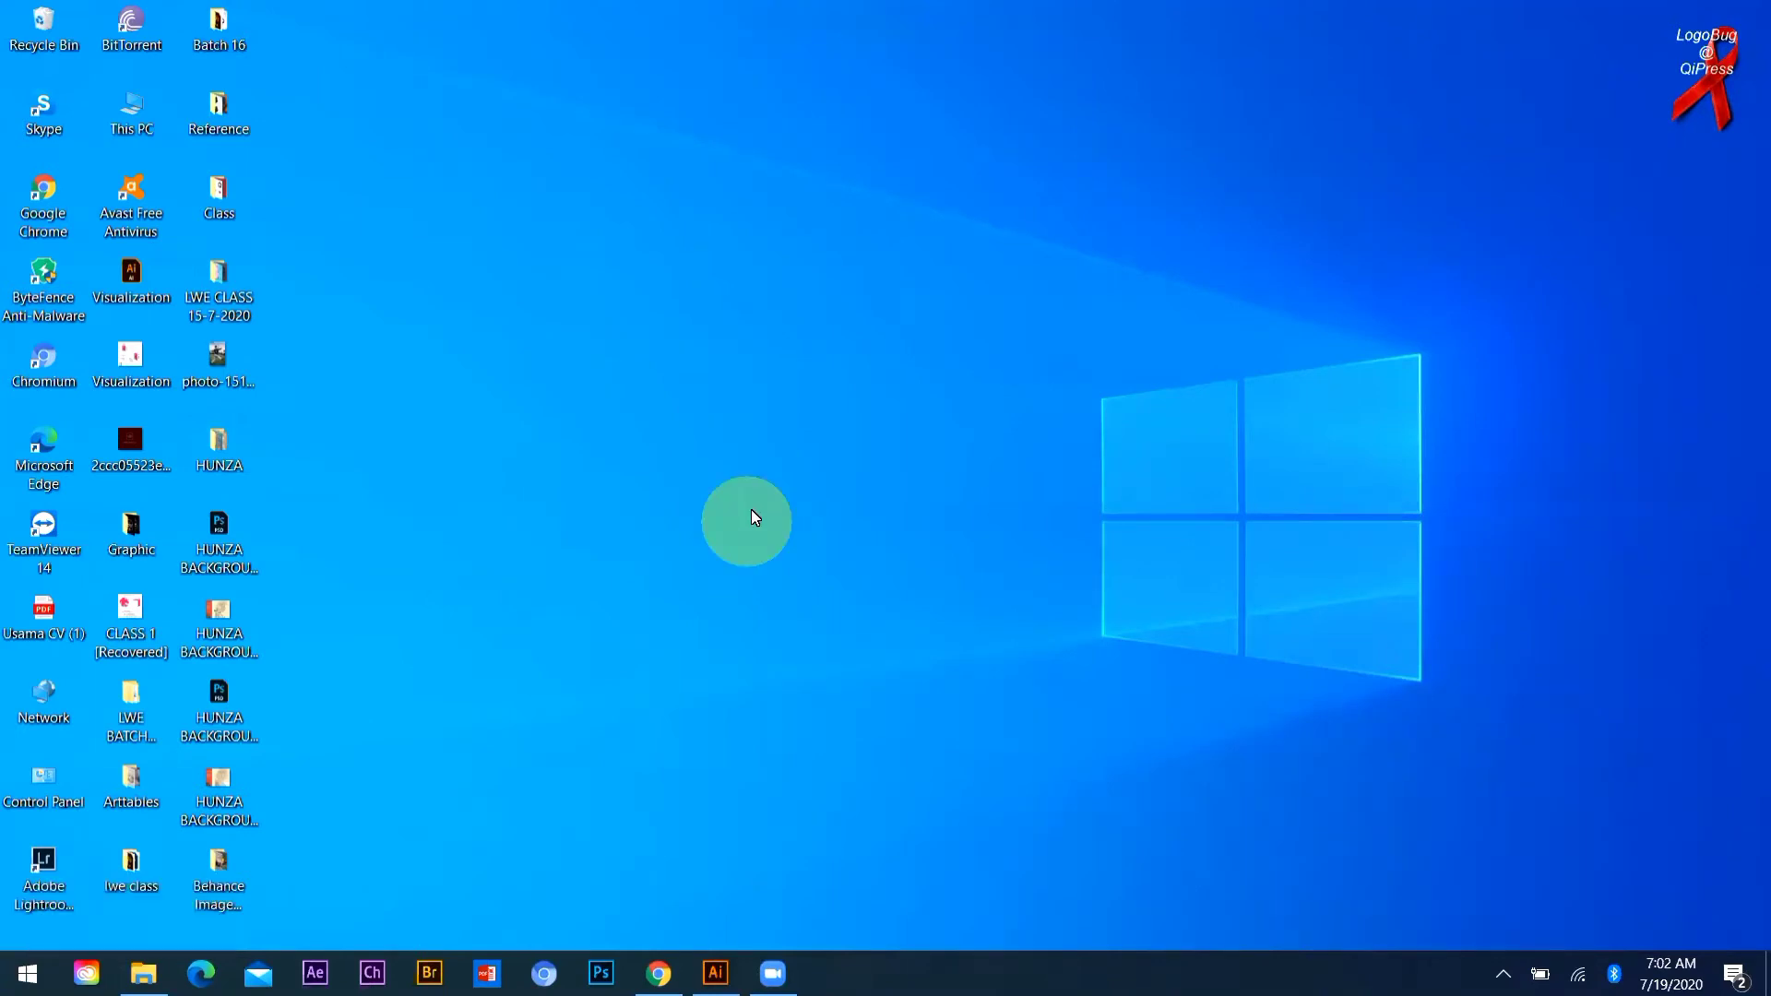
pyautogui.click(784, 403)
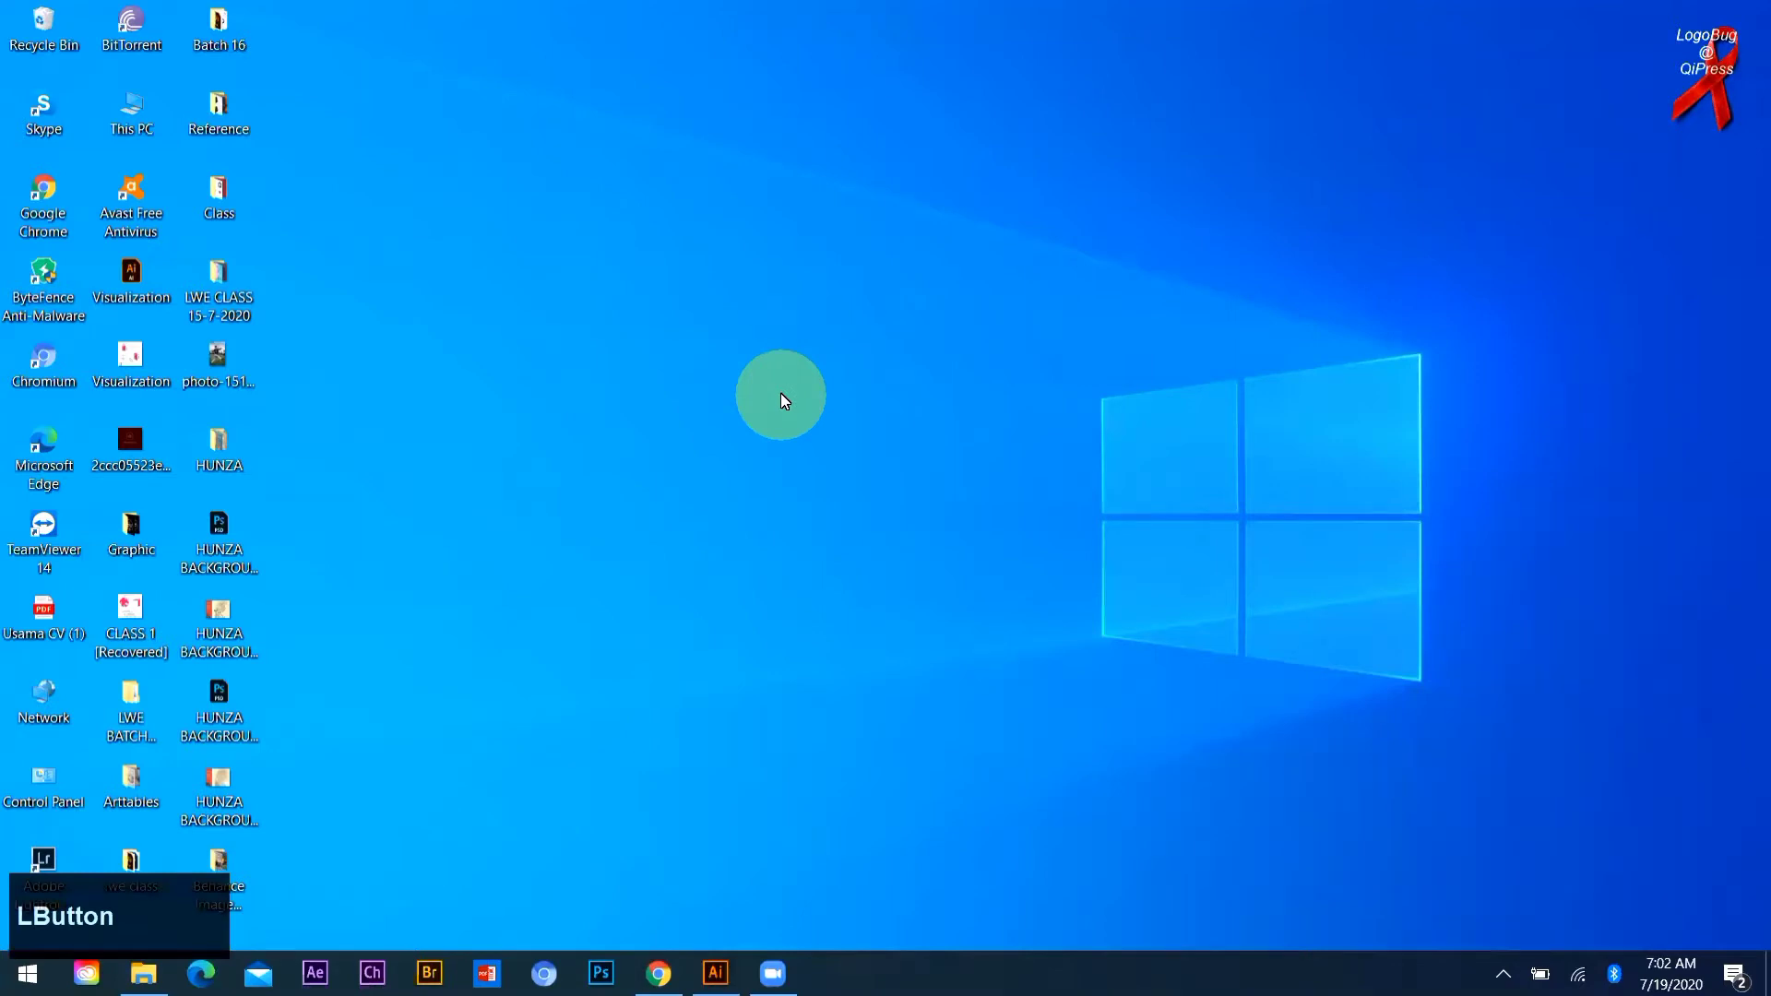
pyautogui.press('alt')
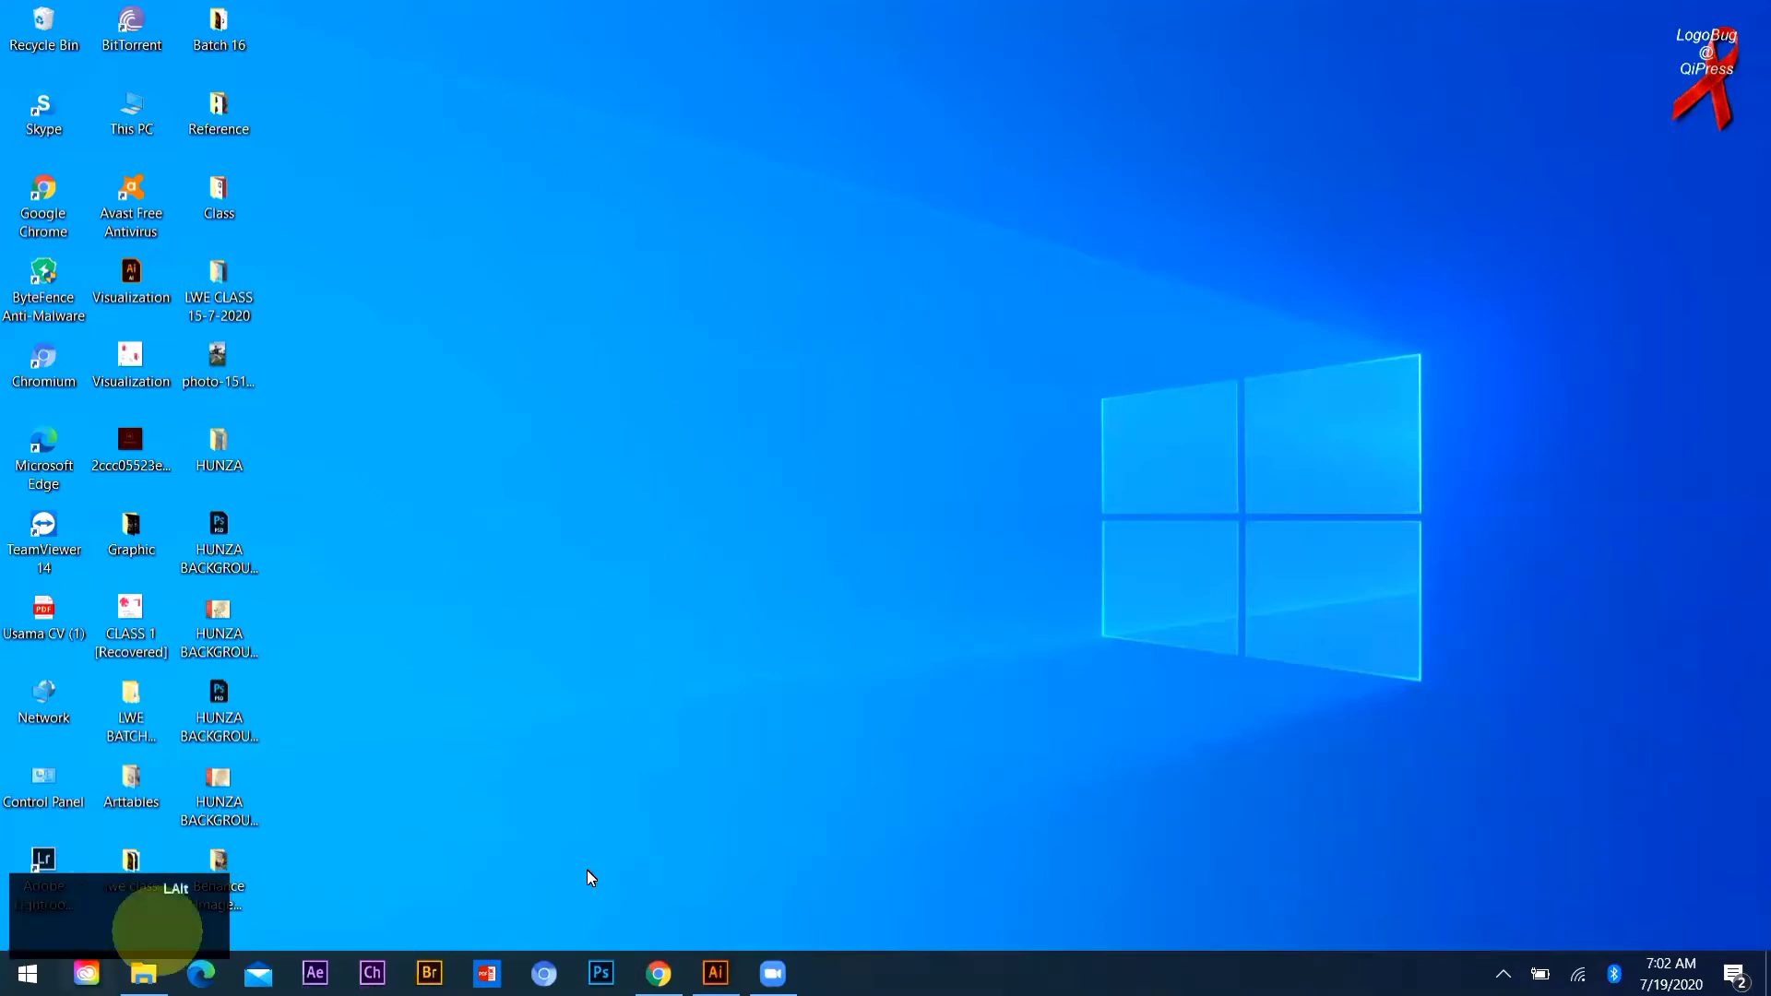
pyautogui.press('shift')
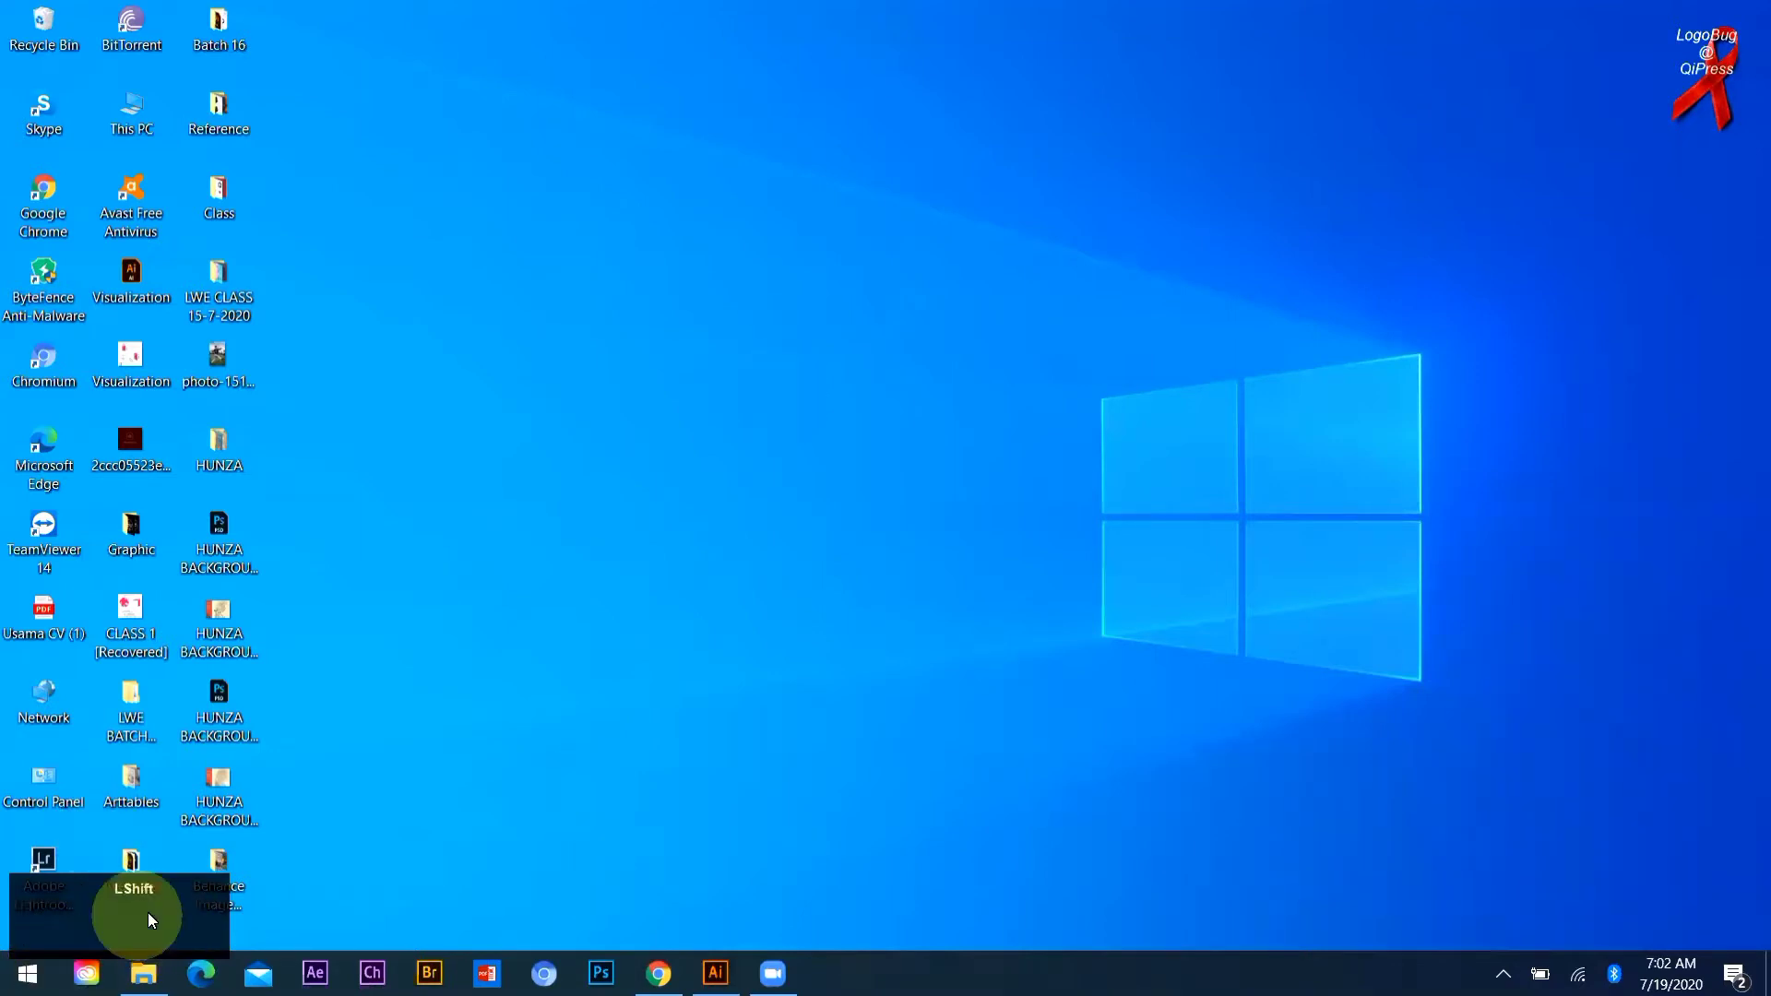
pyautogui.moveTo(525, 466); pyautogui.dragTo(952, 685)
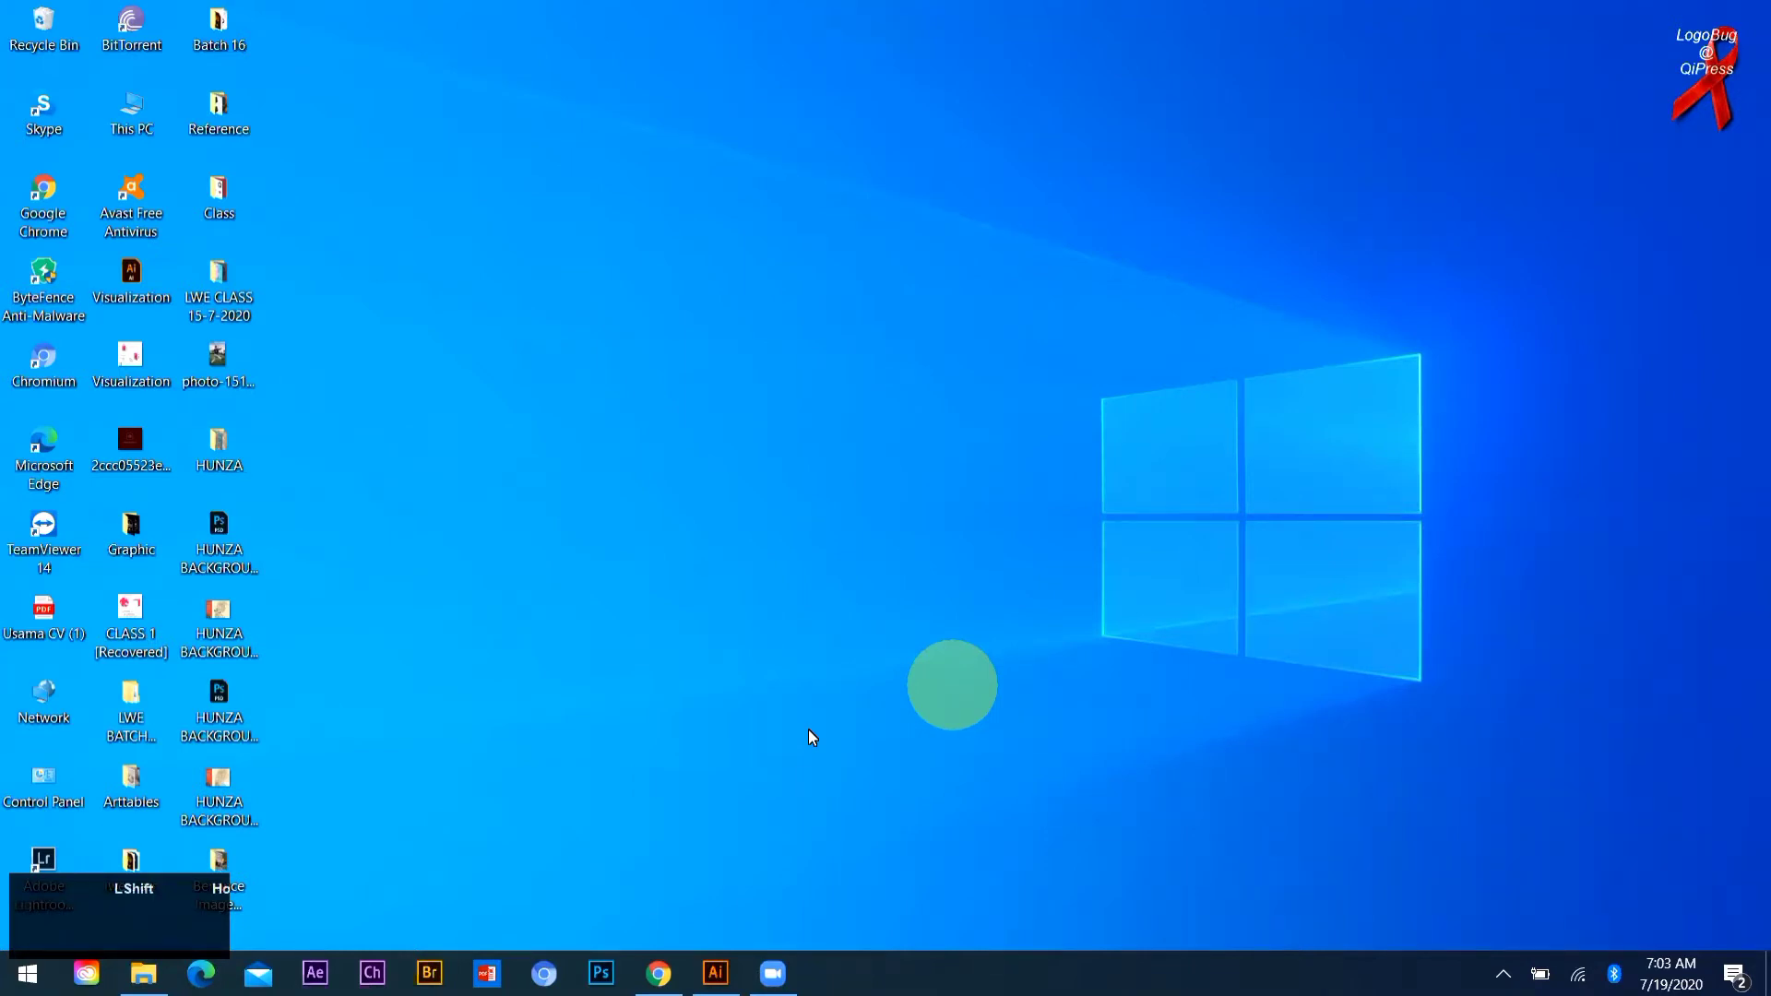
pyautogui.click(1130, 471)
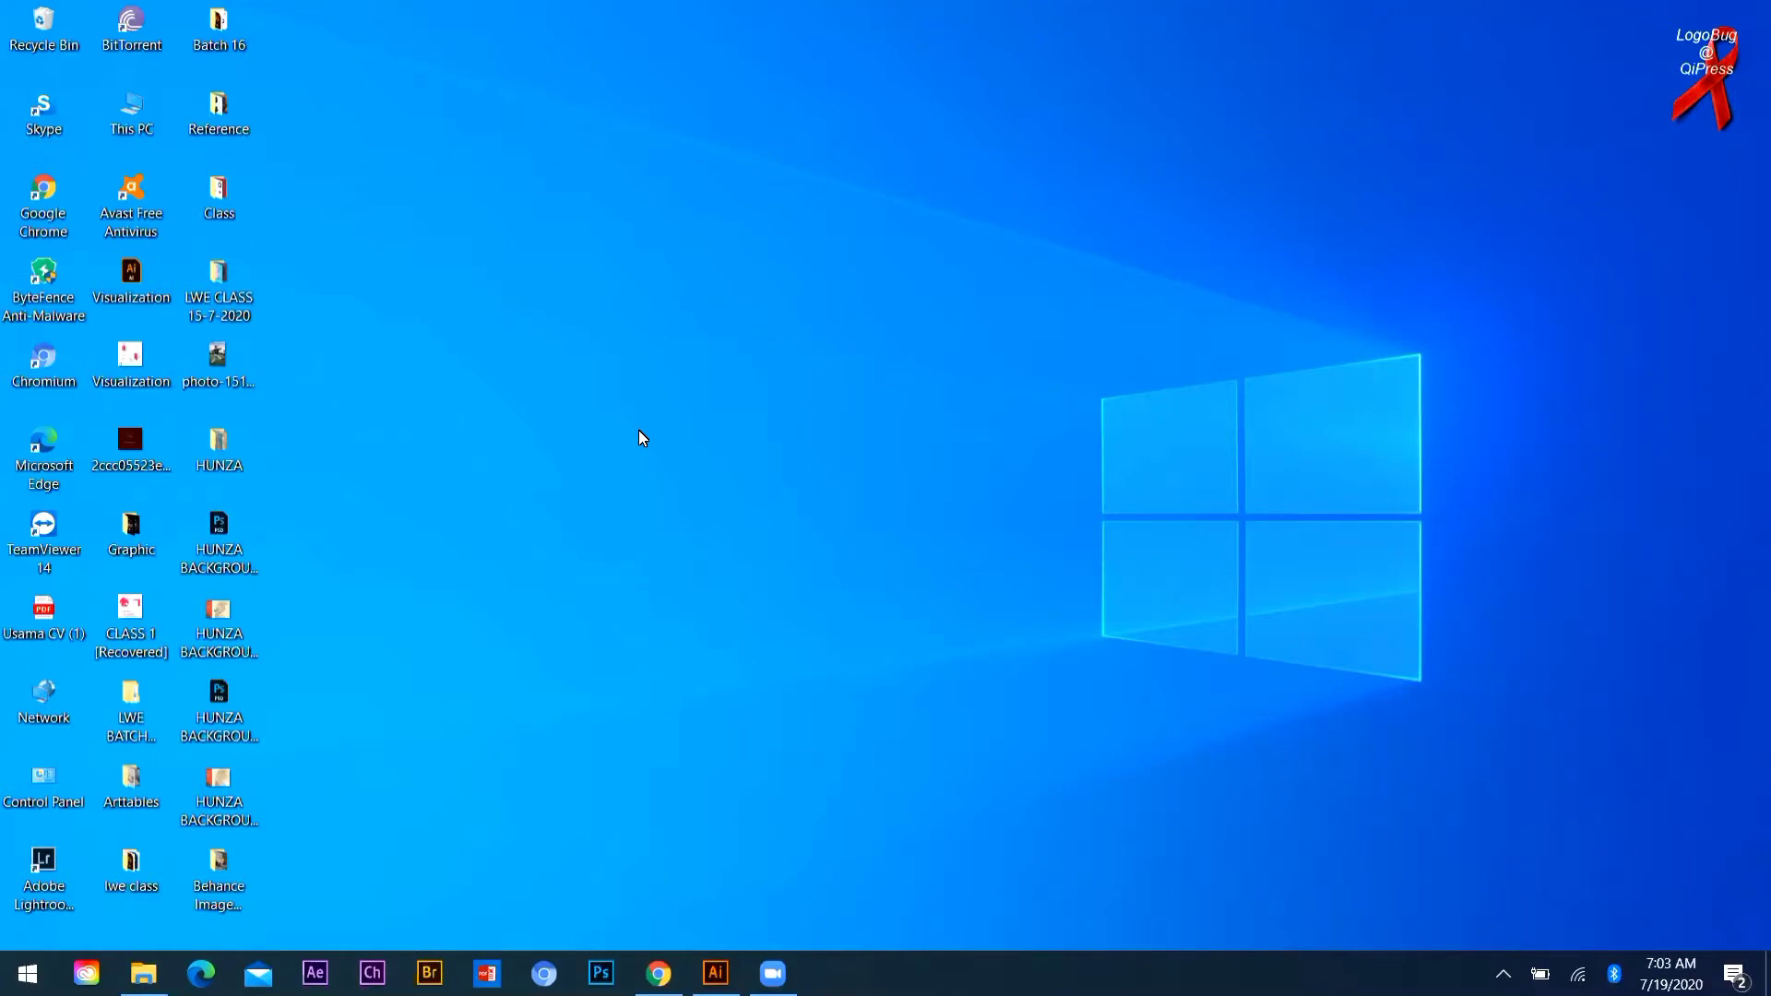
pyautogui.scroll(-1, 643, 437)
pyautogui.click(1078, 246)
# Step: Switch to Illustrator and show the FLYER DESIGN Blue and Green Batch 10.ai document
pyautogui.click(658, 973)
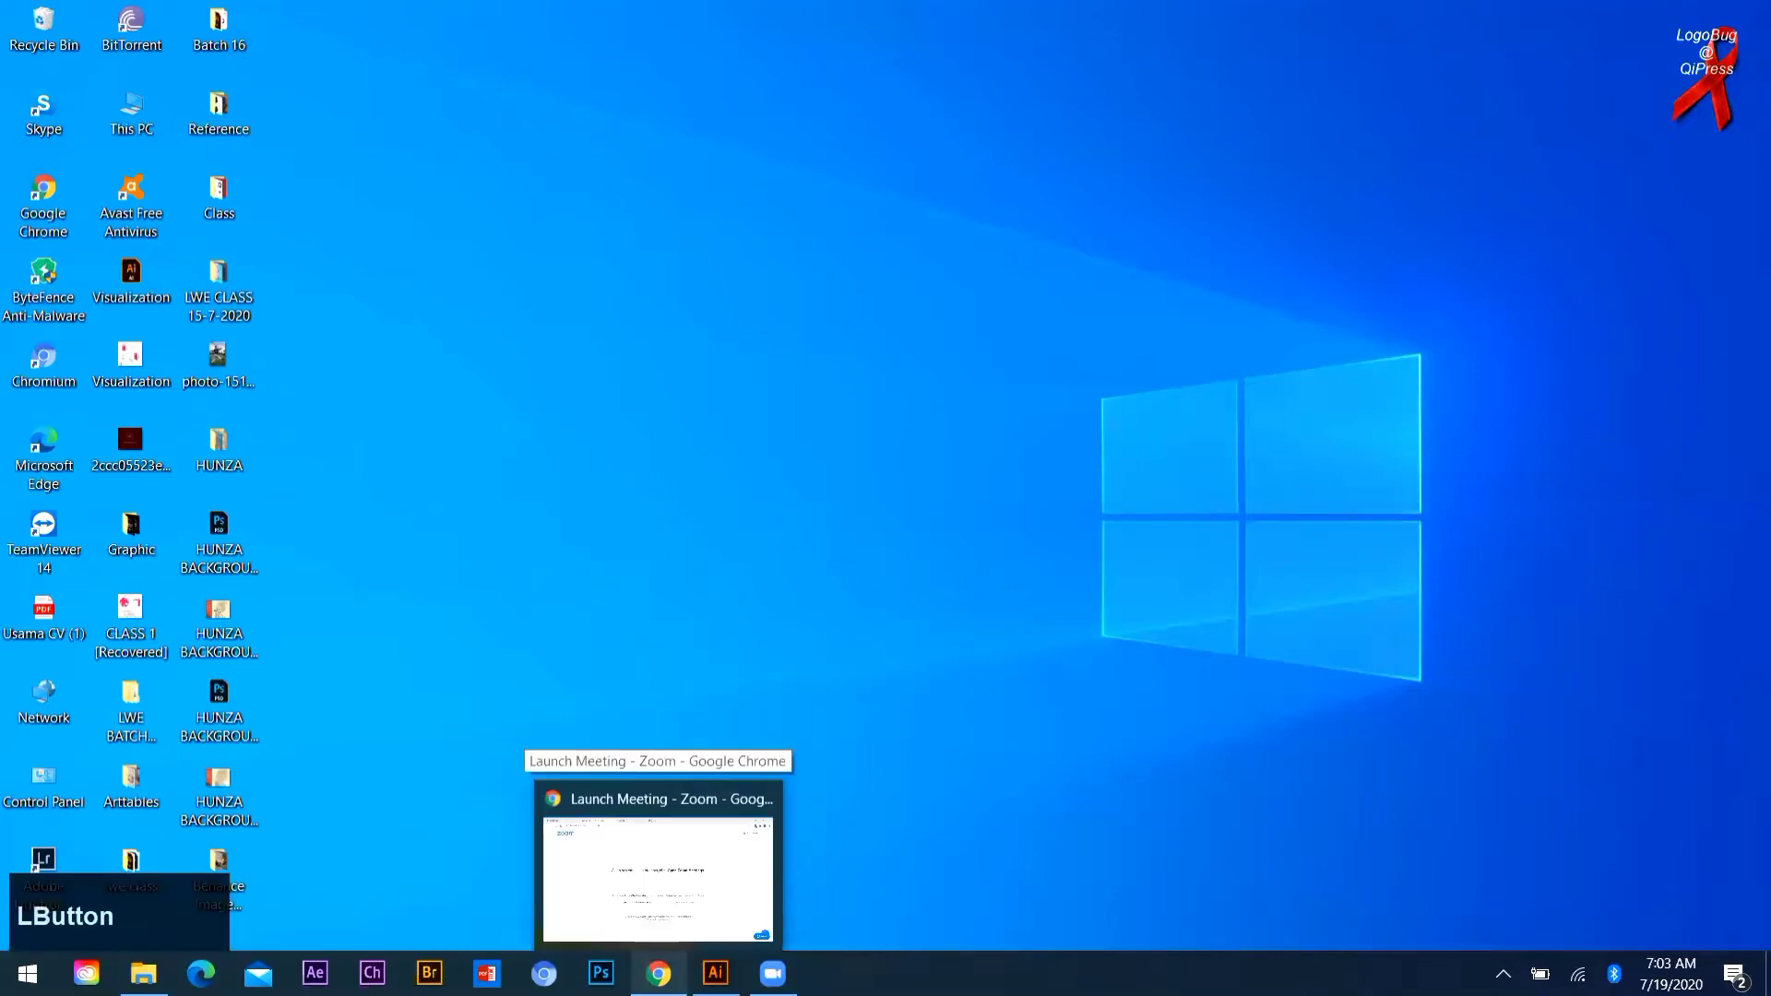
pyautogui.moveTo(715, 973)
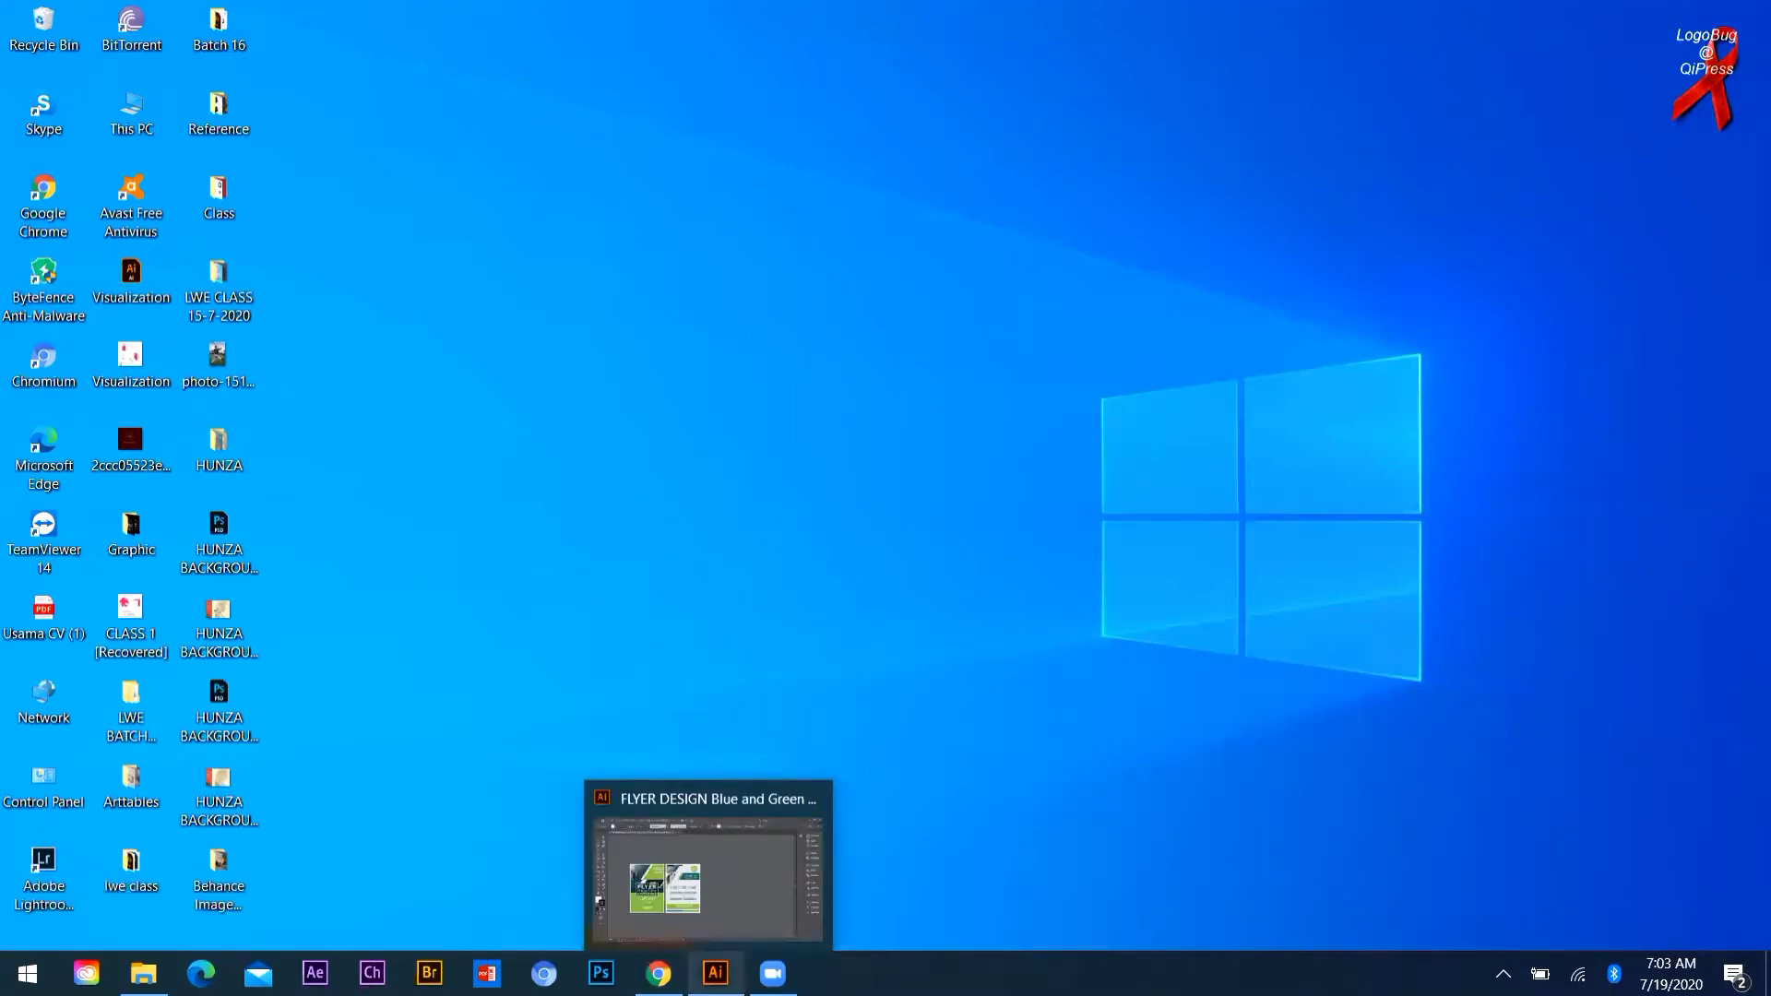
pyautogui.click(701, 876)
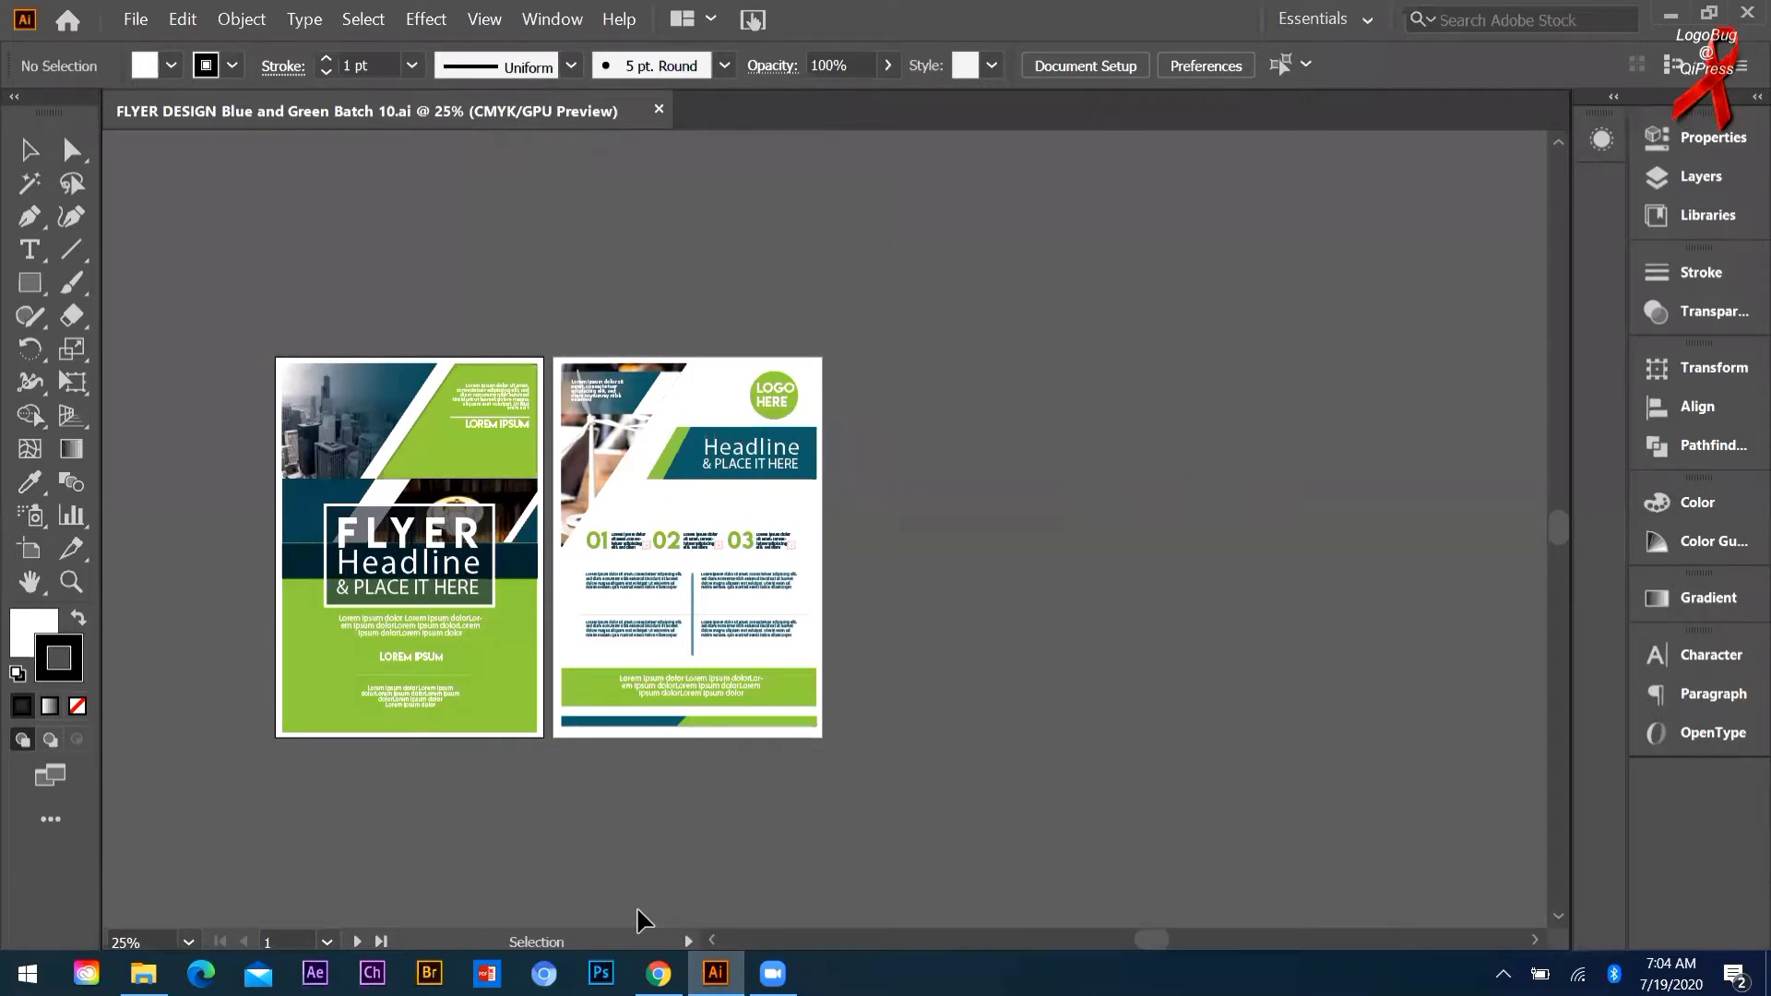
pyautogui.click(854, 786)
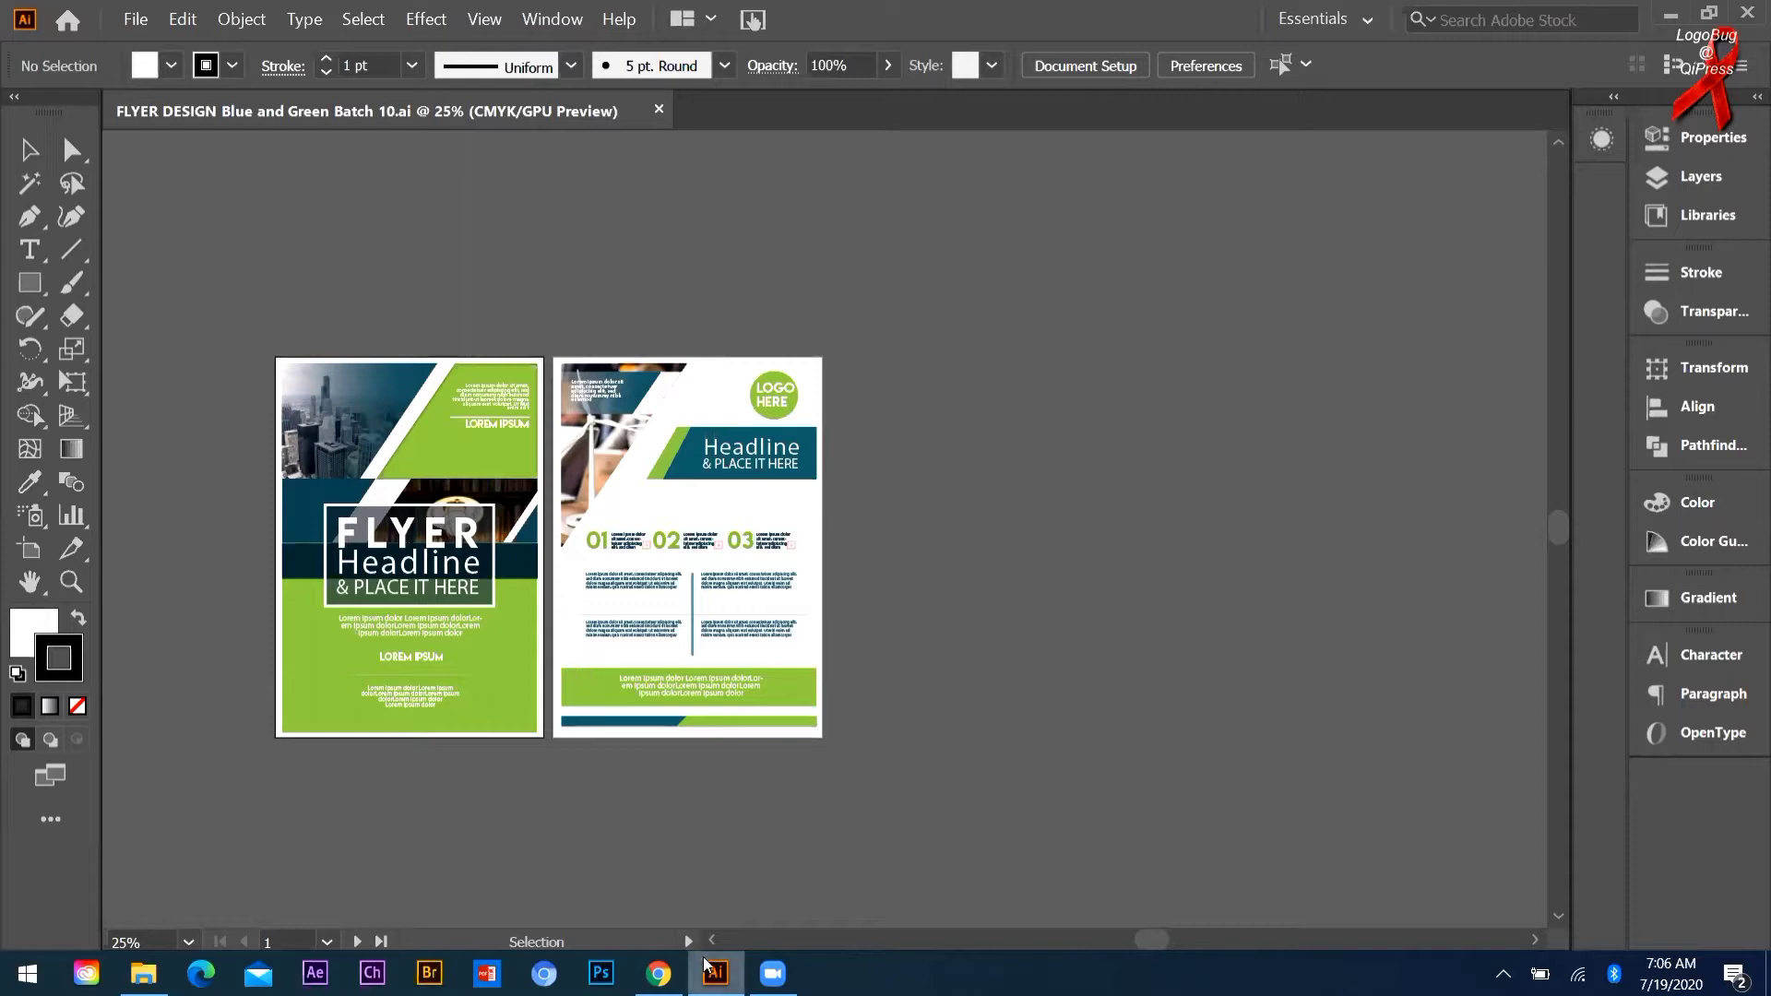
# Step: Switch to Chrome and search Google for "visiting card size" in a new tab
pyautogui.click(658, 974)
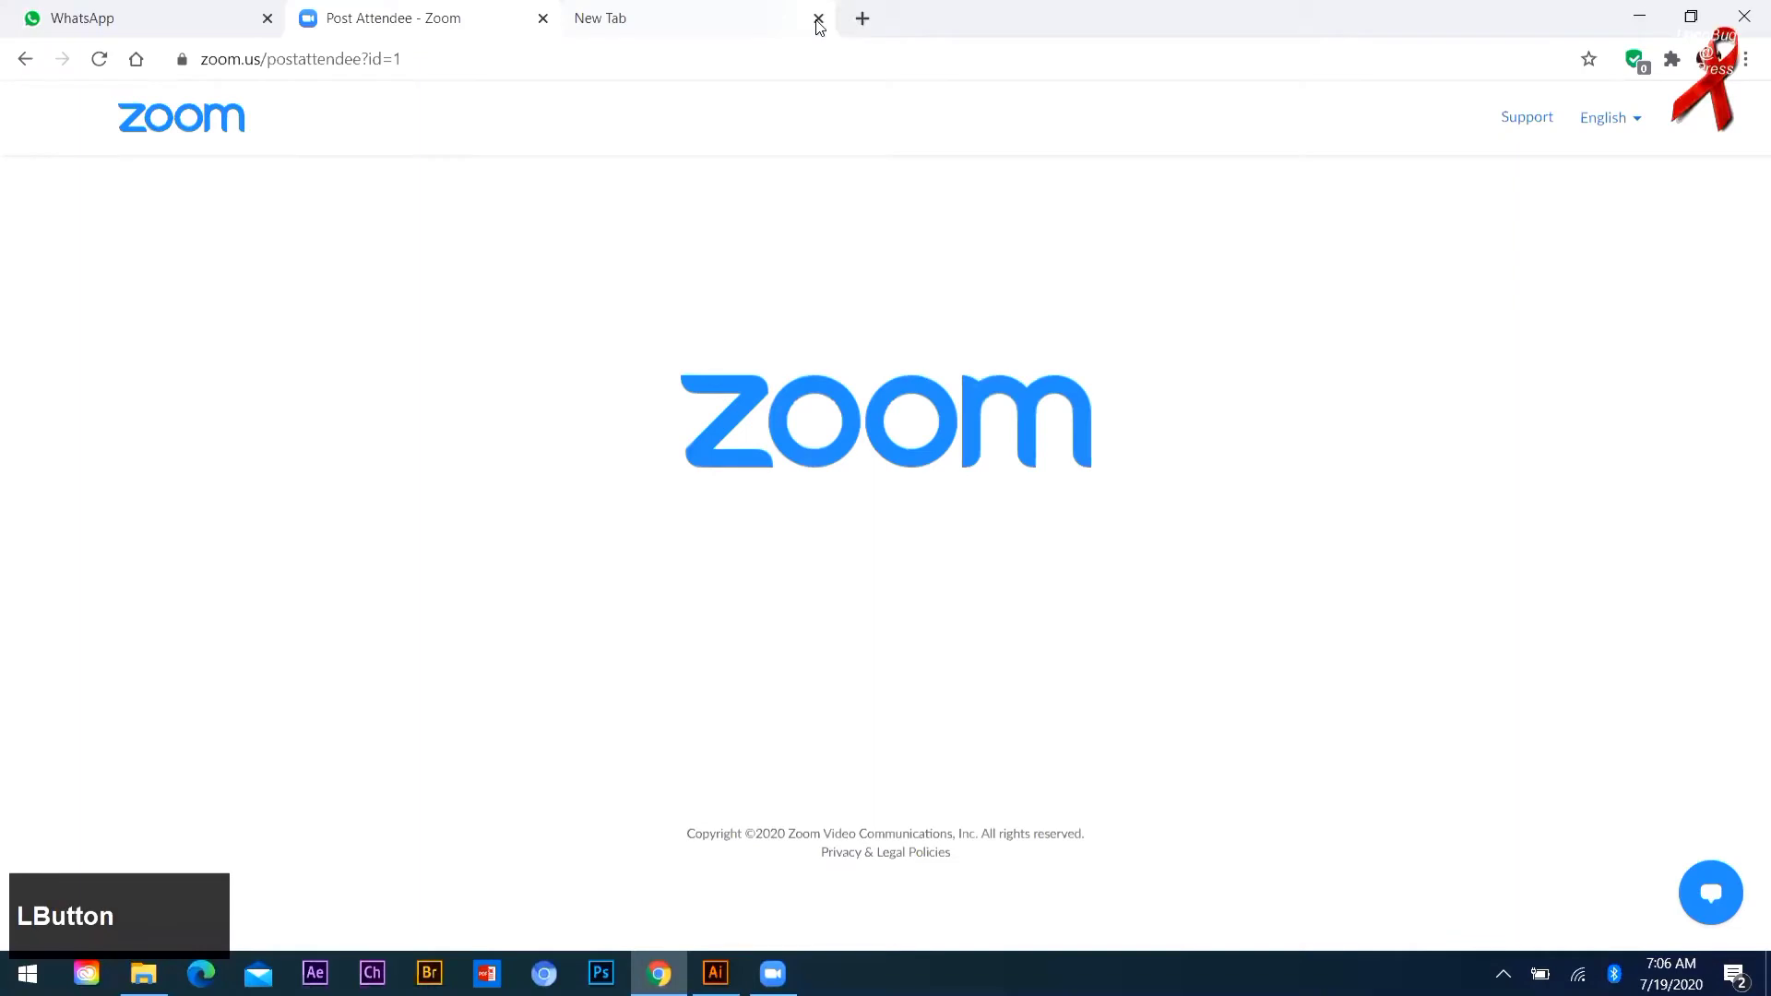
pyautogui.hotkey('ctrl', 't')
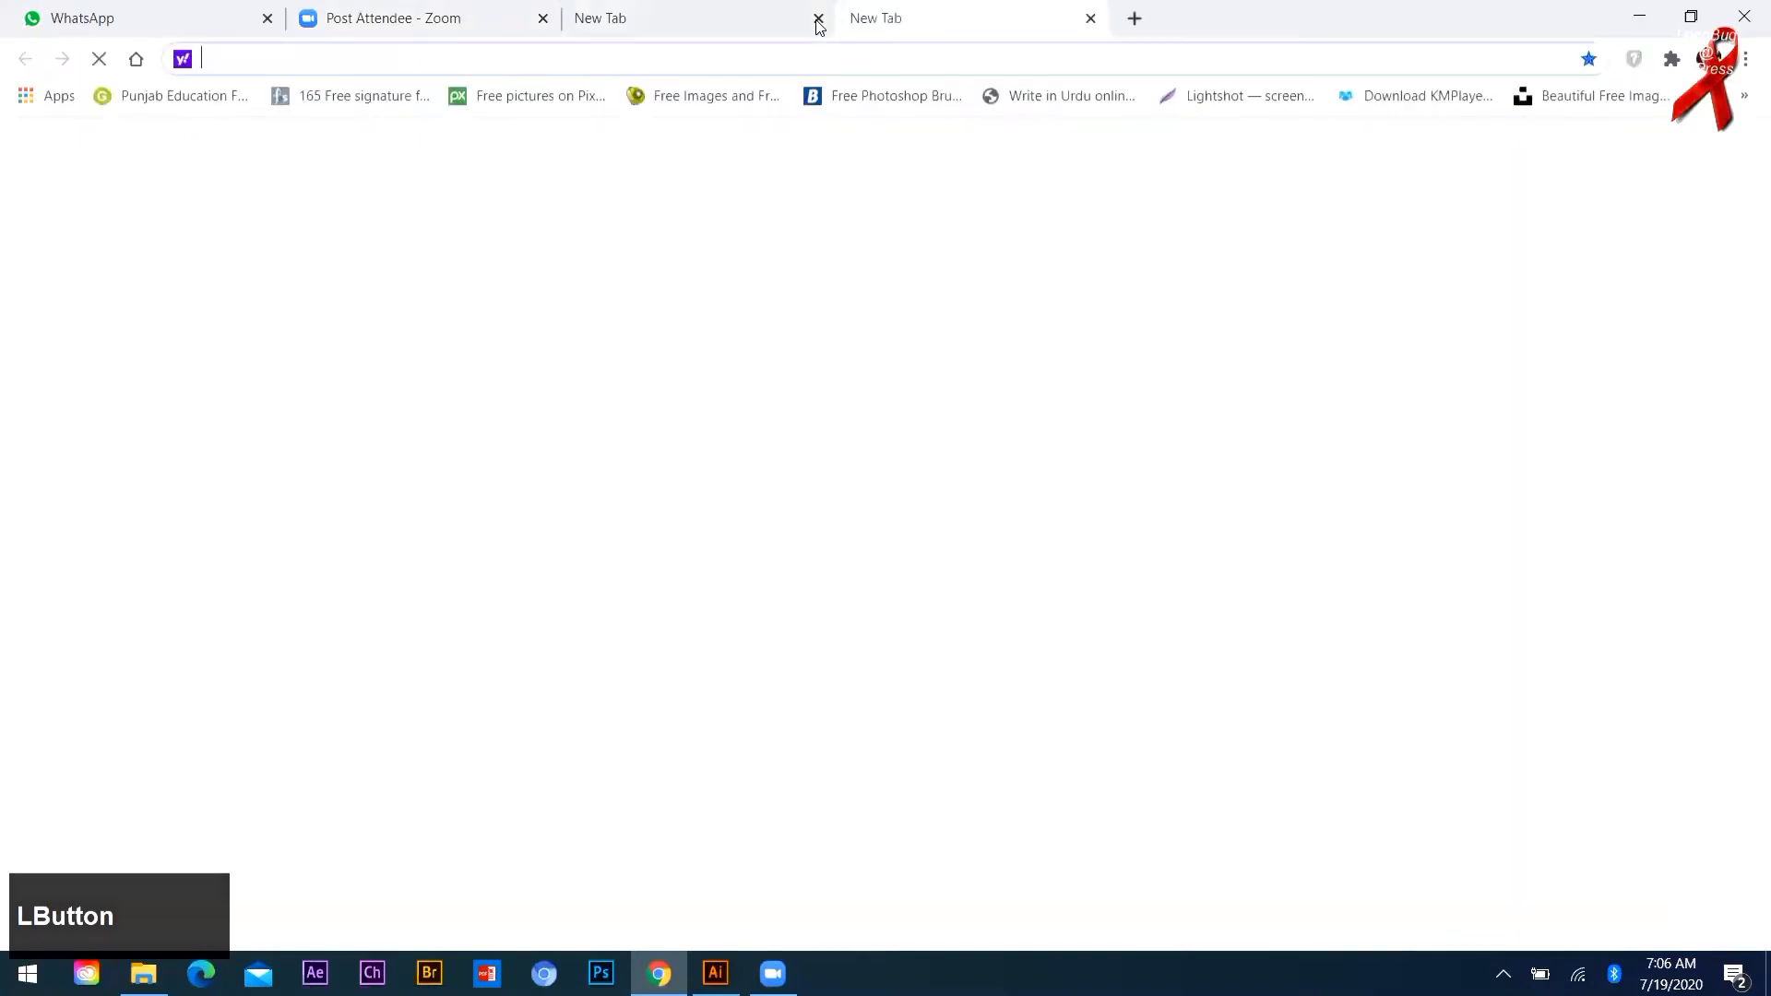
pyautogui.click(1056, 454)
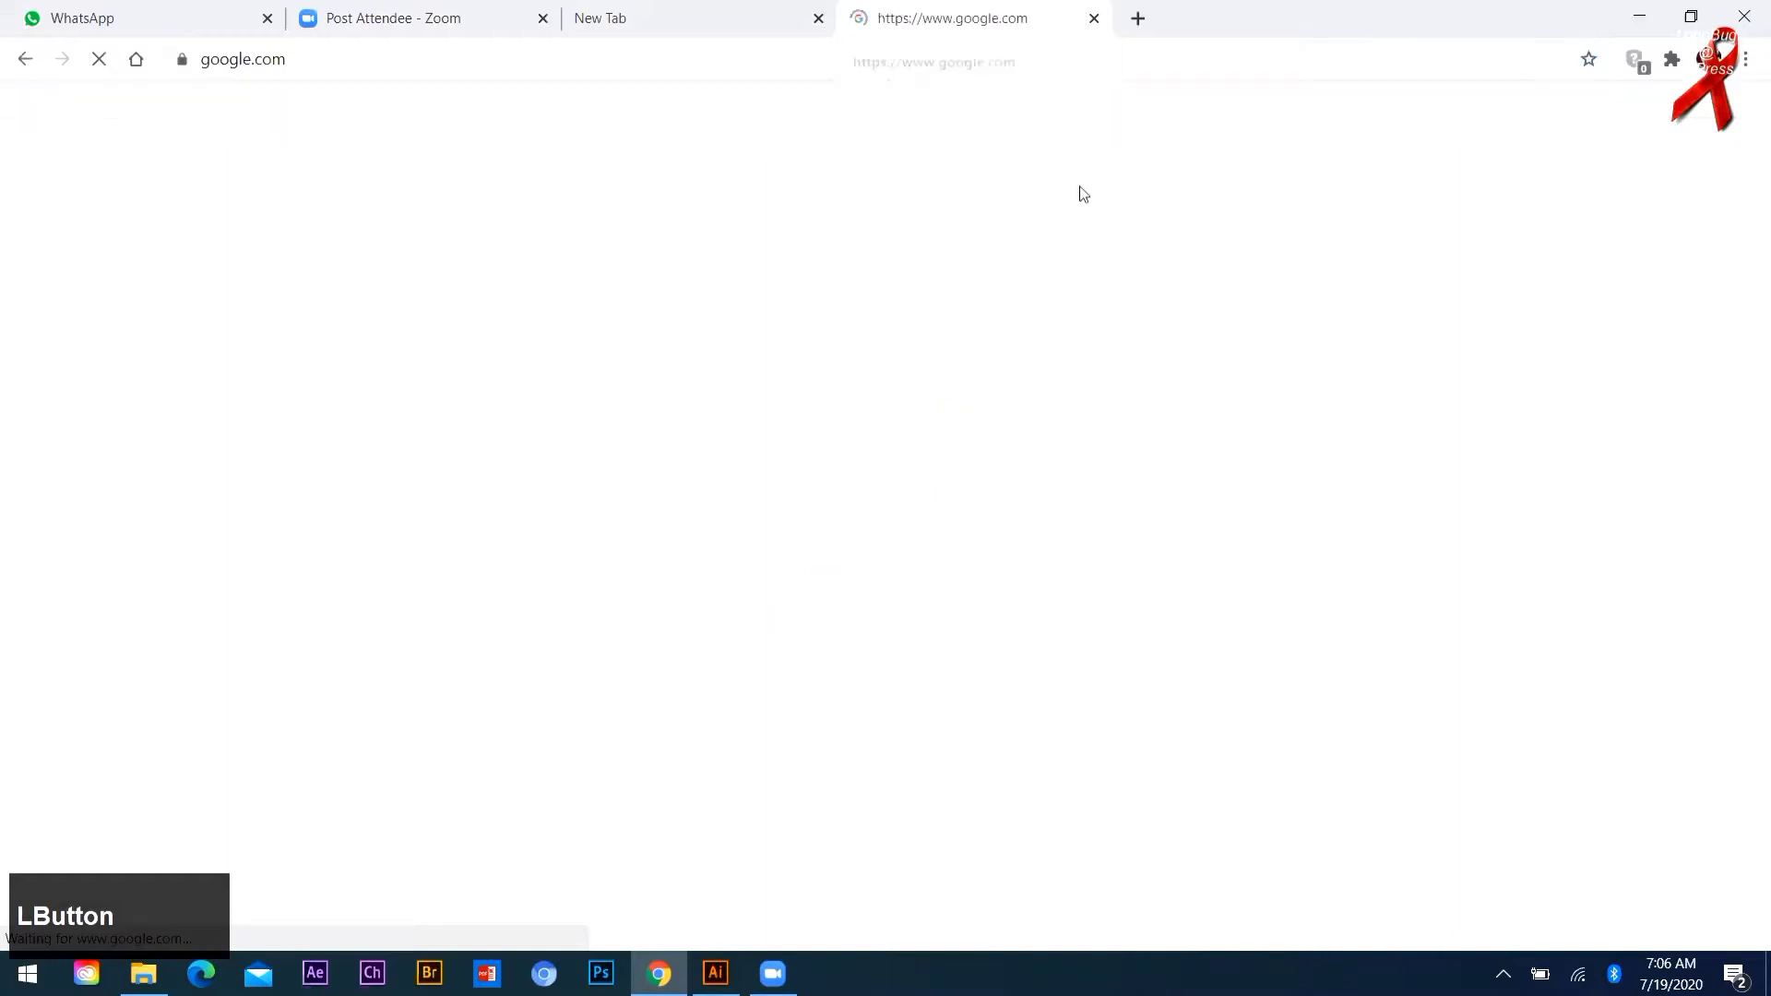
pyautogui.write('visit')
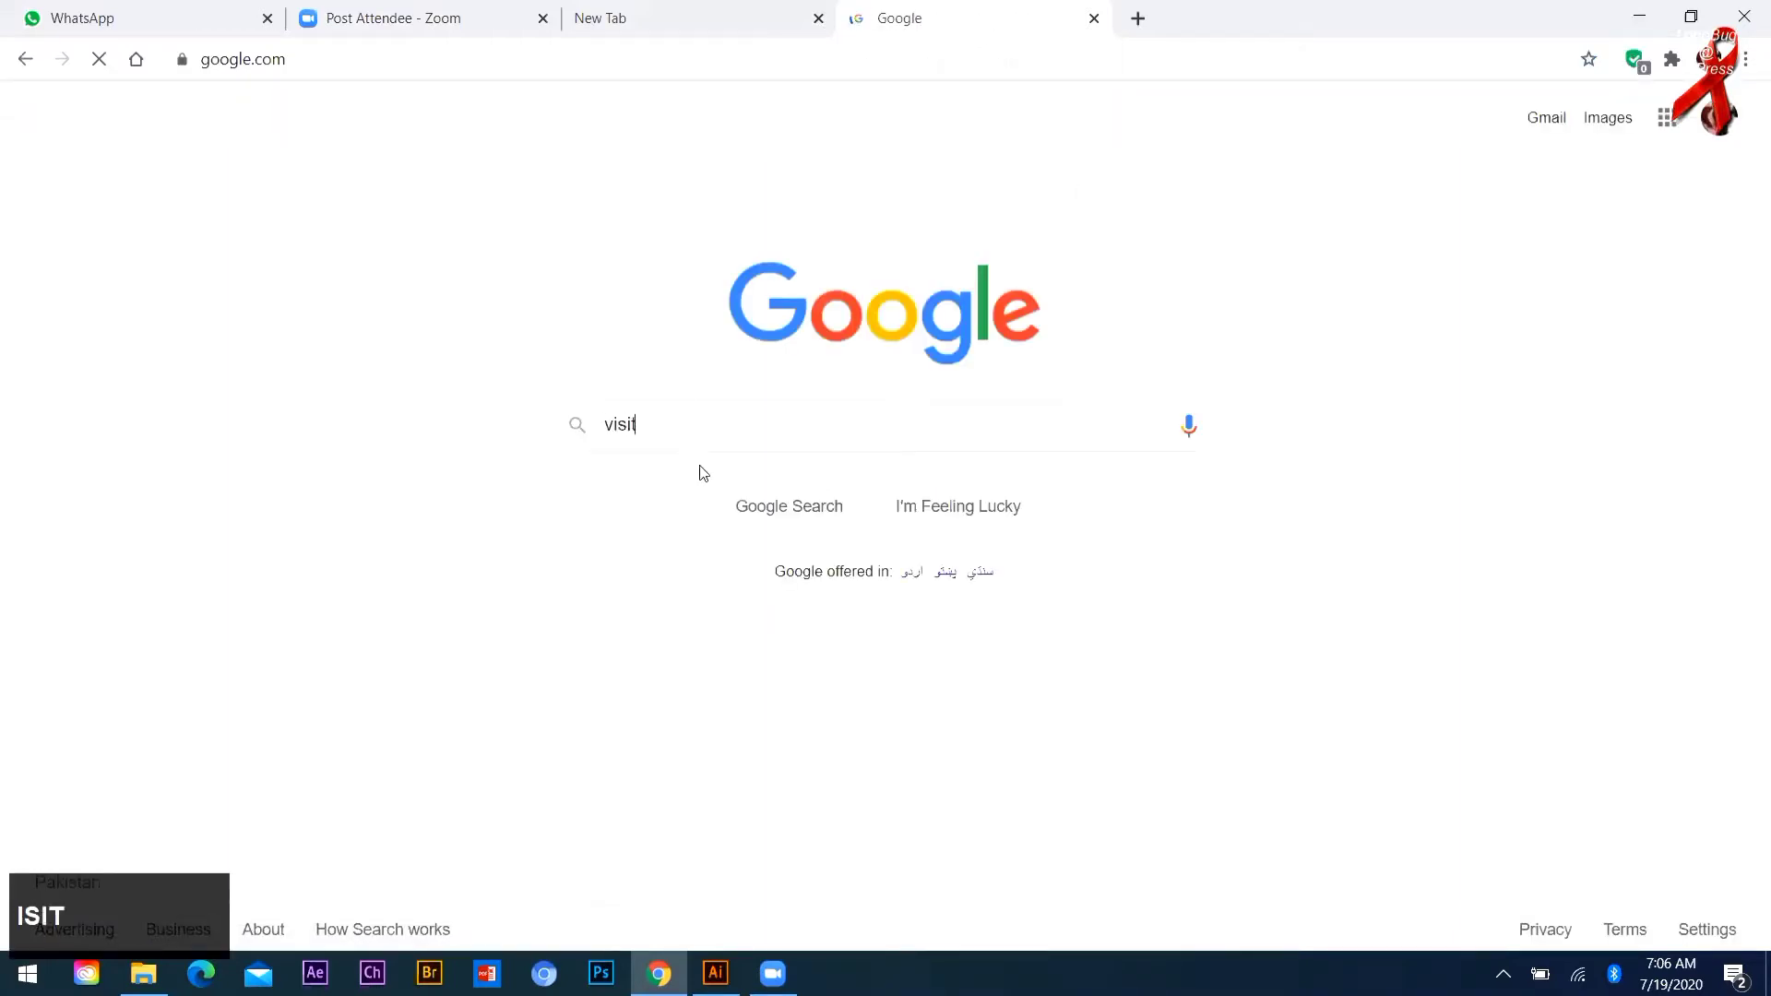
pyautogui.write('ing card si')
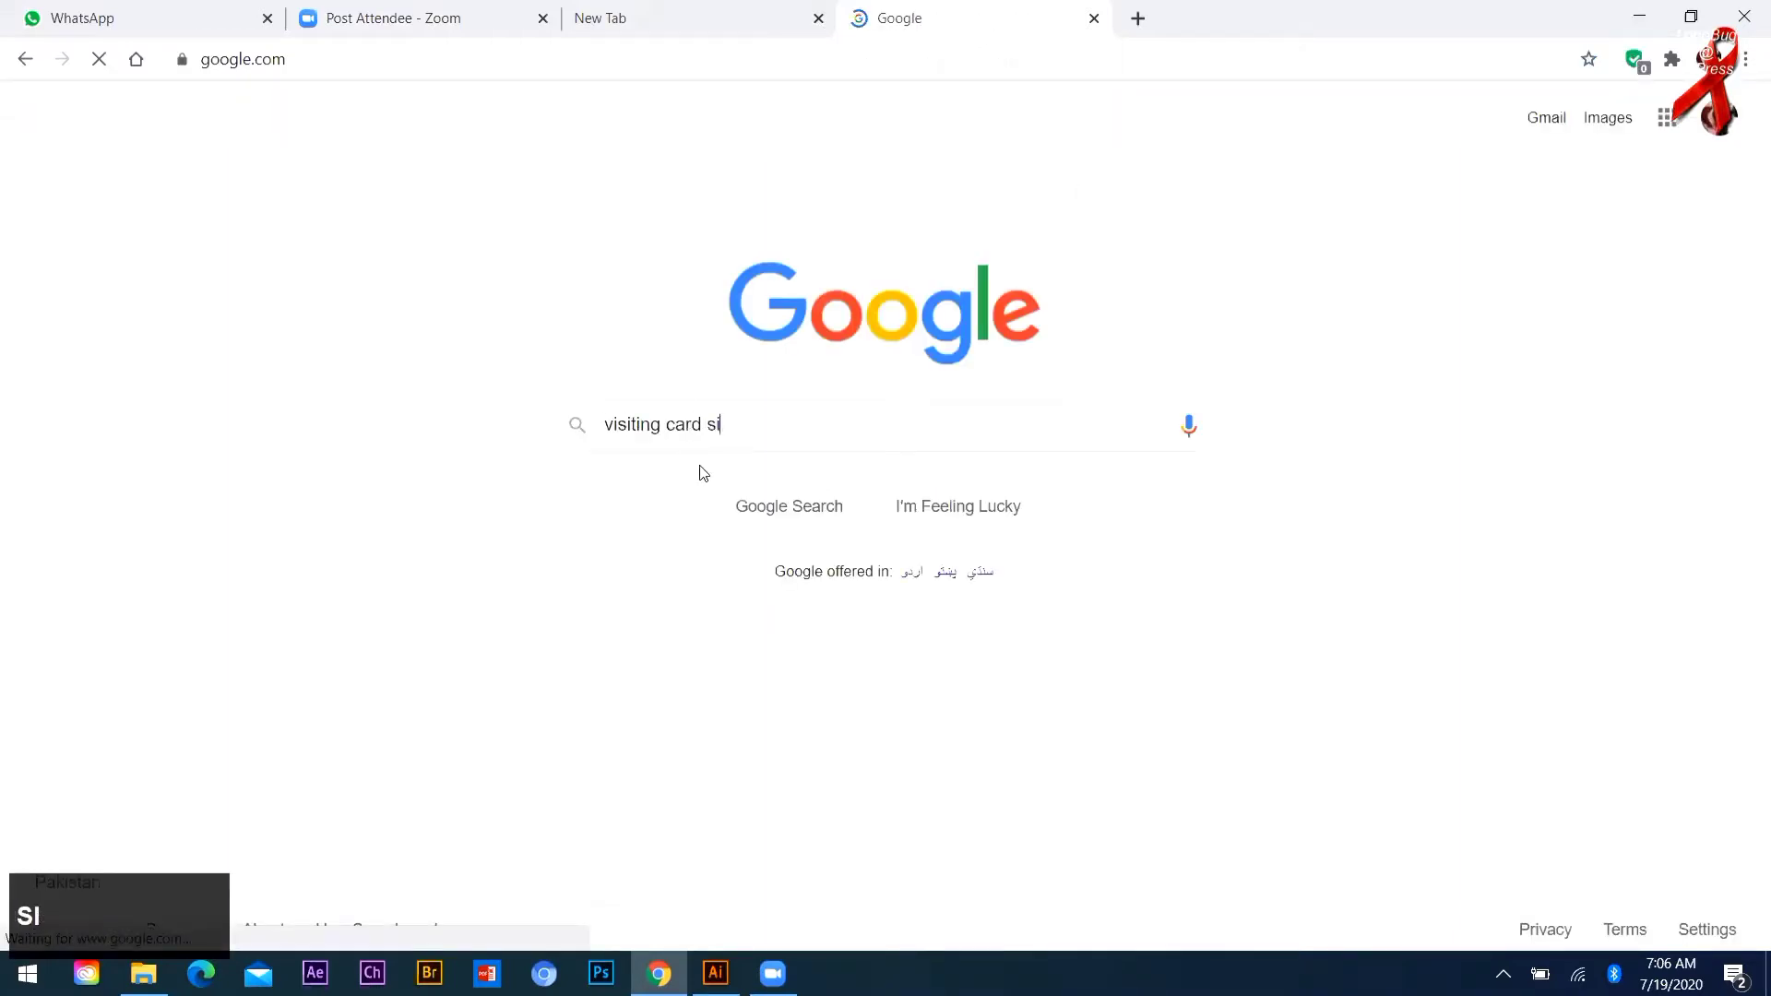
pyautogui.write('ze')
pyautogui.press('Return')
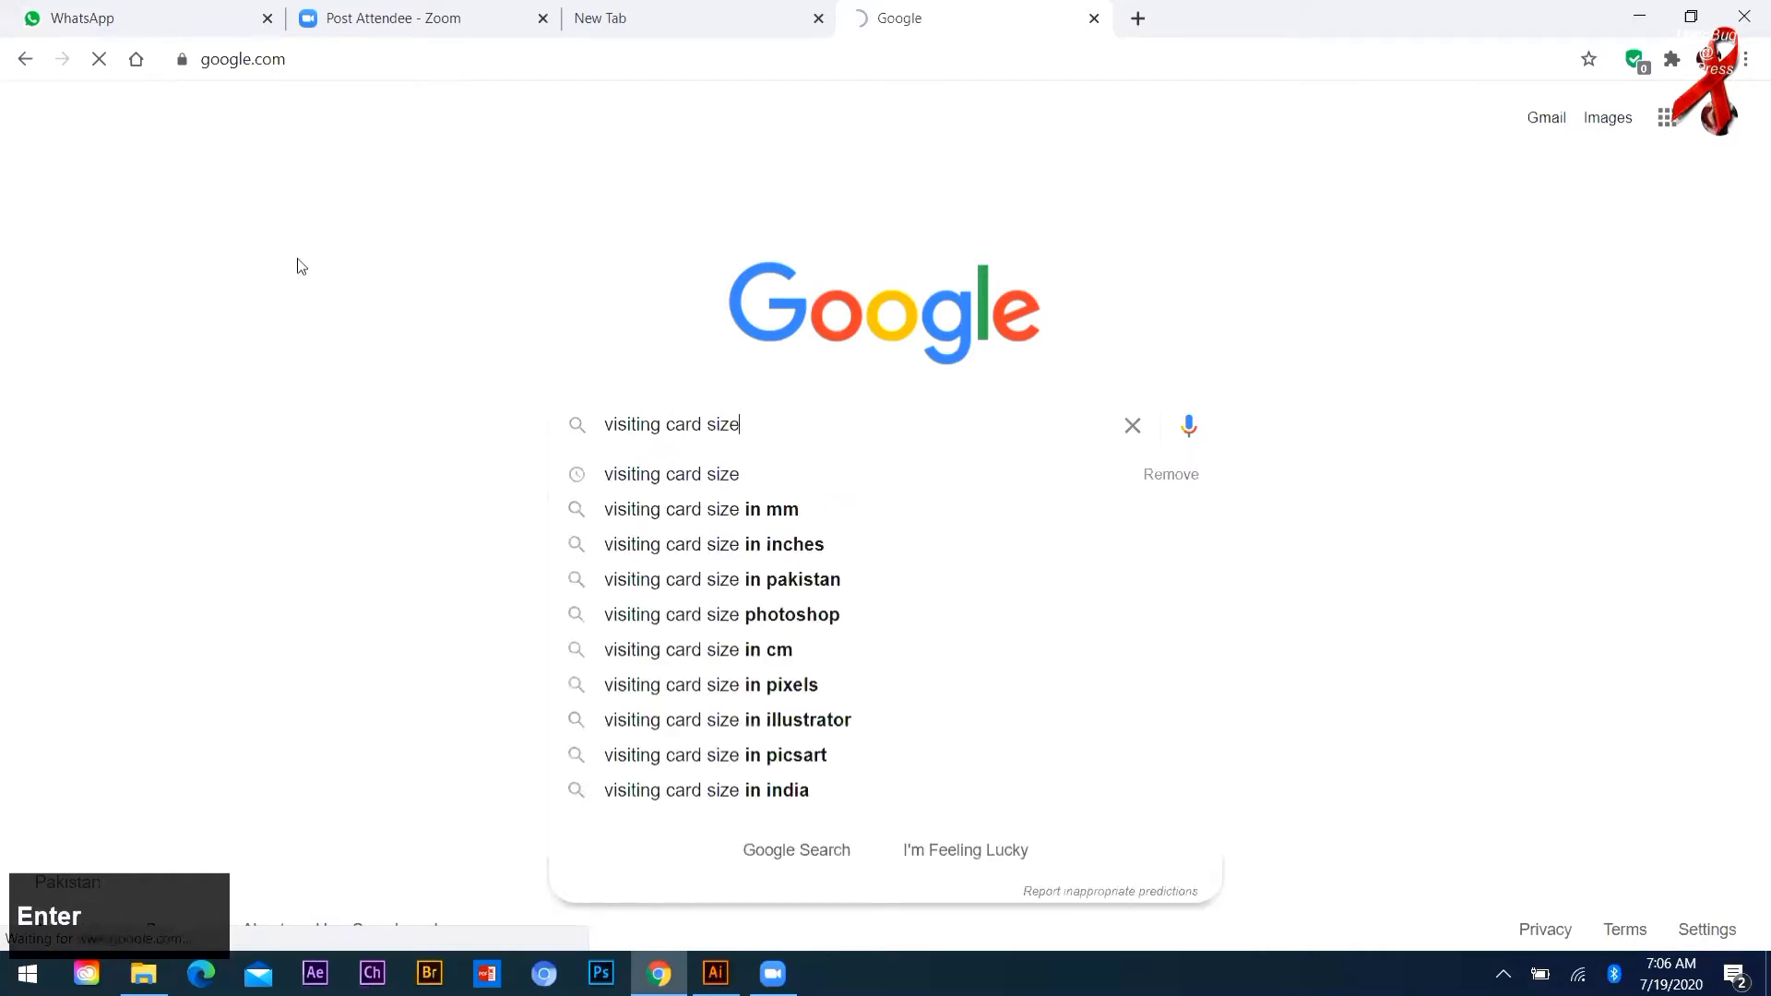
# Step: Browse the image results for card dimensions and open the Shutterstock table of best business card sizes
pyautogui.click(339, 364)
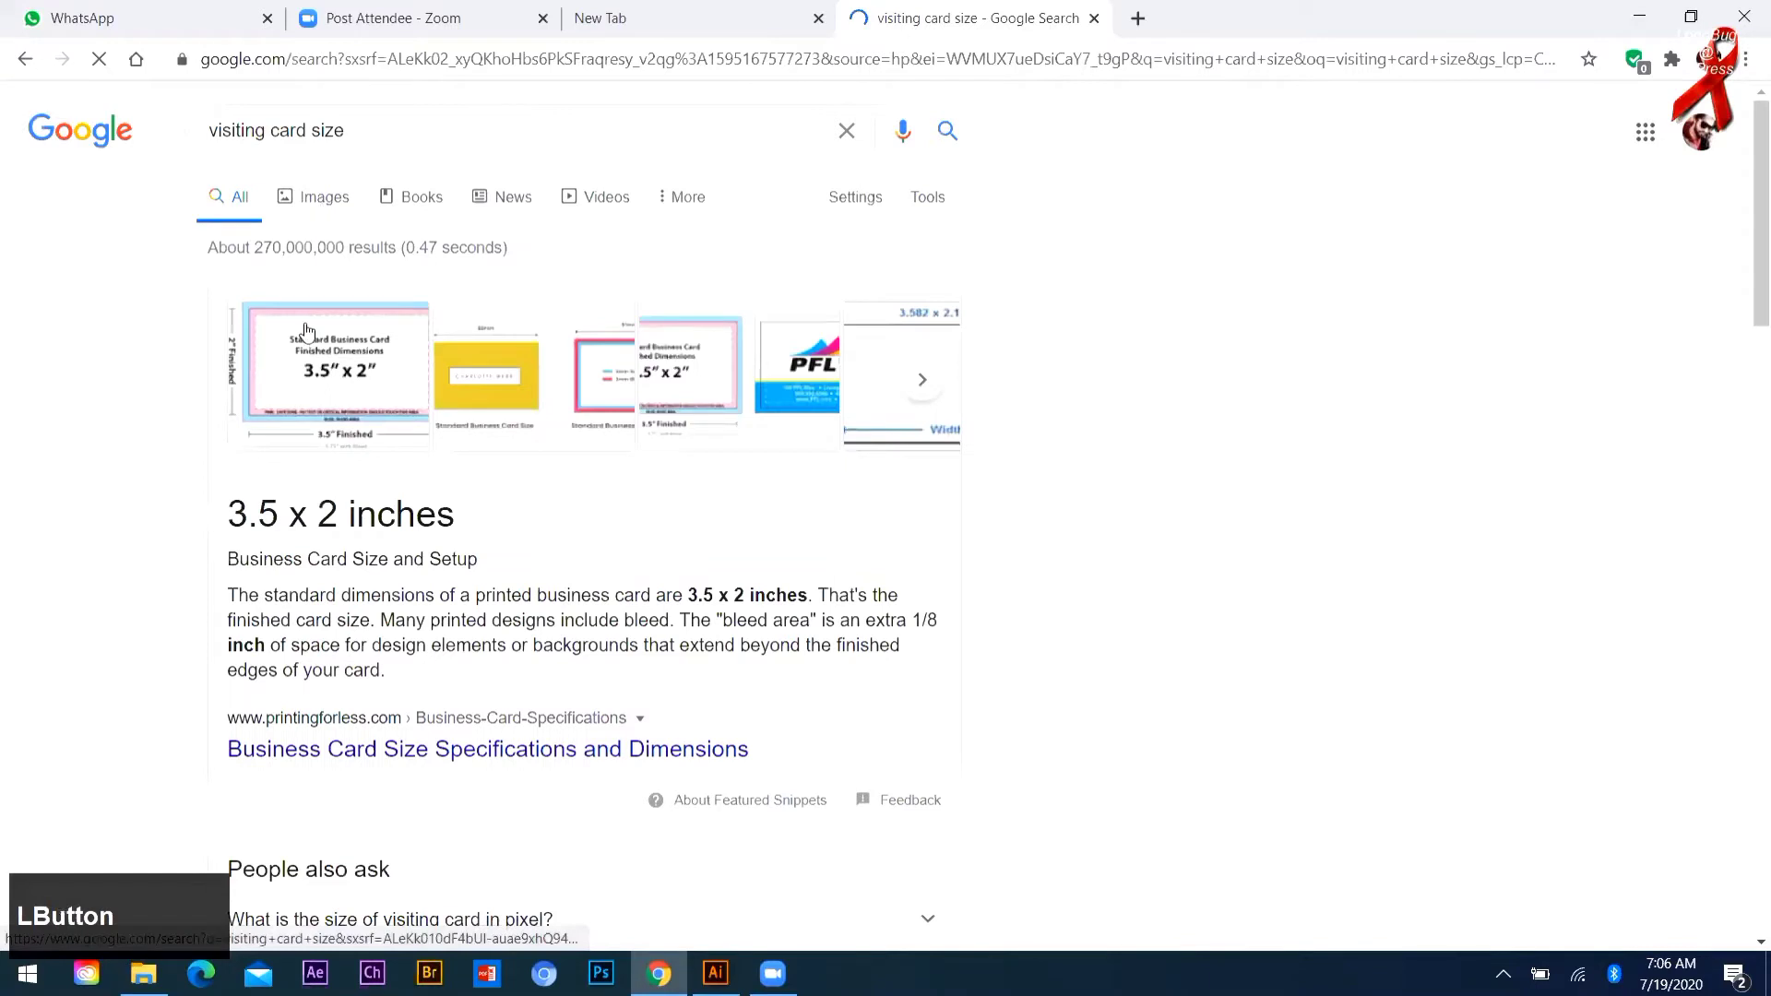
pyautogui.click(320, 205)
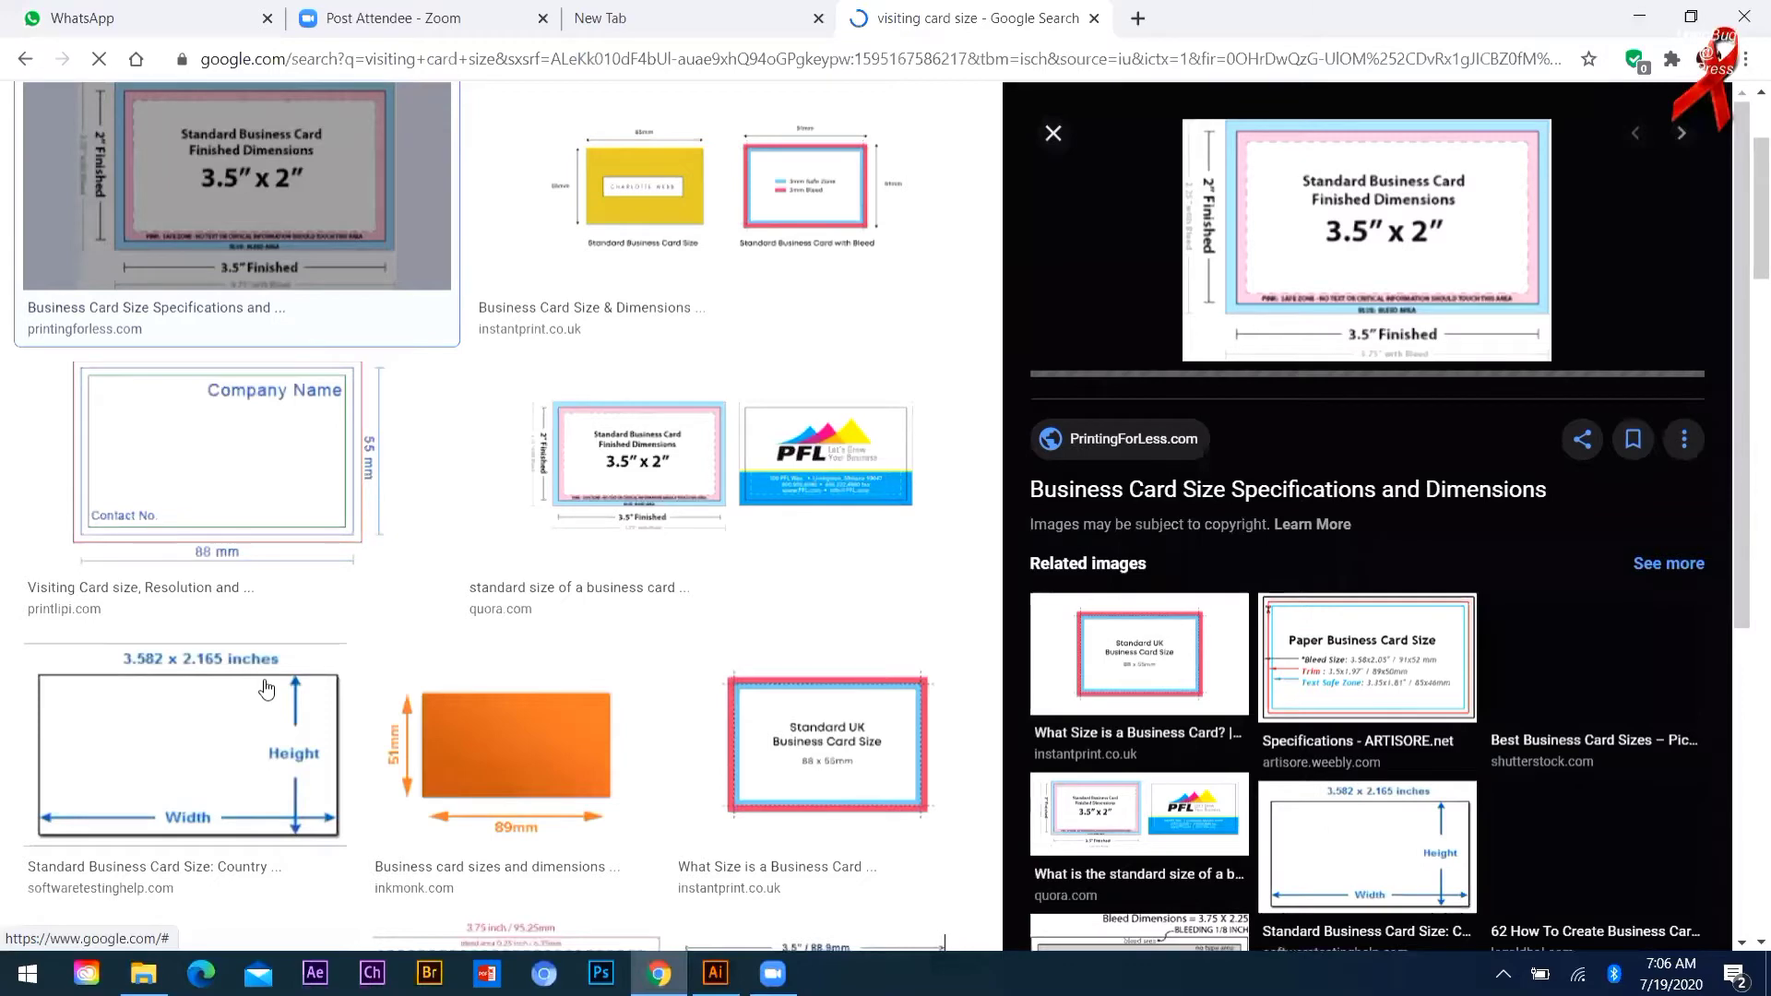
pyautogui.click(456, 323)
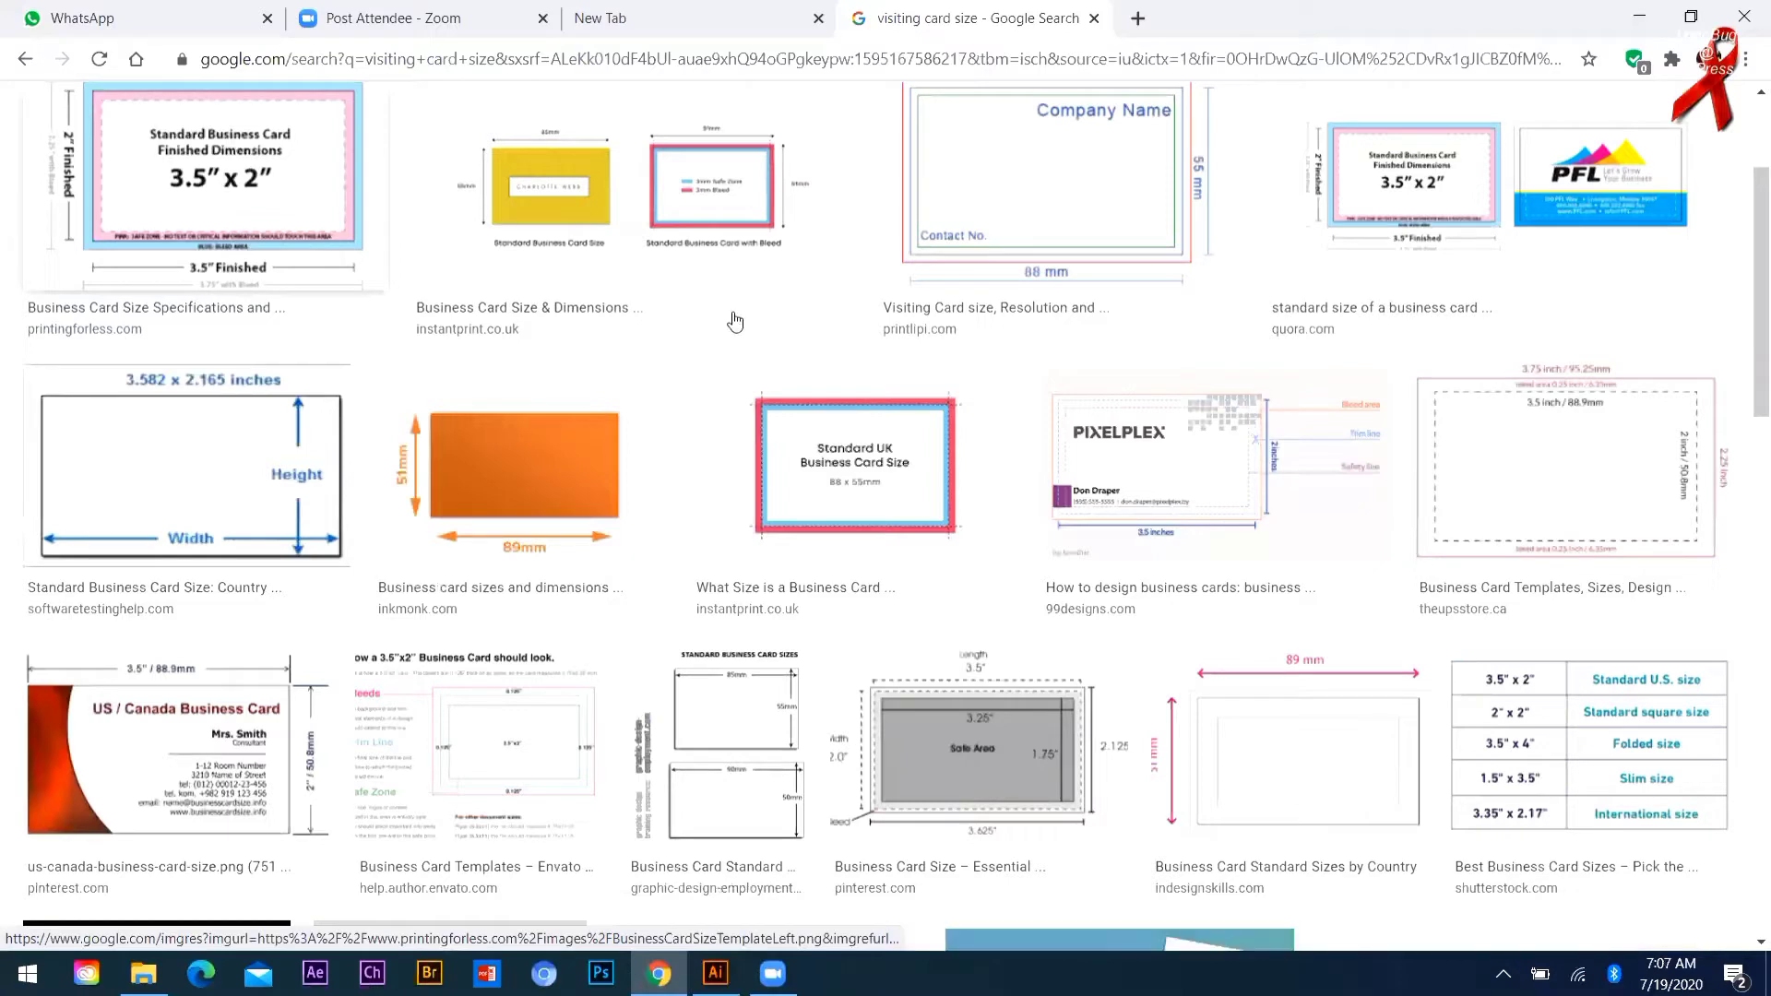
pyautogui.click(1593, 773)
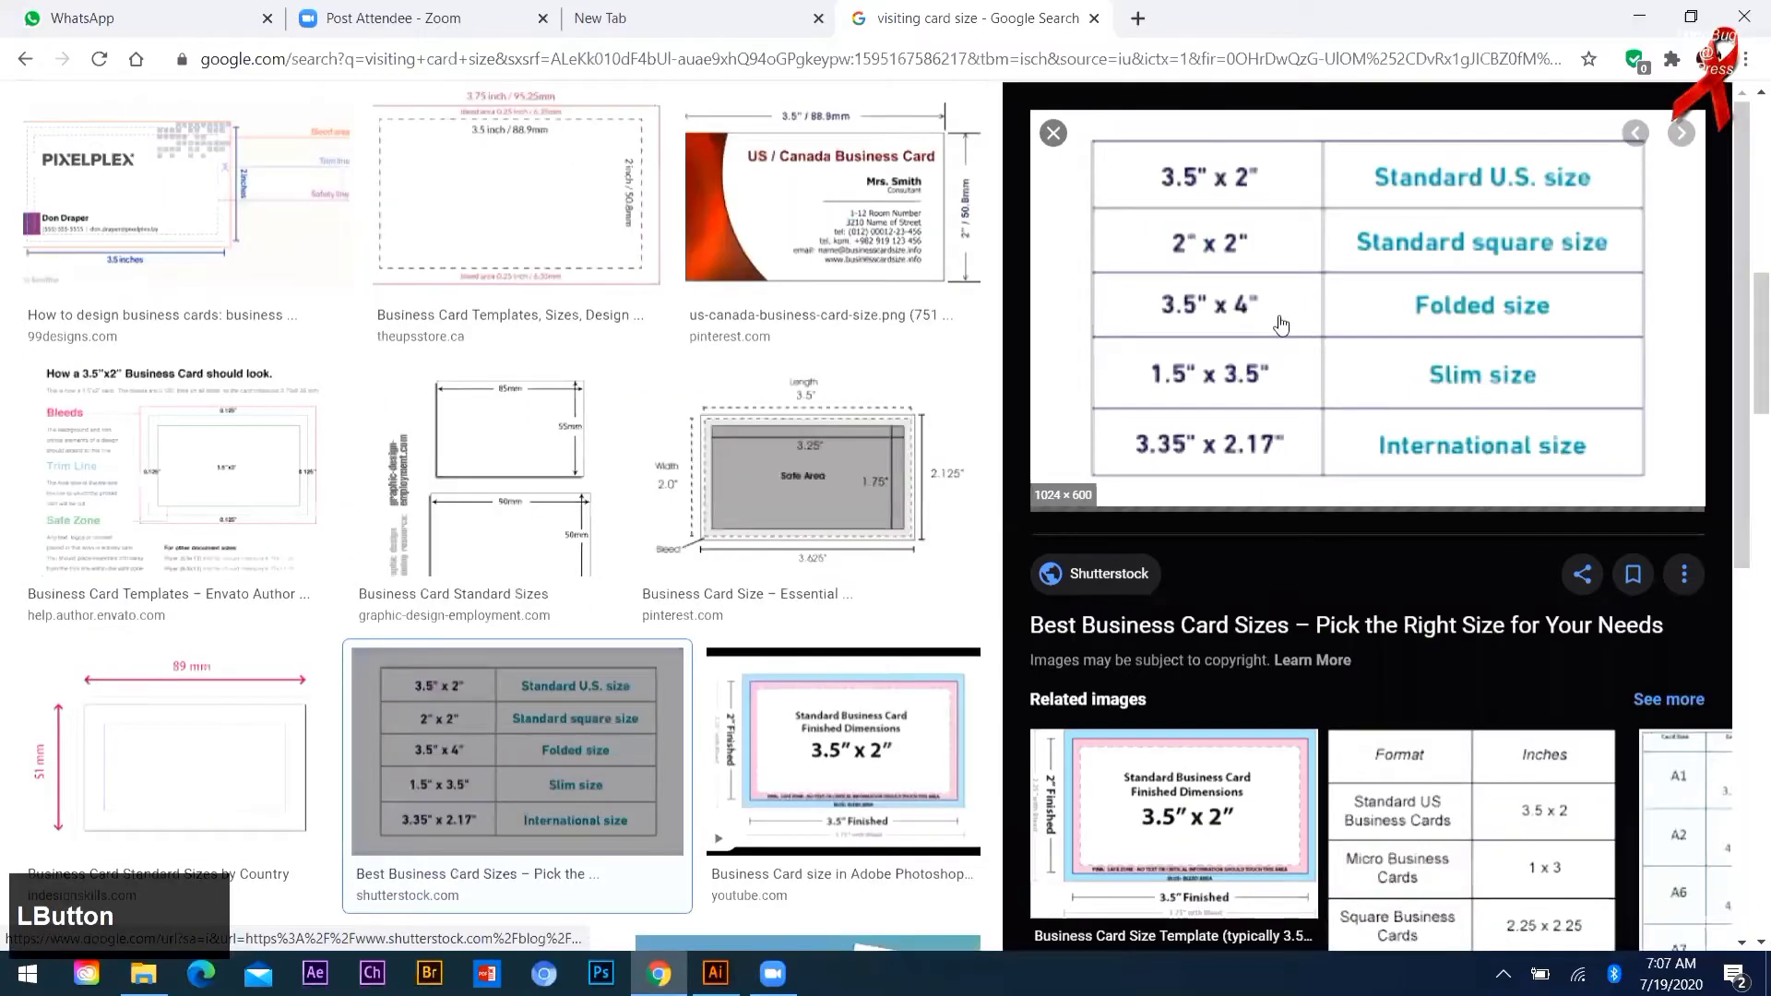
# Step: Save the business card size table image as a JPEG file named business-card-size-chart
pyautogui.rightClick(1207, 378)
pyautogui.click(1284, 644)
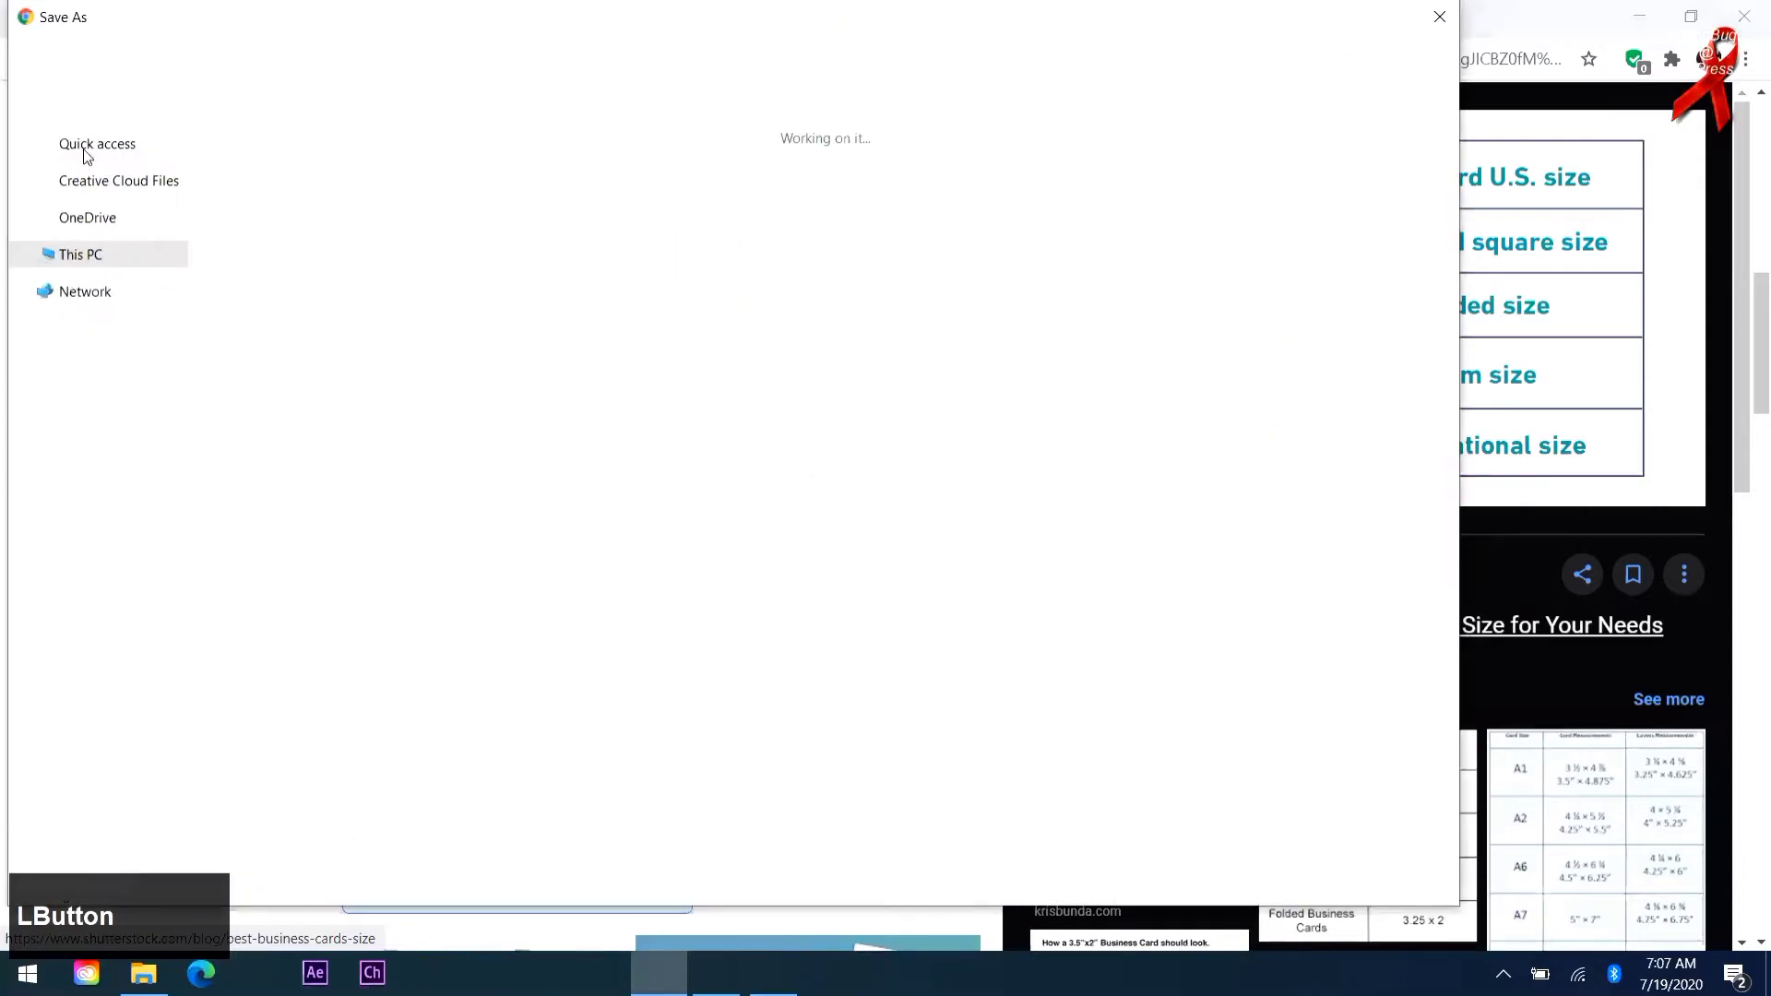
pyautogui.click(102, 198)
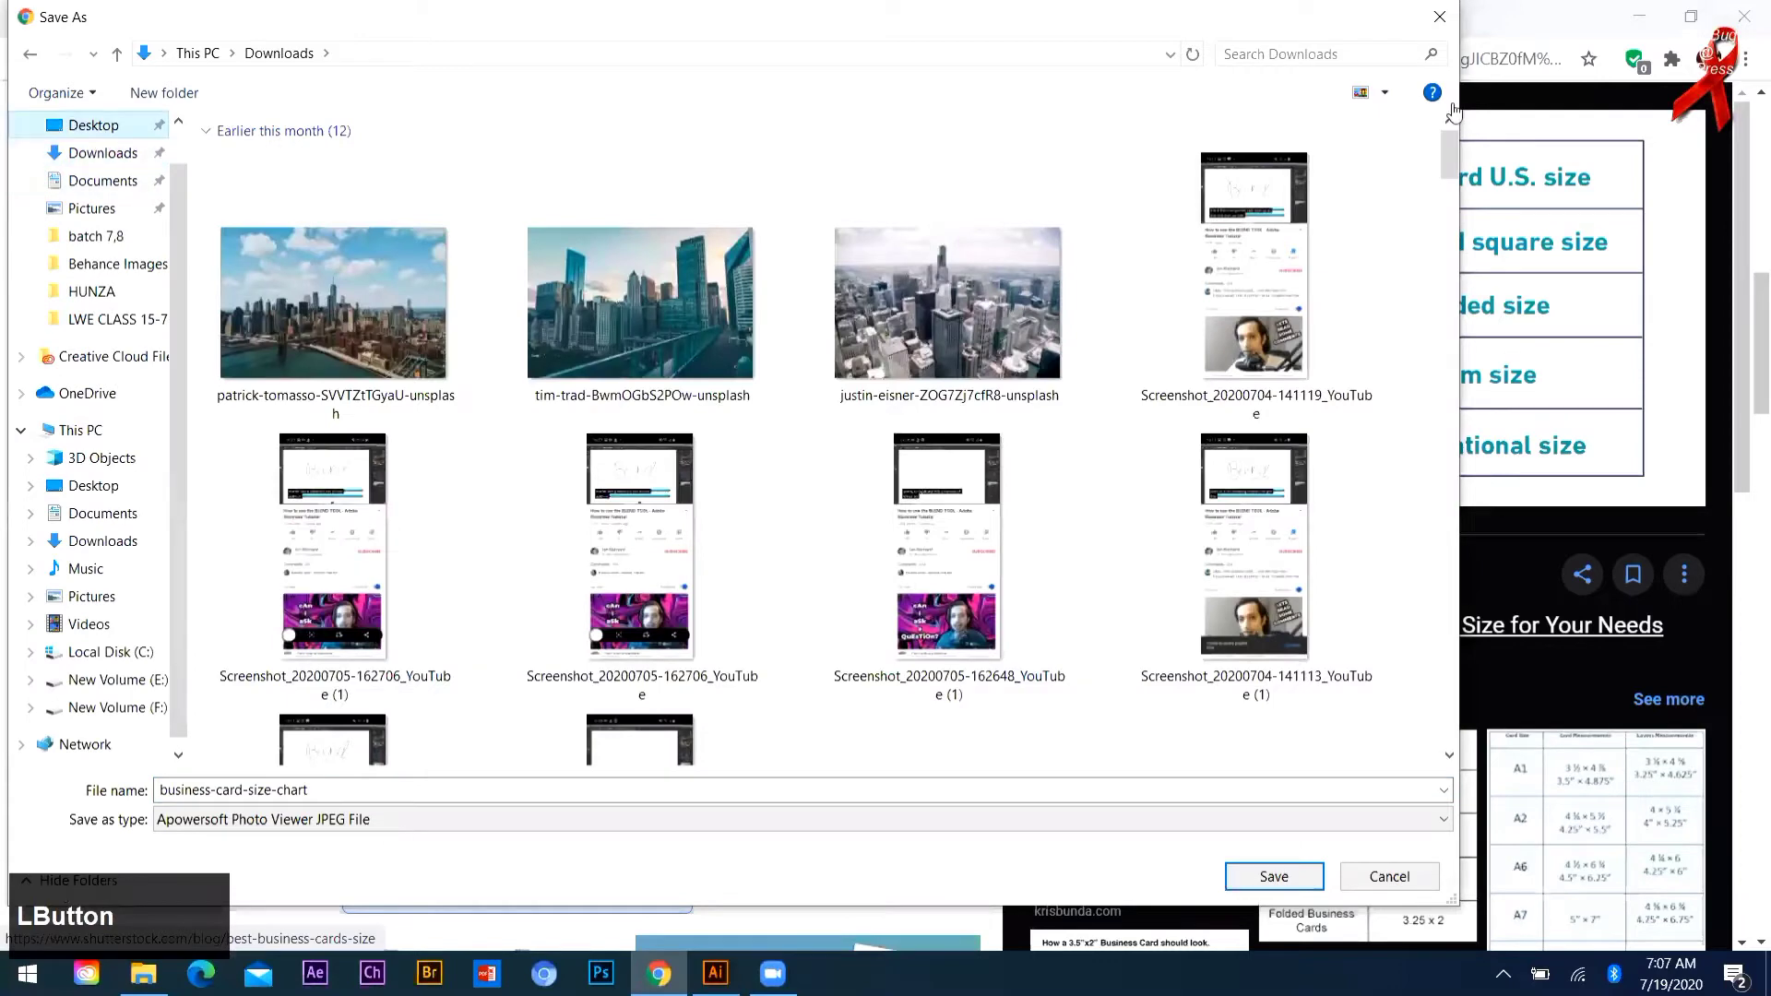
pyautogui.click(1273, 877)
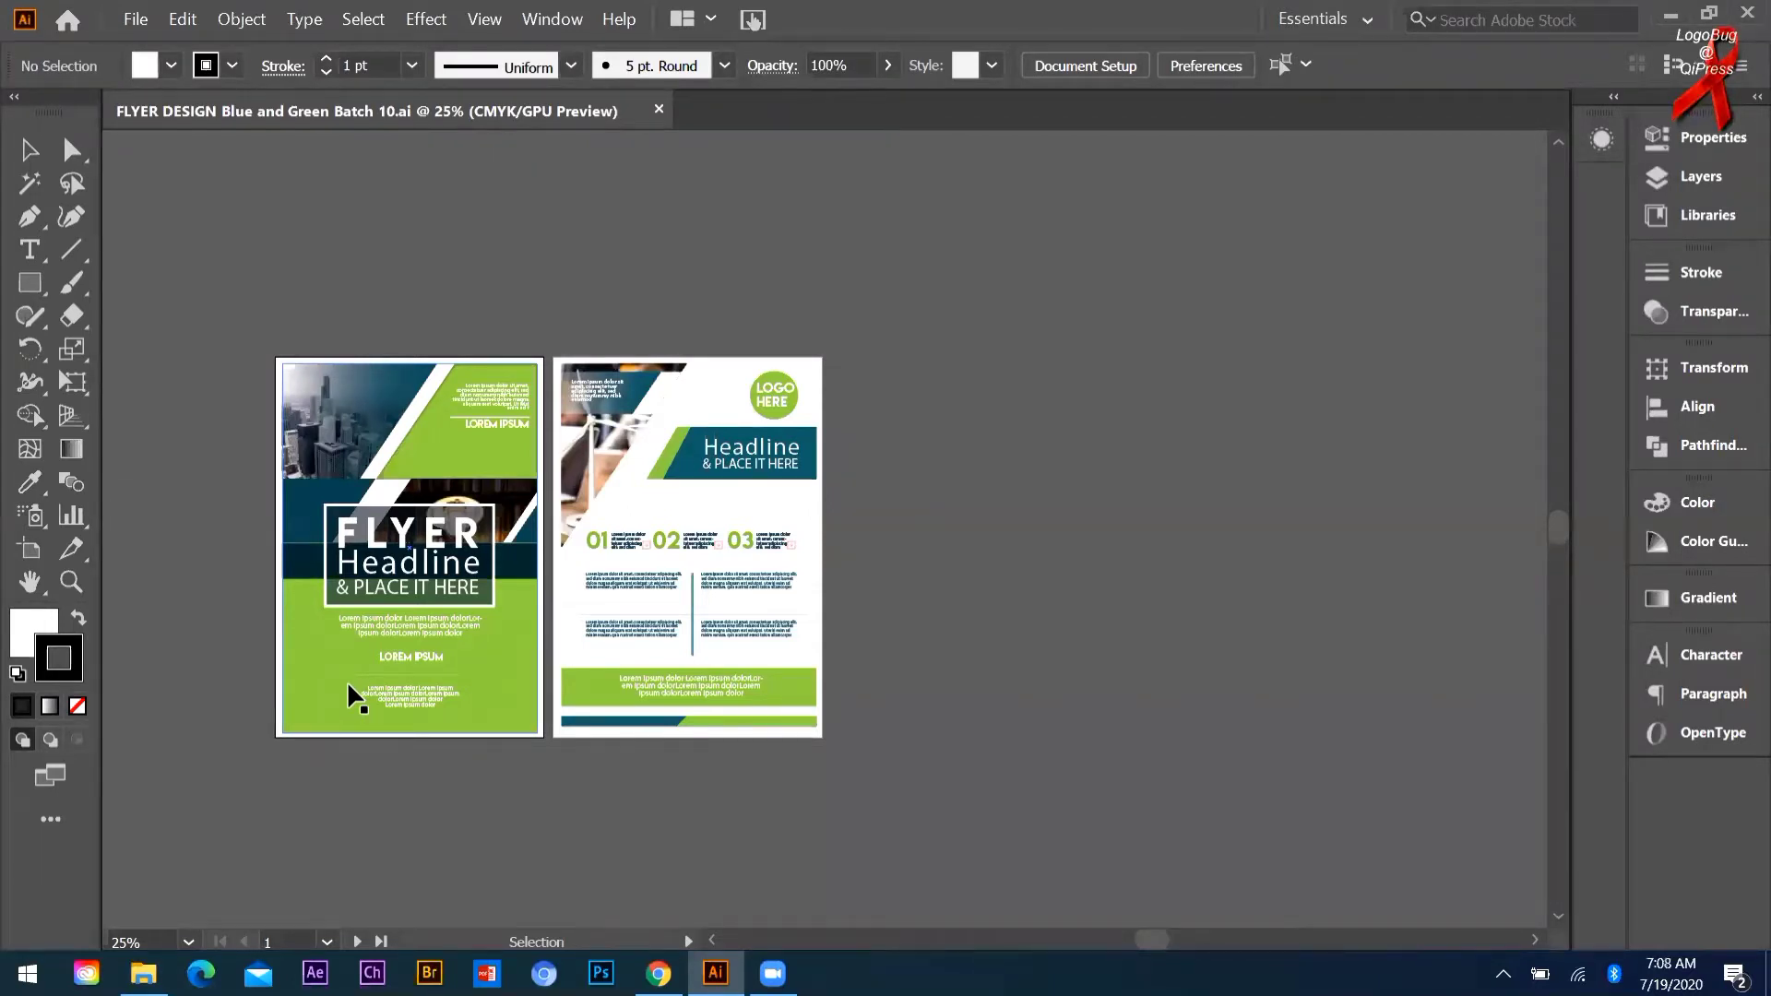
# Step: Create a new A4 portrait document in Illustrator, 210 x 297 mm, with 2 artboards
pyautogui.scroll(1, 438, 724)
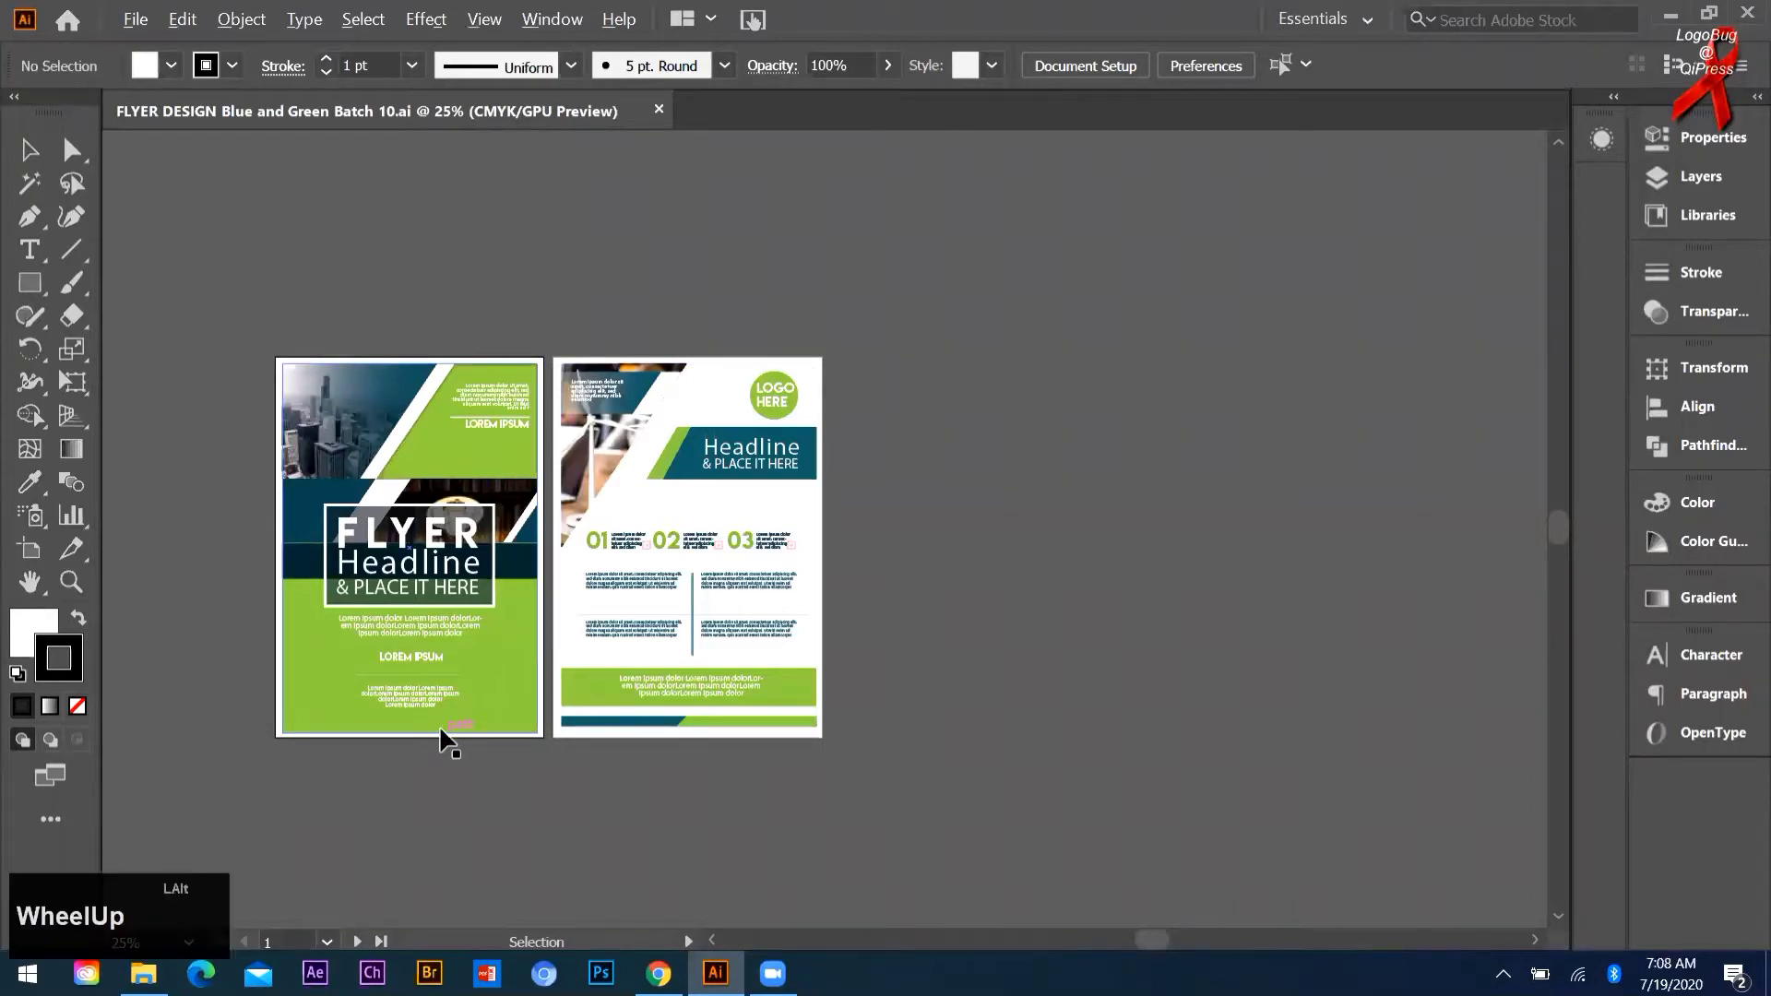
pyautogui.scroll(3, 553, 553)
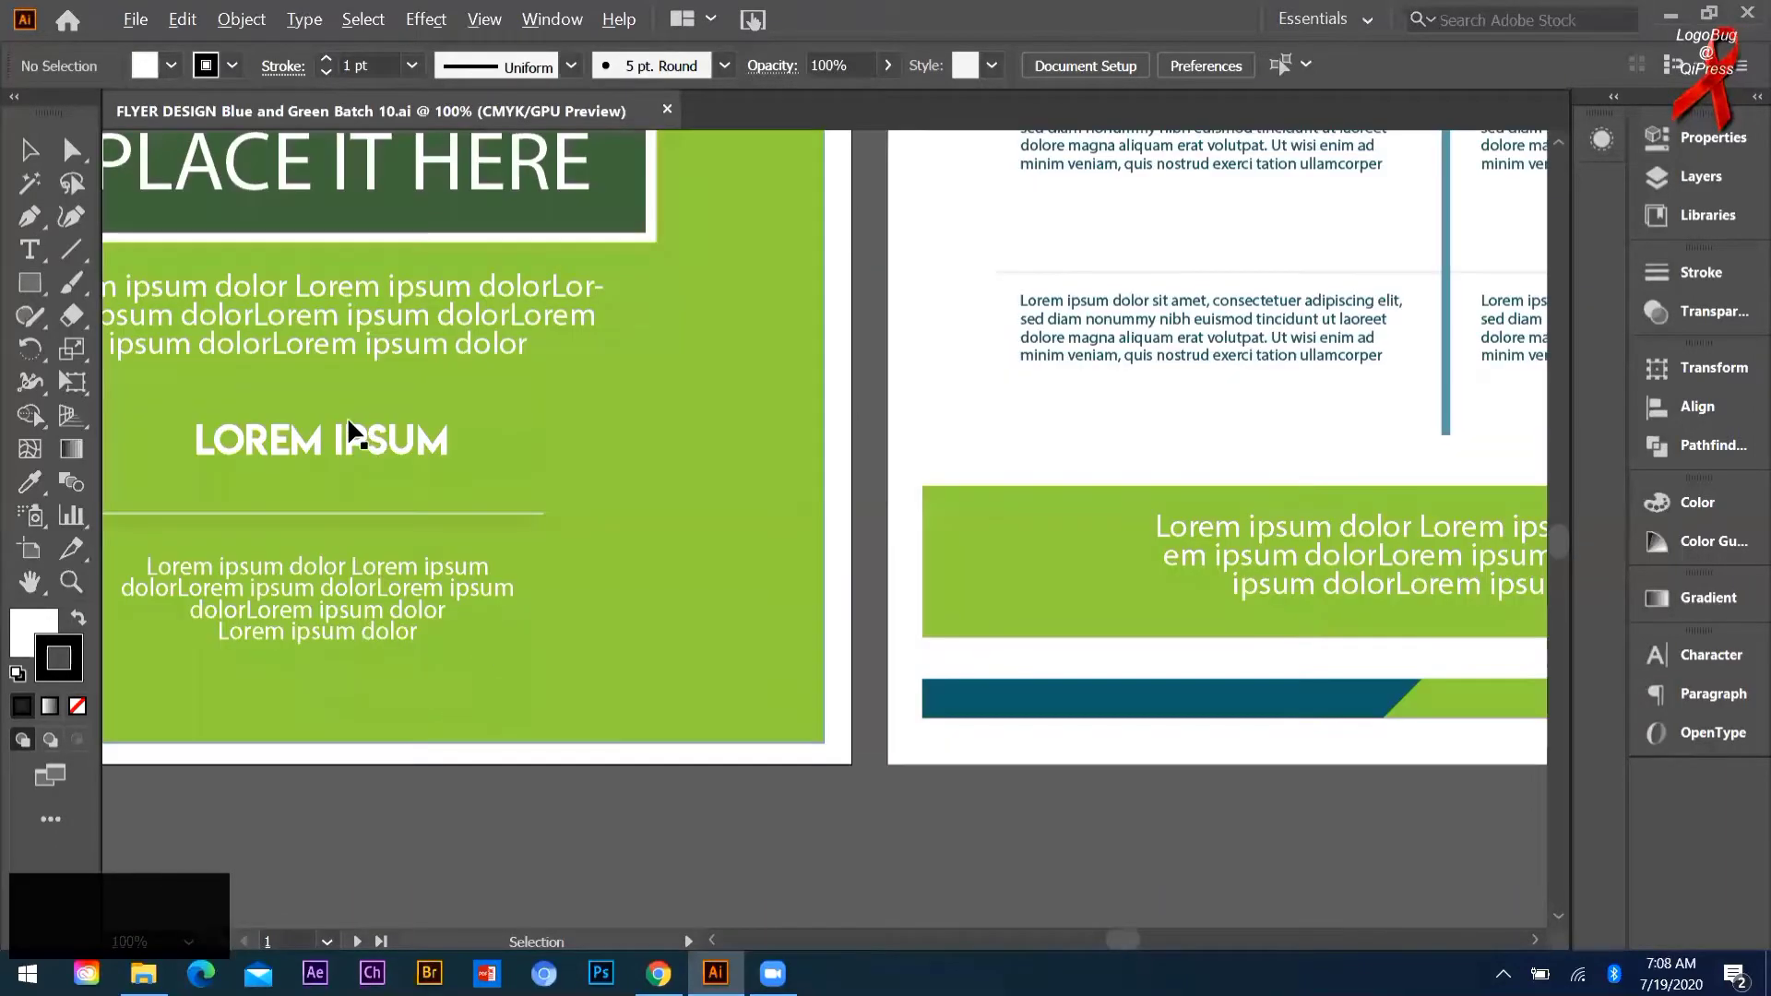
pyautogui.scroll(-1, 490, 468)
pyautogui.scroll(-1, 679, 373)
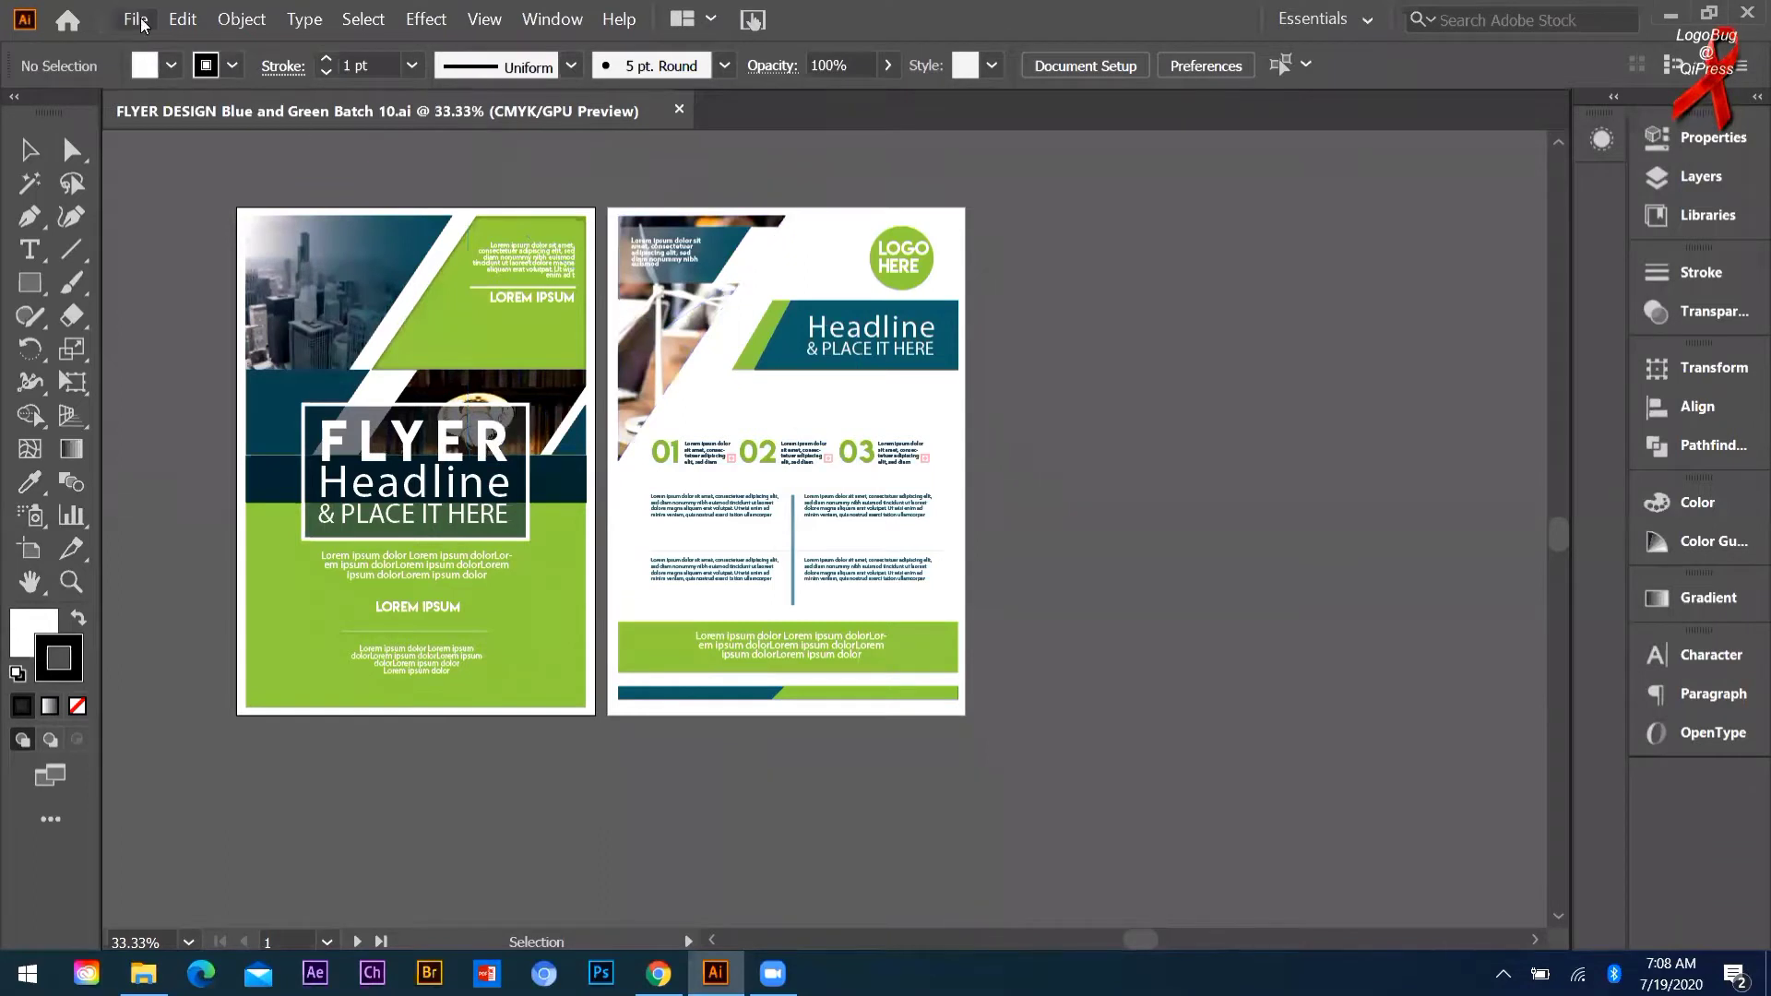
pyautogui.click(177, 113)
pyautogui.click(138, 18)
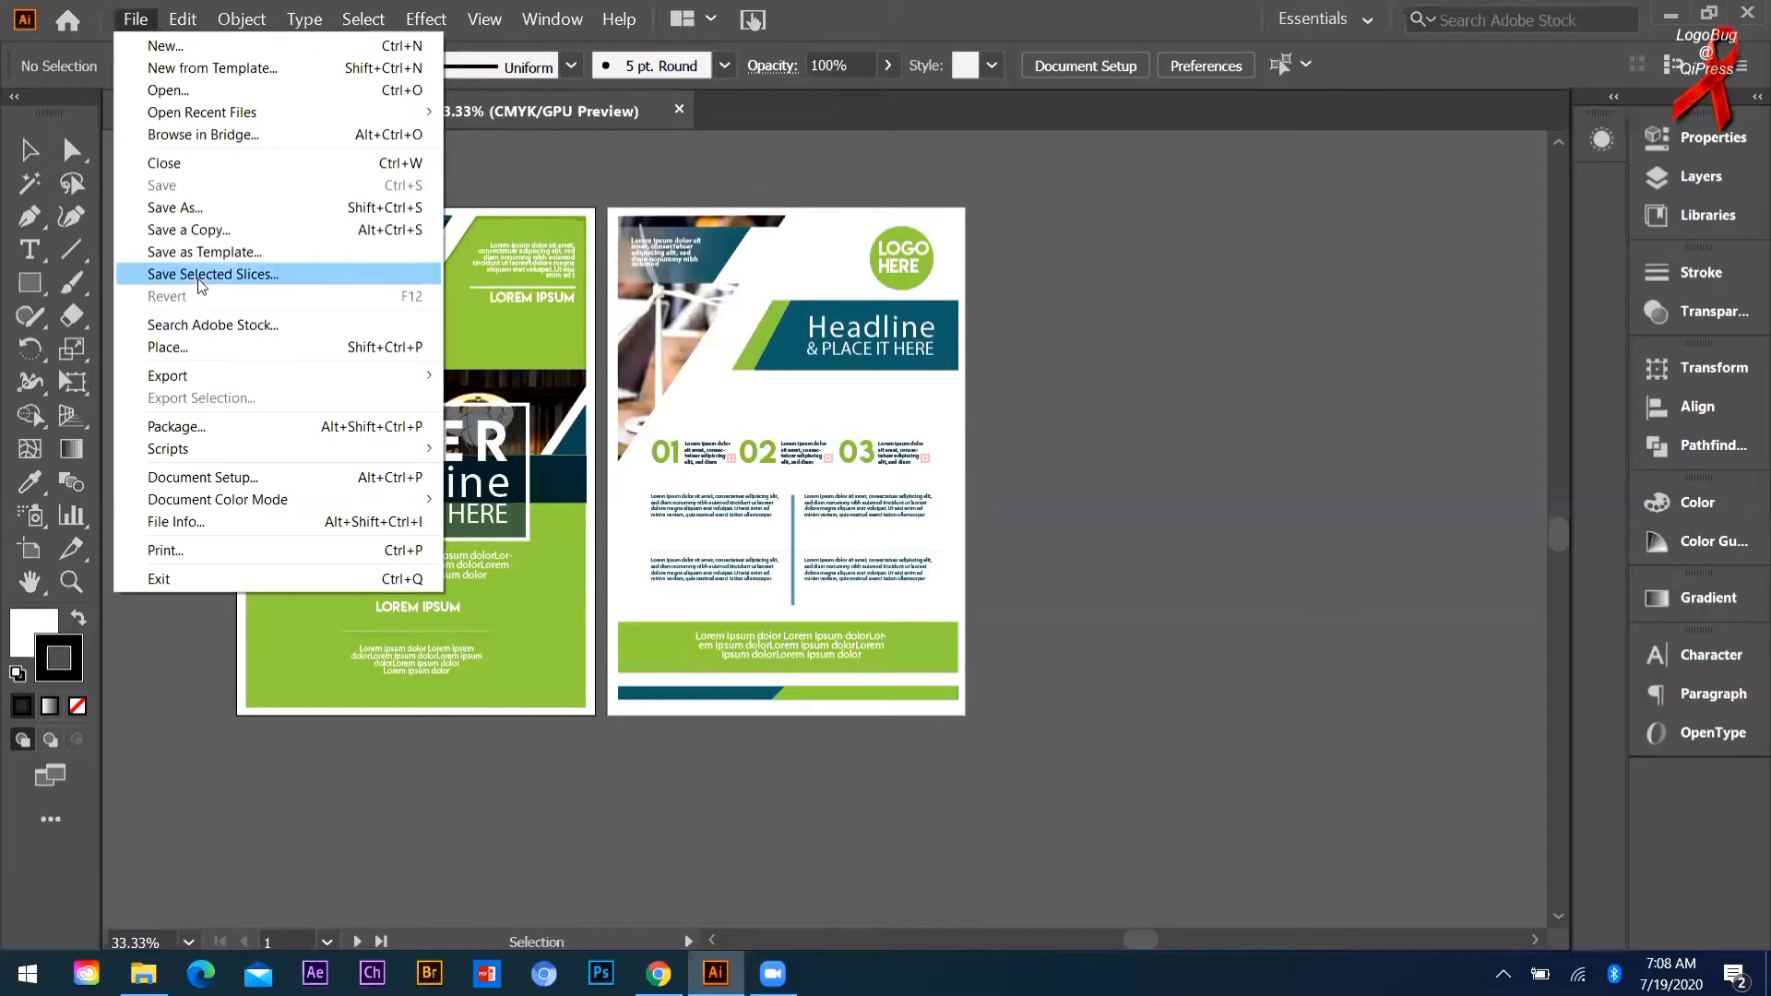
pyautogui.click(184, 46)
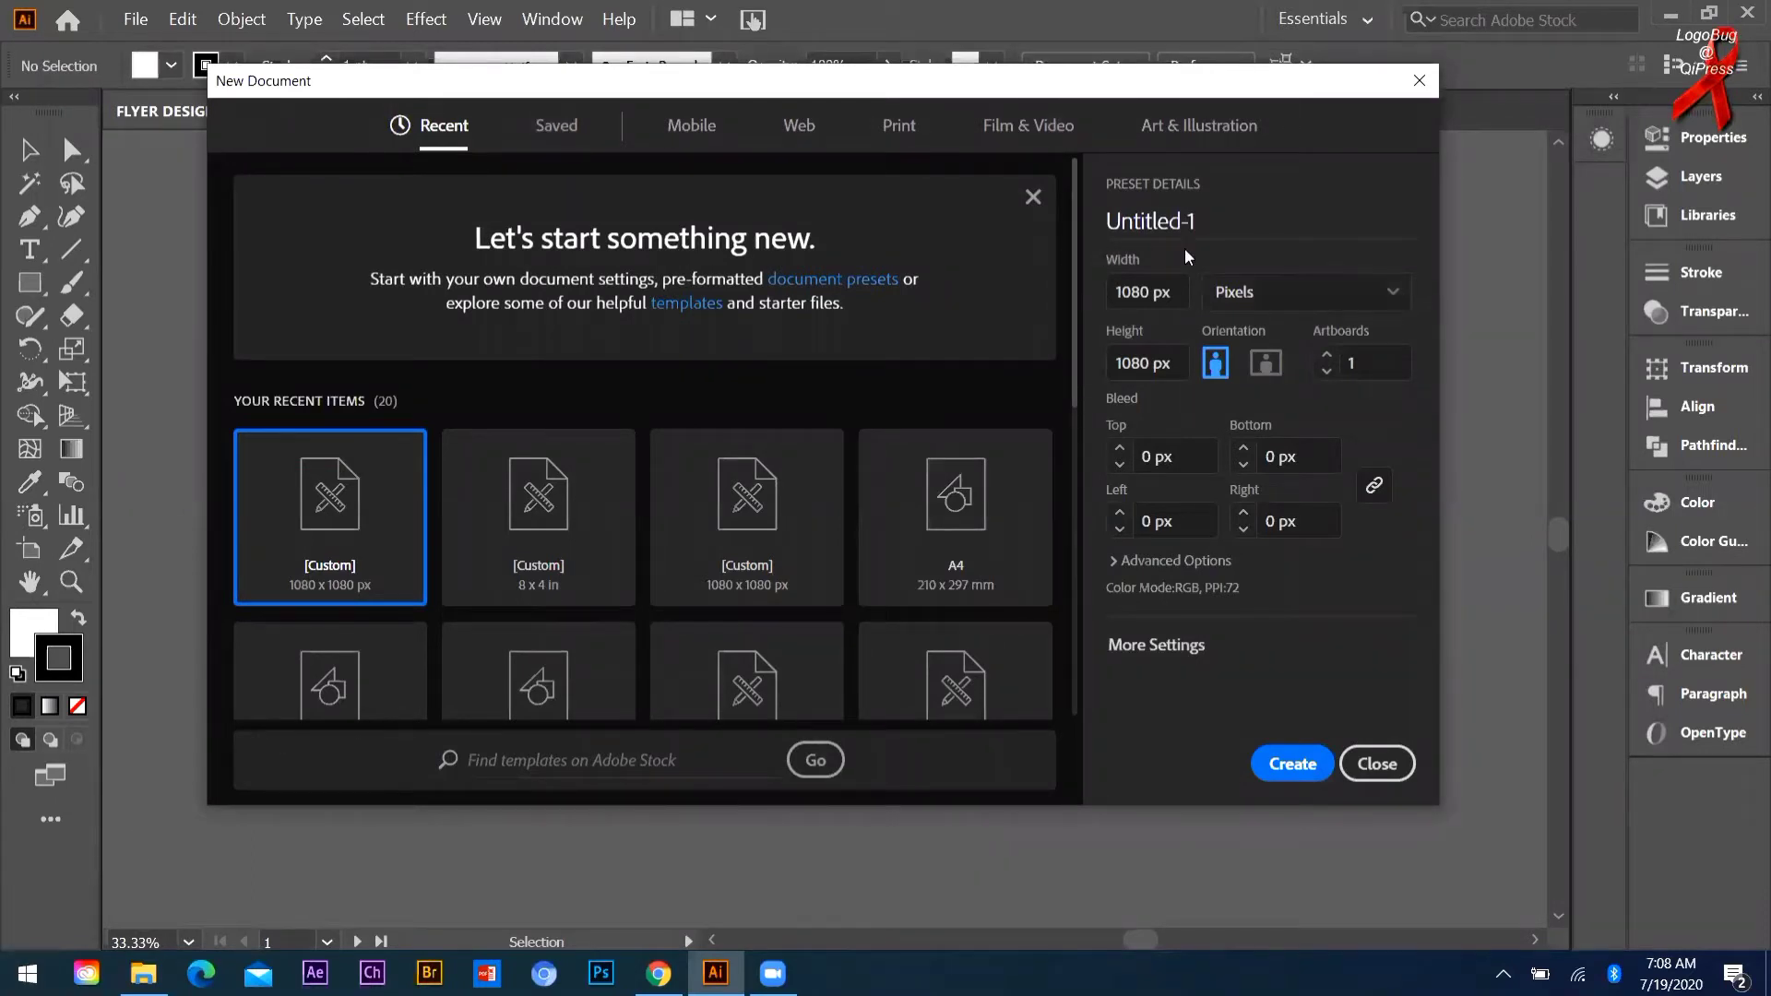
pyautogui.click(955, 535)
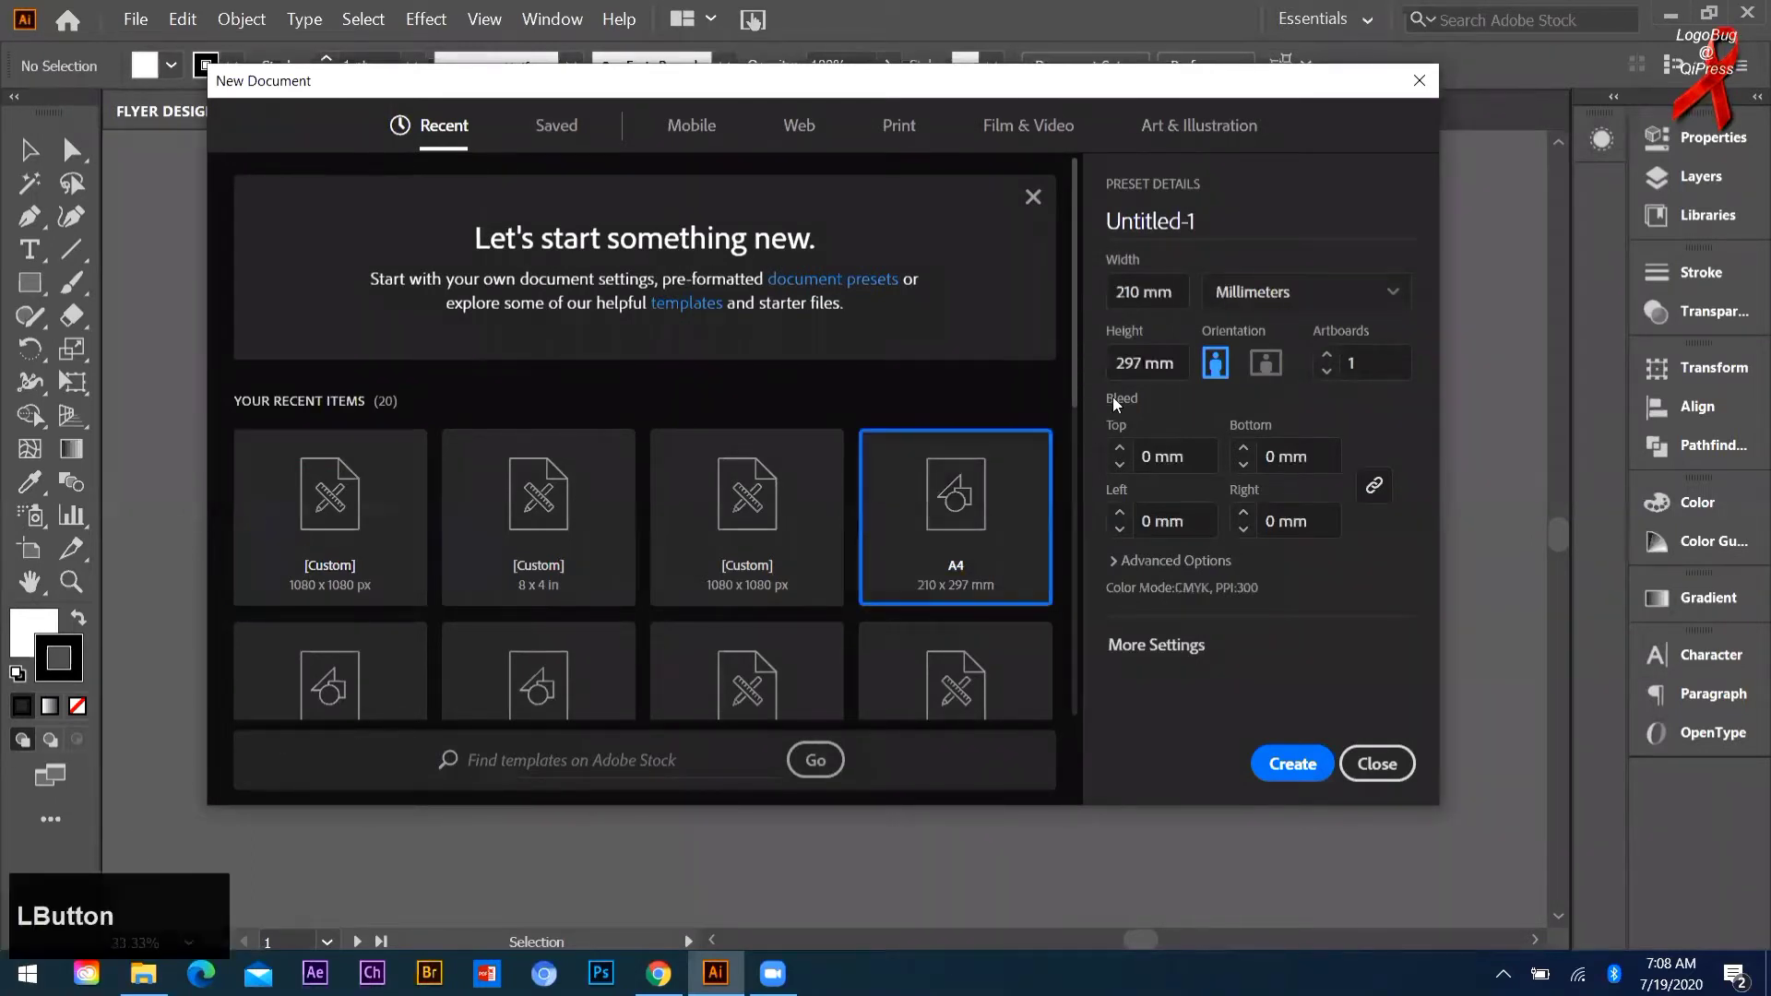
pyautogui.click(1327, 355)
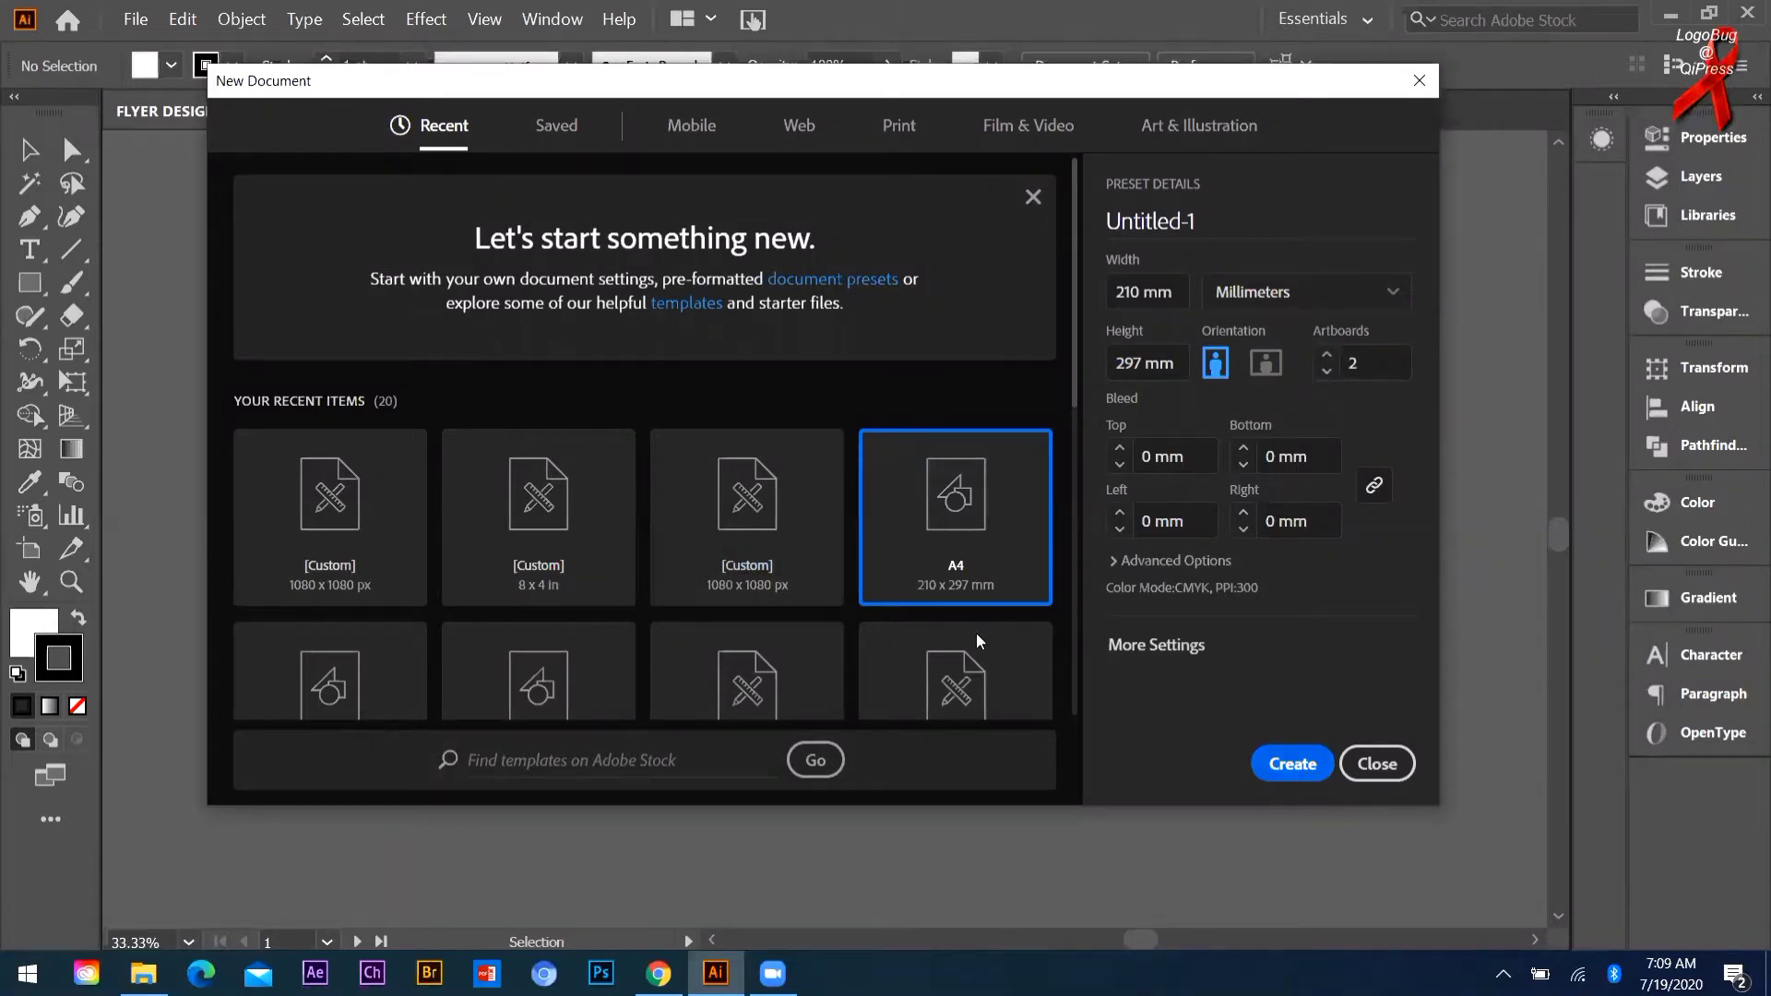
pyautogui.doubleClick(975, 591)
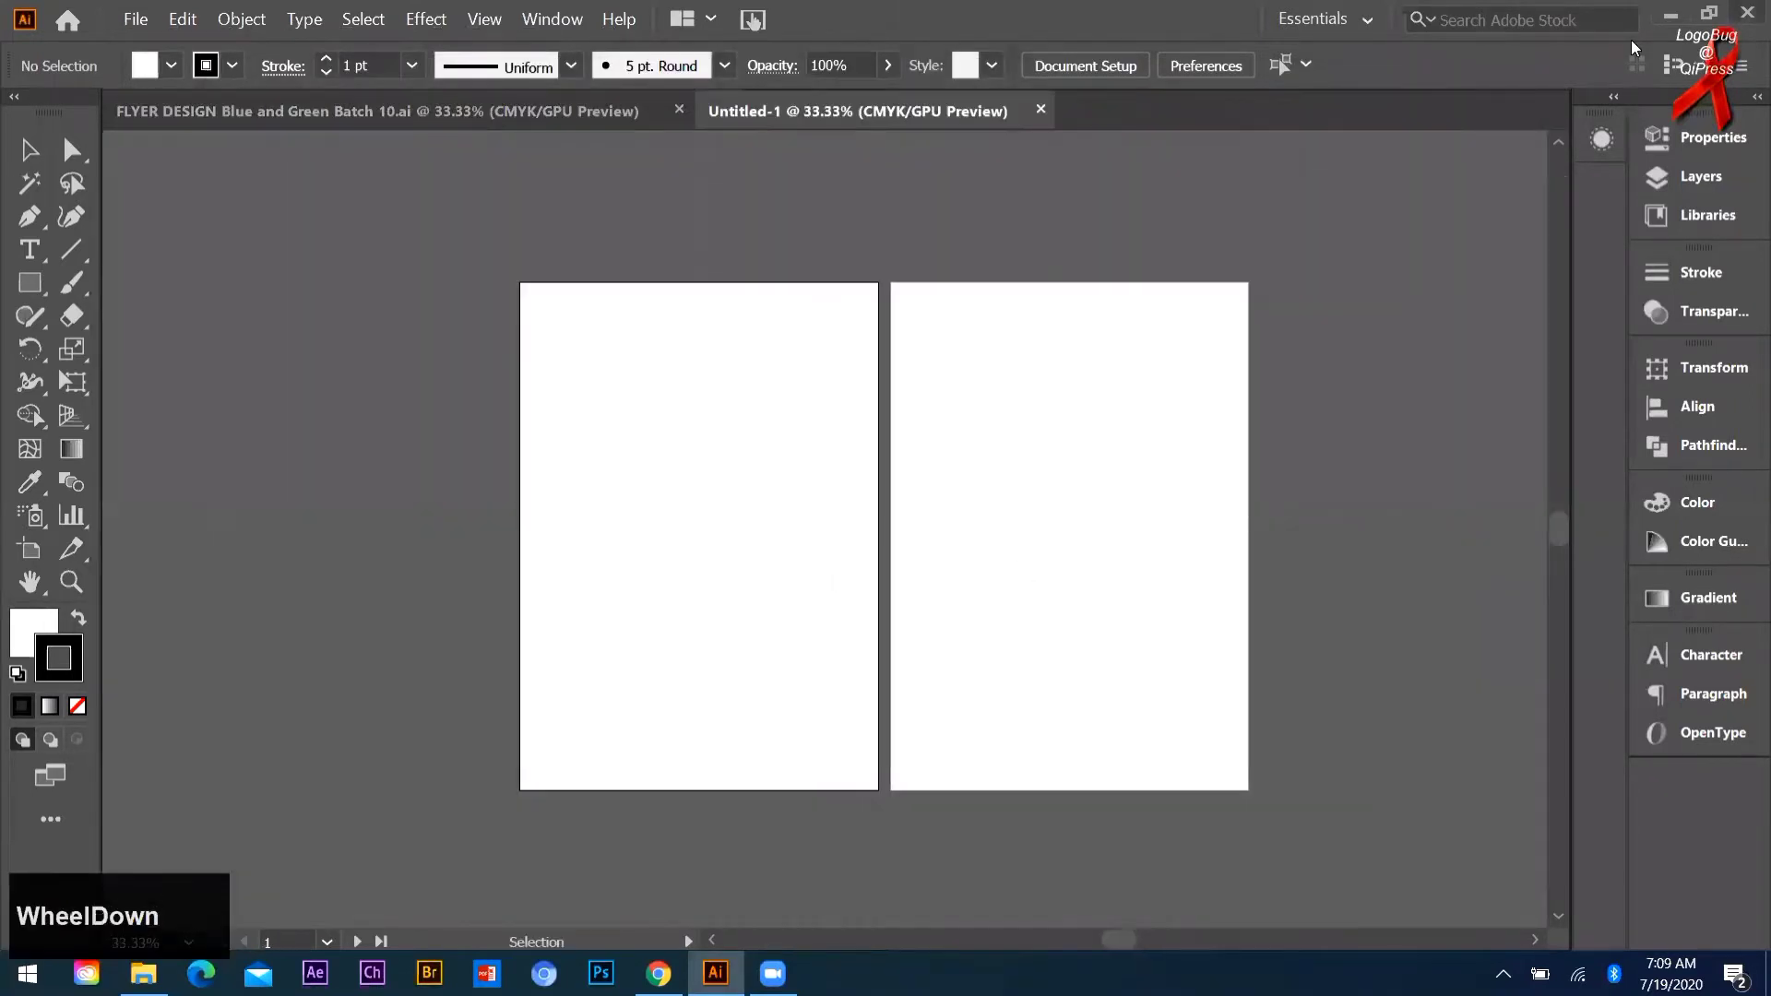
# Step: Place the images FLYER DESIGN Blue and Green Batch 10-01 and 10-02 from the batch 7,8 folder into the new document
pyautogui.click(1668, 12)
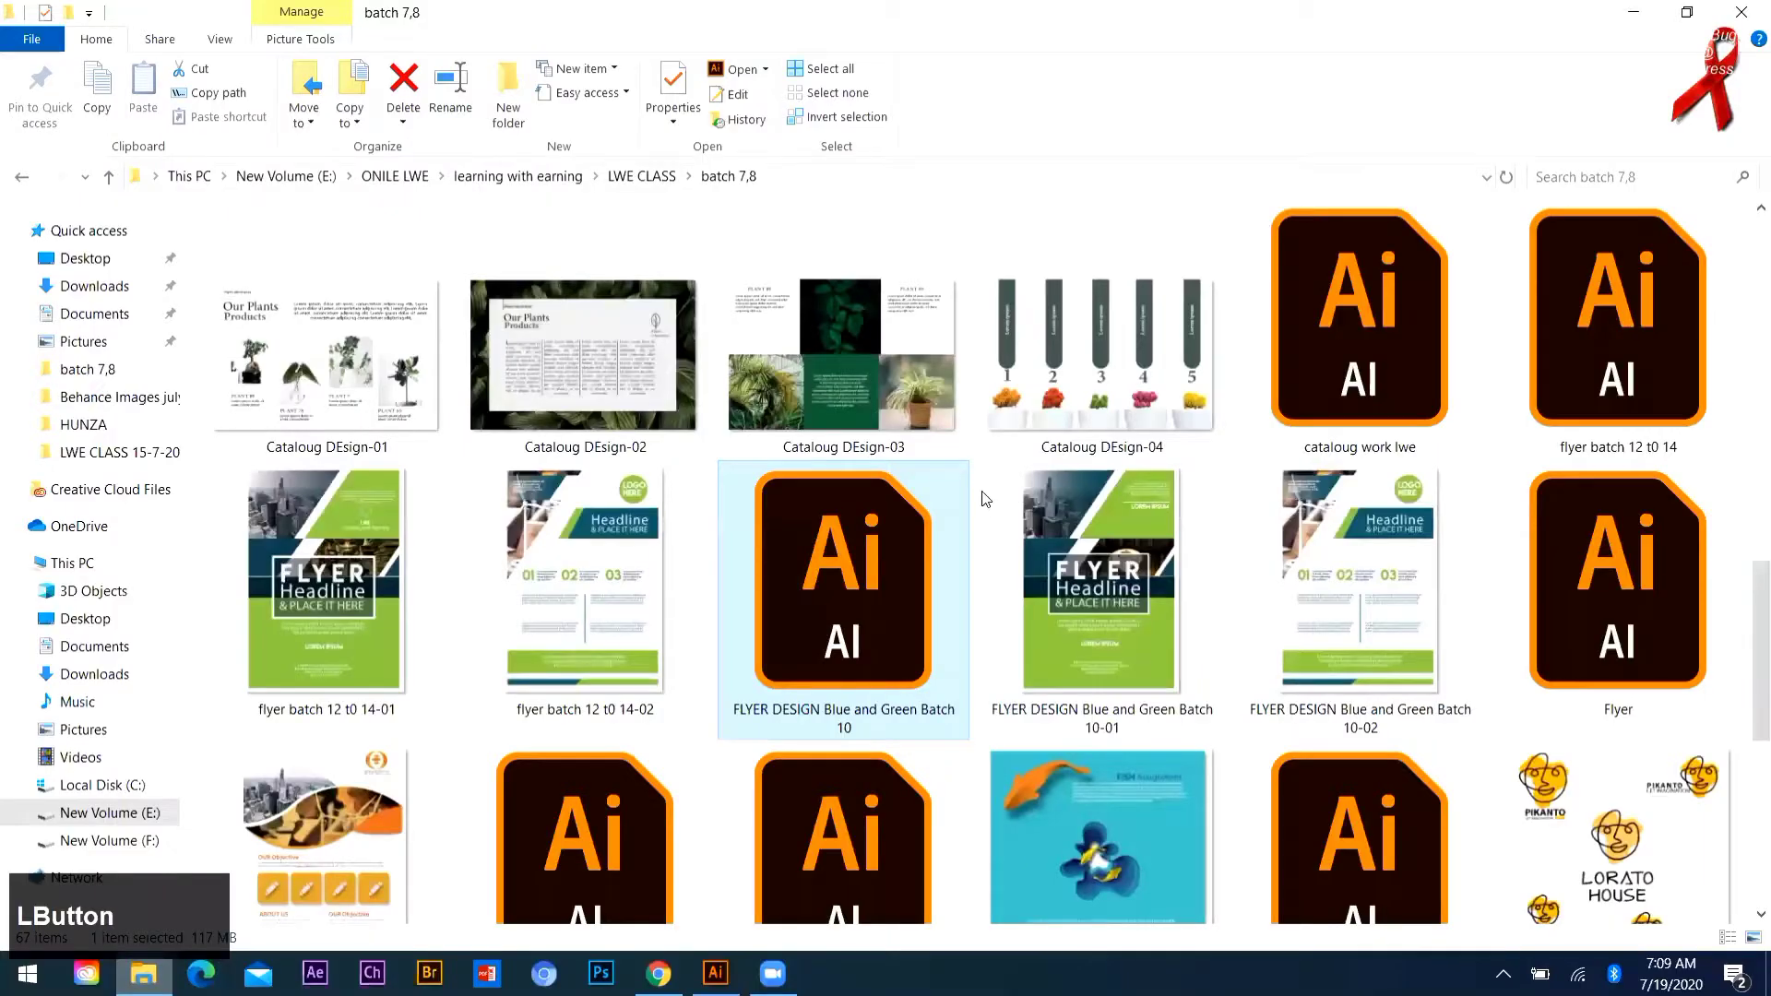
pyautogui.moveTo(973, 469); pyautogui.dragTo(1434, 630)
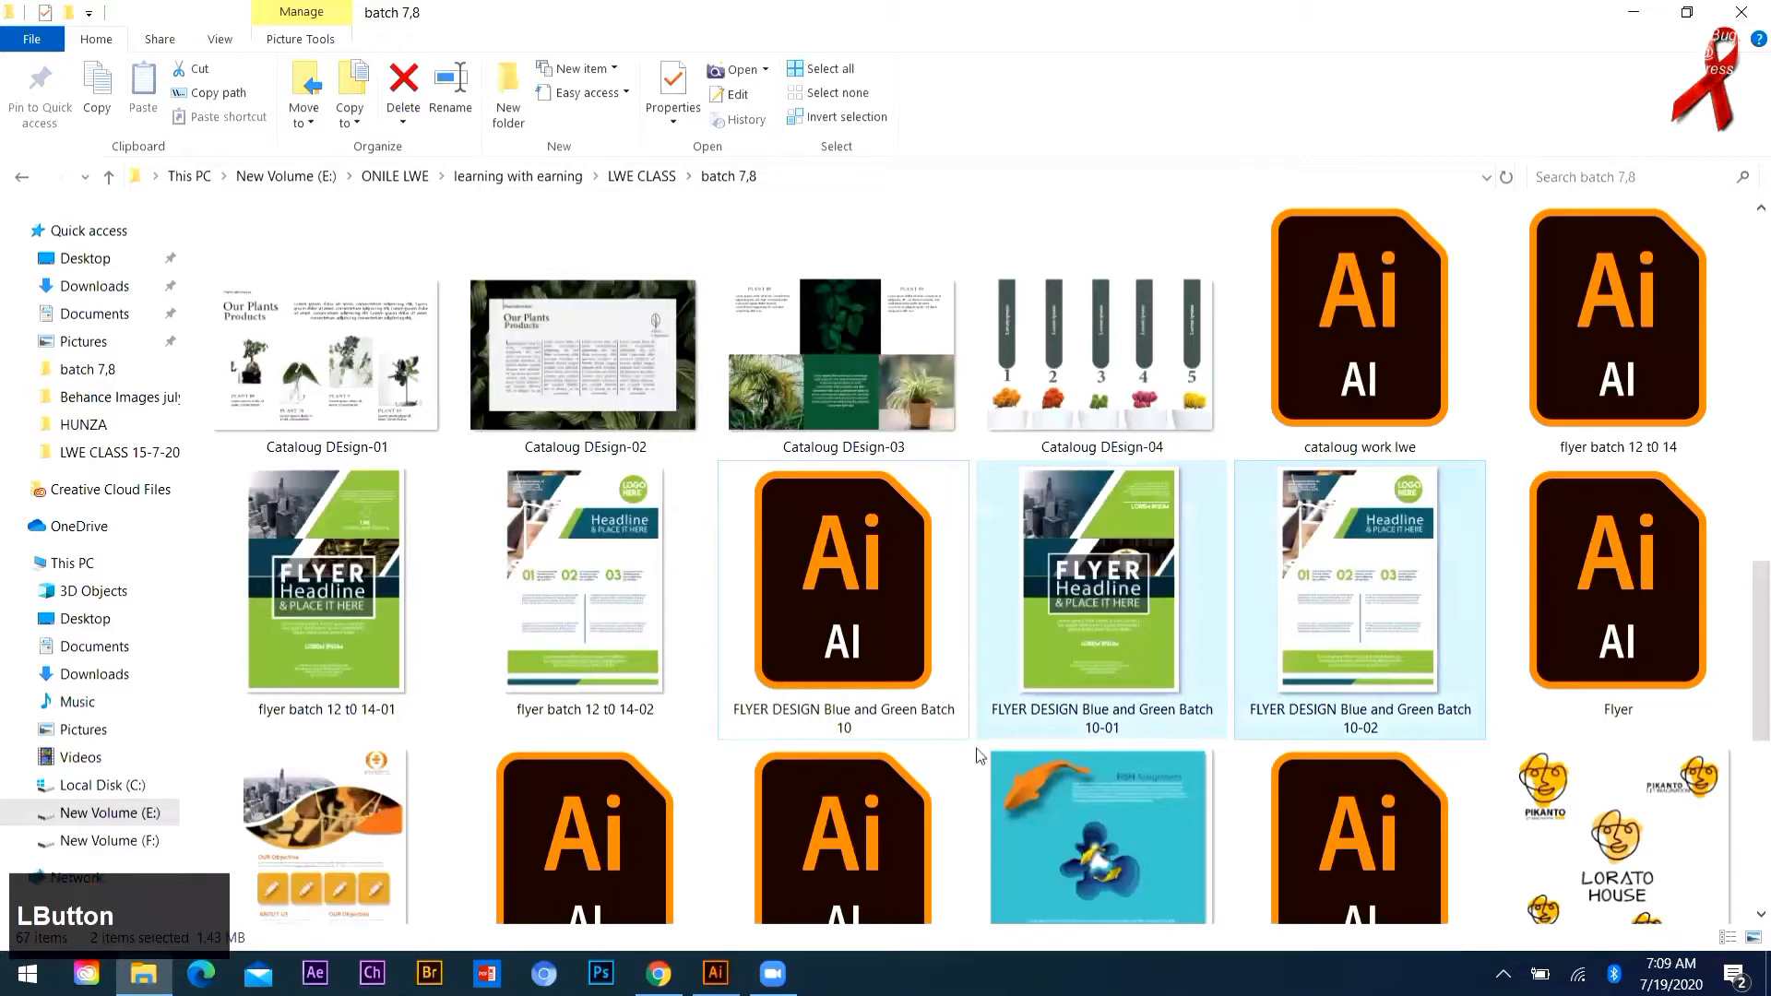
pyautogui.moveTo(1077, 709); pyautogui.dragTo(718, 980)
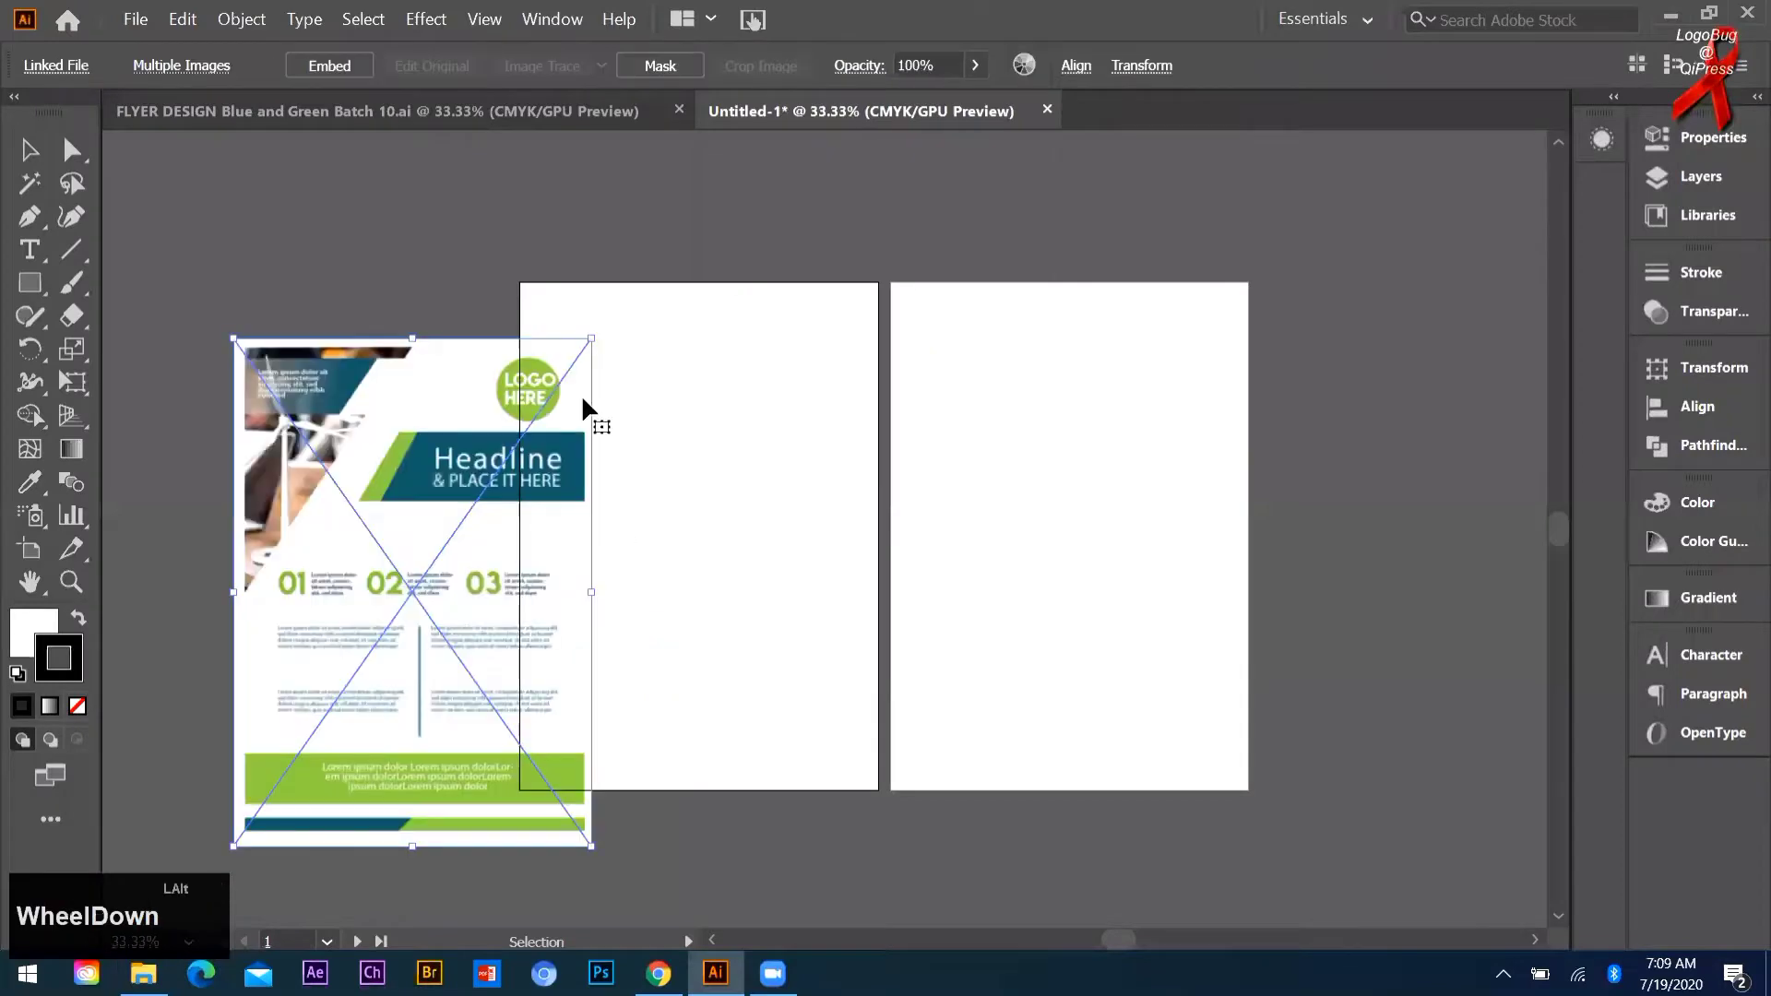
# Step: Move the back-page flyer image to the right of the second artboard and align the front-page image over the first artboard
pyautogui.scroll(-2, 585, 407)
pyautogui.click(1218, 452)
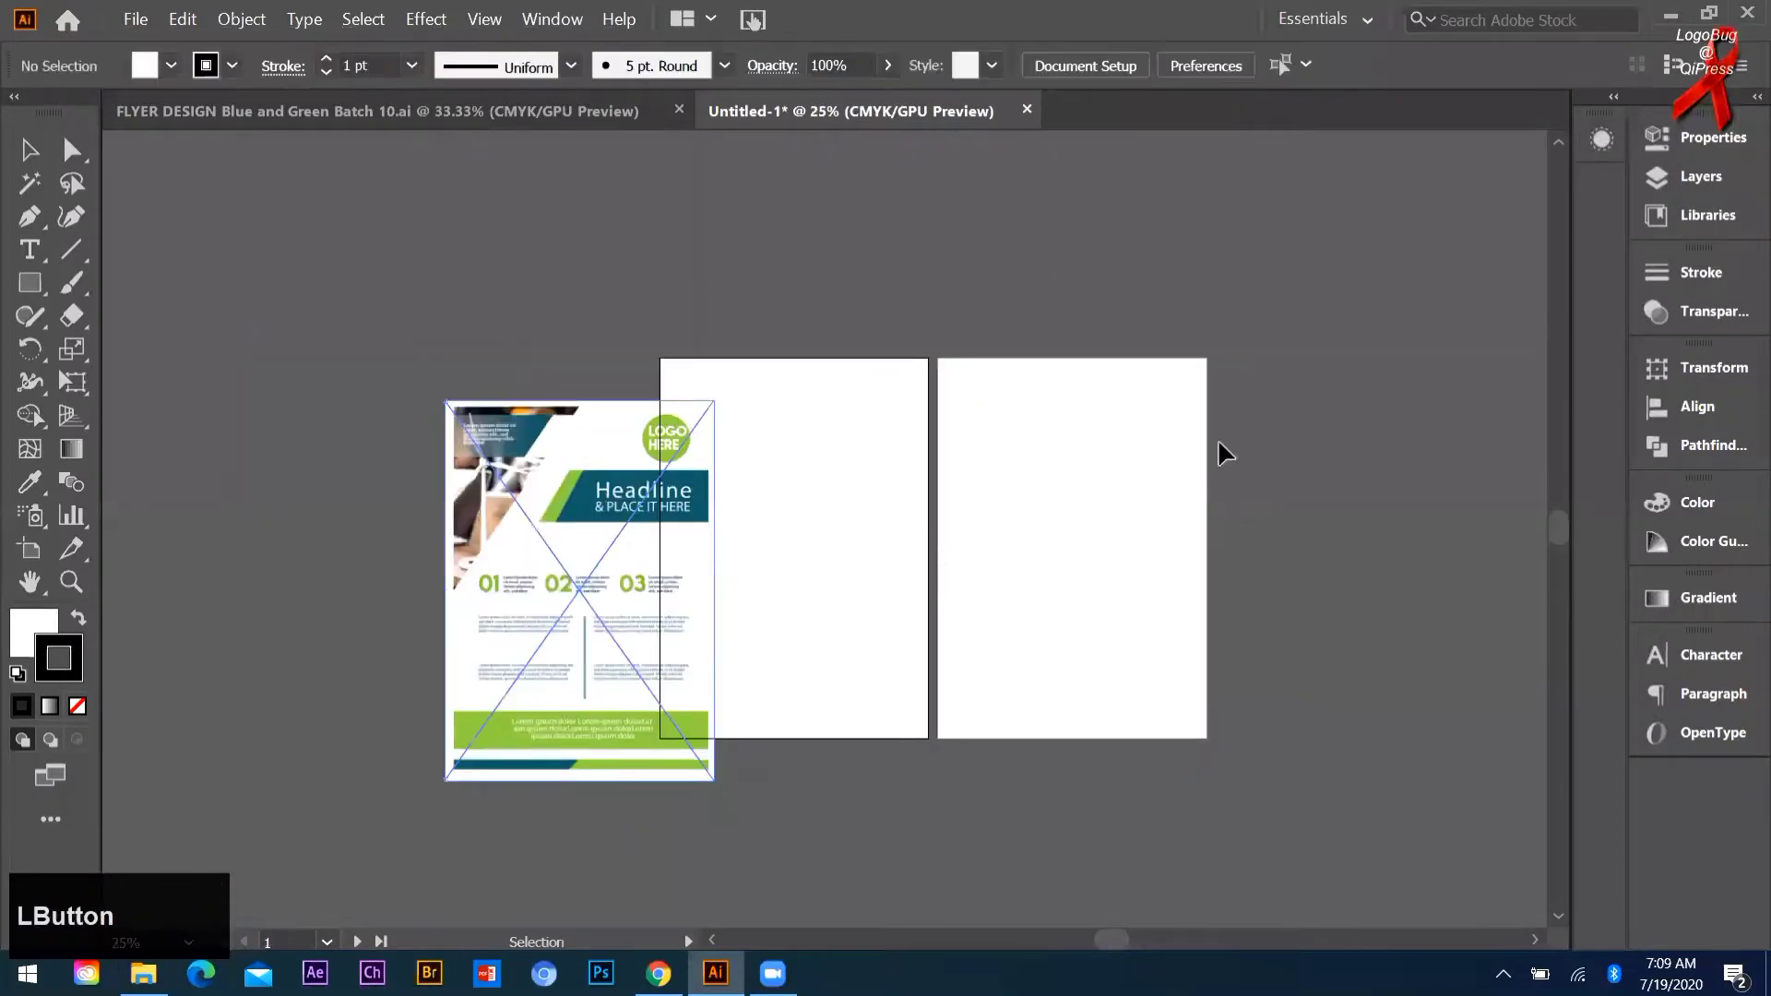
pyautogui.moveTo(556, 559); pyautogui.dragTo(1293, 501)
pyautogui.moveTo(1325, 471); pyautogui.dragTo(1416, 471)
pyautogui.moveTo(552, 503); pyautogui.dragTo(834, 511)
pyautogui.moveTo(835, 623); pyautogui.dragTo(836, 623)
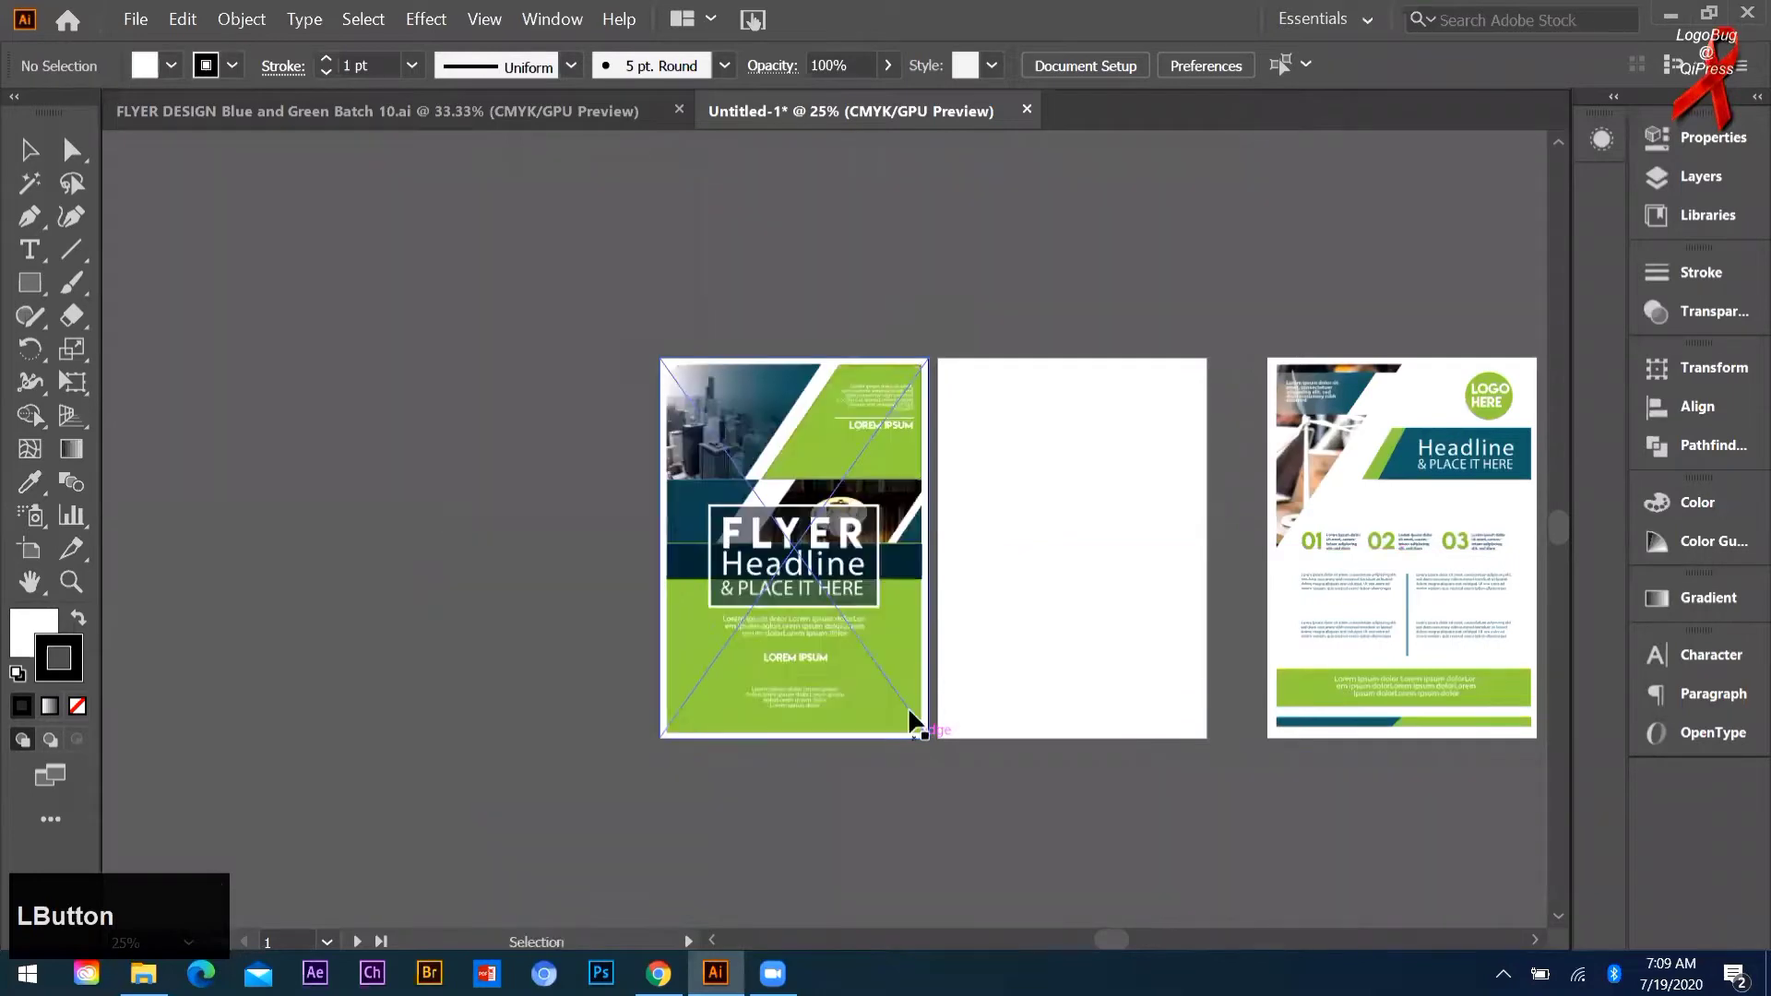
# Step: Move the front-page flyer image off the first artboard into the empty space to its left and deselect it
pyautogui.scroll(2, 838, 627)
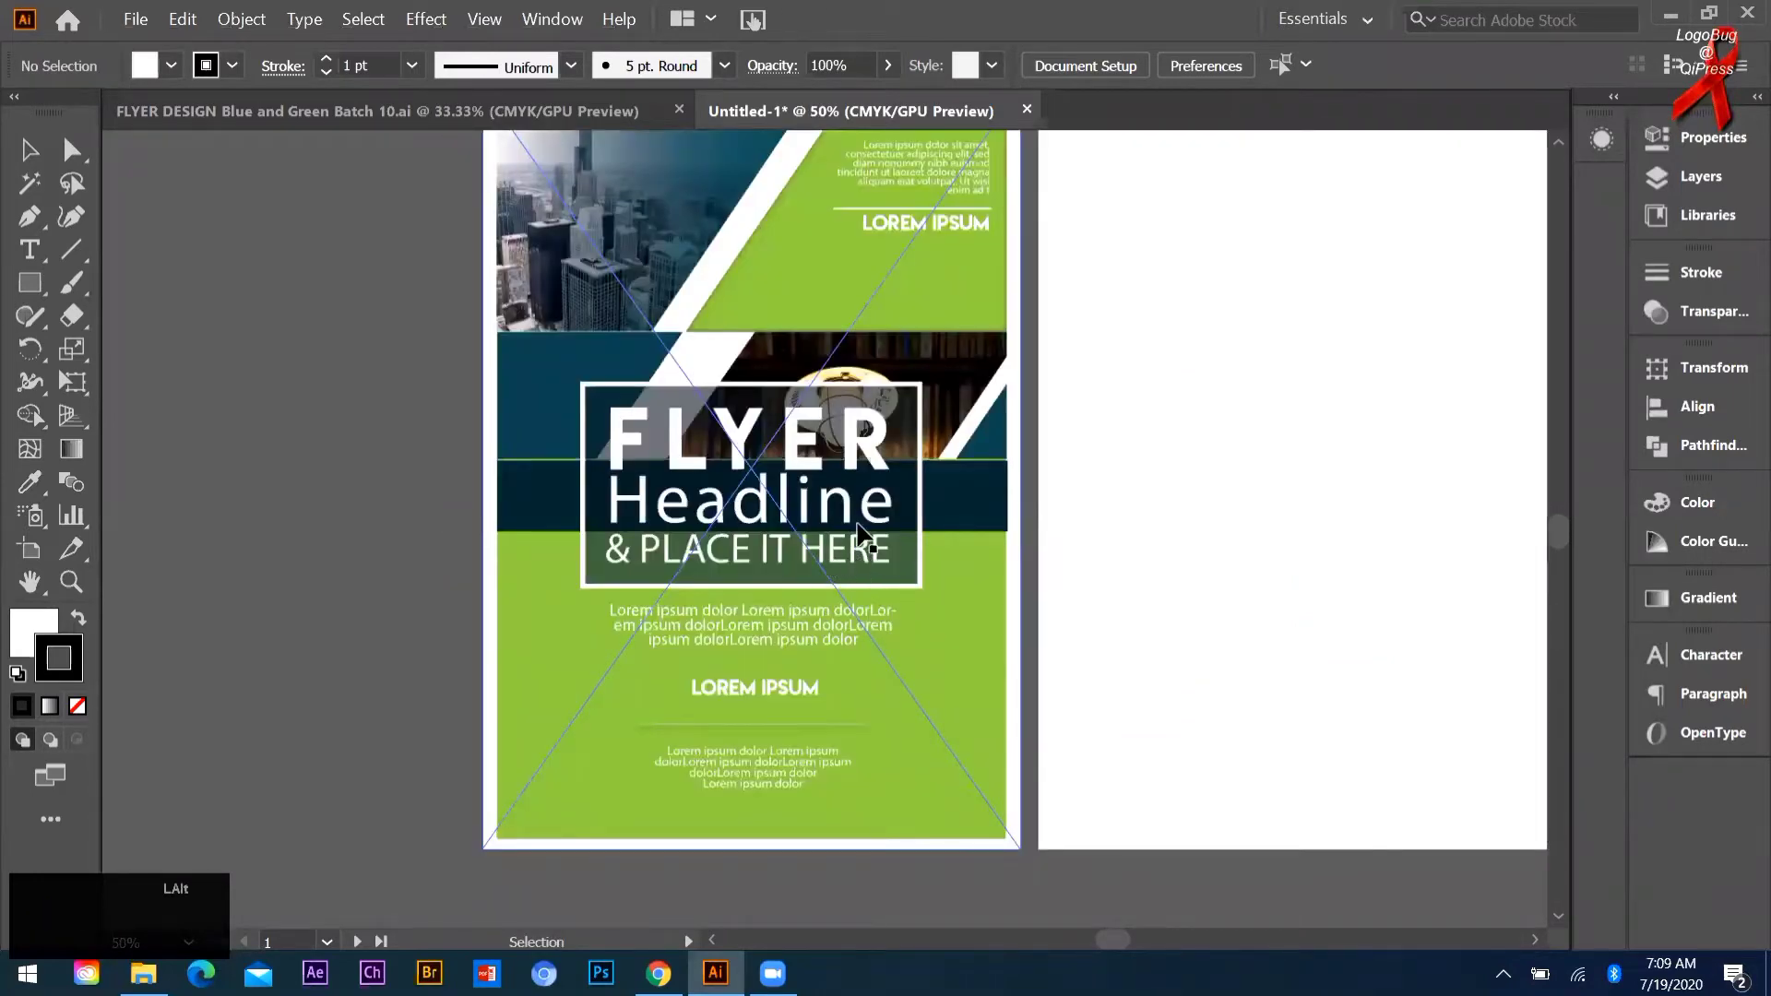
pyautogui.scroll(-1, 858, 535)
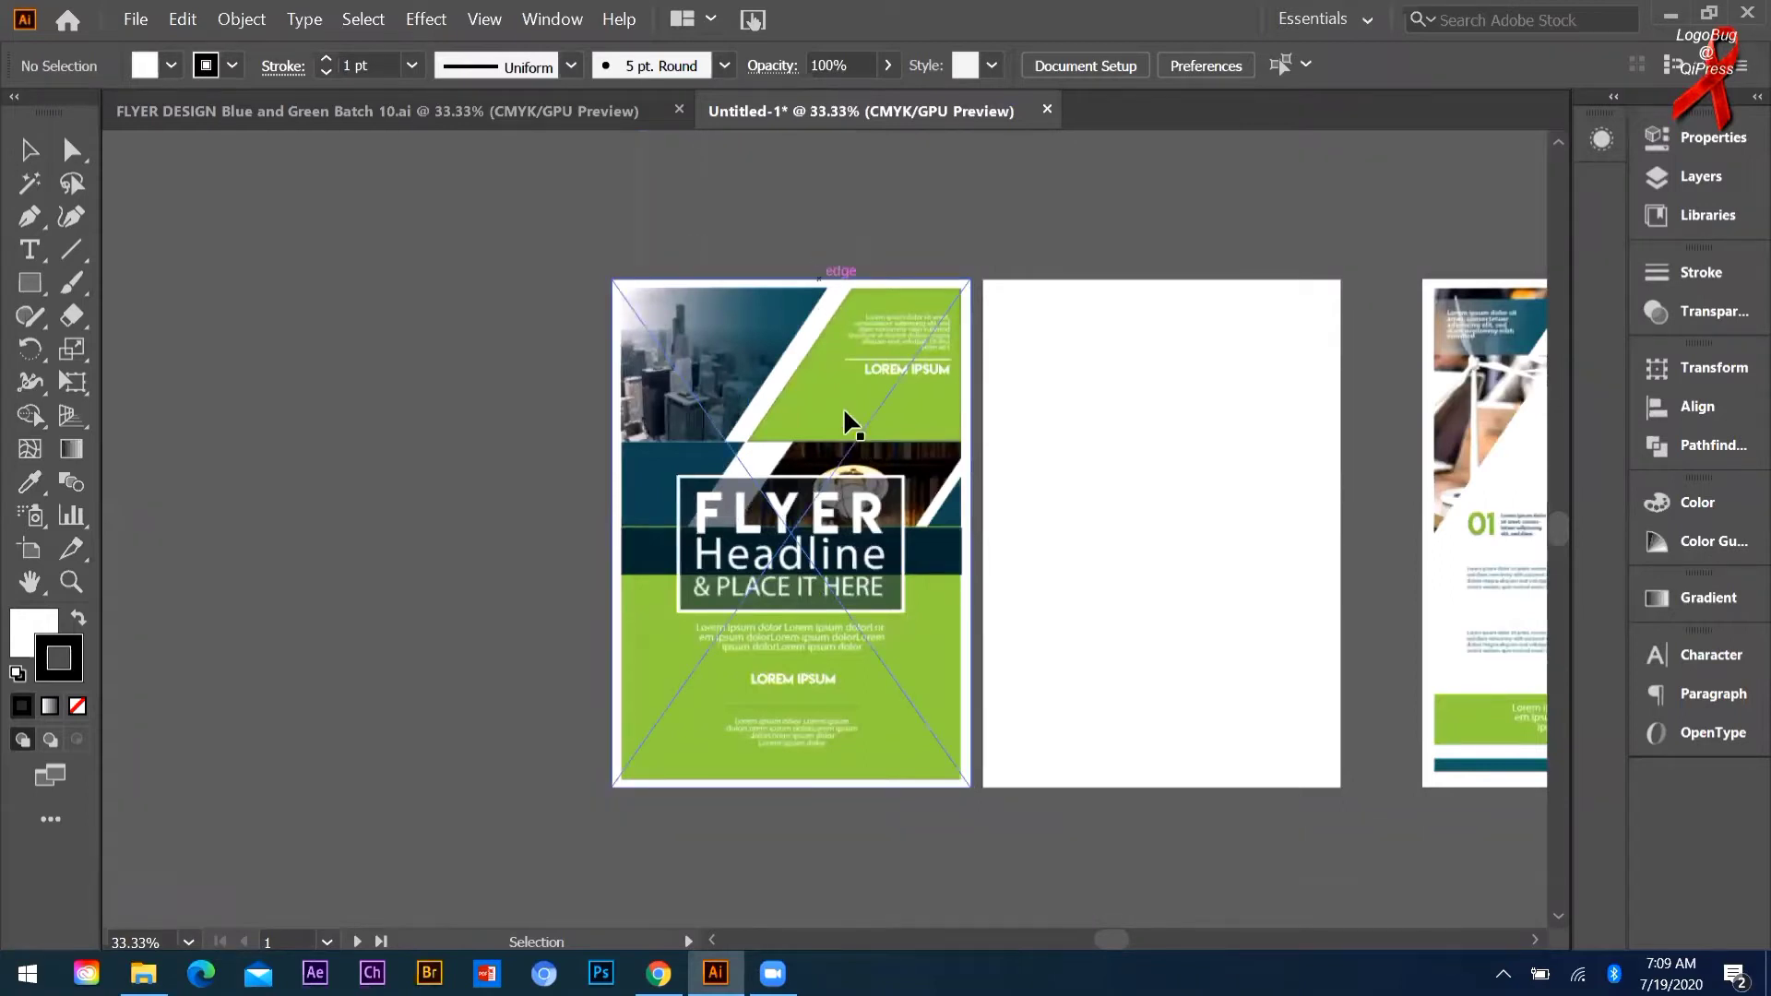
pyautogui.moveTo(843, 407); pyautogui.dragTo(371, 404)
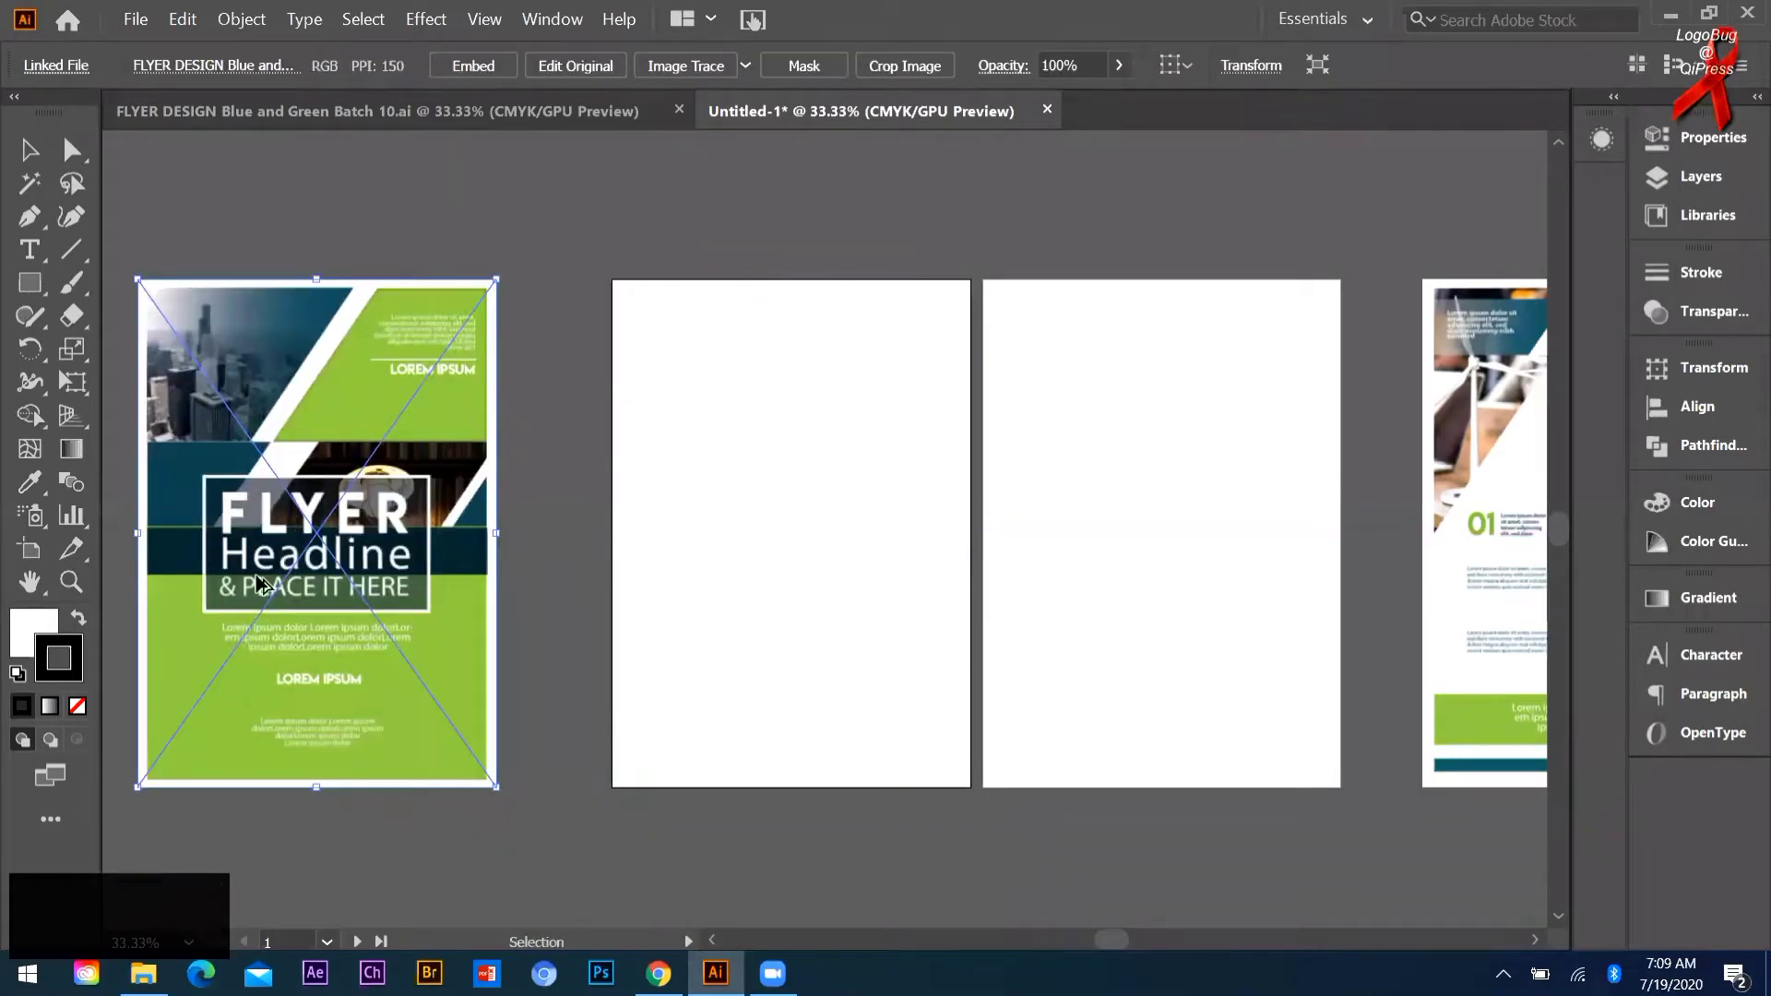
pyautogui.scroll(3, 447, 477)
pyautogui.scroll(-2, 465, 535)
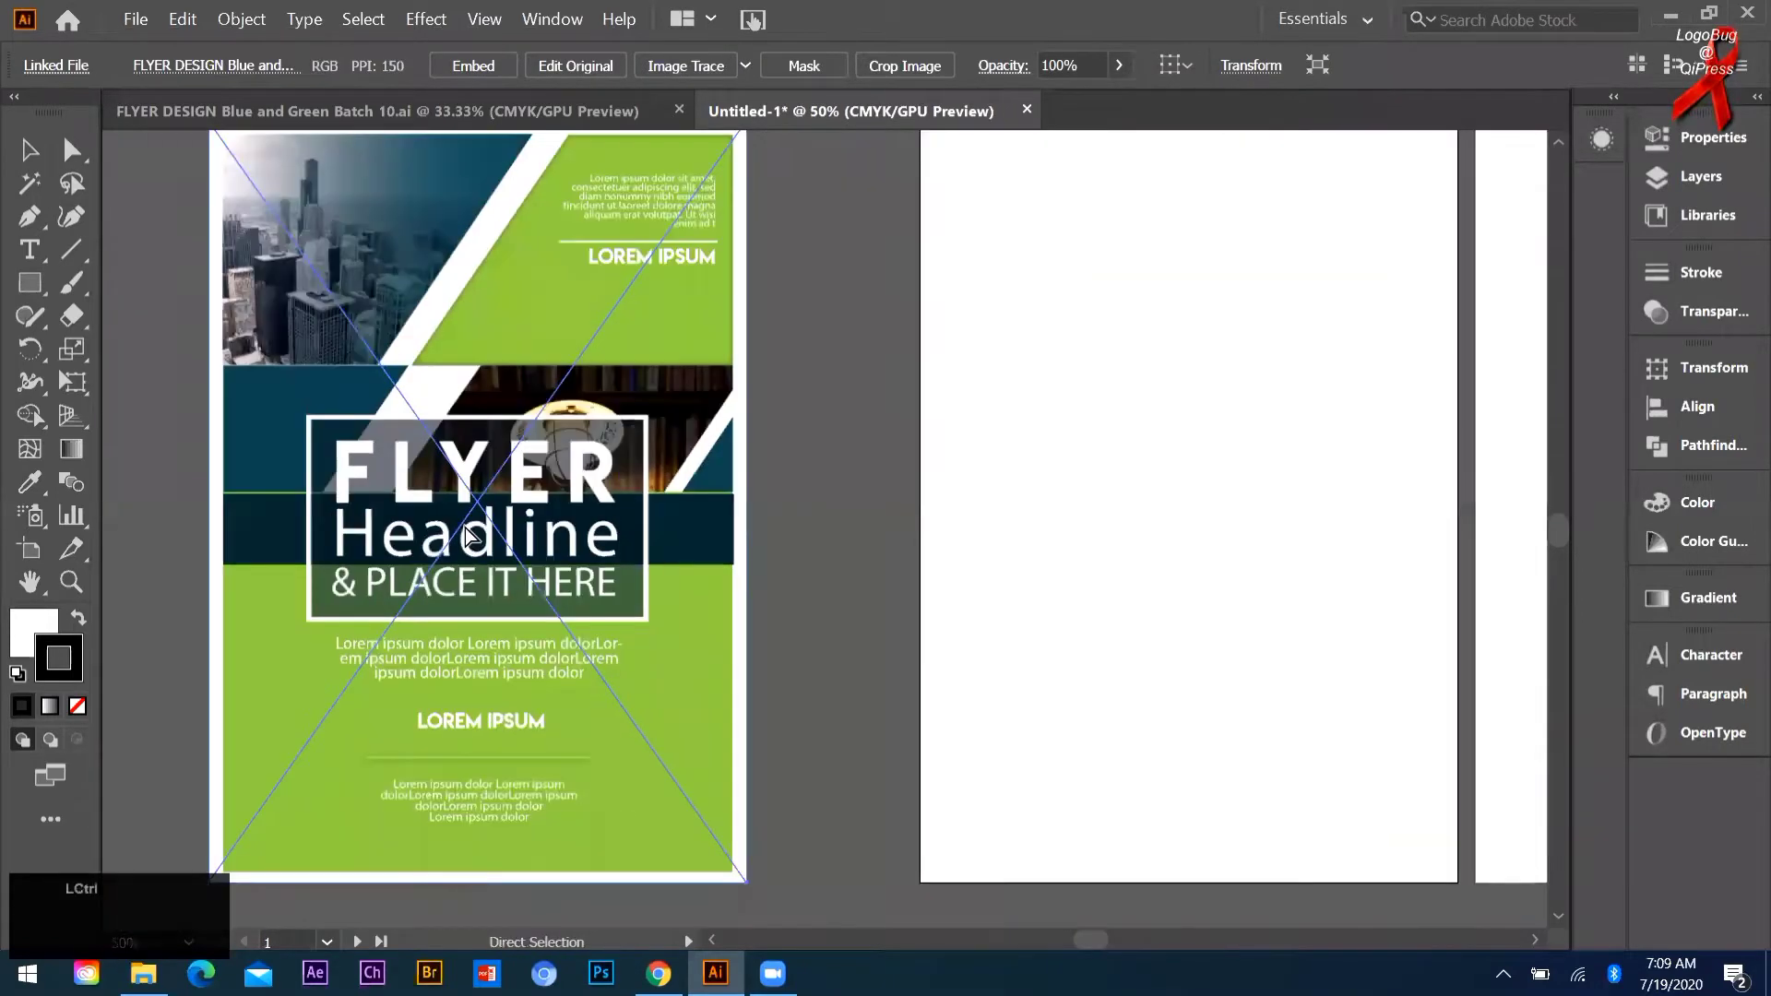
pyautogui.hotkey('ctrl', 'shift', 'a')
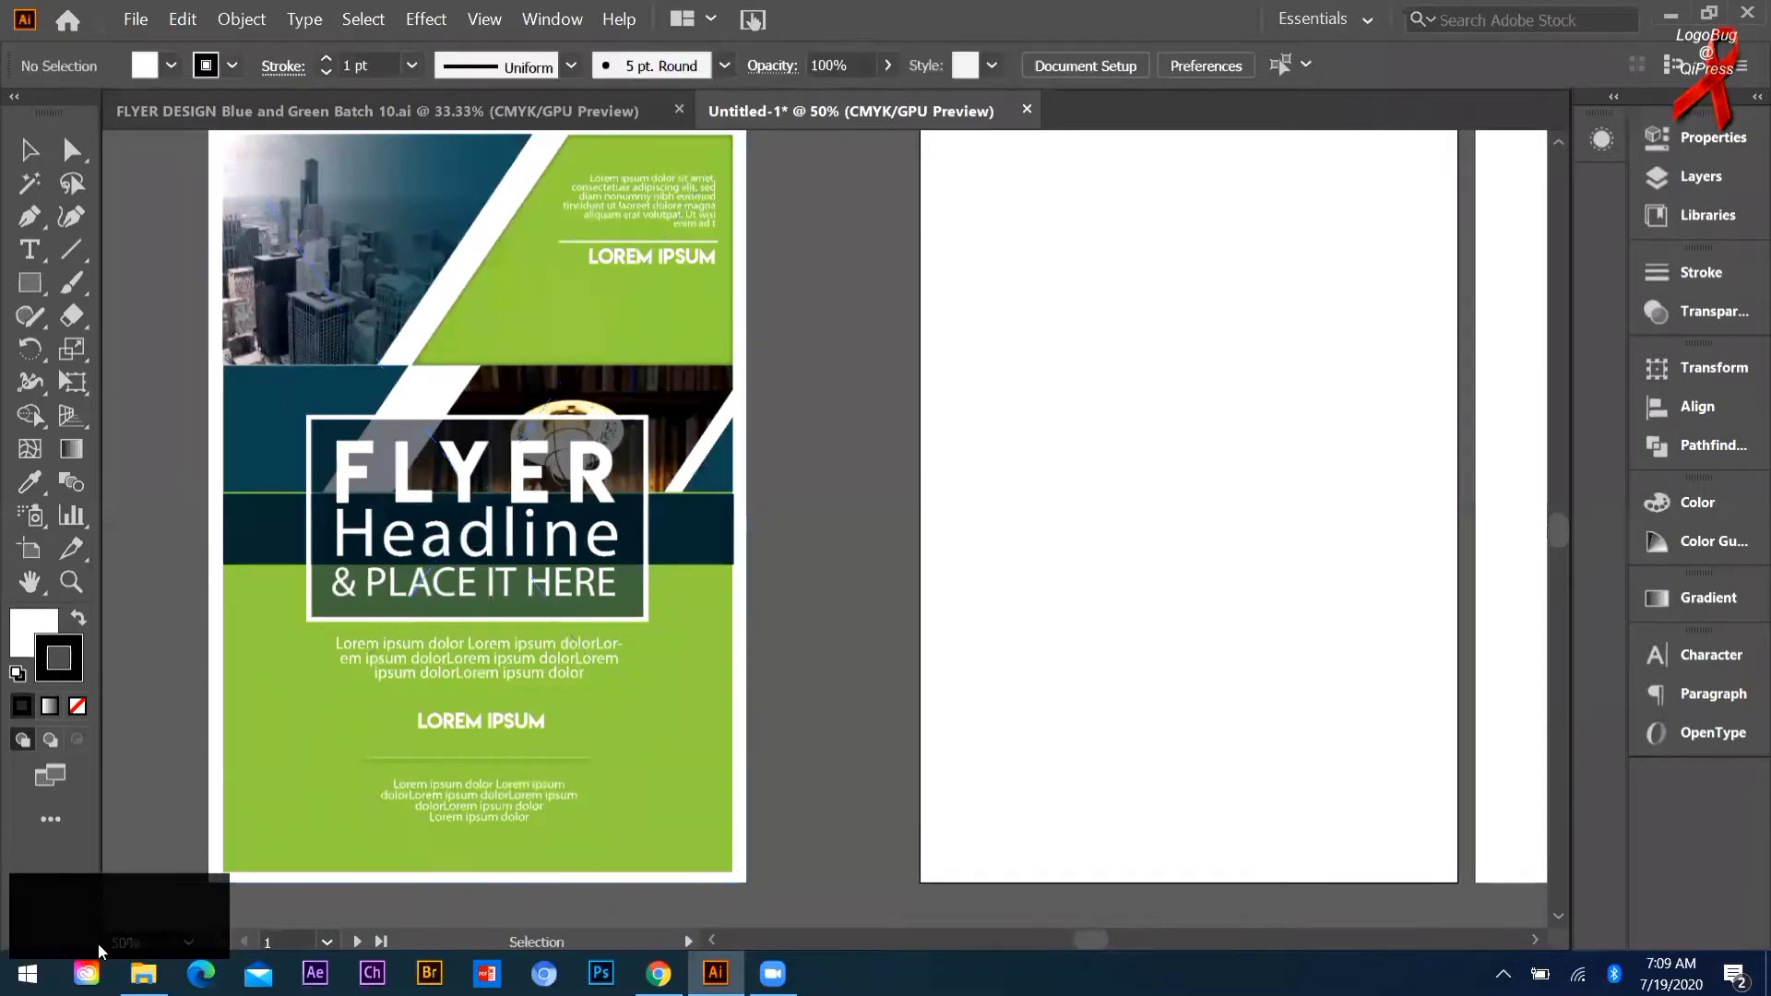
# Step: Examine the layout of the front-page flyer image, including its photo panels, headline box and green areas
pyautogui.scroll(1, 531, 574)
pyautogui.scroll(-1, 959, 505)
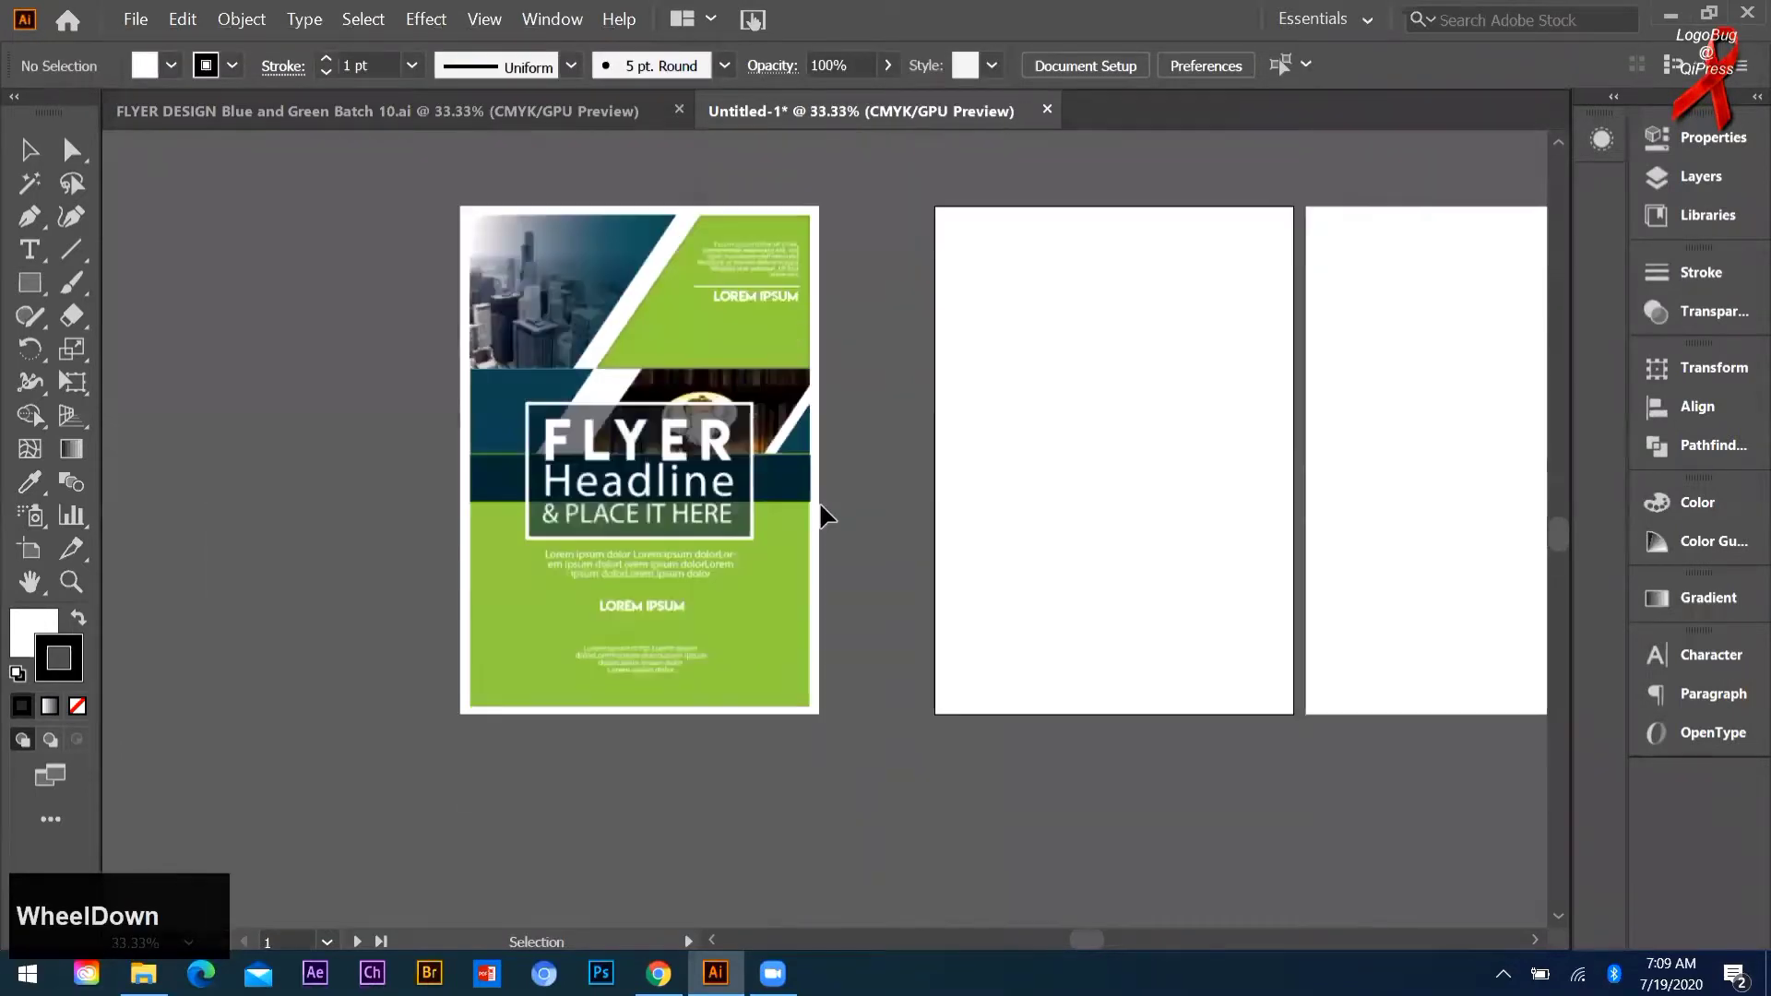
pyautogui.scroll(1, 843, 521)
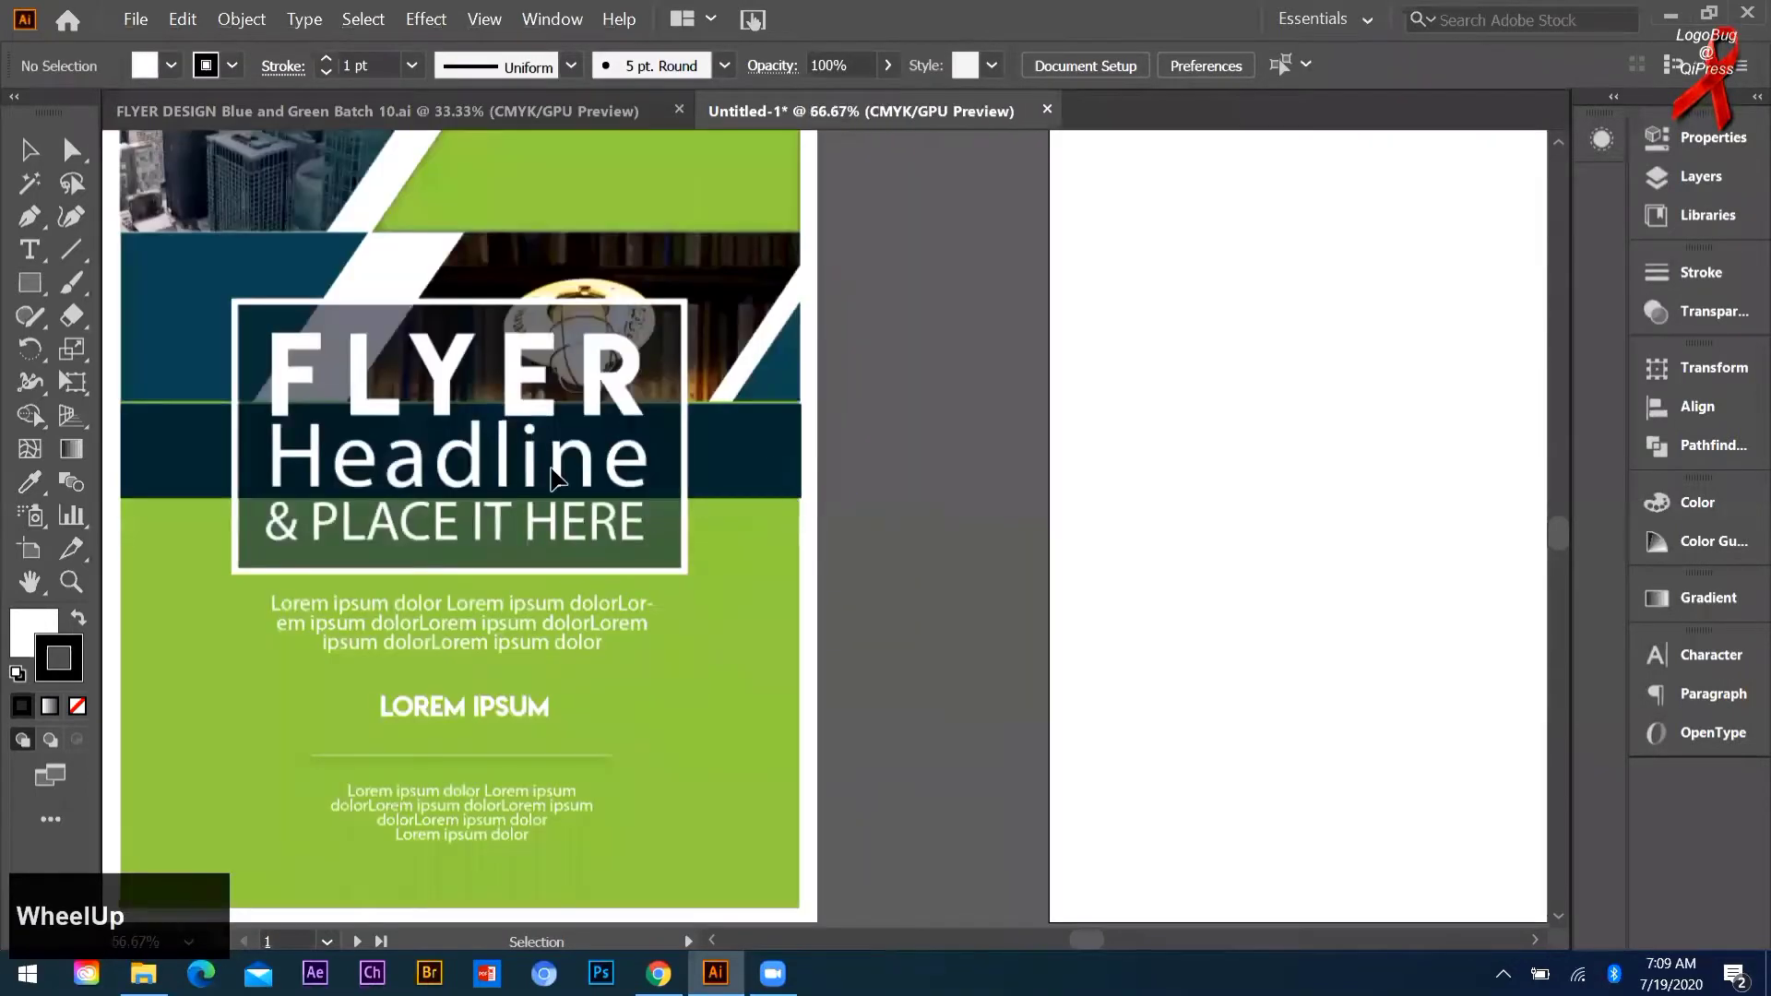
pyautogui.click(701, 569)
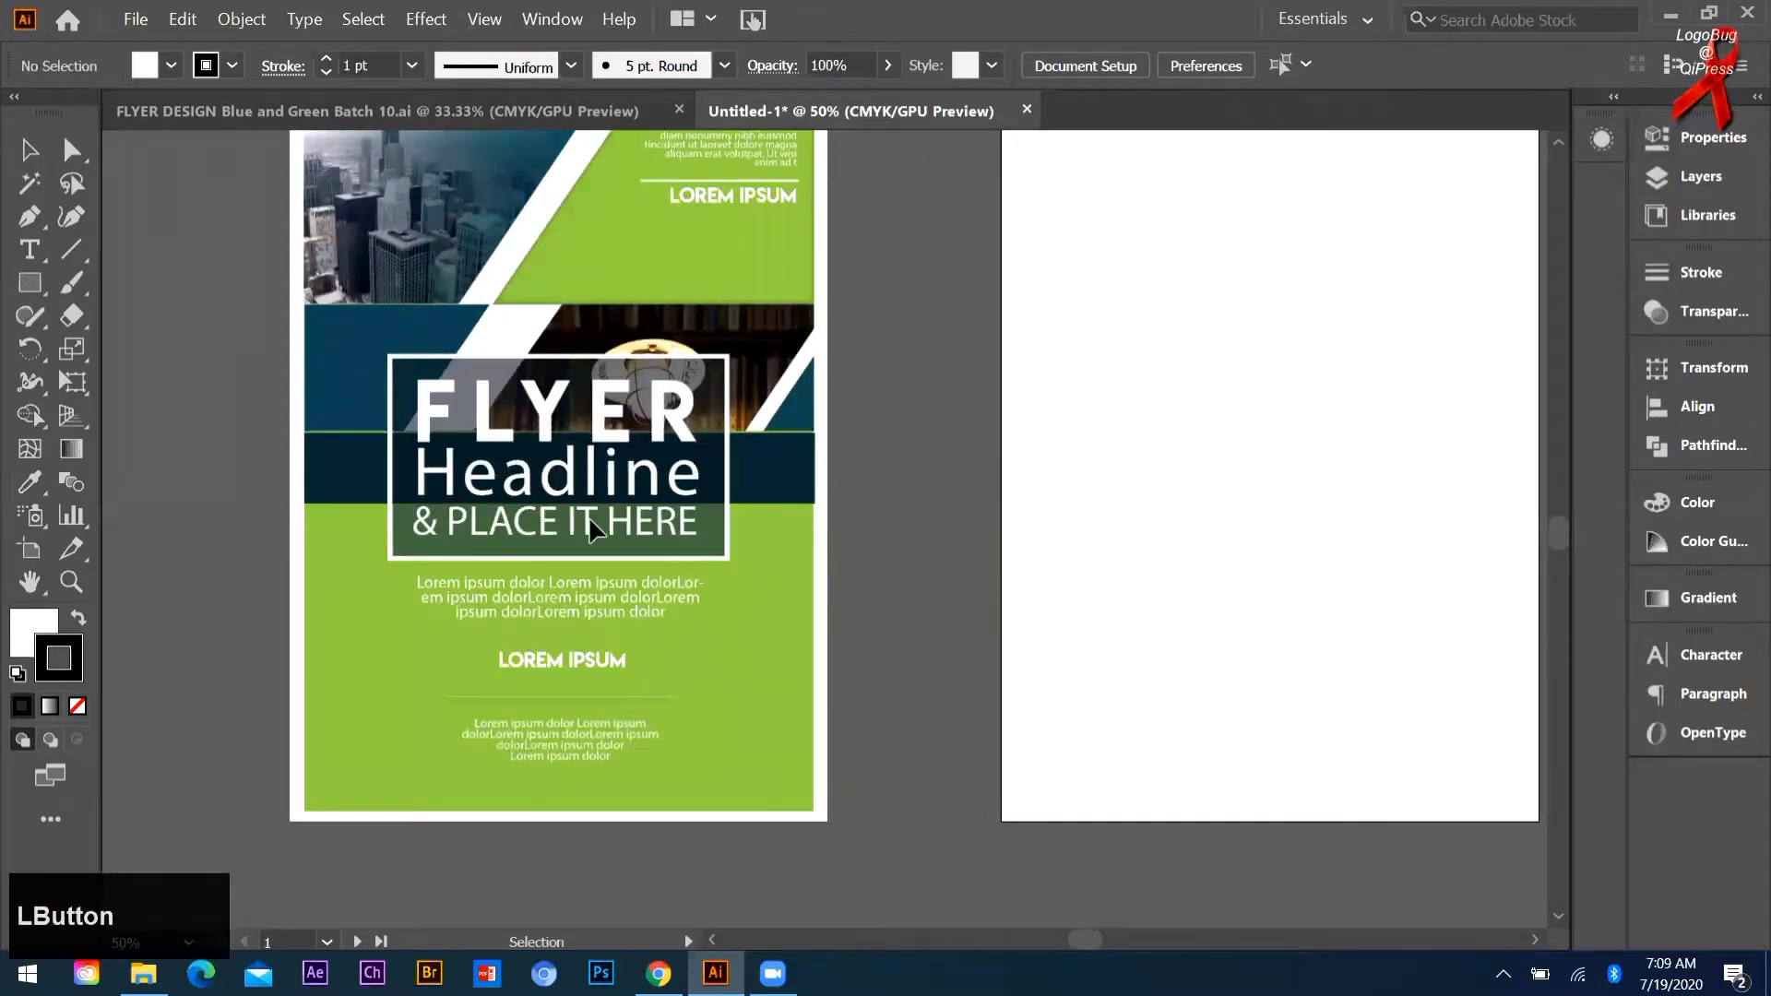
pyautogui.scroll(1, 830, 462)
pyautogui.scroll(-1, 749, 229)
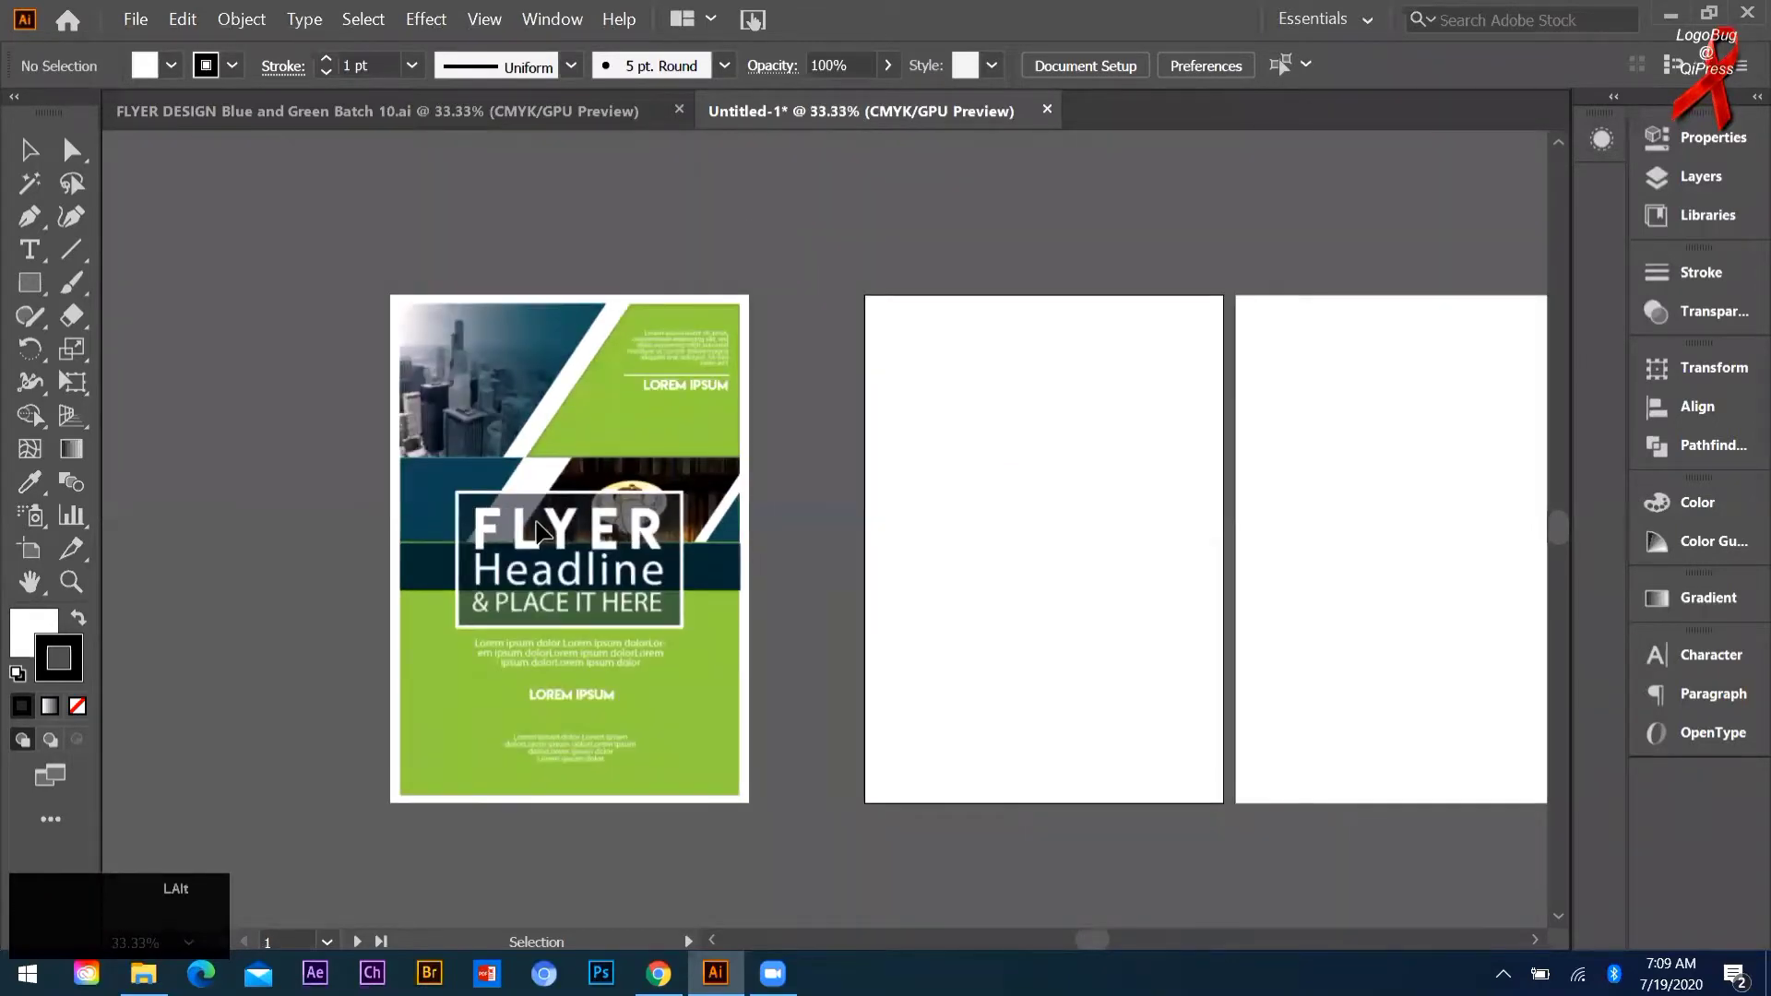
pyautogui.scroll(2, 553, 360)
pyautogui.press('y')
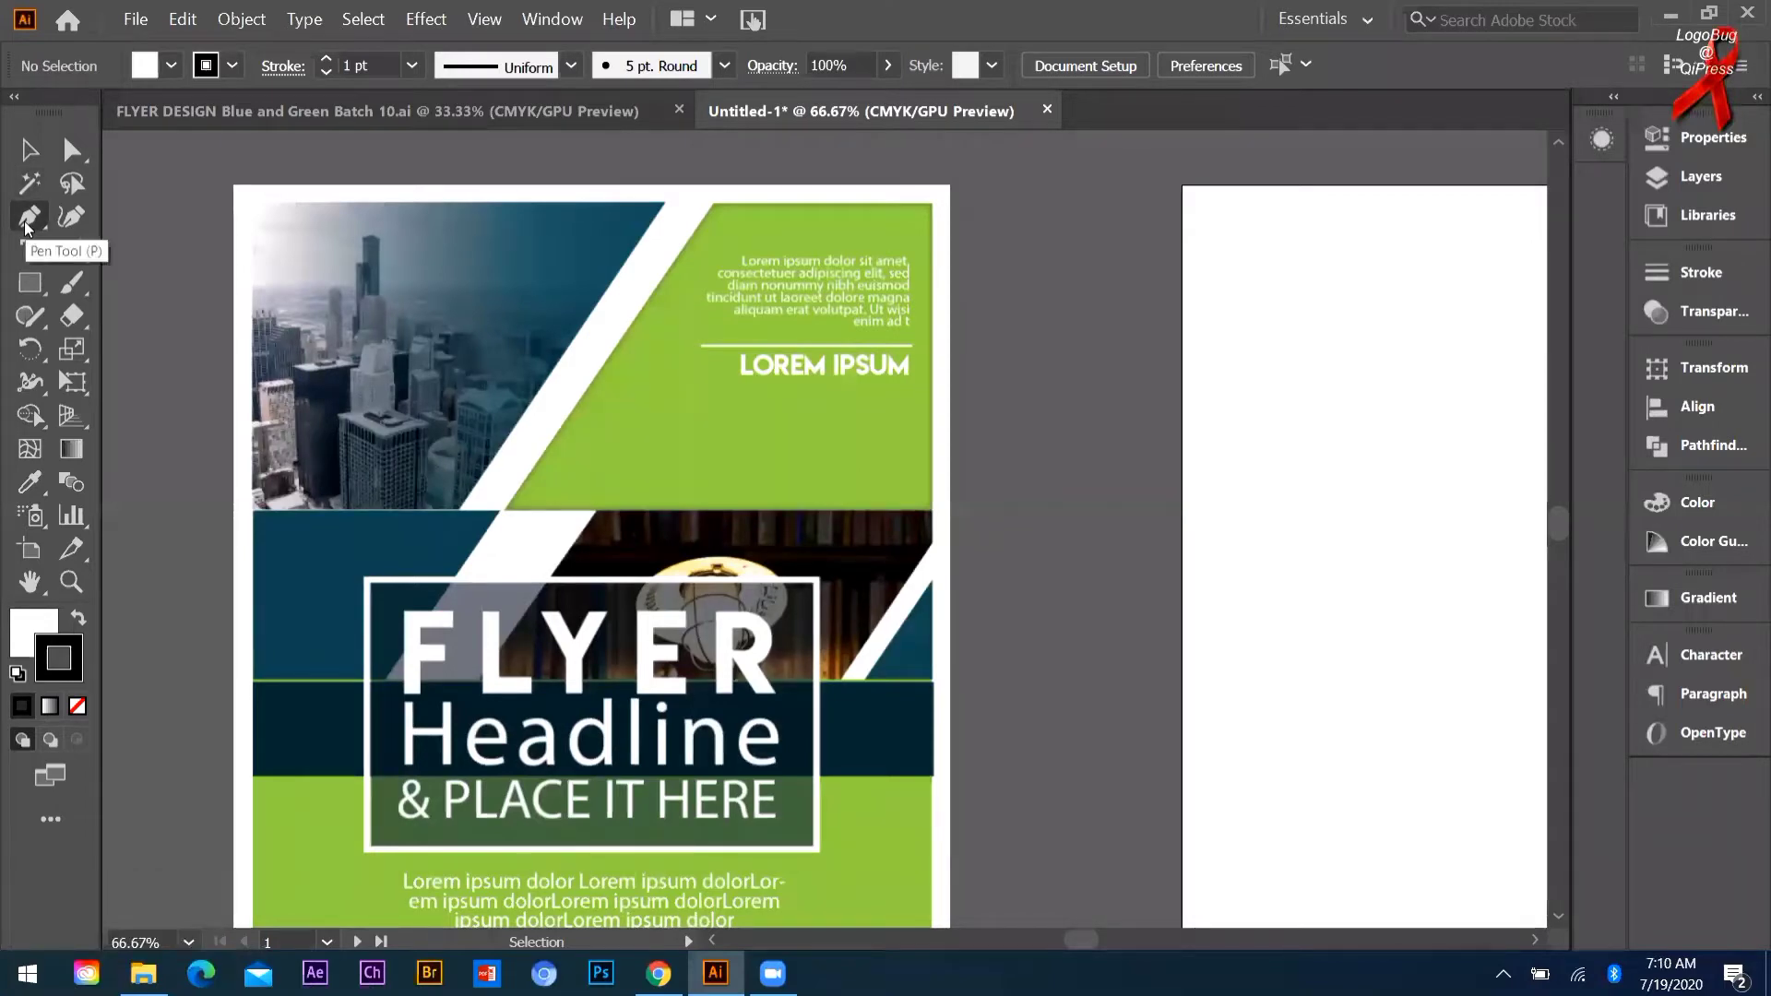
# Step: Trace the slanted city photo panel with the Pen tool as a closed four-point shape, about 122 mm wide along its upper edge
pyautogui.click(28, 221)
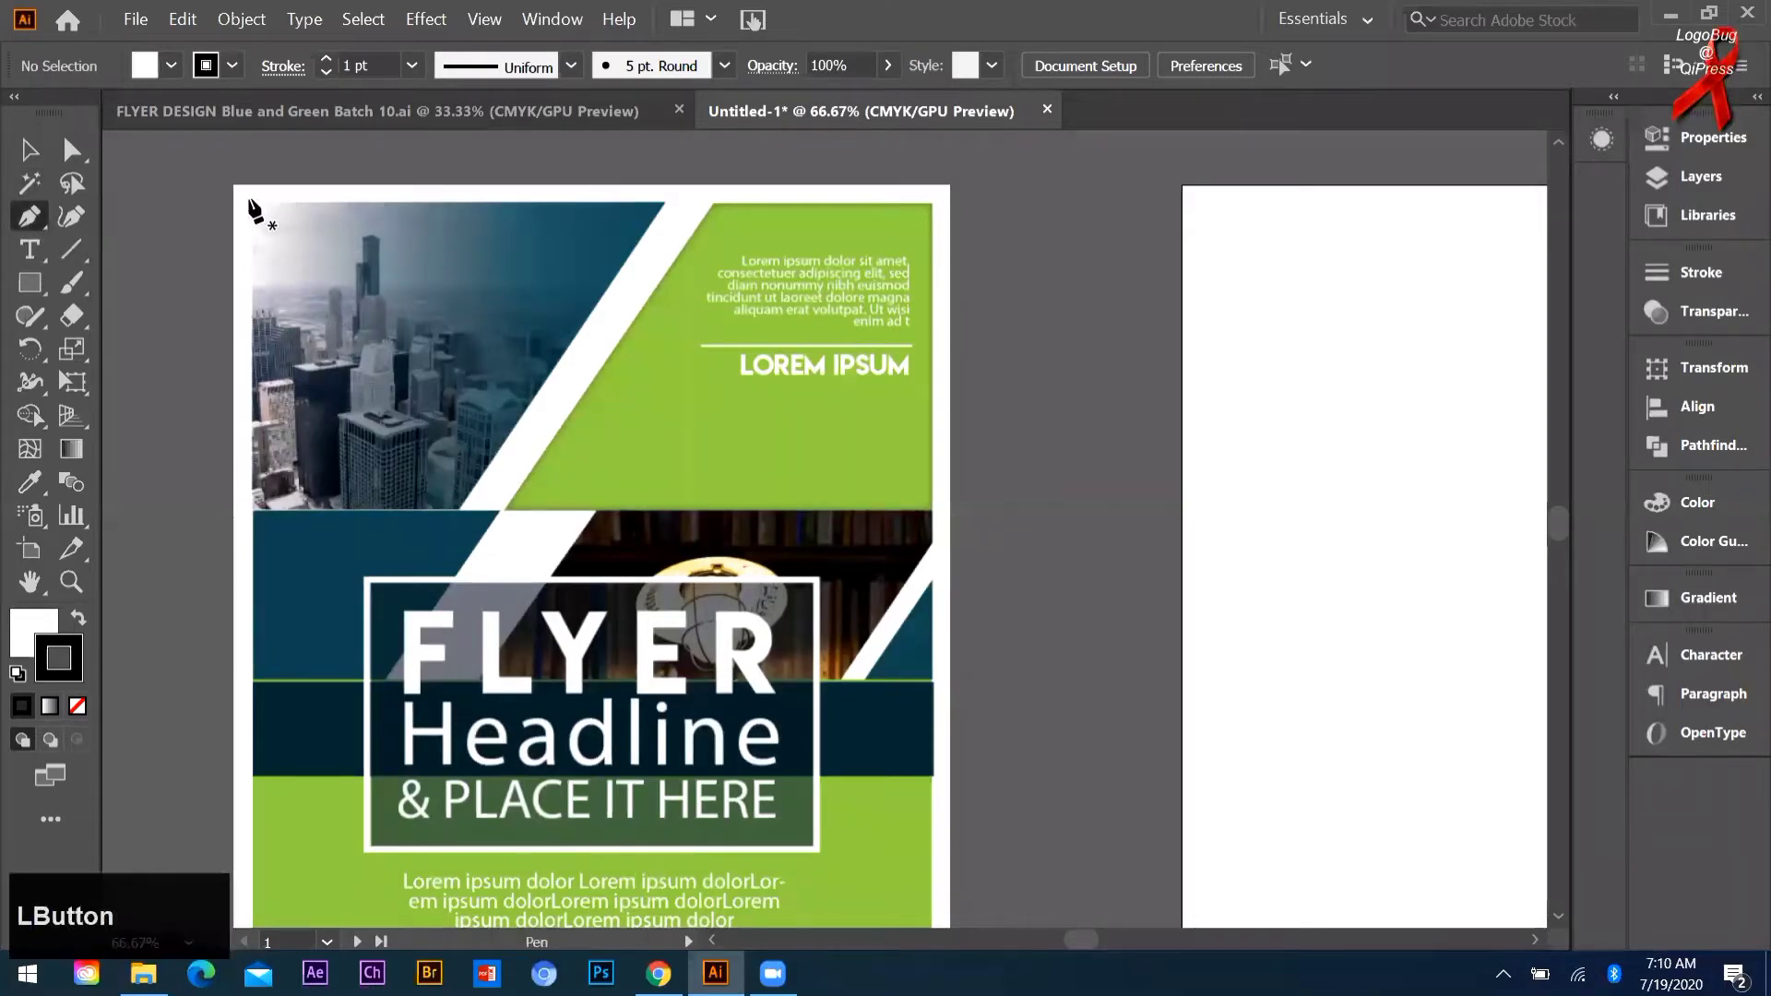
pyautogui.click(249, 200)
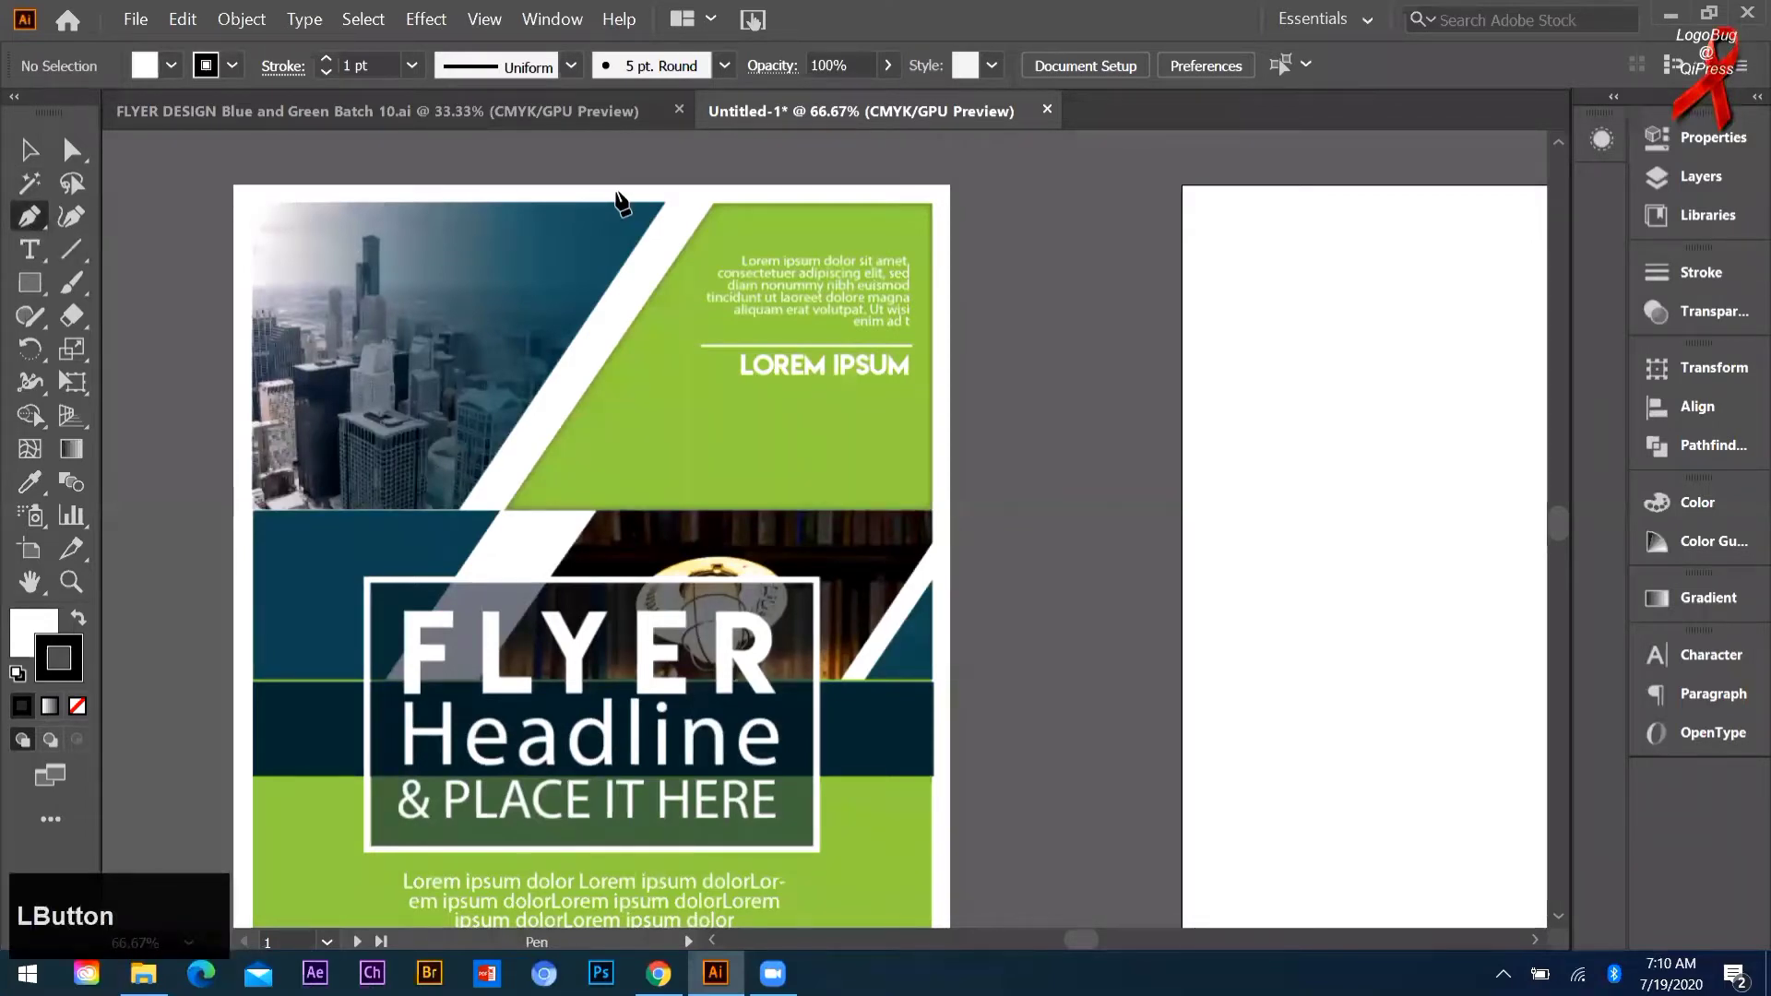
pyautogui.click(668, 200)
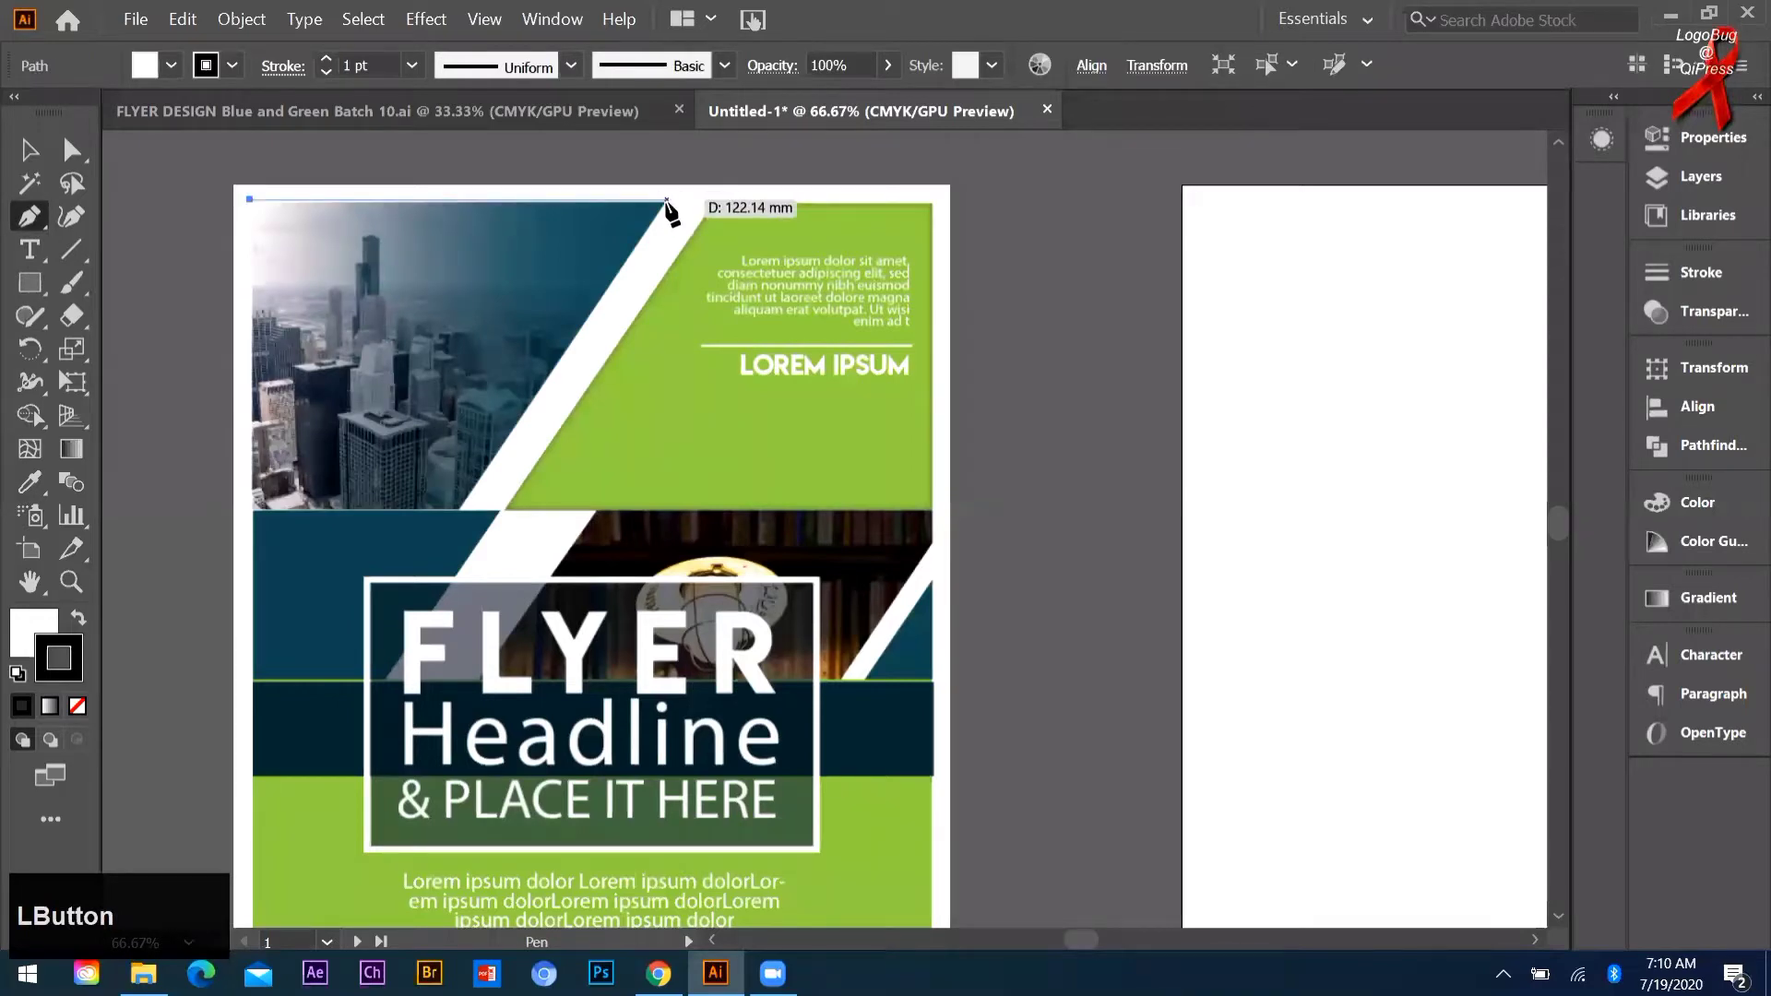
pyautogui.click(458, 509)
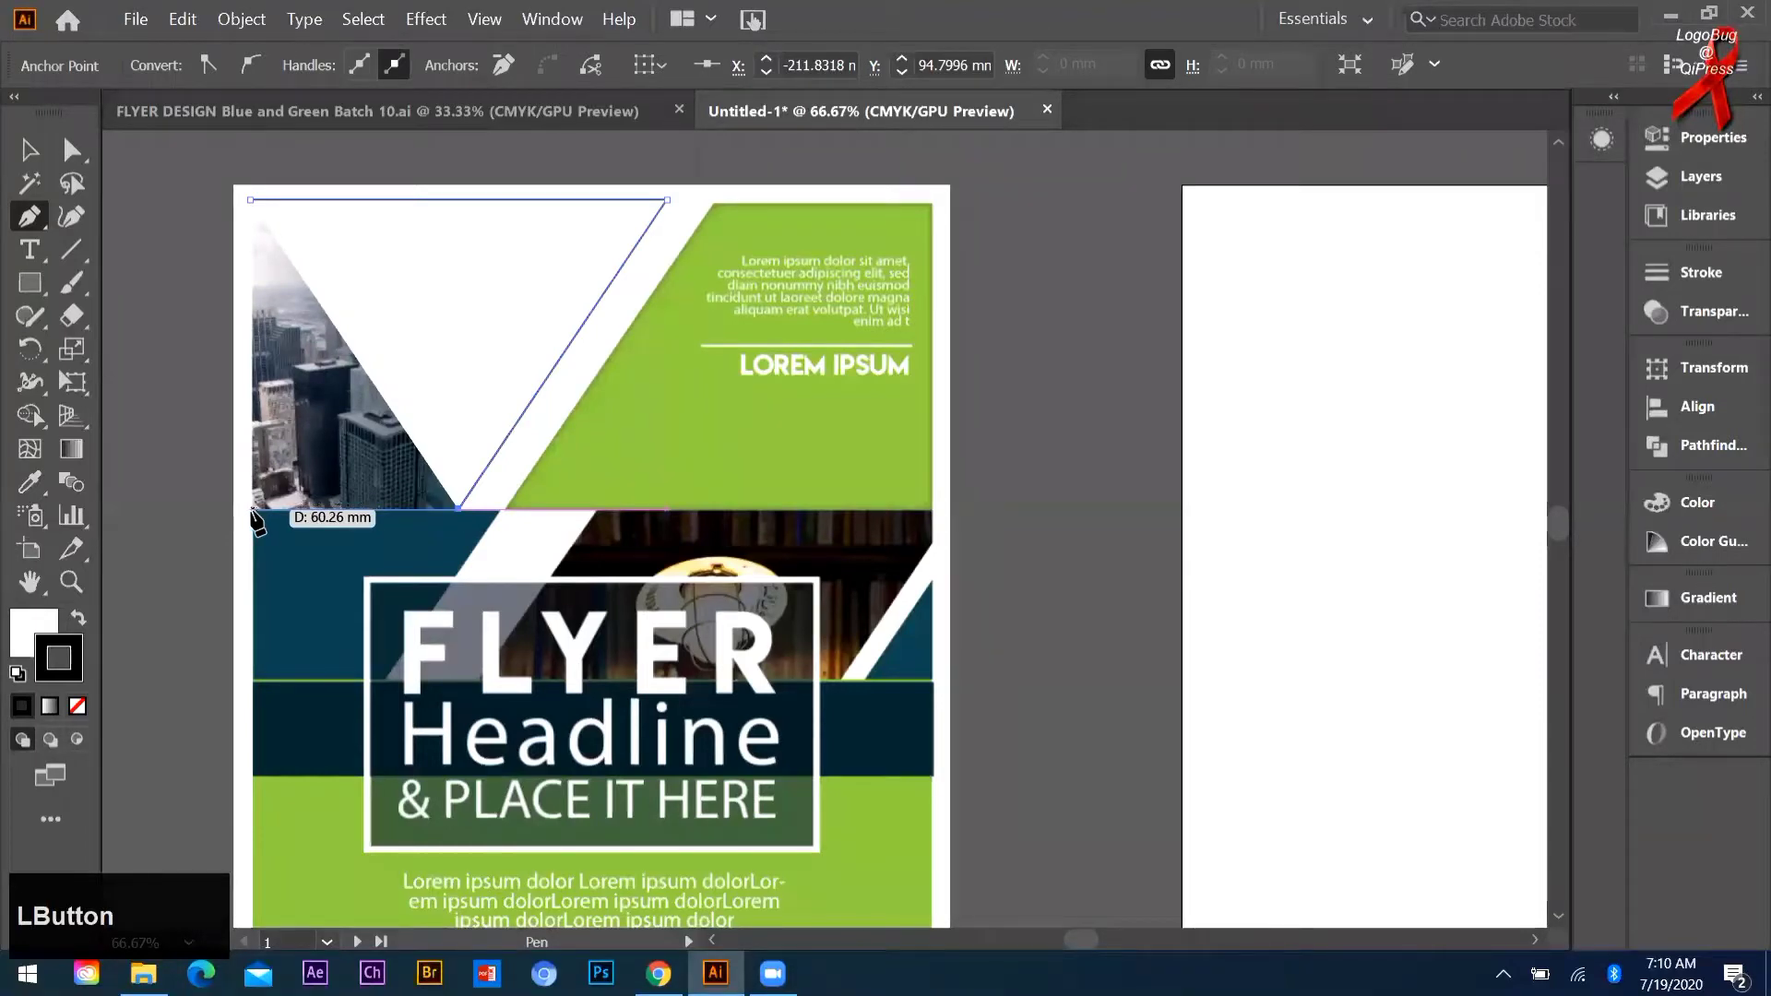
pyautogui.click(250, 509)
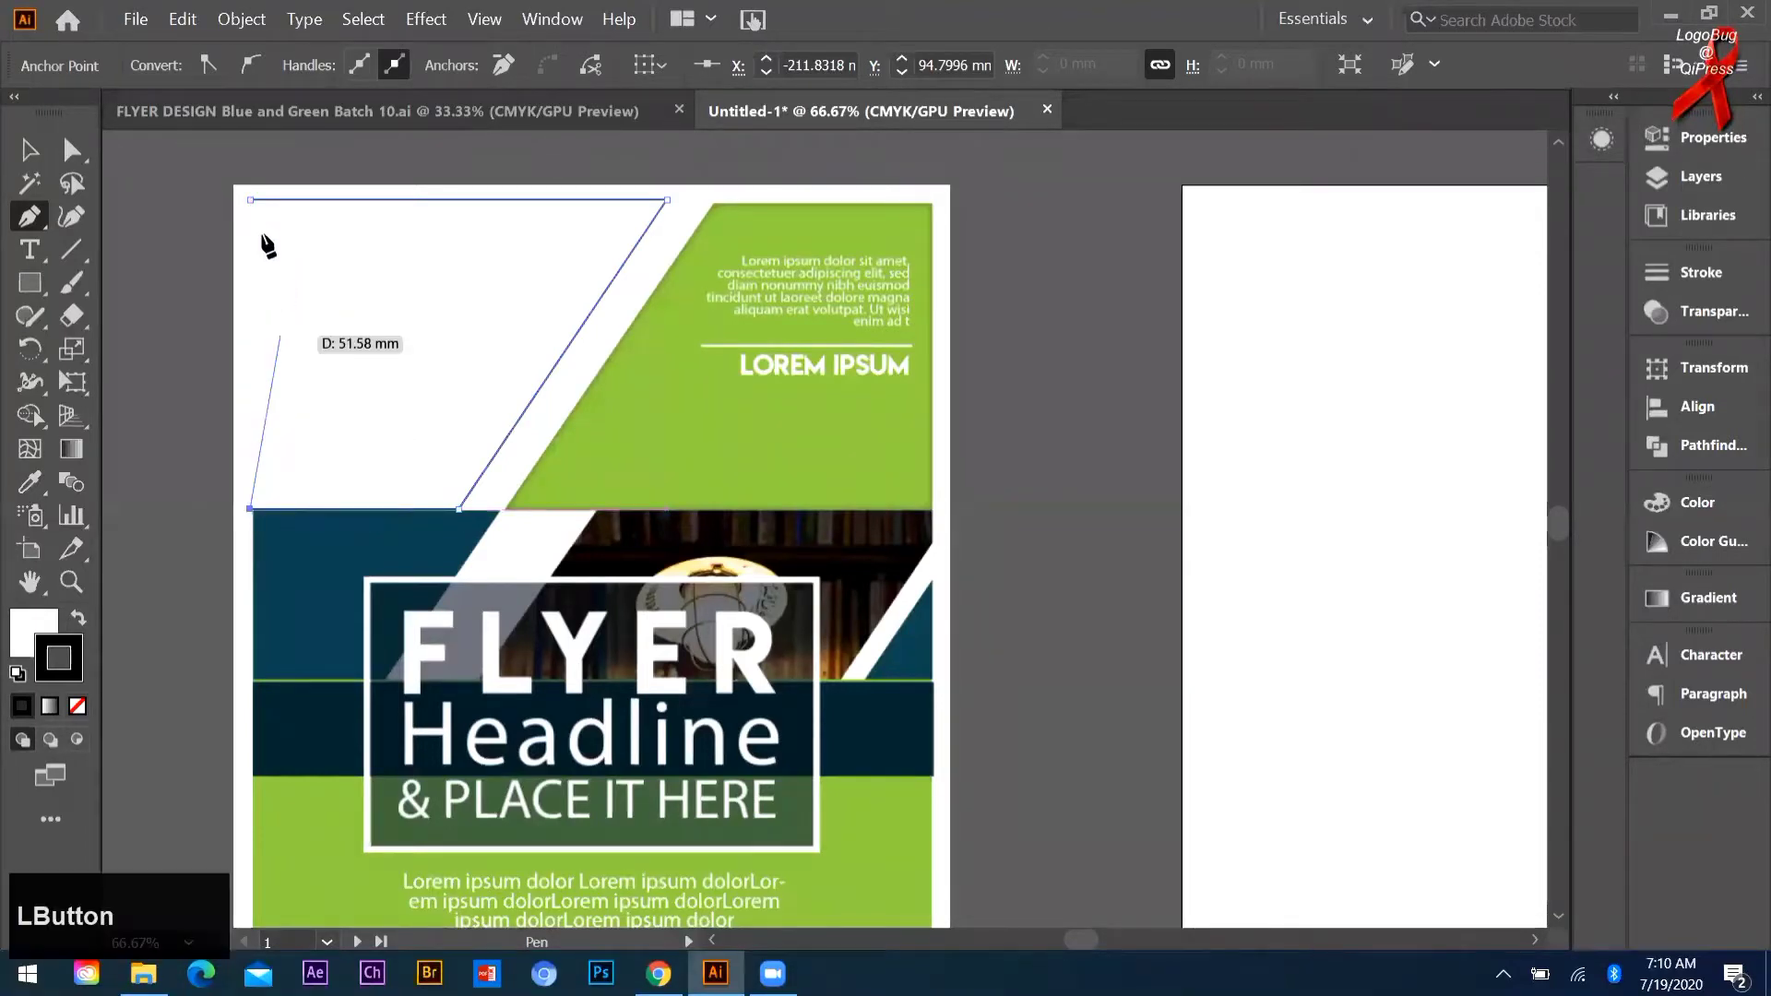
pyautogui.click(250, 199)
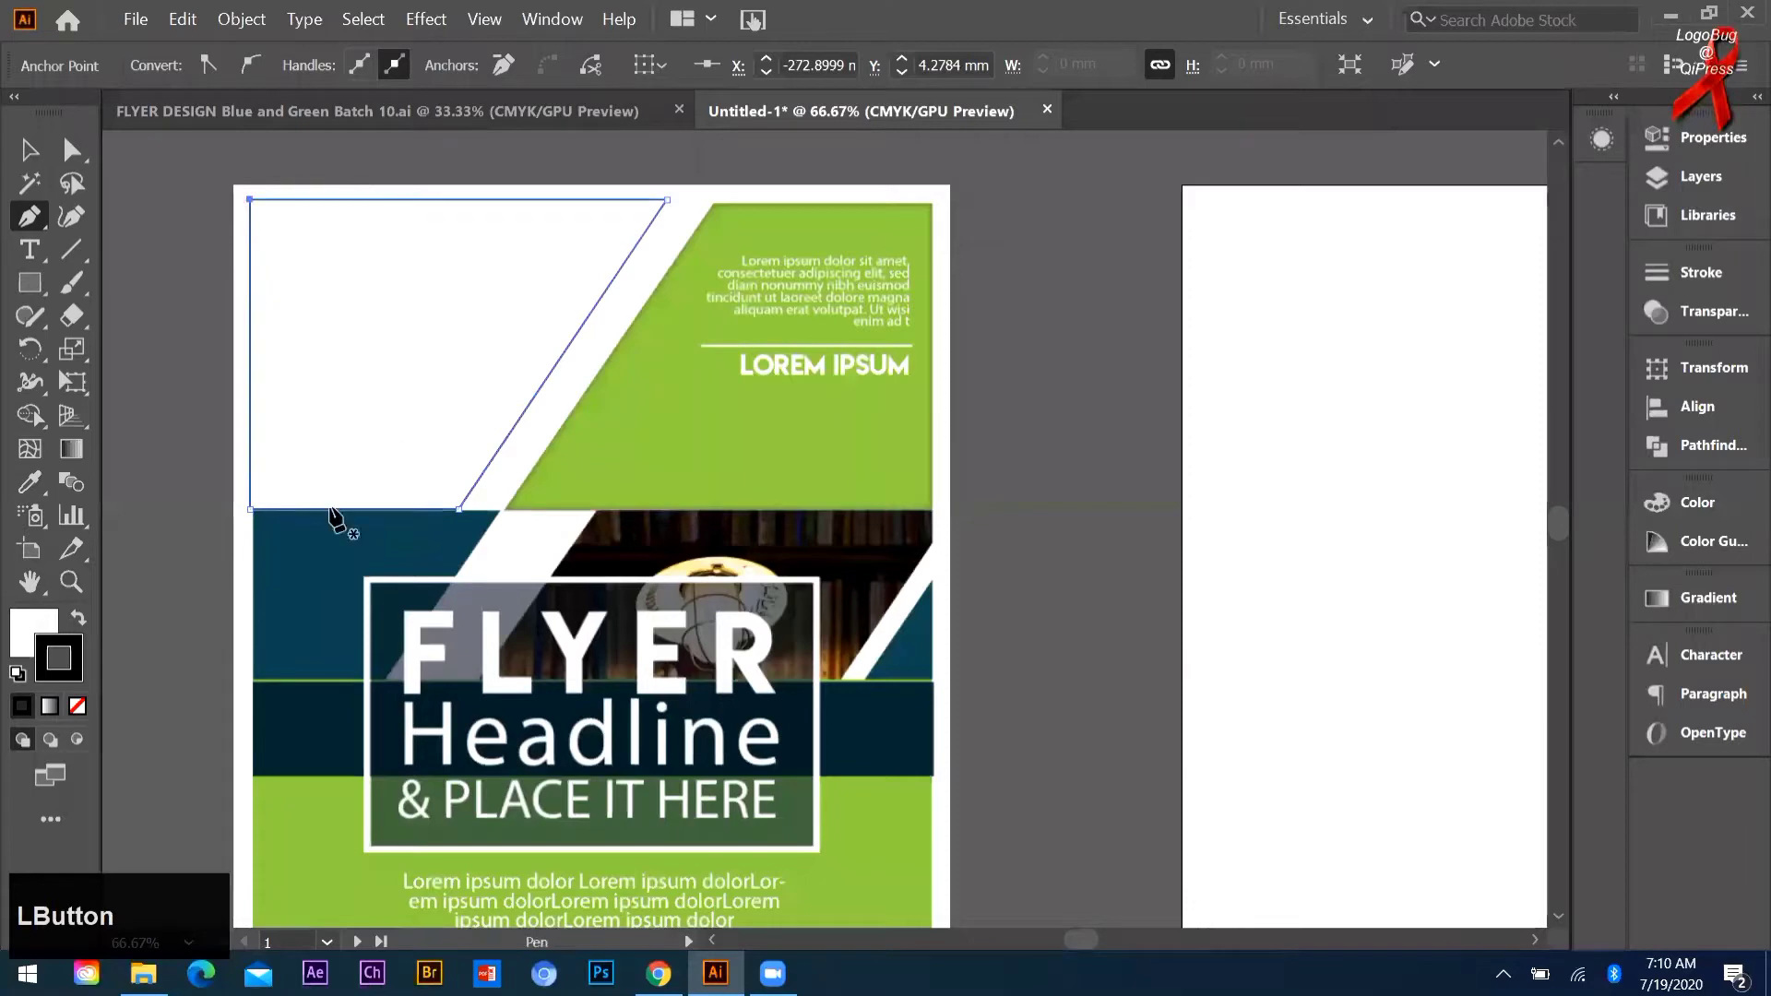
# Step: Remove the fill from the traced city panel shape, keeping only its outline
pyautogui.click(20, 637)
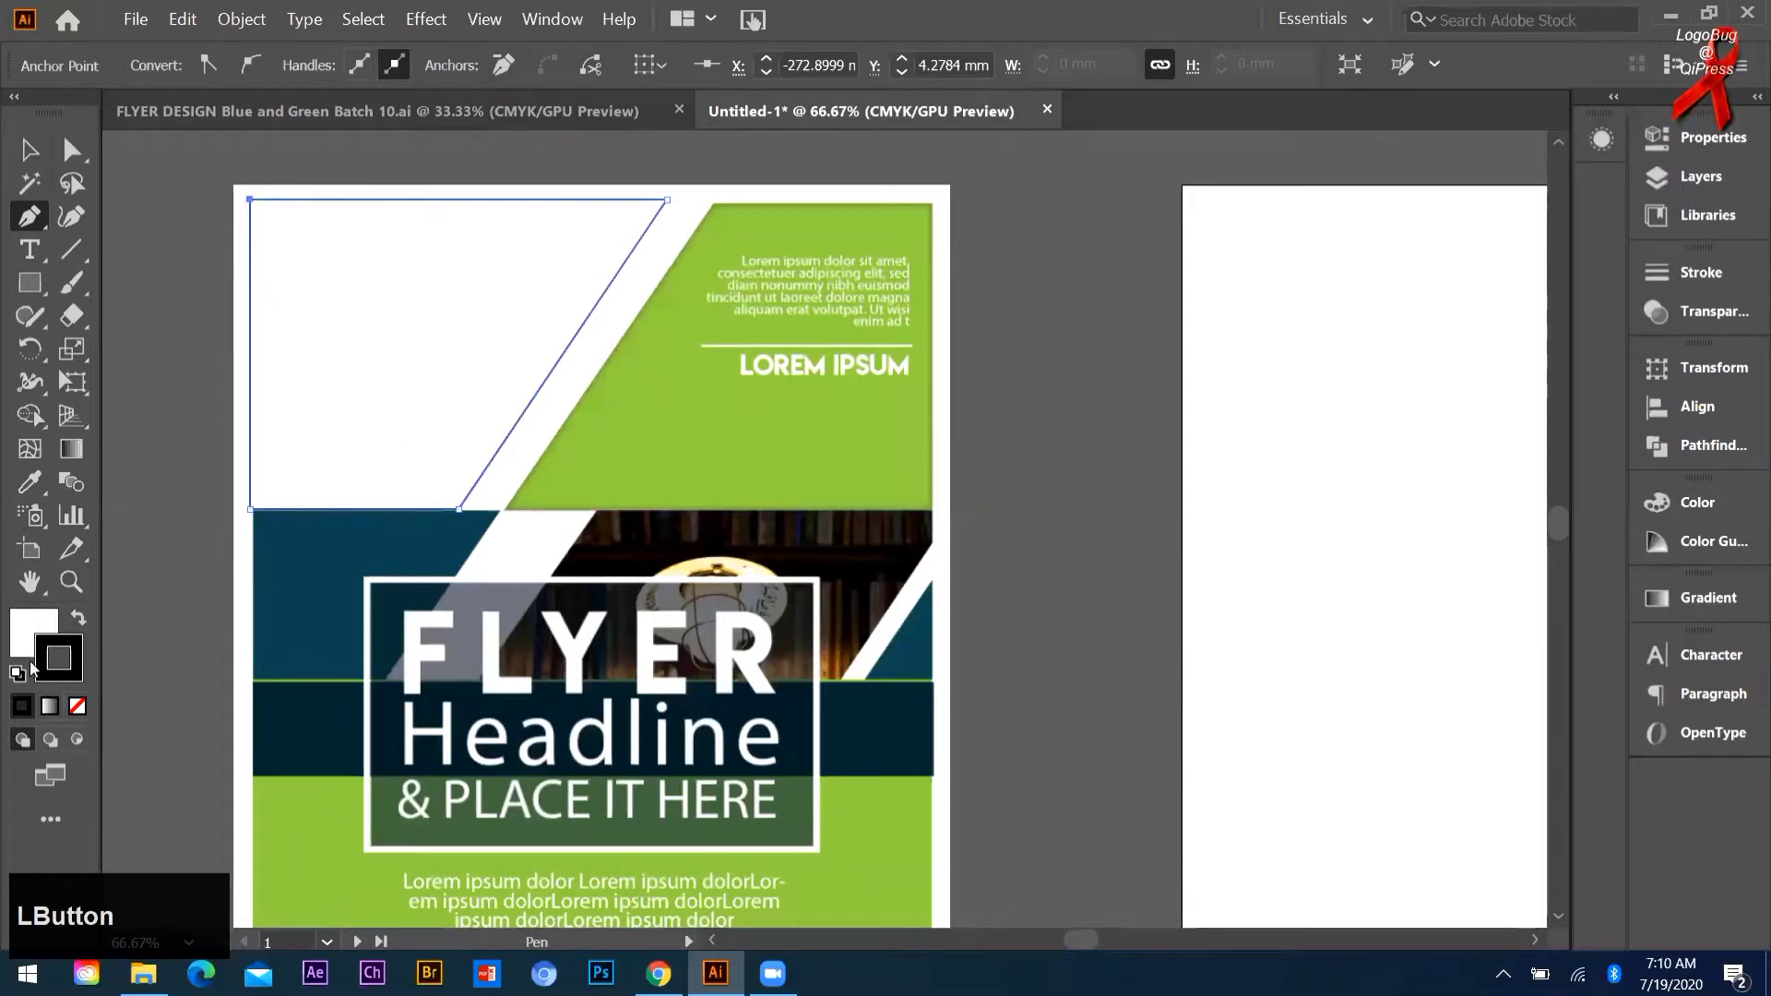
pyautogui.click(77, 706)
pyautogui.click(26, 153)
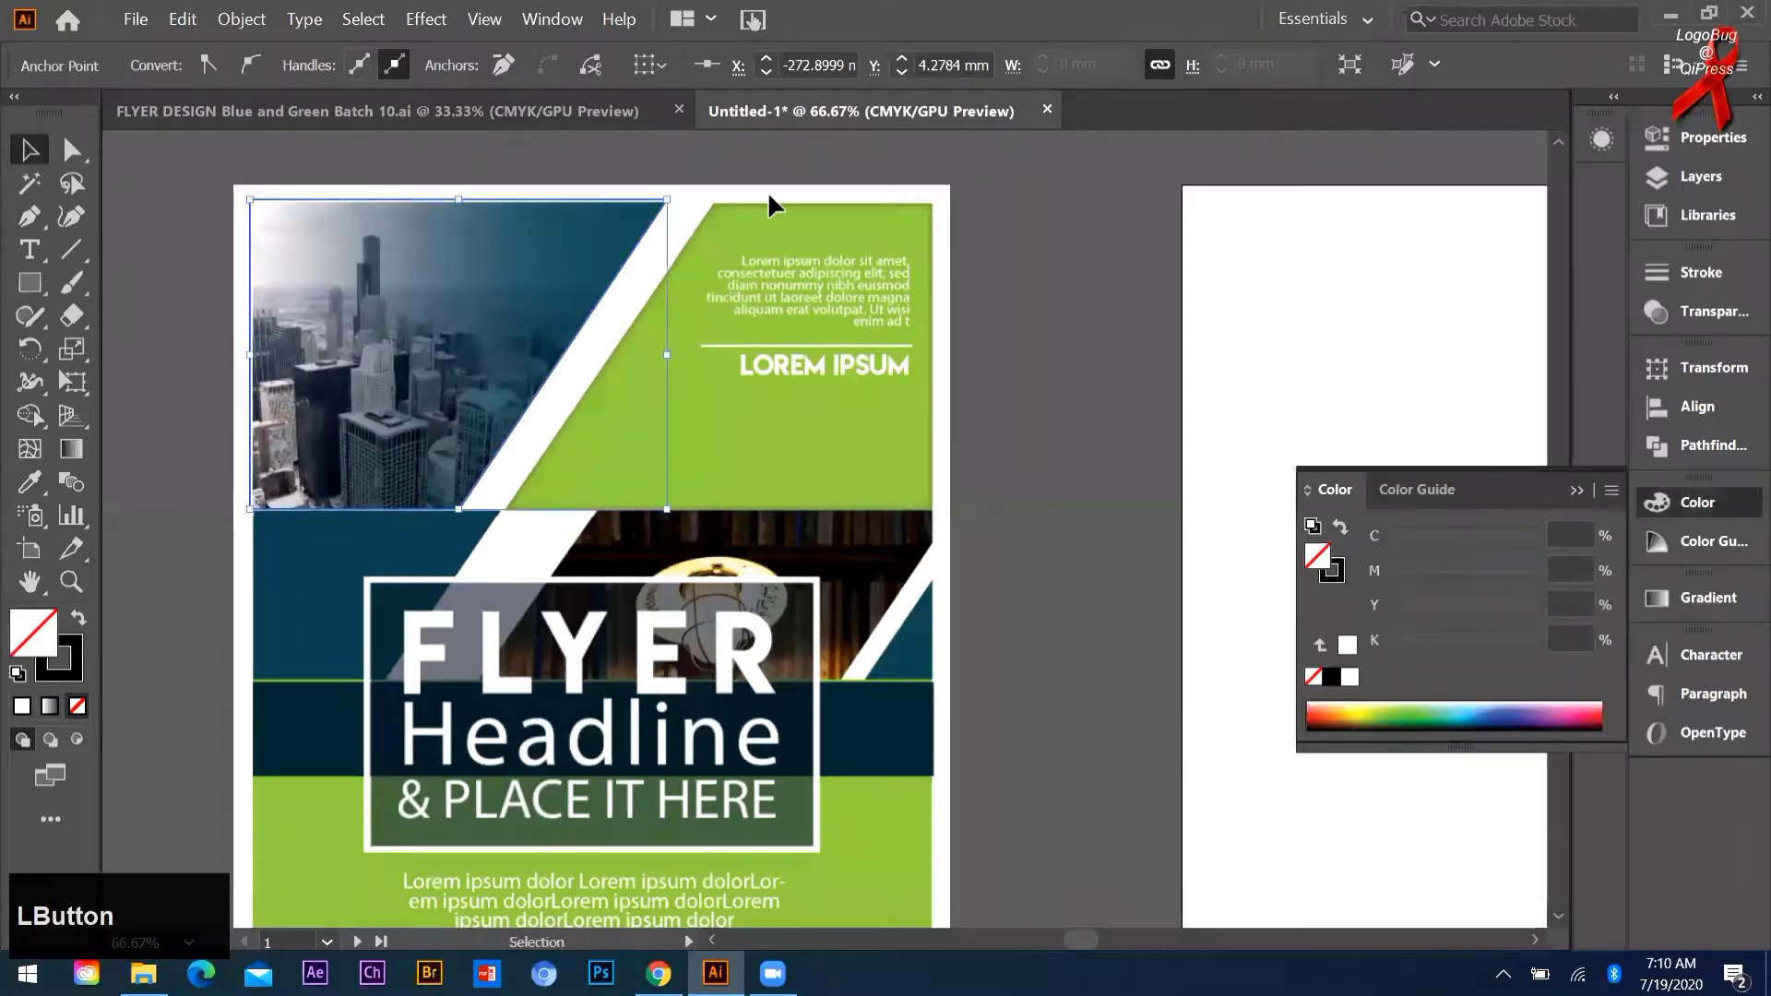
# Step: Trace the slanted green panel beside the city photo as a closed outline, about 64 mm wide above and 125 mm wide below
pyautogui.click(29, 215)
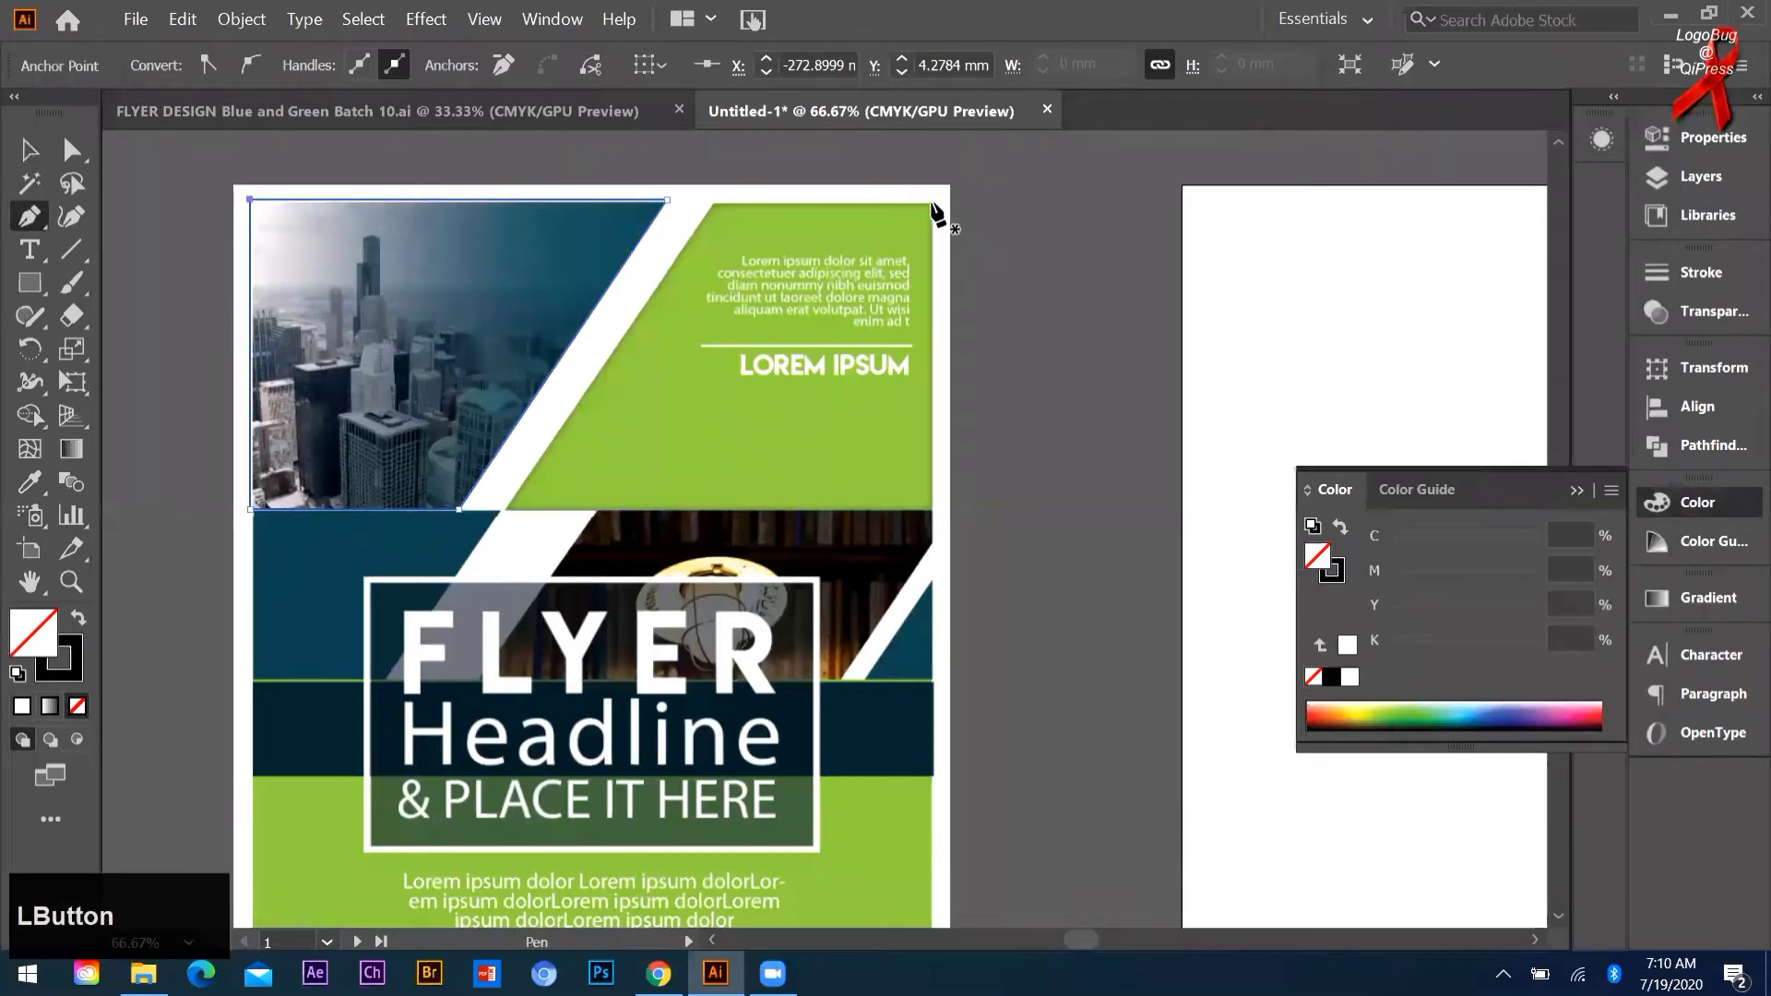
pyautogui.click(932, 200)
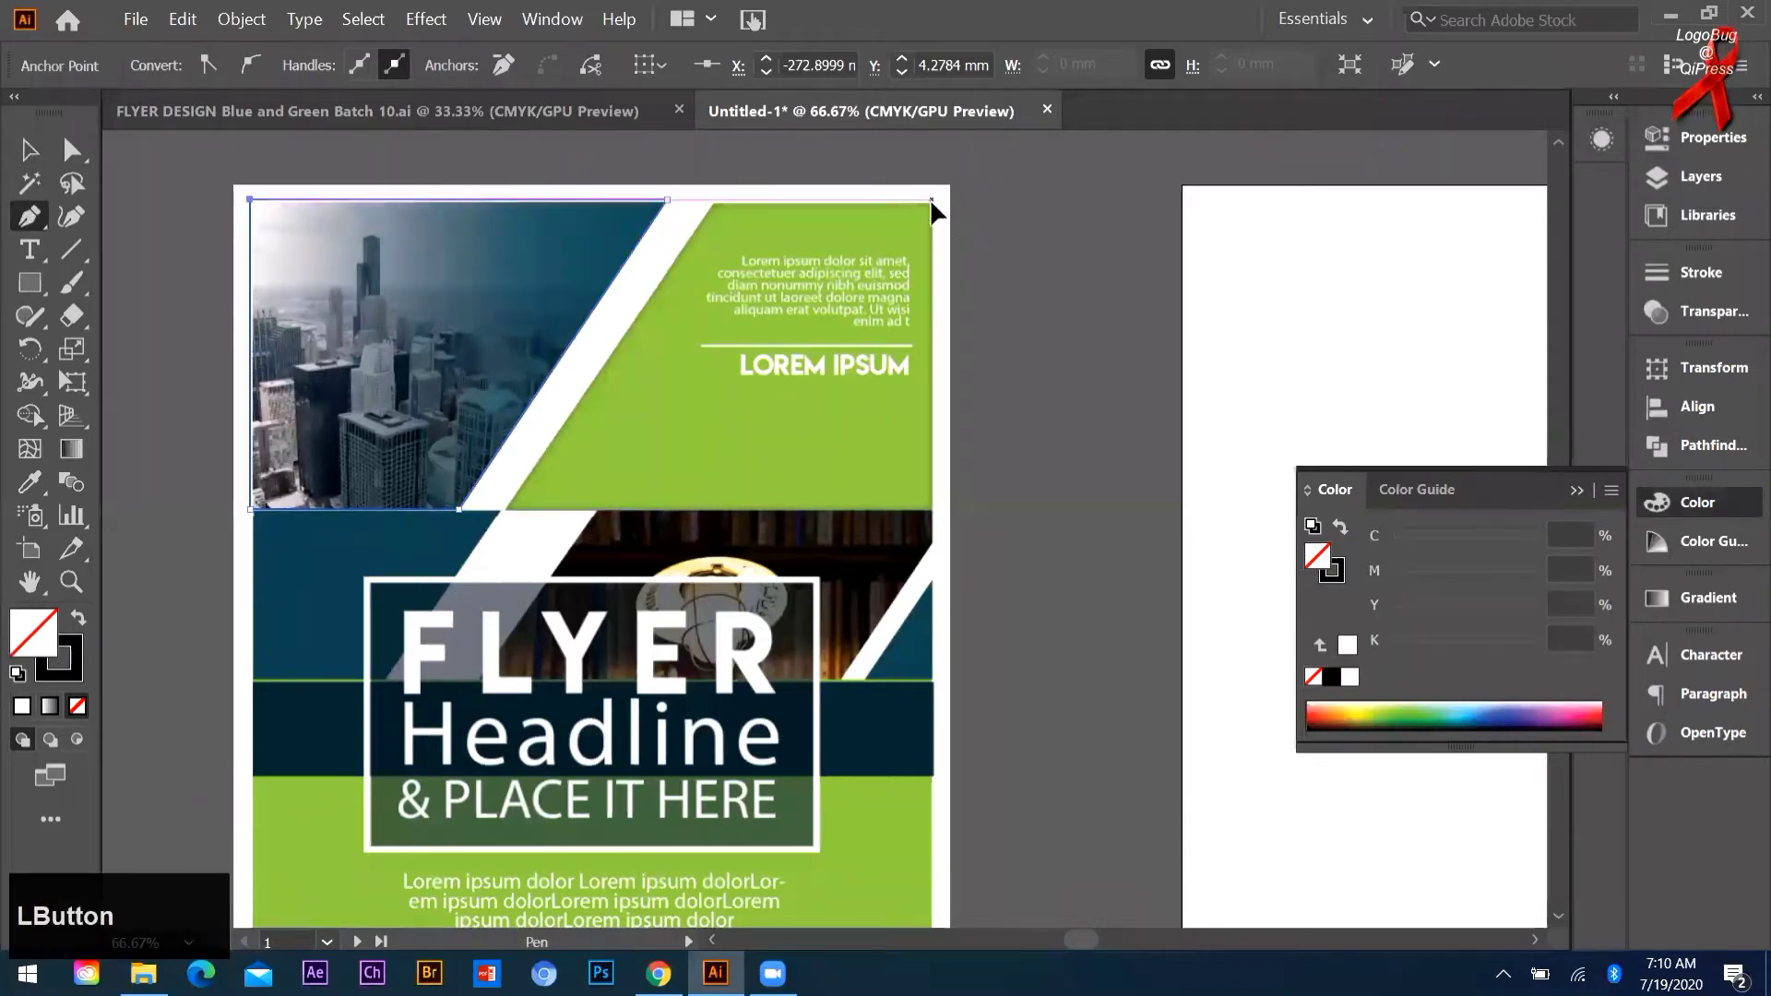
pyautogui.click(713, 200)
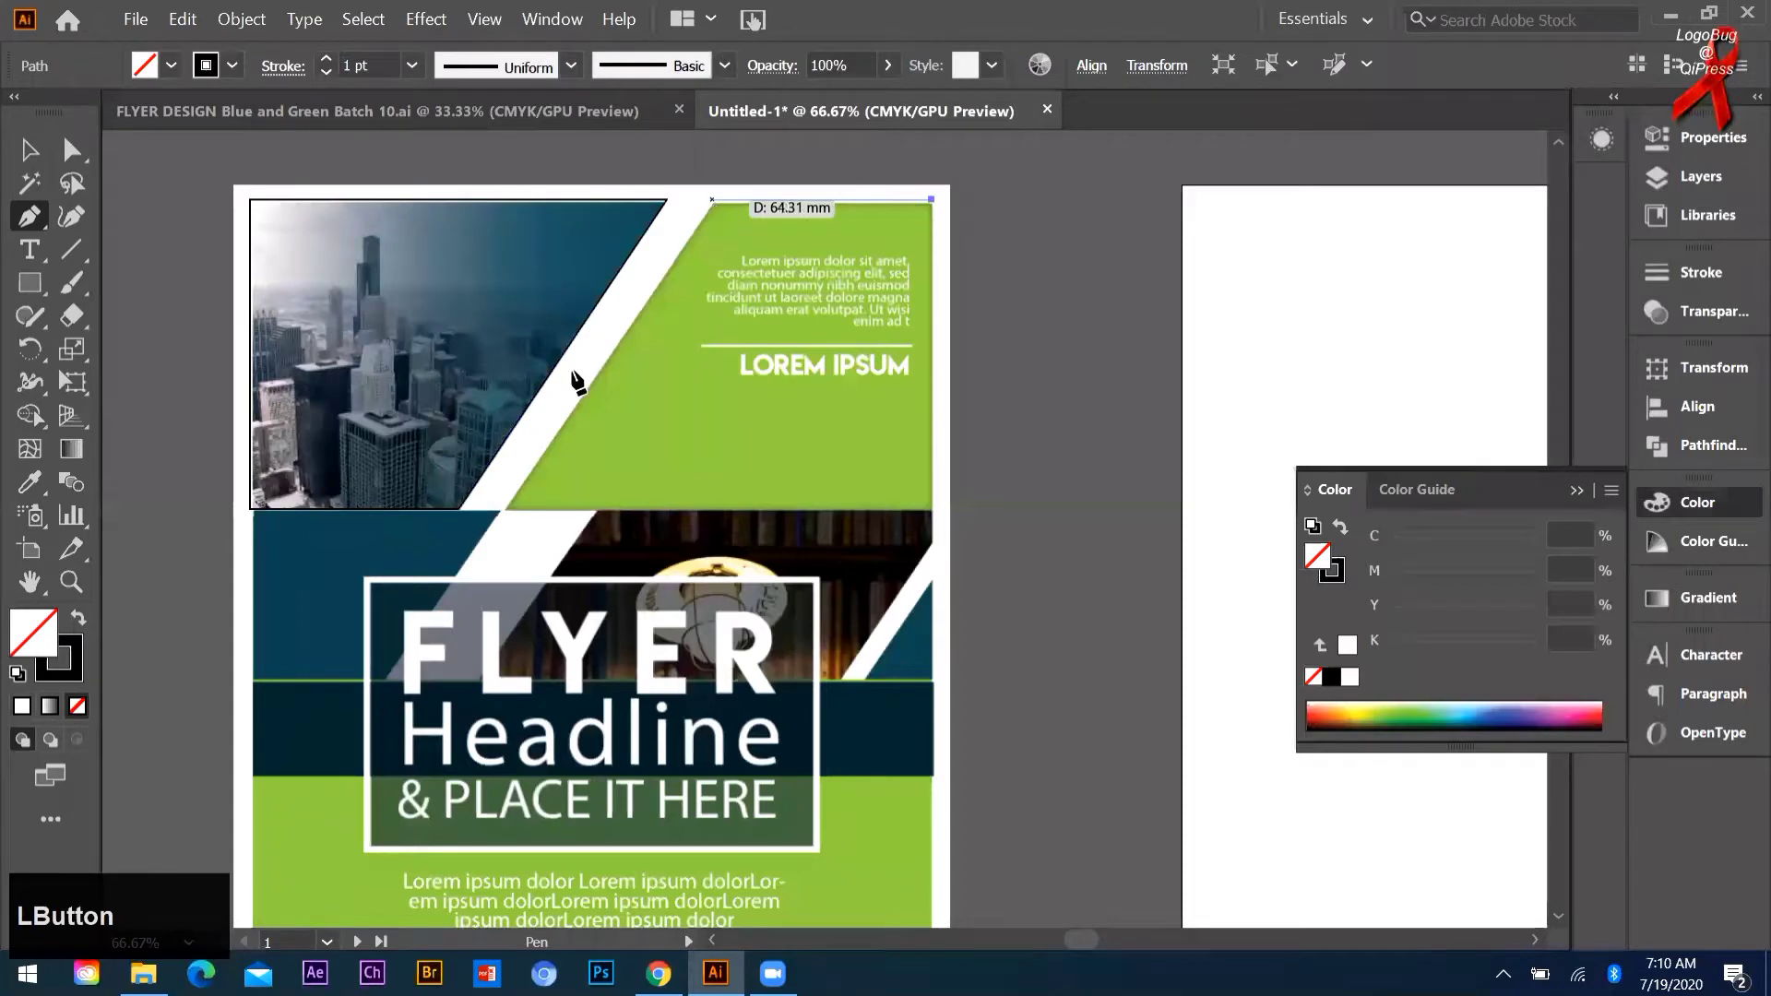
pyautogui.click(505, 509)
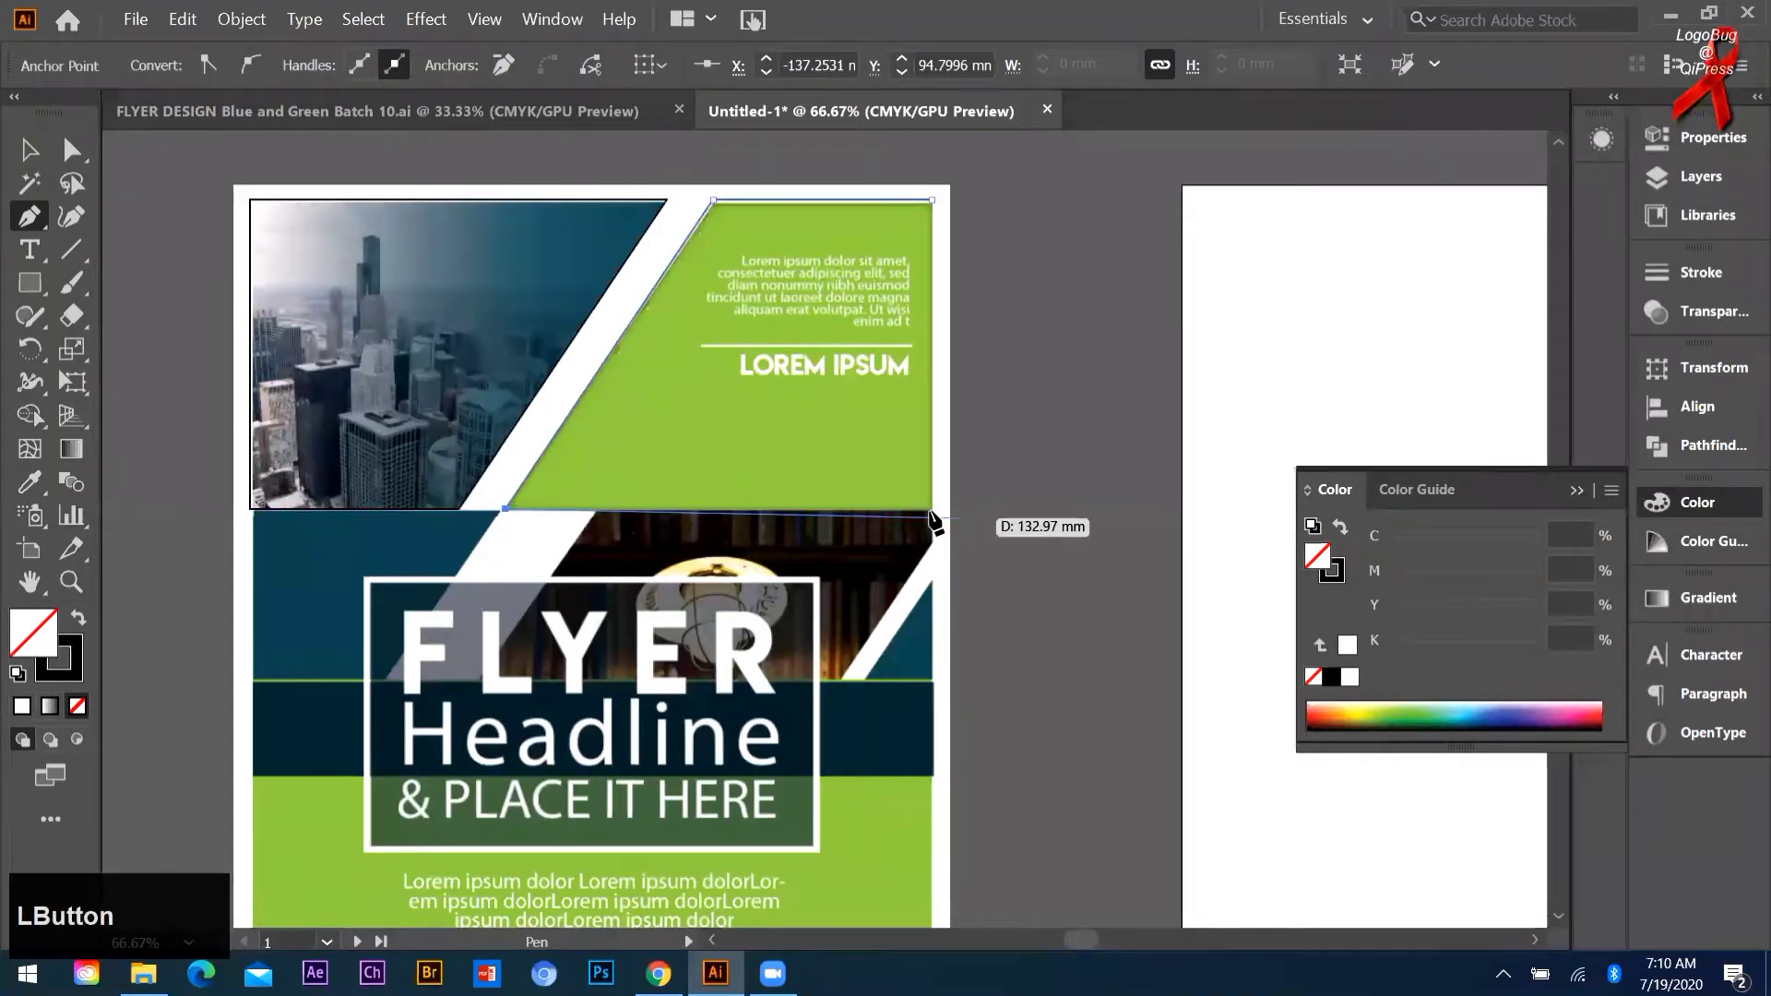
pyautogui.click(931, 509)
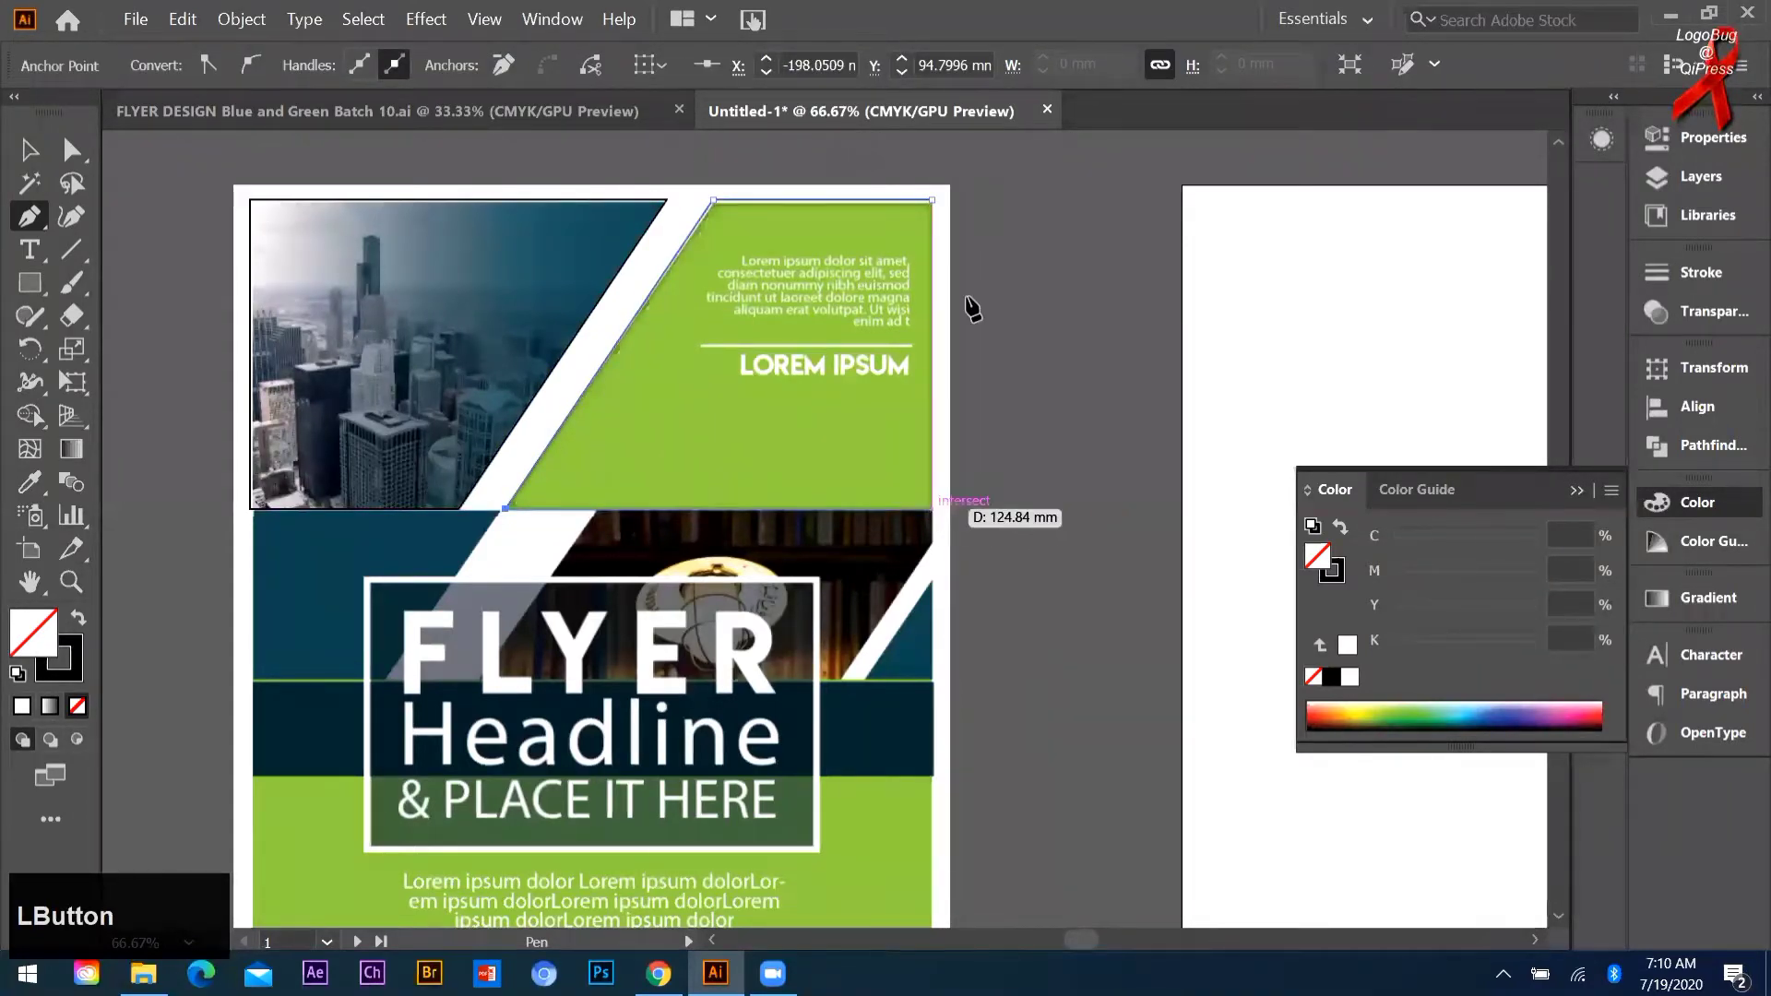
pyautogui.click(932, 200)
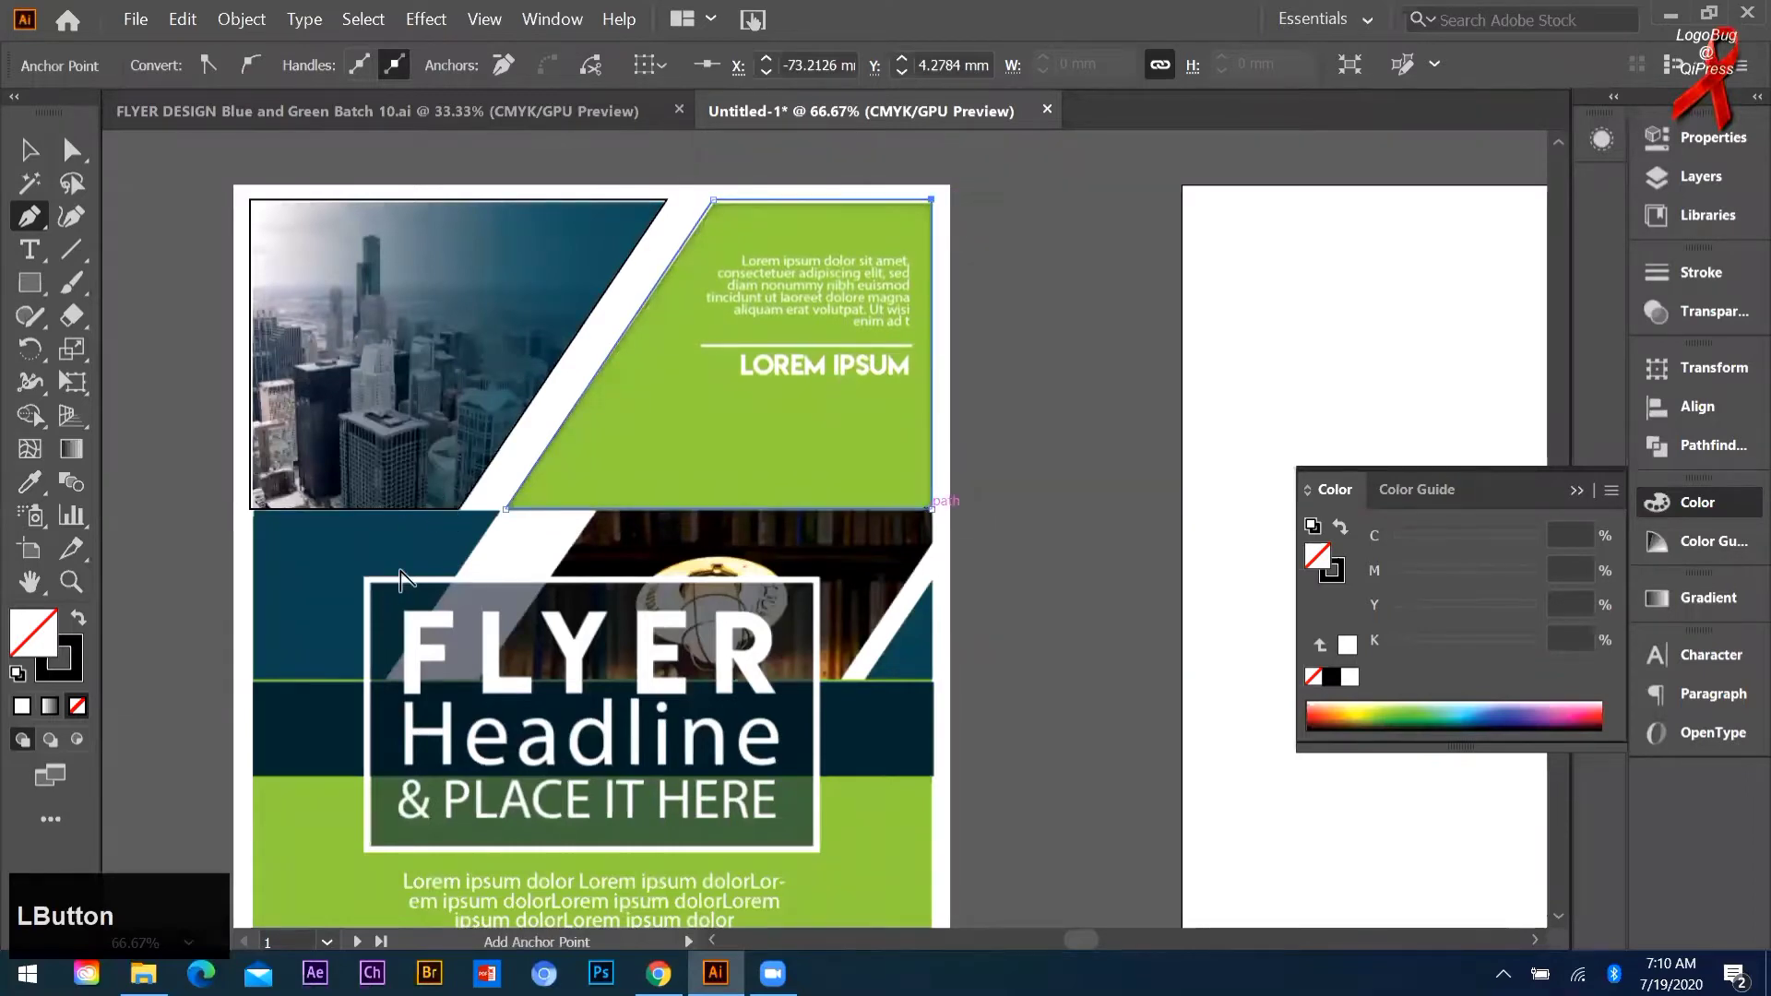
# Step: Trace the dark blue panel below the city photo as a closed slanted outline, about 73 mm wide above and 40 mm wide below
pyautogui.scroll(-1, 679, 503)
pyautogui.scroll(2, 447, 593)
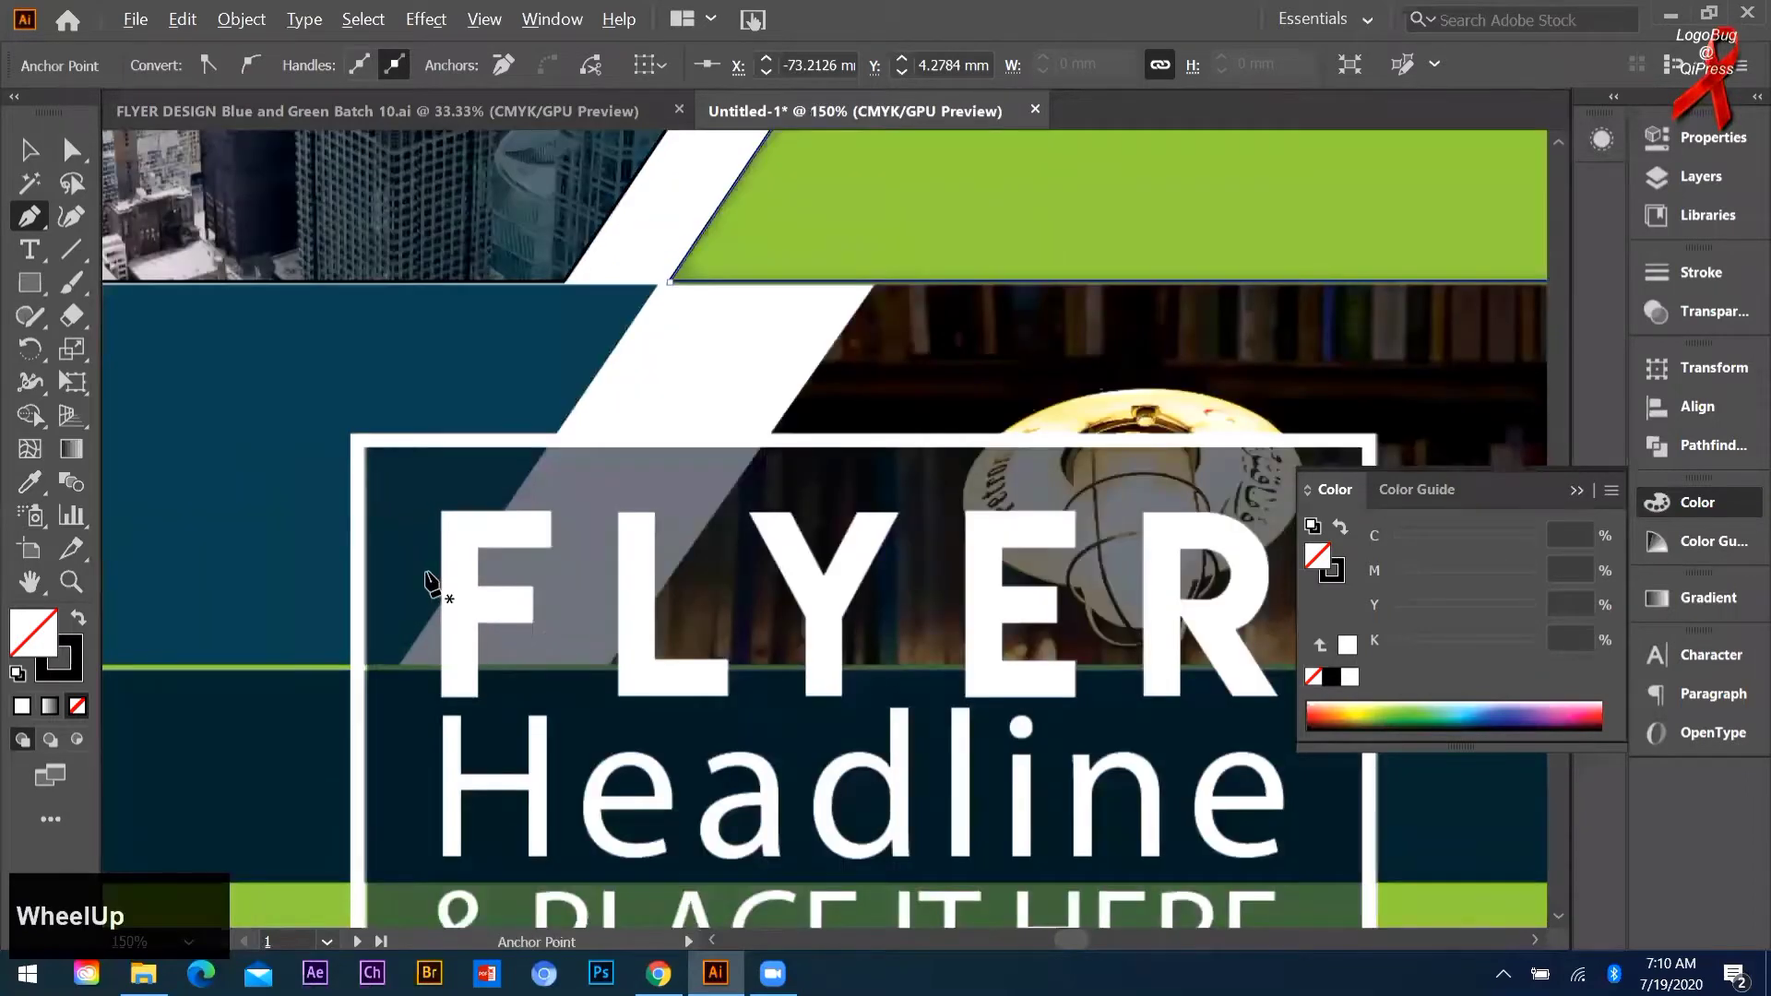
pyautogui.scroll(-2, 429, 583)
pyautogui.click(421, 572)
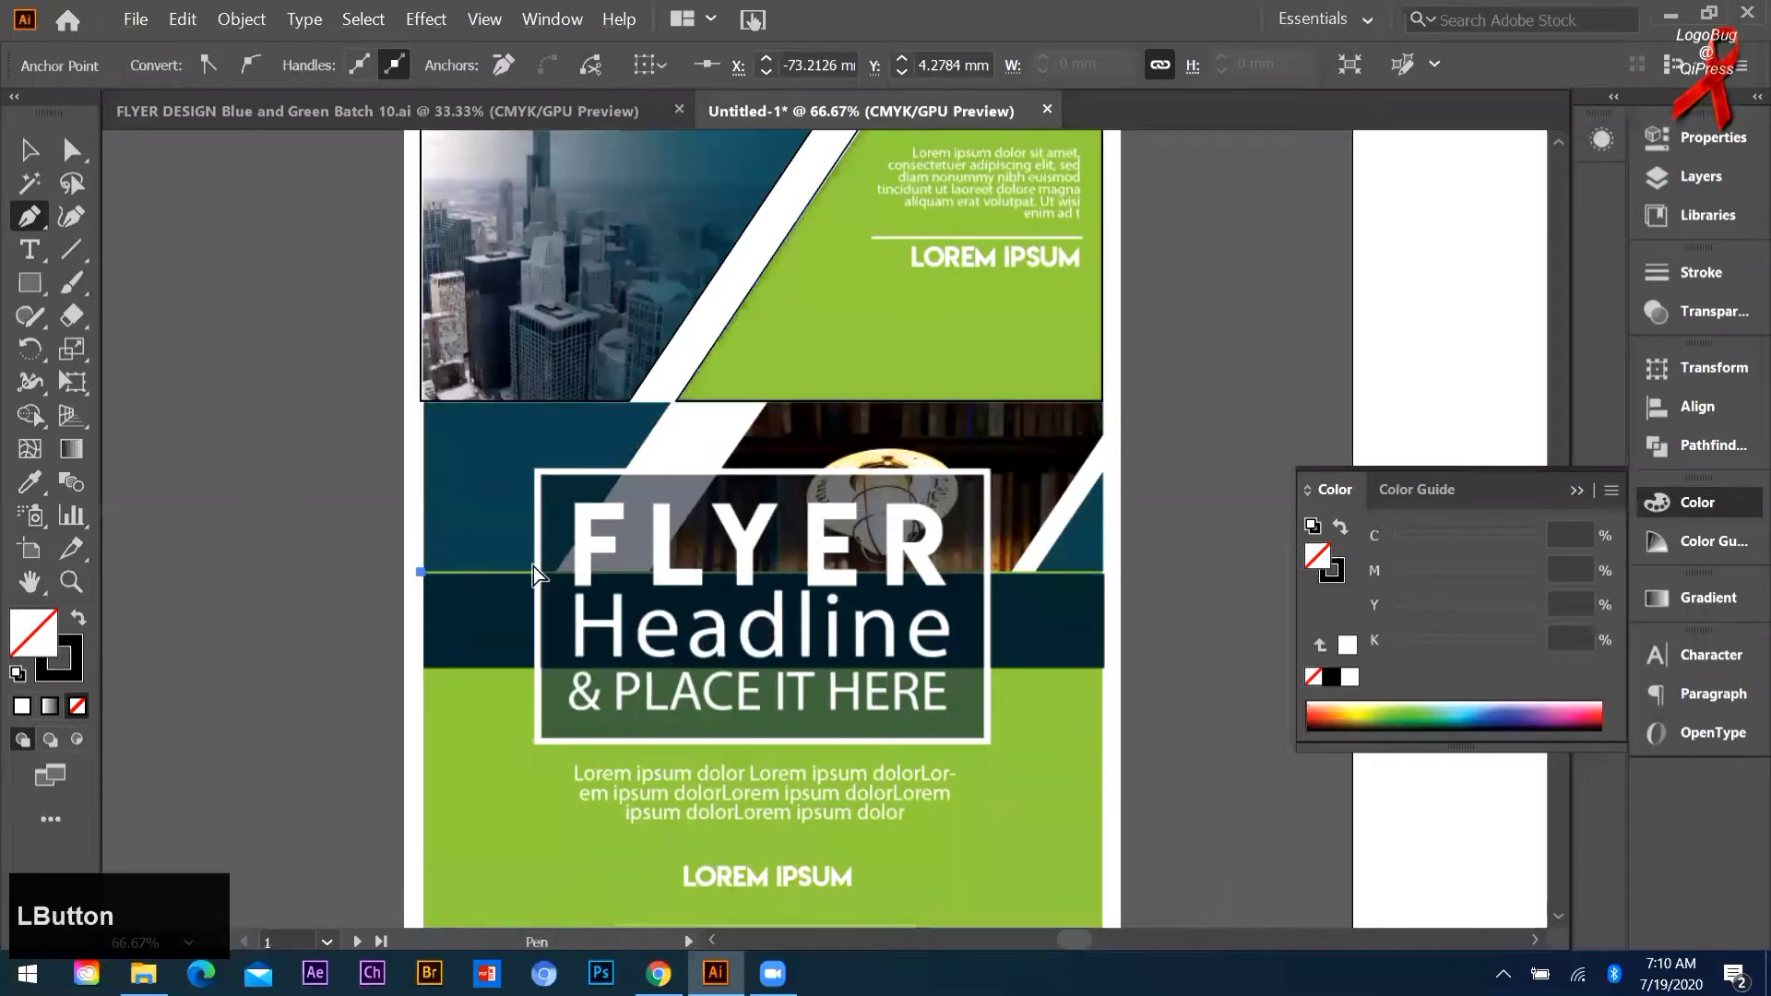
pyautogui.hotkey('ctrl', 'z')
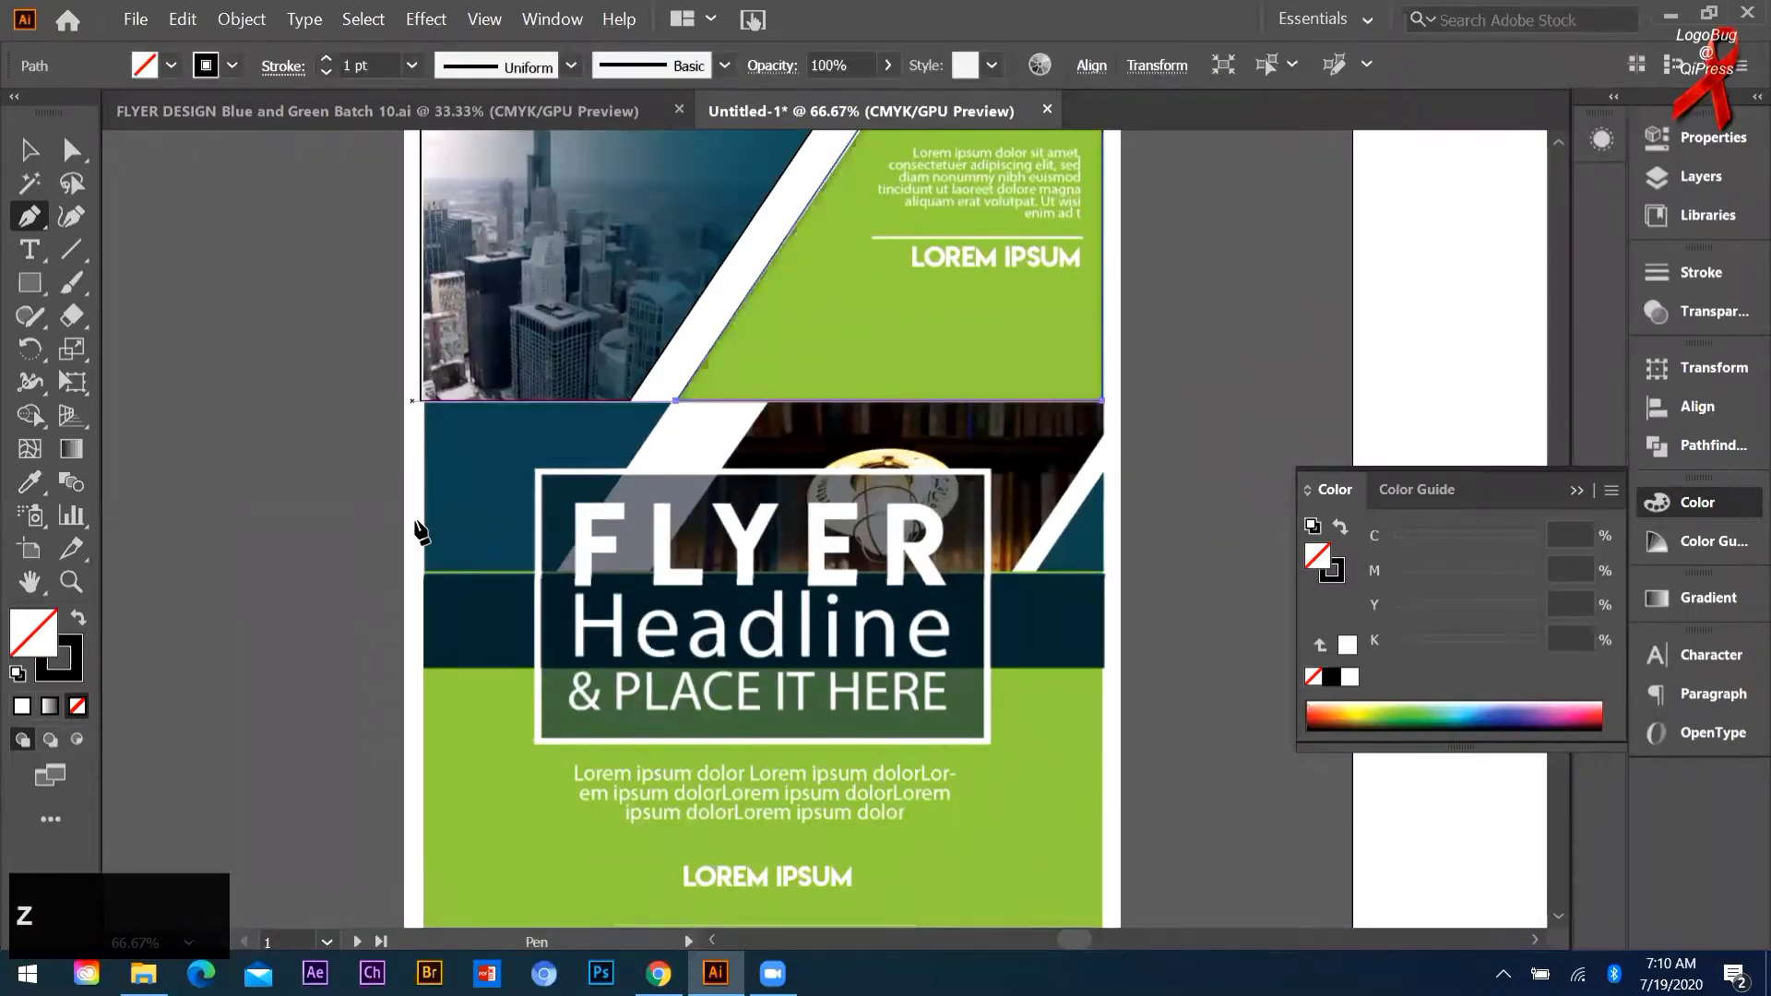
pyautogui.moveTo(421, 400); pyautogui.dragTo(529, 586)
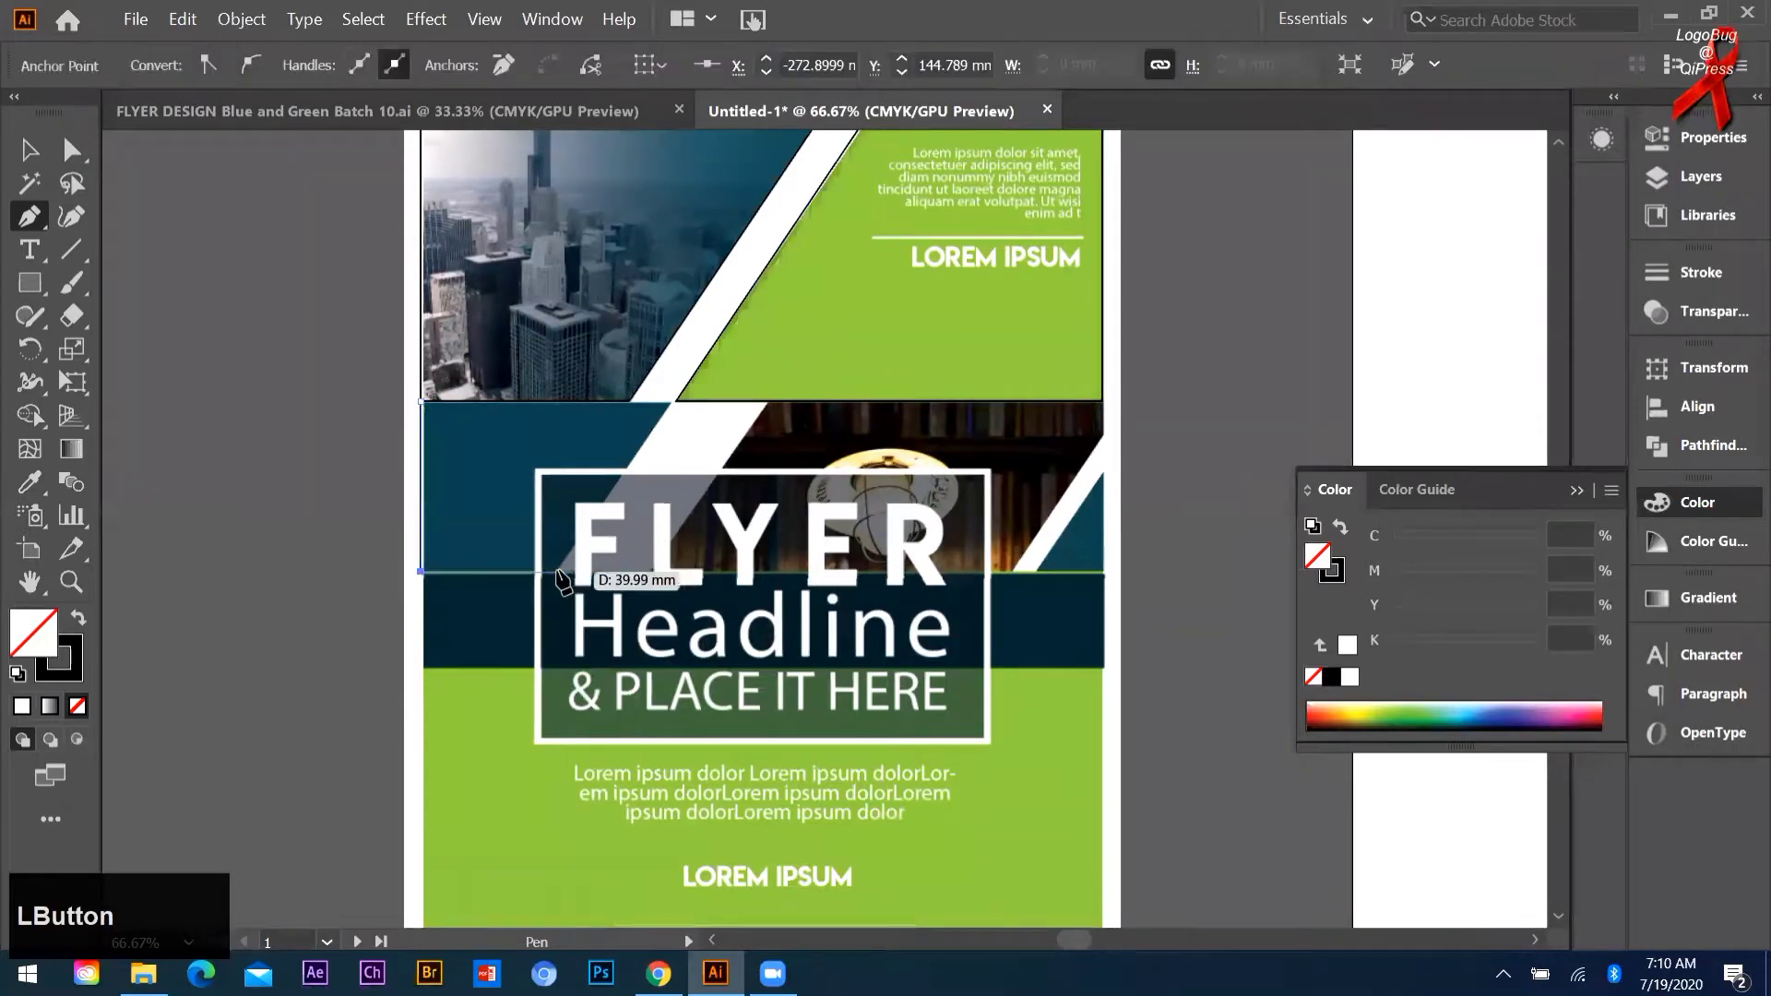
pyautogui.click(557, 572)
pyautogui.click(676, 402)
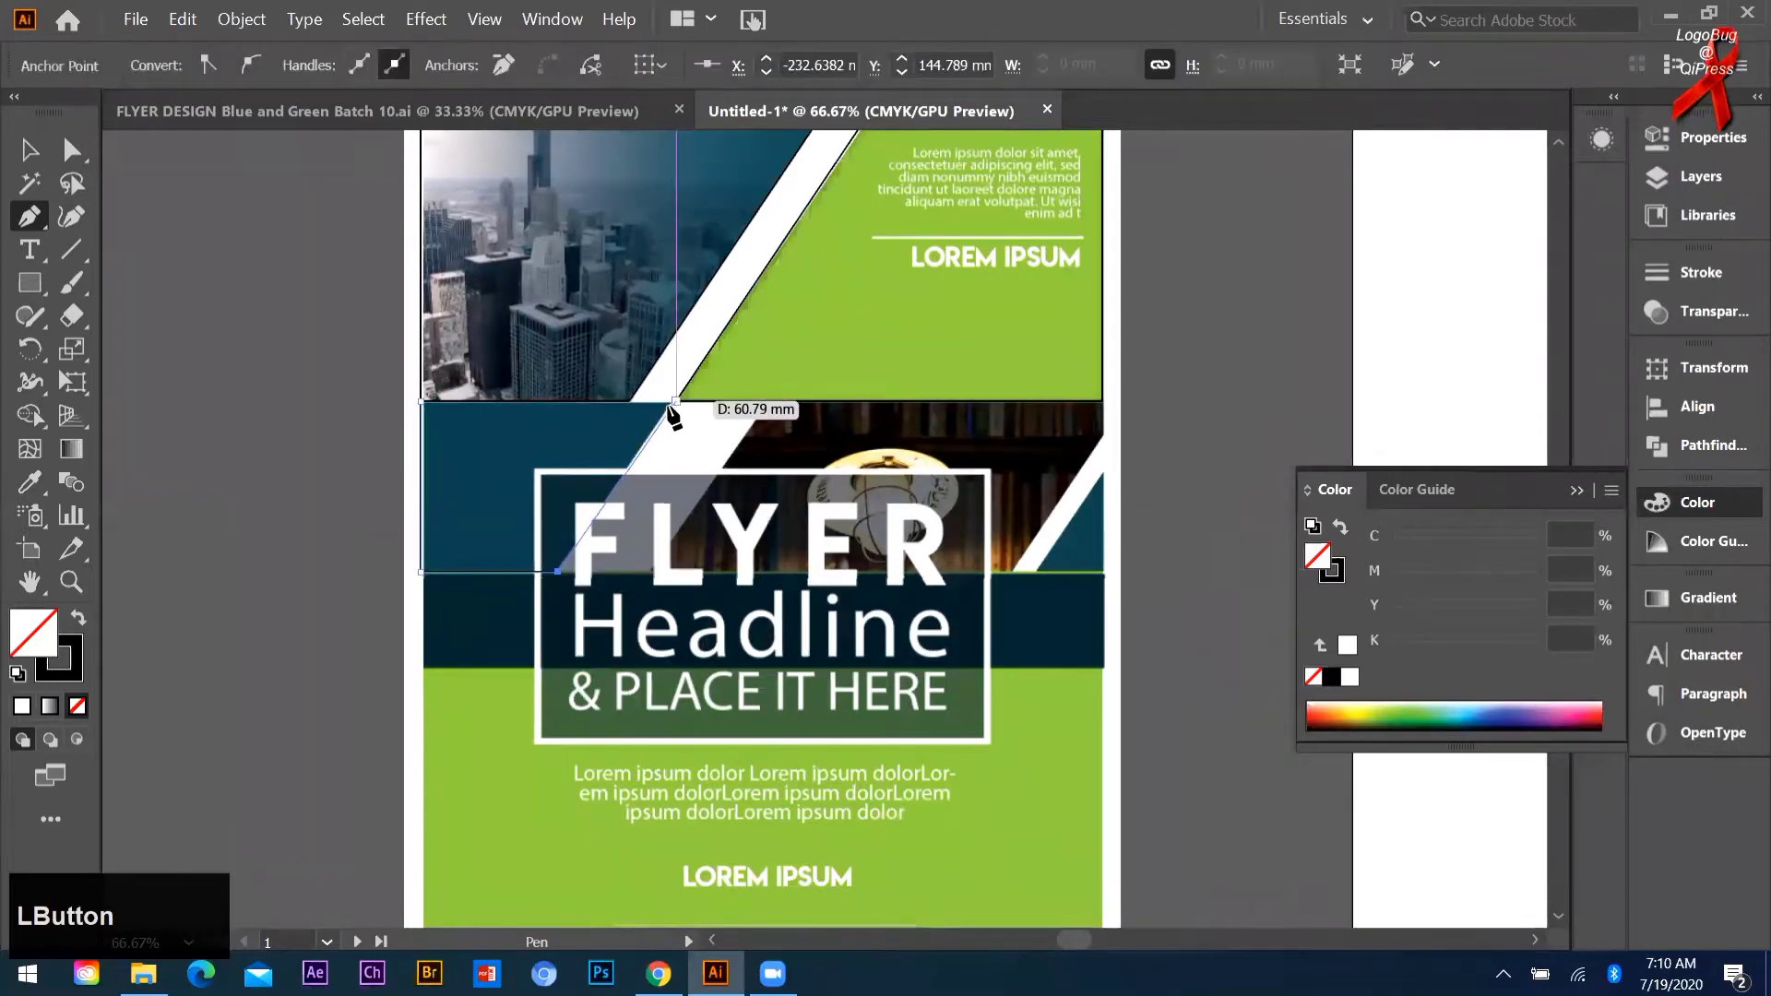
pyautogui.click(422, 401)
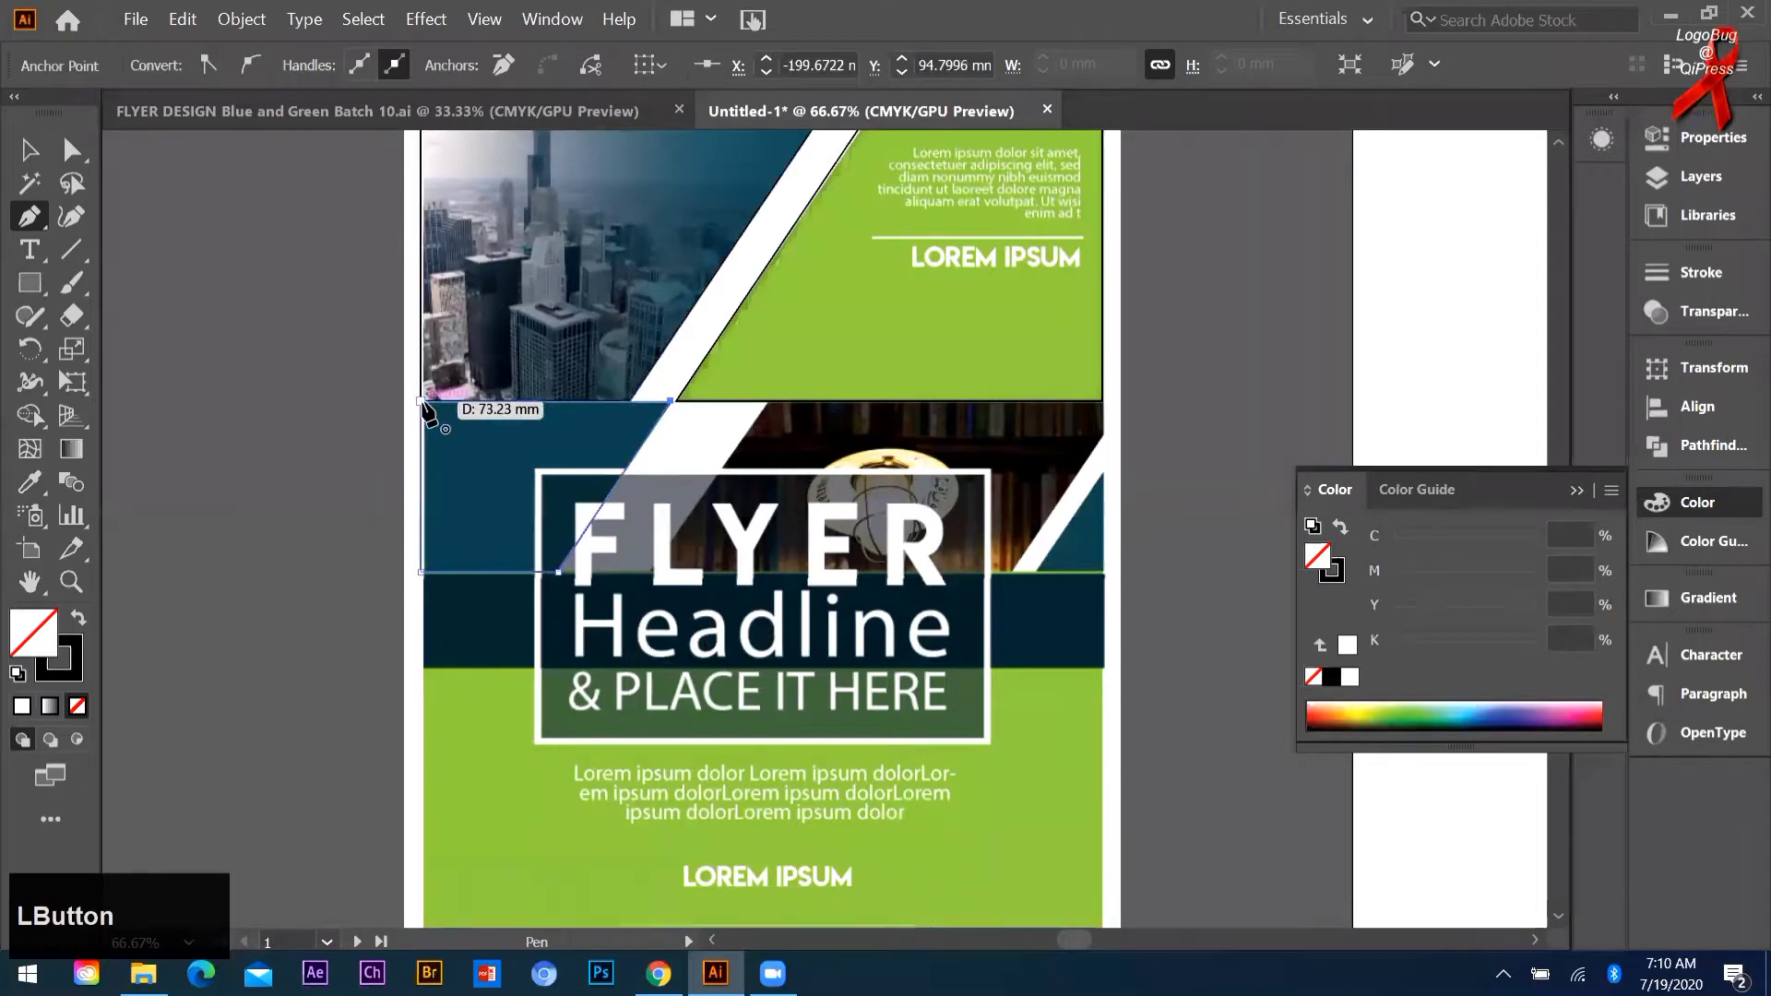
# Step: Trace the slanted library photo panel with the Pen tool as a closed five-point outline, about 98 mm wide above and 106 mm wide below
pyautogui.scroll(-1, 1002, 493)
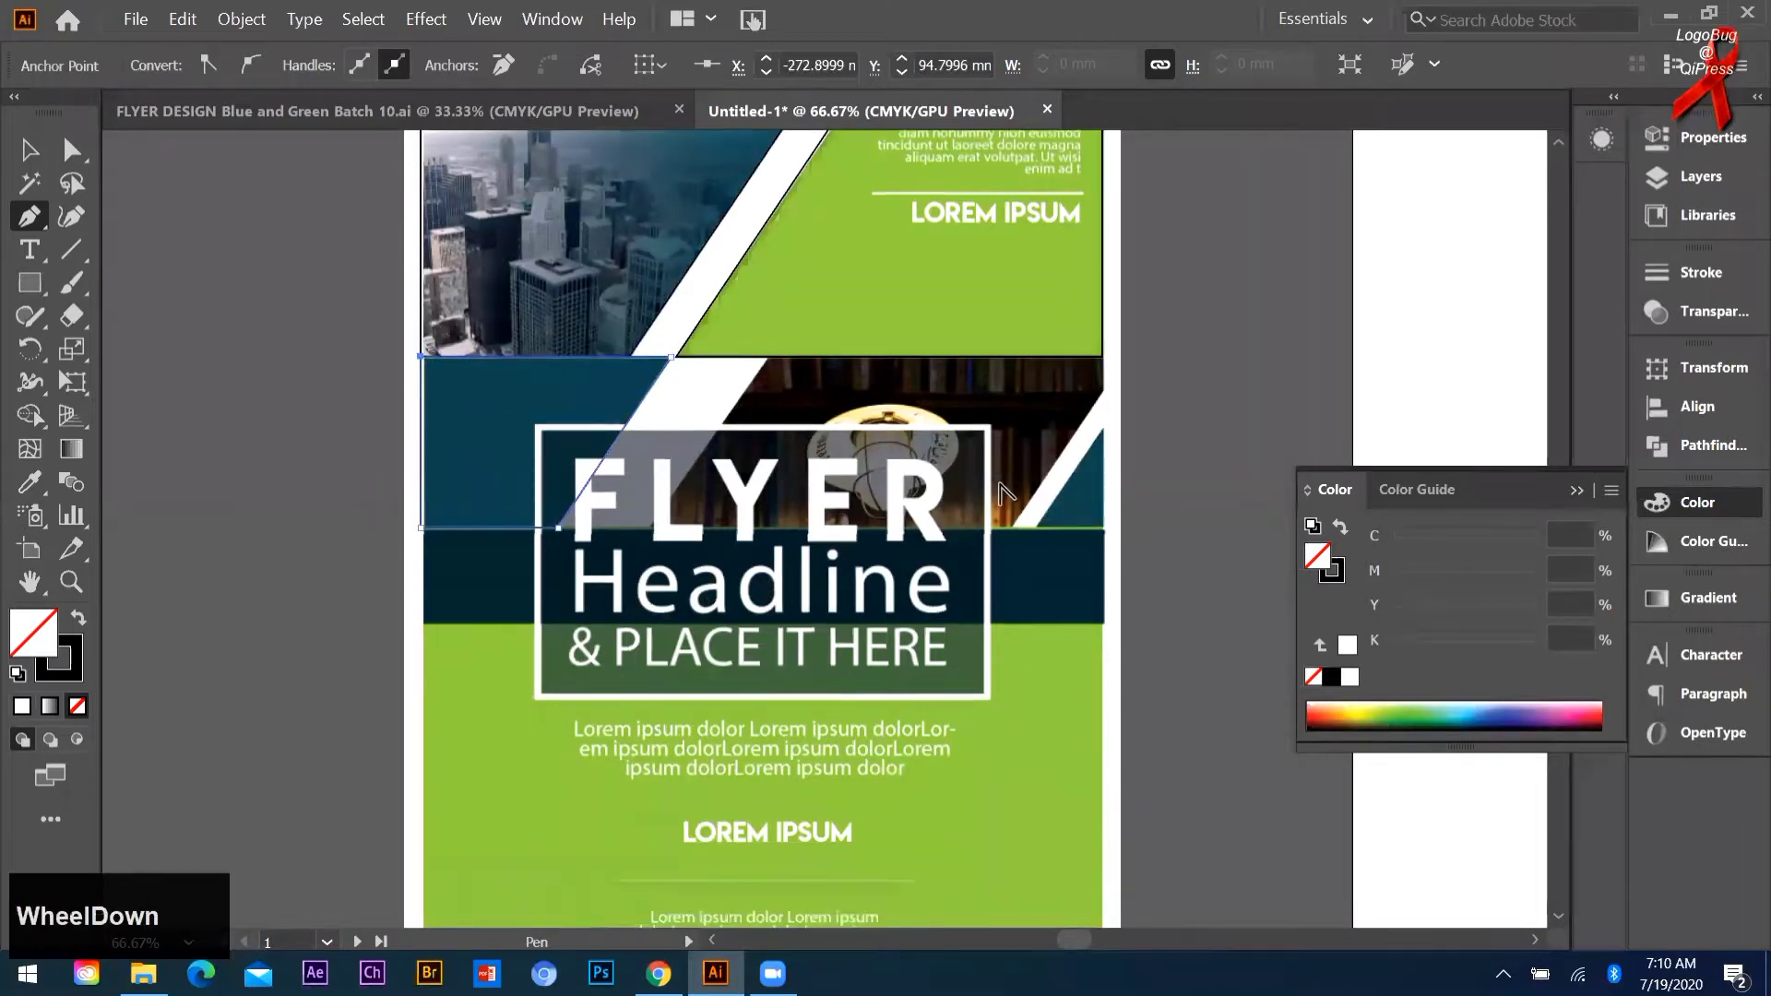
pyautogui.scroll(1, 1005, 493)
pyautogui.click(1155, 343)
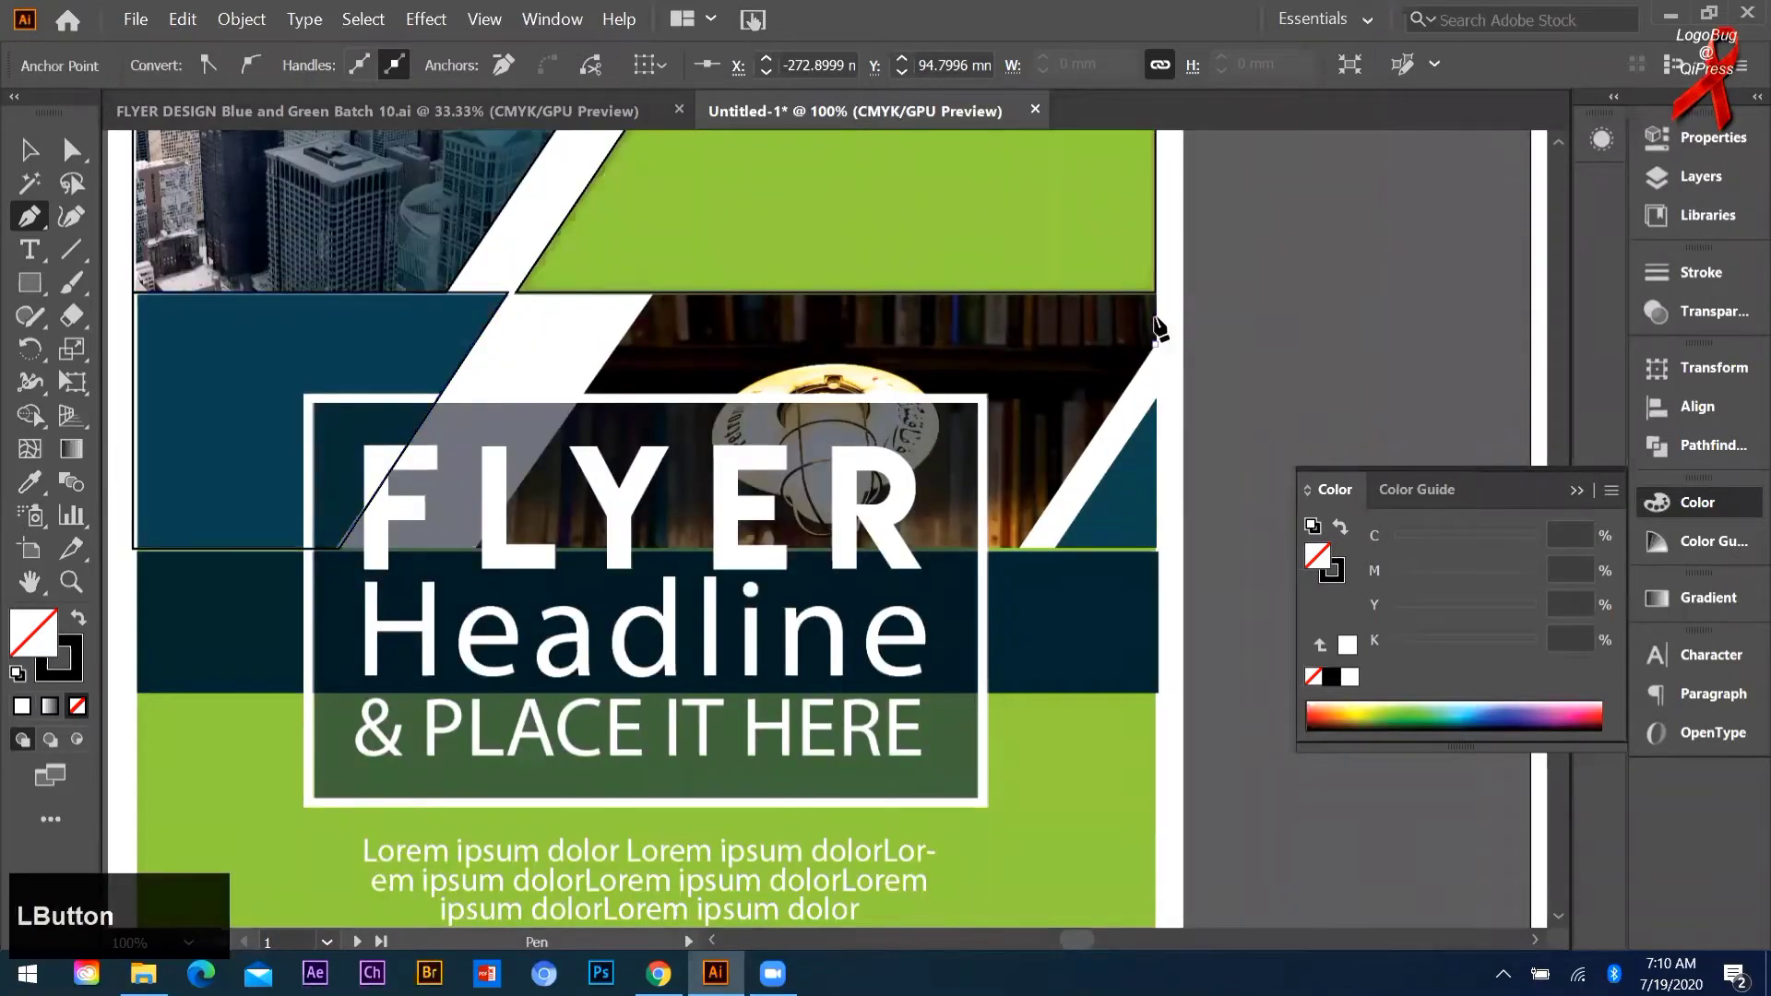
pyautogui.click(1155, 293)
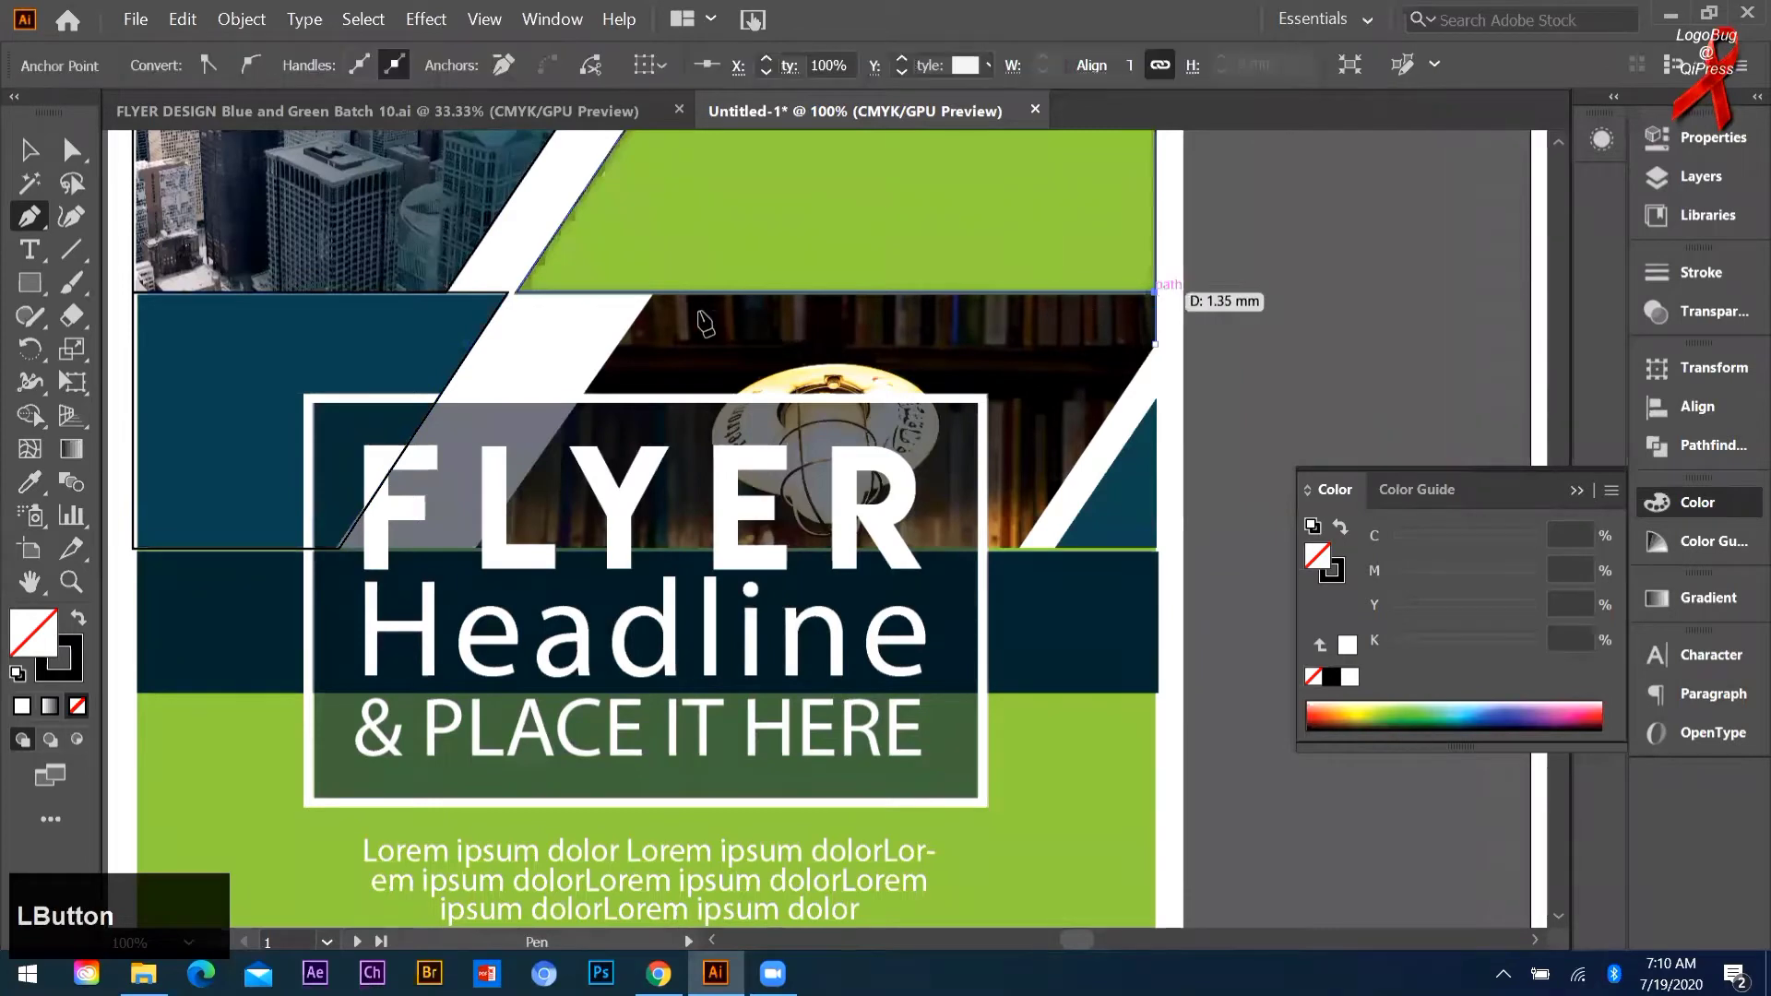
pyautogui.click(651, 294)
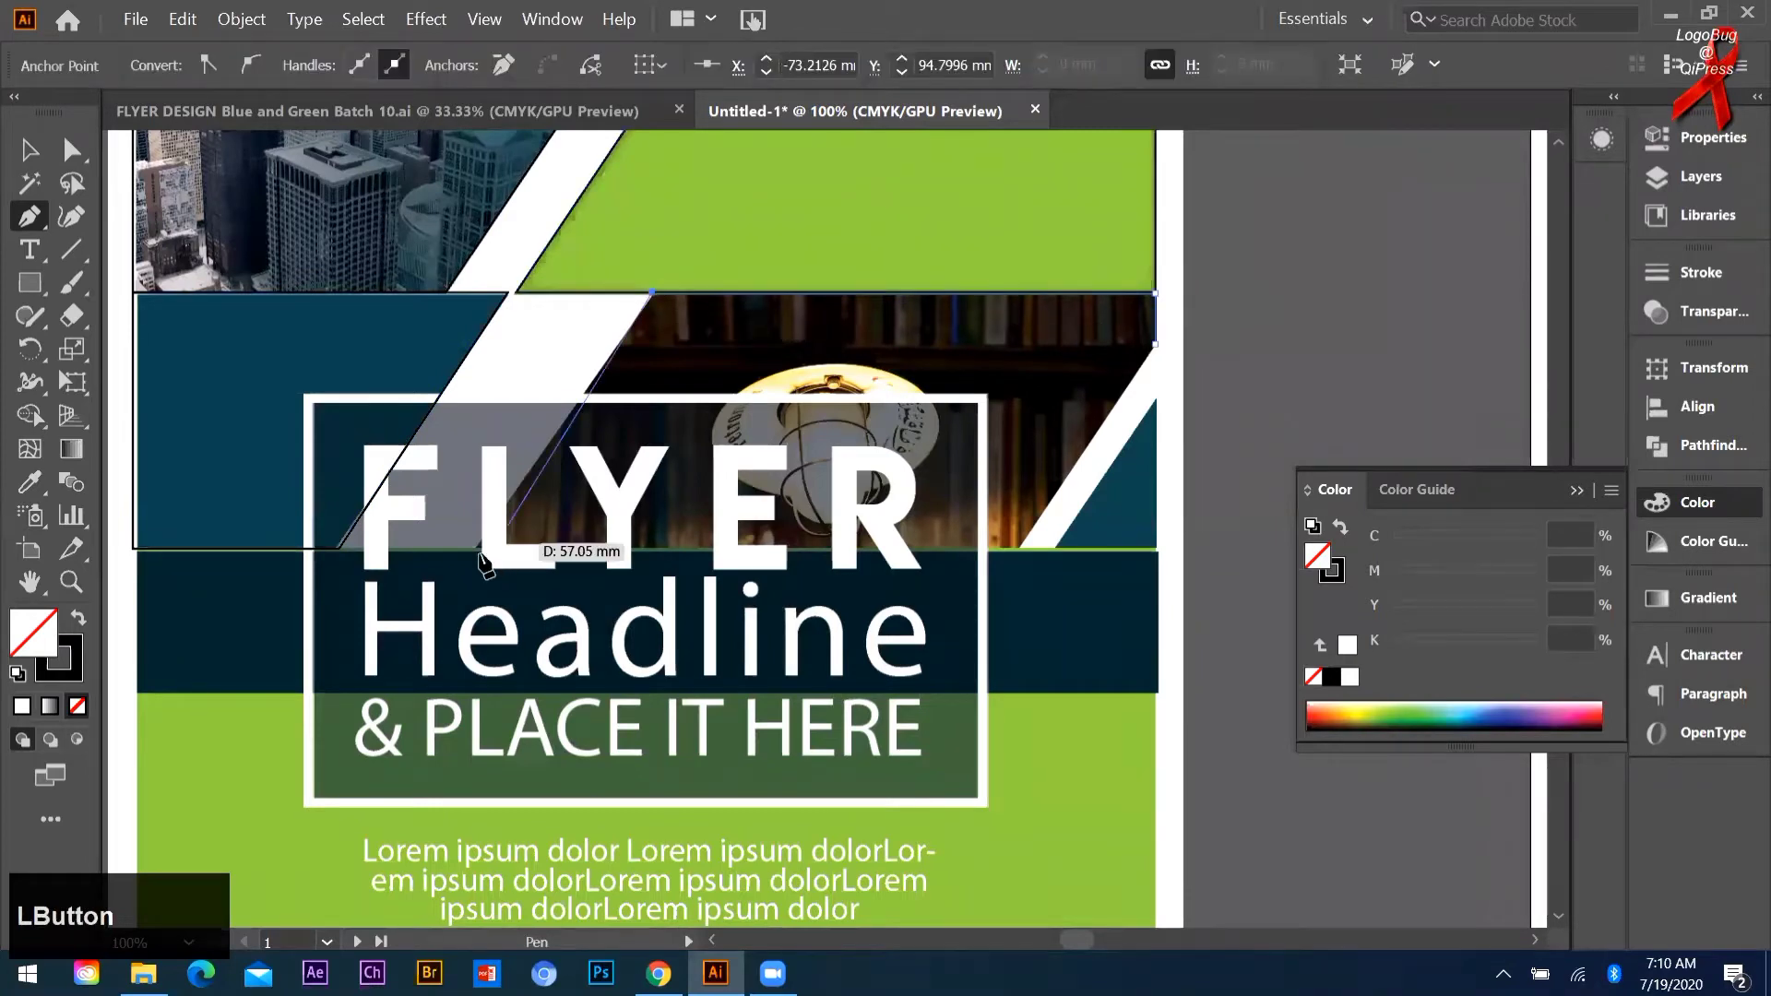
pyautogui.click(477, 551)
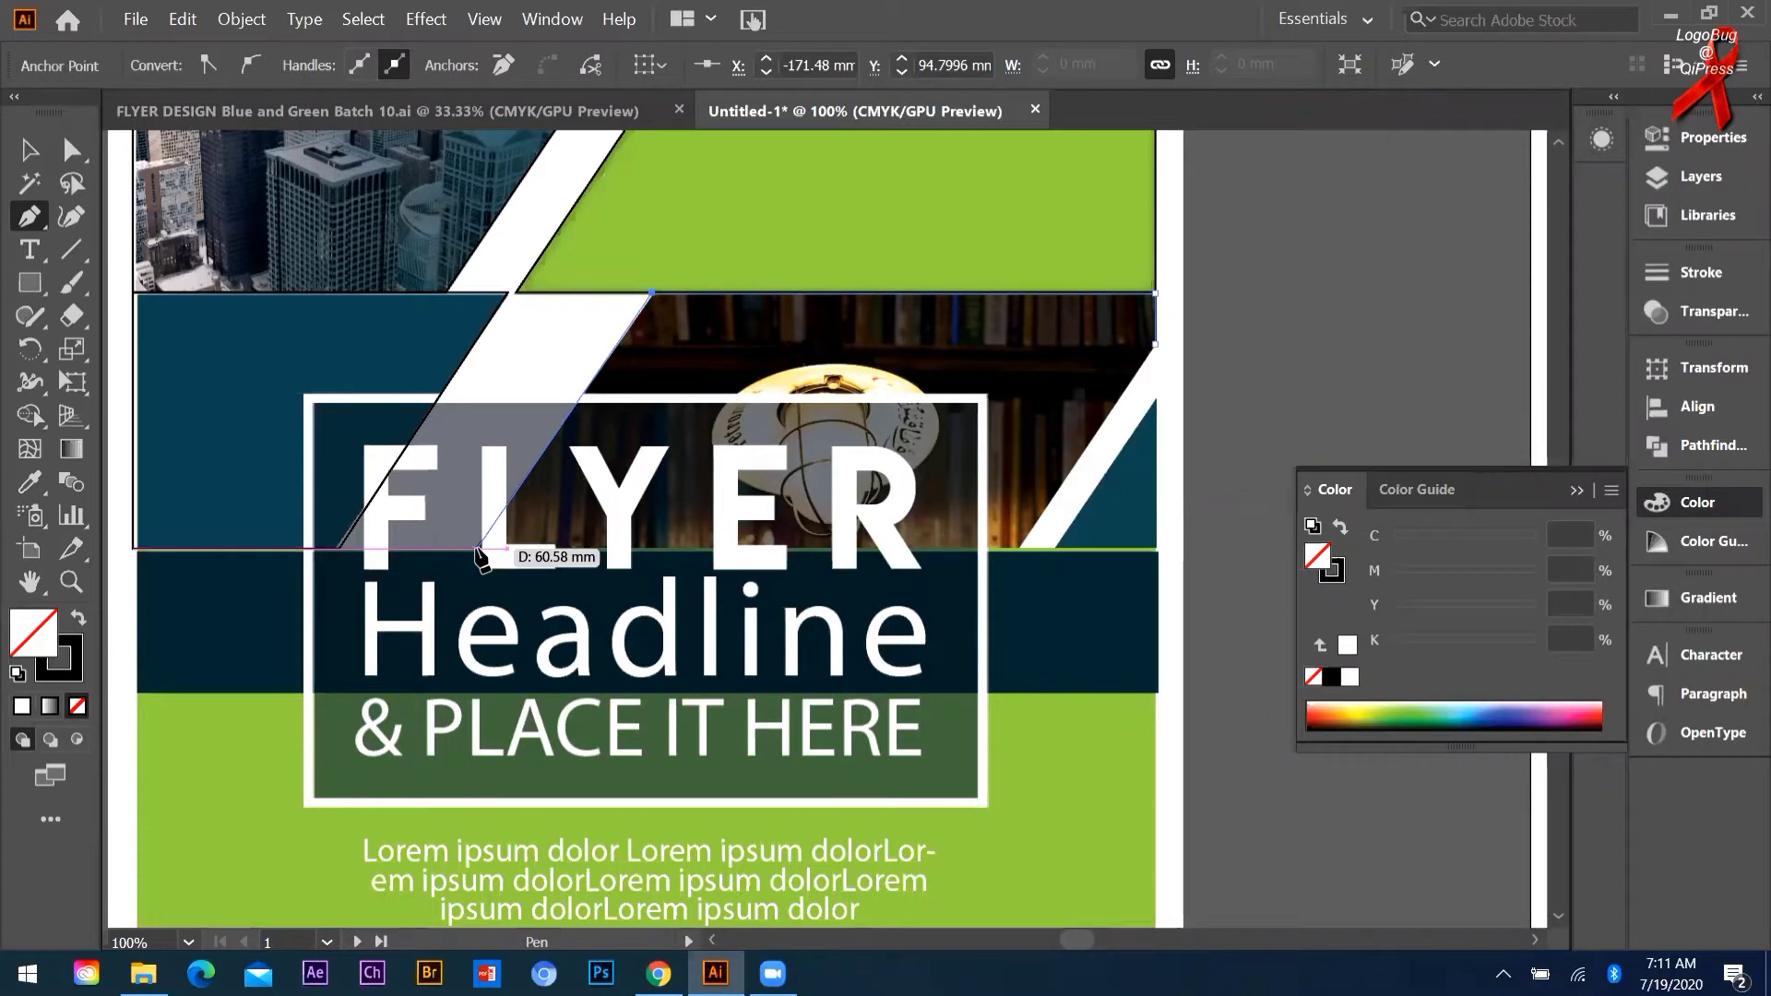
pyautogui.click(477, 549)
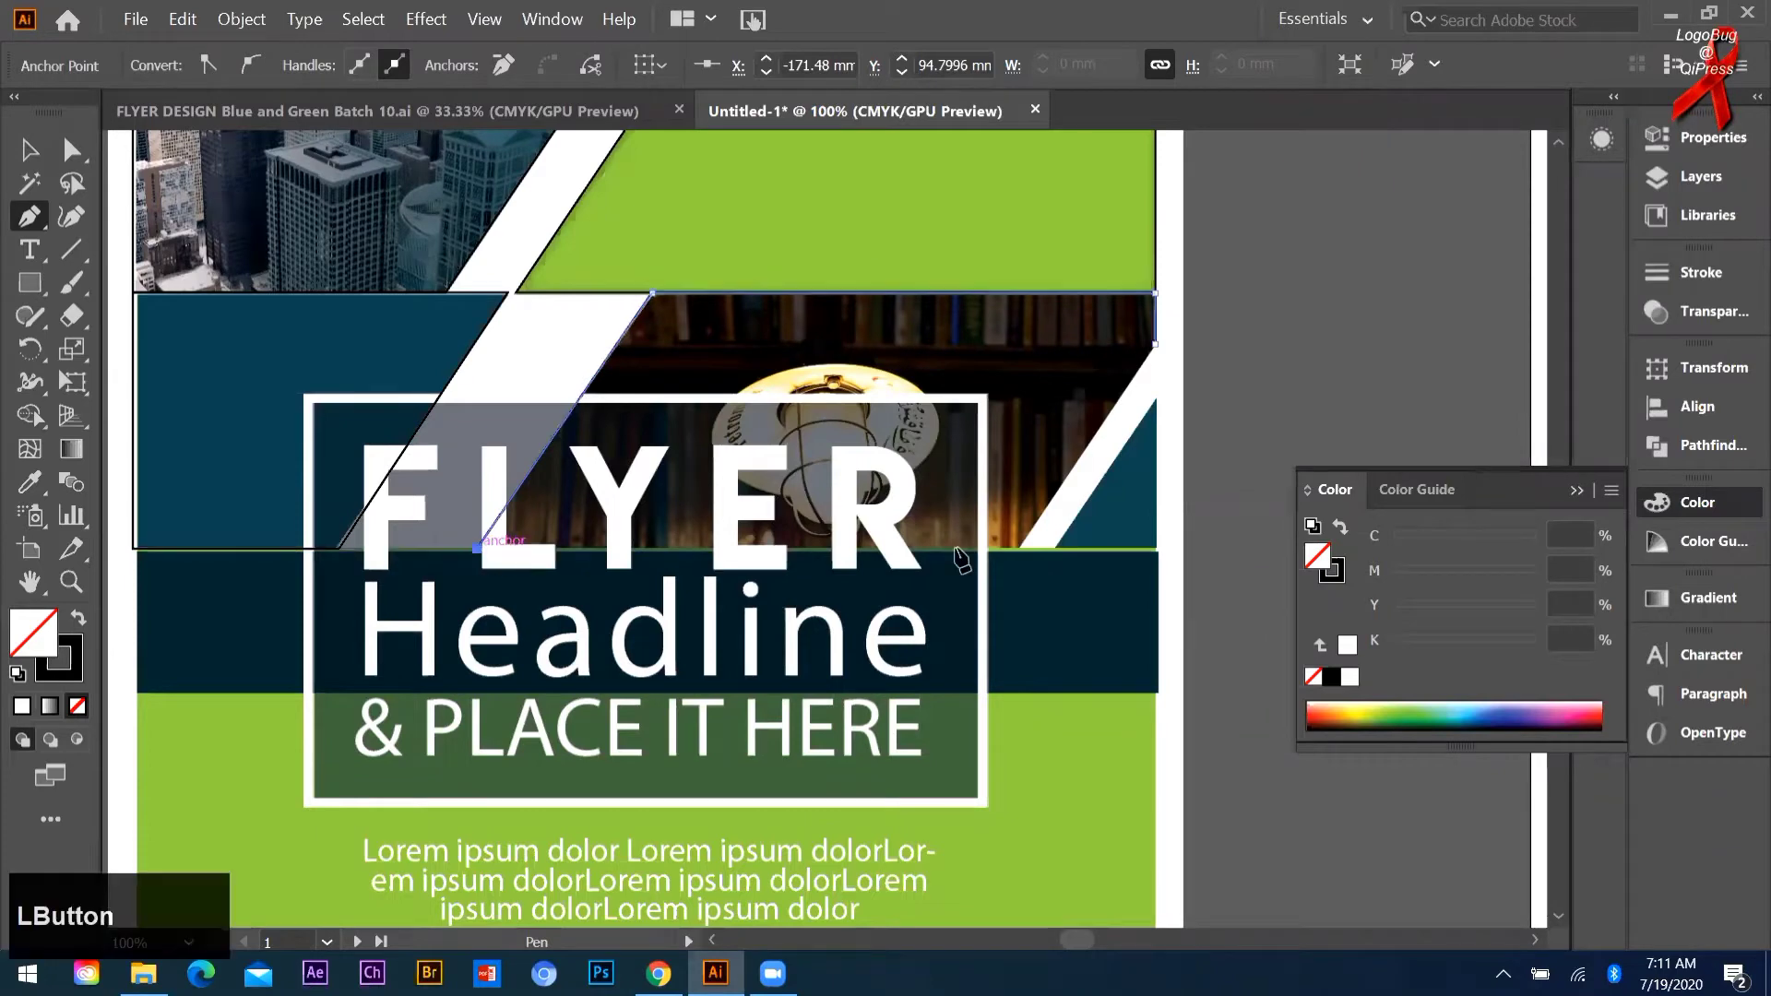
pyautogui.click(1018, 550)
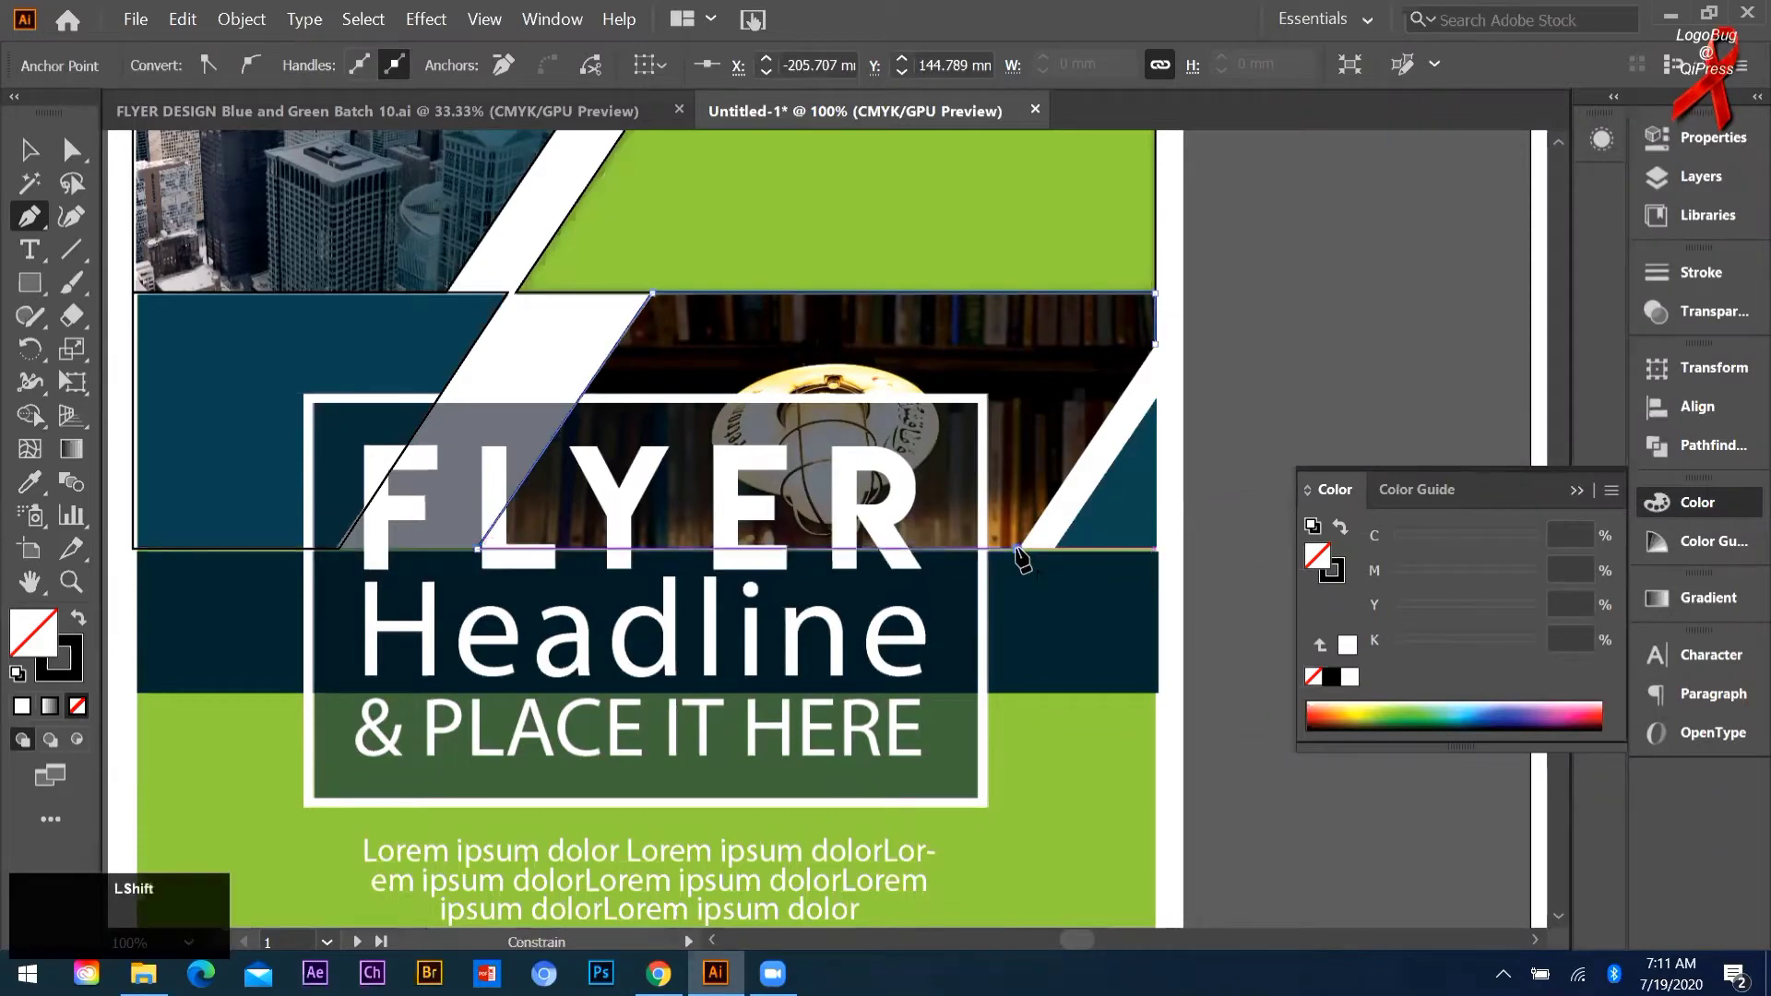
pyautogui.click(1154, 343)
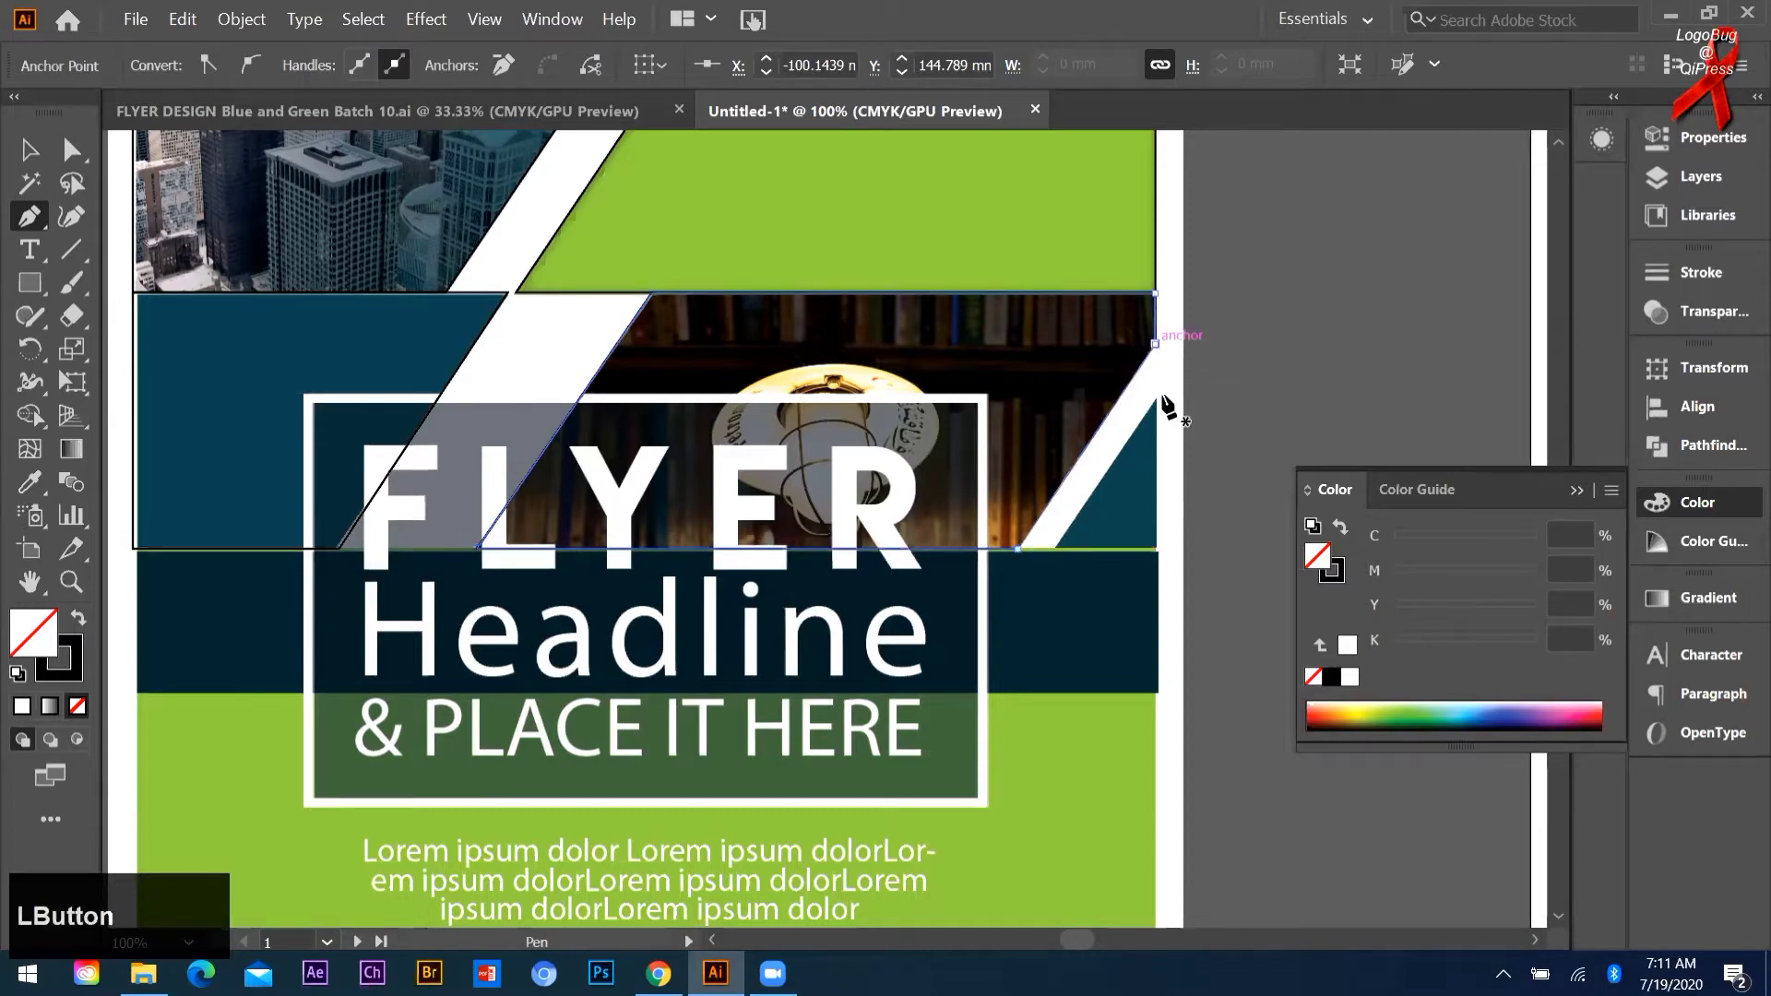
# Step: Trace the small dark blue triangle beside the library photo as a closed outline, about 19 mm wide and 29 mm high
pyautogui.click(1156, 400)
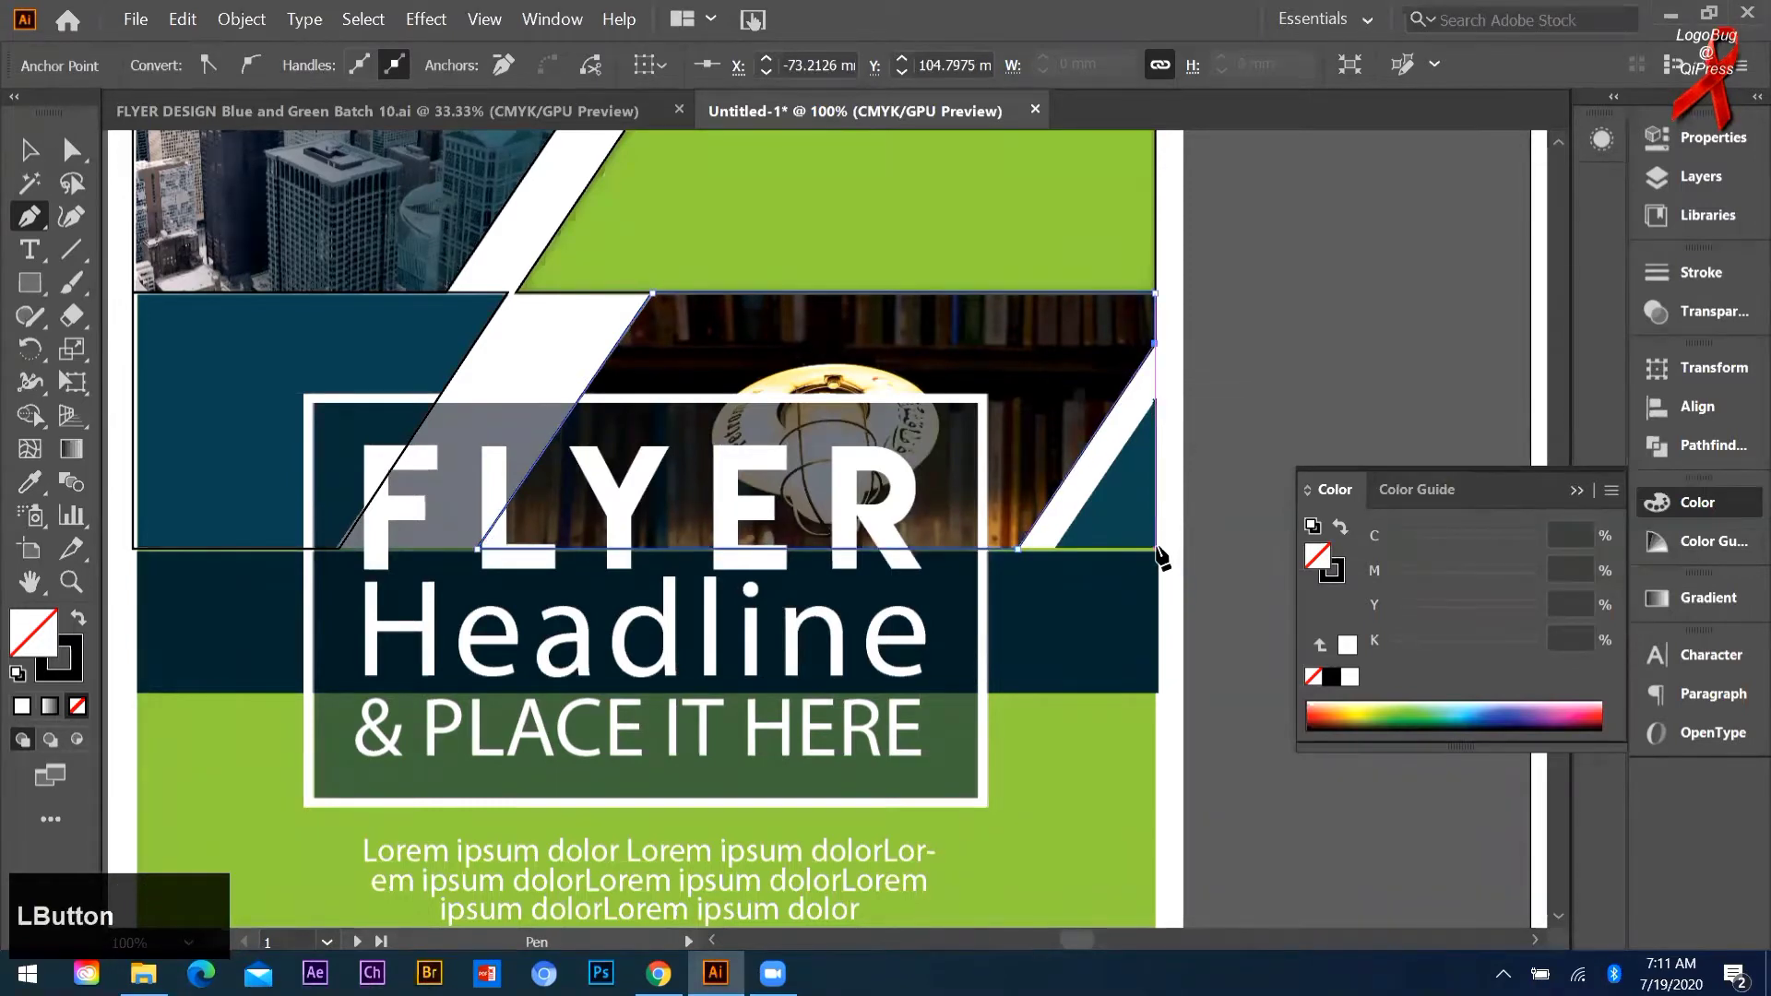
pyautogui.click(1155, 549)
pyautogui.click(1155, 549)
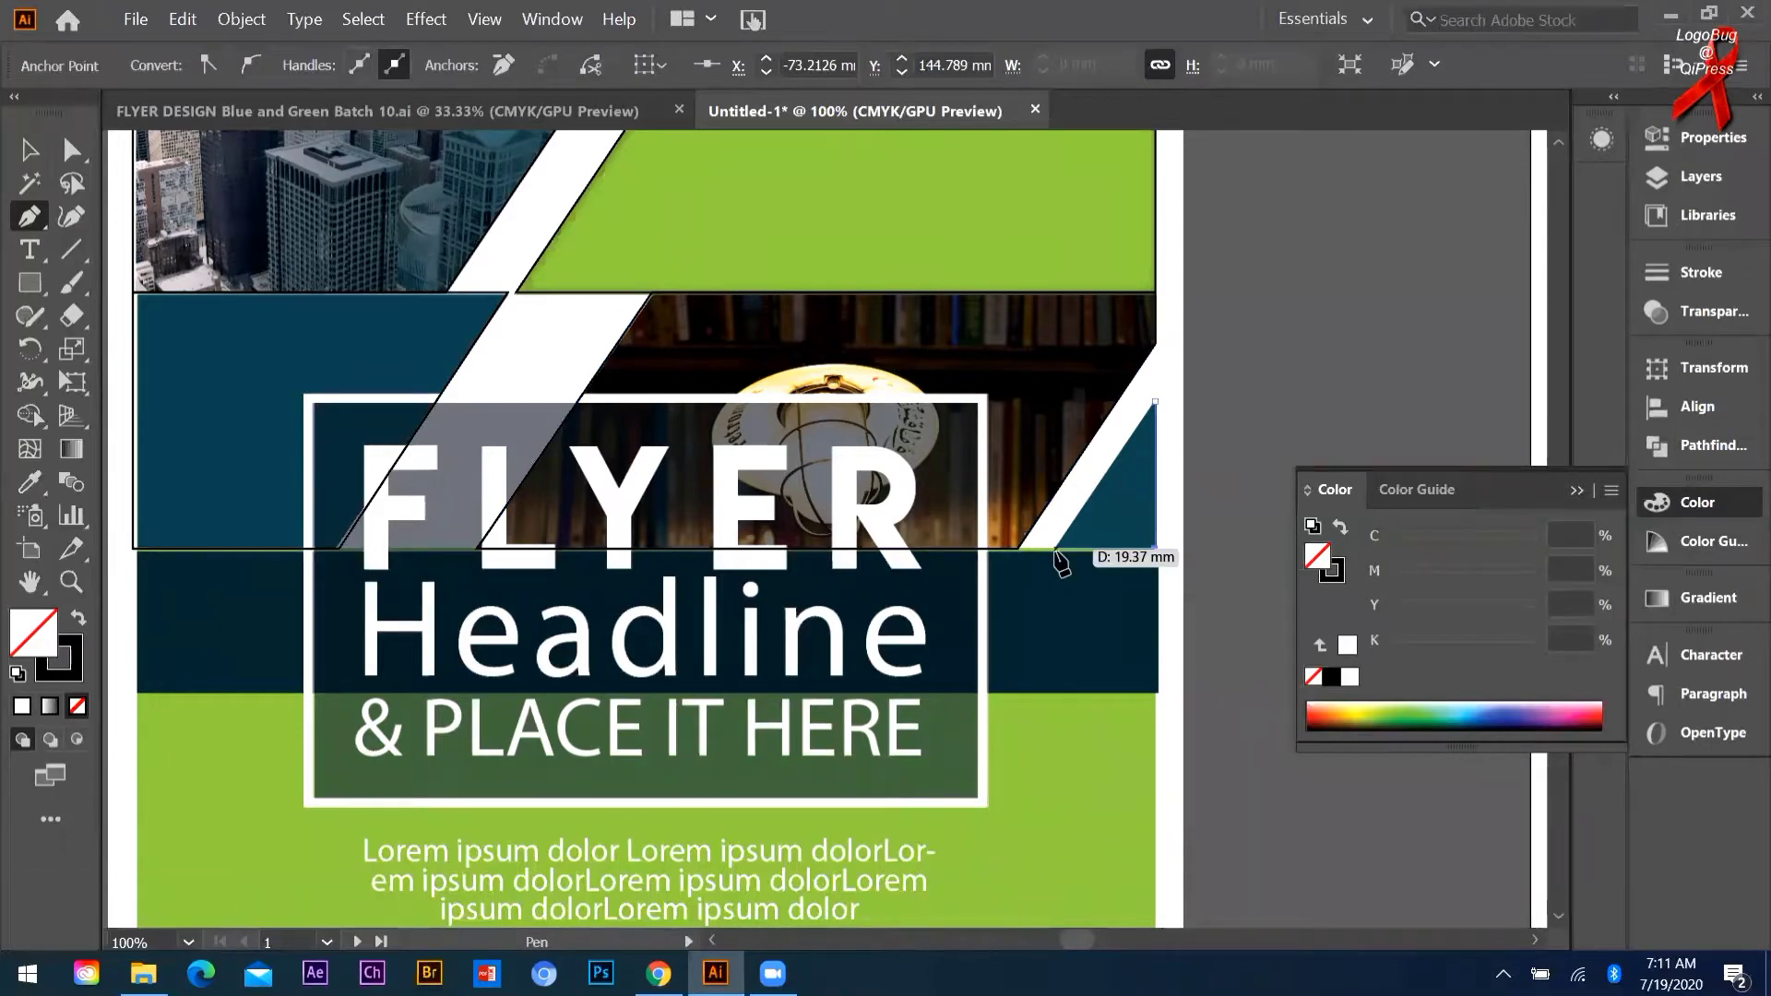
pyautogui.click(1056, 549)
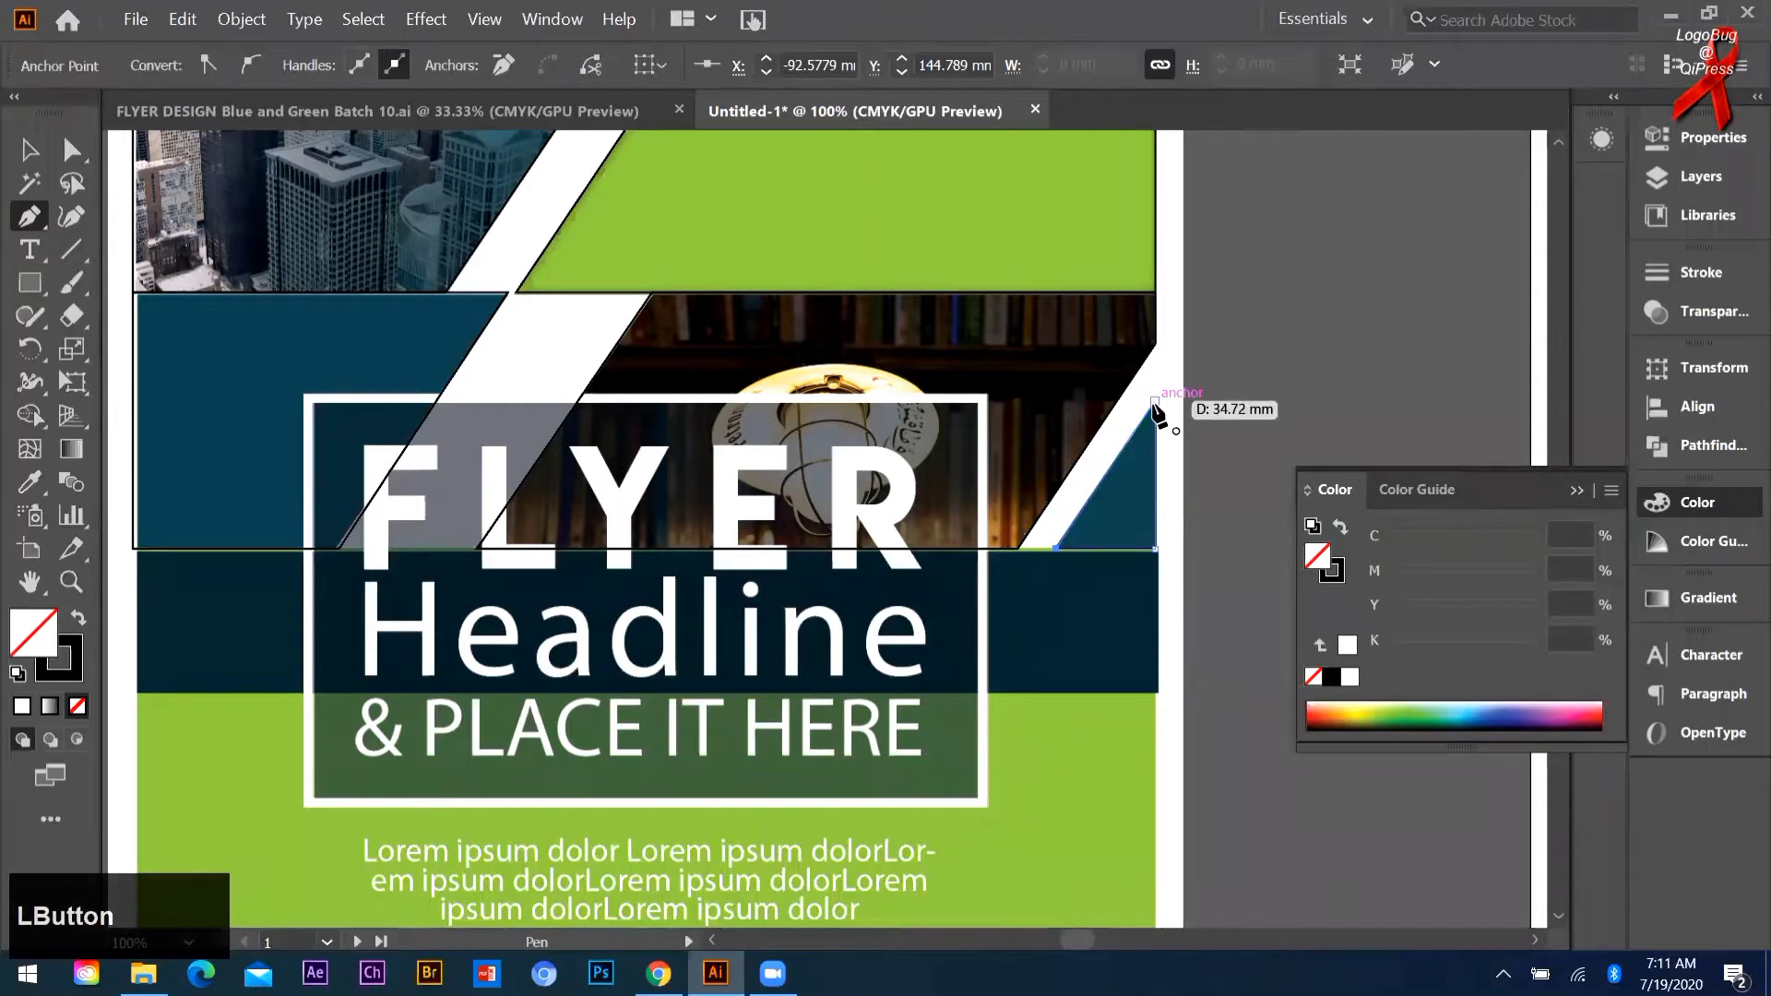
pyautogui.click(1155, 403)
# Step: Draw a full-width, unfilled rectangle over the dark navy band behind the headline
pyautogui.scroll(-1, 512, 581)
pyautogui.scroll(1, 300, 498)
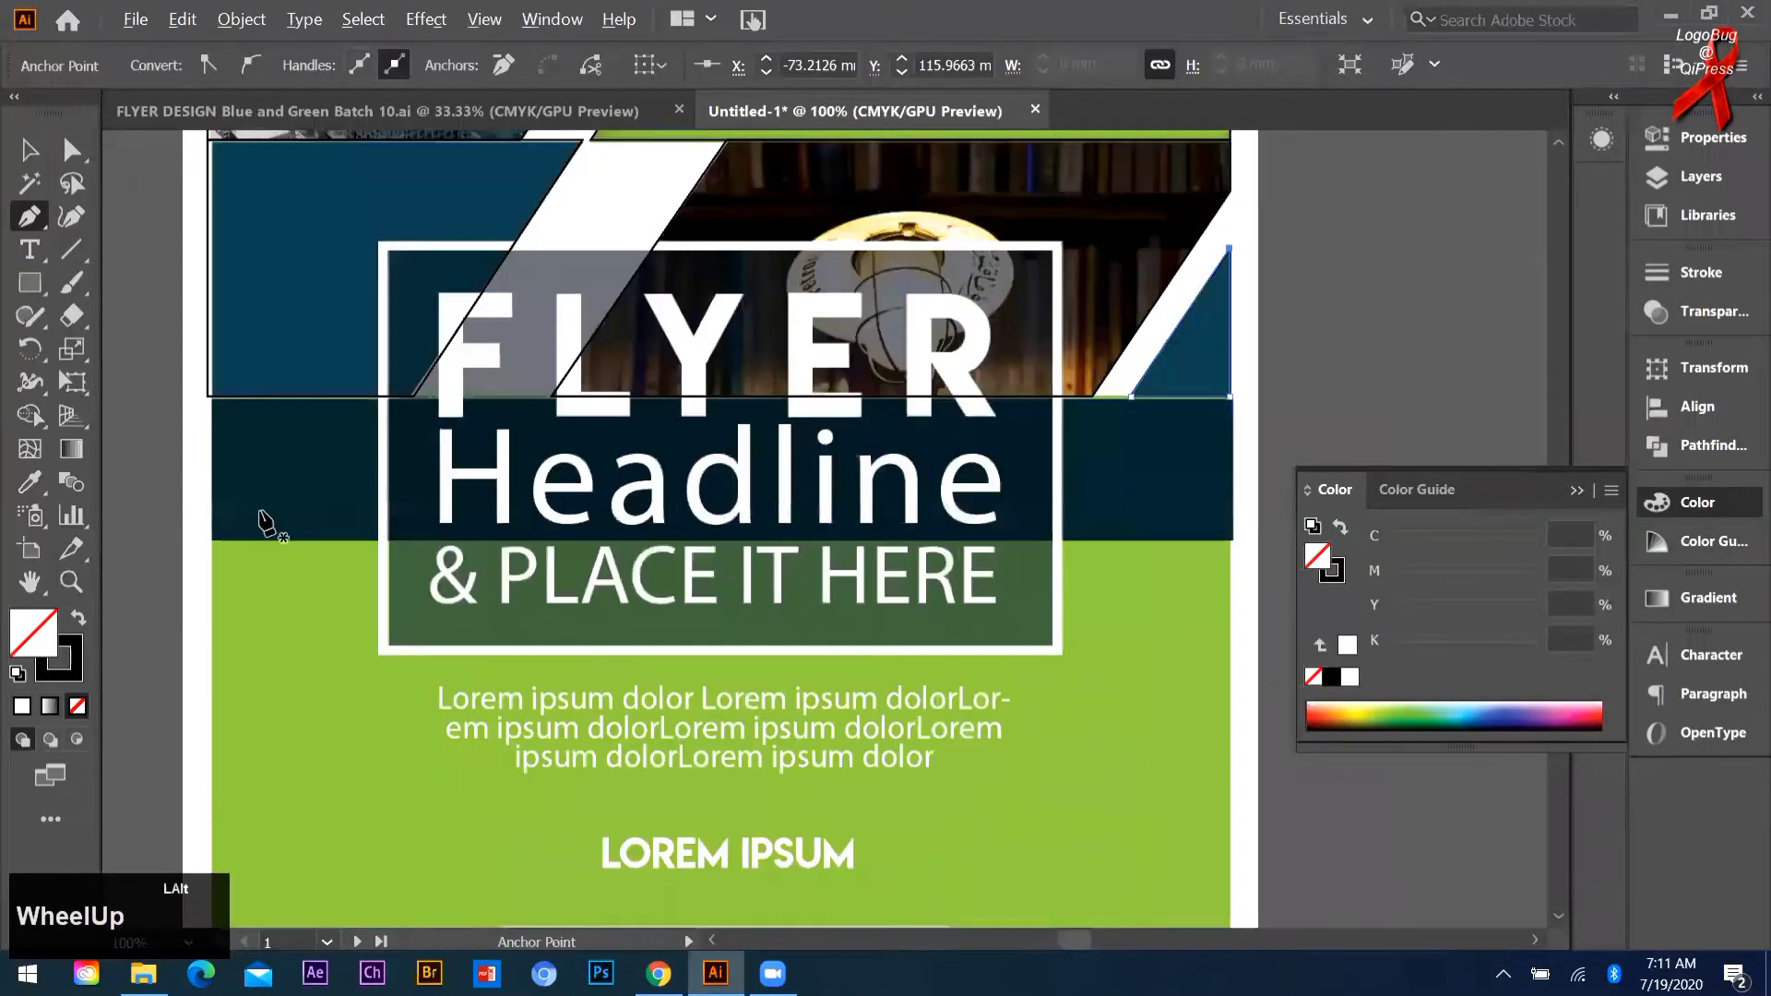
pyautogui.press('m')
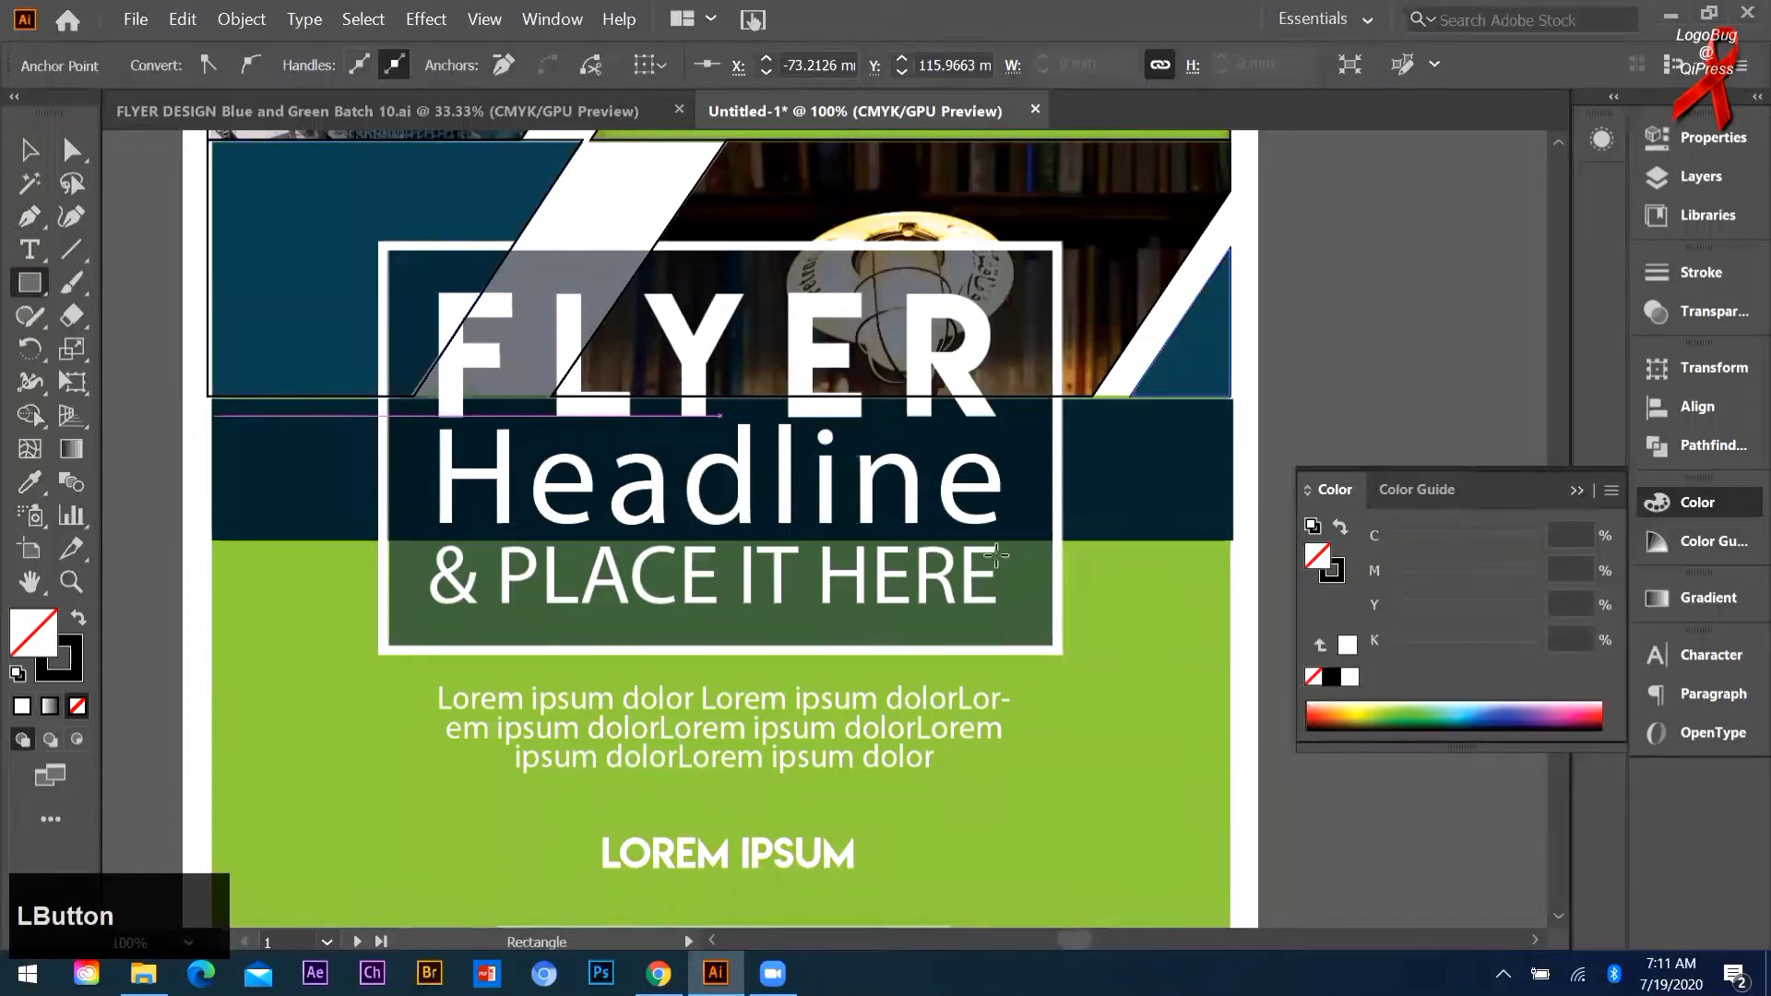
pyautogui.moveTo(1199, 540); pyautogui.dragTo(1230, 538)
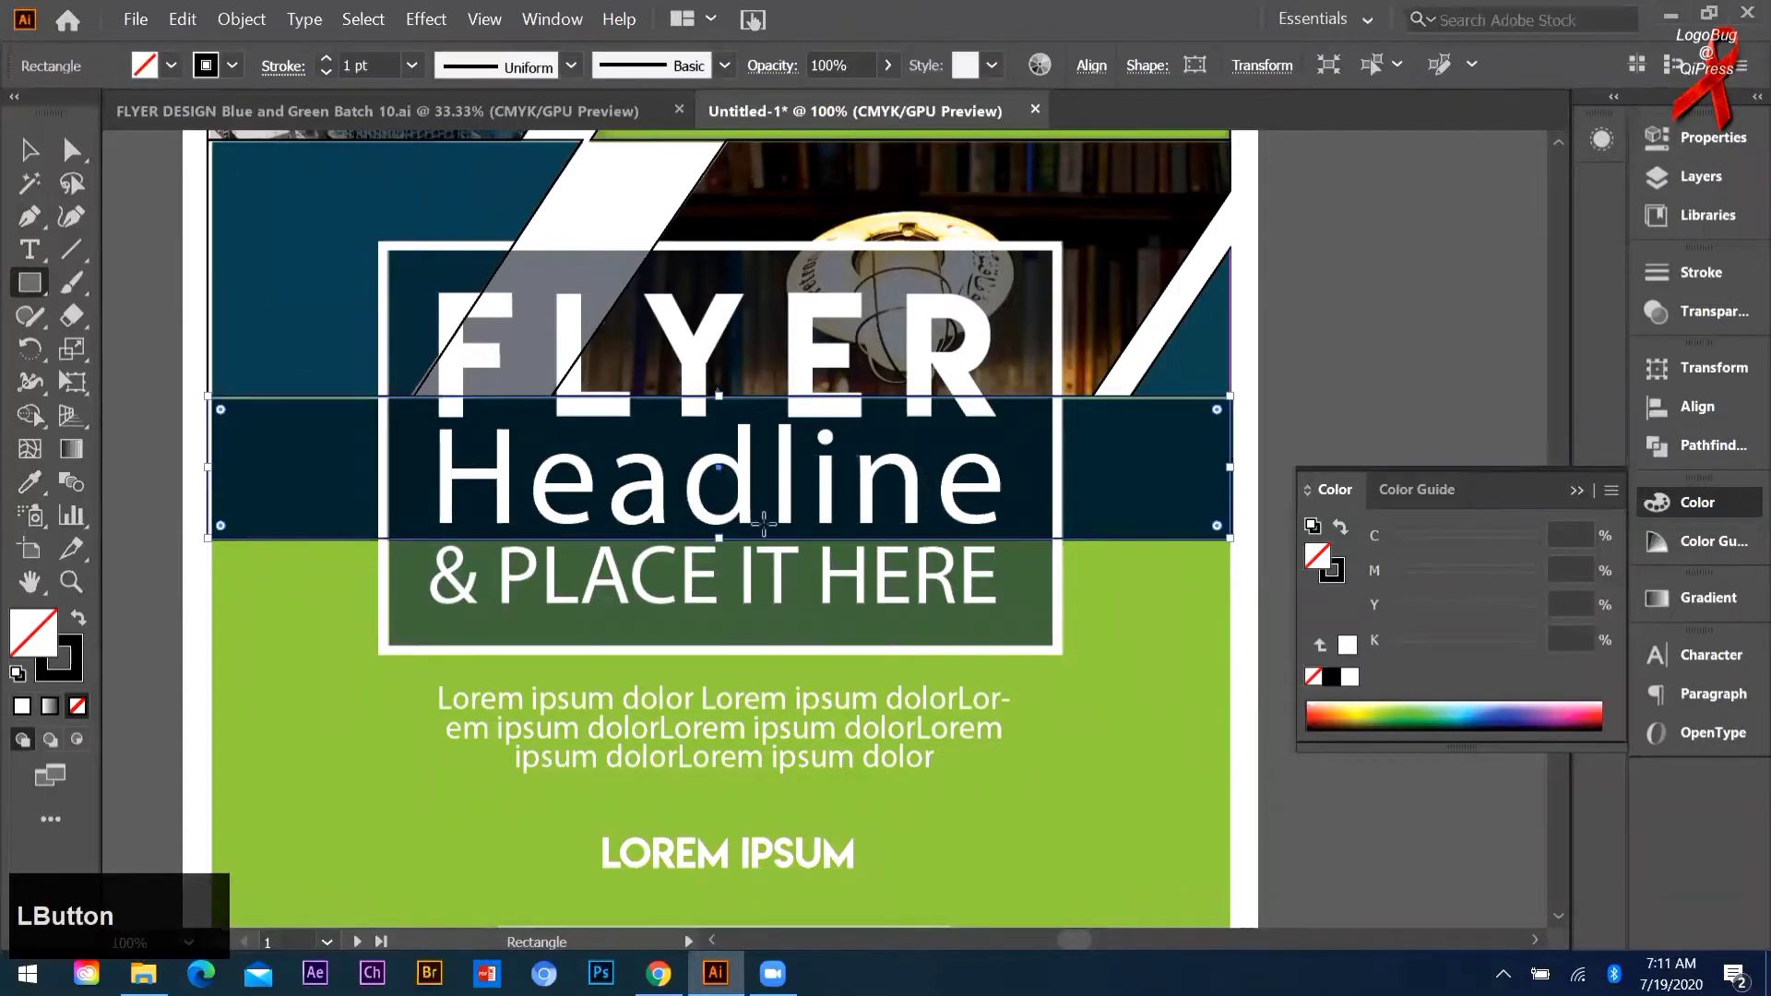
# Step: Draw an unfilled rectangle about 200 mm wide over the green block below the navy band and deselect it
pyautogui.scroll(-1, 769, 416)
pyautogui.scroll(-1, 439, 403)
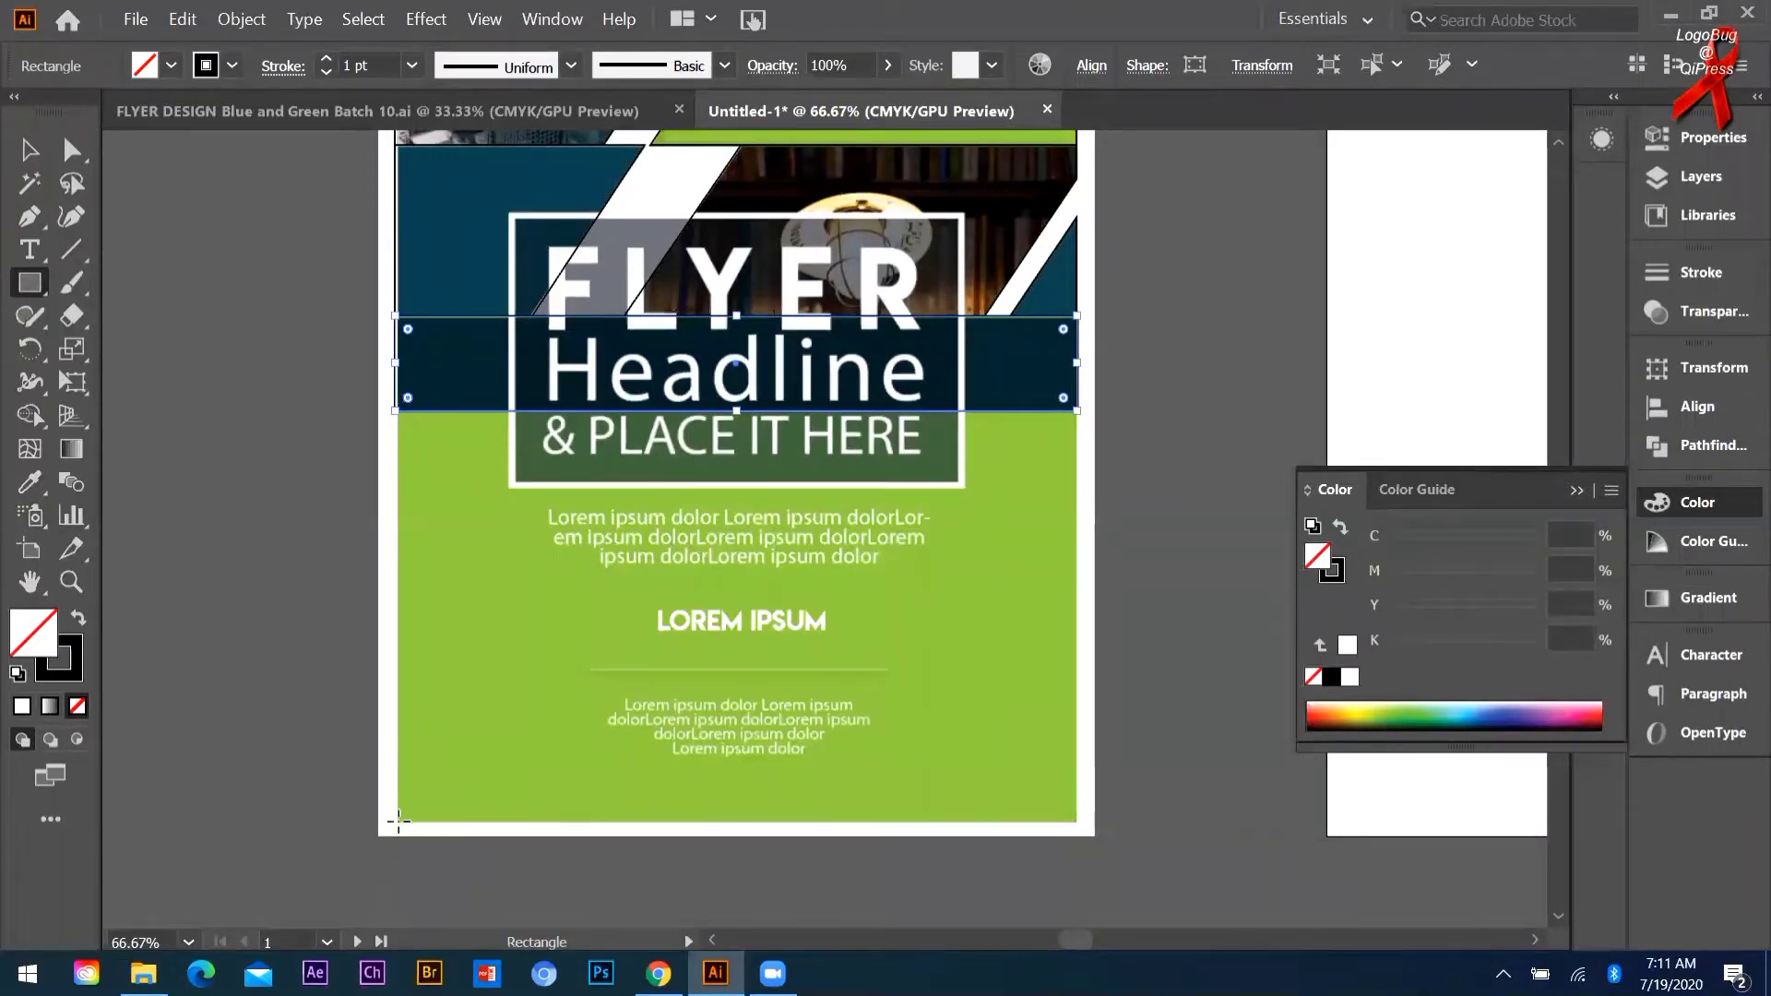
pyautogui.moveTo(395, 819); pyautogui.dragTo(1076, 412)
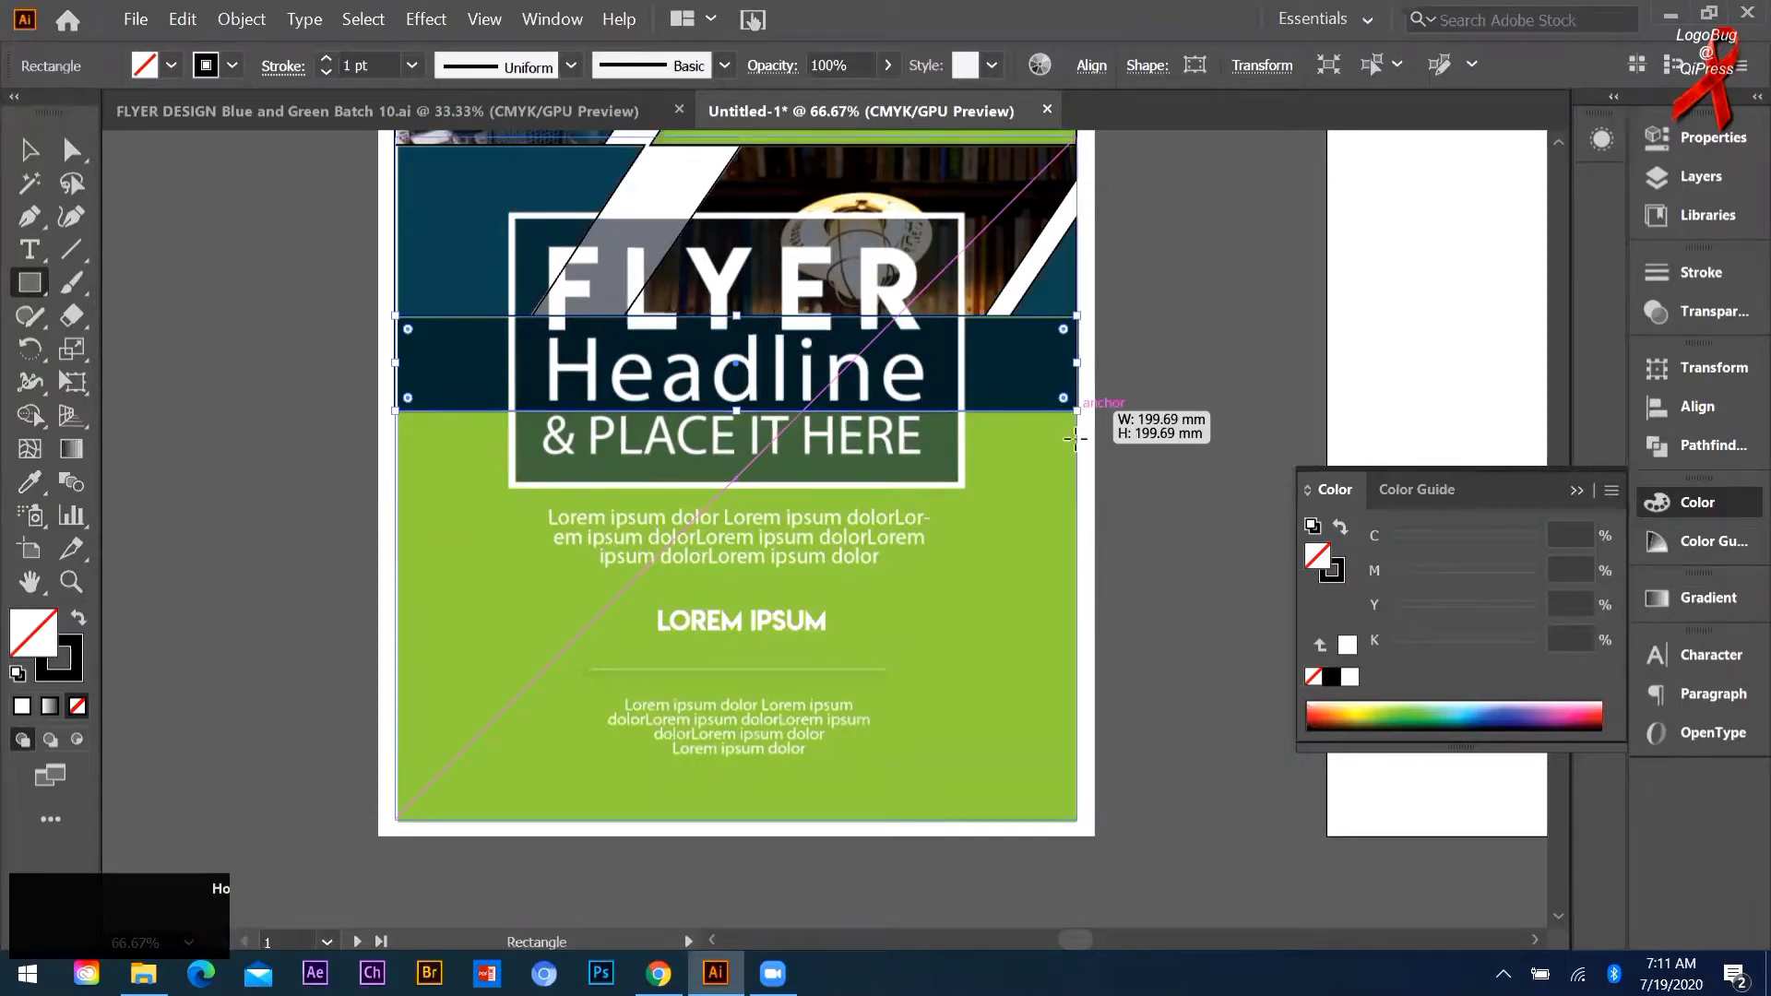
pyautogui.moveTo(1076, 439); pyautogui.dragTo(1075, 412)
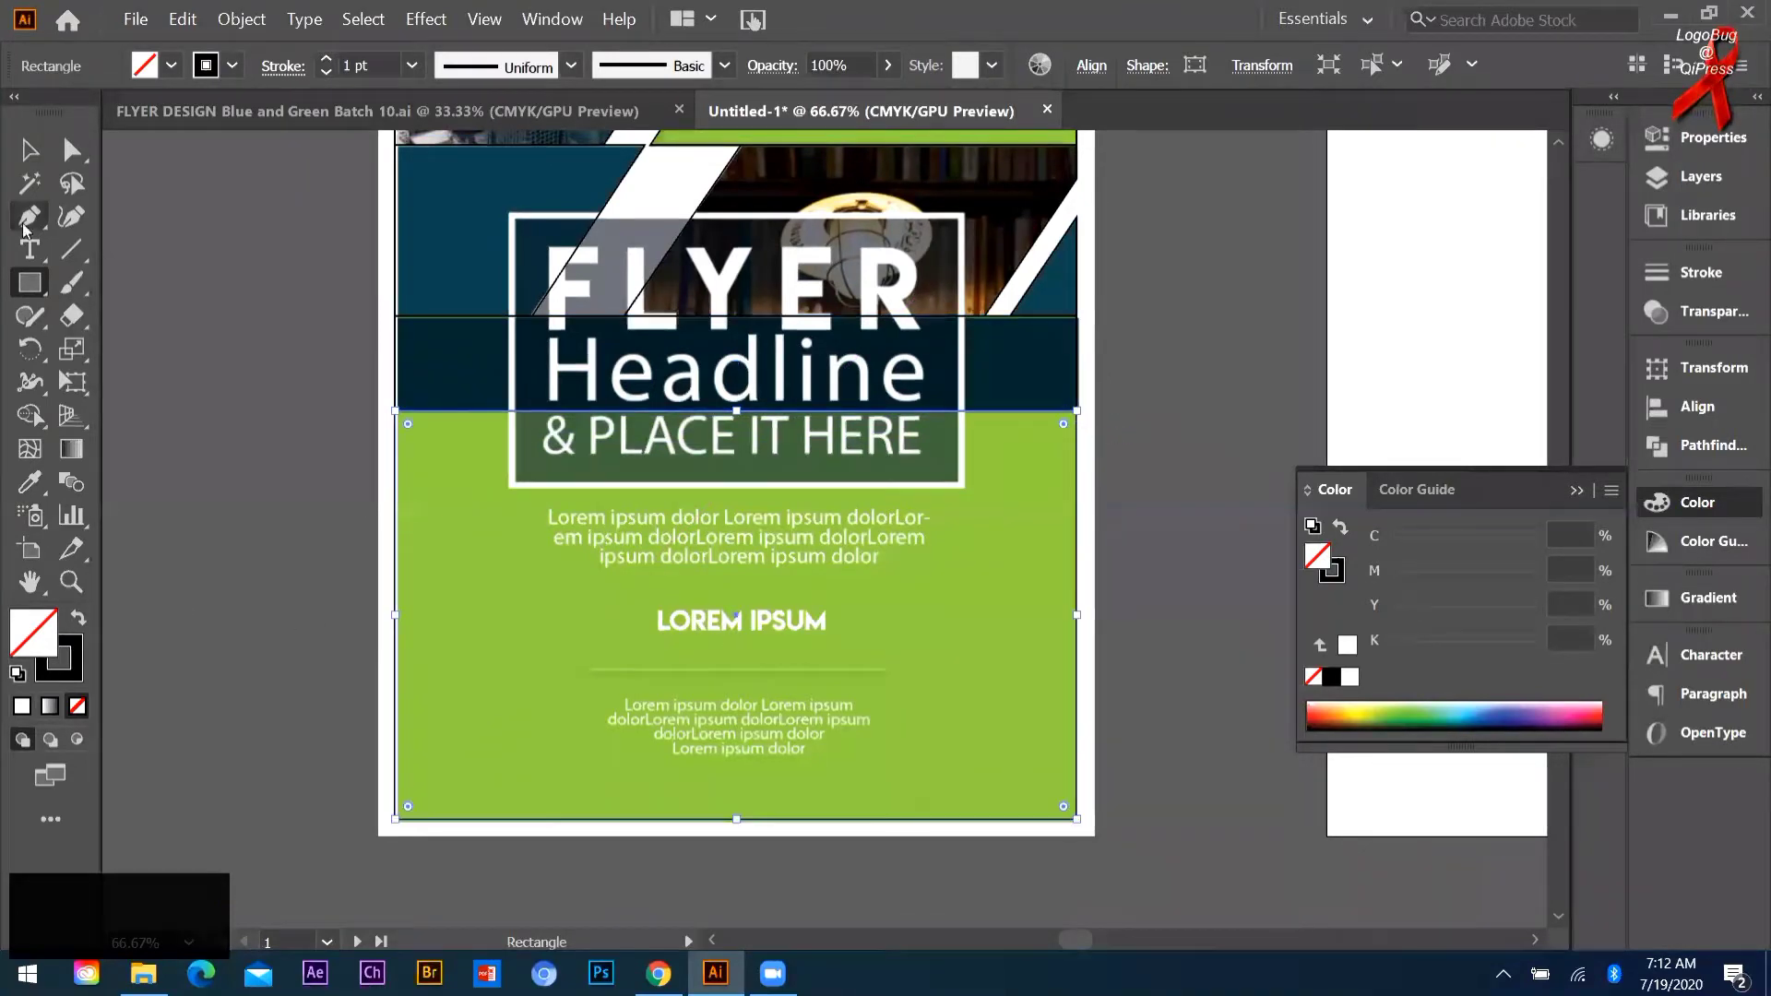
pyautogui.click(31, 154)
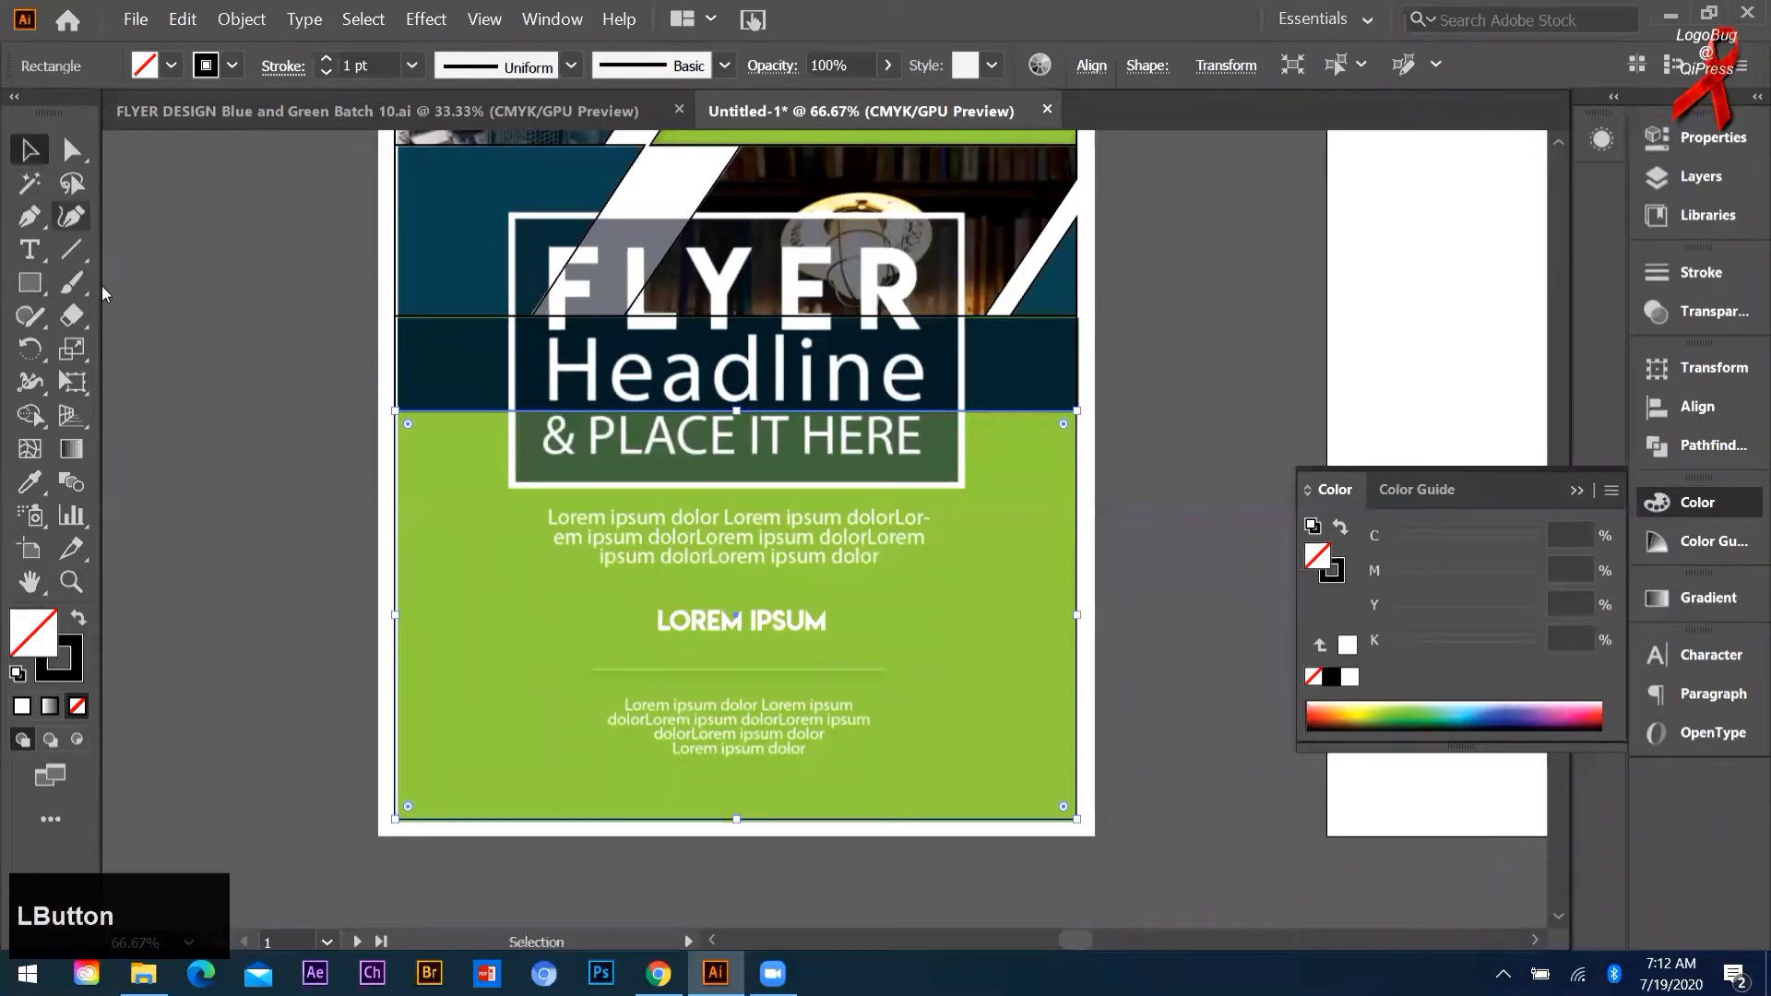
pyautogui.click(71, 249)
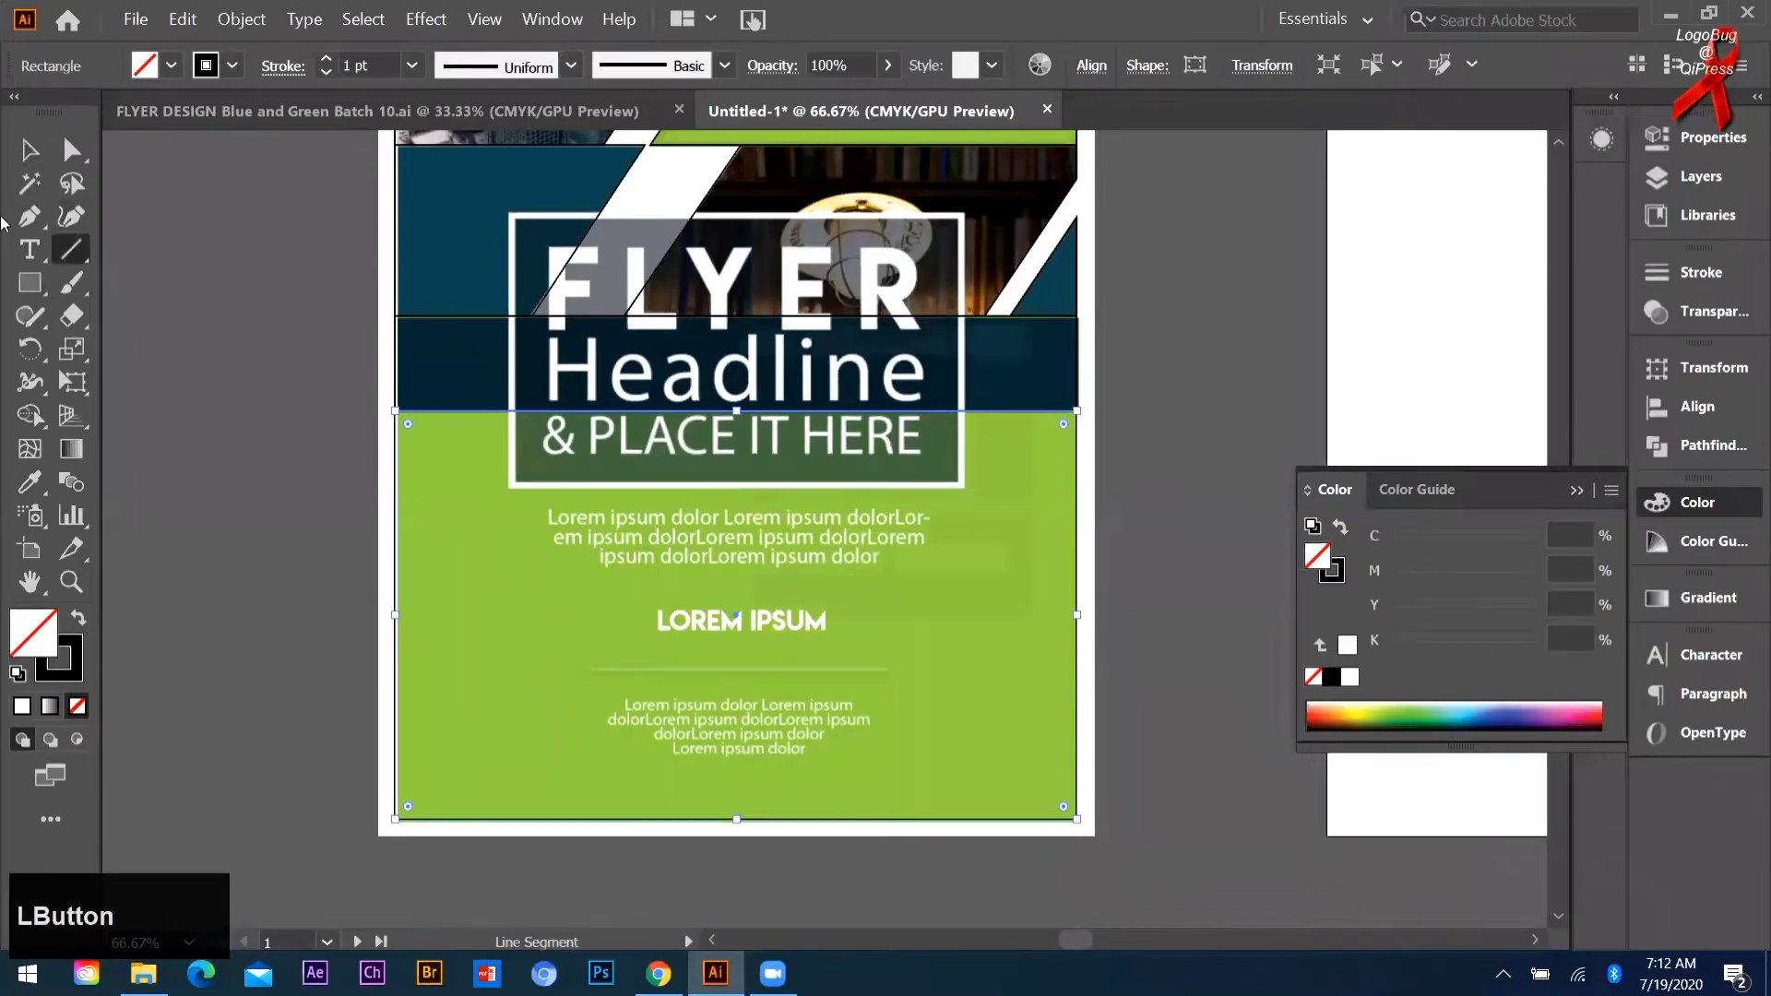
pyautogui.click(277, 455)
# Step: Examine closely how the traced outlines line up with the edges of the navy band and the neighbouring panels
pyautogui.scroll(-1, 201, 572)
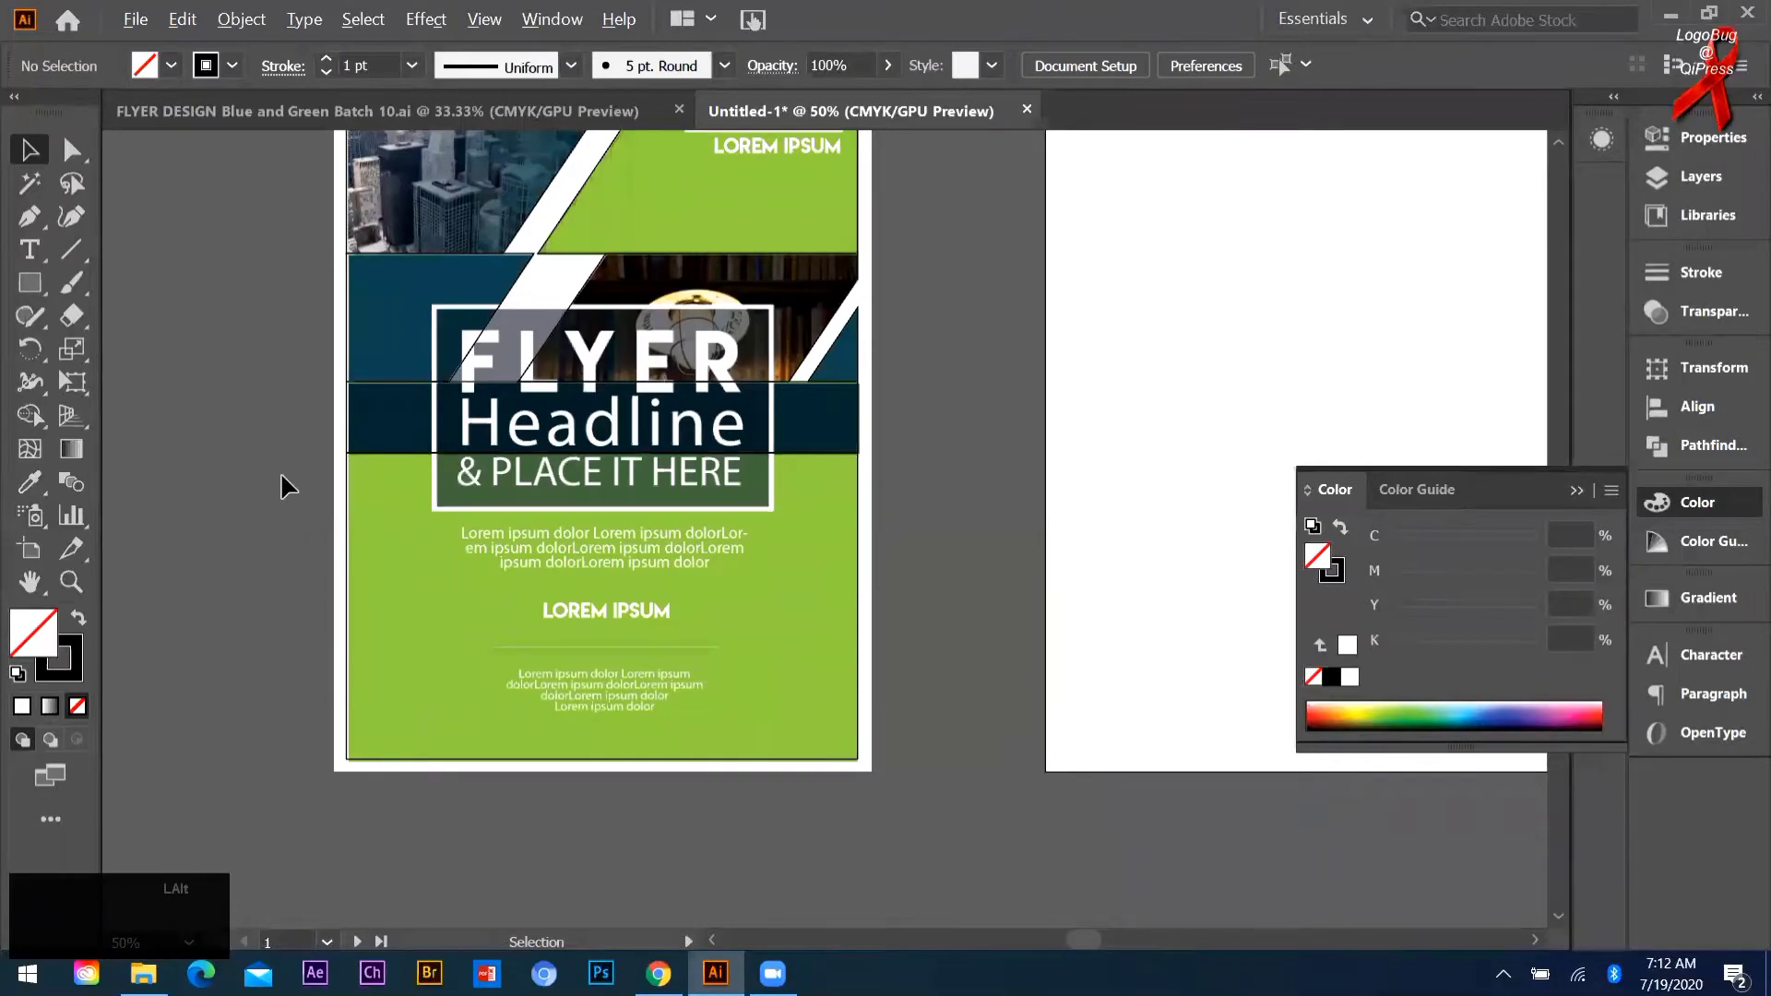
pyautogui.scroll(2, 281, 474)
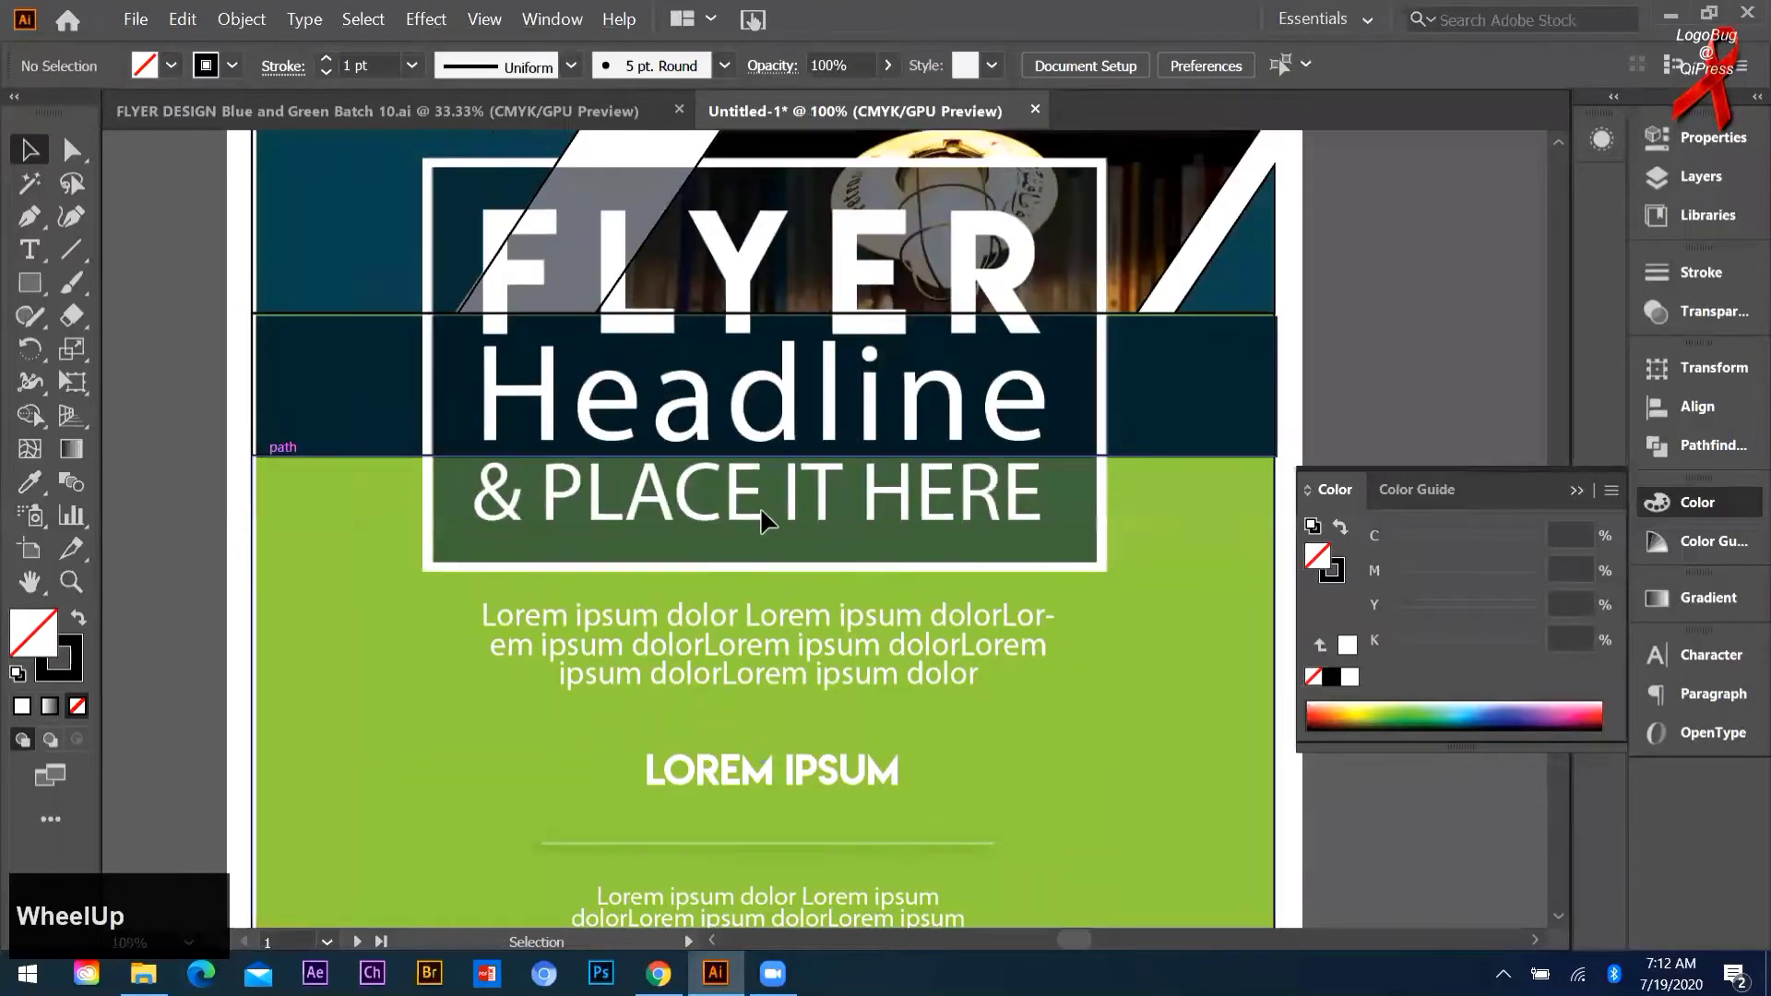
pyautogui.scroll(3, 806, 446)
pyautogui.scroll(-4, 806, 446)
pyautogui.scroll(5, 784, 297)
pyautogui.click(784, 295)
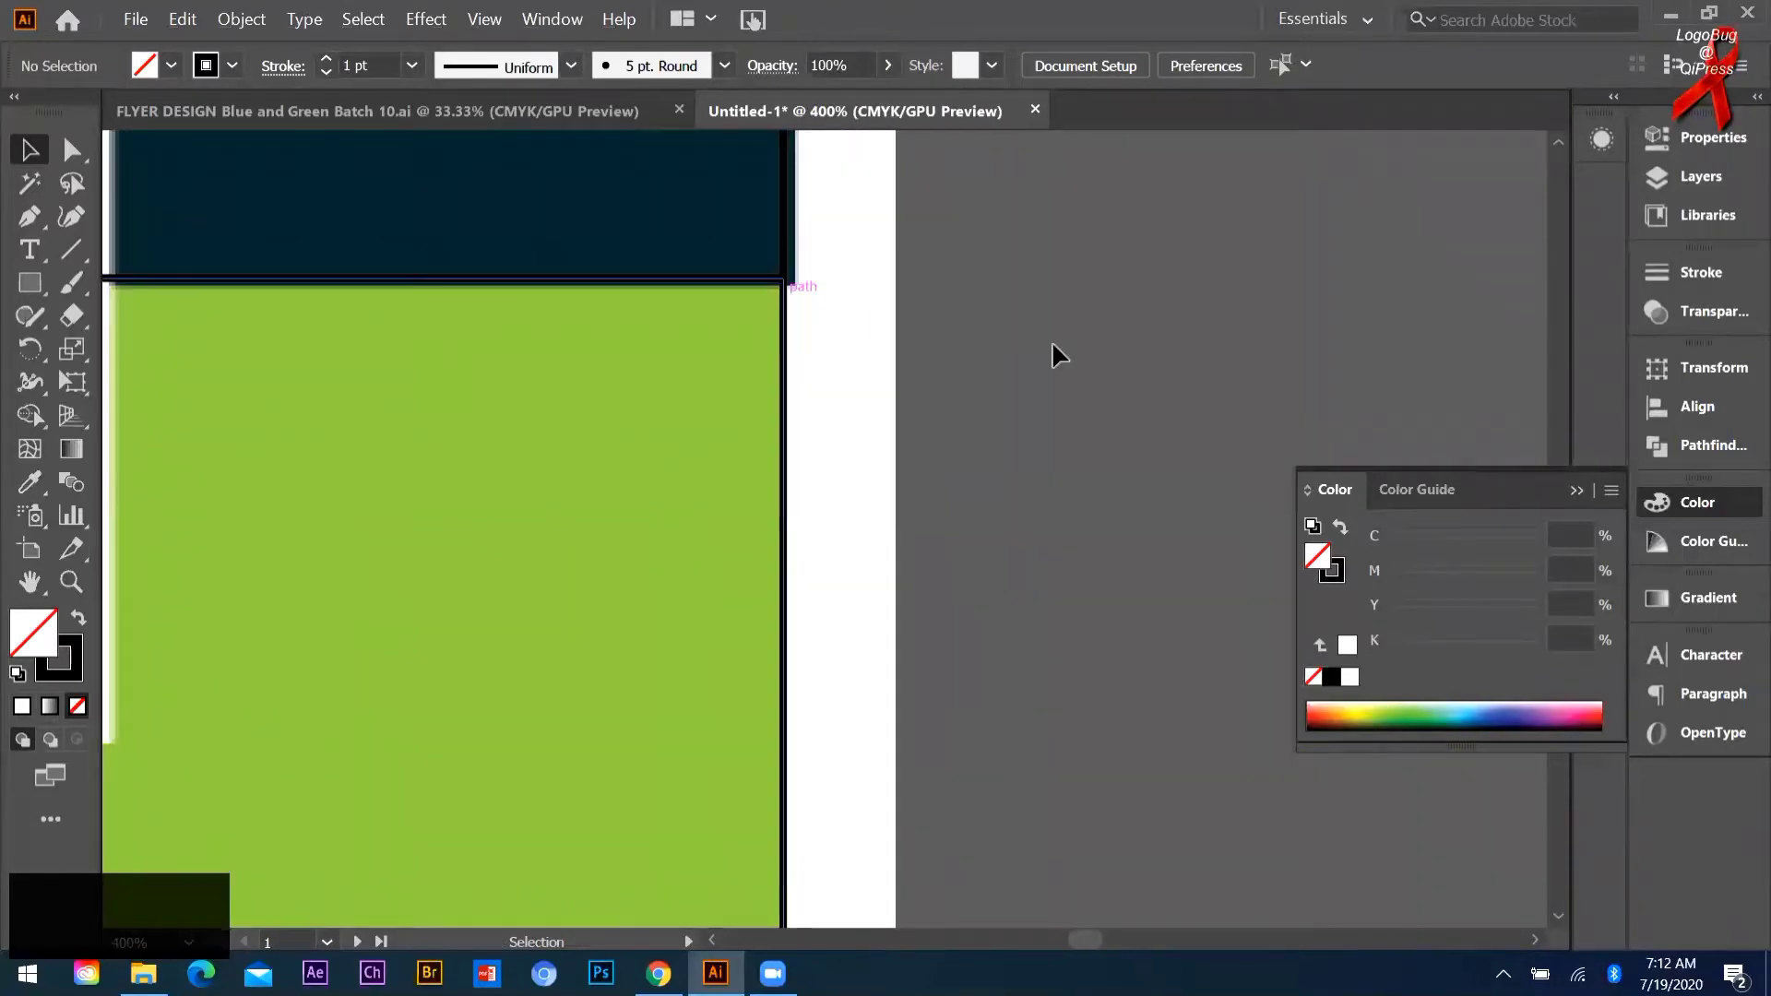
pyautogui.click(1020, 297)
pyautogui.scroll(-5, 1021, 297)
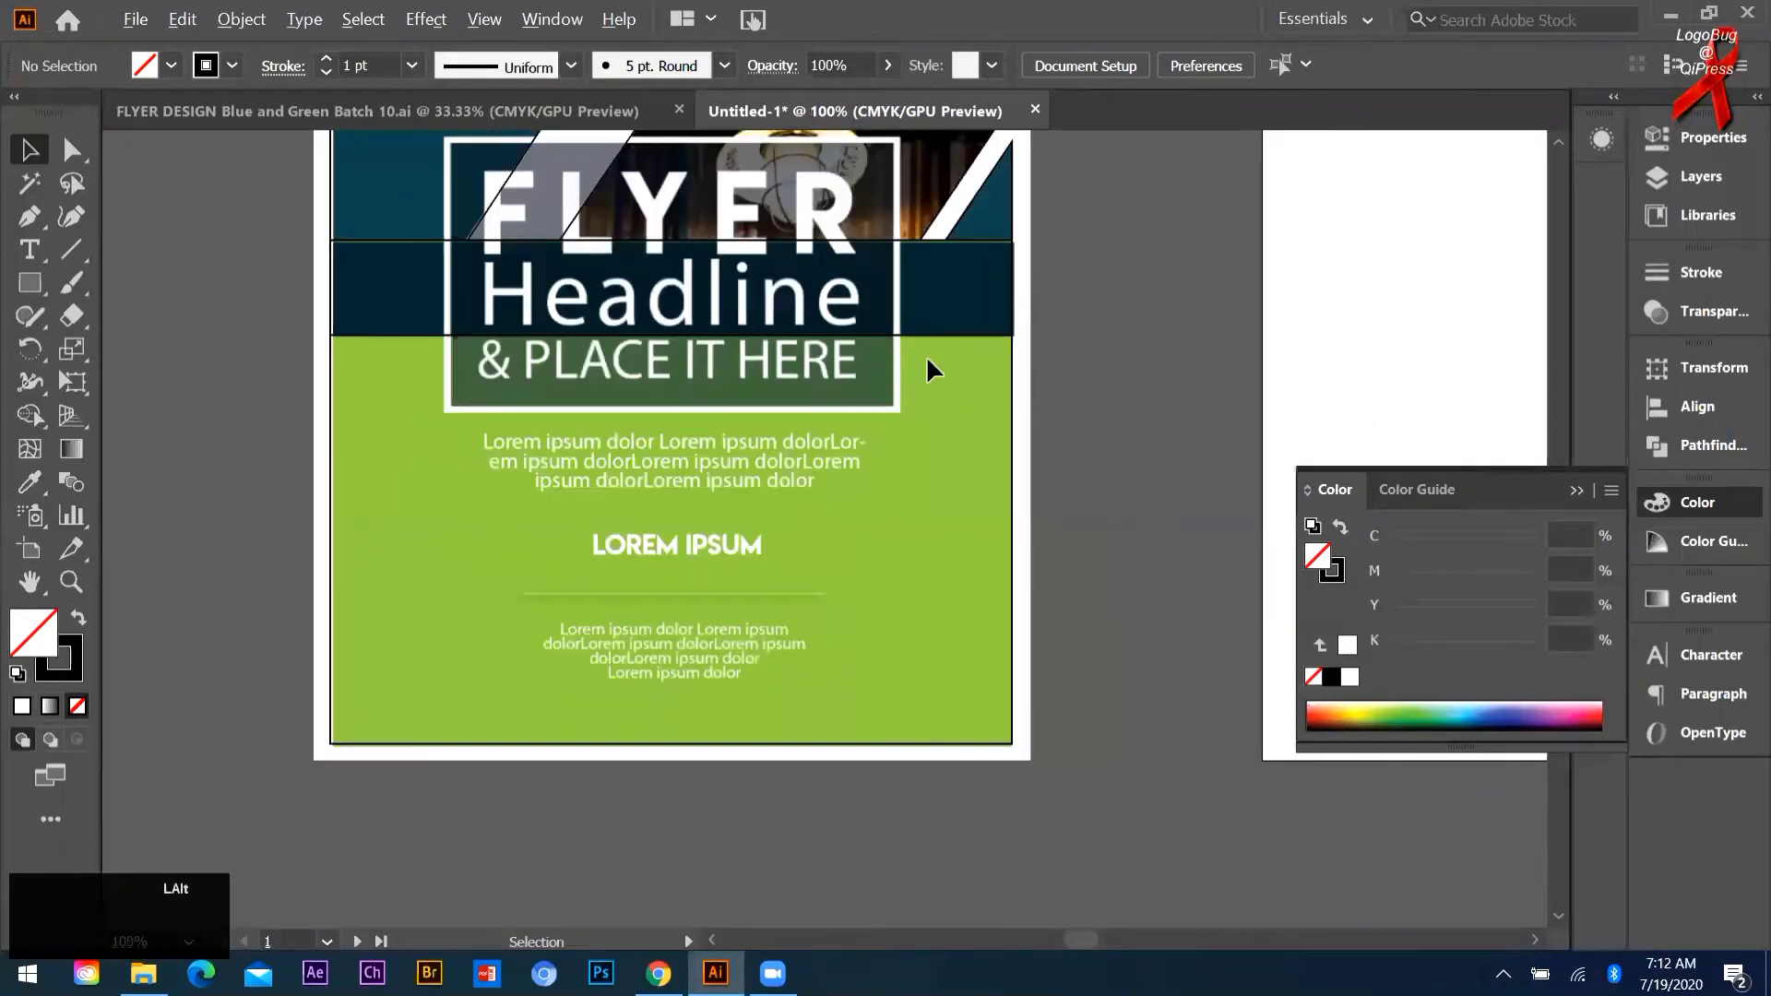
pyautogui.scroll(6, 946, 347)
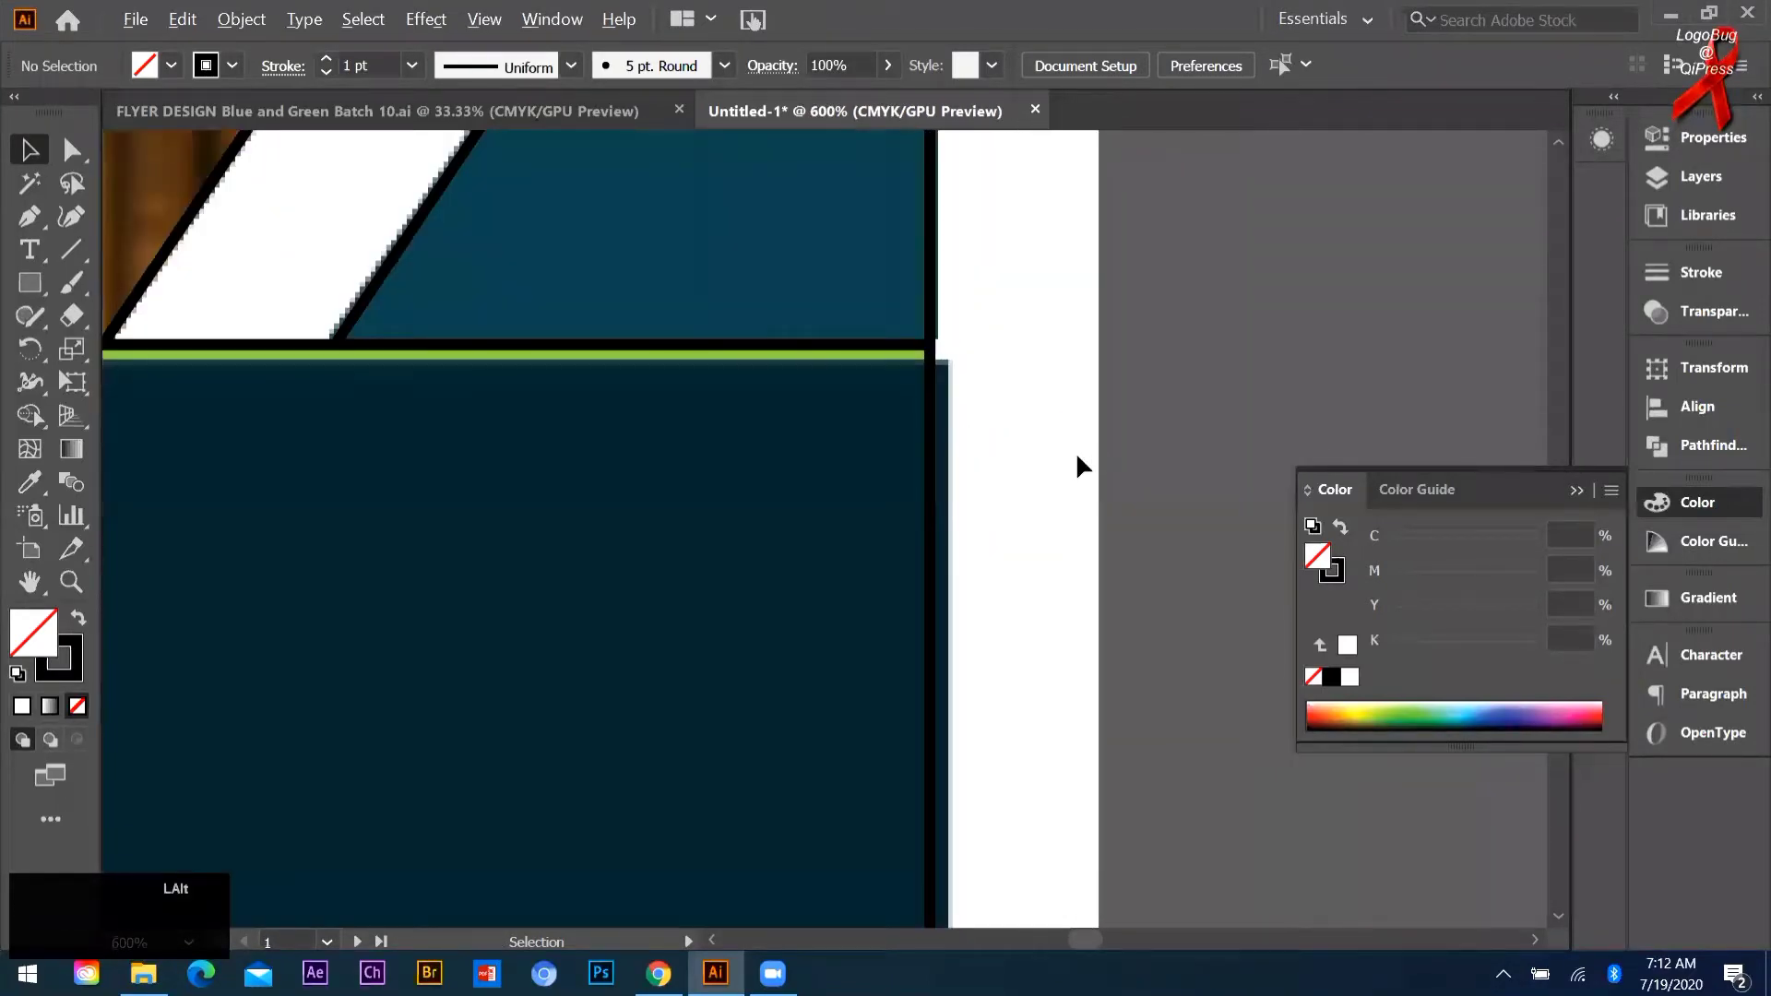
pyautogui.scroll(-6, 1029, 383)
pyautogui.scroll(2, 1075, 476)
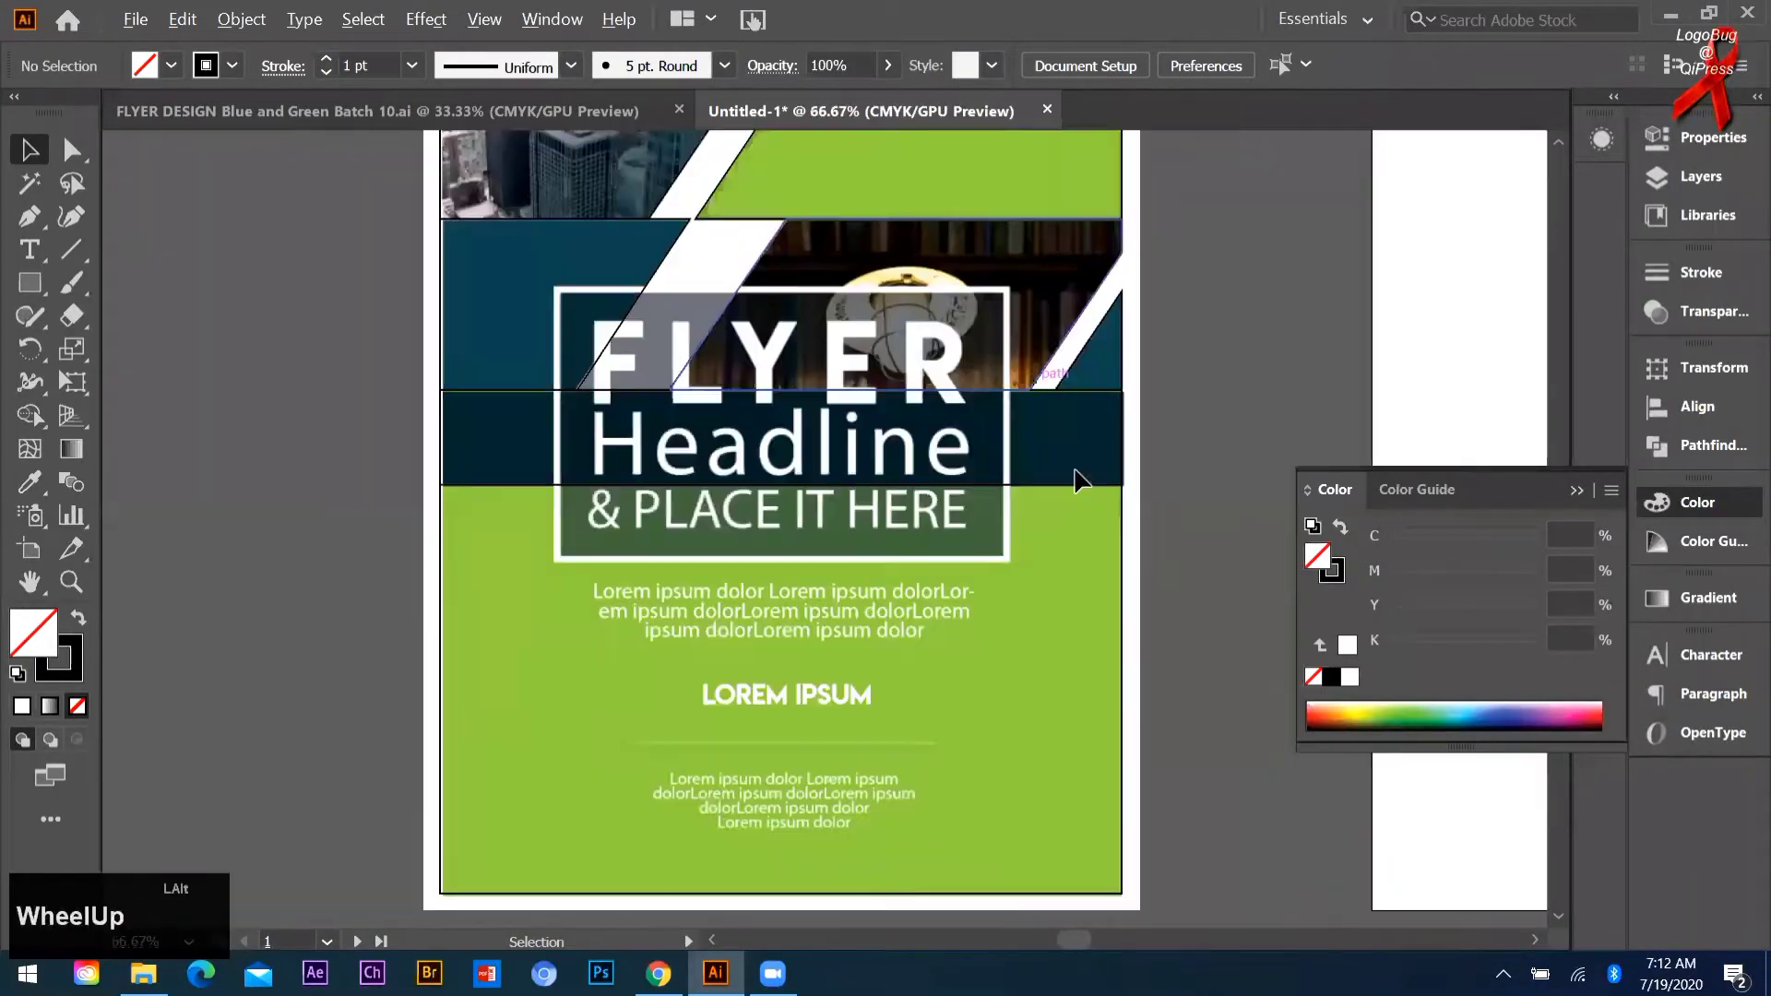
# Step: Draw a rectangle around the white headline frame and align its upper edge with the frame's outer edge
pyautogui.scroll(1, 1075, 476)
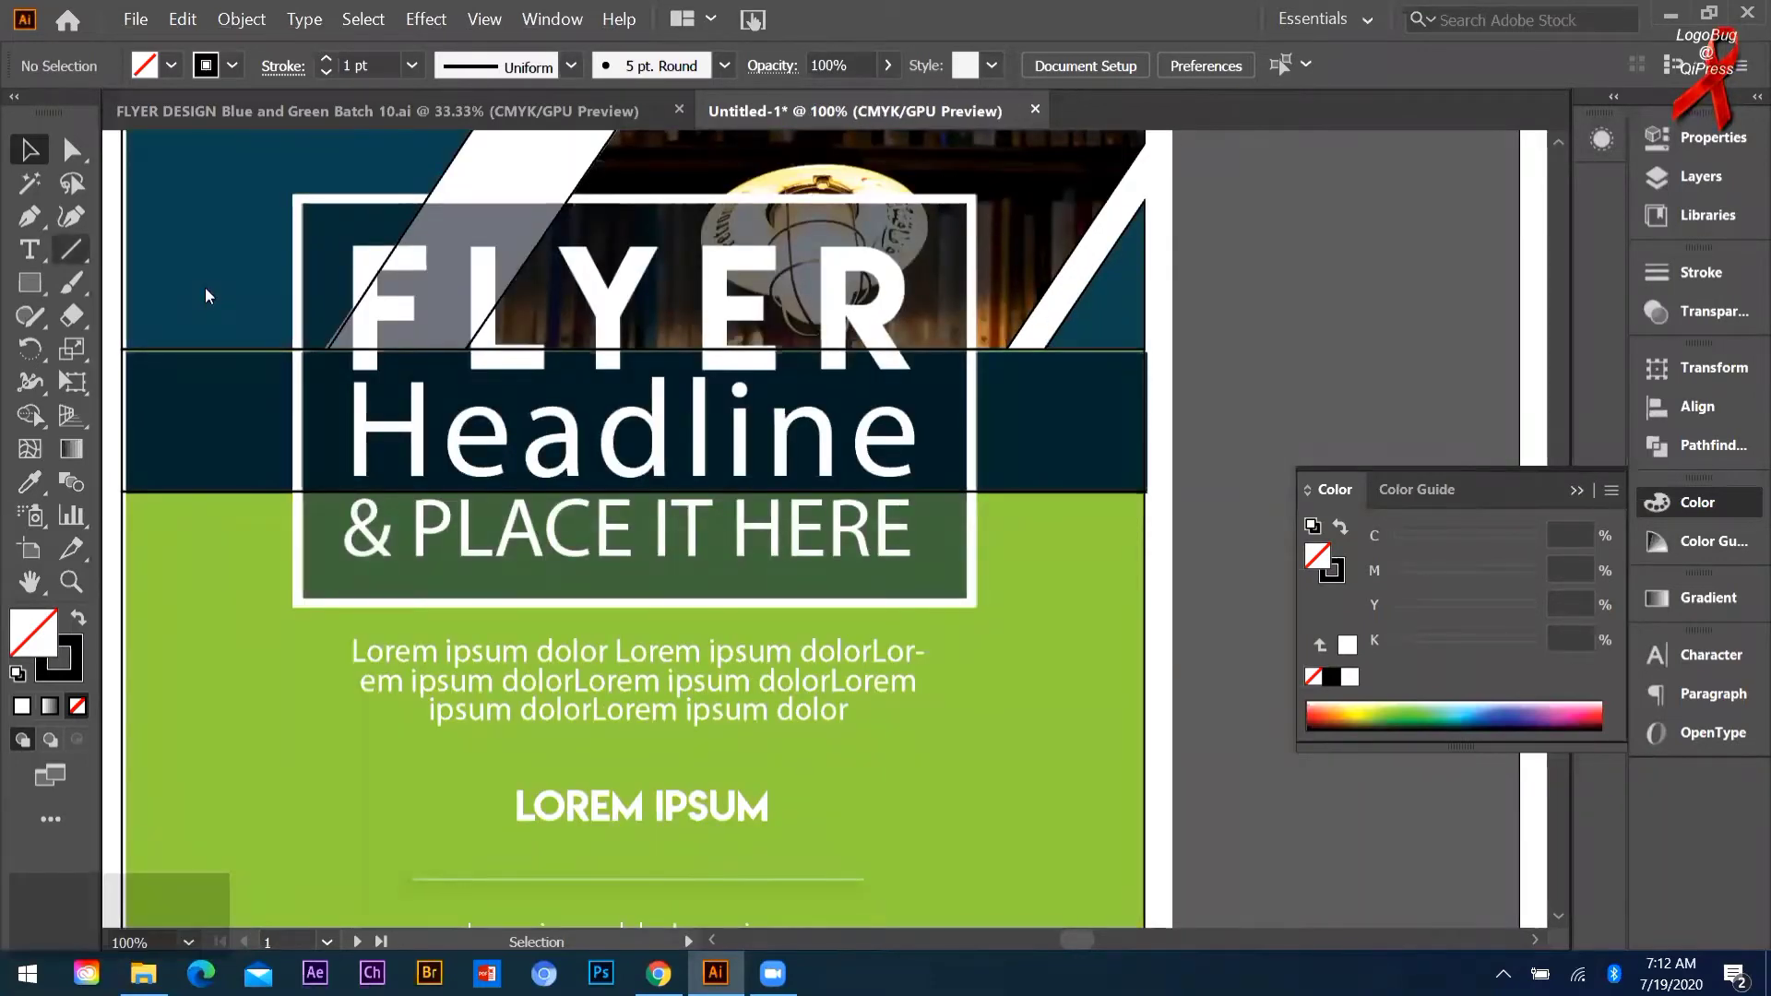
pyautogui.click(30, 282)
pyautogui.moveTo(292, 193); pyautogui.dragTo(975, 609)
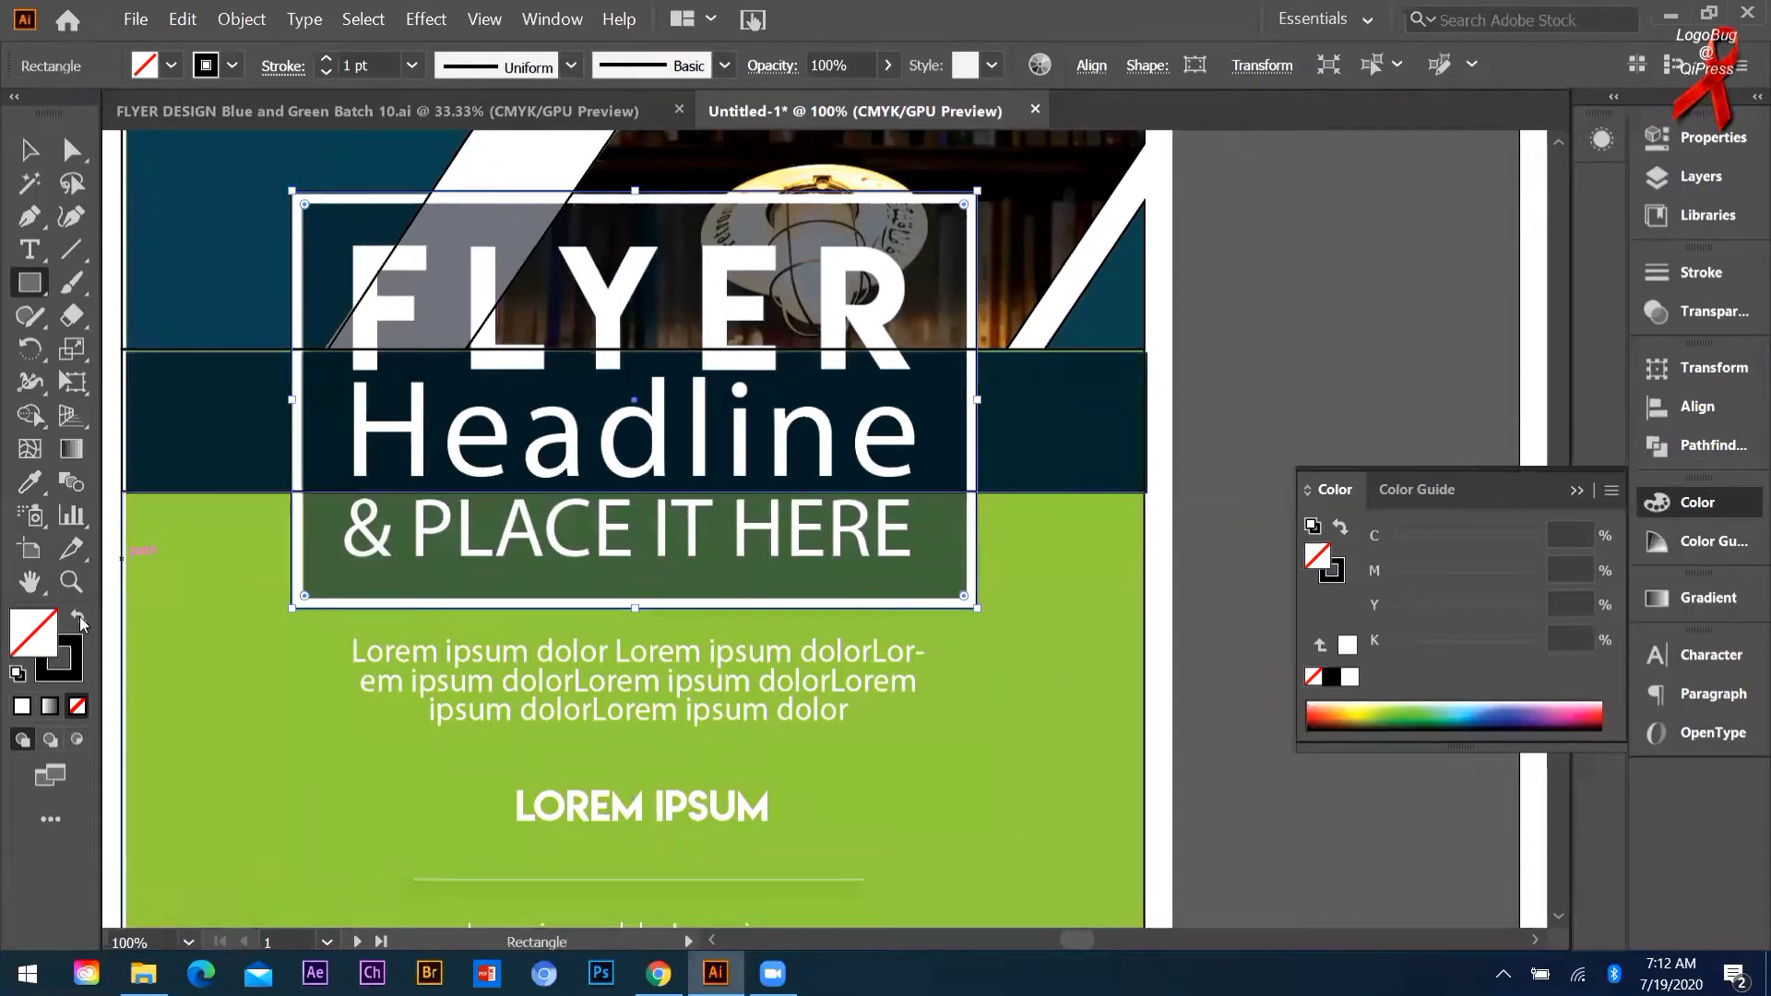
pyautogui.scroll(3, 604, 201)
pyautogui.moveTo(701, 170); pyautogui.dragTo(703, 208)
pyautogui.scroll(-3, 703, 208)
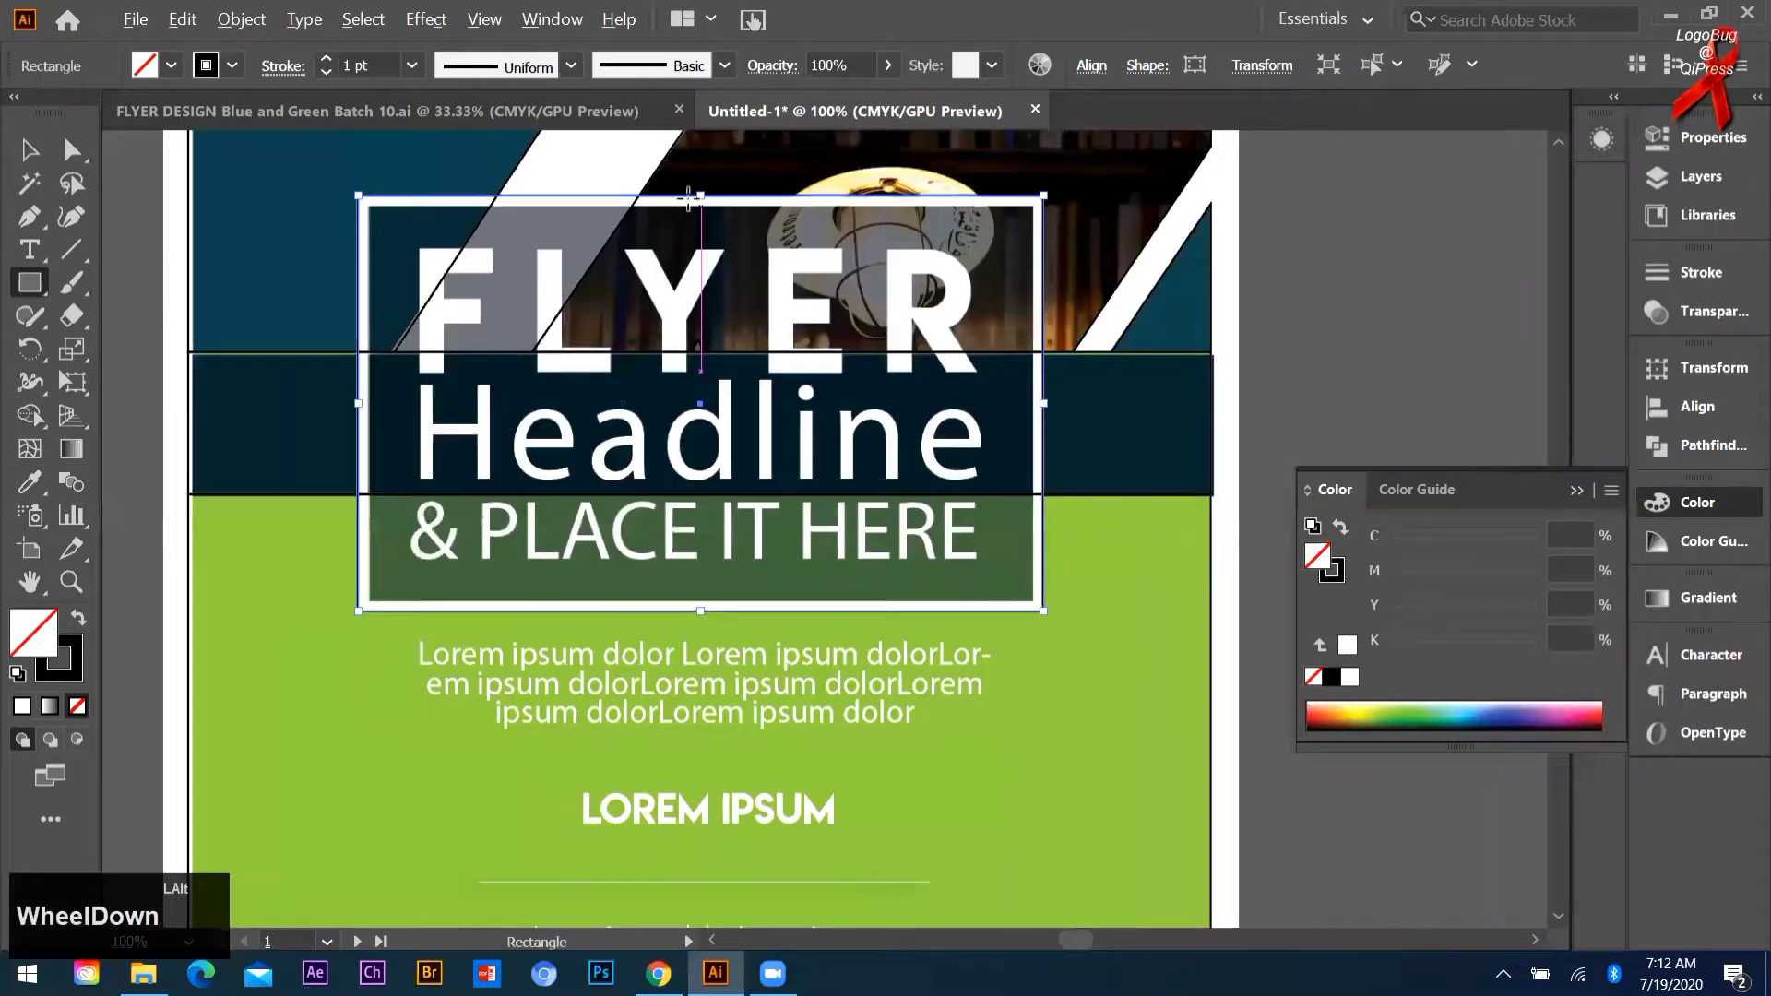
# Step: Try stroke weights of 18 pt, 12 pt and 10 pt on the headline frame rectangle
pyautogui.click(412, 65)
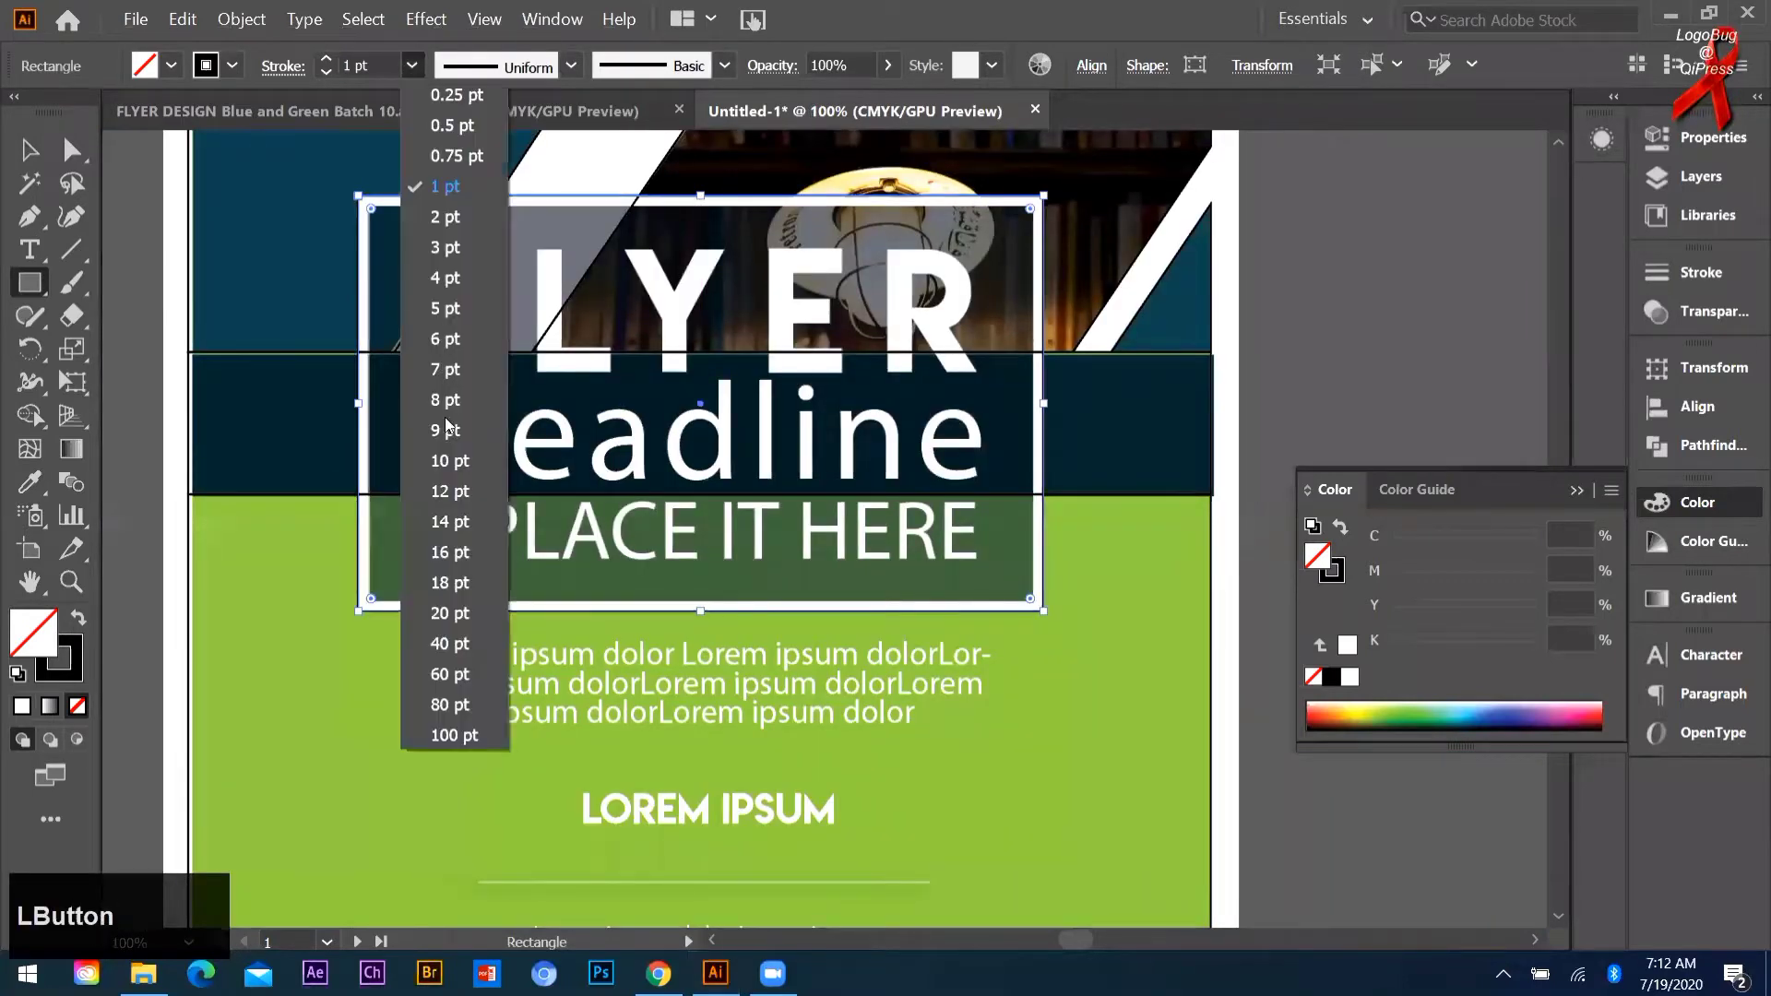
pyautogui.click(452, 583)
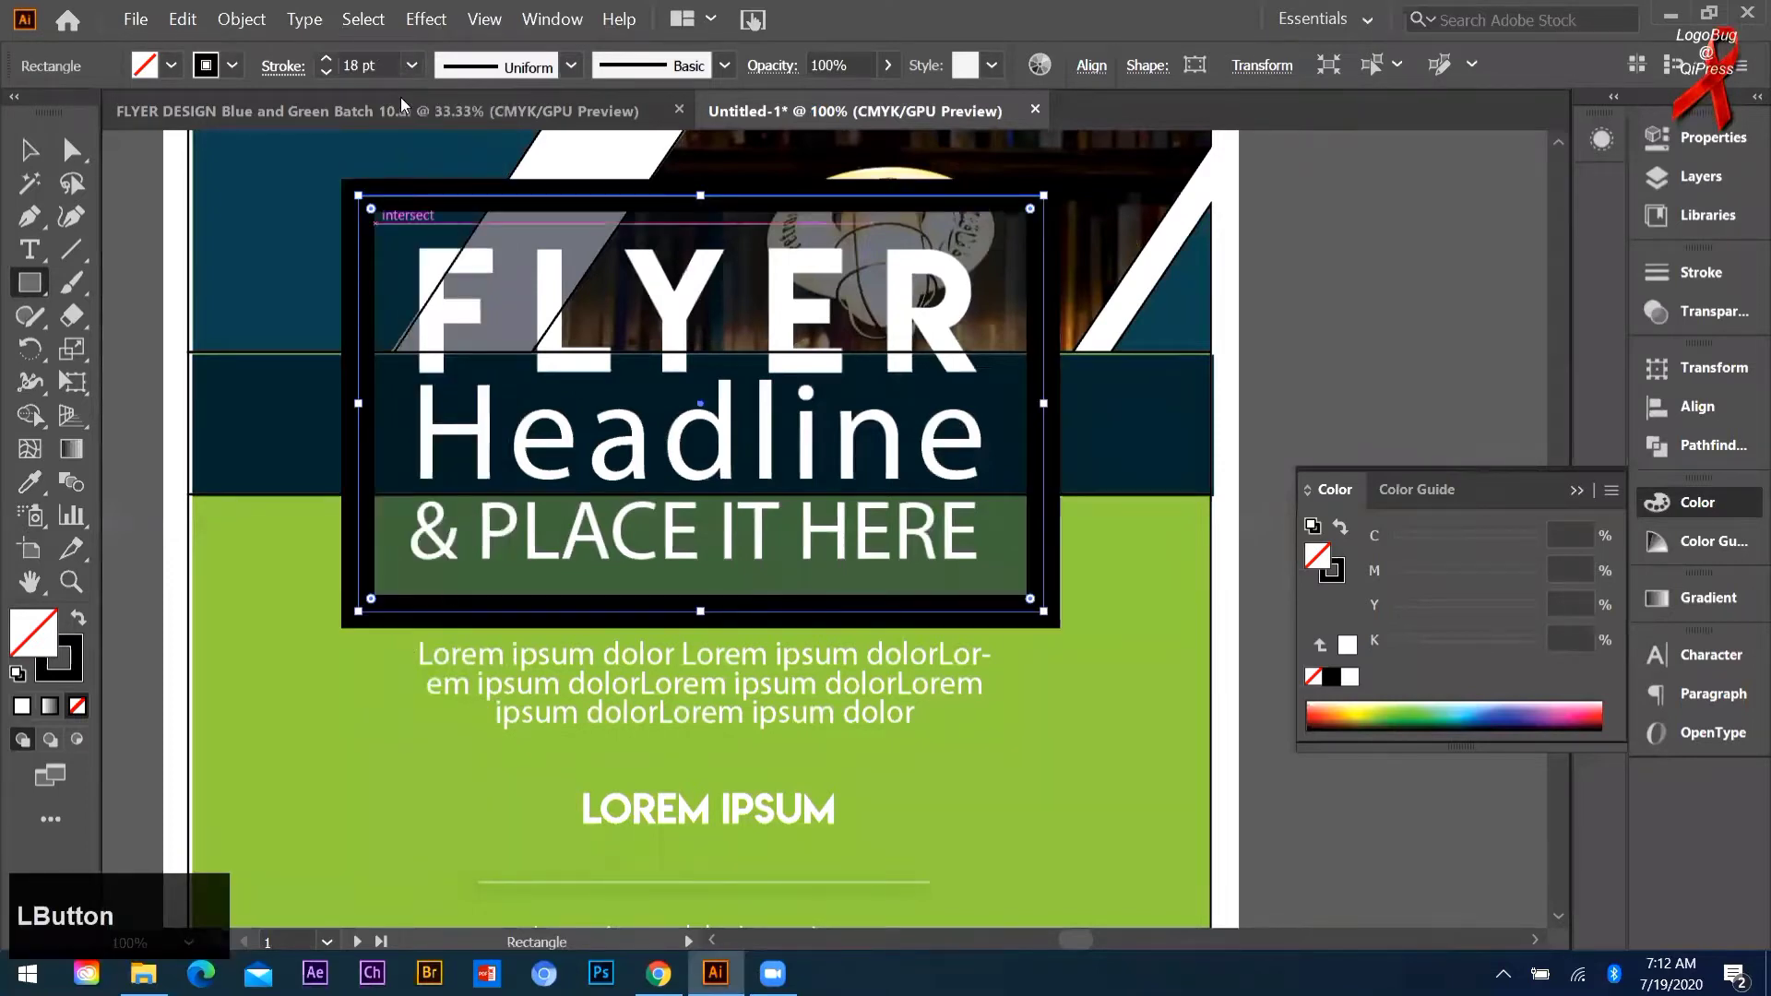
pyautogui.click(411, 65)
pyautogui.click(451, 491)
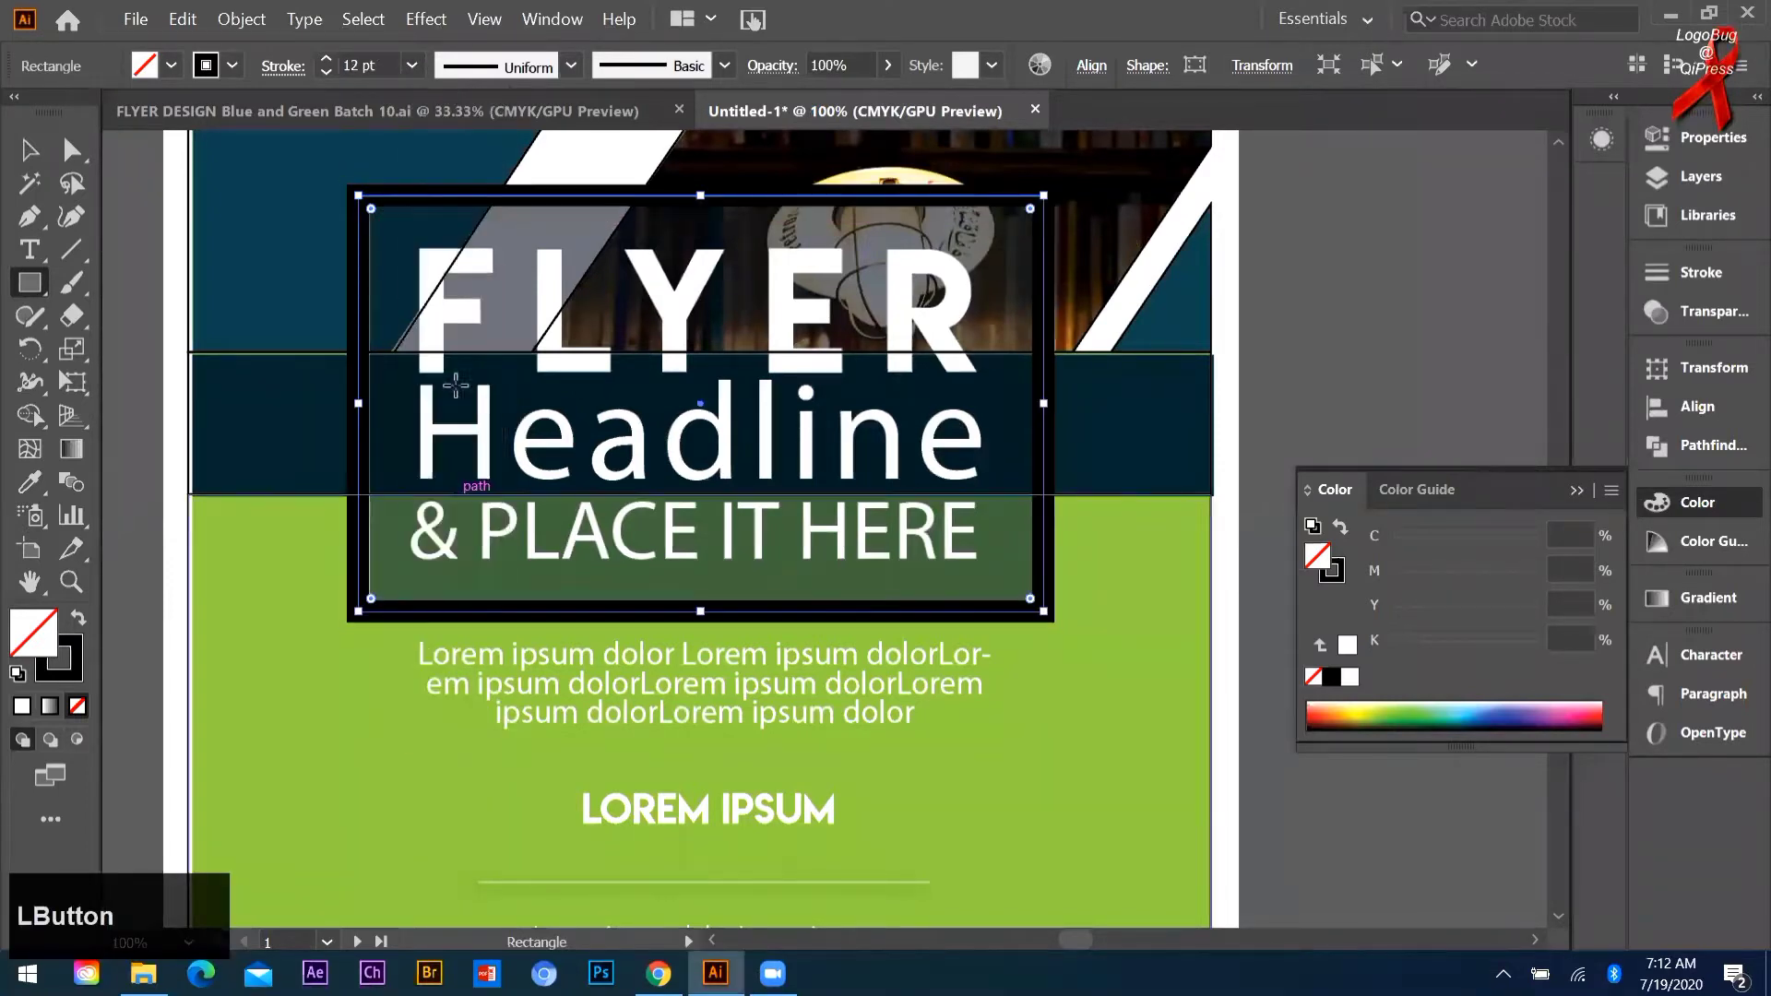
pyautogui.click(412, 64)
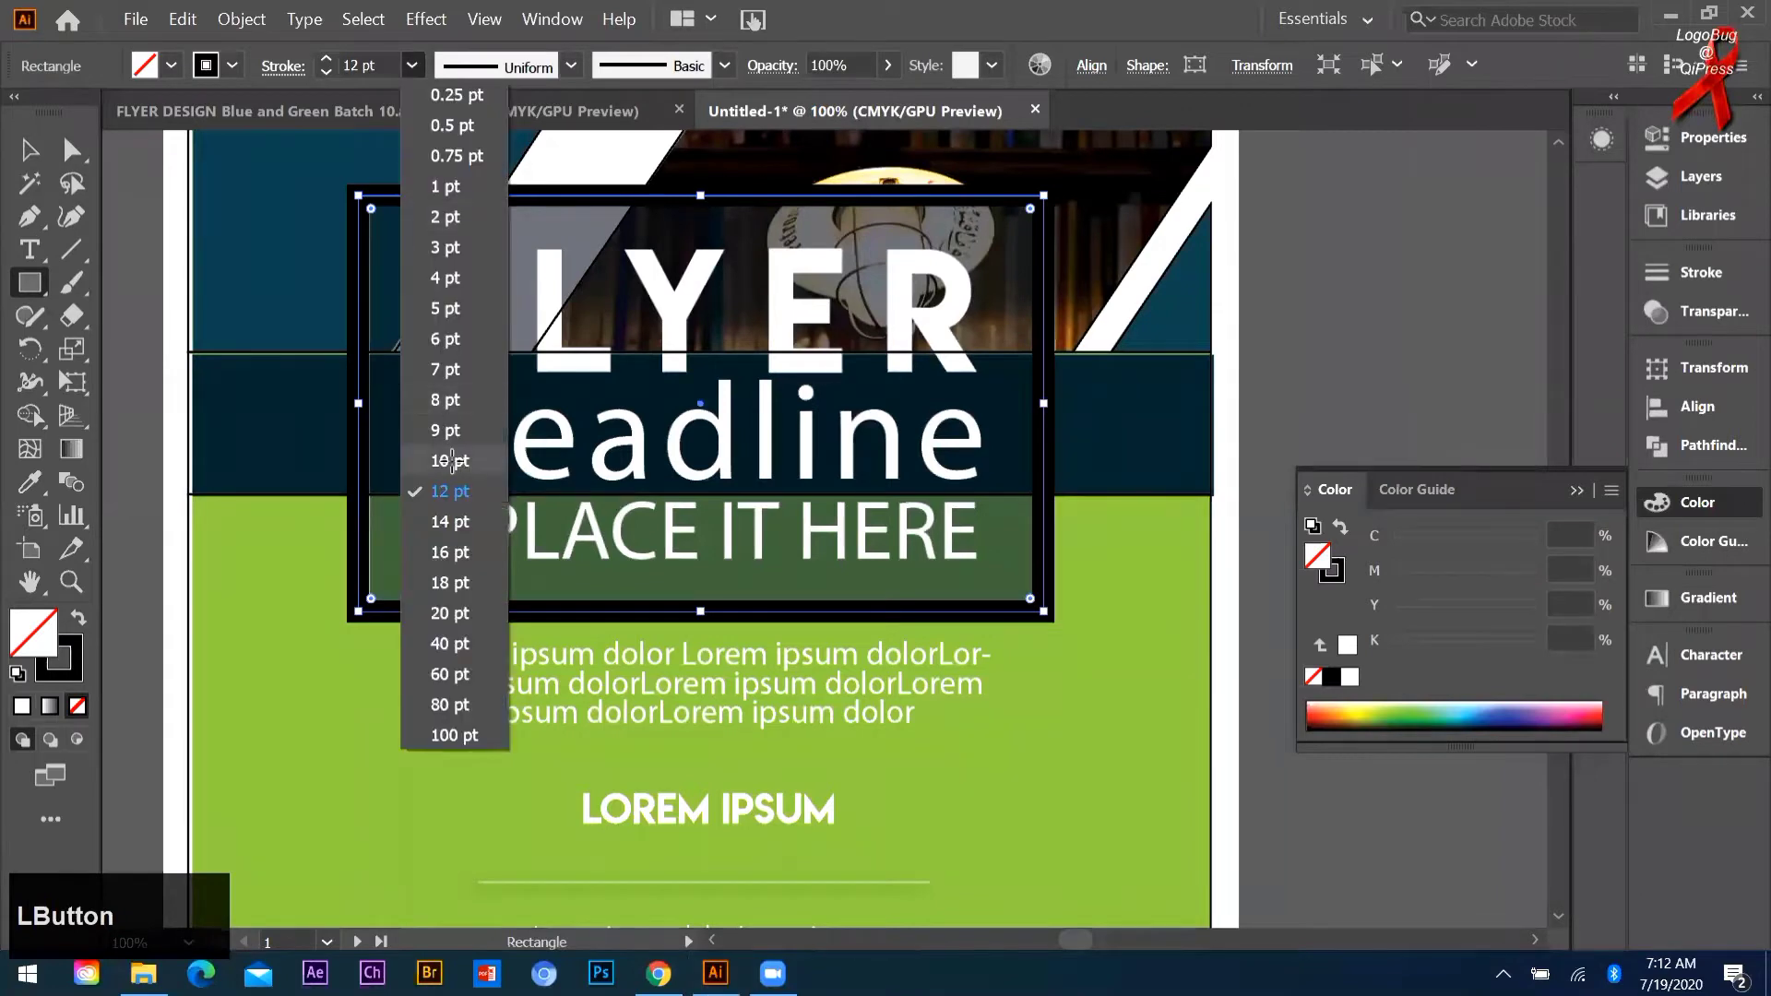
pyautogui.click(450, 460)
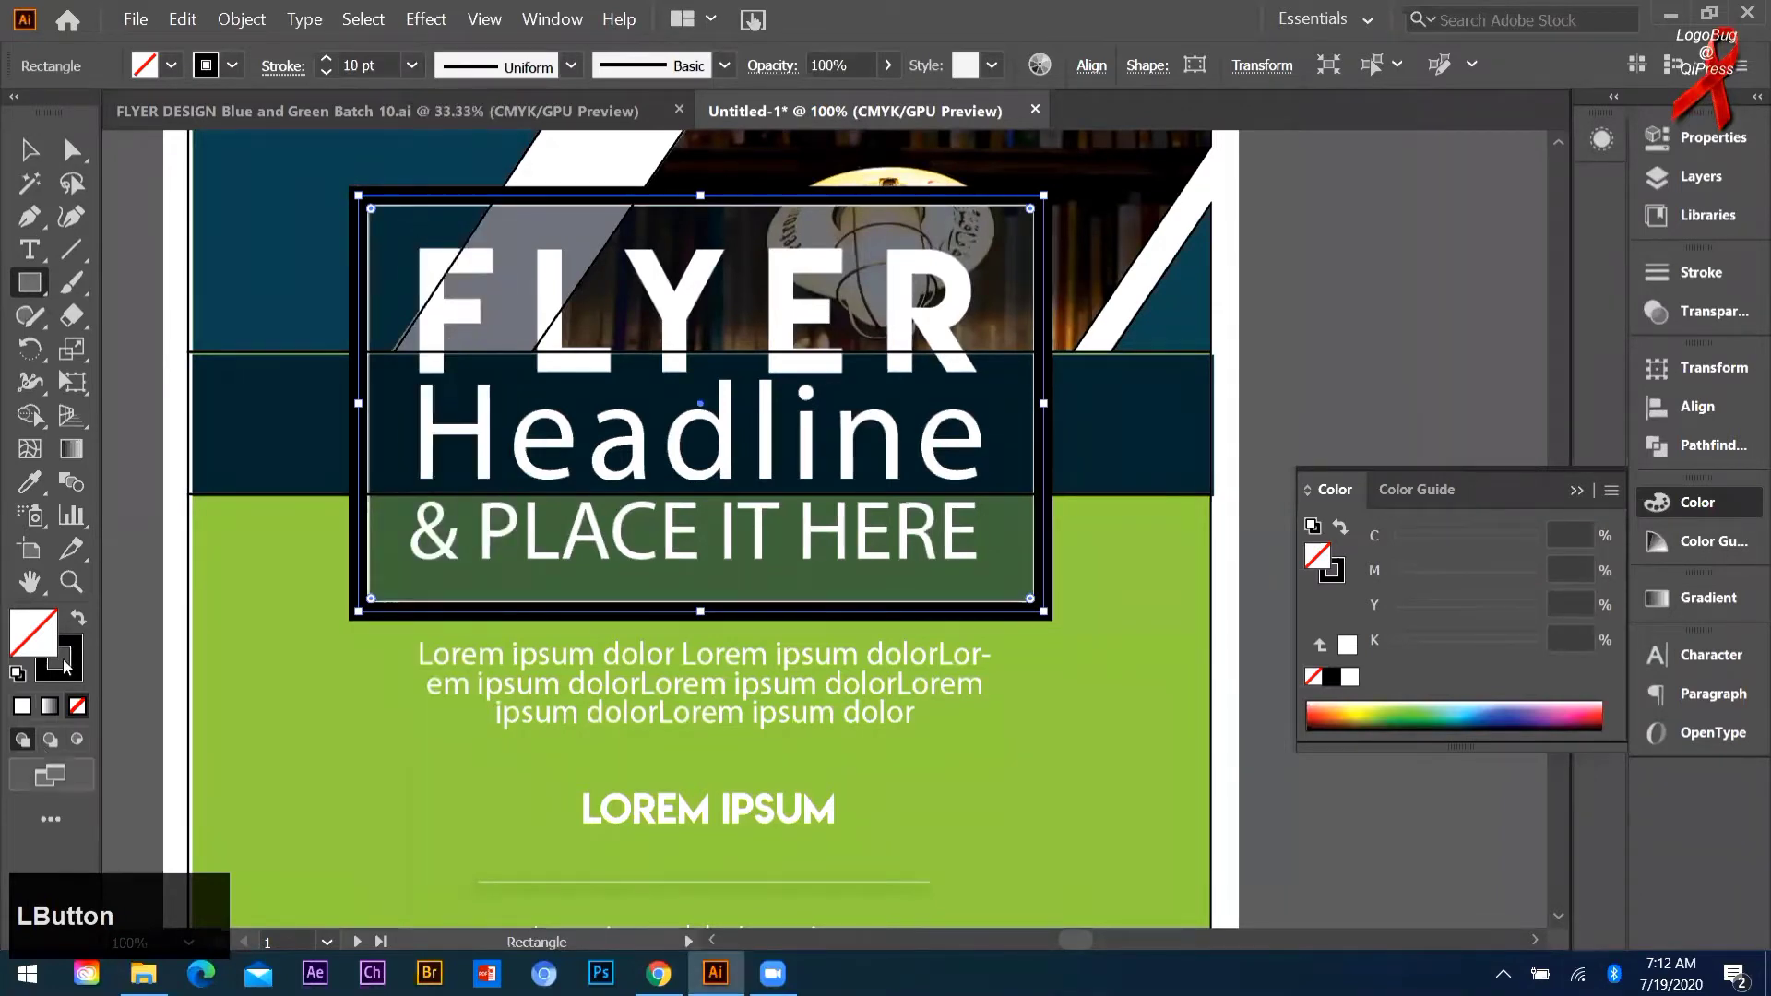
# Step: Give the headline frame rectangle a white stroke with no fill and deselect it
pyautogui.click(79, 619)
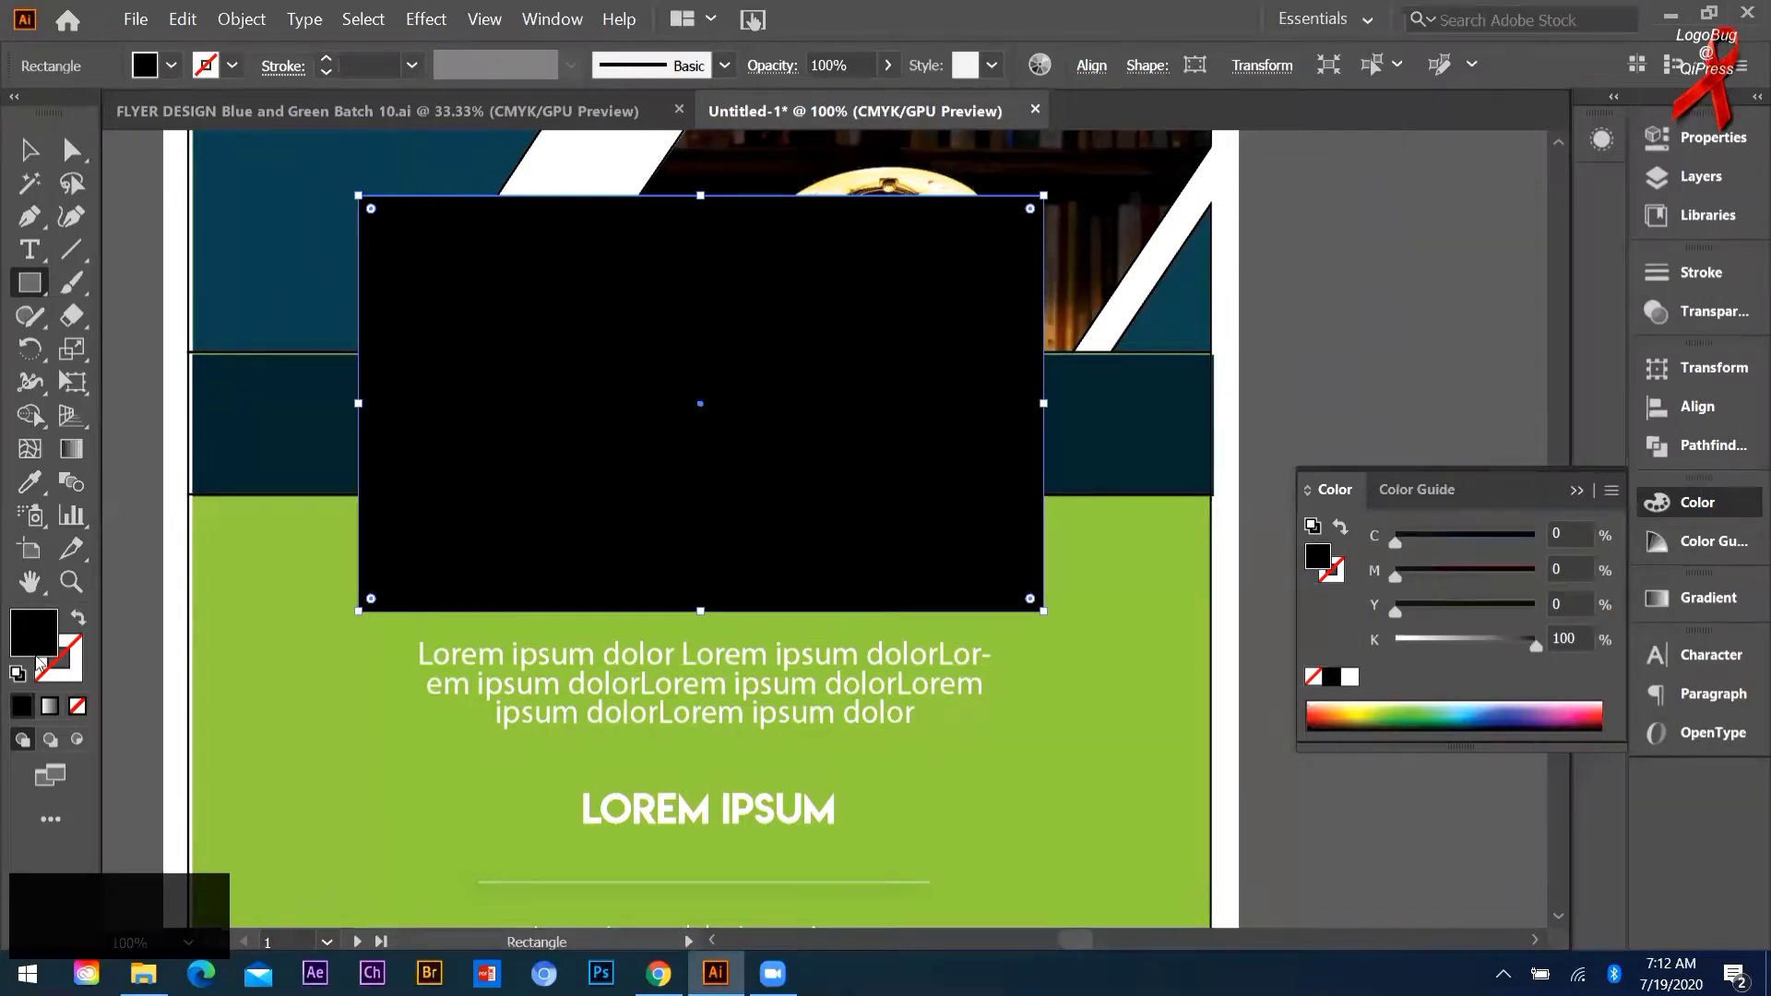
pyautogui.click(79, 618)
pyautogui.click(68, 646)
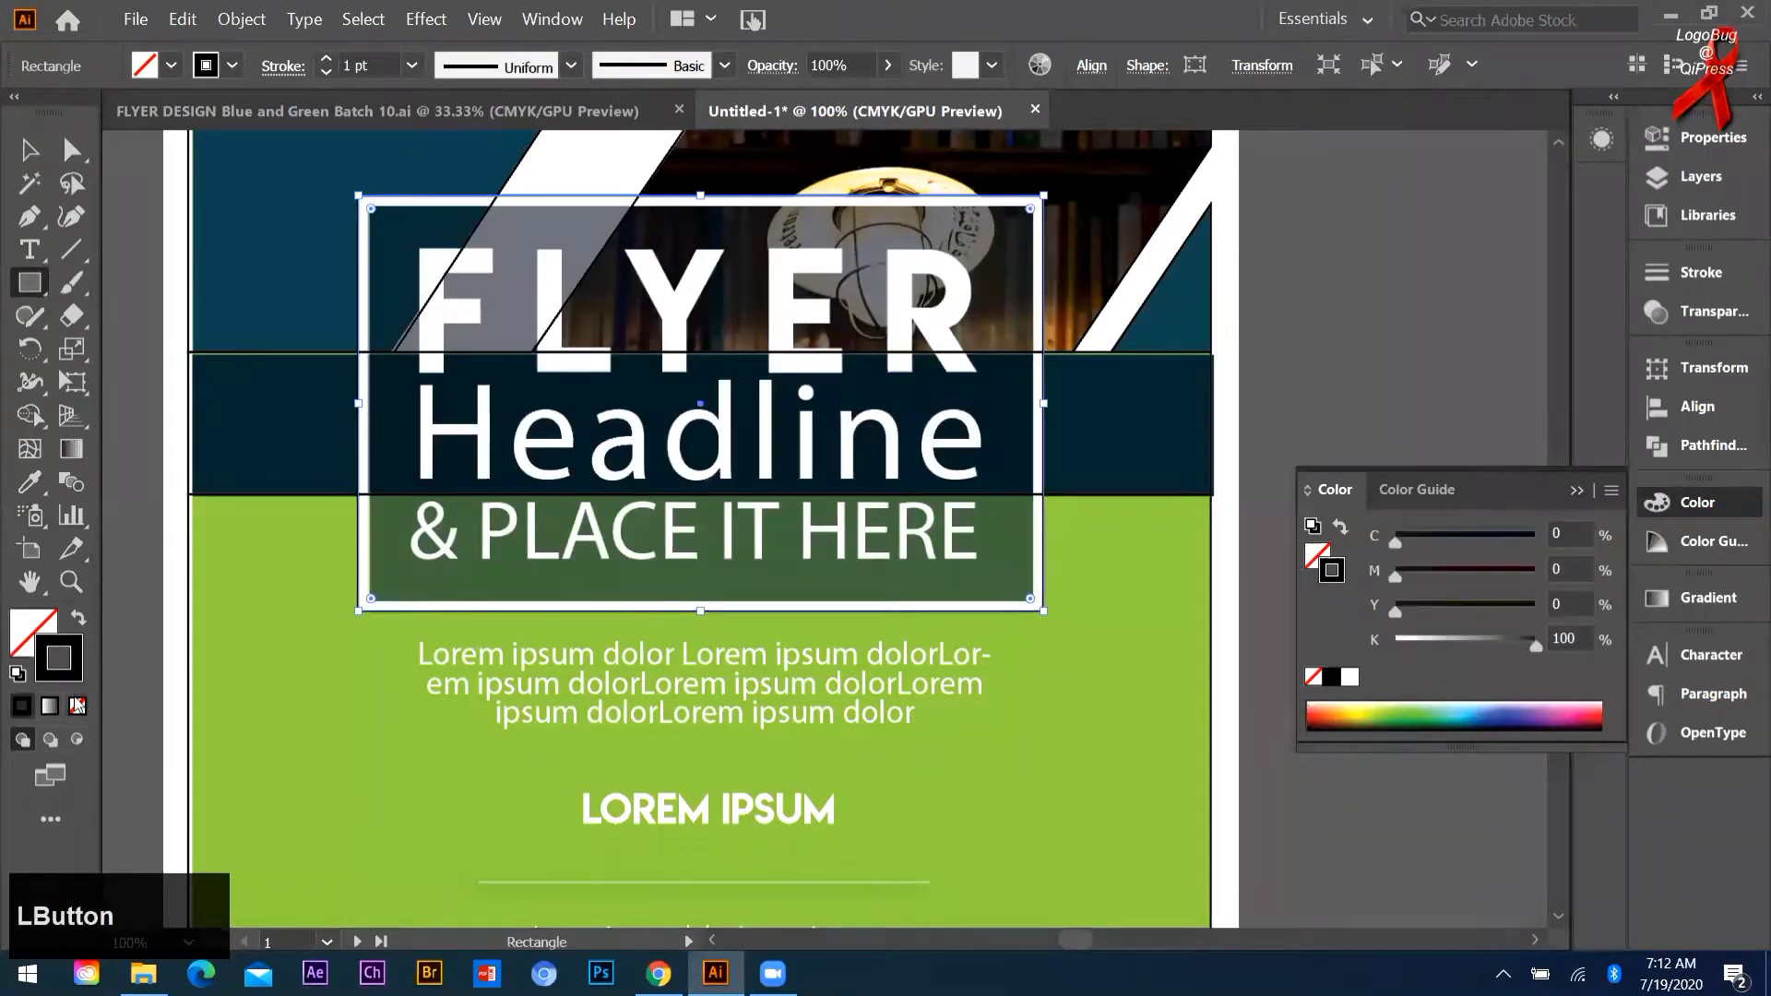
pyautogui.click(1350, 677)
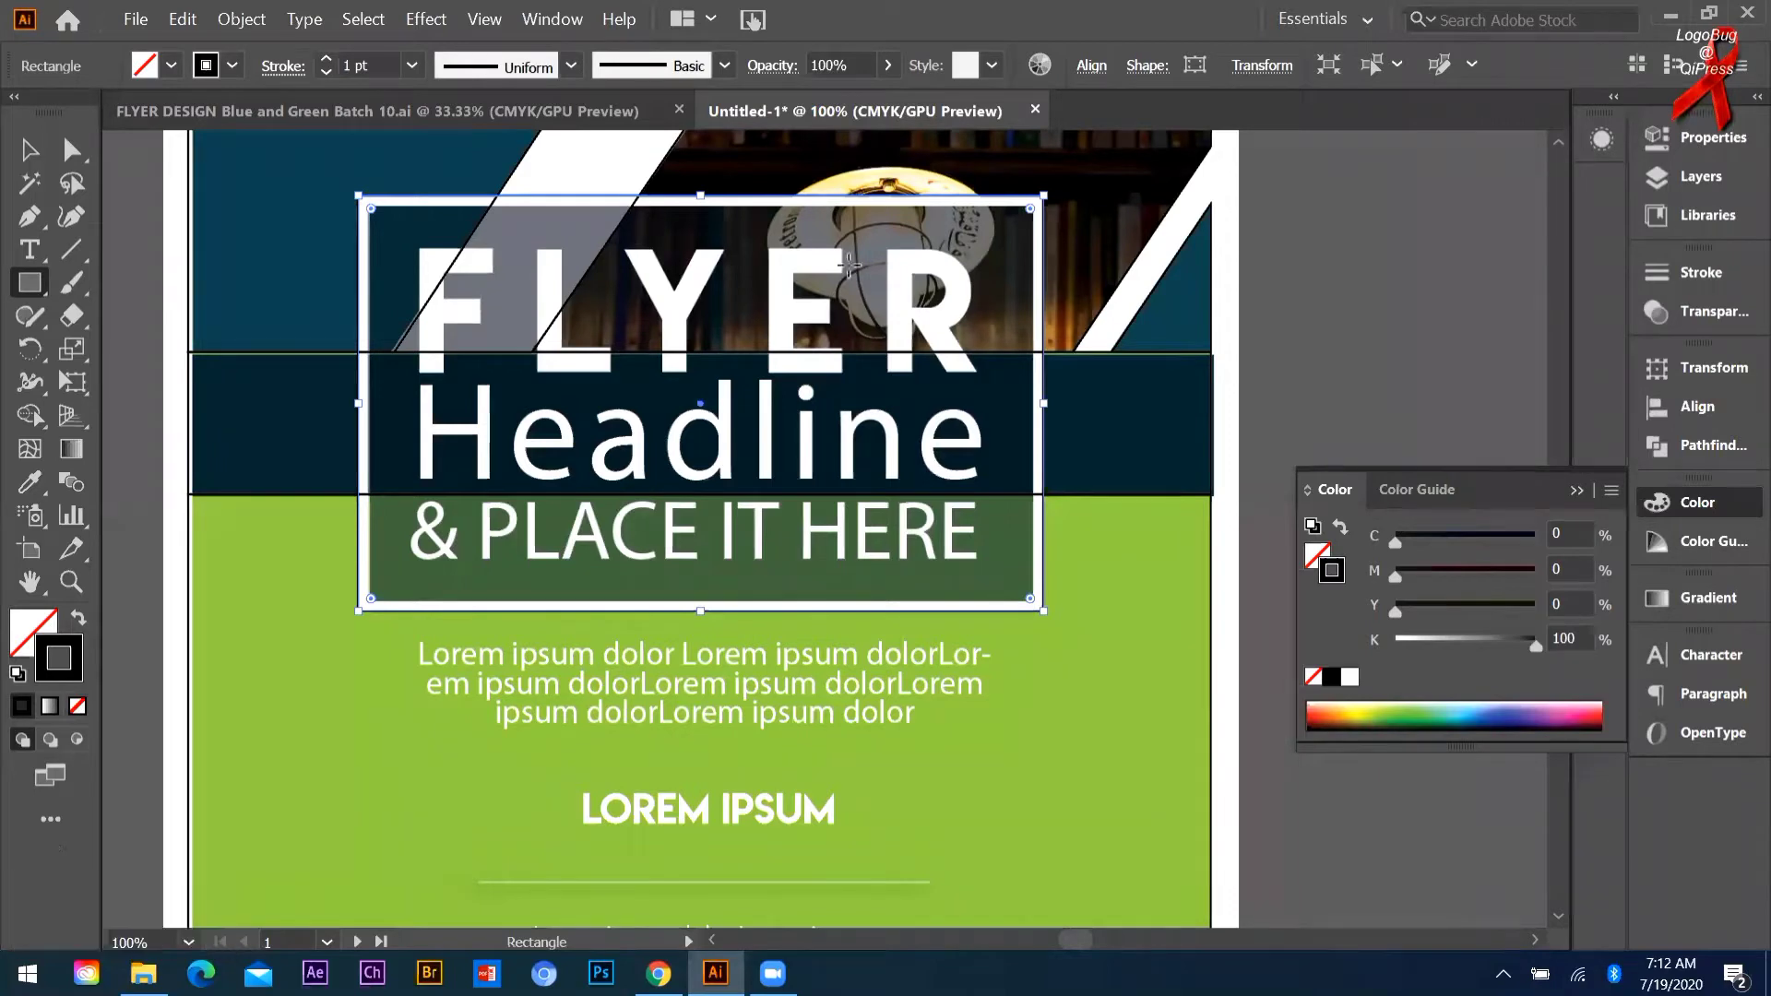
pyautogui.click(31, 151)
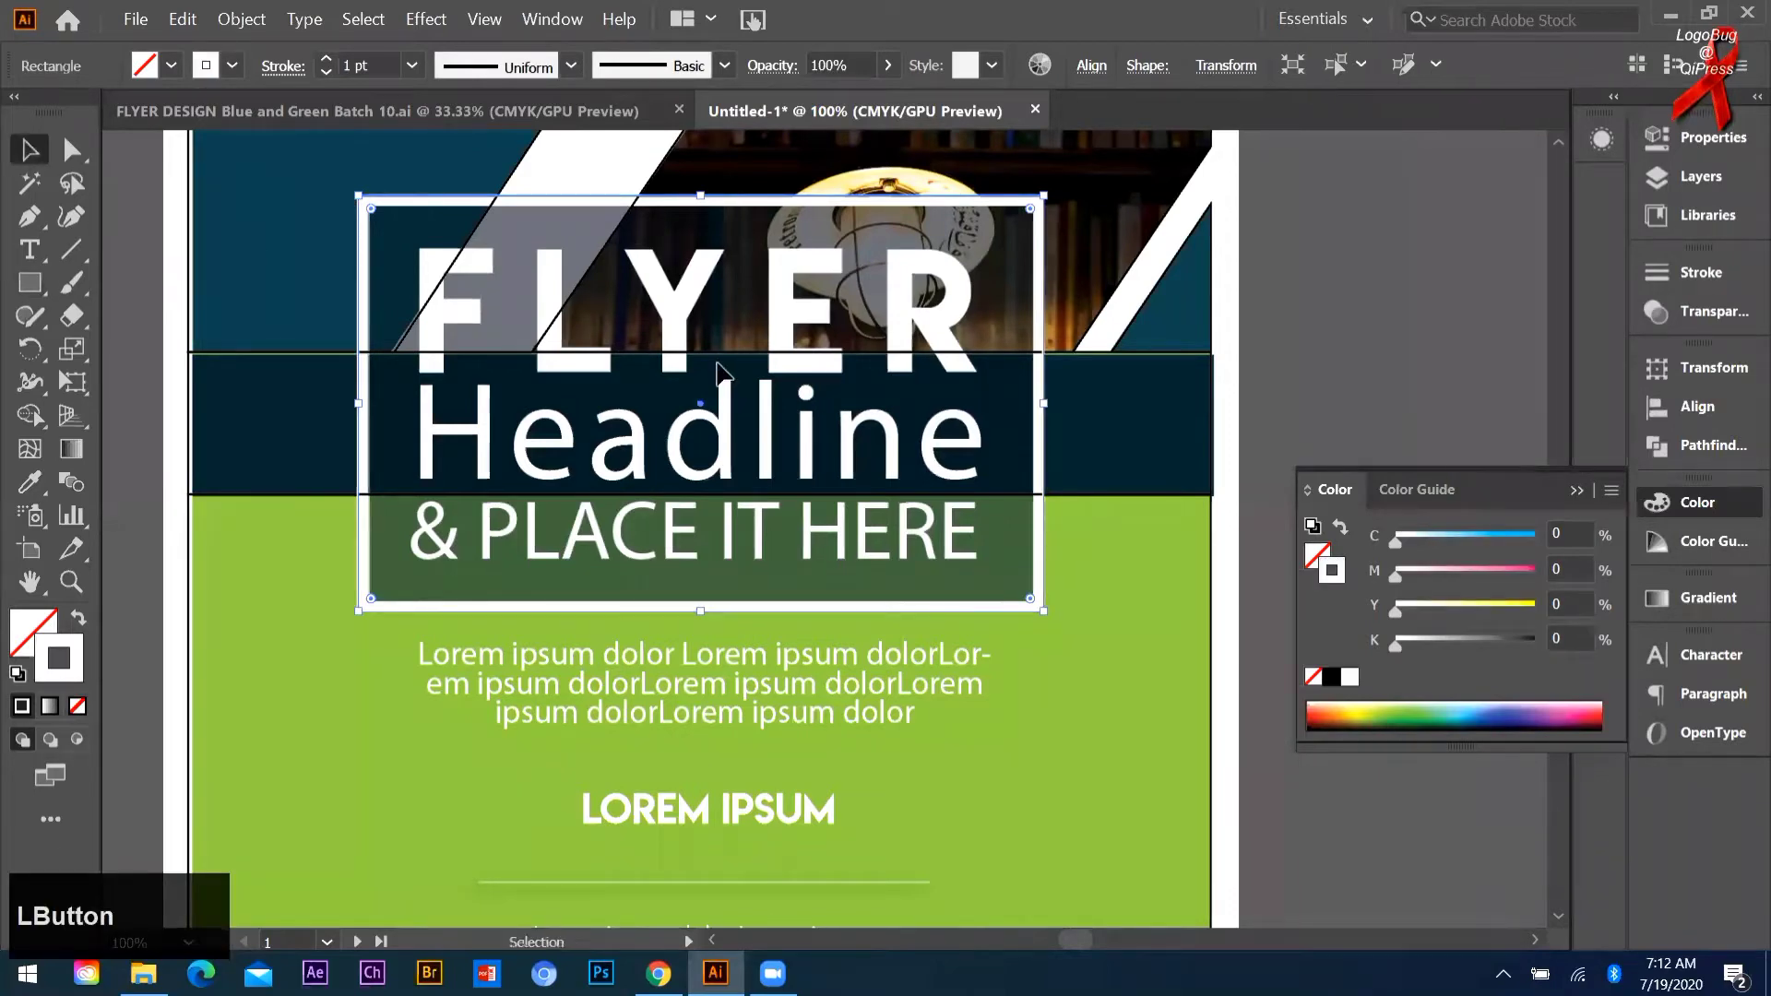
pyautogui.scroll(-2, 716, 369)
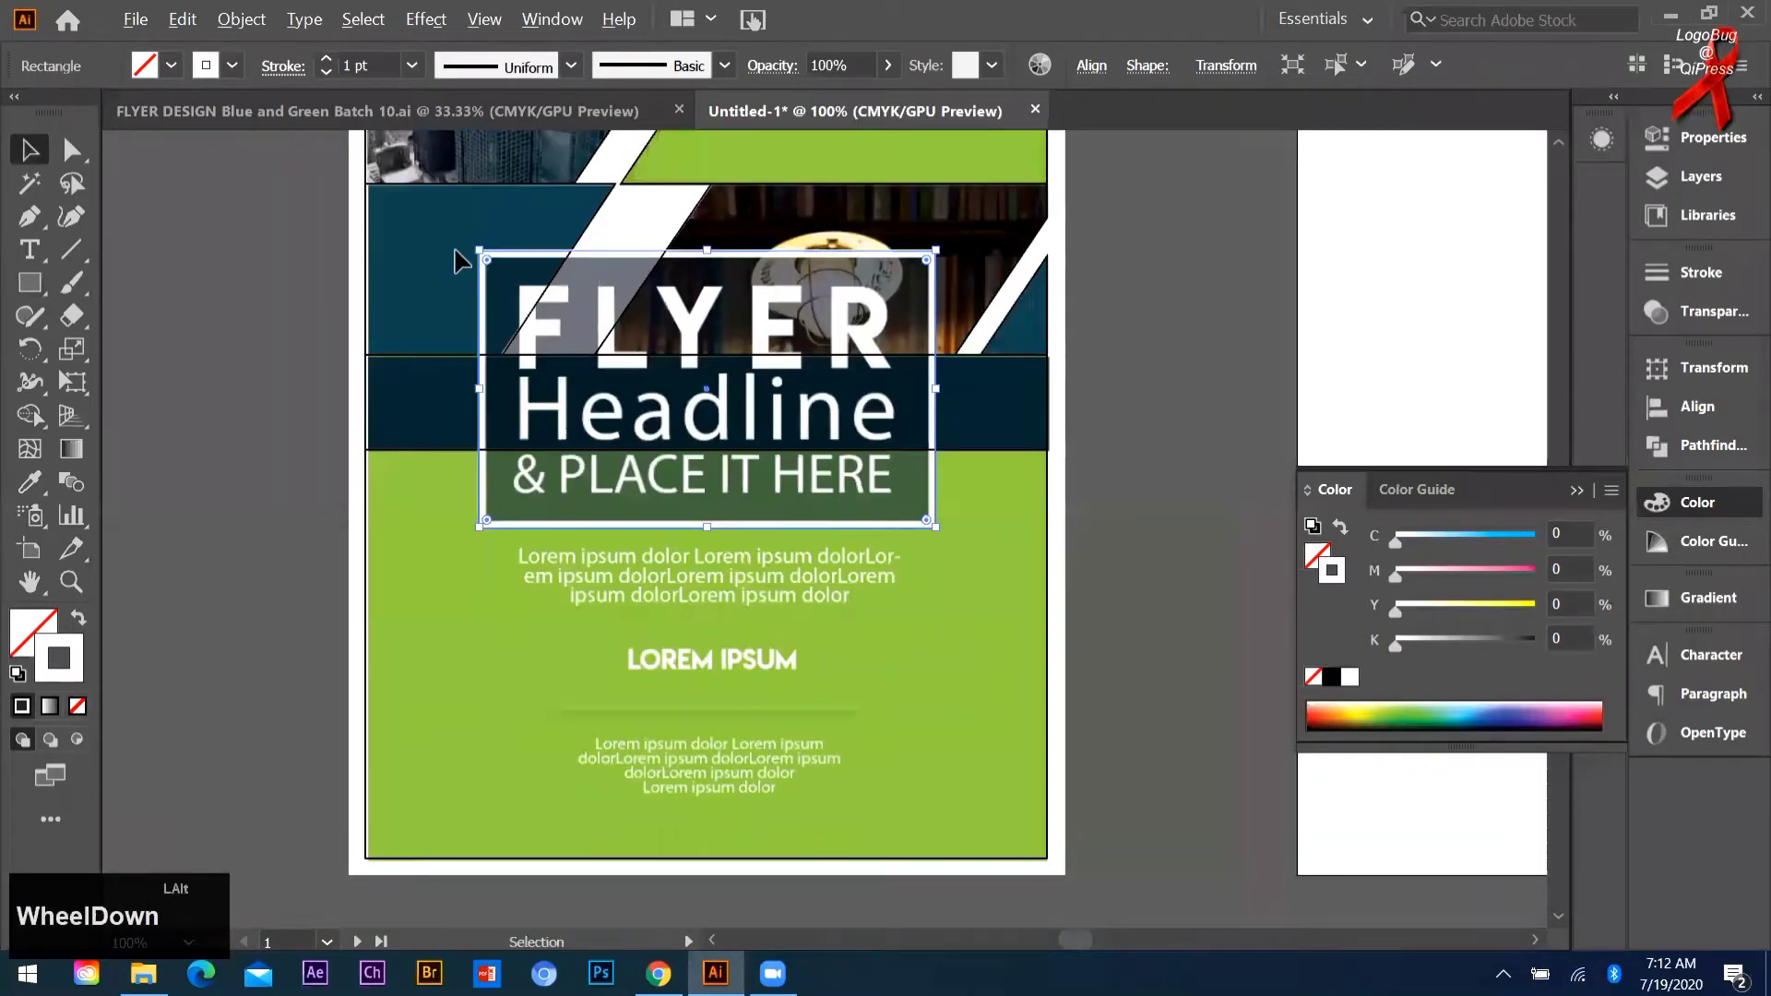
pyautogui.scroll(2, 458, 262)
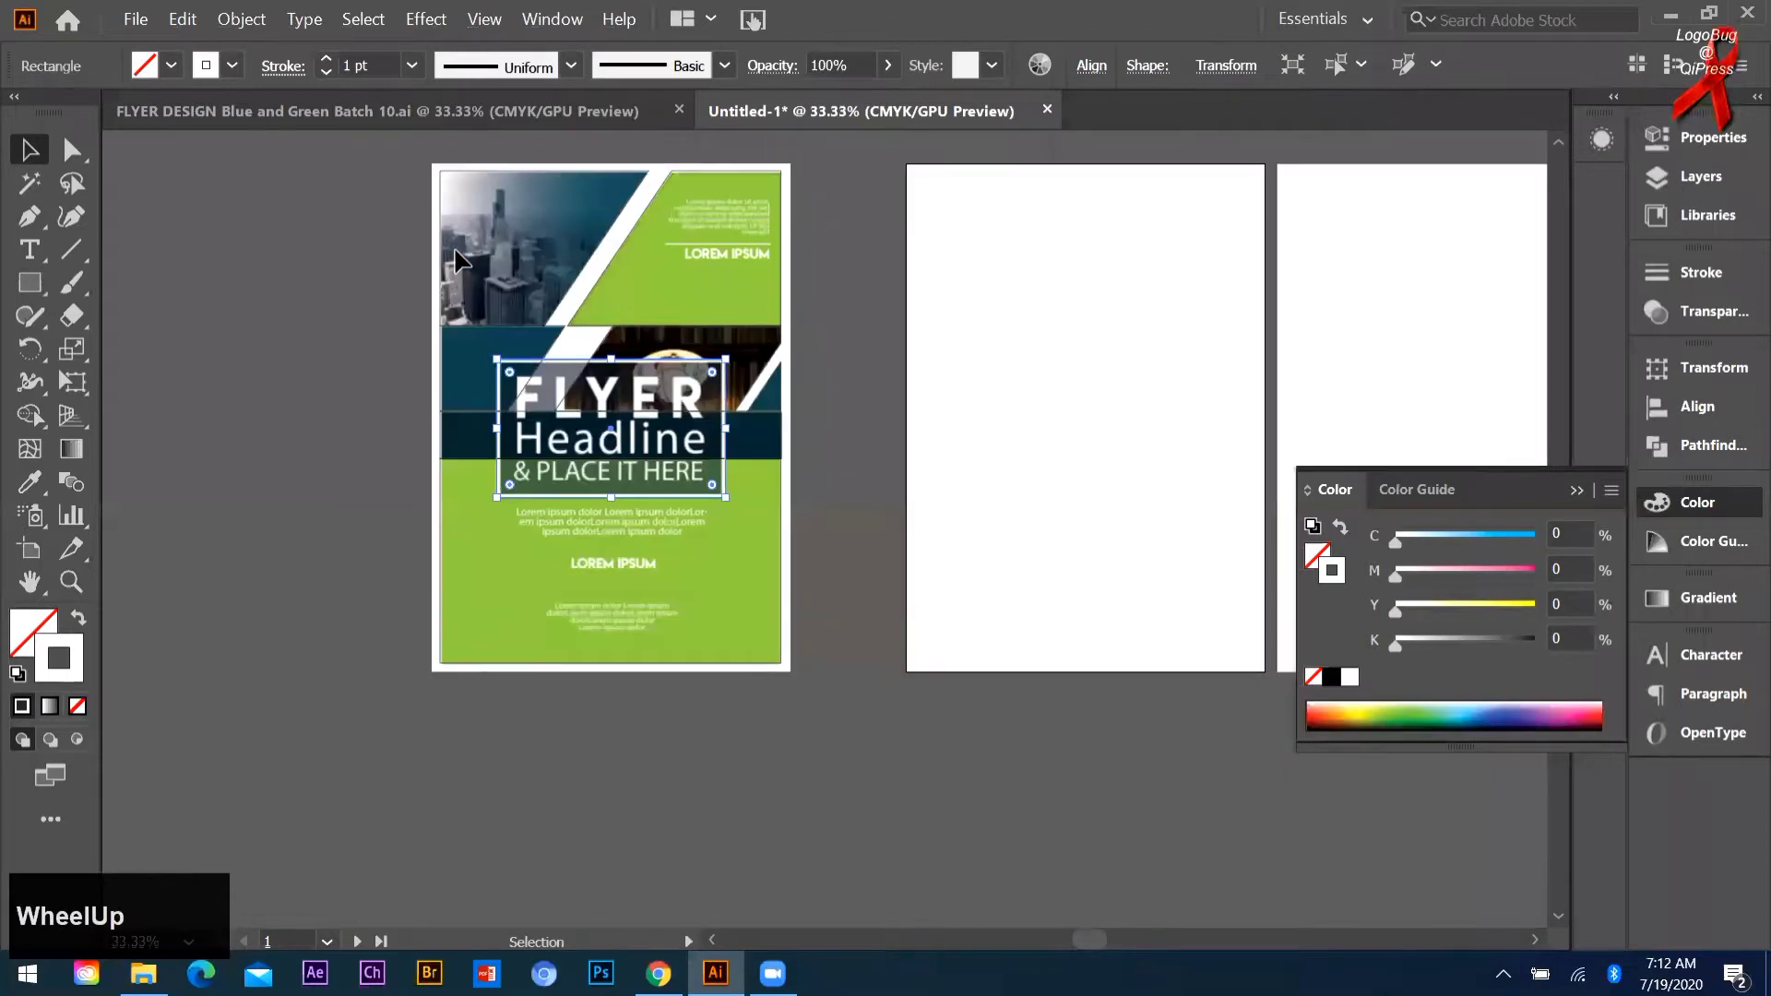
pyautogui.click(397, 146)
pyautogui.scroll(1, 395, 140)
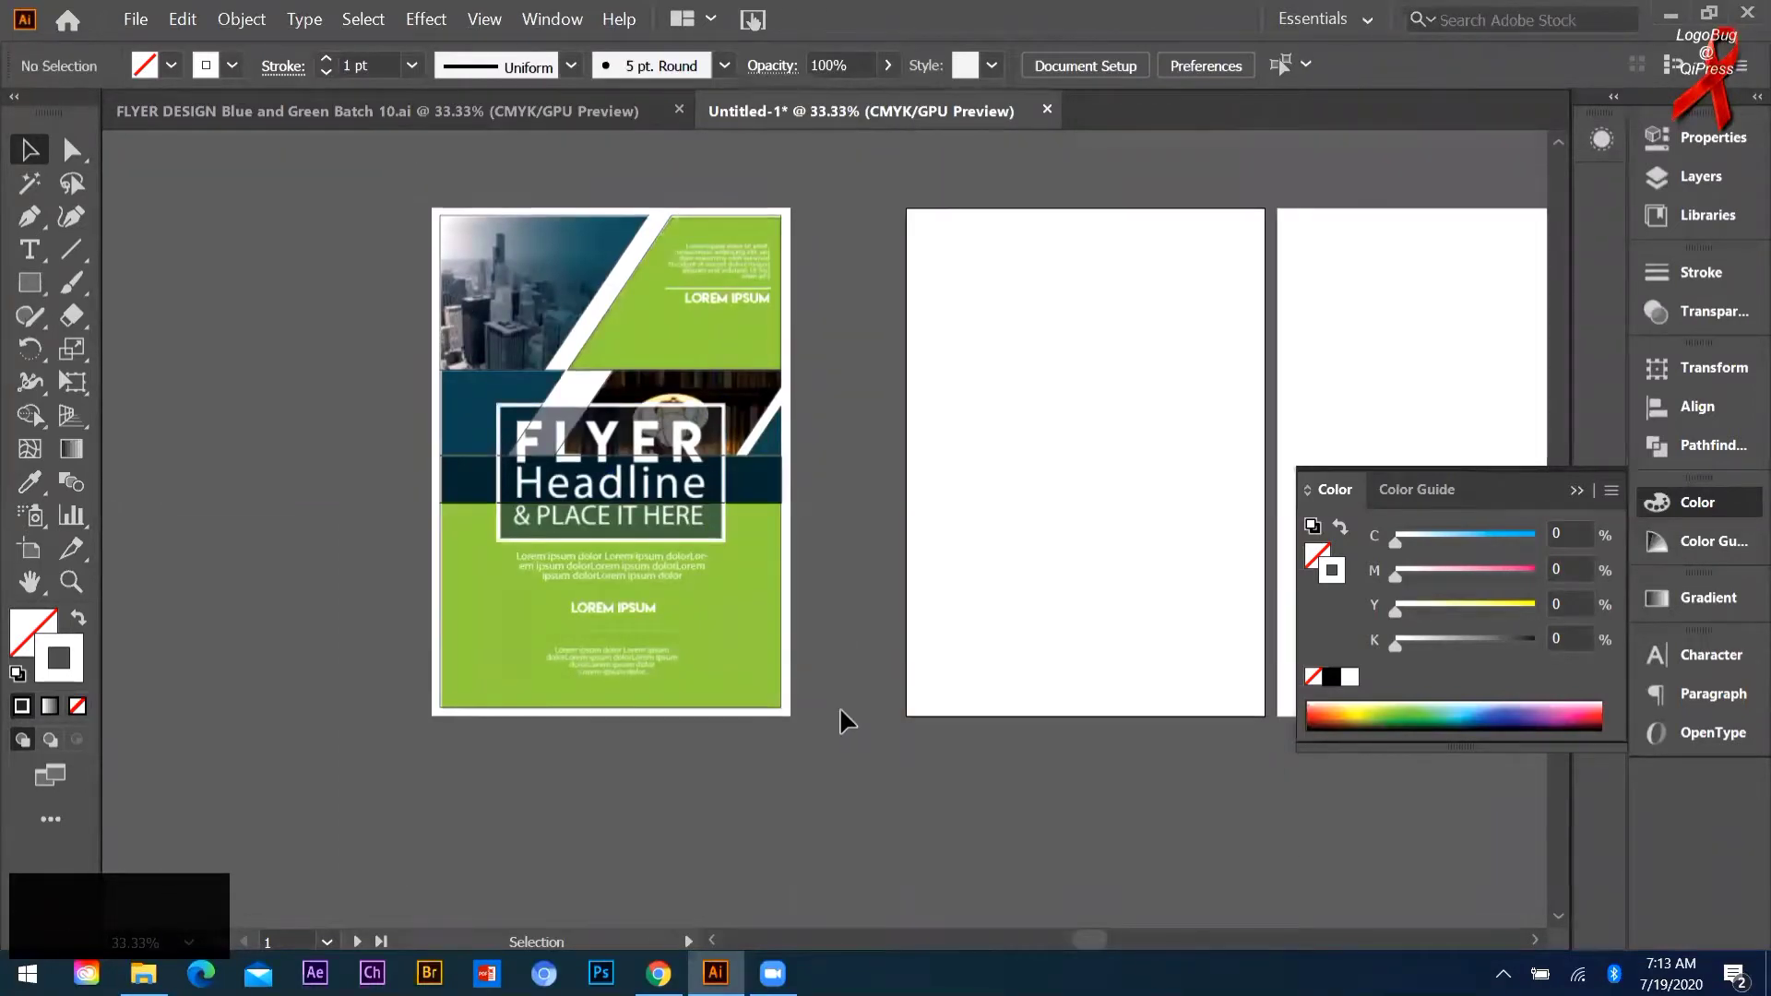
# Step: Copy all the traced outlines horizontally about 278 mm onto the adjacent blank artboard and deselect them
pyautogui.moveTo(839, 706); pyautogui.dragTo(638, 469)
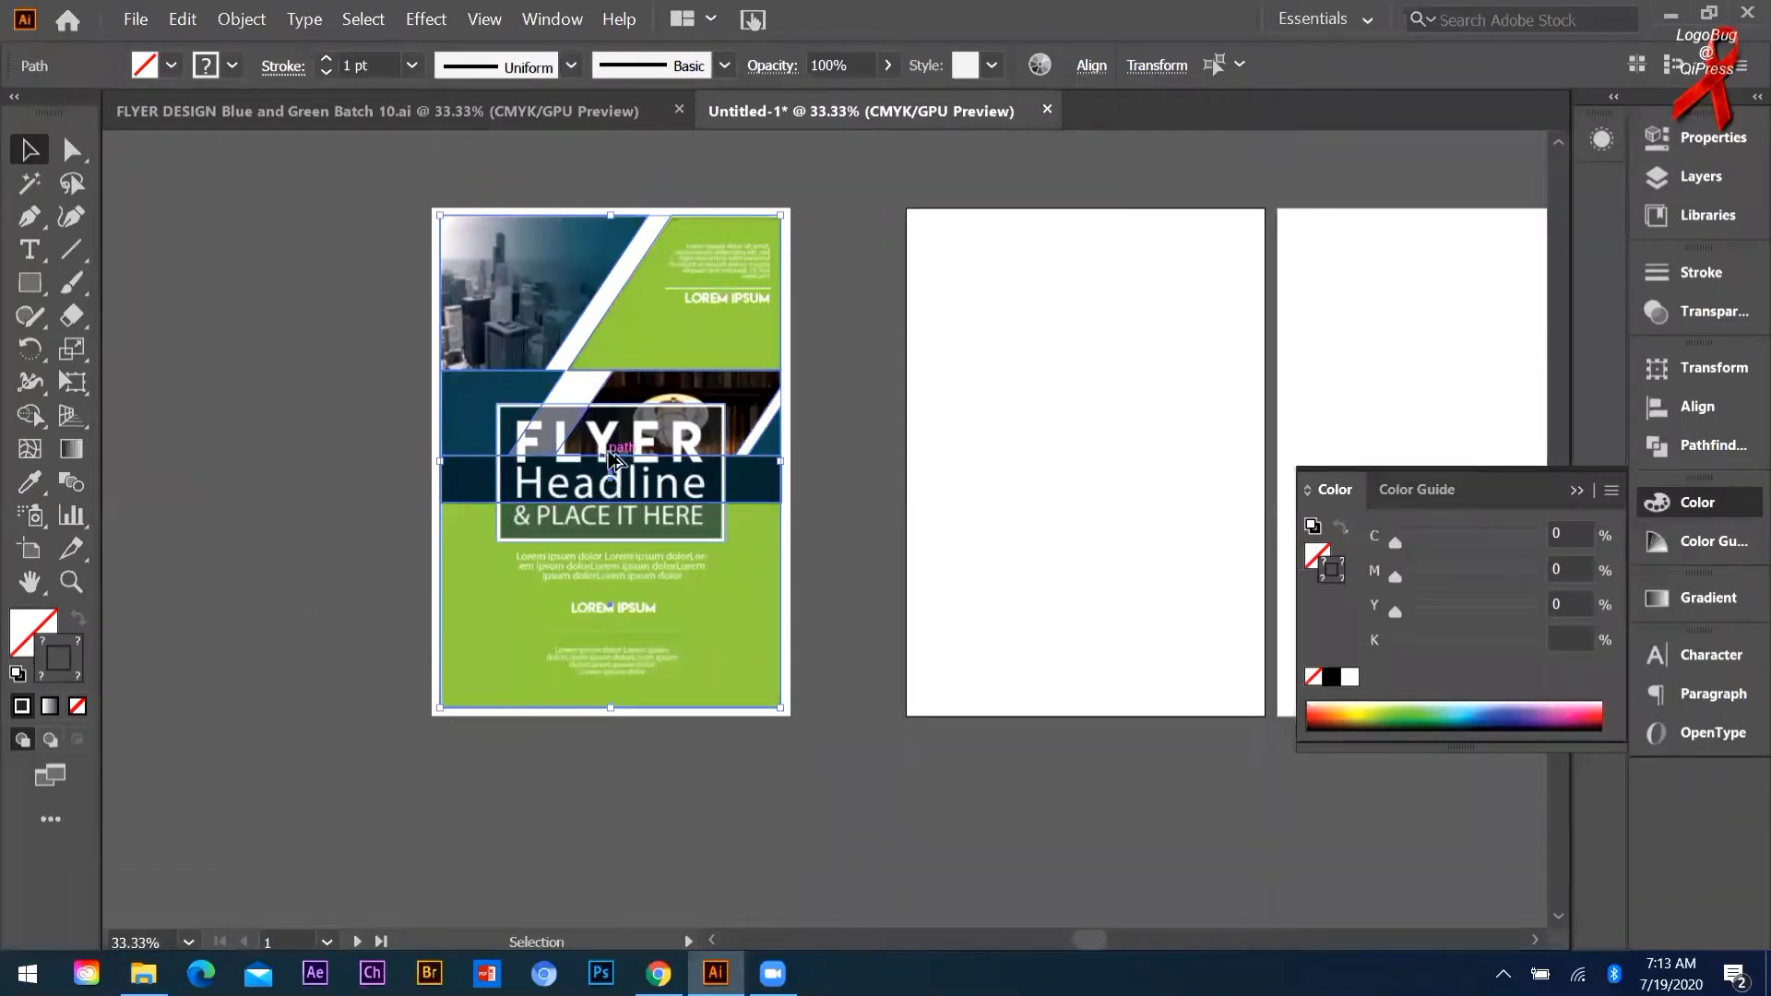
pyautogui.moveTo(613, 465); pyautogui.dragTo(1081, 467)
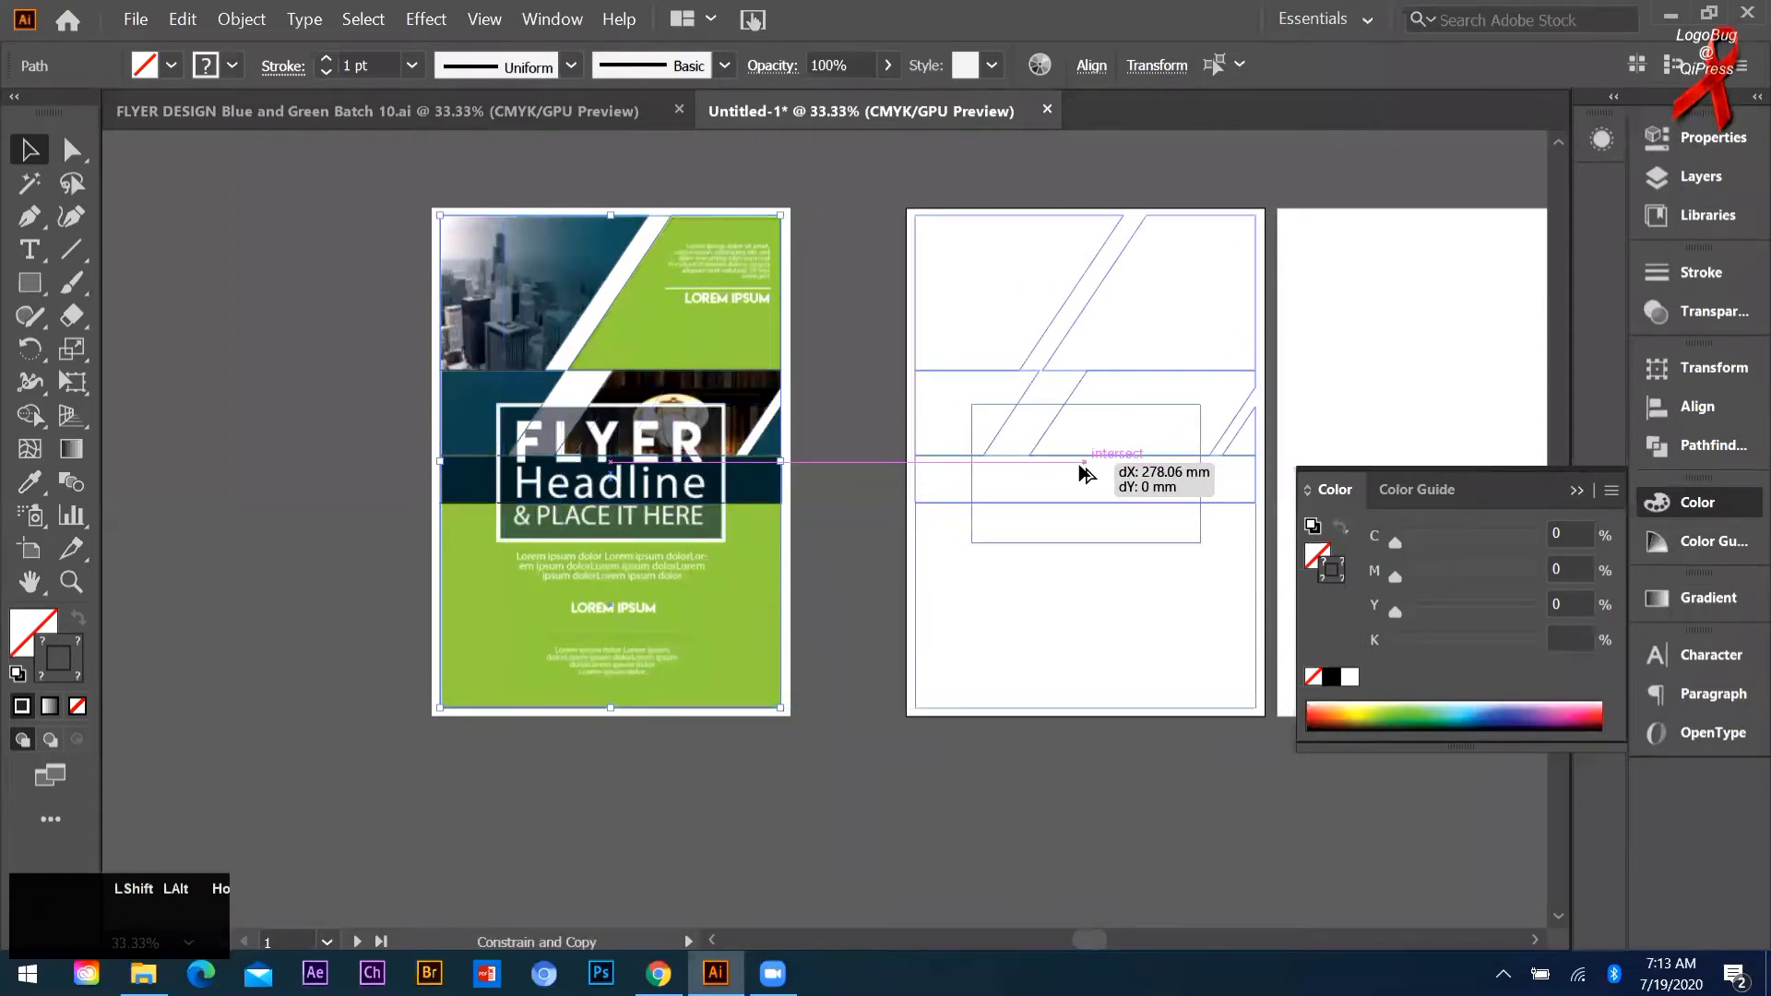
pyautogui.moveTo(1081, 467); pyautogui.dragTo(1082, 467)
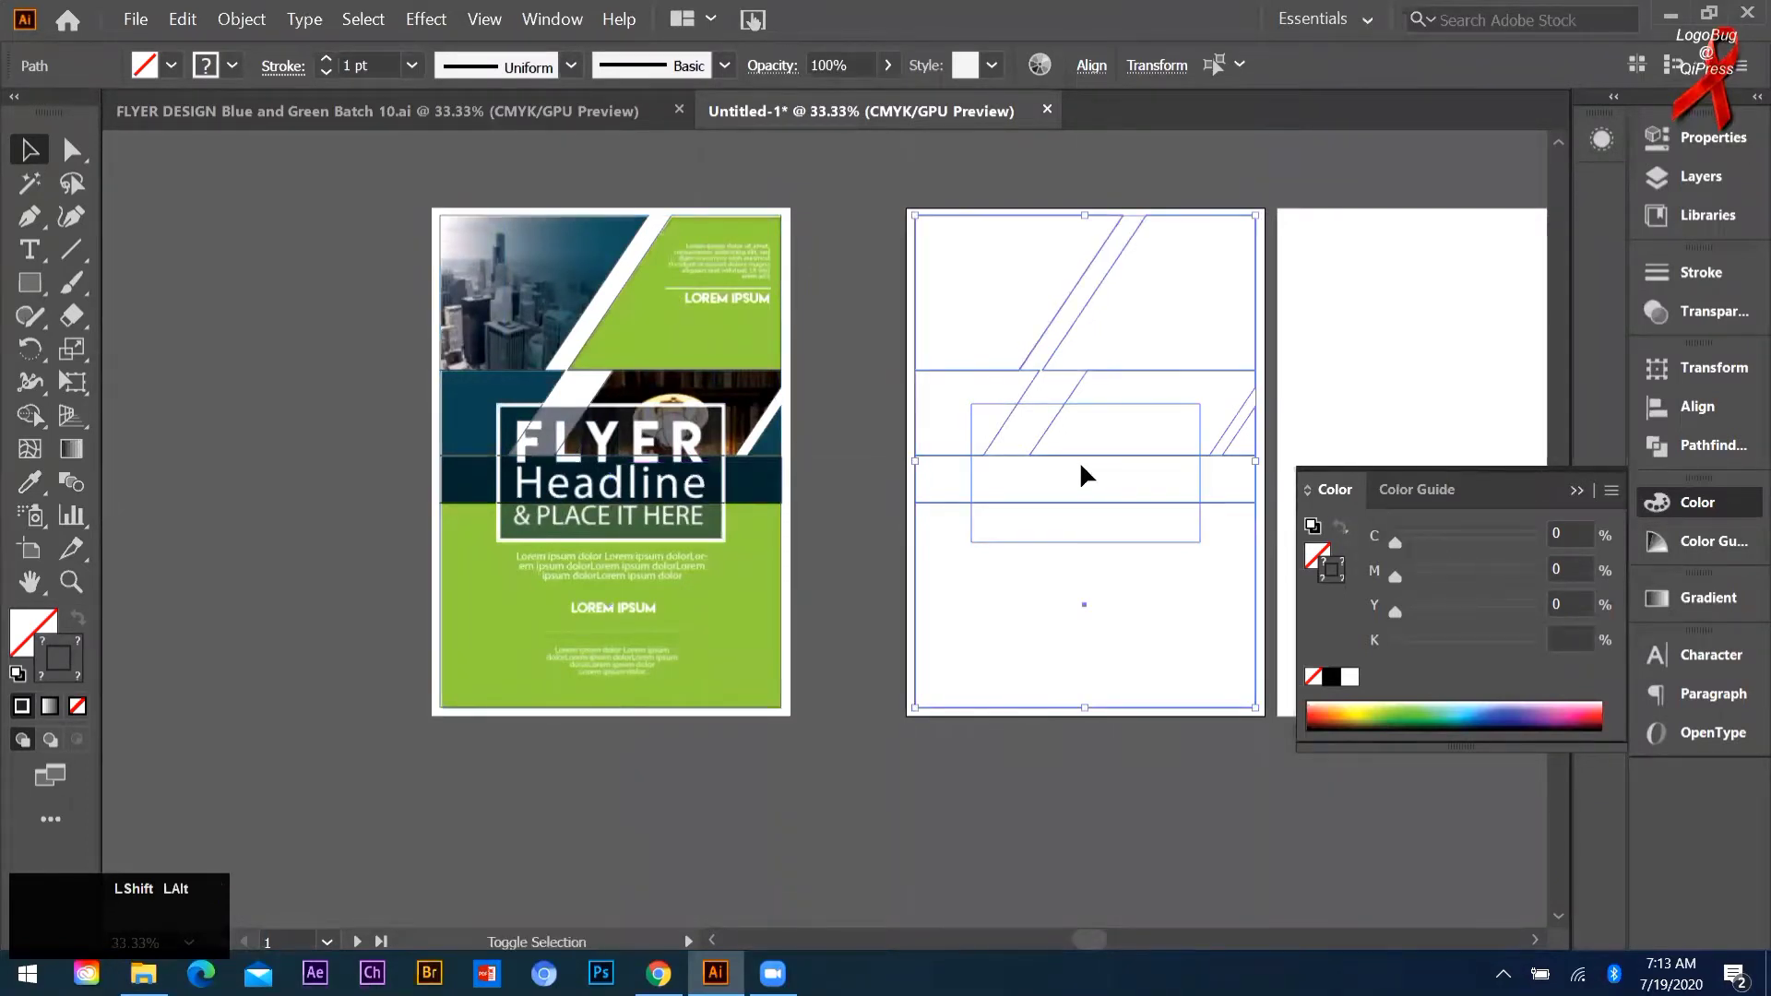
pyautogui.click(1061, 184)
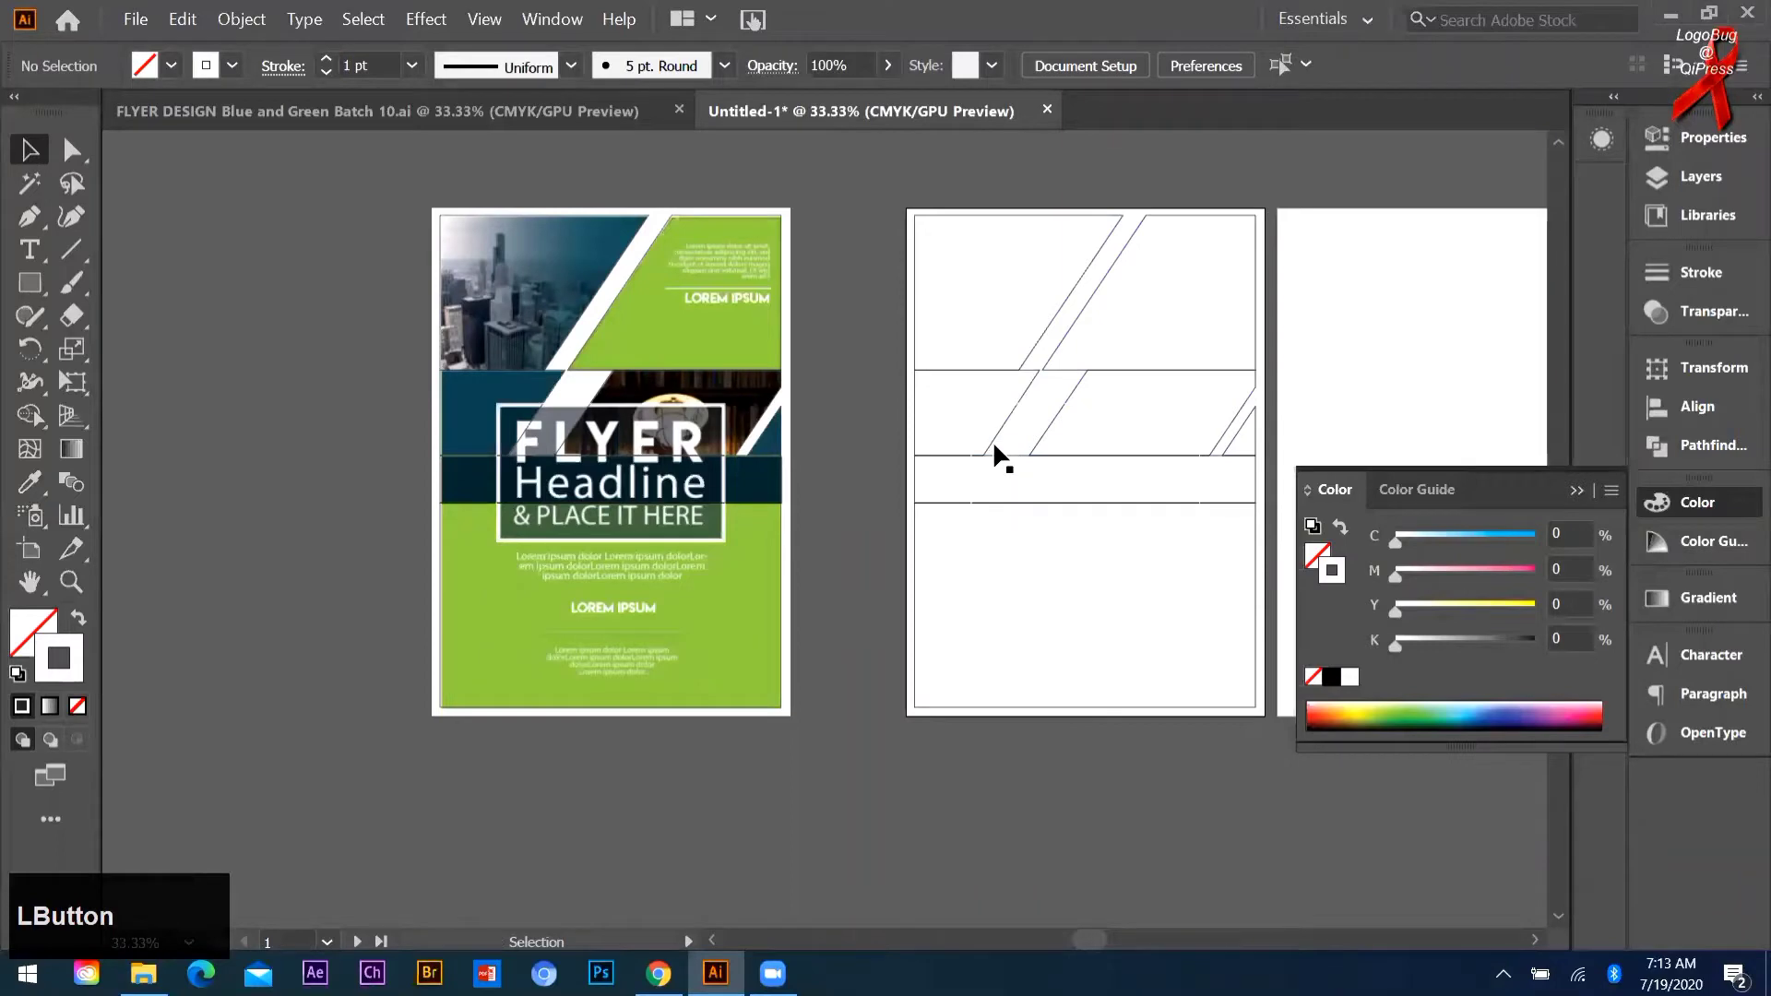
# Step: Fill the copied upper-left panel with the teal sampled from the city photo's sky using the Eyedropper
pyautogui.scroll(1, 869, 275)
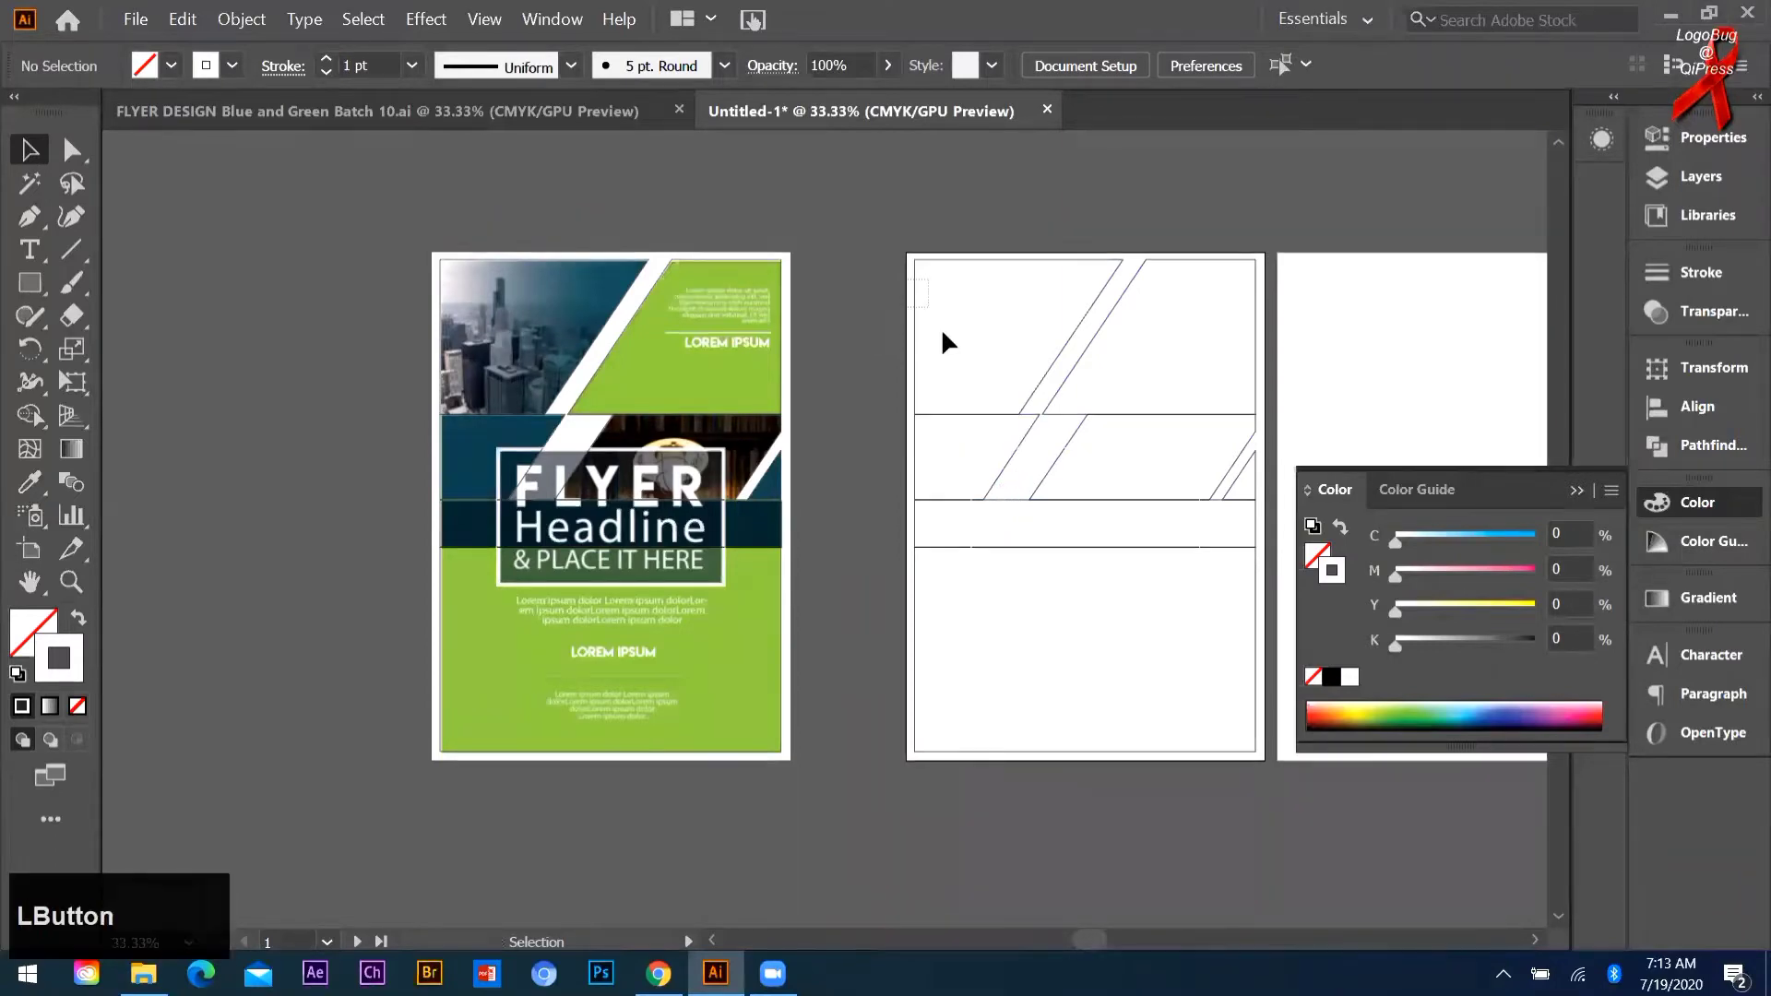
pyautogui.click(967, 262)
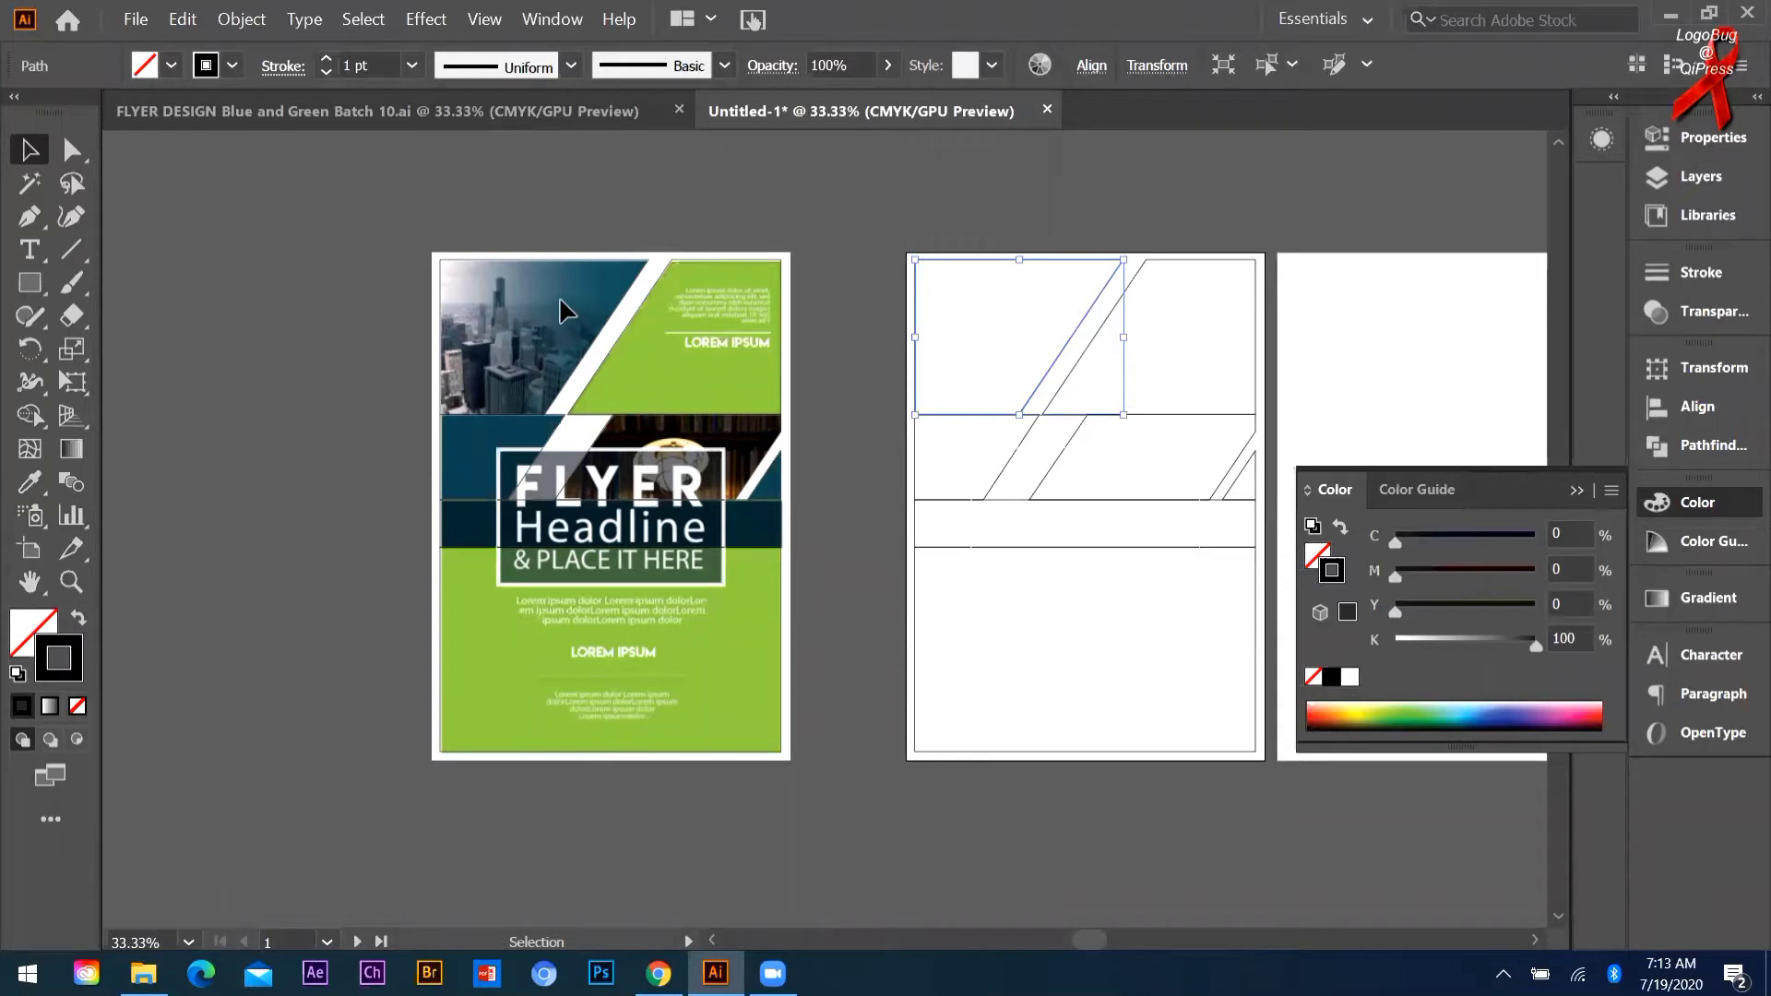
pyautogui.press('i')
pyautogui.click(581, 280)
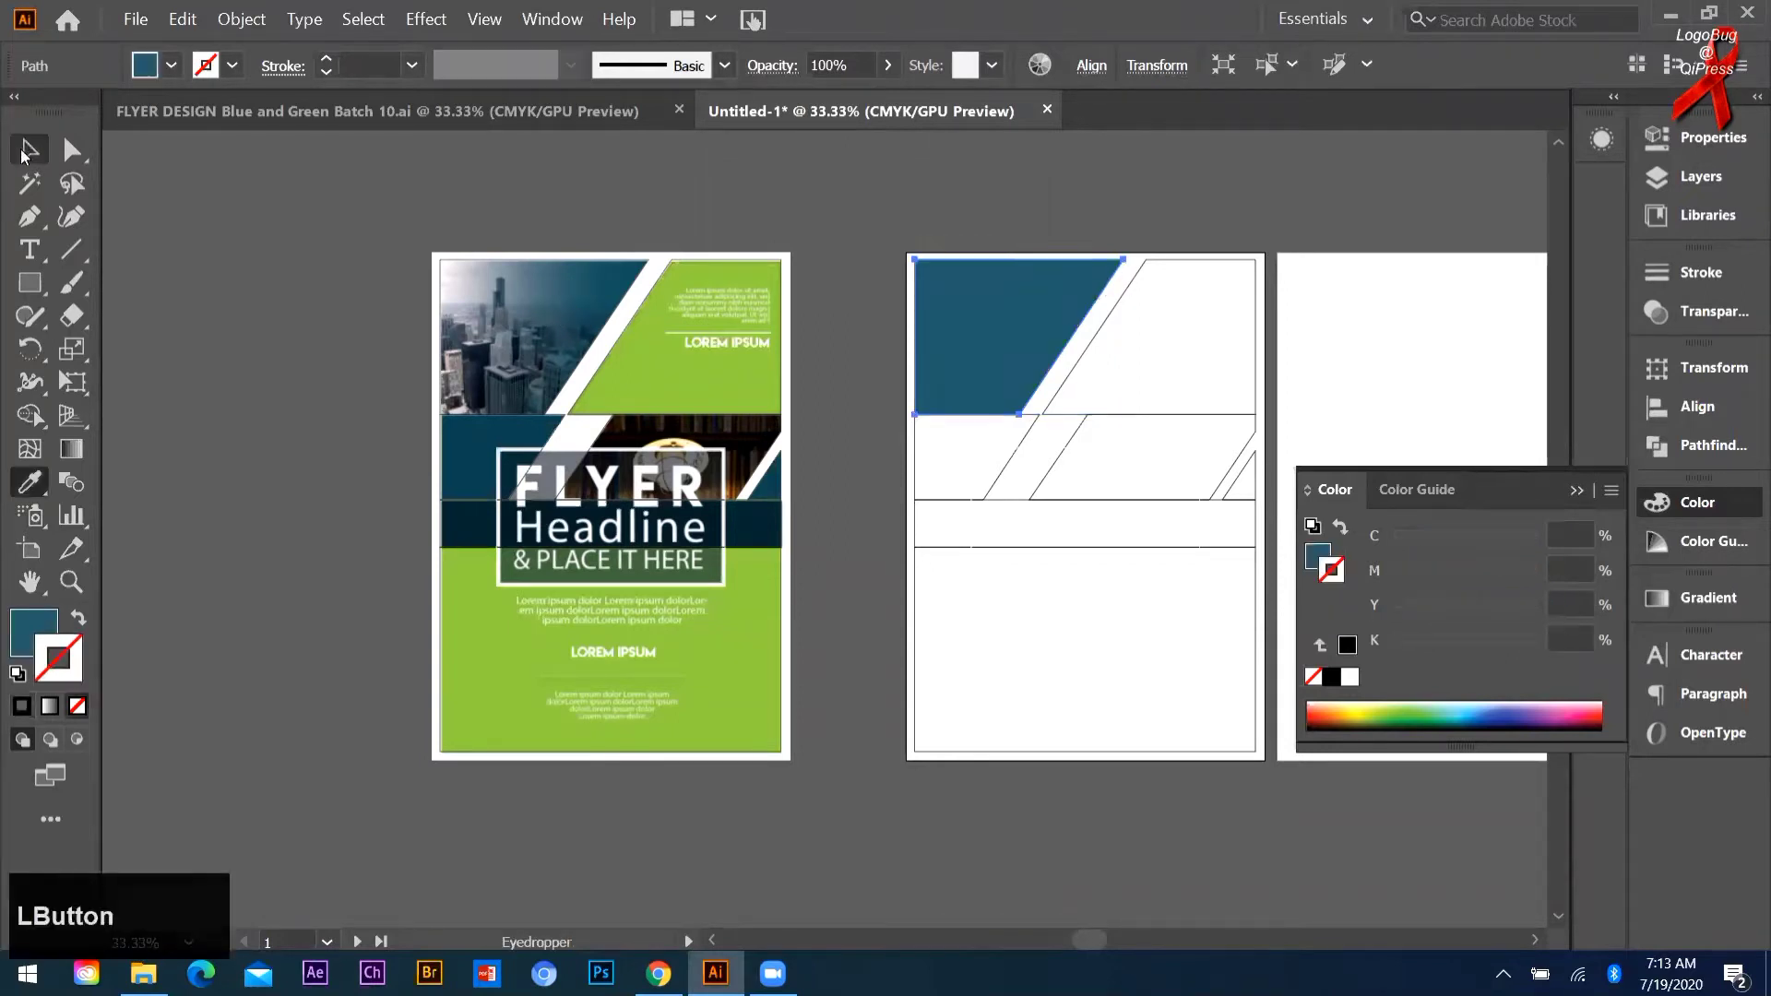
pyautogui.click(26, 152)
# Step: Fill the copied upper-right panel with the green sampled from the reference flyer
pyautogui.click(1227, 340)
pyautogui.click(1209, 309)
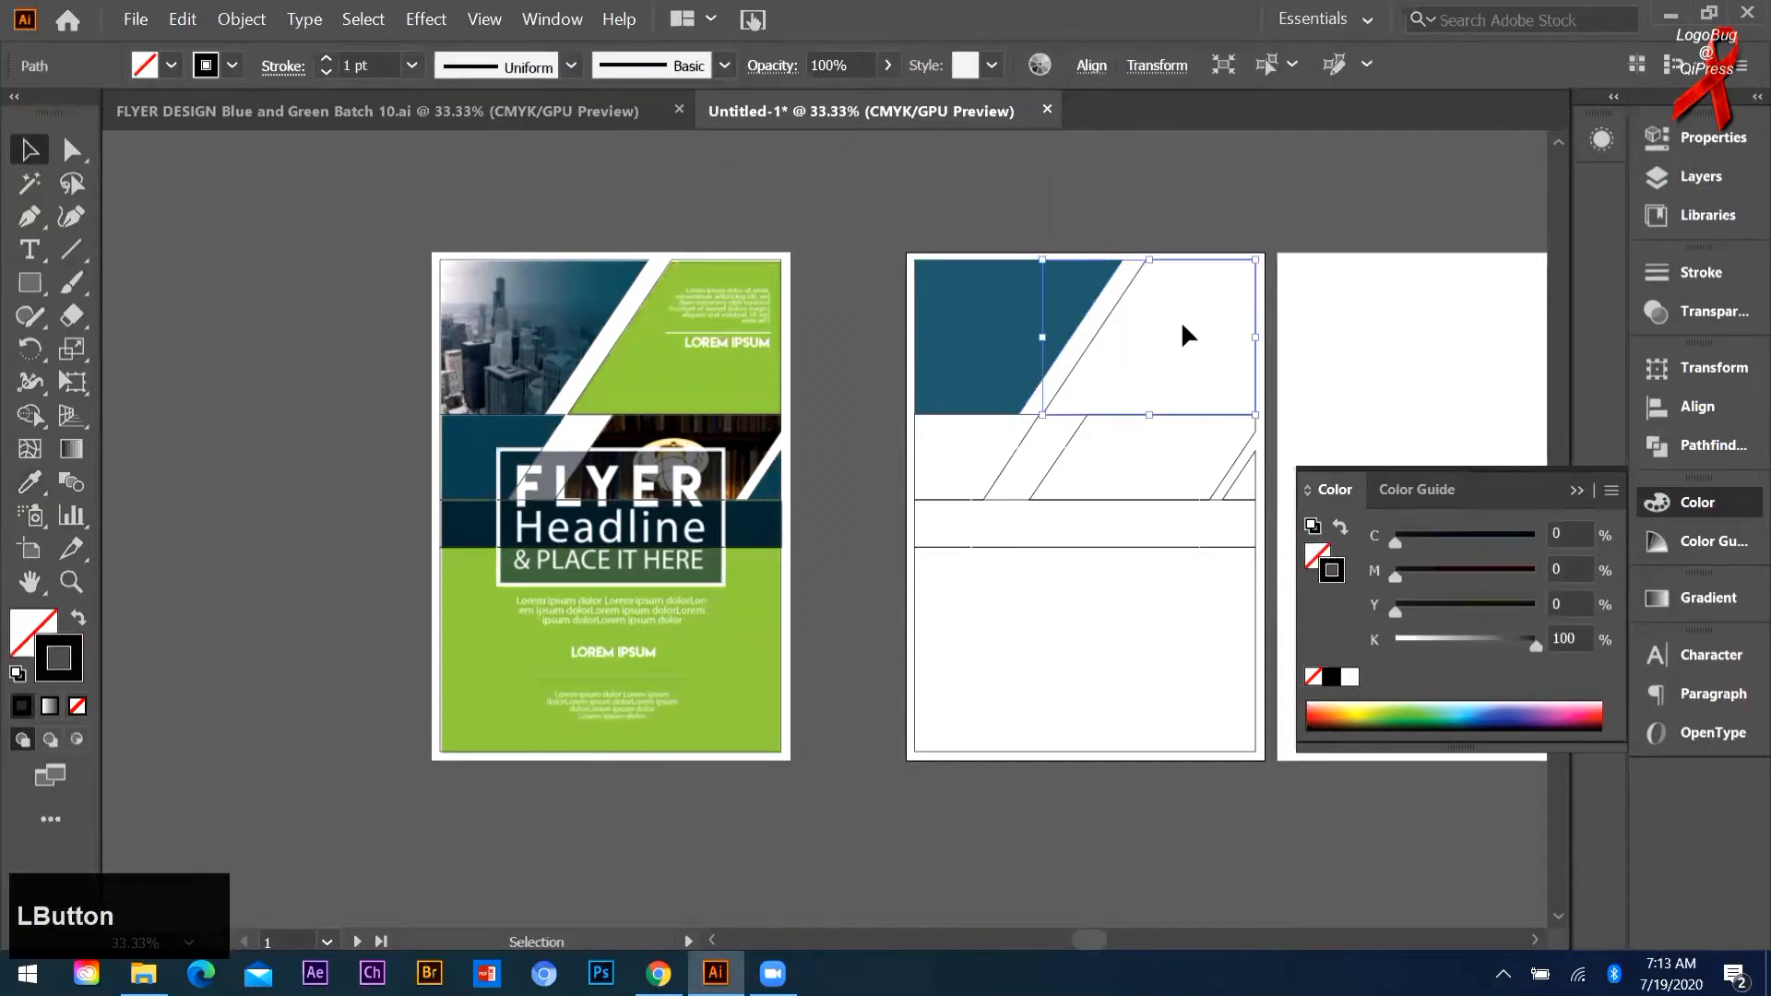
pyautogui.press('i')
pyautogui.click(717, 380)
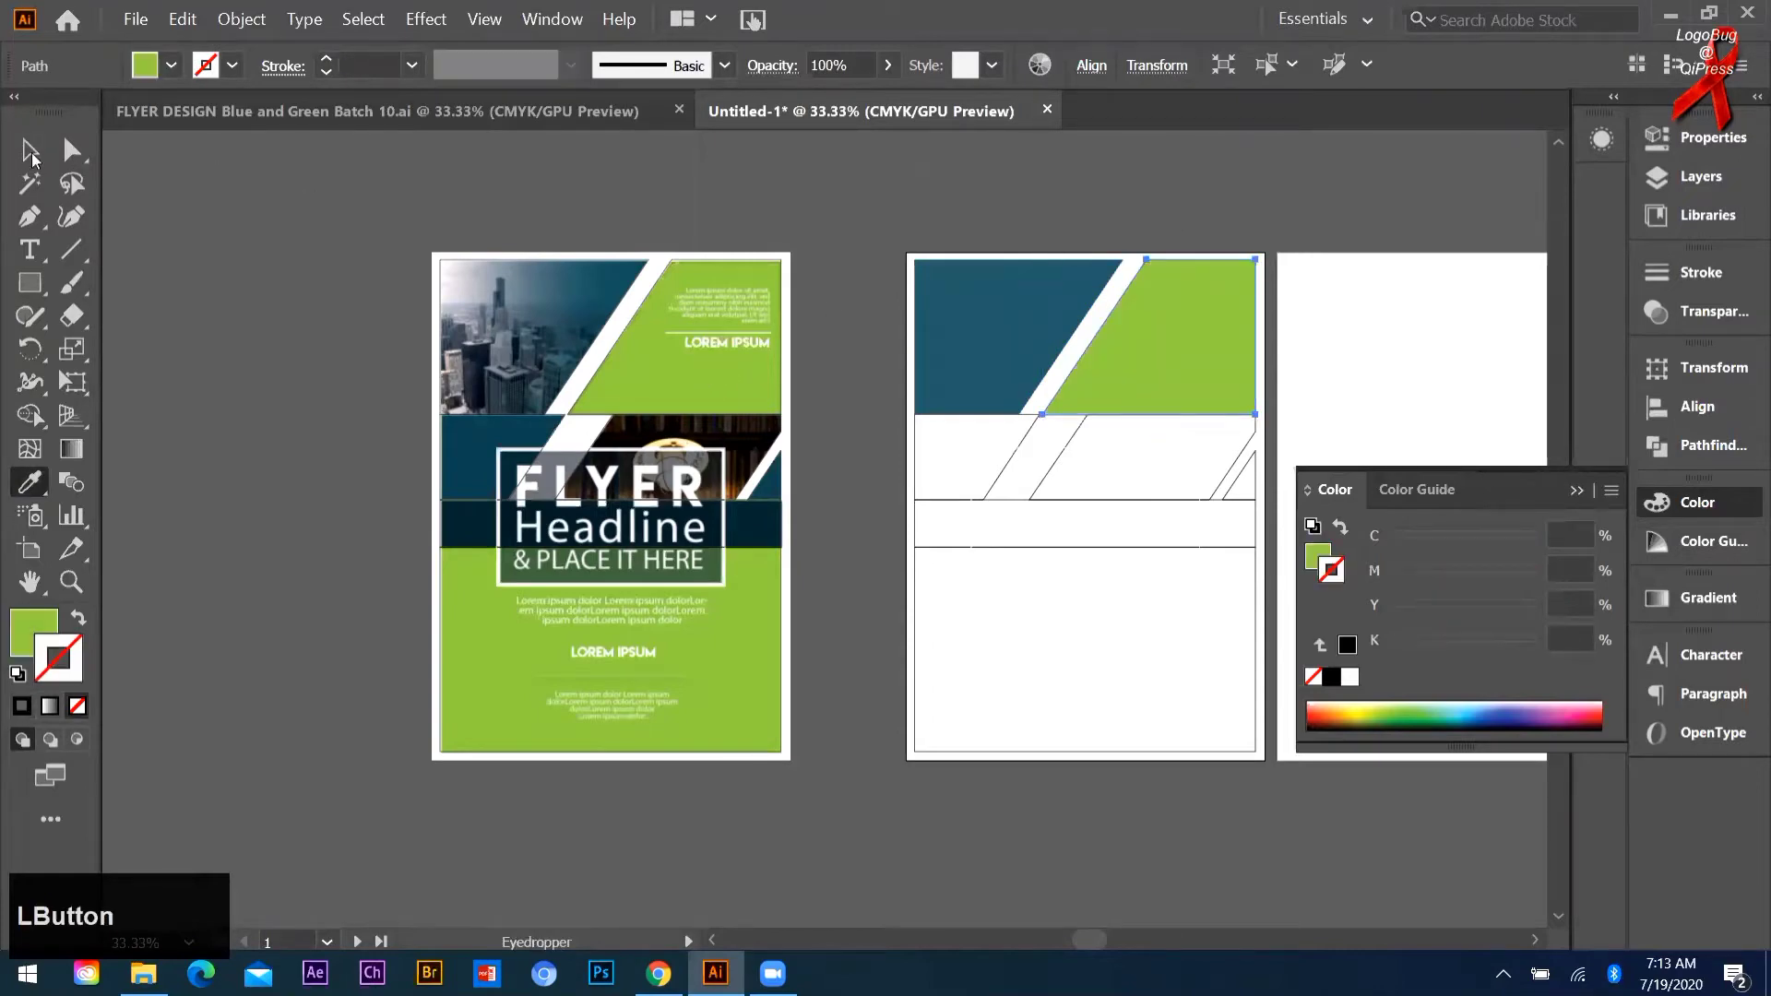
pyautogui.click(27, 153)
# Step: Fill the slanted panel below the teal one with the dark blue sampled from the reference flyer
pyautogui.click(963, 604)
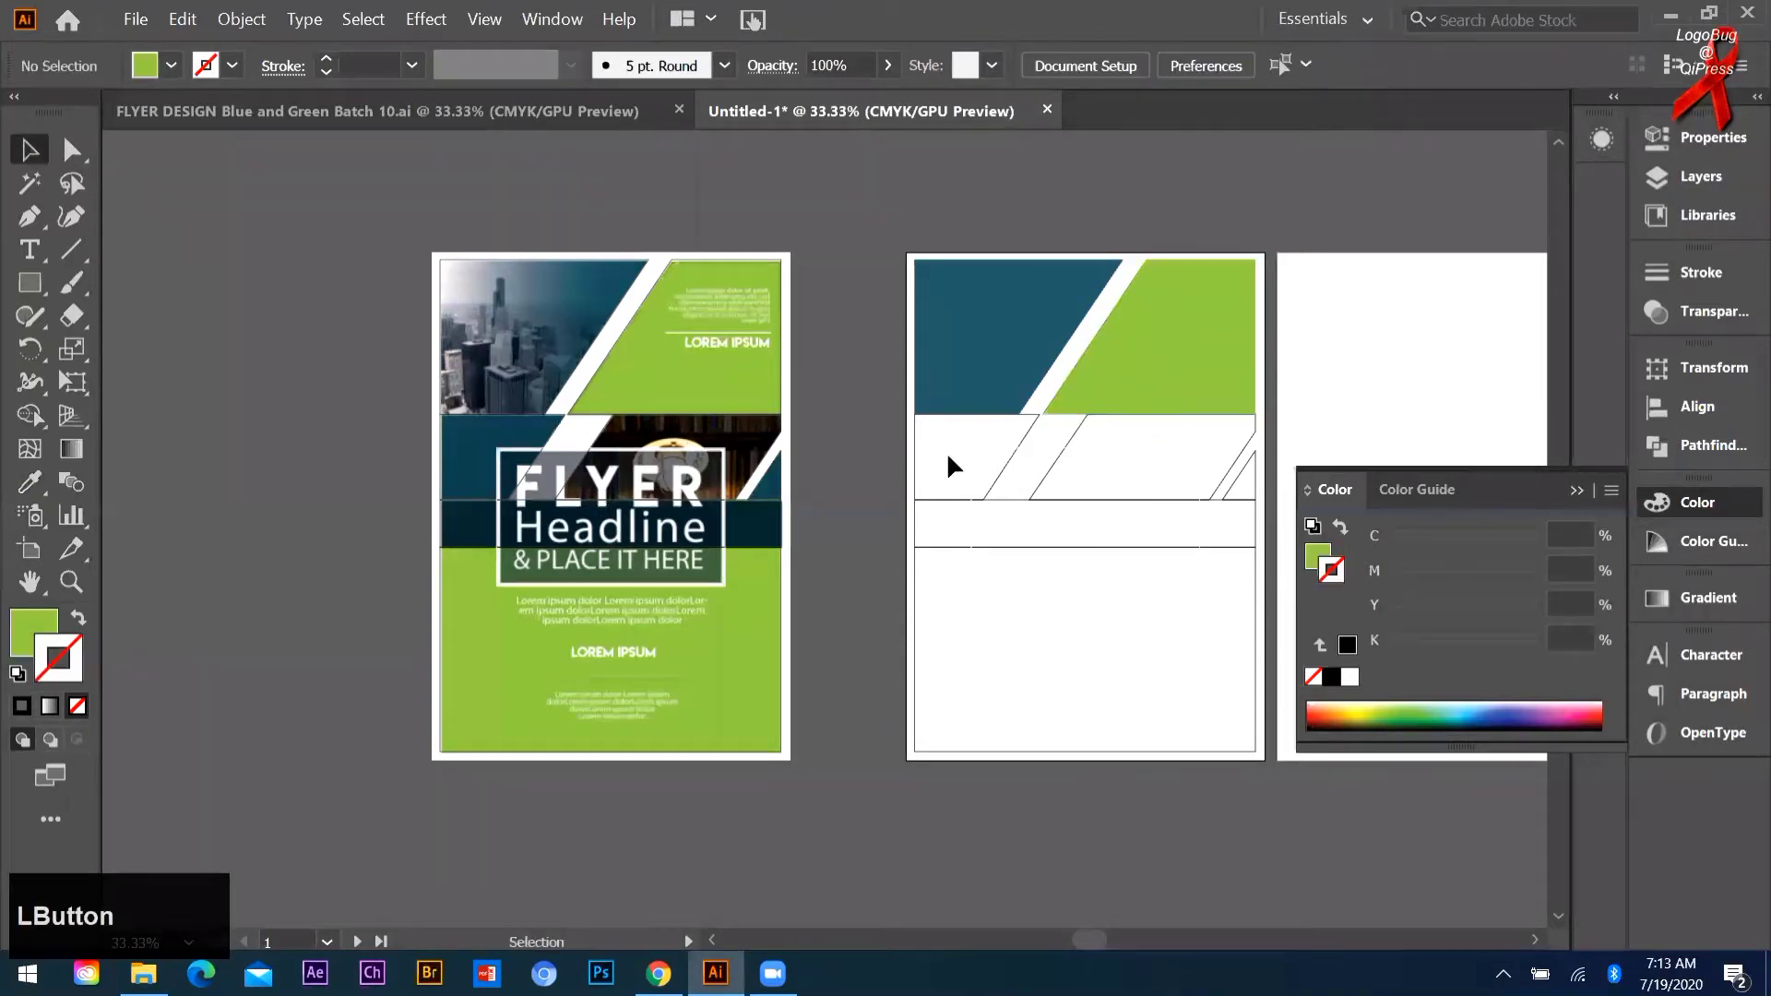
pyautogui.click(1013, 463)
pyautogui.press('i')
pyautogui.click(454, 441)
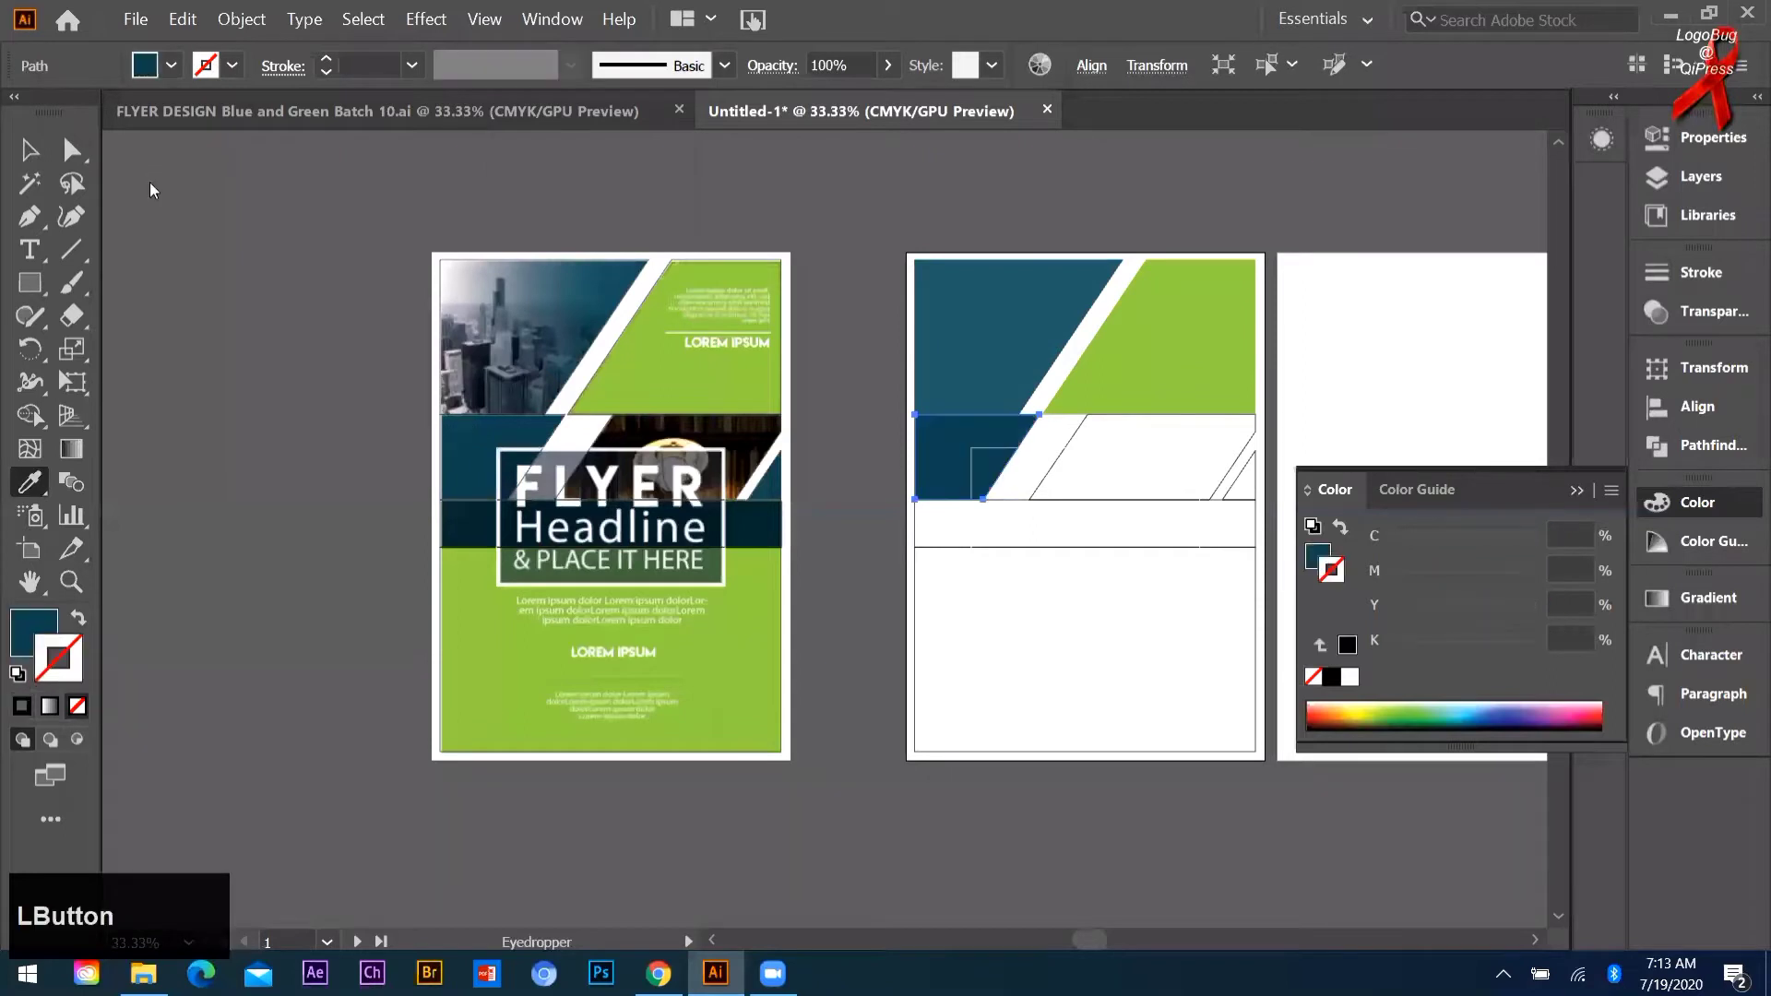
pyautogui.click(31, 155)
# Step: Fill the small triangle at the page's right edge with the dark blue of the slanted left panel
pyautogui.click(1305, 448)
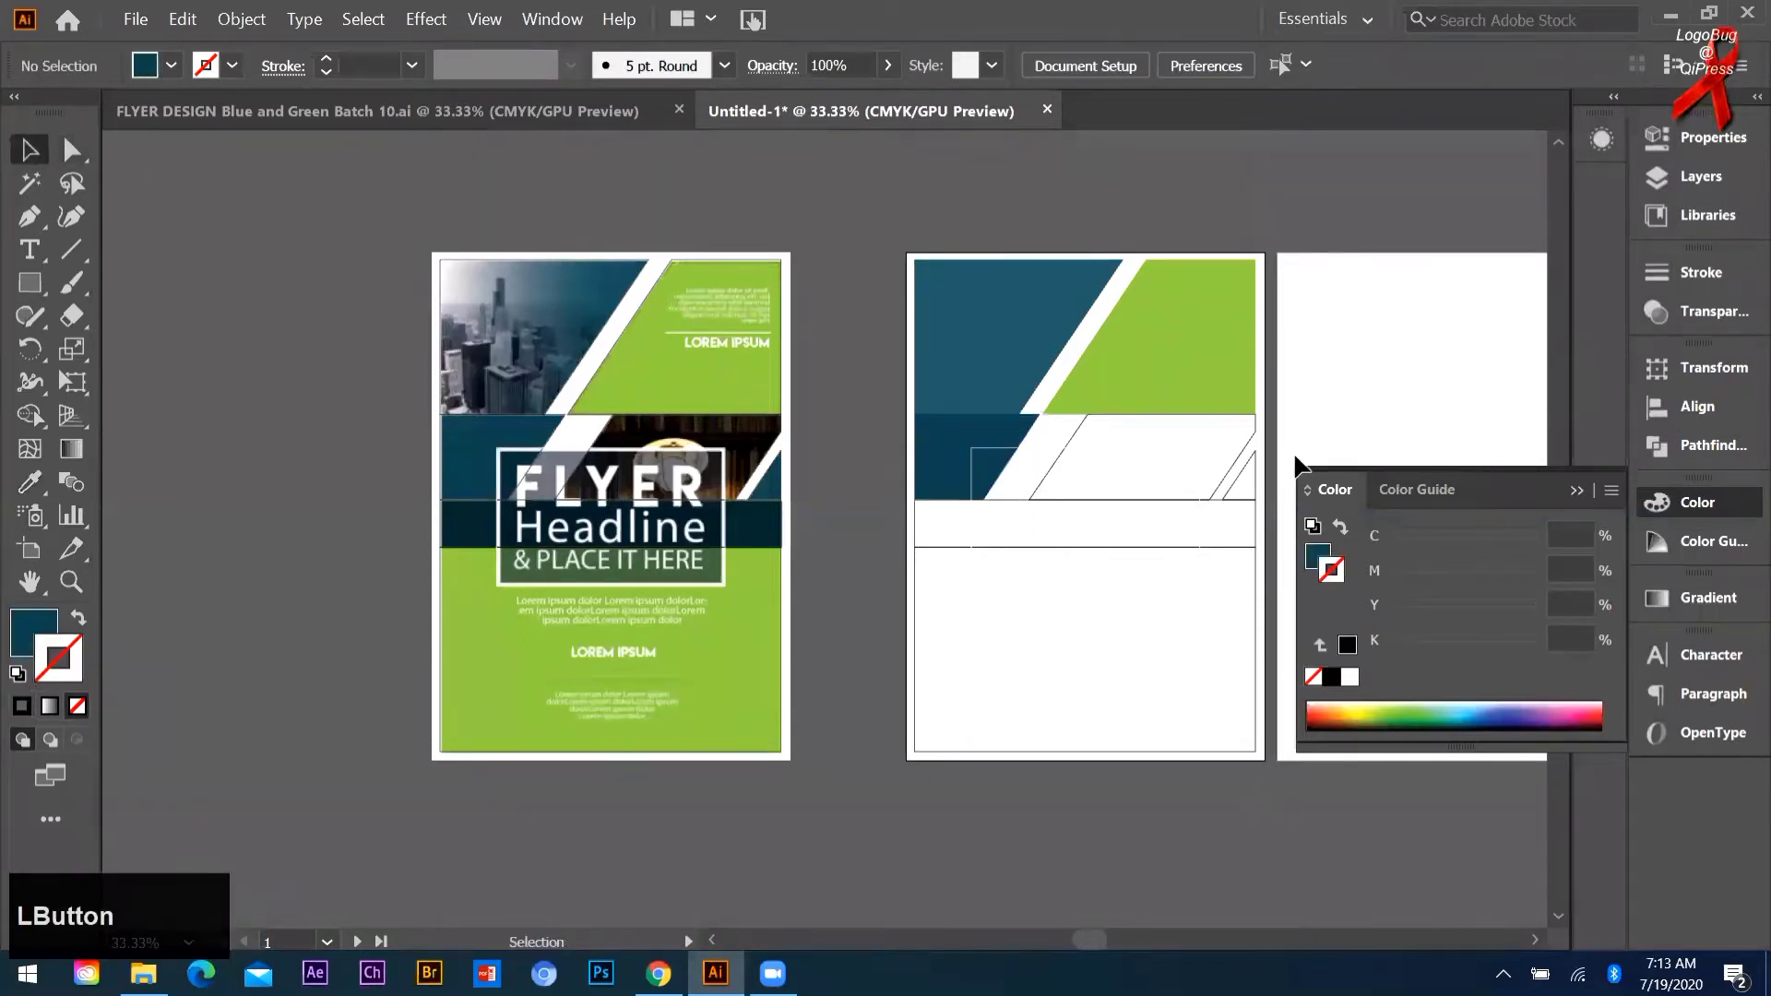
pyautogui.click(1234, 476)
pyautogui.press('i')
pyautogui.click(1003, 442)
pyautogui.click(32, 153)
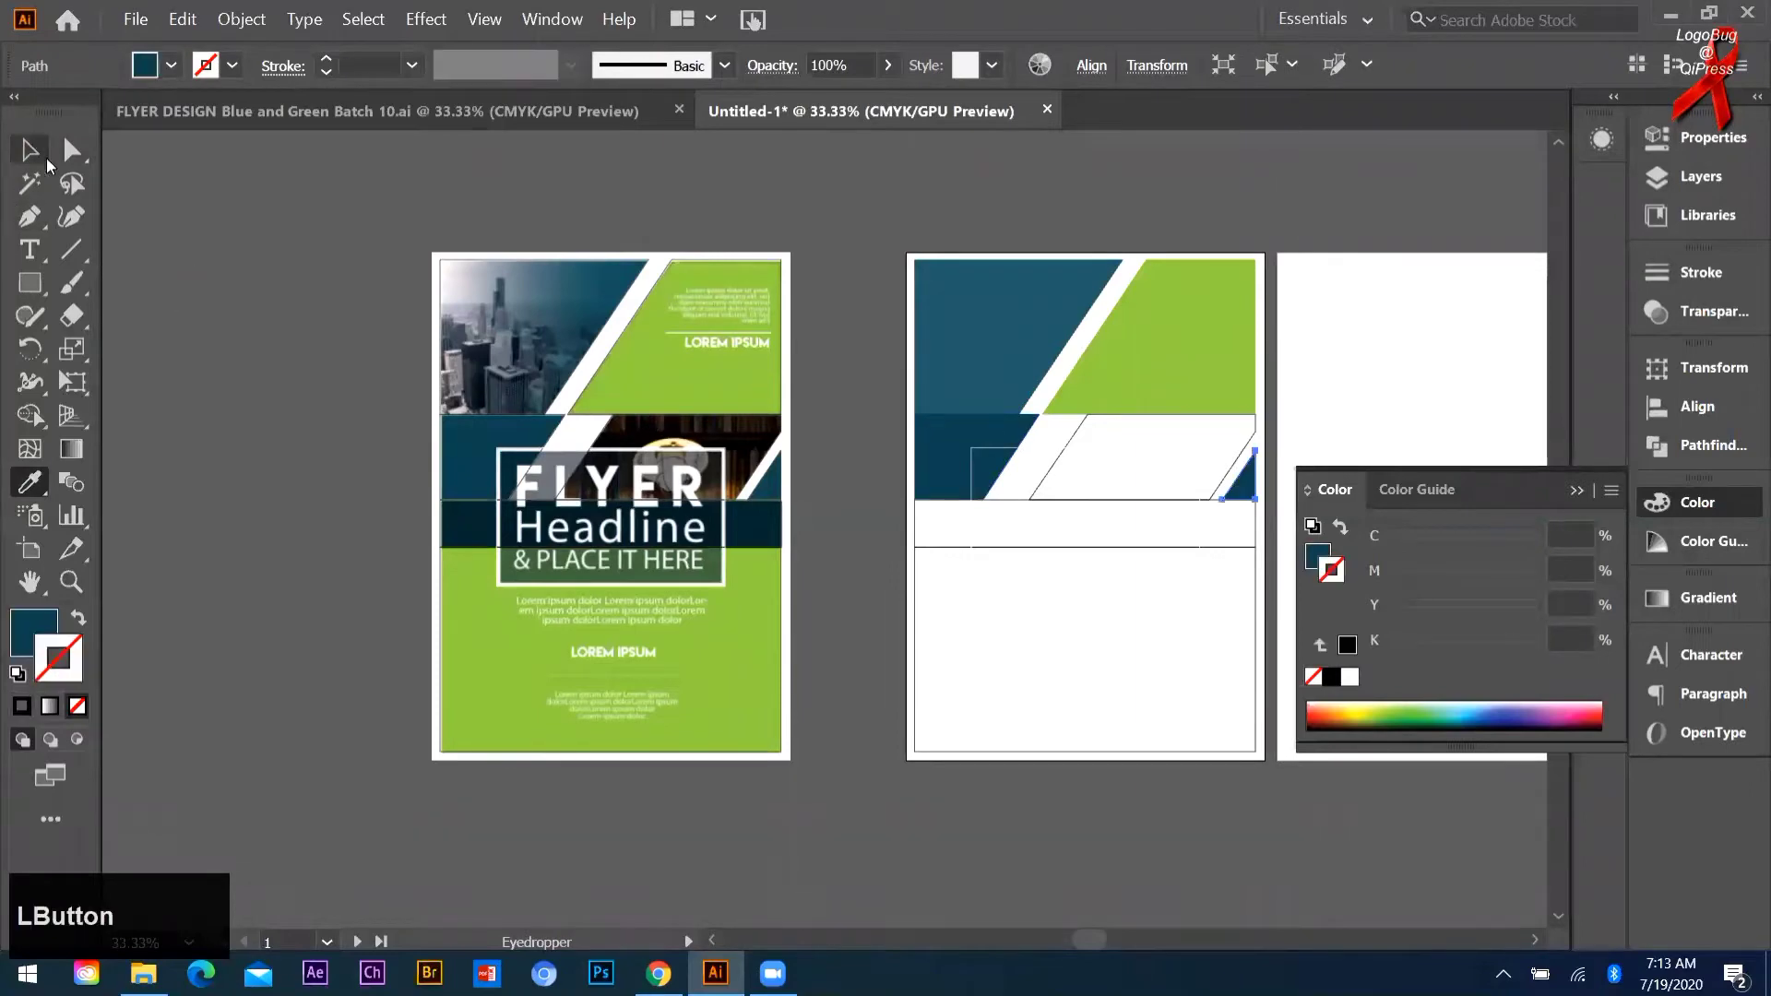
# Step: Fill the horizontal band across the copied layout with the navy sampled from the reference and deselect it
pyautogui.click(969, 593)
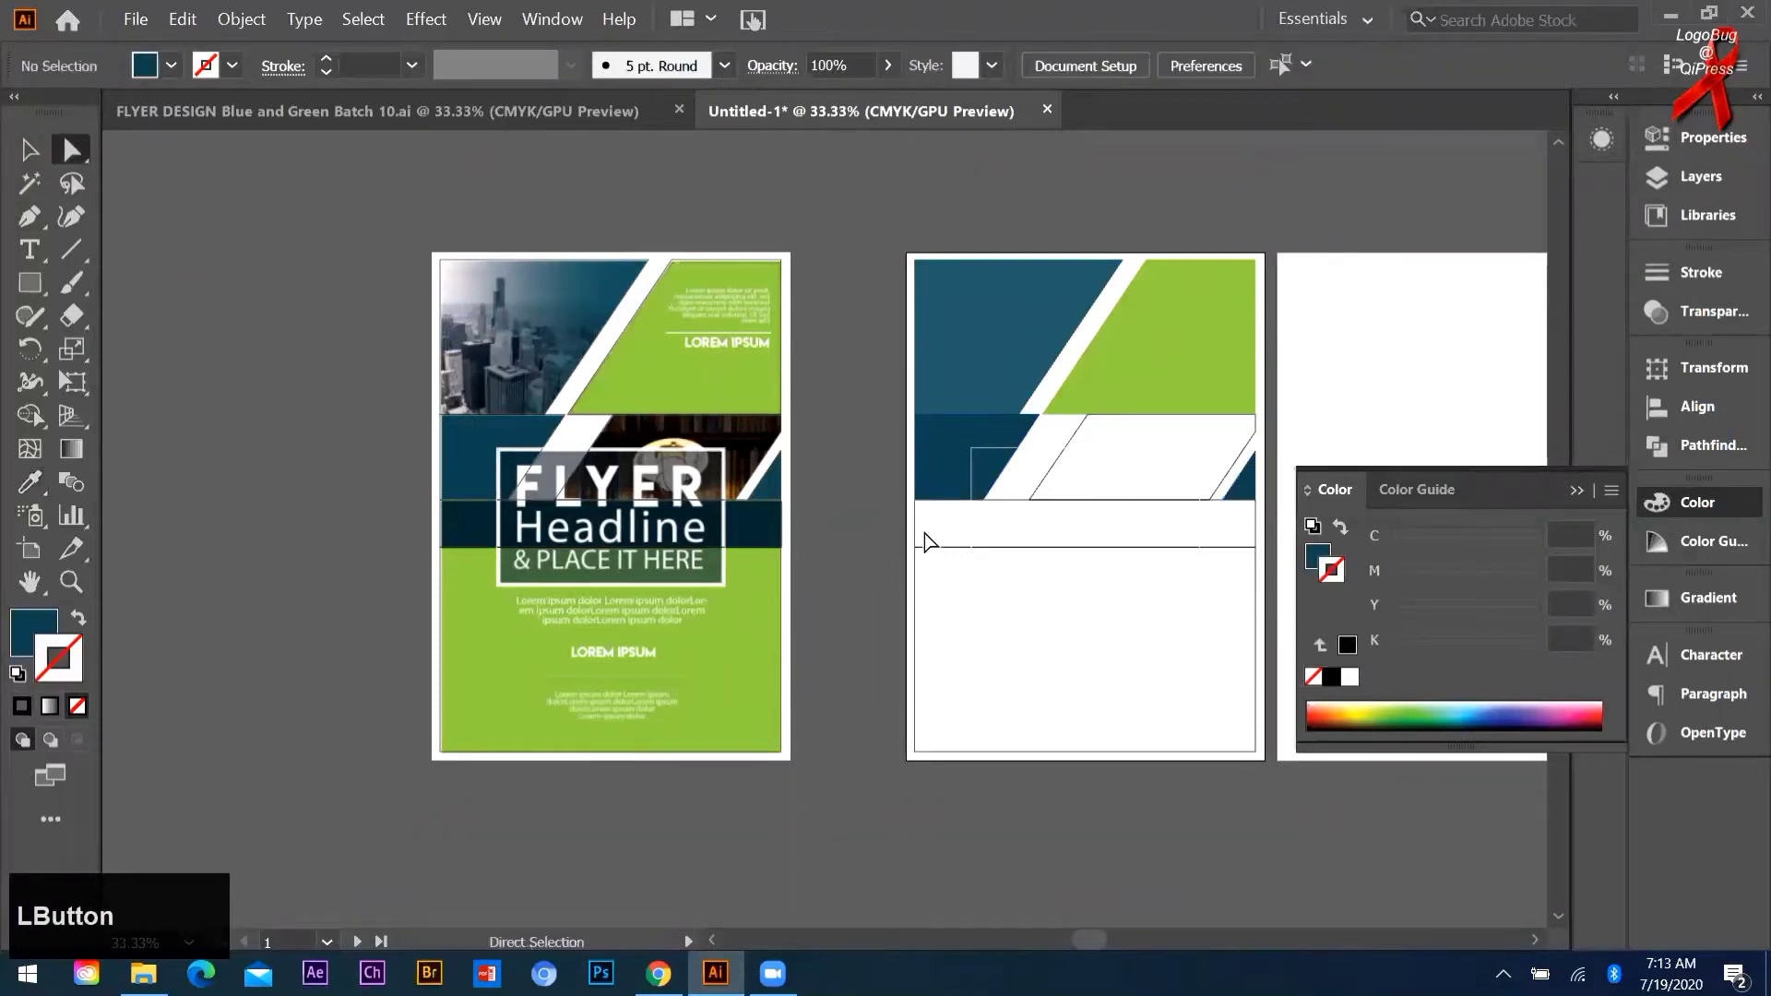
pyautogui.click(989, 528)
pyautogui.press('i')
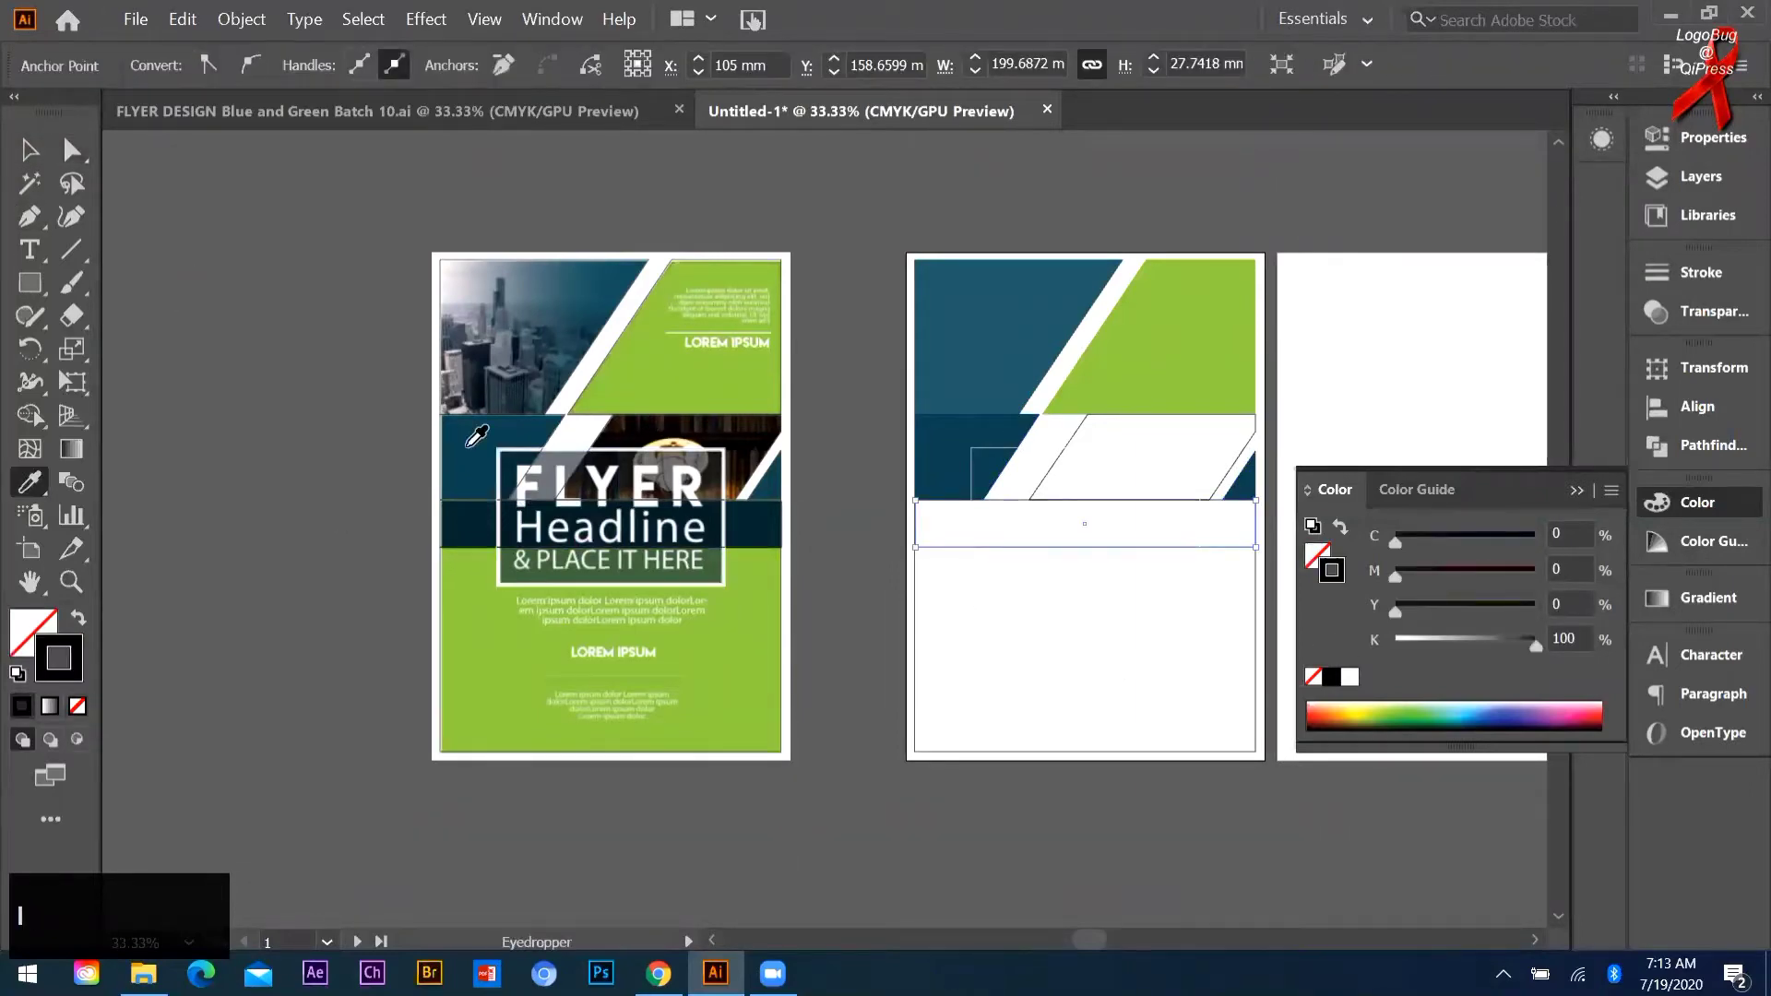
pyautogui.click(477, 530)
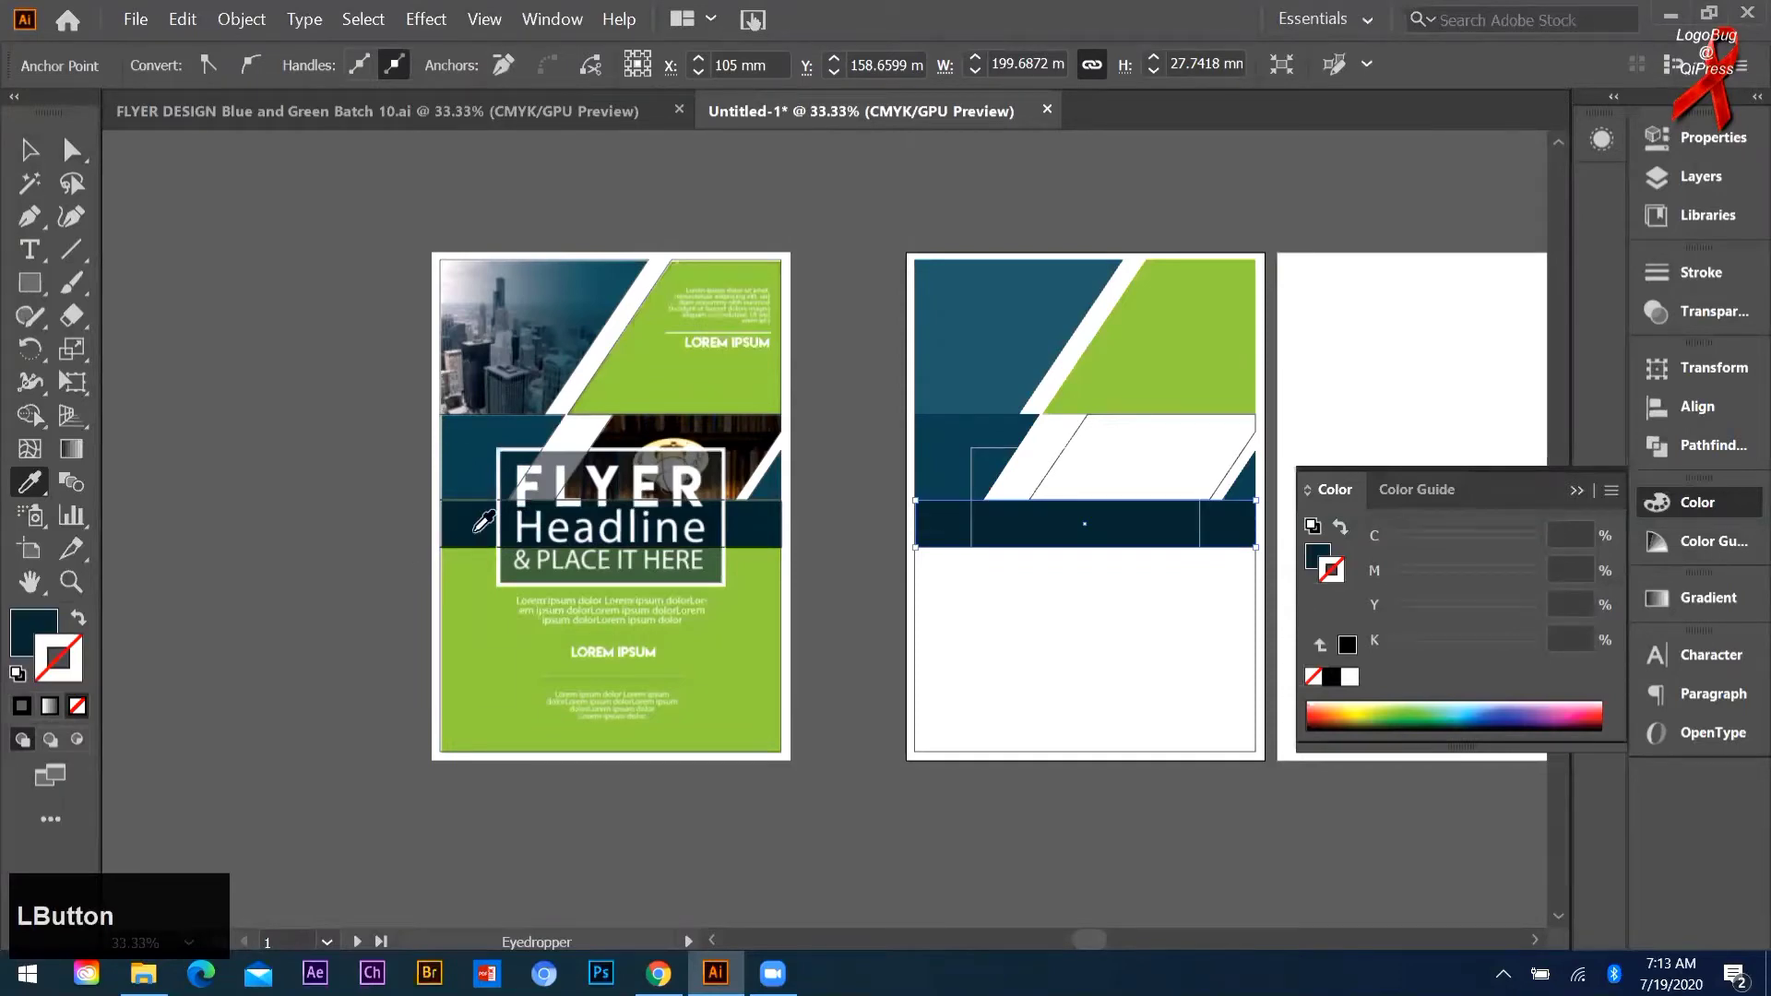
pyautogui.scroll(2, 476, 526)
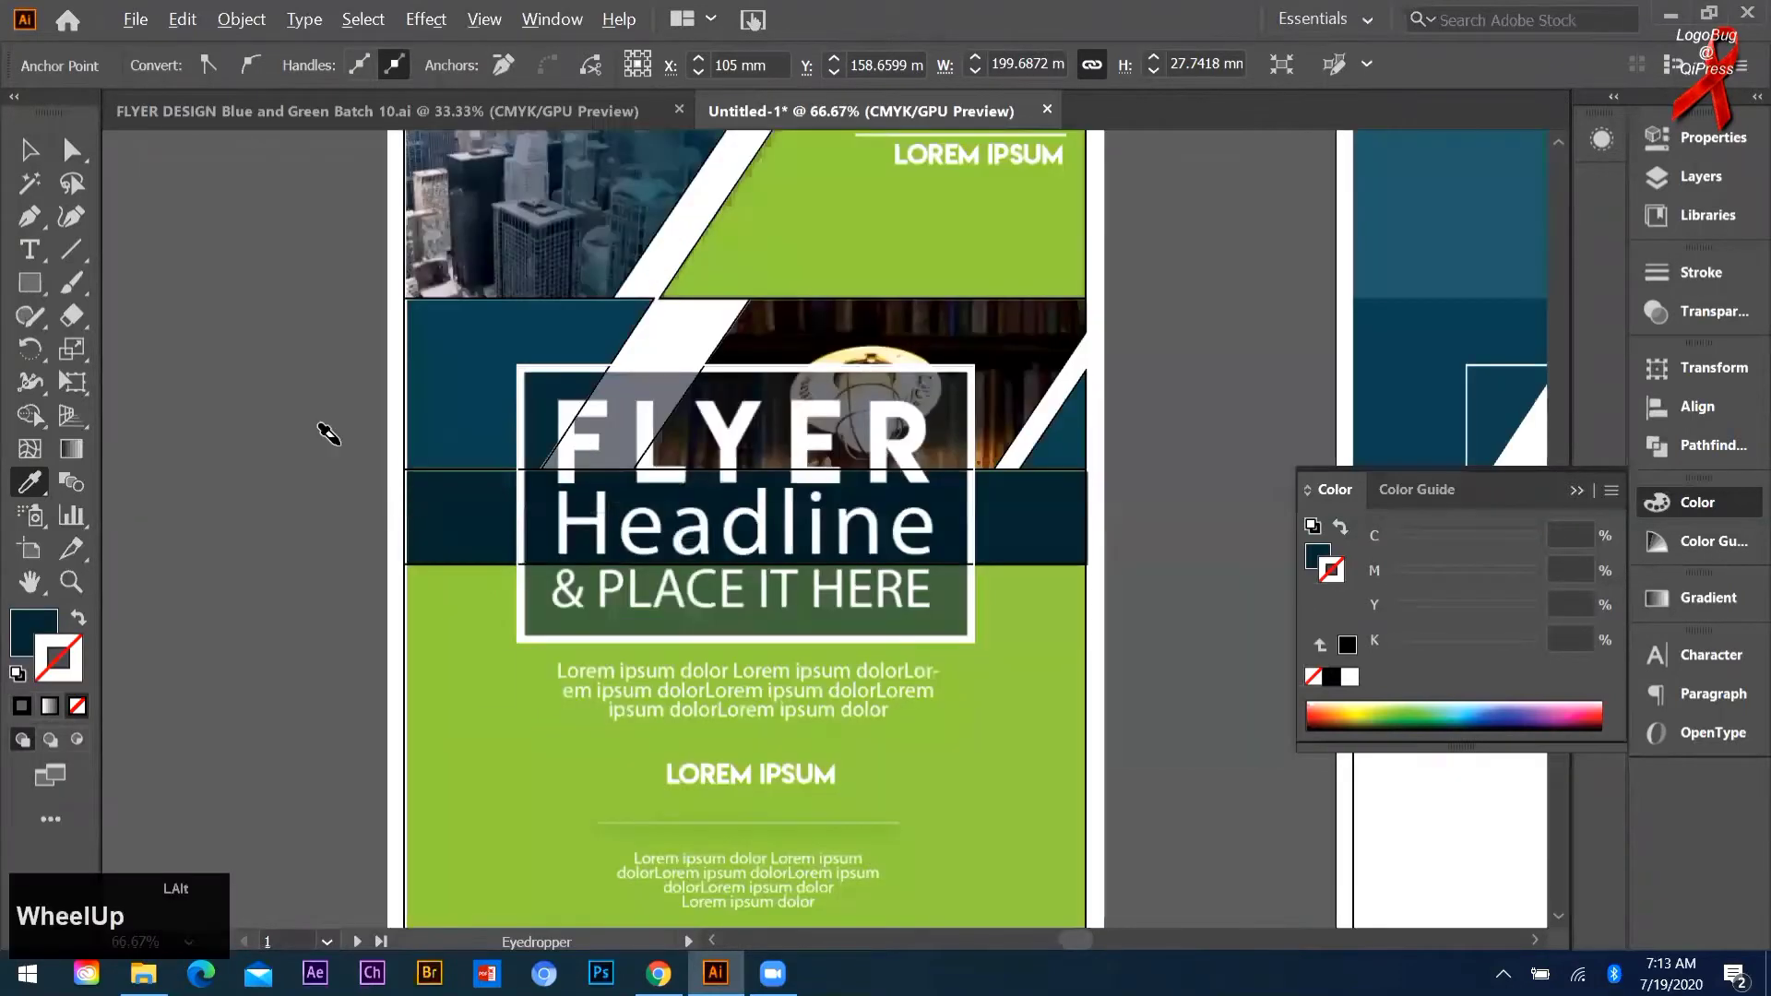
pyautogui.scroll(-2, 329, 433)
pyautogui.click(30, 149)
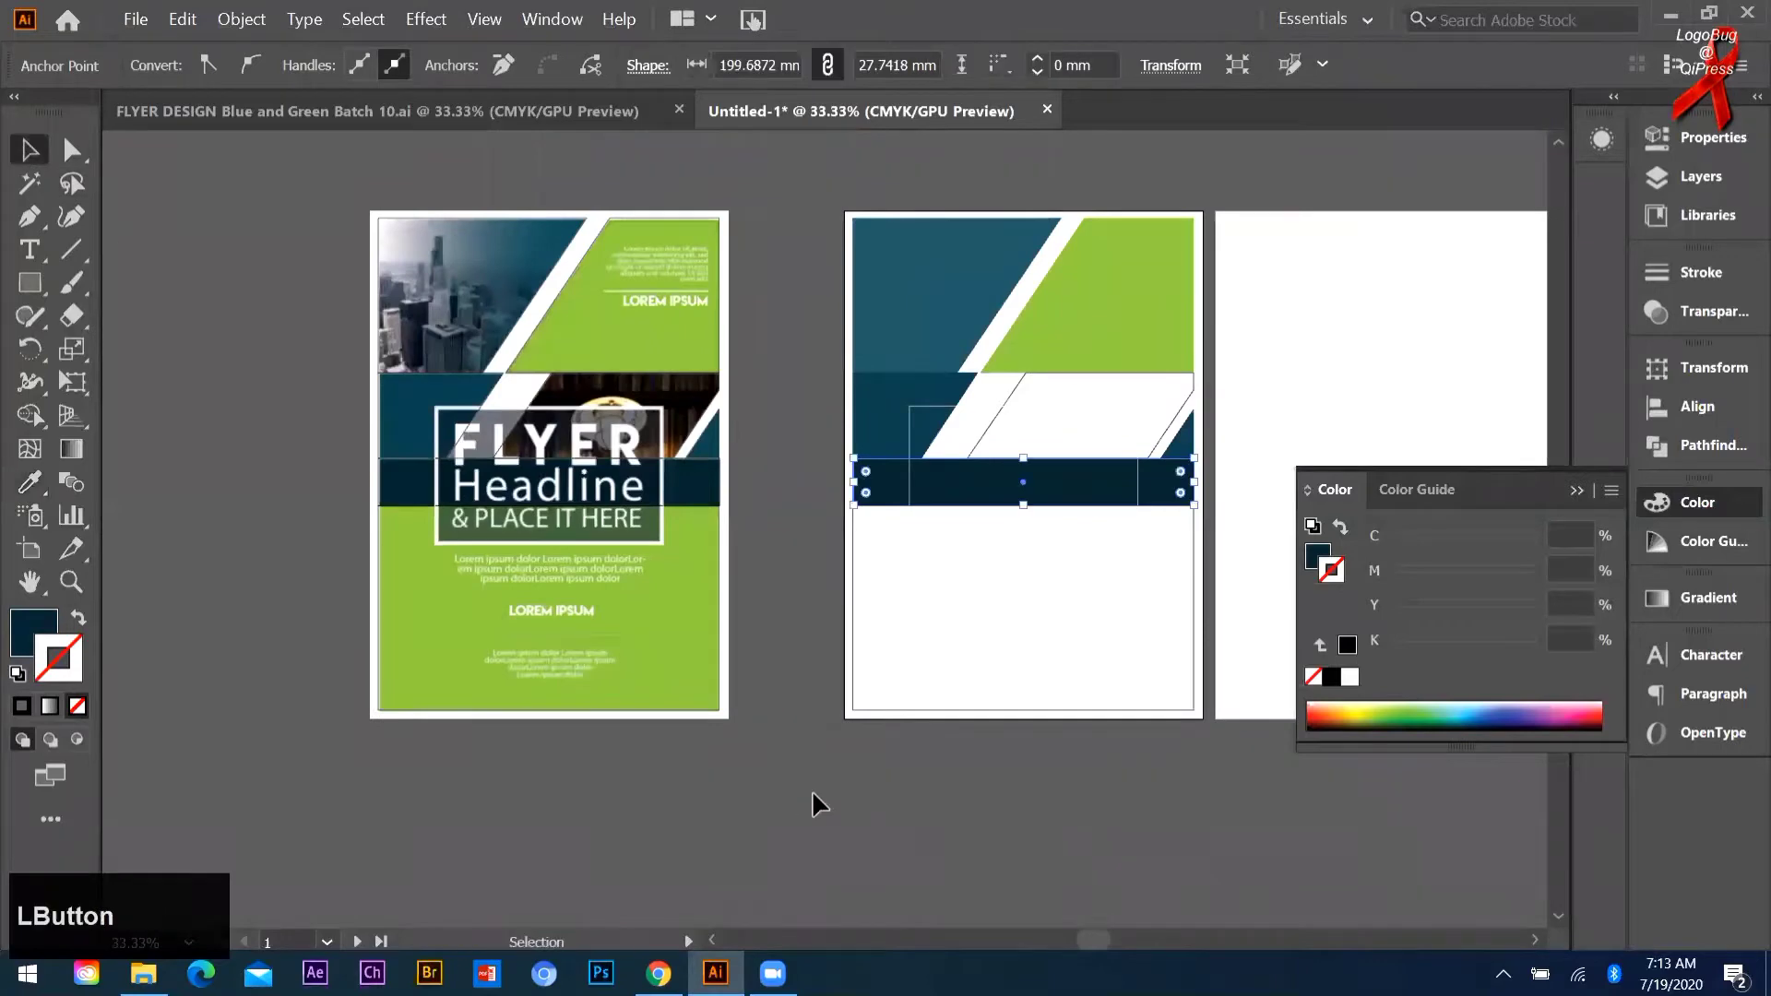
pyautogui.click(813, 794)
# Step: Fill the large lower rectangle with the green sampled from the reference flyer and deselect it
pyautogui.click(922, 659)
pyautogui.press('i')
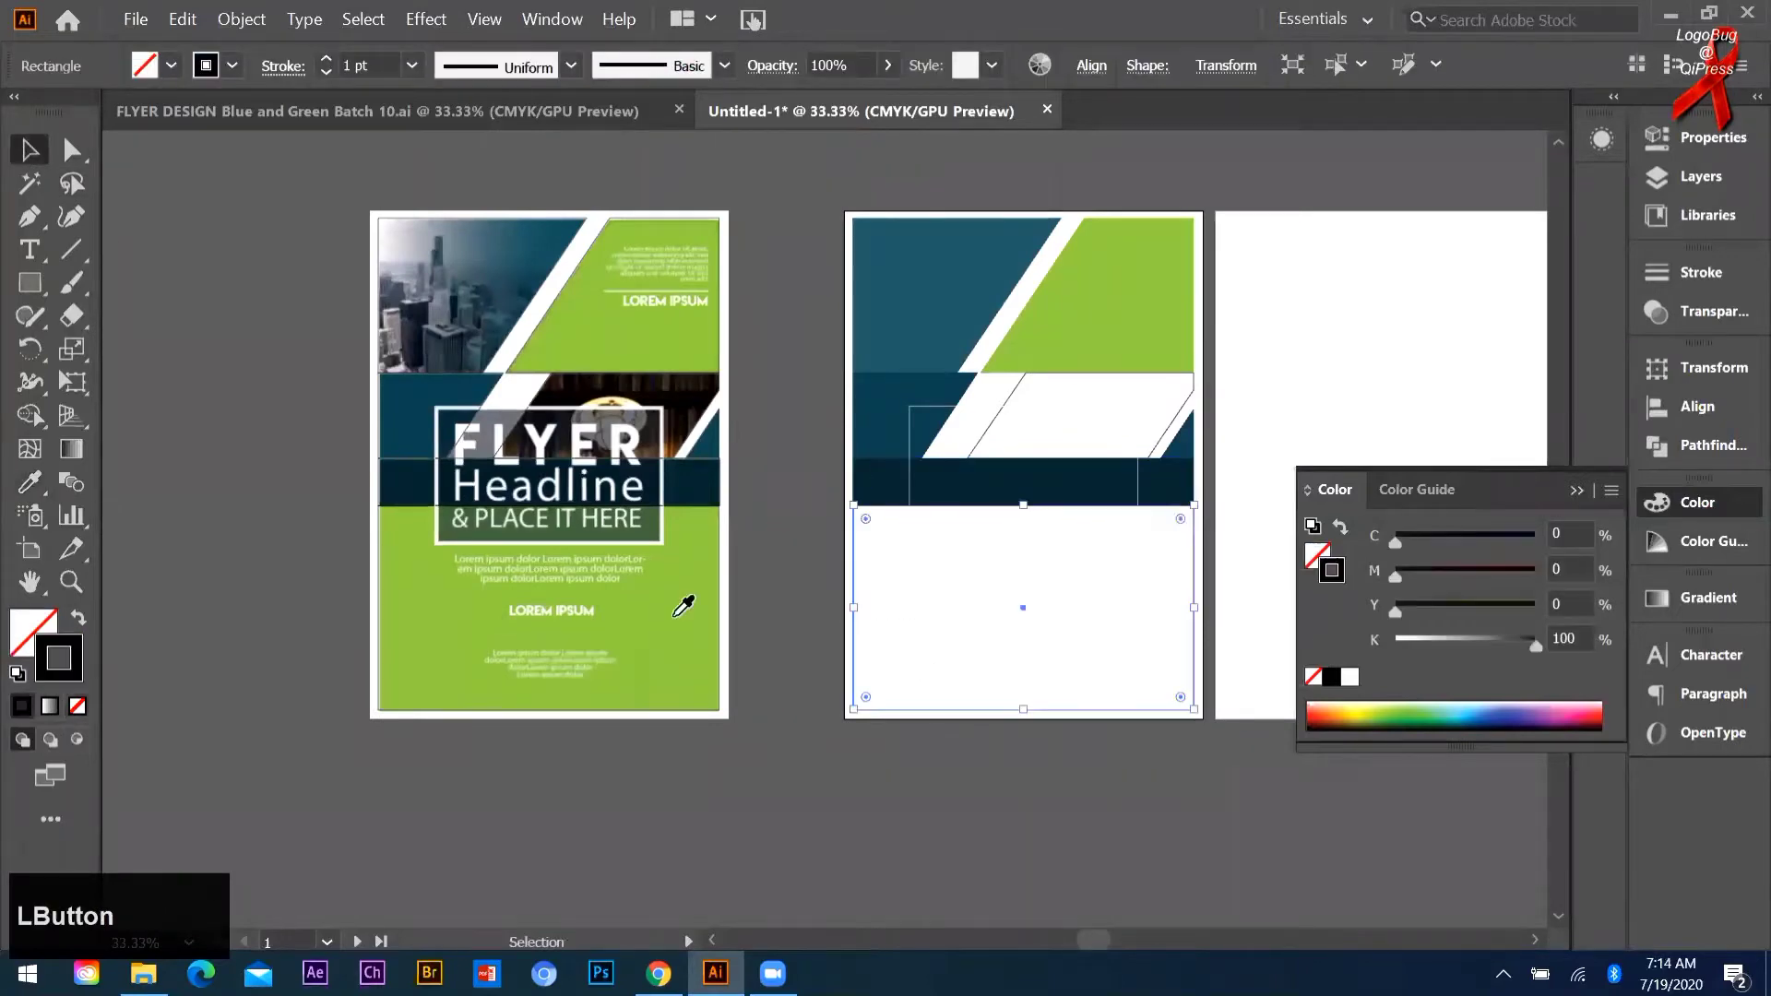
pyautogui.click(680, 605)
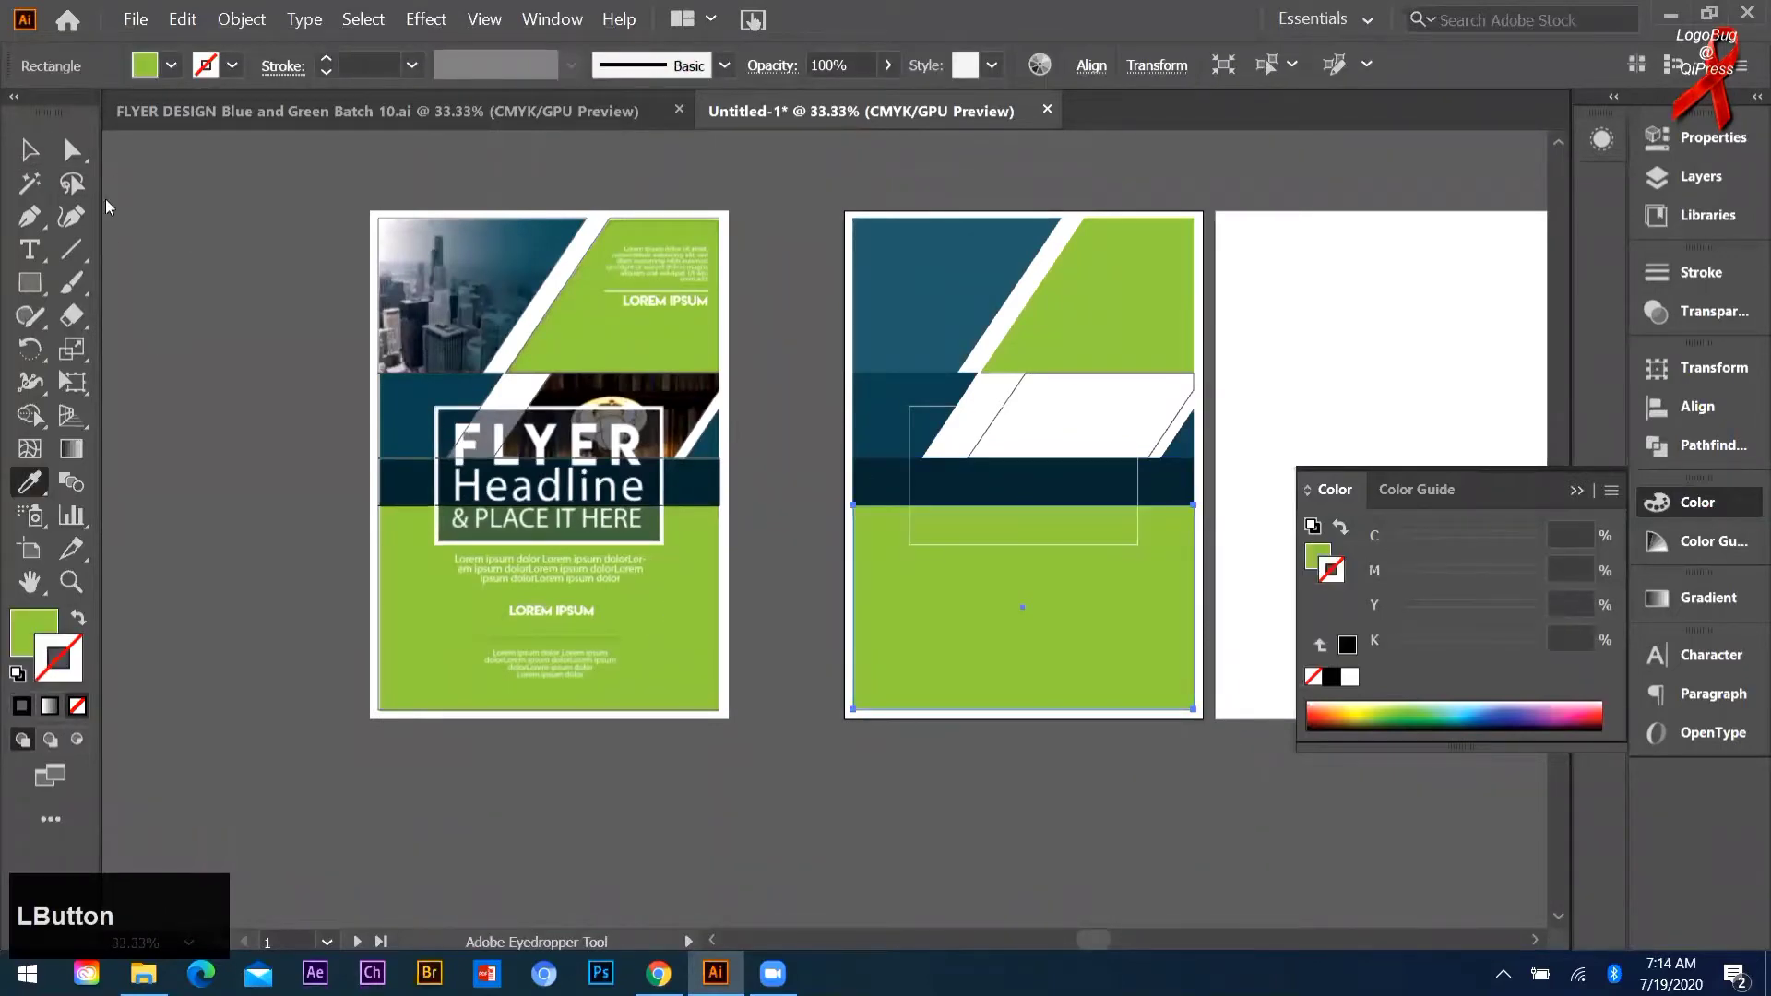
pyautogui.click(32, 149)
pyautogui.click(1014, 418)
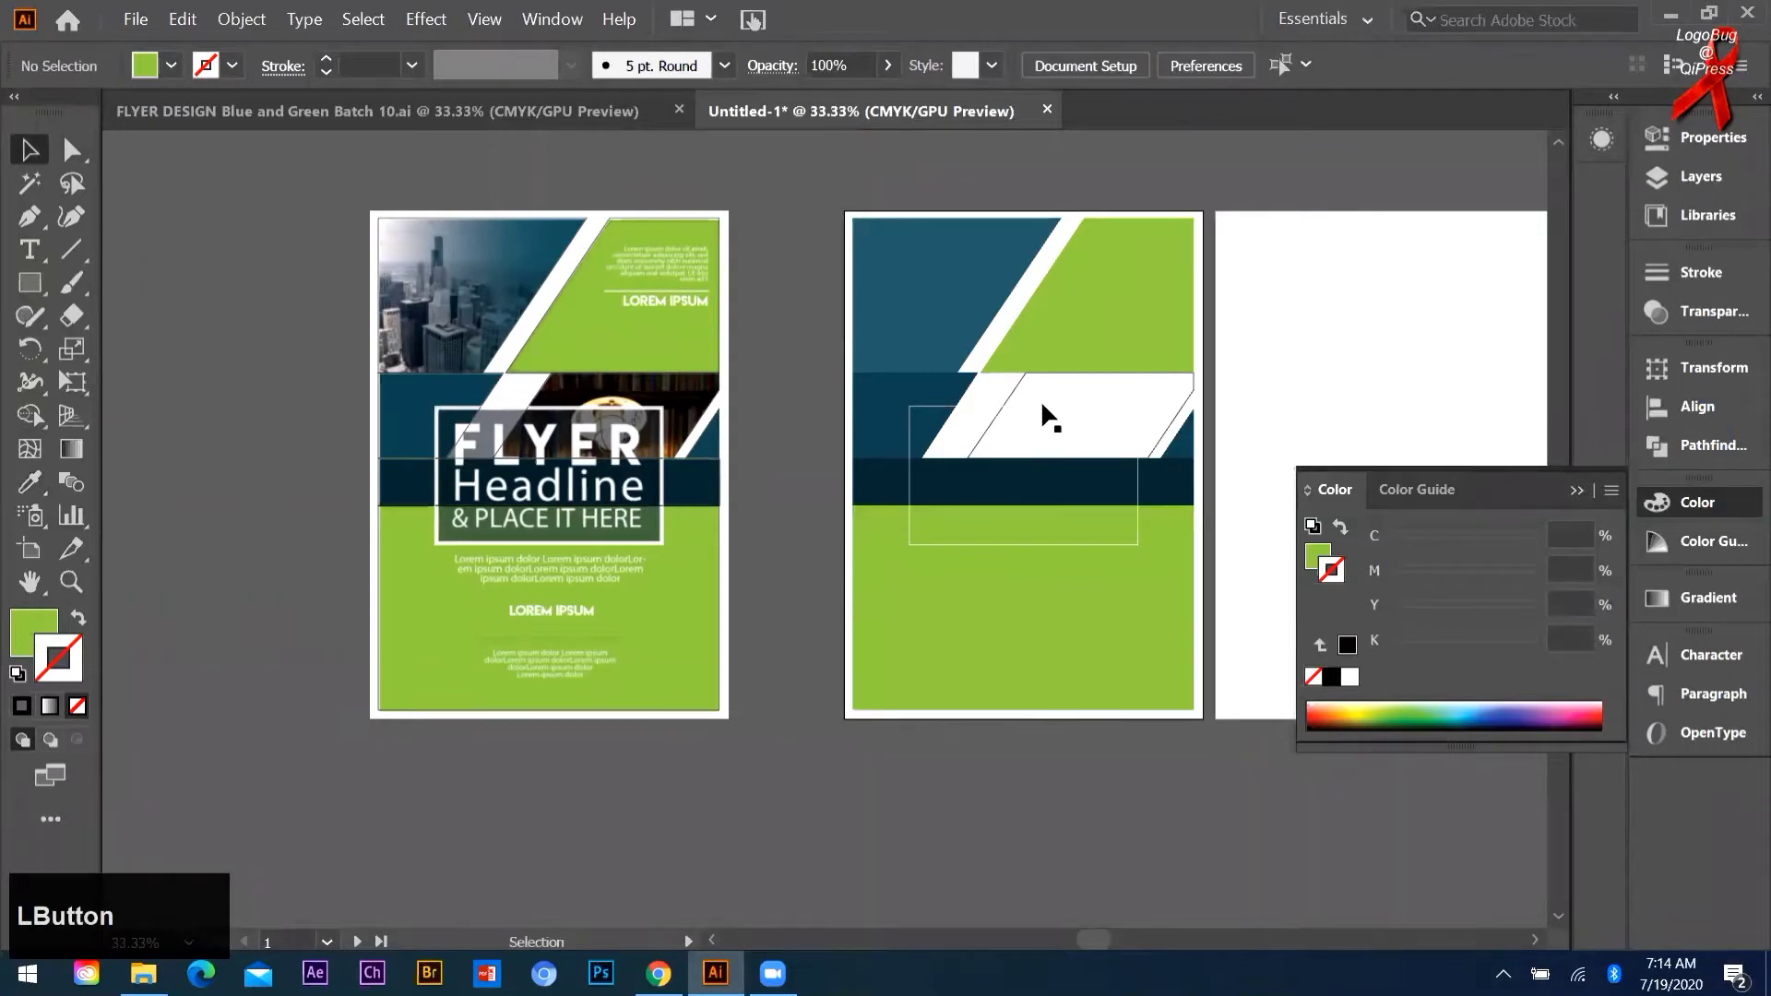
# Step: Set the copied headline frame's white stroke weight to 10 pt
pyautogui.scroll(2, 1043, 406)
pyautogui.scroll(-1, 960, 459)
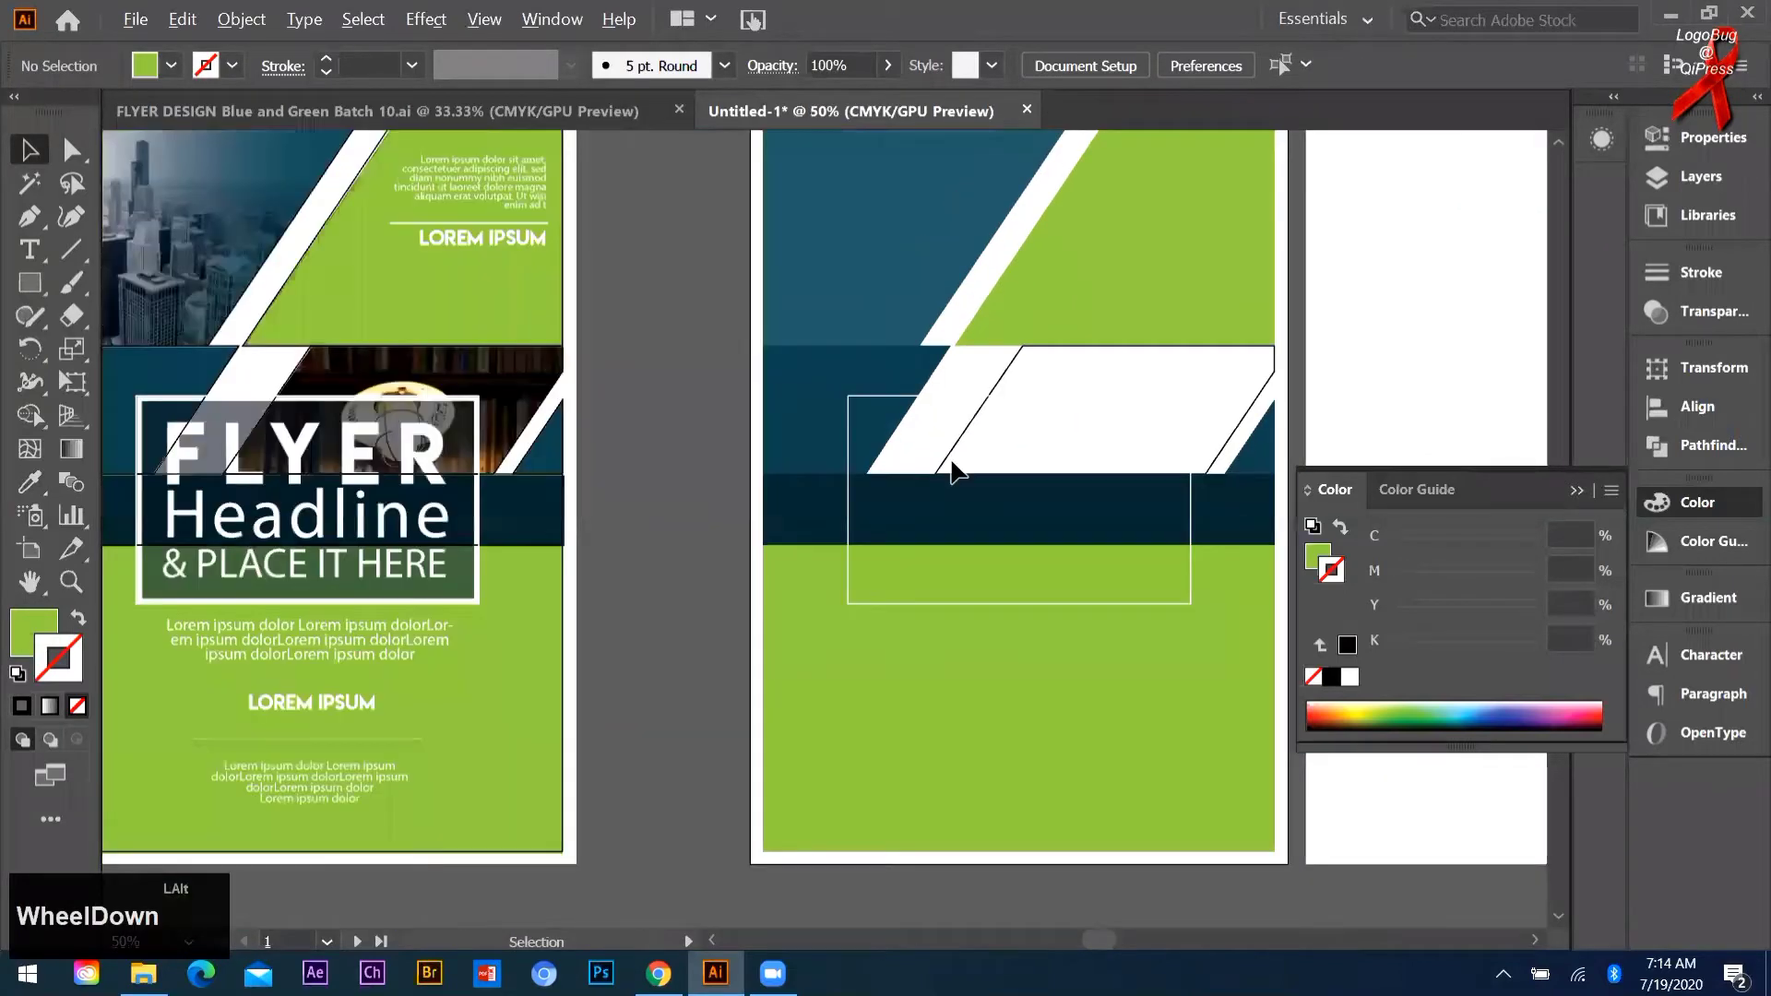
pyautogui.click(919, 396)
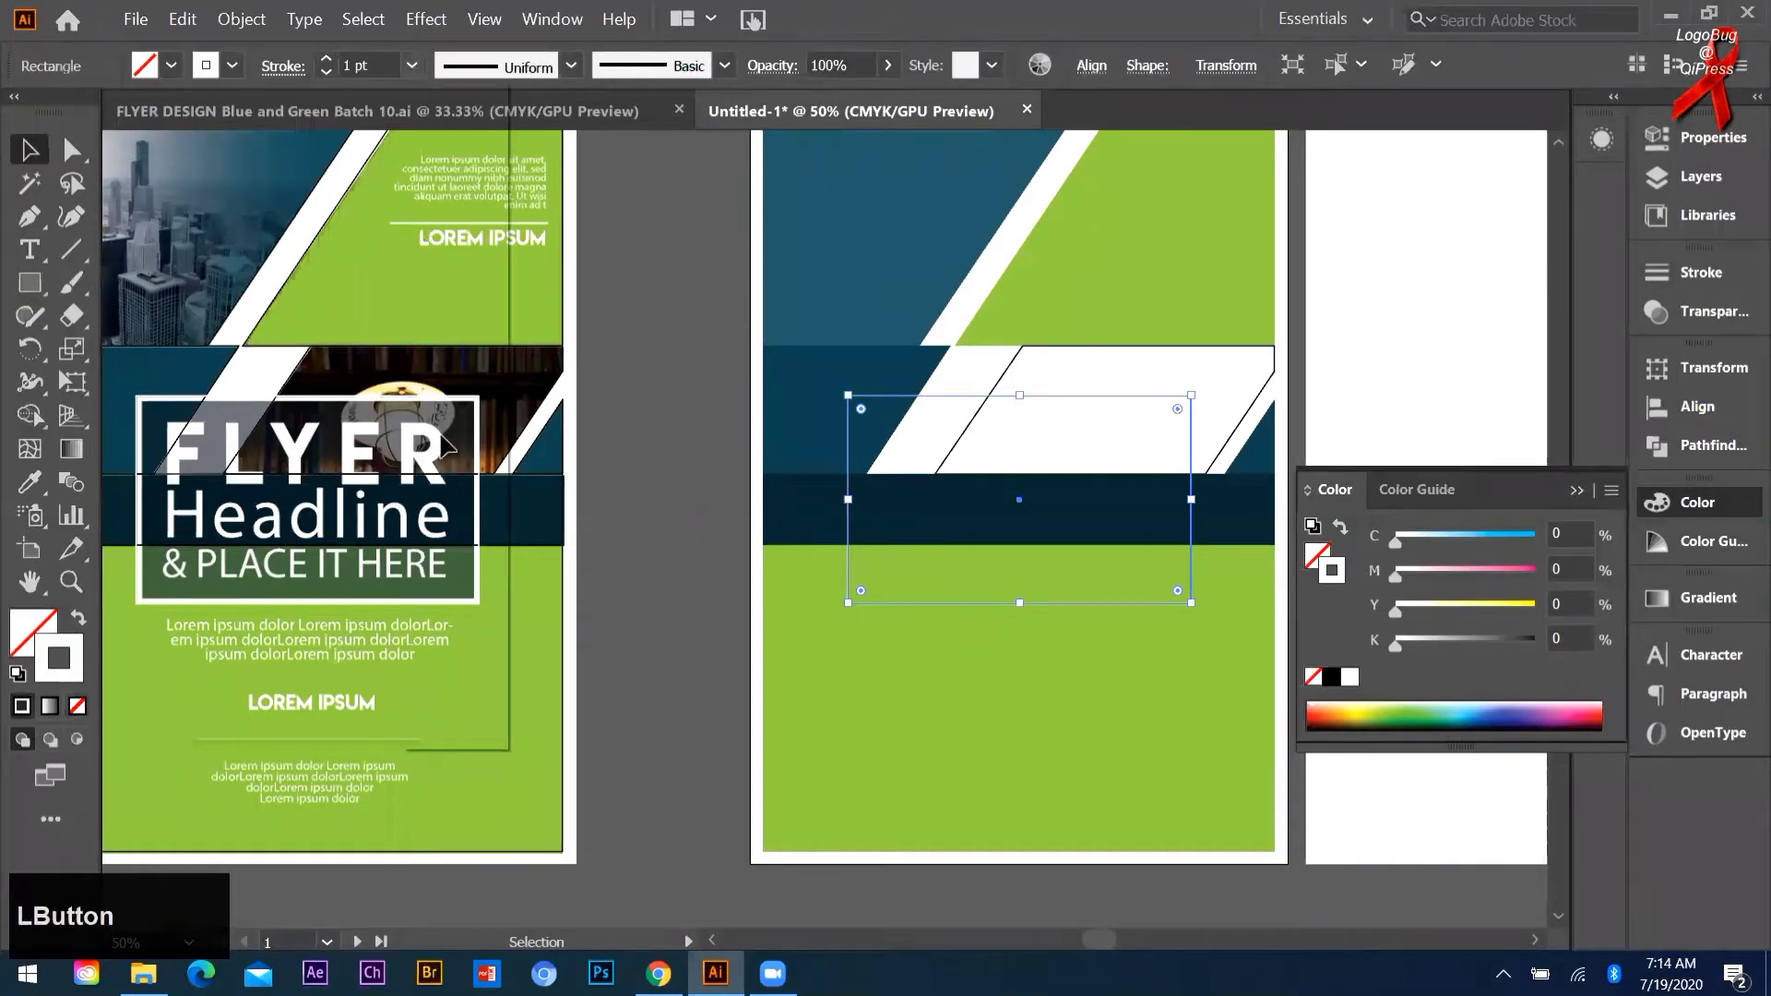
pyautogui.click(1164, 346)
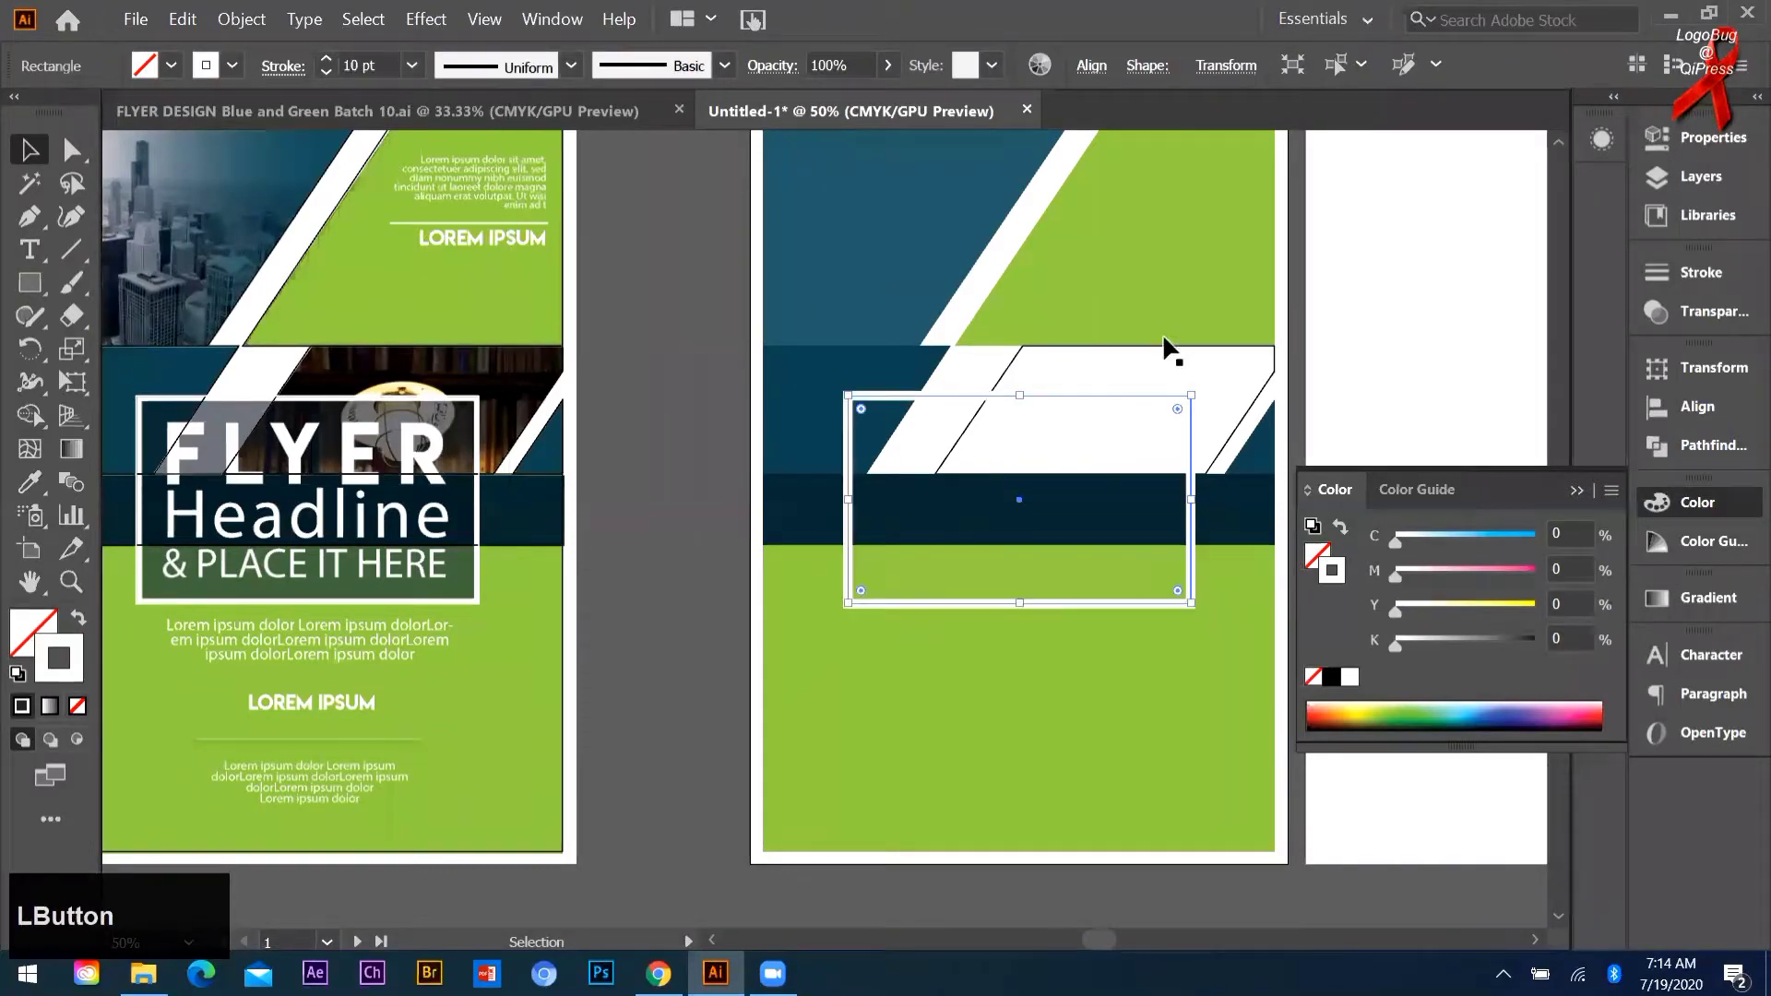
# Step: Fill the slanted middle photo panel with the near-black sampled from the bookshelf image and deselect it
pyautogui.scroll(-1, 1158, 469)
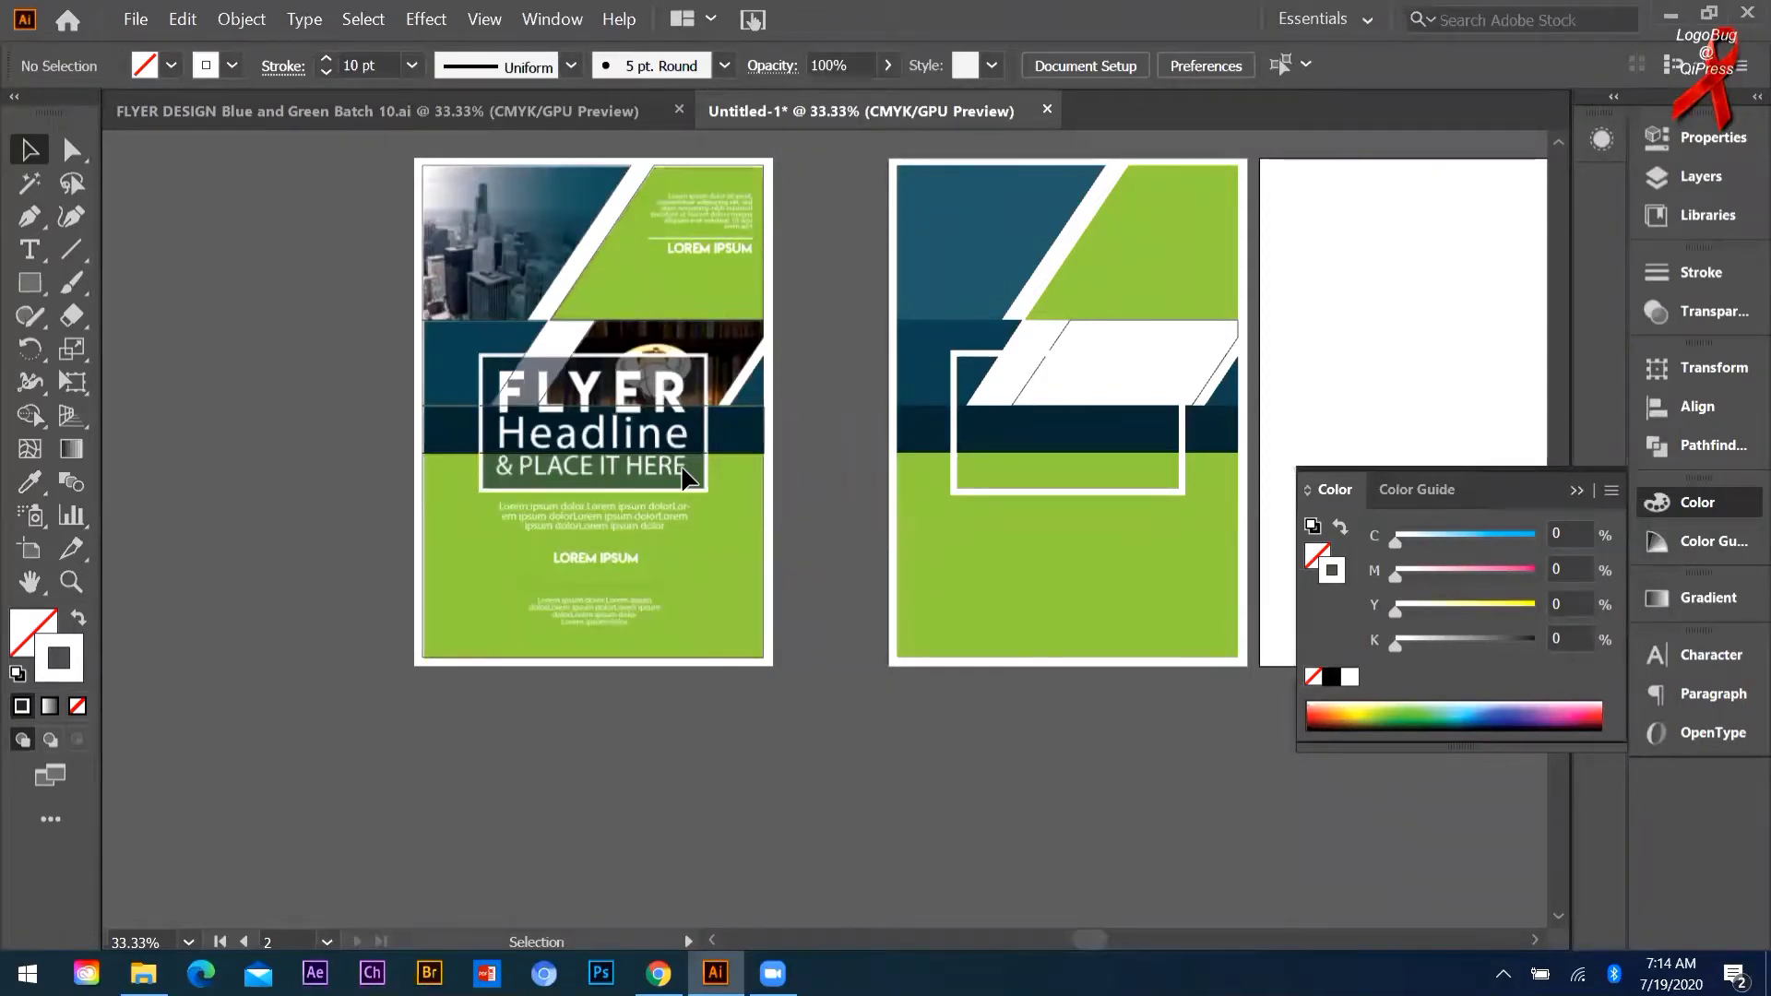
pyautogui.click(1075, 326)
pyautogui.press('i')
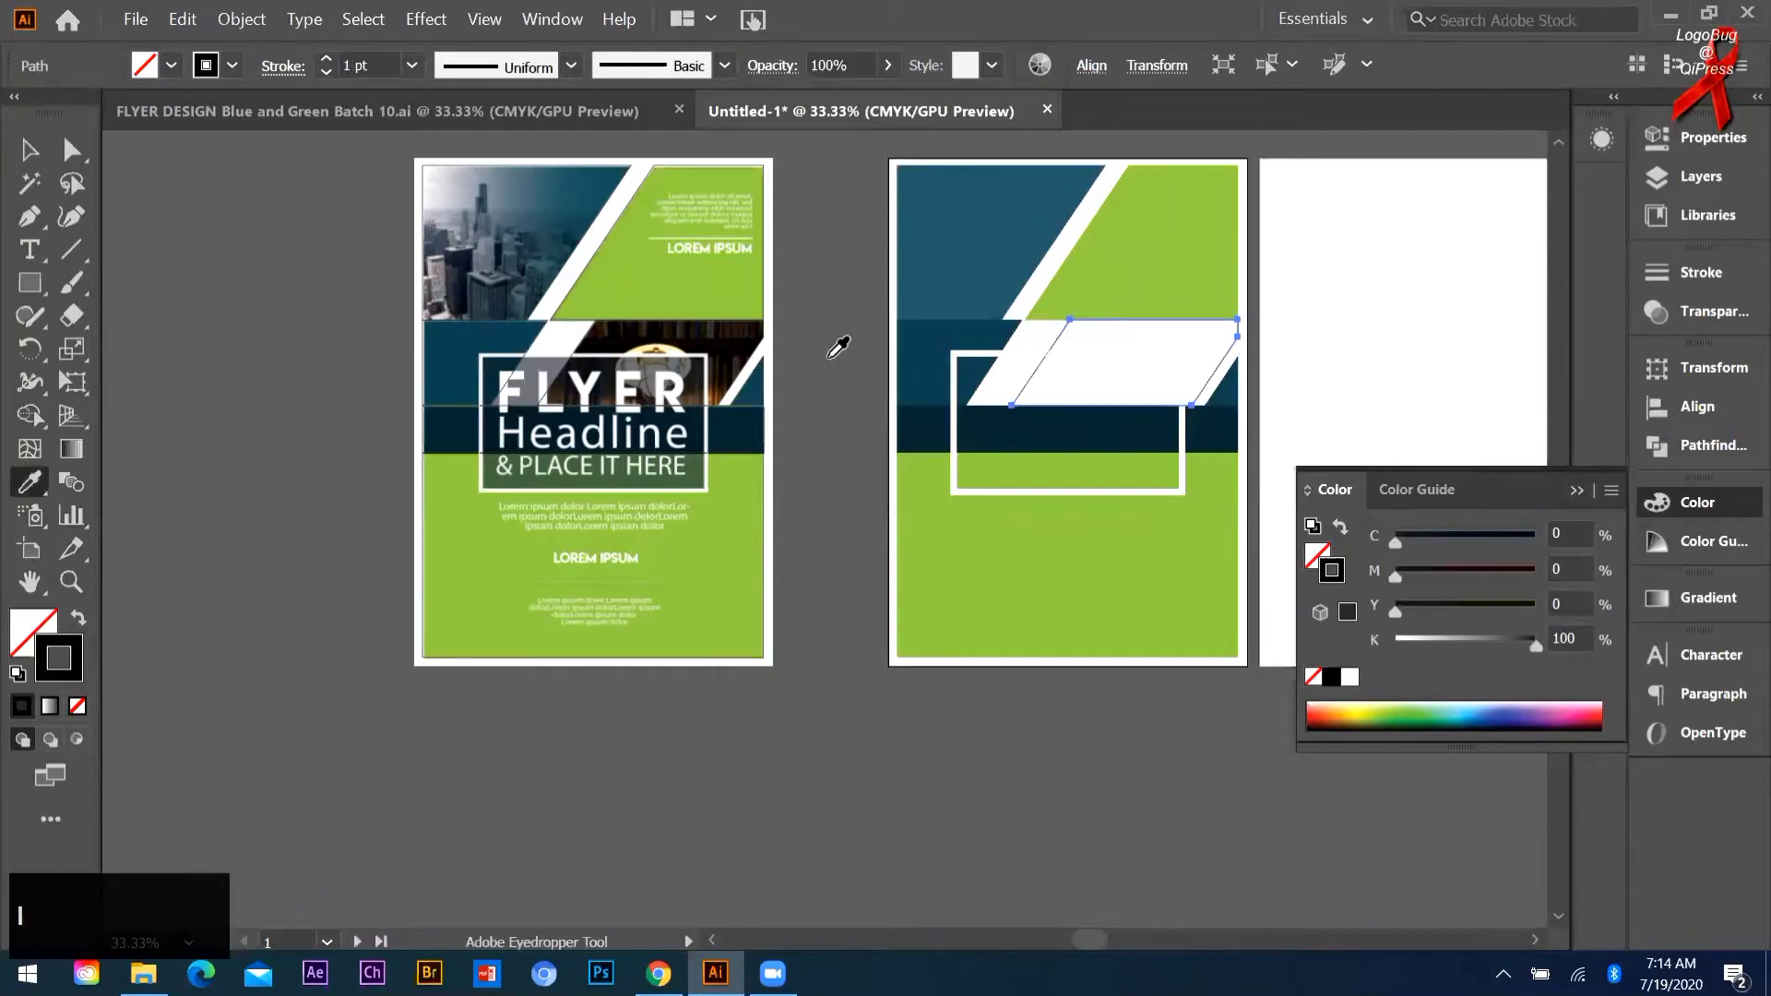
pyautogui.click(739, 335)
pyautogui.click(29, 150)
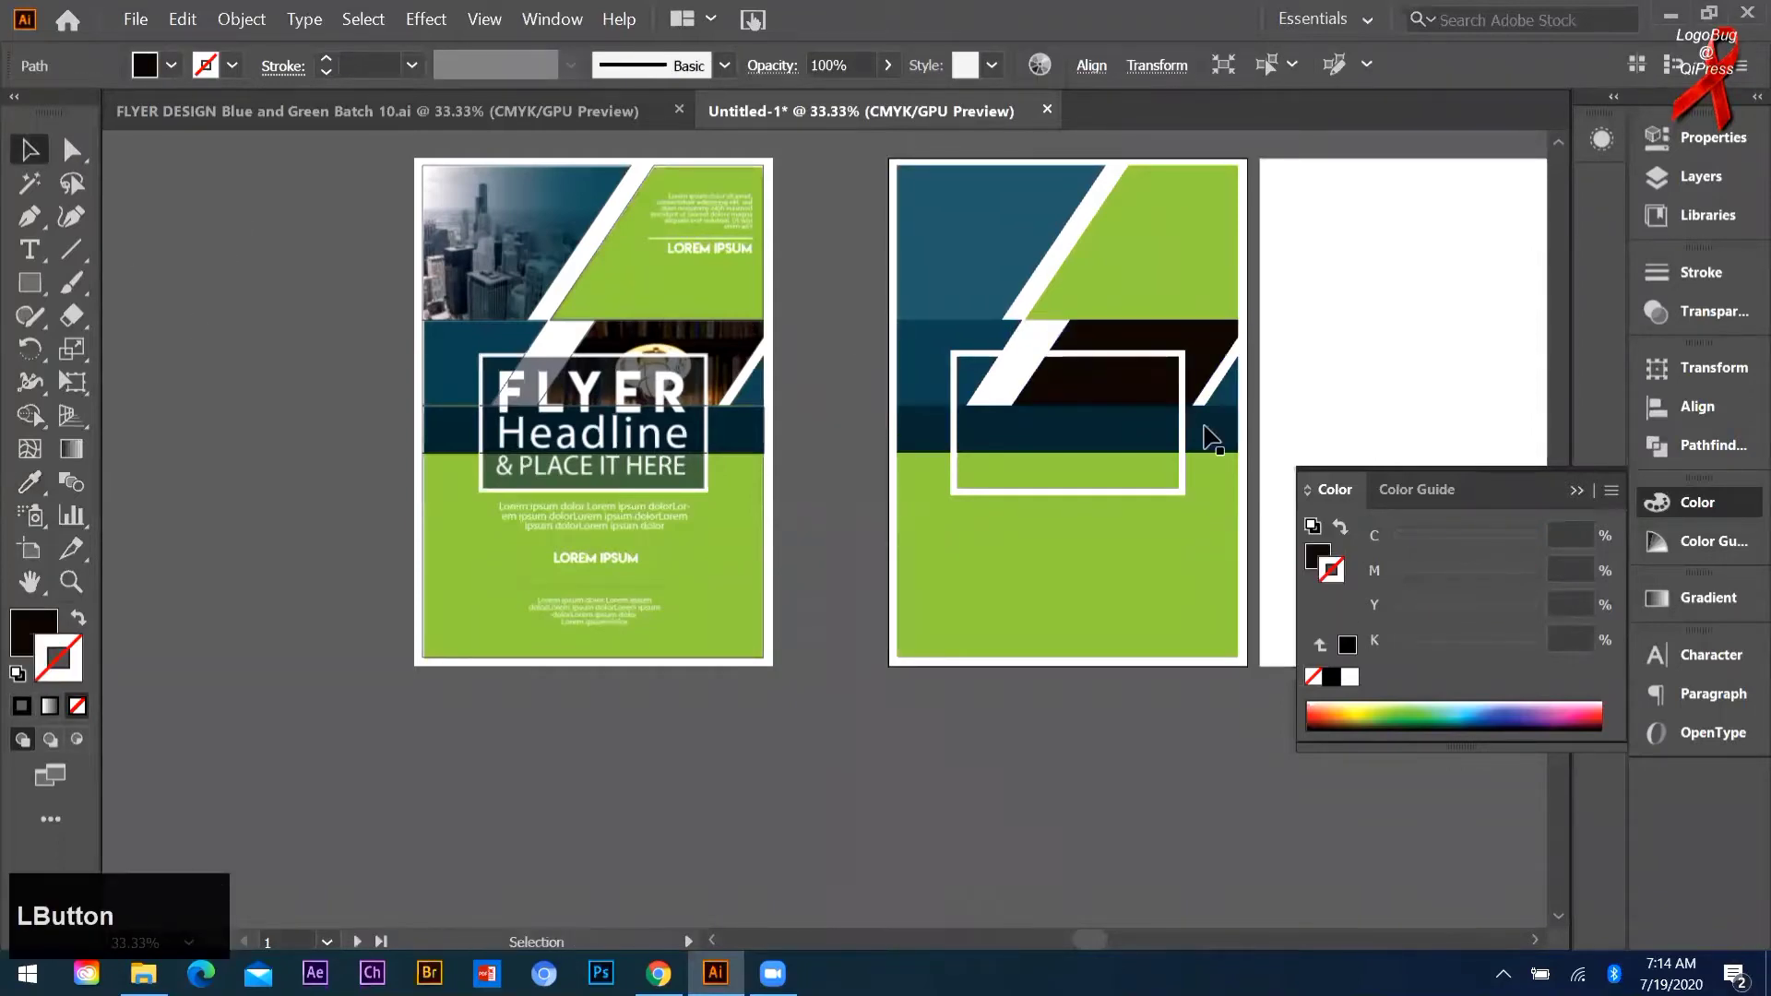
pyautogui.click(1008, 285)
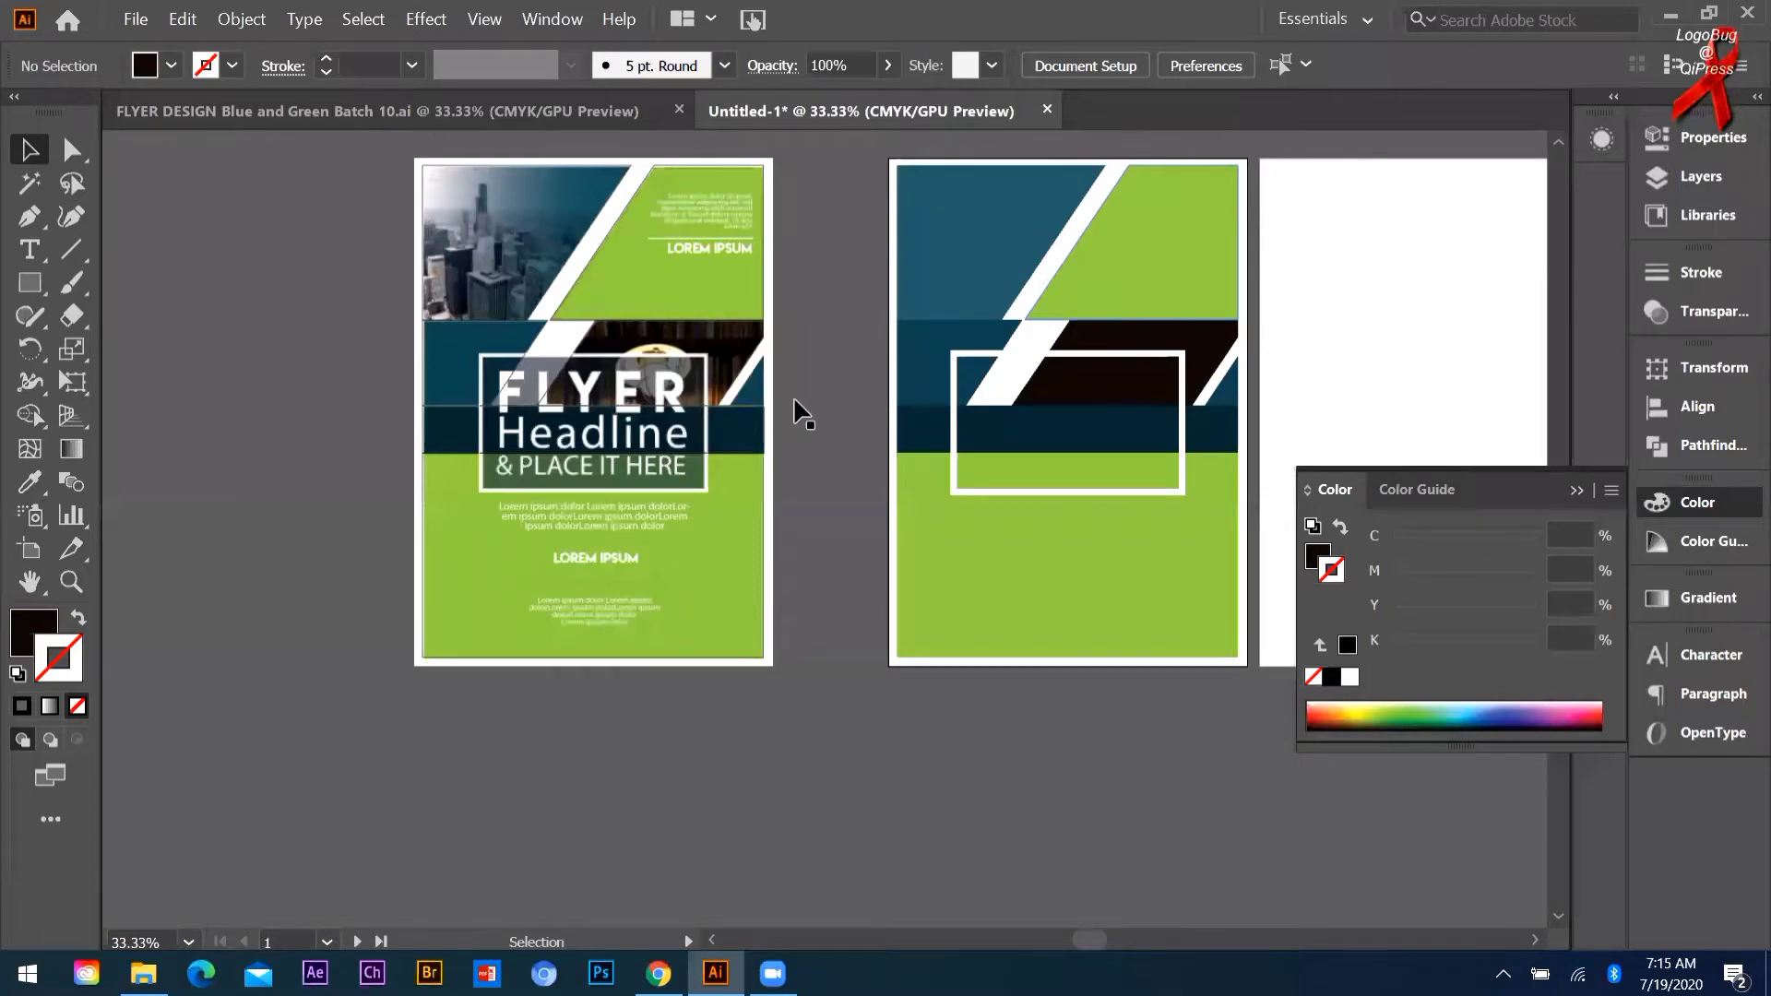
# Step: Copy the white headline frame on the new layout and paste the duplicate directly behind it
pyautogui.keyDown('alt'); pyautogui.scroll(-2, 803, 414); pyautogui.keyUp('alt')
pyautogui.keyDown('alt'); pyautogui.scroll(-2, 824, 378); pyautogui.keyUp('alt')
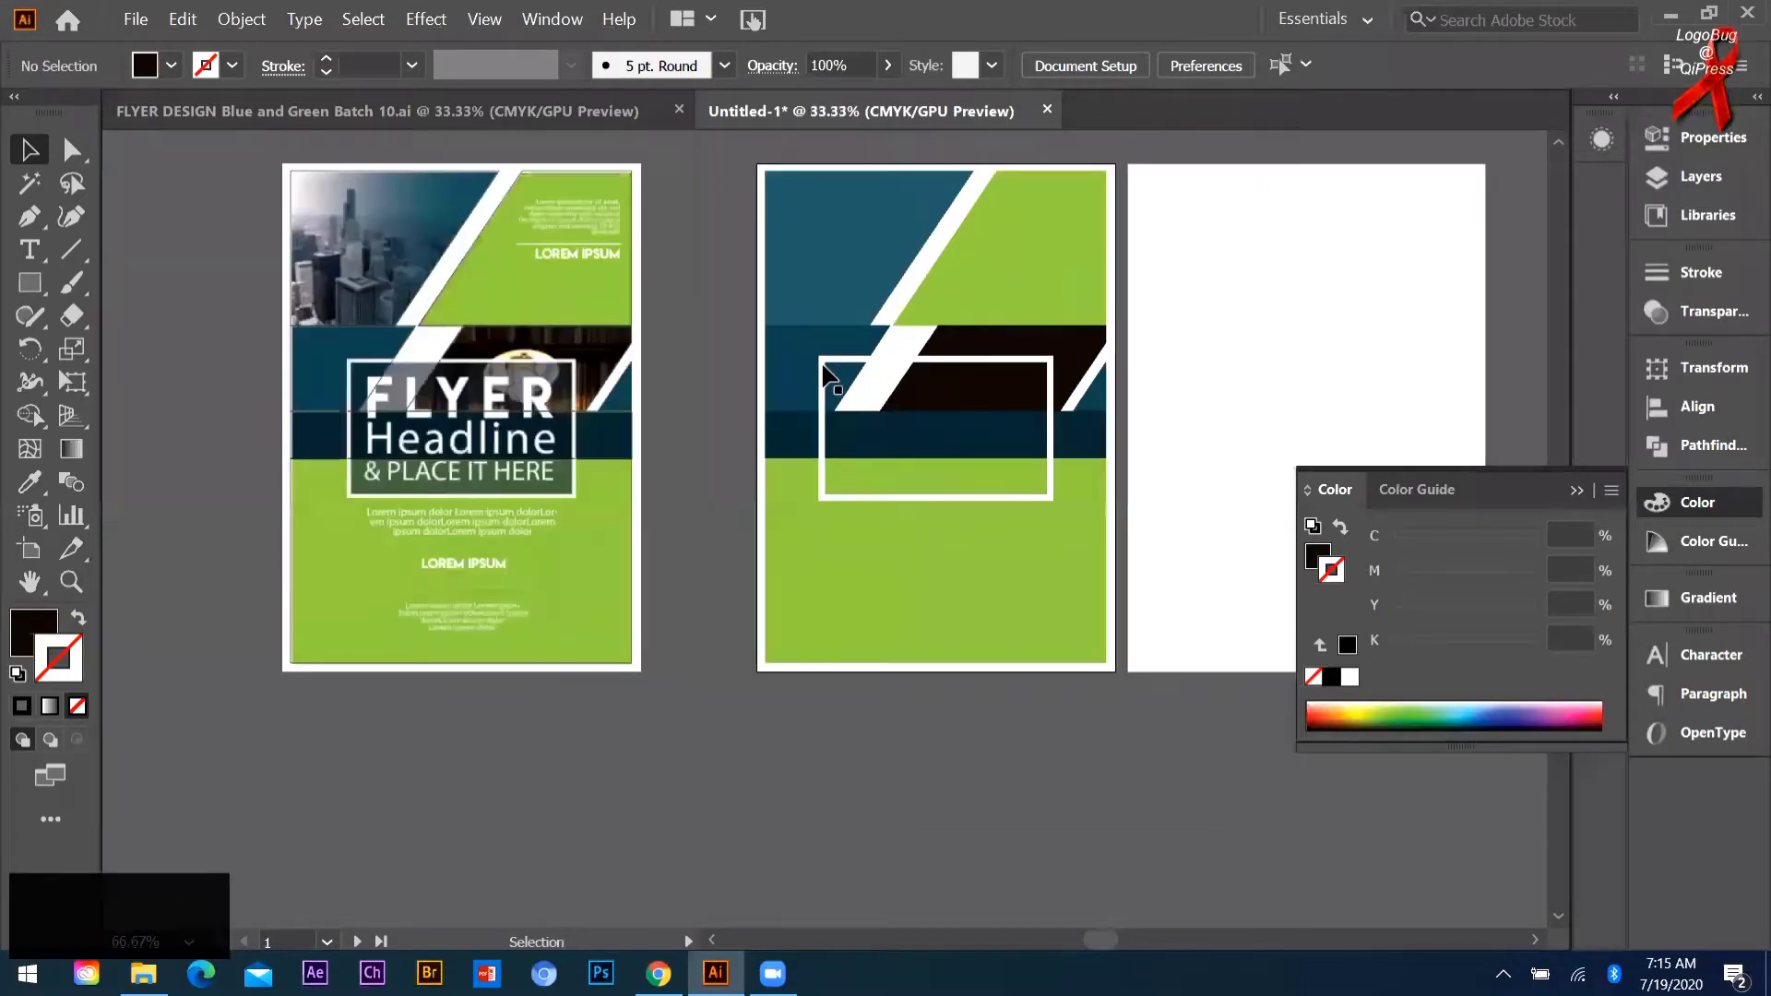
pyautogui.click(823, 366)
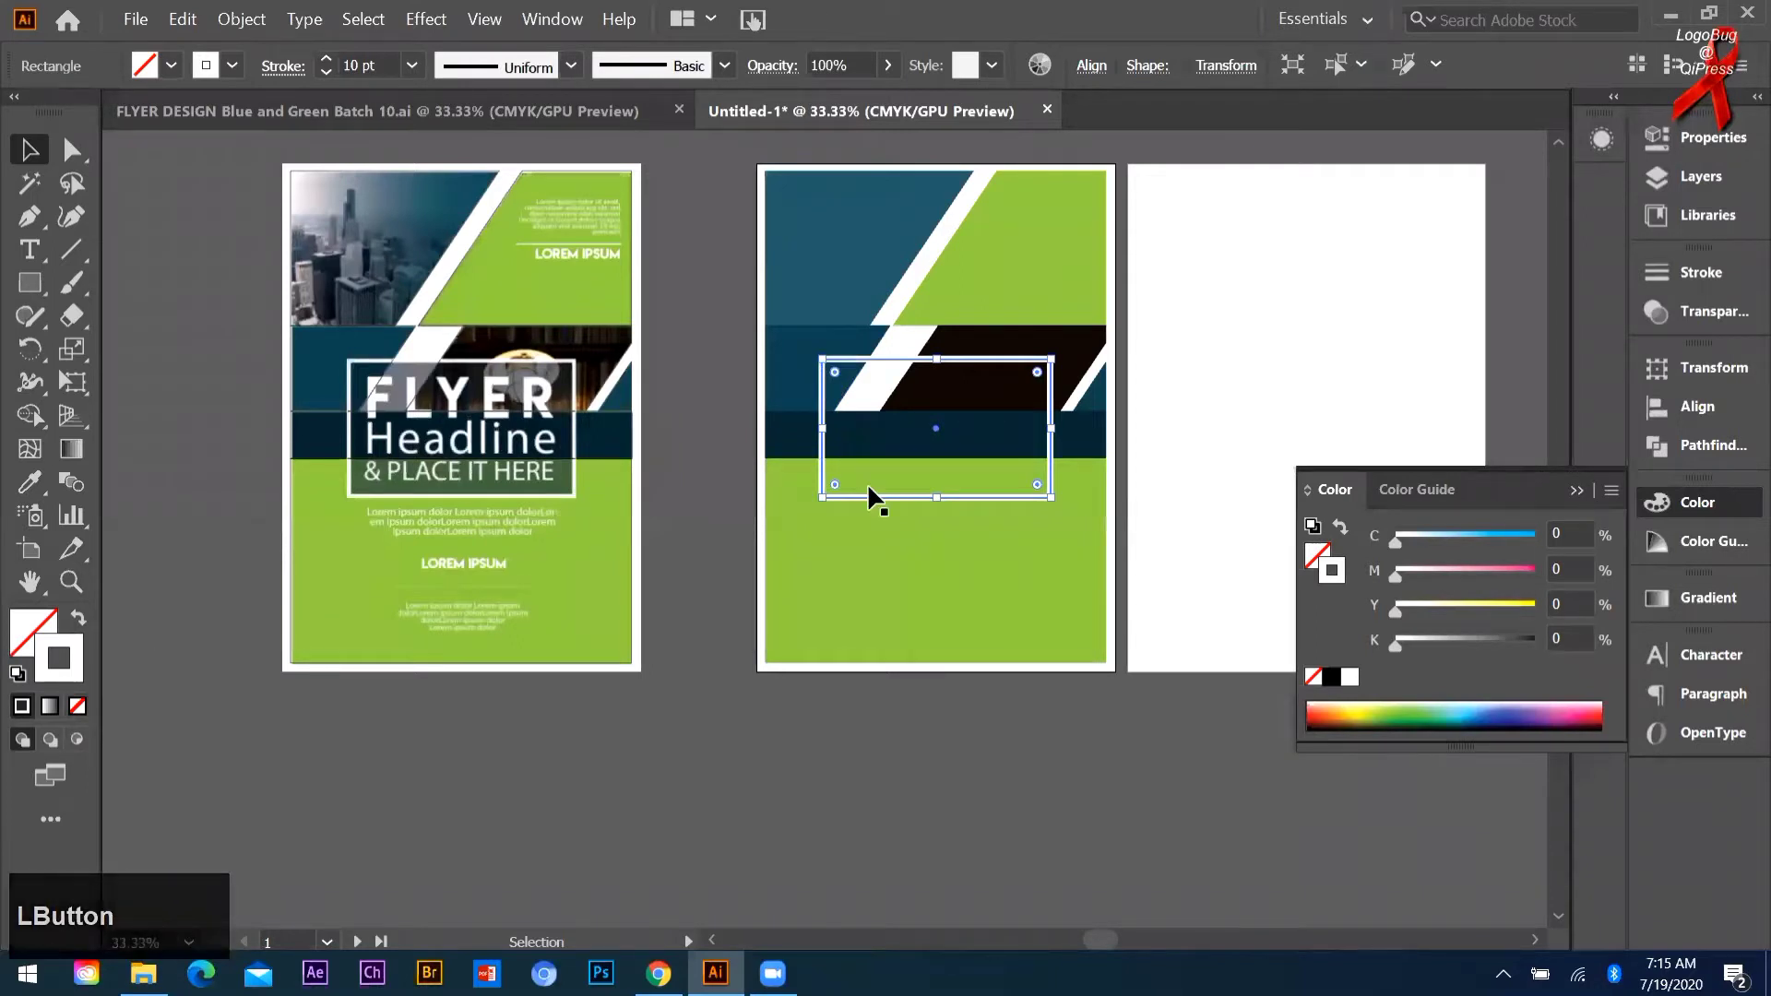
pyautogui.scroll(2, 926, 403)
pyautogui.press('z')
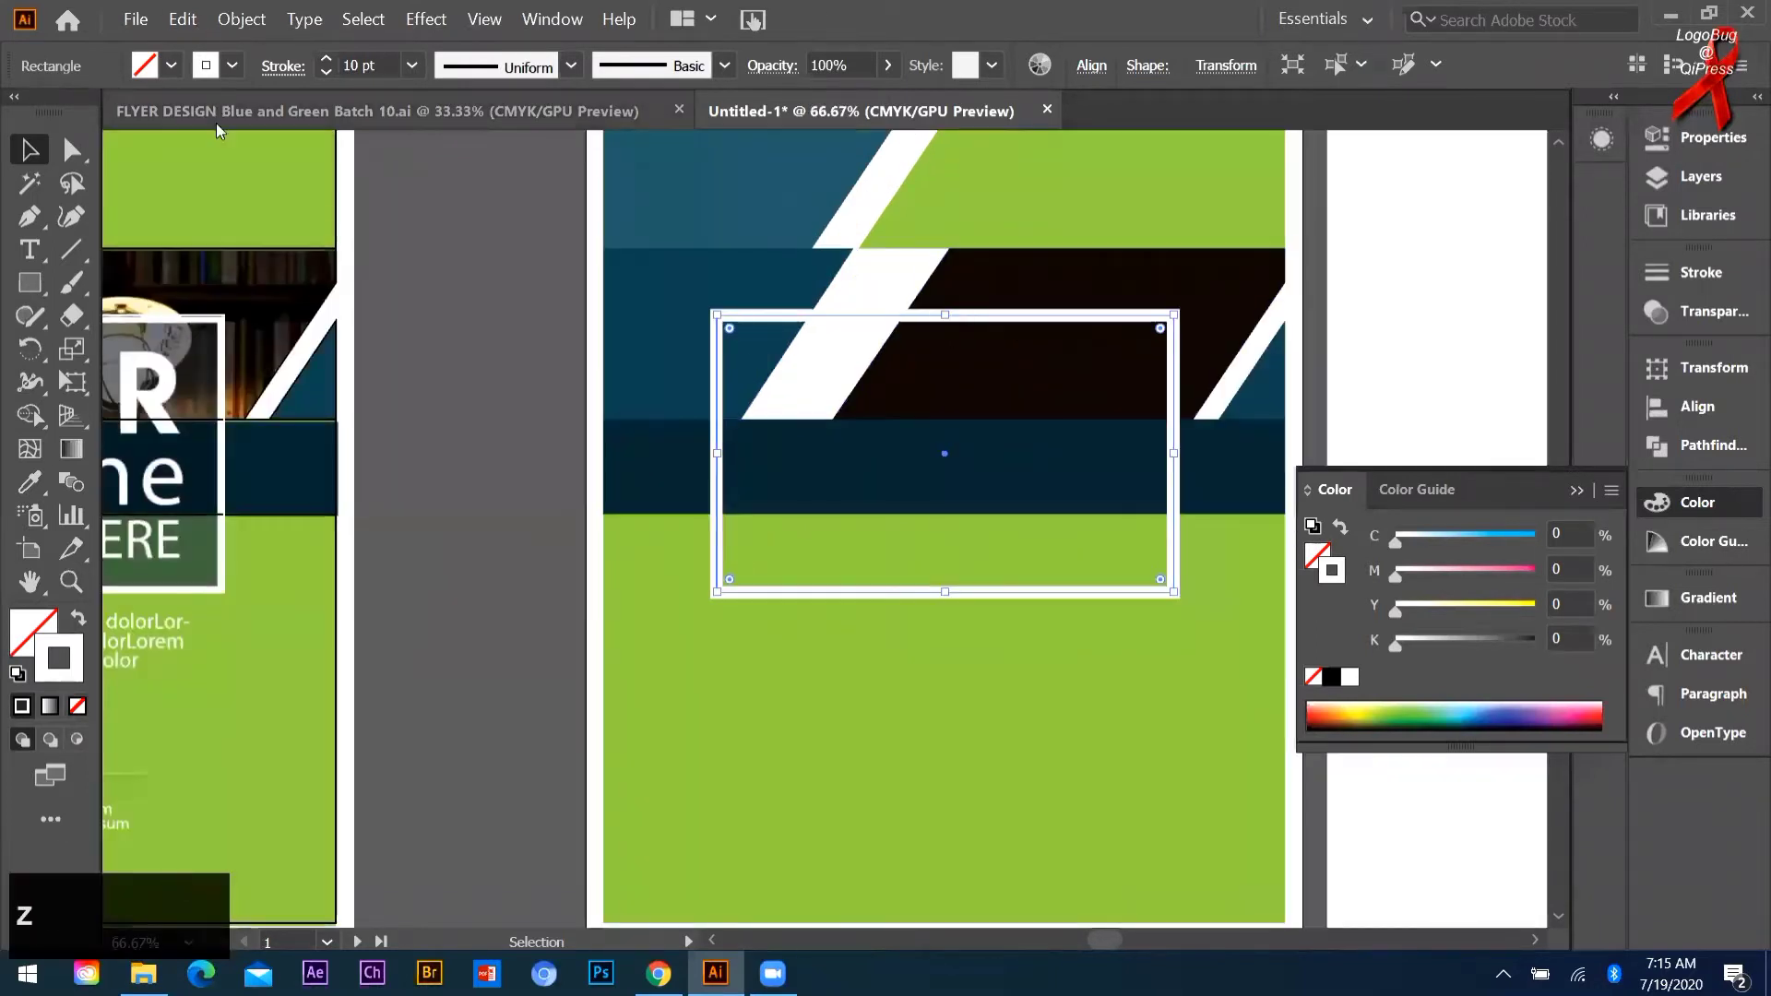
pyautogui.click(182, 20)
pyautogui.click(209, 119)
pyautogui.click(181, 20)
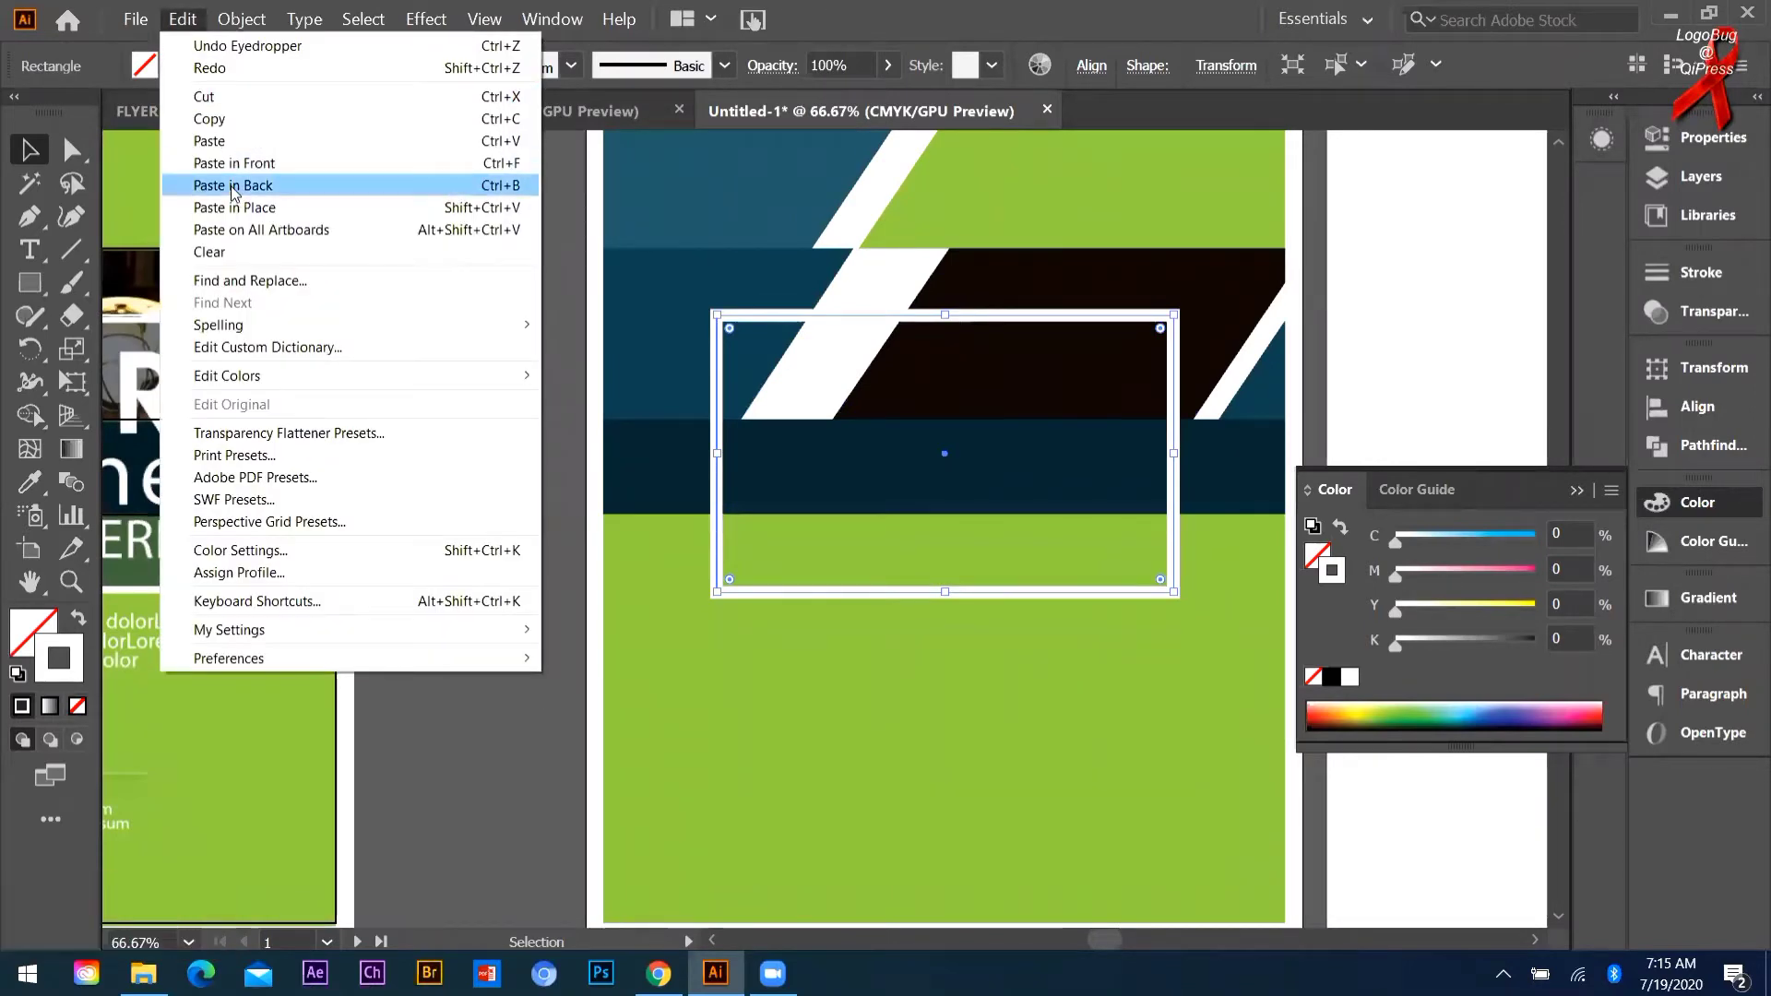
pyautogui.click(1015, 493)
pyautogui.scroll(-2, 851, 531)
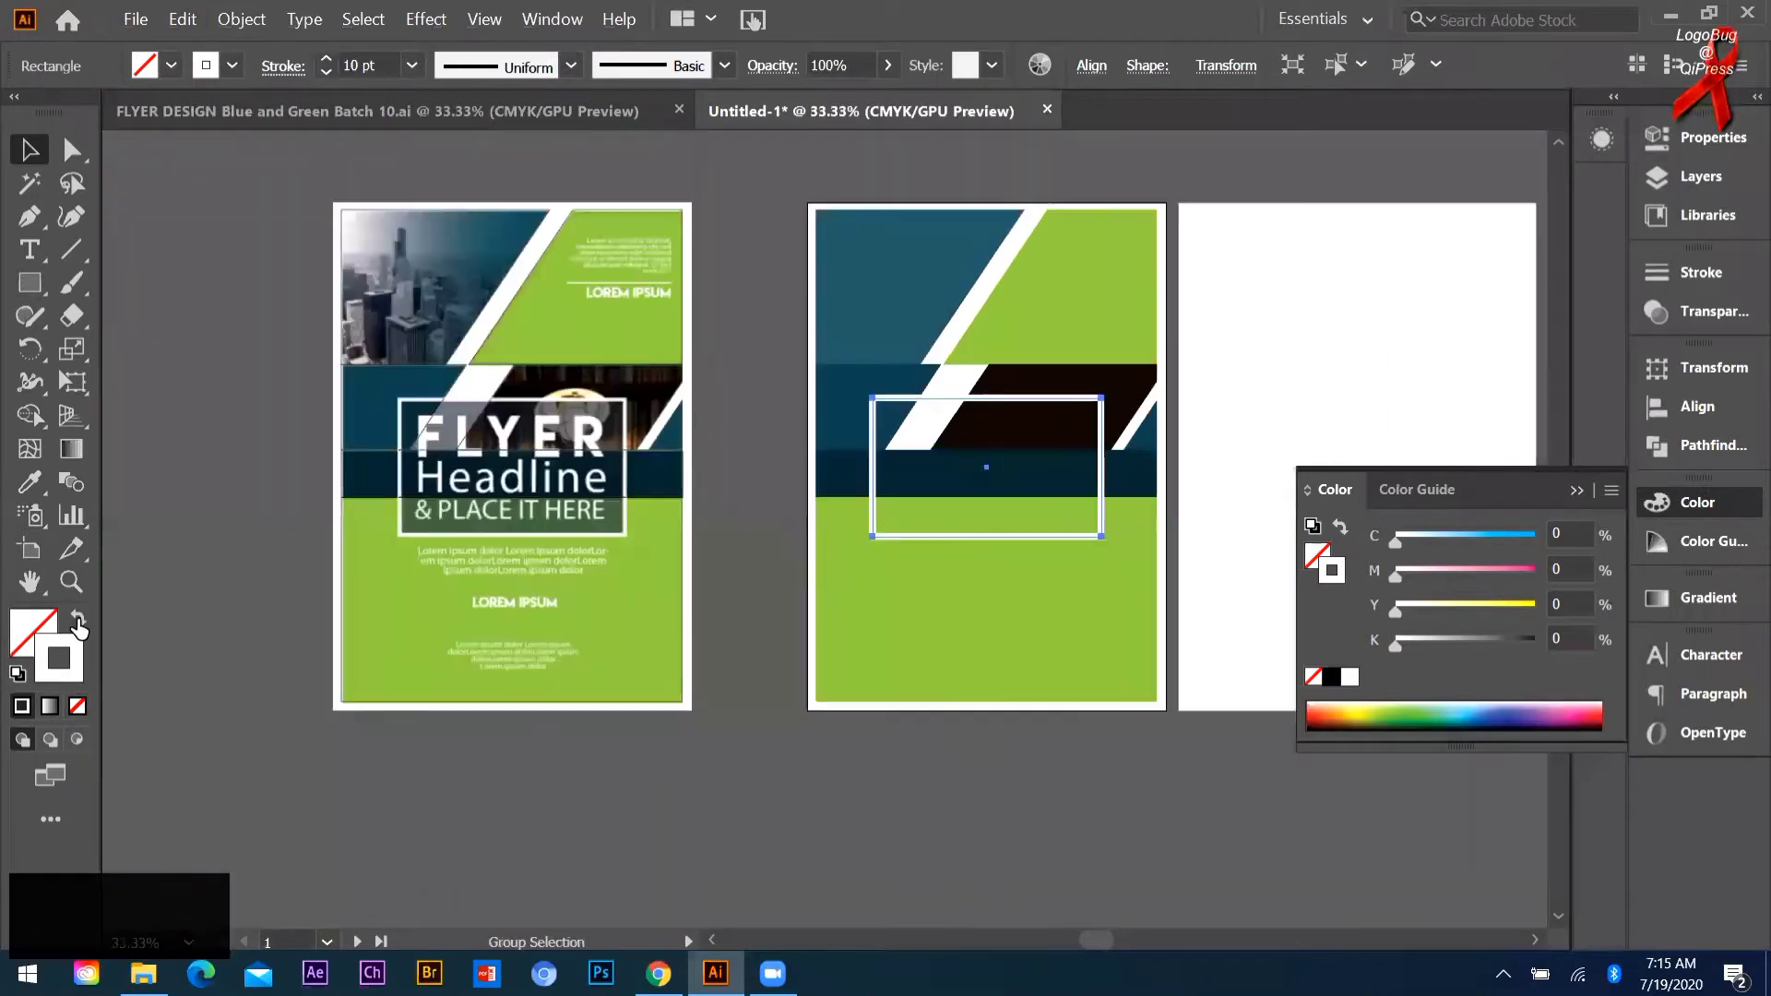
# Step: Give the duplicate headline rectangle a solid black fill (K 100) and no stroke
pyautogui.click(78, 620)
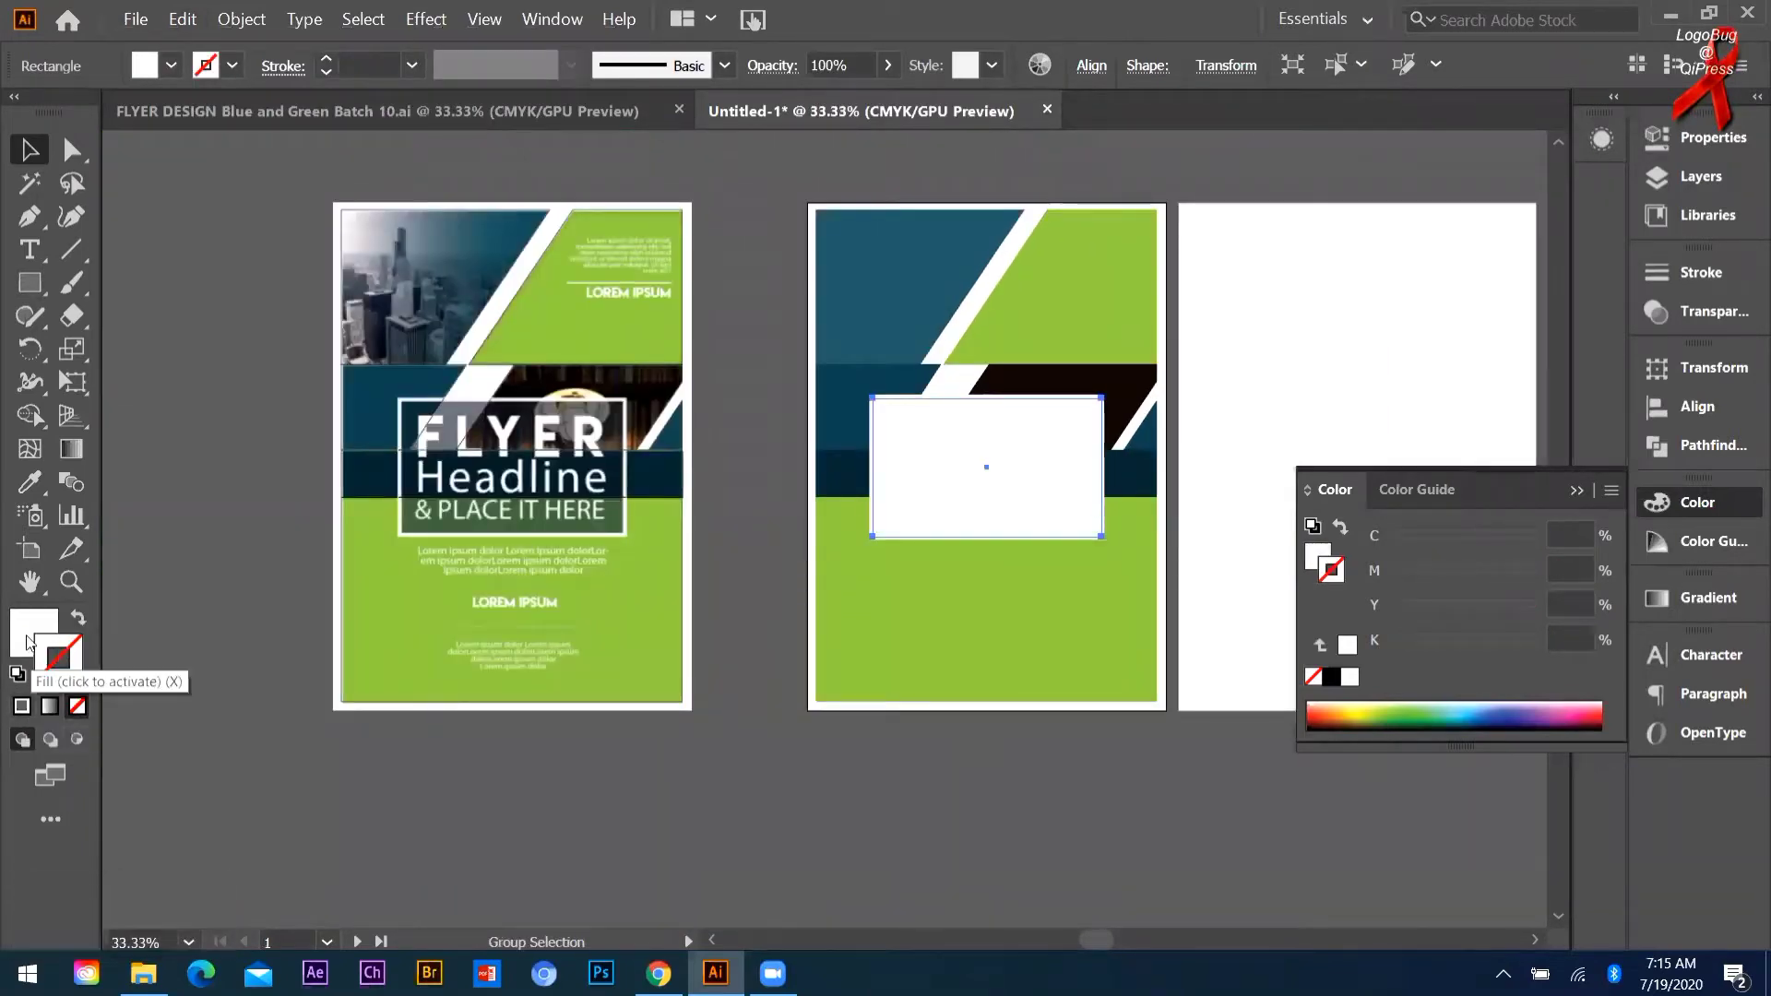
pyautogui.click(34, 656)
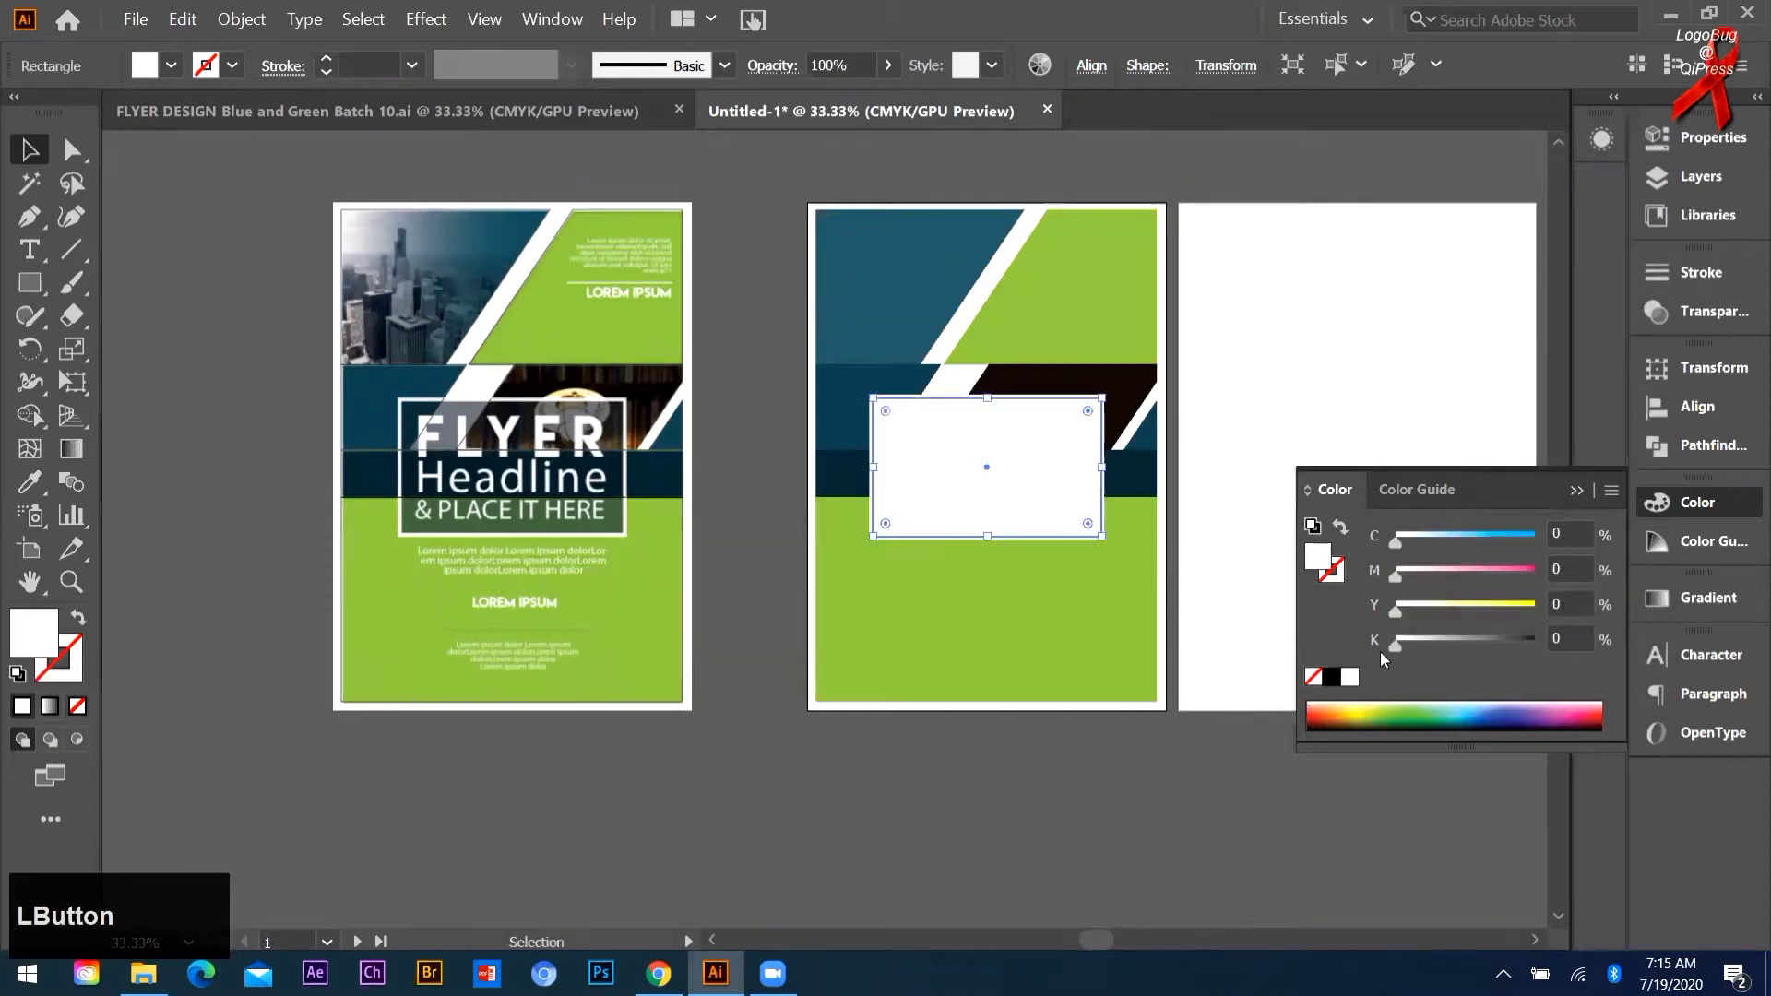
pyautogui.click(1331, 679)
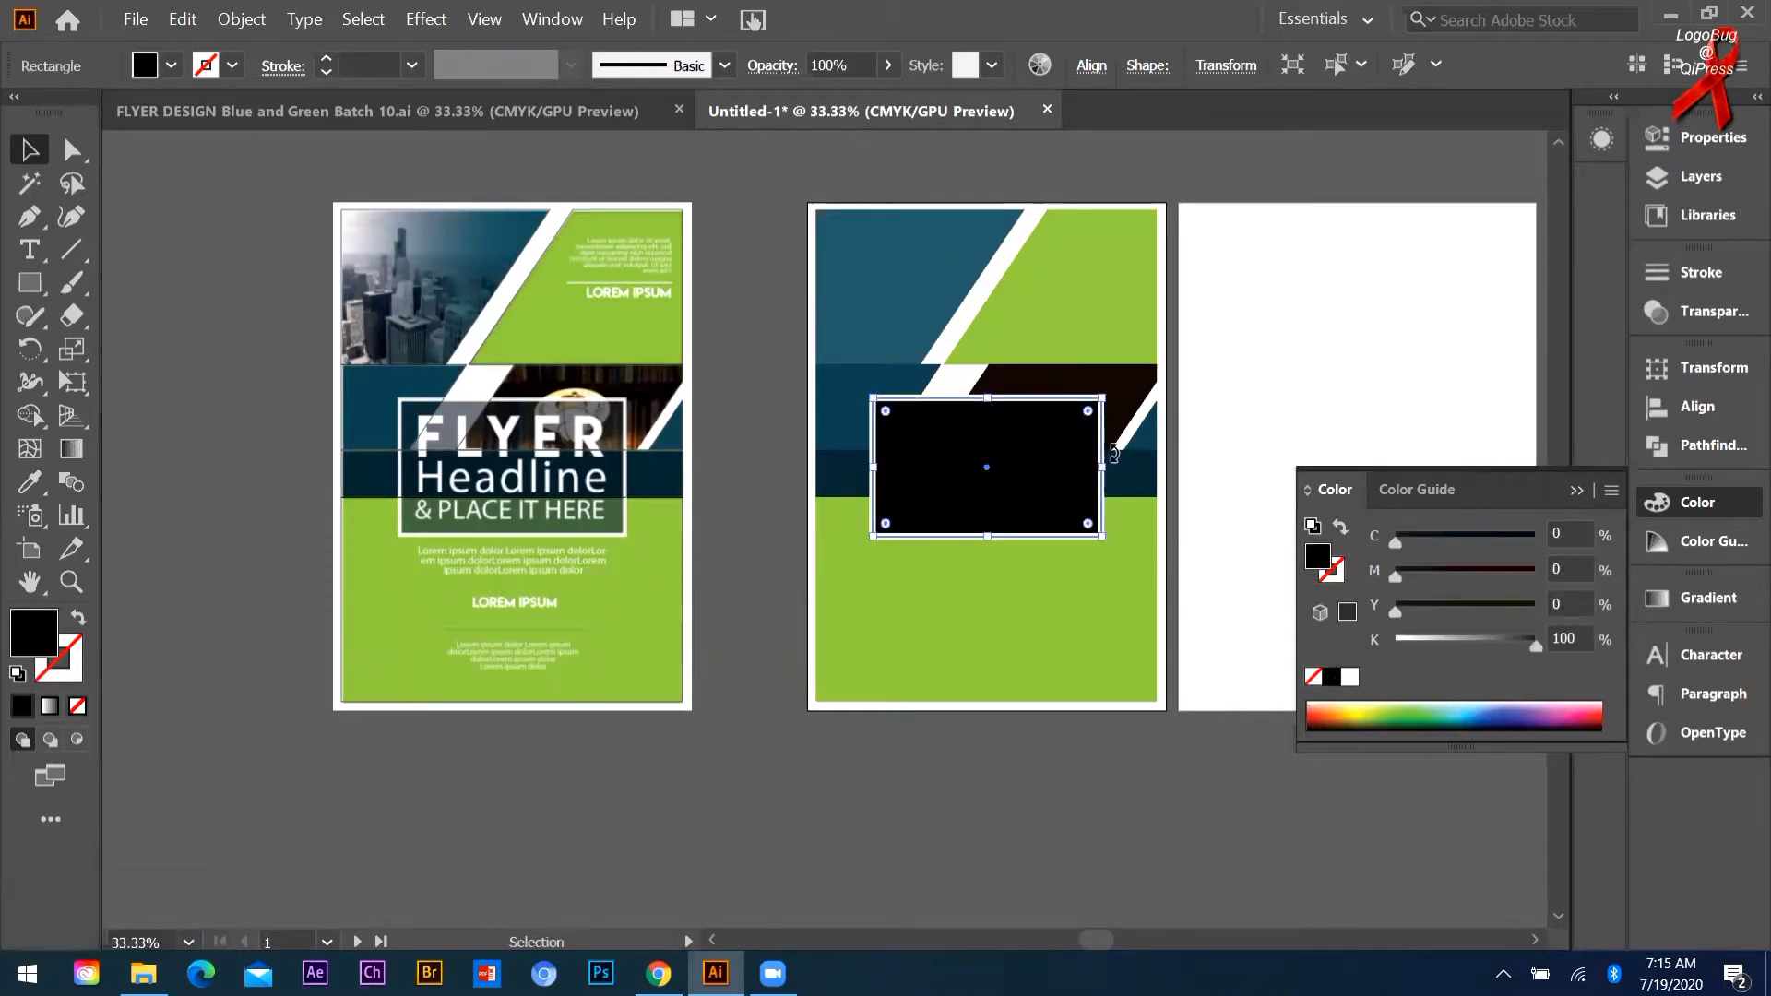
# Step: Set the black headline rectangle's opacity to 51% and deselect it
pyautogui.scroll(2, 1107, 452)
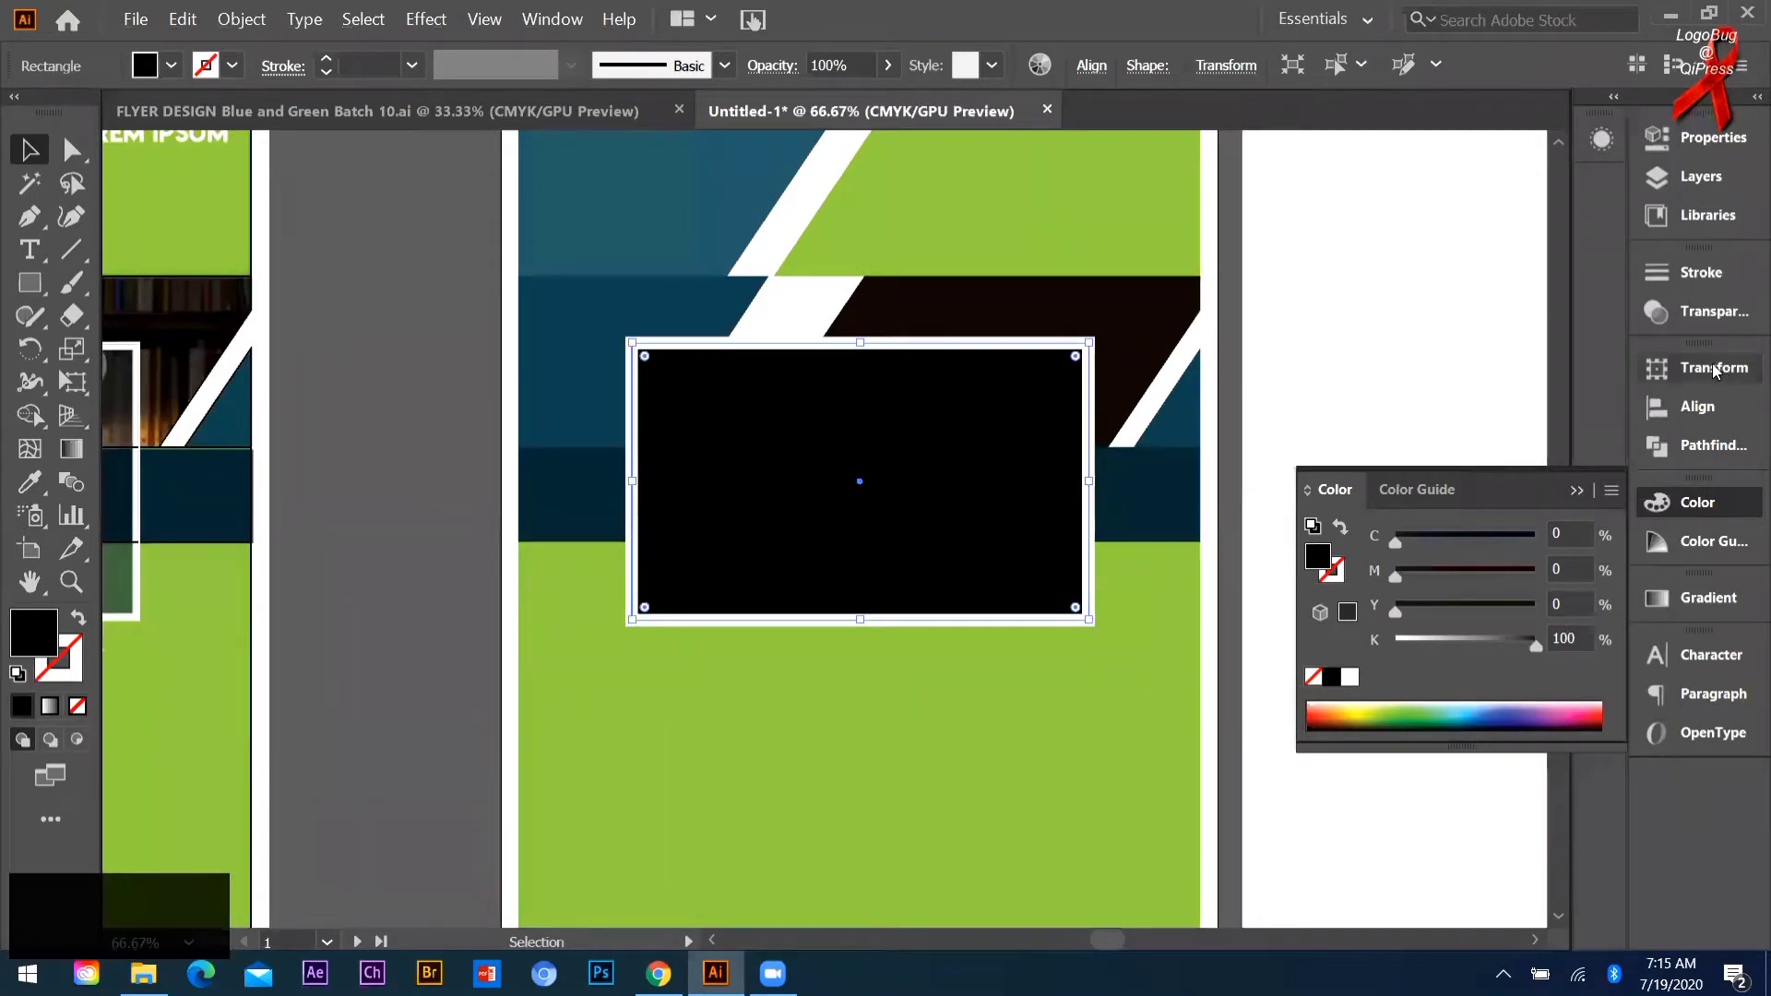
pyautogui.click(1707, 314)
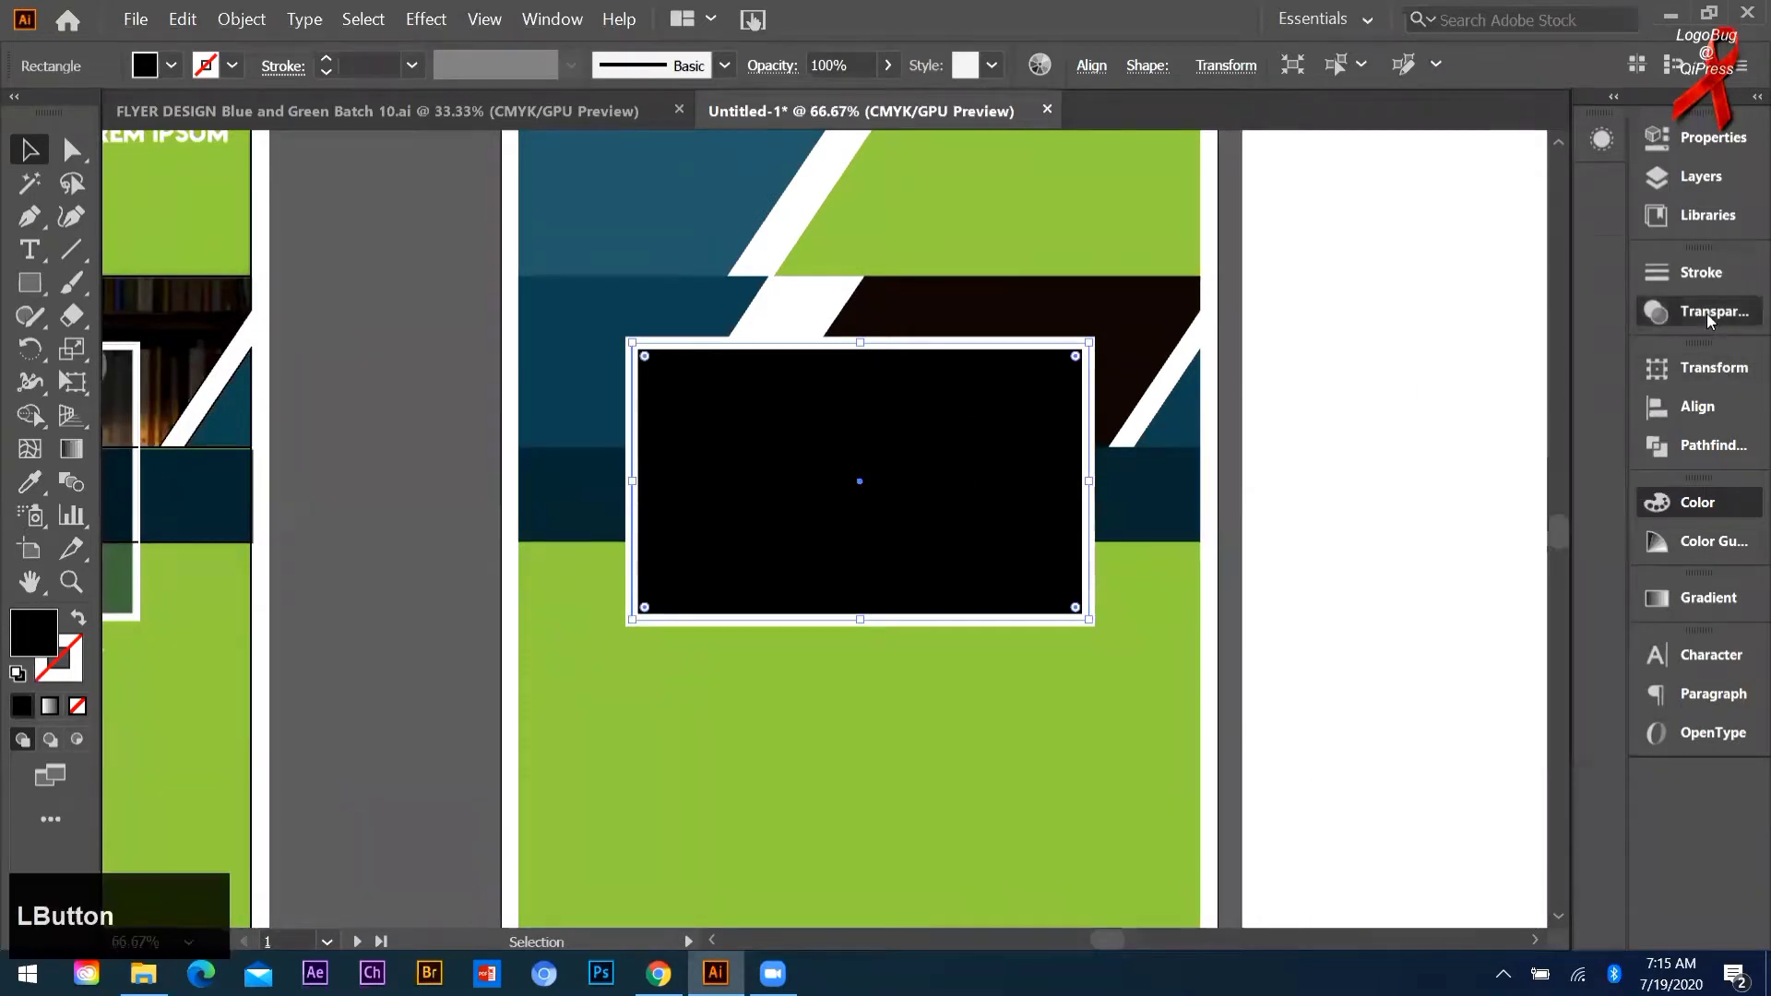
pyautogui.click(1588, 302)
pyautogui.moveTo(1577, 341); pyautogui.dragTo(1522, 342)
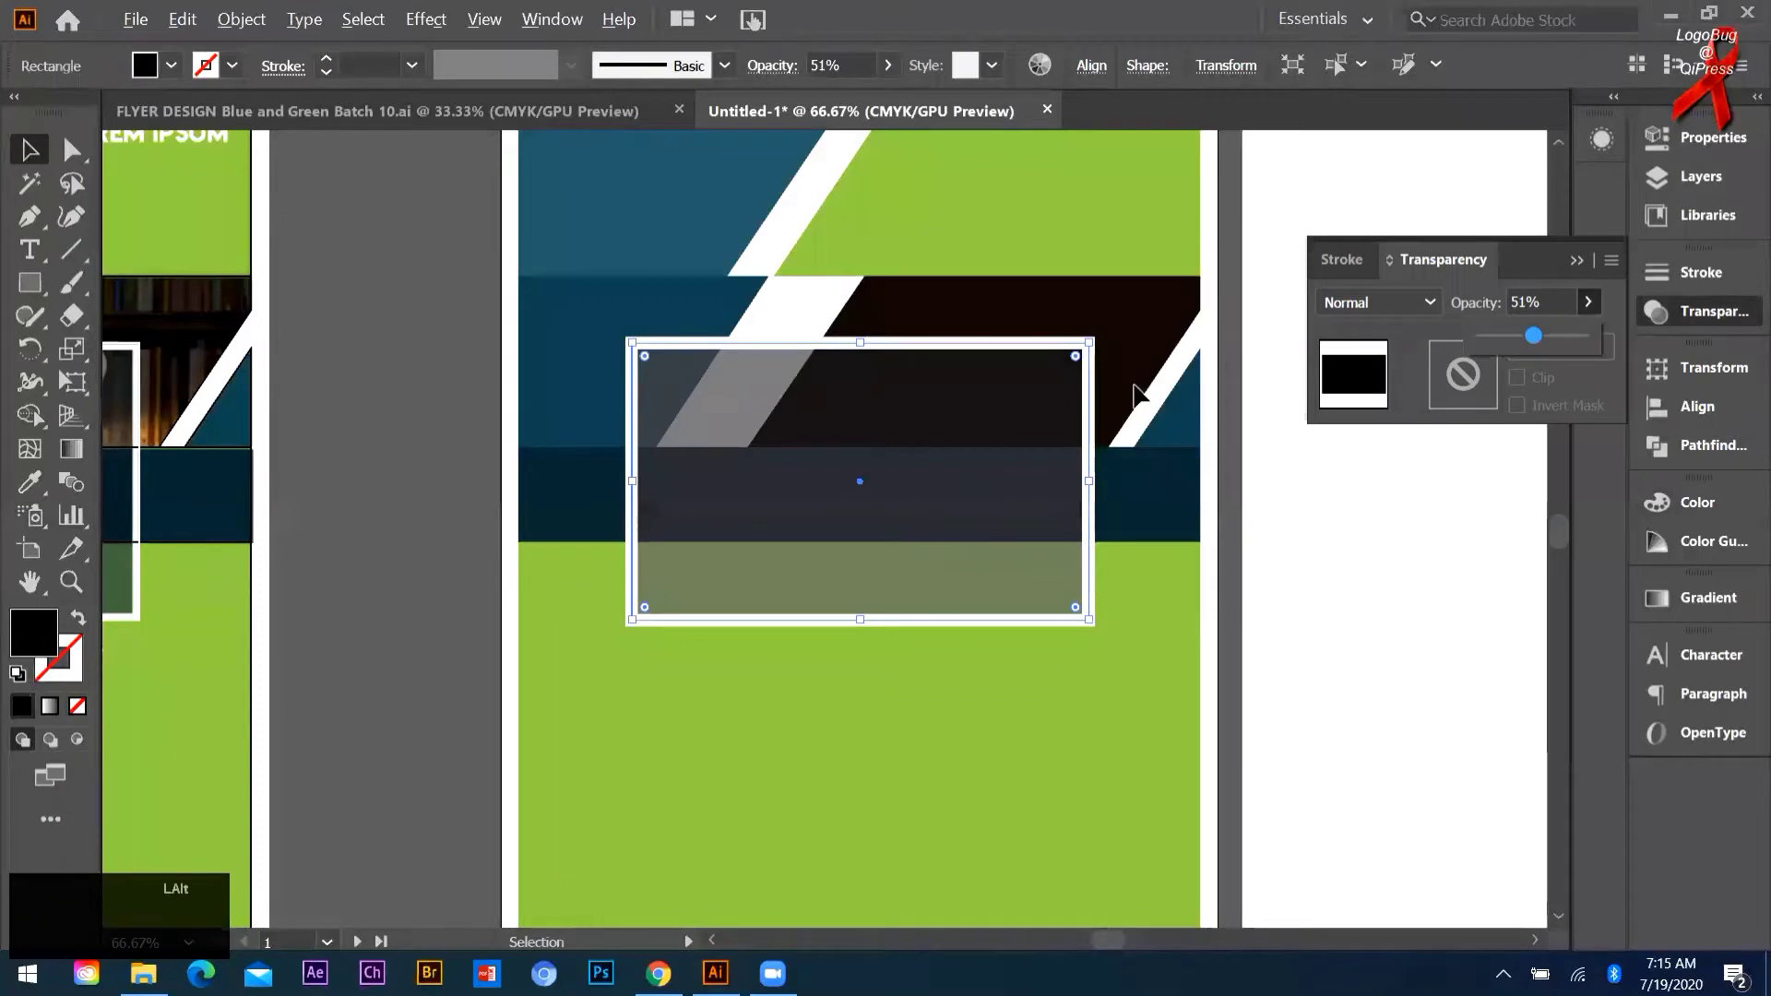
pyautogui.scroll(-1, 1136, 394)
pyautogui.click(1048, 566)
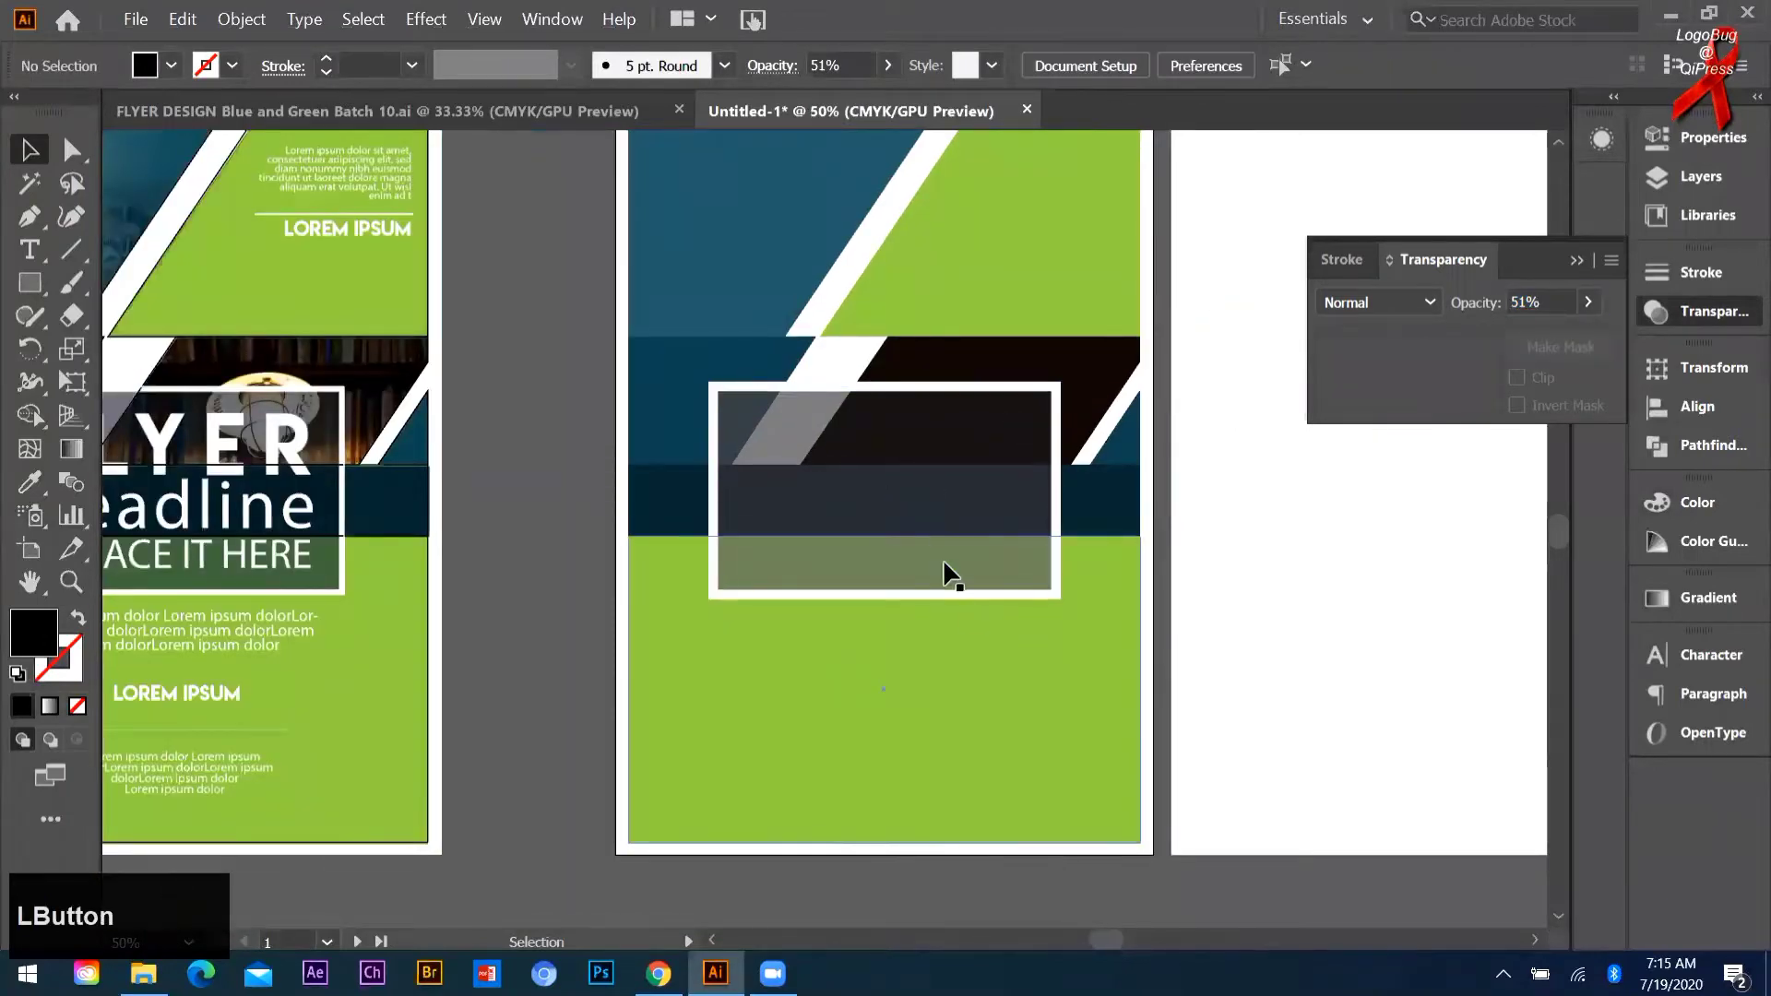
# Step: Bring the grey city skyline photo from the behance\WALLPAPERS folder on drive E: into the flyer document
pyautogui.scroll(-2, 964, 563)
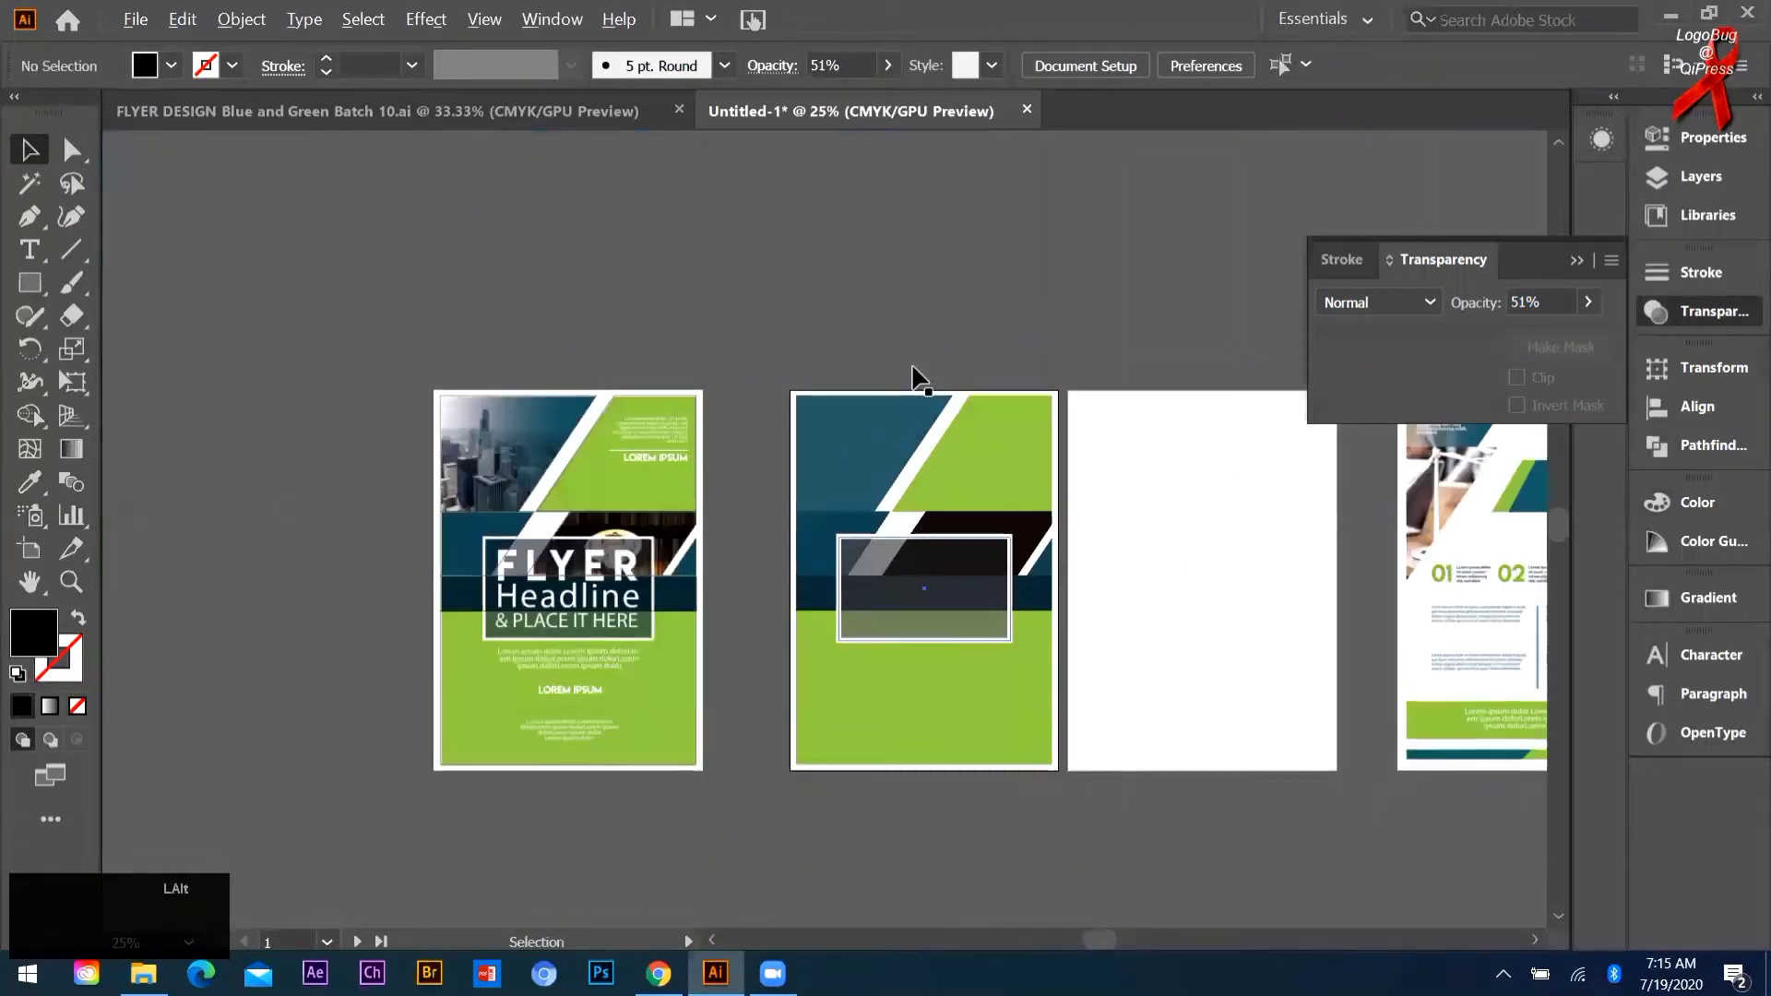
pyautogui.scroll(1, 927, 387)
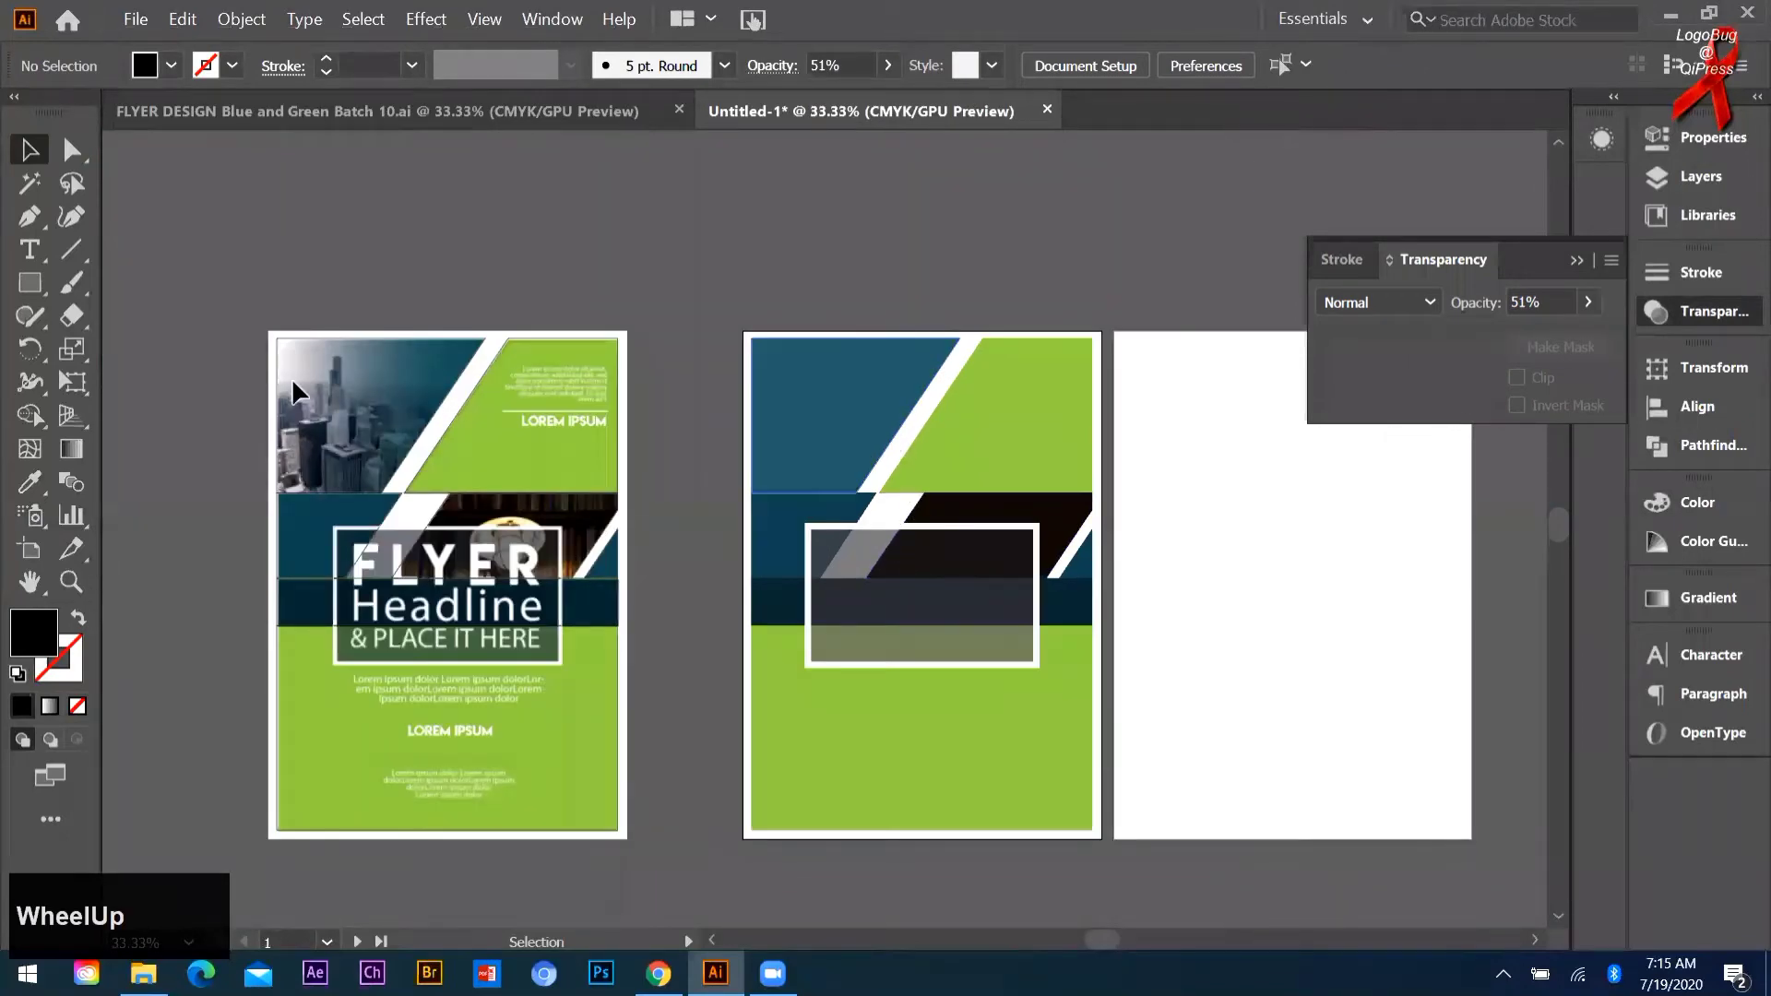
pyautogui.scroll(-1, 291, 383)
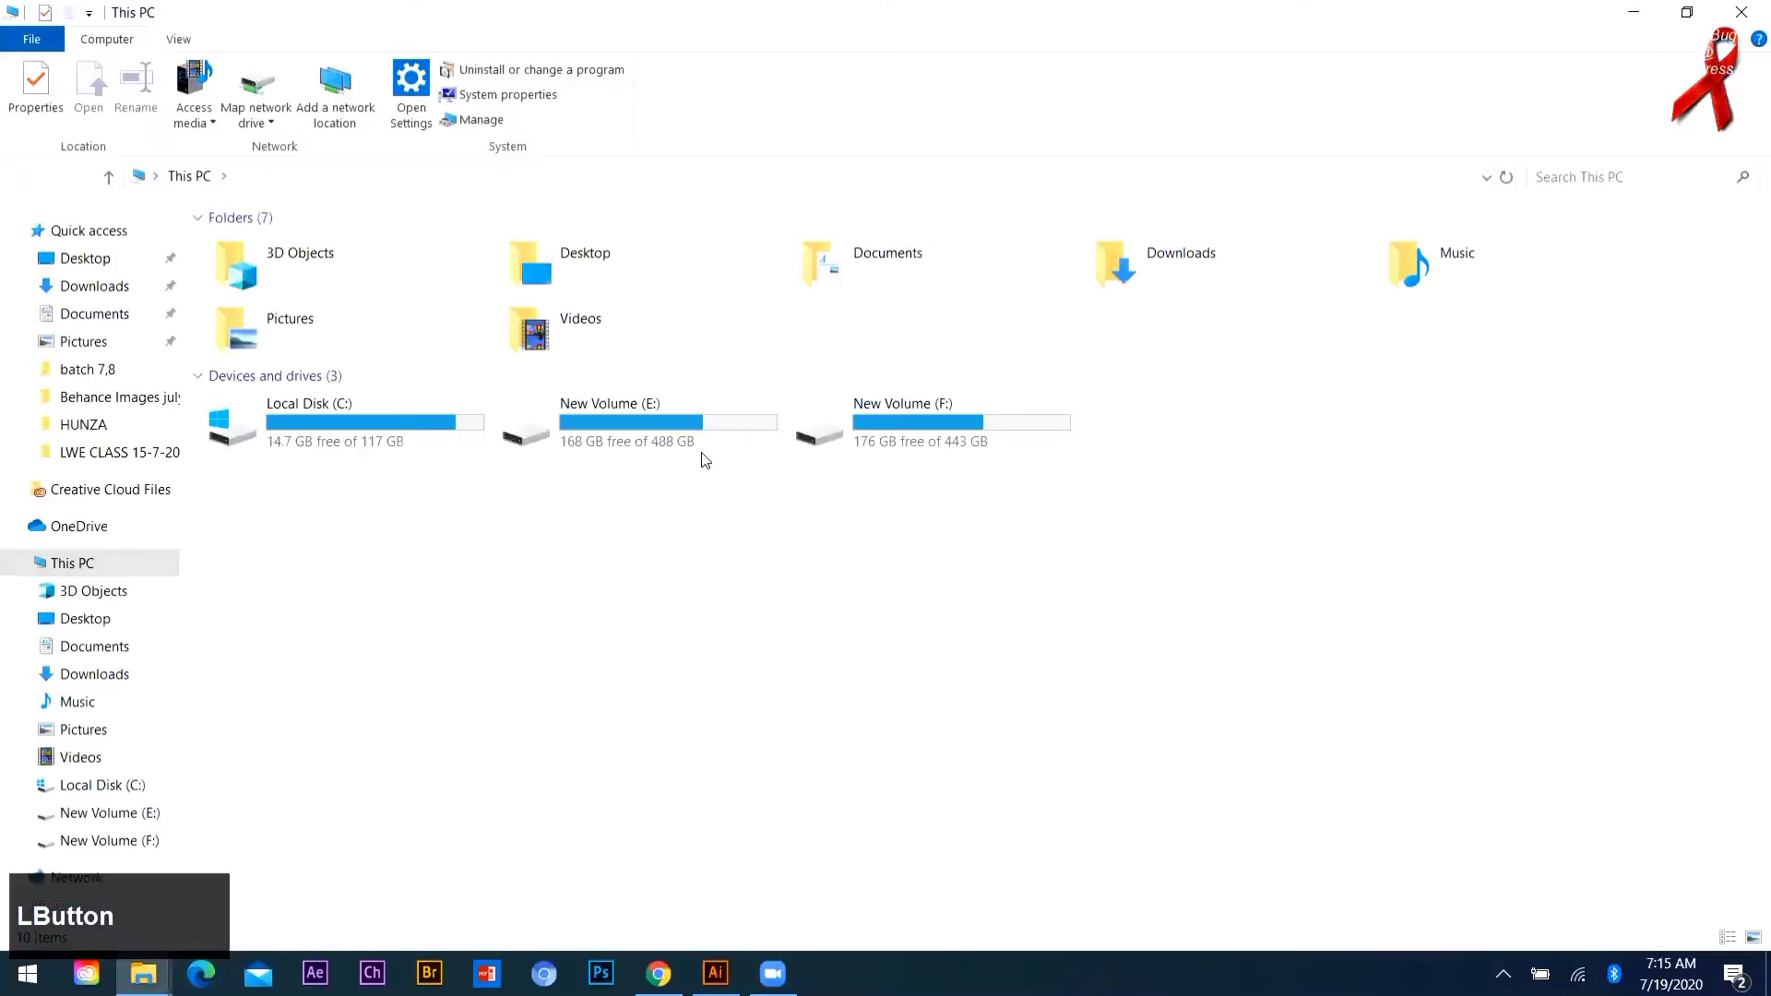
pyautogui.doubleClick(700, 451)
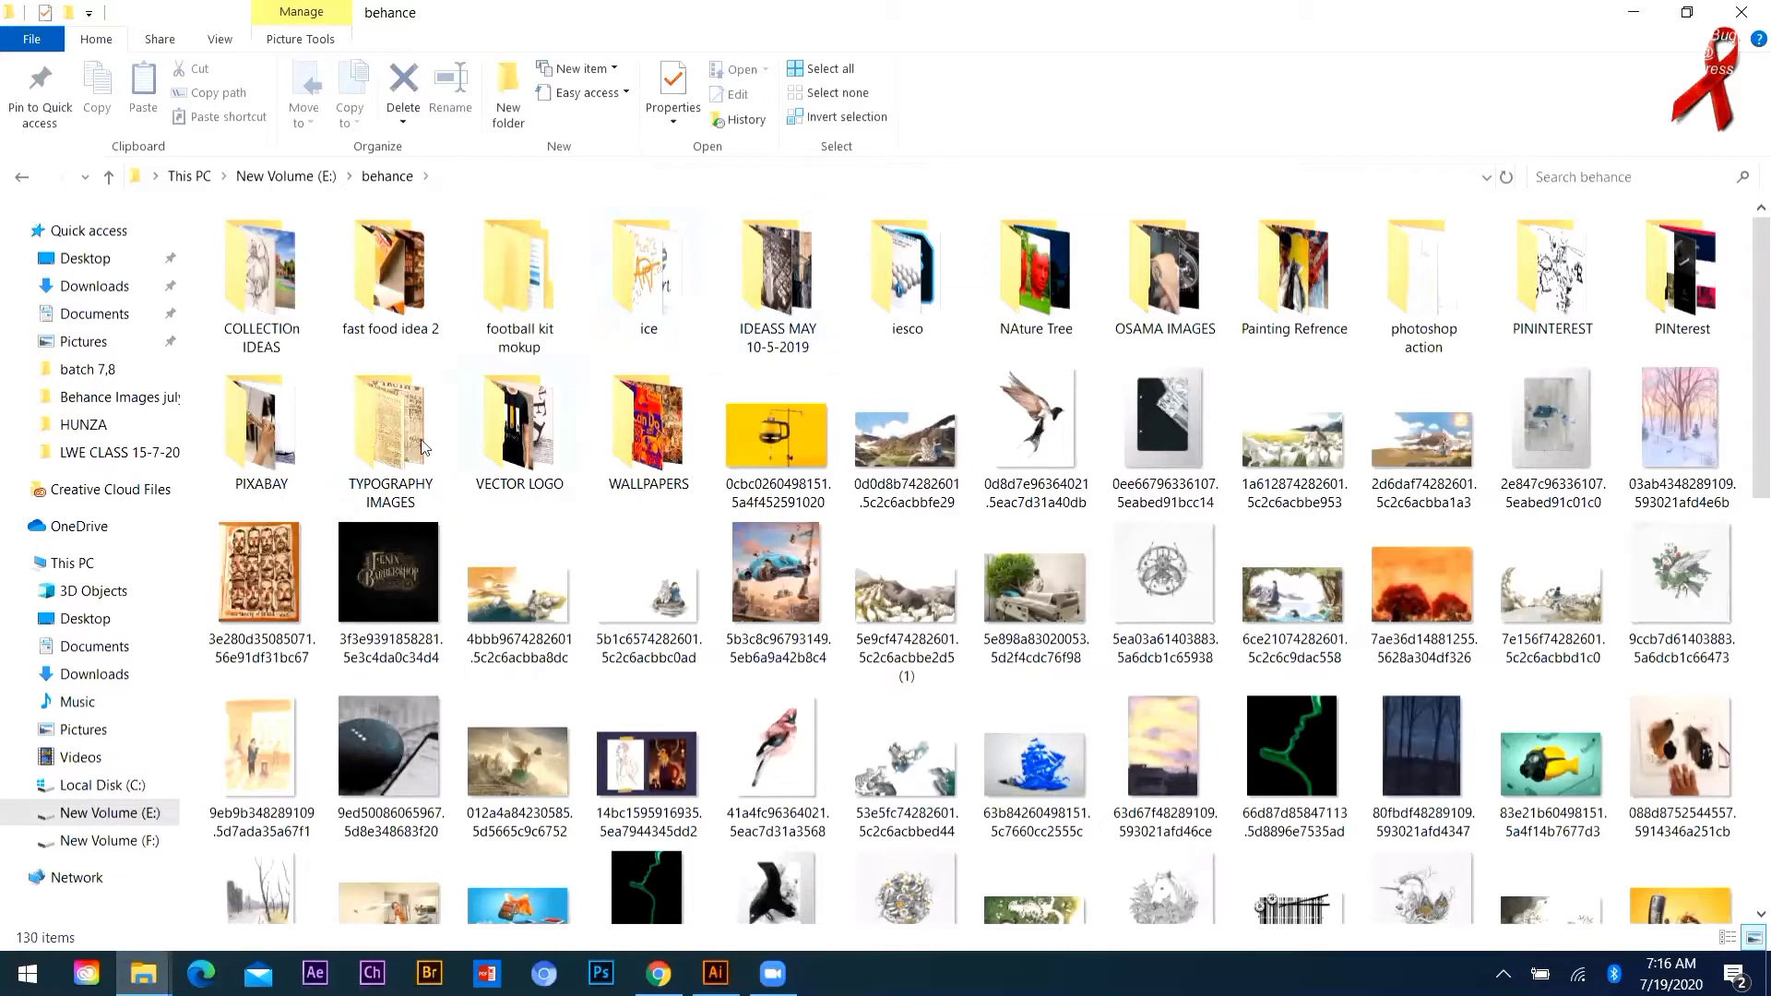
pyautogui.doubleClick(653, 427)
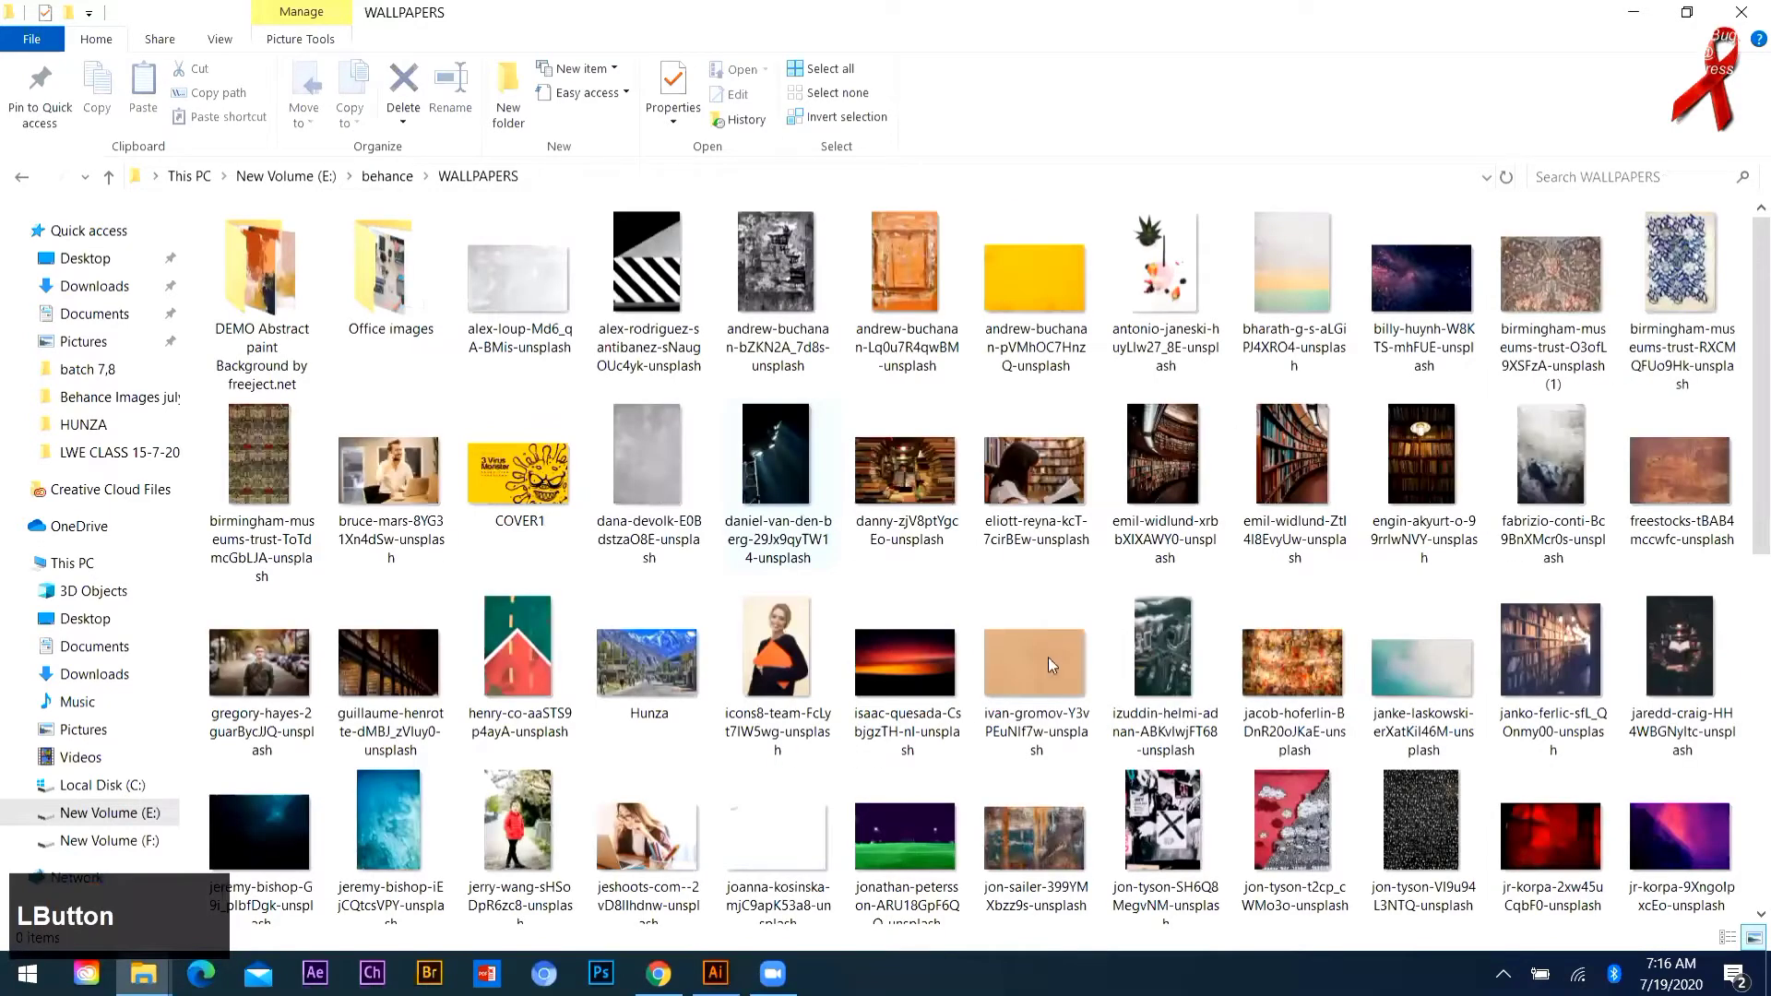
pyautogui.scroll(-2, 1043, 642)
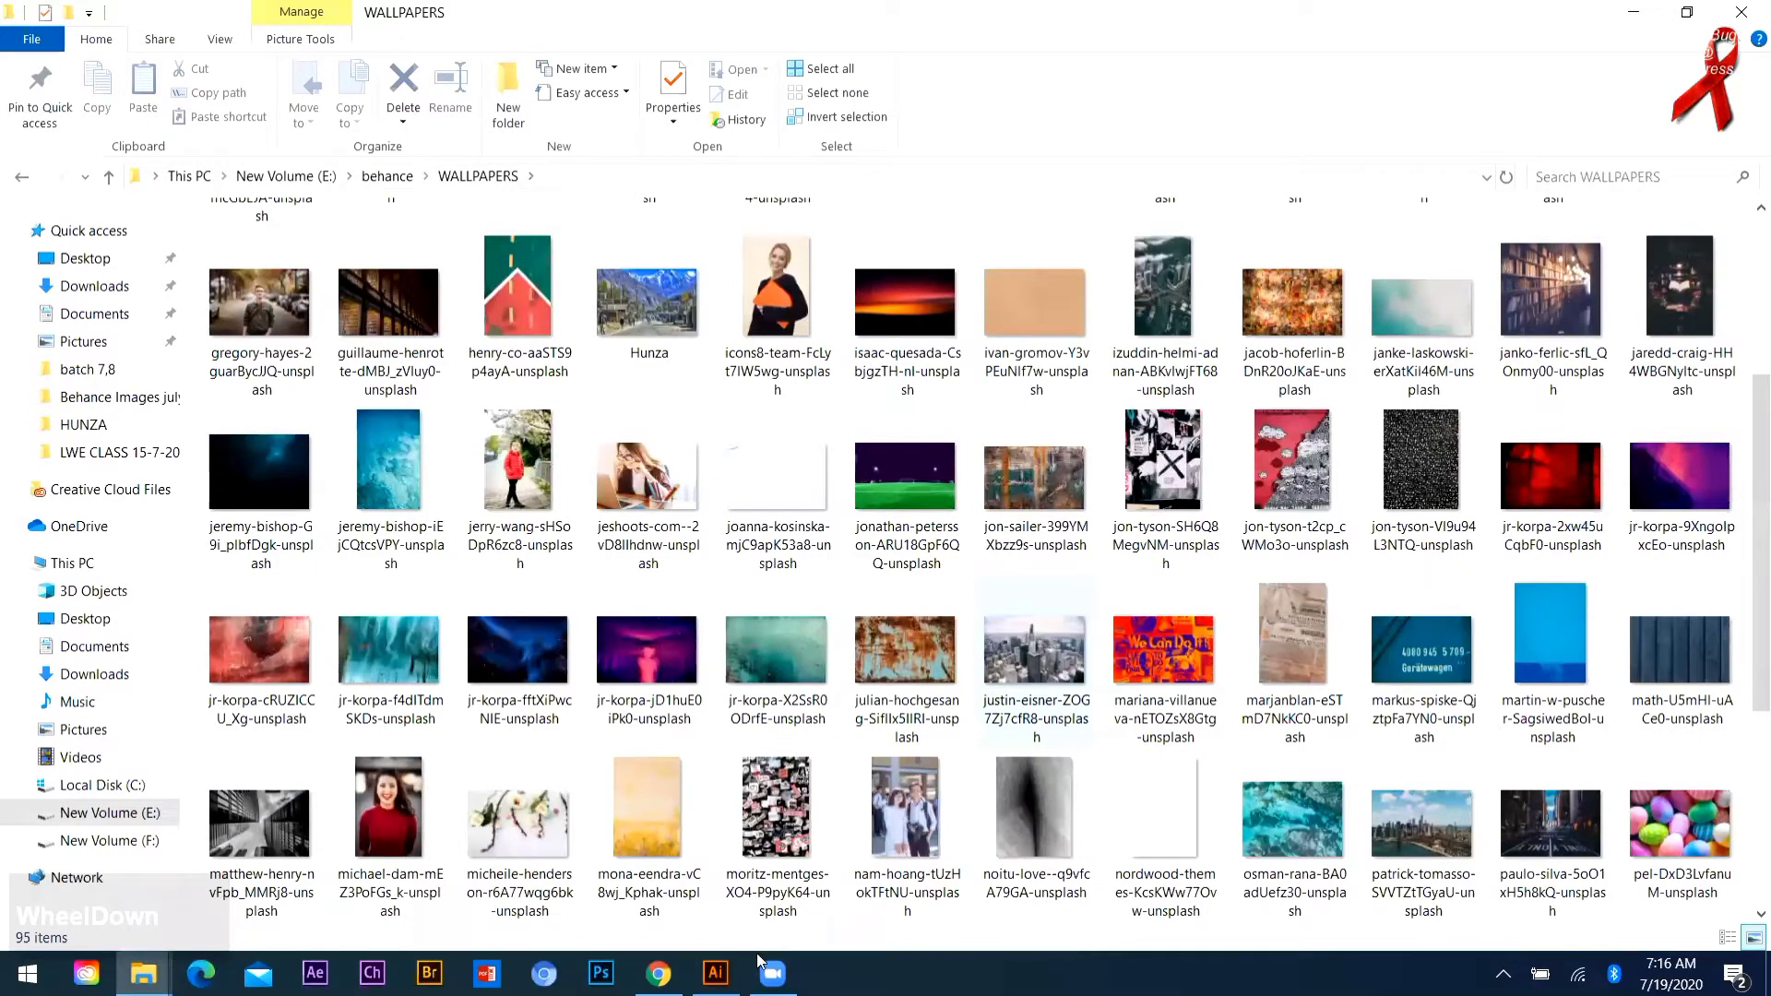
pyautogui.moveTo(1035, 653); pyautogui.dragTo(980, 380)
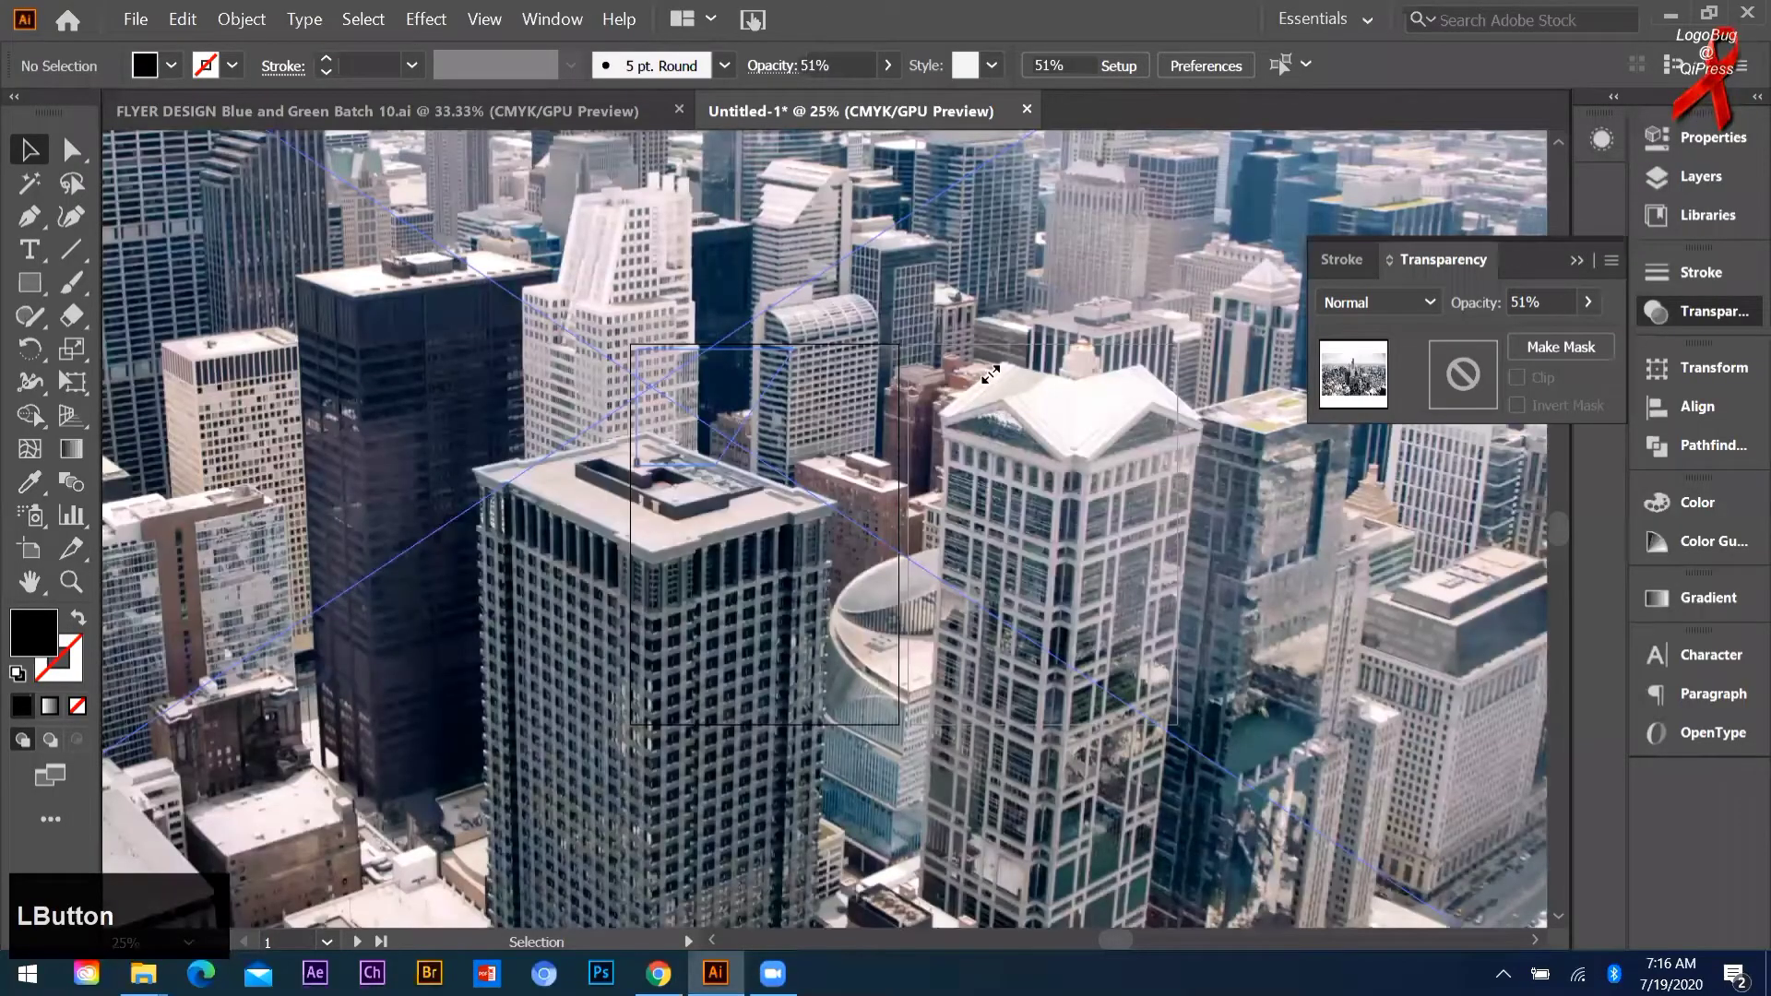
# Step: Scale the placed city photo down proportionally to about 141 by 94 mm, near the copied layout's upper photo panel
pyautogui.scroll(-2, 989, 374)
pyautogui.scroll(-3, 990, 374)
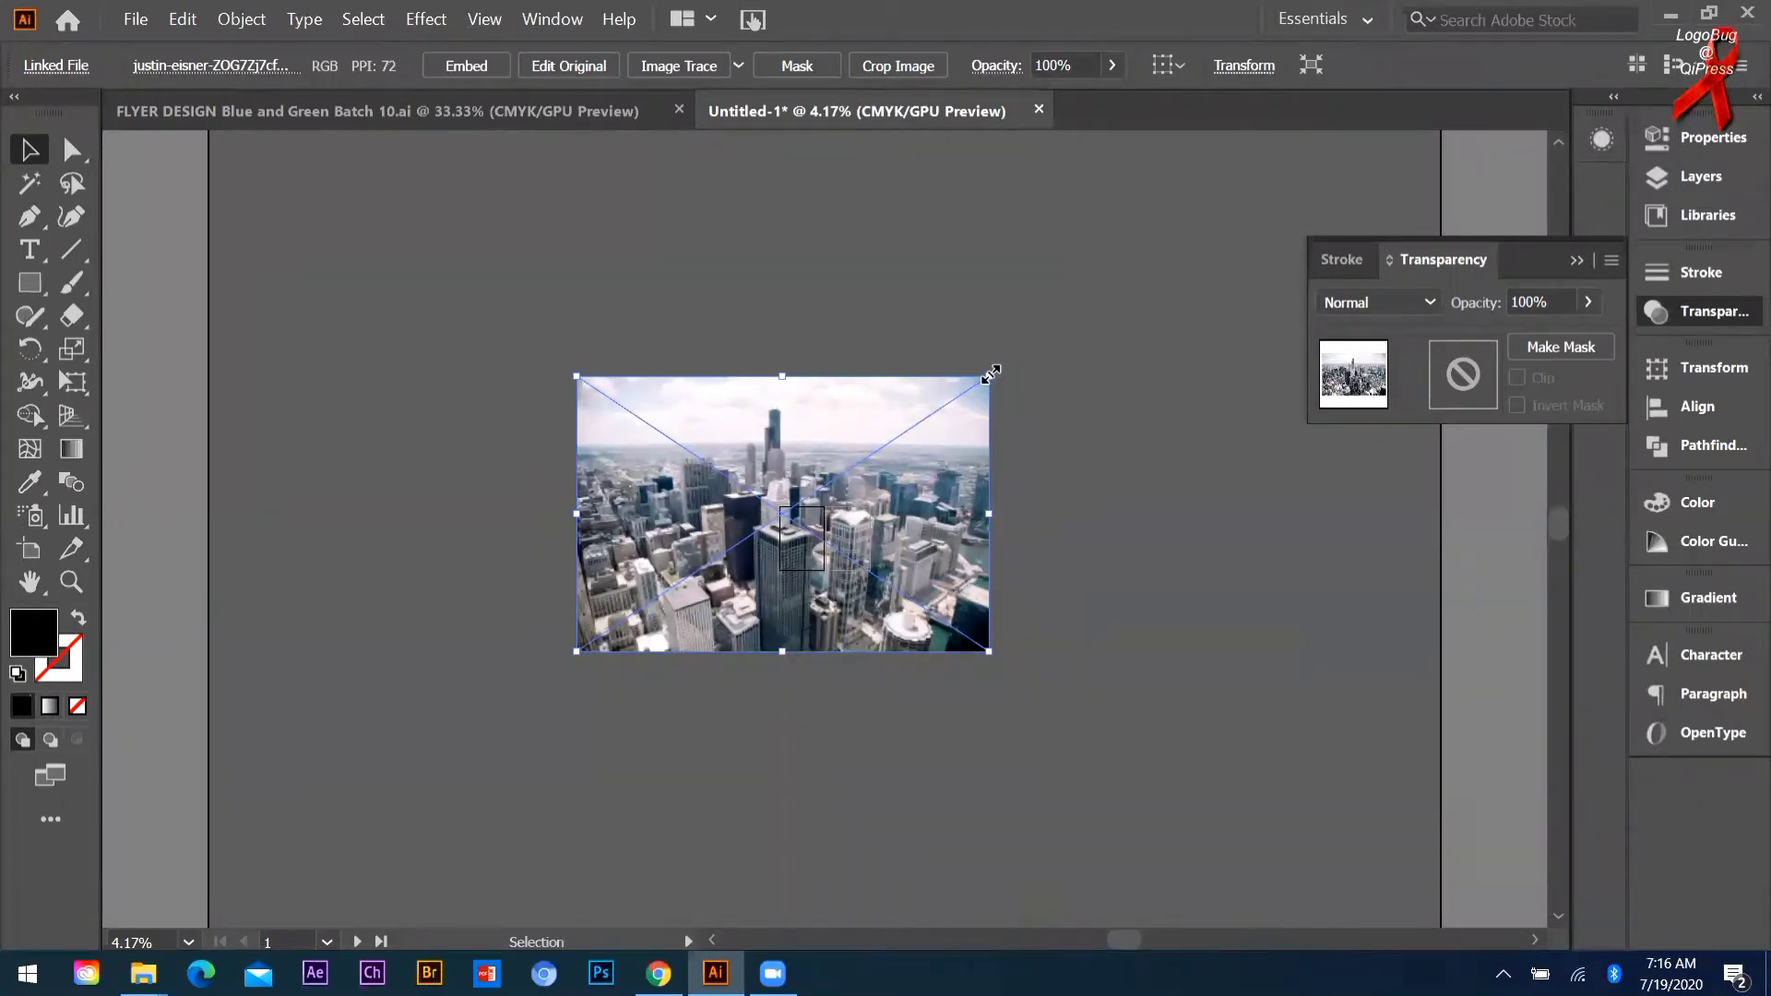
pyautogui.moveTo(989, 373); pyautogui.dragTo(857, 498)
pyautogui.scroll(5, 784, 528)
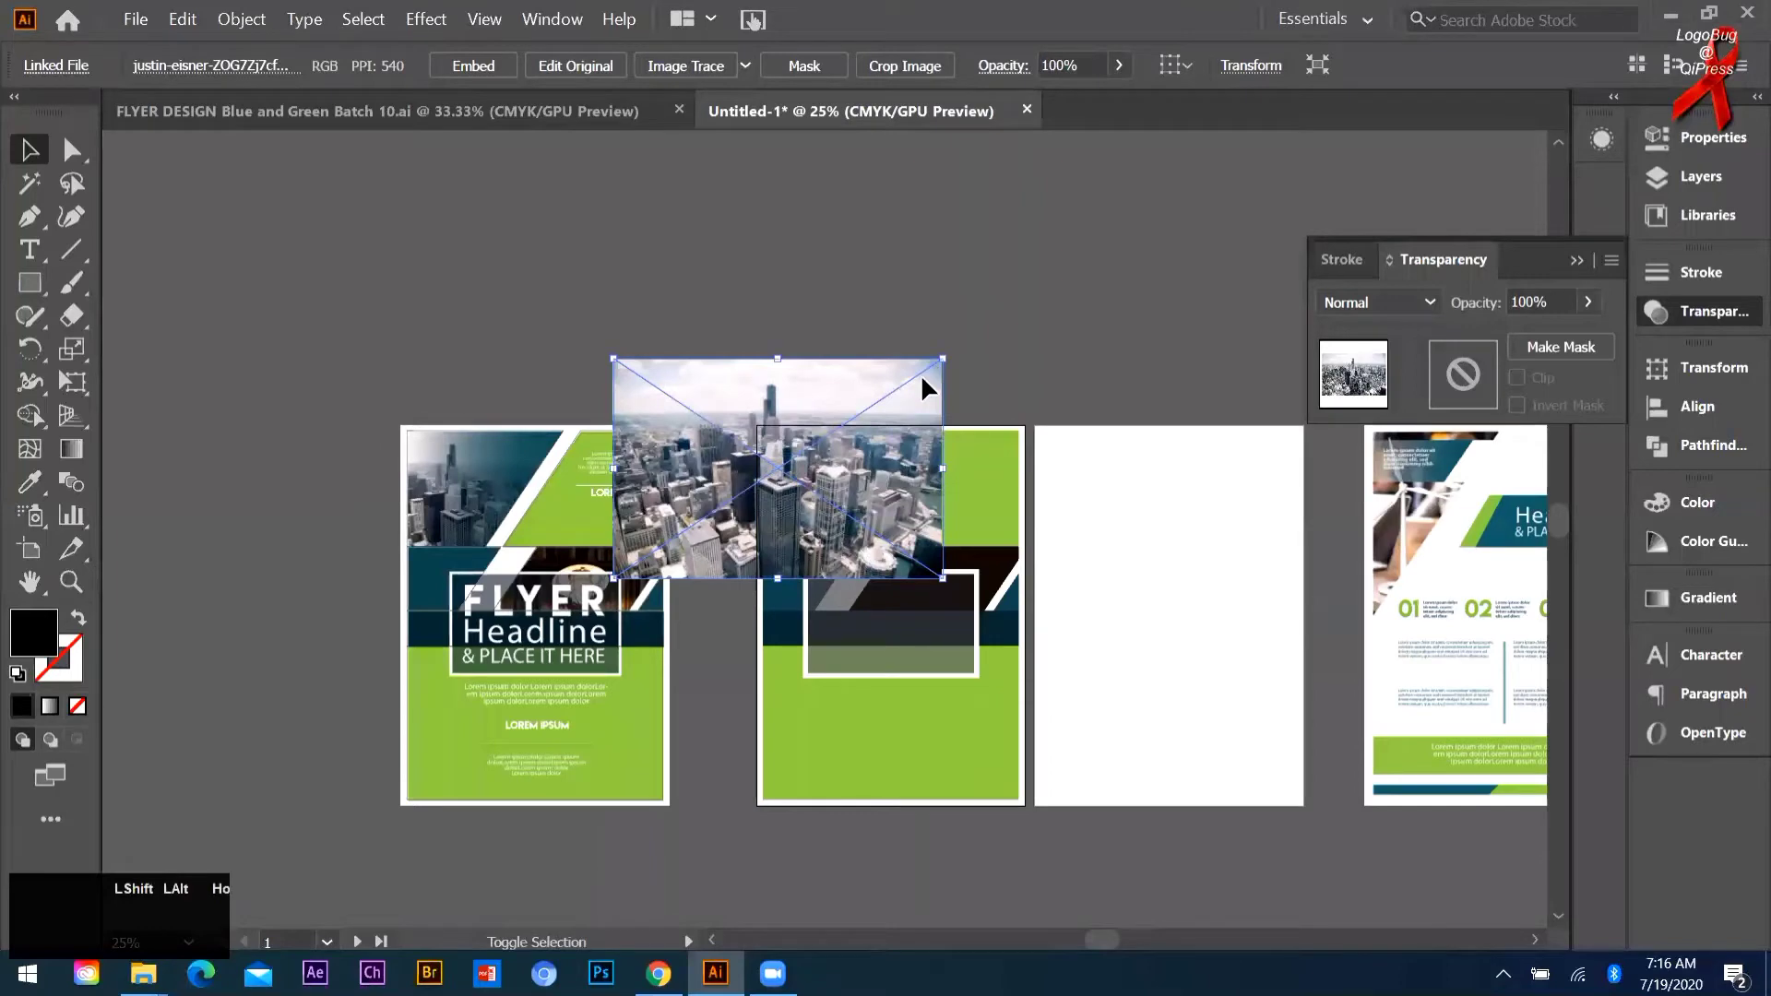
pyautogui.moveTo(941, 359); pyautogui.dragTo(871, 535)
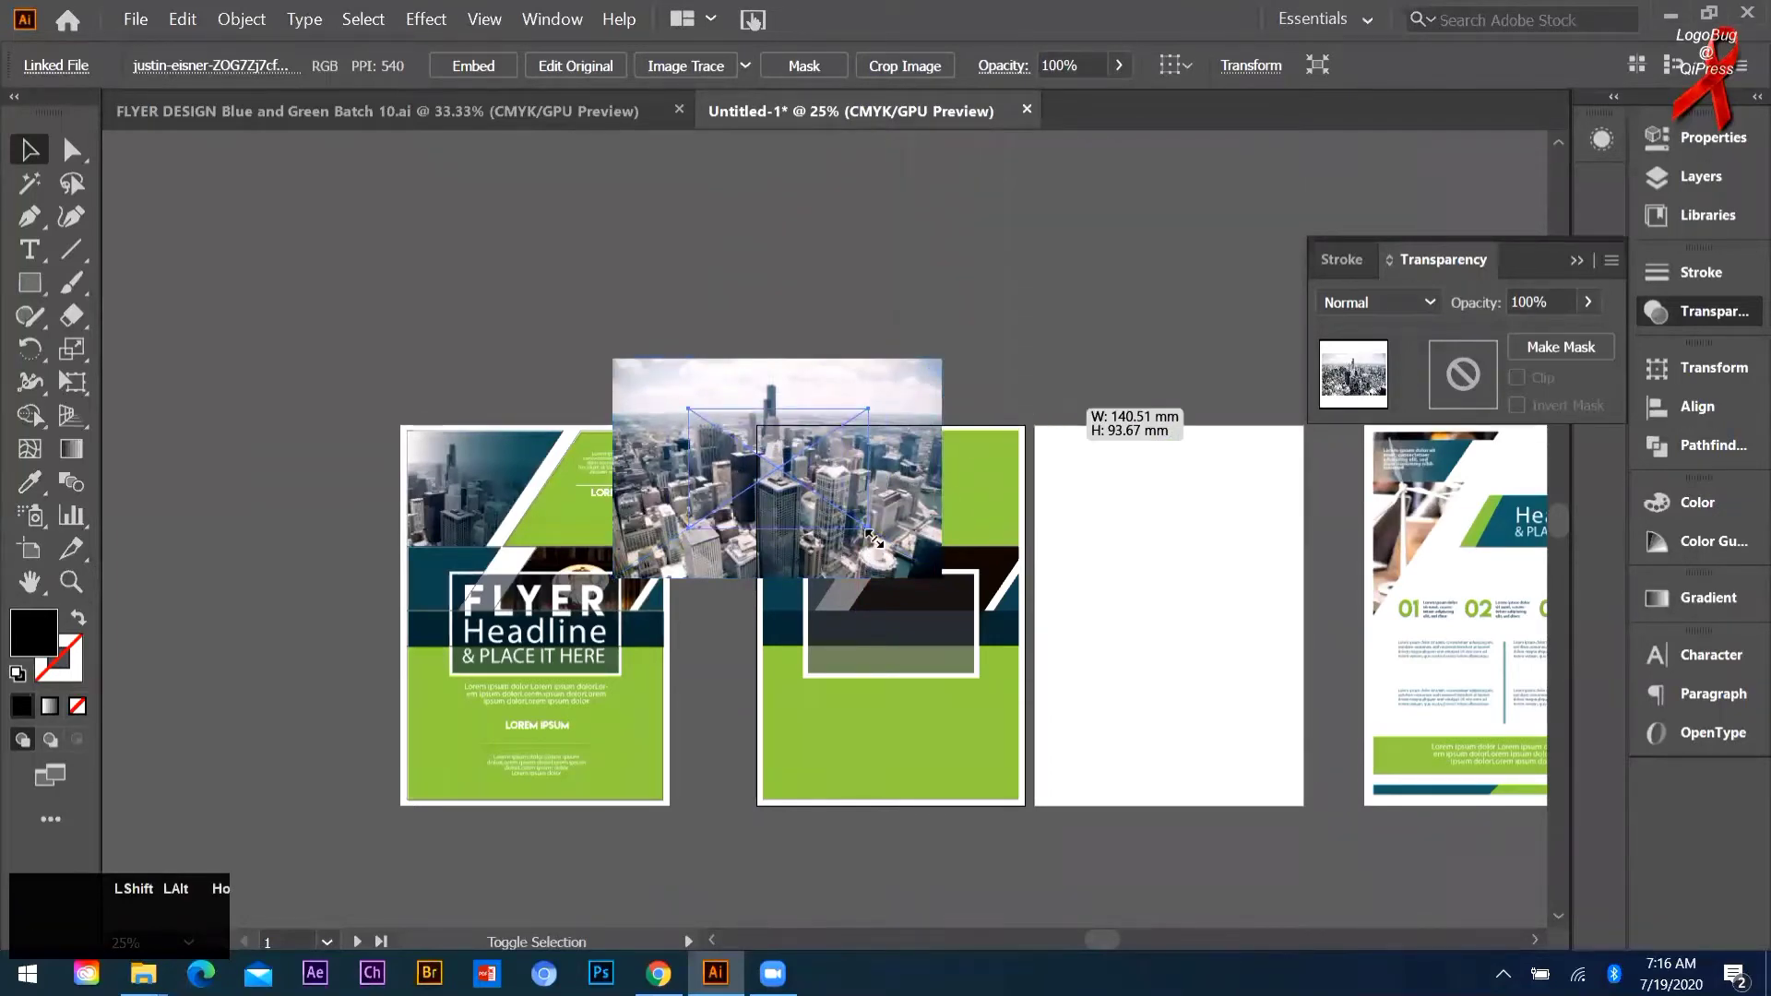
pyautogui.scroll(1, 867, 537)
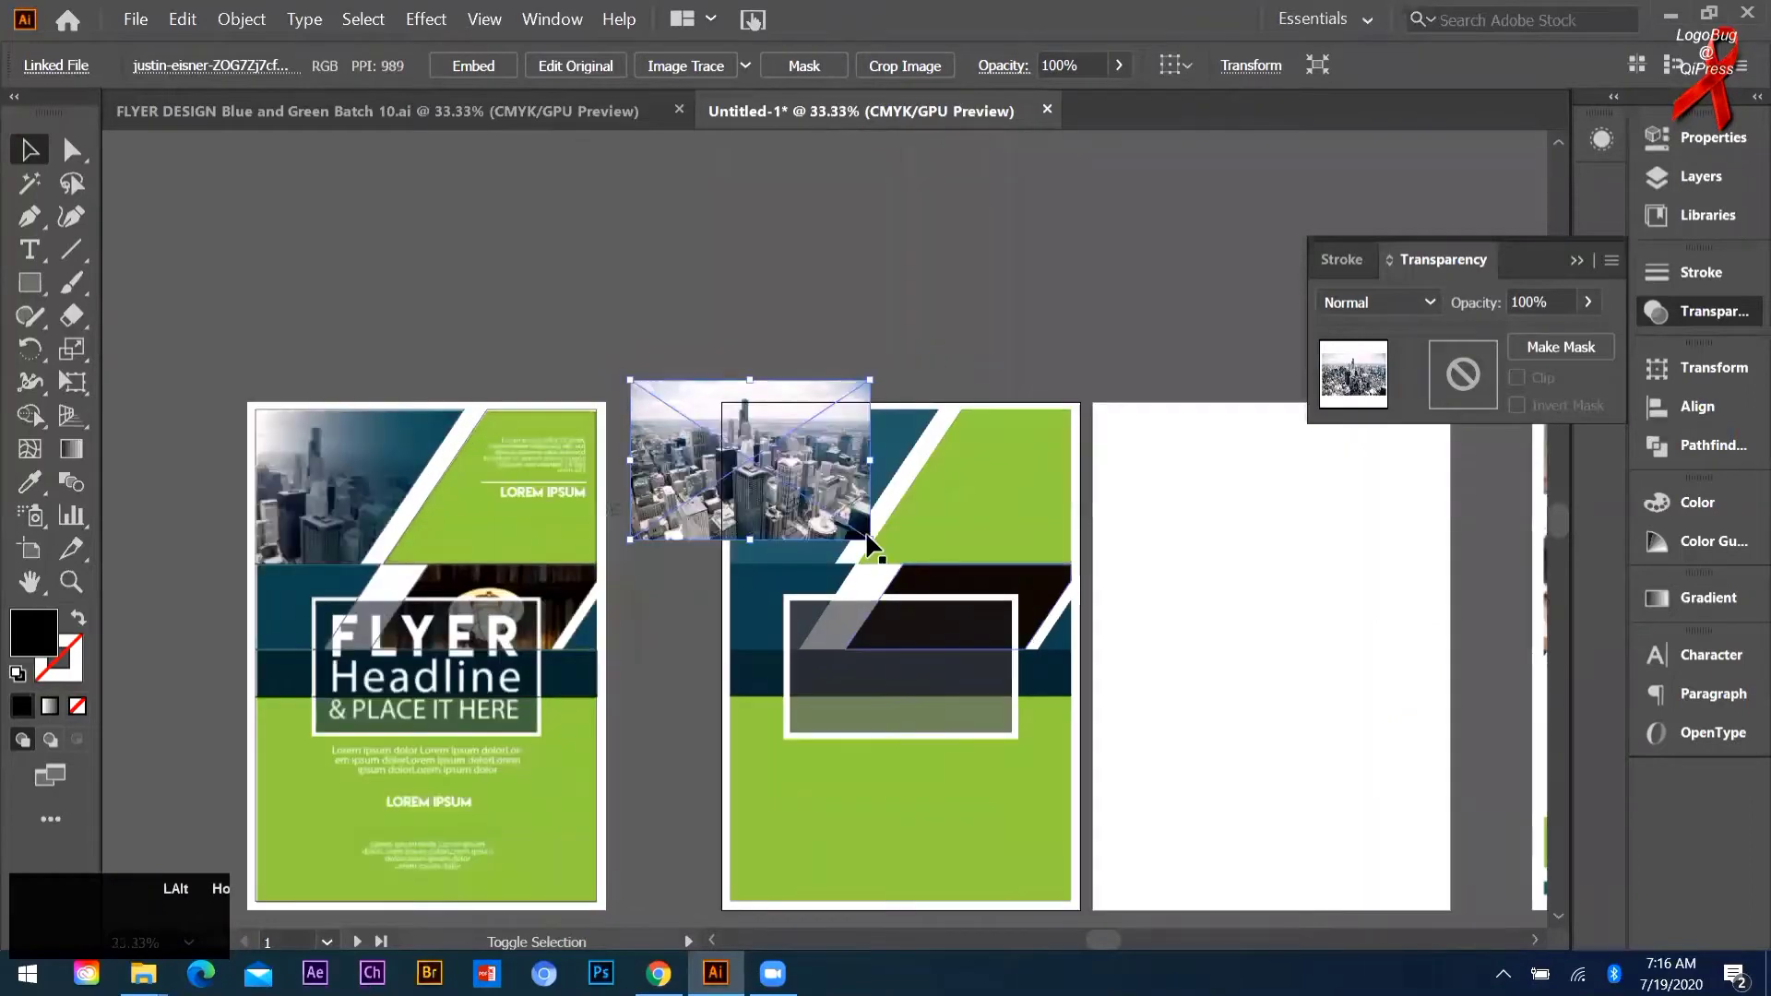
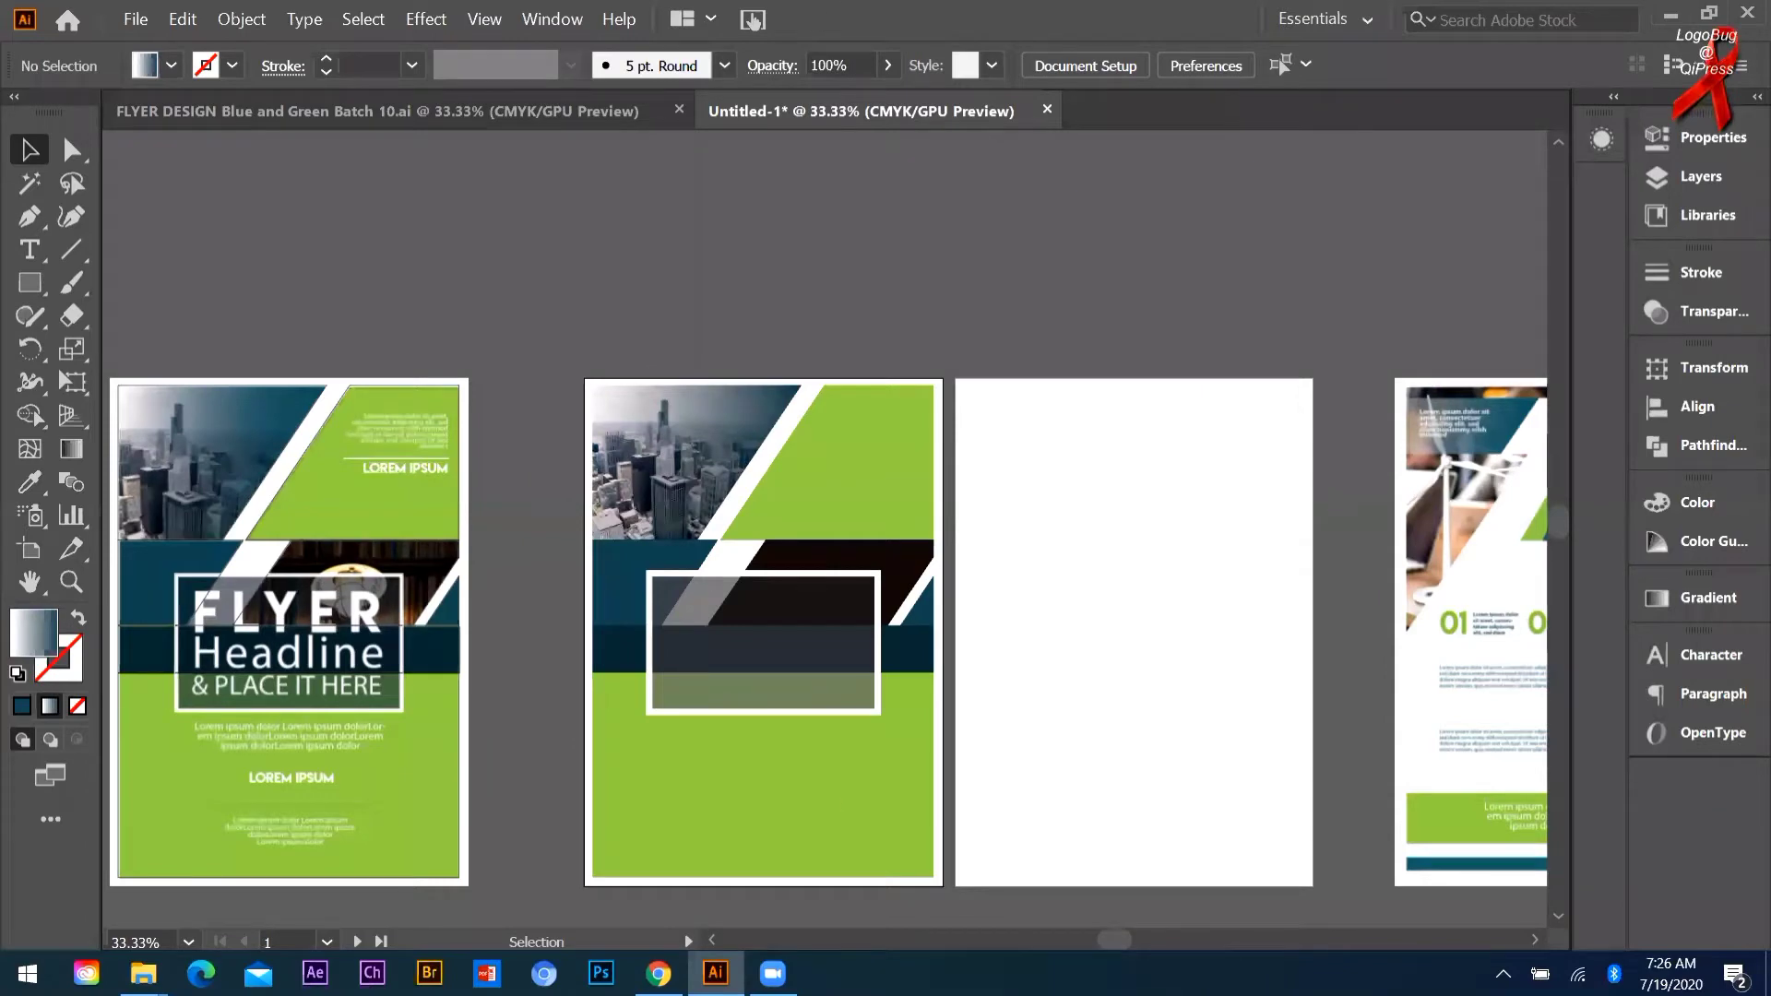
# Step: Switch to Photoshop, open Social Media Post.psd and dismiss the GPU settings message
pyautogui.click(752, 239)
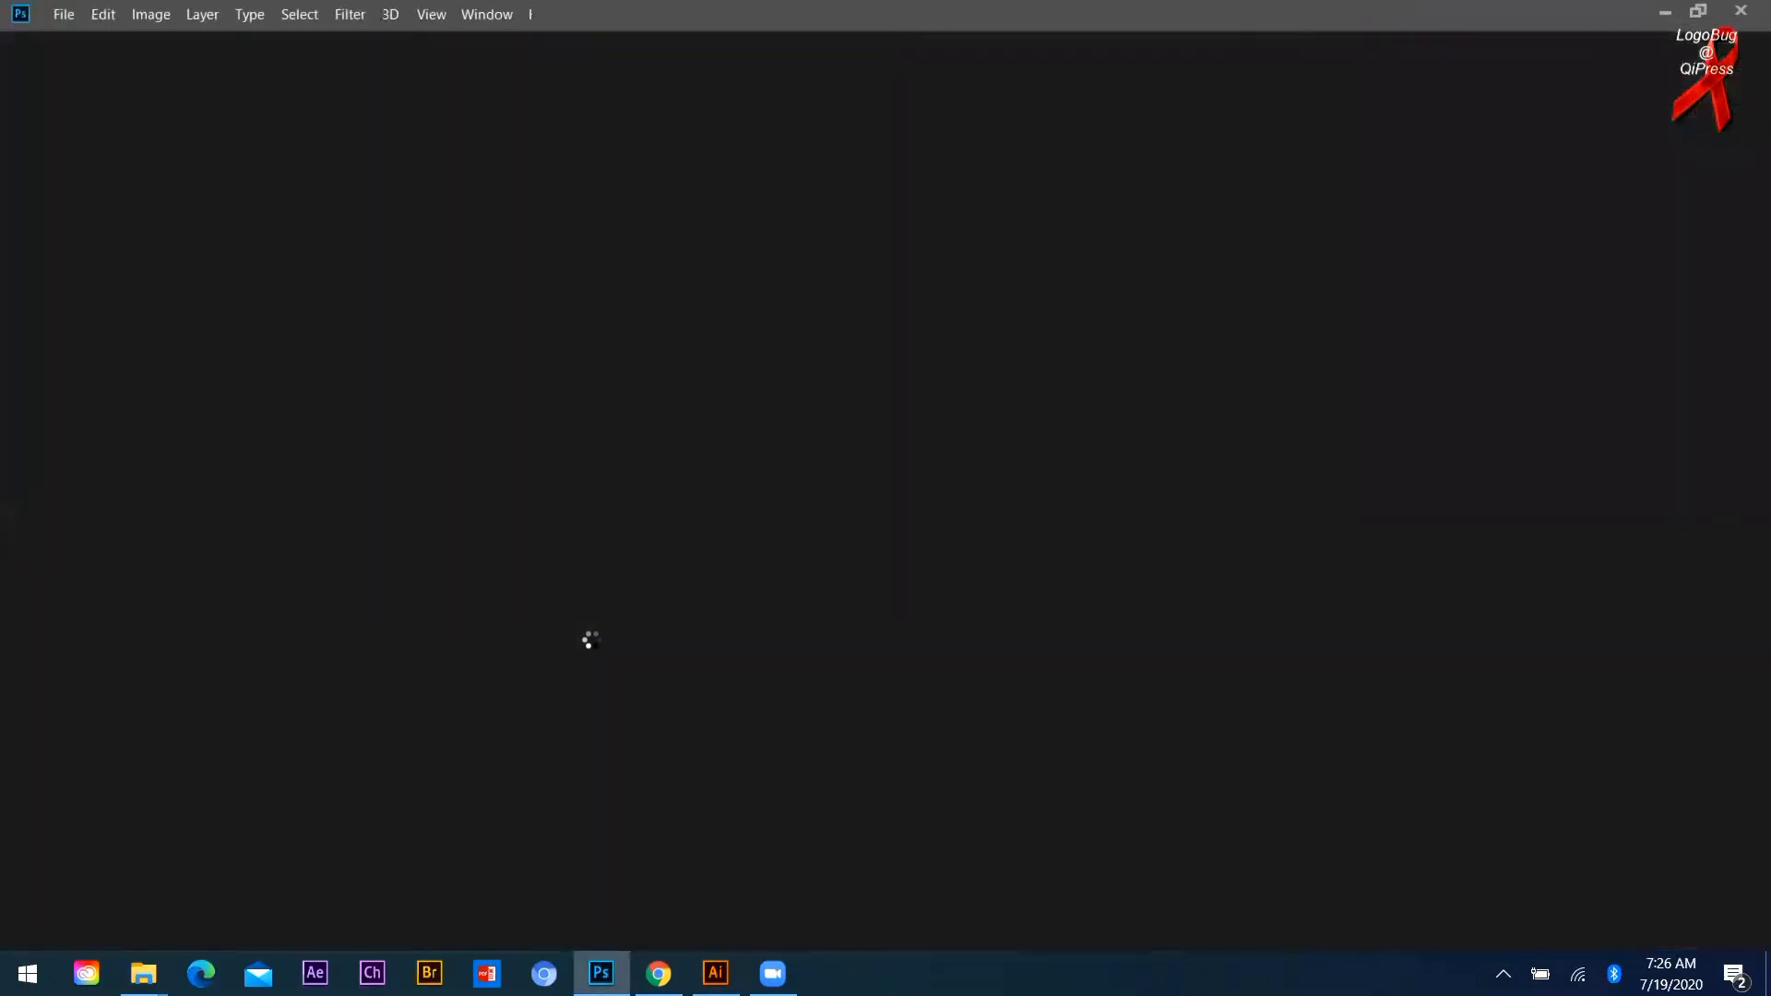
pyautogui.click(863, 441)
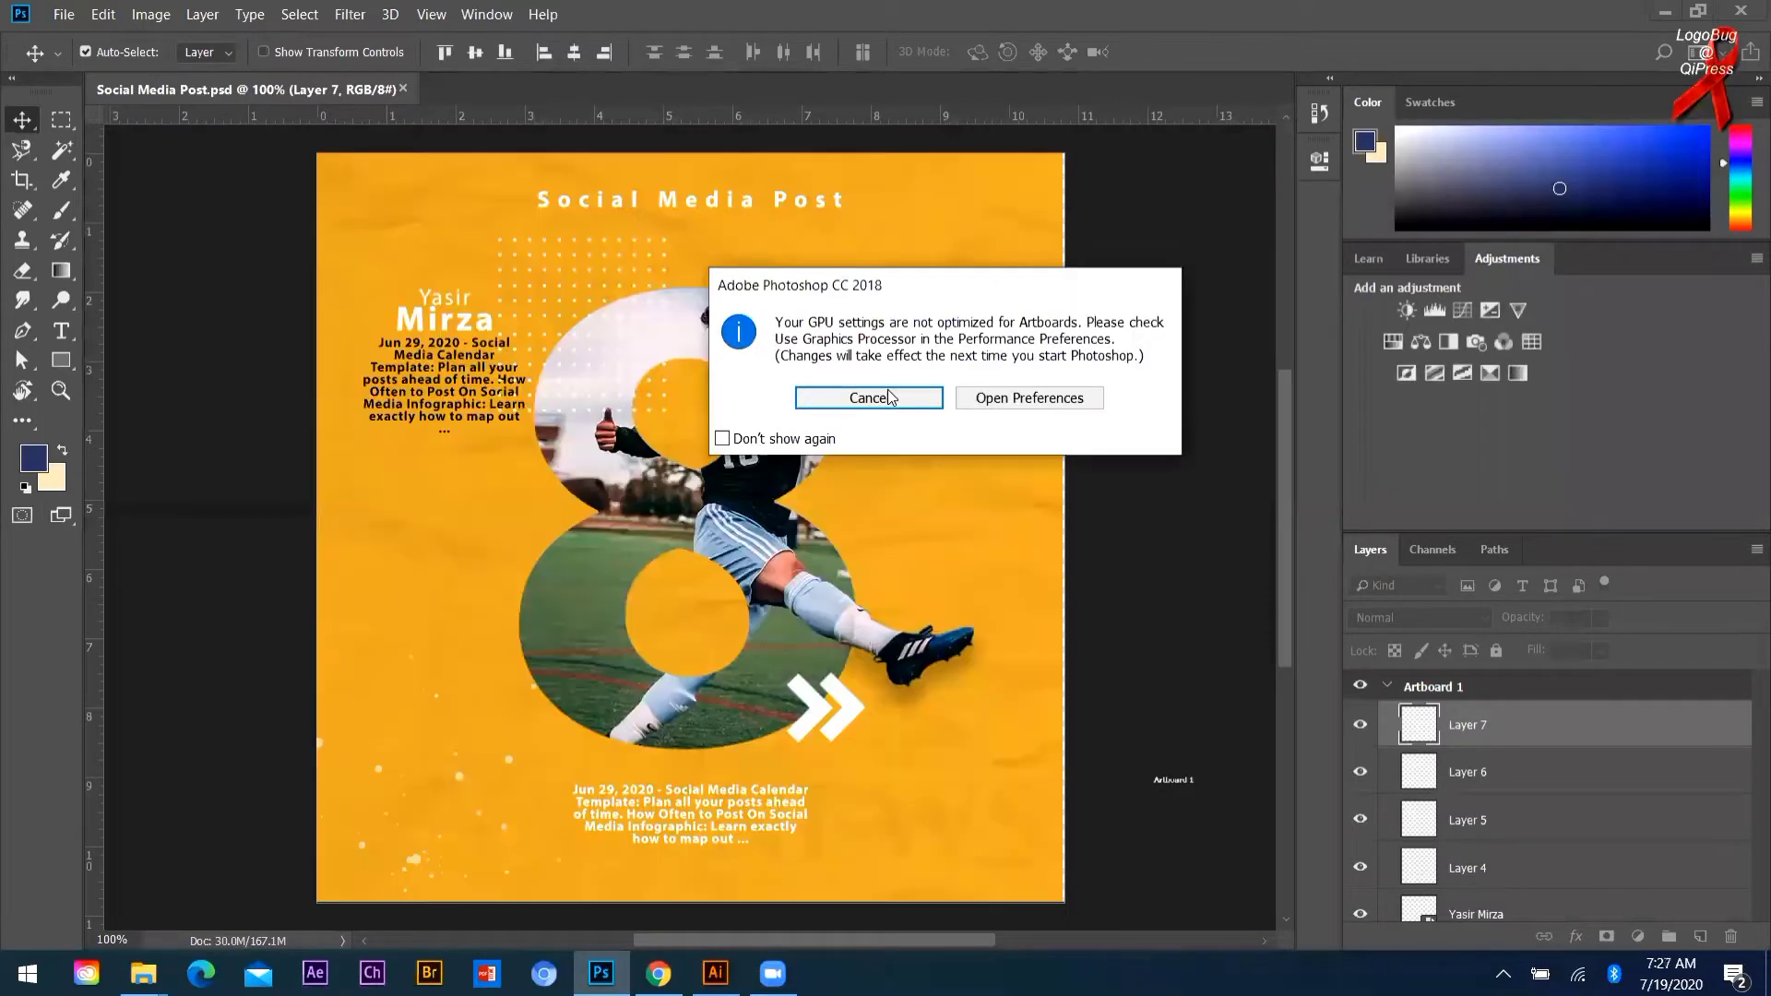
pyautogui.press('Return')
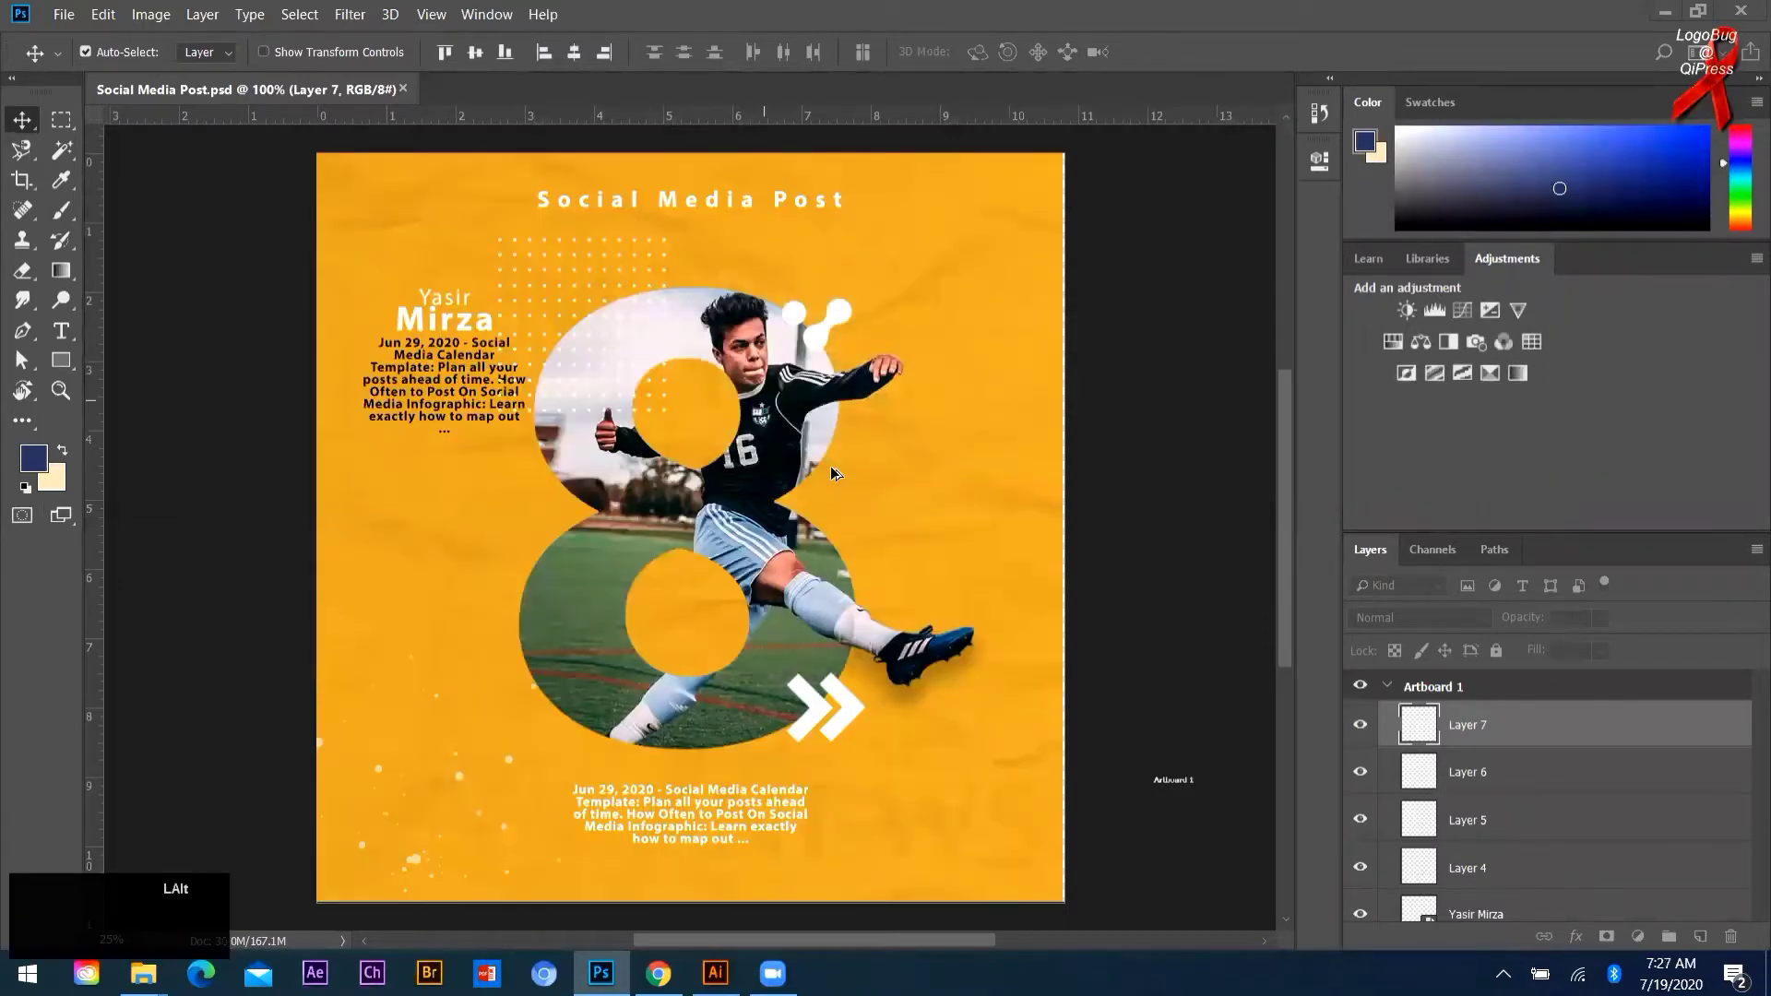
# Step: Magnify the edge of the football player's black jersey and examine how the raster image looks up close
pyautogui.scroll(-2, 830, 467)
pyautogui.scroll(3, 859, 520)
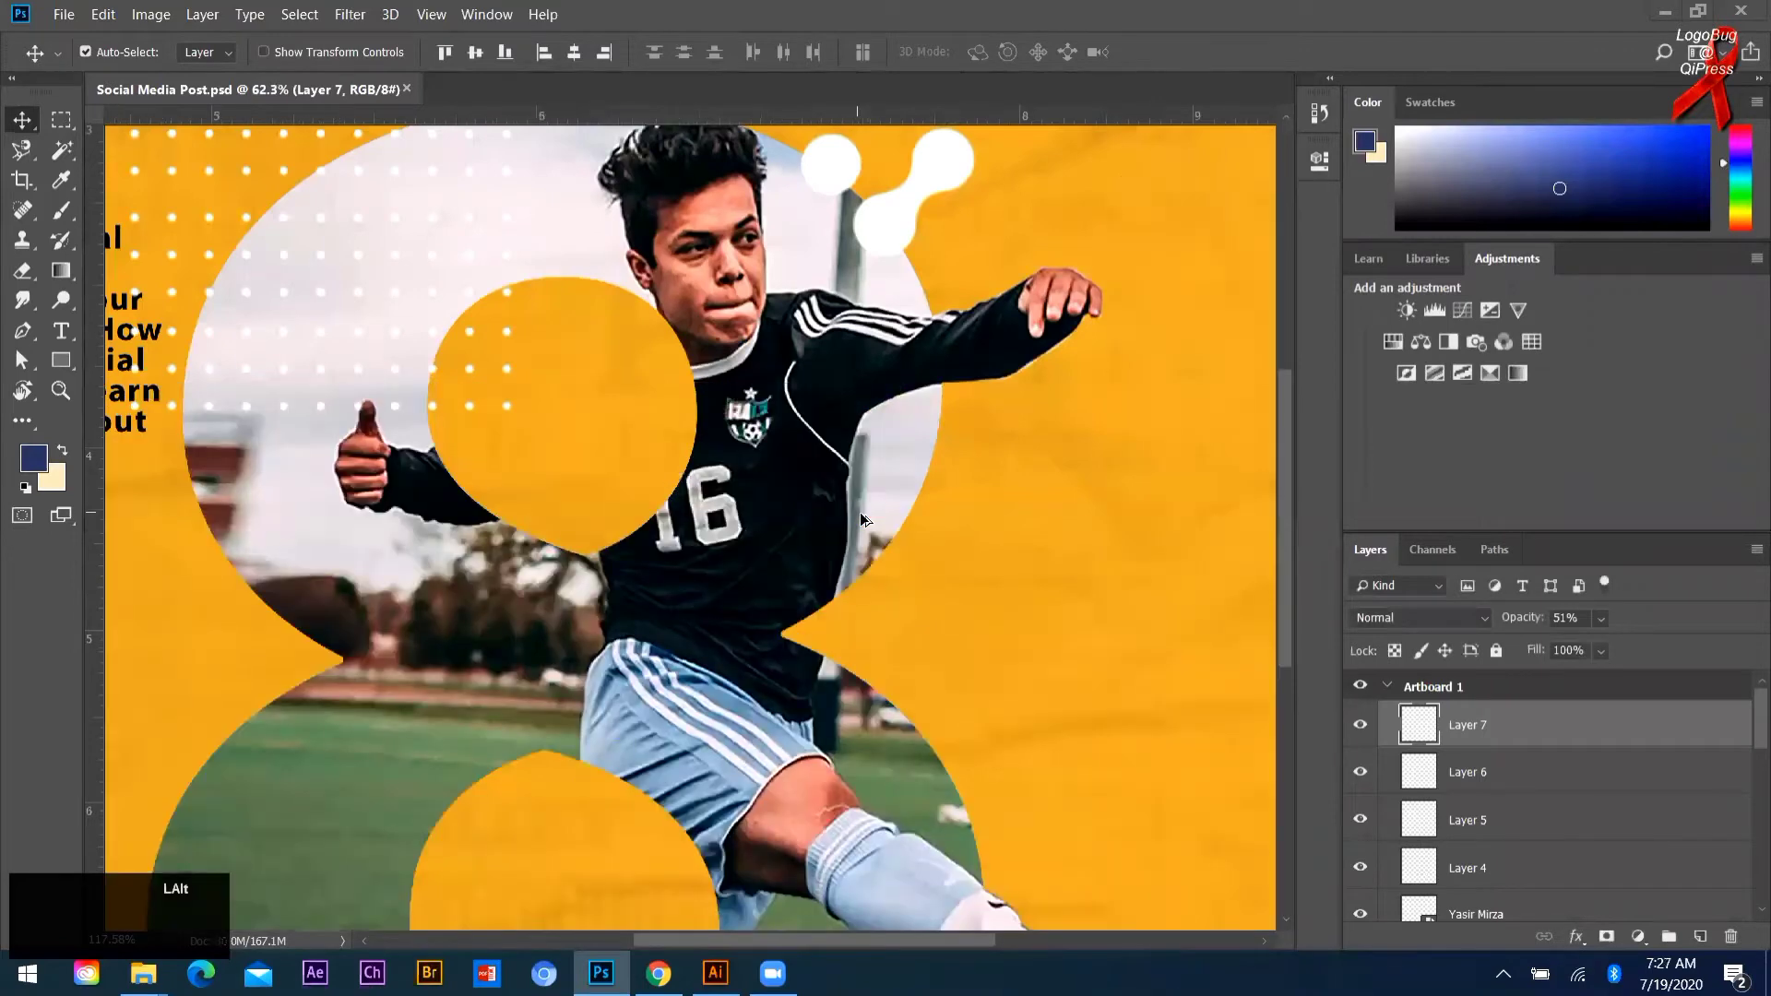
pyautogui.scroll(5, 864, 519)
pyautogui.scroll(2, 867, 474)
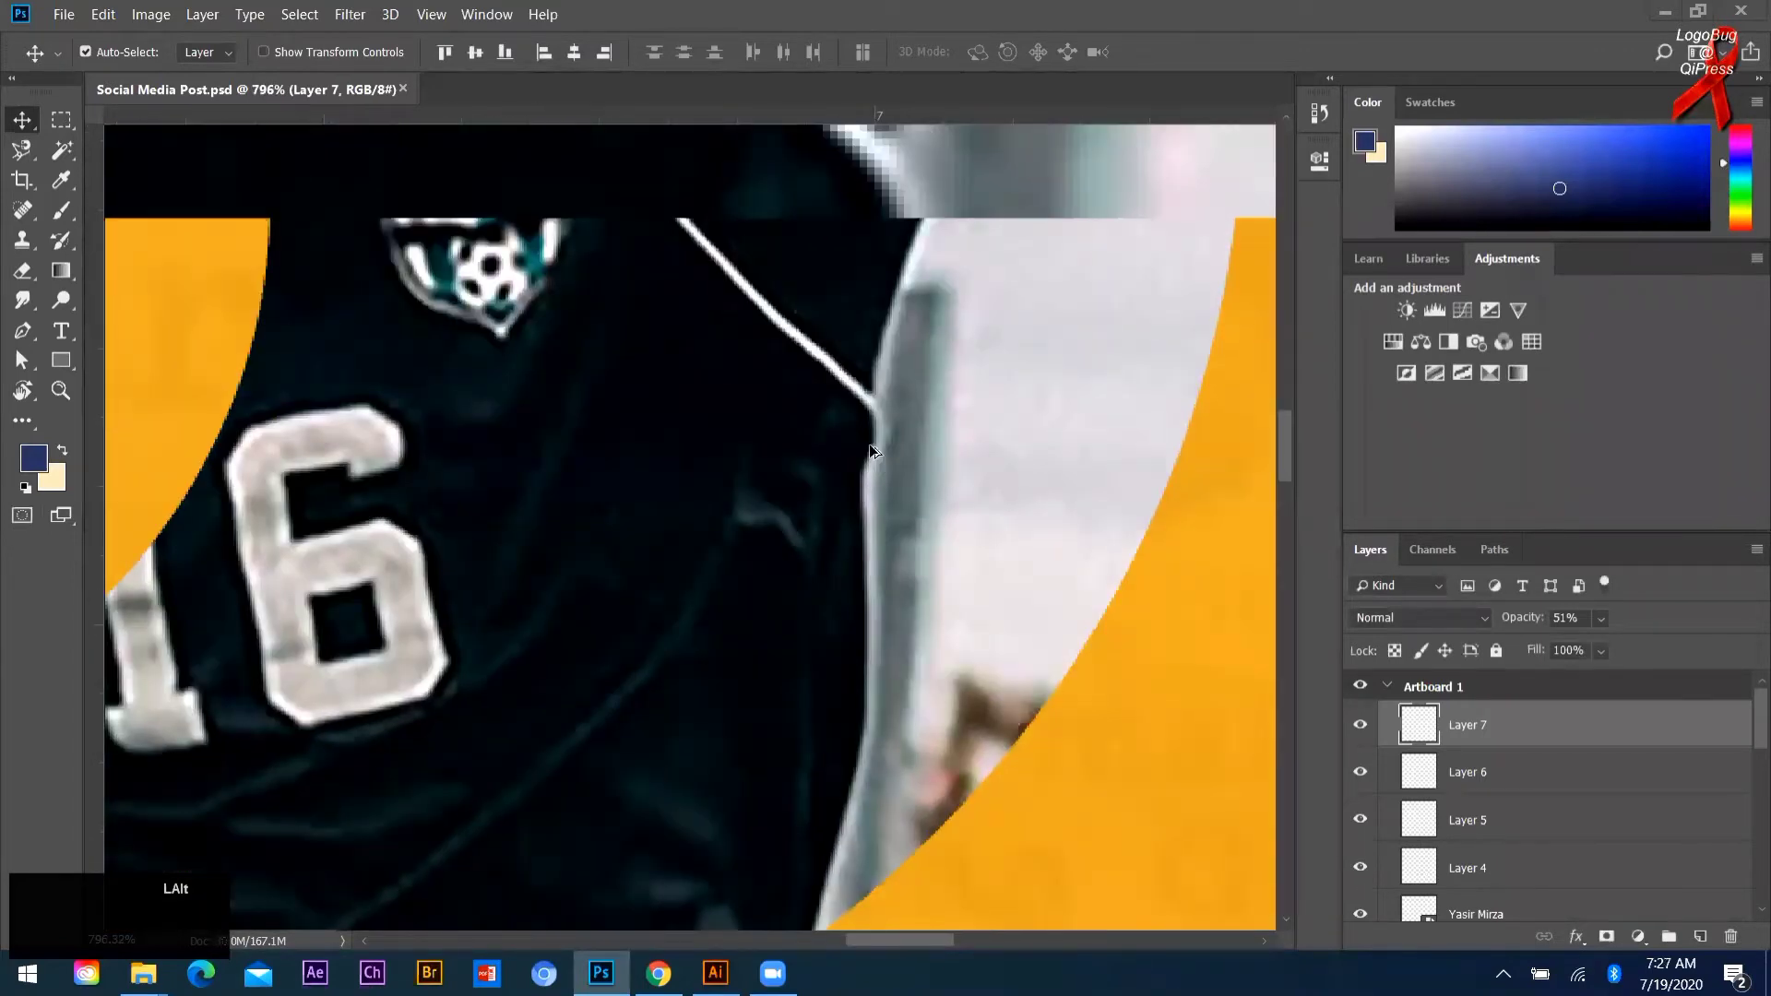
pyautogui.scroll(4, 871, 452)
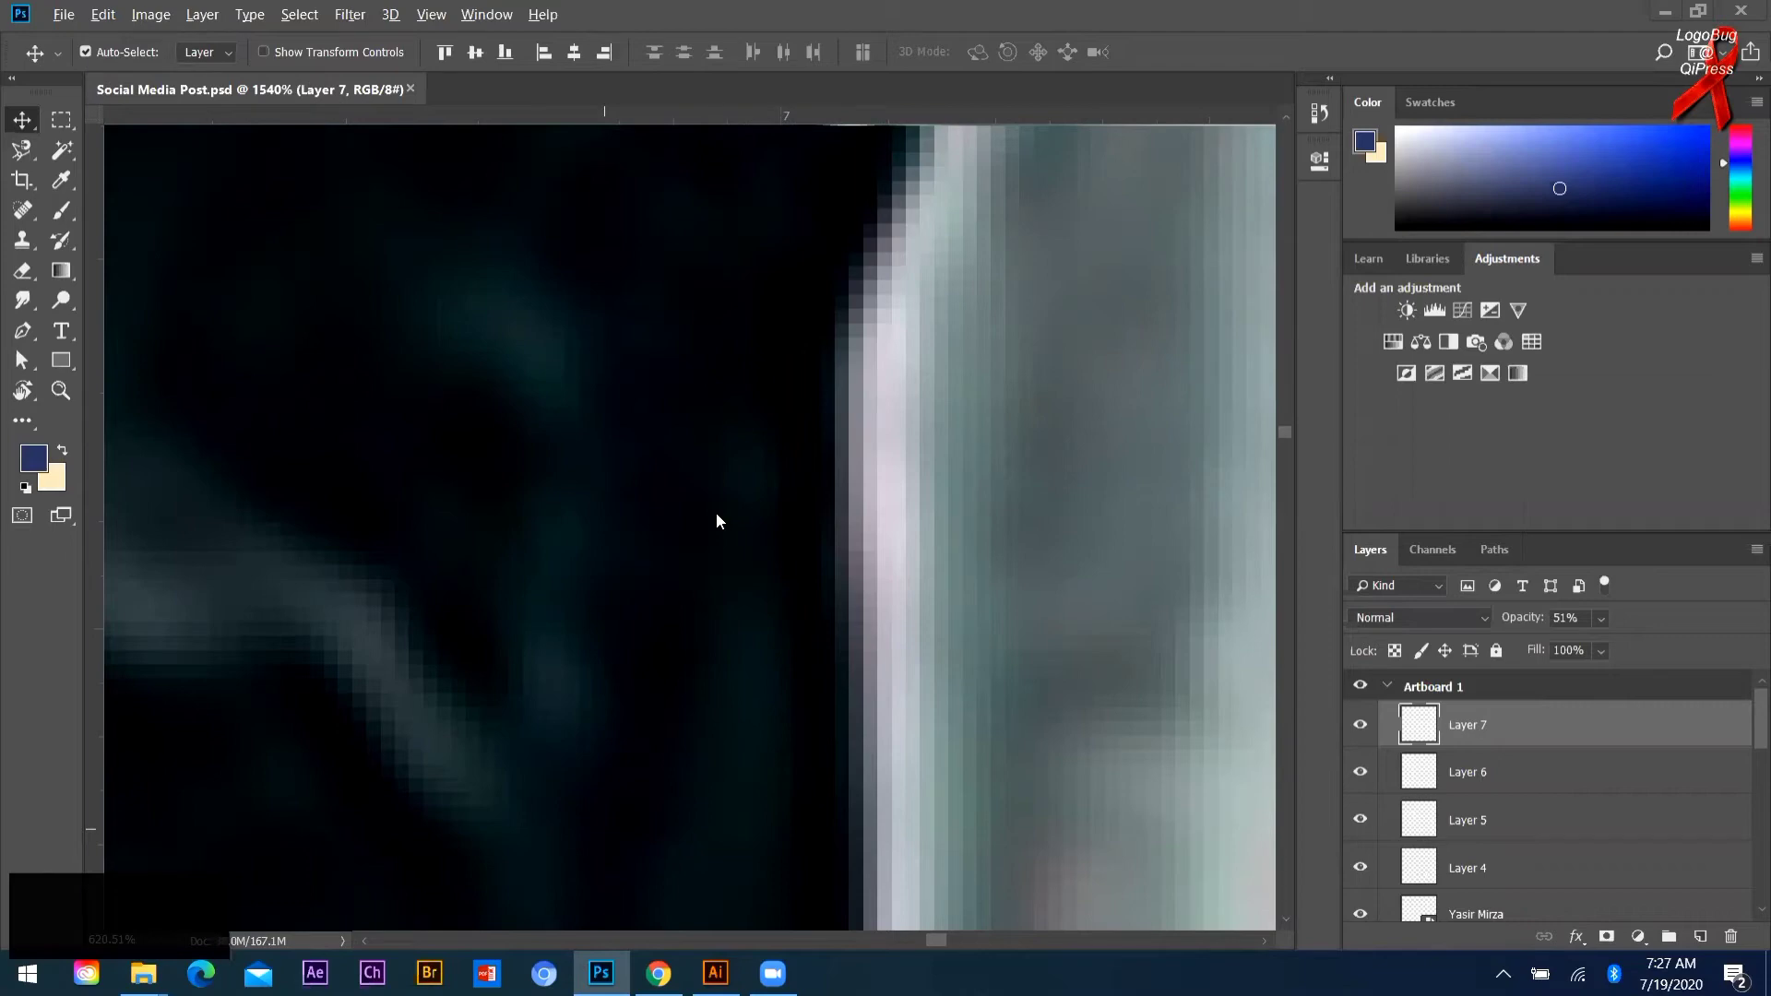
# Step: Switch back to Illustrator and examine the flyer's green area at the maximum magnification of 64000%
pyautogui.hotkey('alt', 'Tab')
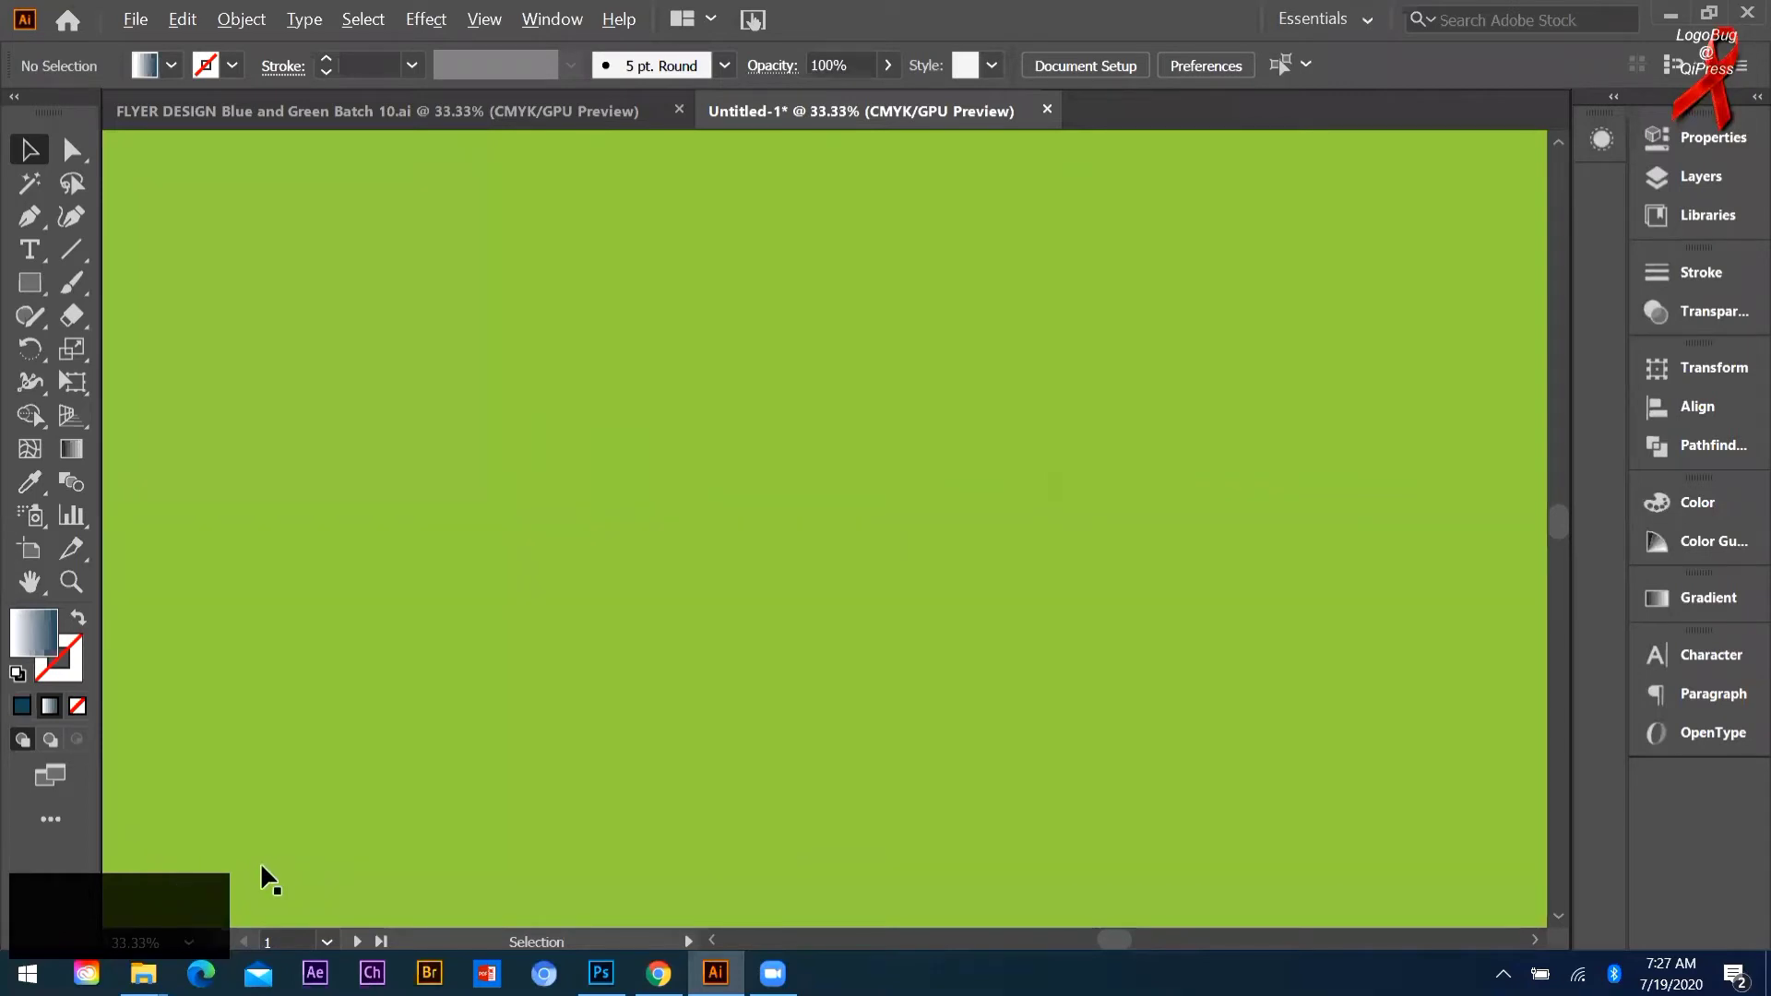
pyautogui.click(190, 944)
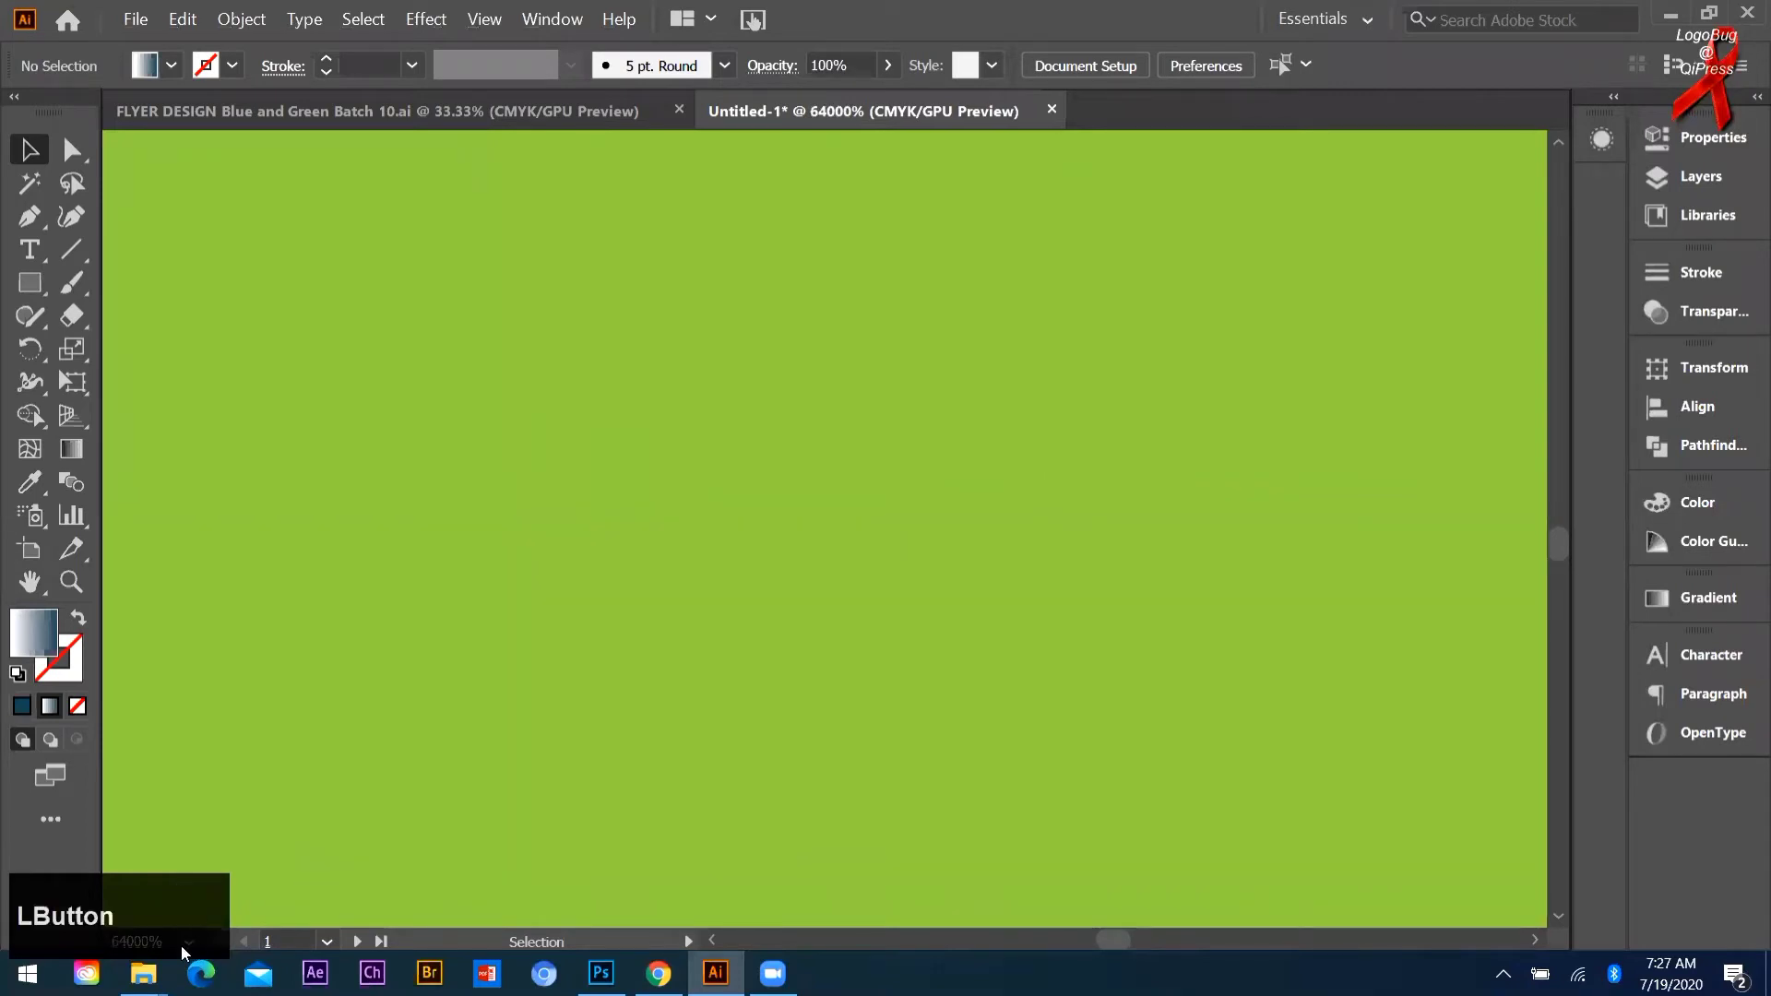
pyautogui.click(185, 943)
pyautogui.scroll(3, 237, 19)
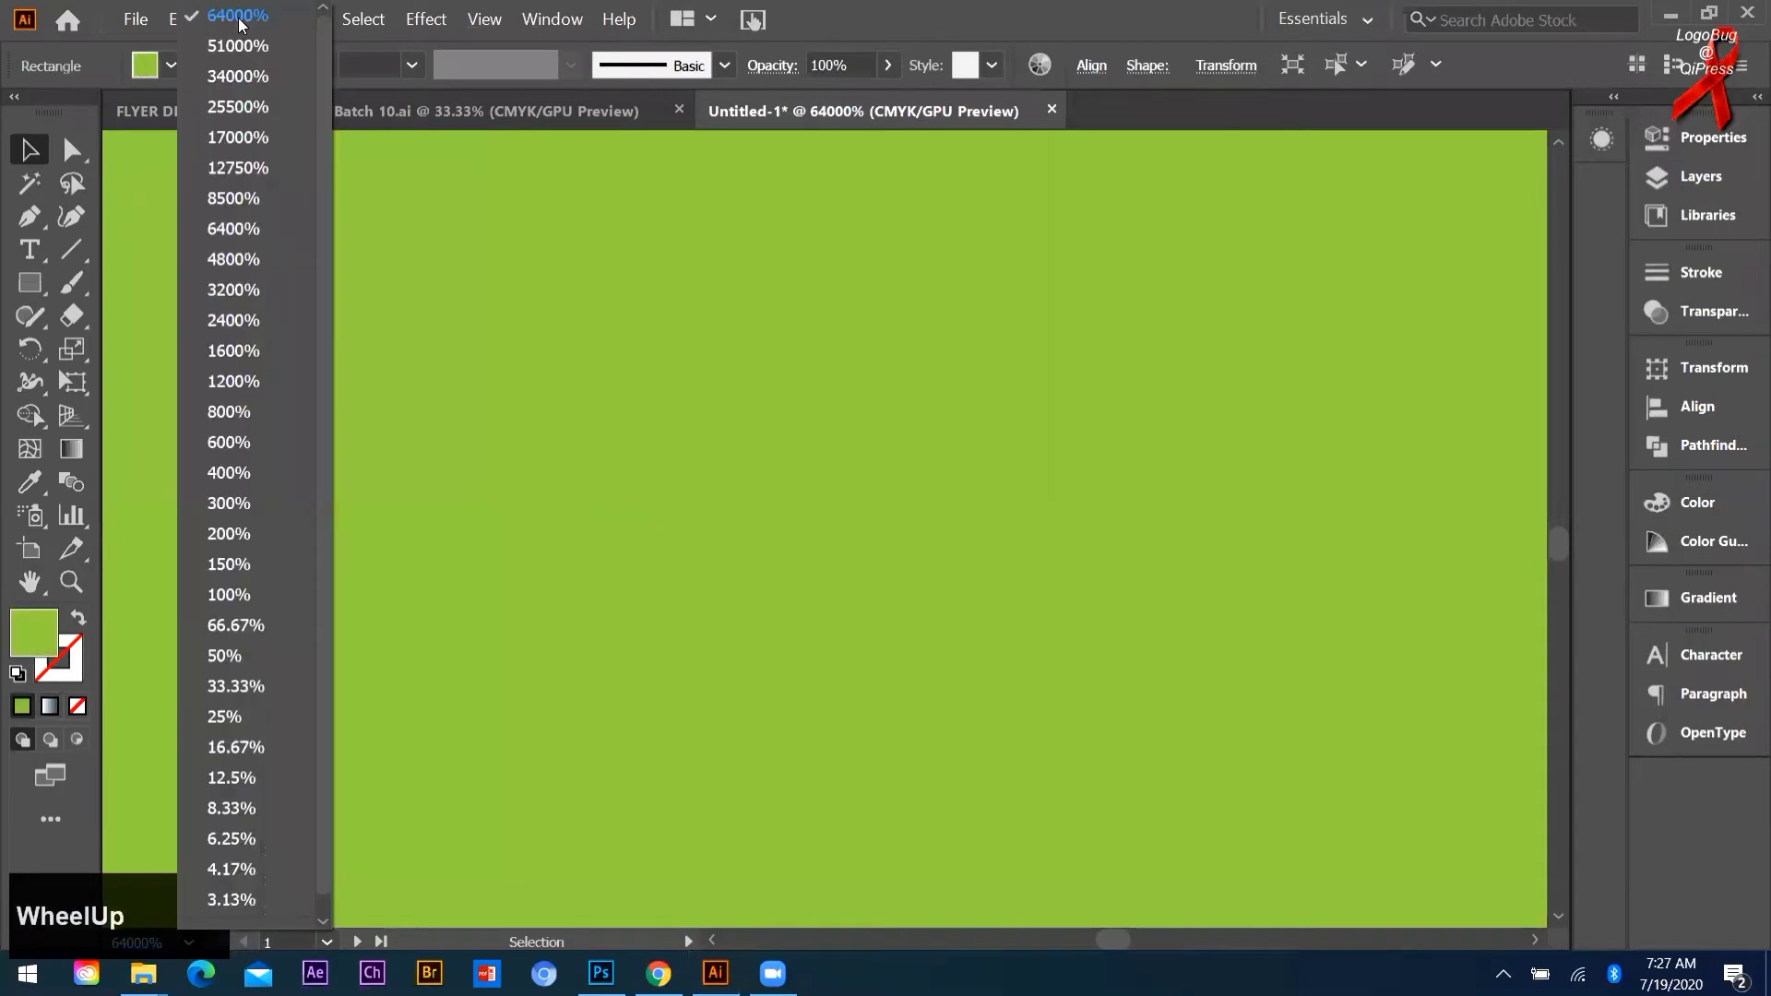
pyautogui.click(926, 471)
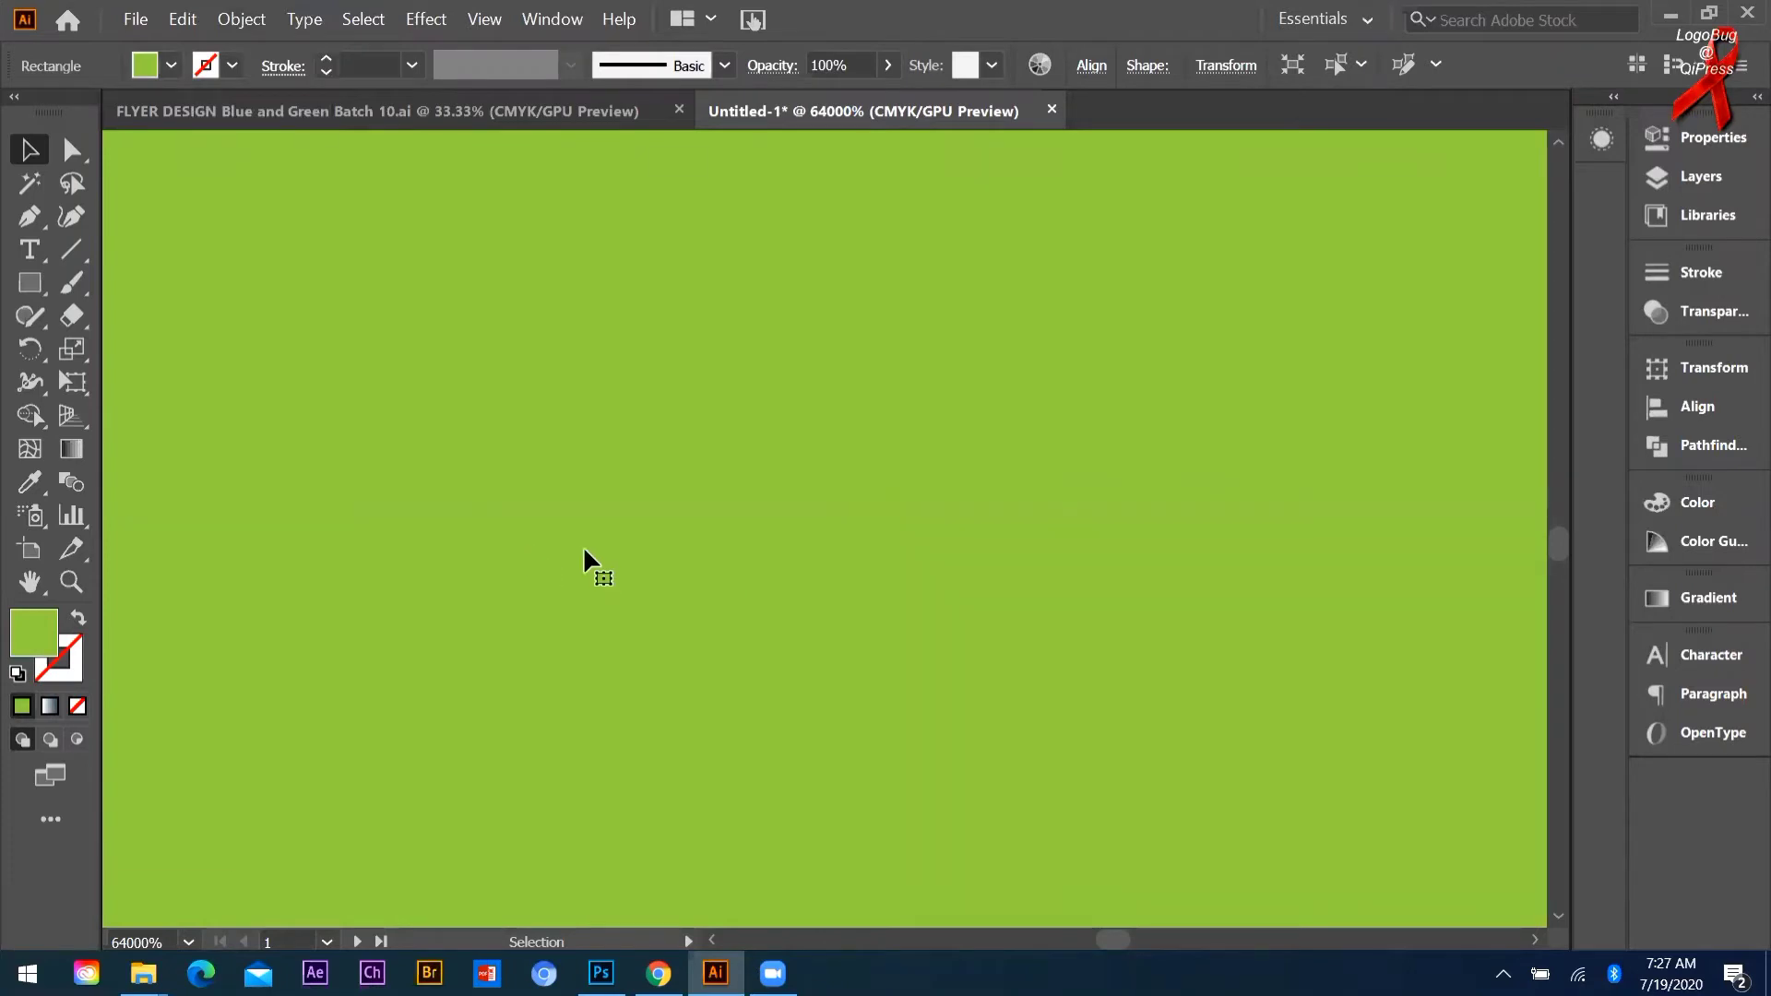
pyautogui.scroll(-1, 632, 605)
pyautogui.press('alt')
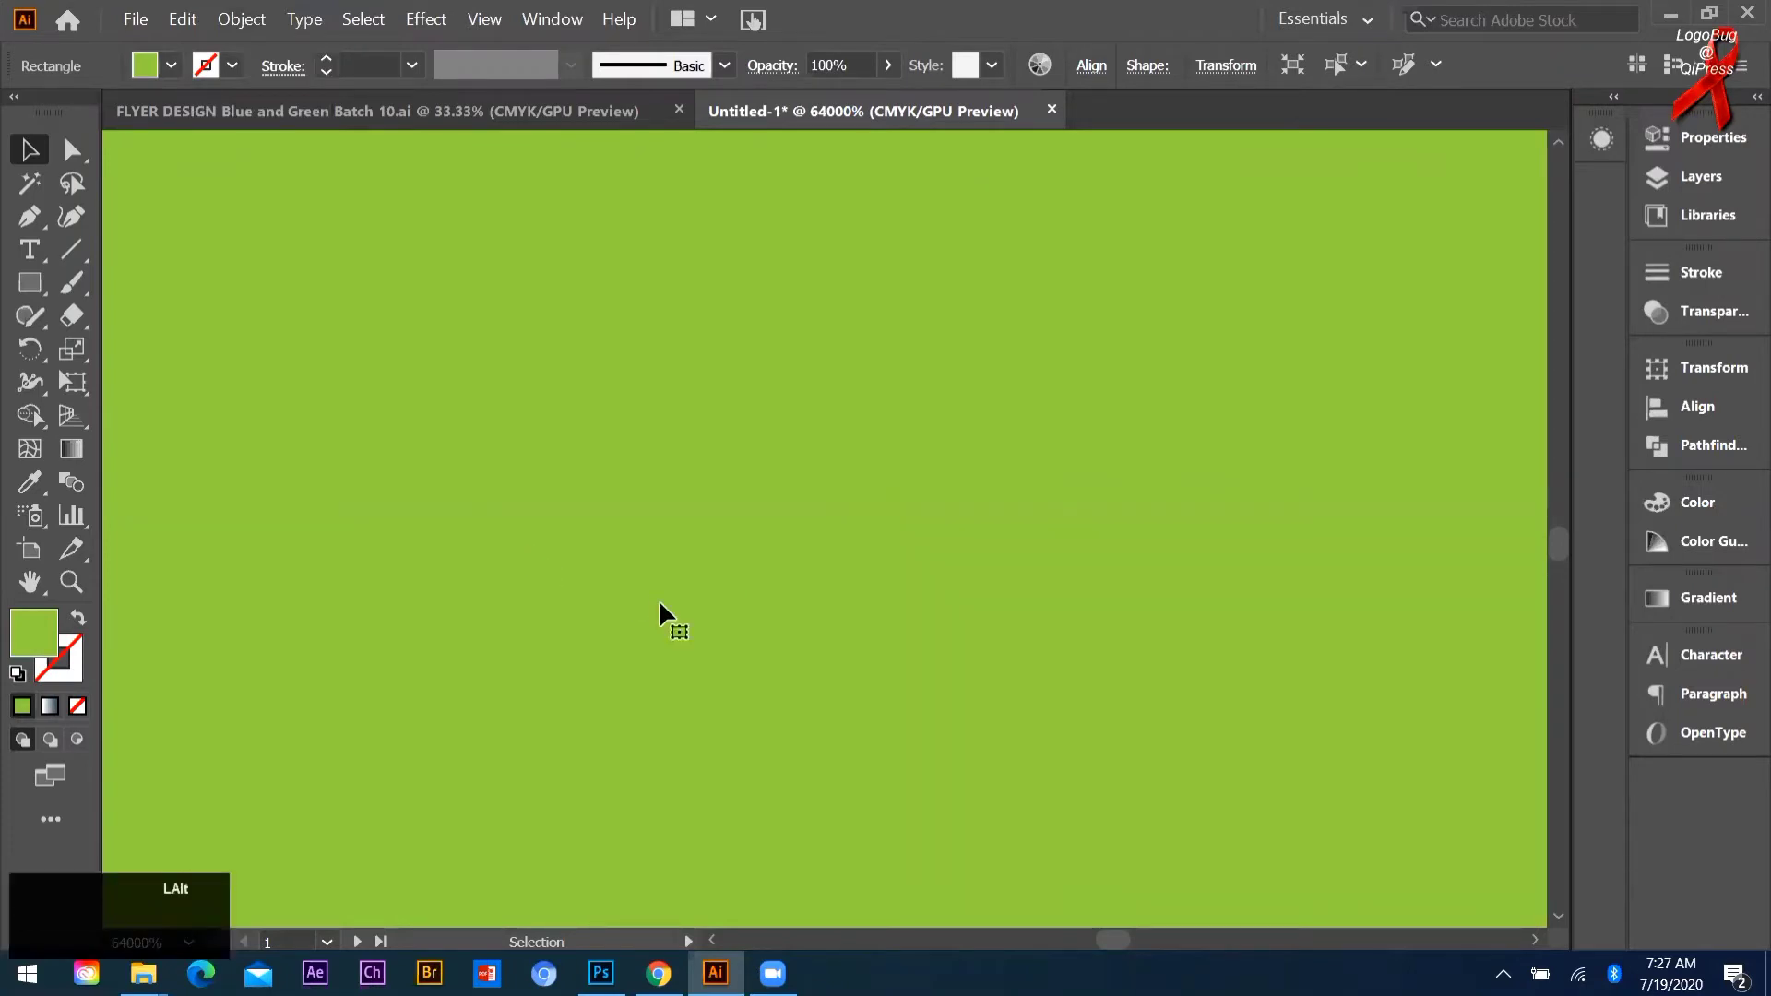
# Step: Deselect the green rectangle and bring the whole copied flyer page back into view
pyautogui.scroll(-10, 656, 594)
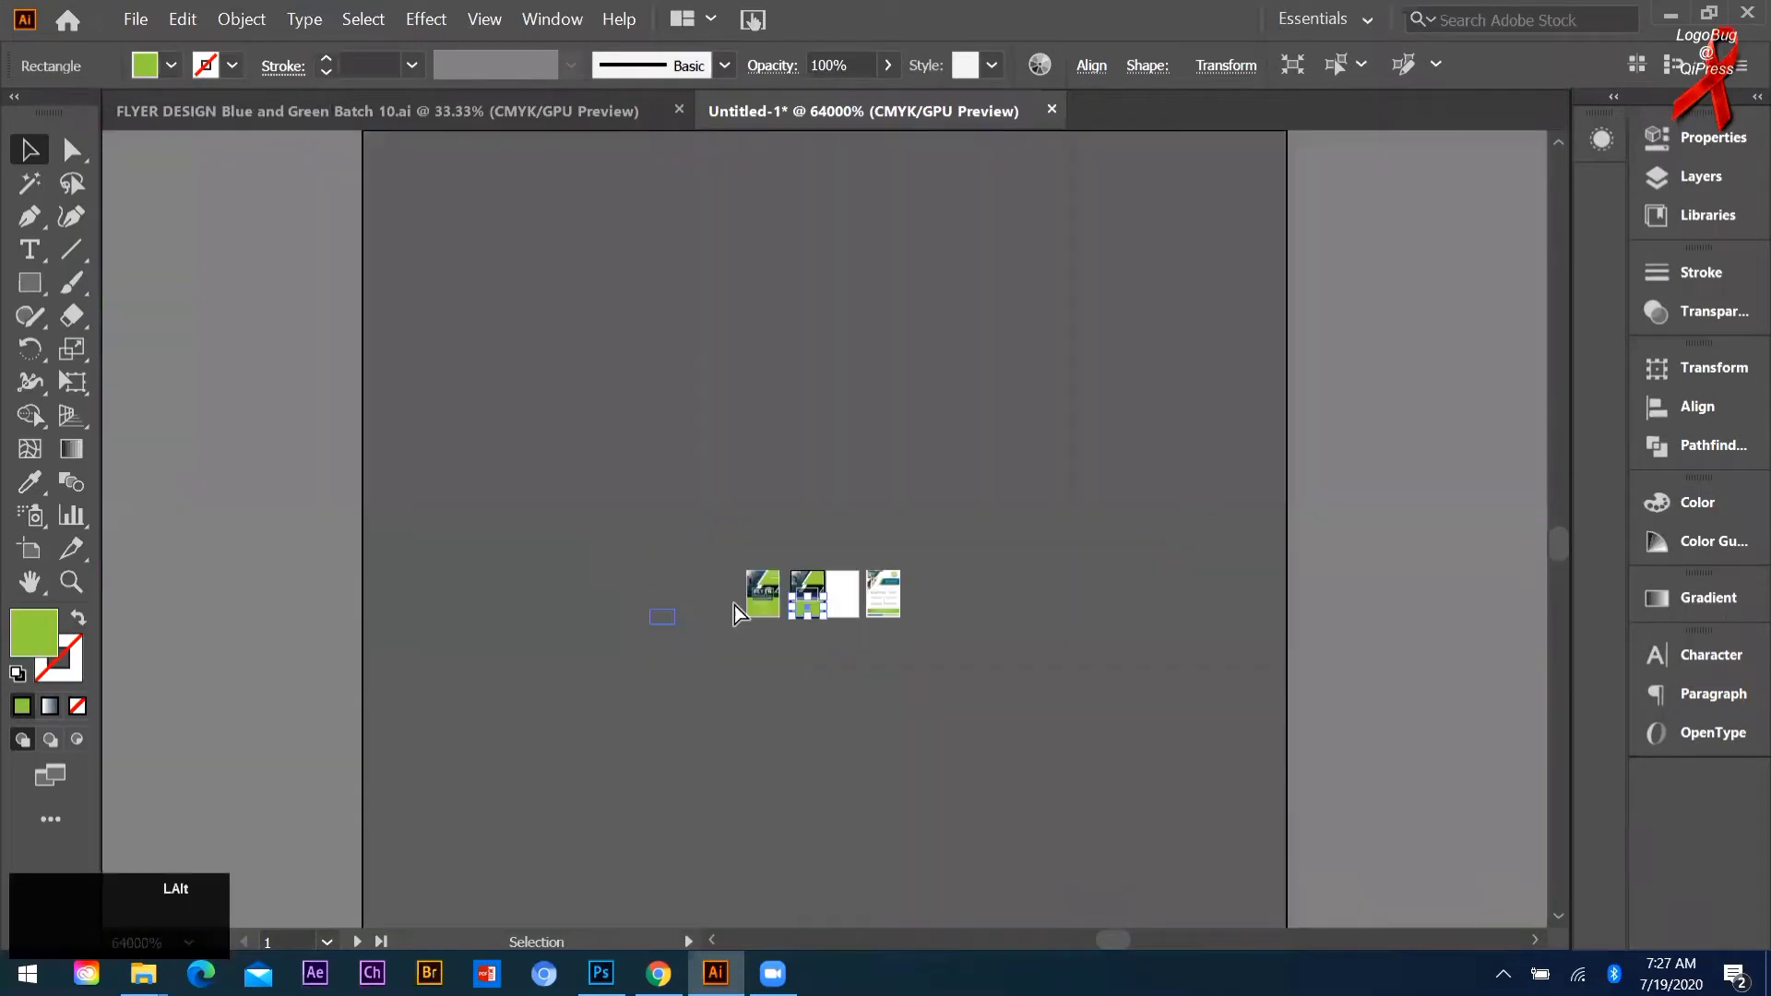
pyautogui.press('ctrl')
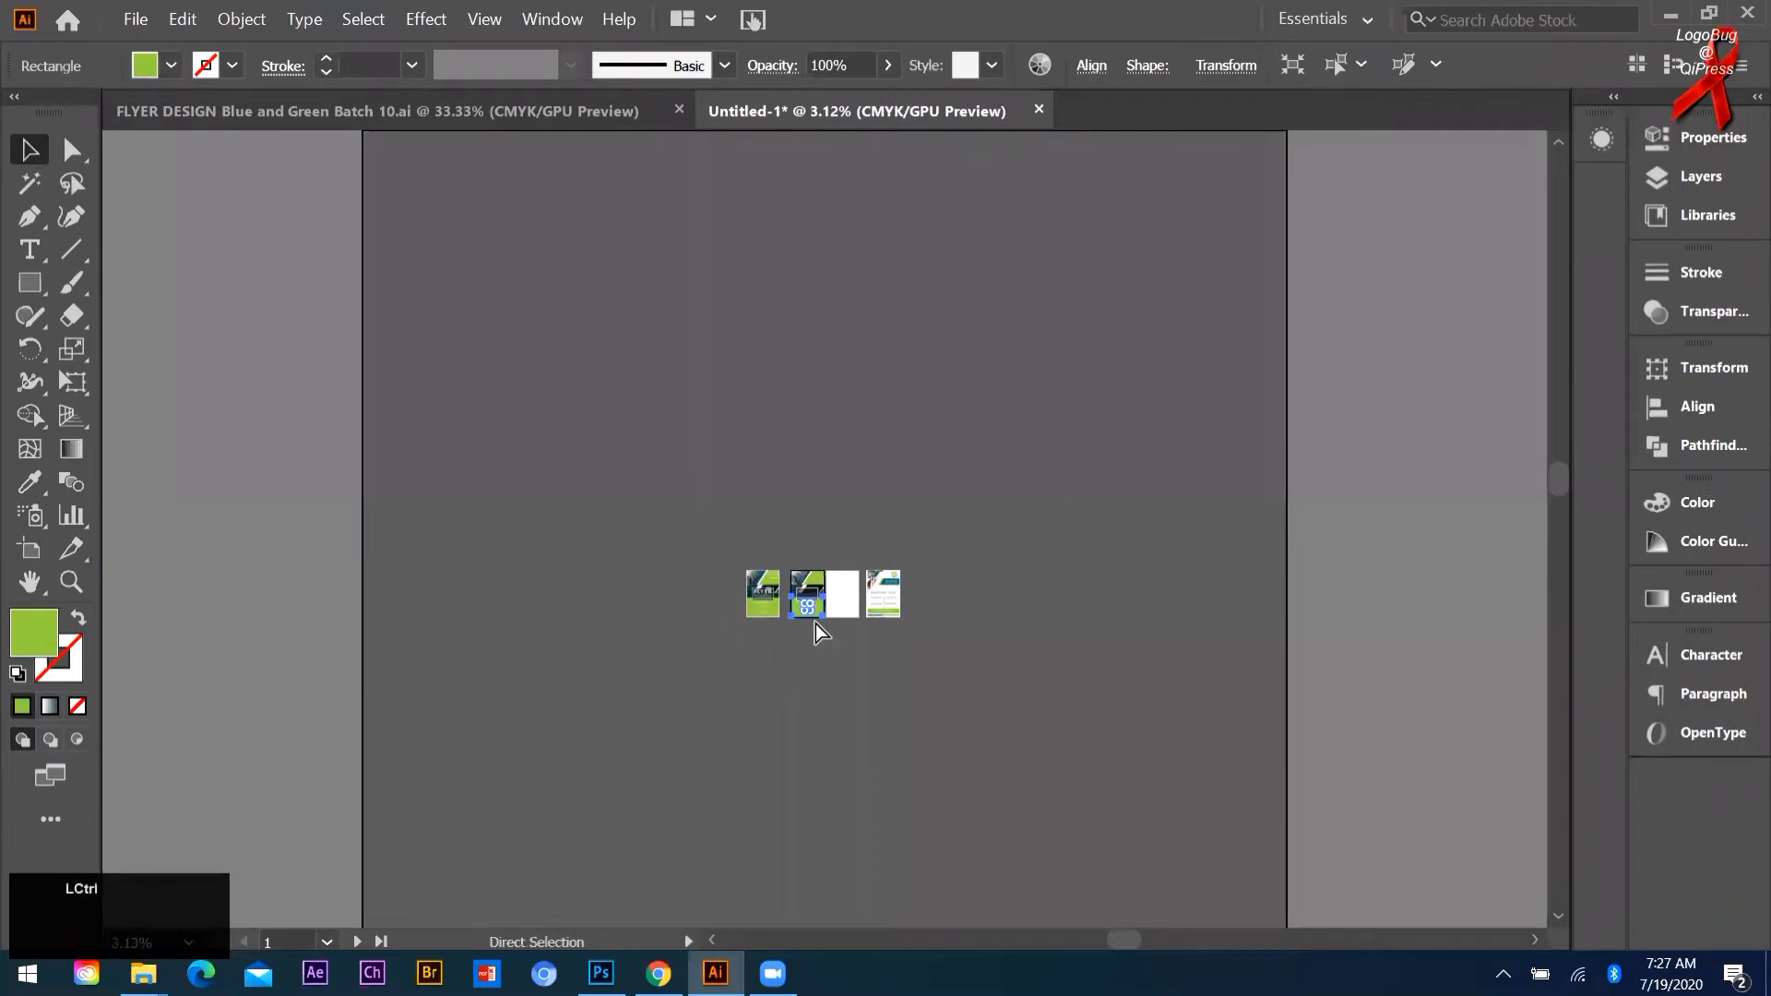
pyautogui.click(831, 706)
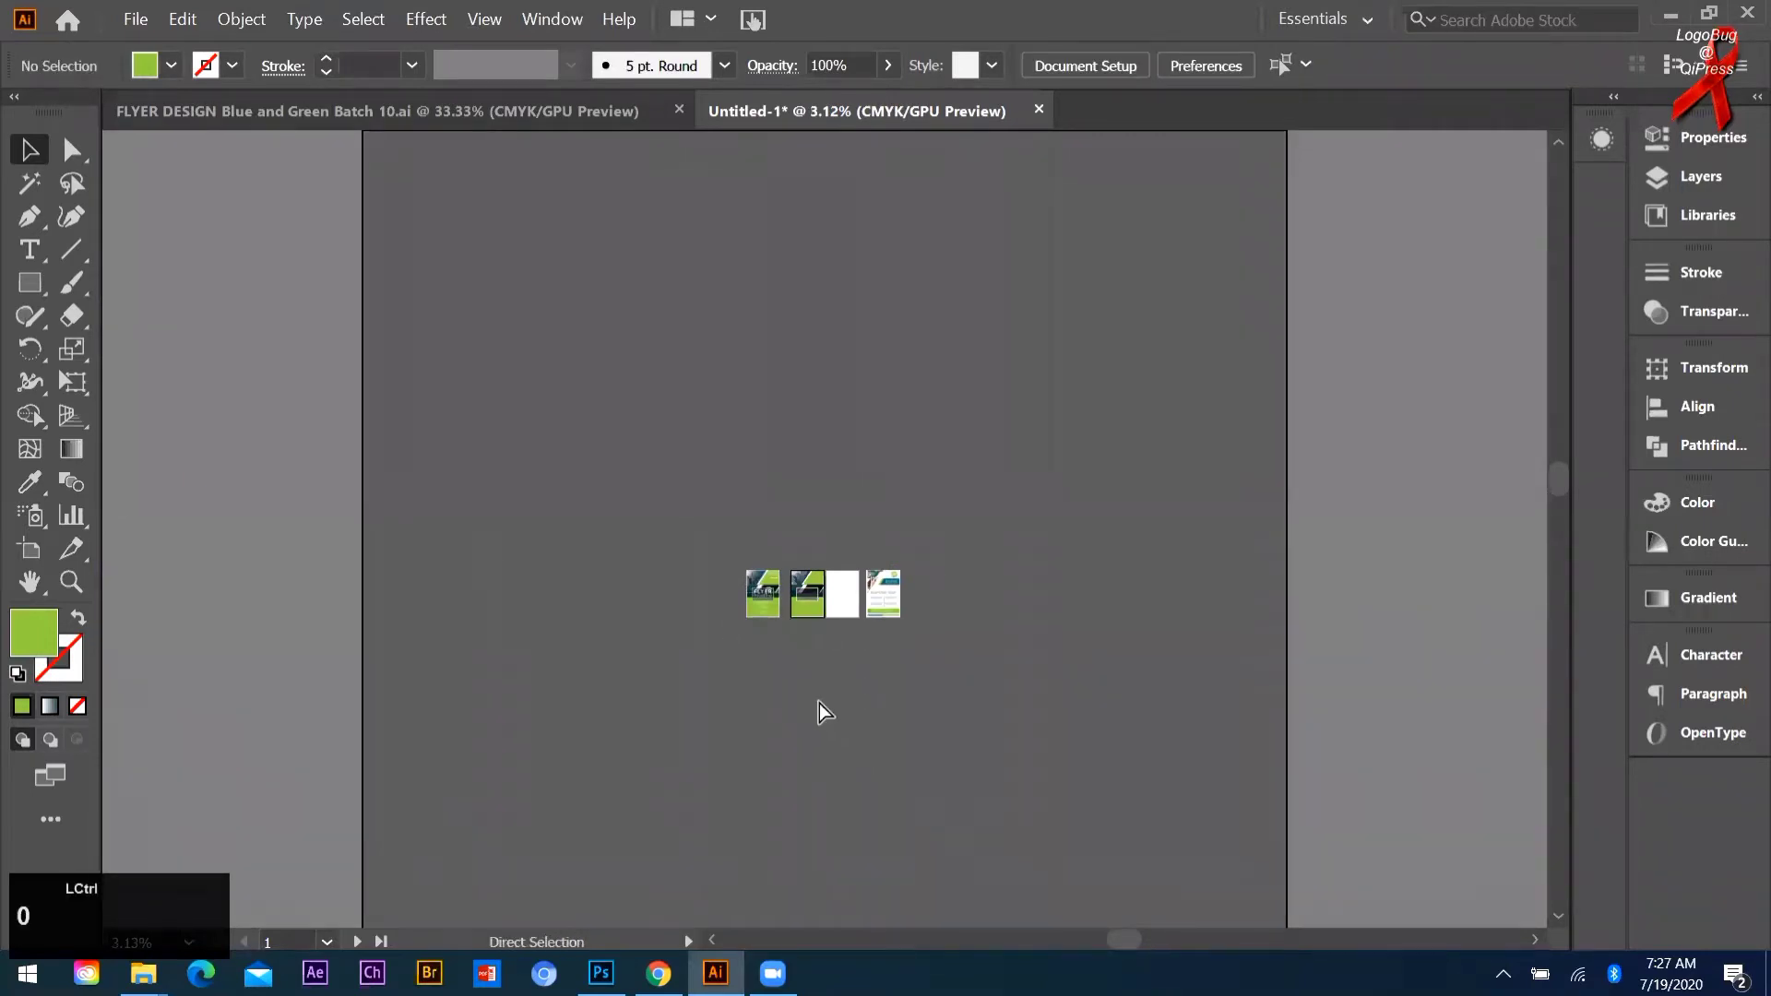
pyautogui.hotkey('ctrl', '0')
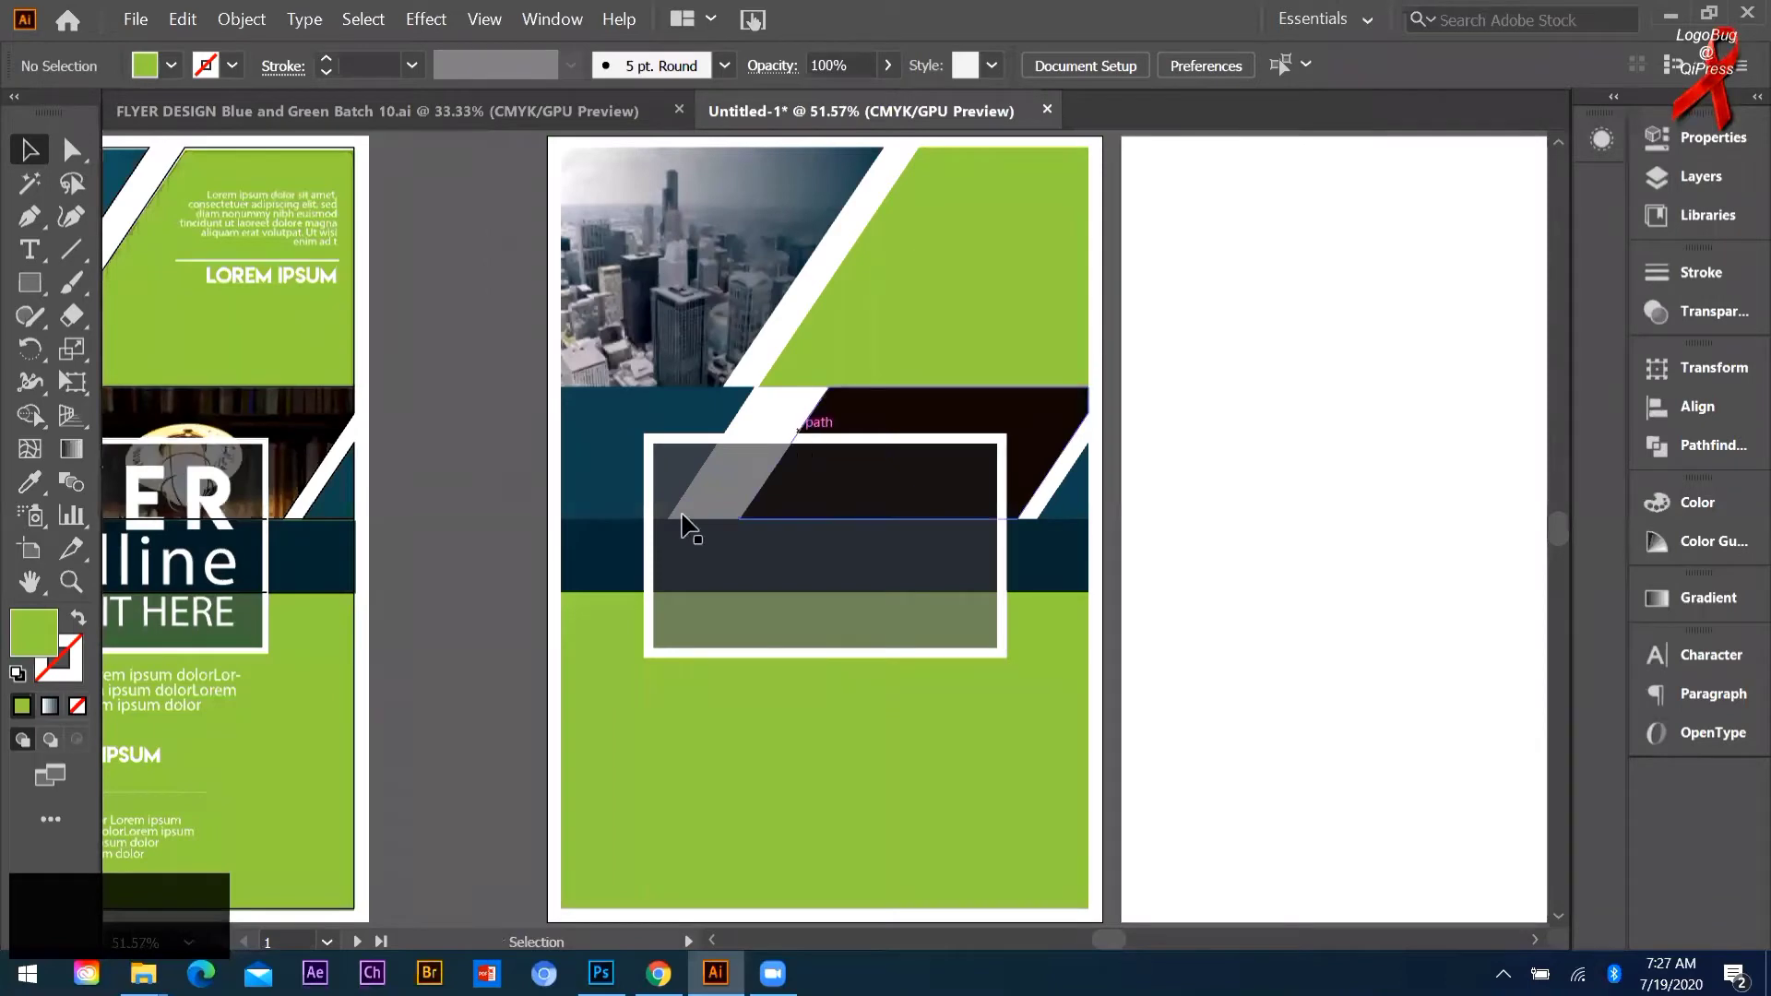
pyautogui.scroll(-1, 701, 535)
pyautogui.scroll(2, 659, 369)
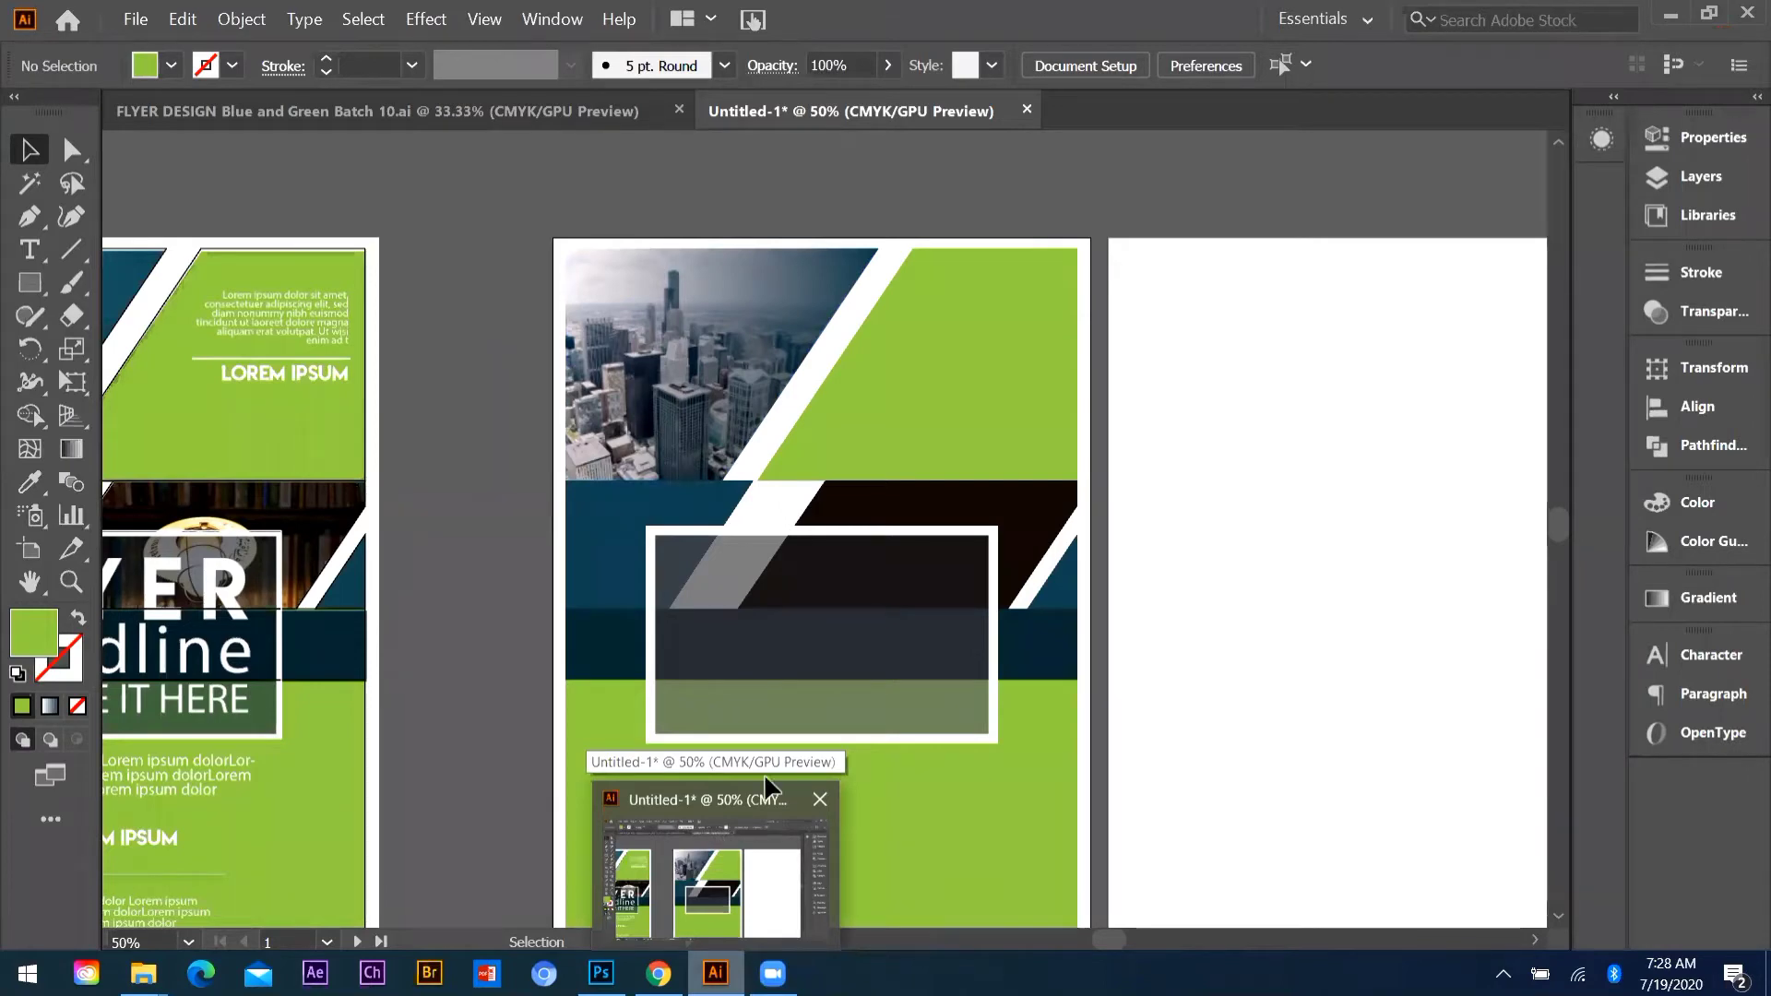
# Step: Minimise the Photoshop window and return to the untitled flyer document in Illustrator
pyautogui.click(1169, 203)
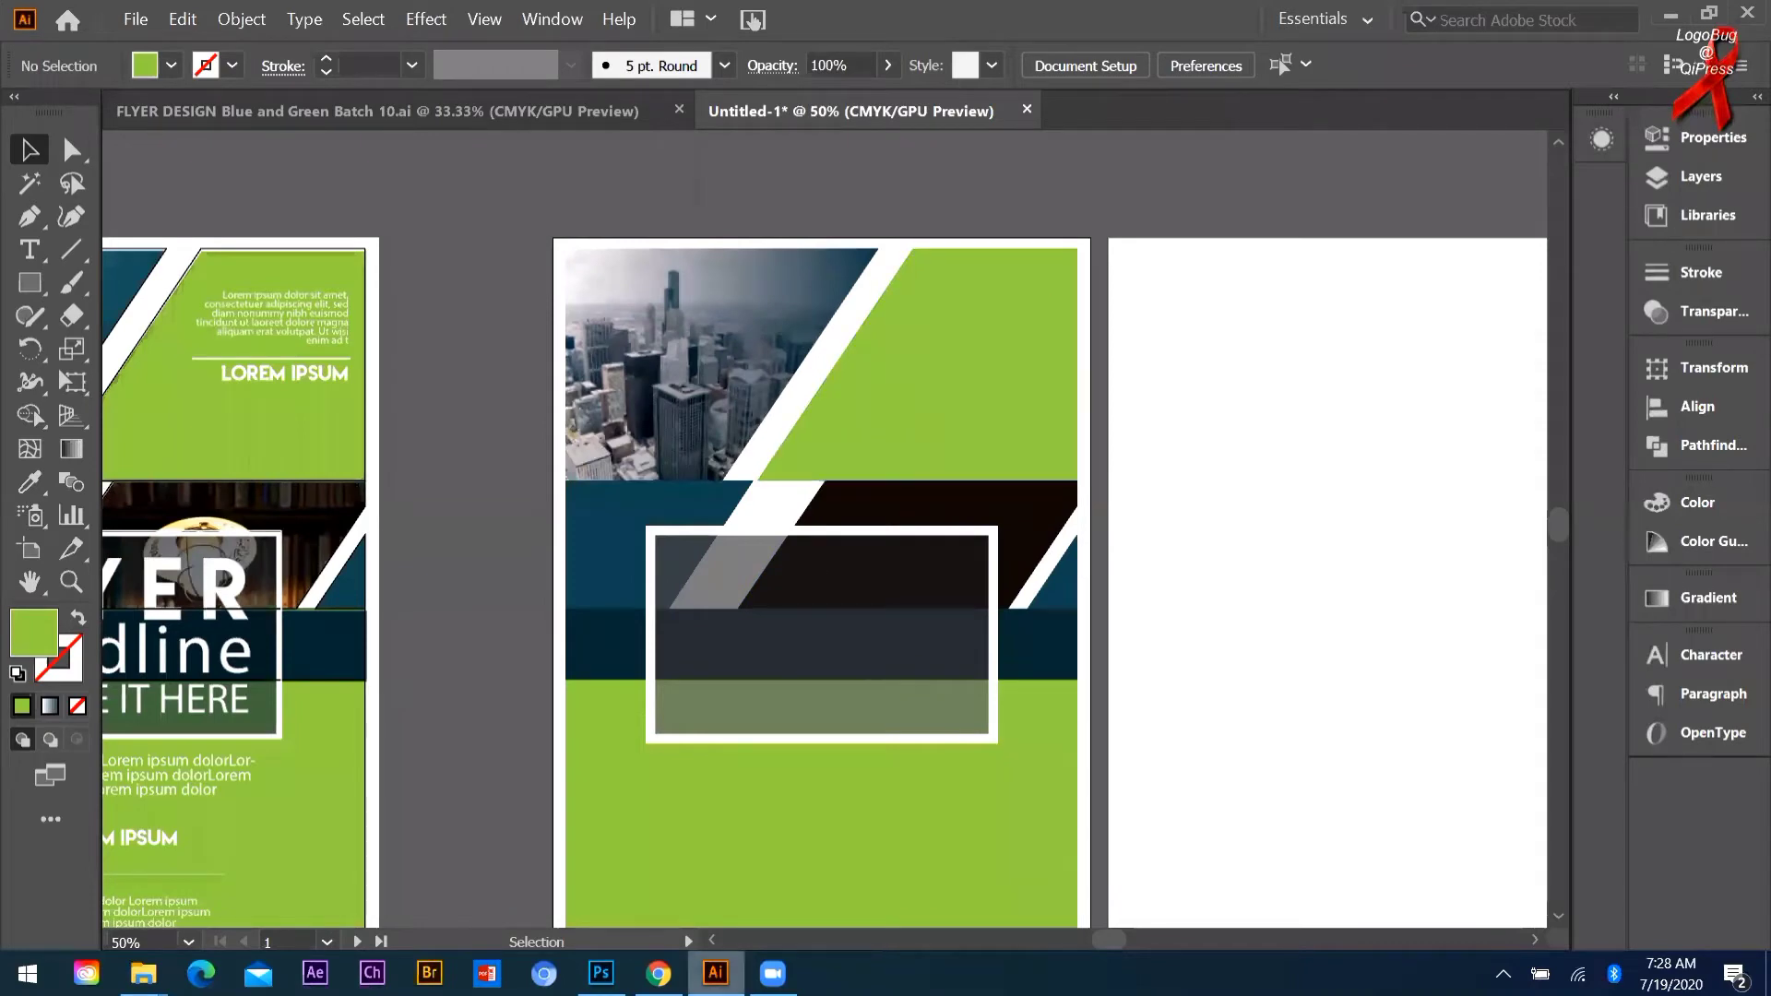
pyautogui.click(716, 973)
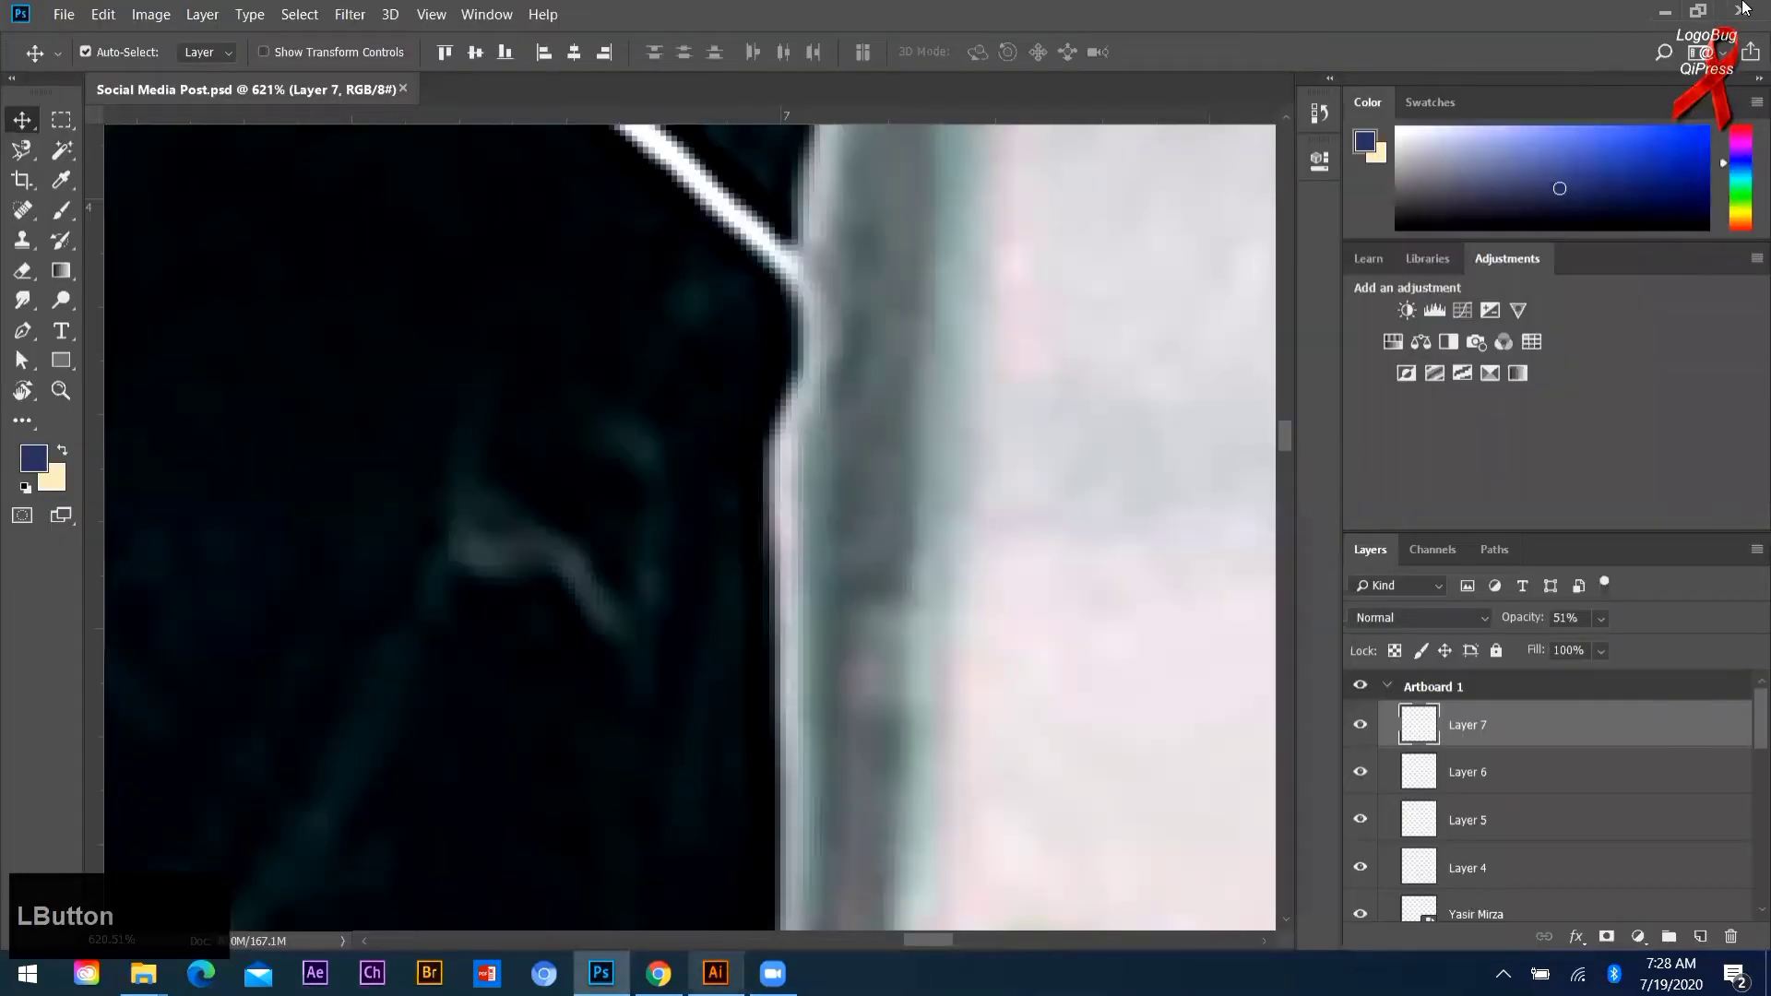
pyautogui.click(1666, 12)
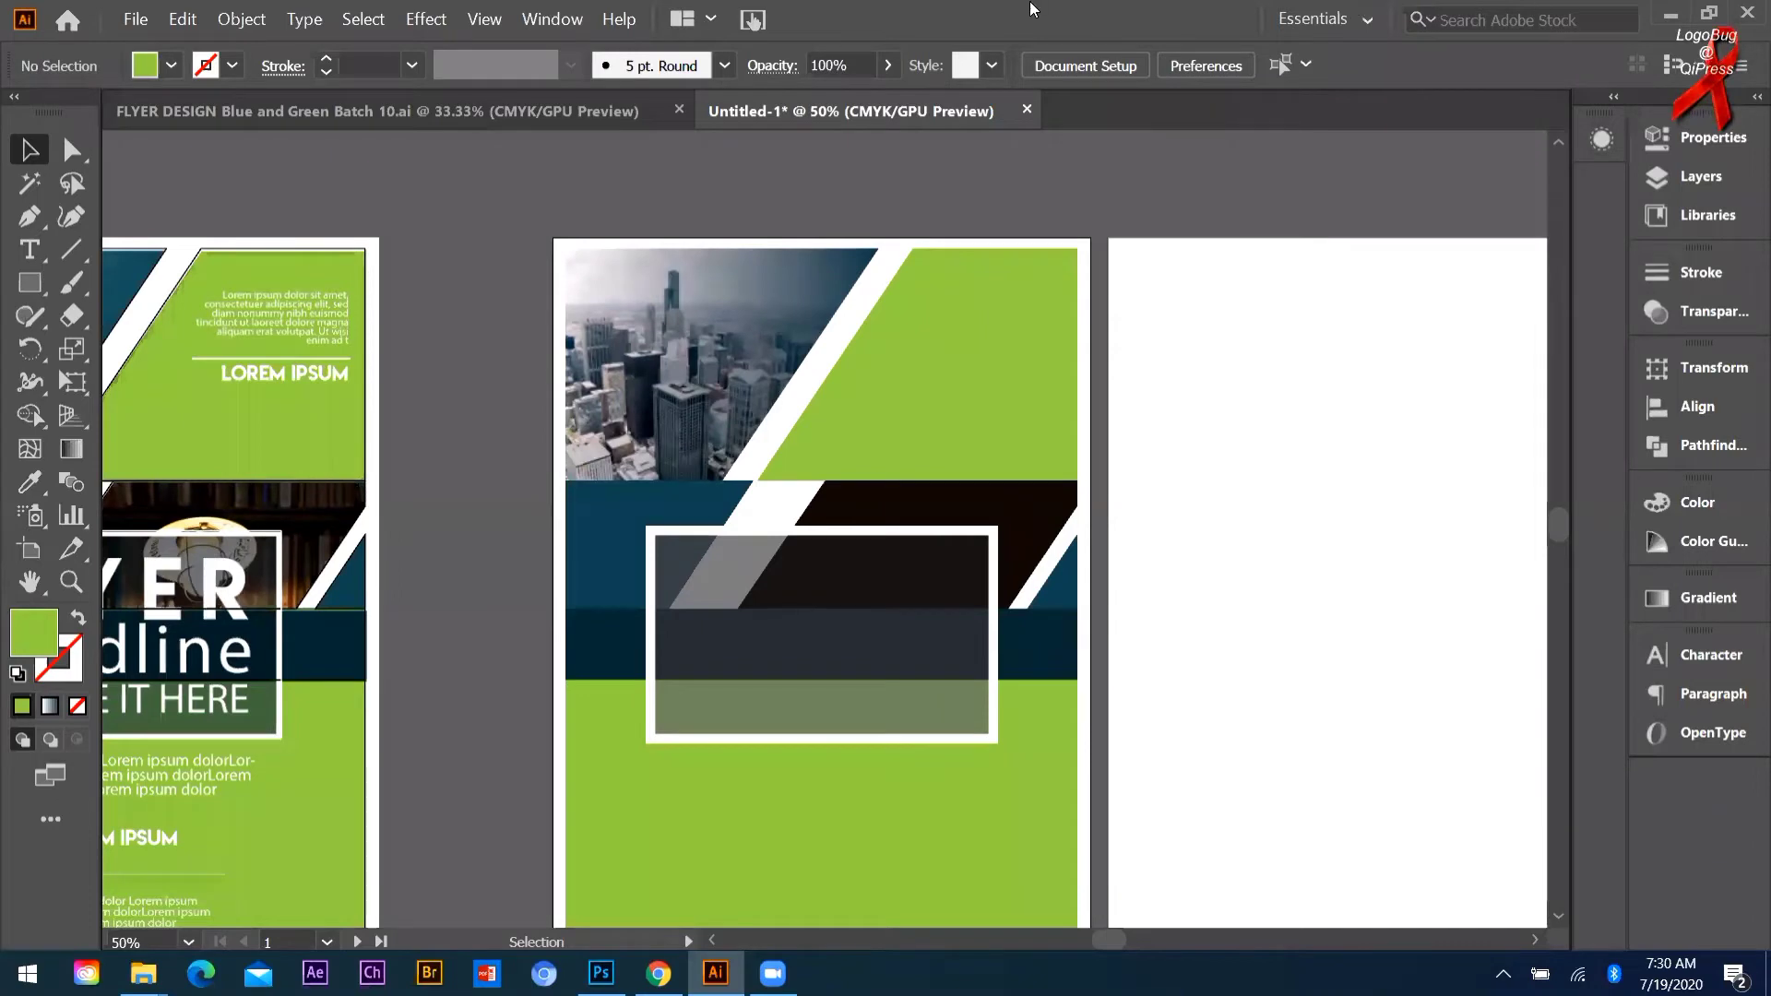
# Step: Check which toolbar layout is enabled, leaving the choice as it is
pyautogui.click(535, 17)
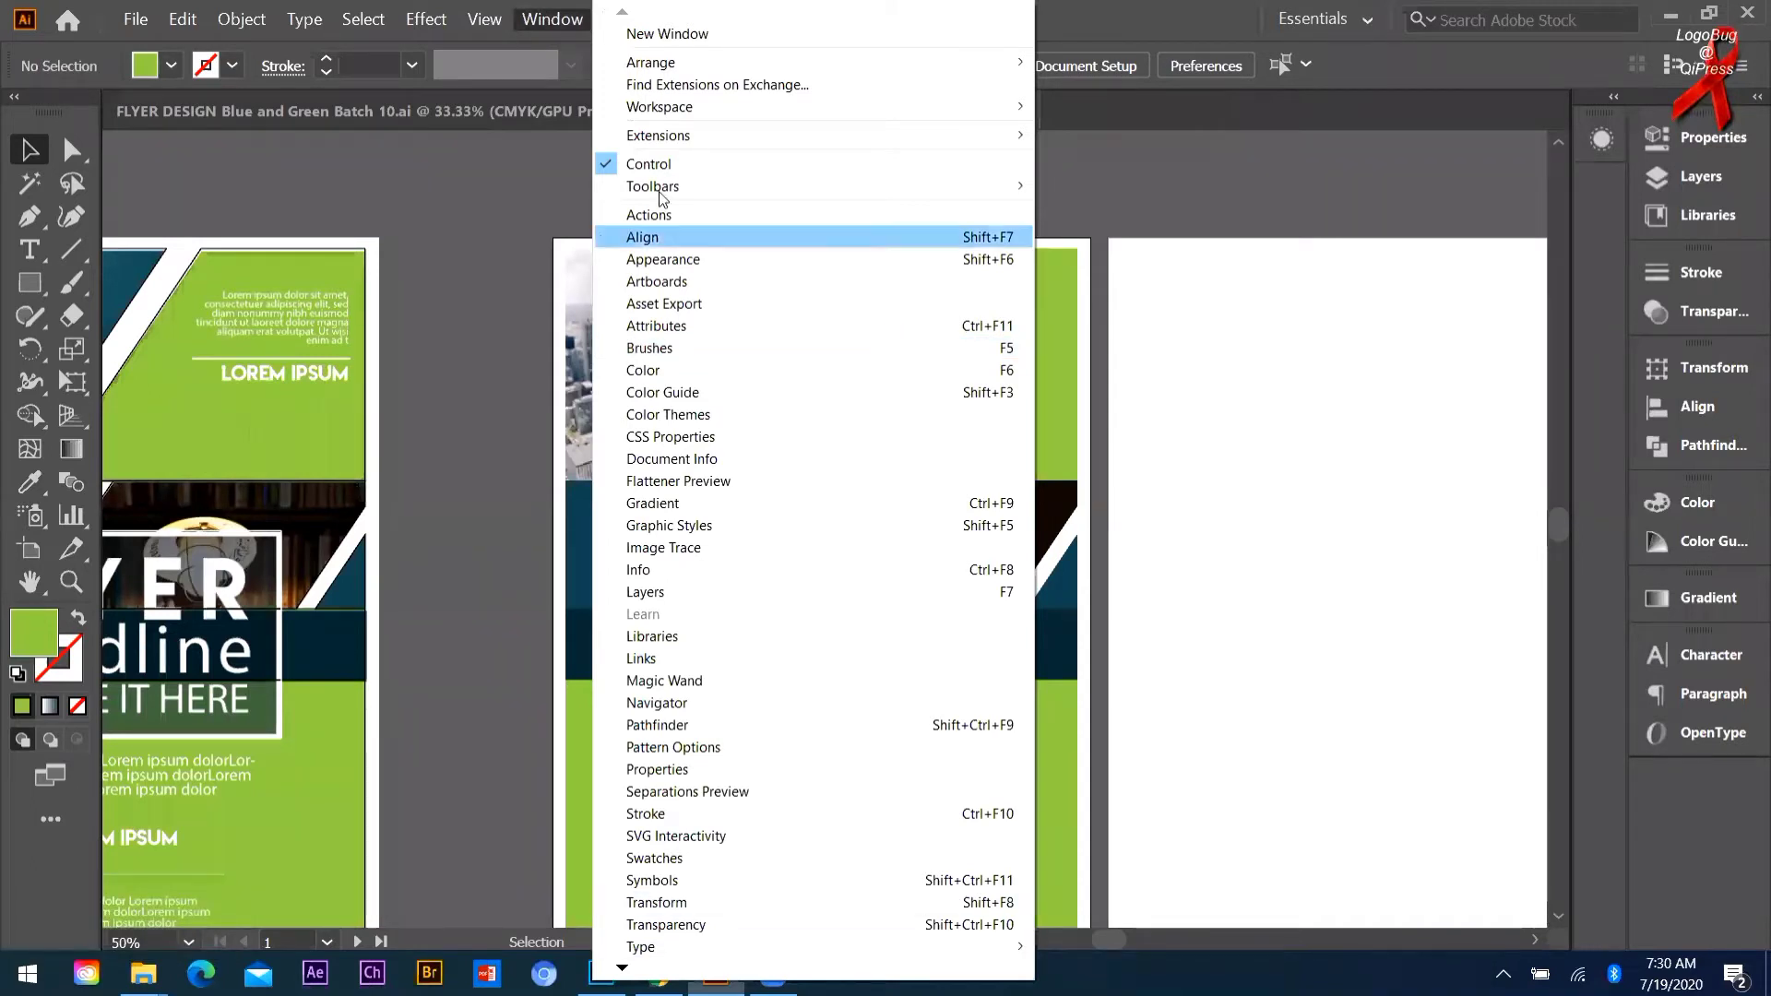
pyautogui.moveTo(659, 191)
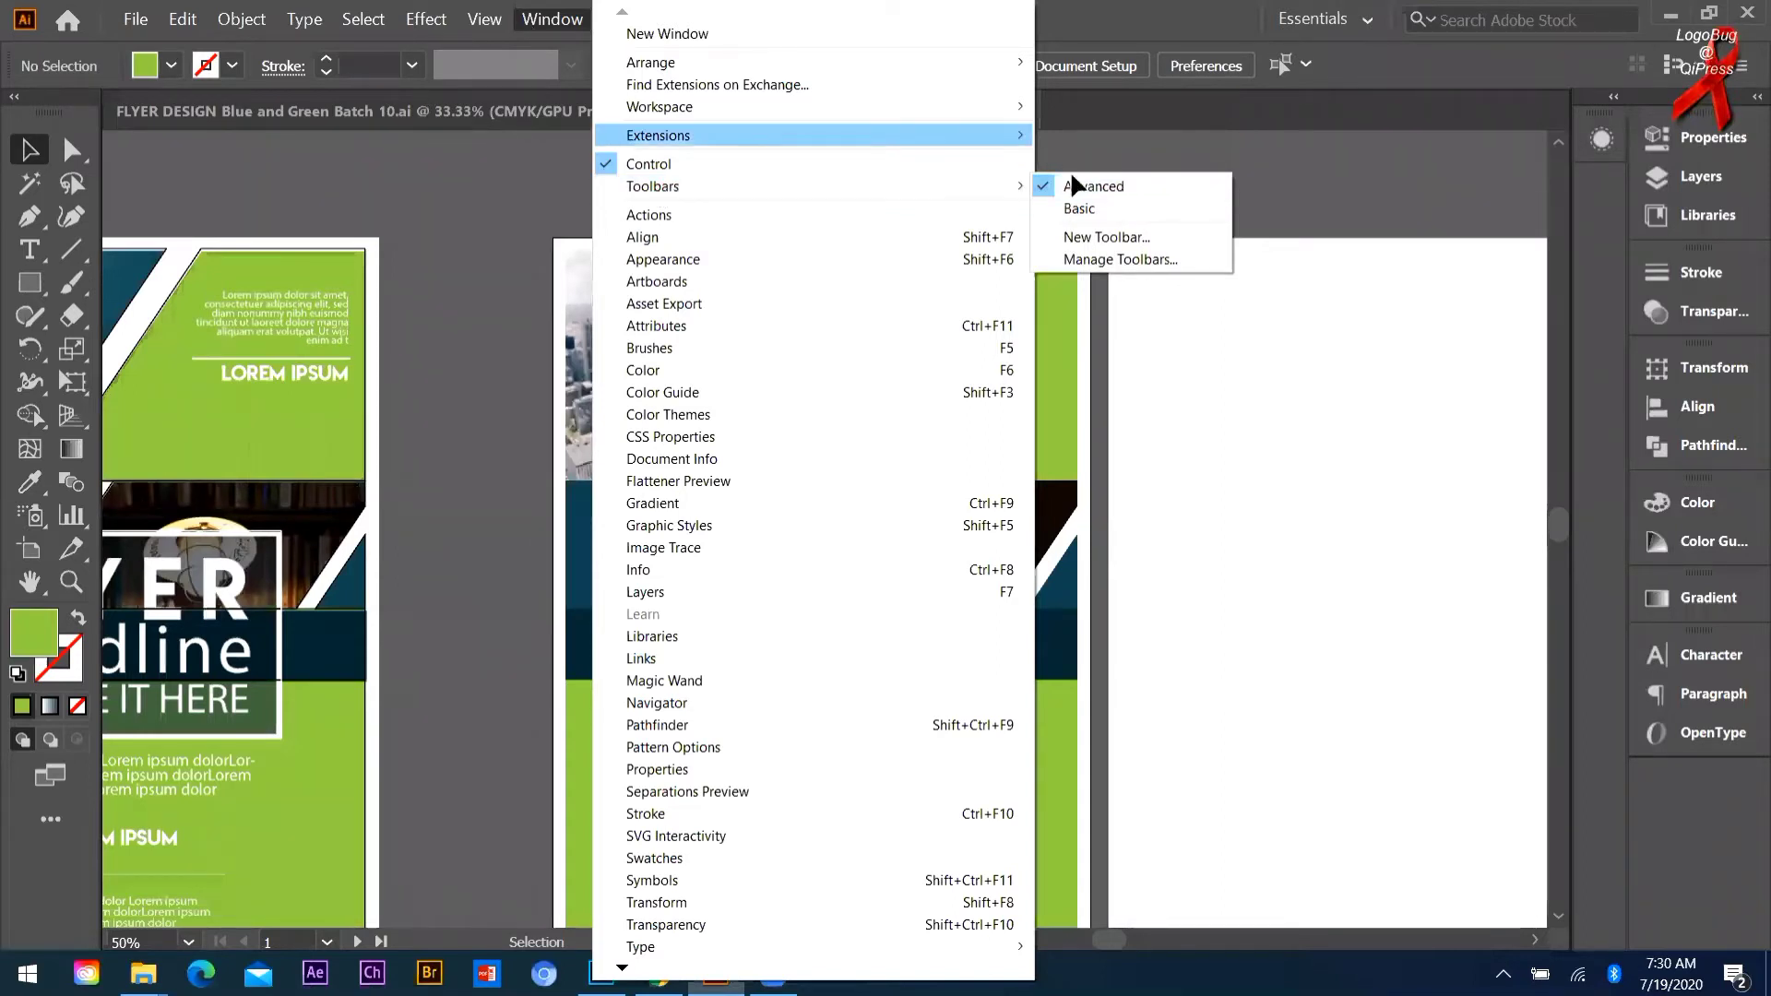
pyautogui.click(867, 209)
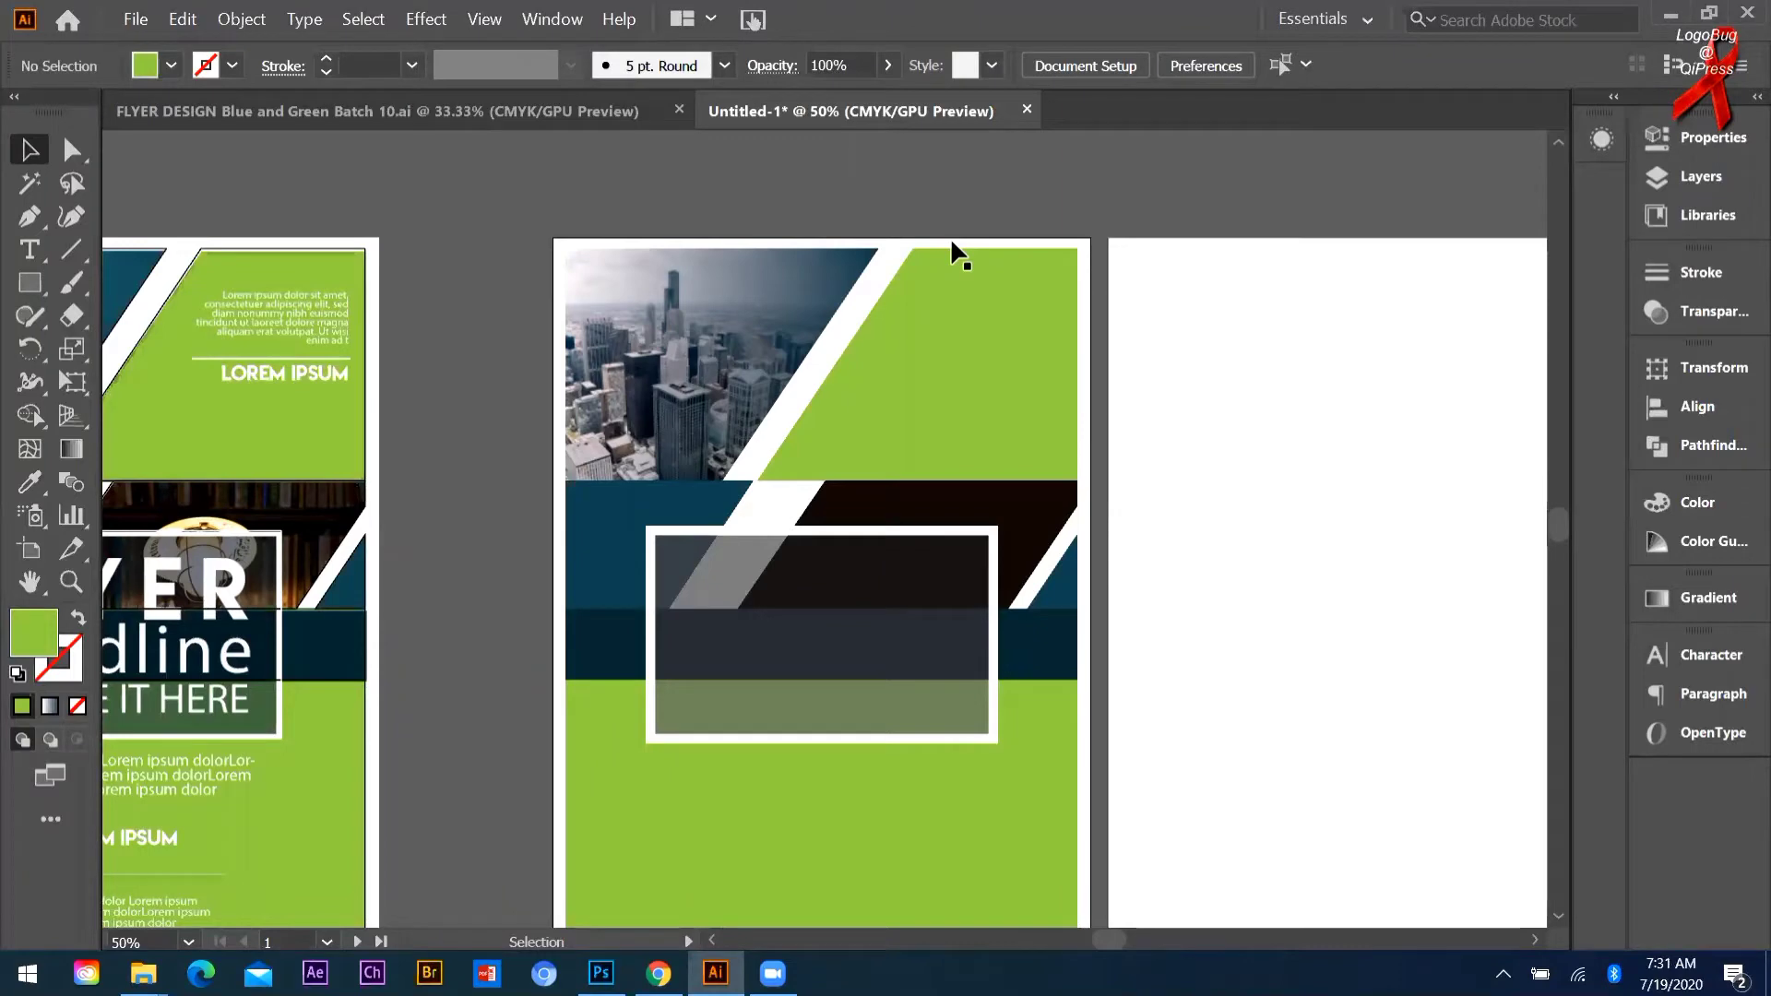
# Step: Compare the copied flyer's layout with the reference page, focusing on the photo strip behind the headline frame
pyautogui.scroll(-2, 555, 616)
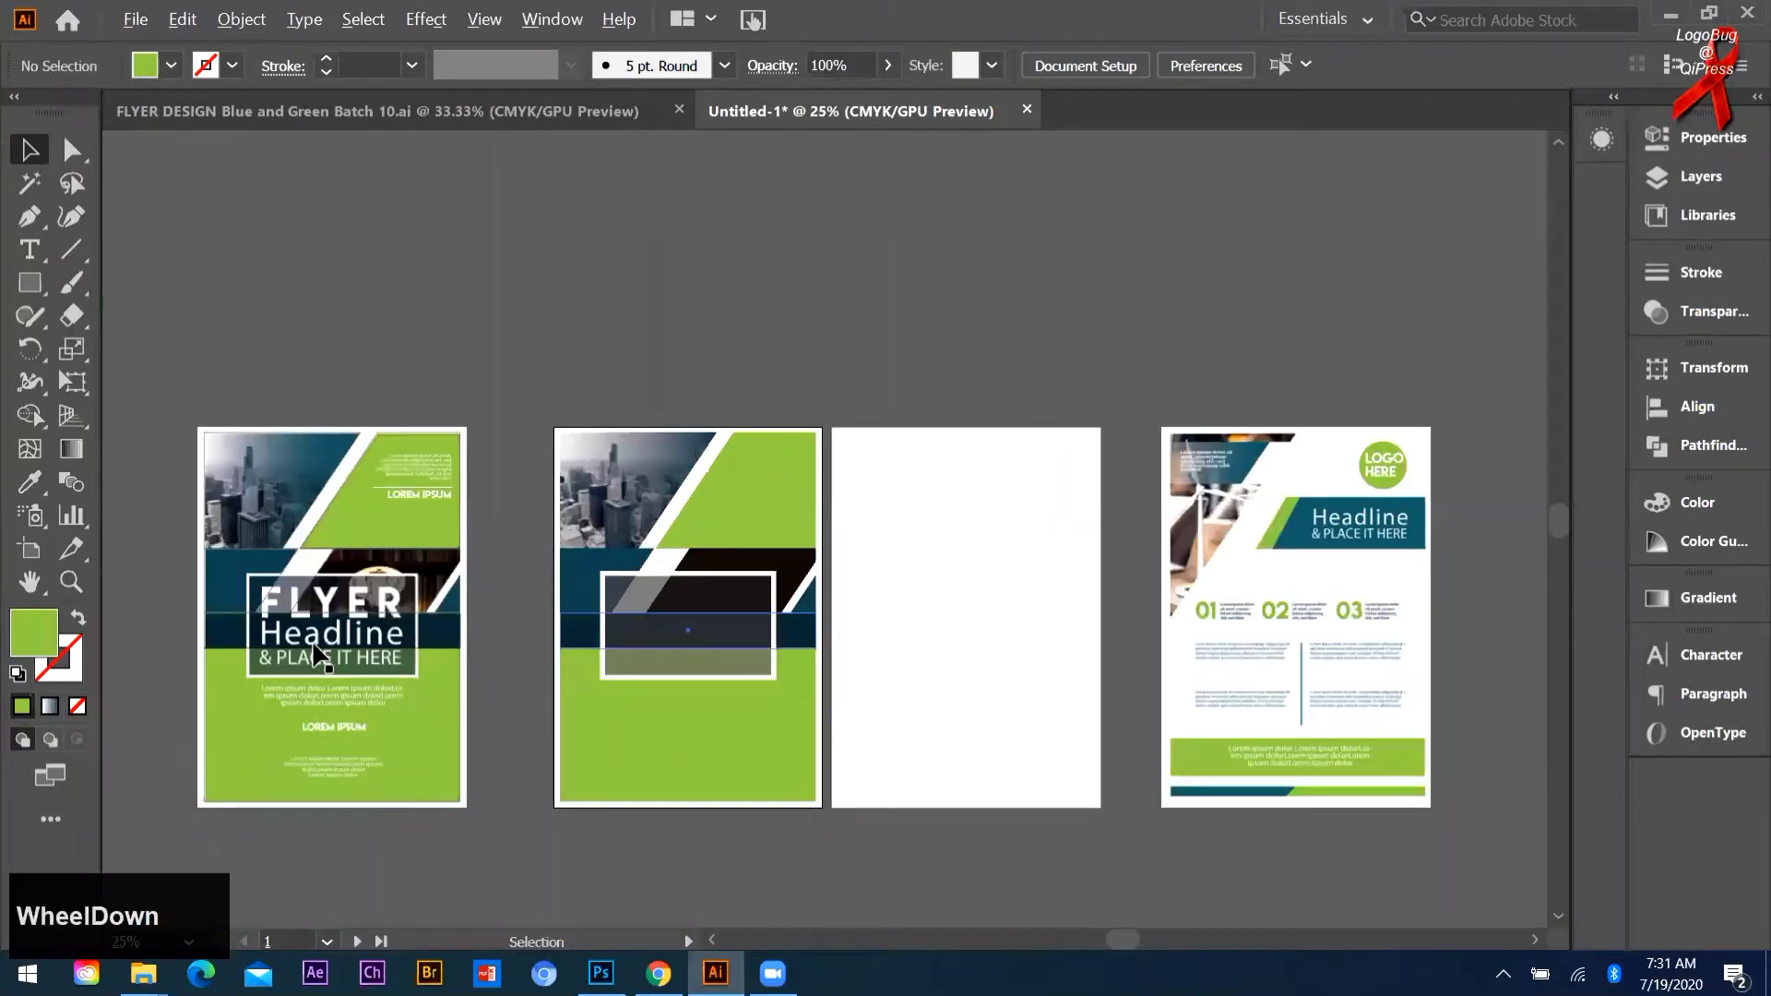
pyautogui.press('alt')
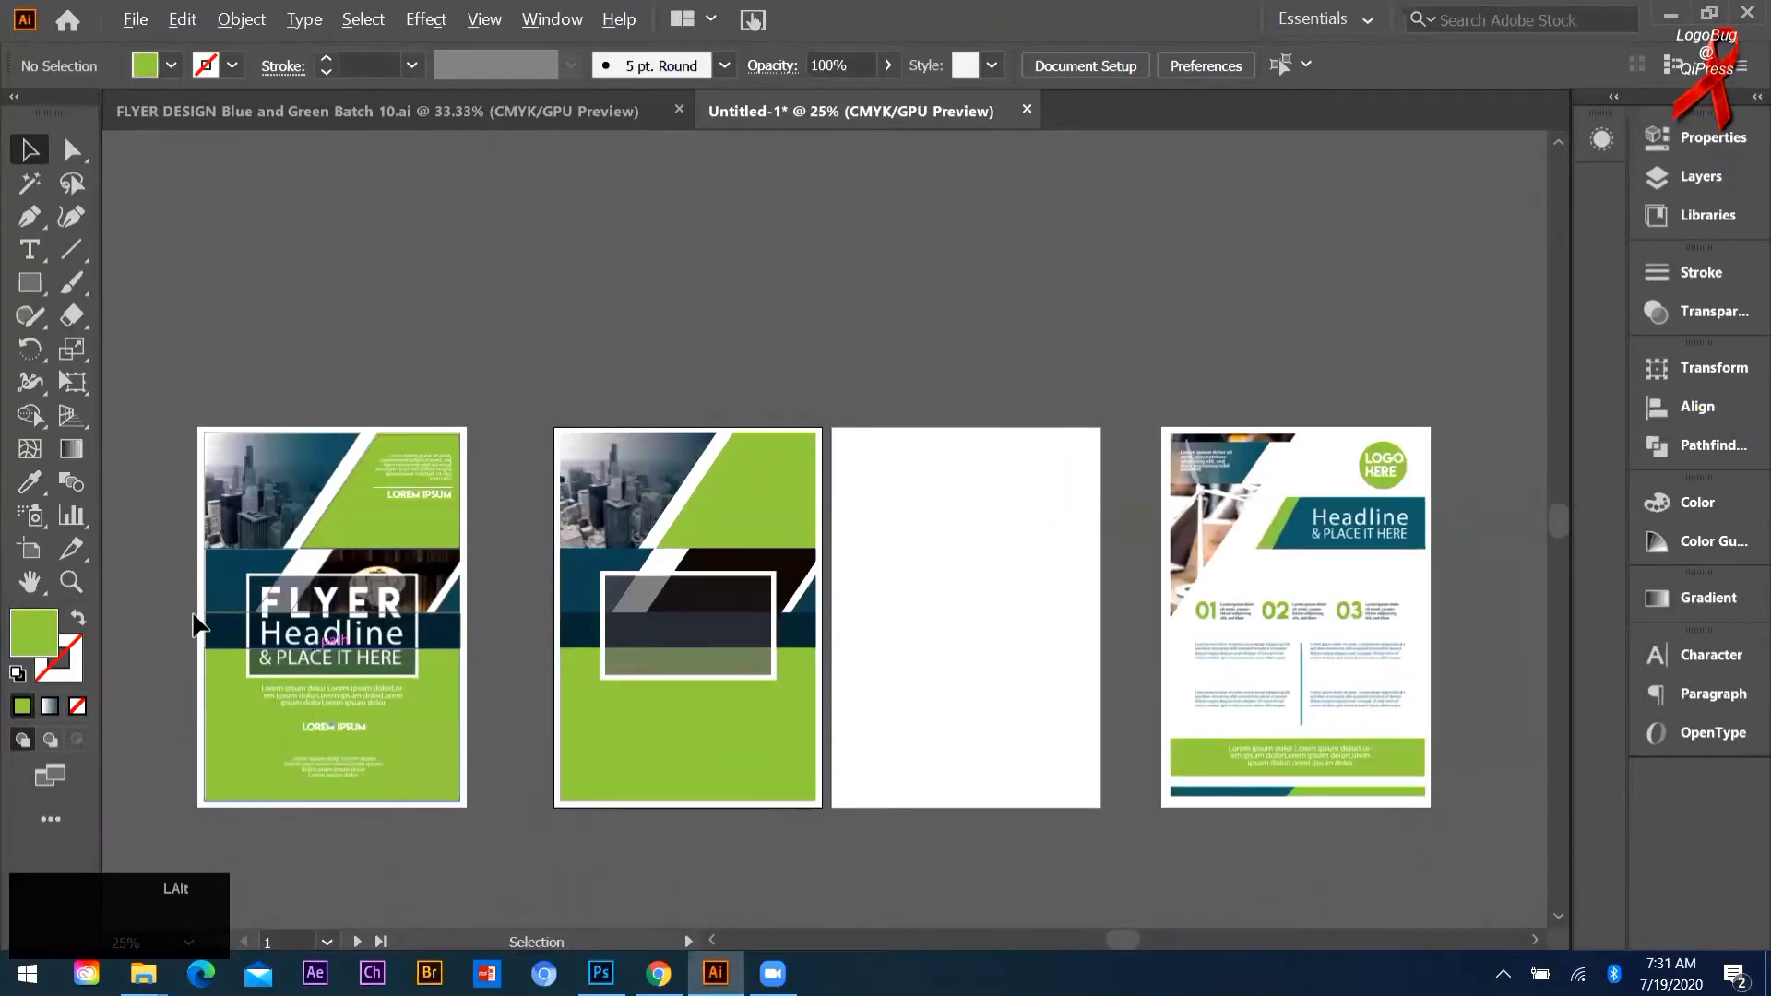
pyautogui.scroll(2, 315, 641)
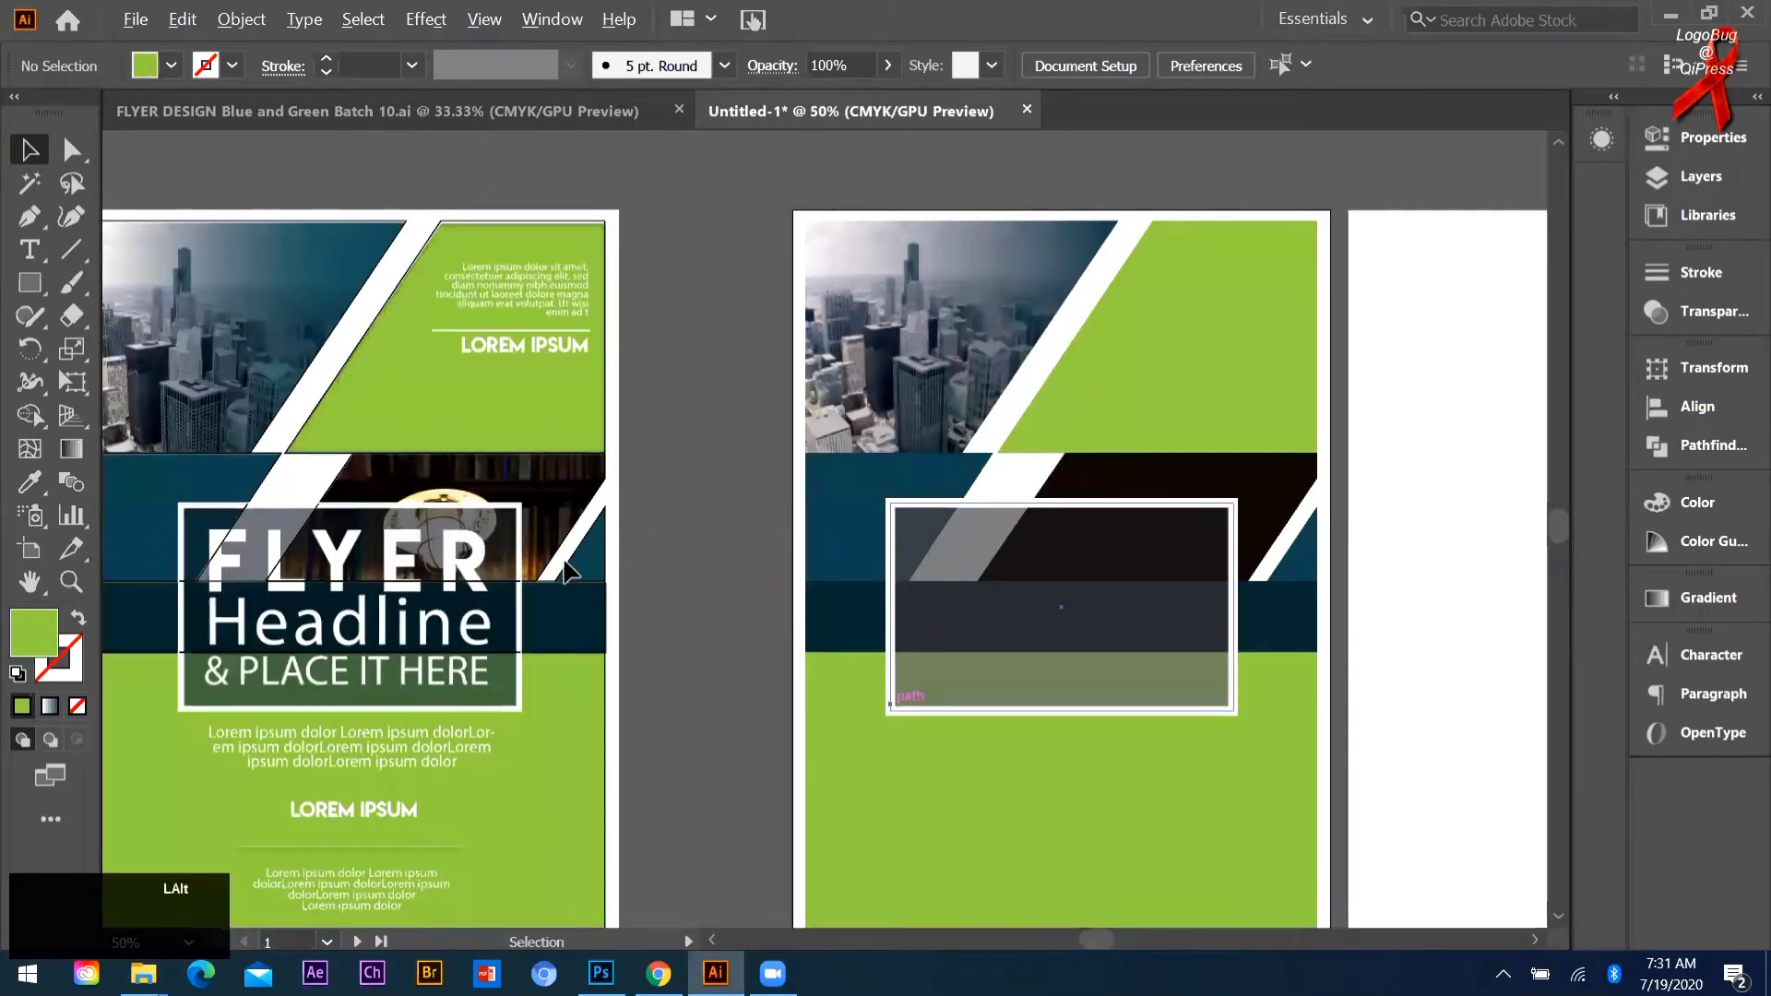
pyautogui.scroll(2, 564, 561)
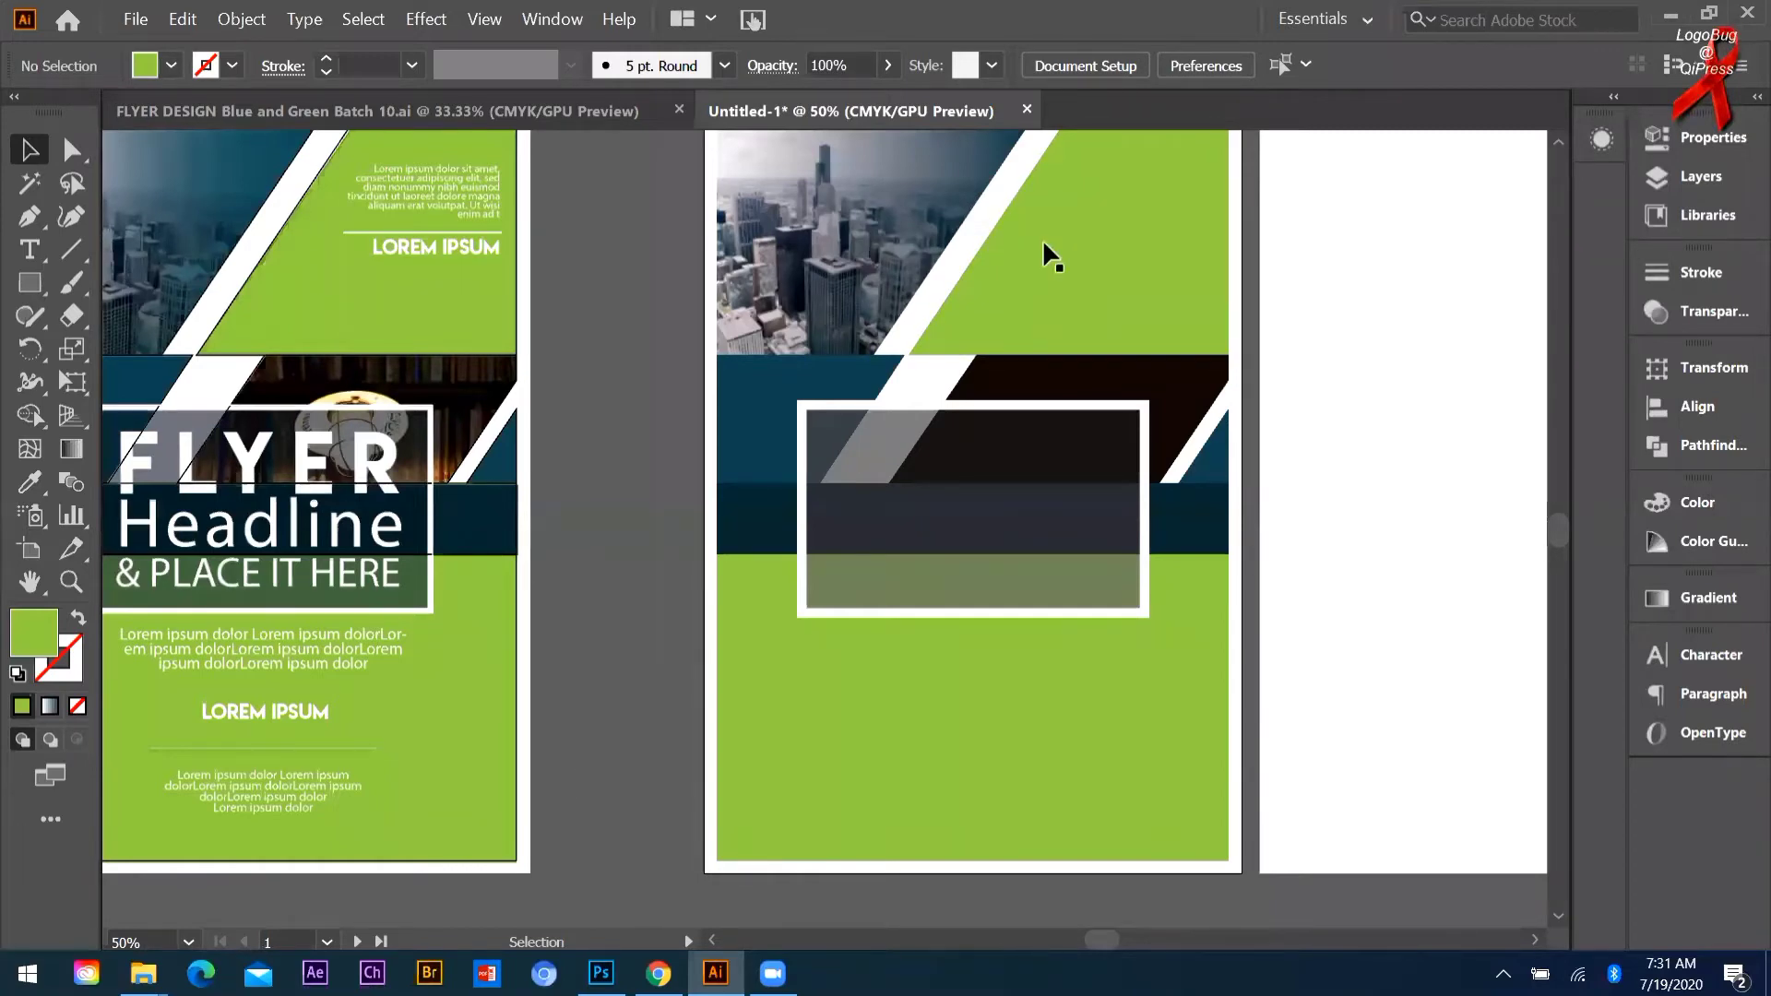
pyautogui.scroll(-3, 546, 623)
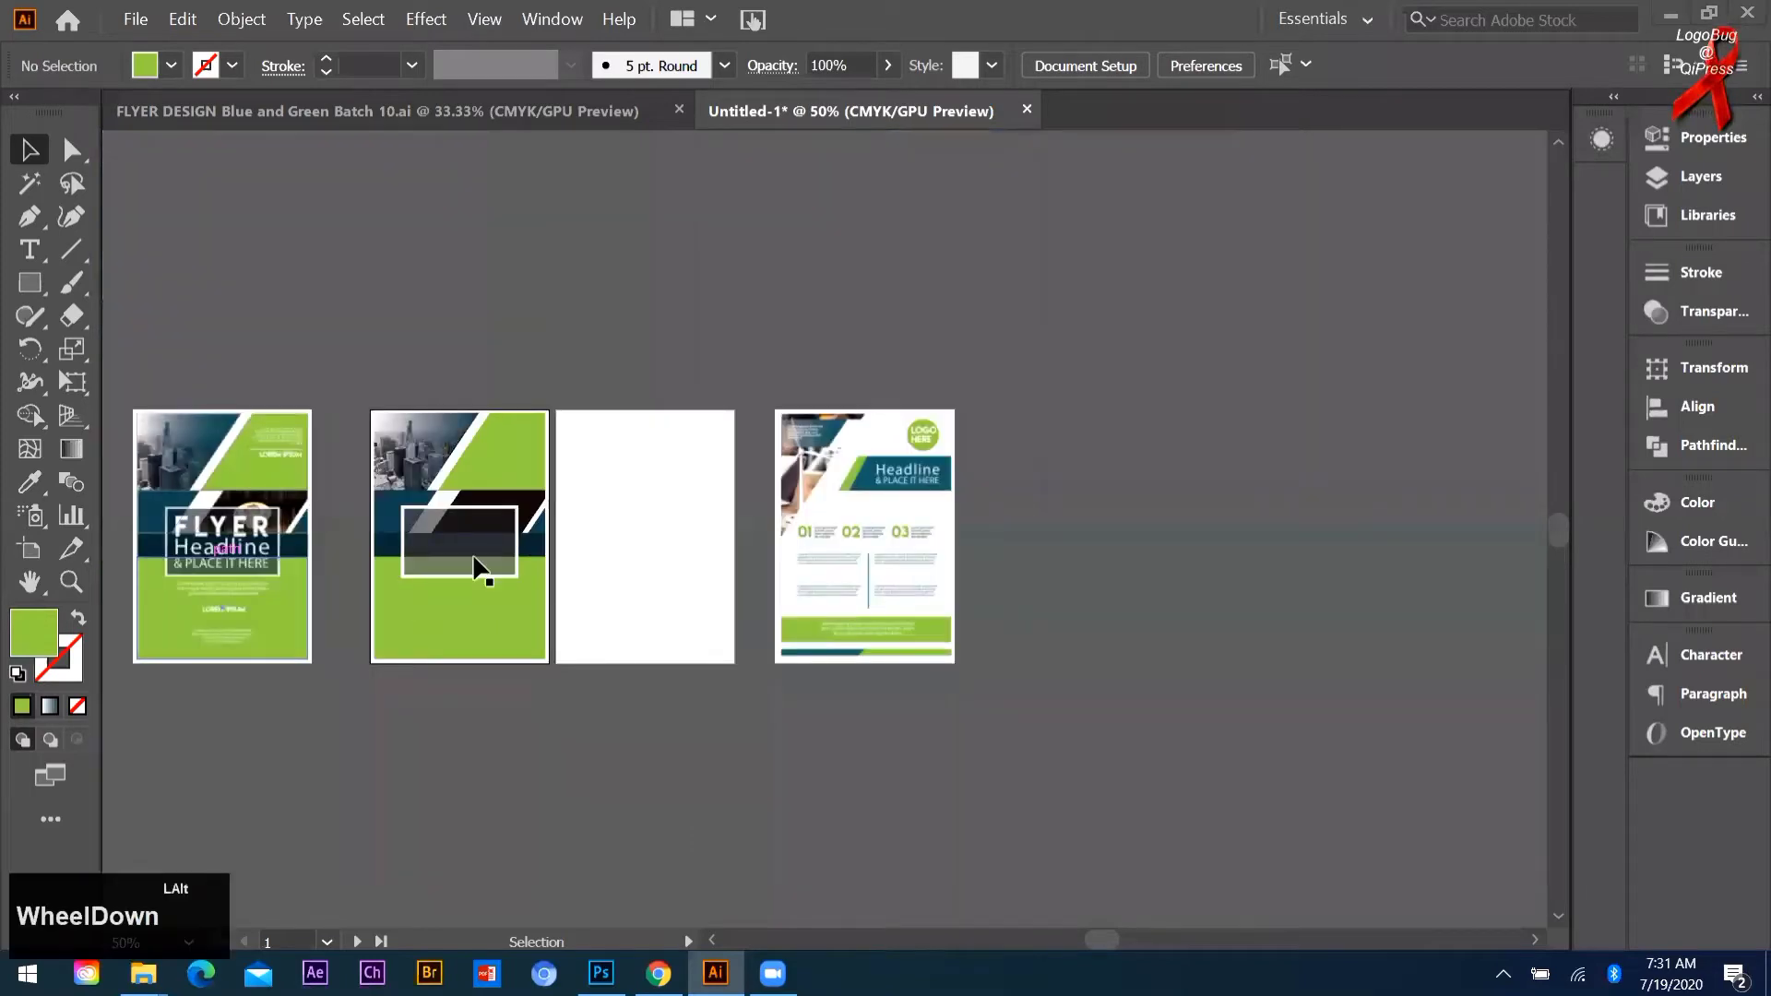
pyautogui.scroll(3, 526, 522)
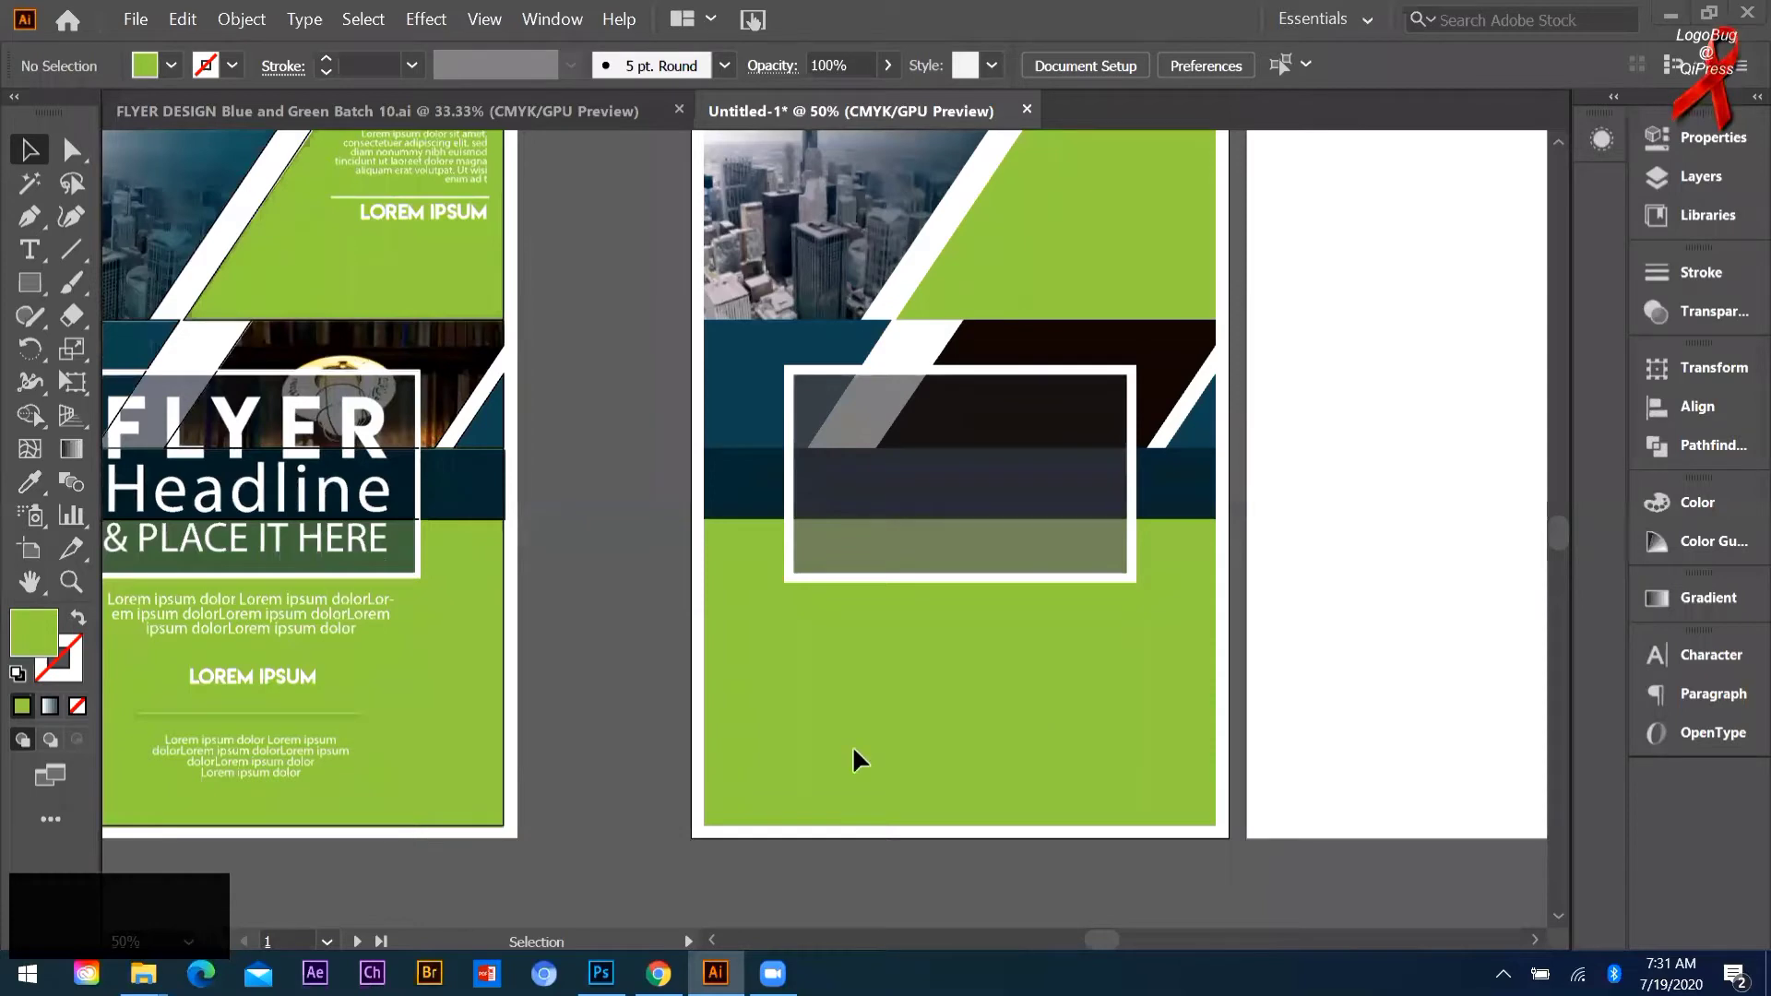
pyautogui.moveTo(853, 747); pyautogui.dragTo(818, 824)
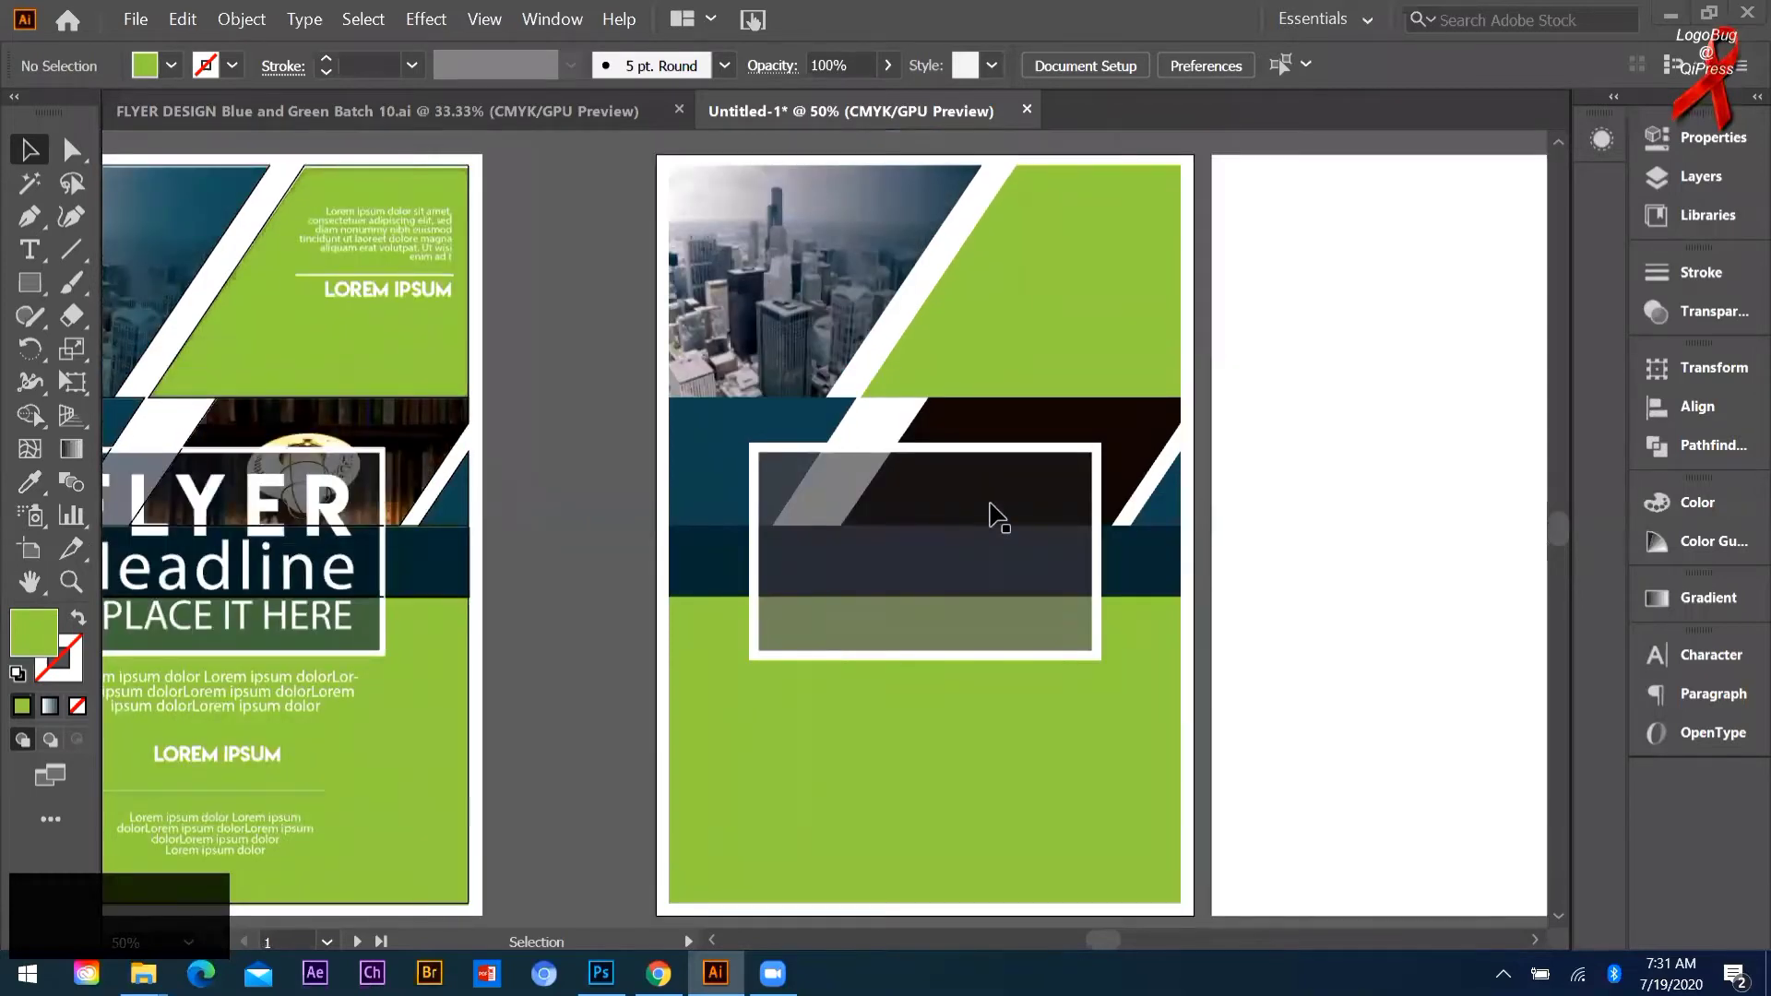
pyautogui.click(1040, 421)
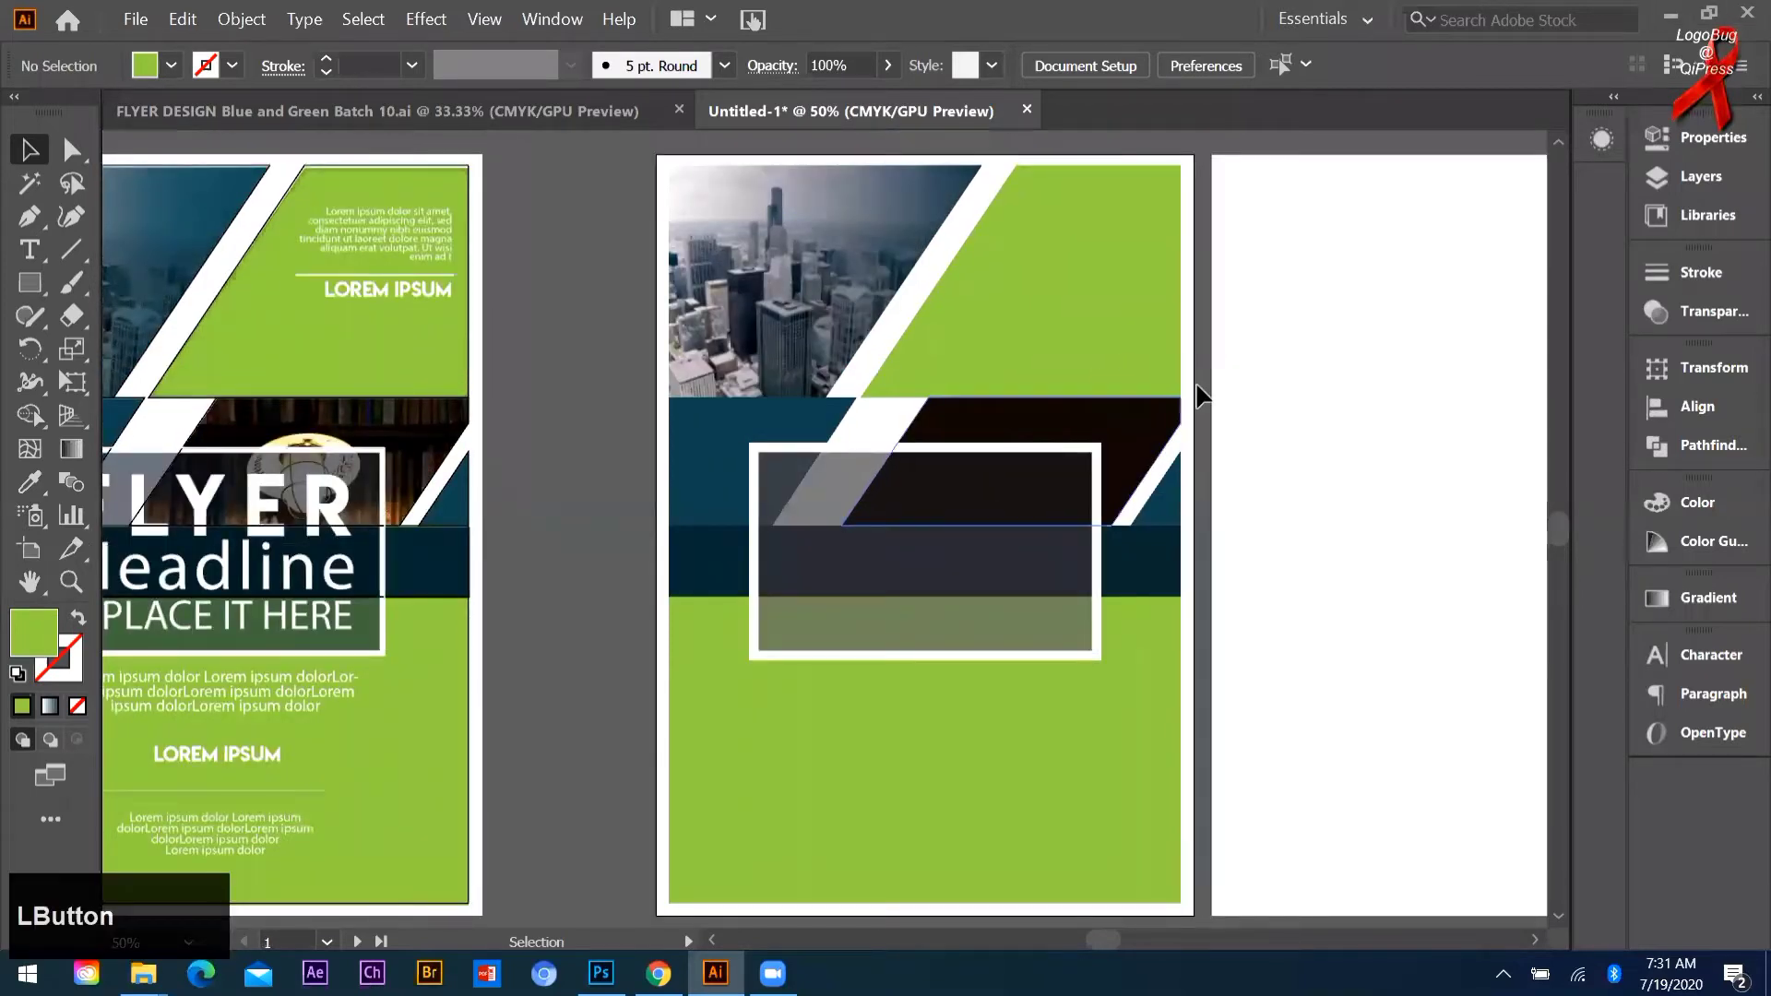
pyautogui.moveTo(1139, 444); pyautogui.dragTo(1302, 406)
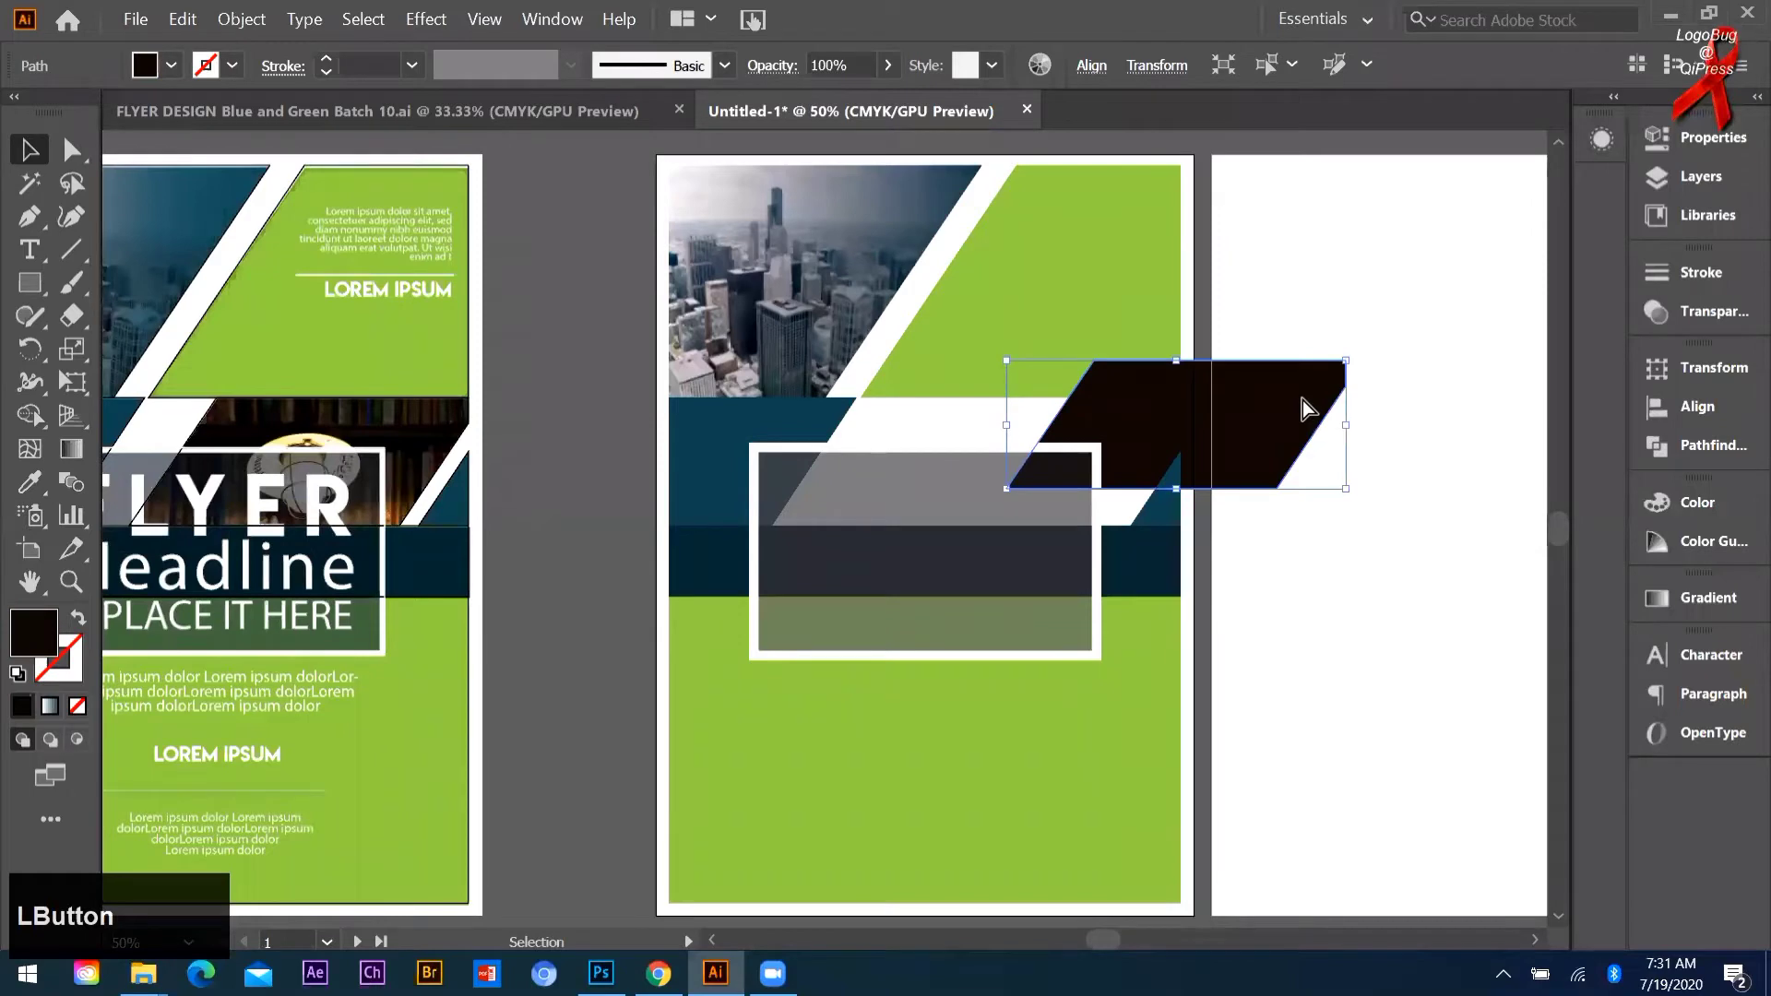
pyautogui.hotkey('ctrl', 'z')
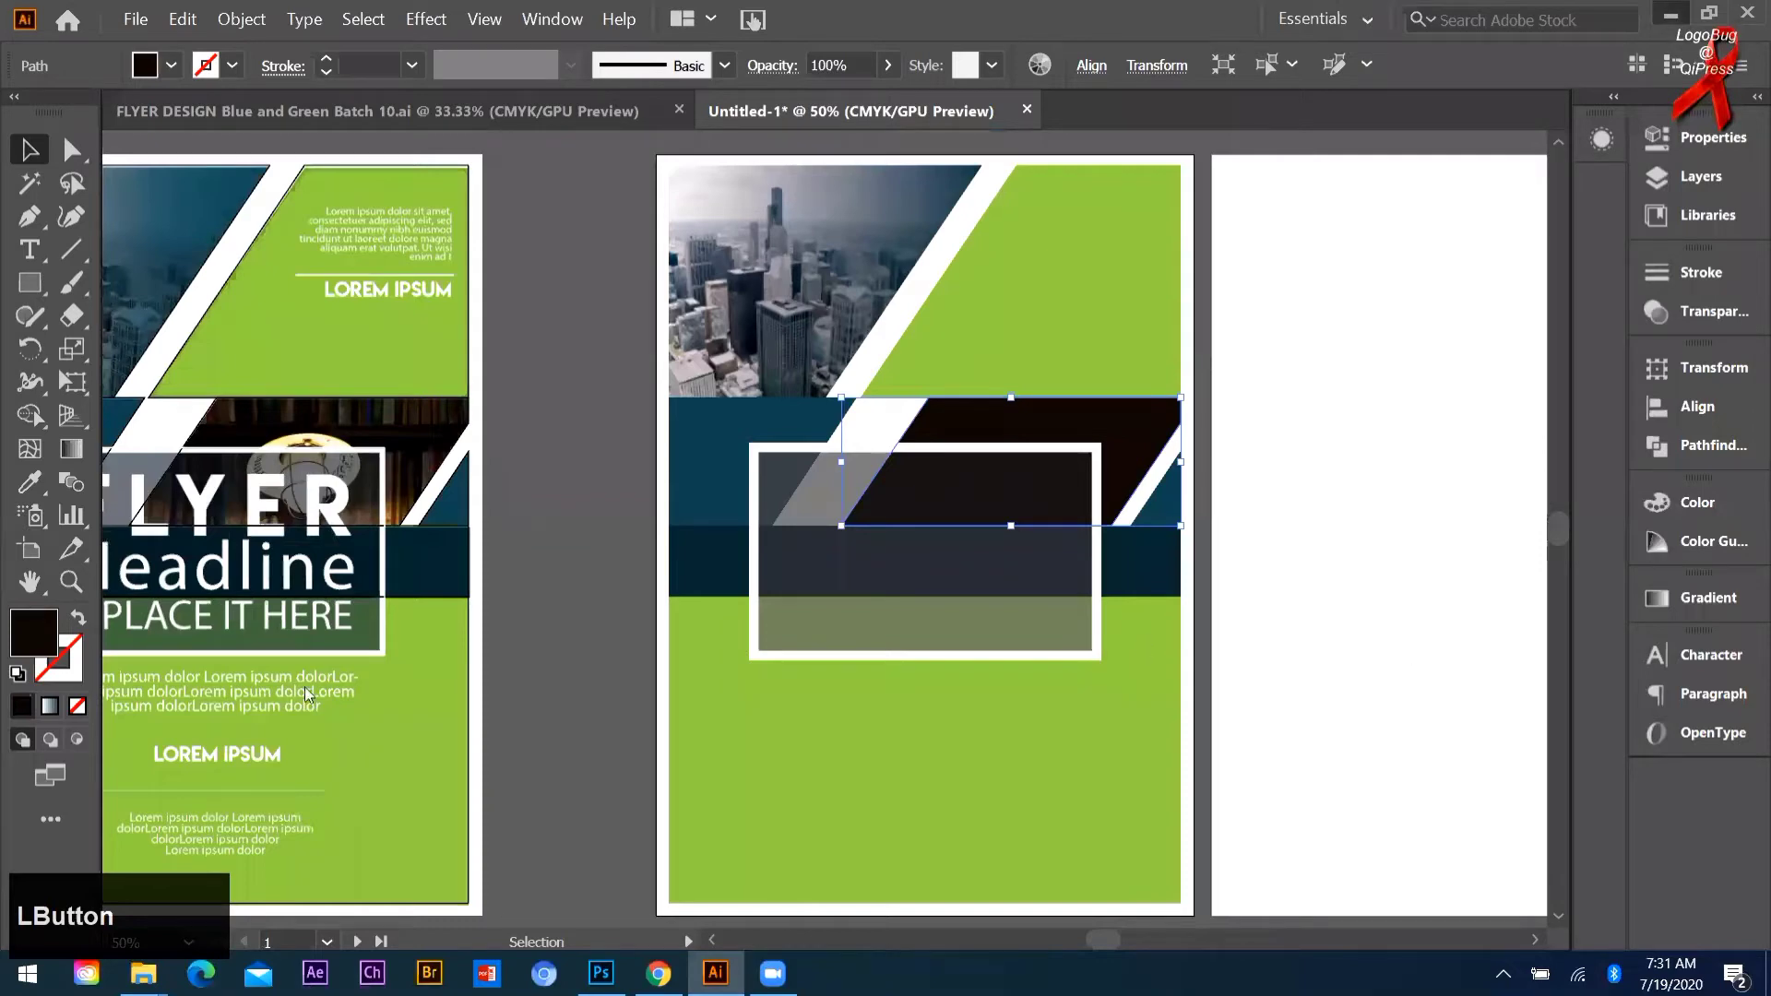
# Step: Switch to File Explorer, go up from WALLPAPERS to the behance folder and browse its images
pyautogui.hotkey('alt', 'Tab')
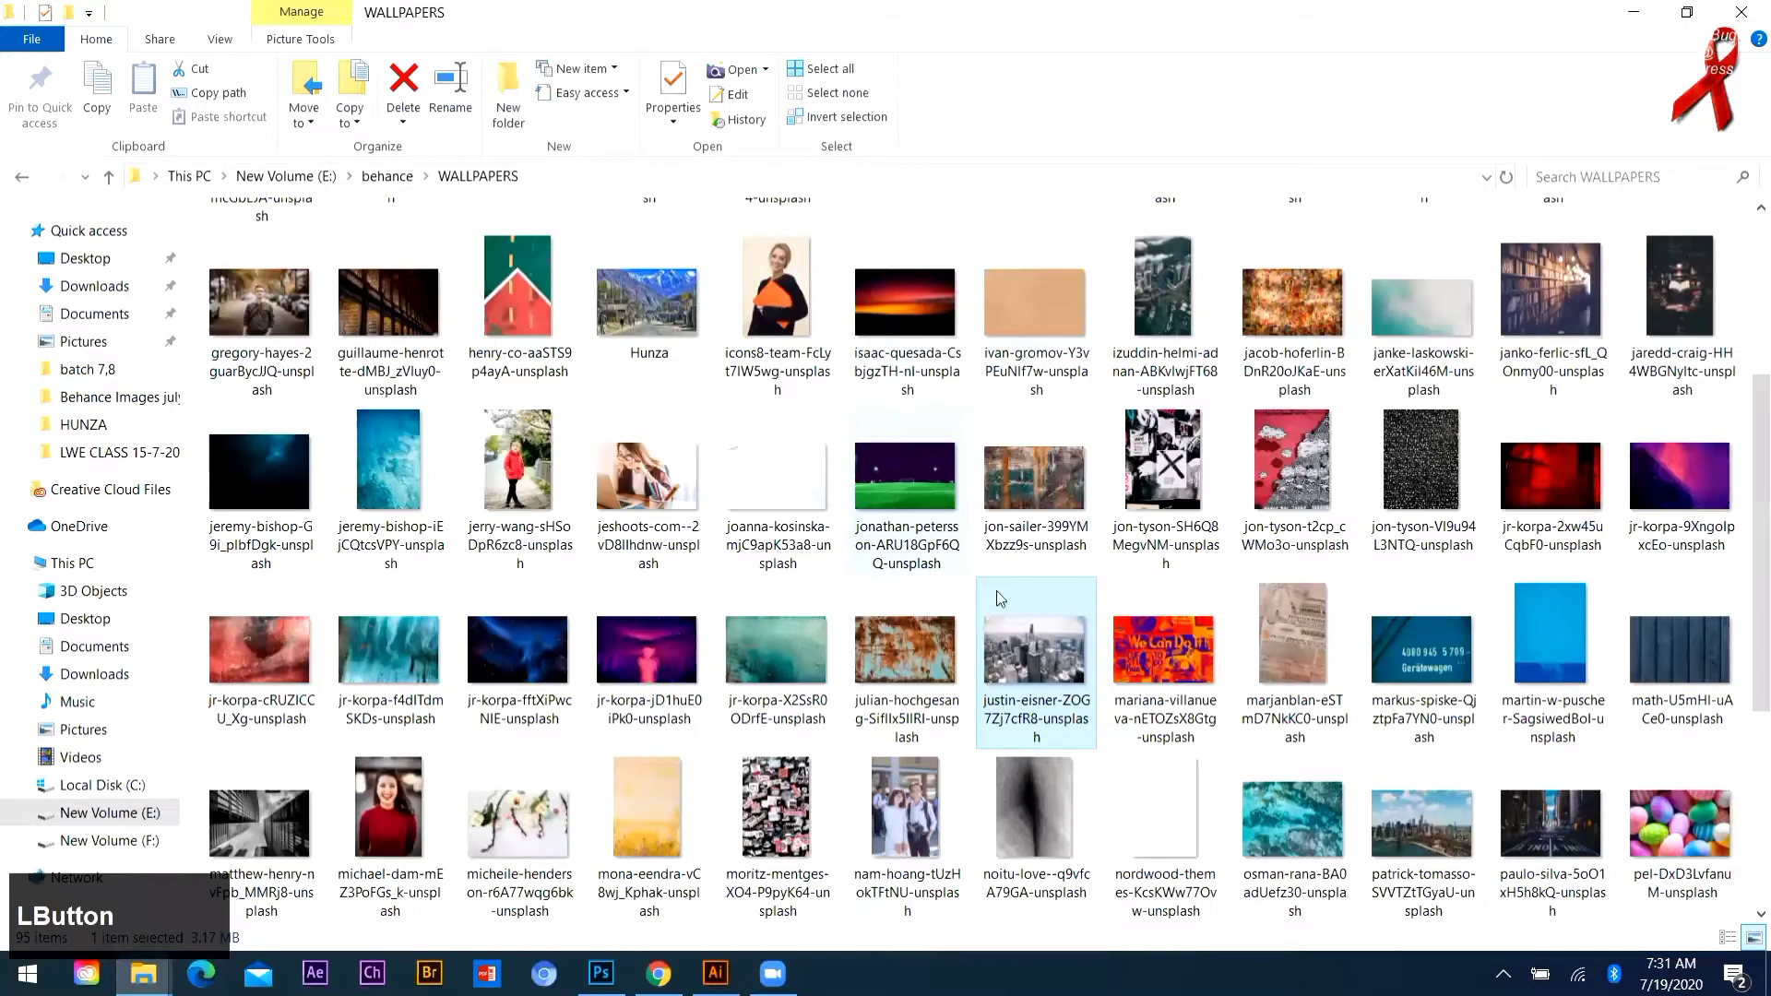
pyautogui.scroll(-1, 318, 276)
pyautogui.click(108, 177)
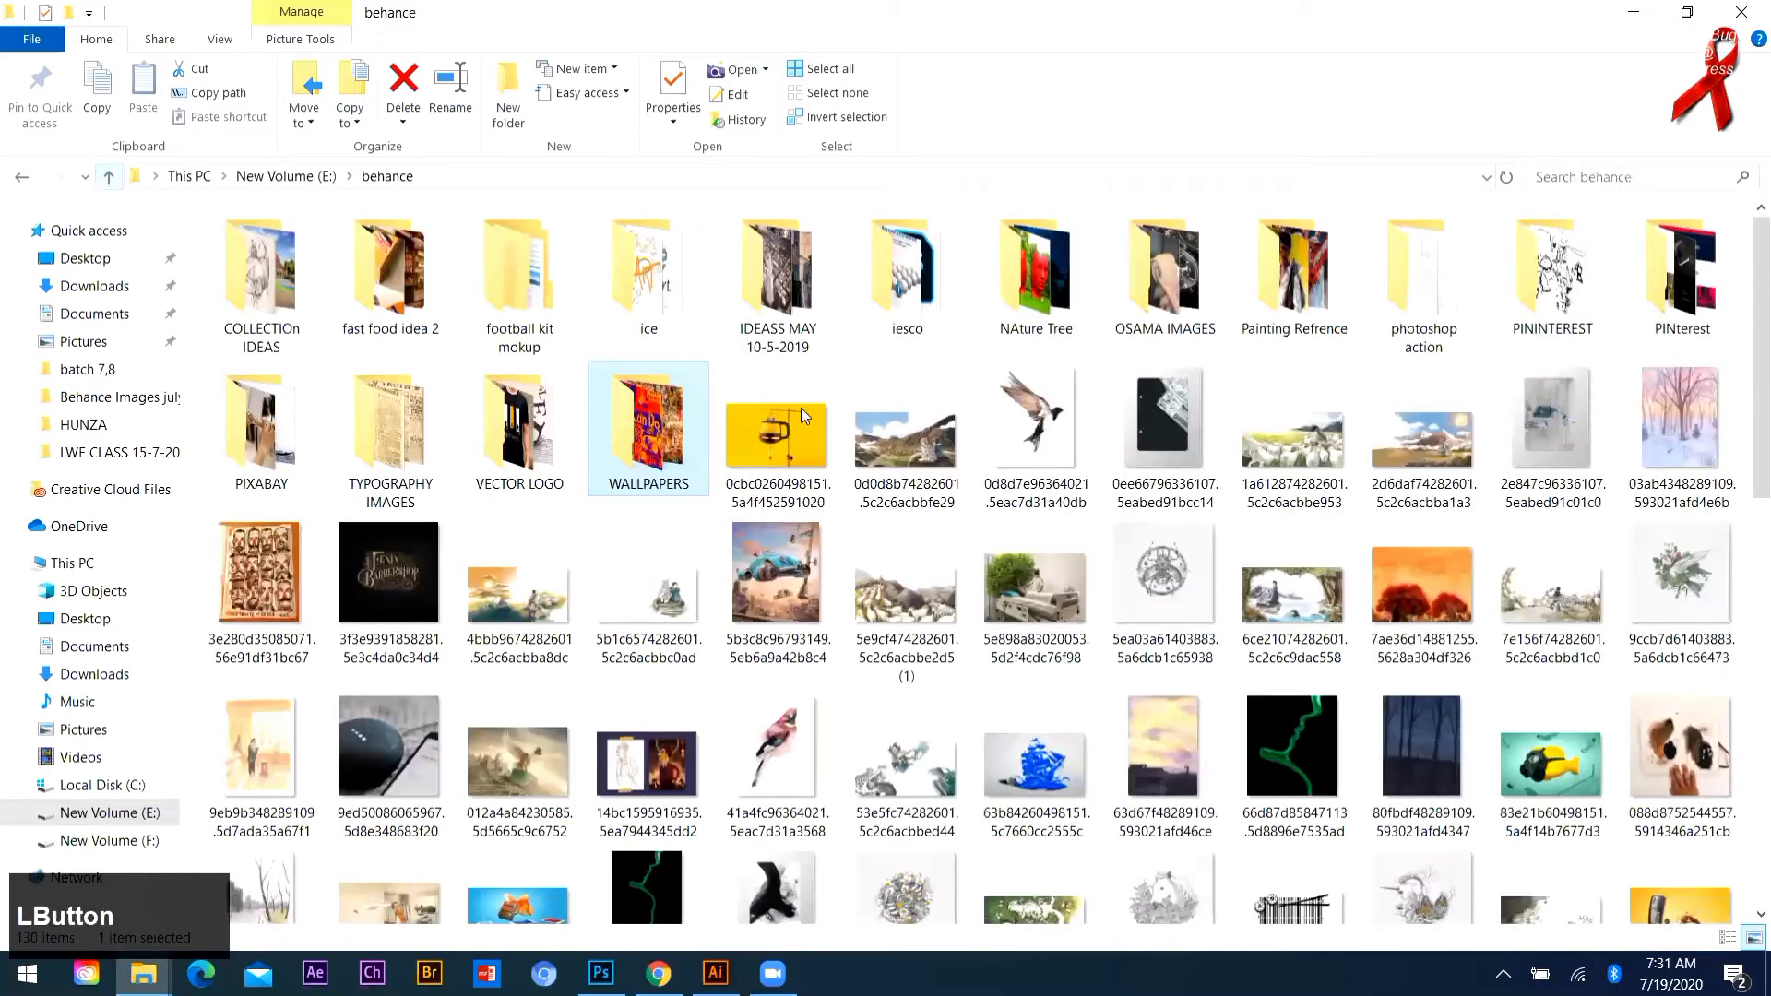
pyautogui.scroll(-3, 660, 285)
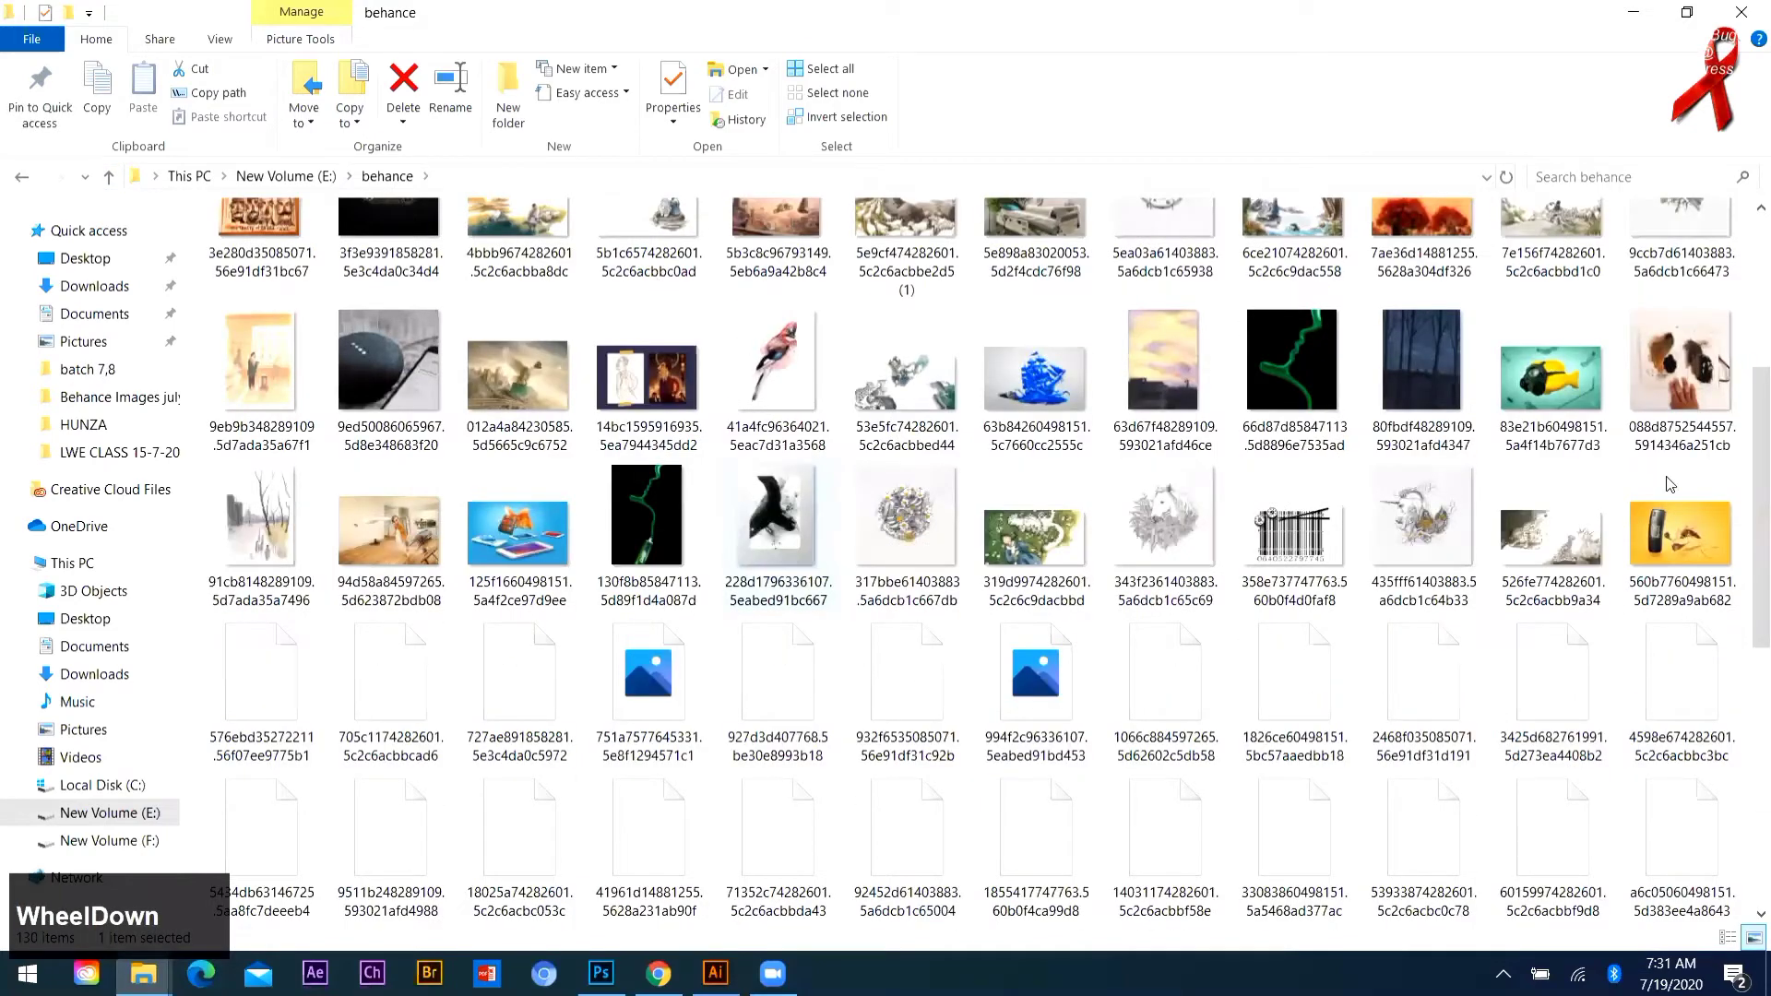
pyautogui.scroll(1, 1672, 486)
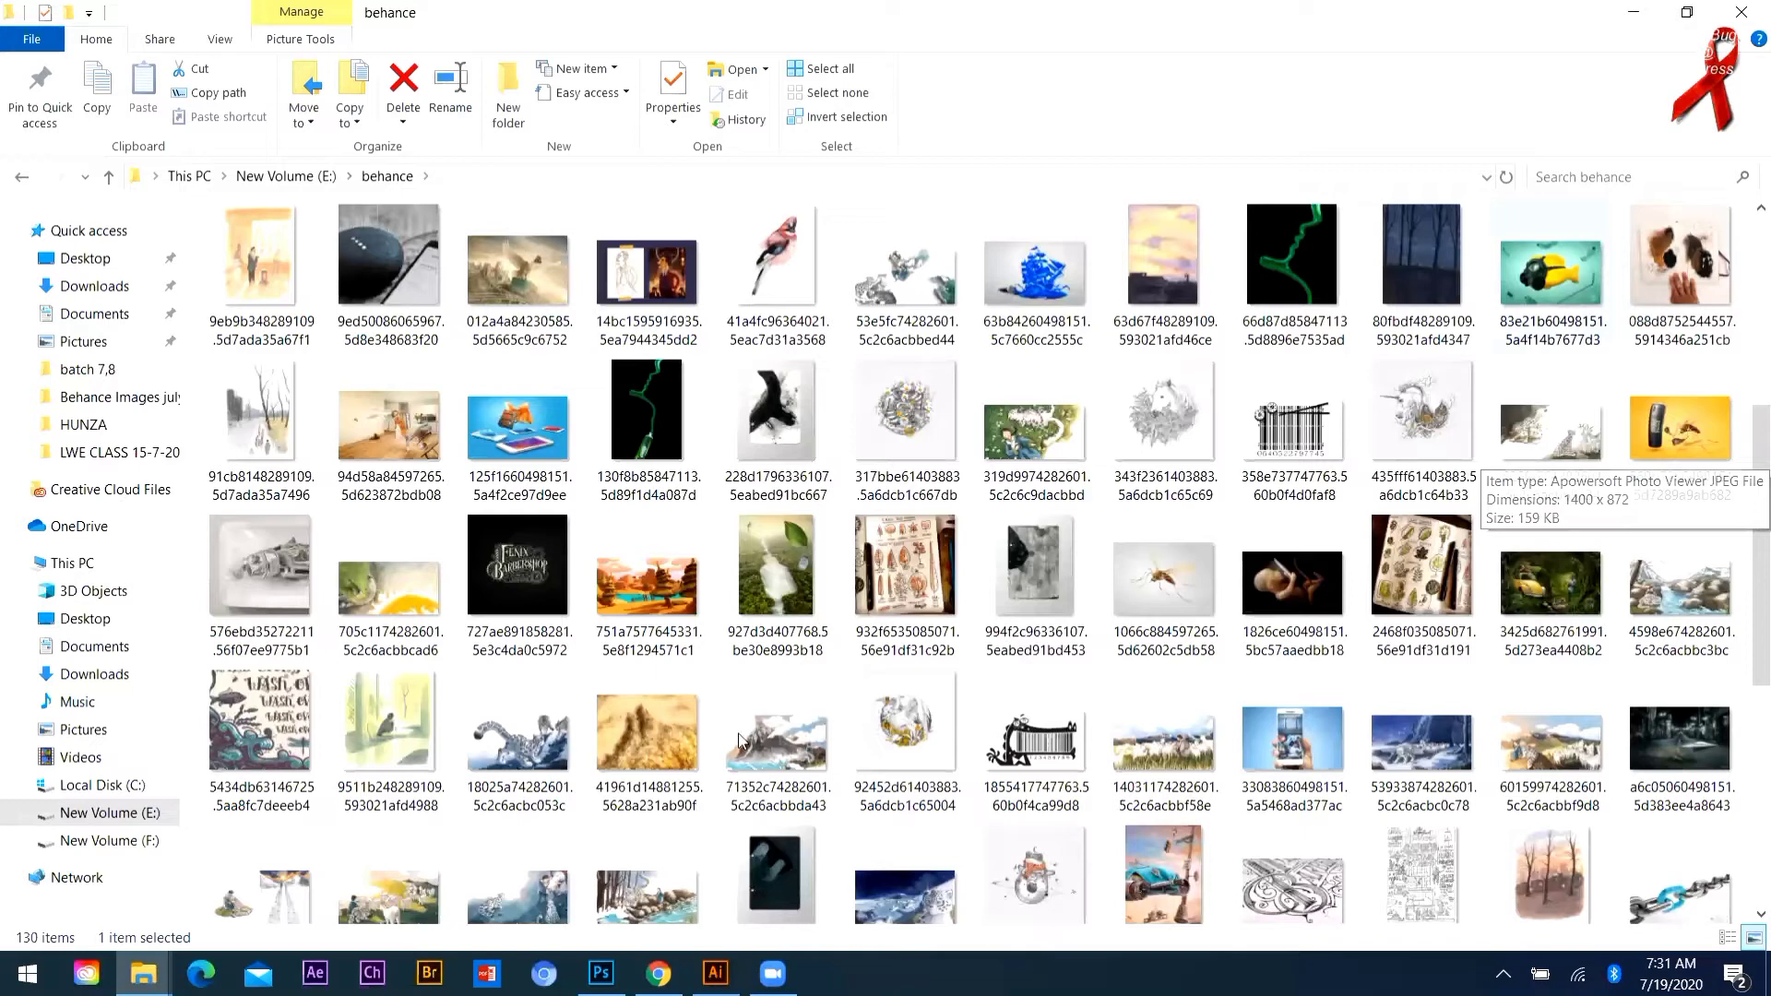
pyautogui.scroll(-5, 828, 701)
# Step: Place the yellow Beetle jungle image from the behance folder into the Illustrator flyer document
pyautogui.click(827, 701)
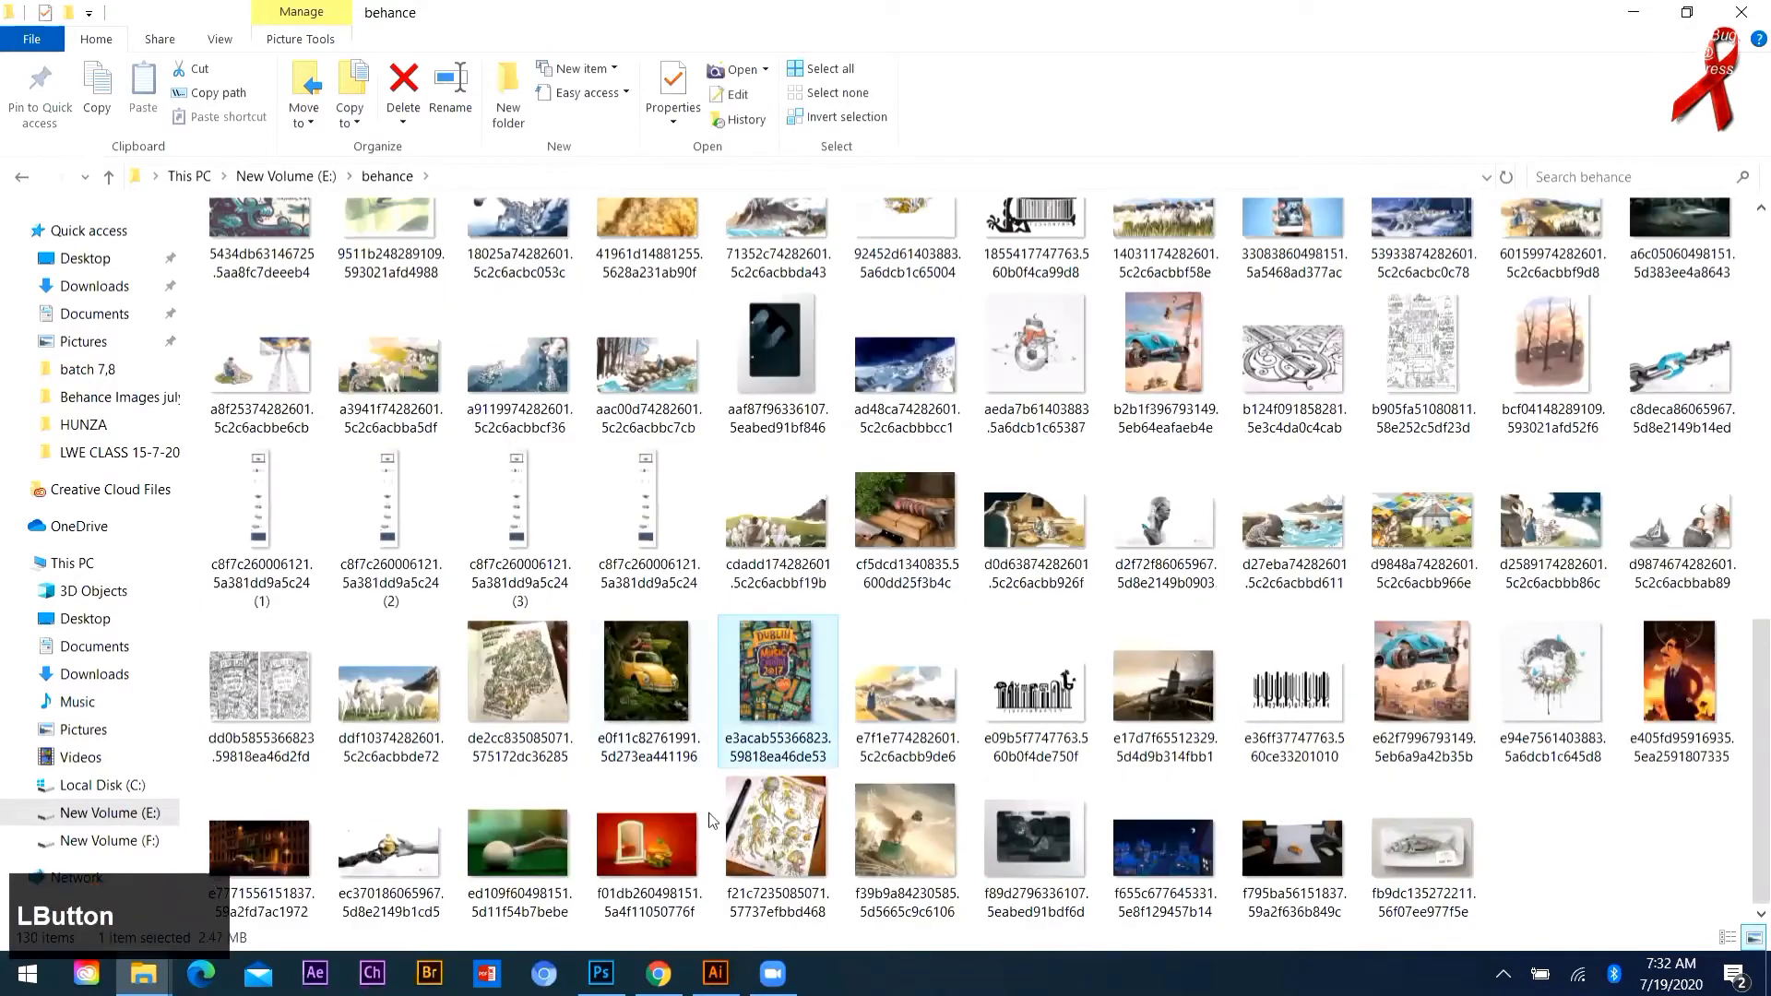
pyautogui.moveTo(646, 674); pyautogui.dragTo(749, 963)
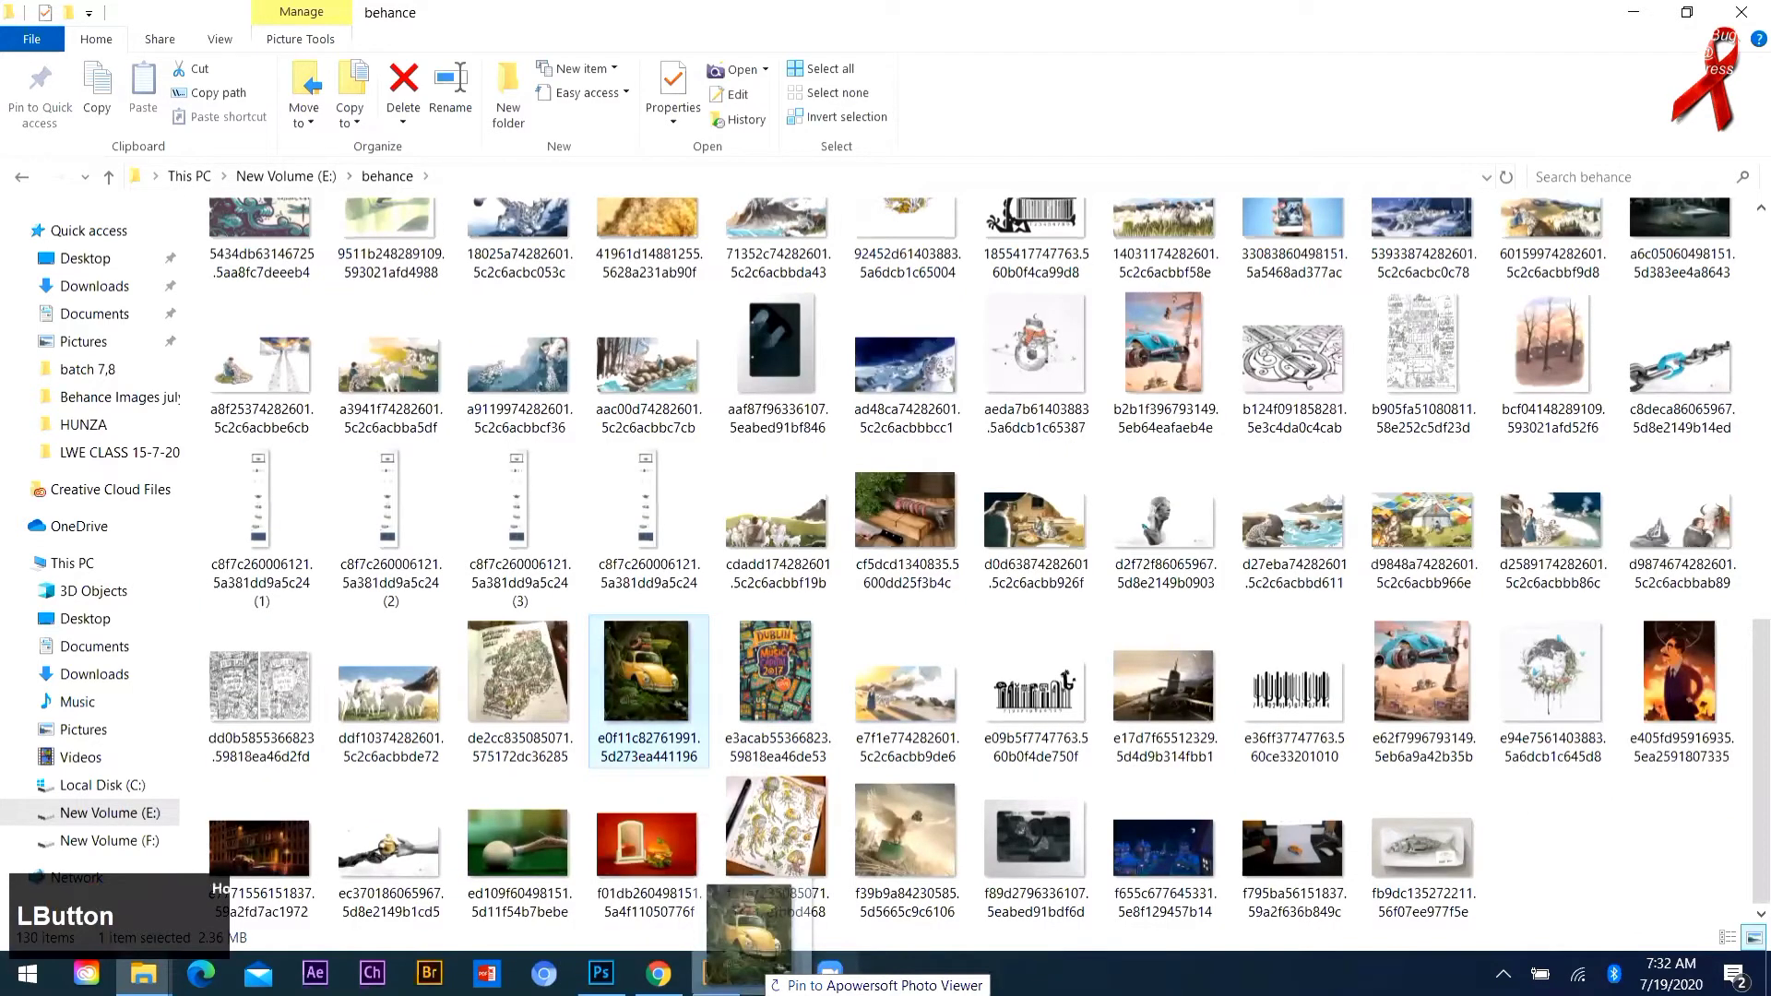
pyautogui.moveTo(942, 600); pyautogui.dragTo(1030, 529)
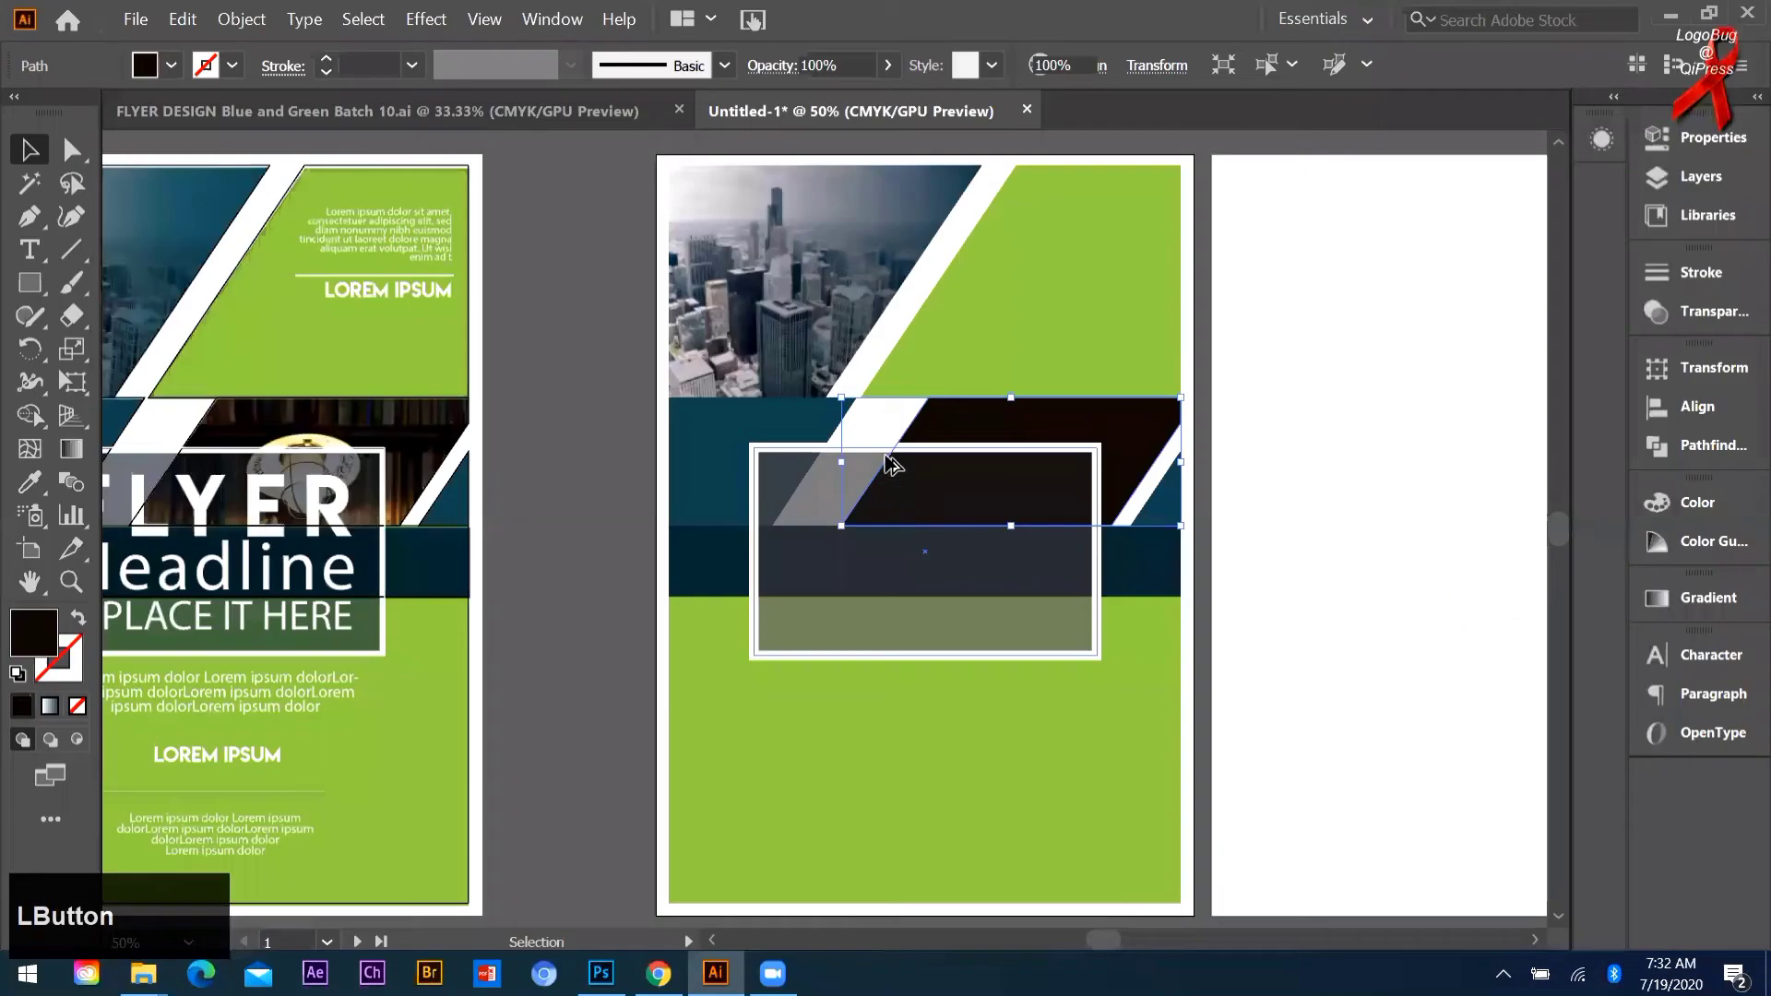
# Step: Scale the car image down proportionally to about 136 by 162 mm and position it over the black parallelogram
pyautogui.scroll(-2, 775, 530)
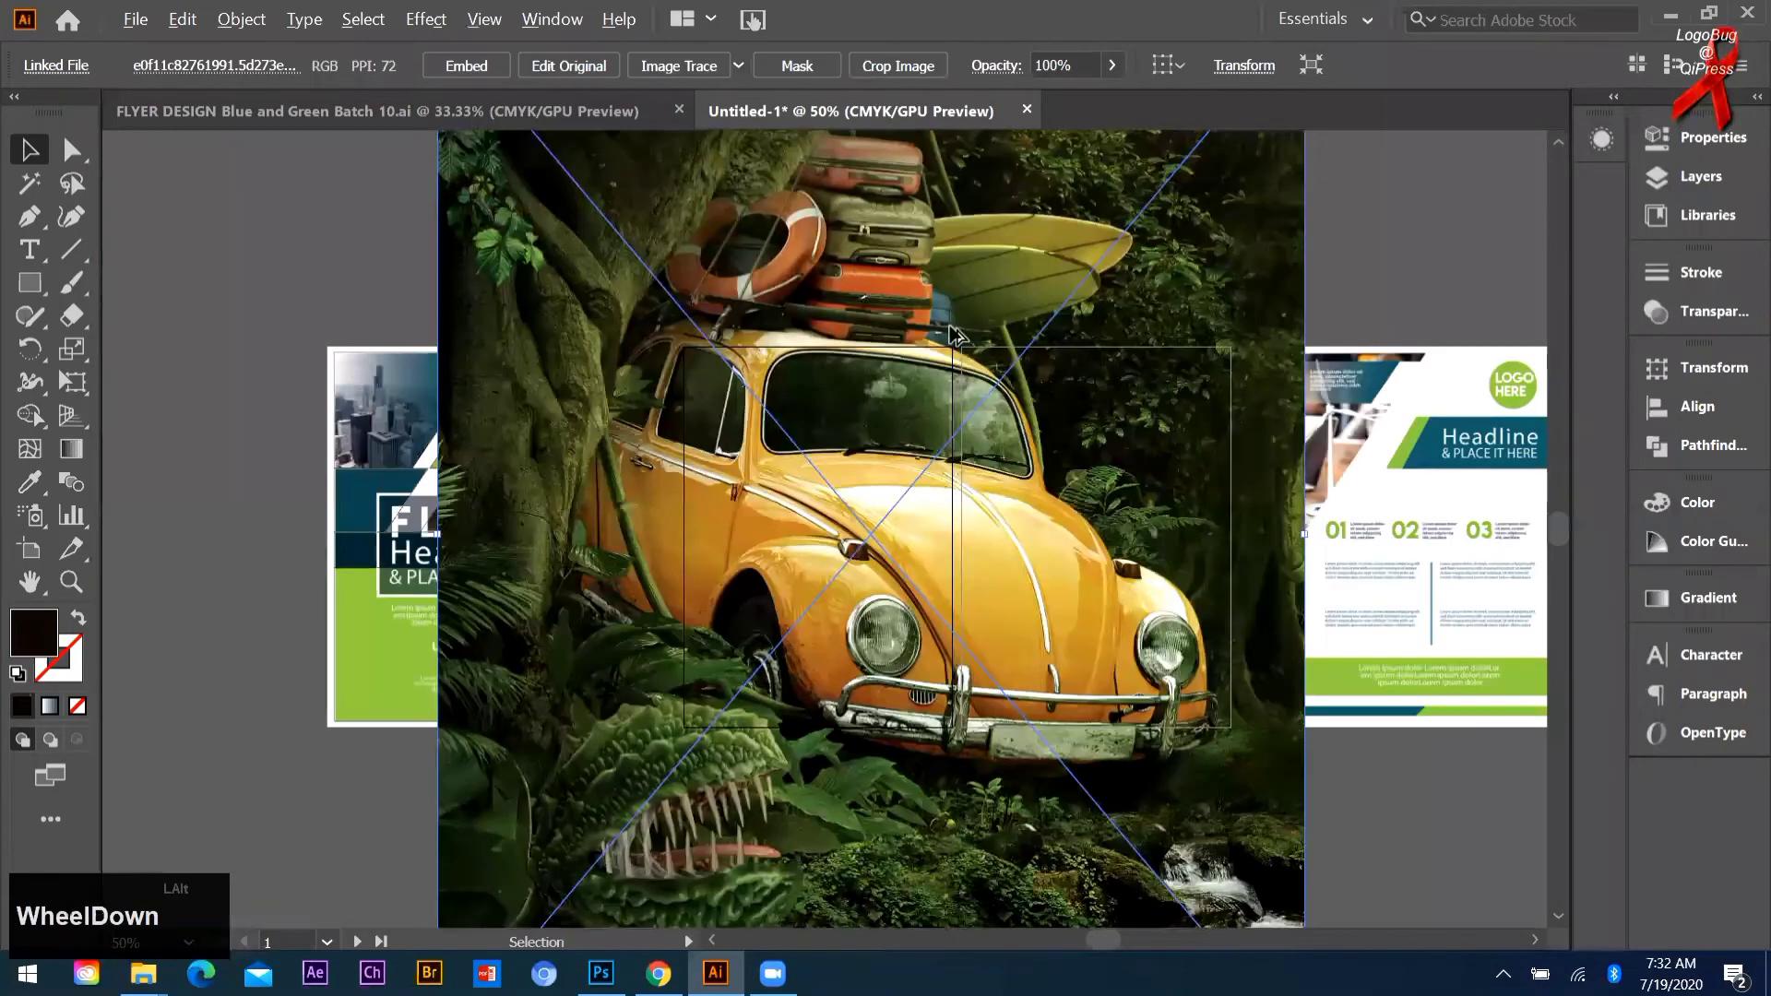
pyautogui.scroll(-1, 956, 334)
pyautogui.moveTo(1040, 270); pyautogui.dragTo(808, 541)
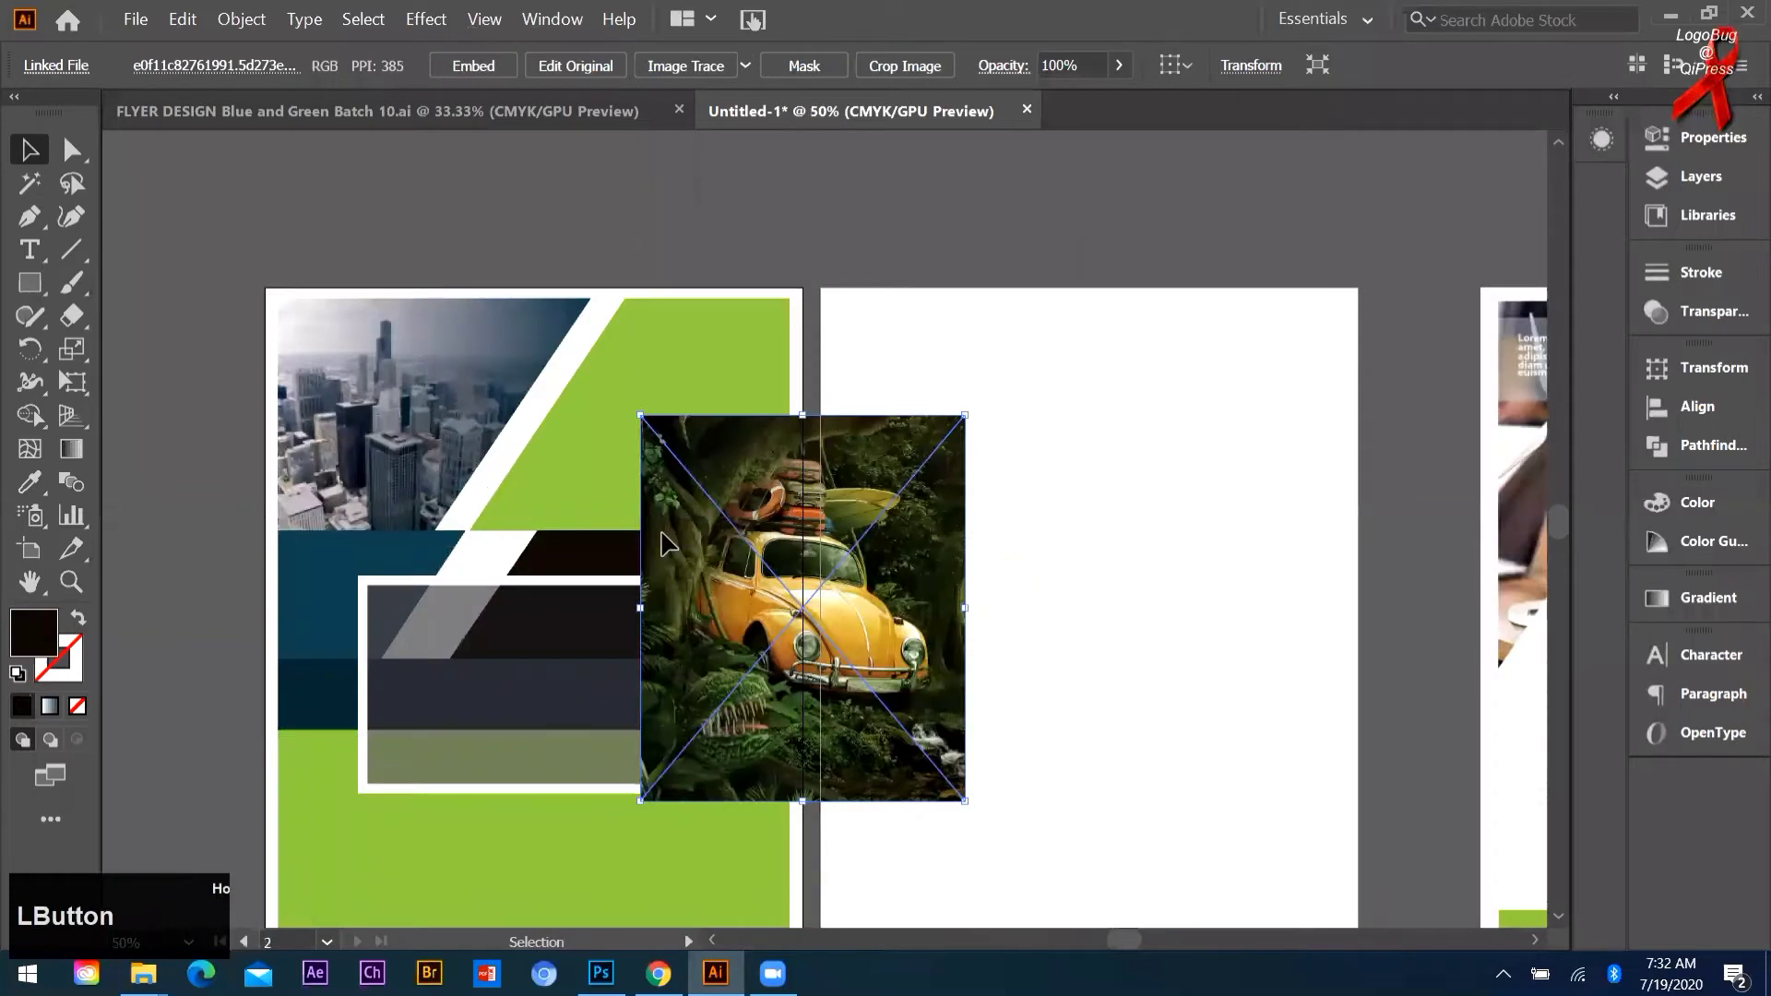
pyautogui.moveTo(661, 532); pyautogui.dragTo(743, 501)
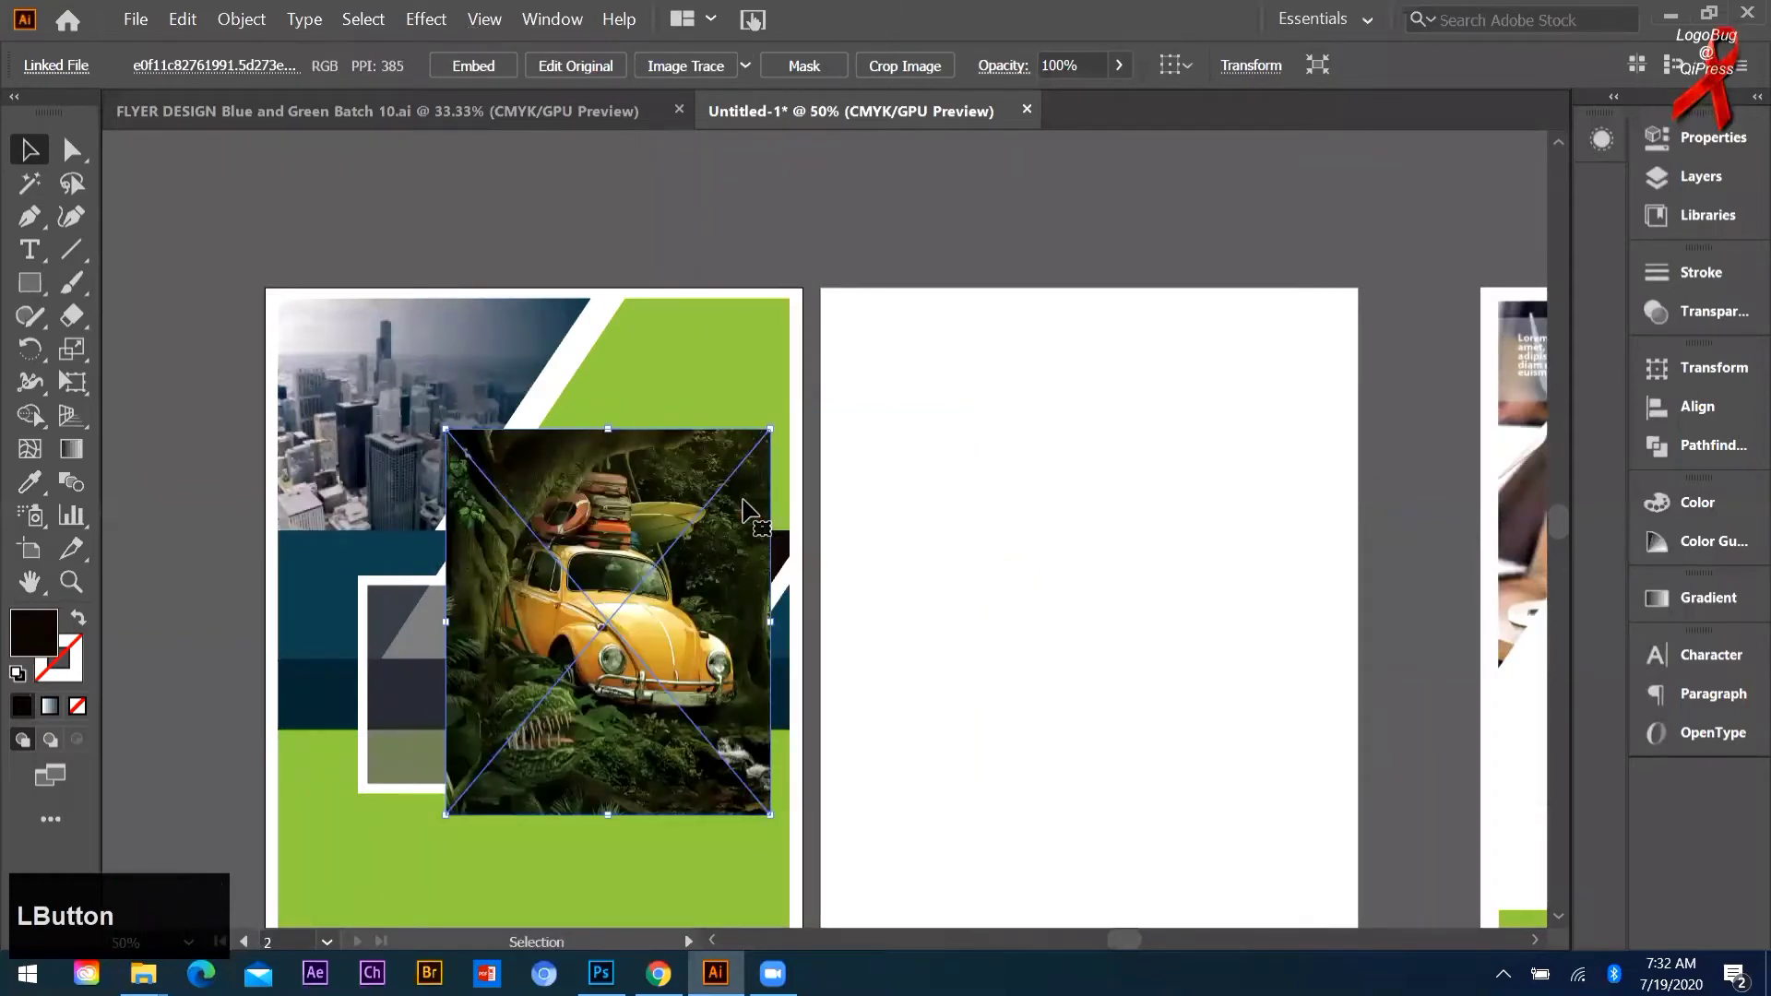
pyautogui.moveTo(771, 429); pyautogui.dragTo(830, 410)
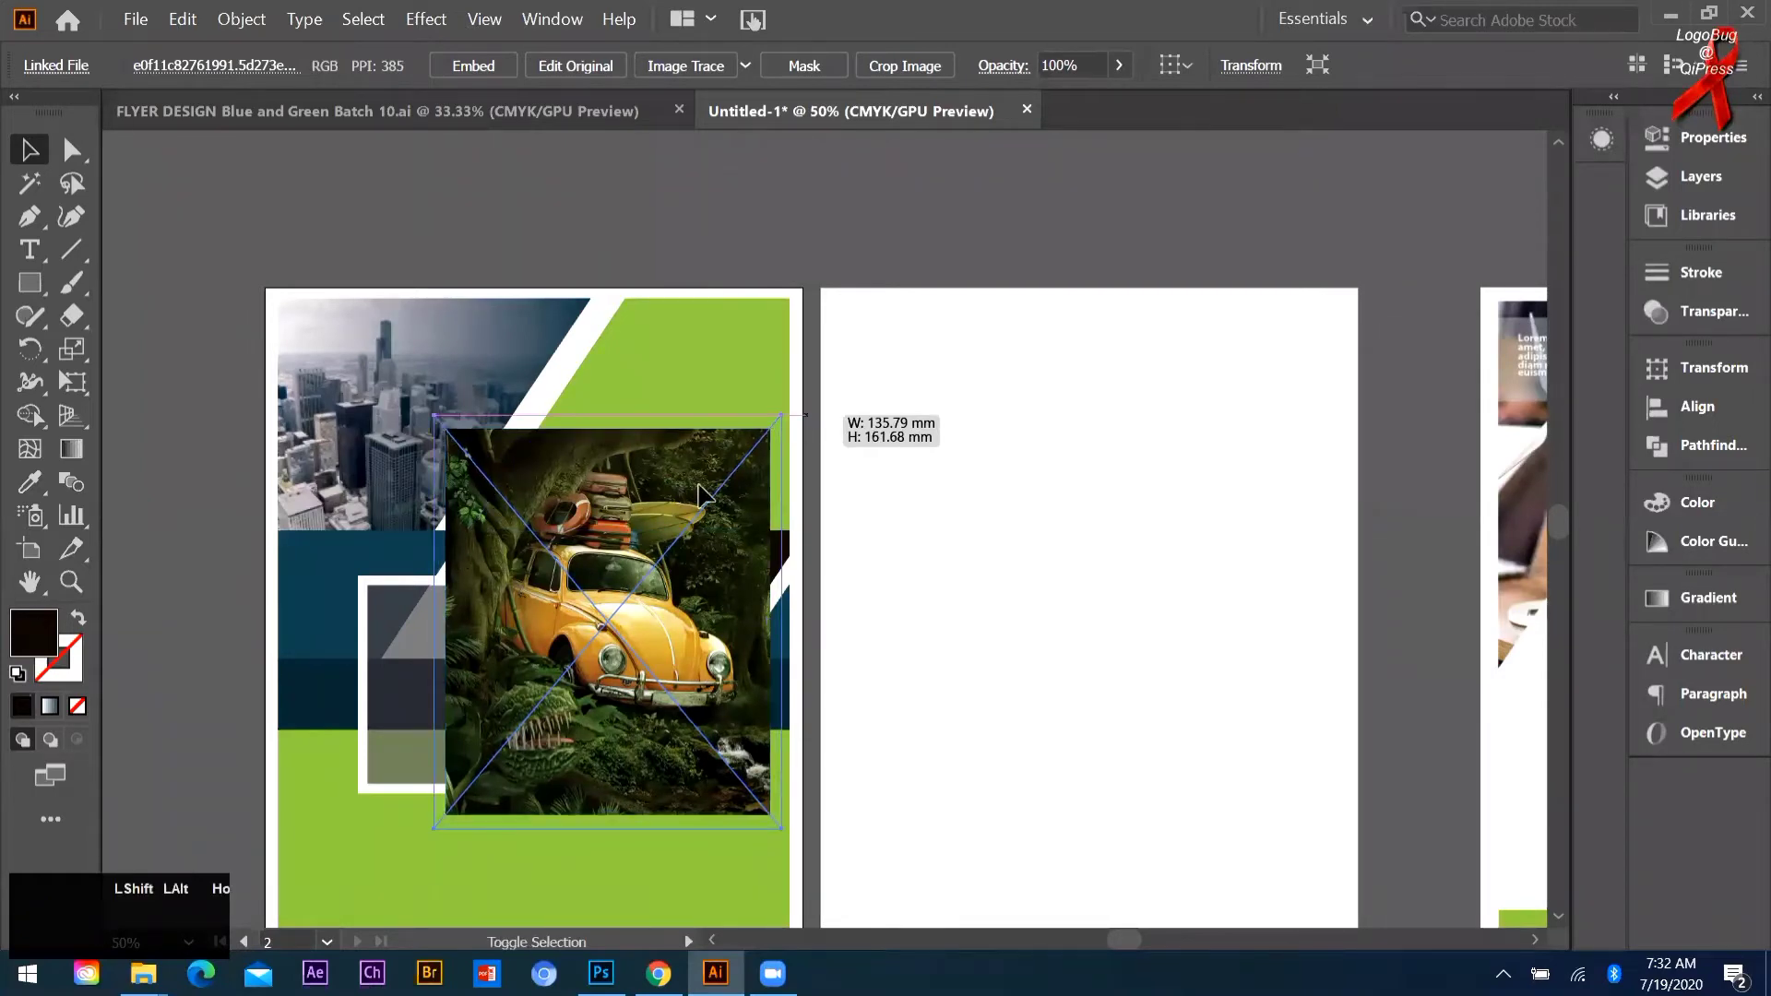
pyautogui.moveTo(699, 486); pyautogui.dragTo(702, 487)
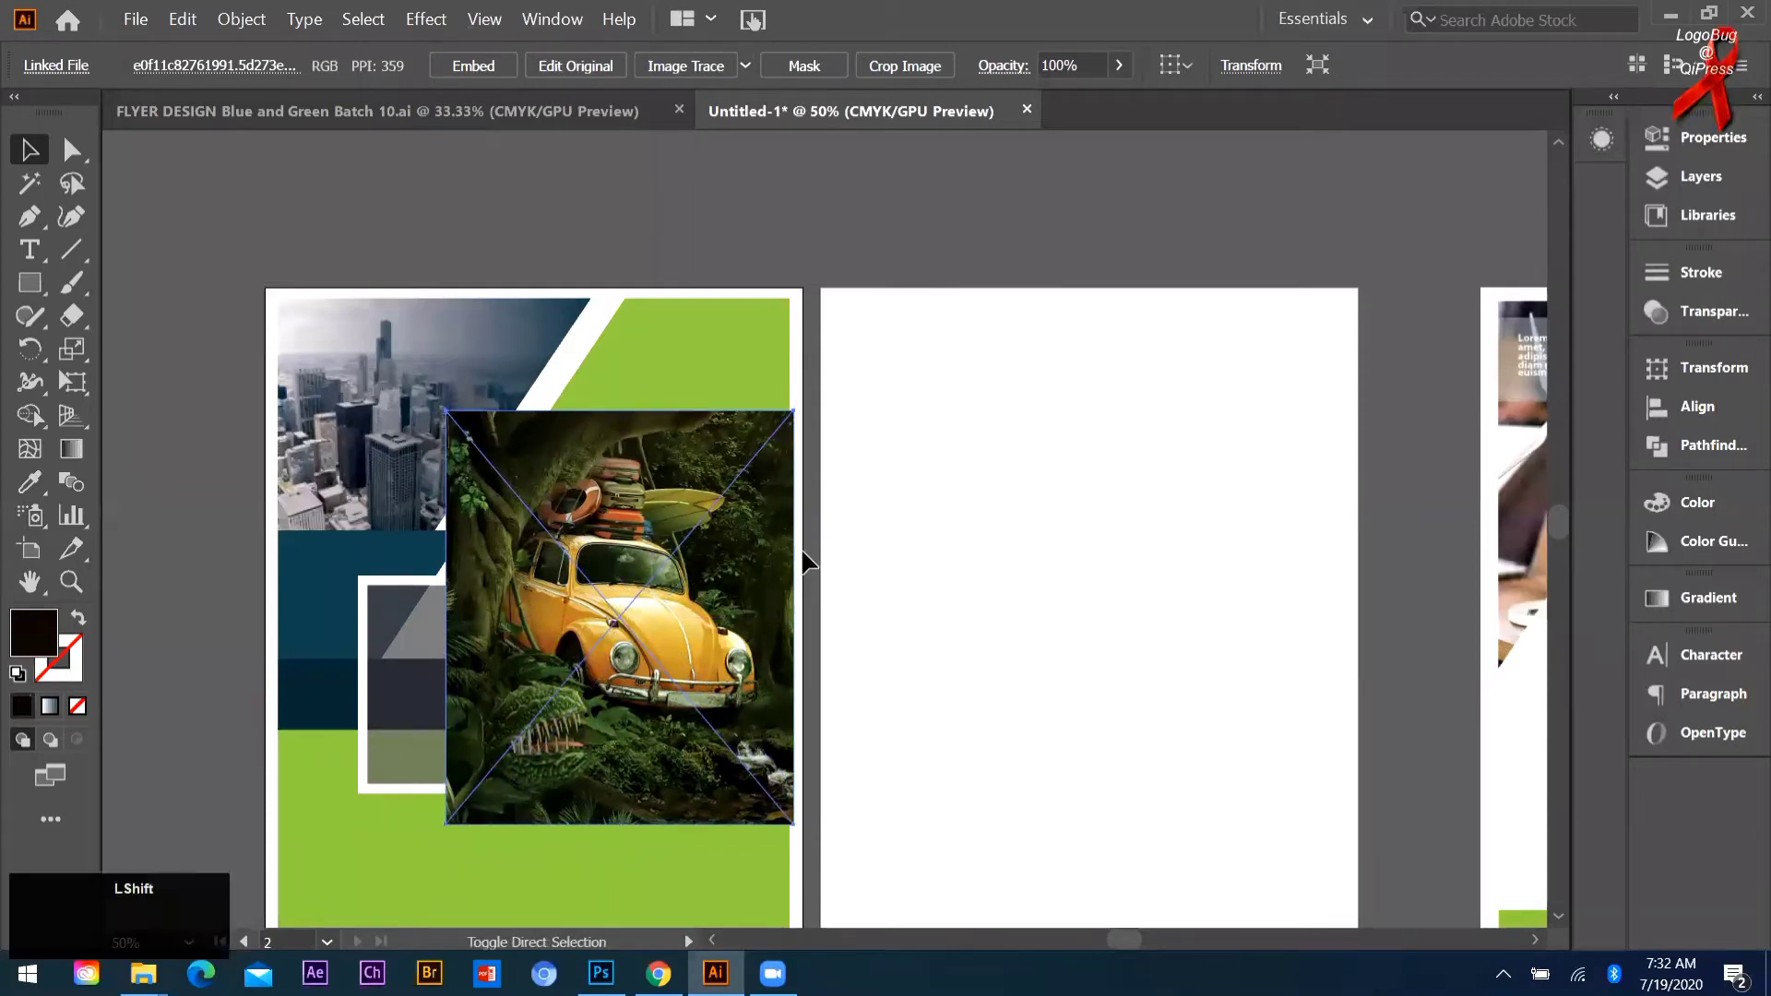
# Step: Send the car image to the back and clip it inside the black parallelogram with a clipping mask
pyautogui.hotkey('ctrl', 'shift', '[')
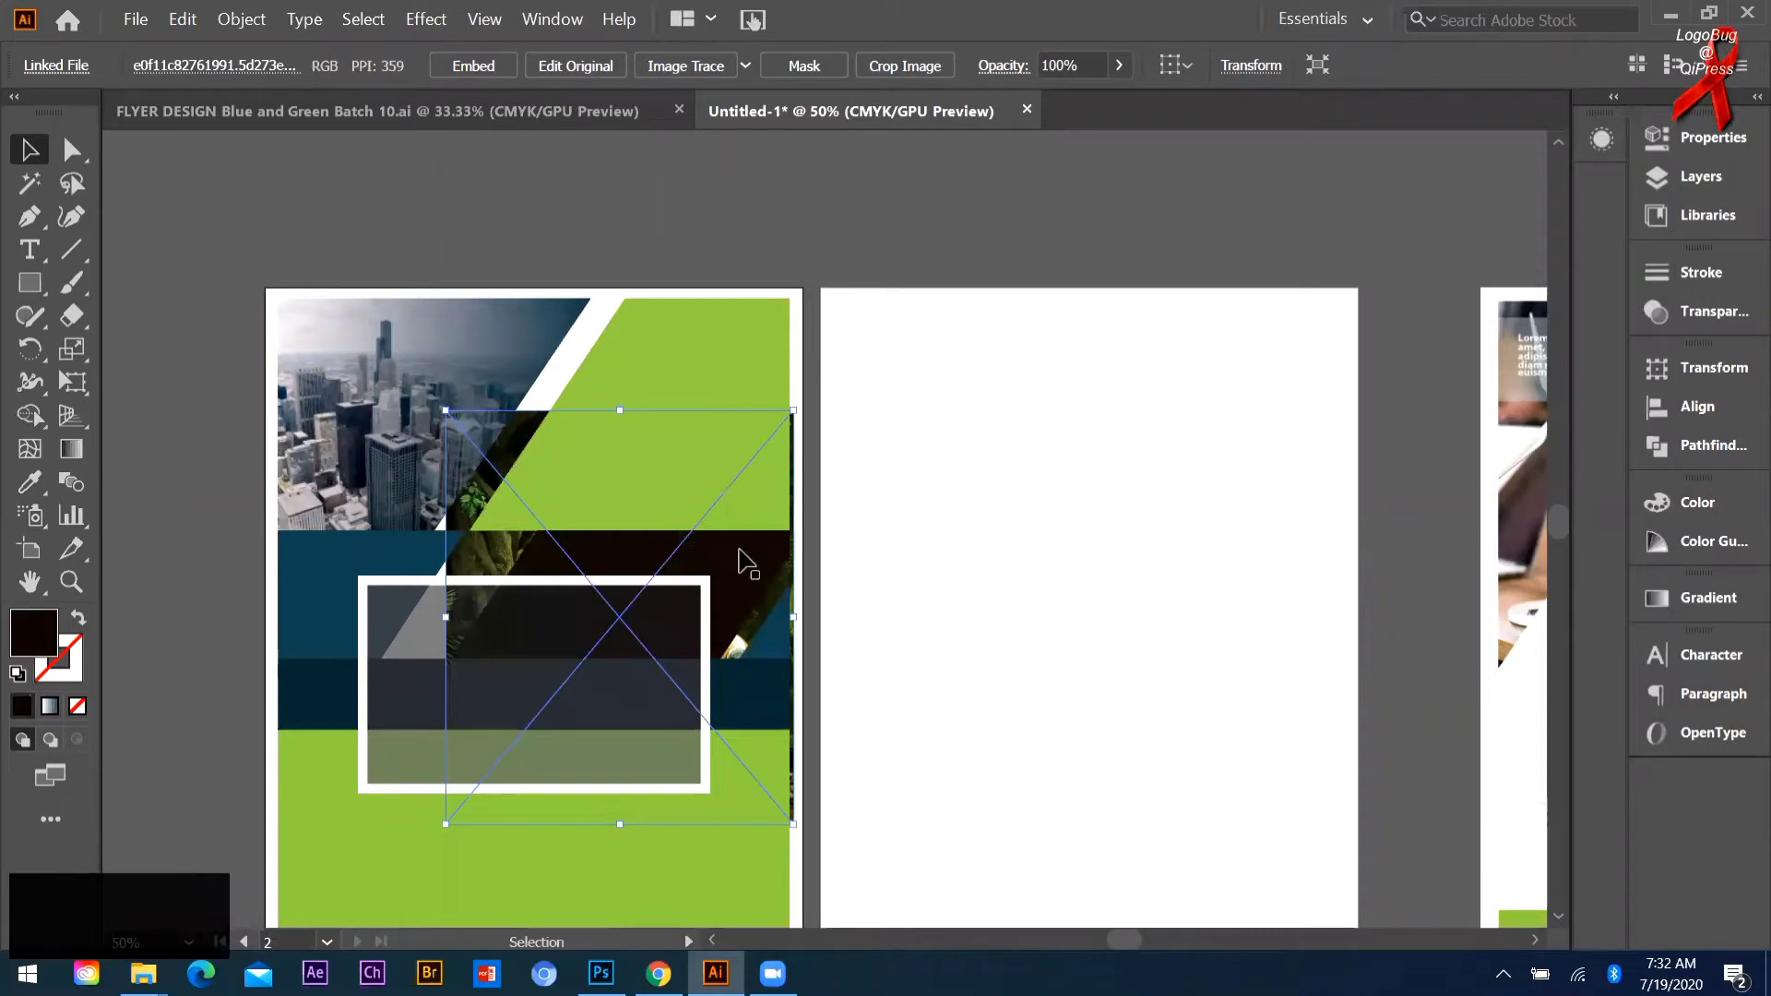
pyautogui.keyDown('shift'); pyautogui.click(648, 710); pyautogui.keyUp('shift')
pyautogui.hotkey('ctrl', '7')
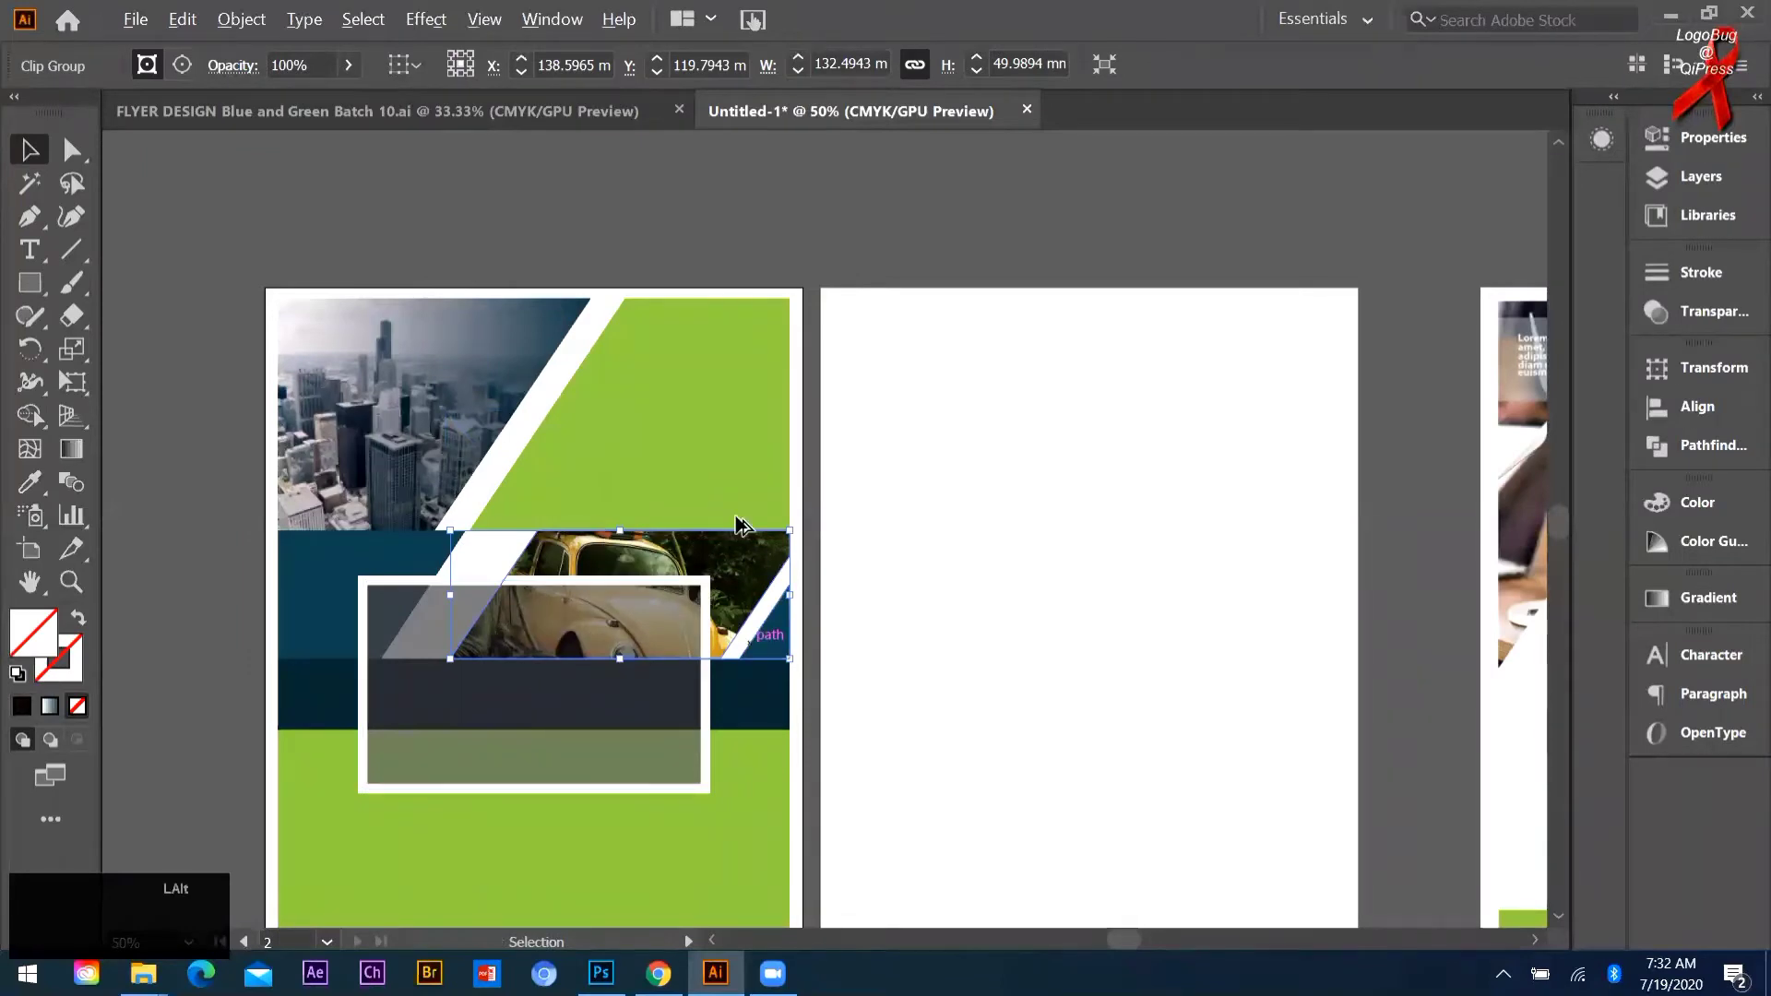
# Step: Inside the car's clip group, reposition the Beetle photo and enlarge it slightly to fill the parallelogram, then exit isolation mode
pyautogui.scroll(4, 702, 591)
pyautogui.scroll(-2, 581, 502)
pyautogui.doubleClick(579, 504)
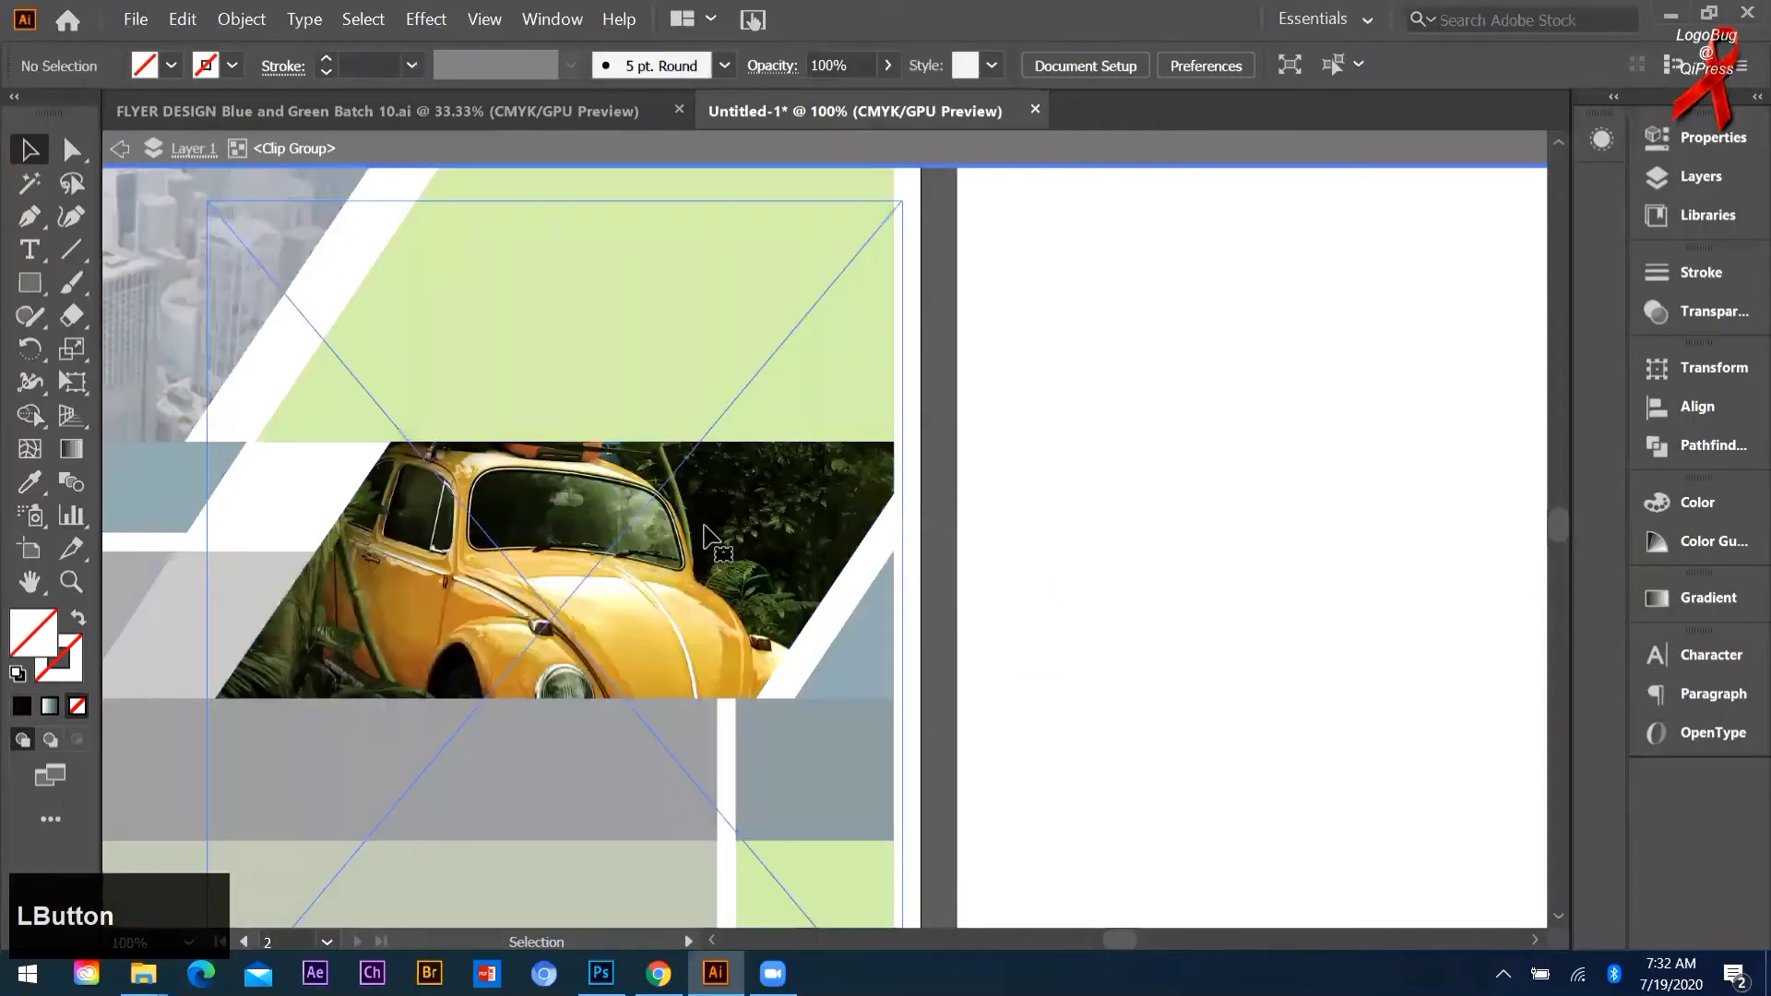
pyautogui.moveTo(690, 514); pyautogui.dragTo(662, 522)
pyautogui.scroll(-1, 751, 711)
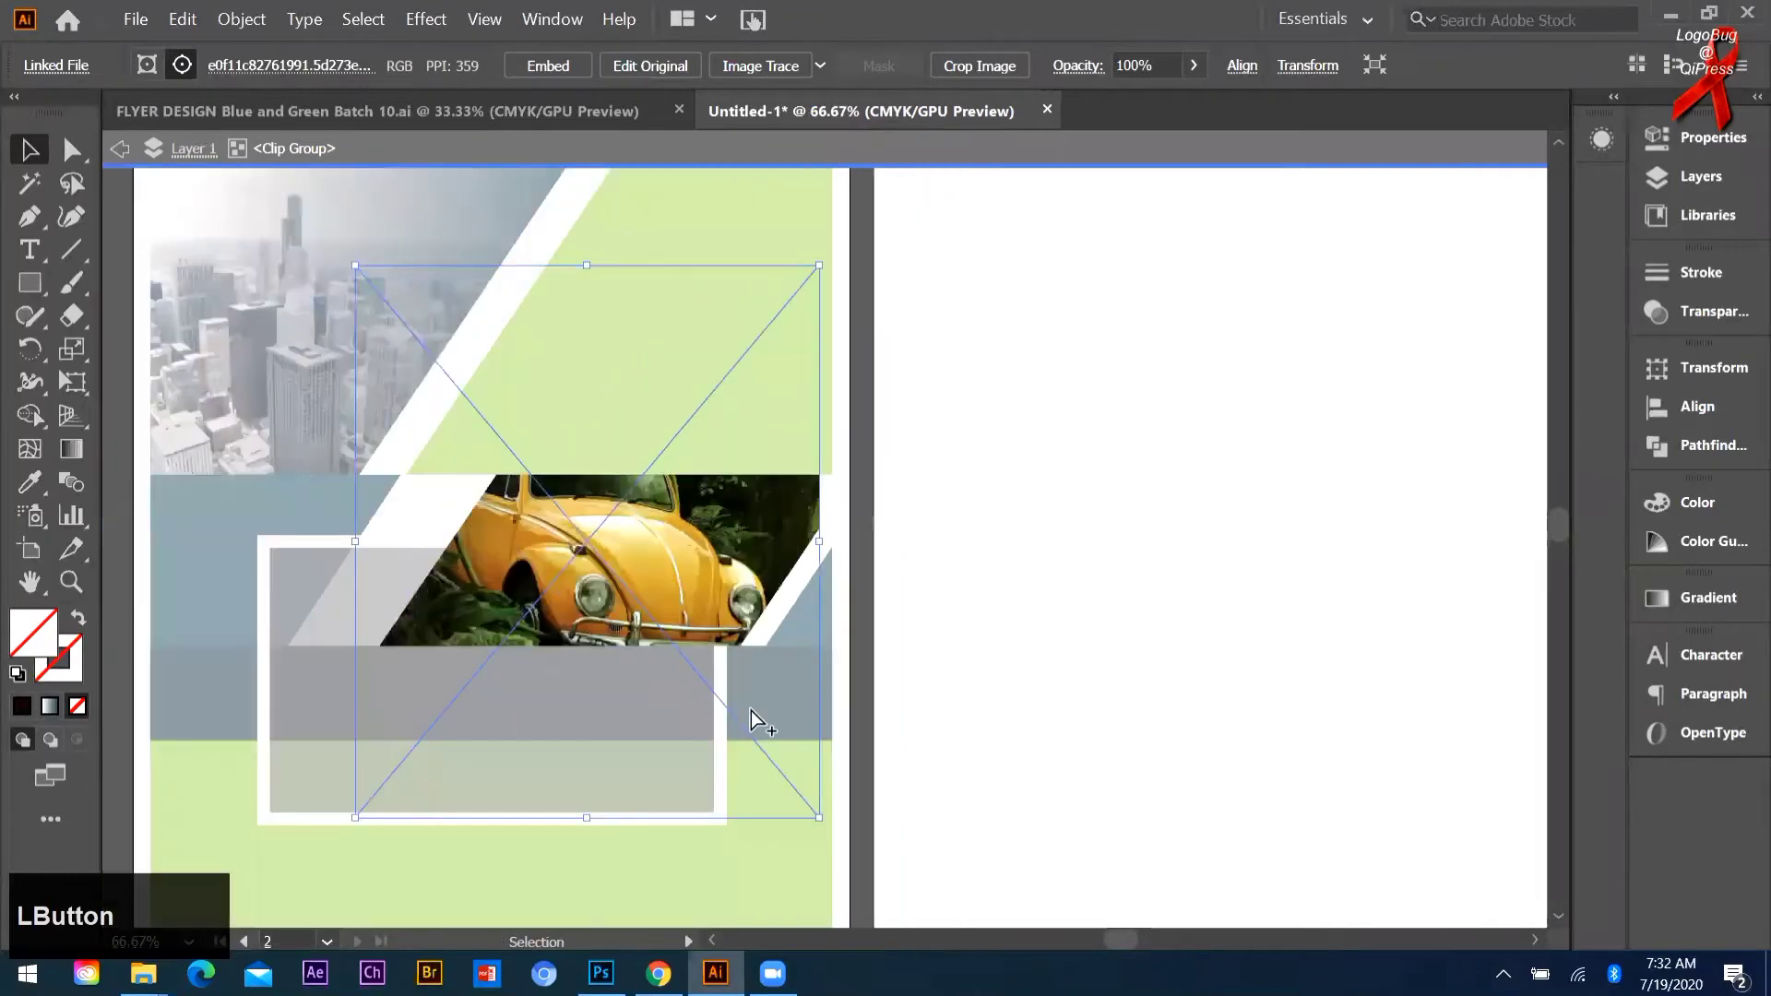
pyautogui.moveTo(820, 266); pyautogui.dragTo(843, 235)
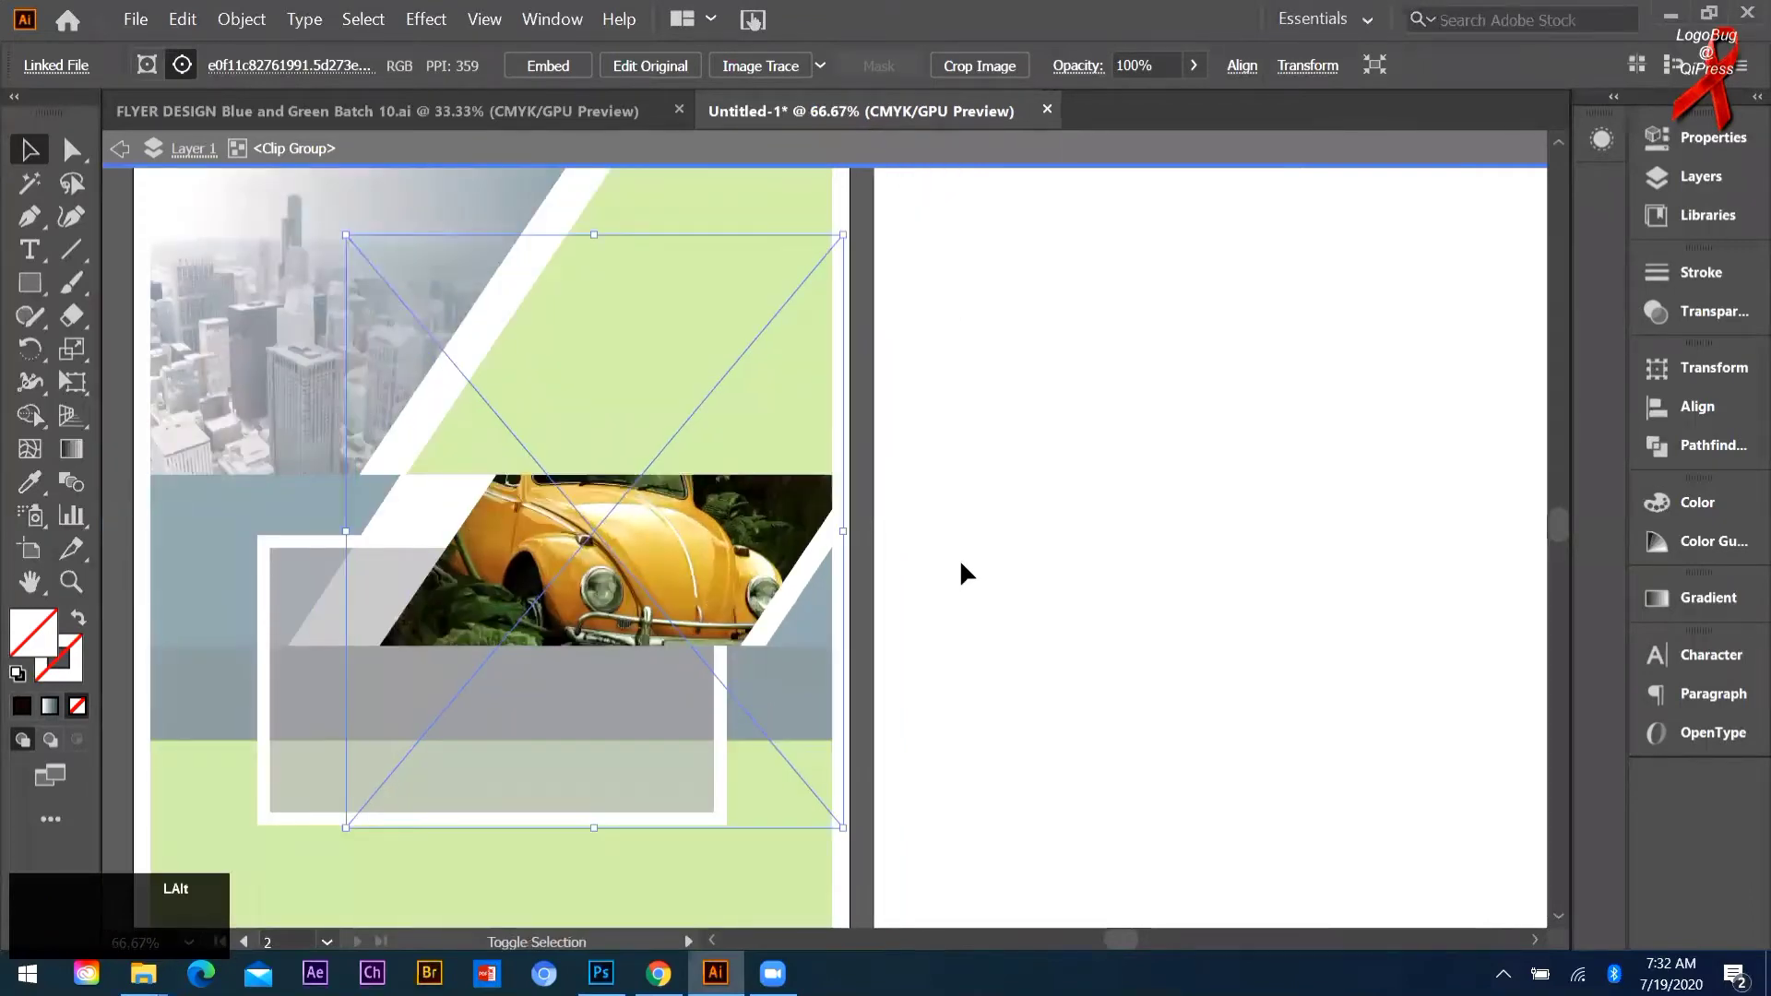
pyautogui.click(1066, 646)
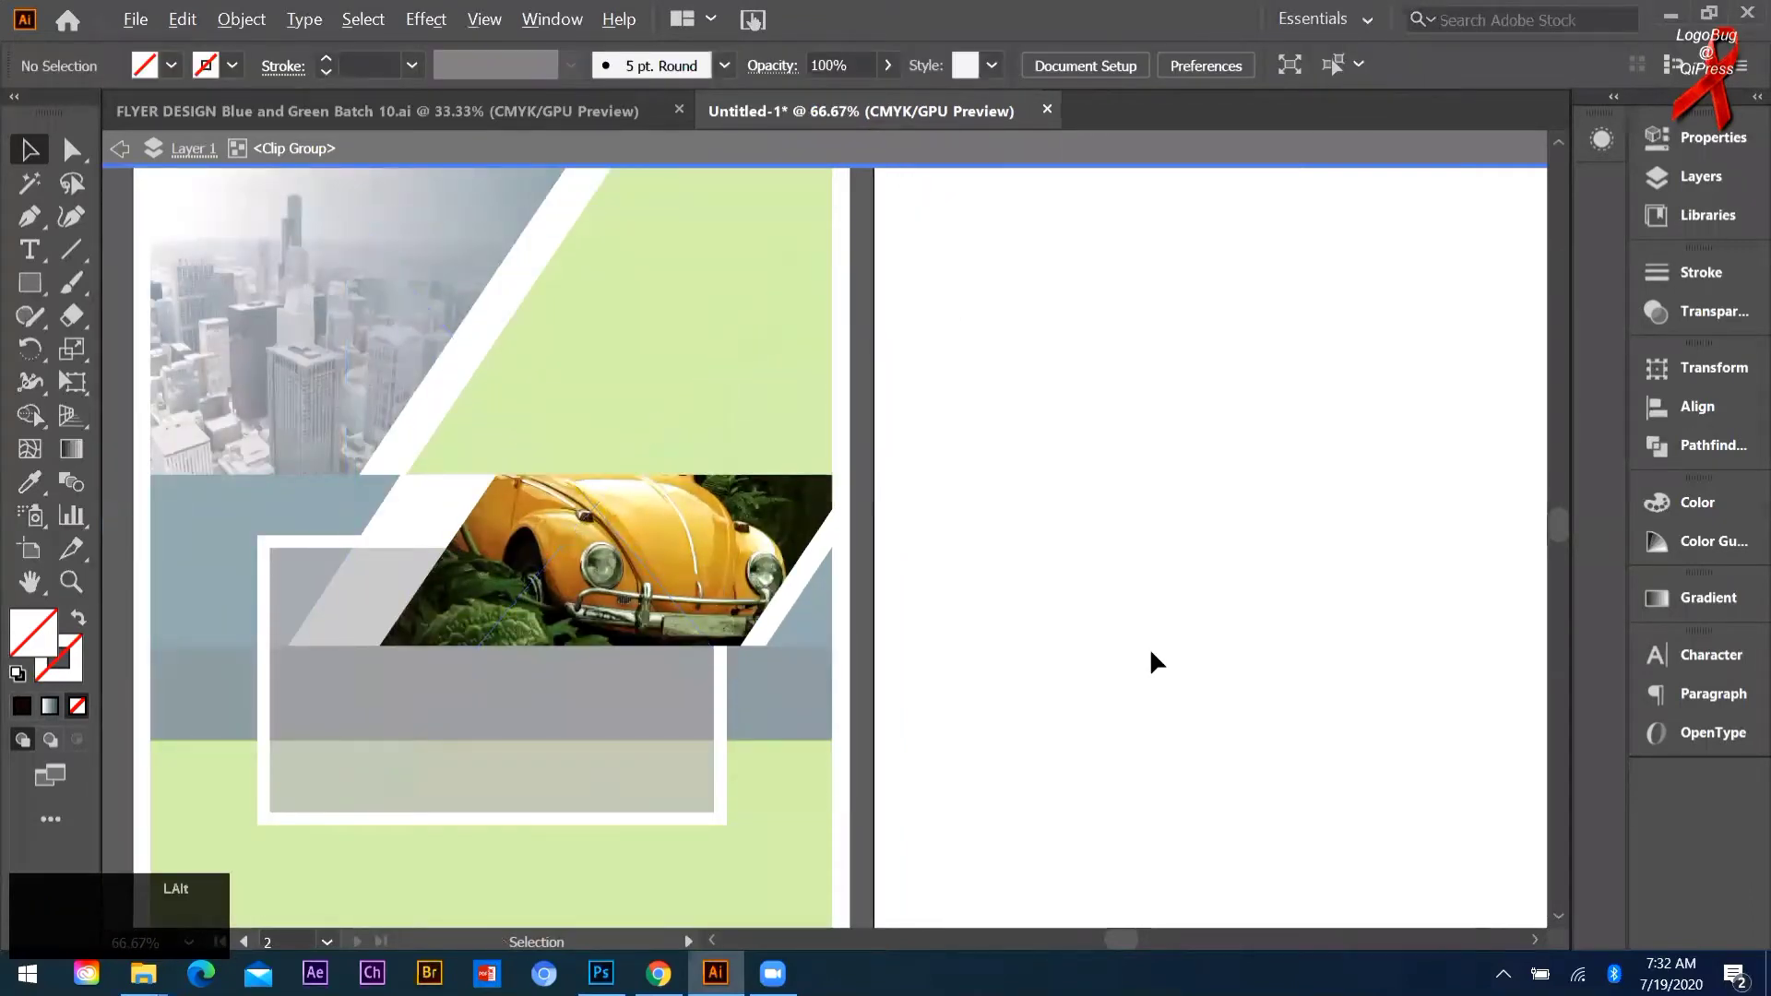
pyautogui.doubleClick(959, 653)
pyautogui.scroll(-1, 738, 692)
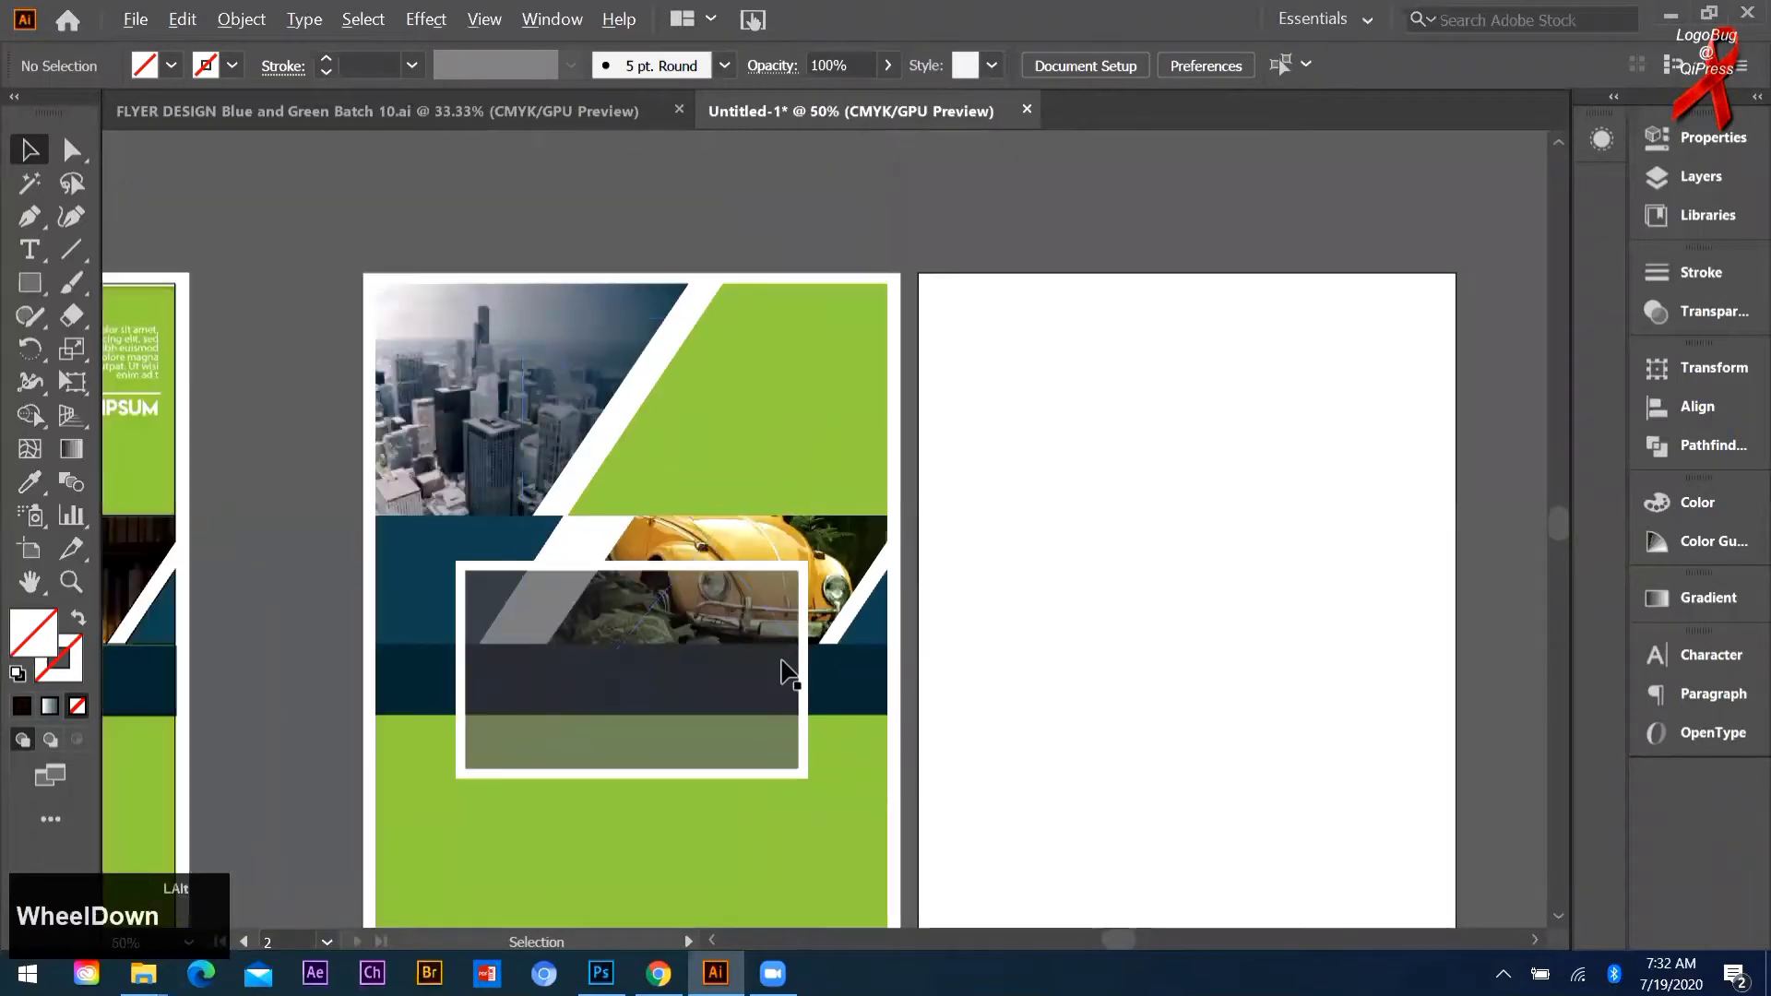
# Step: Add an area text box of placeholder Lorem ipsum text in the upper part of the green shape beside the city photo
pyautogui.scroll(-1, 787, 672)
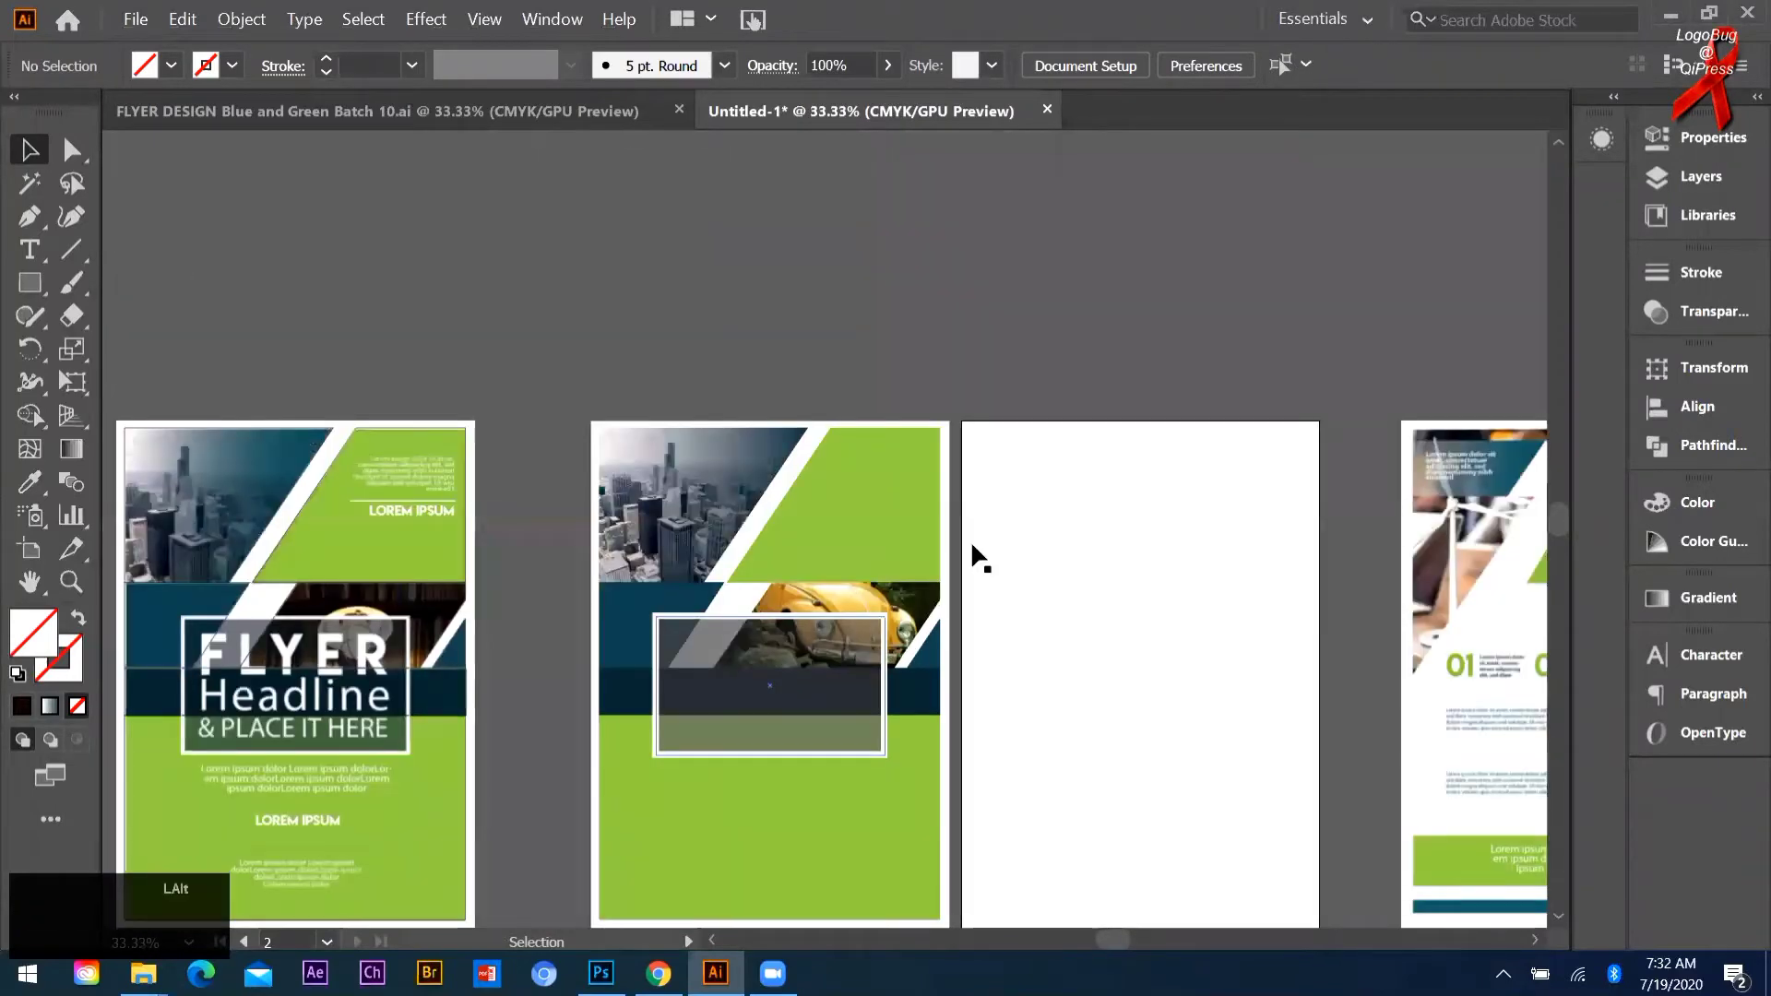
pyautogui.scroll(2, 972, 546)
pyautogui.scroll(-1, 970, 539)
pyautogui.scroll(-1, 970, 417)
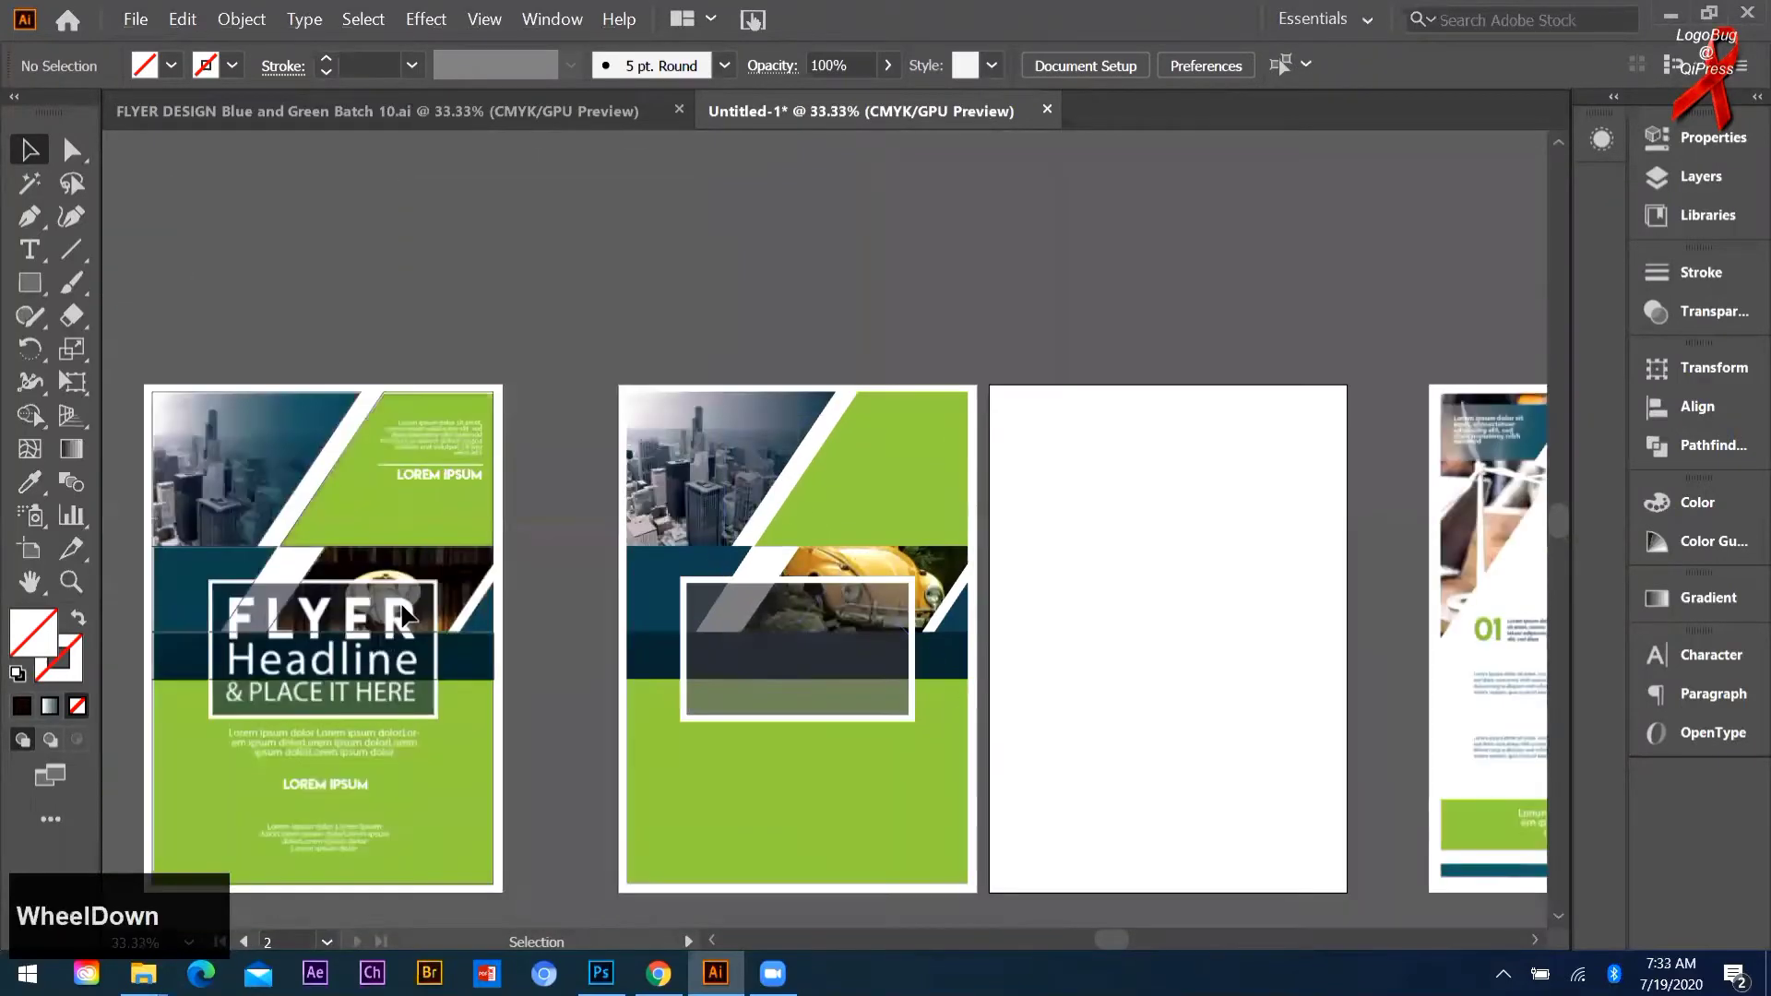
pyautogui.press('alt')
pyautogui.scroll(2, 971, 419)
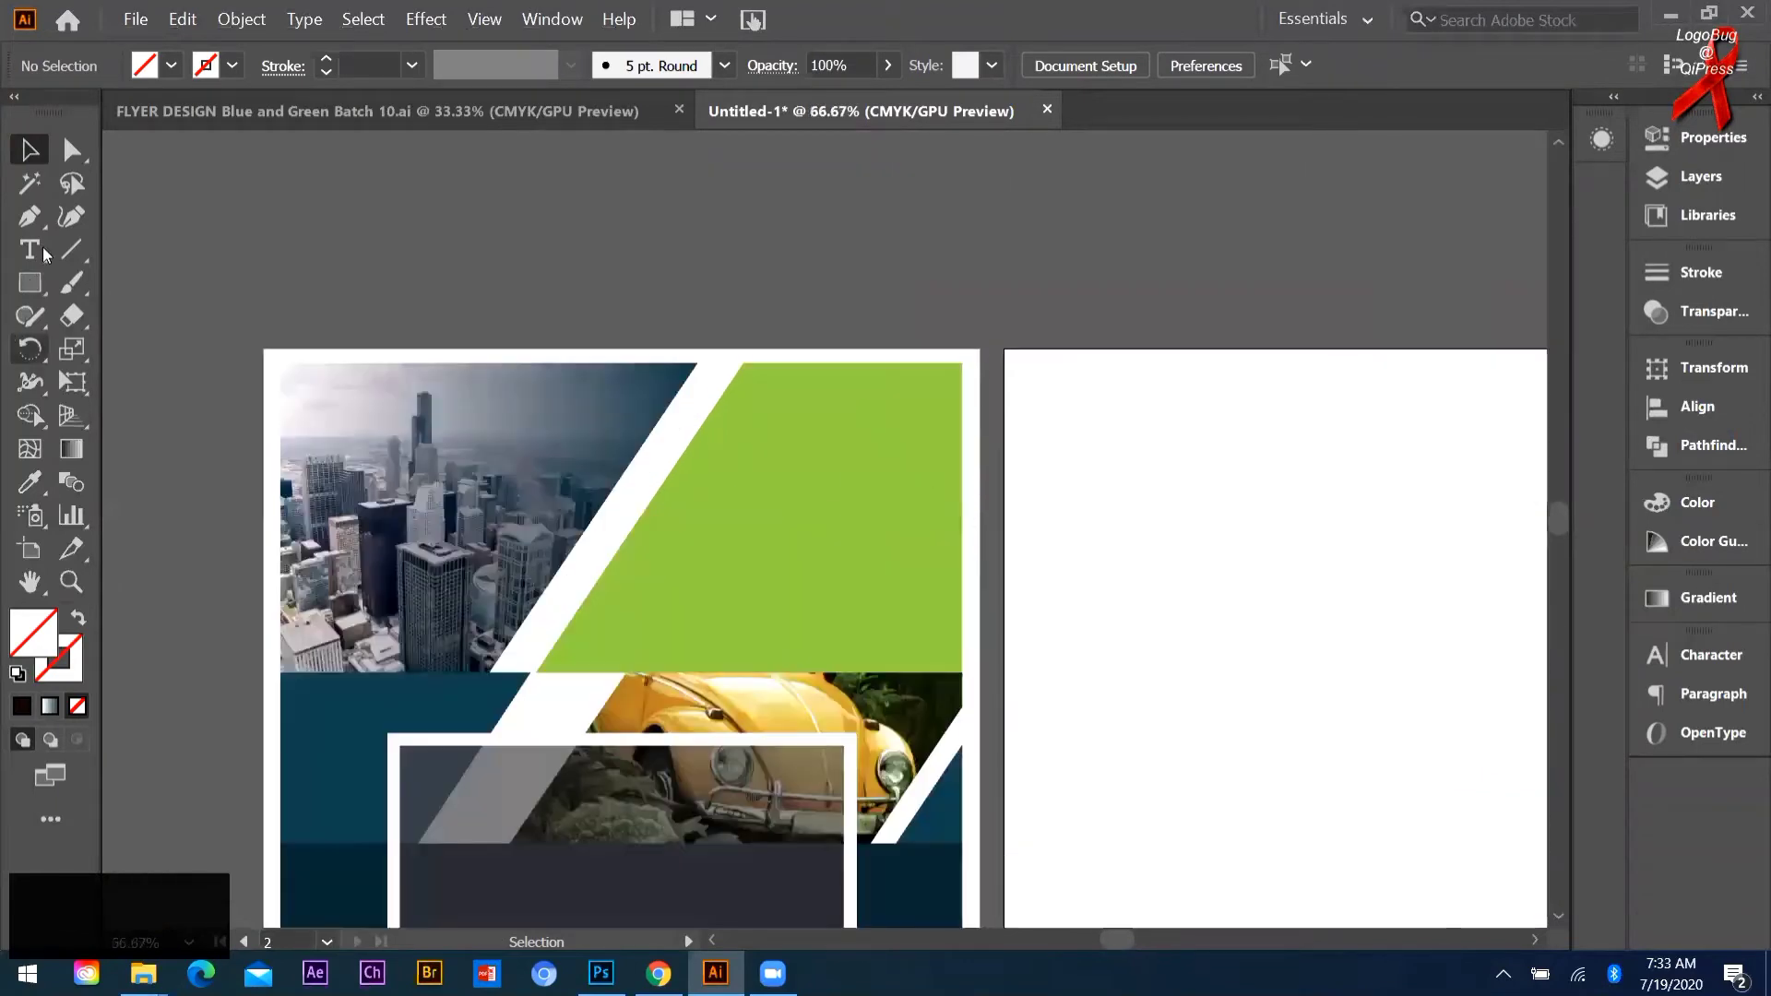
pyautogui.click(29, 247)
pyautogui.scroll(1, 803, 454)
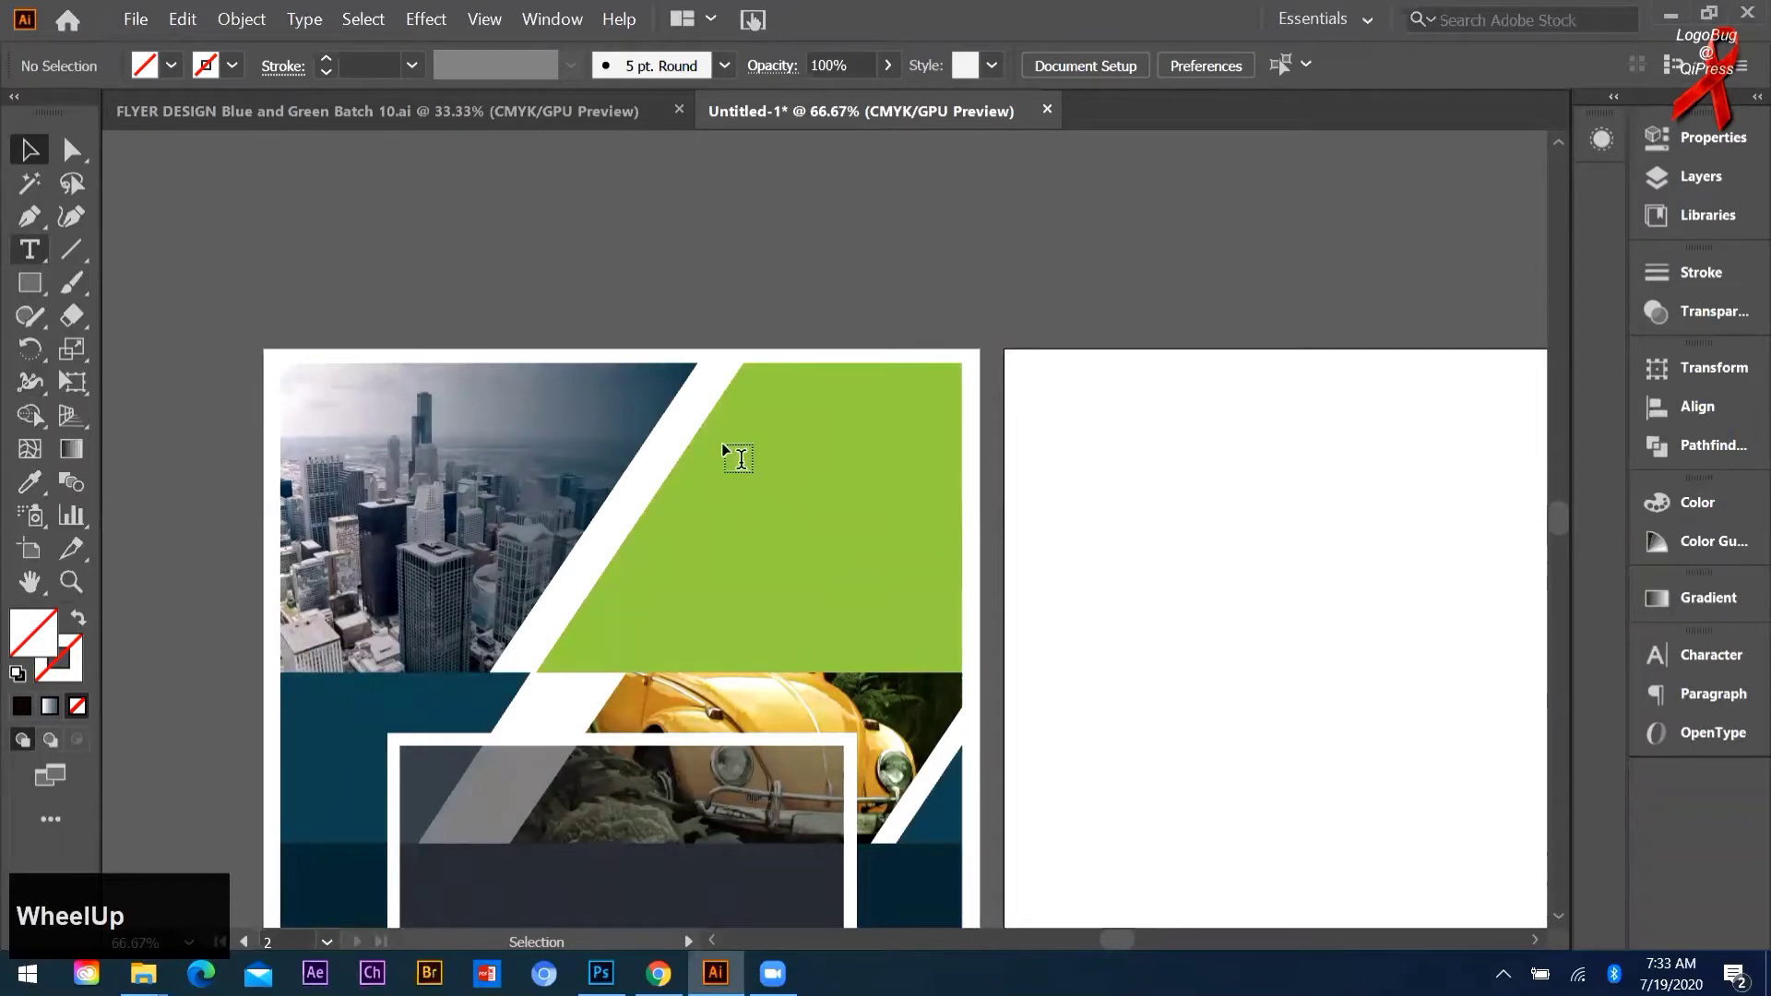
pyautogui.scroll(1, 833, 535)
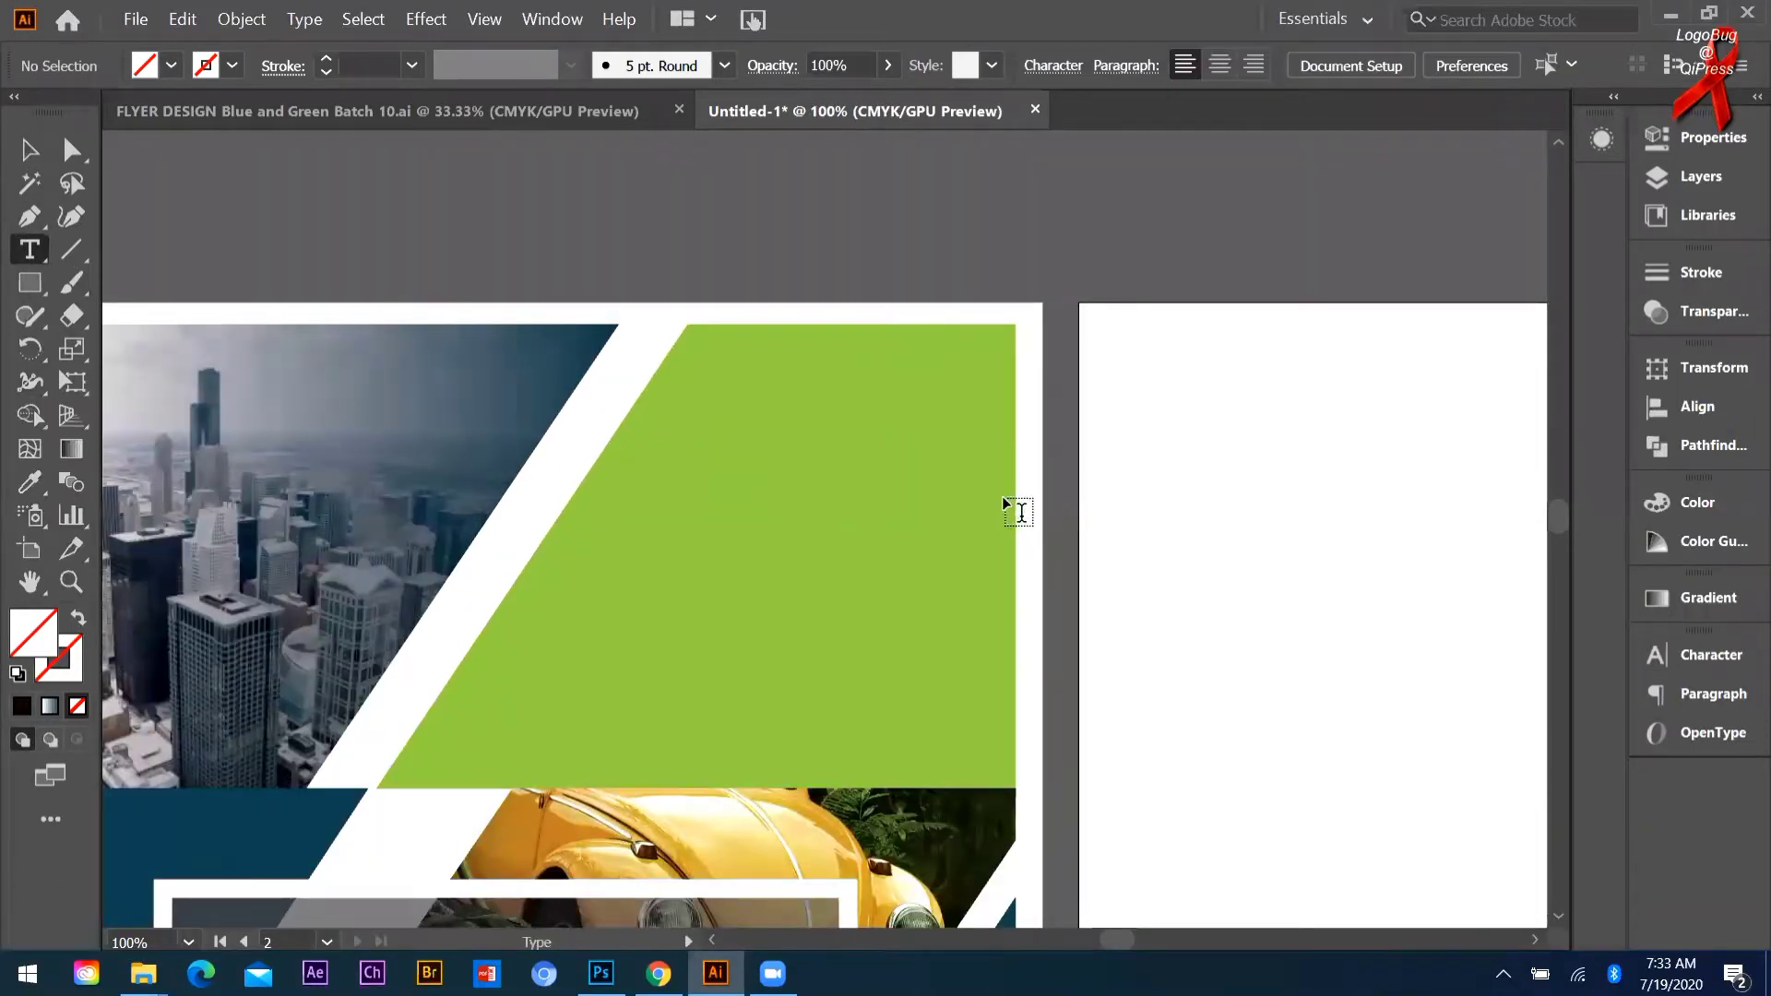
pyautogui.moveTo(670, 417); pyautogui.dragTo(1002, 518)
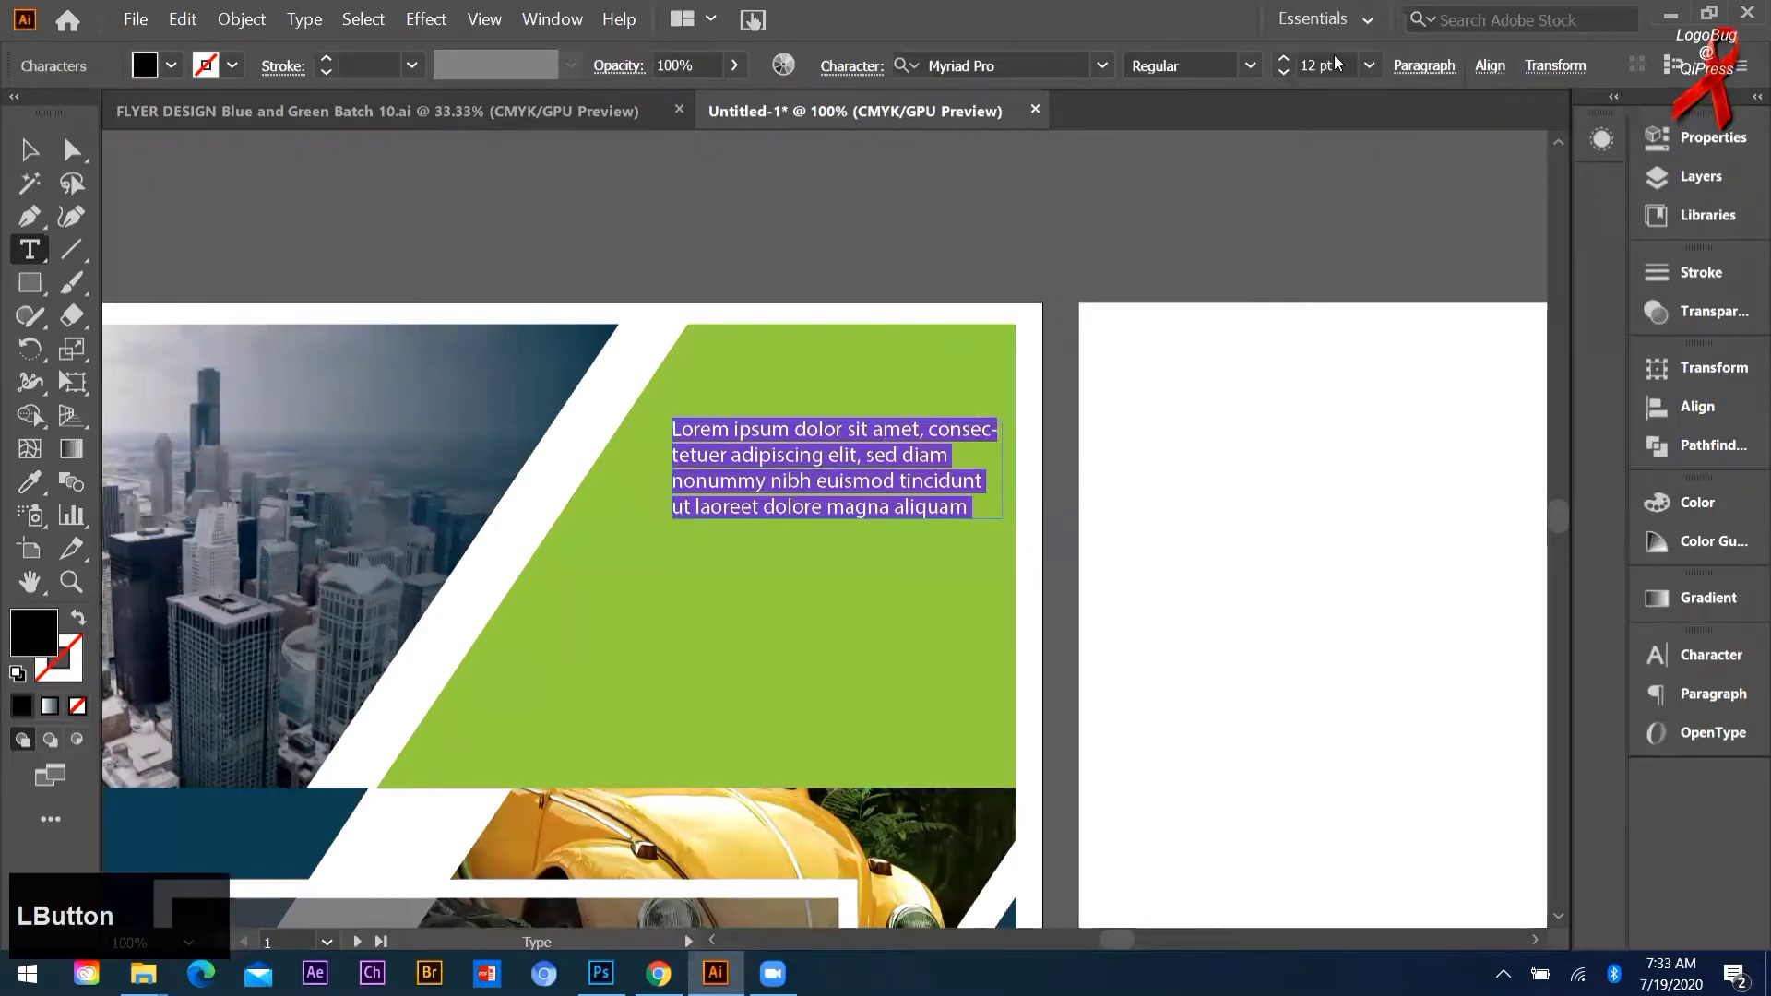
# Step: Set the placeholder paragraph to 10 pt, right-align it and shift it slightly down within the green shape
pyautogui.click(1402, 251)
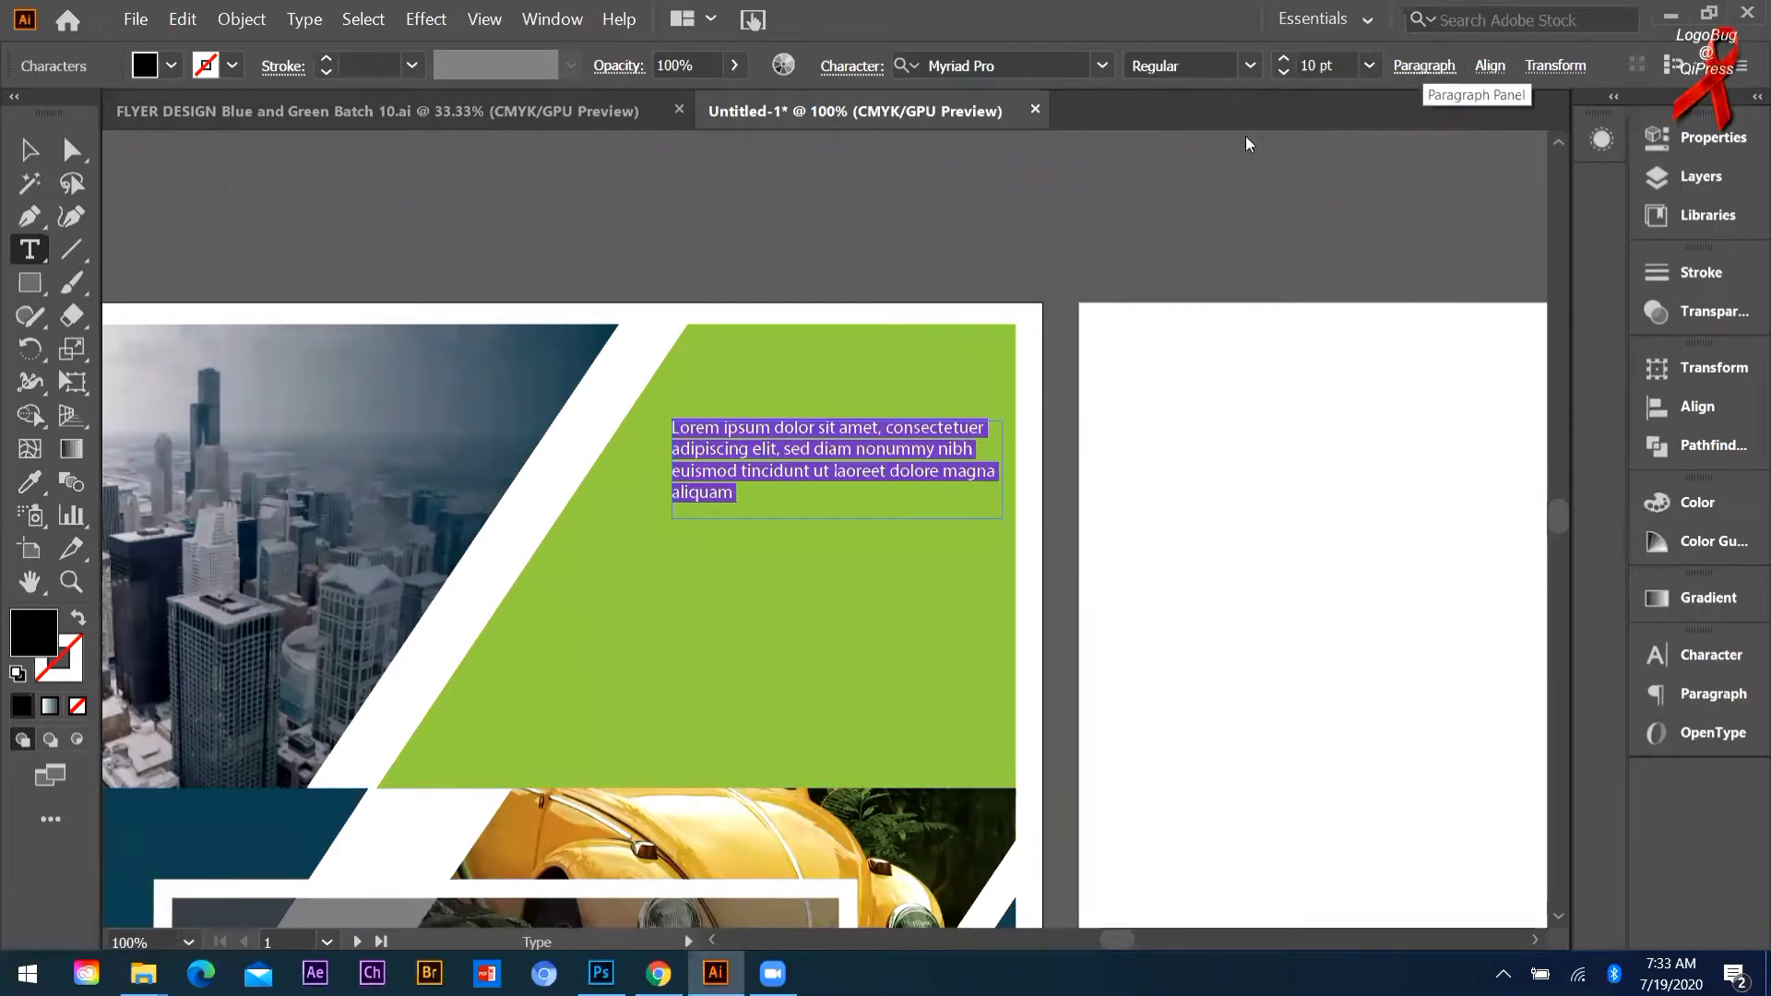
pyautogui.click(1425, 65)
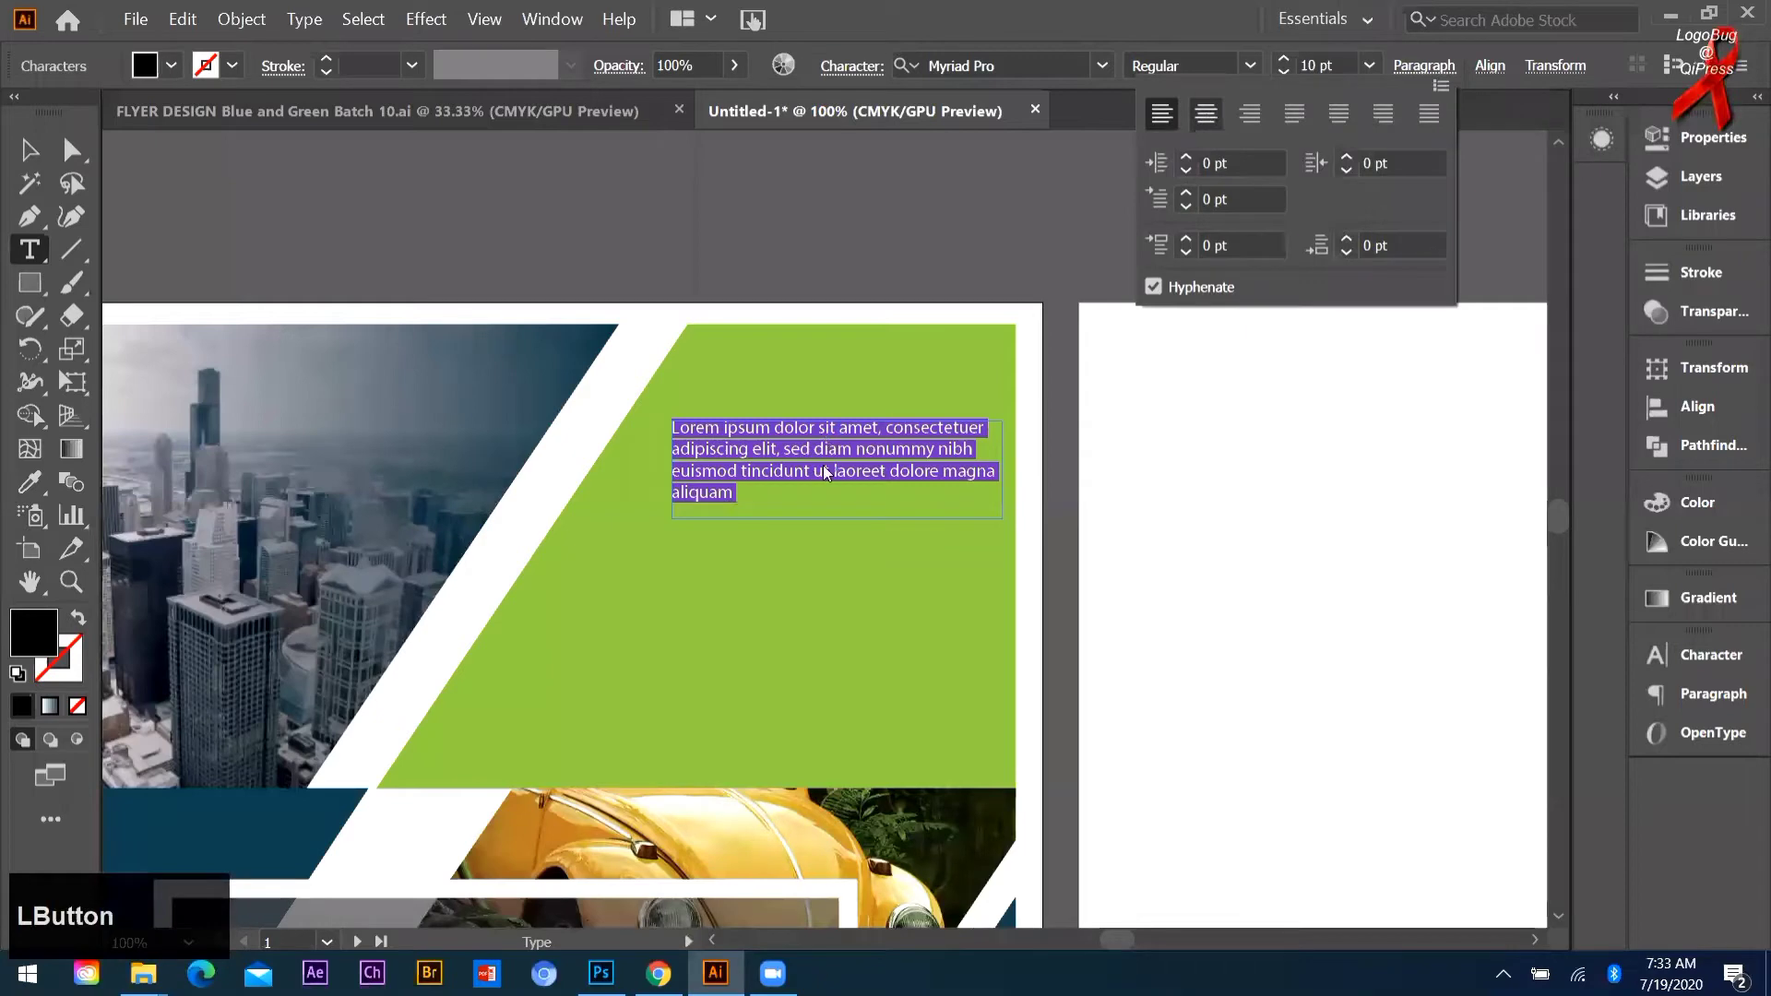
pyautogui.click(1206, 112)
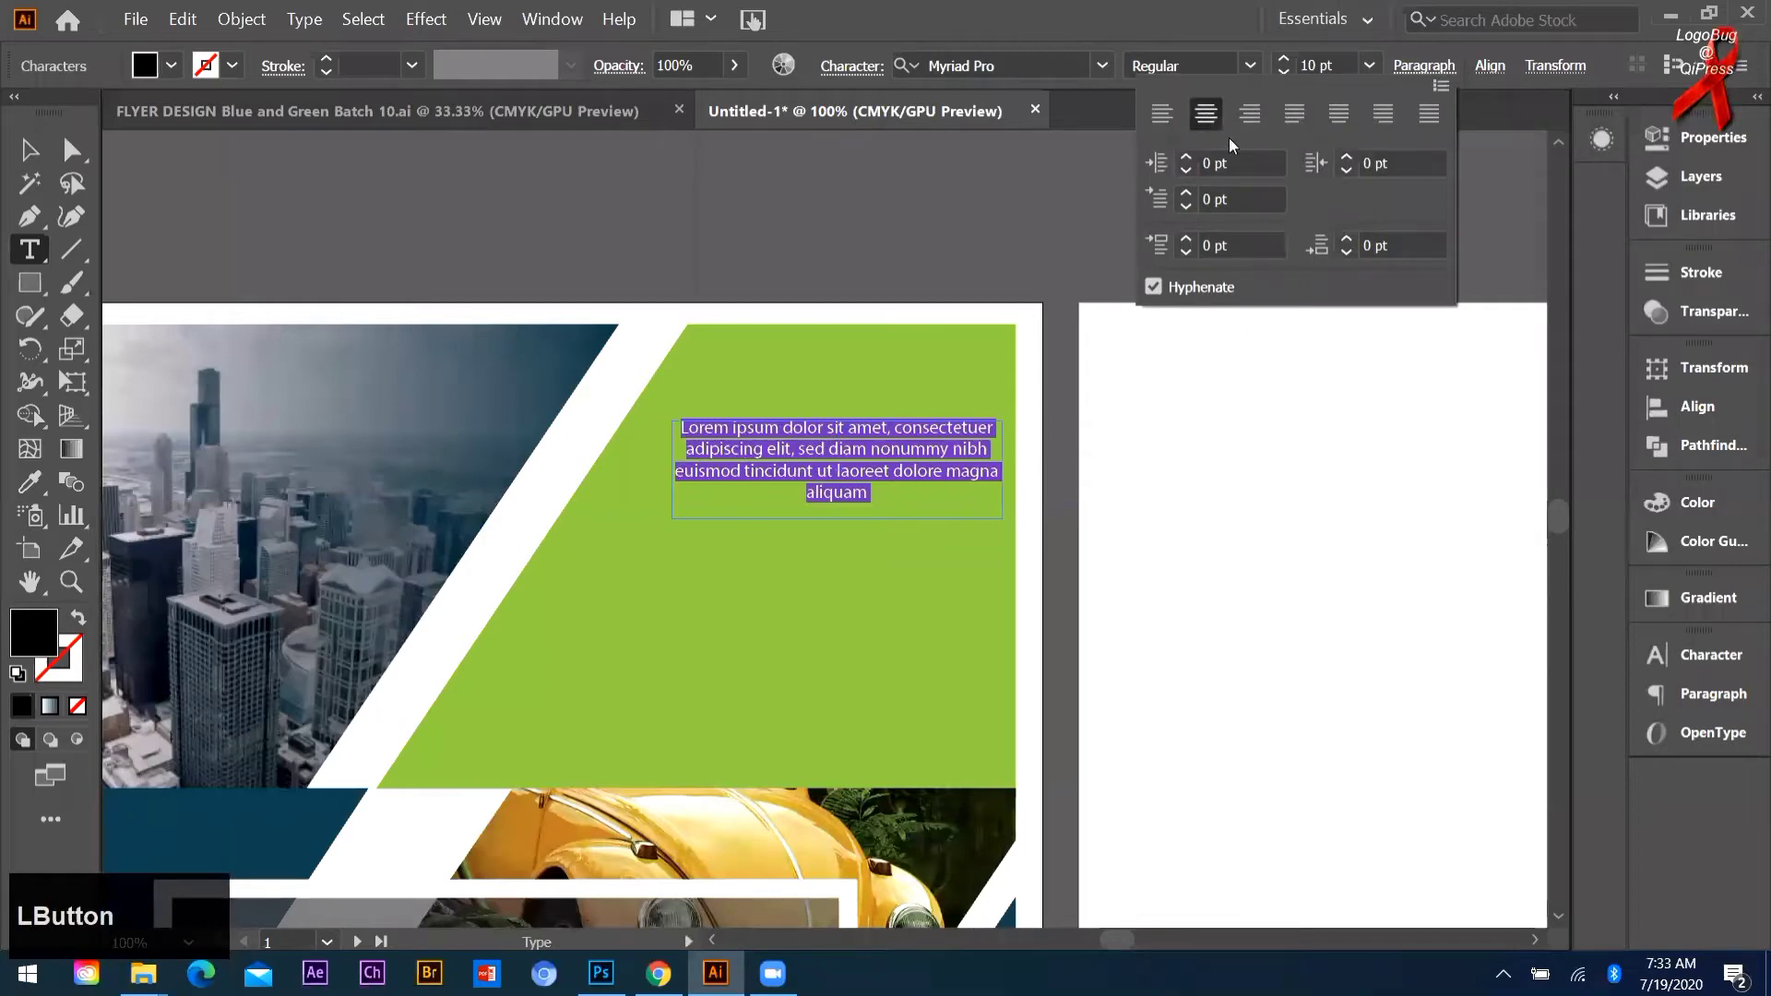
pyautogui.click(1250, 113)
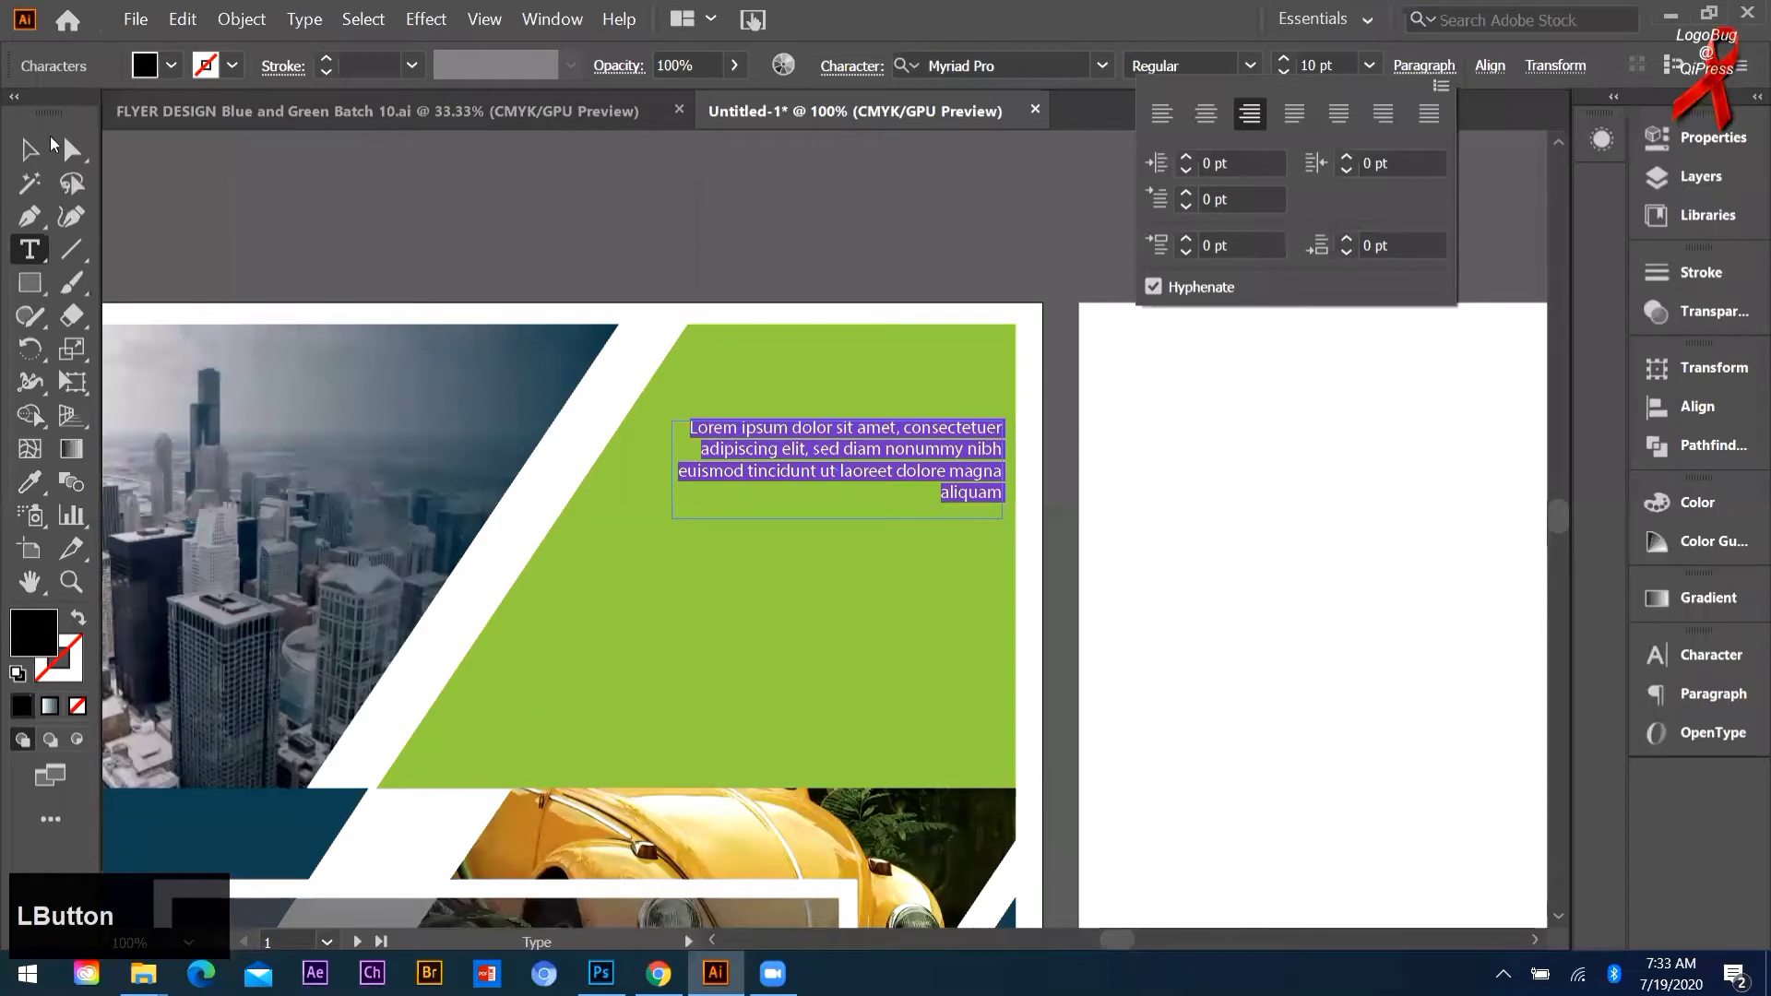
pyautogui.press('Escape')
pyautogui.moveTo(815, 452); pyautogui.dragTo(808, 465)
# Step: Tighten the line spacing of the whole placeholder paragraph in the green shape
pyautogui.click(30, 249)
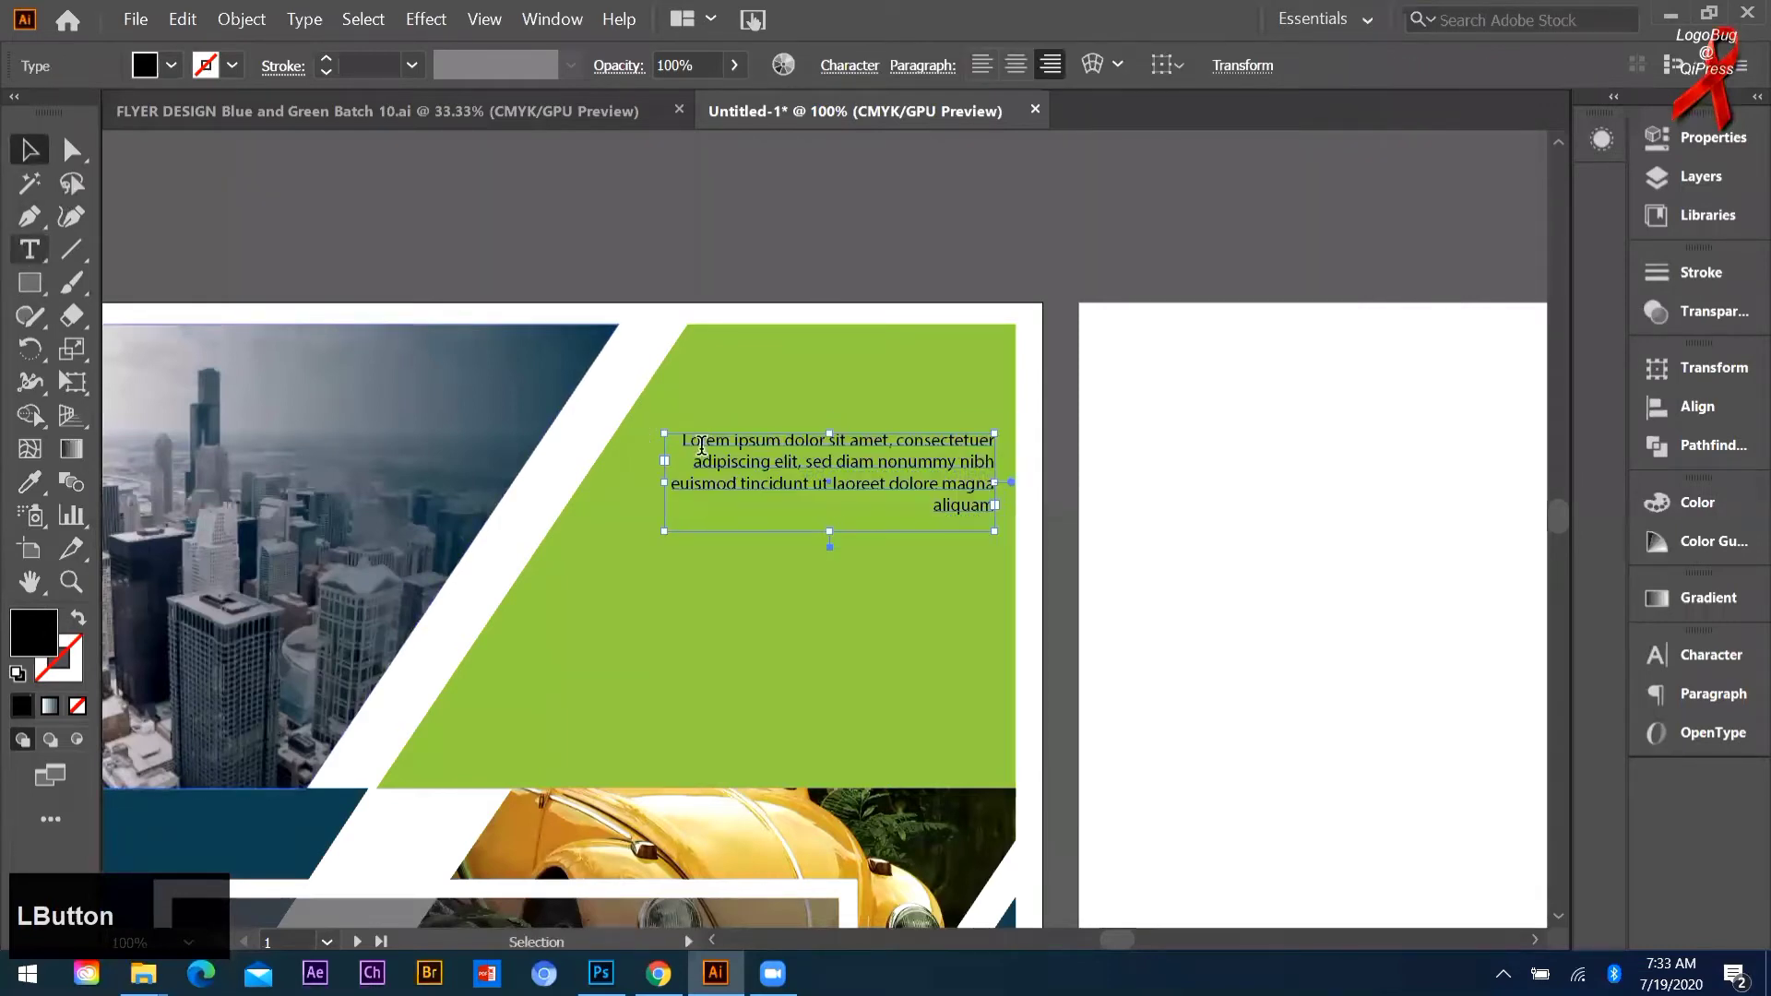
pyautogui.moveTo(684, 441); pyautogui.dragTo(994, 507)
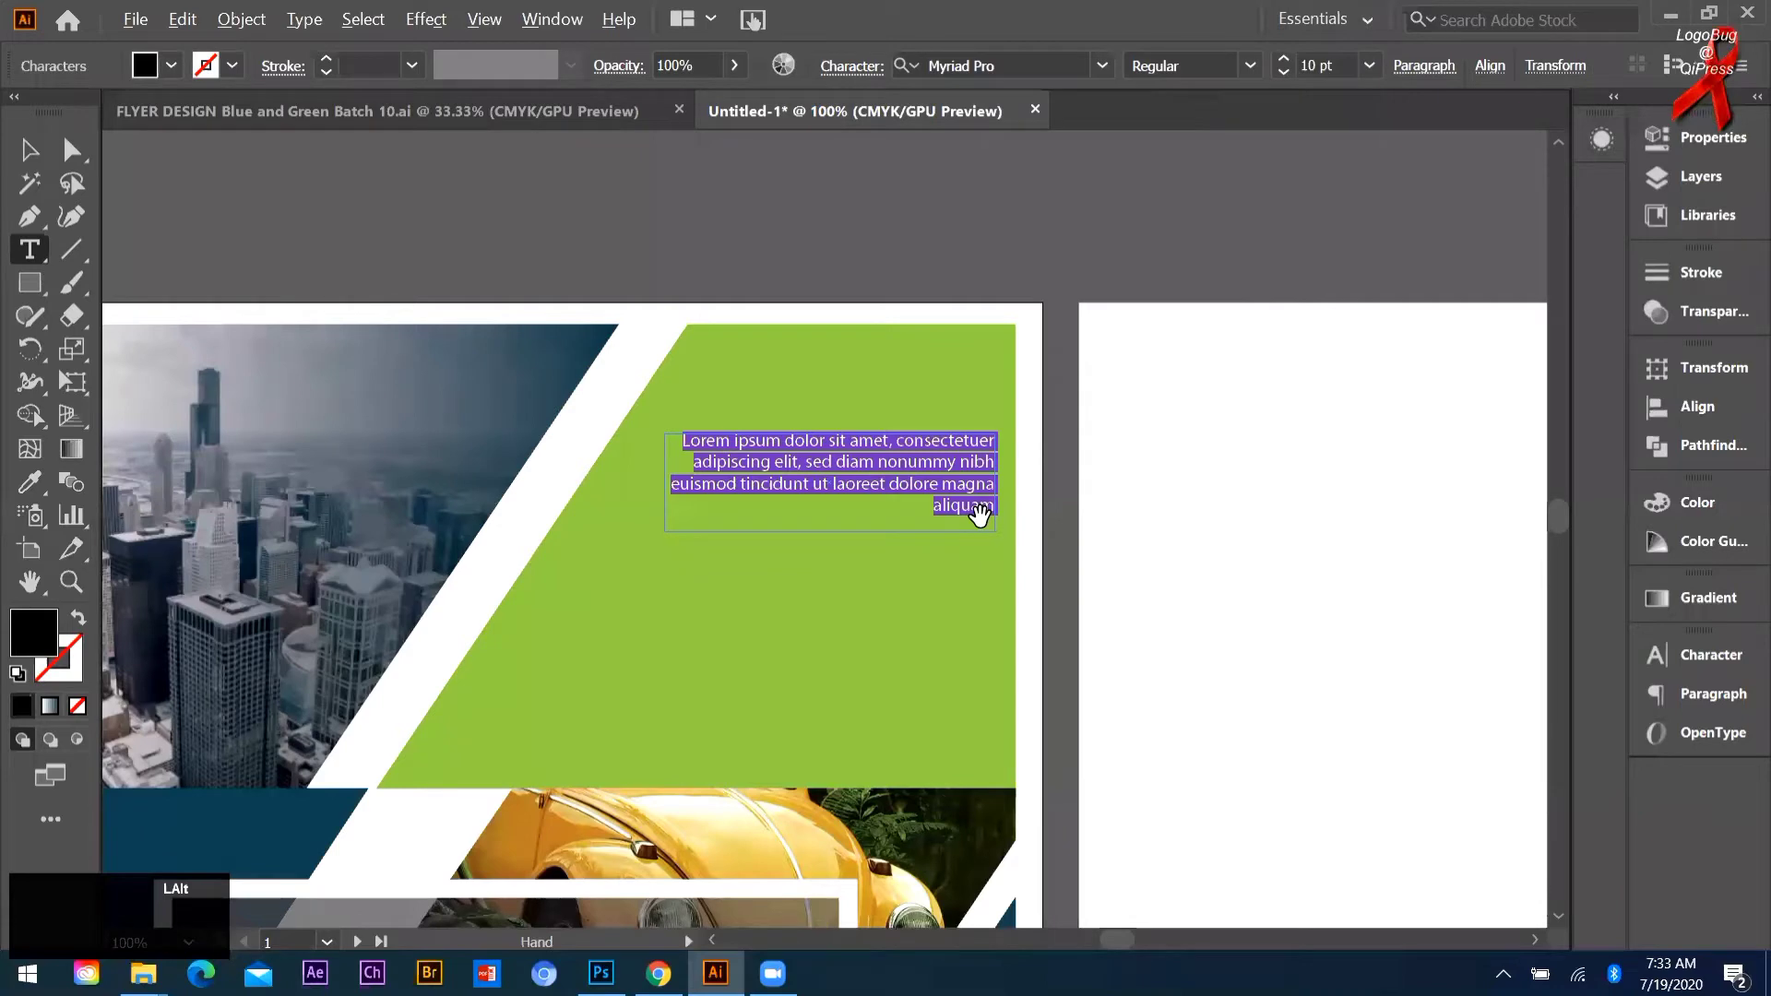
pyautogui.hotkey('alt', 'Up')
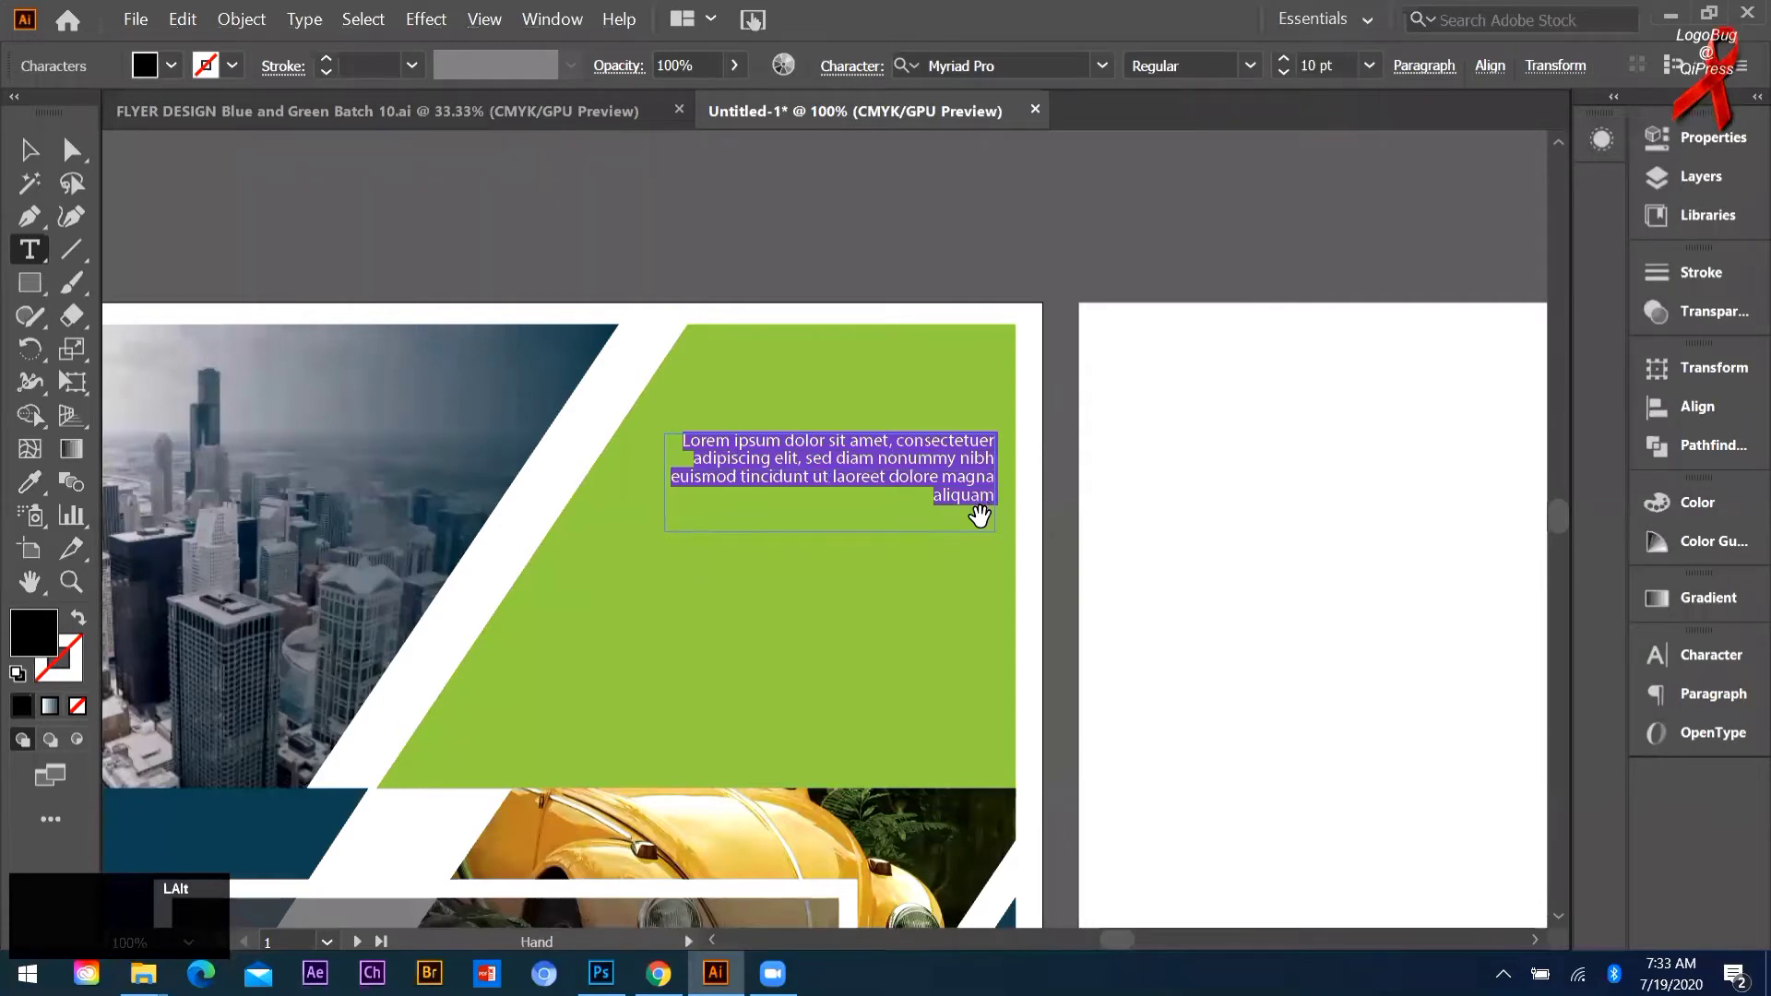
pyautogui.hotkey('alt', 'Up')
pyautogui.hotkey('alt', 'Up')
pyautogui.hotkey('alt', 'Up')
pyautogui.hotkey('alt', 'Down')
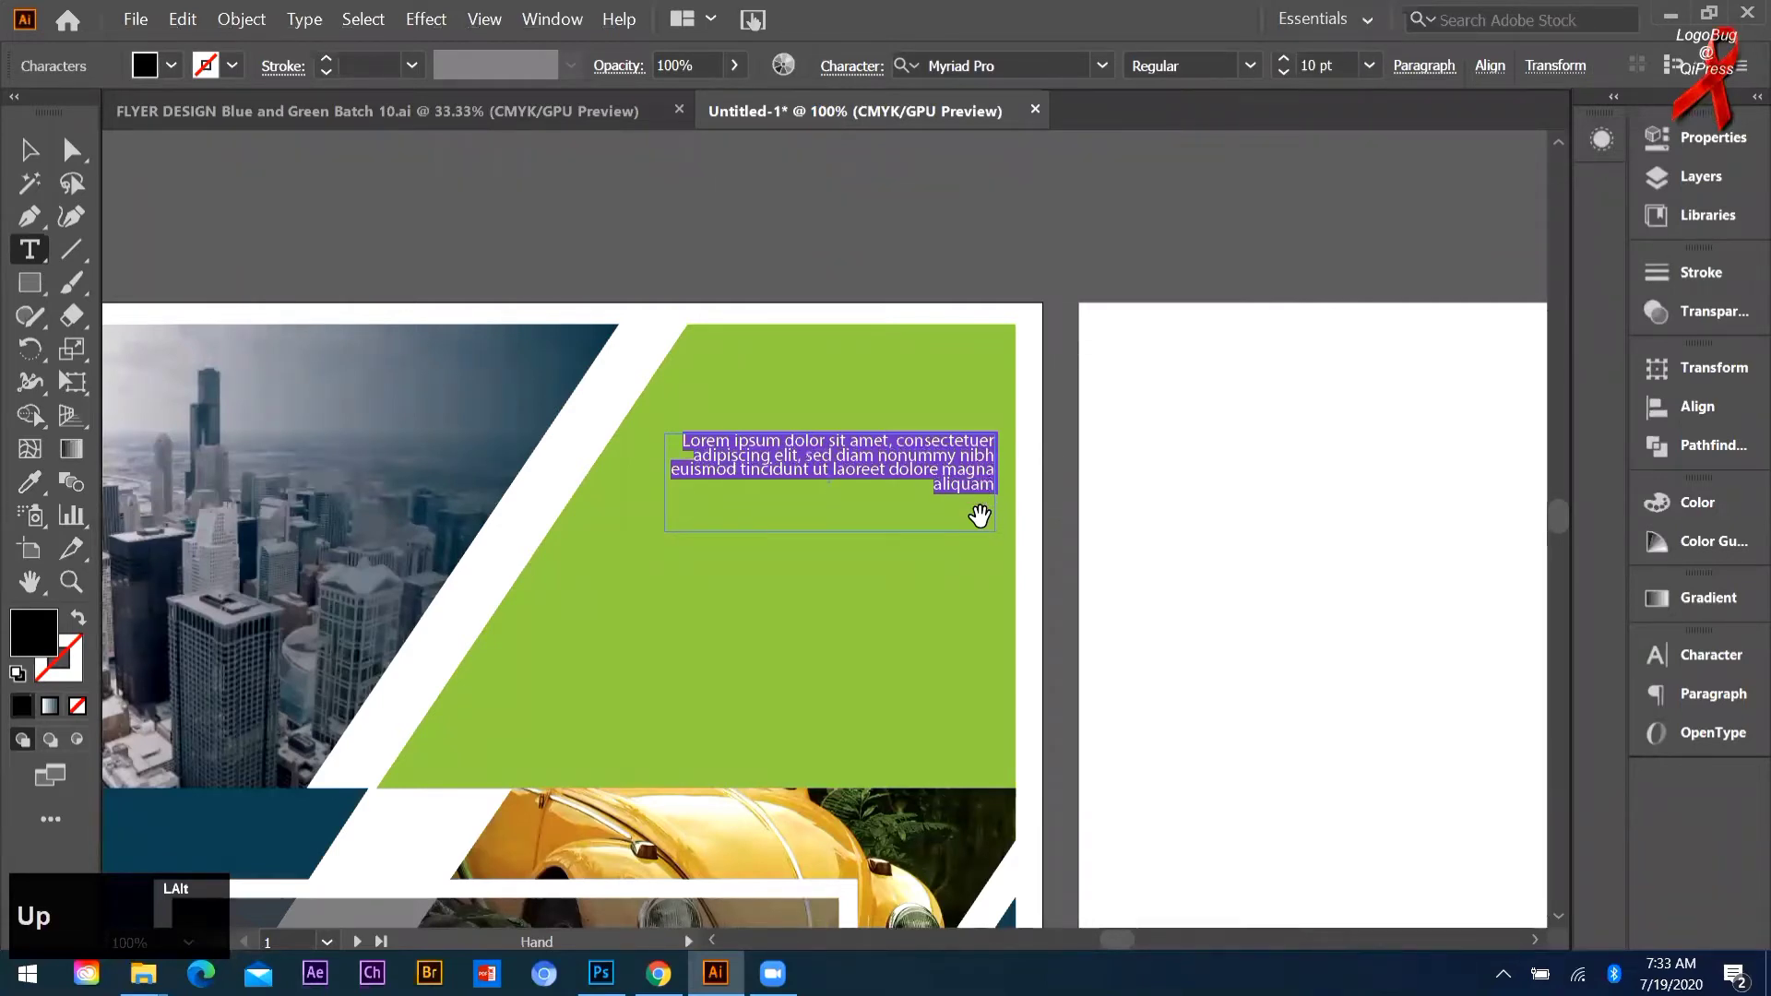
pyautogui.hotkey('alt', 'Down')
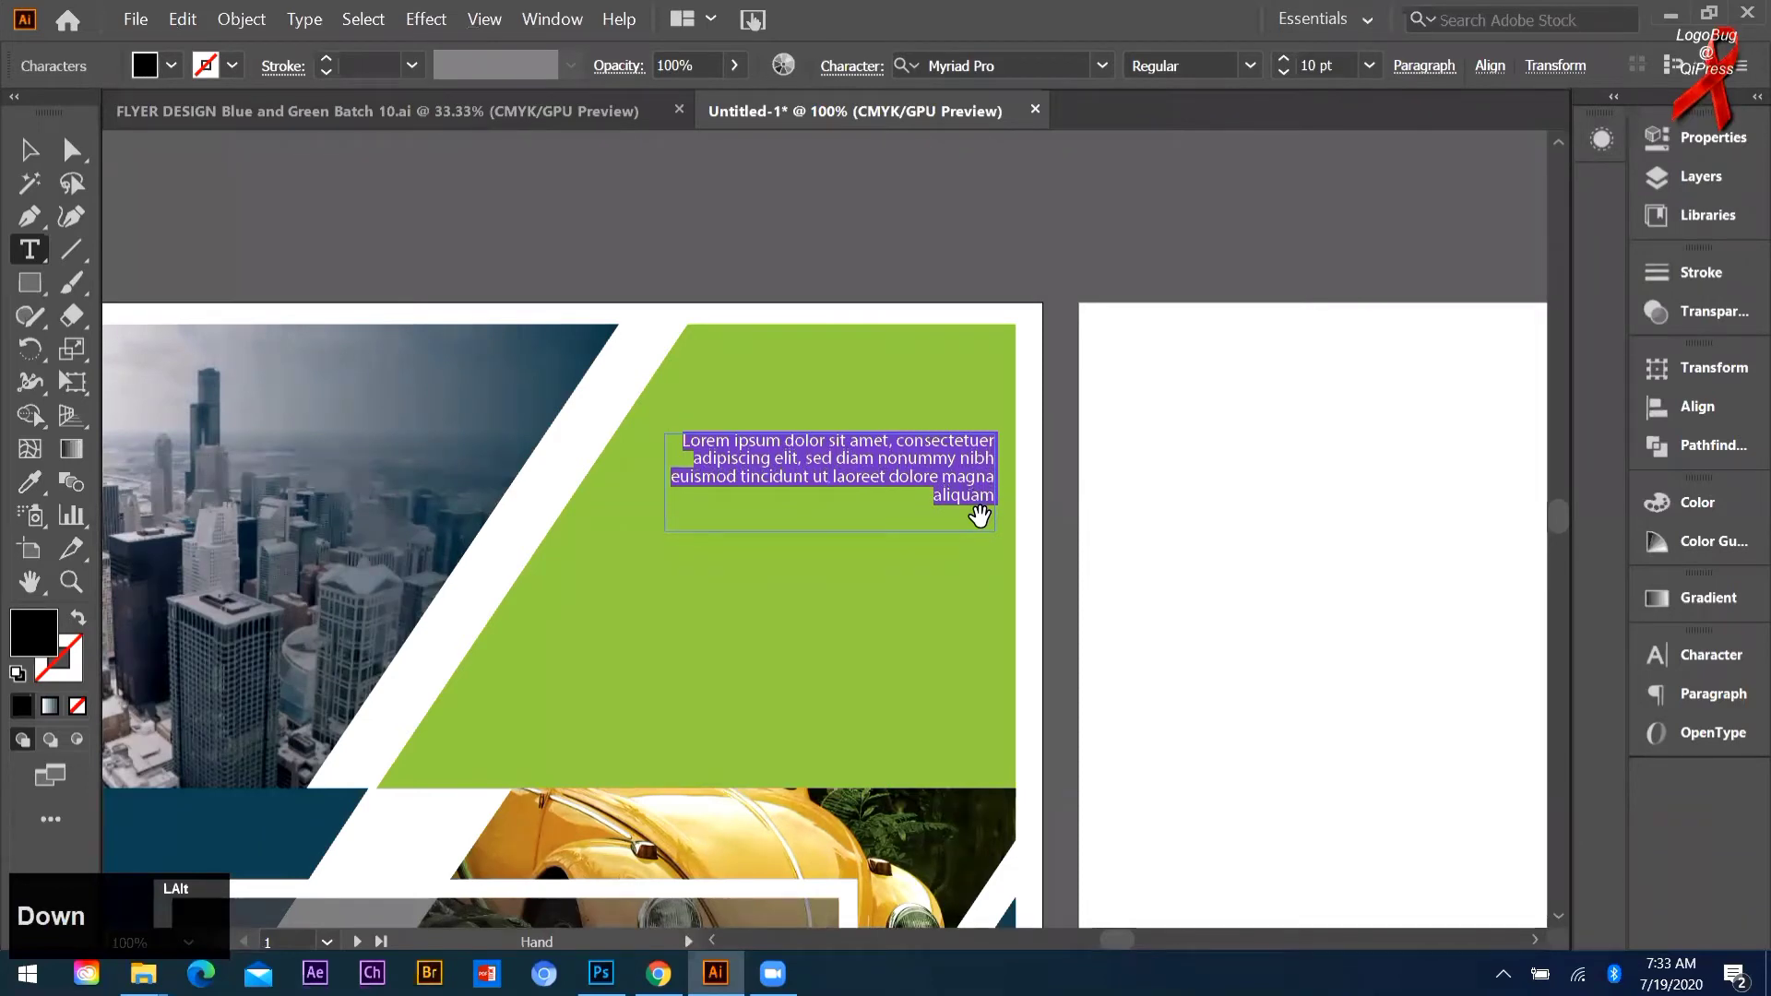
# Step: Colour the placeholder paragraph white by sampling the blank second artboard with the Eyedropper
pyautogui.click(29, 155)
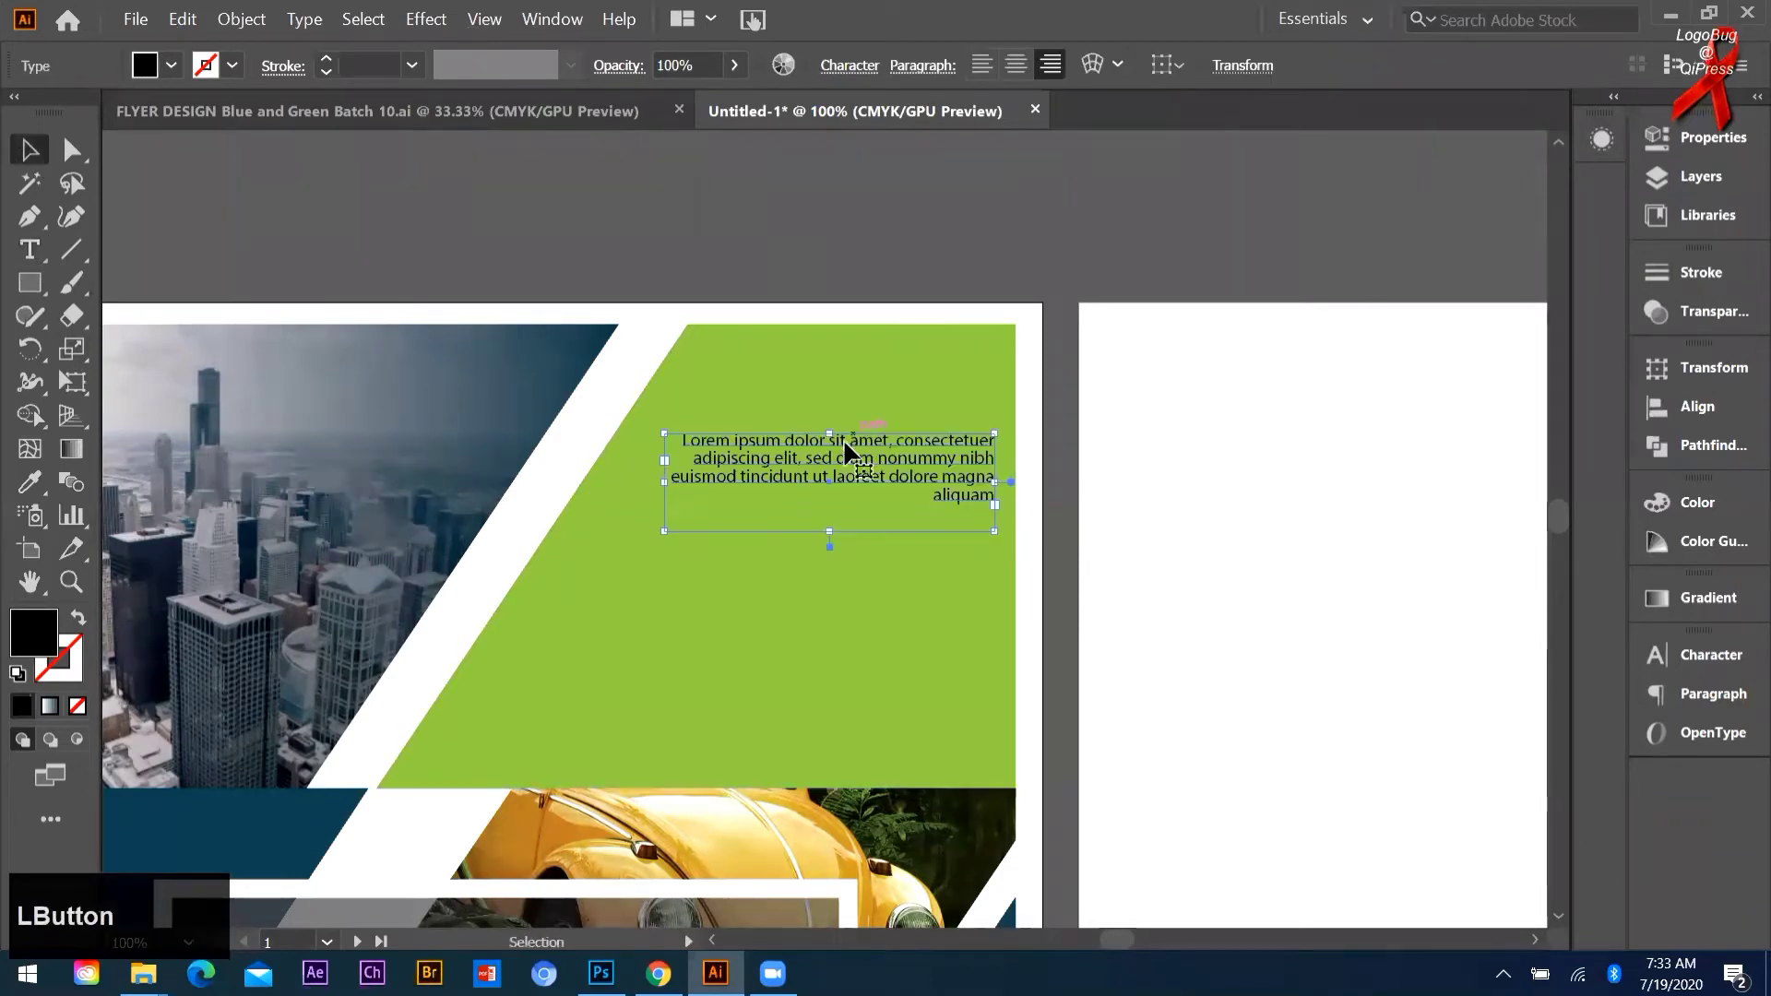
pyautogui.press('i')
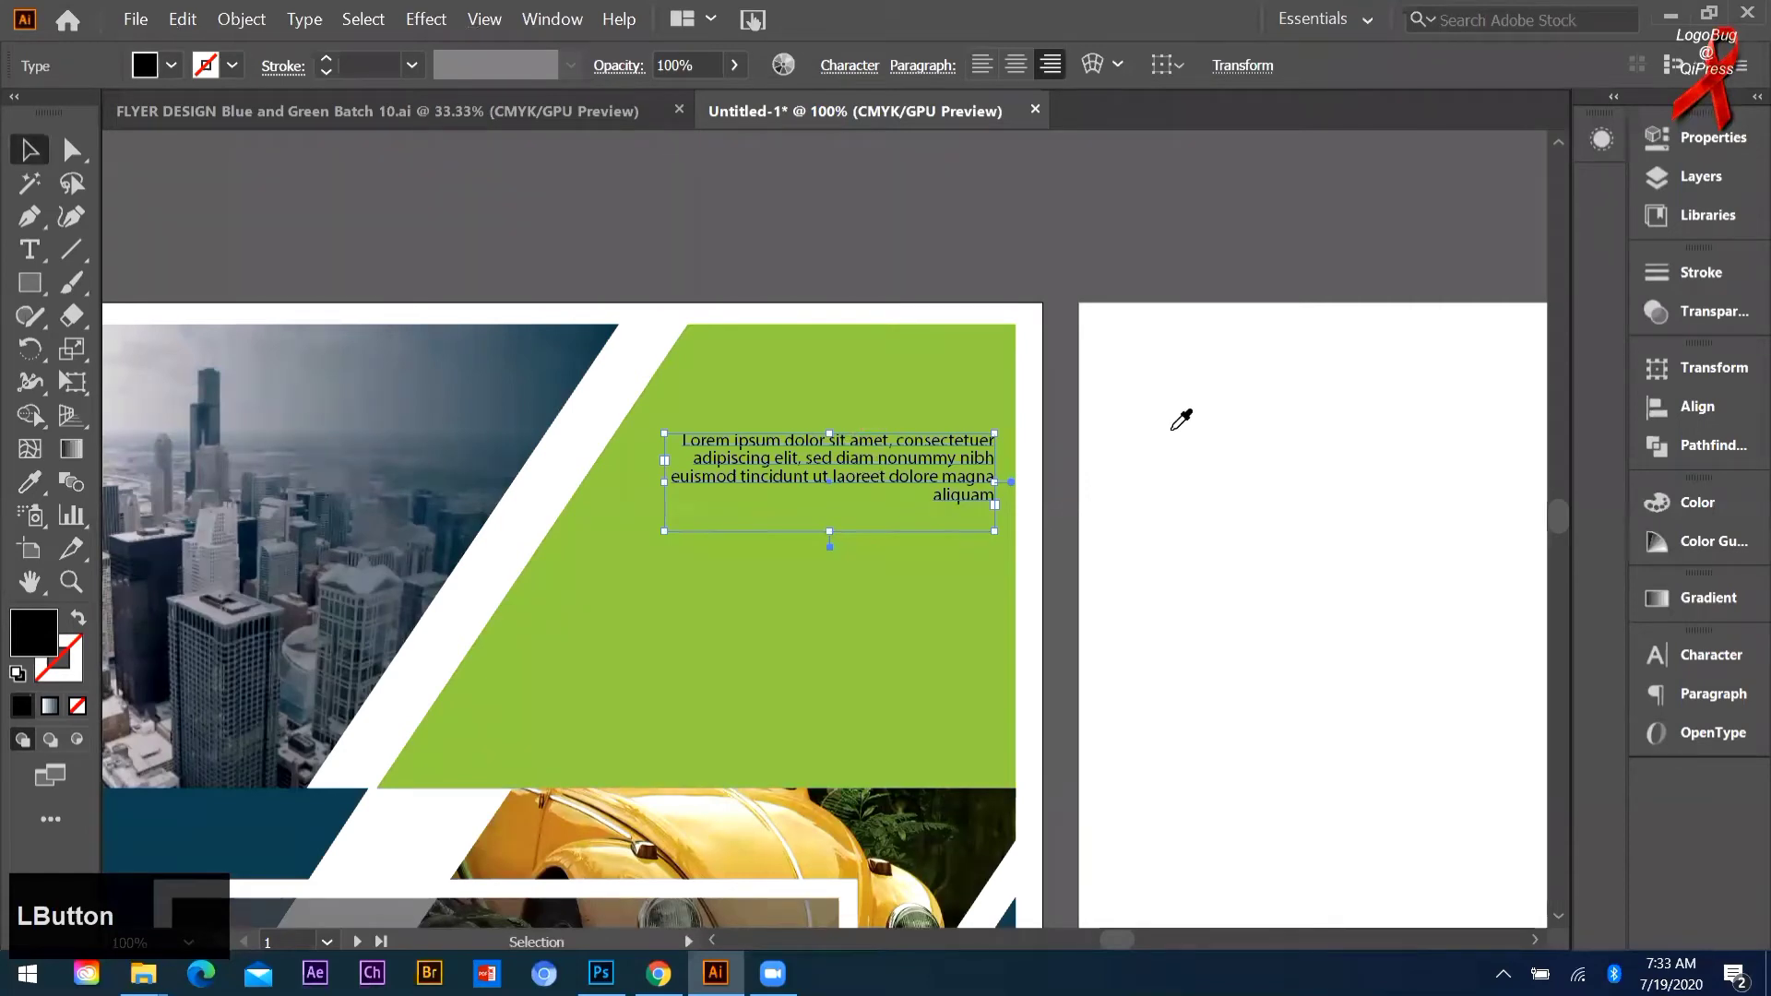
pyautogui.click(1172, 428)
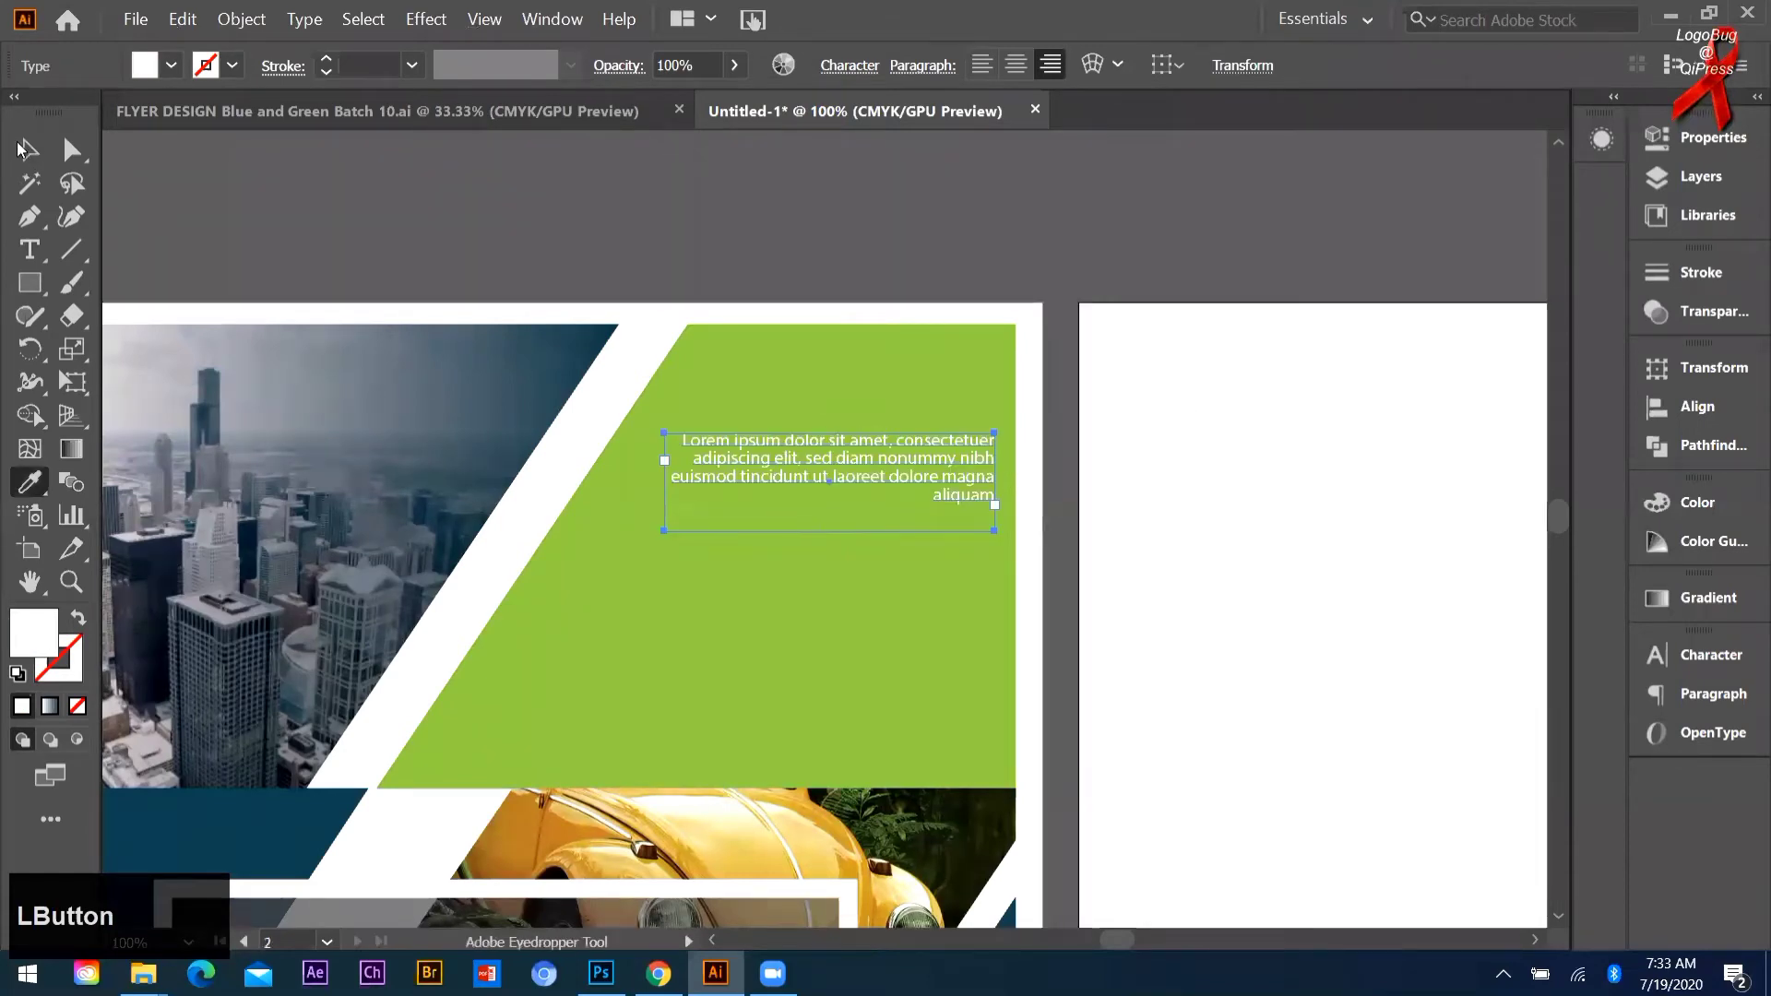
# Step: Draw a thin white rectangle about 62 mm wide and 0.2 mm high as a divider line beneath the paragraph
pyautogui.click(39, 293)
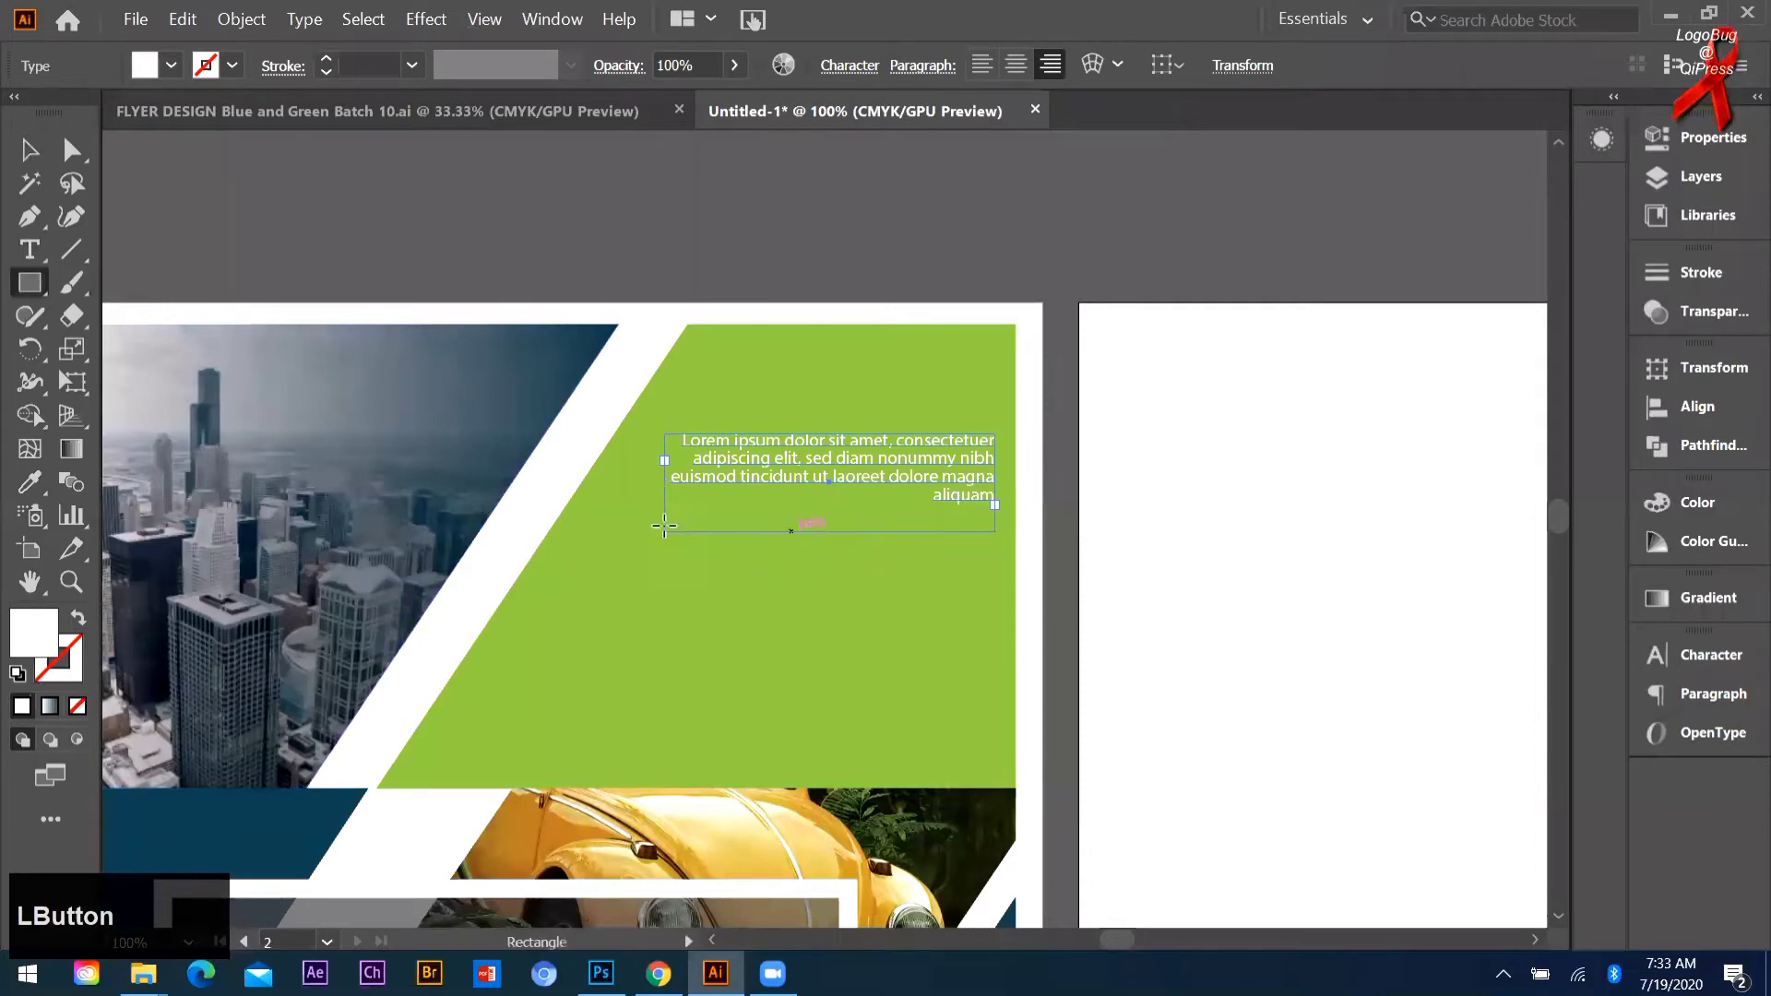
pyautogui.moveTo(926, 524); pyautogui.dragTo(995, 524)
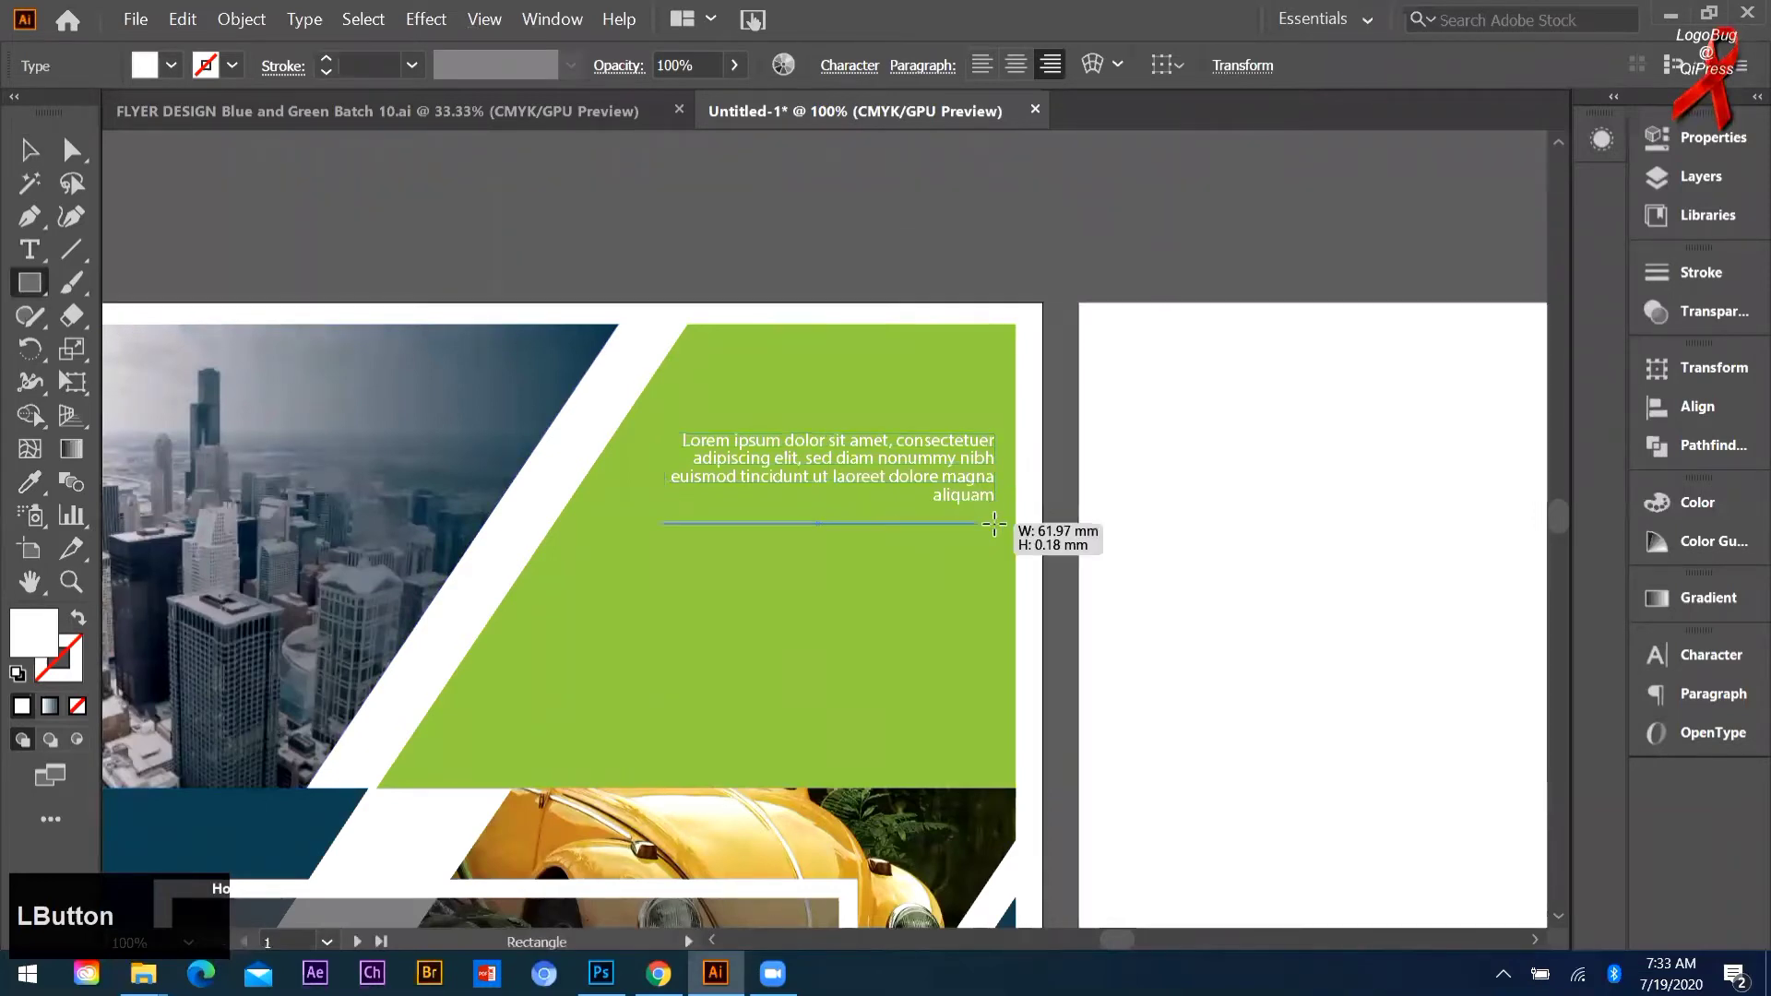
pyautogui.click(26, 151)
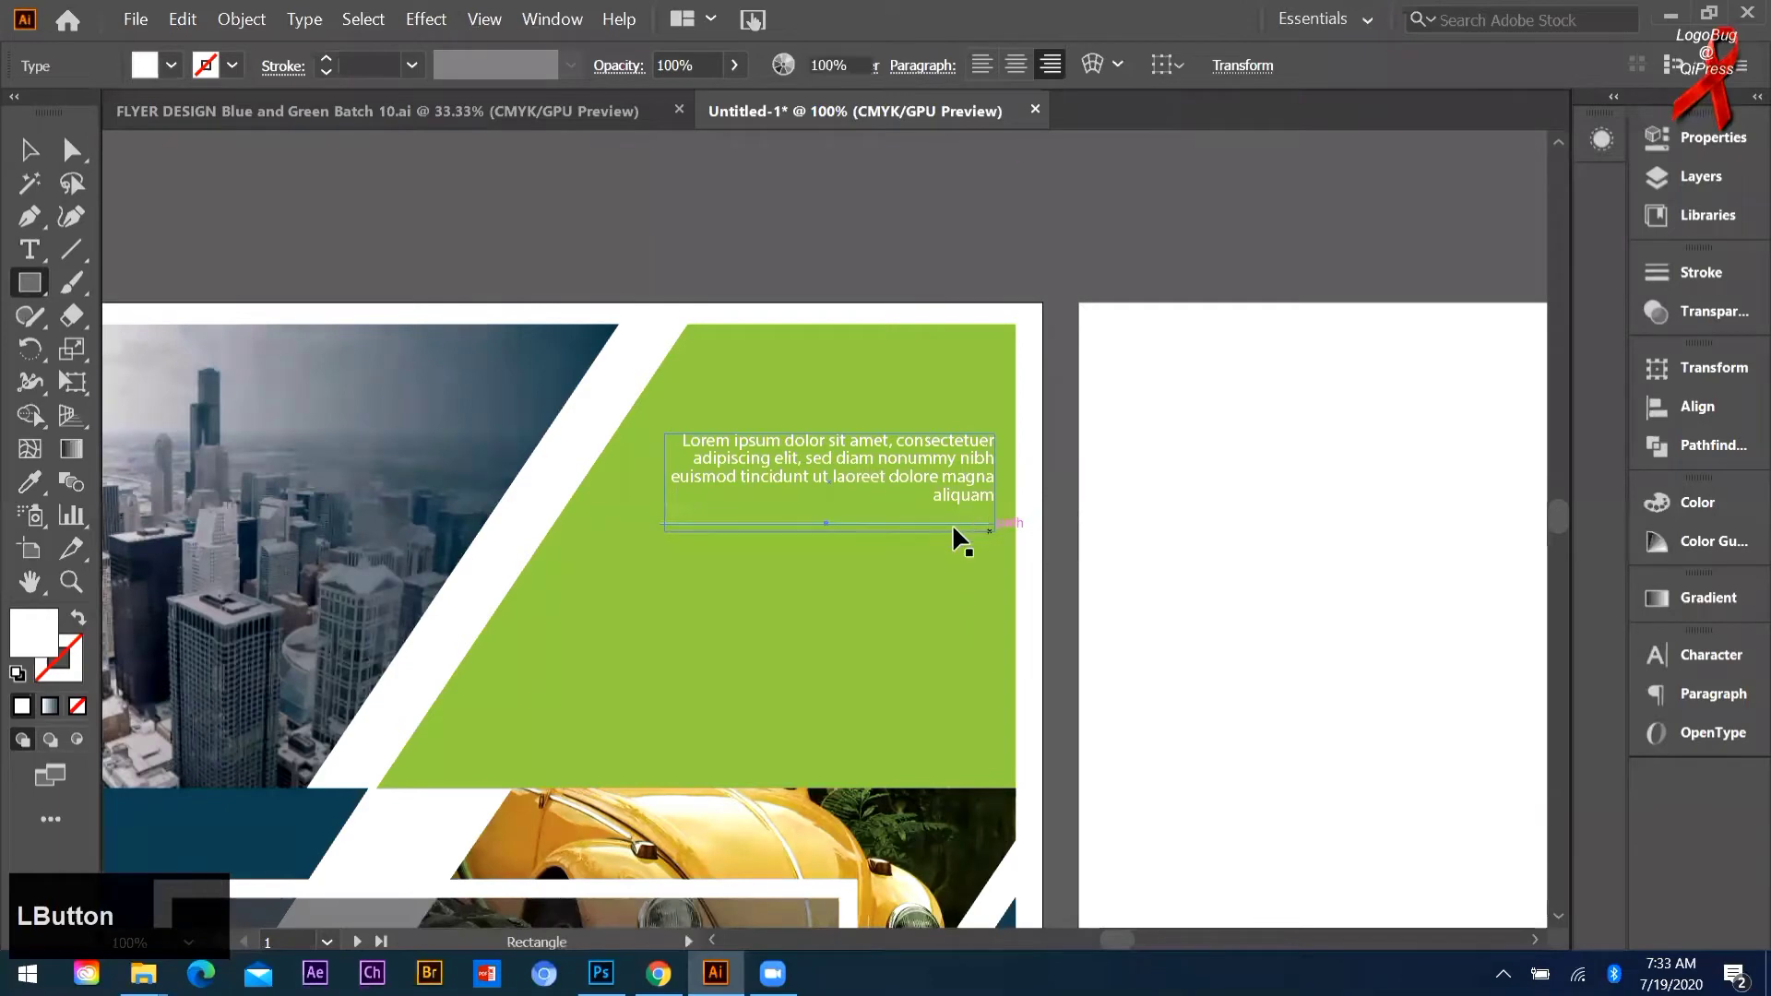
pyautogui.click(566, 161)
pyautogui.scroll(-1, 567, 162)
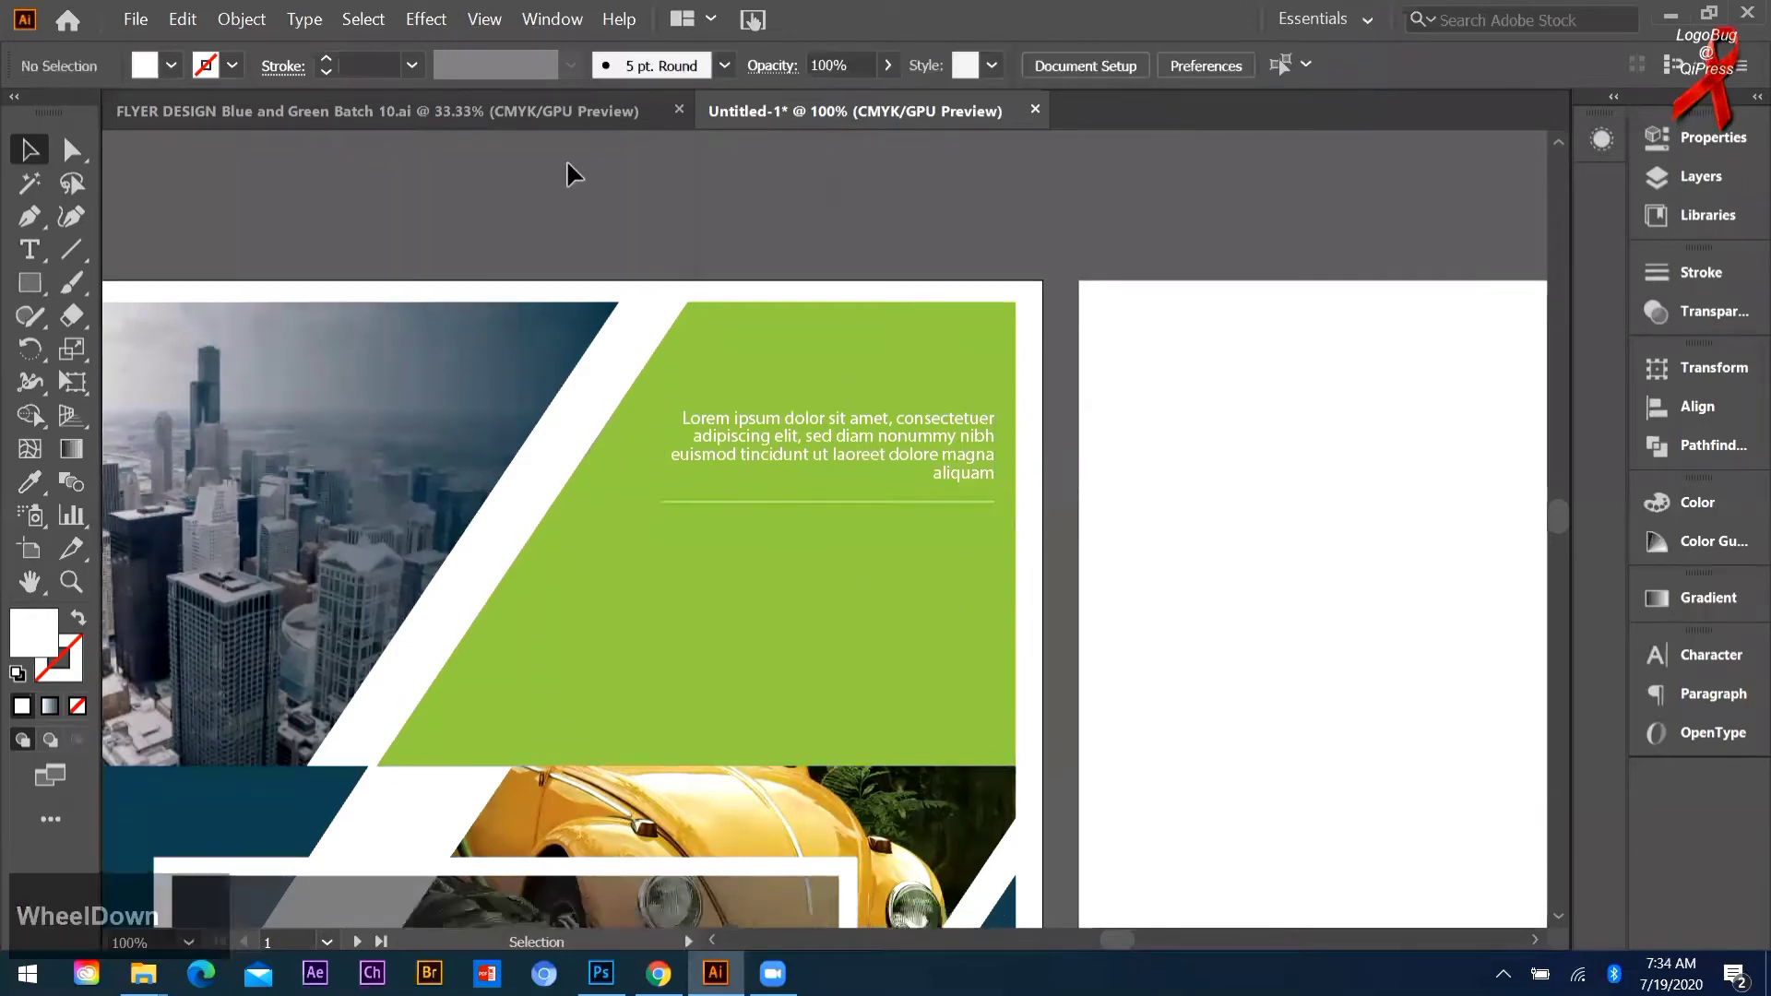
# Step: Copy the LOREM IPSUM titles, FLYER Headline & PLACE IT HERE text and lower paragraphs from the finished FLYER DESIGN document
pyautogui.click(472, 118)
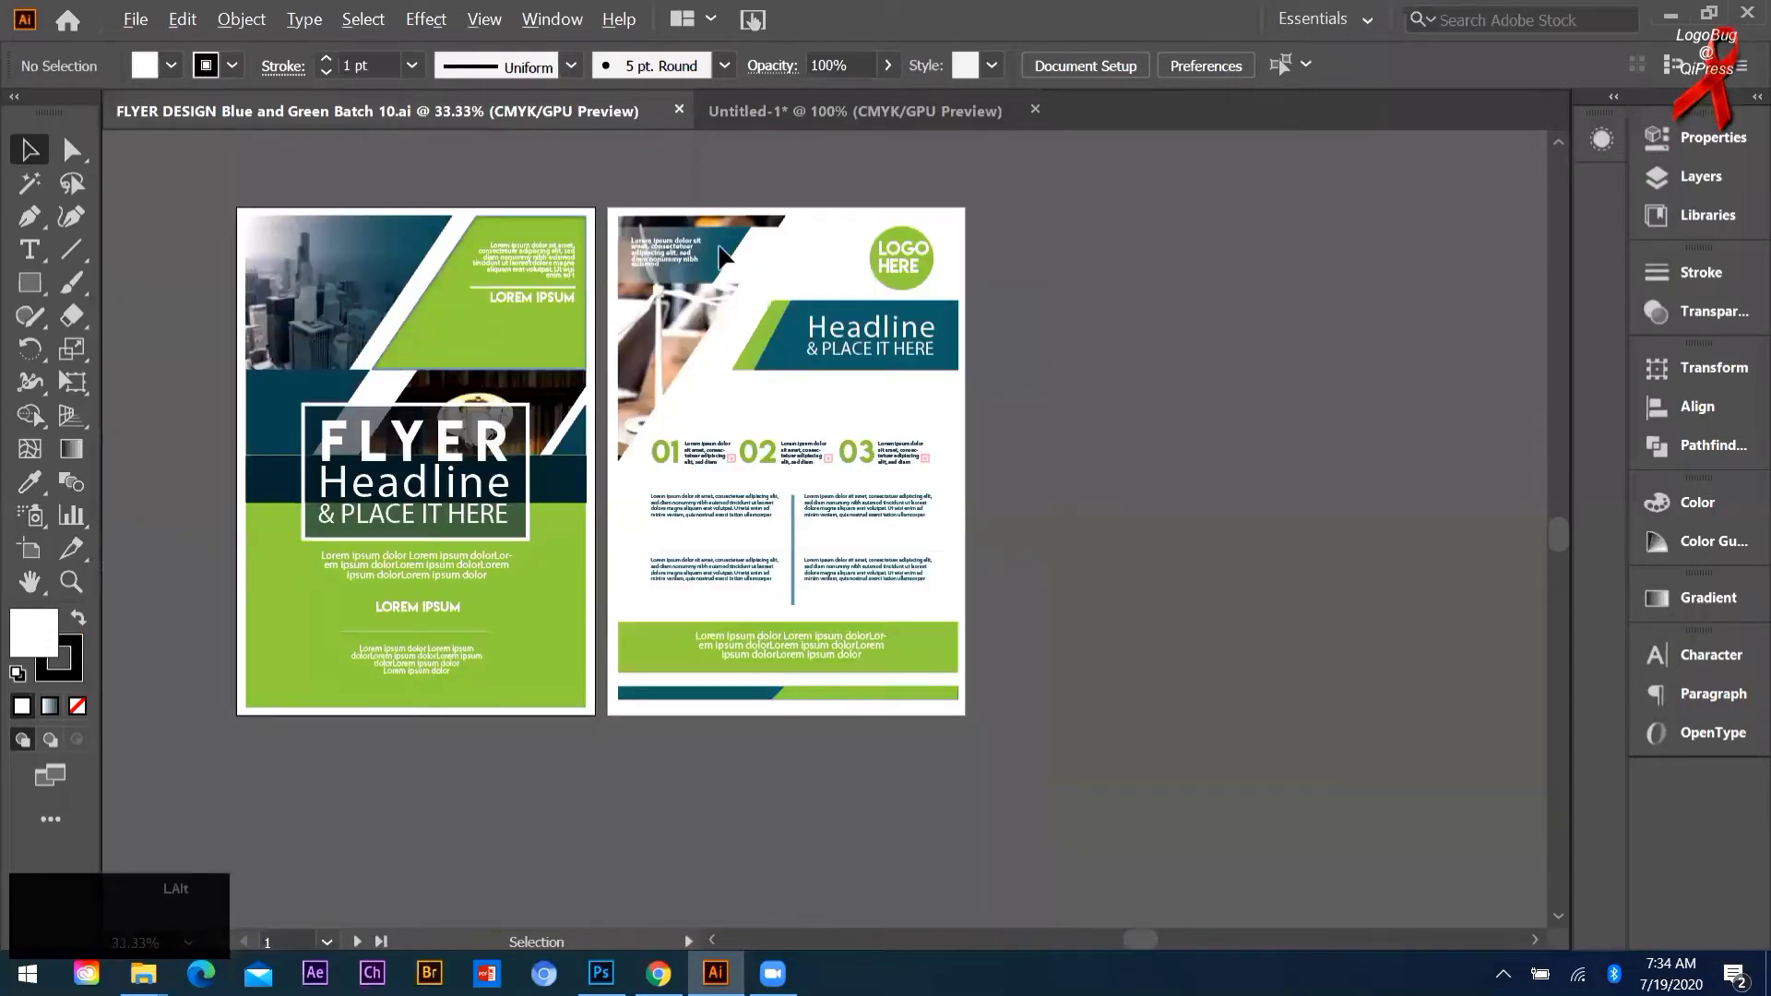
pyautogui.press('alt')
pyautogui.scroll(2, 631, 317)
pyautogui.moveTo(715, 255); pyautogui.dragTo(608, 319)
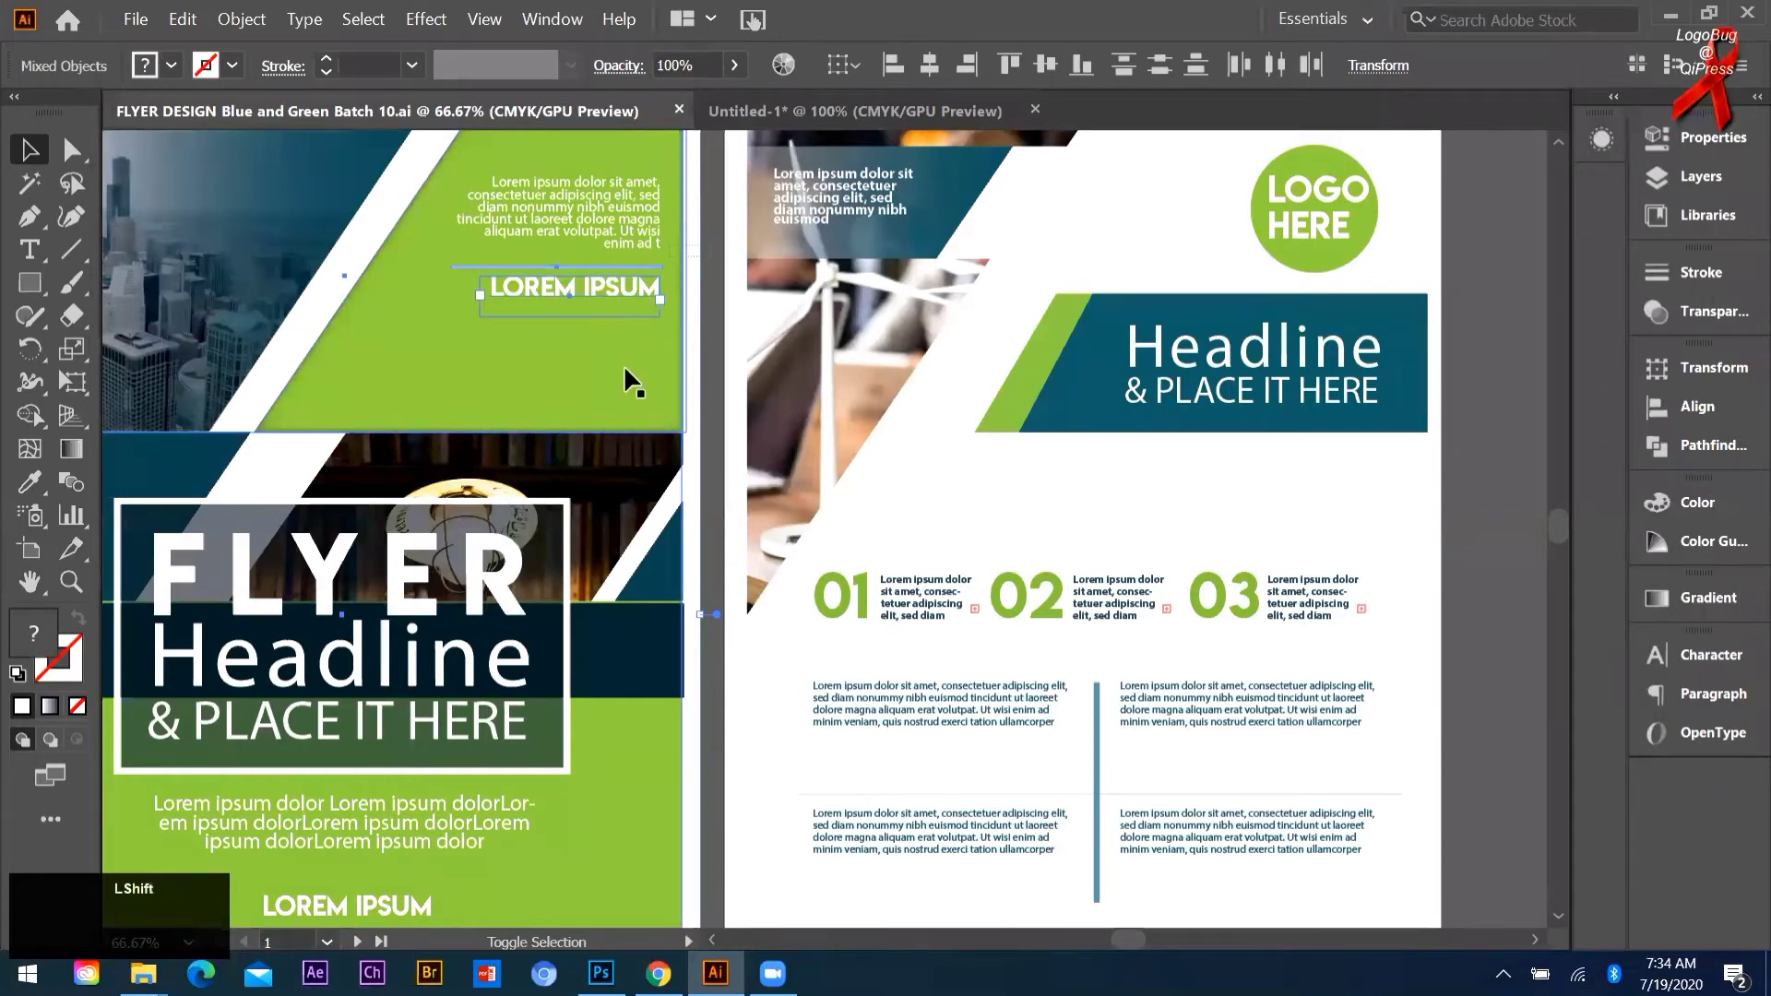
pyautogui.keyDown('shift'); pyautogui.click(630, 266); pyautogui.keyUp('shift')
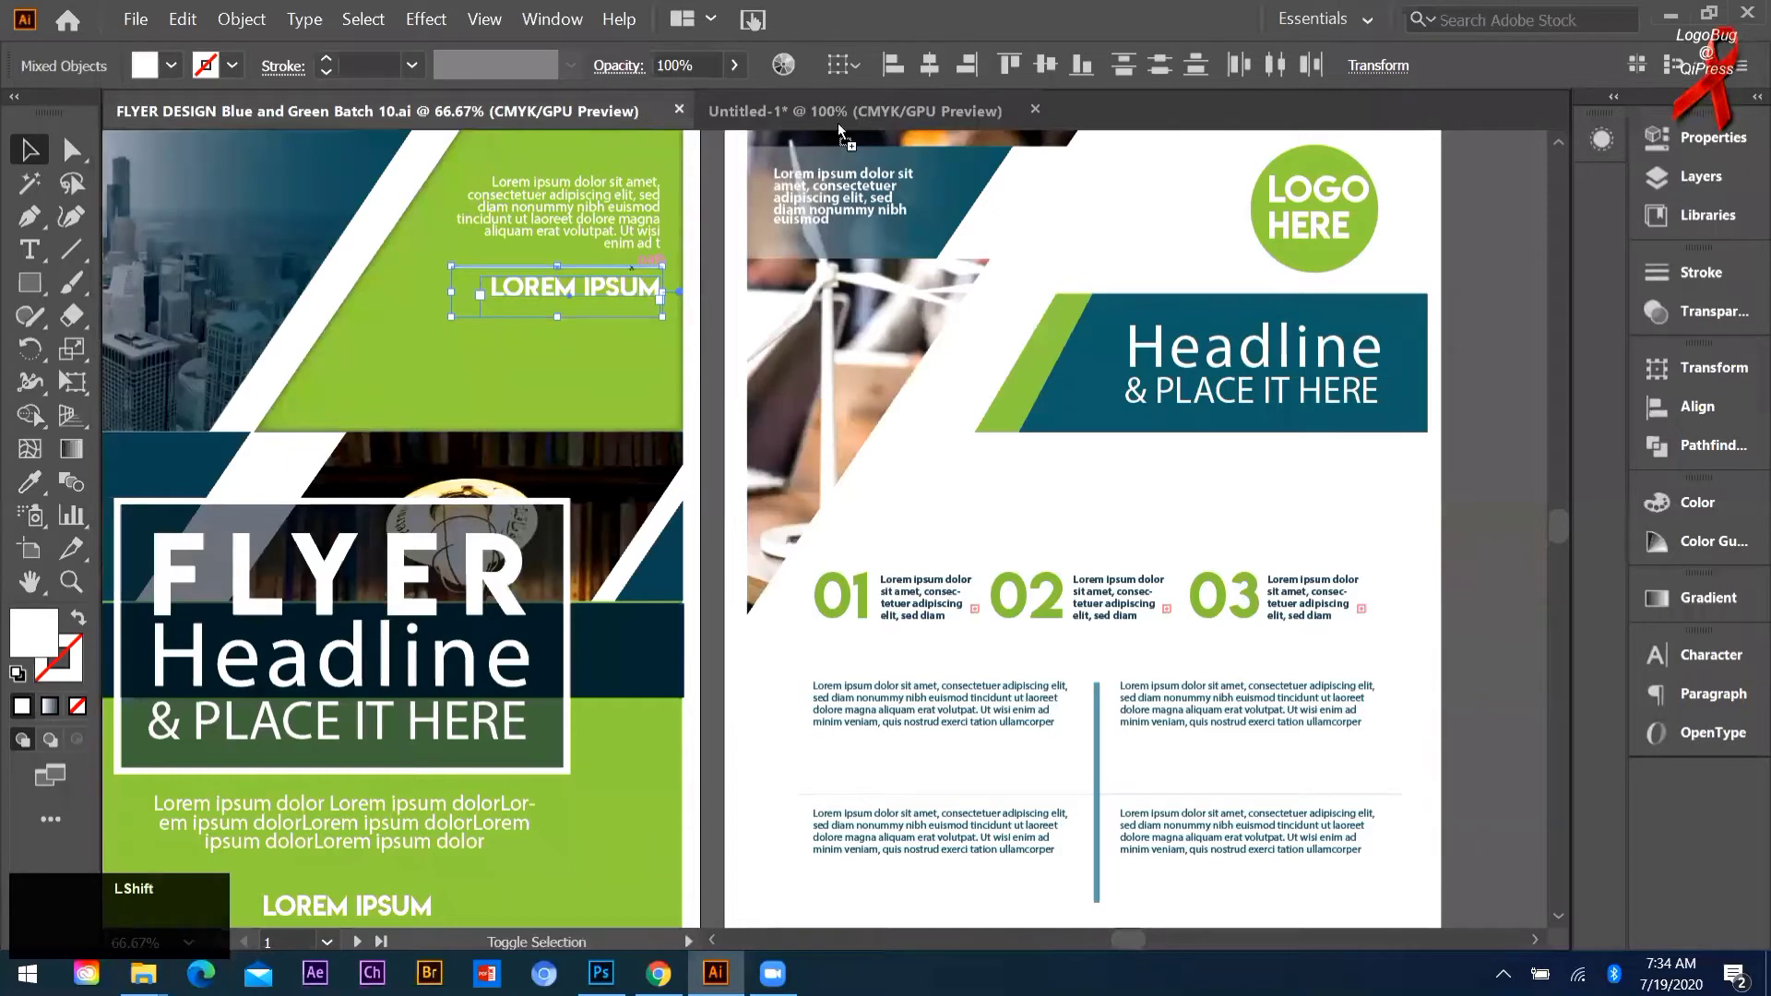
pyautogui.moveTo(837, 124); pyautogui.dragTo(266, 608)
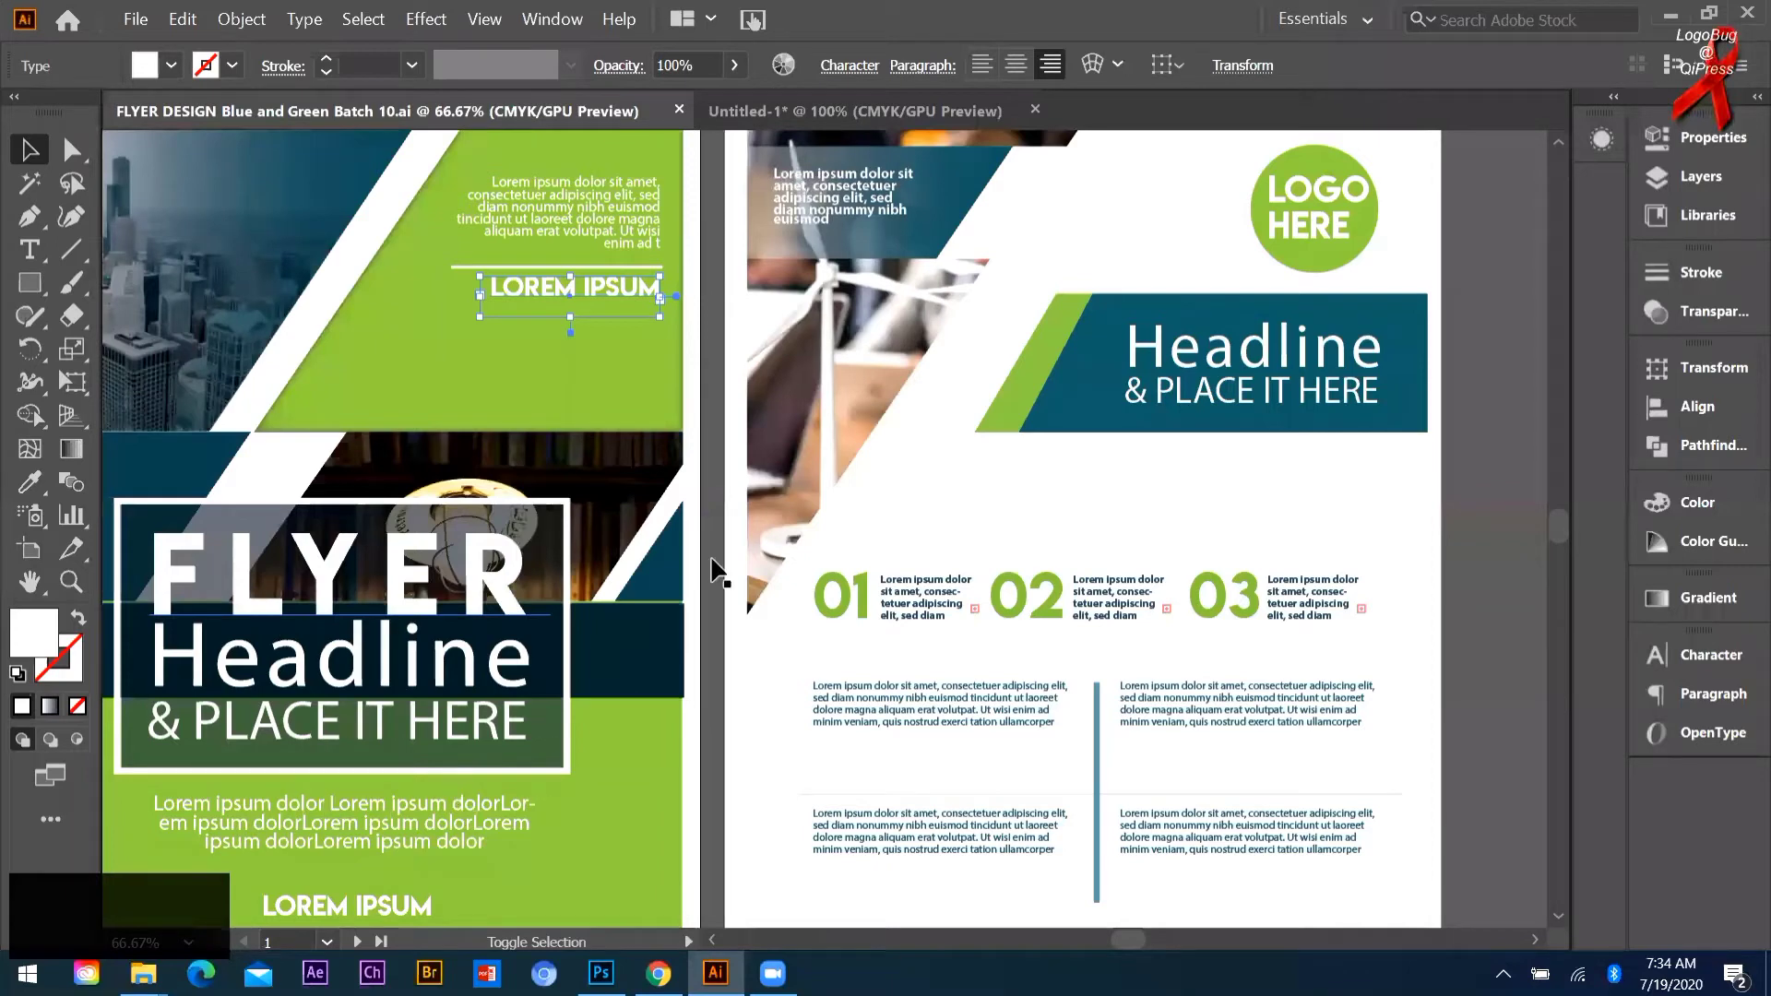
pyautogui.scroll(-3, 711, 645)
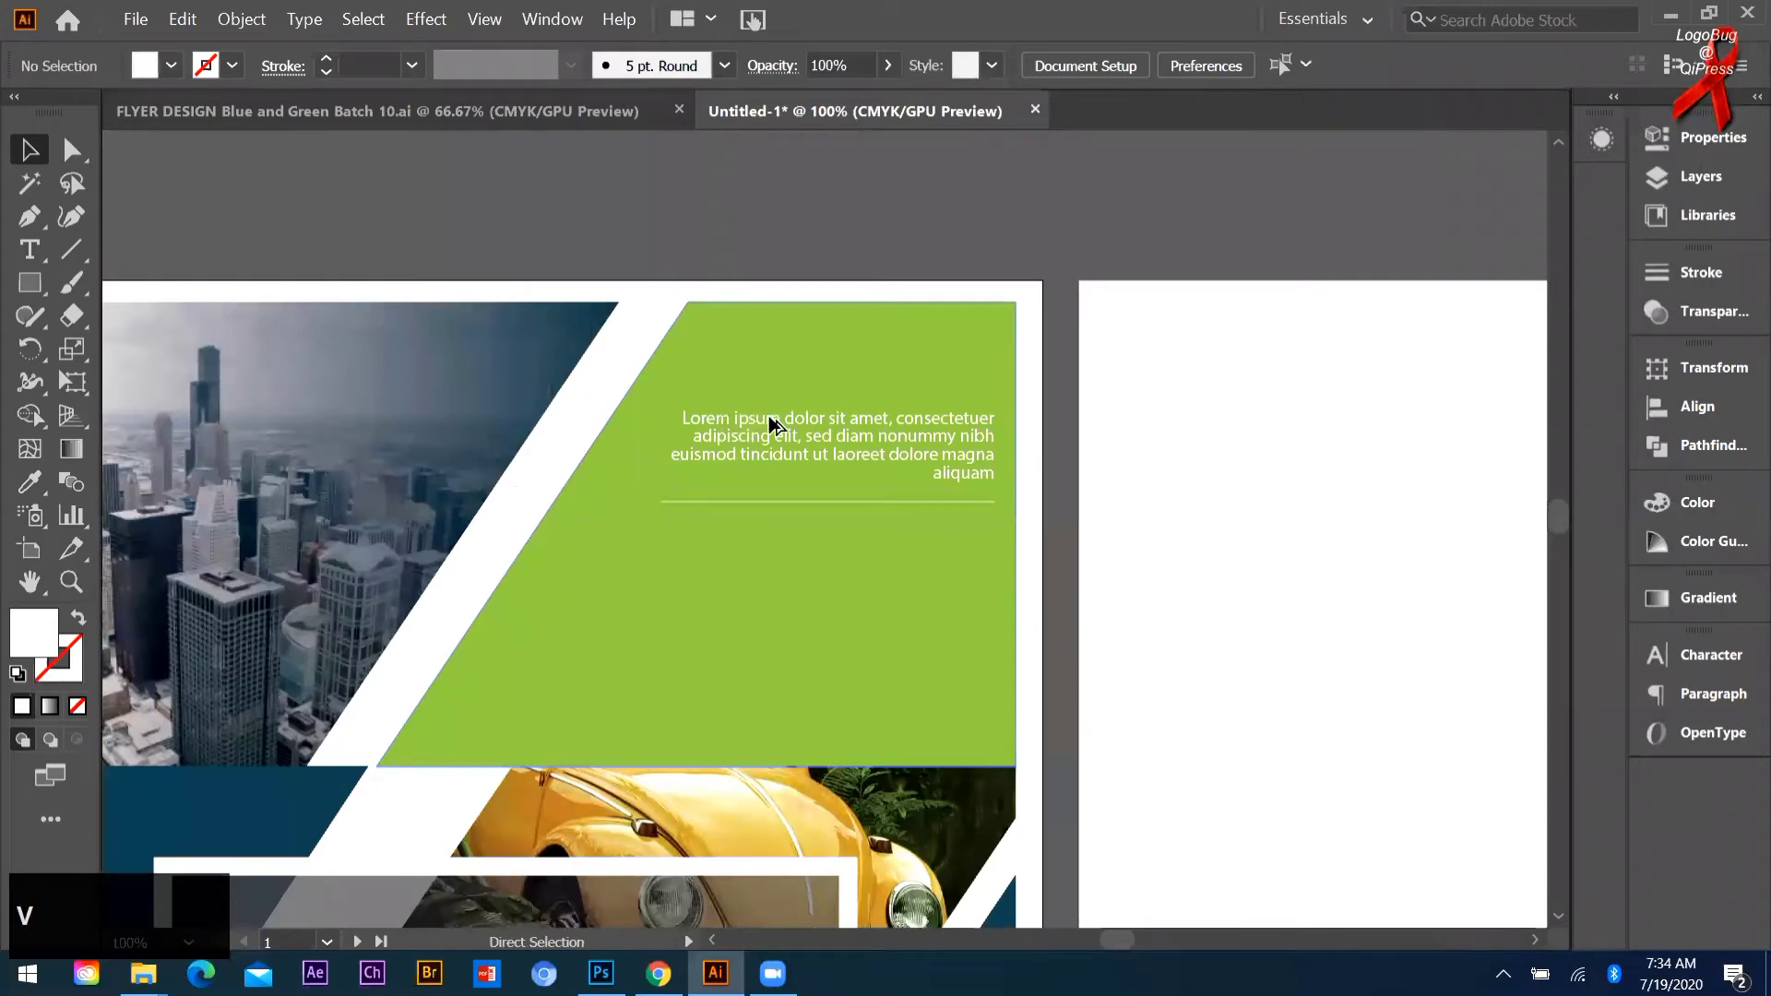
# Step: Paste the copied texts into Untitled-1 and position them over the front page, with the headline inside the white frame
pyautogui.hotkey('ctrl', 'v')
pyautogui.scroll(-2, 775, 415)
pyautogui.moveTo(611, 722); pyautogui.dragTo(688, 685)
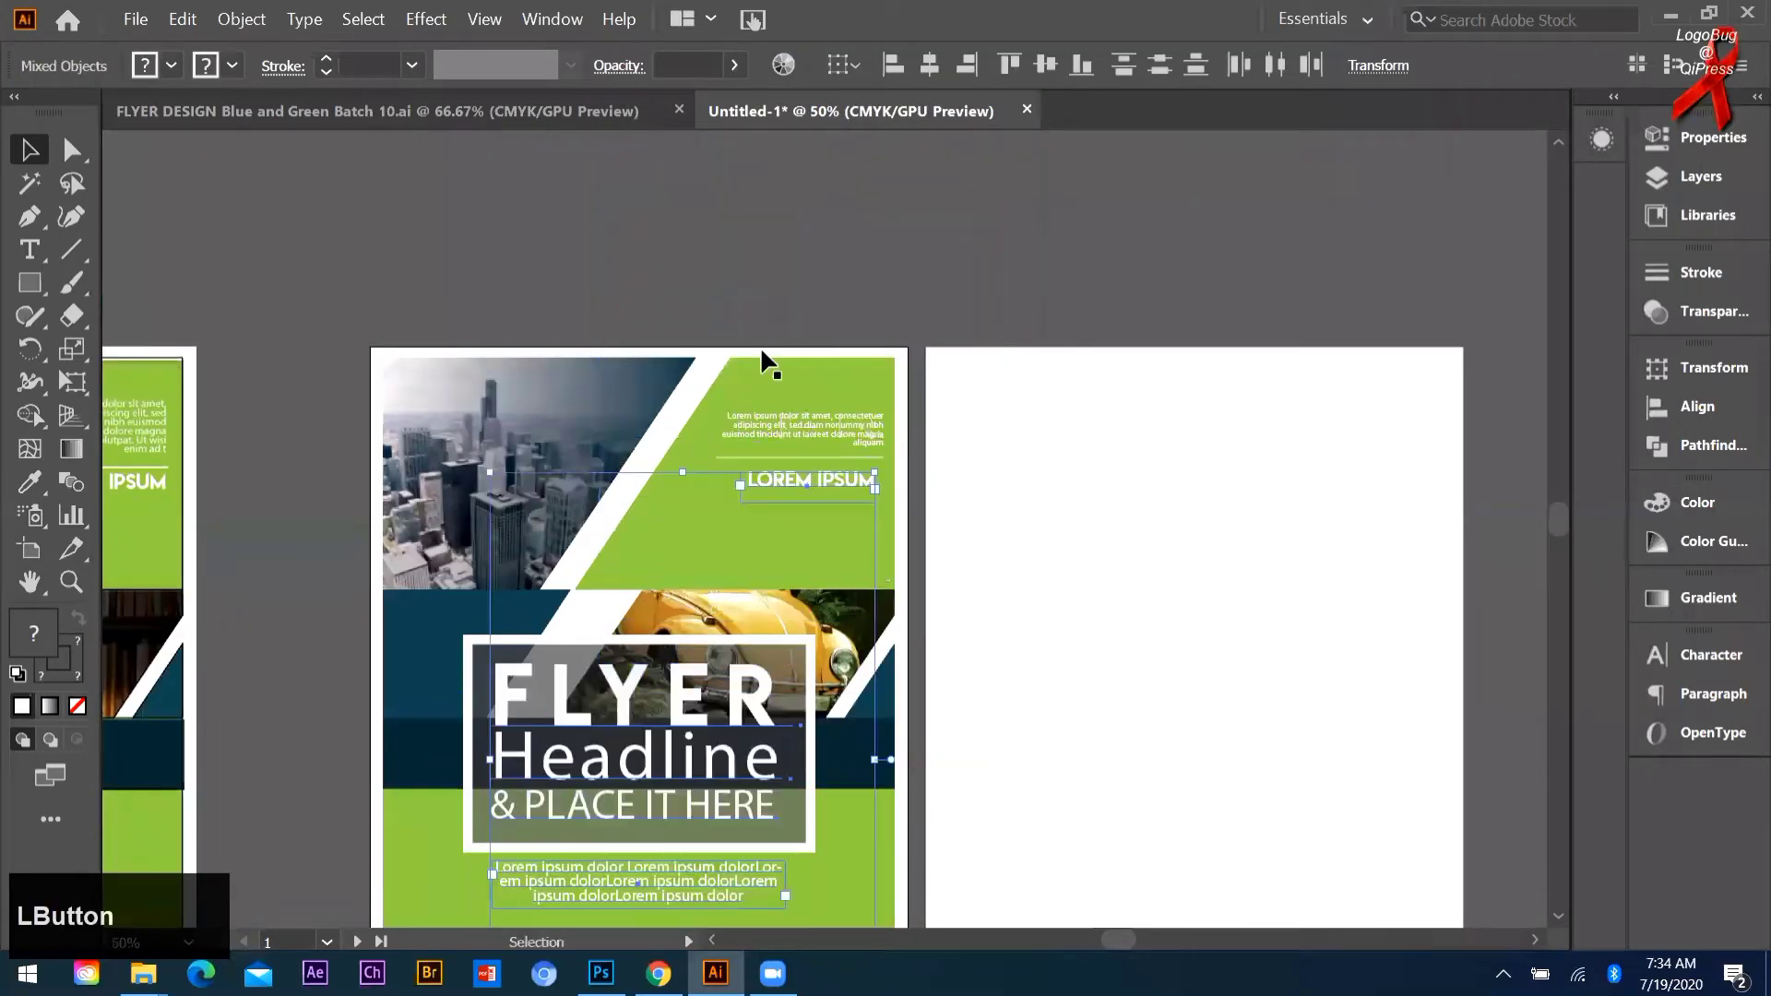
pyautogui.scroll(-3, 780, 369)
pyautogui.press('Right')
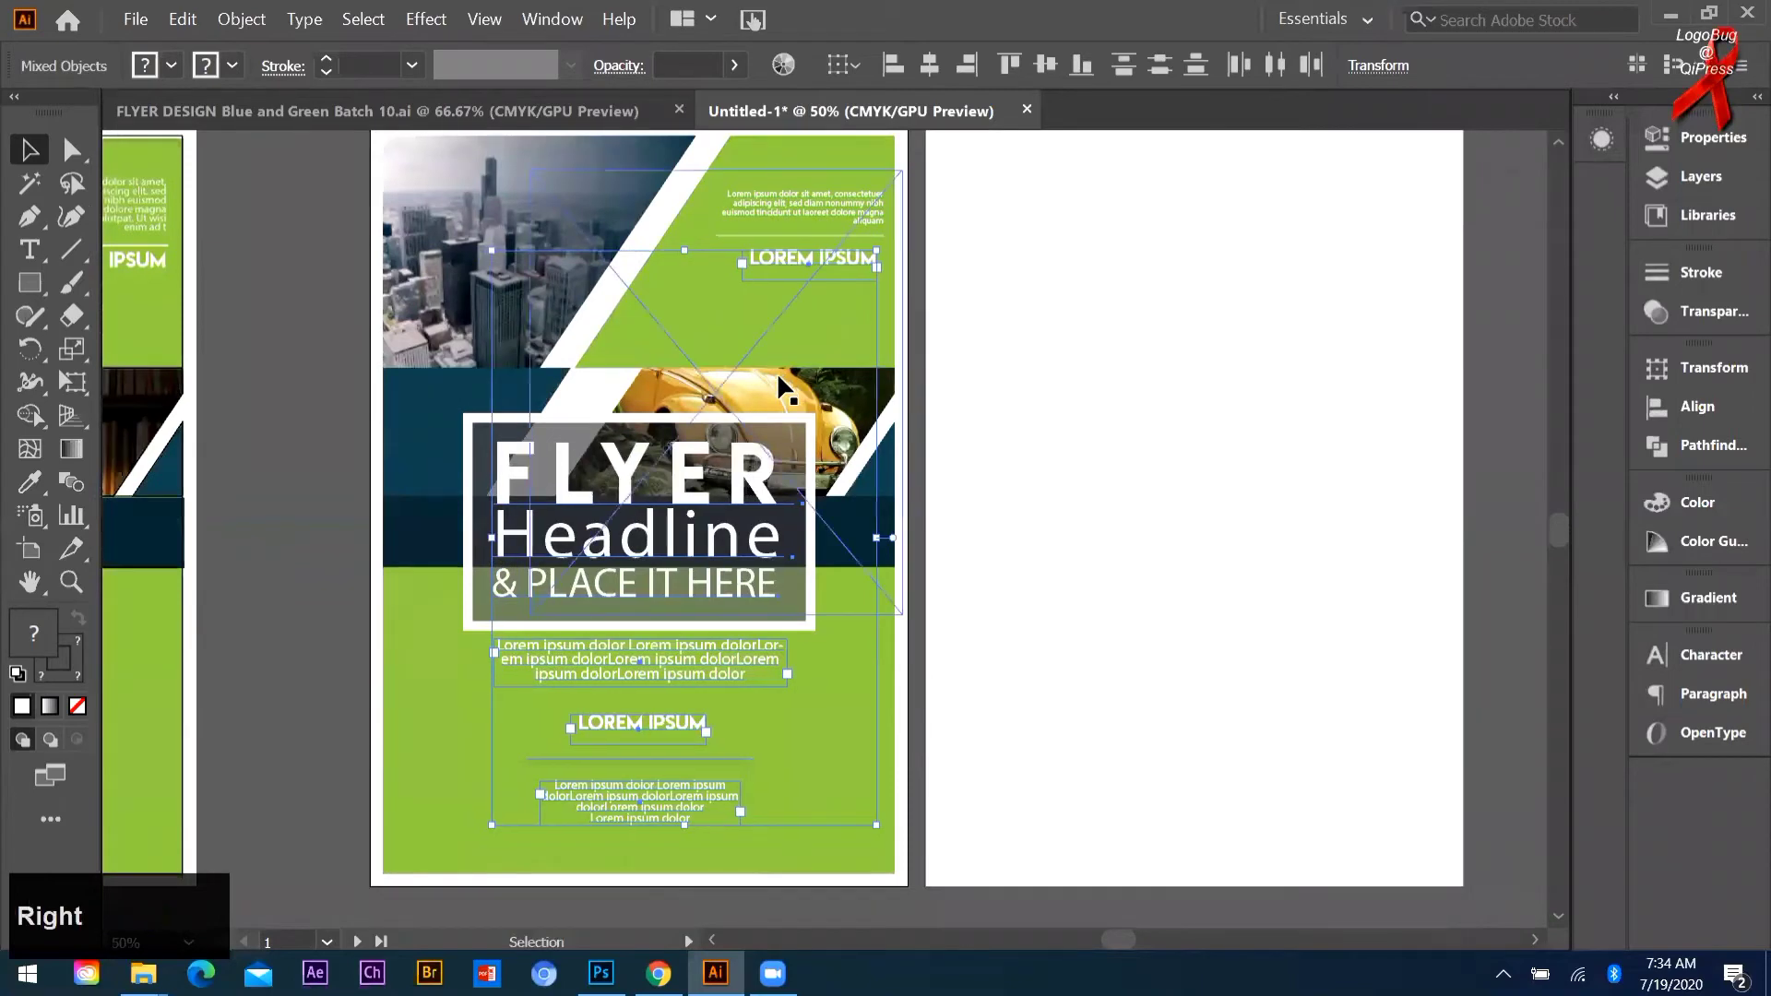
pyautogui.press('Up')
pyautogui.press('Up')
pyautogui.press('Right')
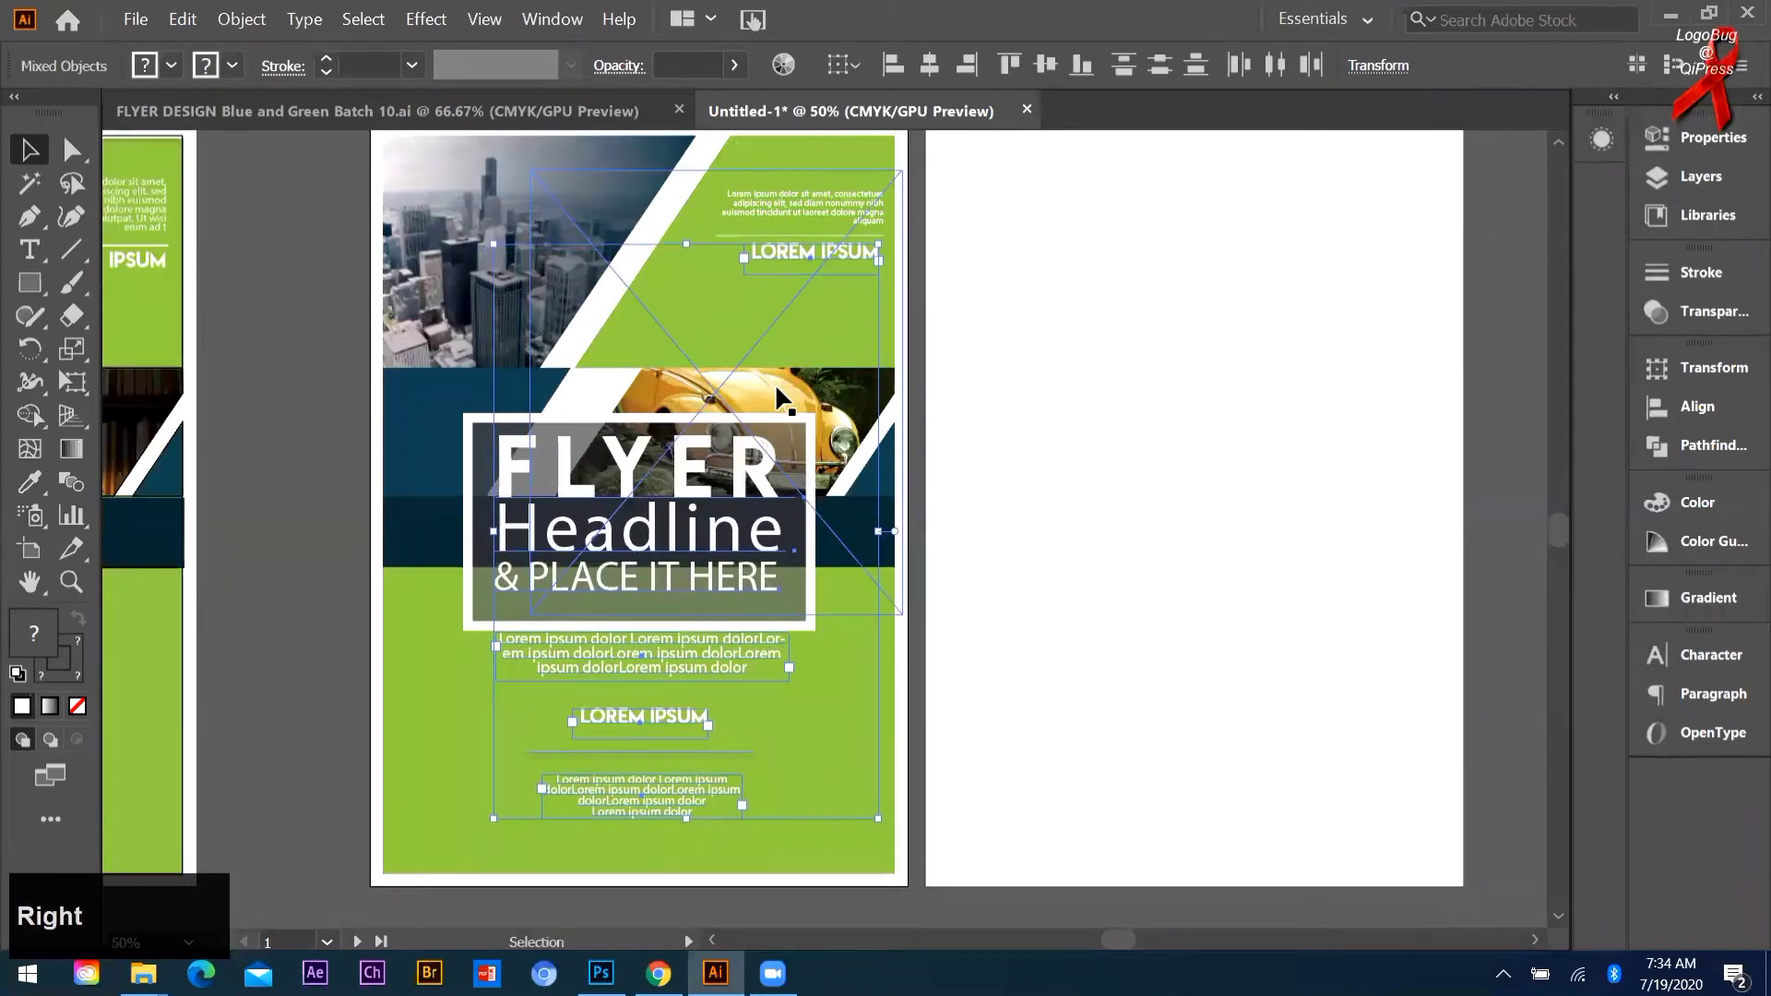
# Step: Nudge the pasted texts sideways to fine-tune the headline's position inside the white frame
pyautogui.press('Right')
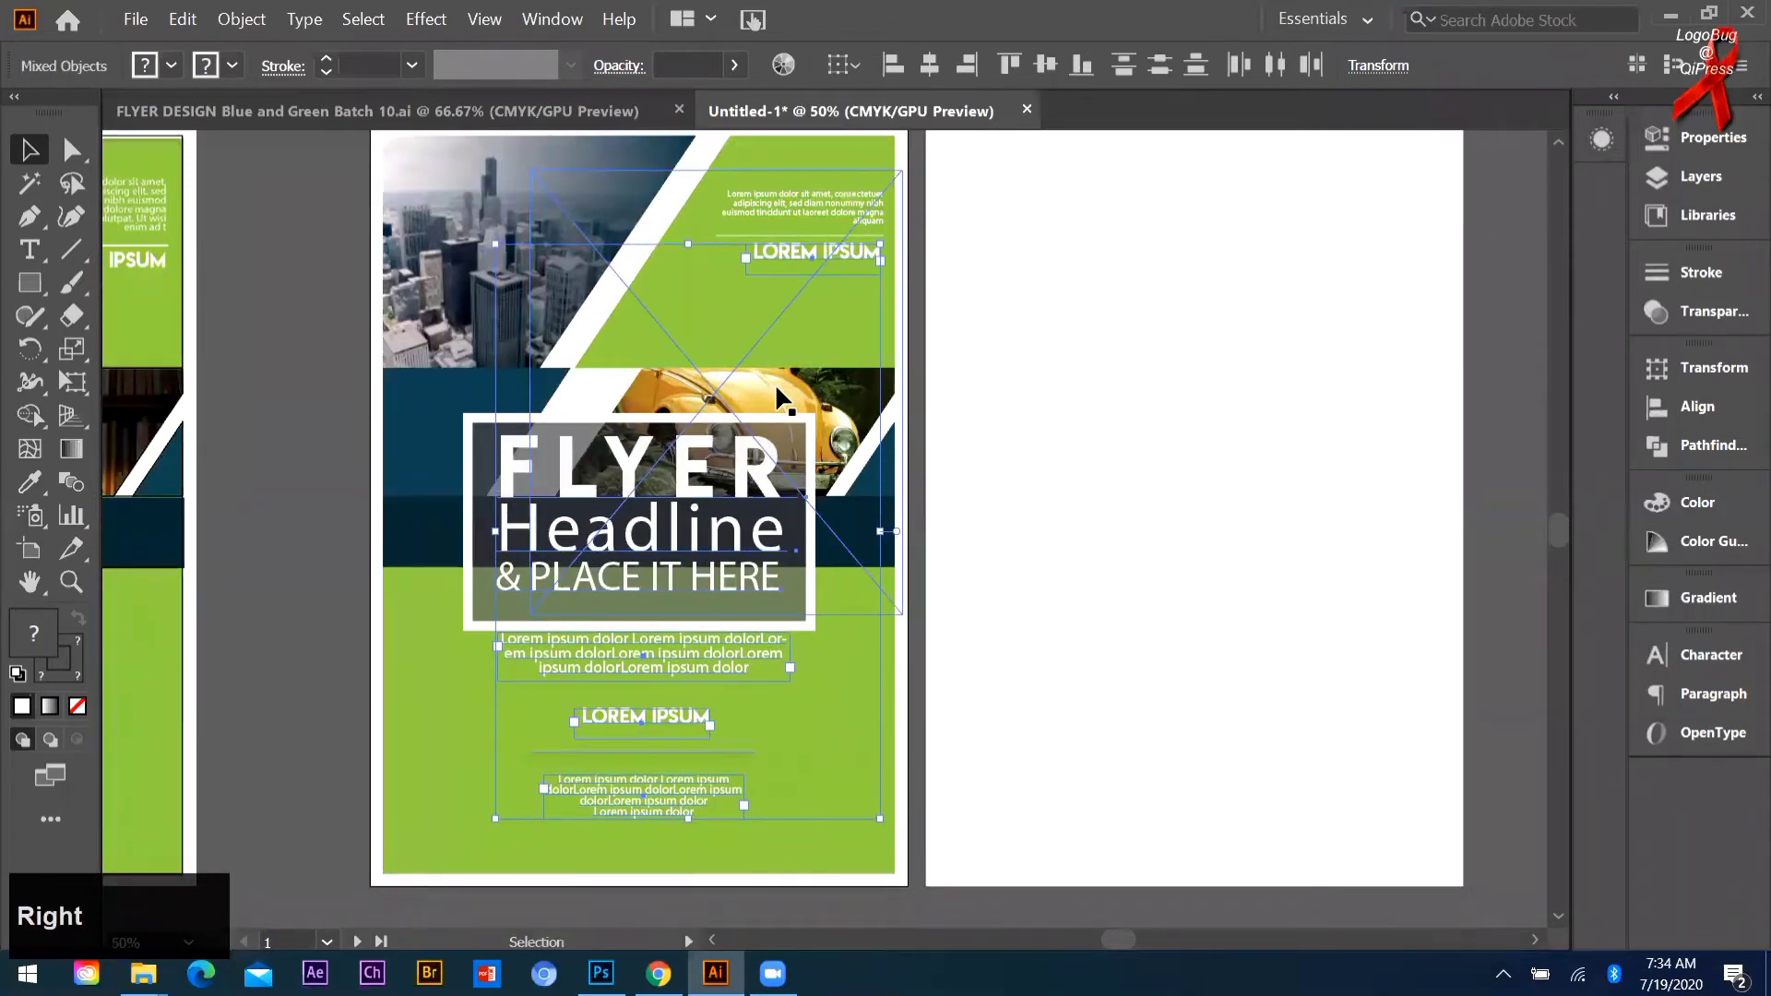
pyautogui.press('Left')
pyautogui.click(1504, 347)
pyautogui.scroll(-3, 662, 470)
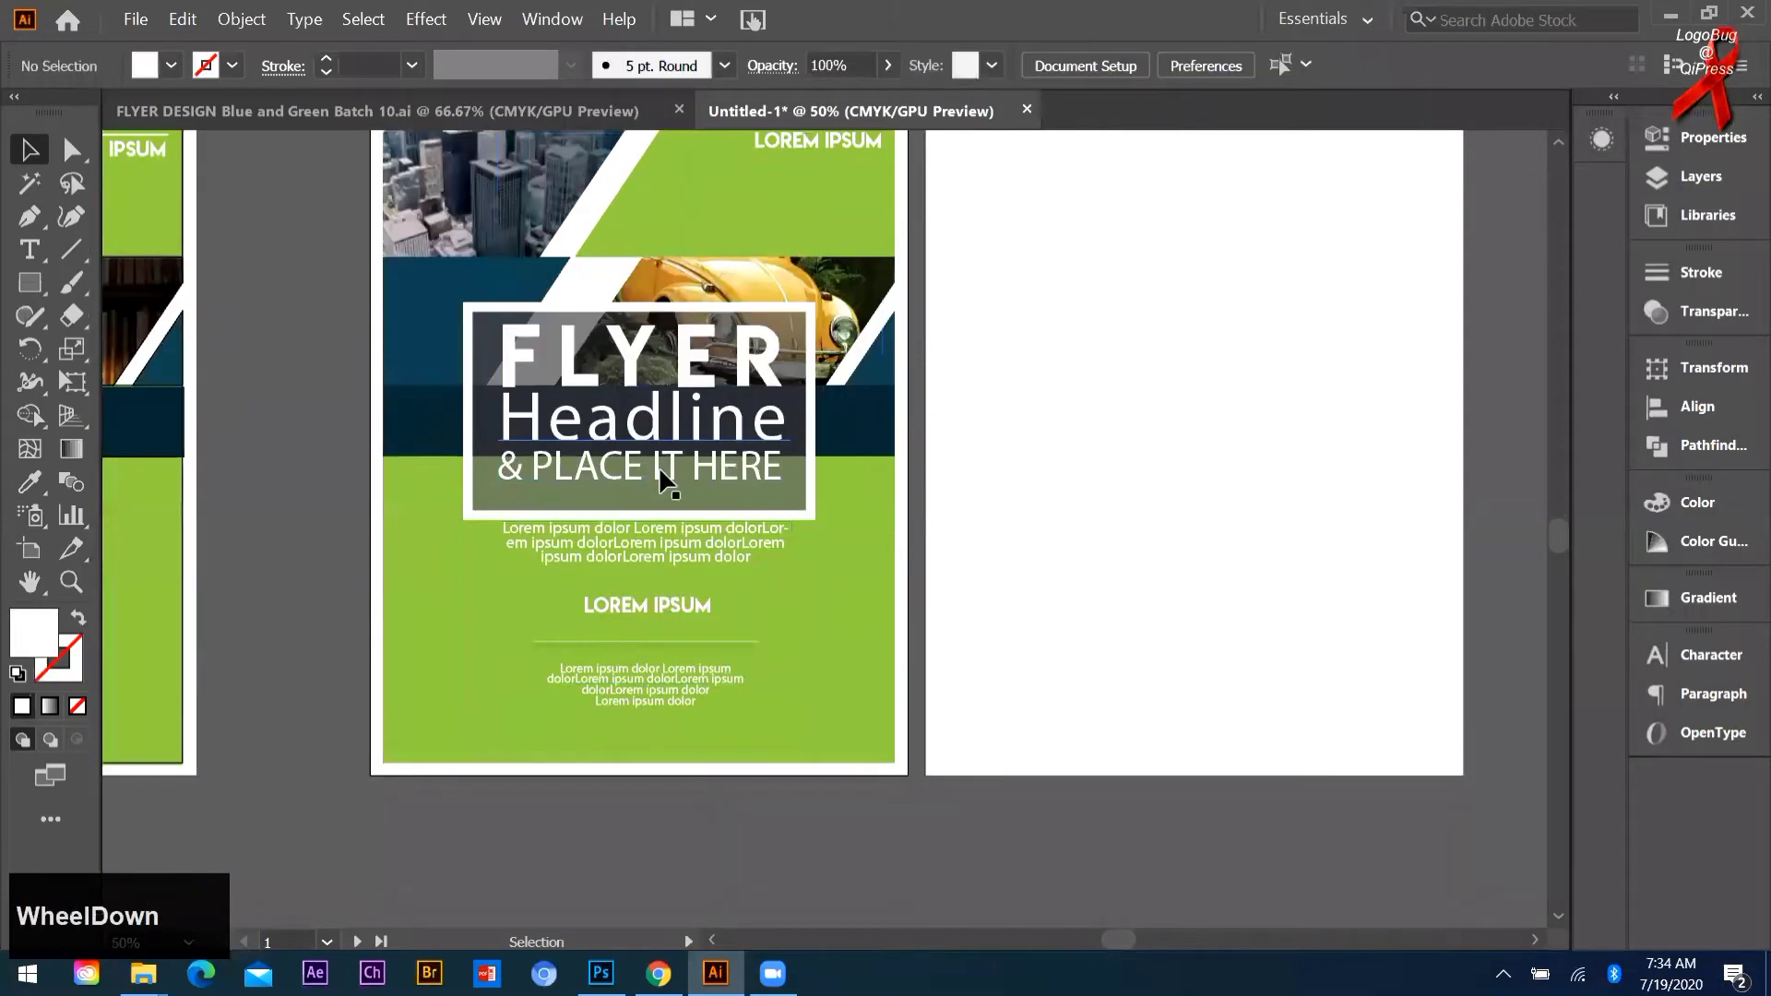
pyautogui.scroll(-3, 660, 470)
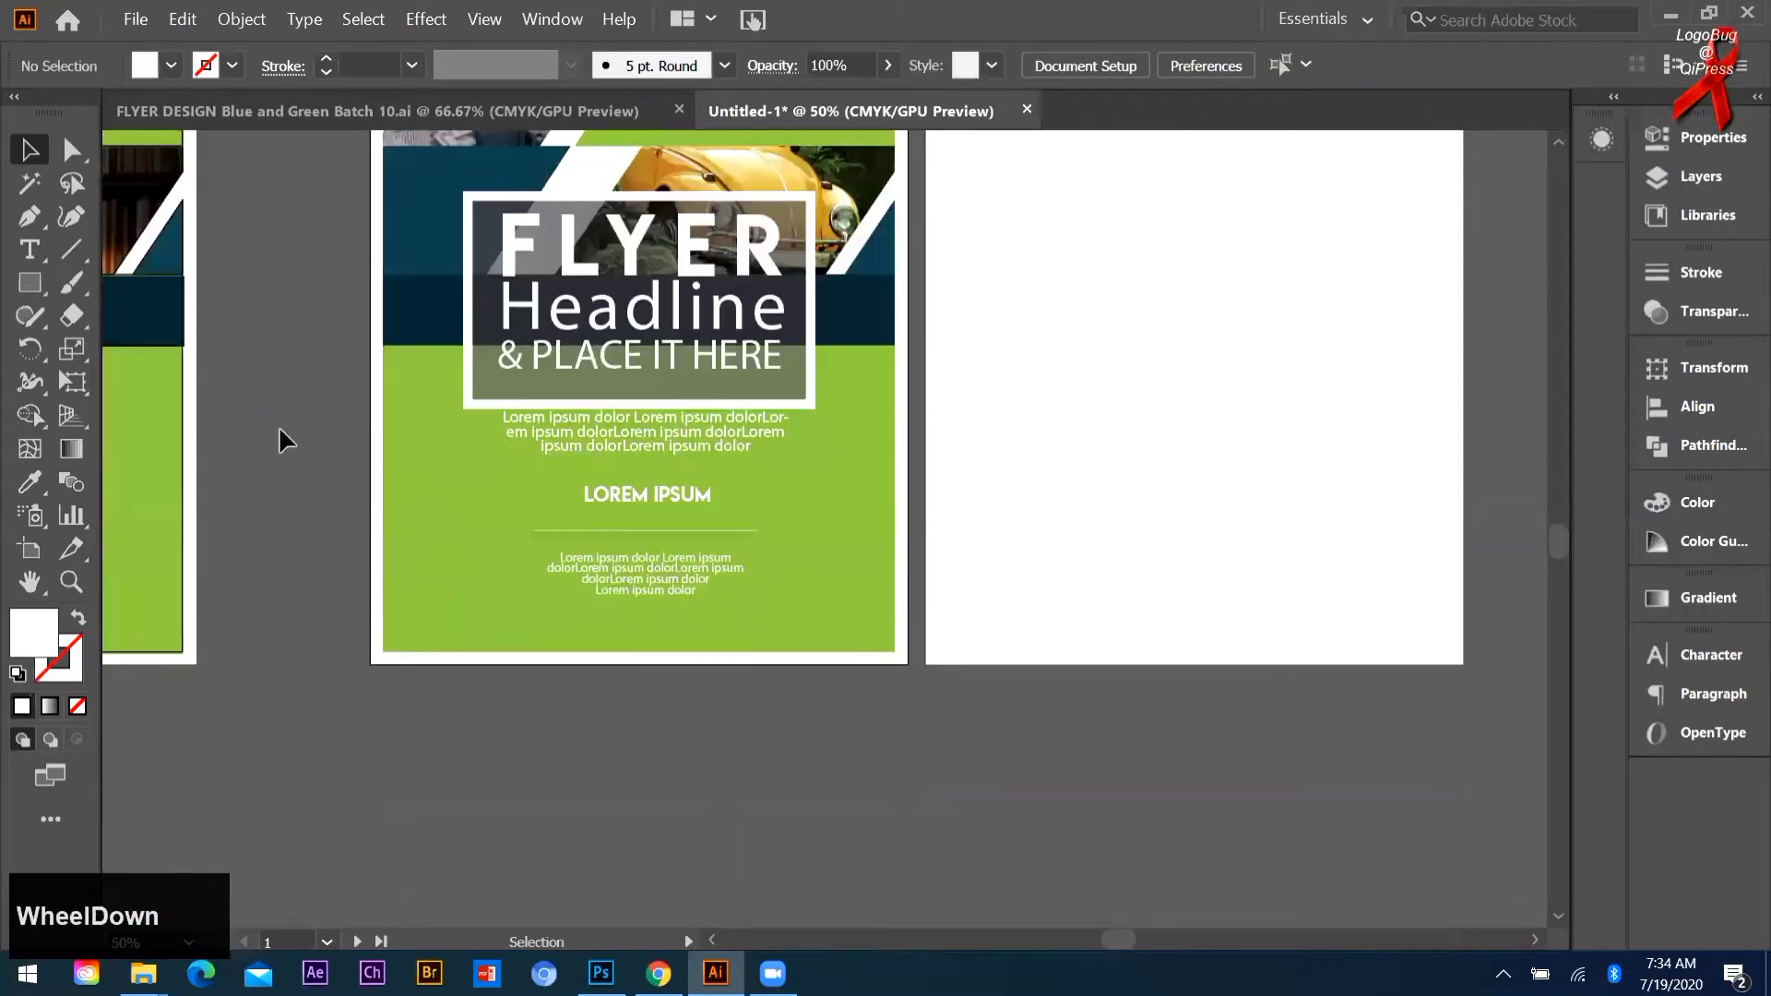
pyautogui.moveTo(278, 426); pyautogui.dragTo(720, 612)
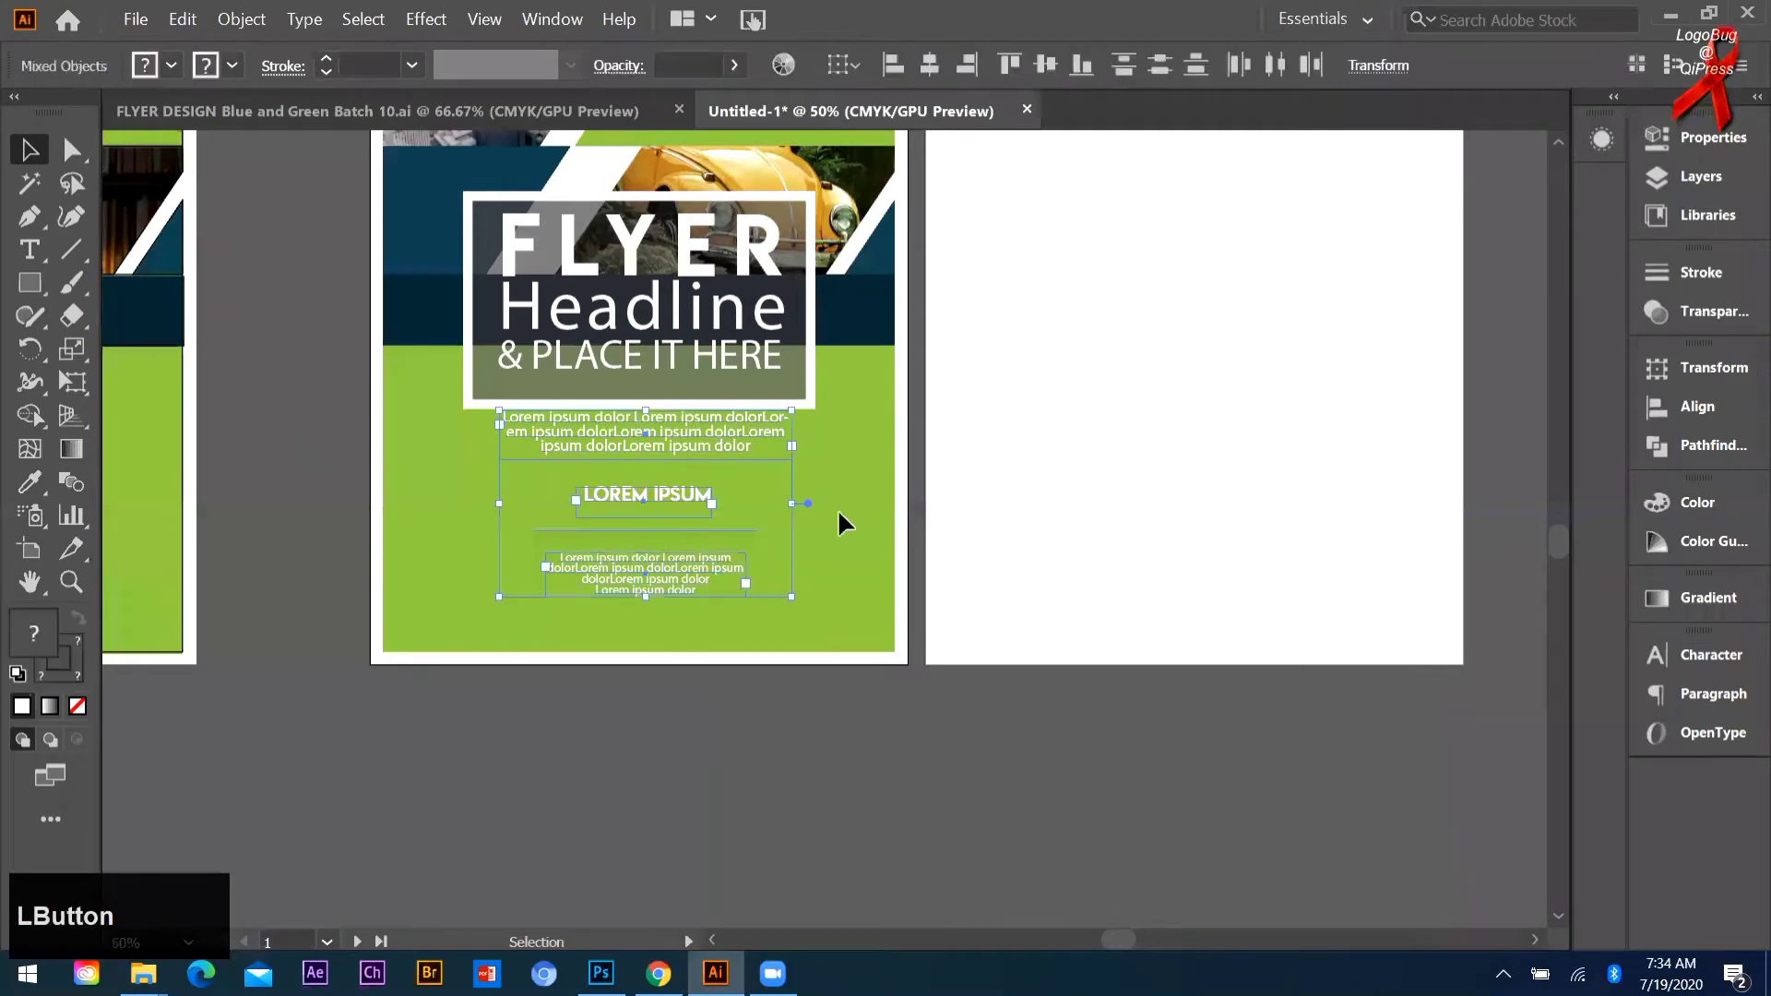
pyautogui.keyDown('shift'); pyautogui.click(879, 478); pyautogui.keyUp('shift')
pyautogui.click(873, 506)
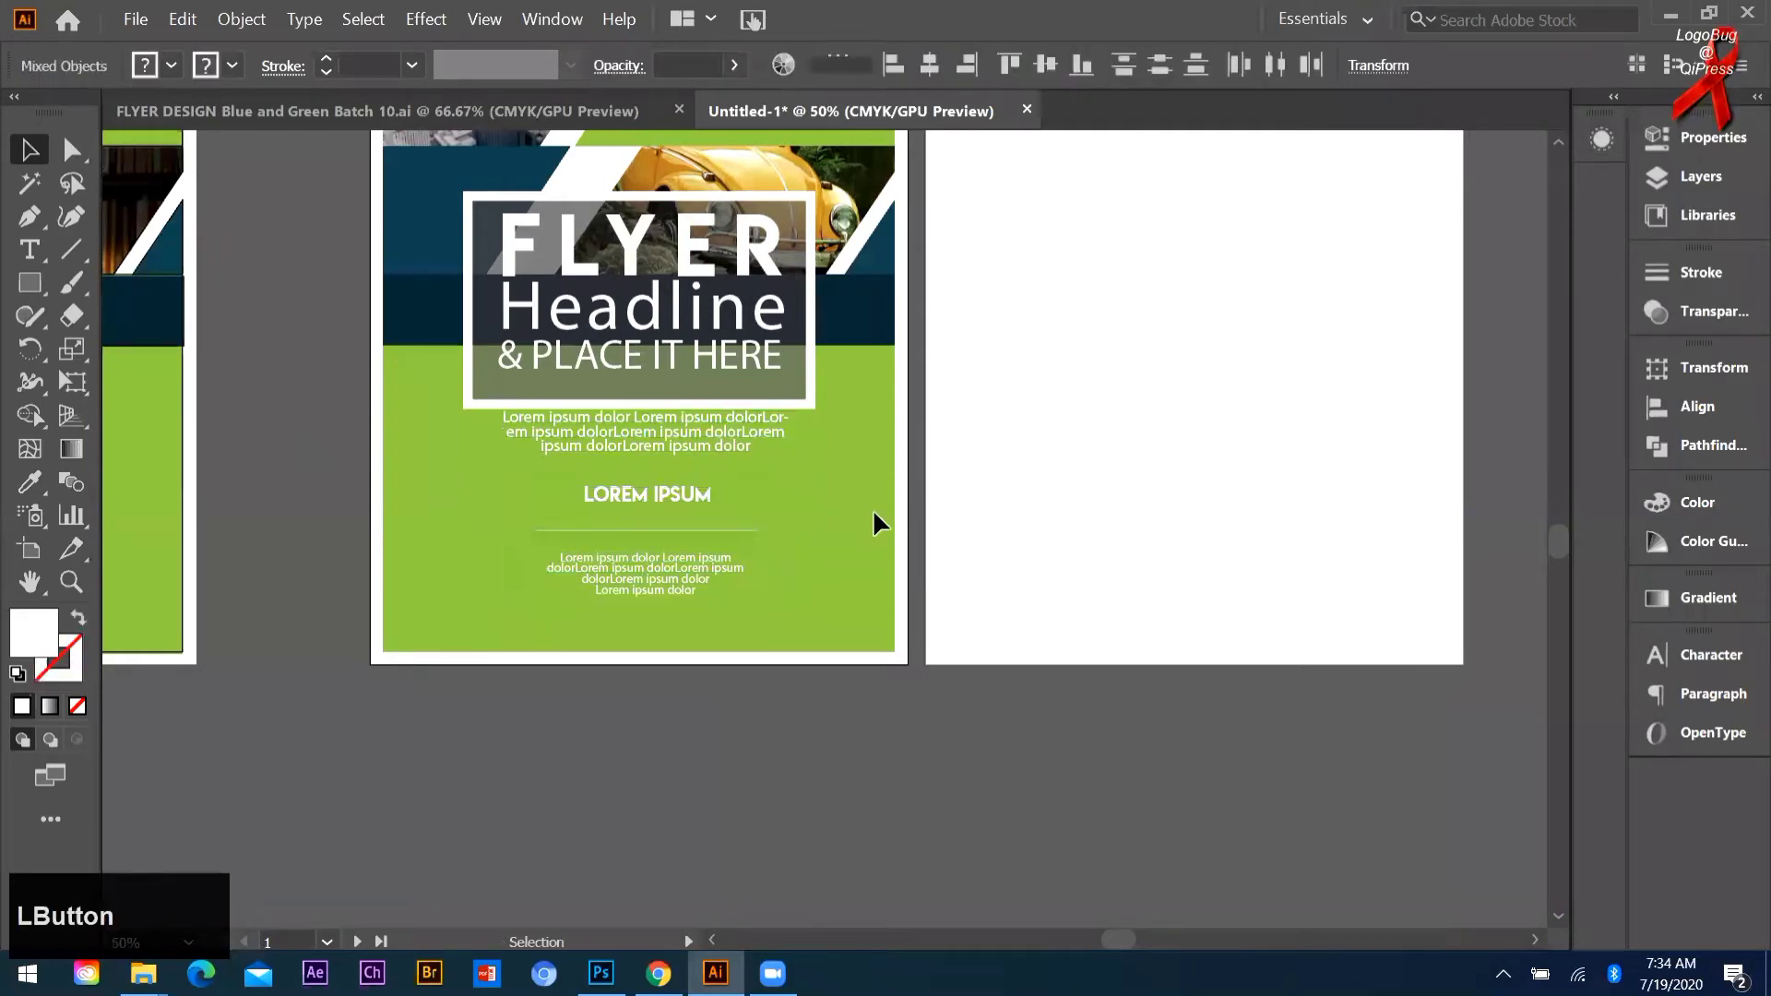
pyautogui.moveTo(939, 456); pyautogui.dragTo(847, 573)
pyautogui.press('ctrl')
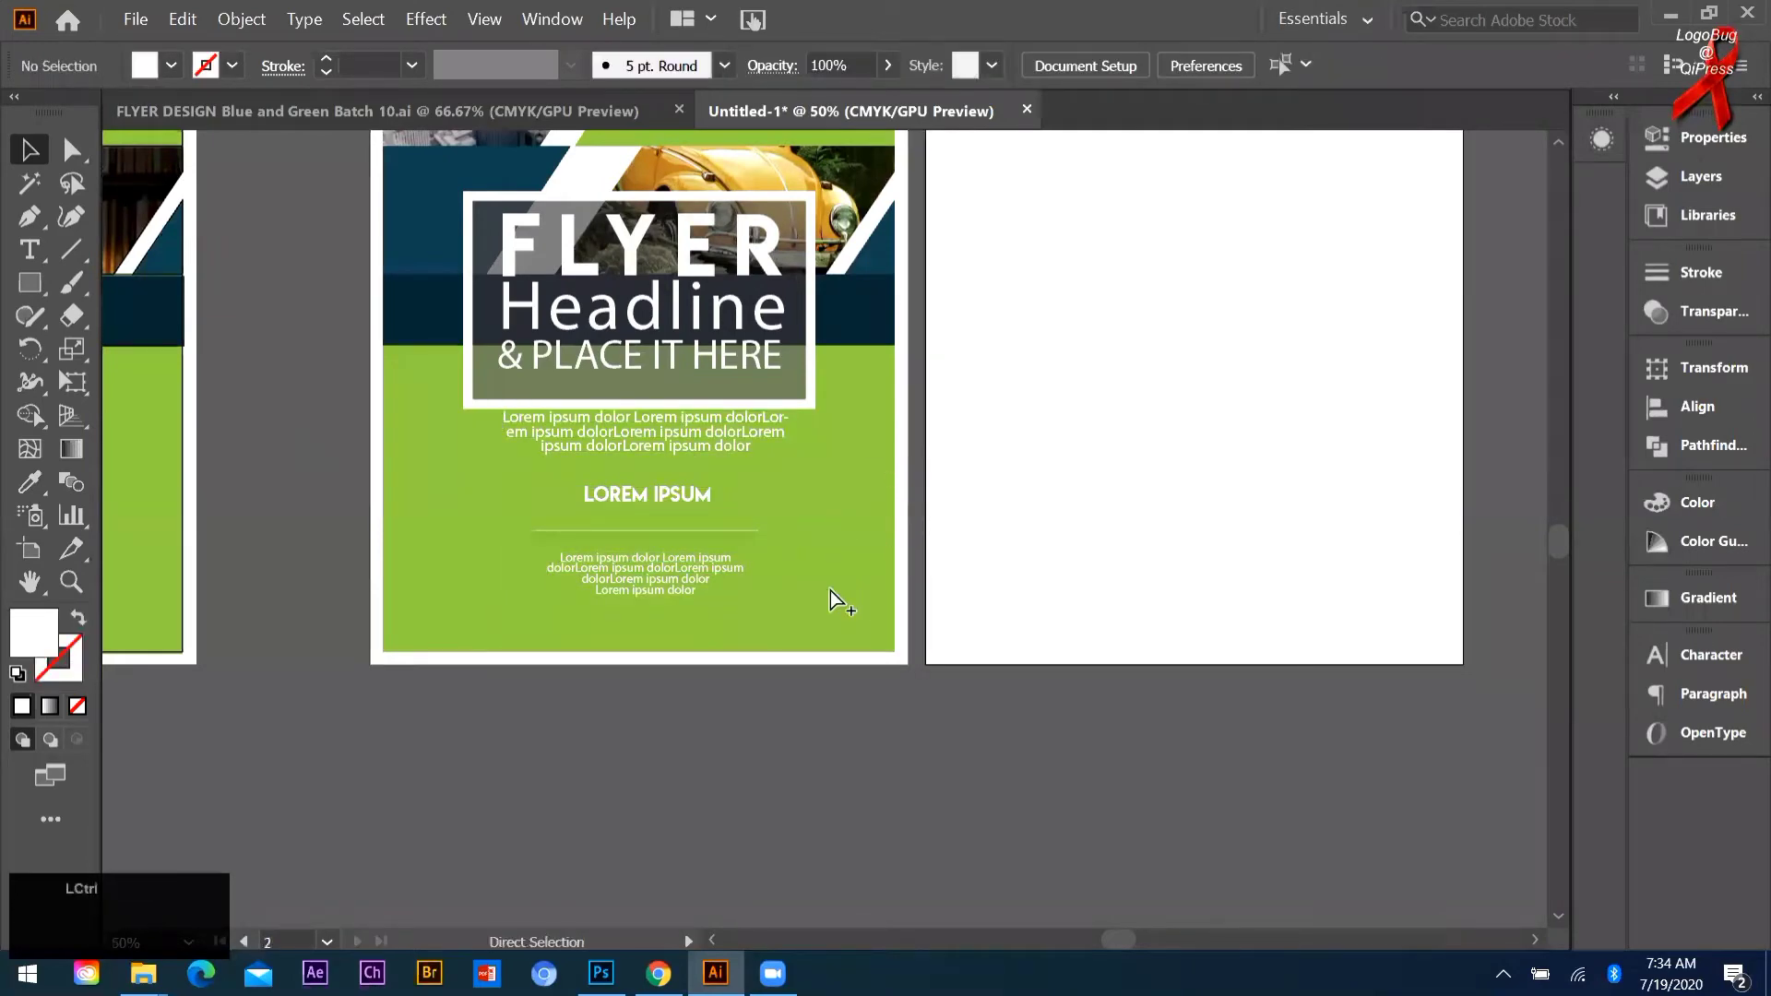
pyautogui.click(874, 465)
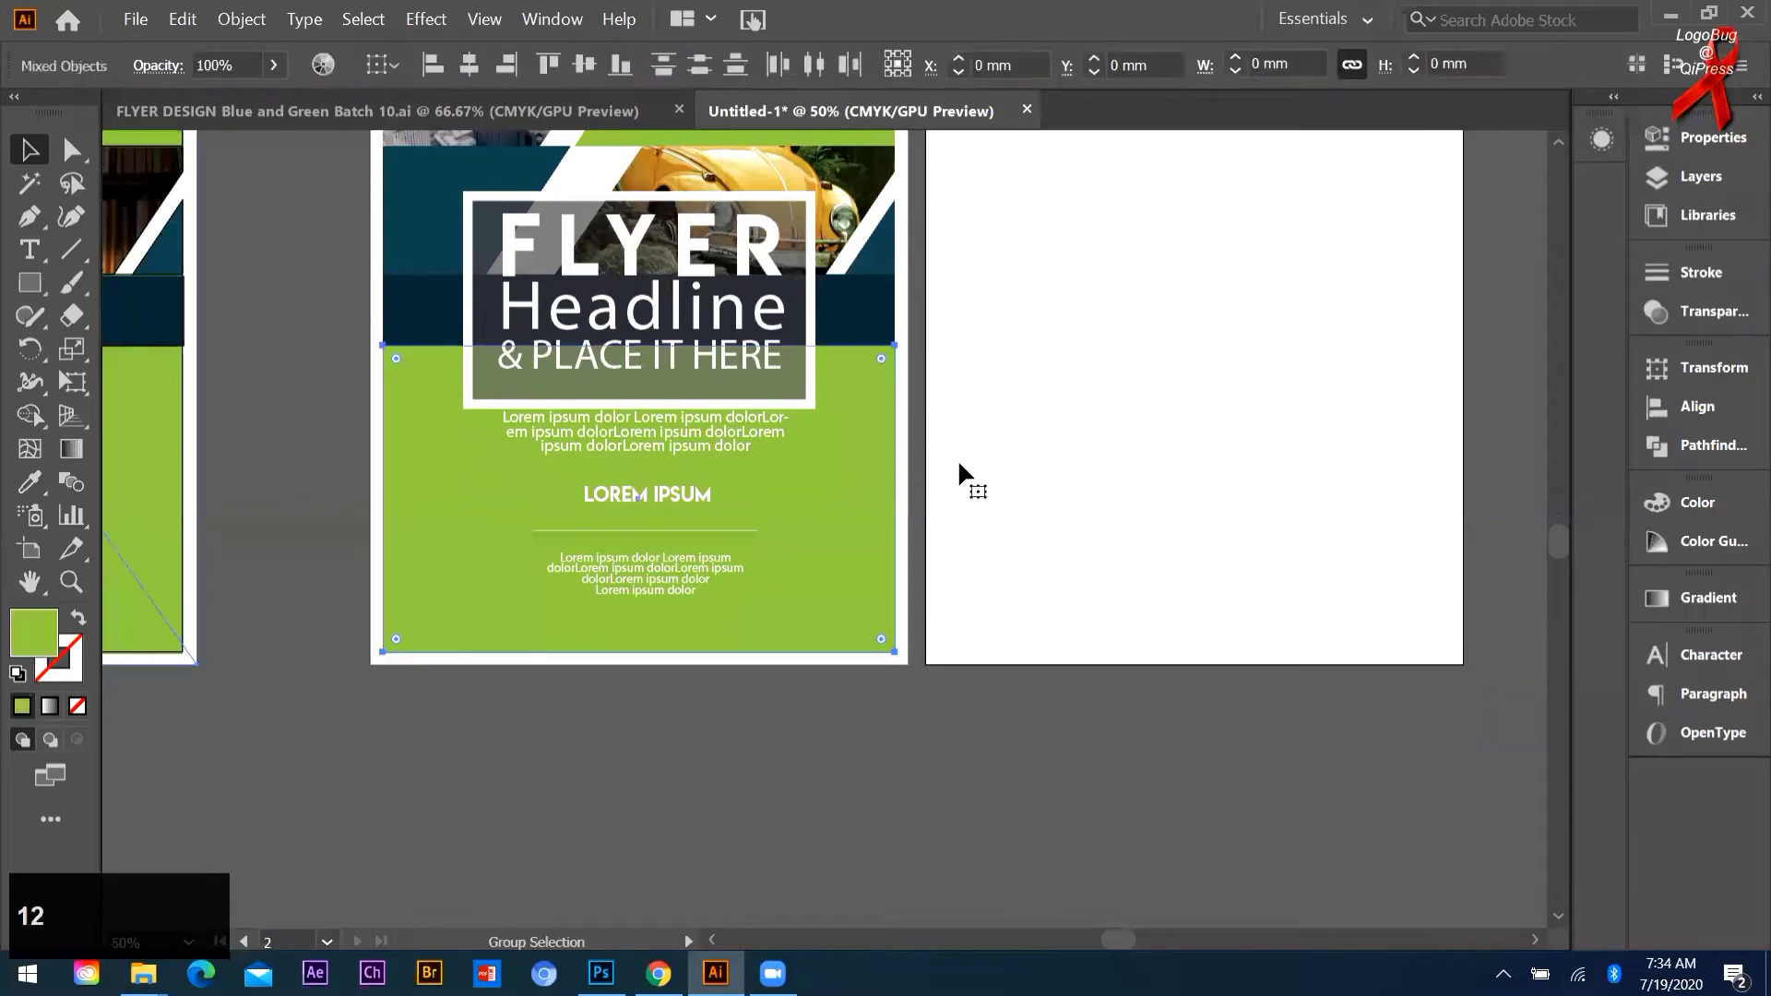
pyautogui.click(1067, 503)
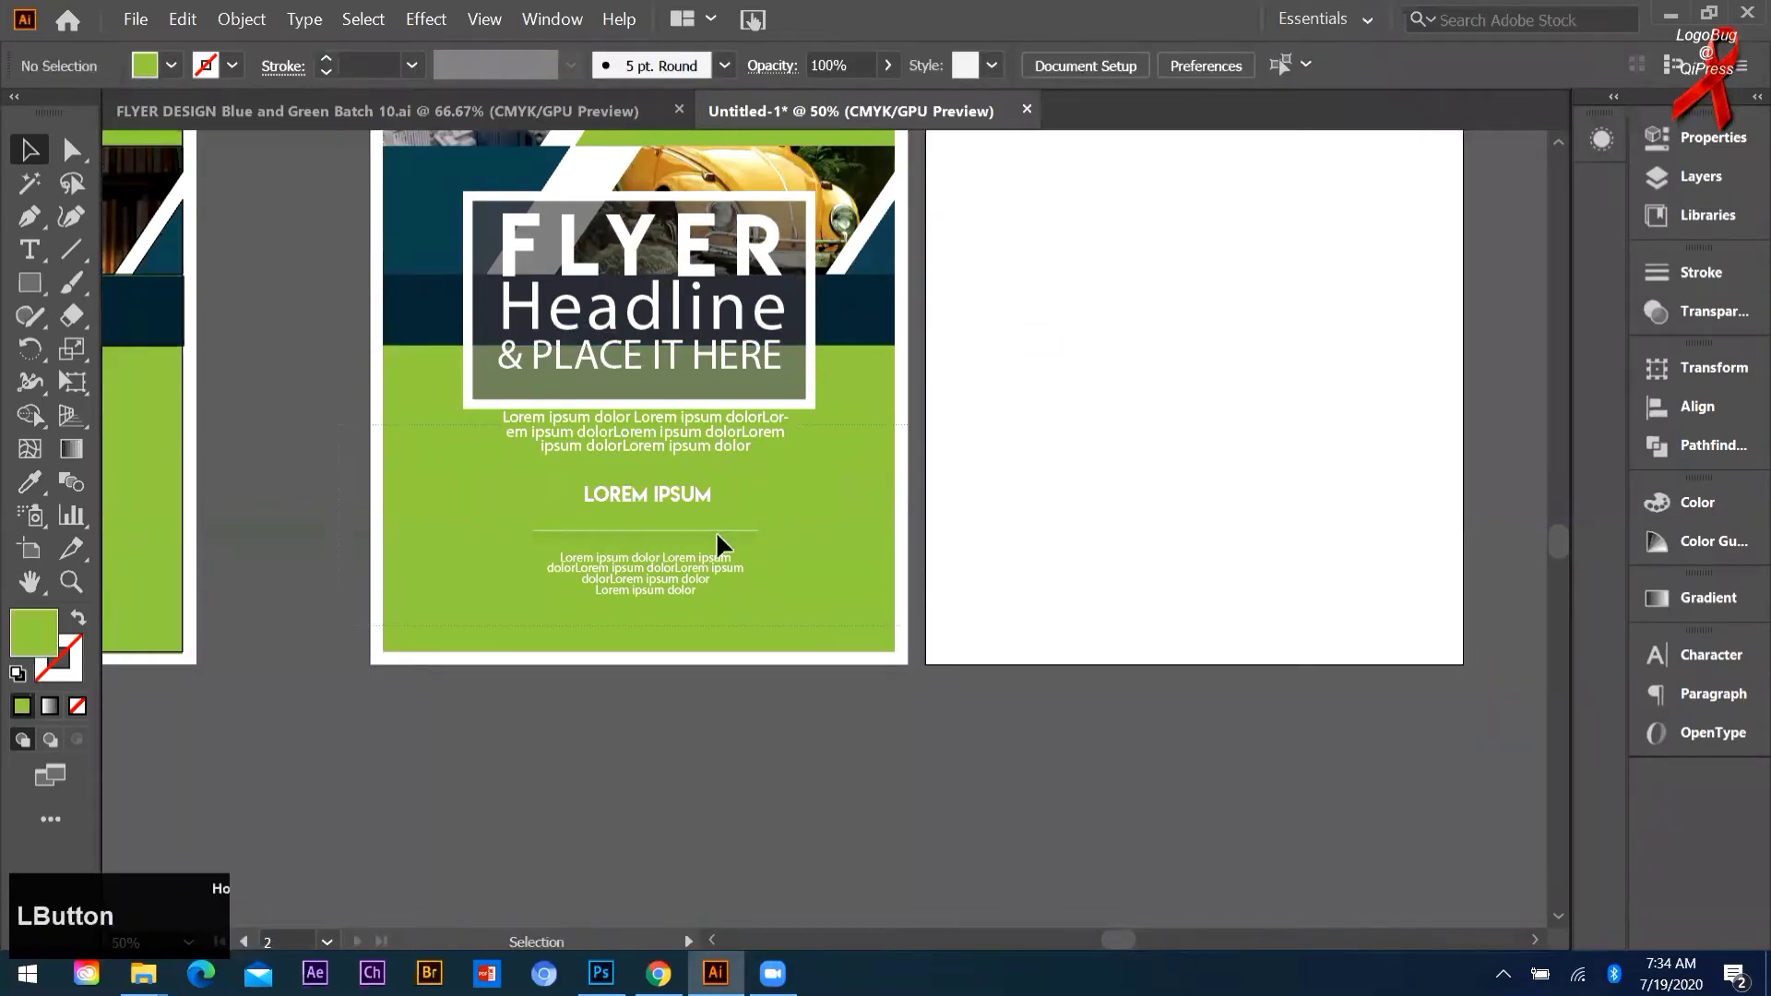
pyautogui.moveTo(716, 532); pyautogui.dragTo(856, 402)
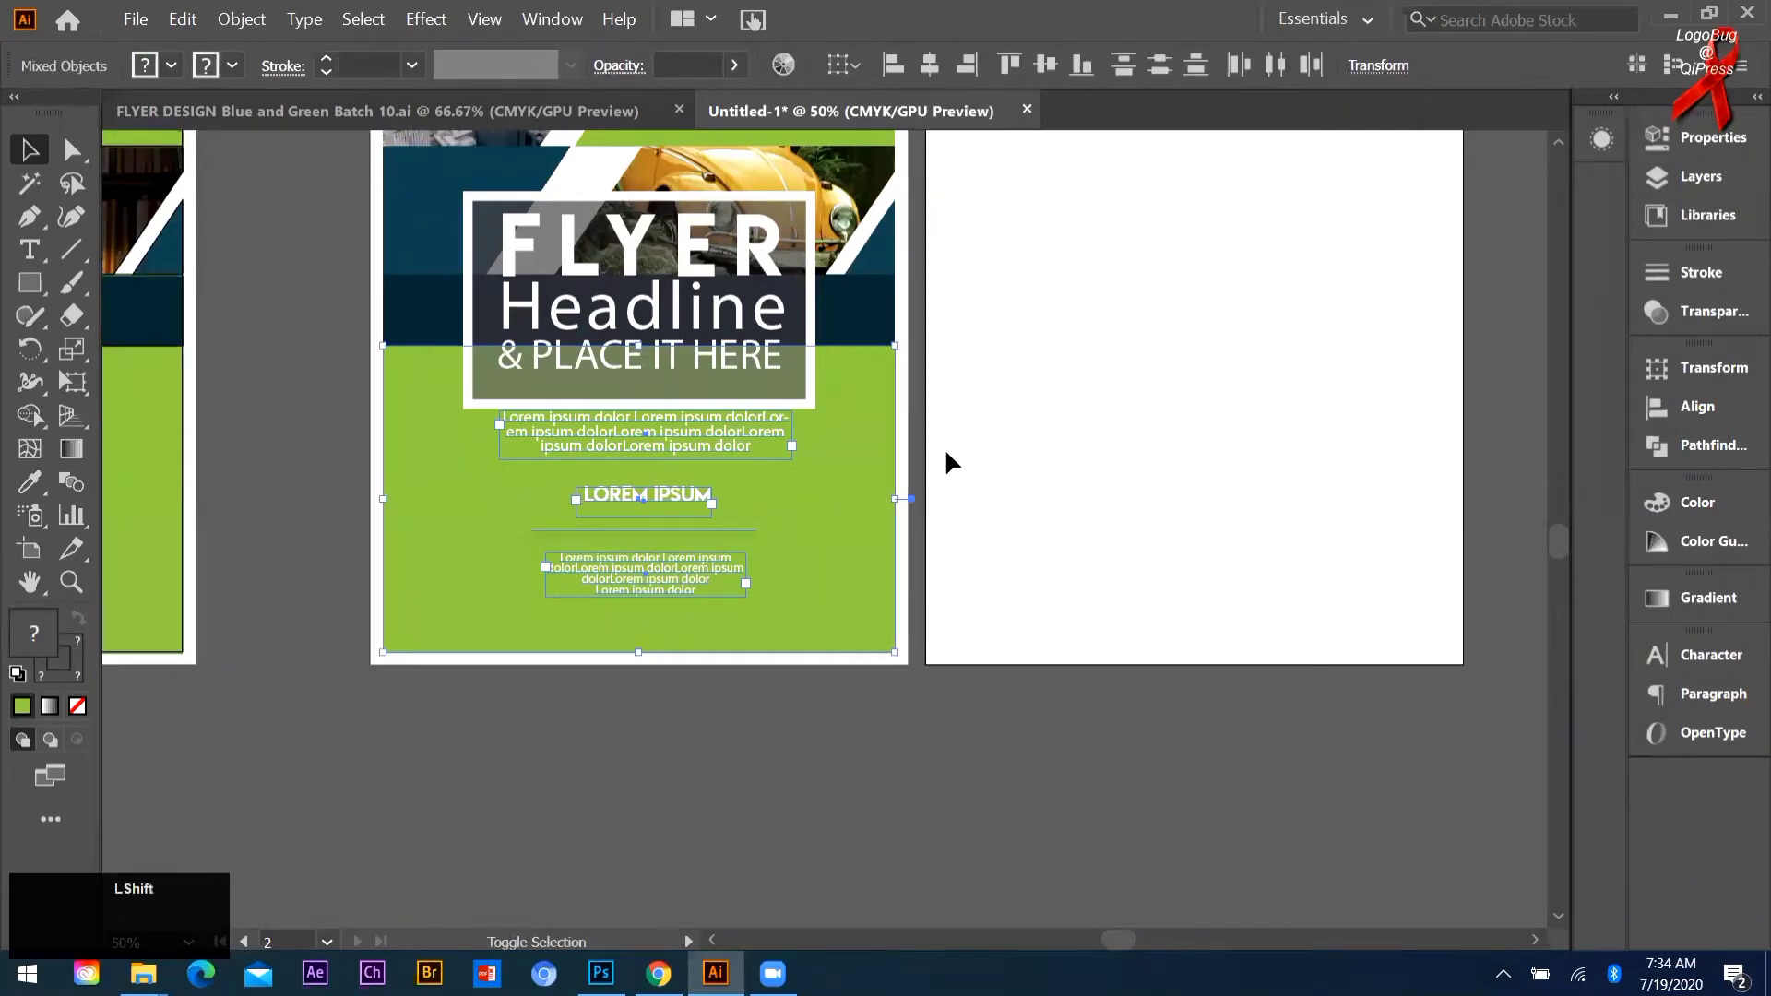
pyautogui.click(964, 403)
# Step: Centre the lower paragraphs and LOREM IPSUM title on each other horizontally and move them slightly farther below the headline frame
pyautogui.click(660, 496)
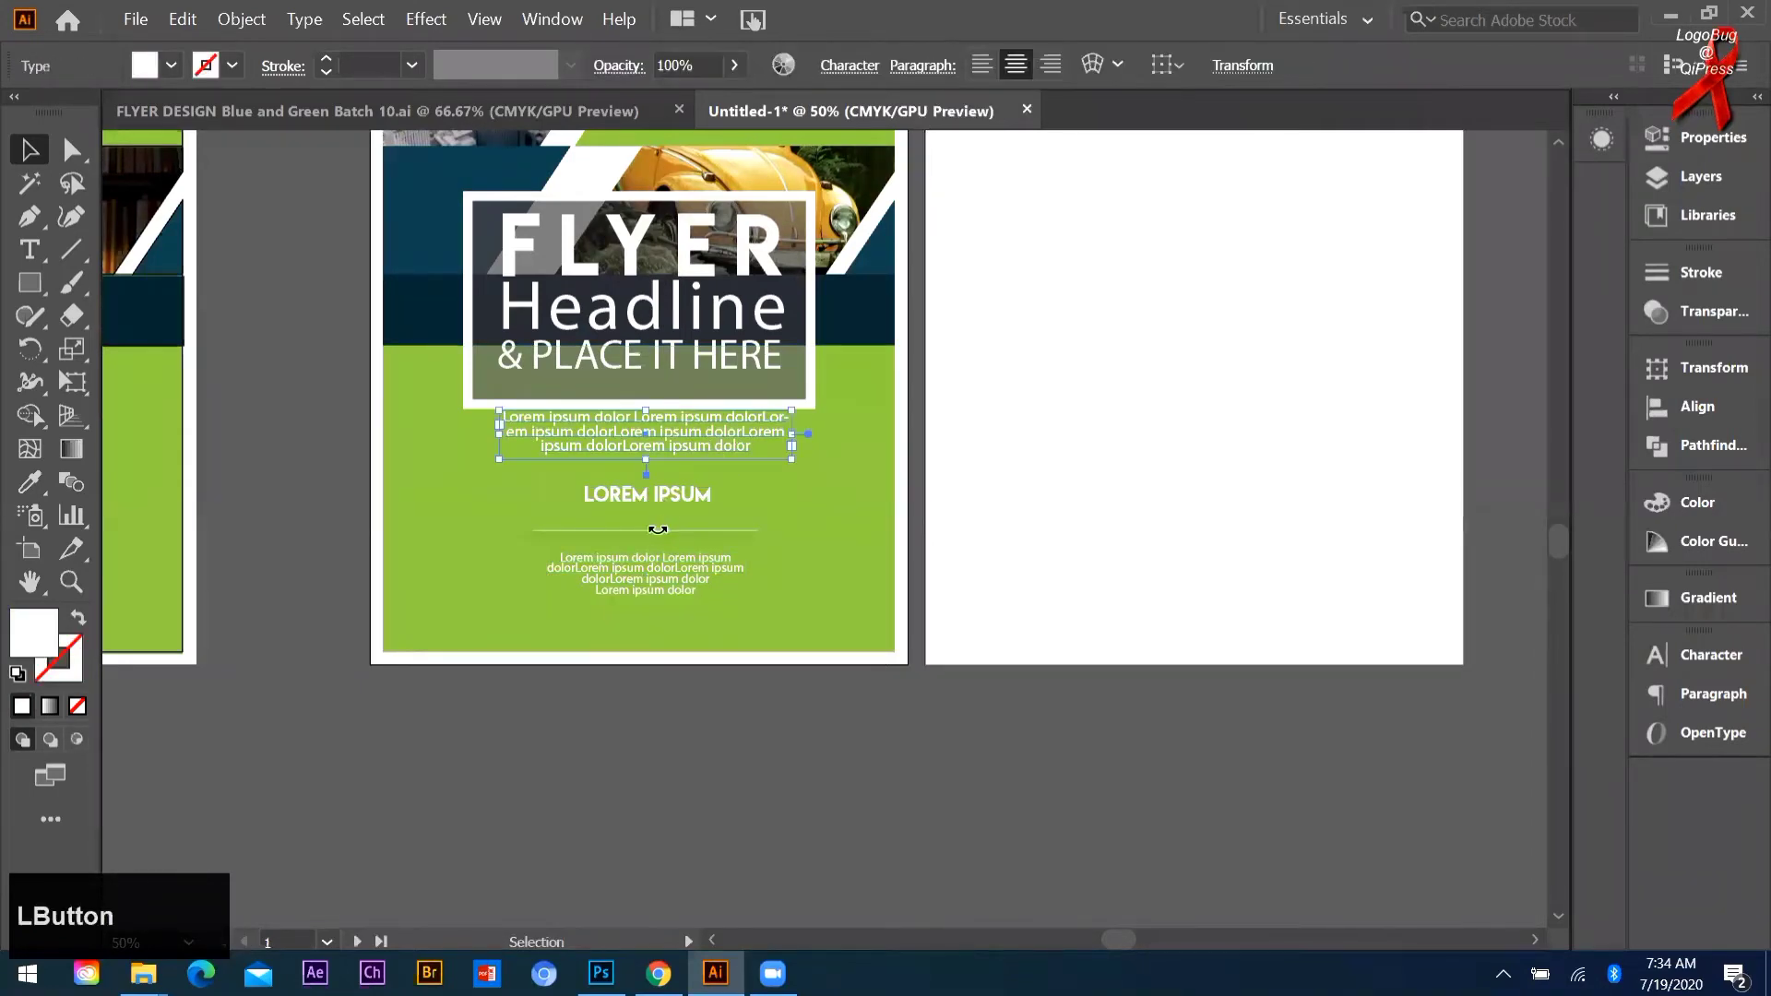
pyautogui.keyDown('shift'); pyautogui.click(660, 571); pyautogui.keyUp('shift')
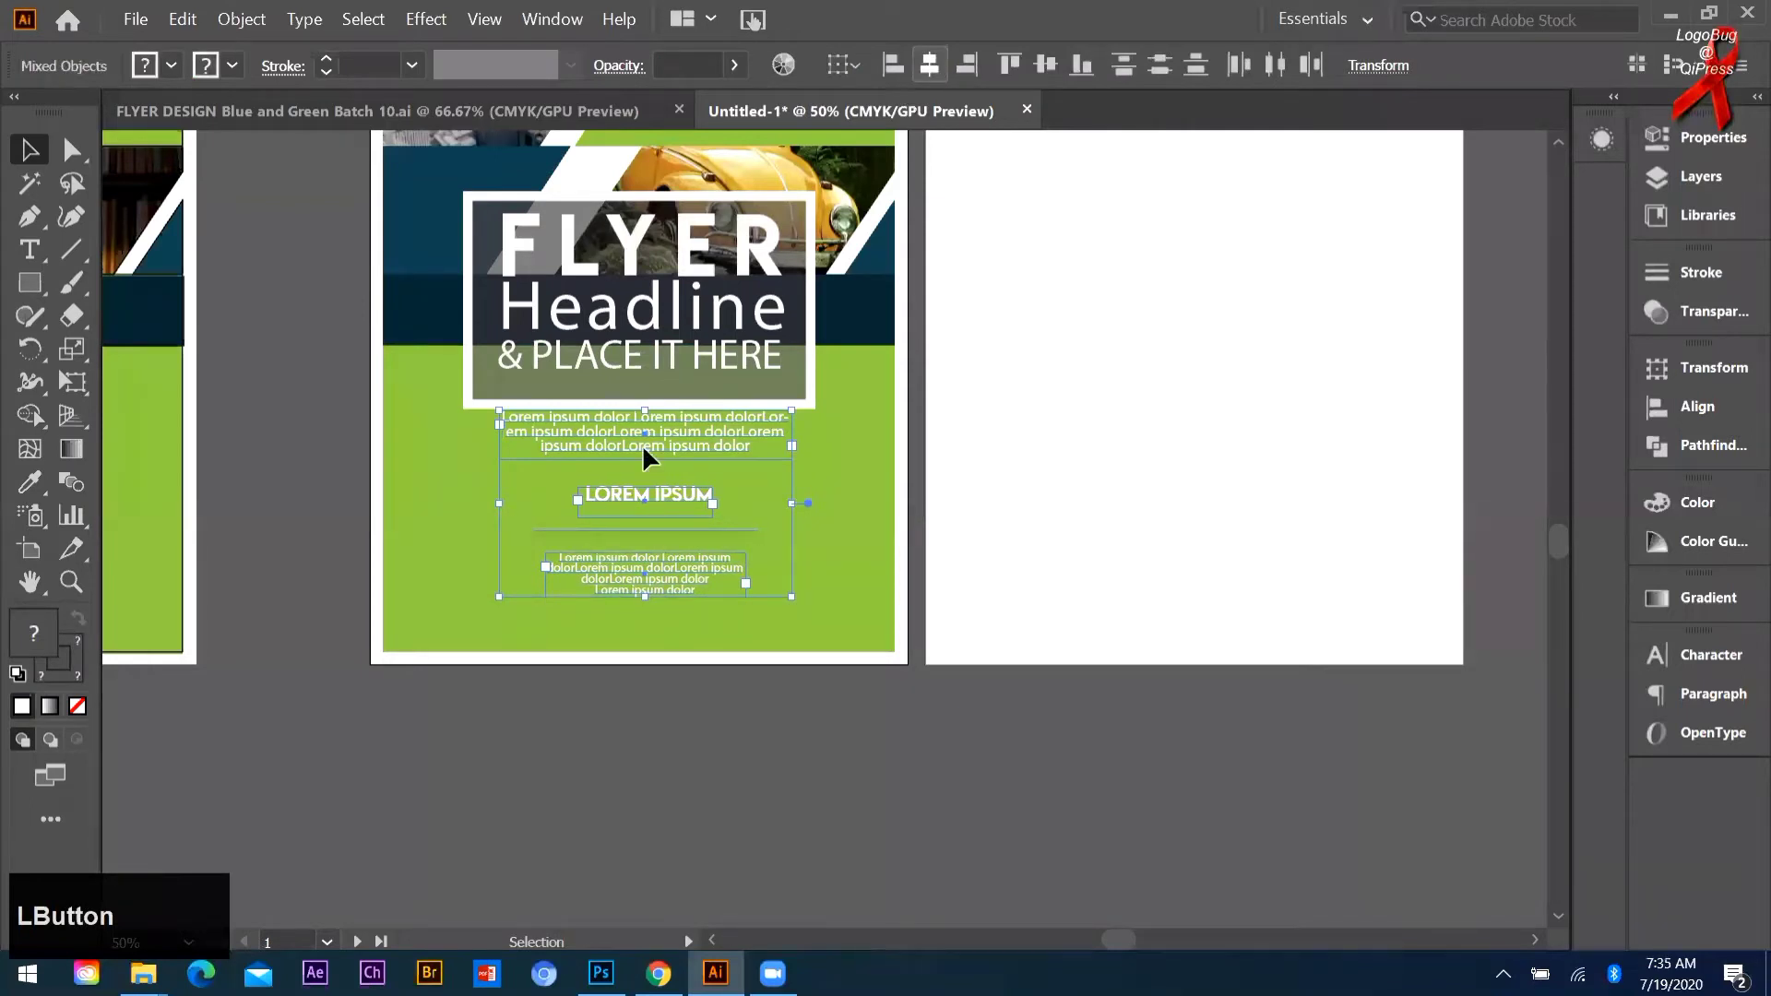
pyautogui.moveTo(643, 448); pyautogui.dragTo(645, 449)
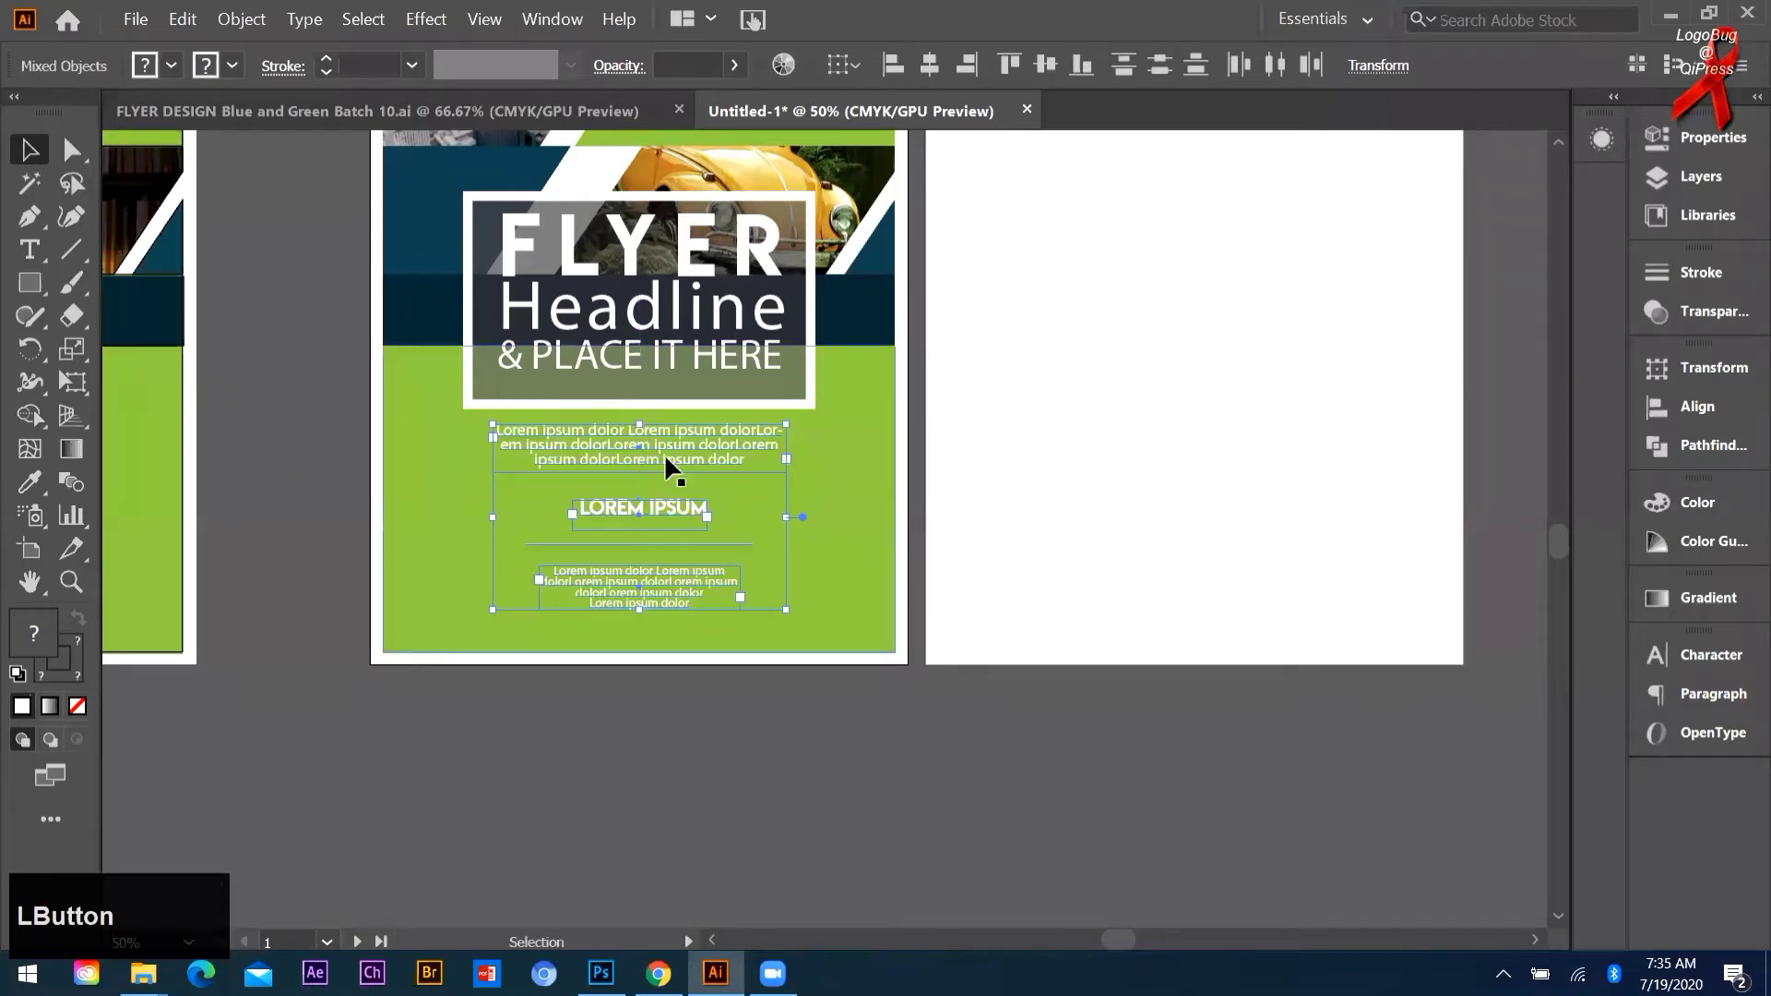
pyautogui.click(943, 507)
# Step: Fill the LOREM IPSUM title beneath the headline frame with black, 000000
pyautogui.scroll(2, 876, 530)
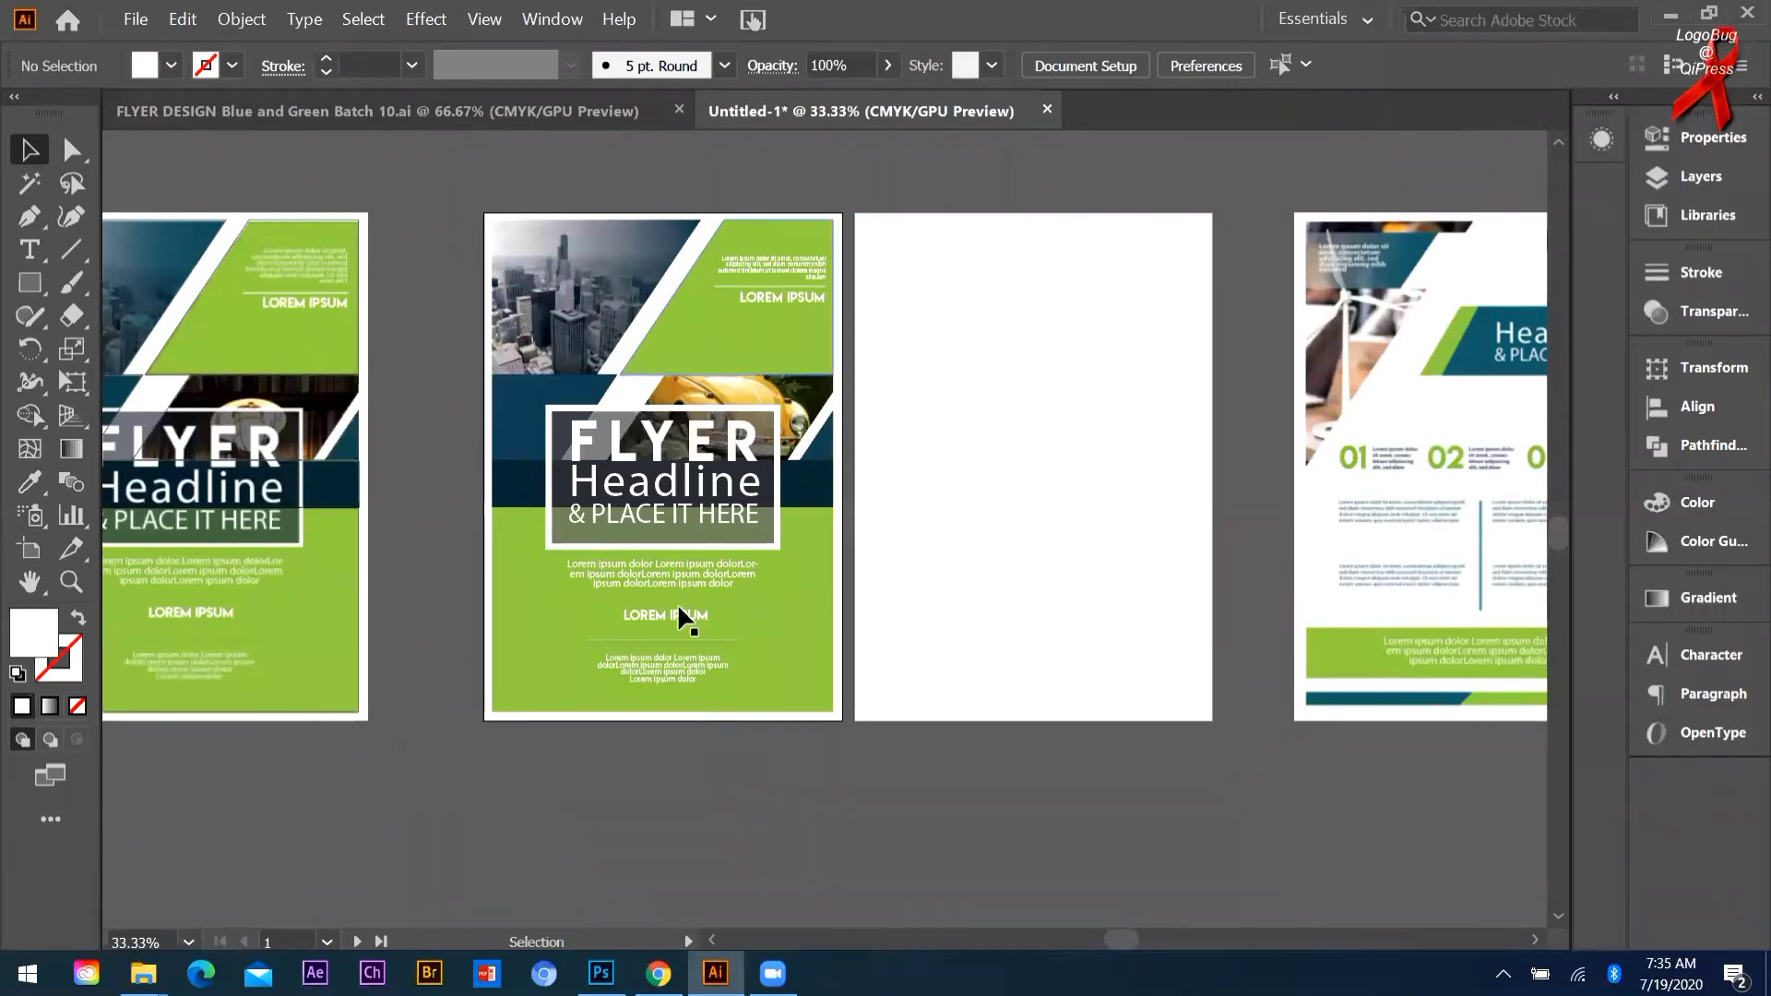
pyautogui.scroll(2, 625, 674)
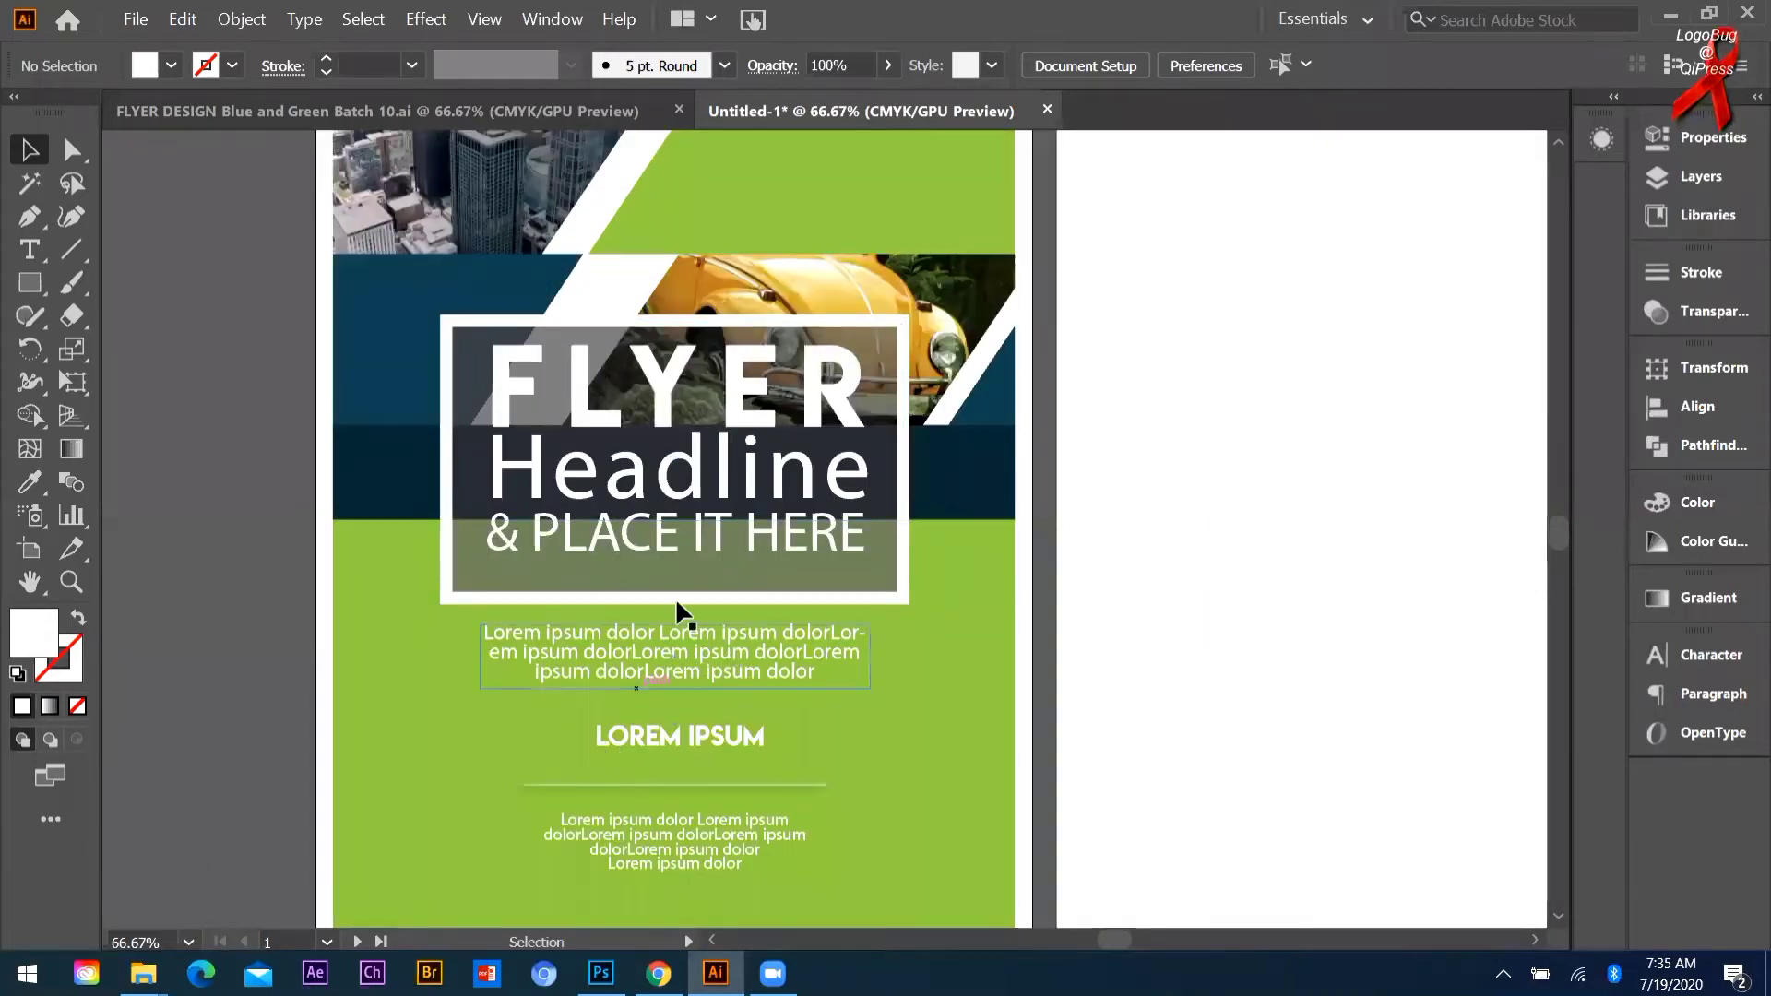
pyautogui.scroll(-1, 673, 596)
pyautogui.click(680, 669)
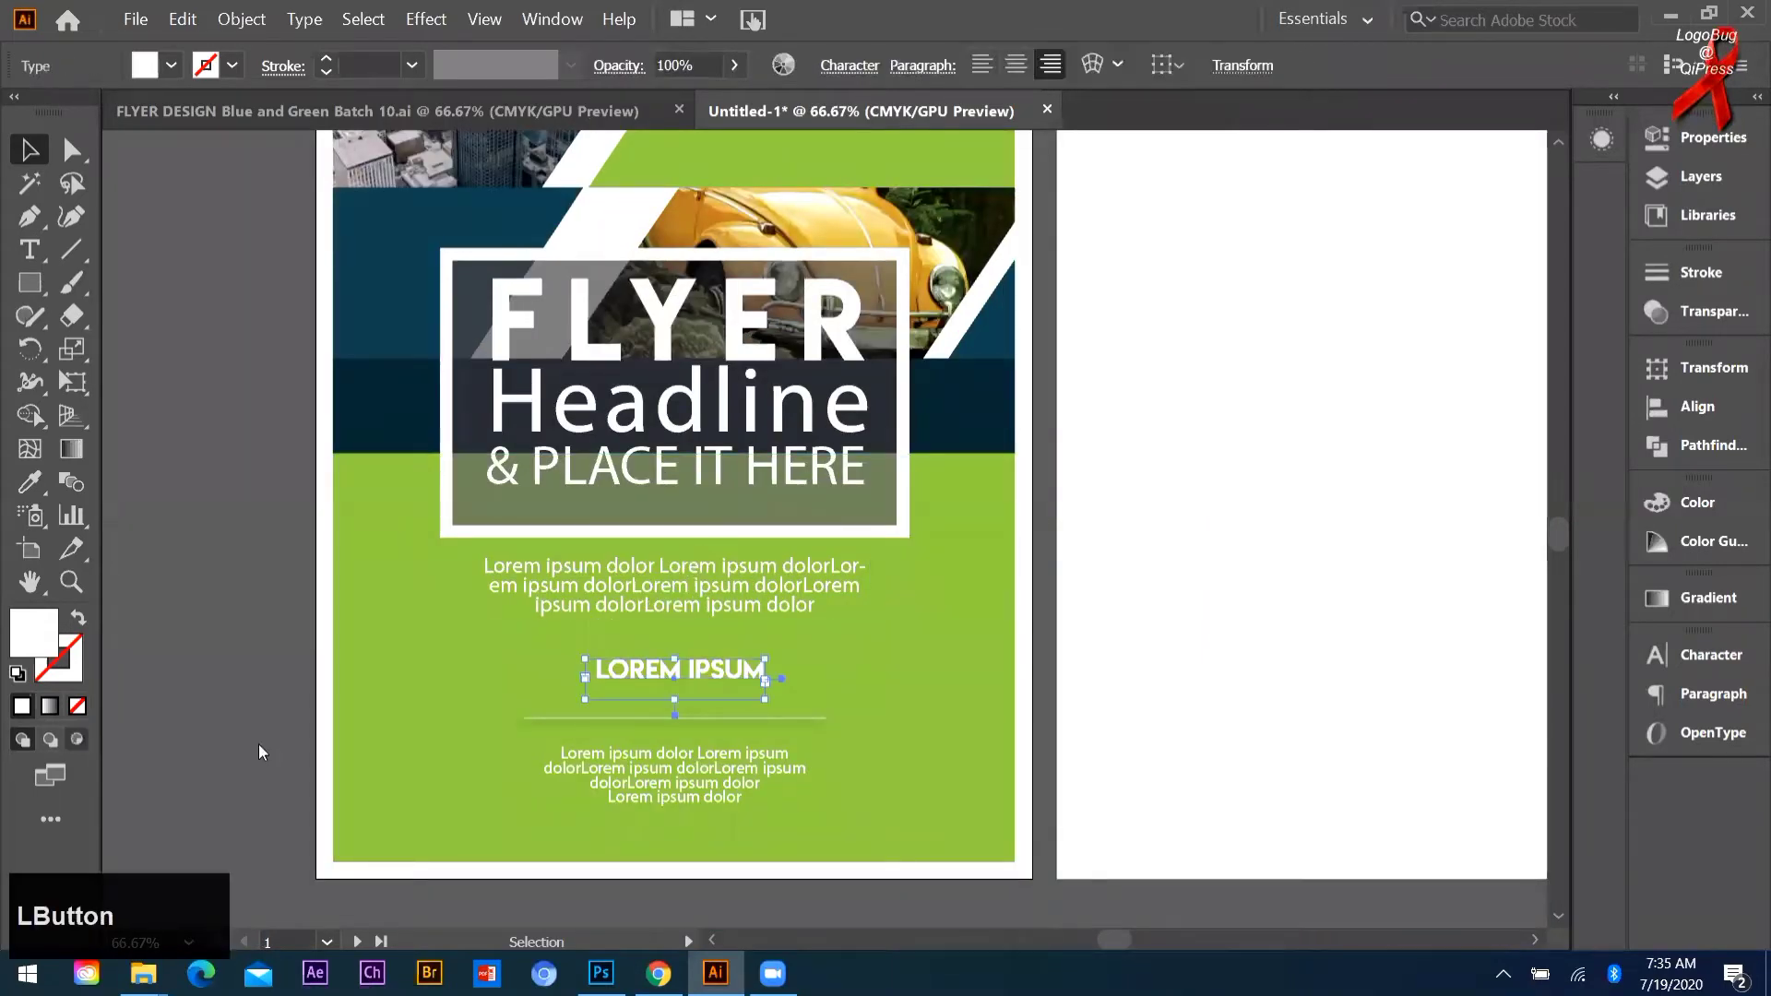
pyautogui.doubleClick(35, 632)
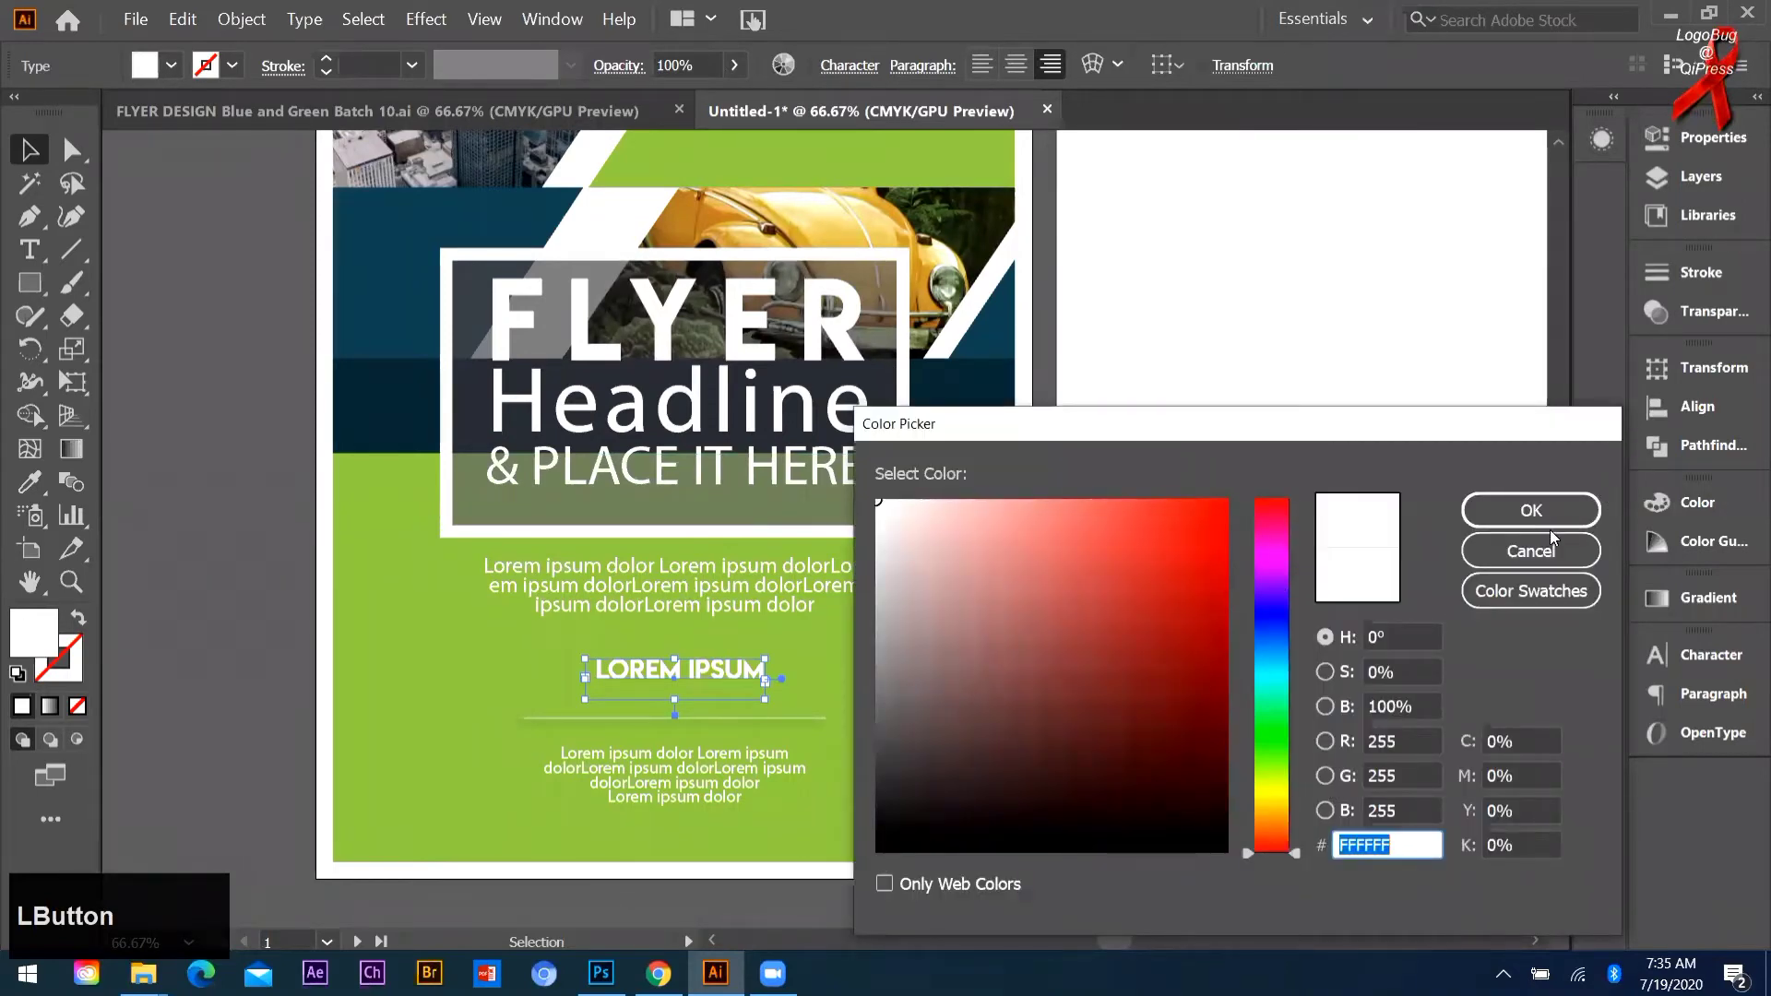
pyautogui.write('000000')
pyautogui.click(1533, 510)
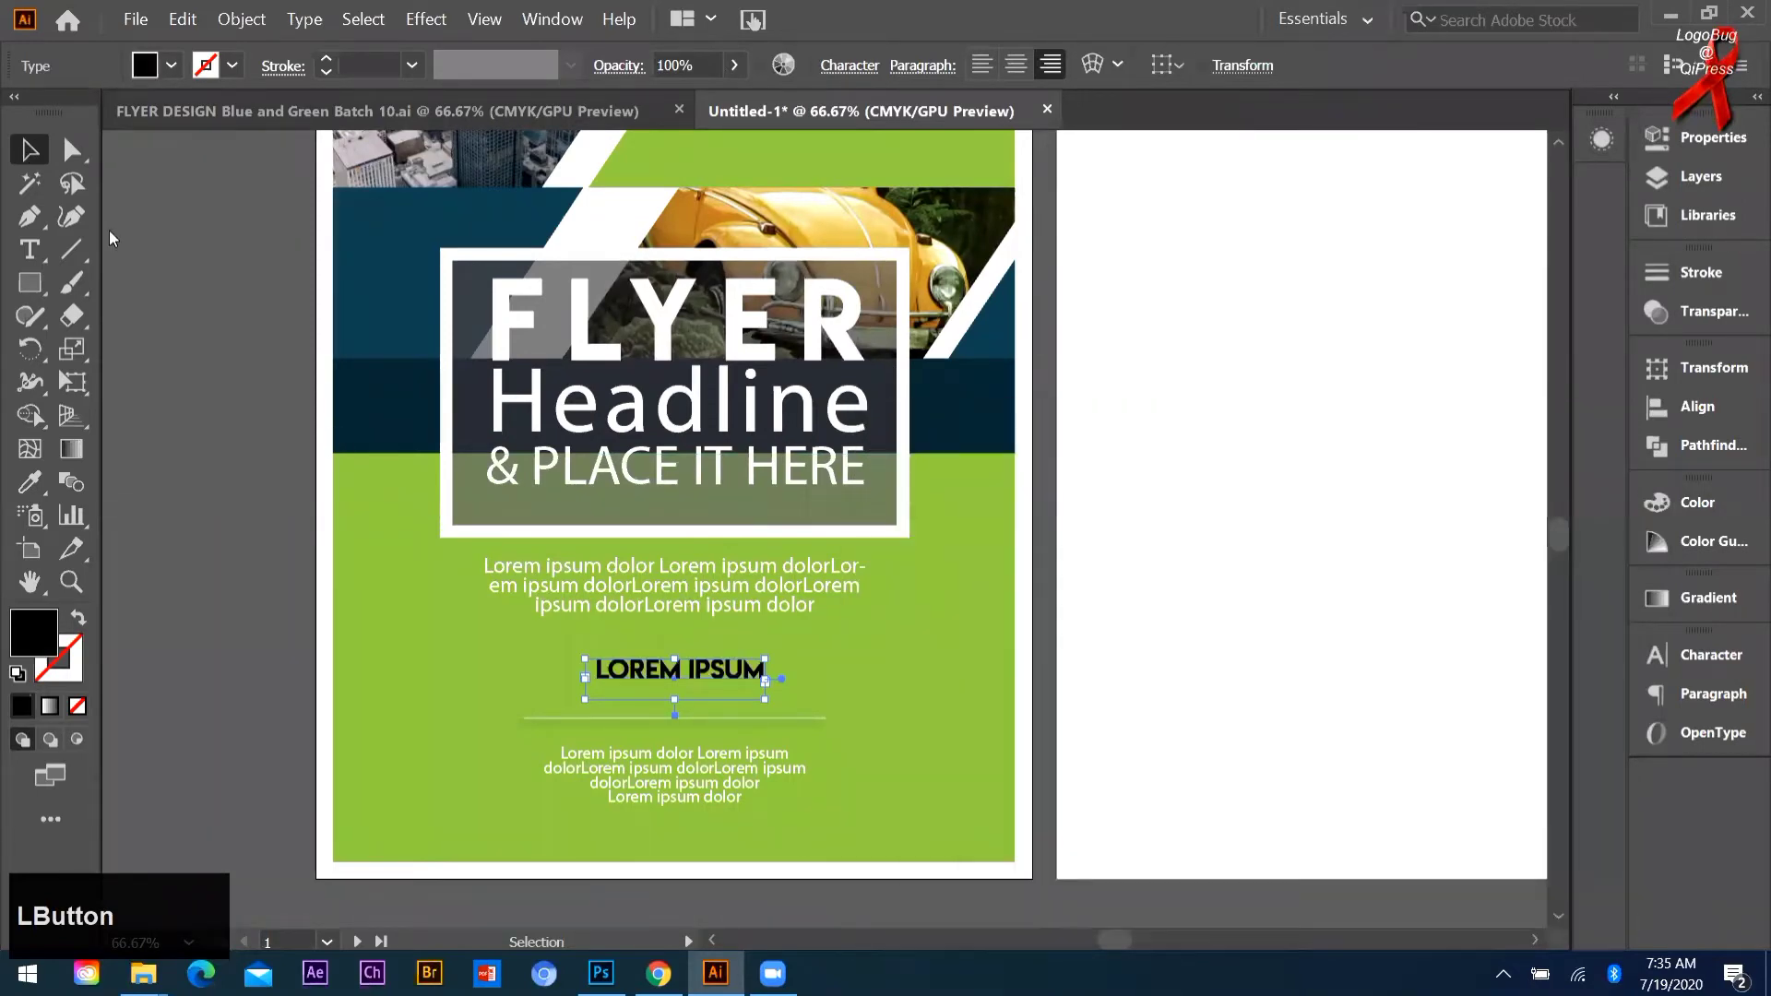
pyautogui.click(884, 576)
# Step: Recolour the lower LOREM IPSUM title dark blue by sampling the front page's blue band with the Eyedropper
pyautogui.scroll(-1, 830, 581)
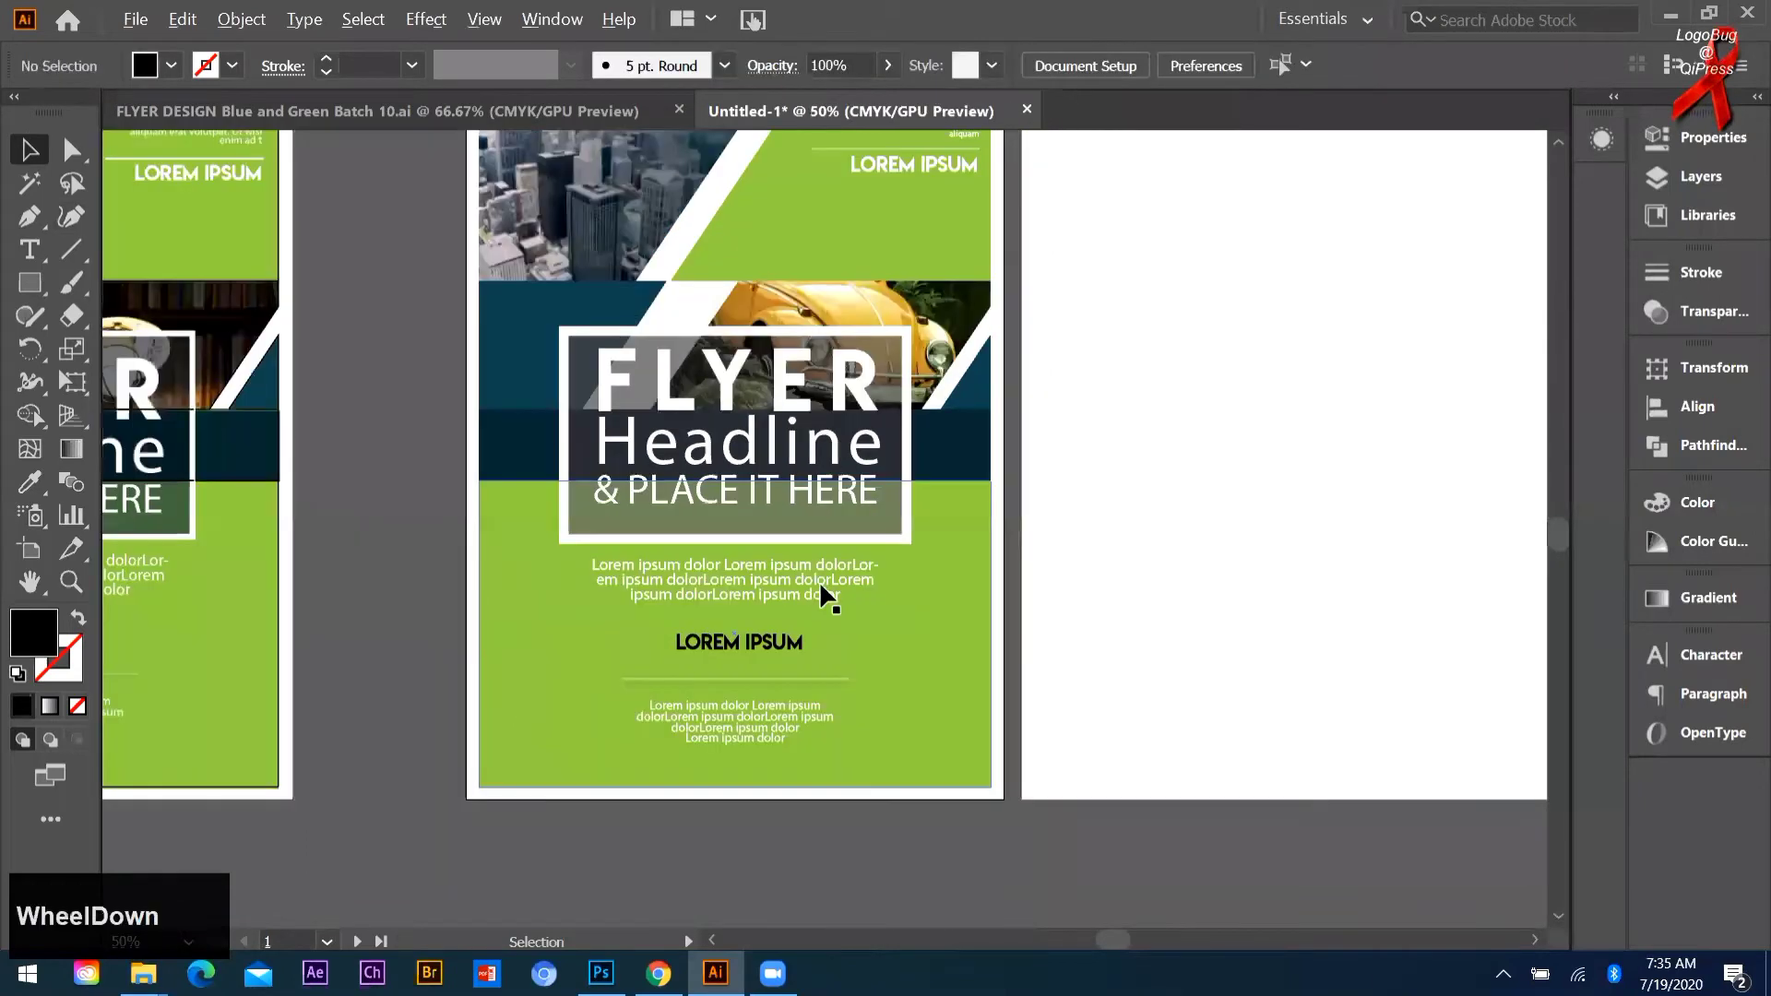
pyautogui.scroll(1, 763, 692)
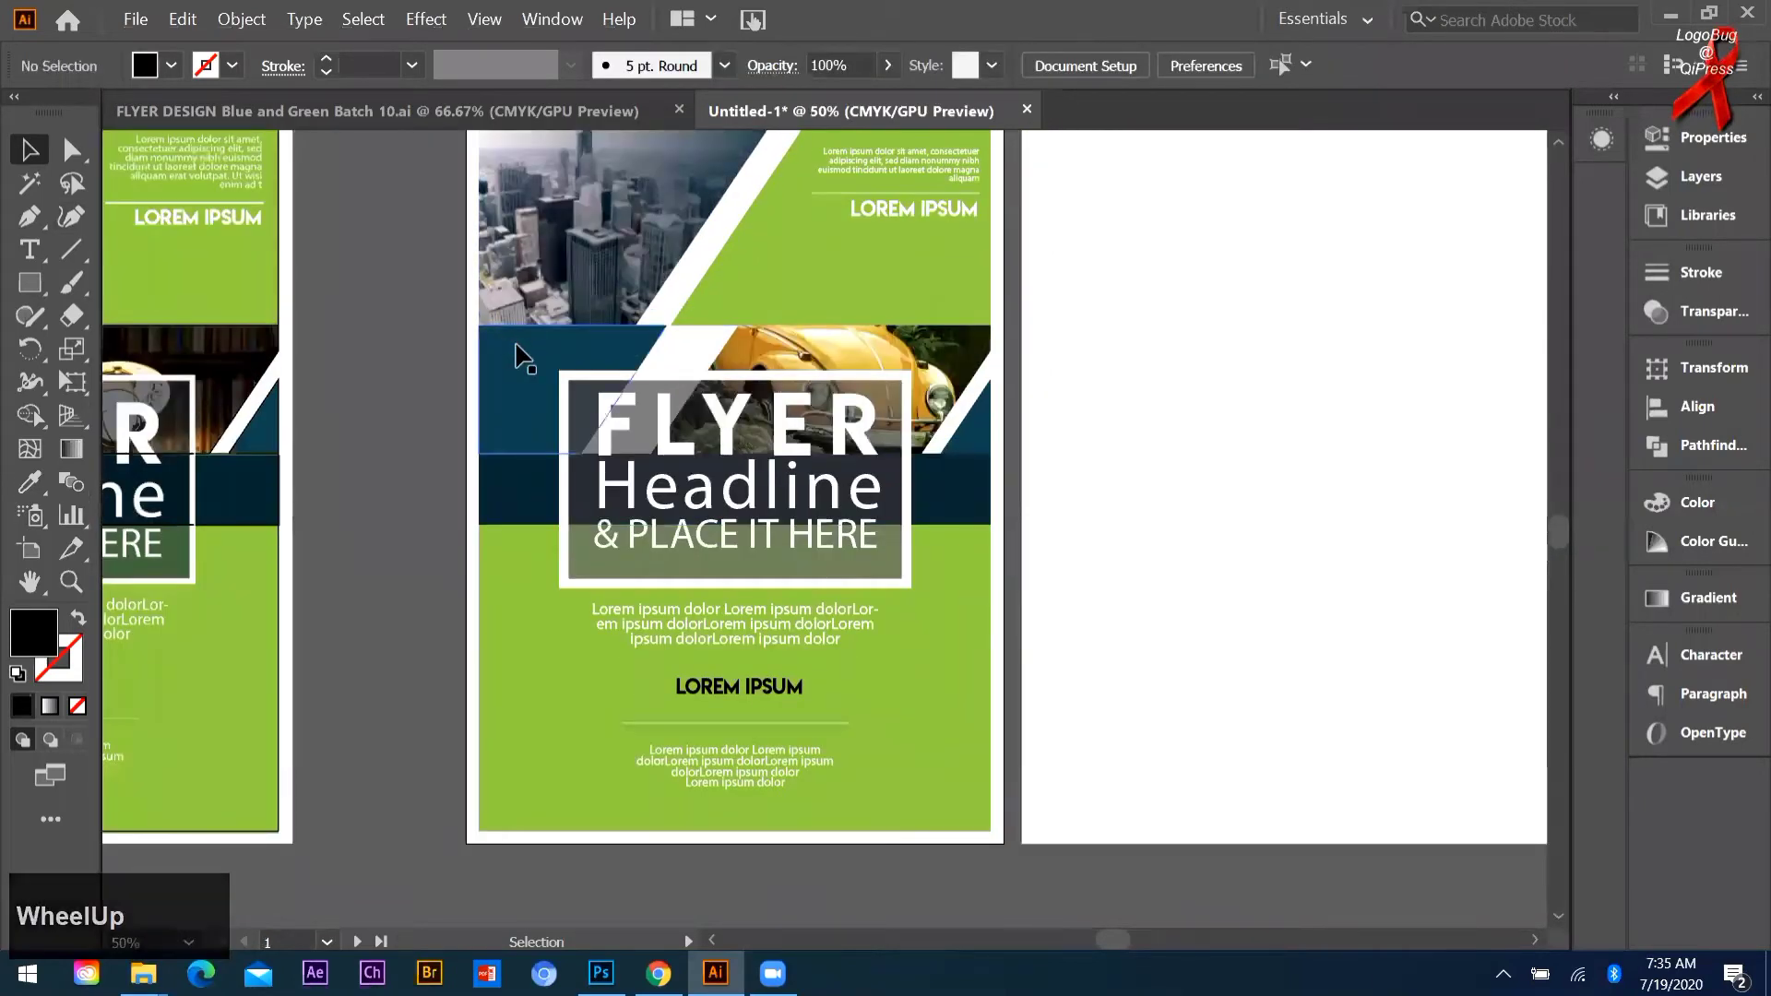
pyautogui.press('i')
pyautogui.click(518, 355)
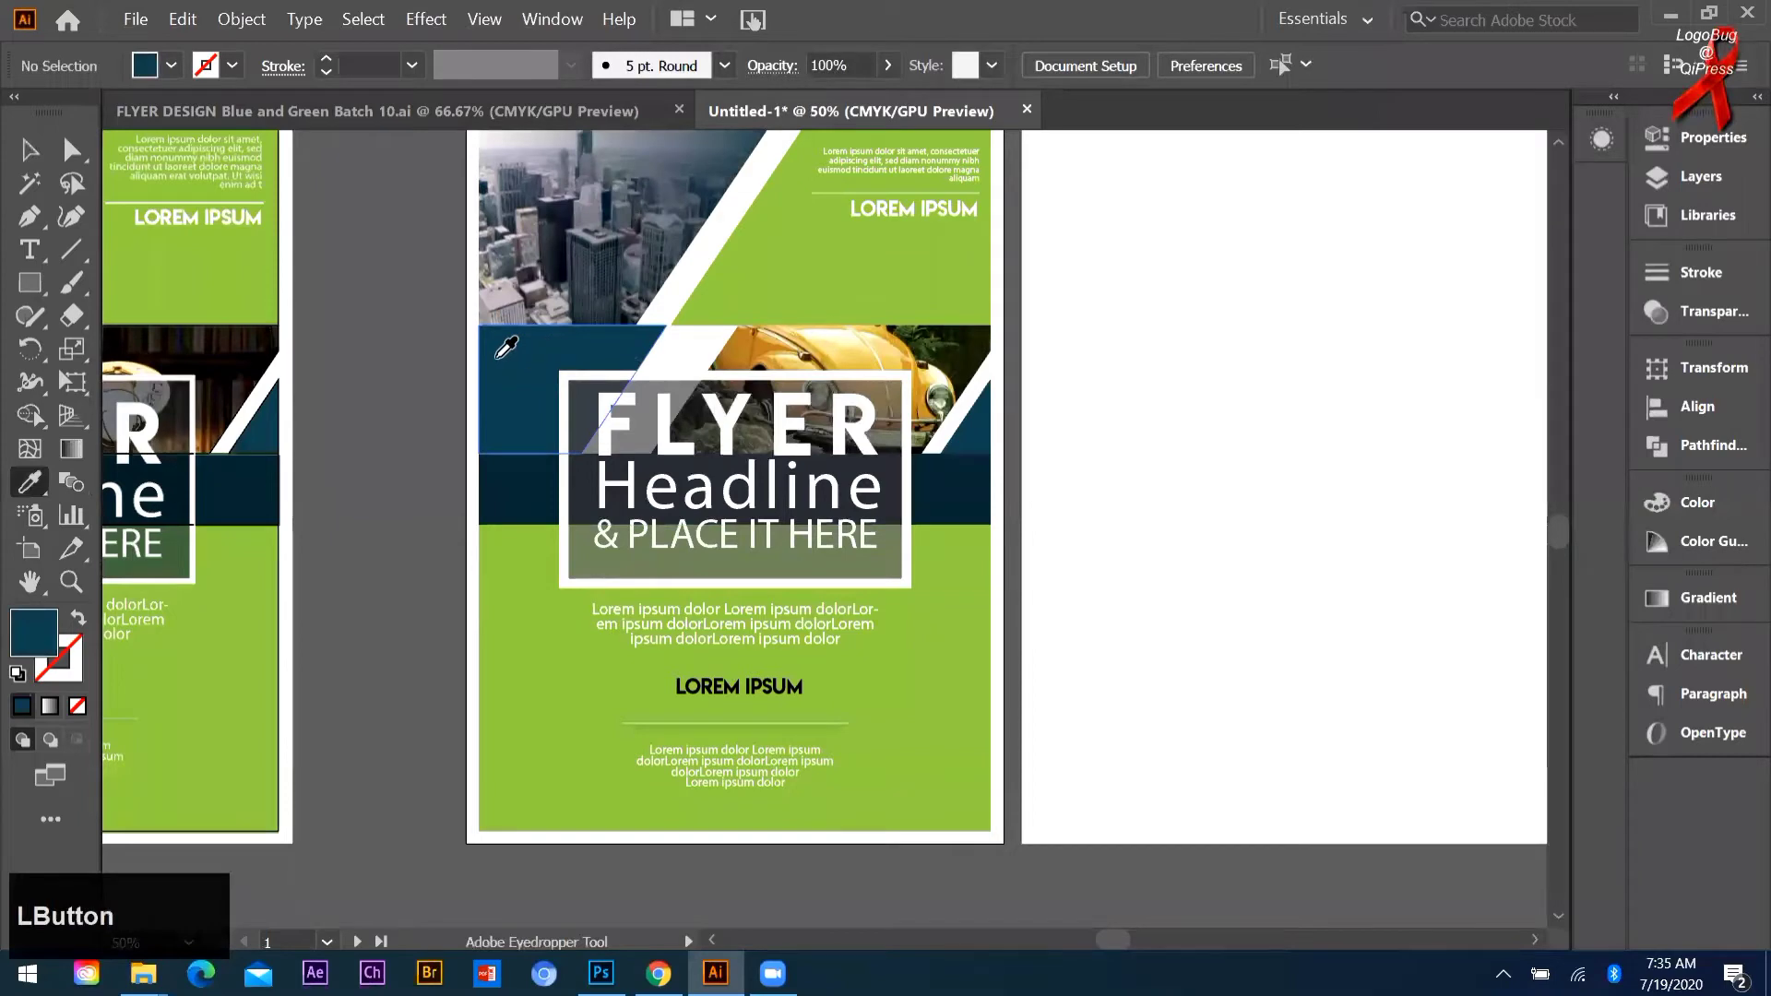
pyautogui.press('v')
pyautogui.click(724, 690)
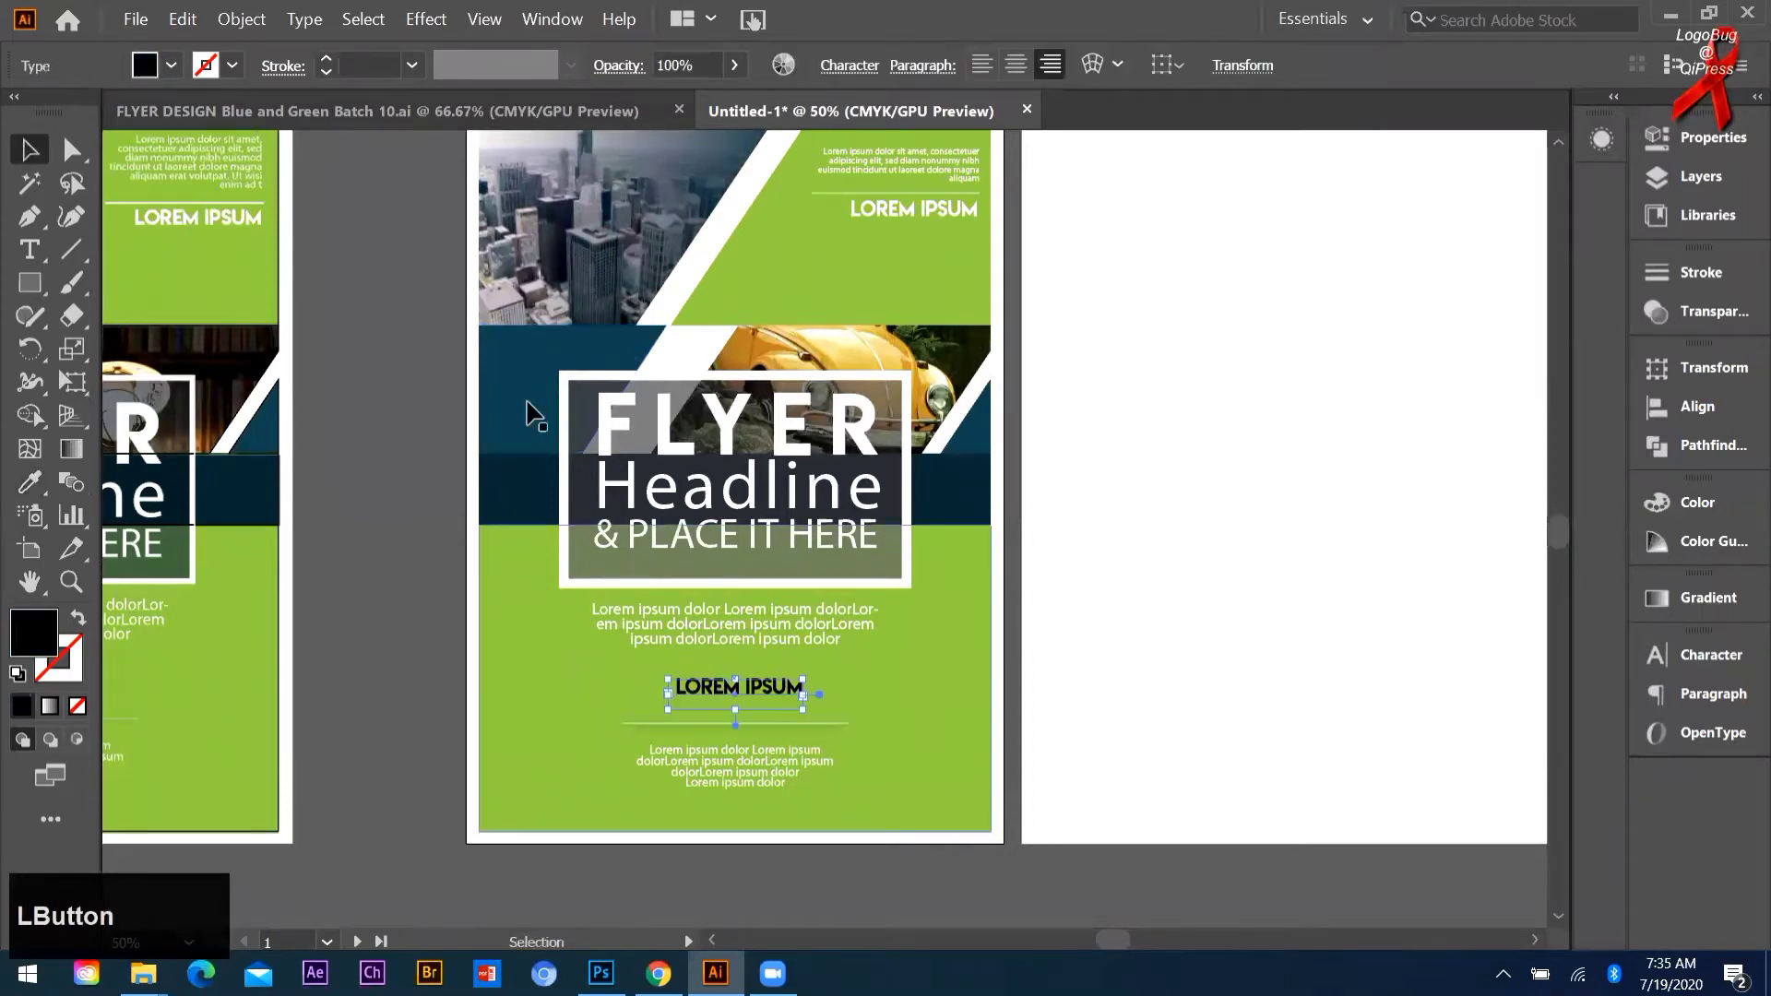
pyautogui.press('i')
pyautogui.click(521, 392)
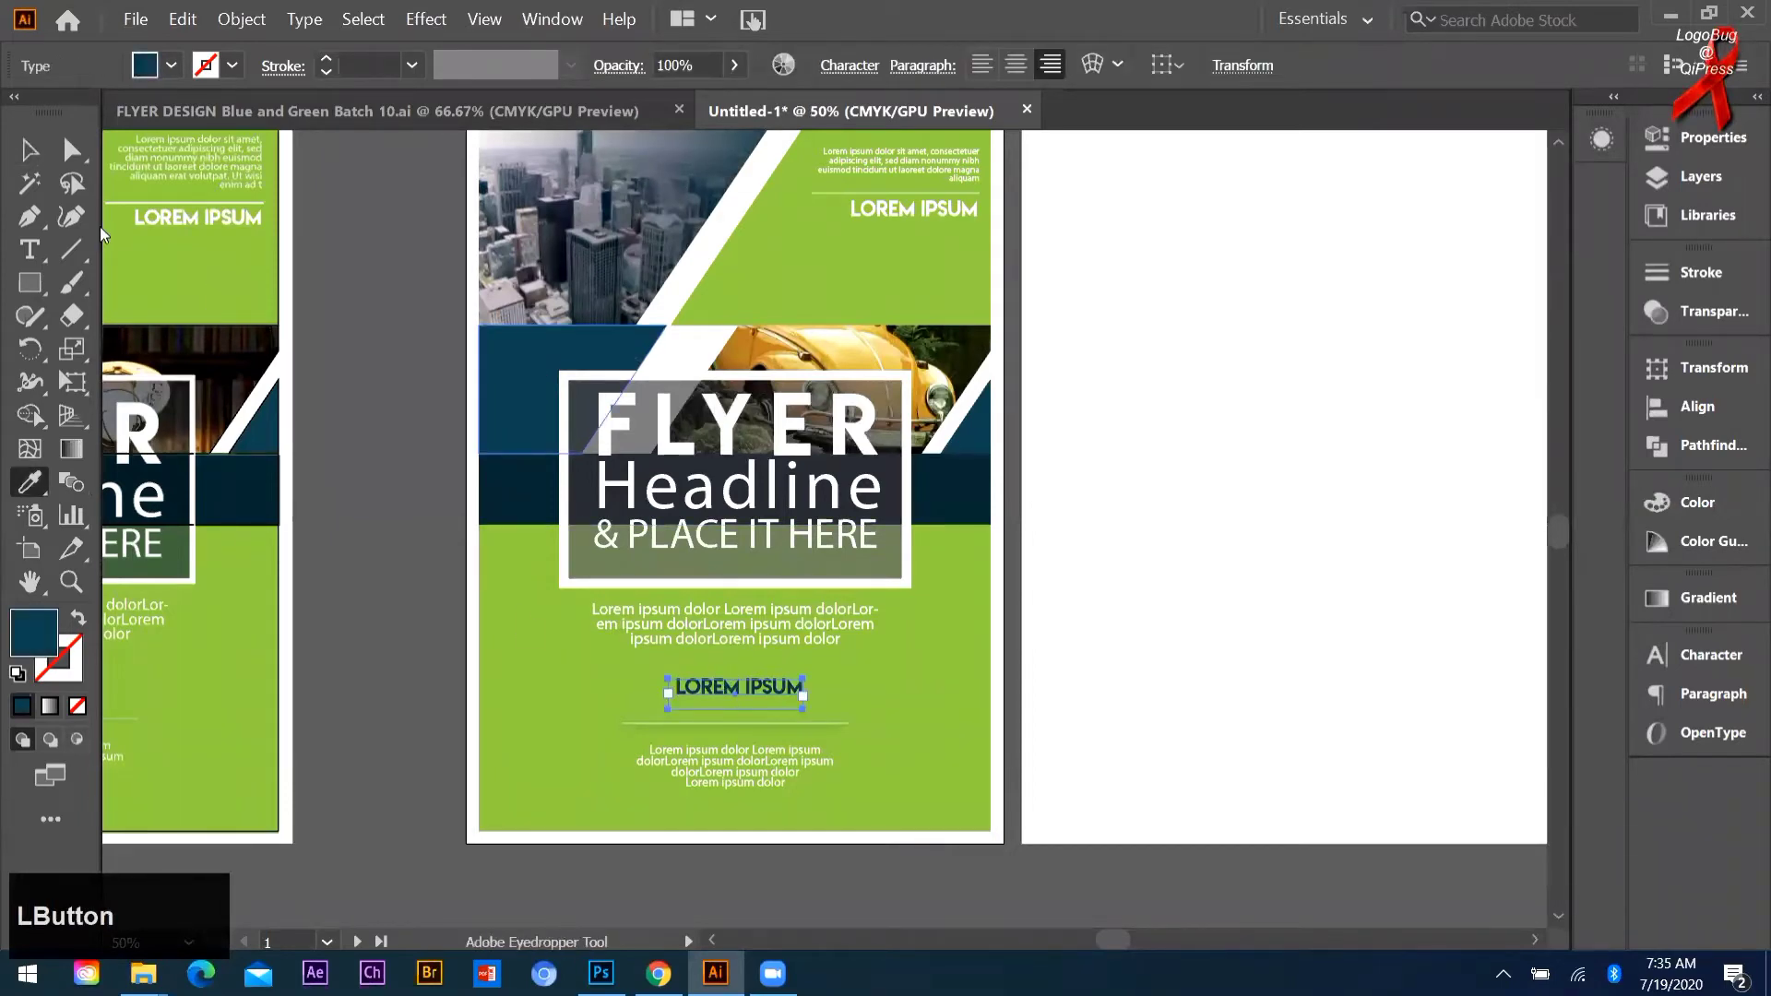
pyautogui.click(30, 150)
pyautogui.click(363, 525)
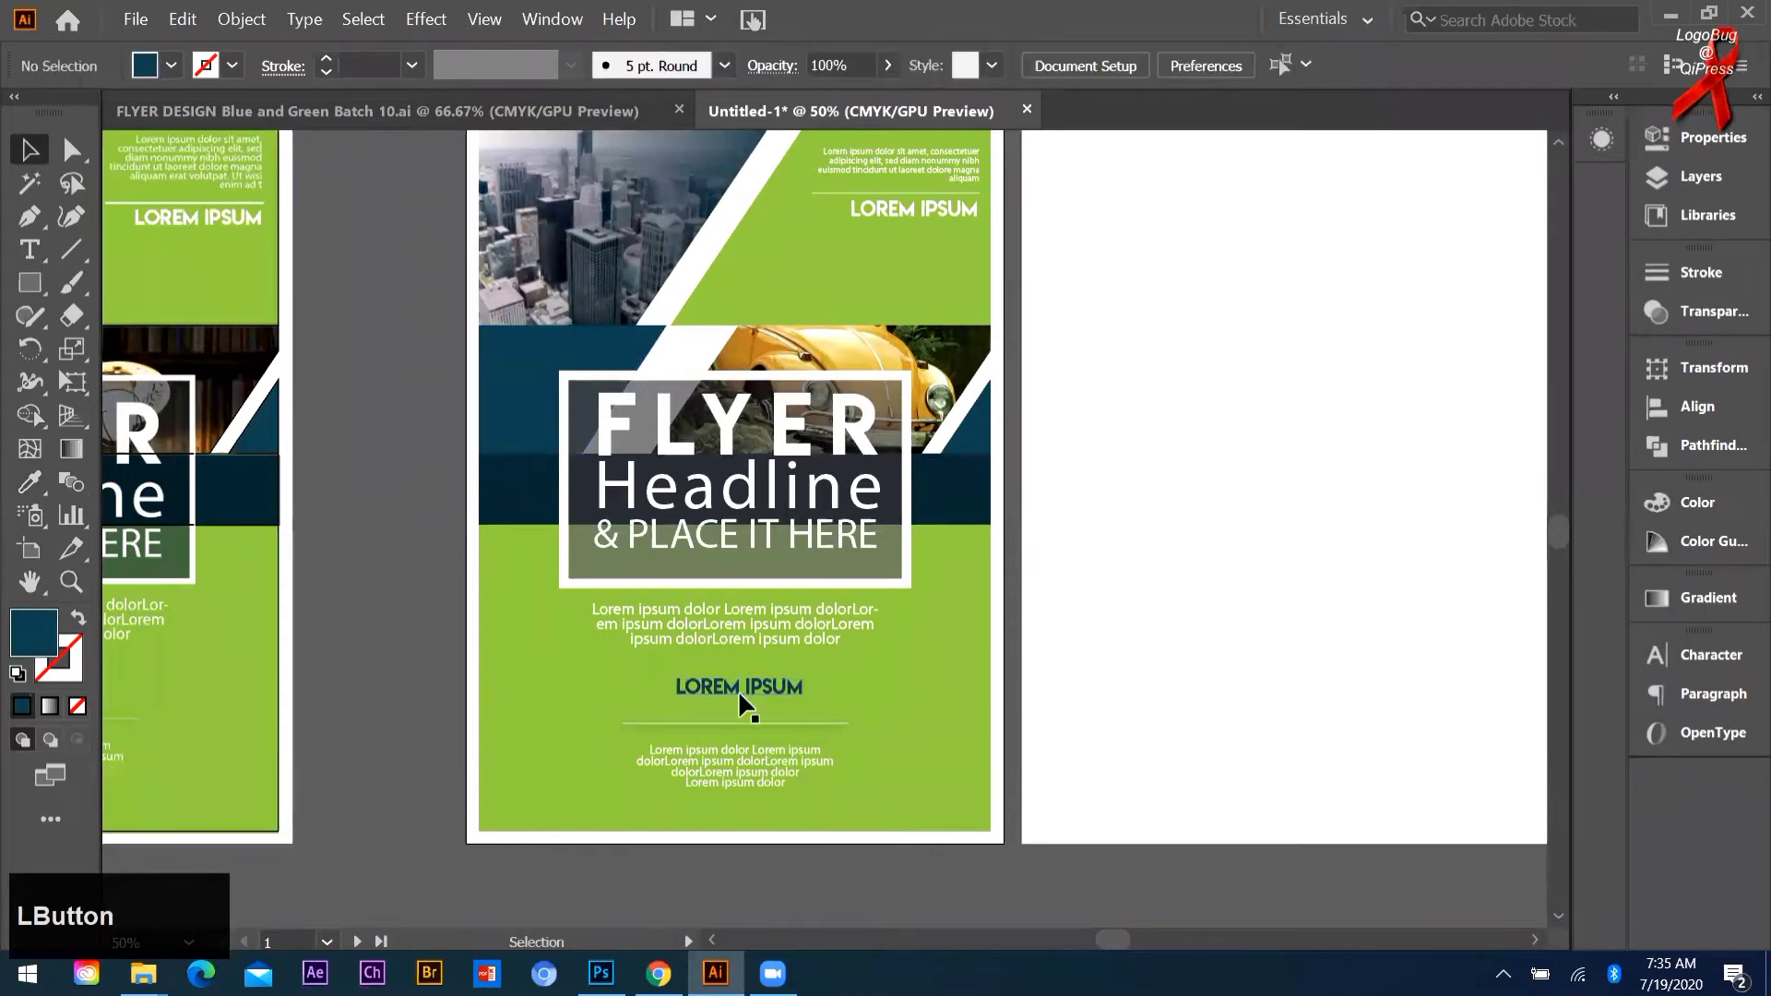
# Step: Examine the front page's texts and shapes up close and compare them with the finished flyer beside it
pyautogui.press('alt')
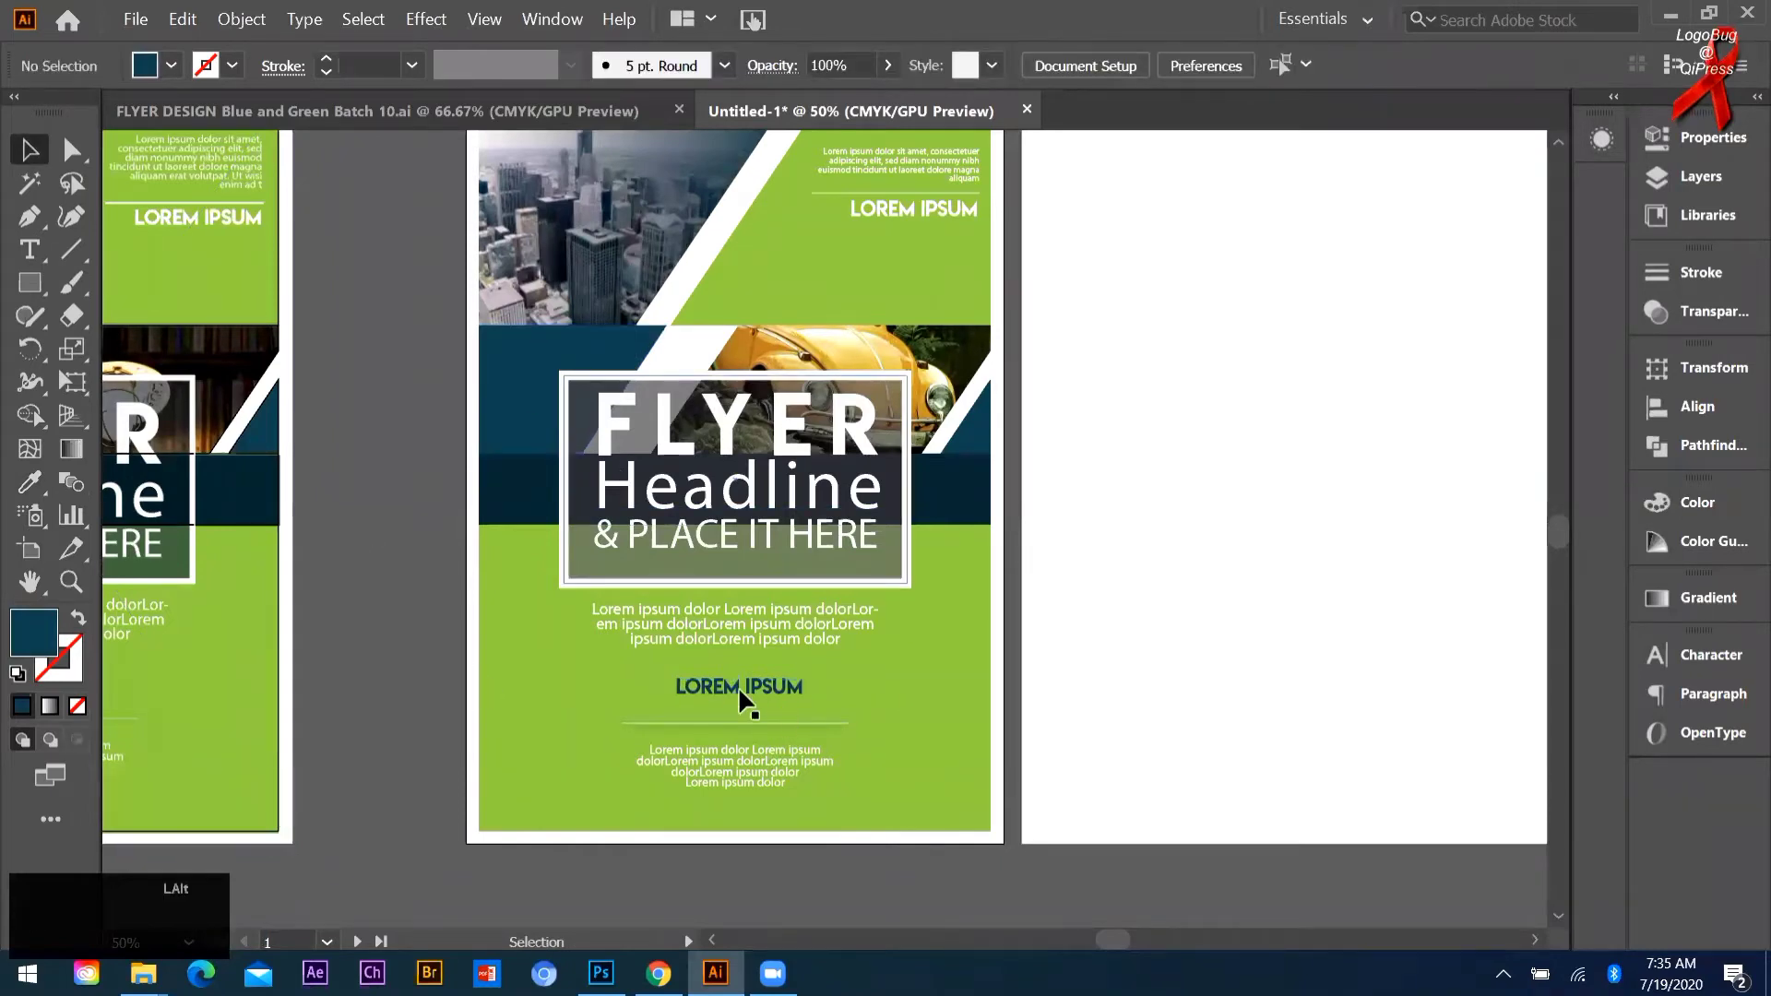
pyautogui.scroll(2, 637, 636)
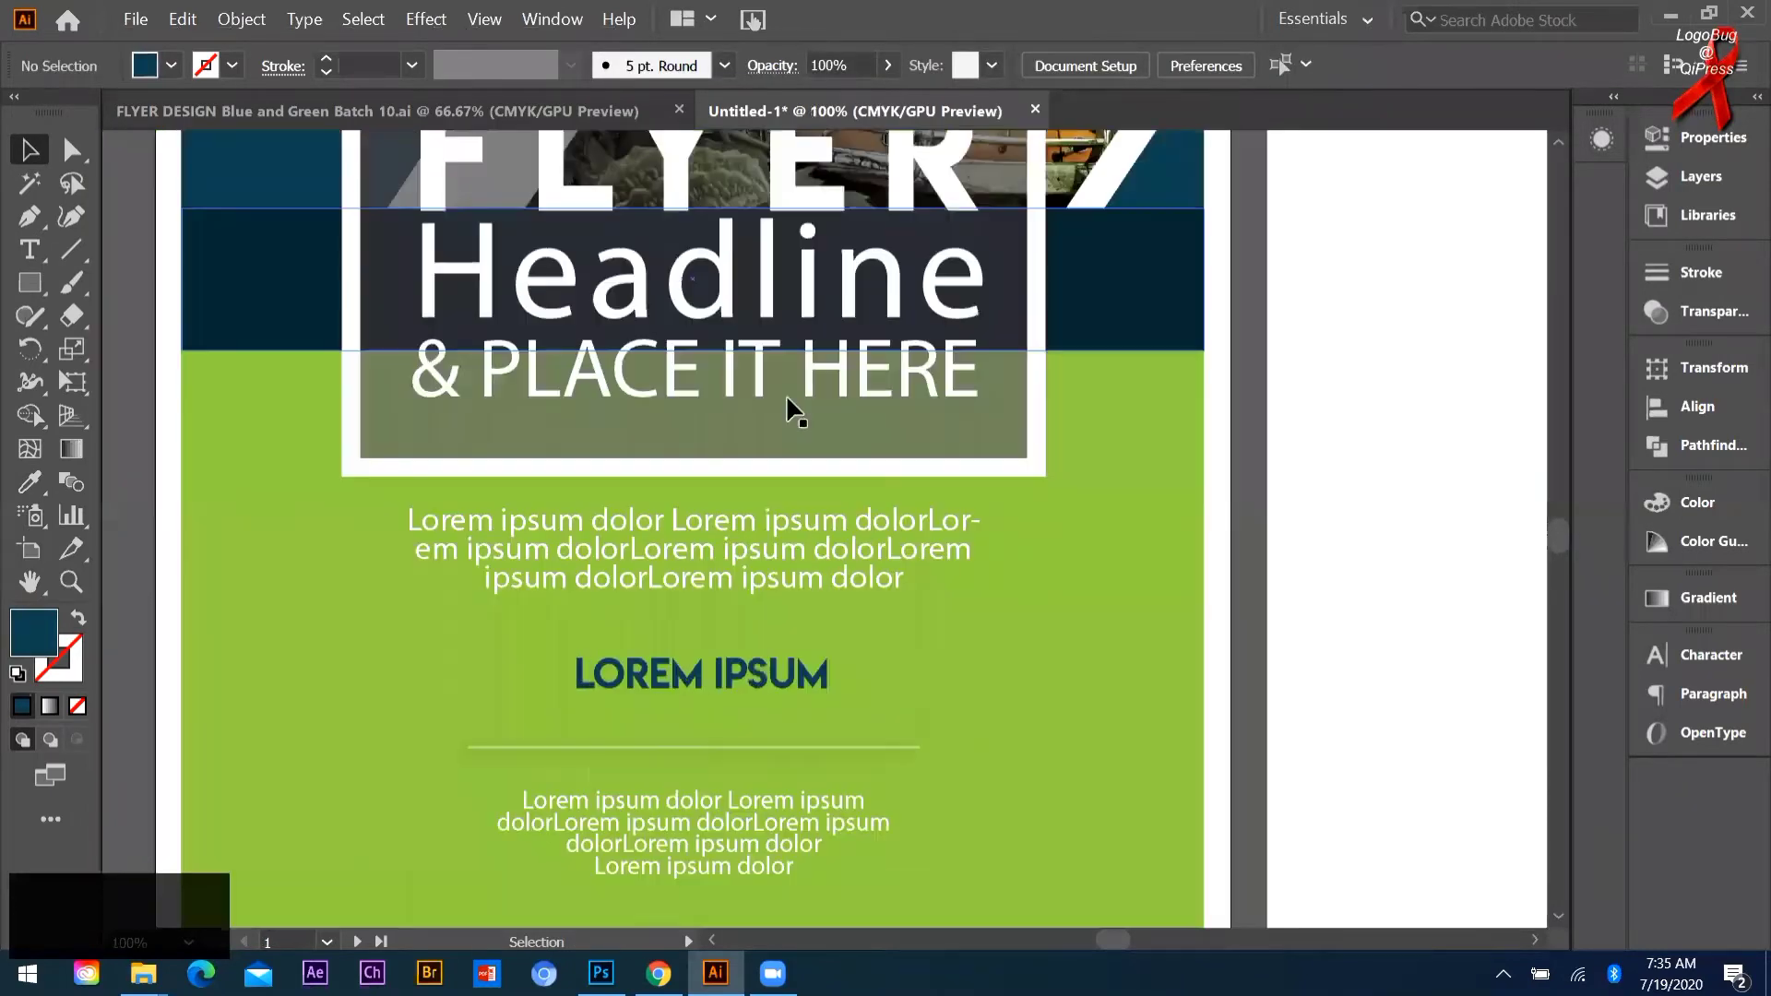
pyautogui.scroll(-2, 791, 409)
pyautogui.scroll(1, 716, 209)
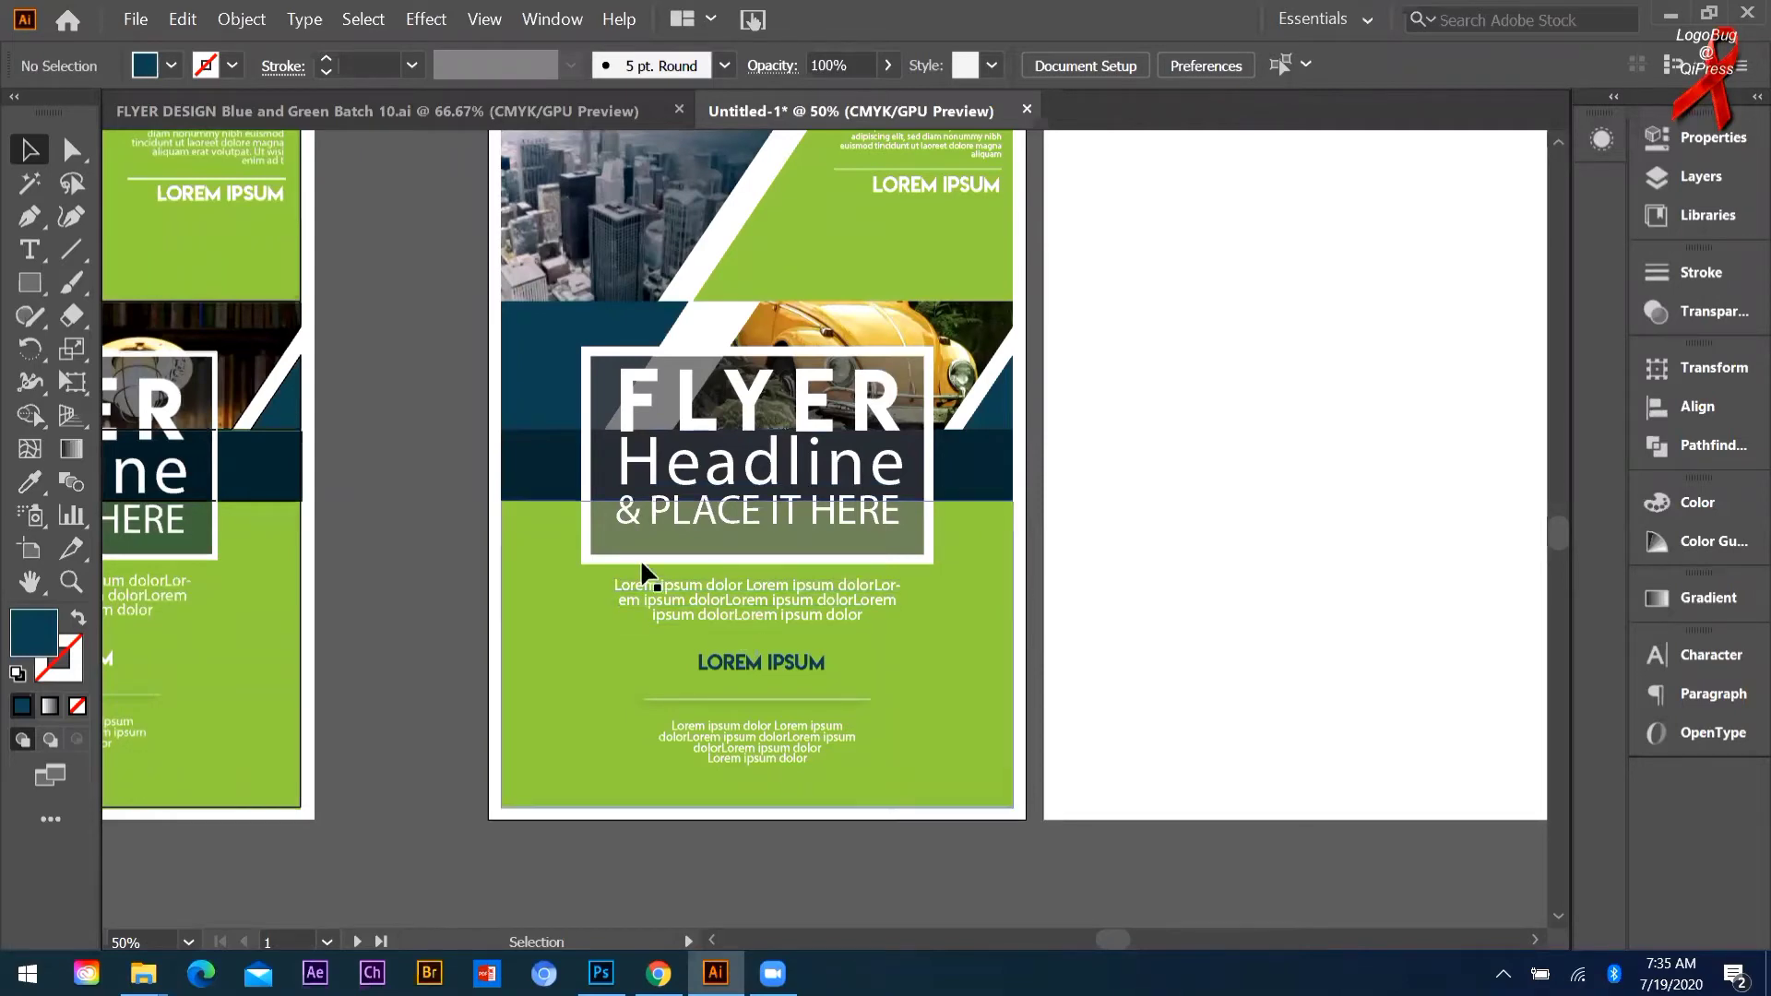
pyautogui.scroll(-2, 498, 576)
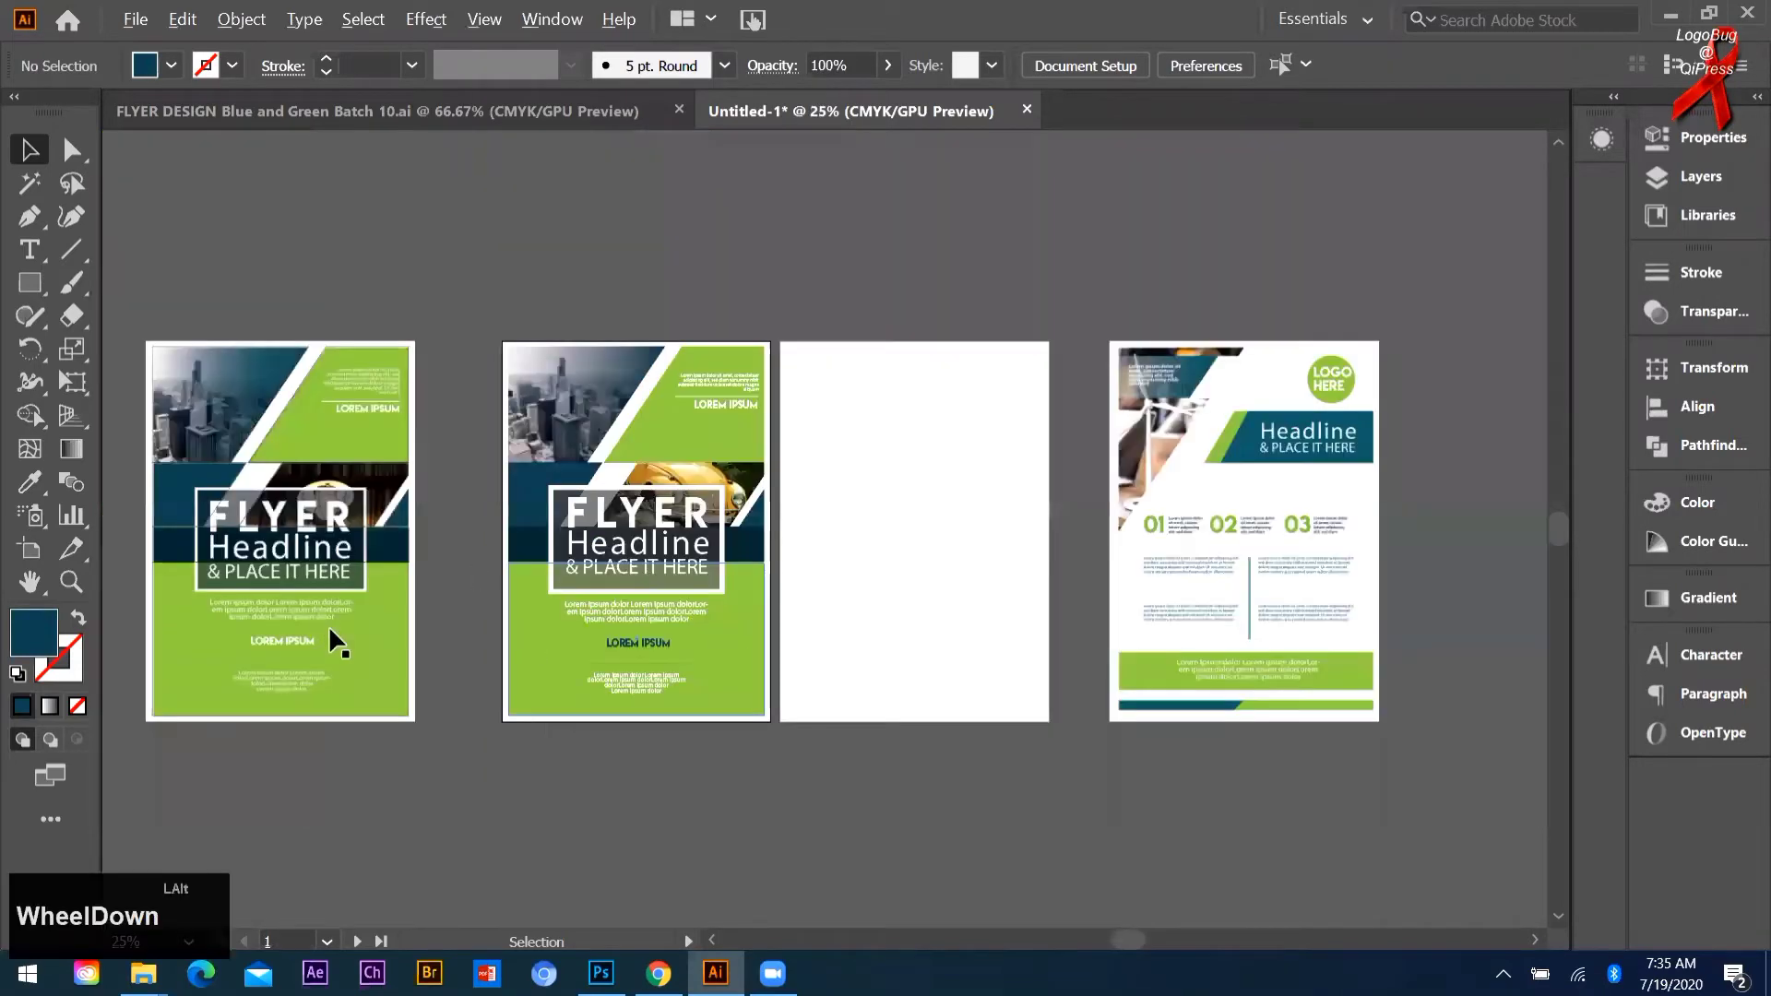
pyautogui.scroll(1, 342, 629)
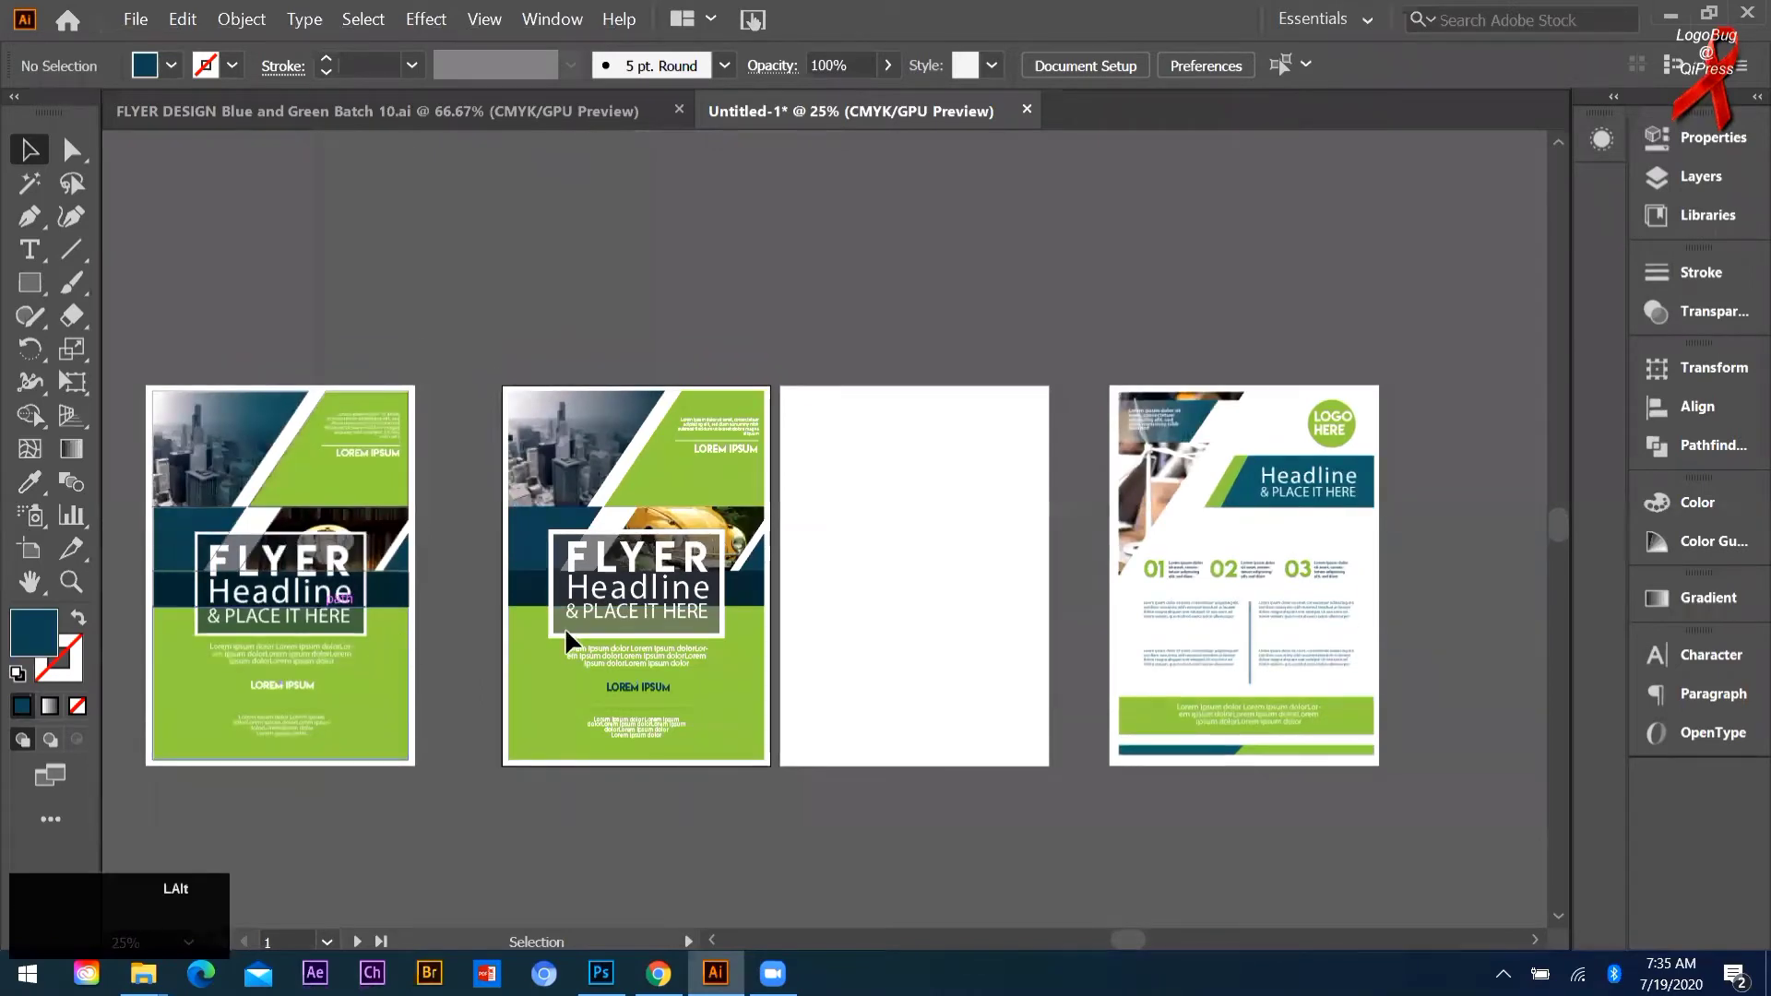
pyautogui.scroll(2, 513, 592)
pyautogui.scroll(-1, 860, 384)
pyautogui.scroll(-1, 860, 383)
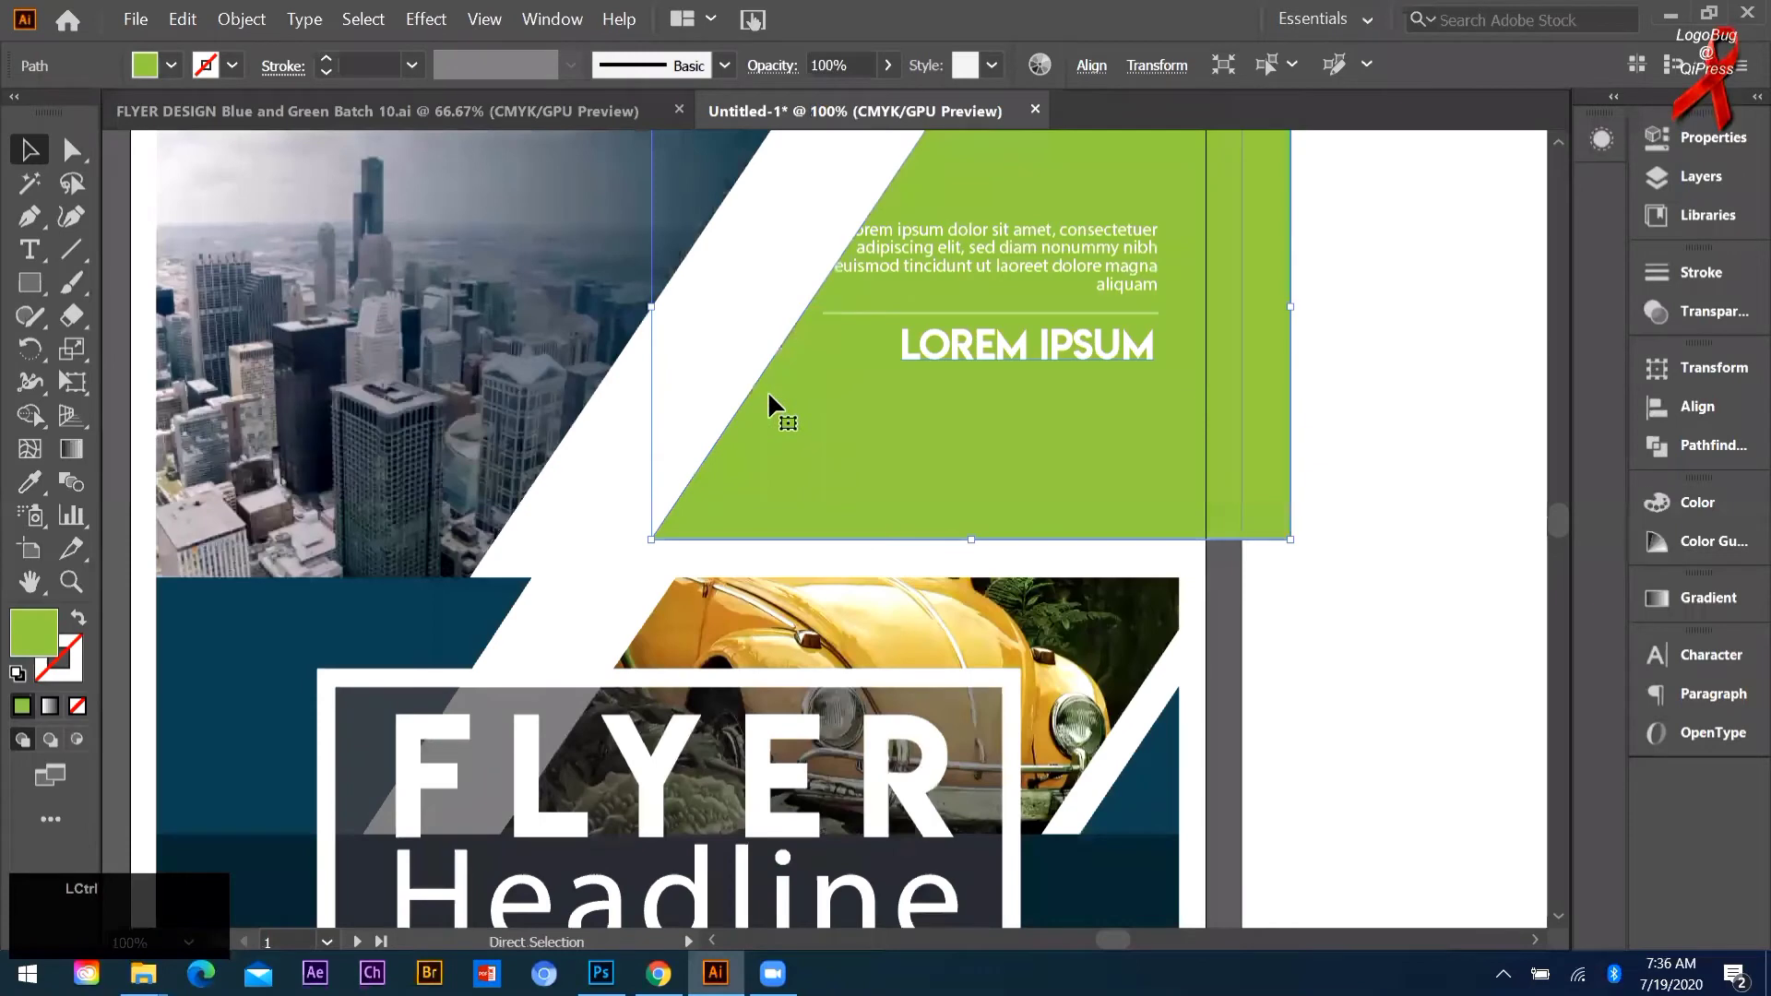
# Step: Add an Inner Glow effect to the front page's upper green shape and choose a dark blue glow colour
pyautogui.scroll(1, 645, 535)
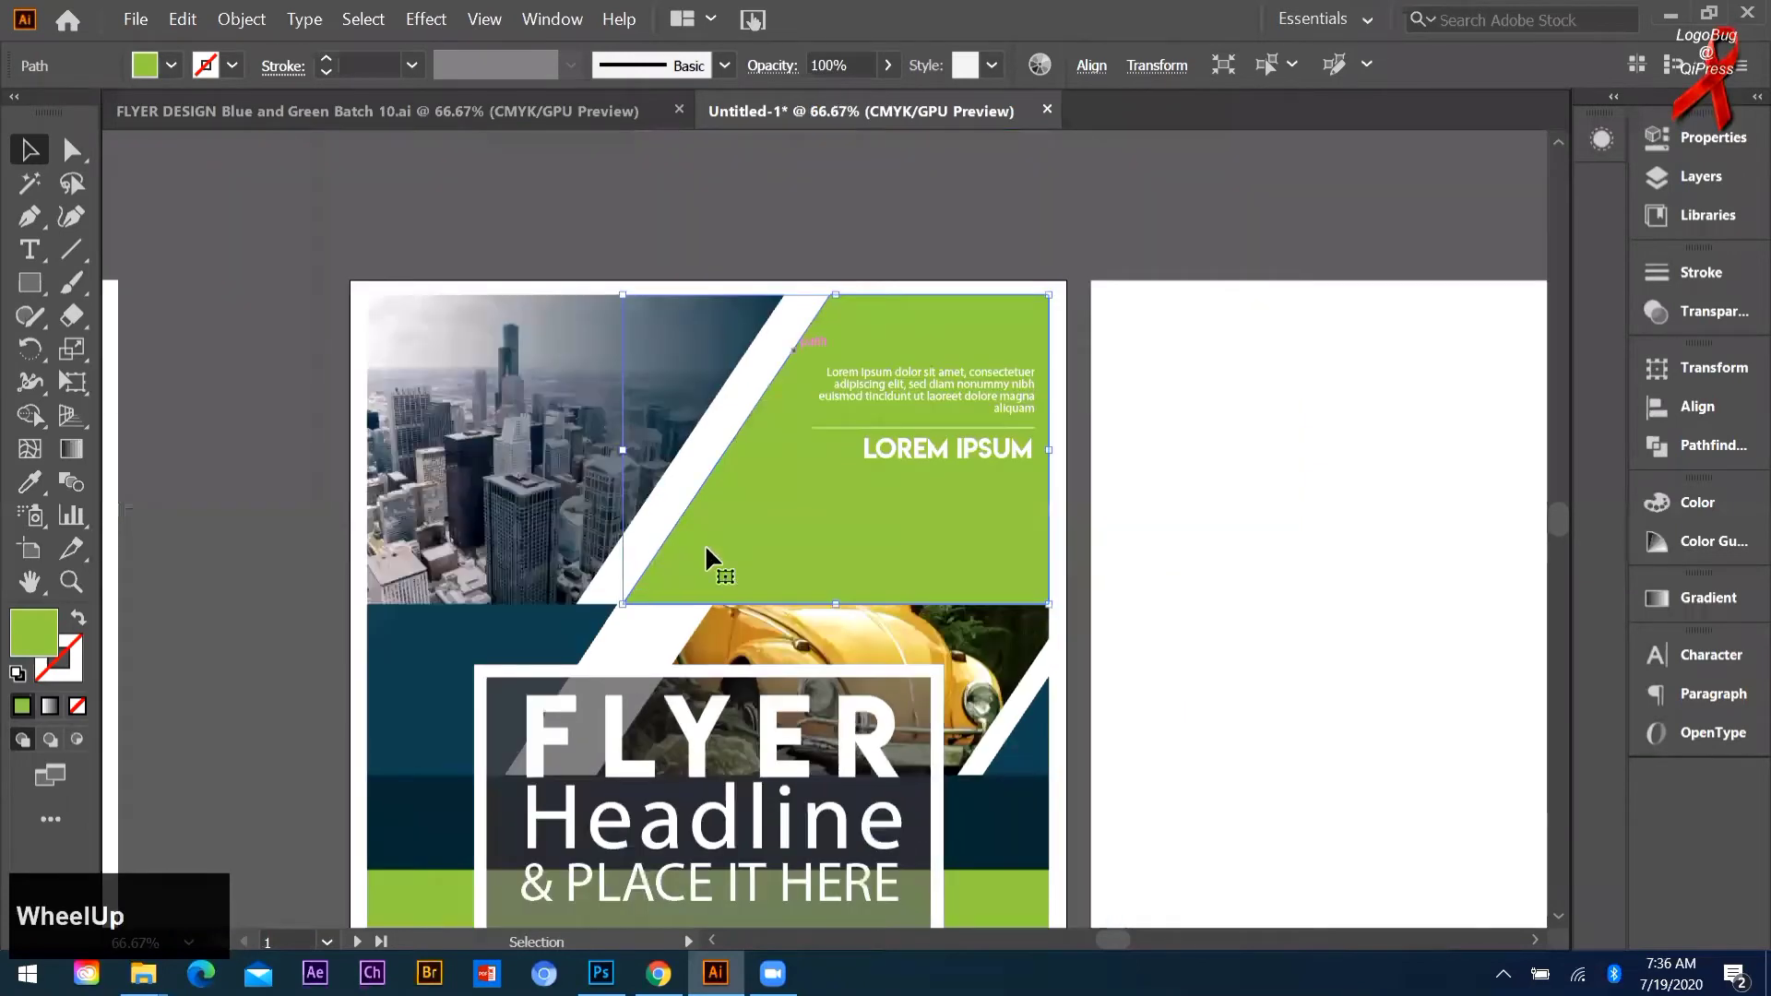
pyautogui.scroll(2, 766, 429)
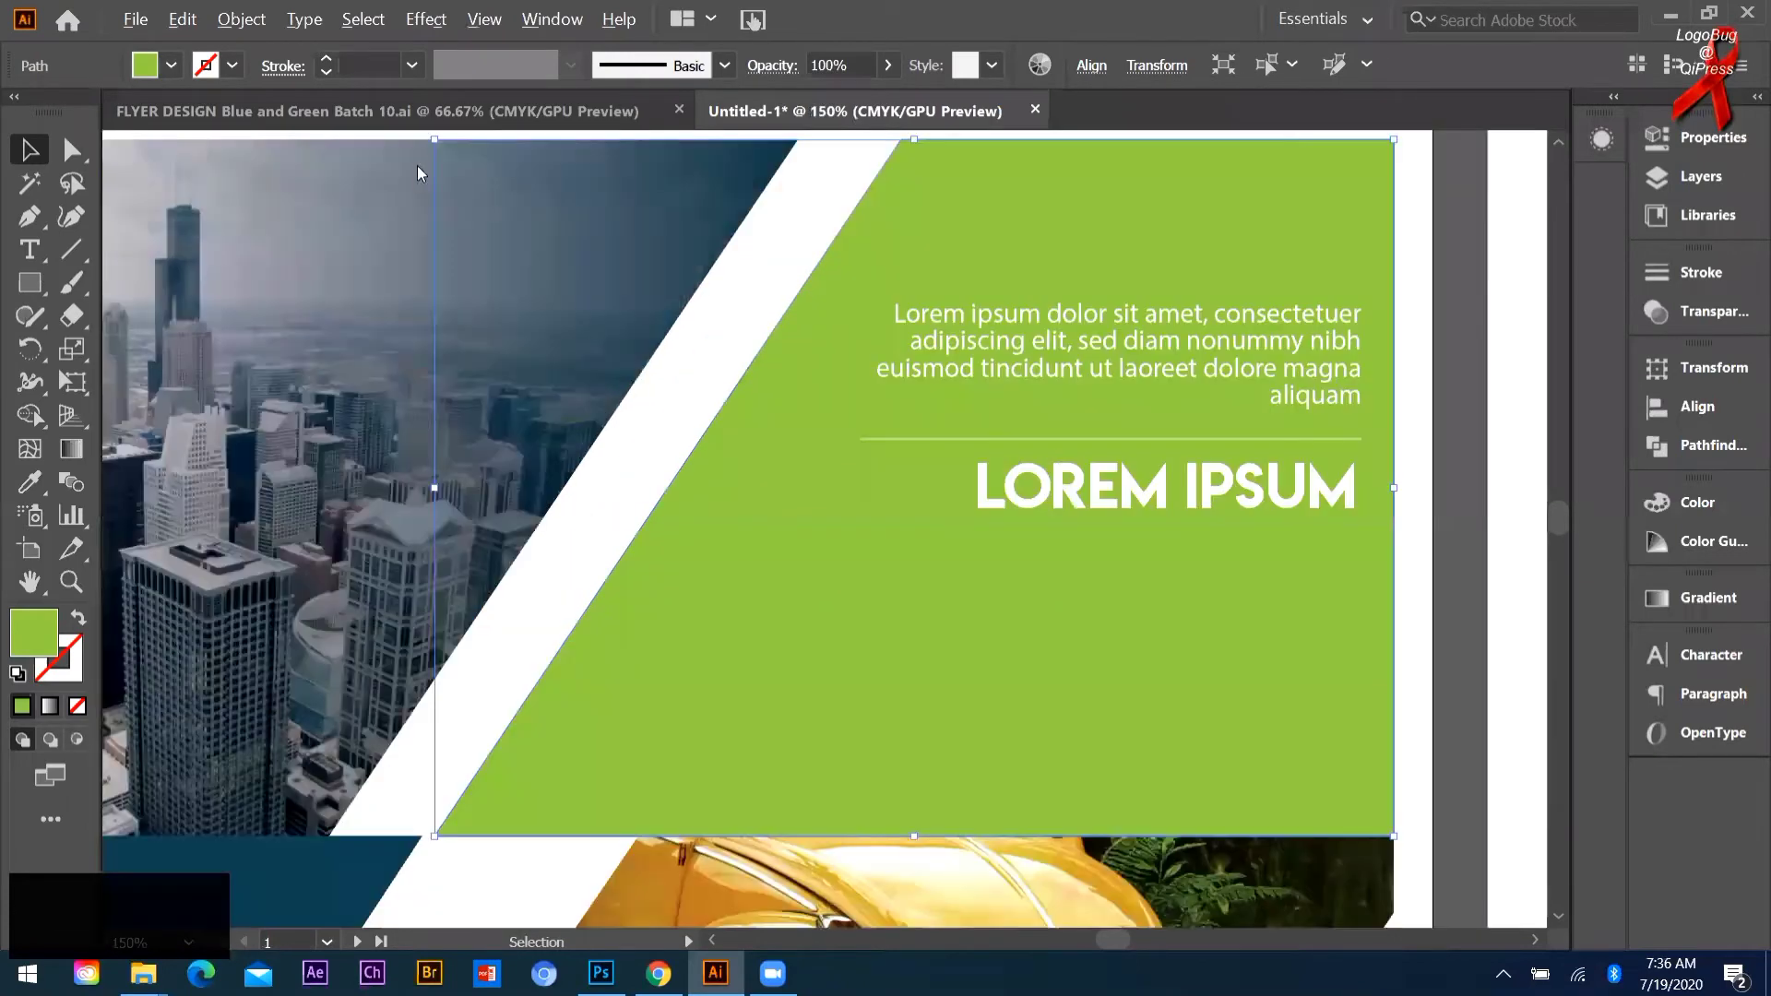
pyautogui.click(435, 23)
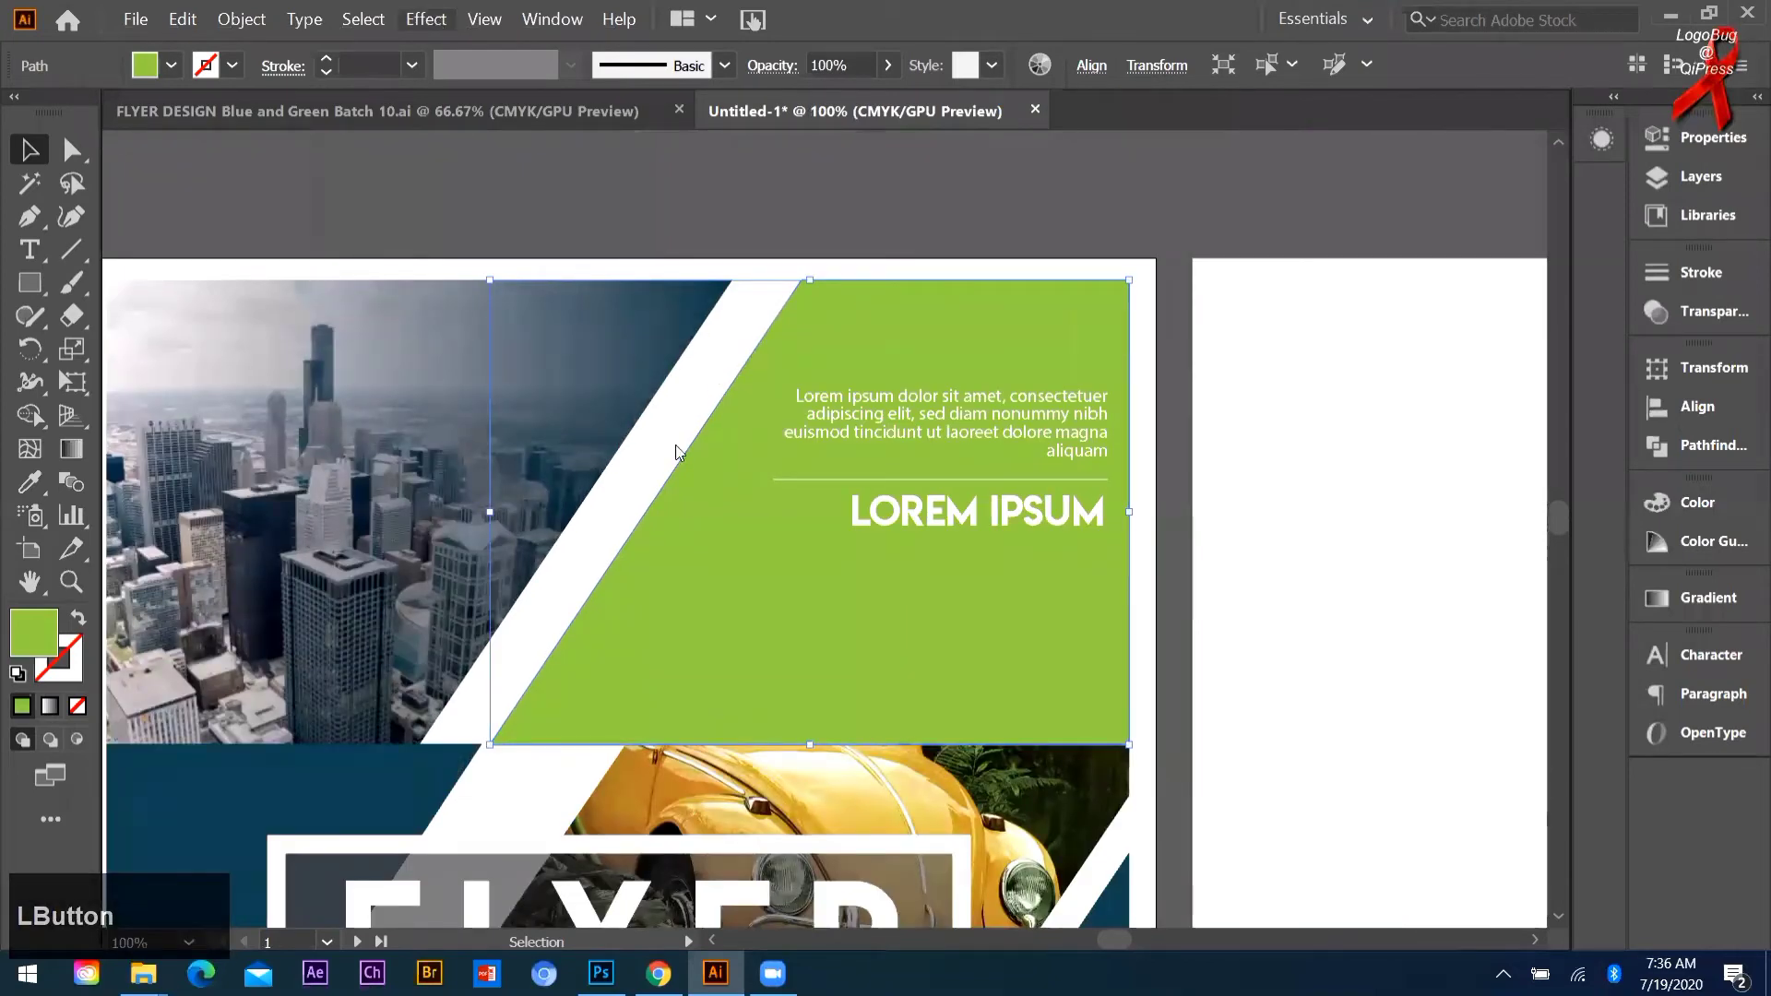
pyautogui.click(425, 18)
pyautogui.moveTo(474, 317)
pyautogui.click(743, 383)
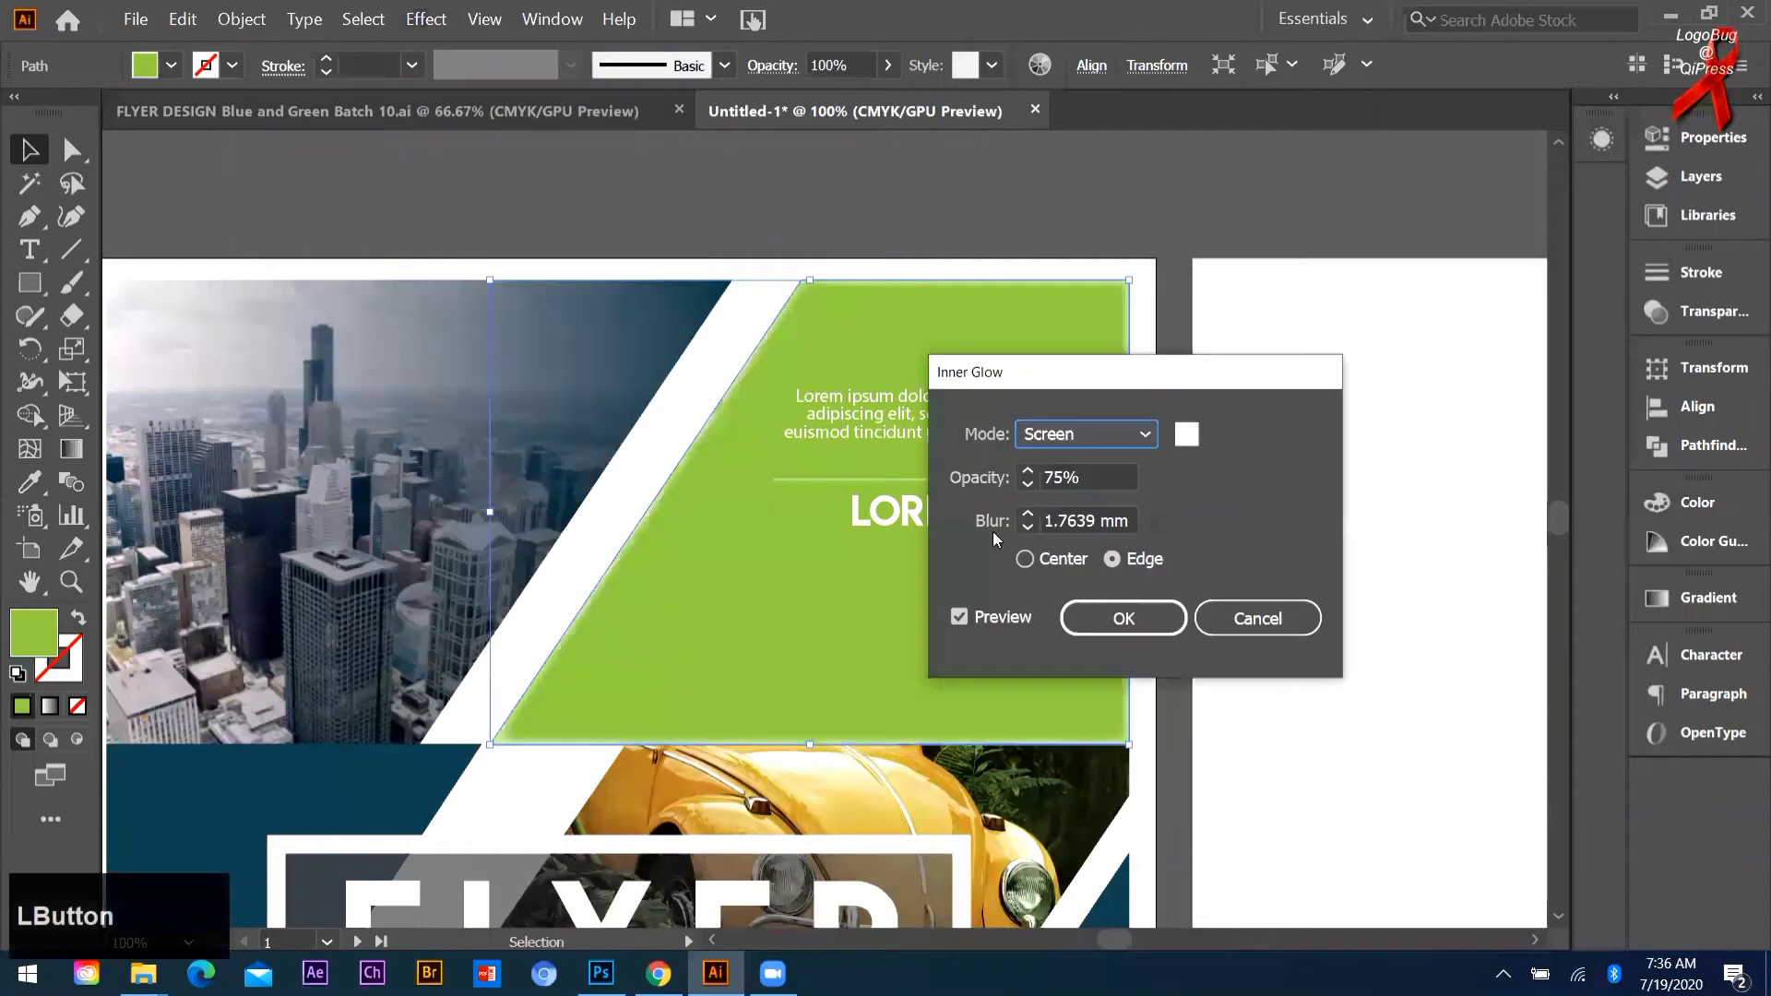
pyautogui.click(1187, 435)
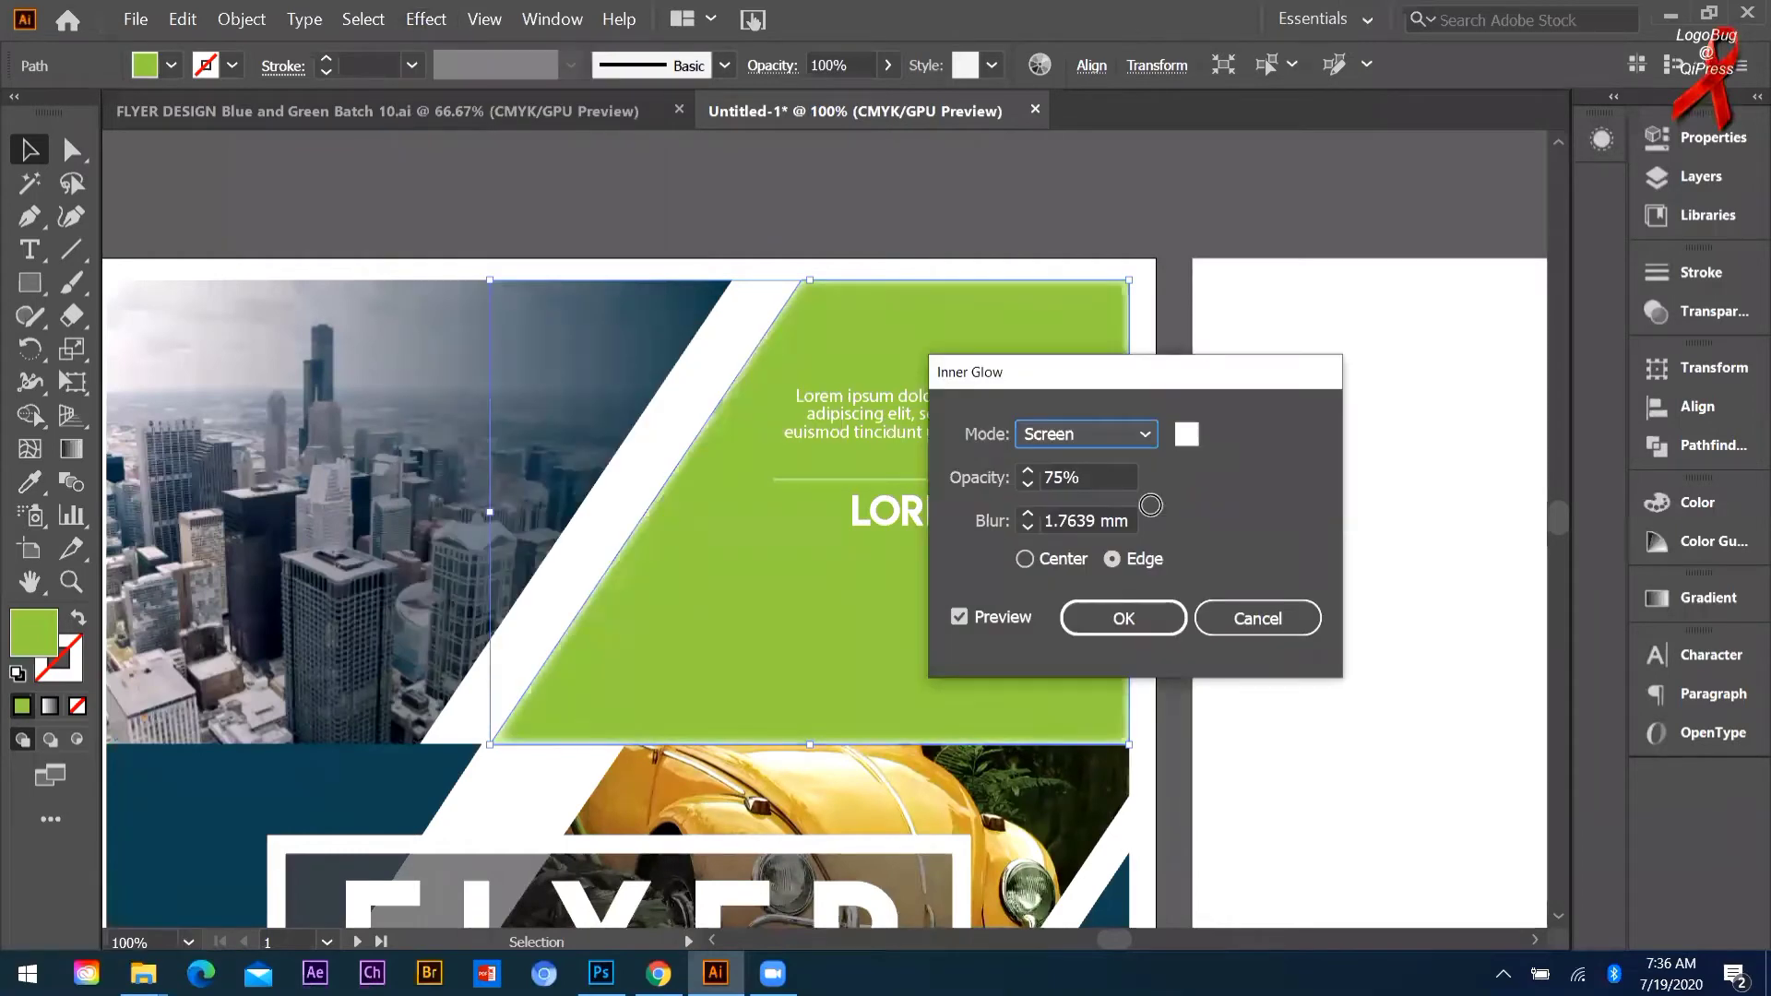
pyautogui.click(897, 727)
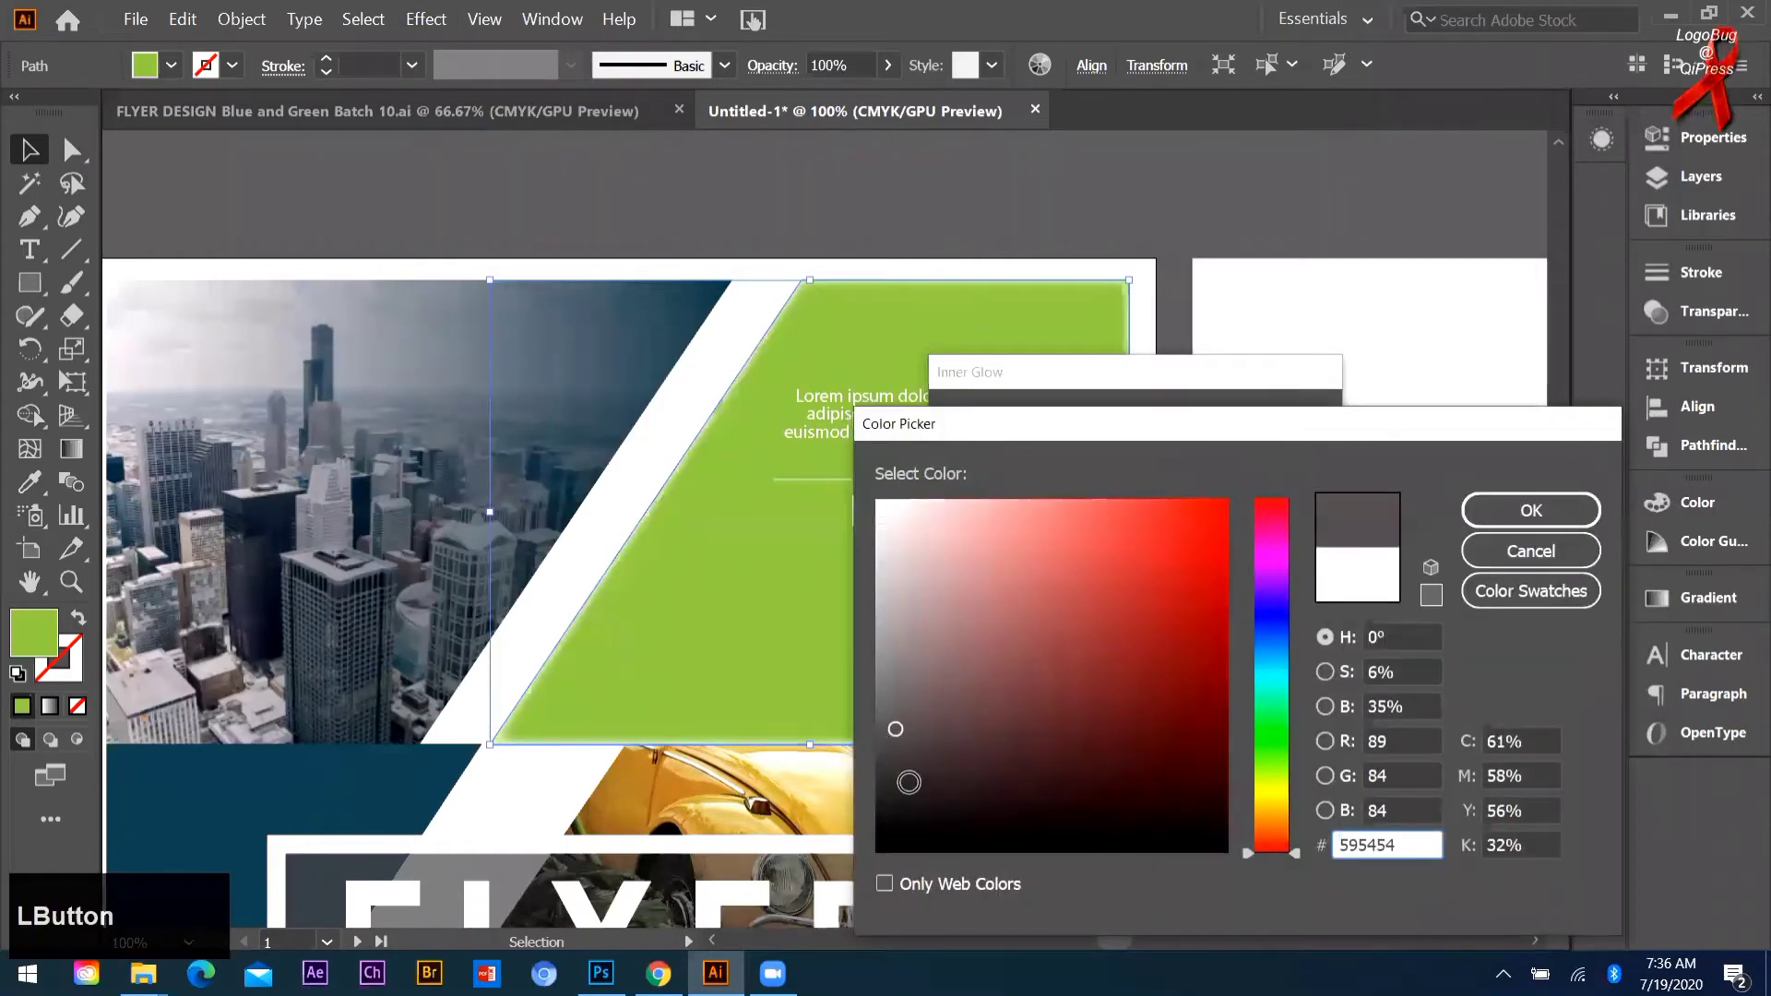
pyautogui.click(1280, 629)
pyautogui.moveTo(1024, 726)
pyautogui.mouseDown()
pyautogui.moveTo(1048, 689)
pyautogui.moveTo(1205, 613)
pyautogui.mouseUp()
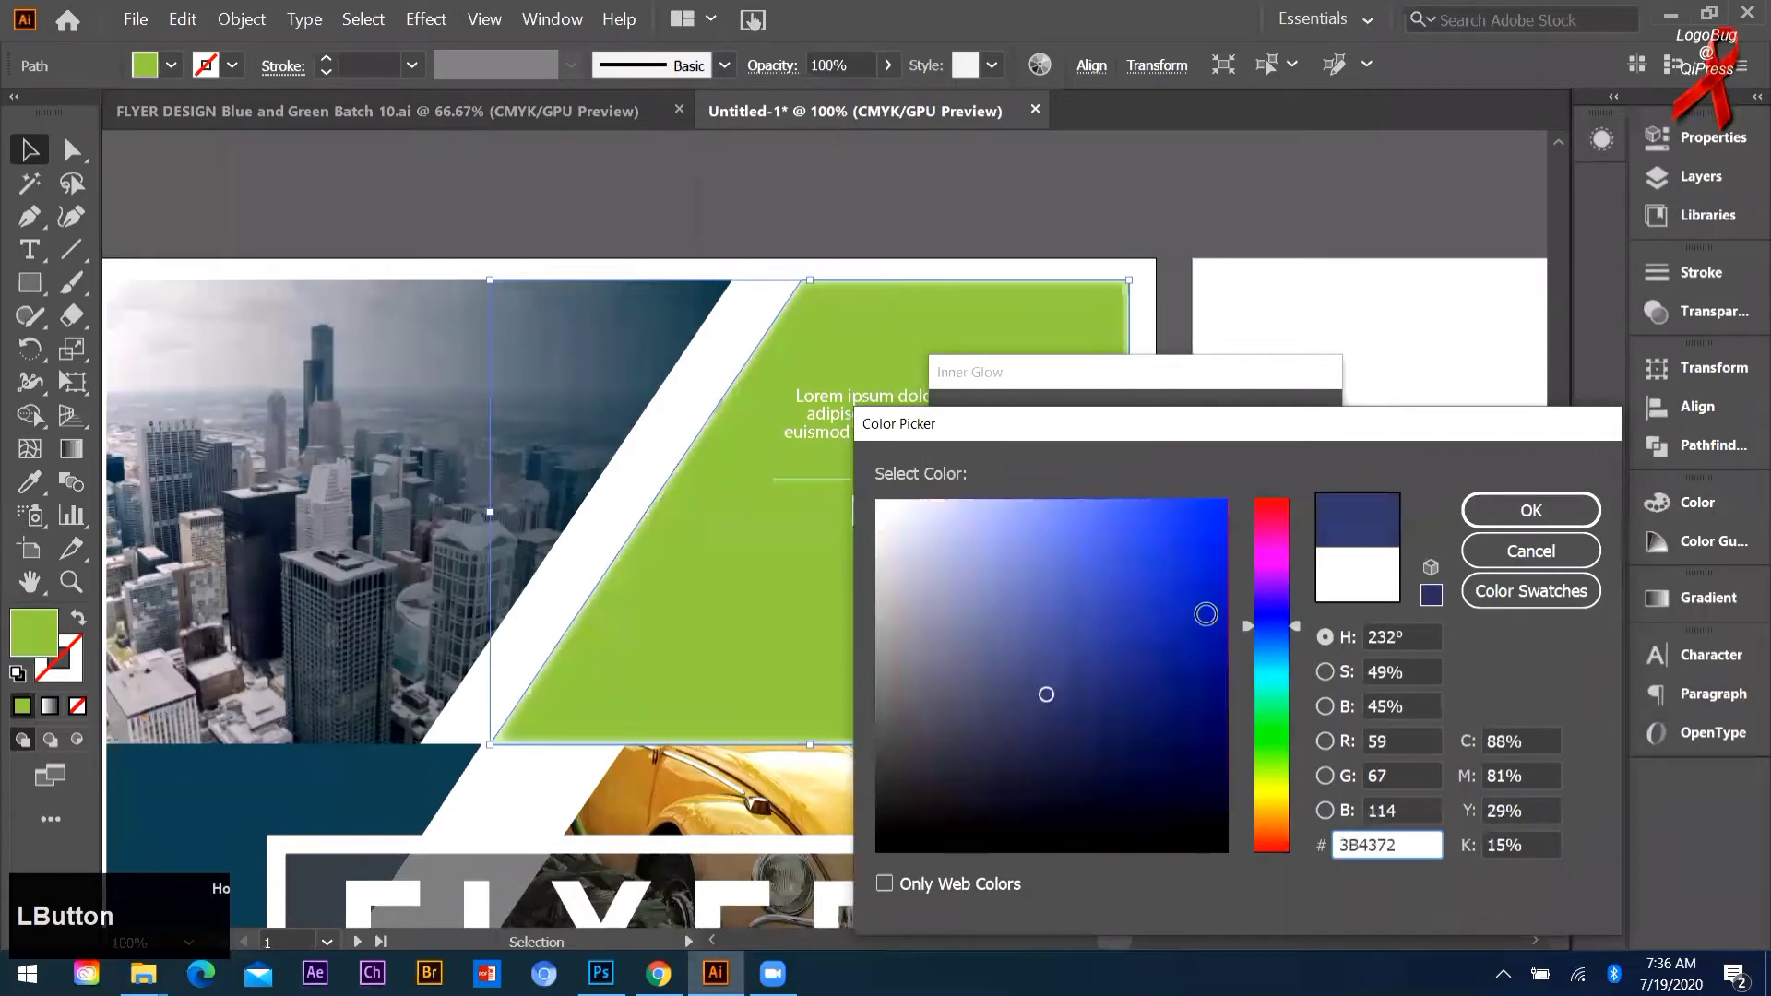
pyautogui.click(1533, 515)
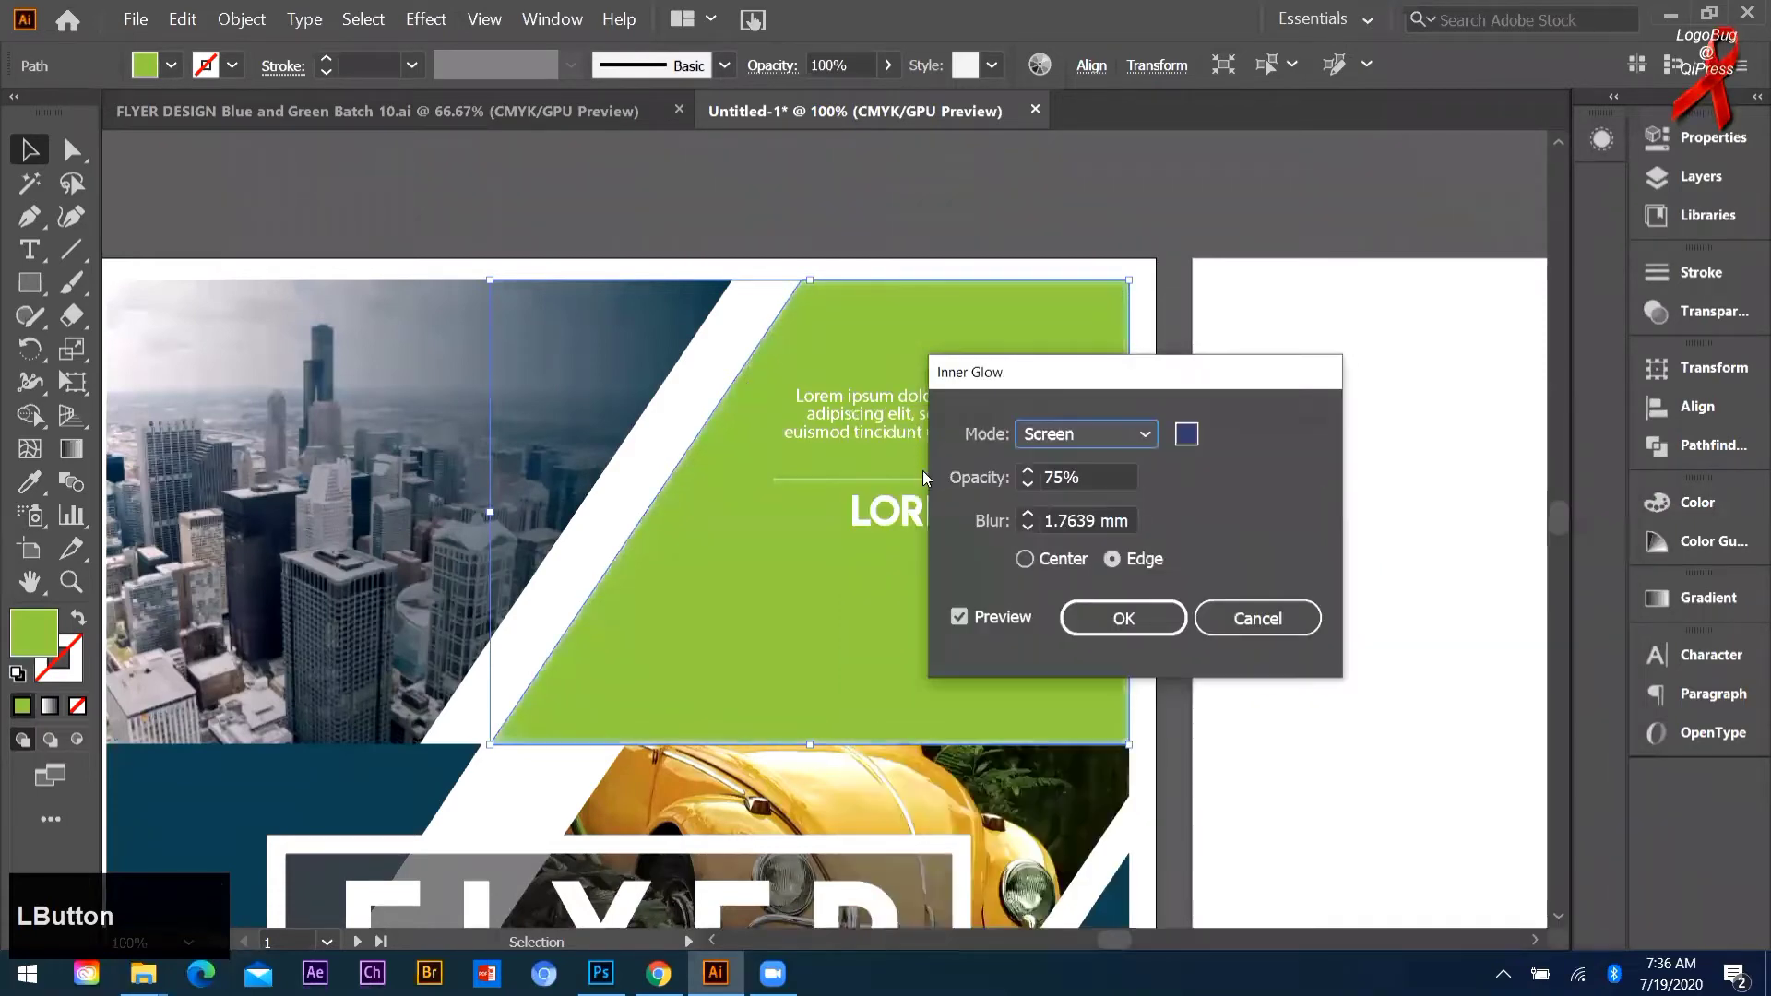
# Step: Try the green shape's inner glow at 82% opacity with a 3 mm blur
pyautogui.click(1098, 476)
pyautogui.scroll(-4, 1097, 475)
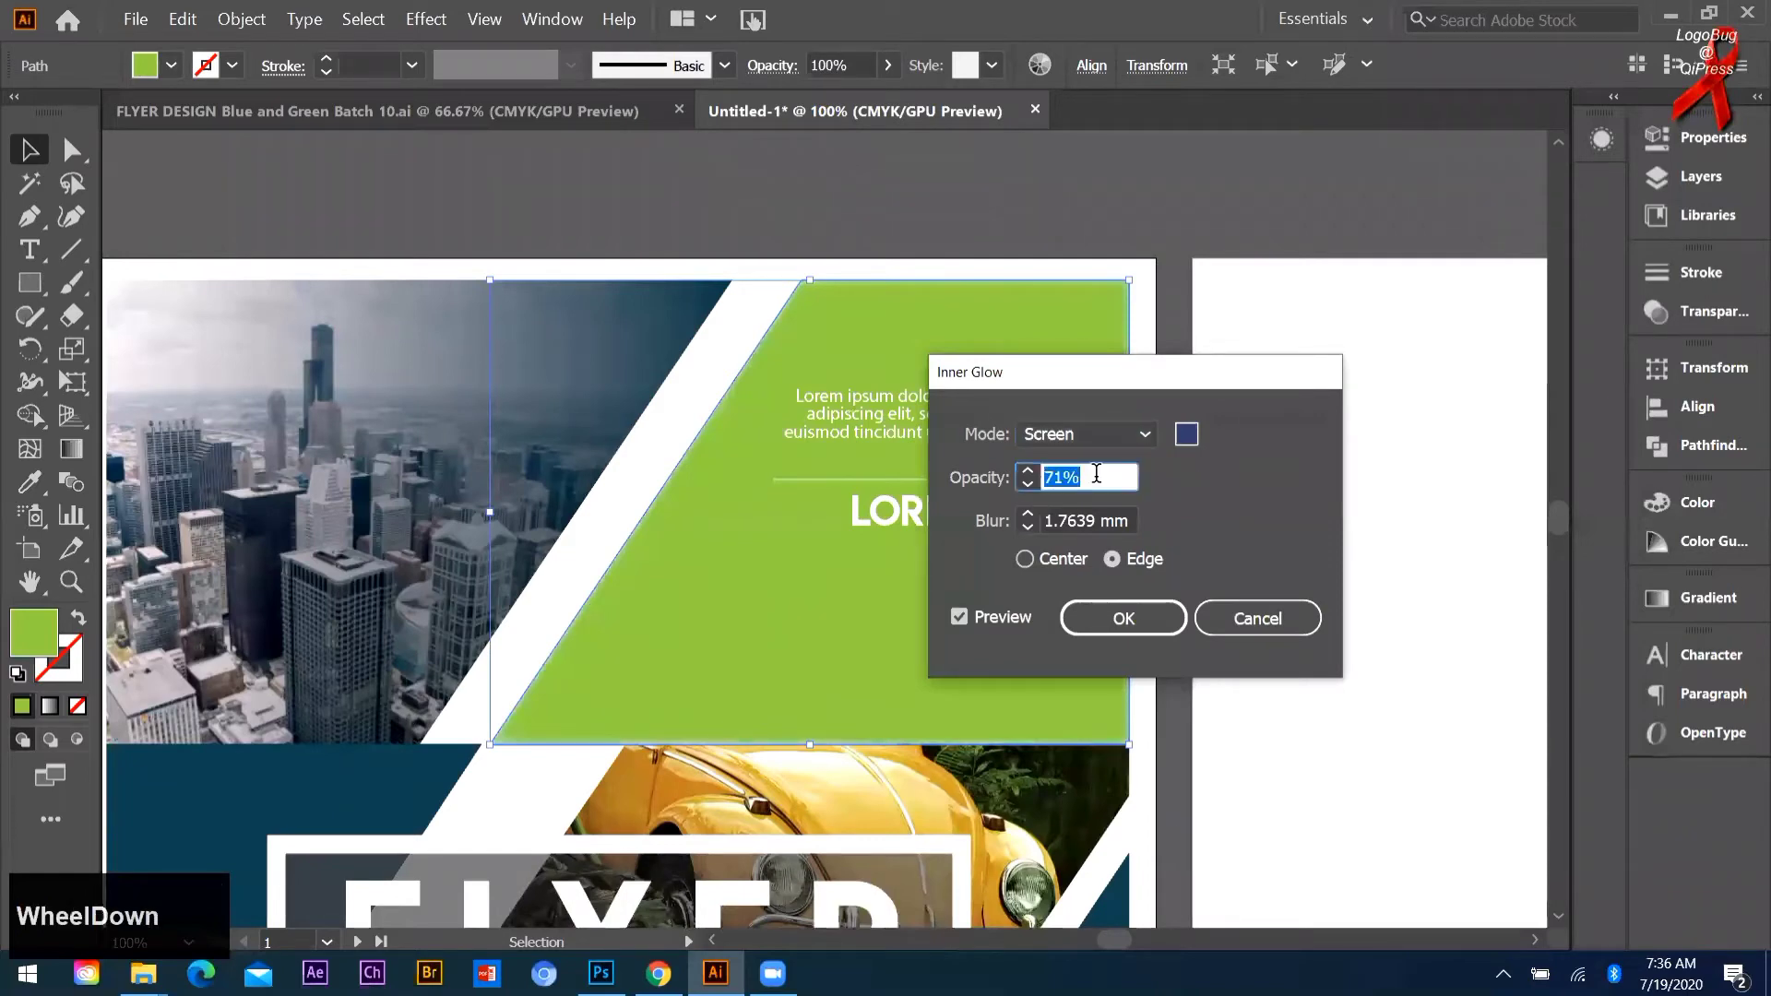
pyautogui.scroll(2, 1097, 475)
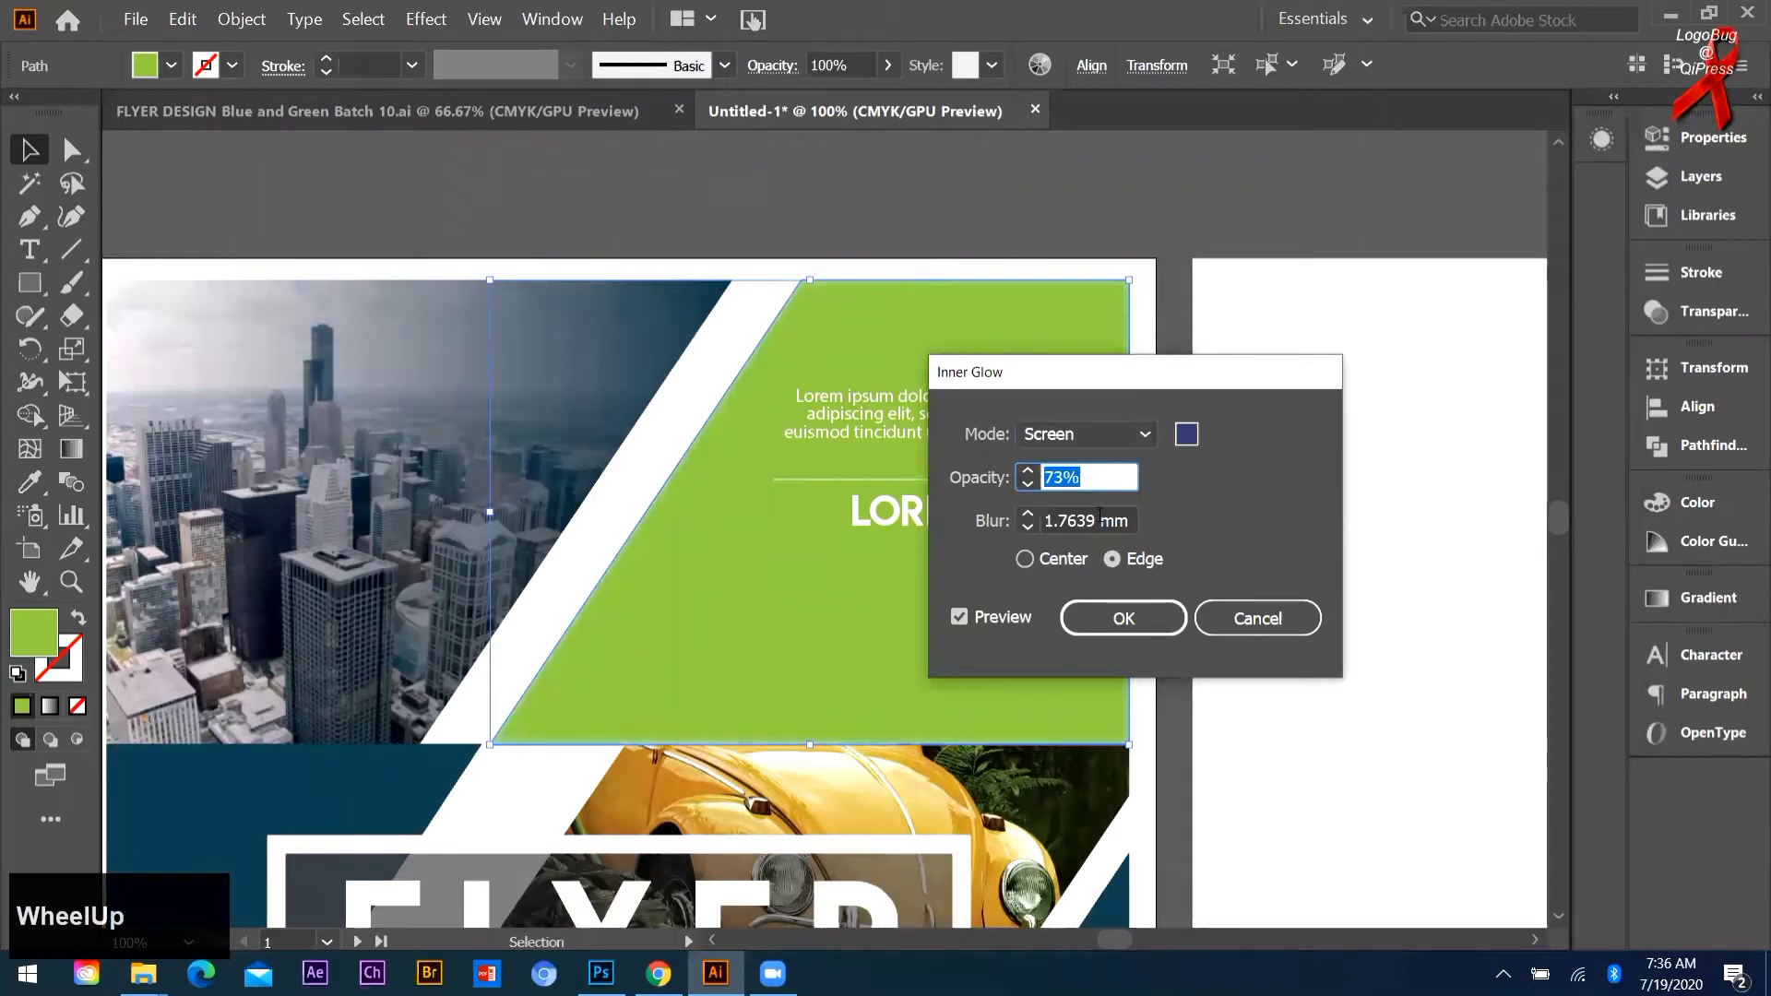
pyautogui.scroll(9, 1100, 515)
pyautogui.click(1100, 515)
pyautogui.scroll(10, 1099, 515)
pyautogui.scroll(-3, 1099, 516)
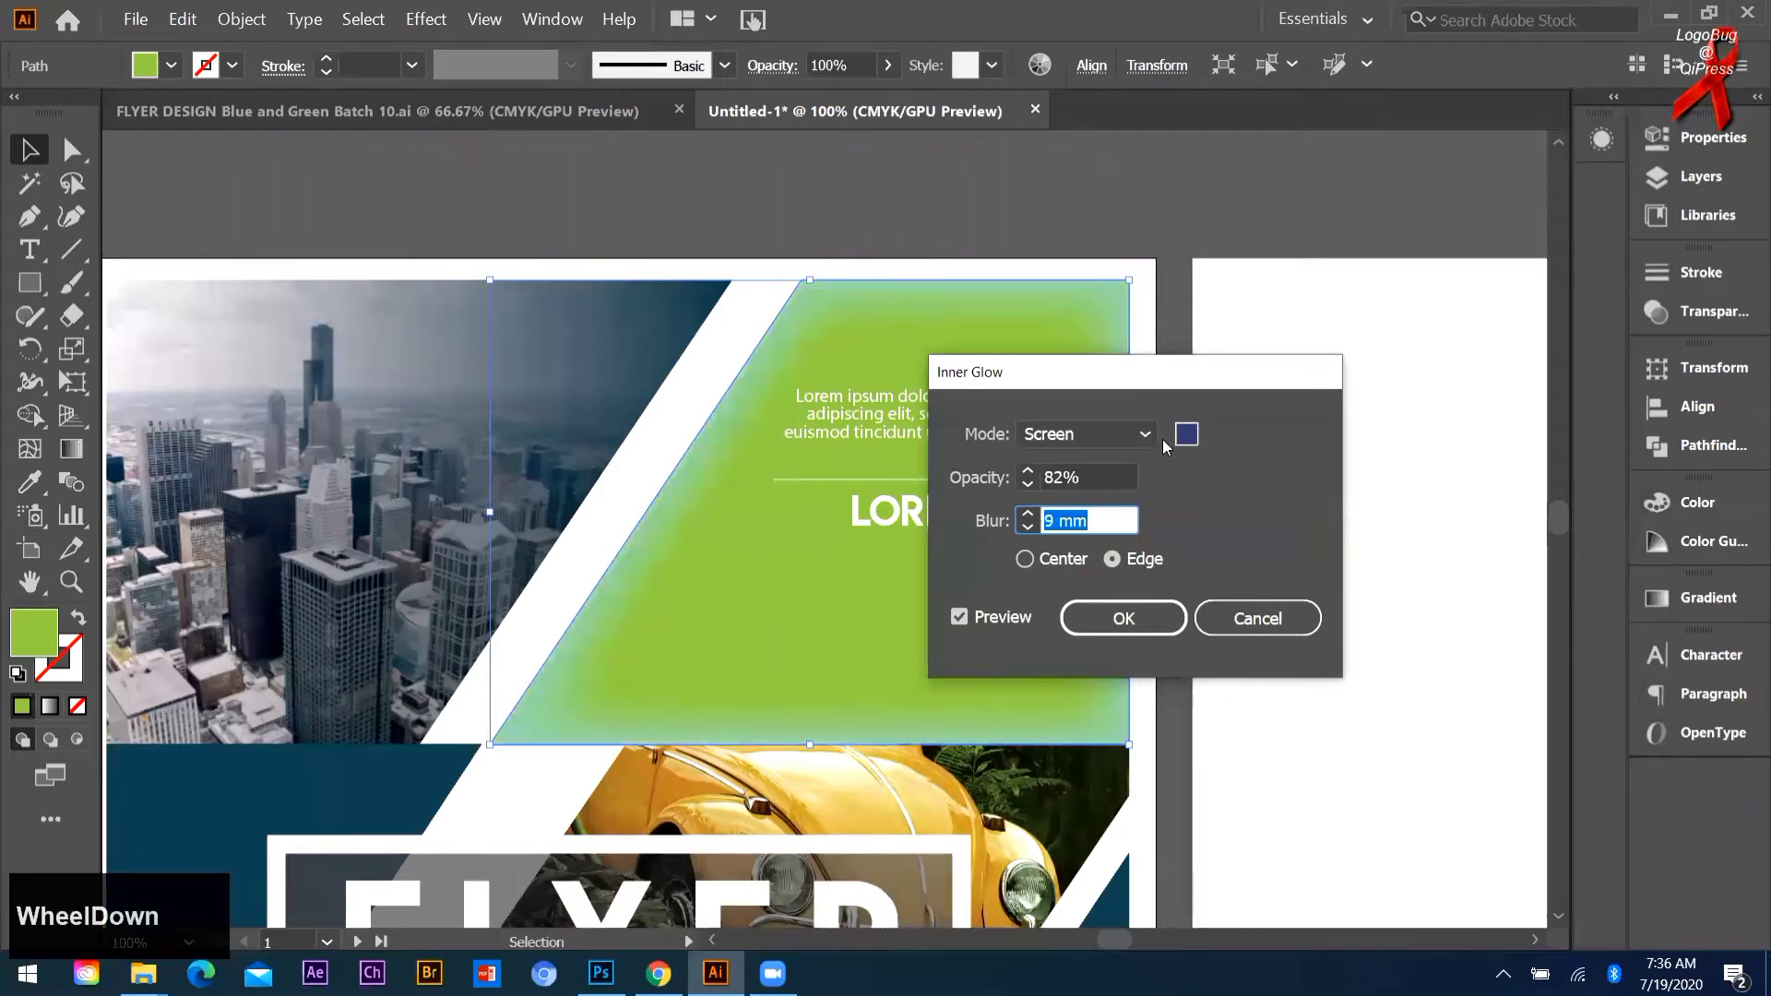
pyautogui.scroll(-4, 1164, 447)
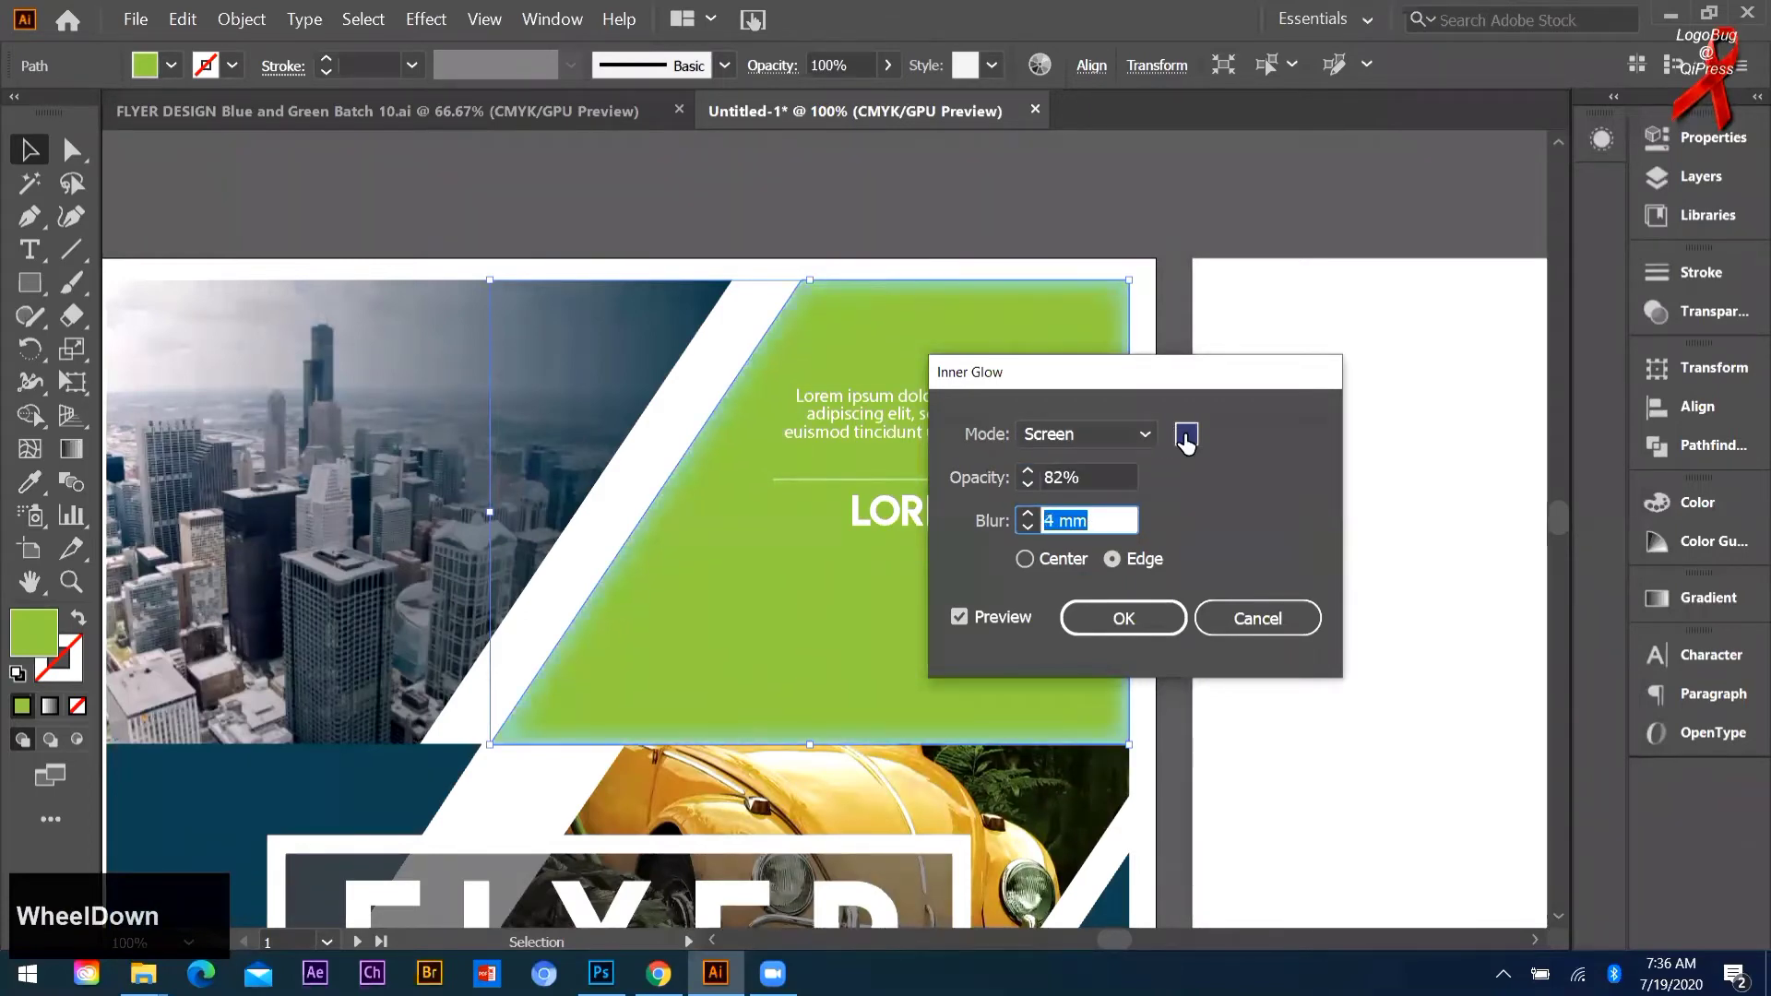
pyautogui.scroll(-1, 1186, 441)
# Step: Change the inner glow's colour to near-black, 212121, and raise its opacity to 100%
pyautogui.click(1187, 441)
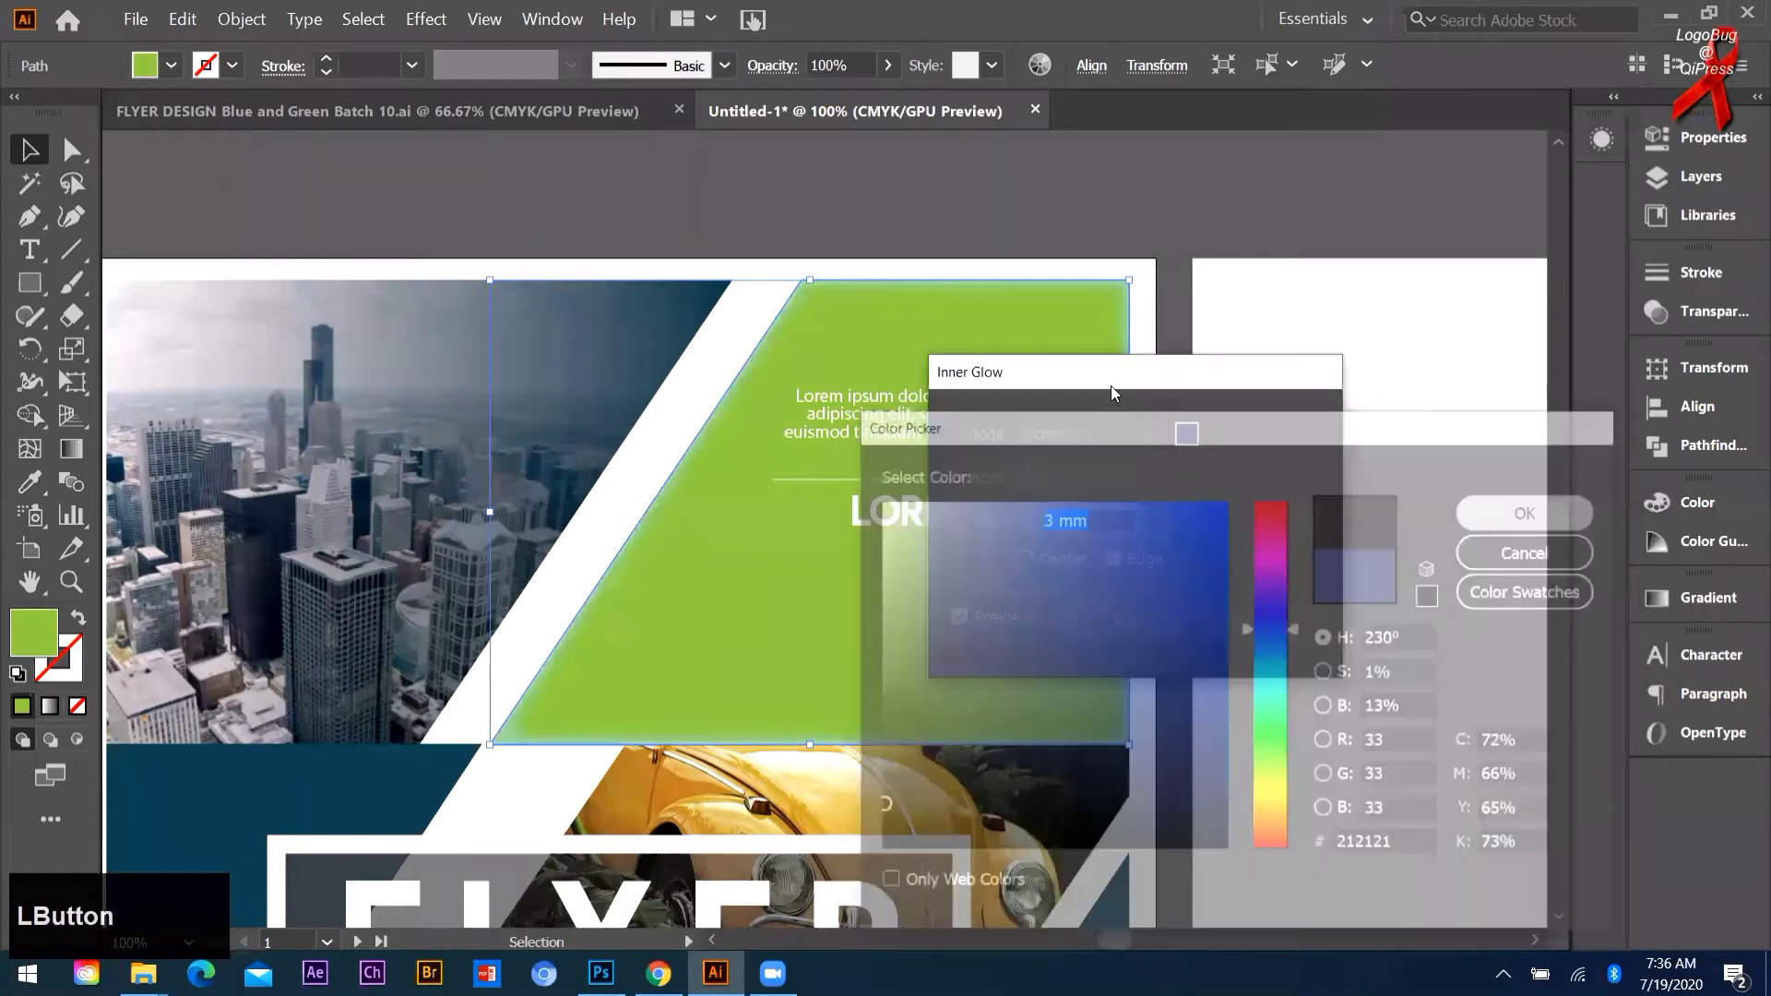
pyautogui.moveTo(1098, 373); pyautogui.dragTo(1287, 362)
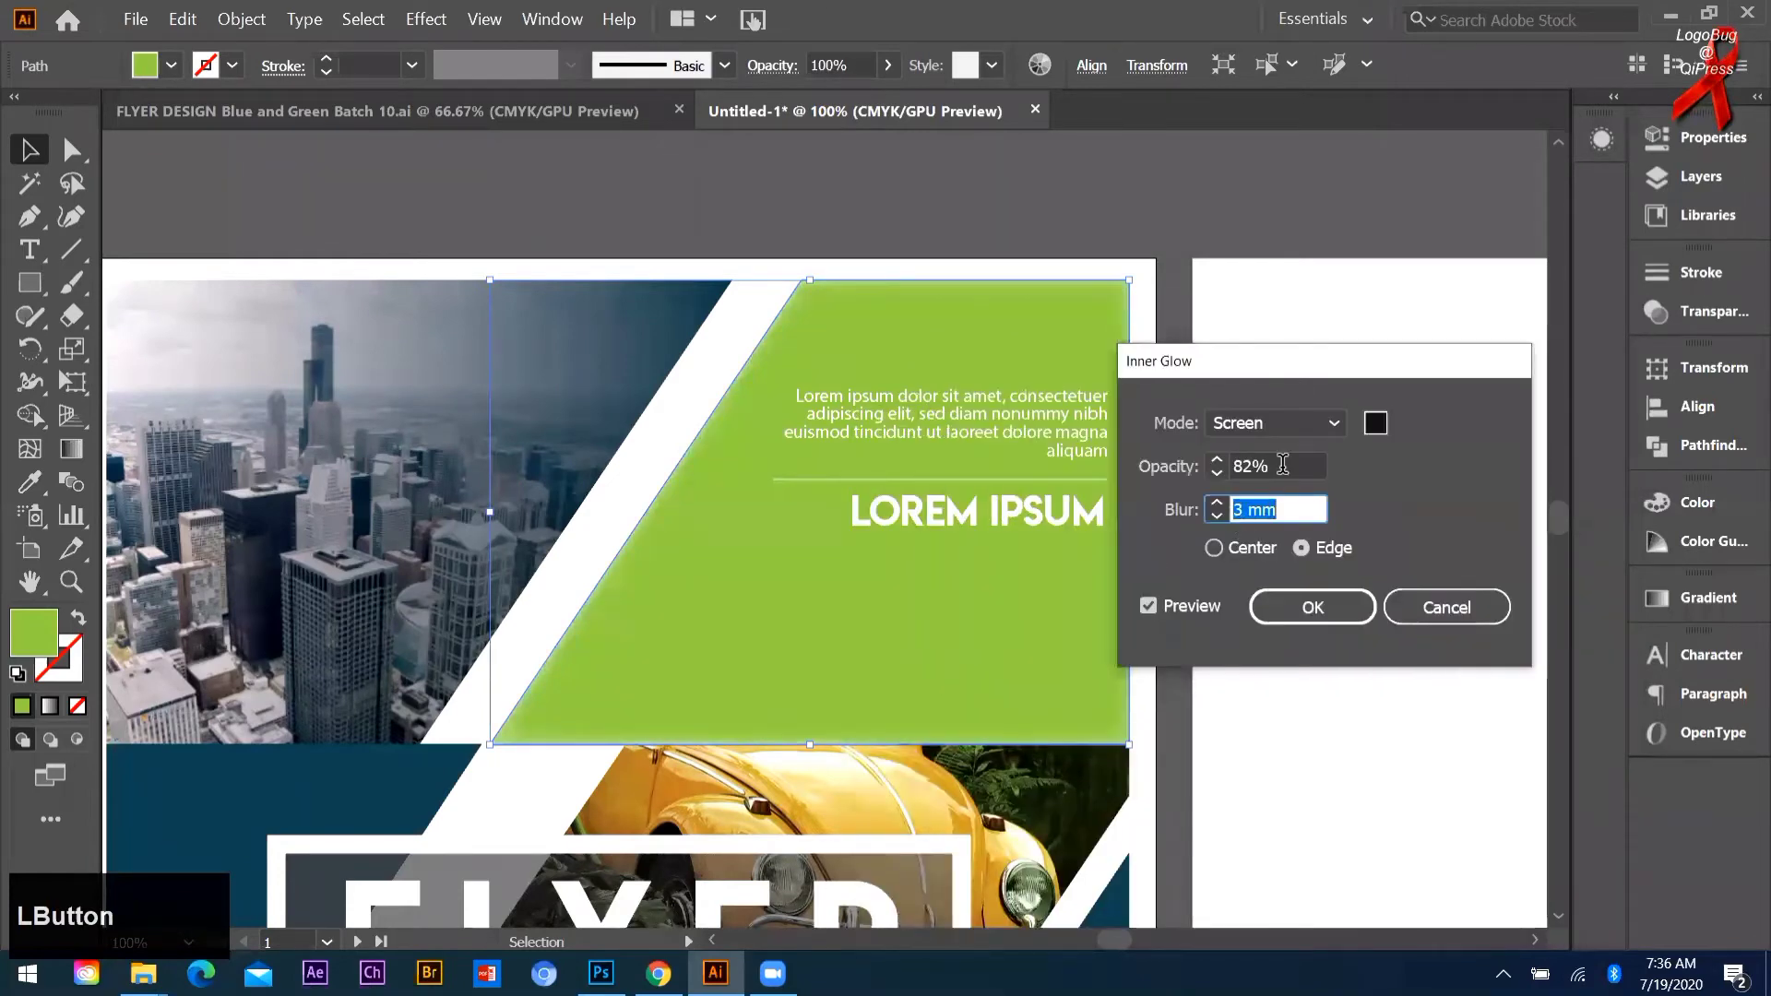
pyautogui.click(1282, 465)
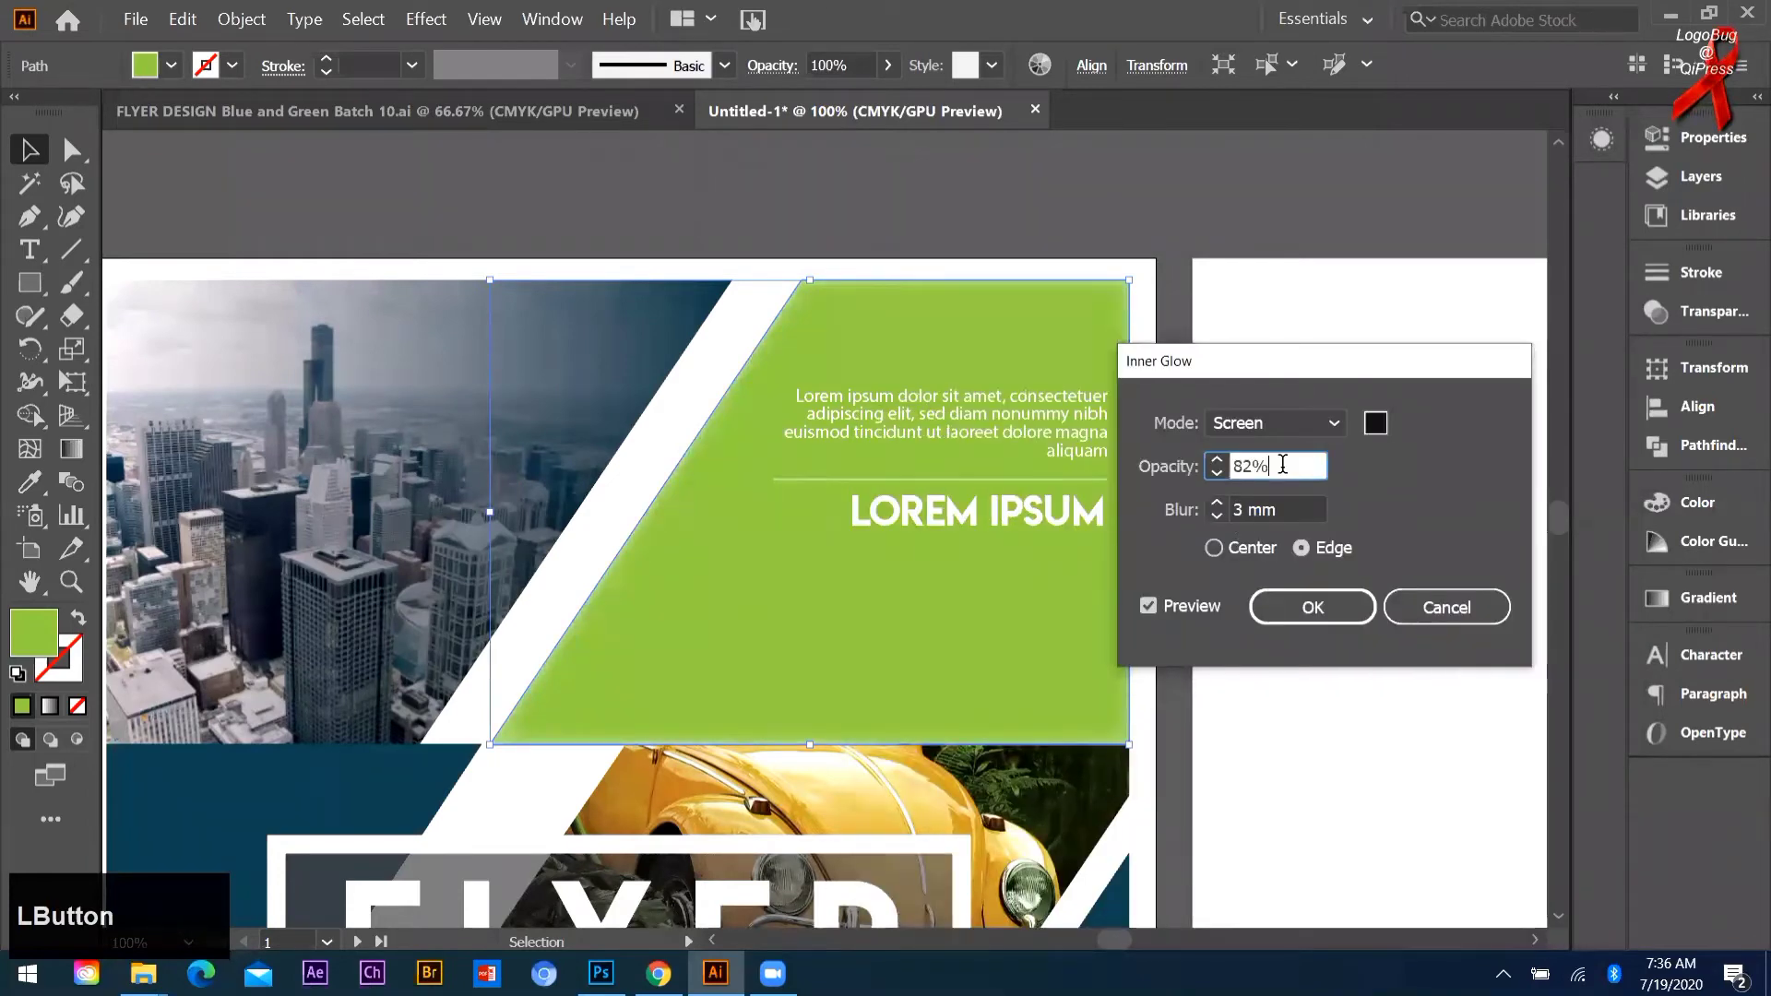
pyautogui.scroll(-19, 1283, 465)
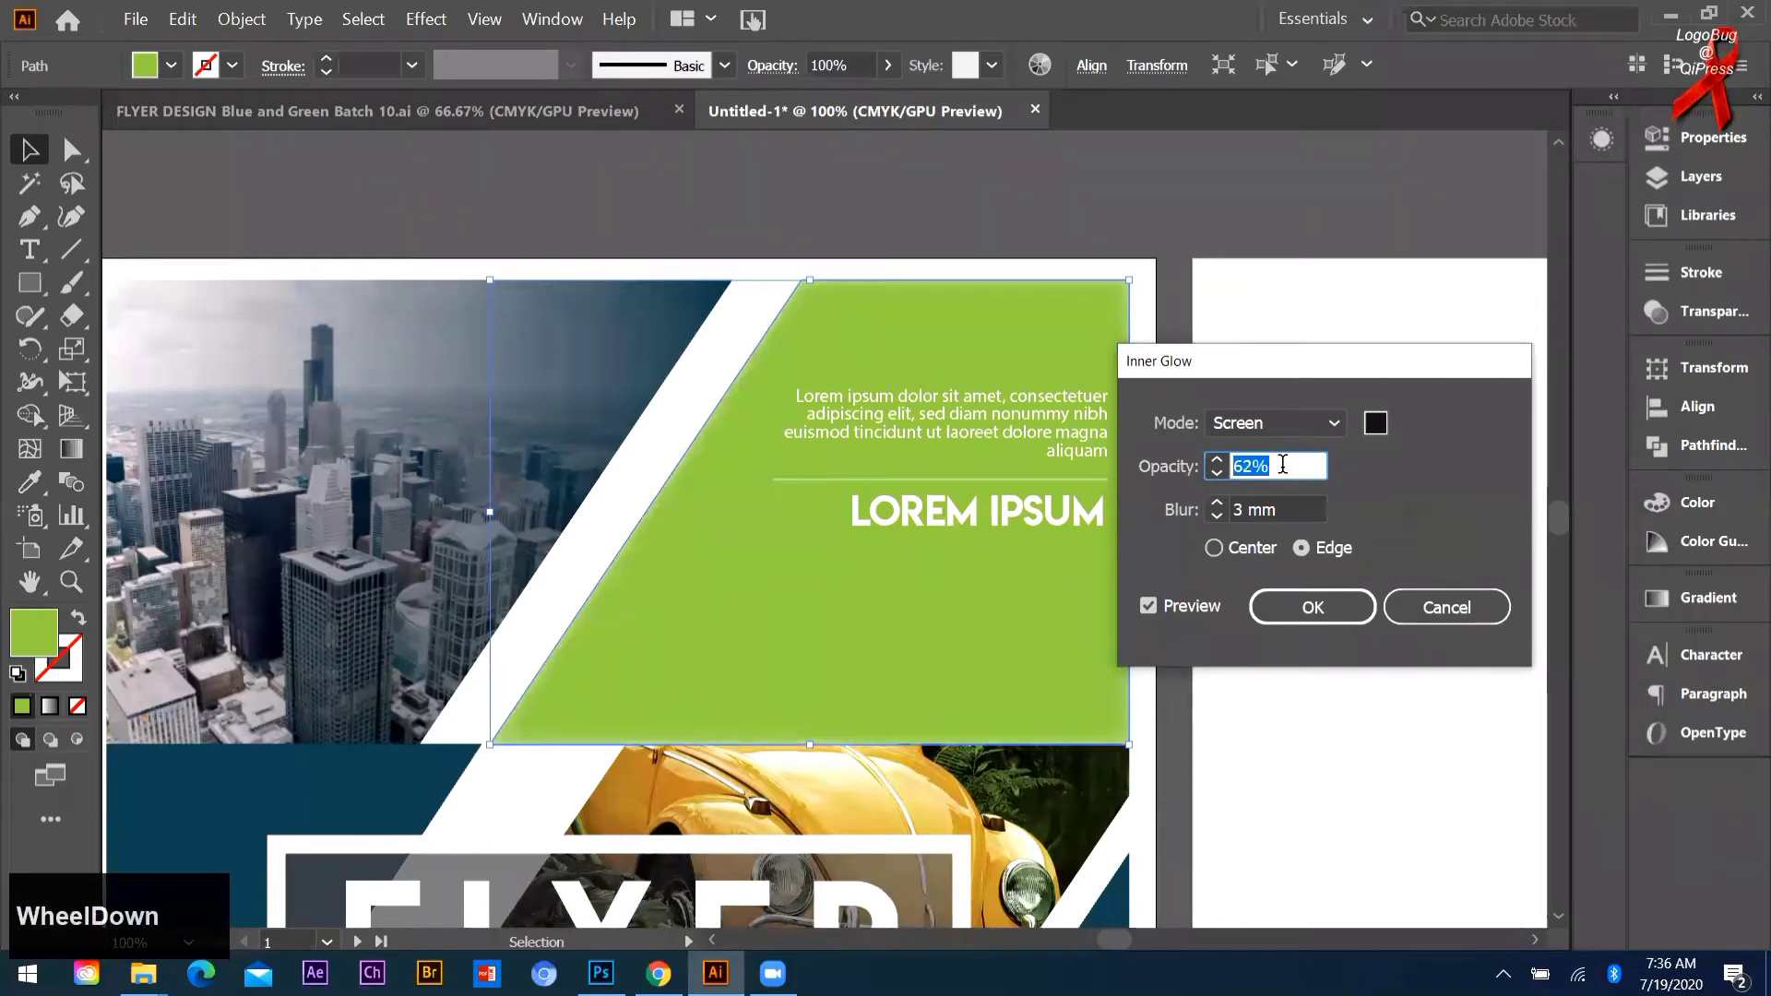
pyautogui.scroll(7, 1278, 463)
pyautogui.scroll(4, 1272, 457)
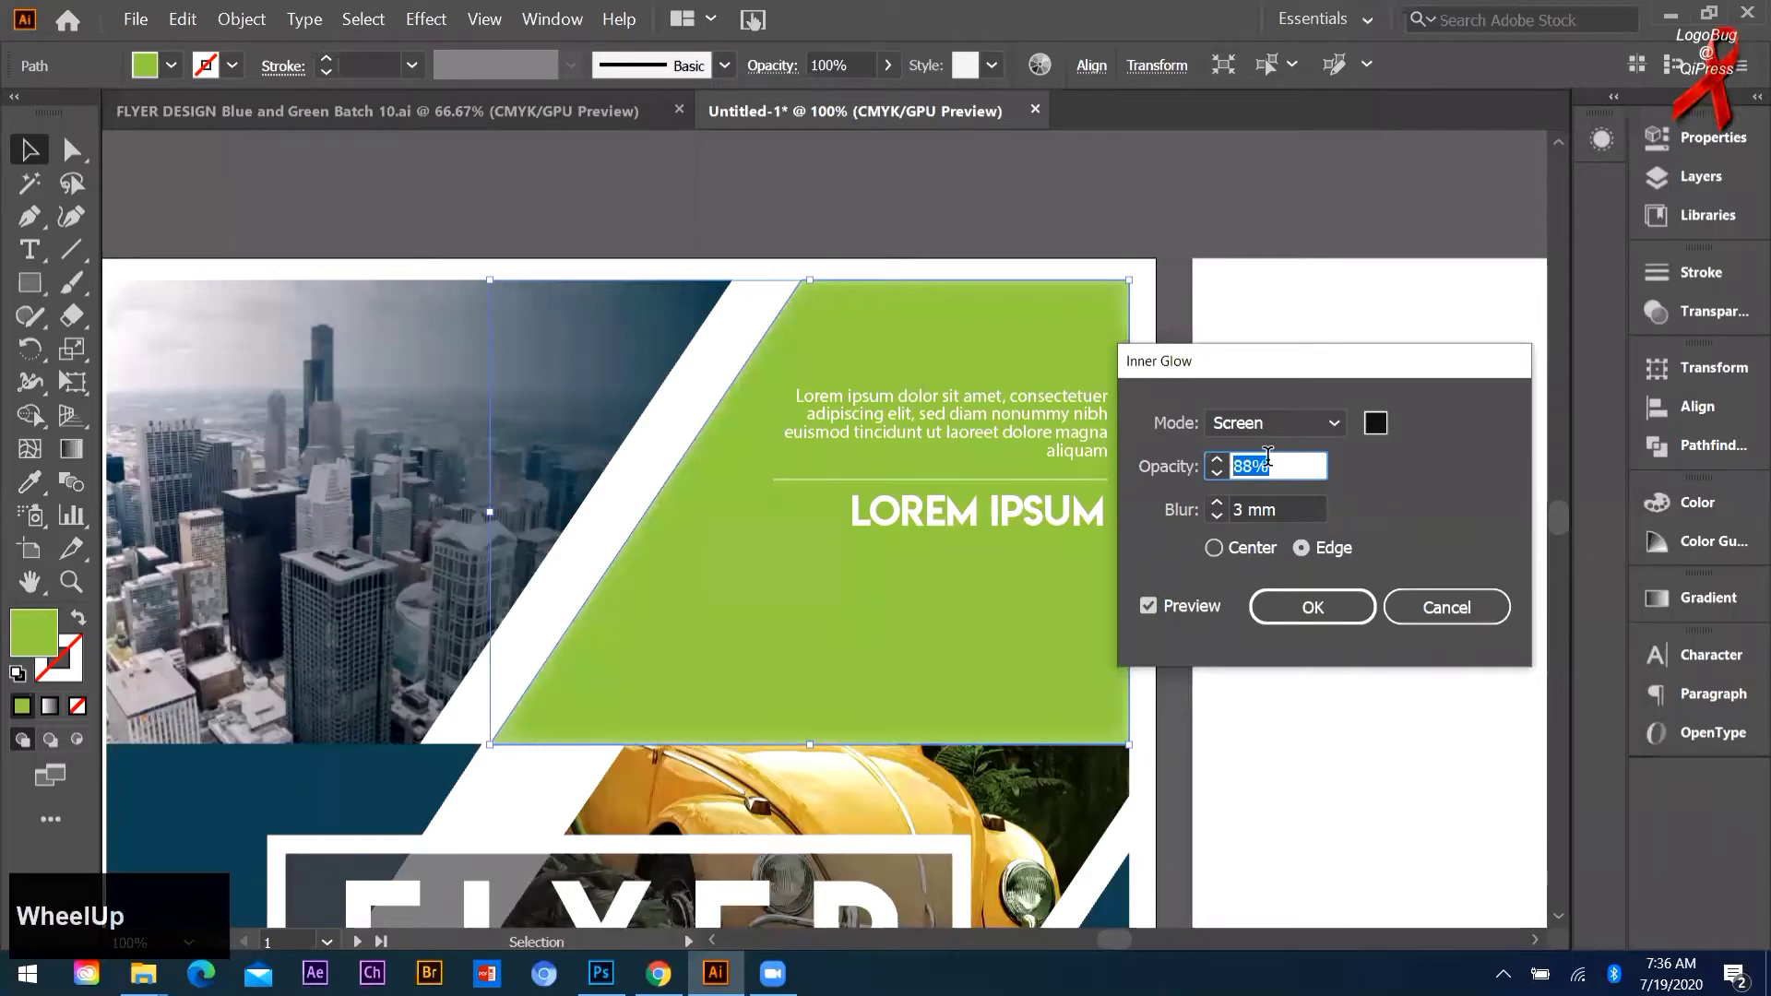
pyautogui.scroll(12, 1273, 461)
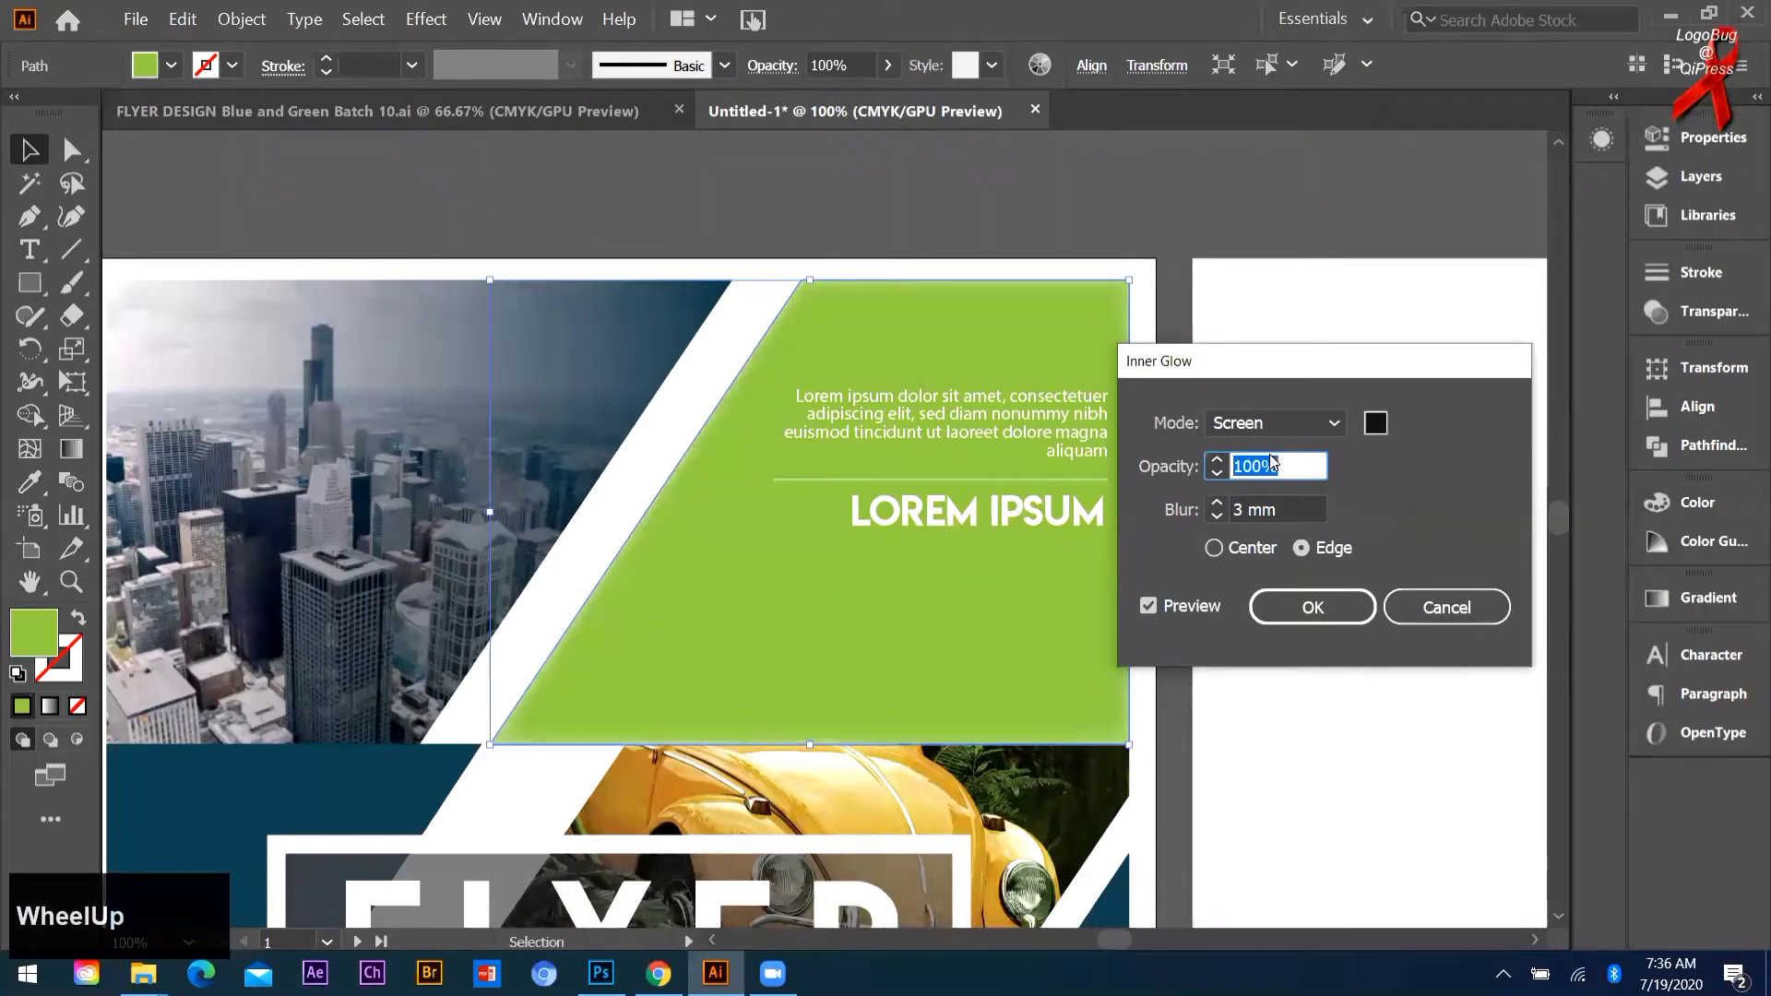
# Step: Switch the inner glow's blend mode to Multiply and lower its opacity to 16%
pyautogui.click(1280, 509)
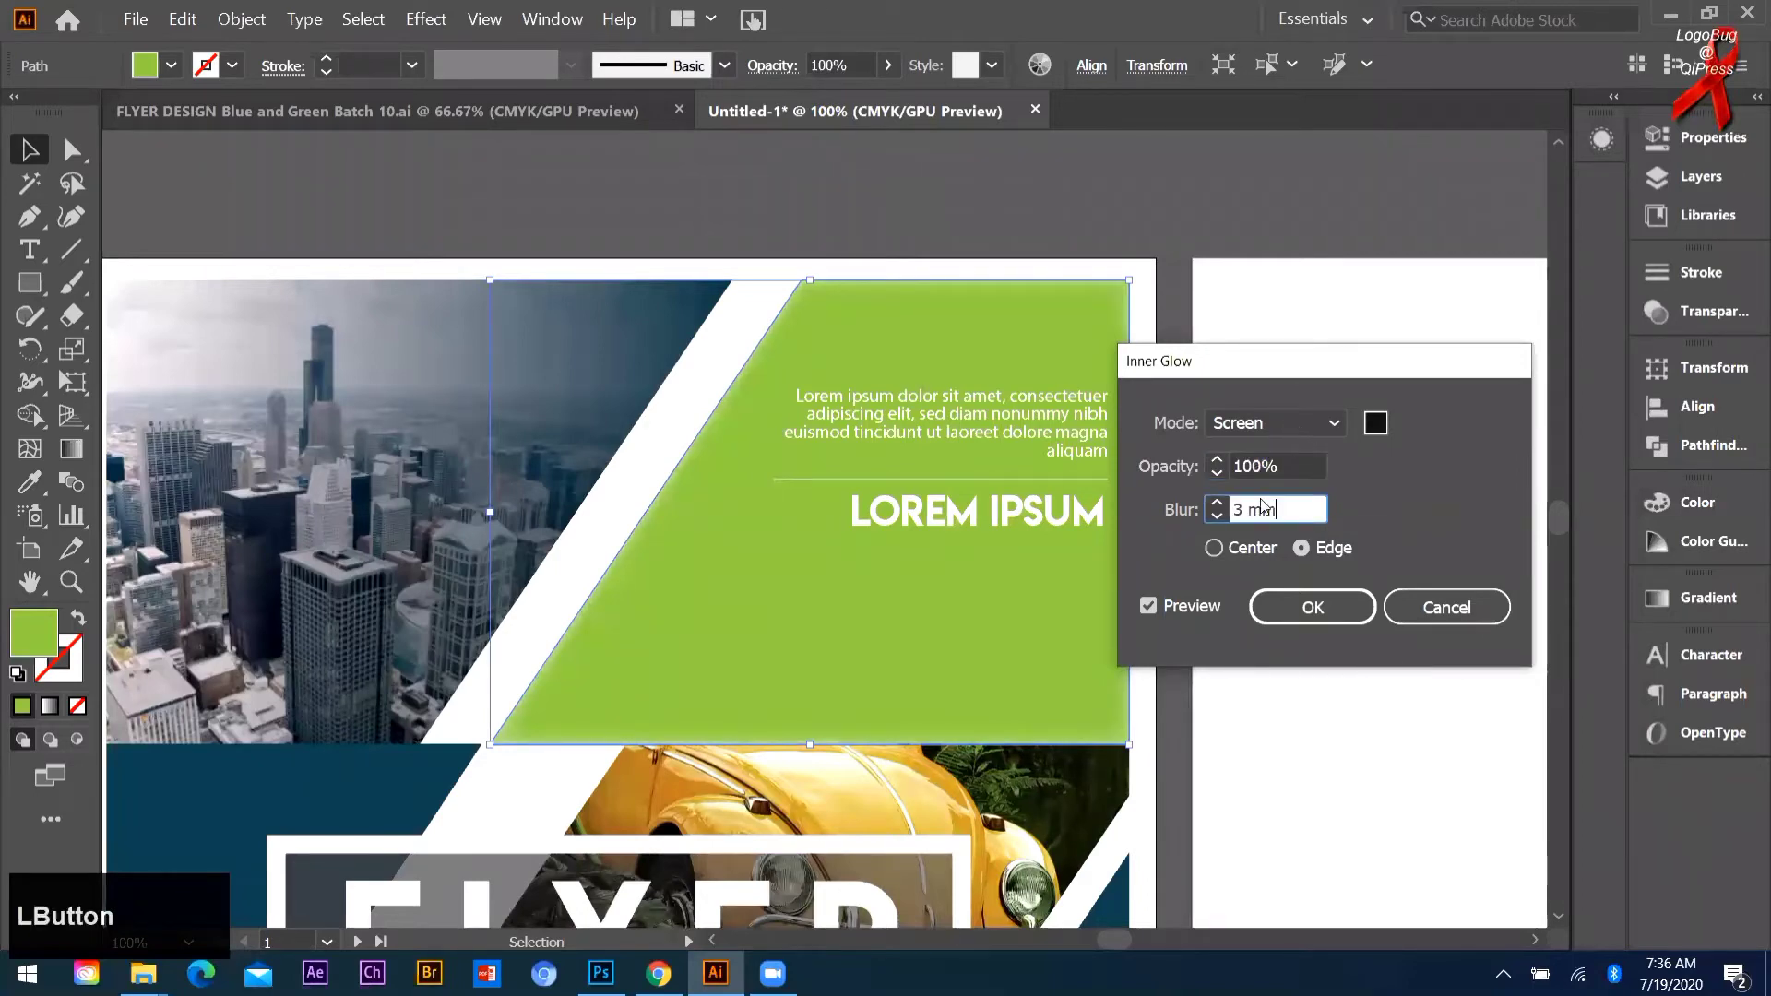
pyautogui.click(1329, 427)
pyautogui.click(1349, 438)
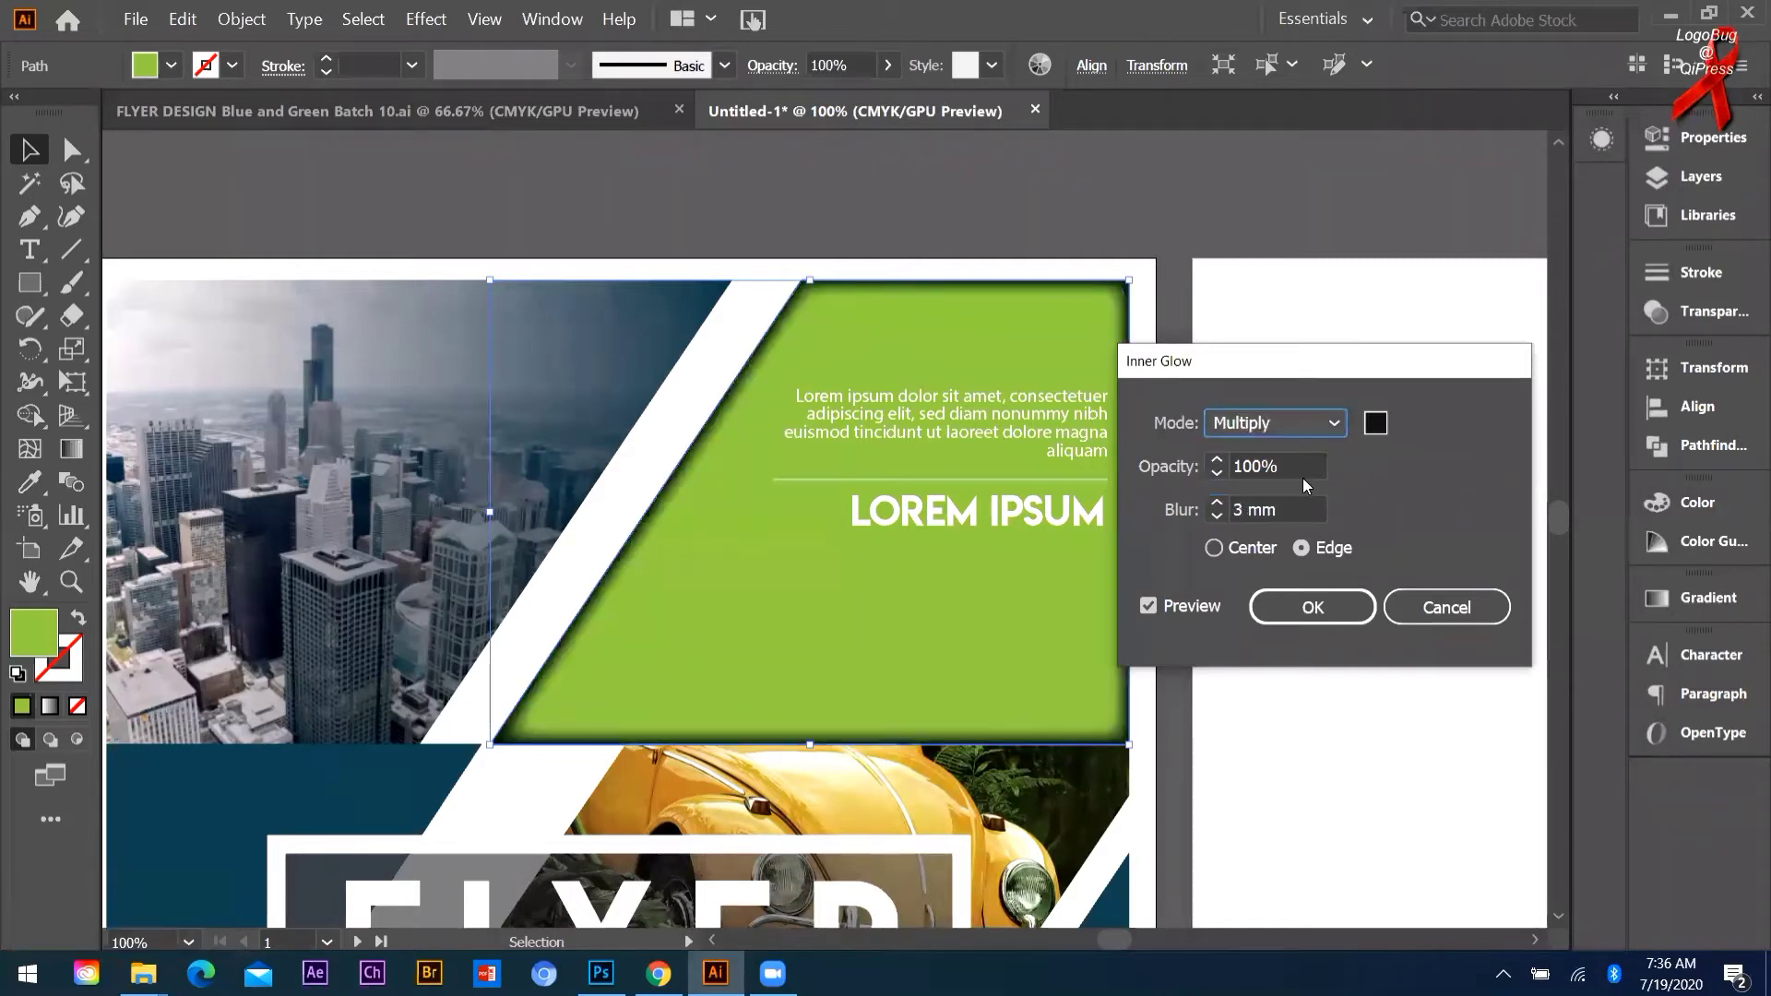
pyautogui.scroll(-20, 1287, 466)
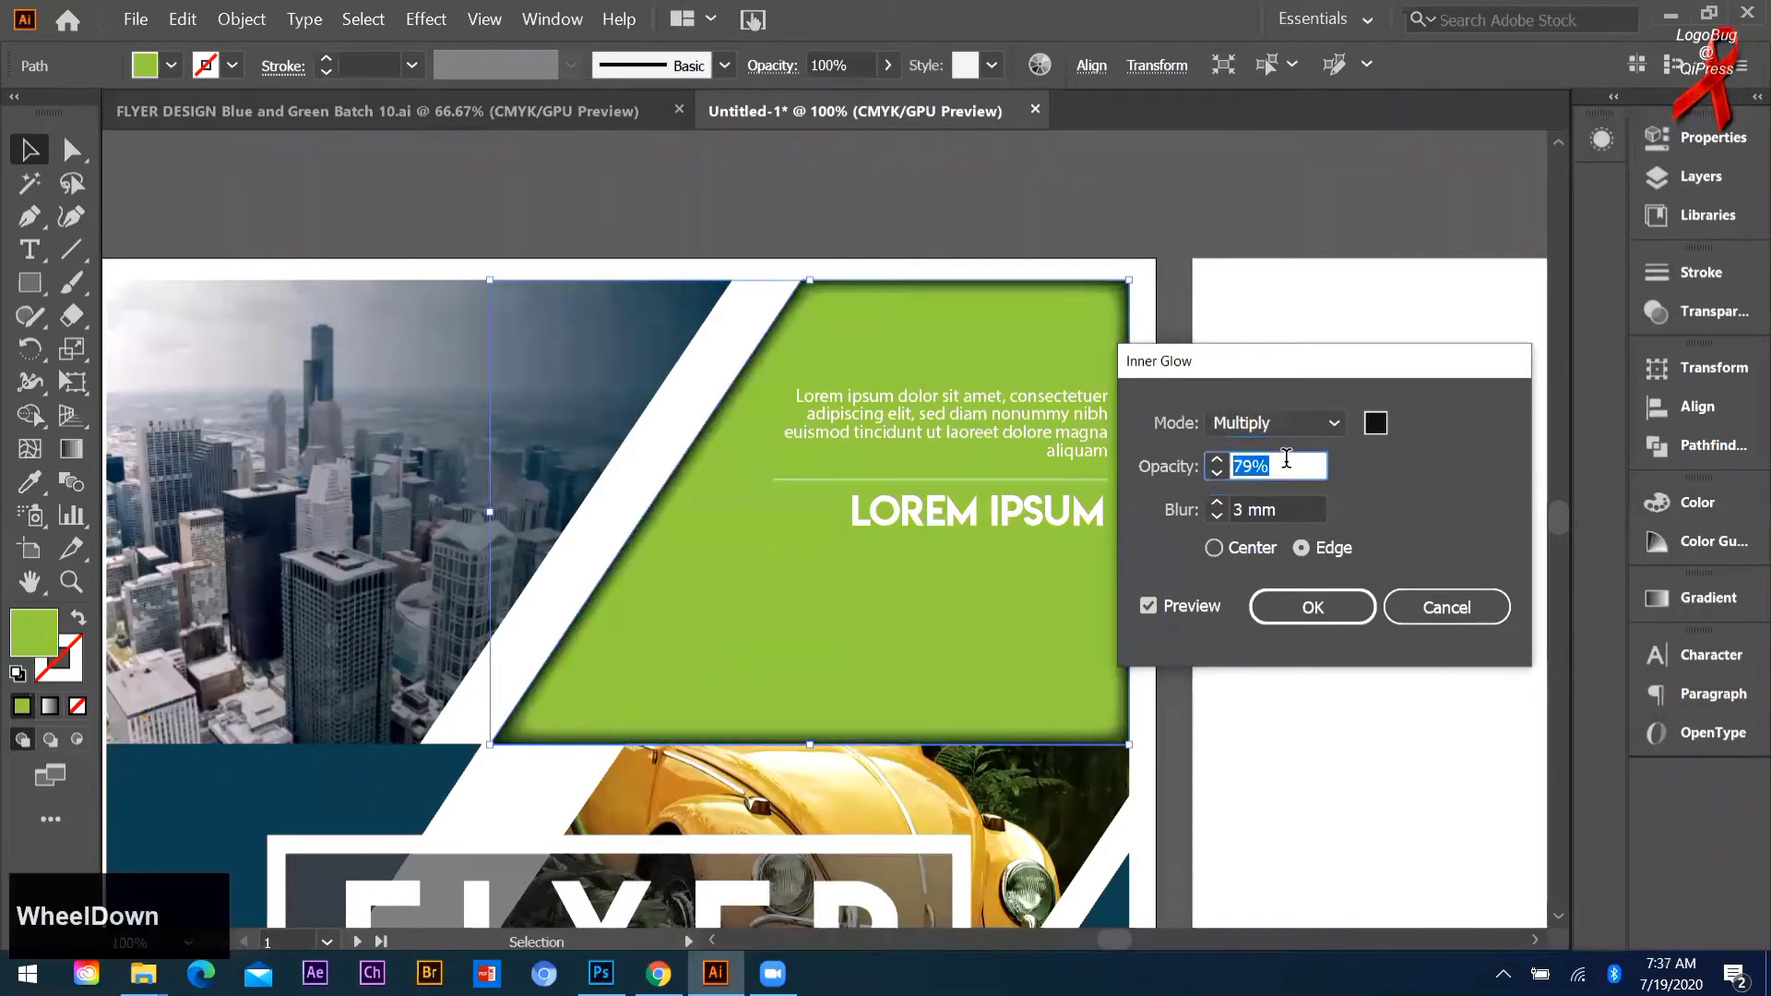
pyautogui.scroll(-20, 1287, 466)
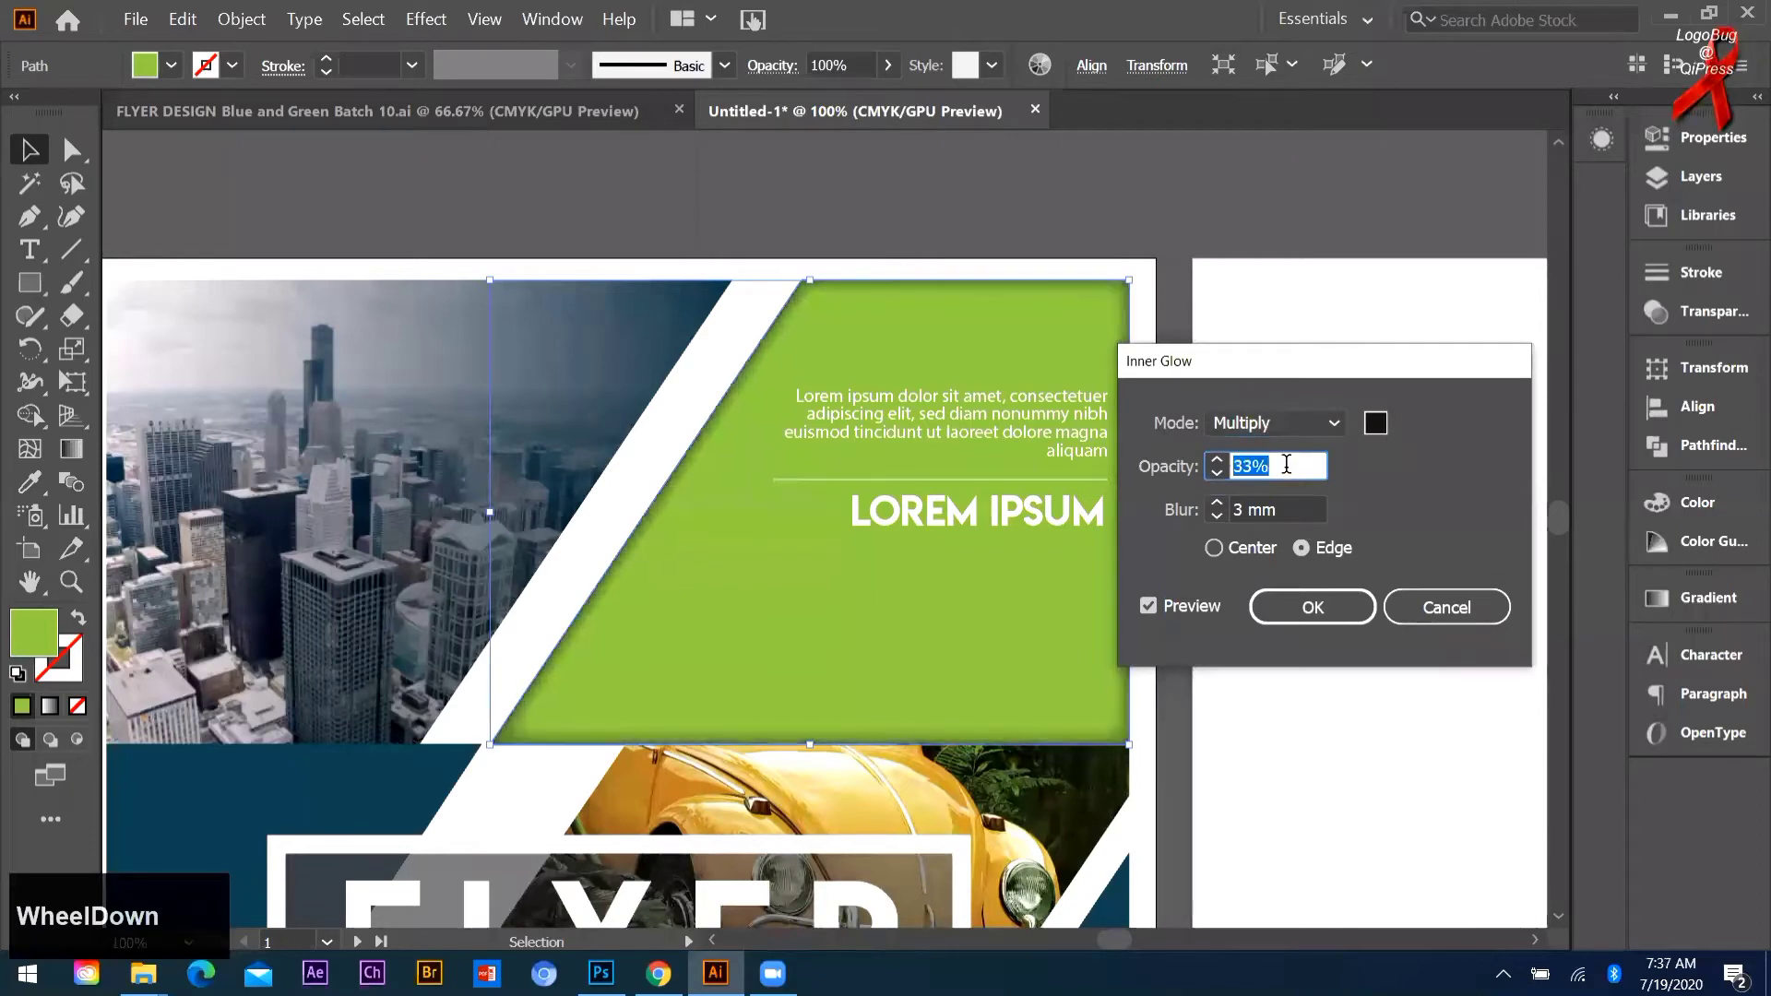
pyautogui.scroll(-18, 1286, 466)
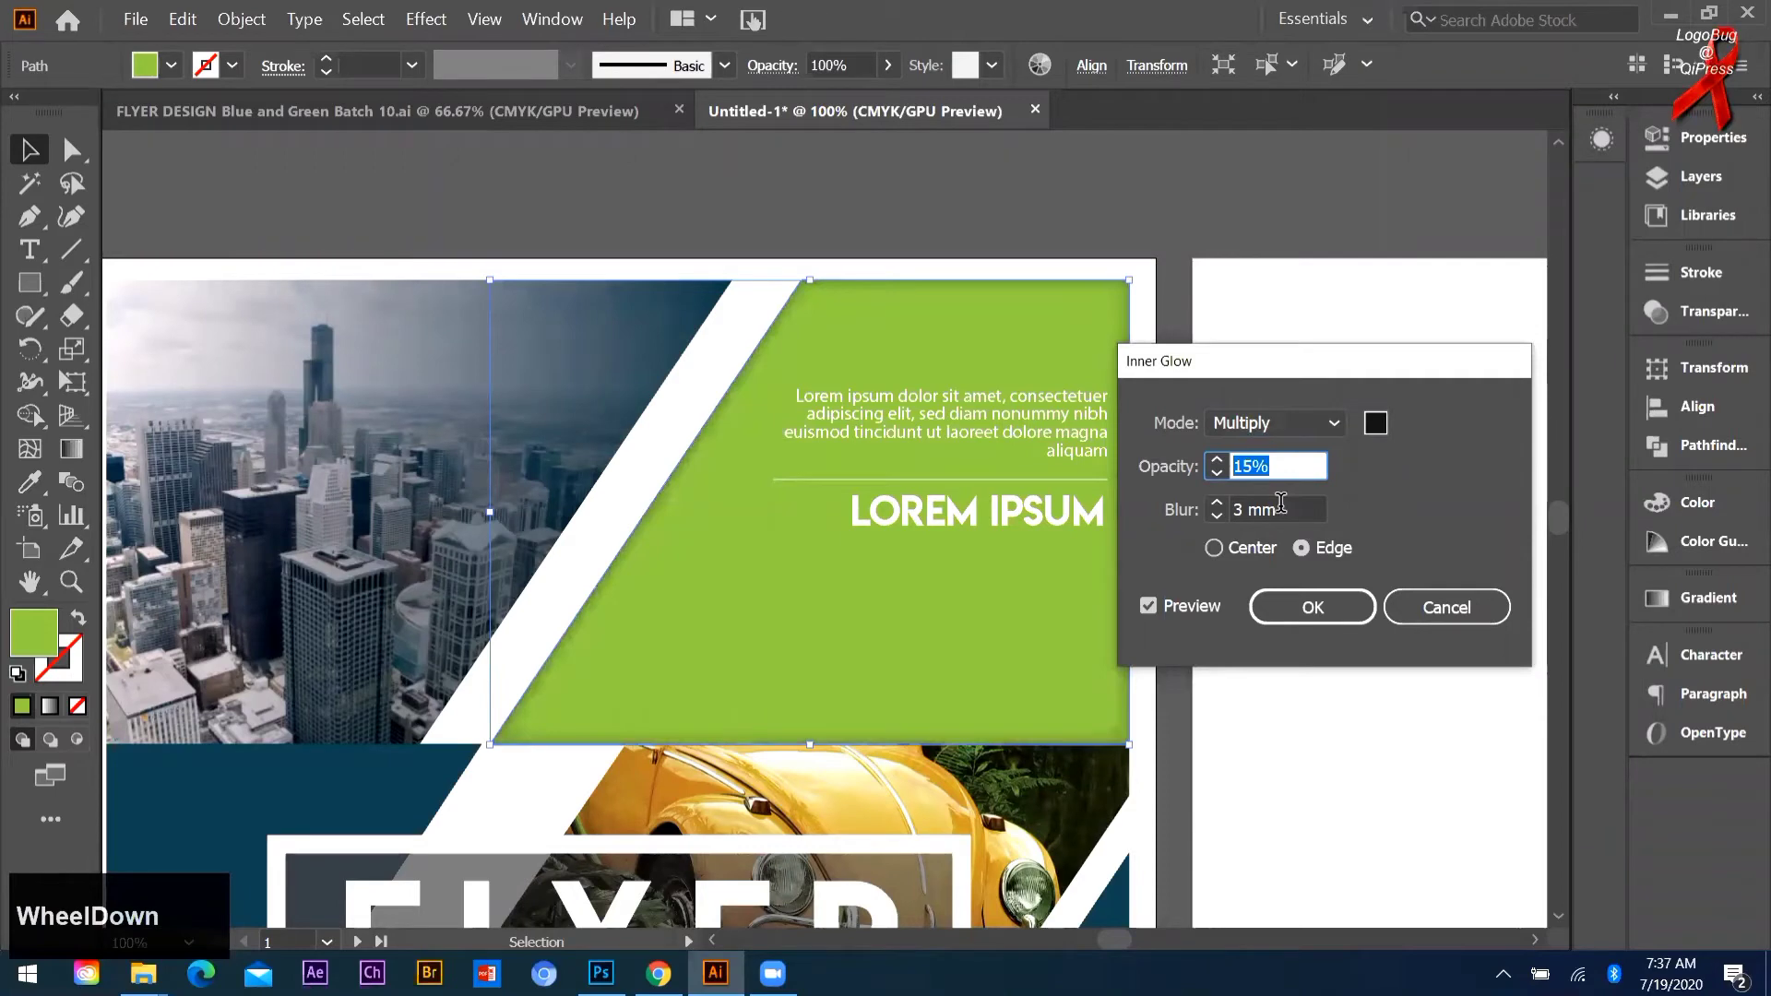
pyautogui.scroll(2, 1281, 503)
# Step: Set the inner glow's blur to 2 mm and apply the effect to the green shape
pyautogui.scroll(2, 1280, 502)
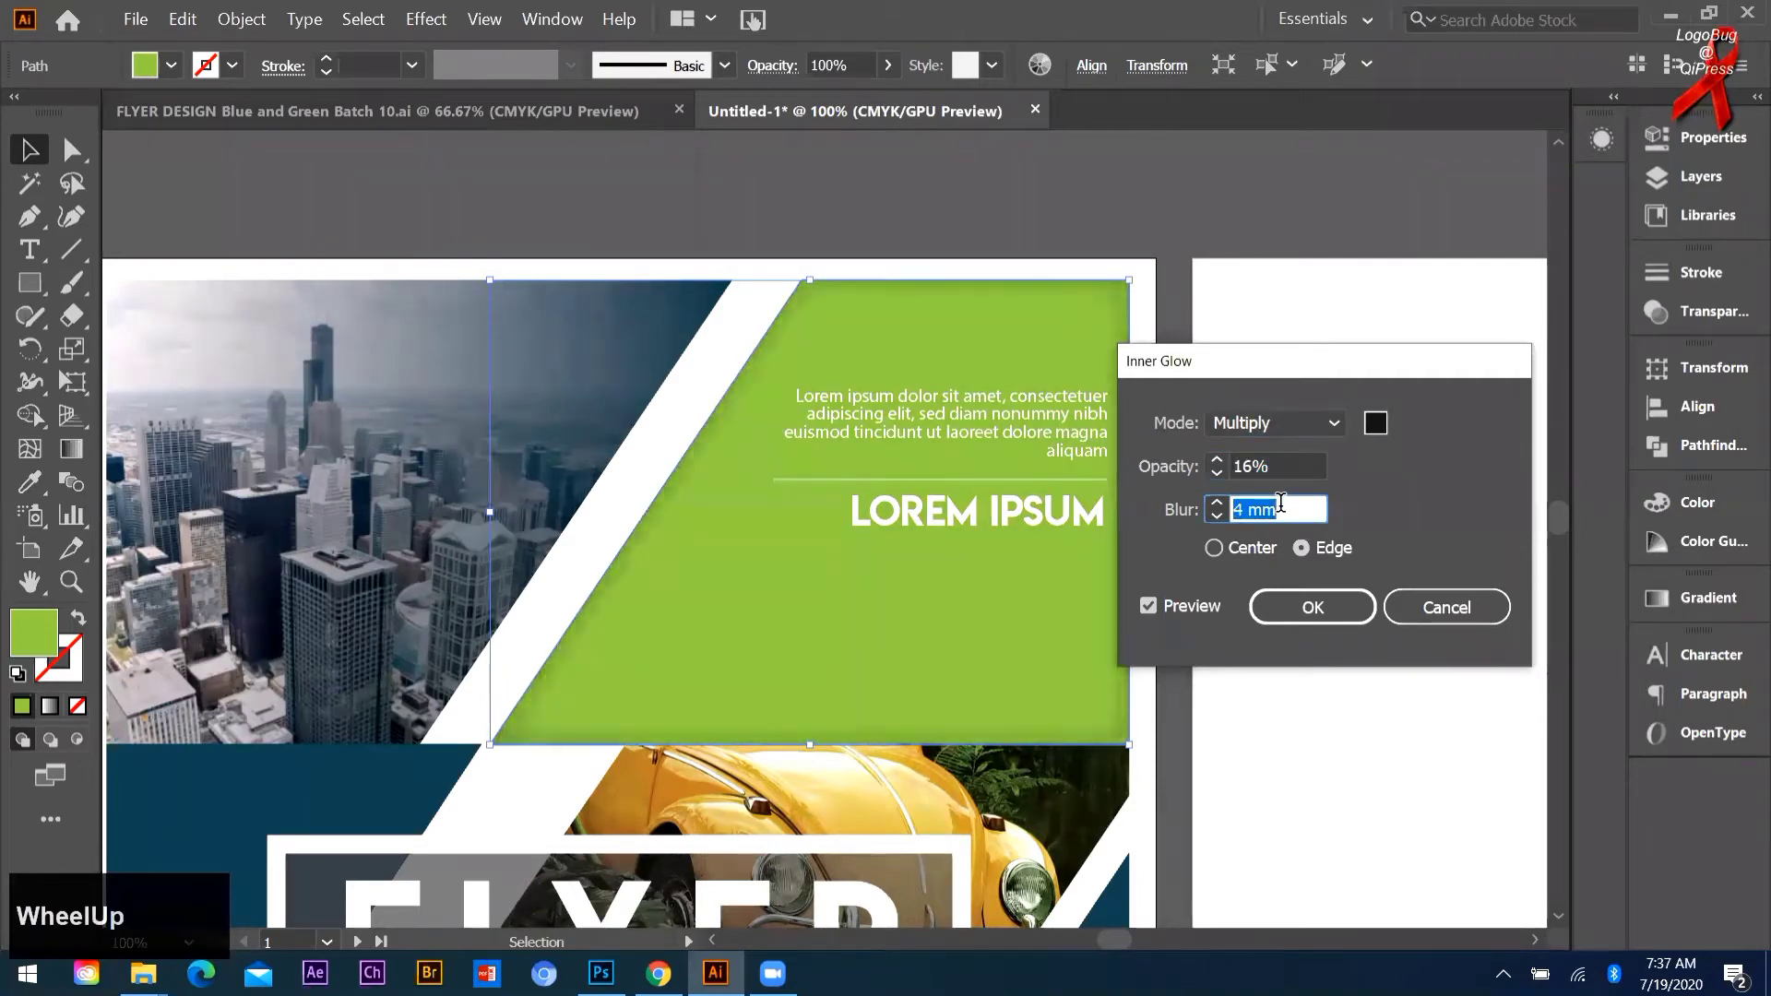
pyautogui.scroll(3, 1281, 503)
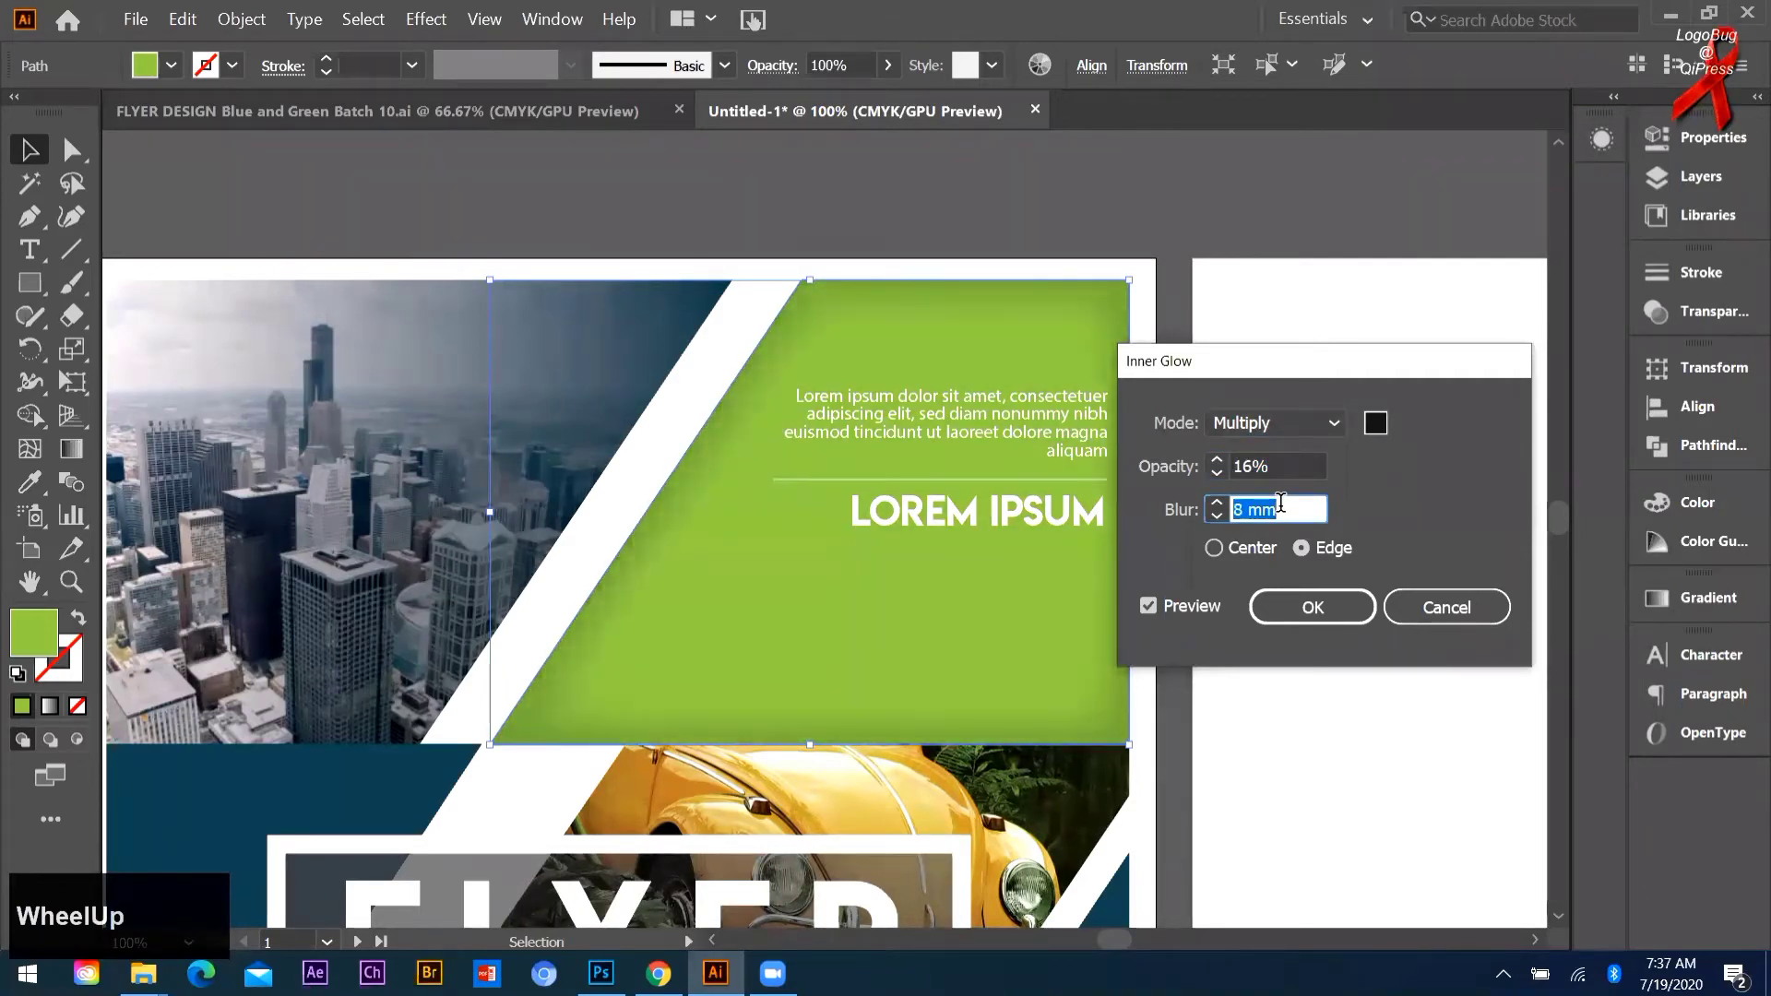
pyautogui.scroll(5, 1280, 502)
pyautogui.scroll(-1, 1294, 504)
pyautogui.scroll(-10, 1294, 503)
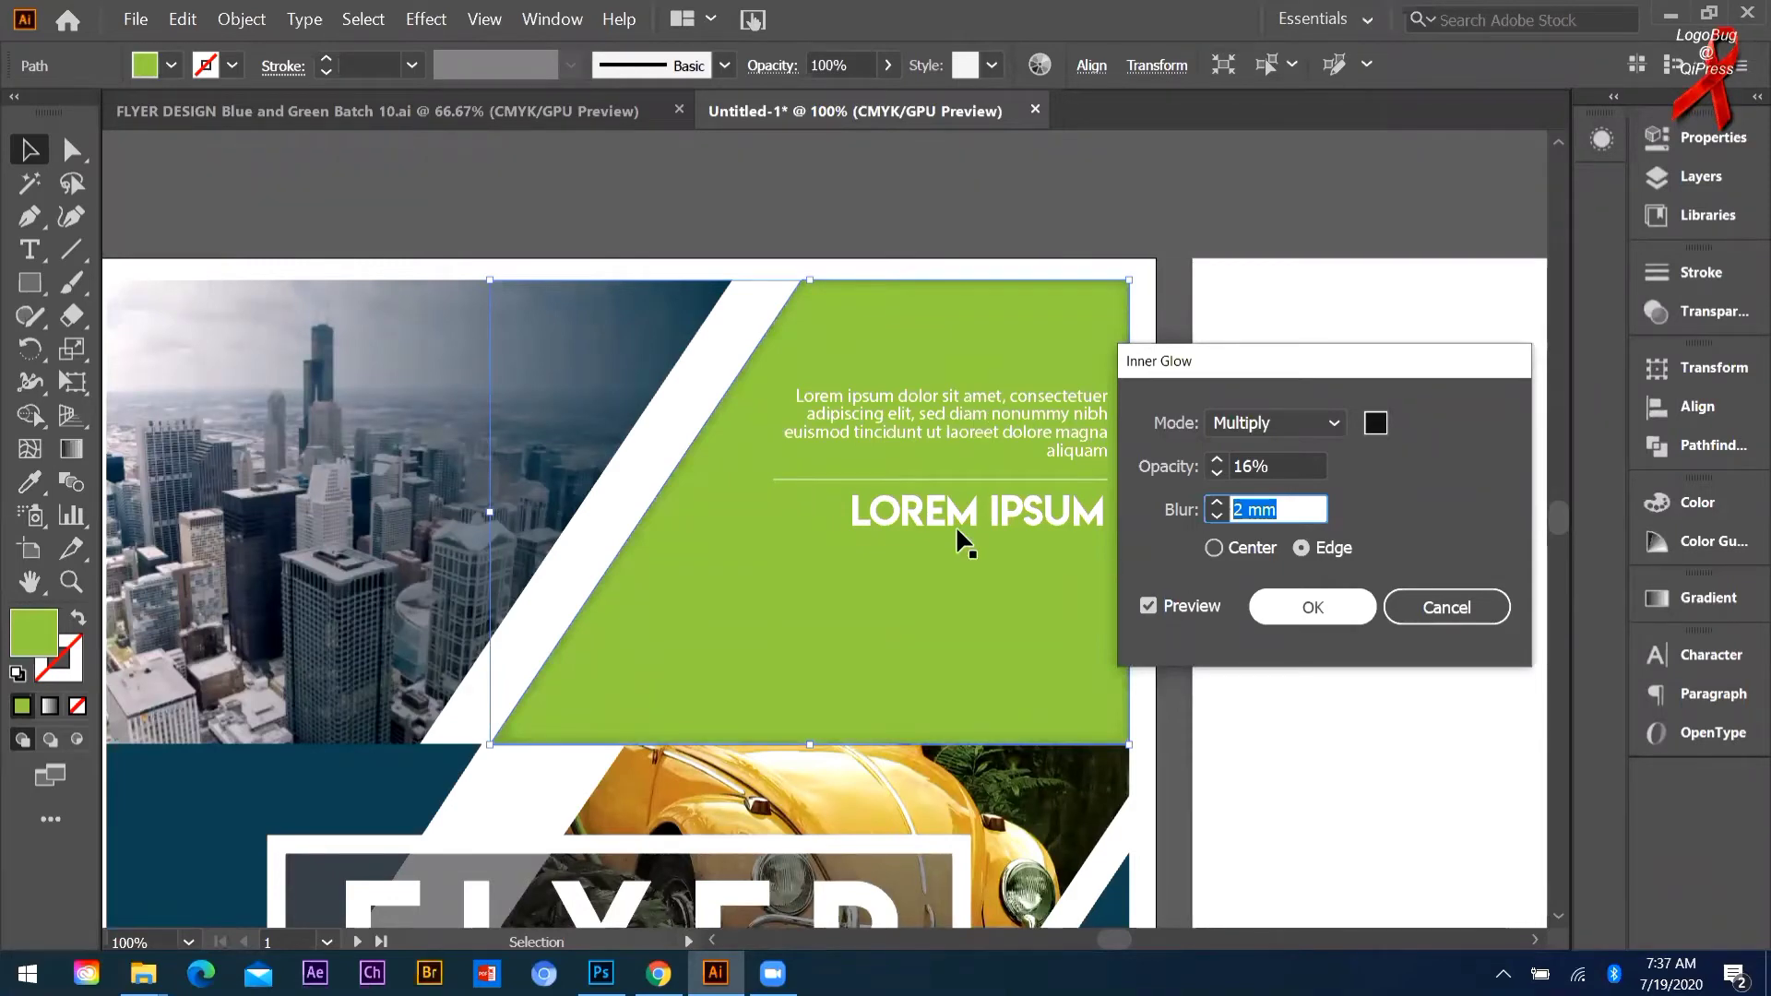
pyautogui.press('Return')
pyautogui.scroll(-1, 956, 524)
pyautogui.scroll(-1, 893, 406)
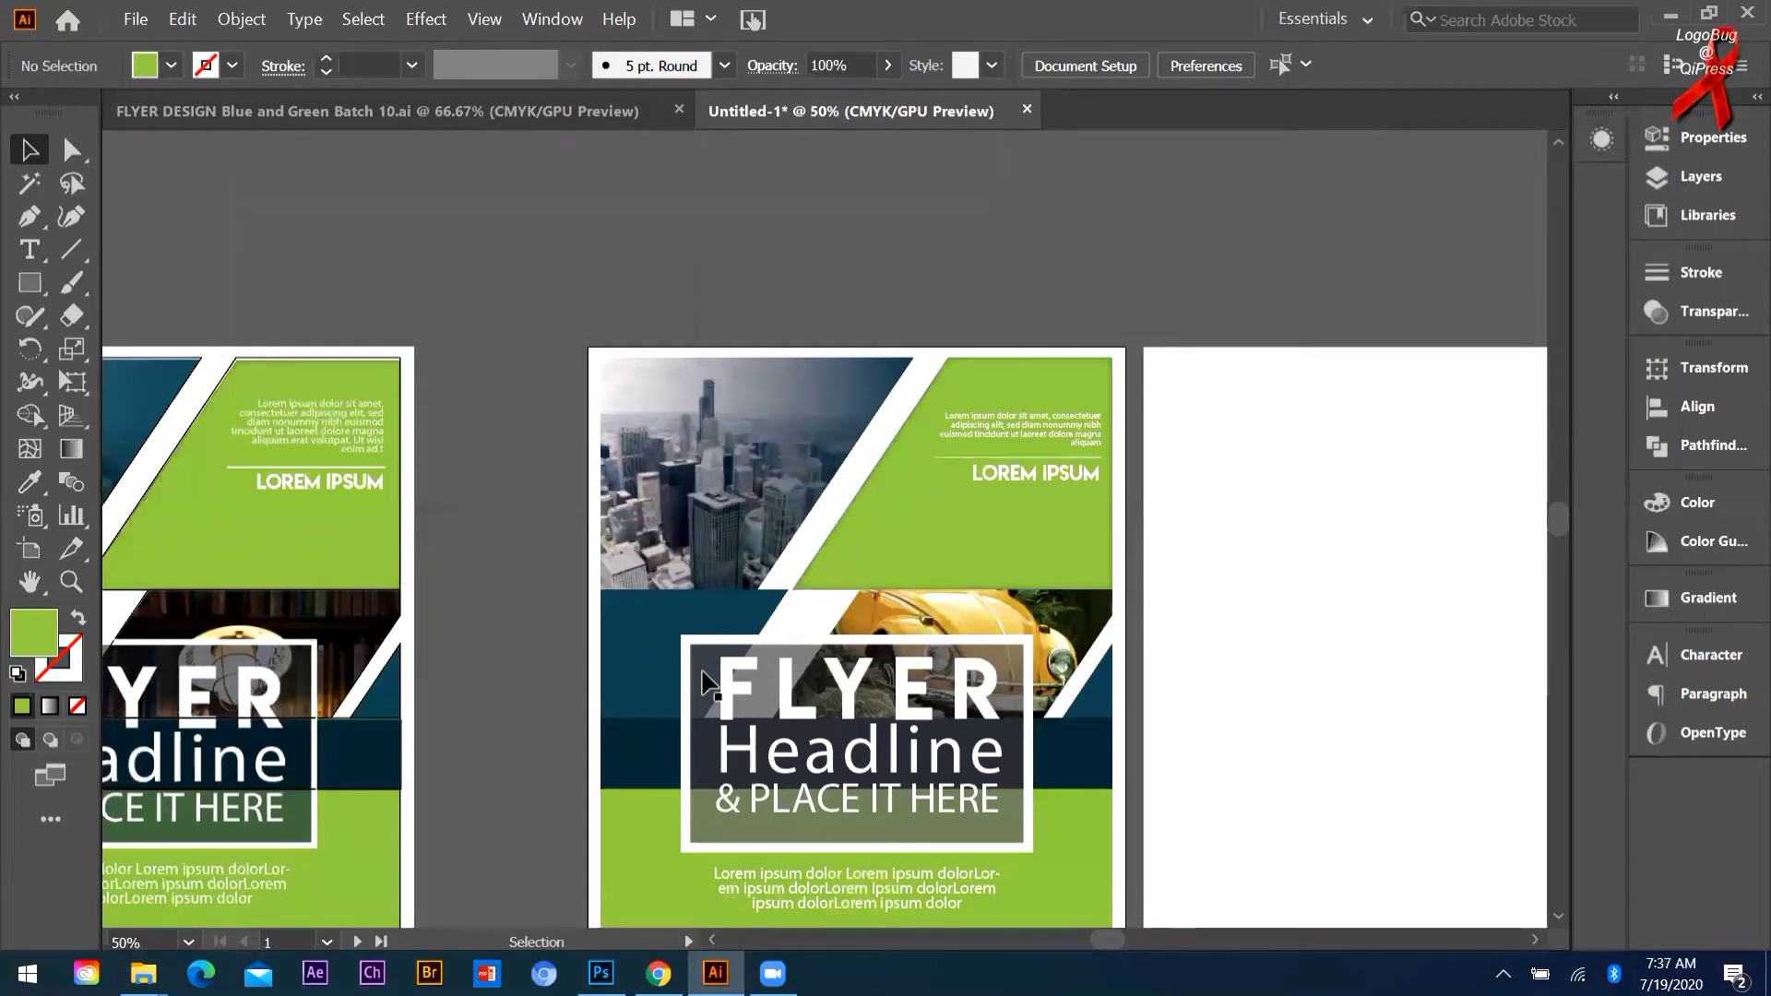
# Step: Add a Drop Shadow effect to the small dark blue triangle at the flyer's edge beside the yellow car photo
pyautogui.scroll(-3, 710, 701)
pyautogui.click(720, 723)
pyautogui.click(539, 526)
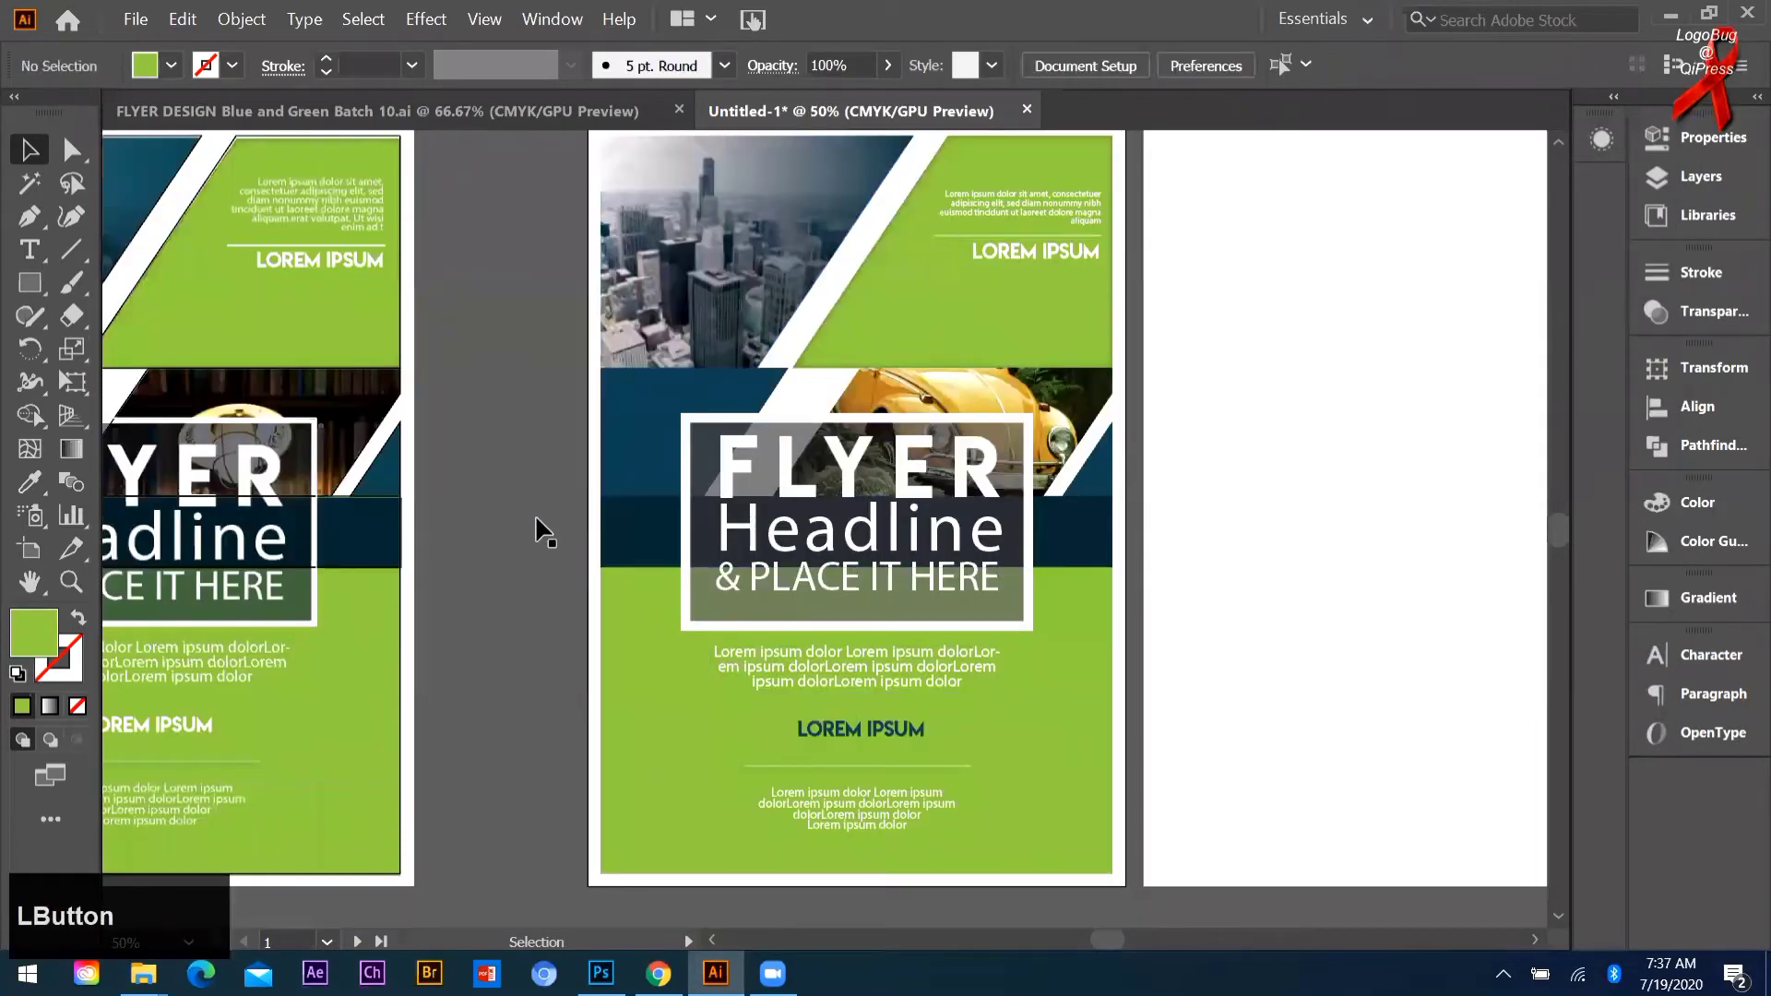
pyautogui.scroll(1, 851, 368)
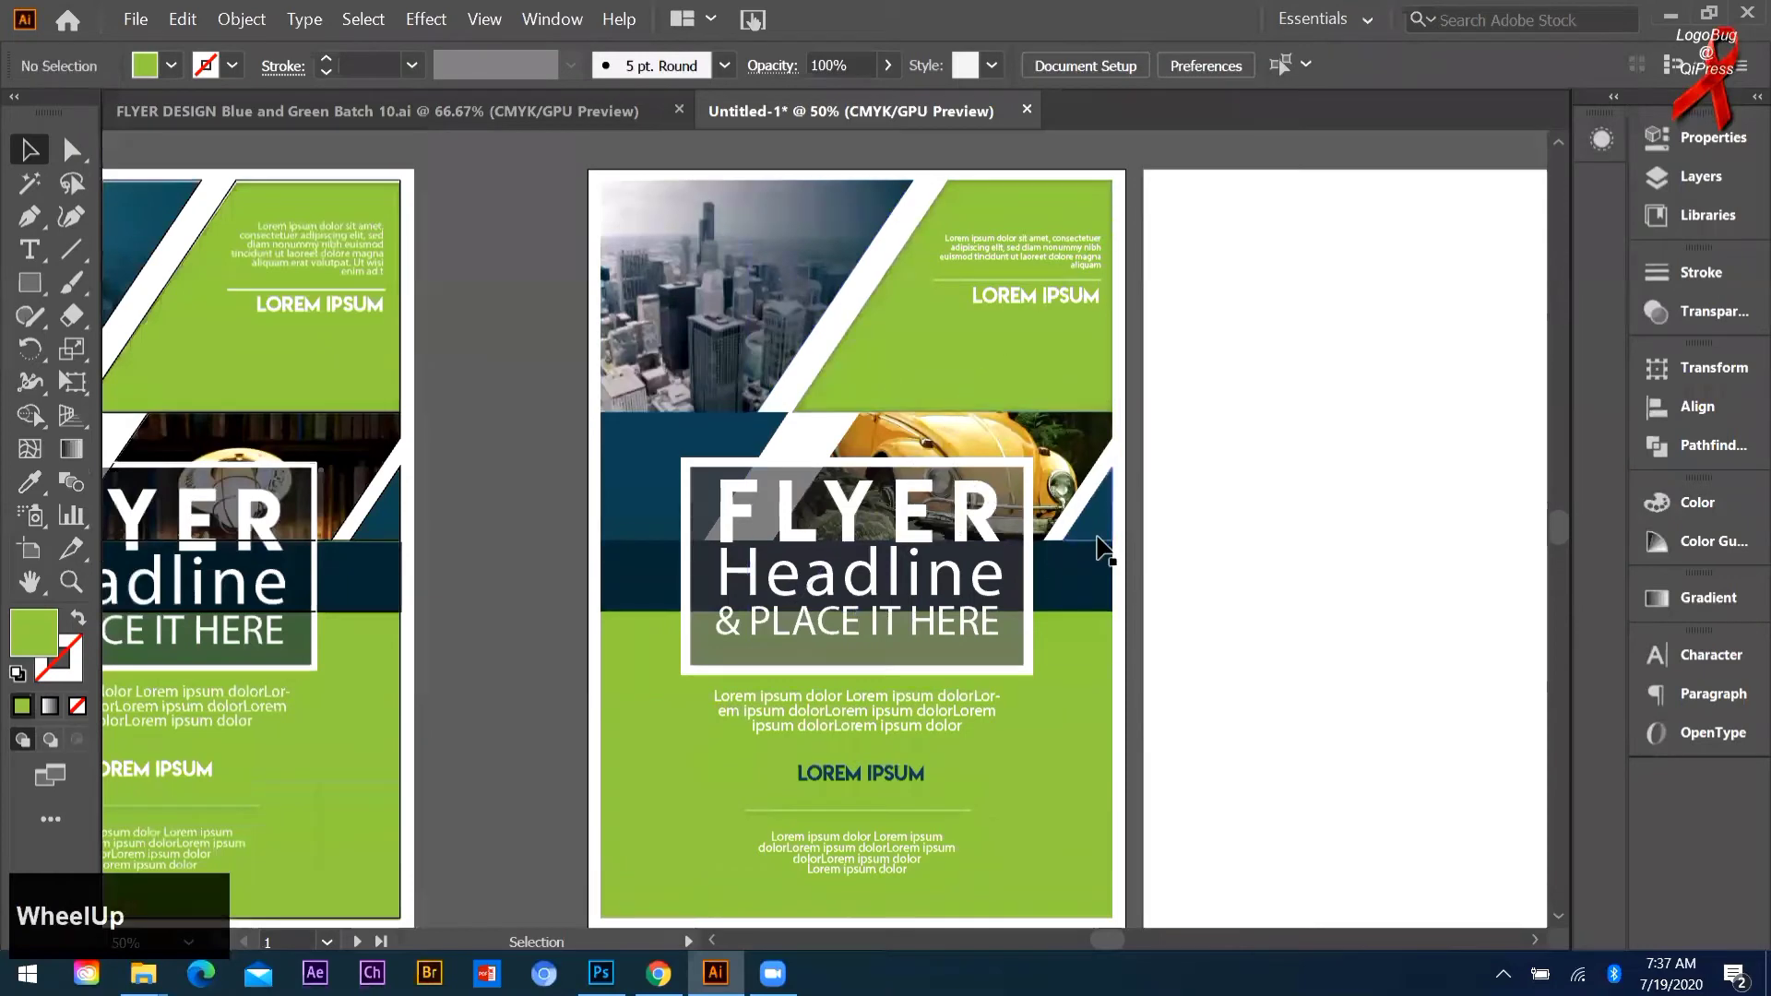
pyautogui.scroll(4, 1061, 461)
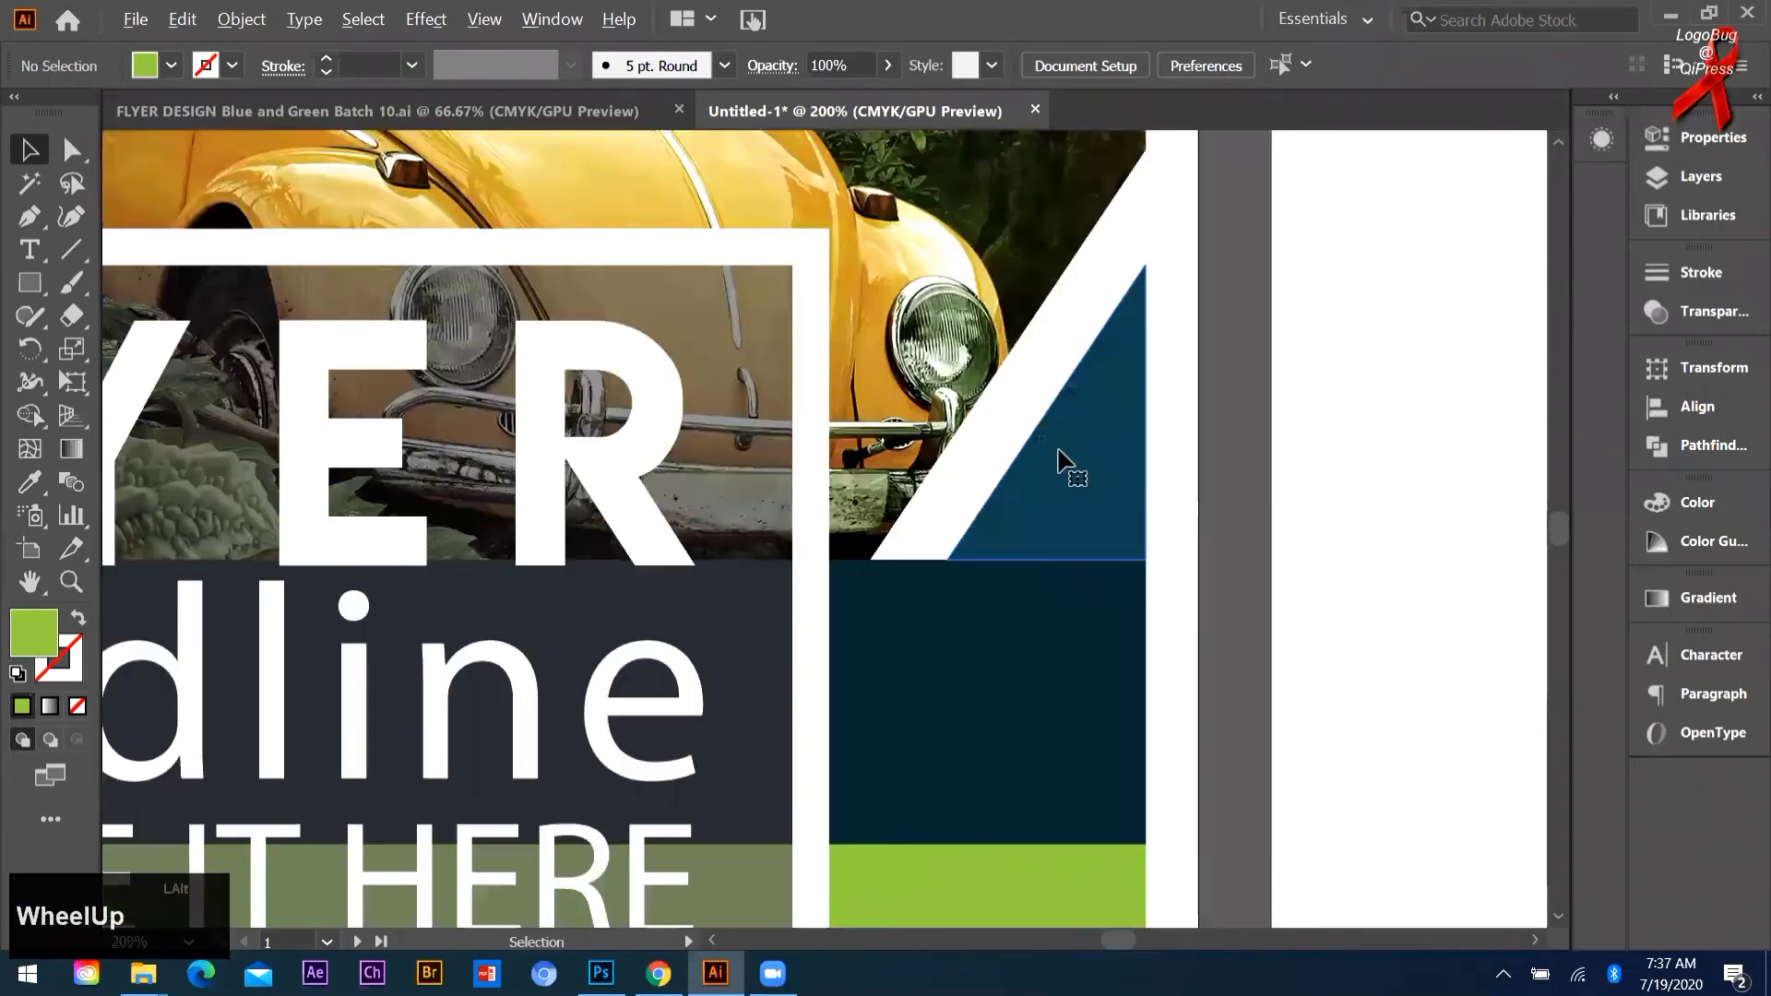
pyautogui.click(1051, 452)
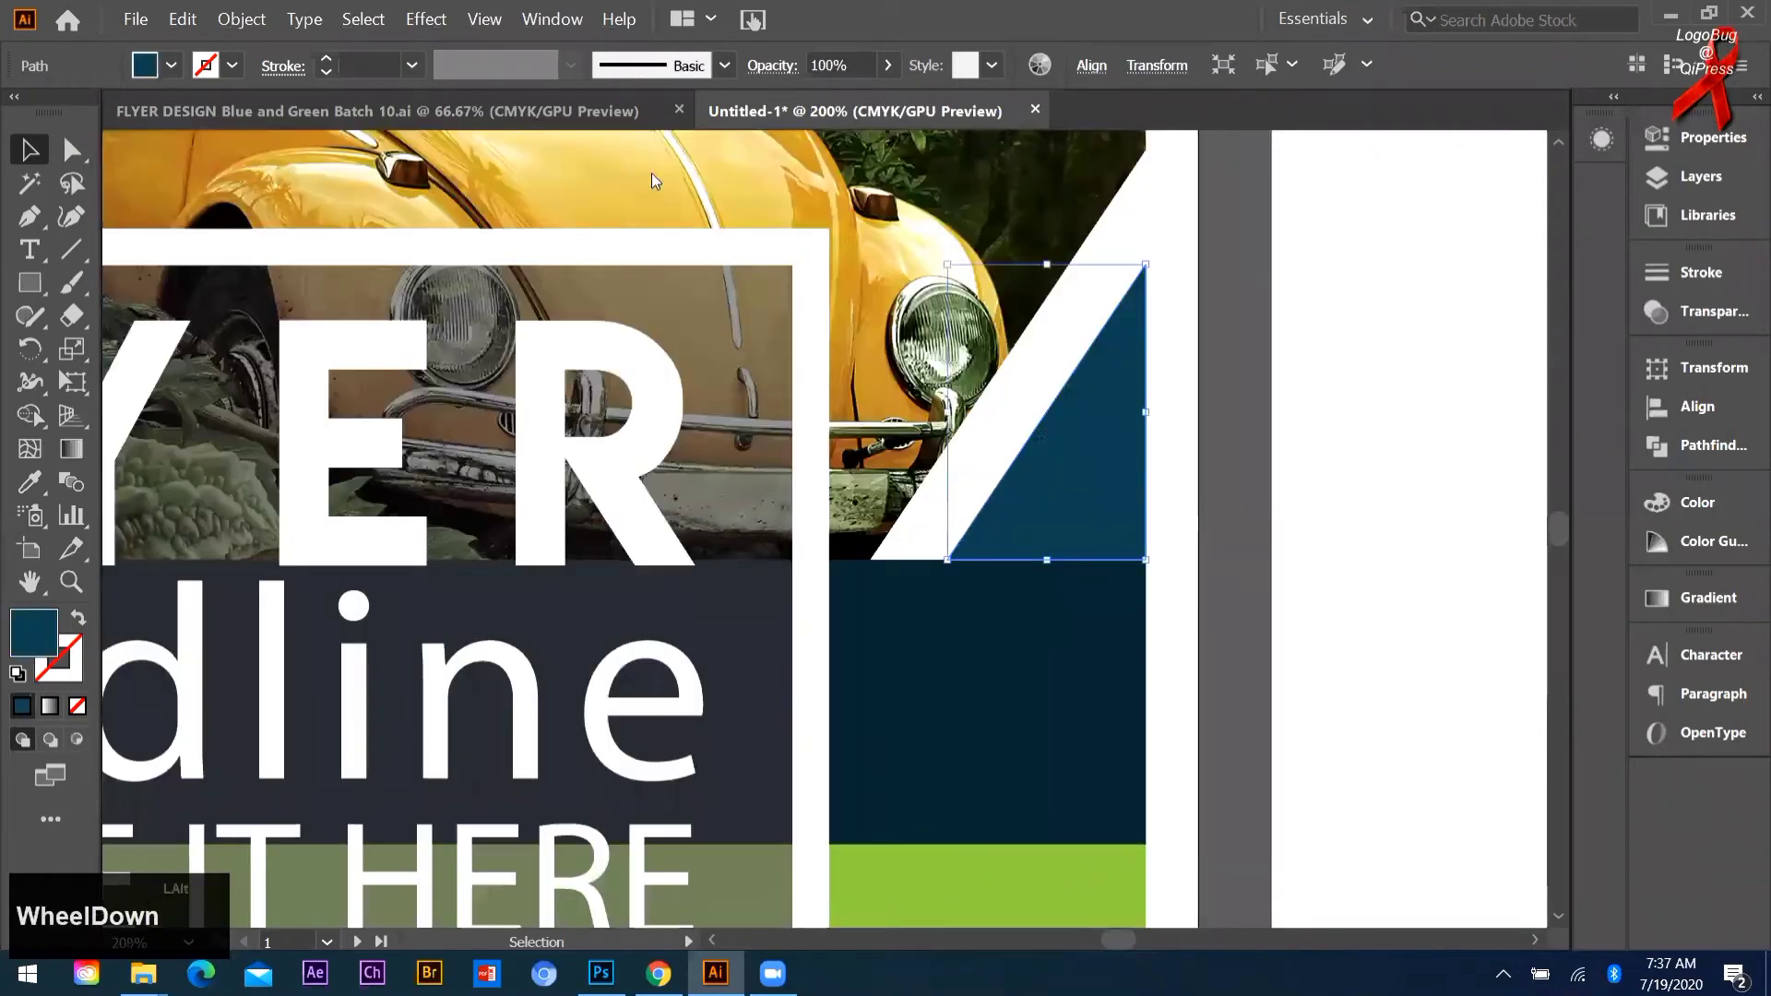
pyautogui.scroll(-3, 668, 364)
pyautogui.click(553, 19)
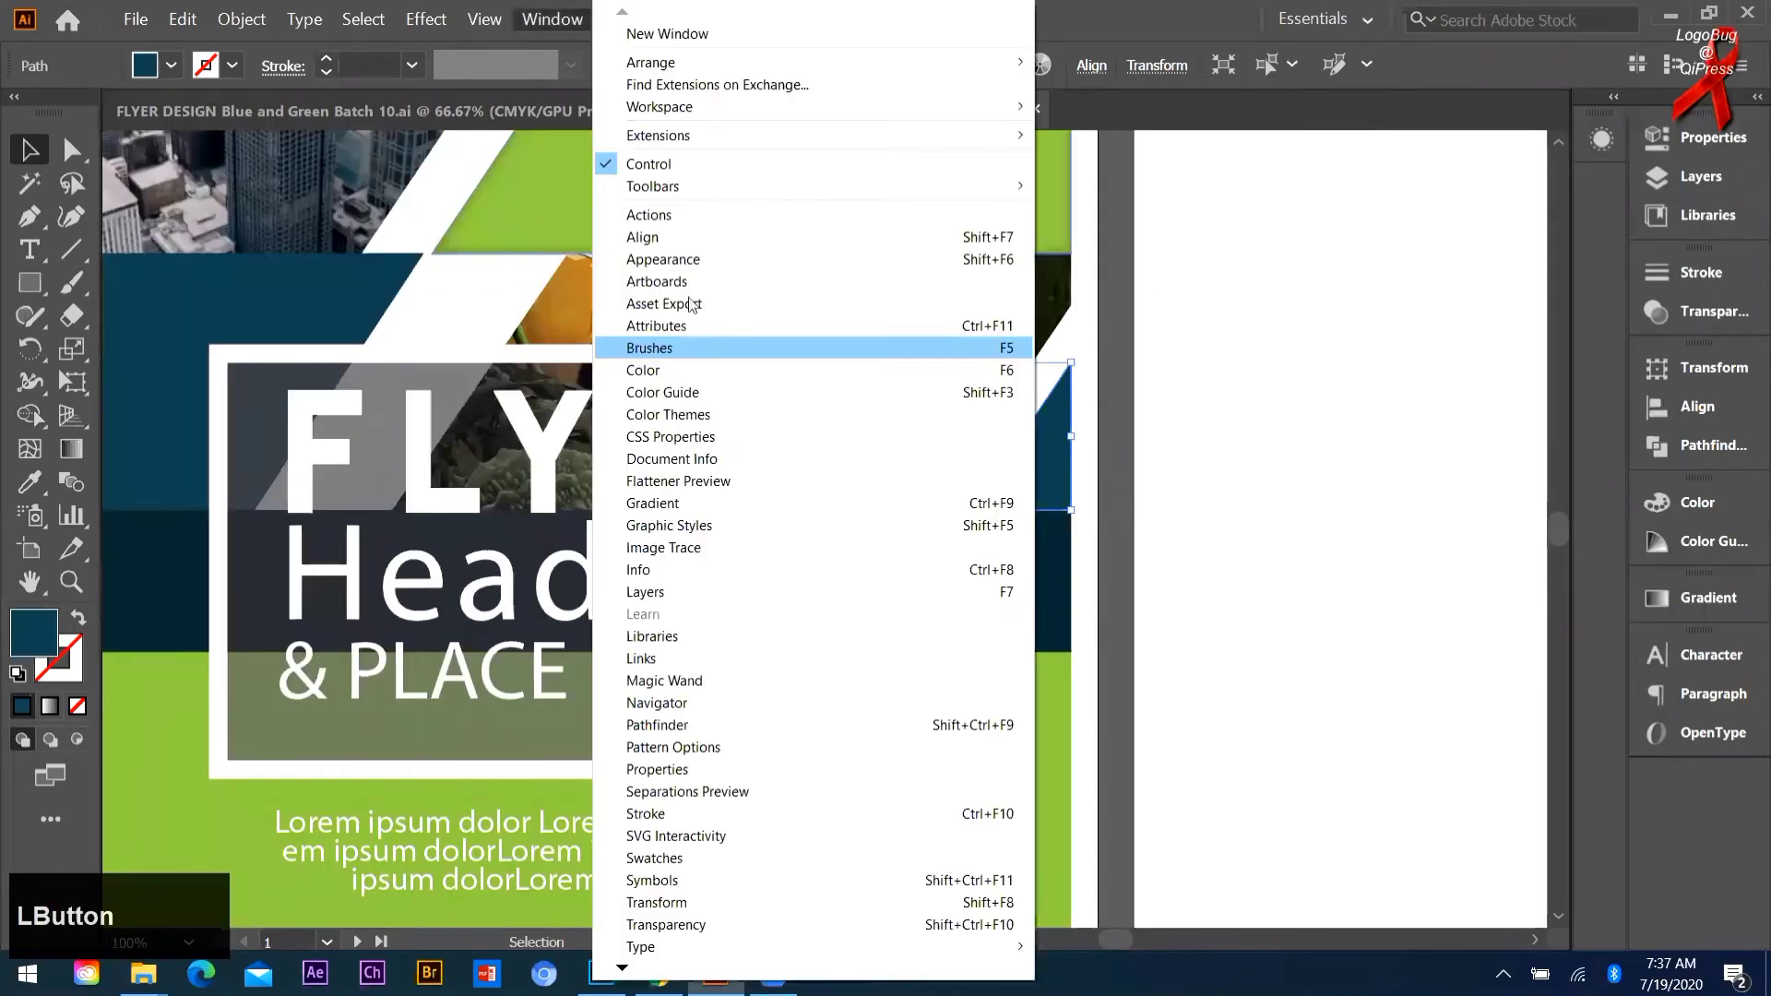
pyautogui.click(505, 175)
pyautogui.click(485, 18)
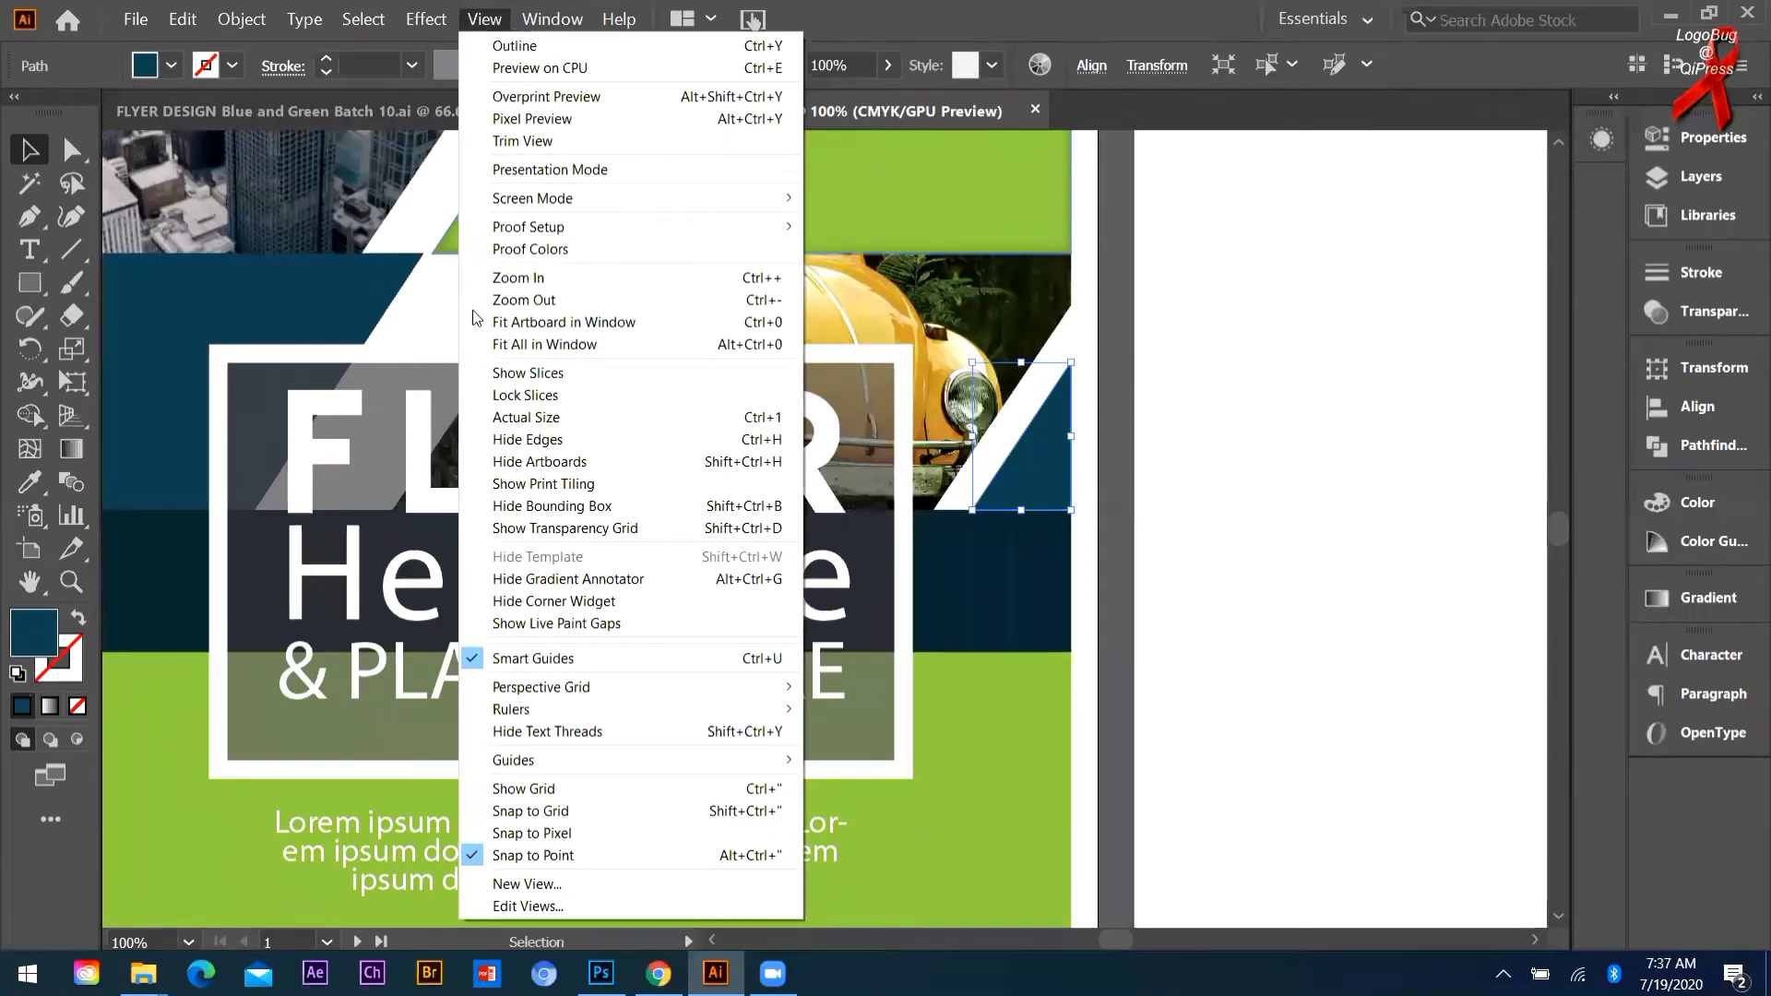
pyautogui.click(749, 323)
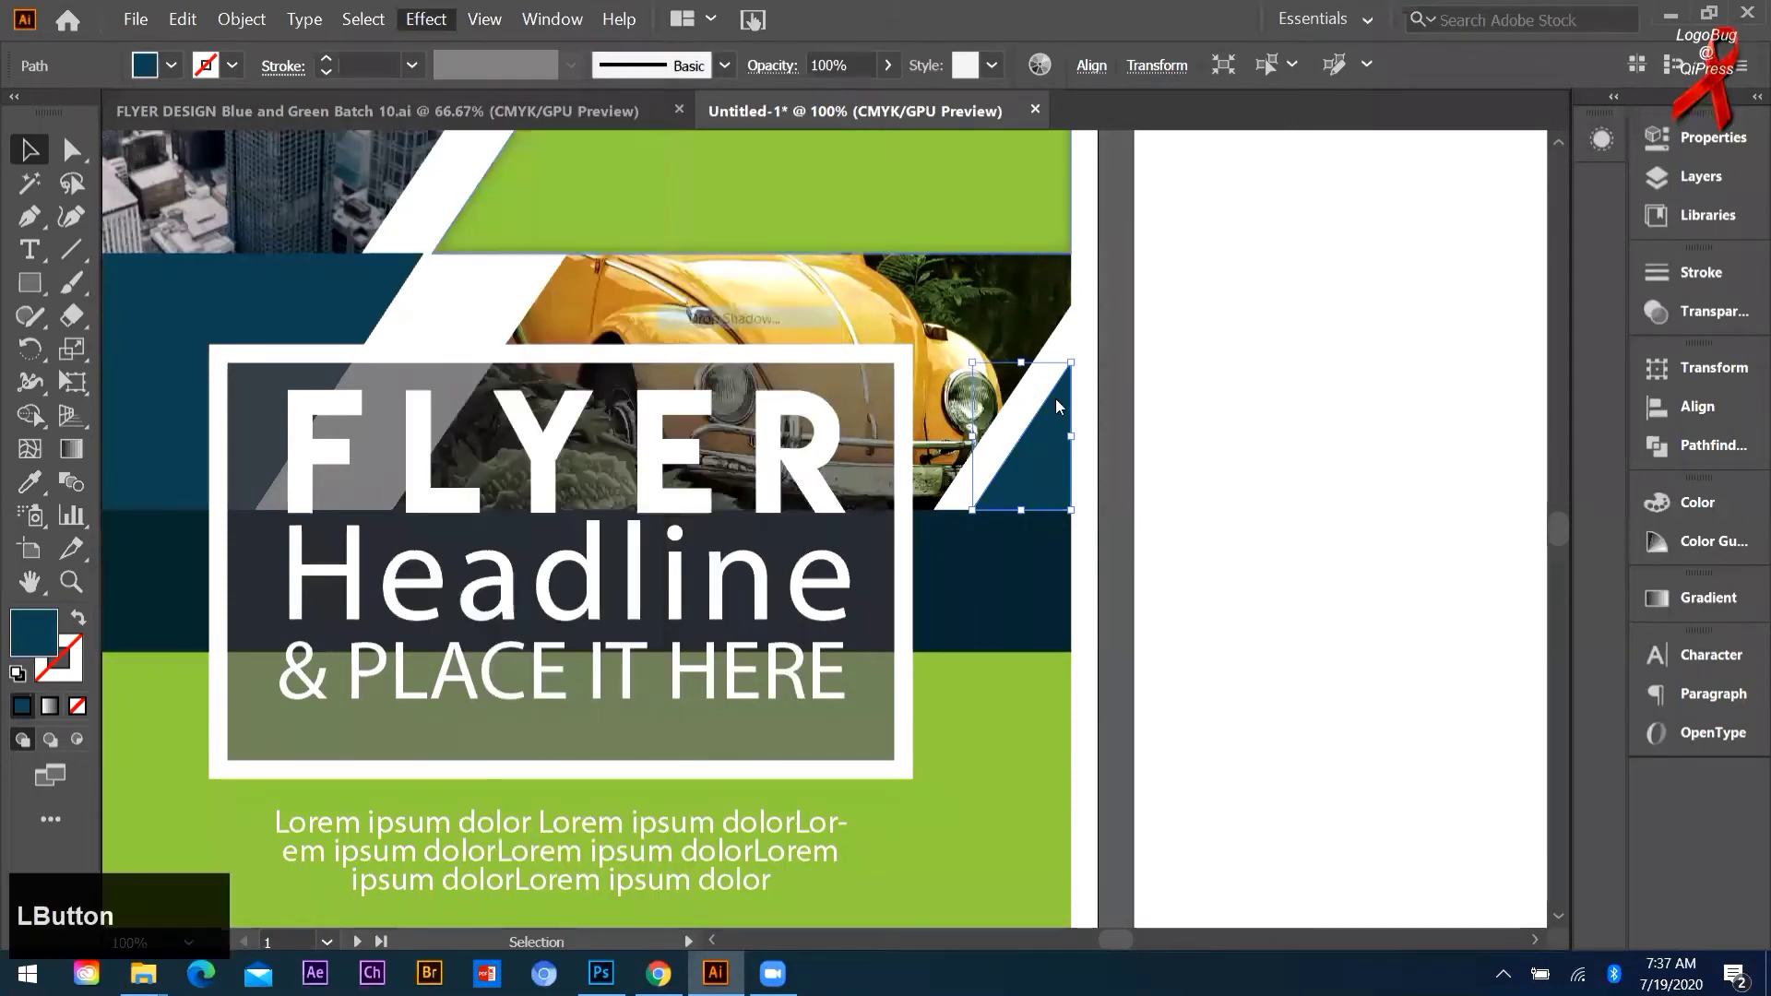
# Step: Set the triangle's shadow to an X offset of -2 mm, 39% opacity and a 2 mm blur
pyautogui.click(1262, 409)
pyautogui.scroll(-5, 1261, 409)
pyautogui.scroll(1, 1260, 409)
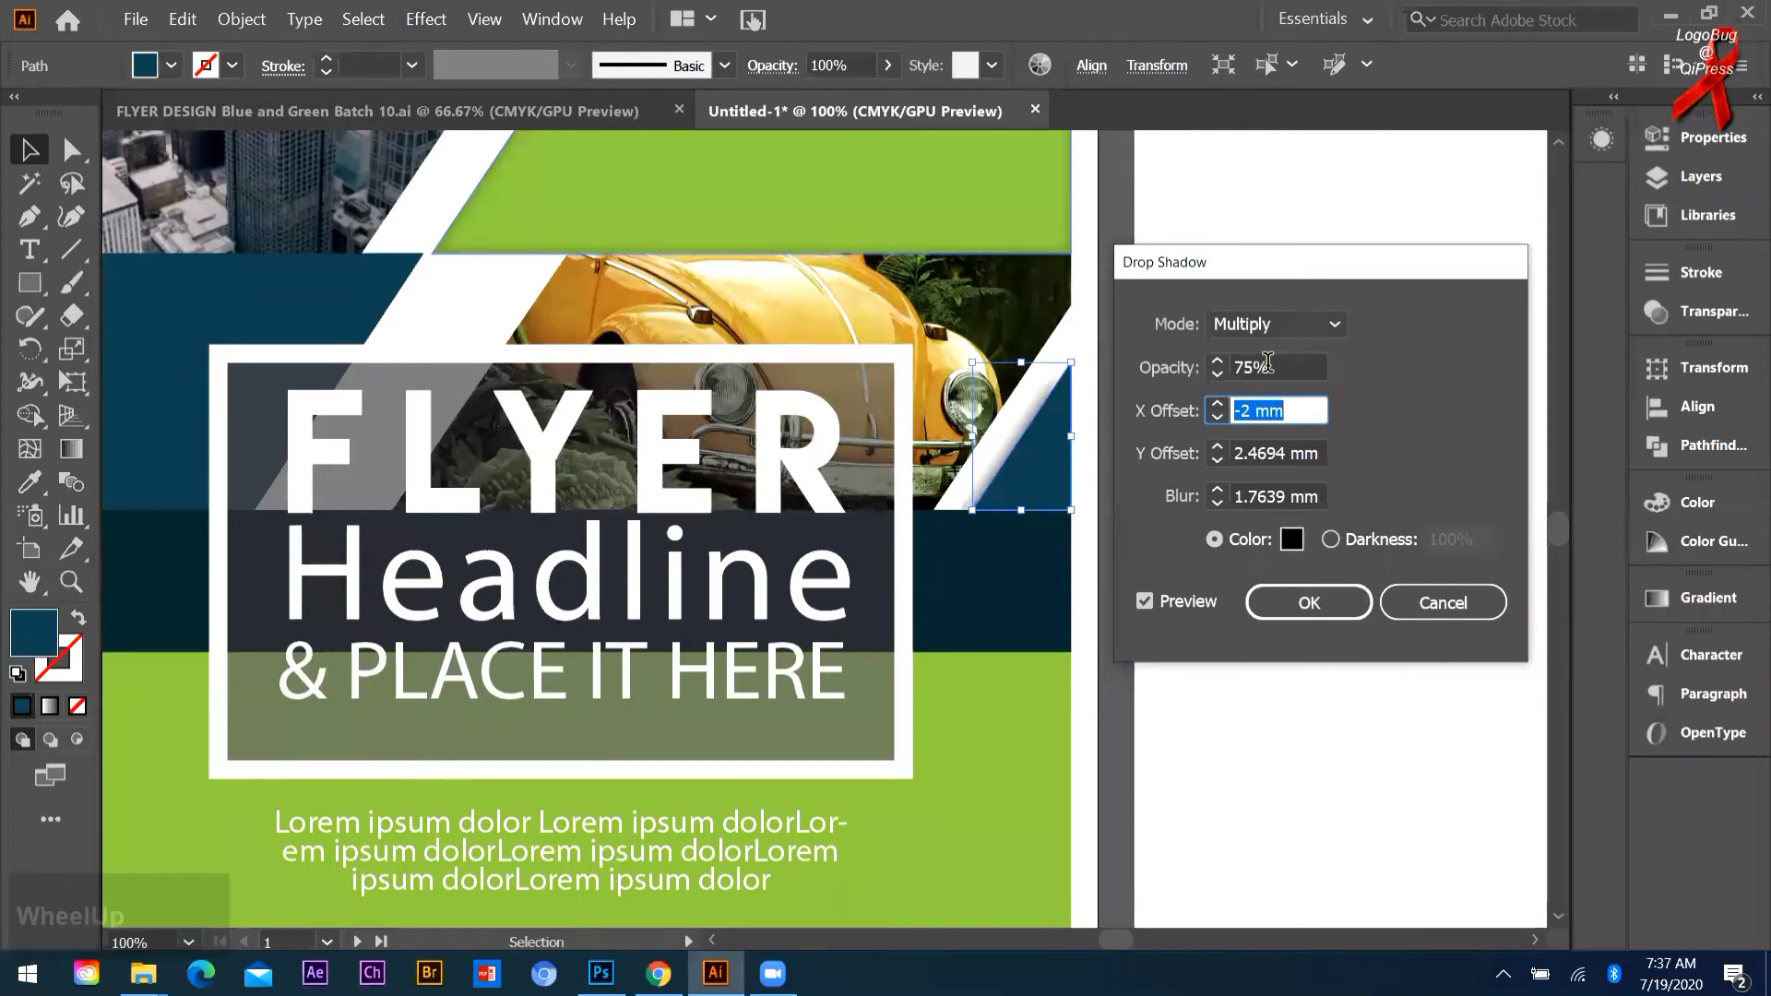
pyautogui.scroll(-20, 1268, 362)
pyautogui.scroll(1, 1269, 364)
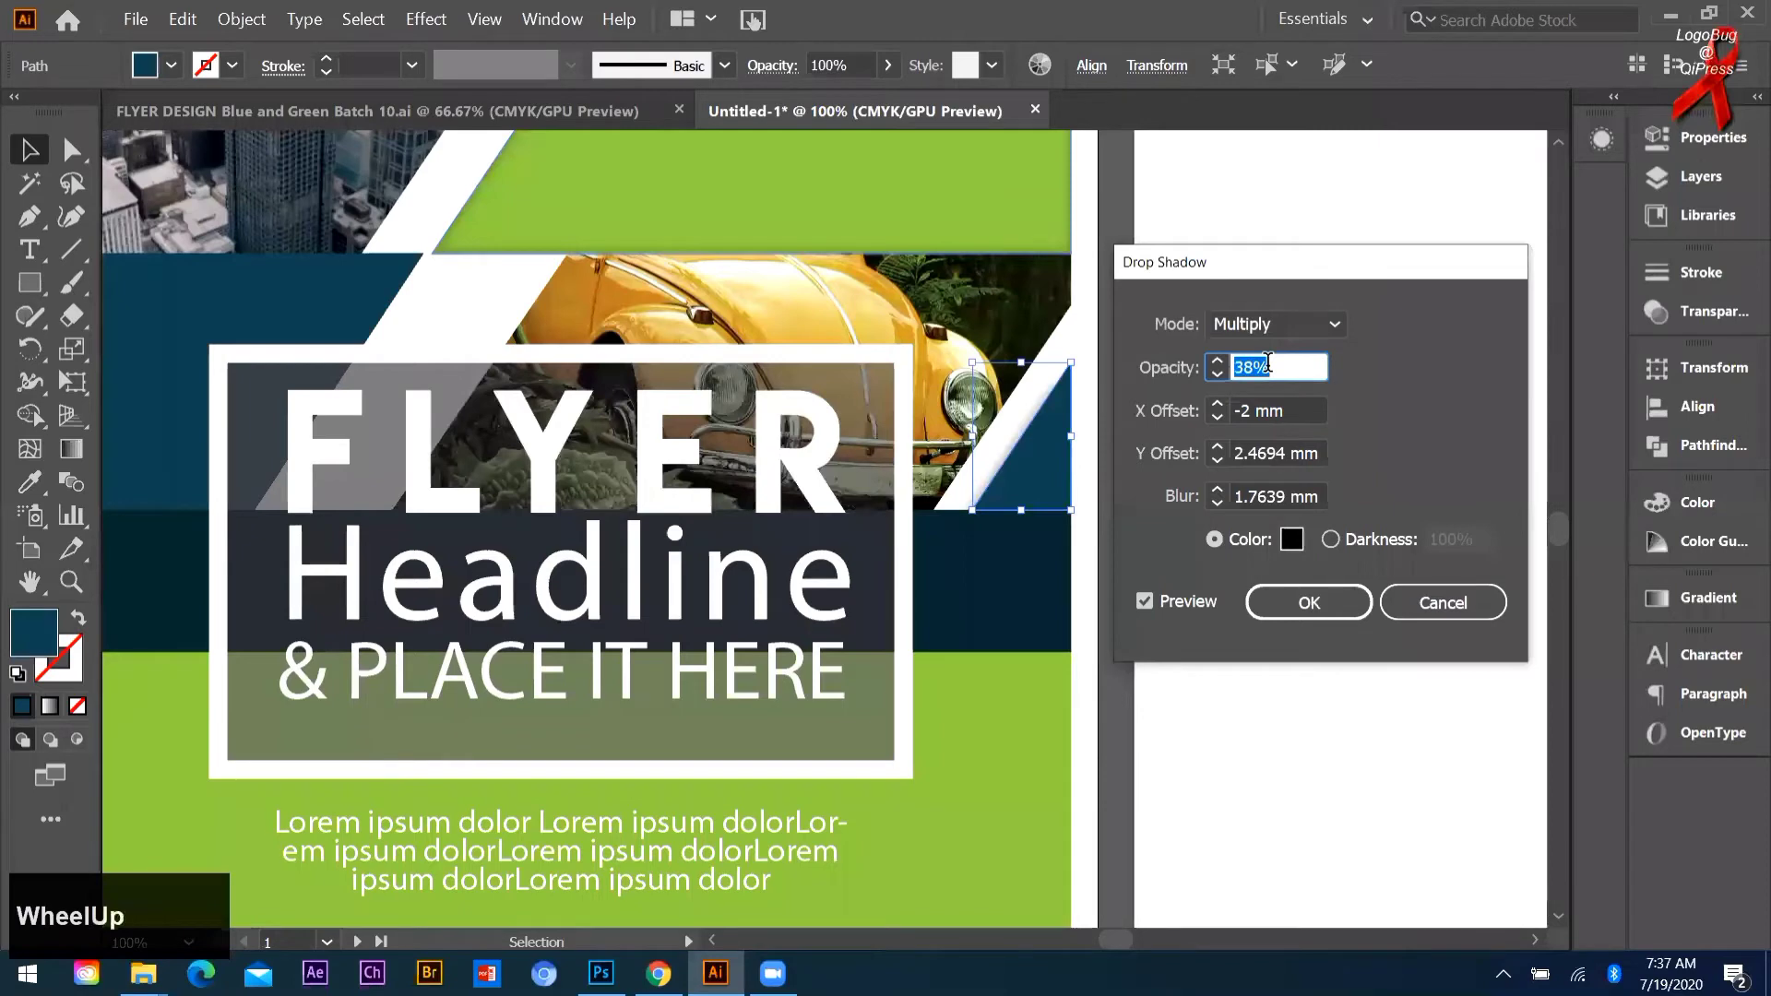
pyautogui.click(1280, 487)
pyautogui.scroll(-1, 1280, 487)
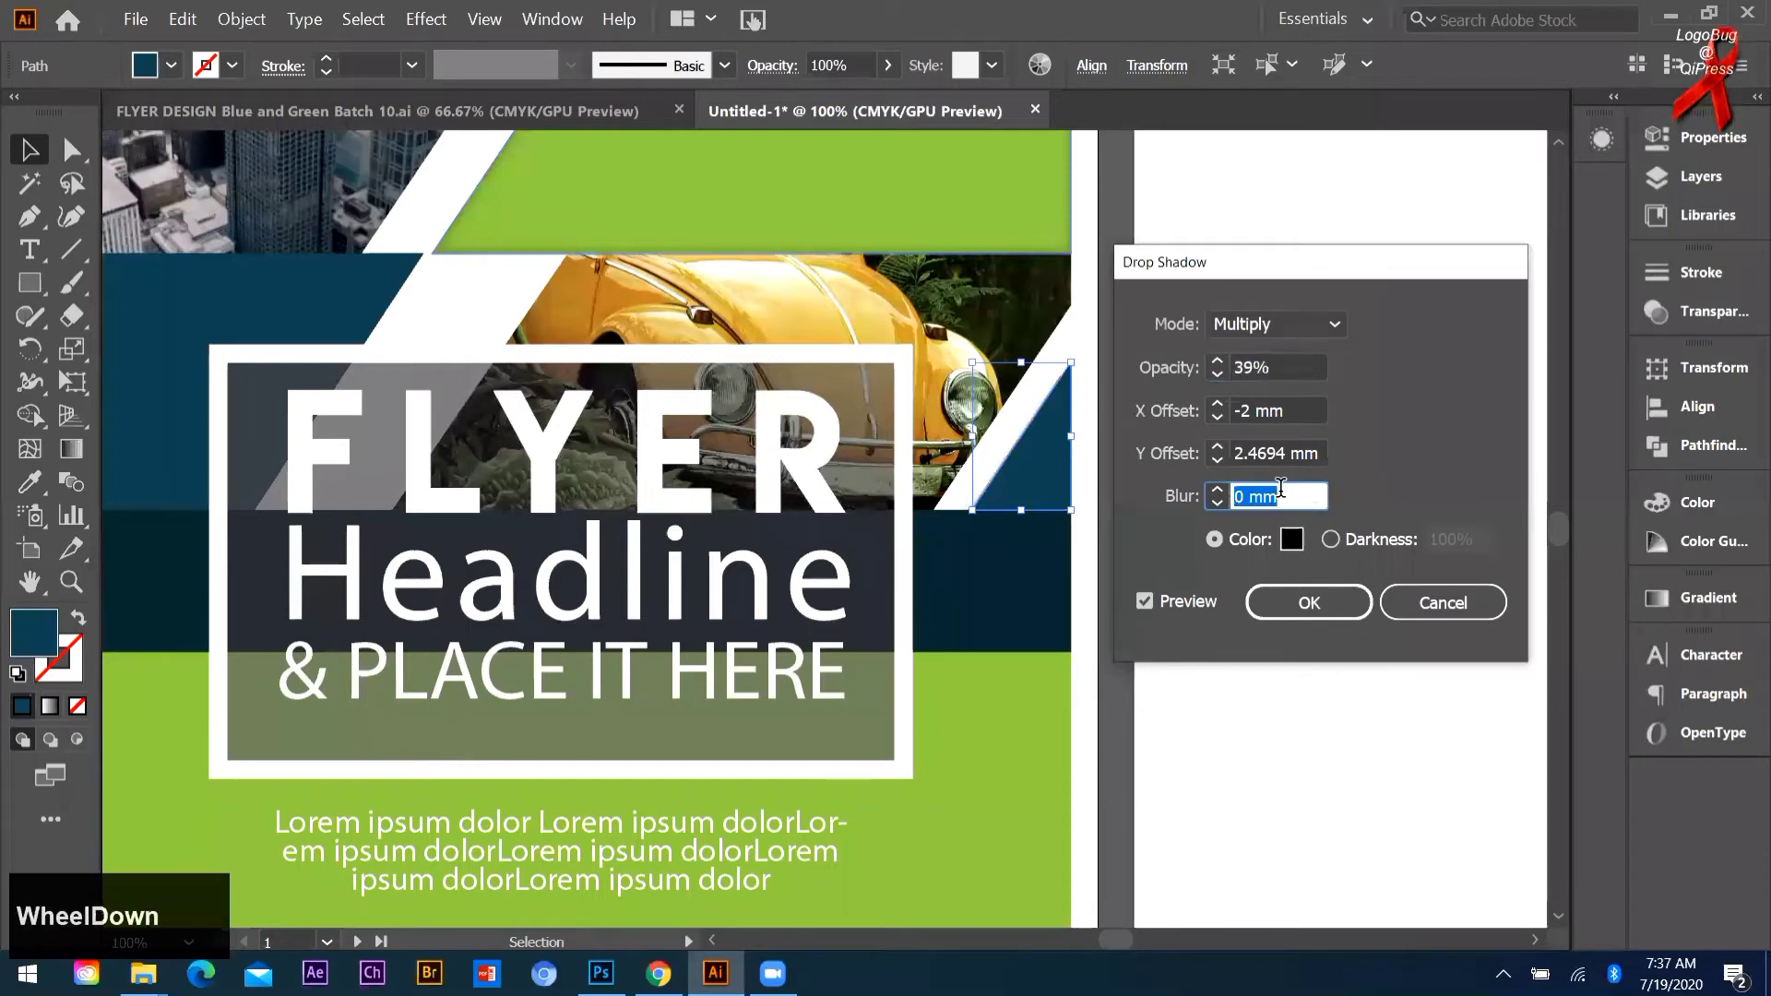
pyautogui.scroll(1, 1280, 487)
pyautogui.scroll(-1, 1280, 487)
# Step: Readjust the shadow's opacity to about 45%, apply the effect and deselect the triangle
pyautogui.click(1265, 365)
pyautogui.scroll(-3, 1266, 365)
pyautogui.scroll(-9, 1268, 365)
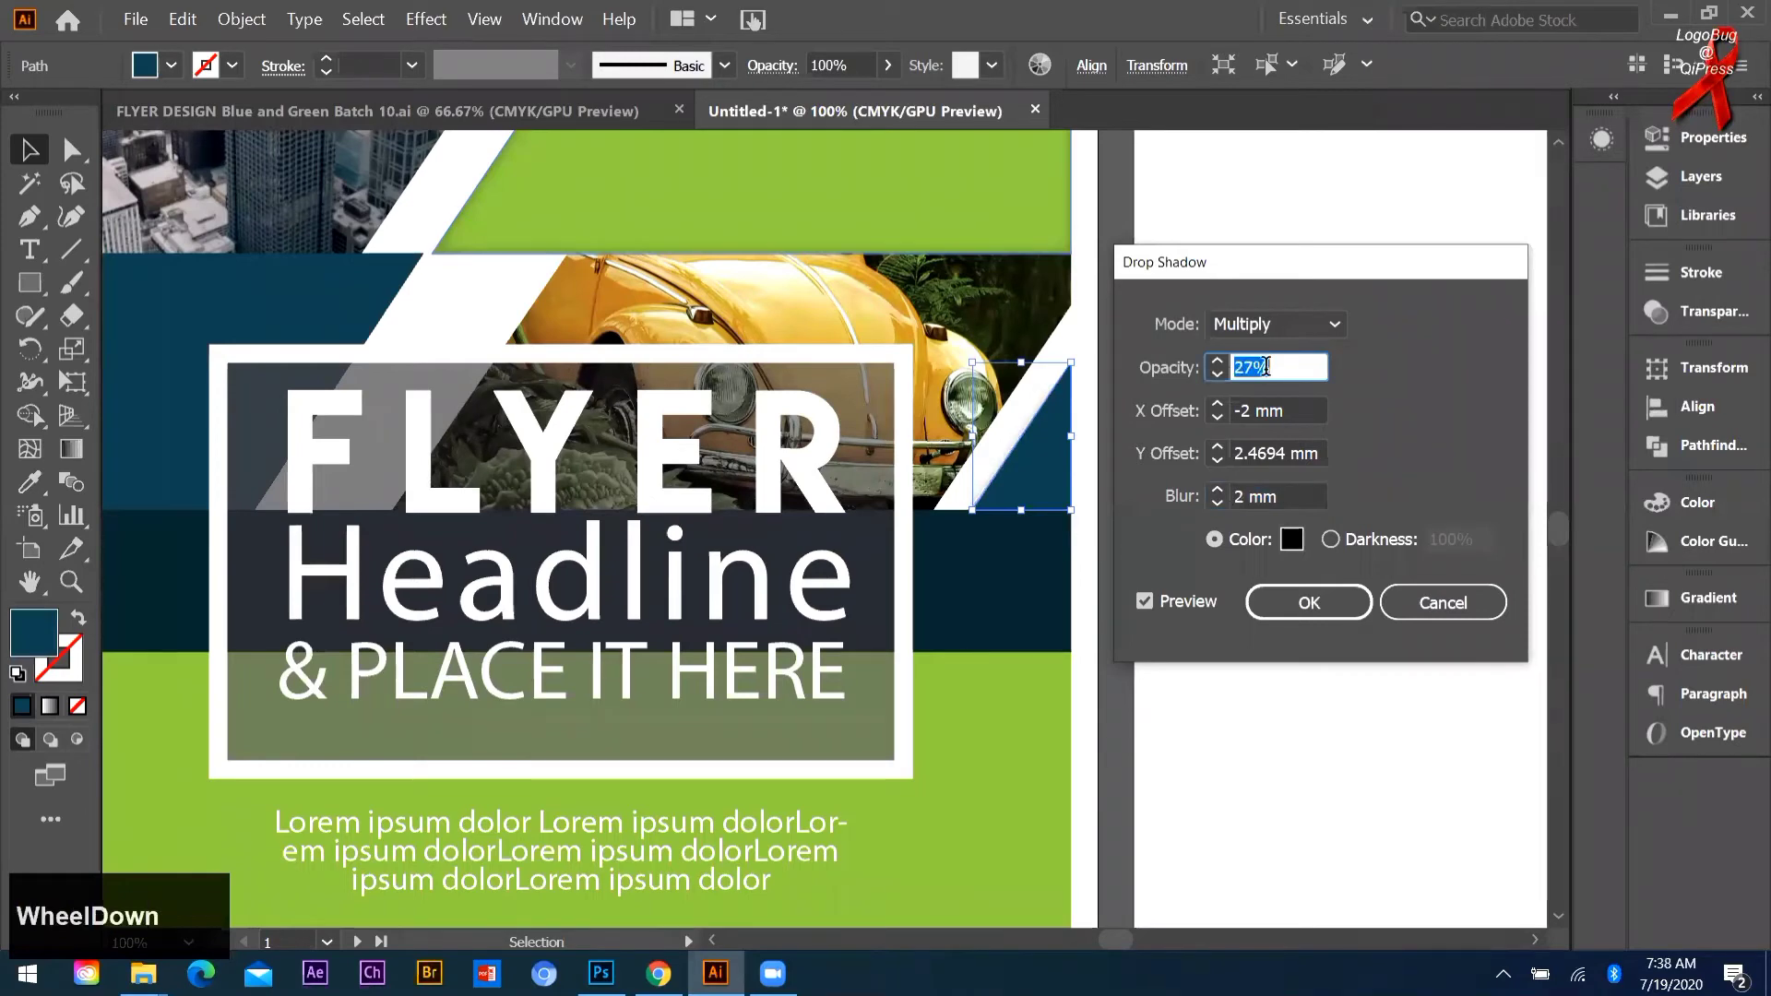
pyautogui.scroll(18, 1283, 365)
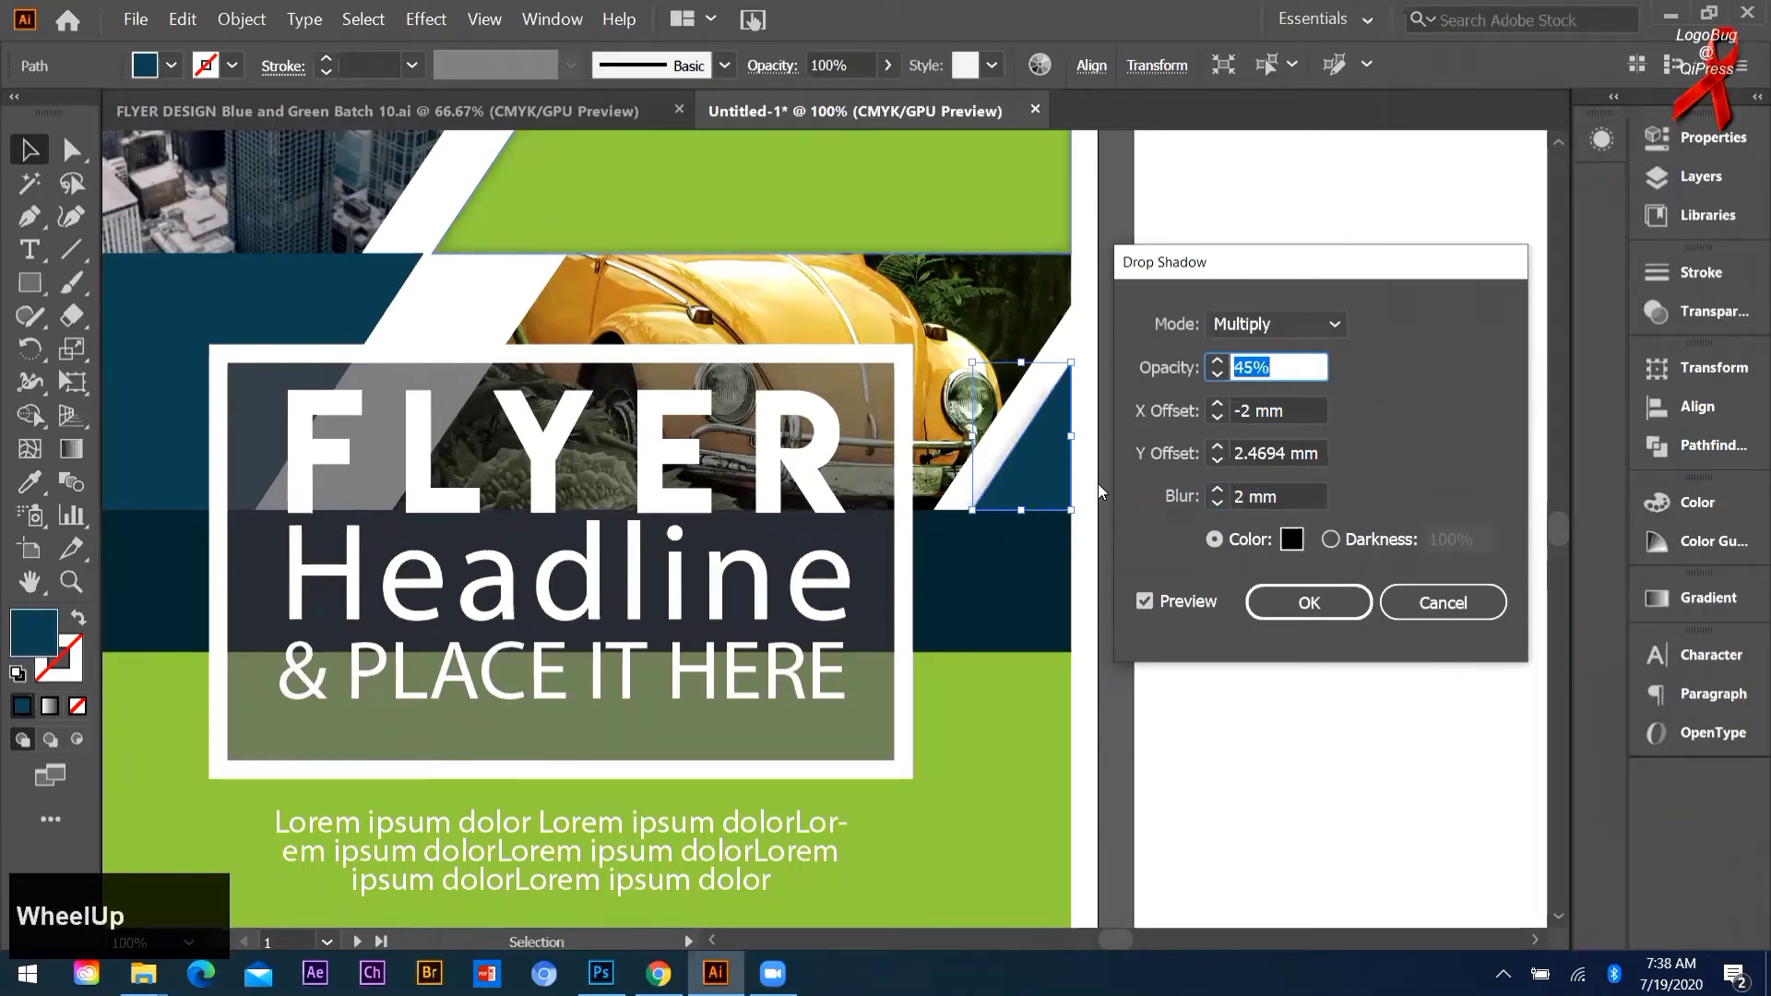
pyautogui.scroll(8, 1099, 489)
pyautogui.click(1309, 603)
pyautogui.click(1076, 491)
# Step: Compare the finished flyer front page with the reference image placed beside it
pyautogui.scroll(-1, 941, 511)
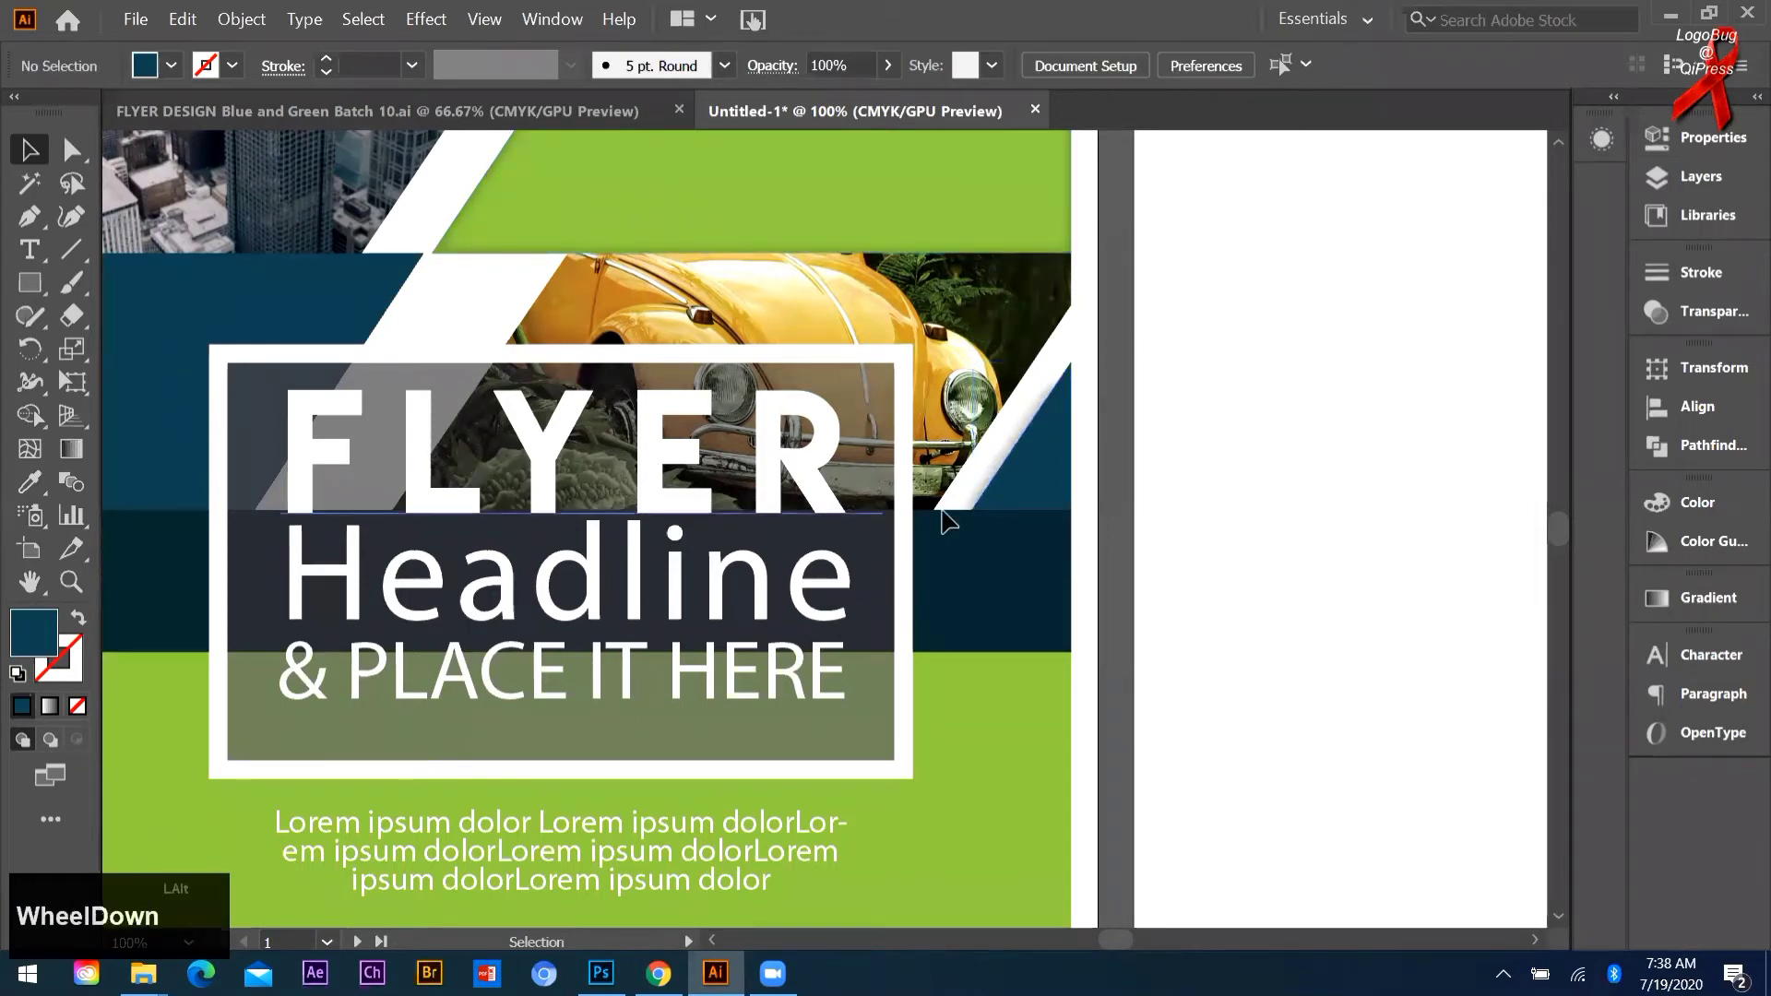
pyautogui.scroll(-3, 945, 517)
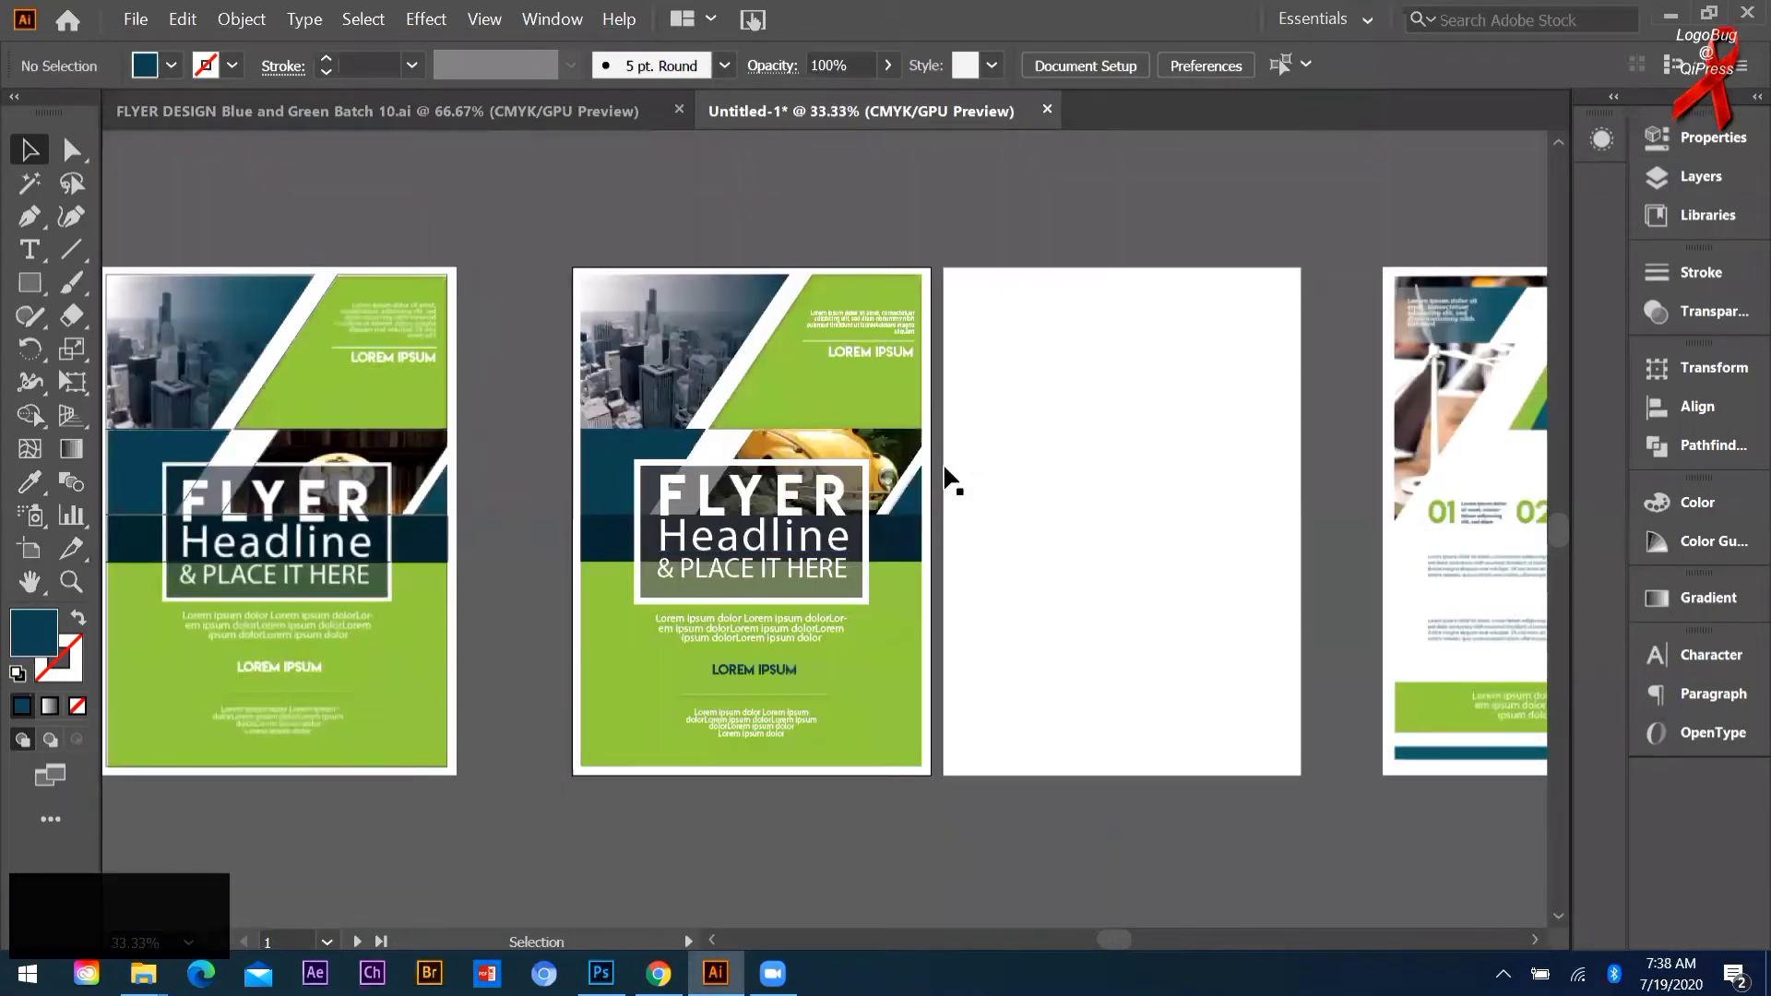
pyautogui.scroll(3, 950, 480)
pyautogui.scroll(-1, 585, 526)
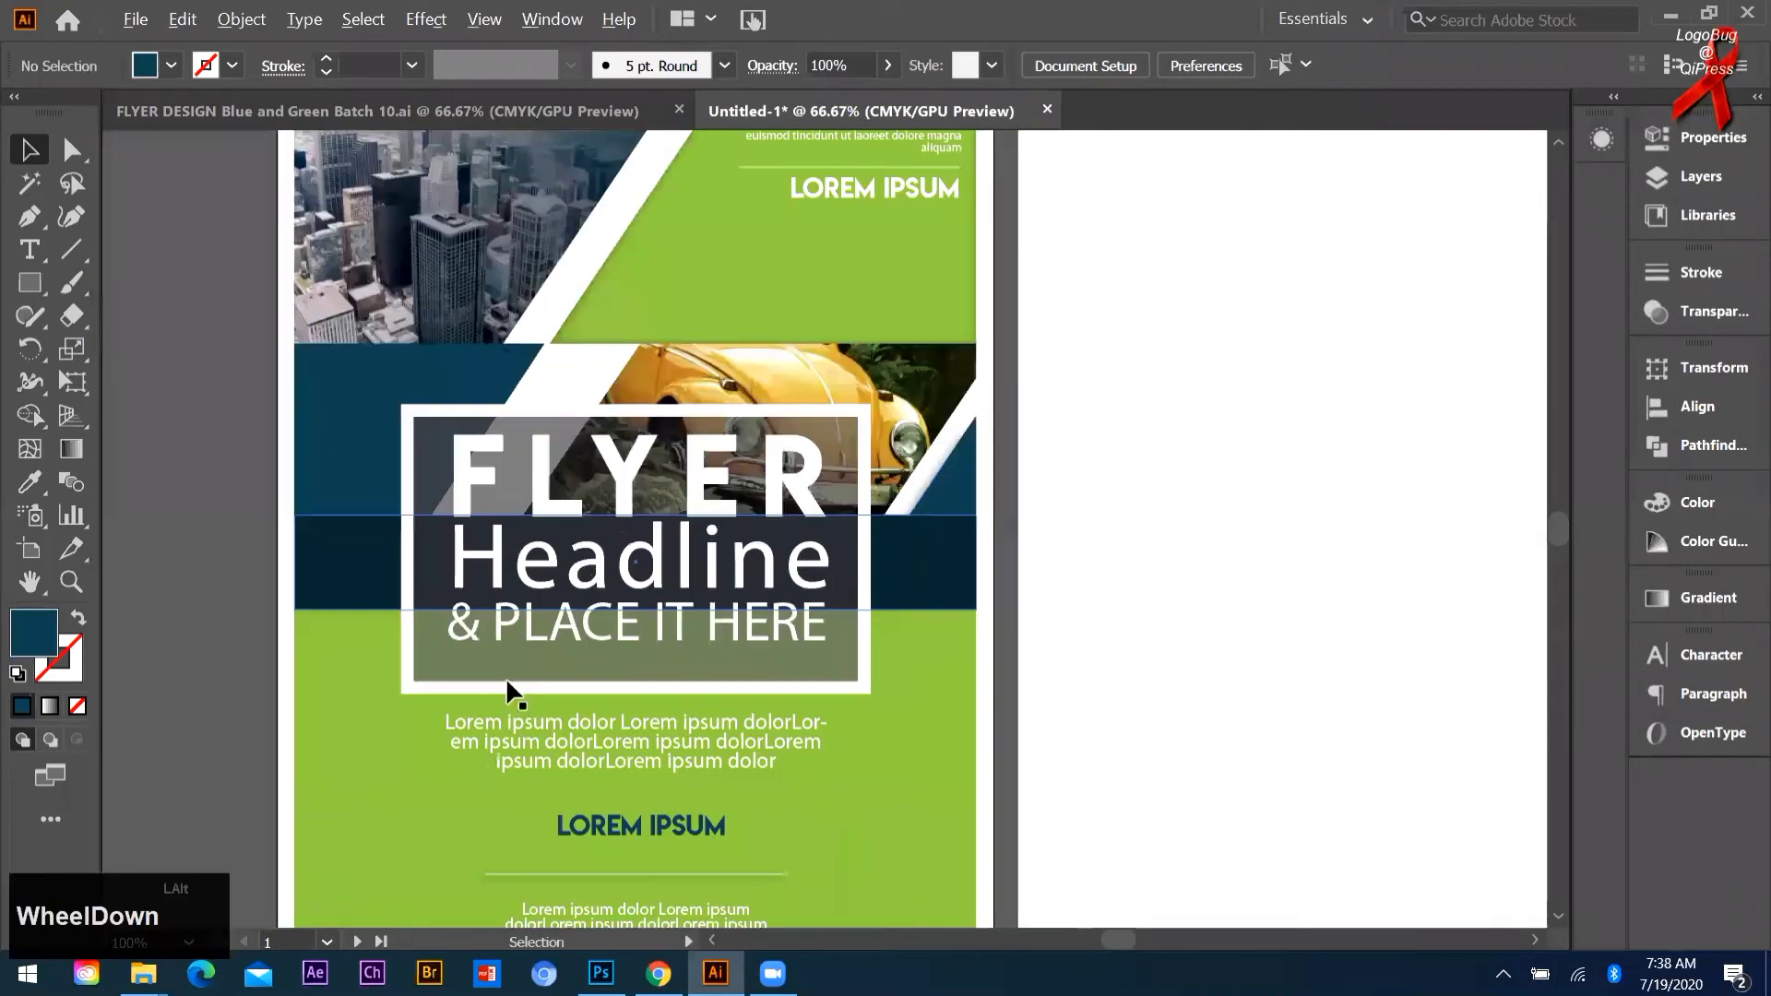
pyautogui.scroll(-2, 505, 682)
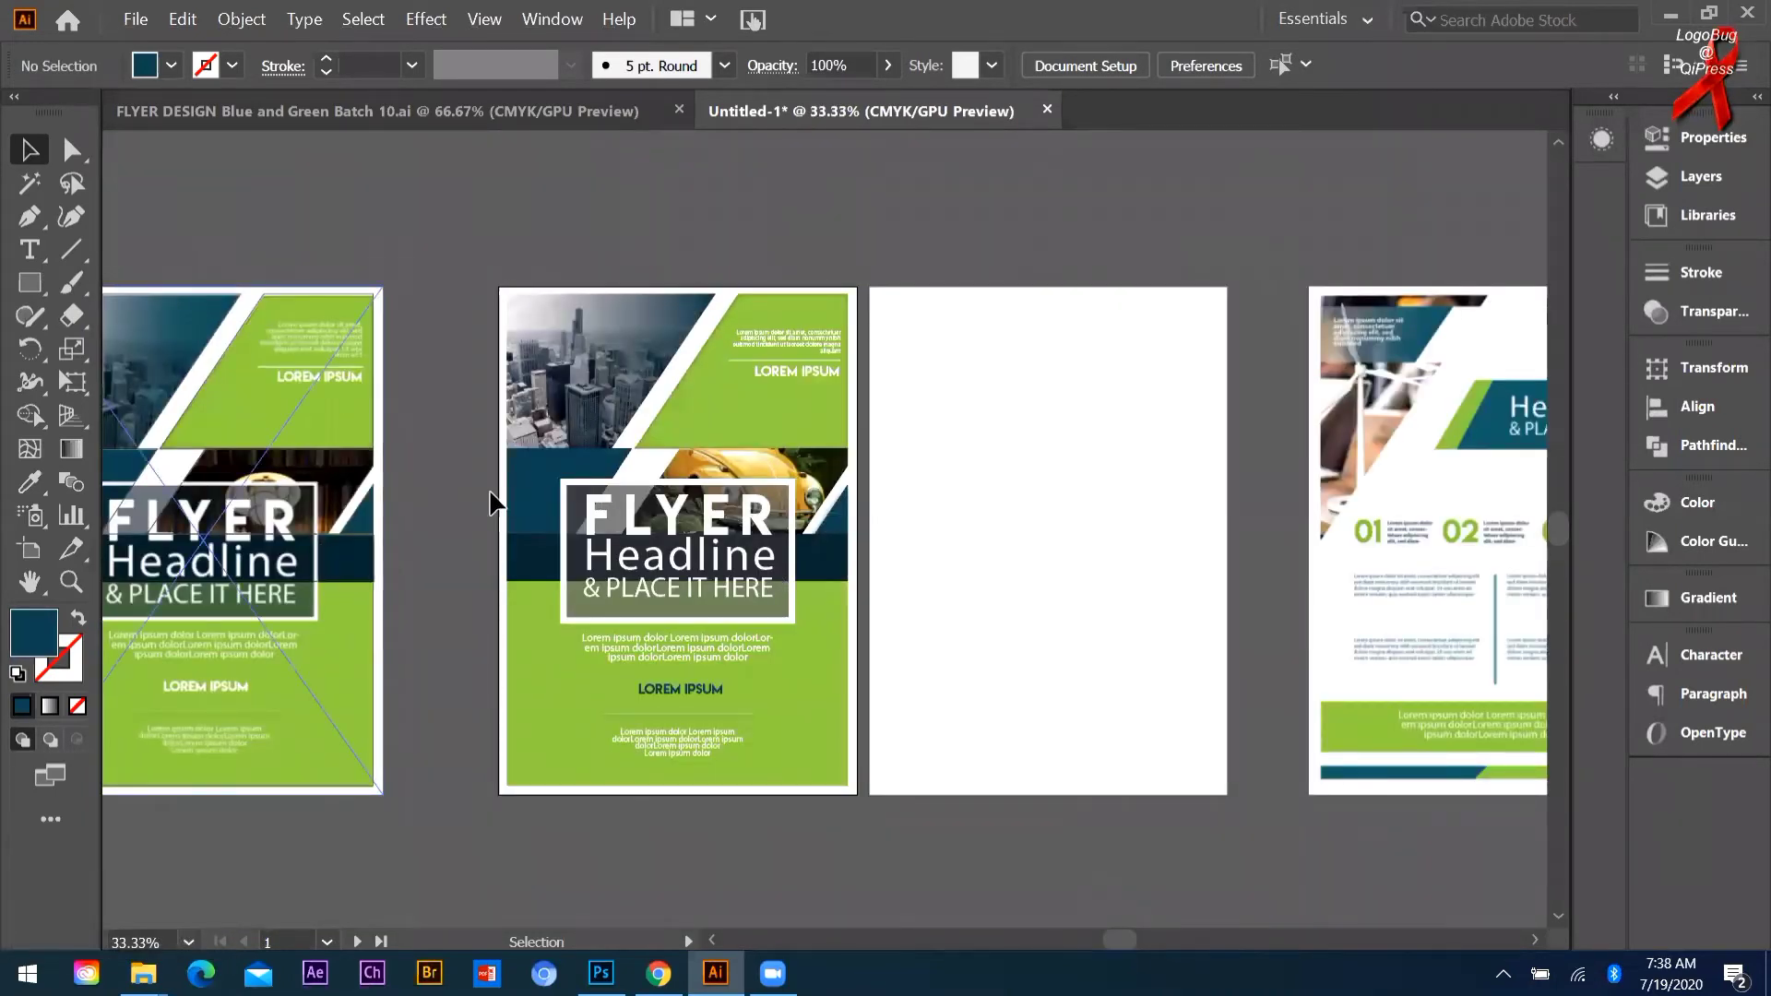
pyautogui.keyDown('alt'); pyautogui.scroll(-1, 249, 367); pyautogui.keyUp('alt')
pyautogui.keyDown('alt'); pyautogui.scroll(1, 495, 745); pyautogui.keyUp('alt')
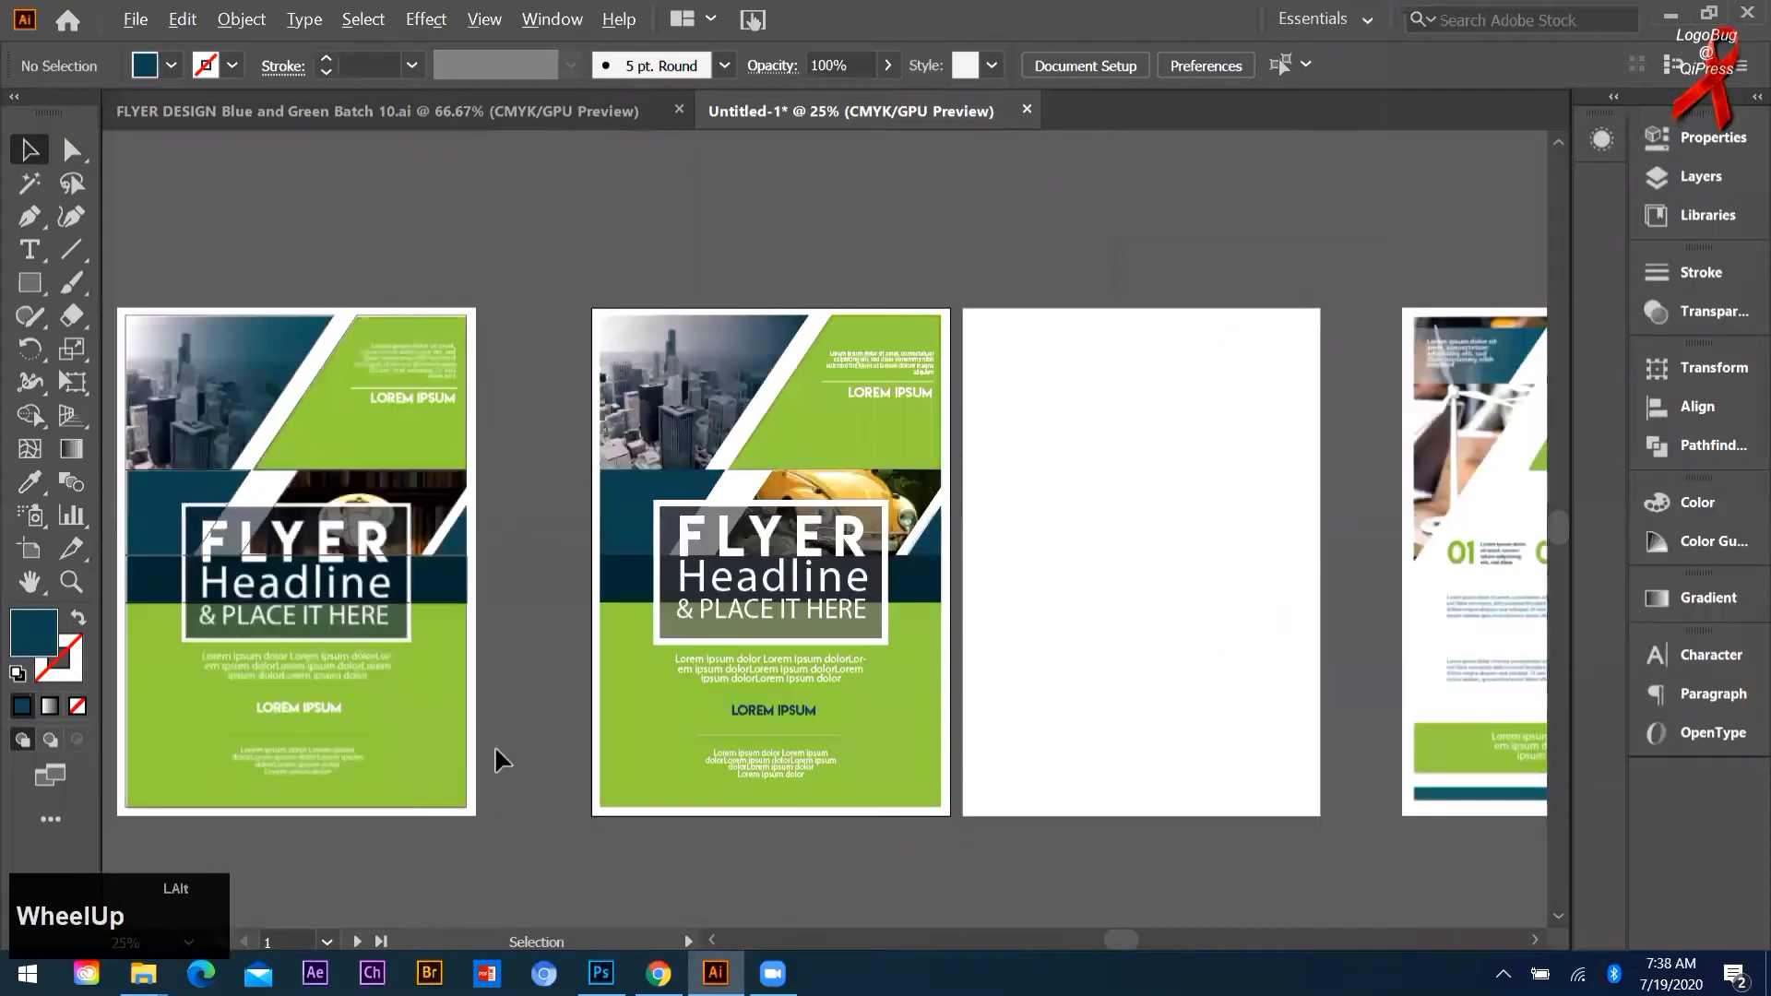
pyautogui.keyDown('alt'); pyautogui.scroll(1, 504, 751); pyautogui.keyUp('alt')
pyautogui.keyDown('alt'); pyautogui.scroll(-2, 473, 562); pyautogui.keyUp('alt')
# Step: Delete the front-page reference image beside the finished flyer
pyautogui.click(212, 363)
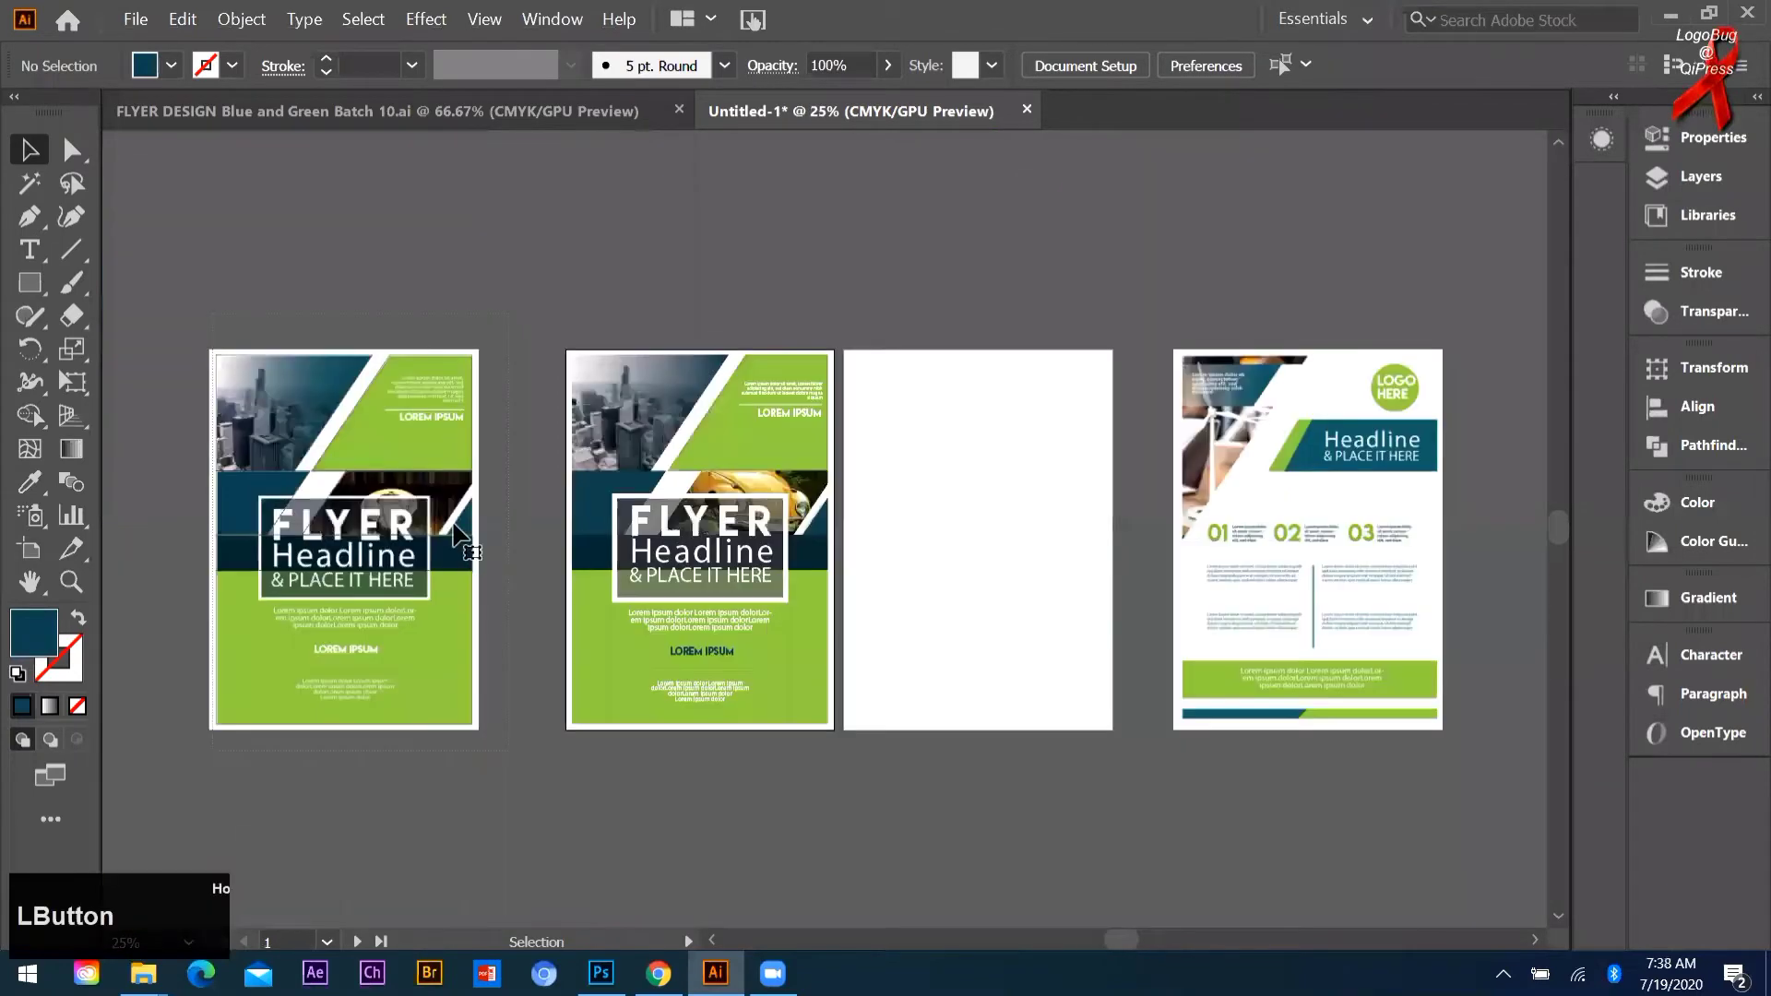
pyautogui.press('Delete')
pyautogui.click(533, 843)
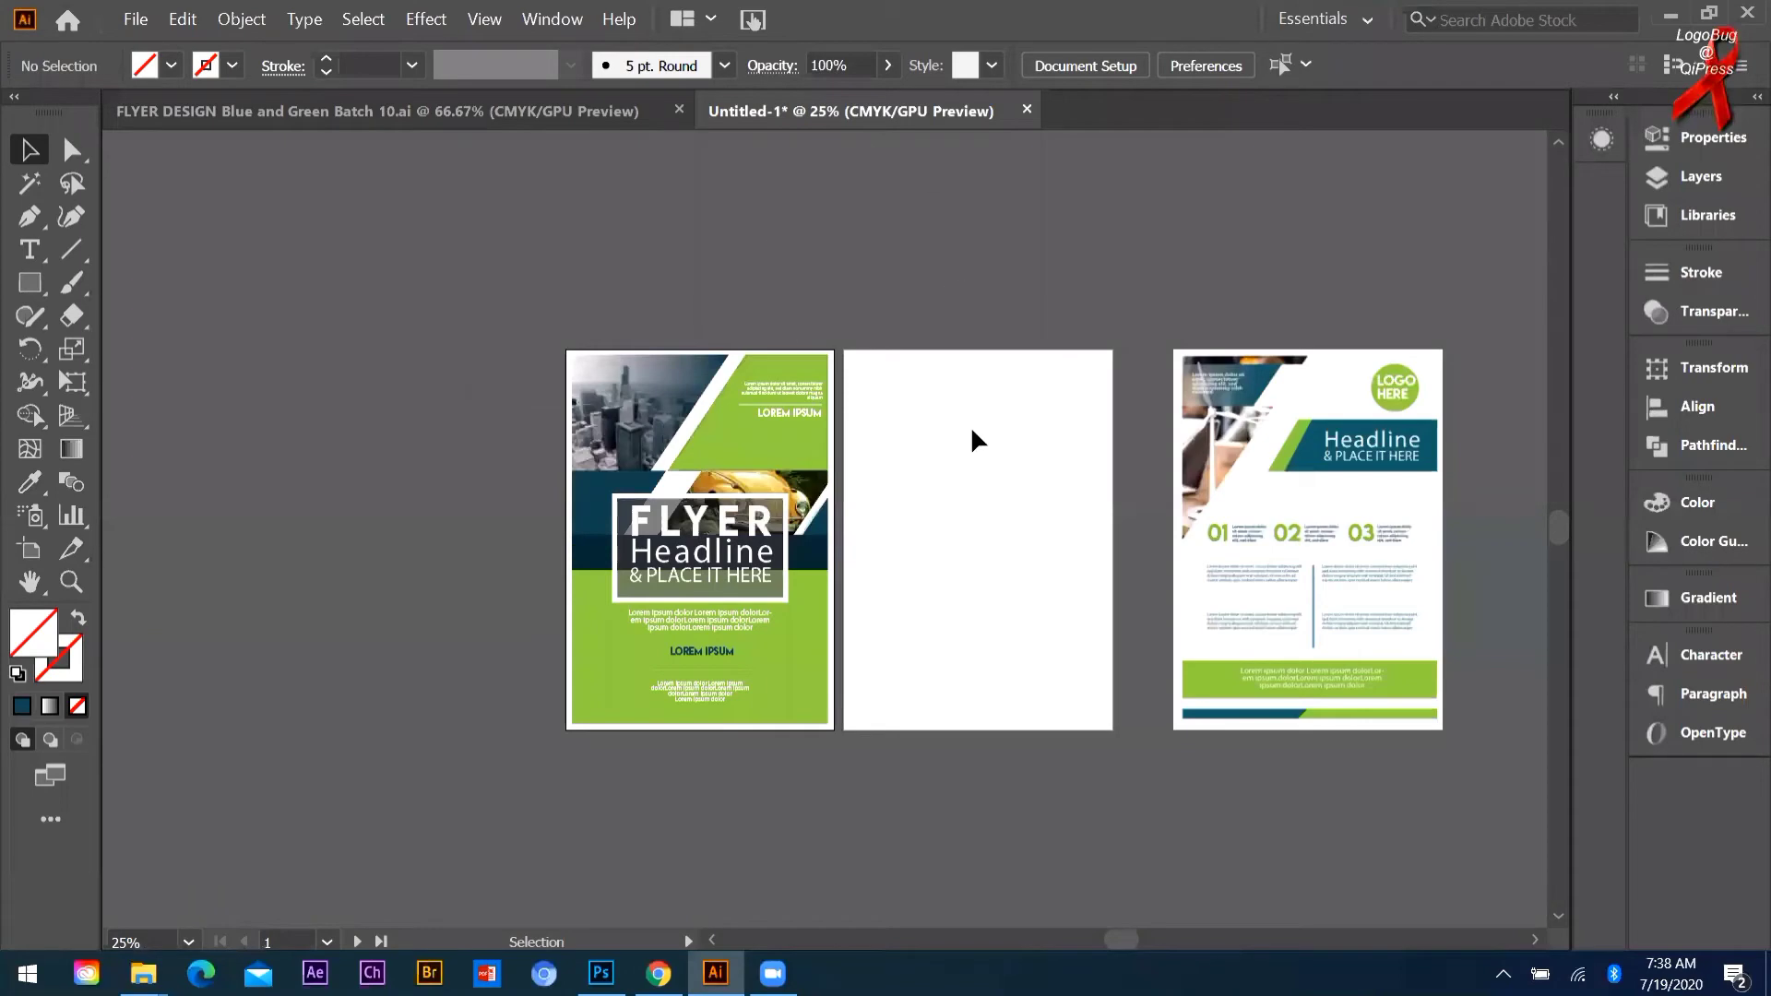
# Step: Move the back-page reference image closer to the blank artboard and lock it in place
pyautogui.click(1339, 535)
pyautogui.press('alt')
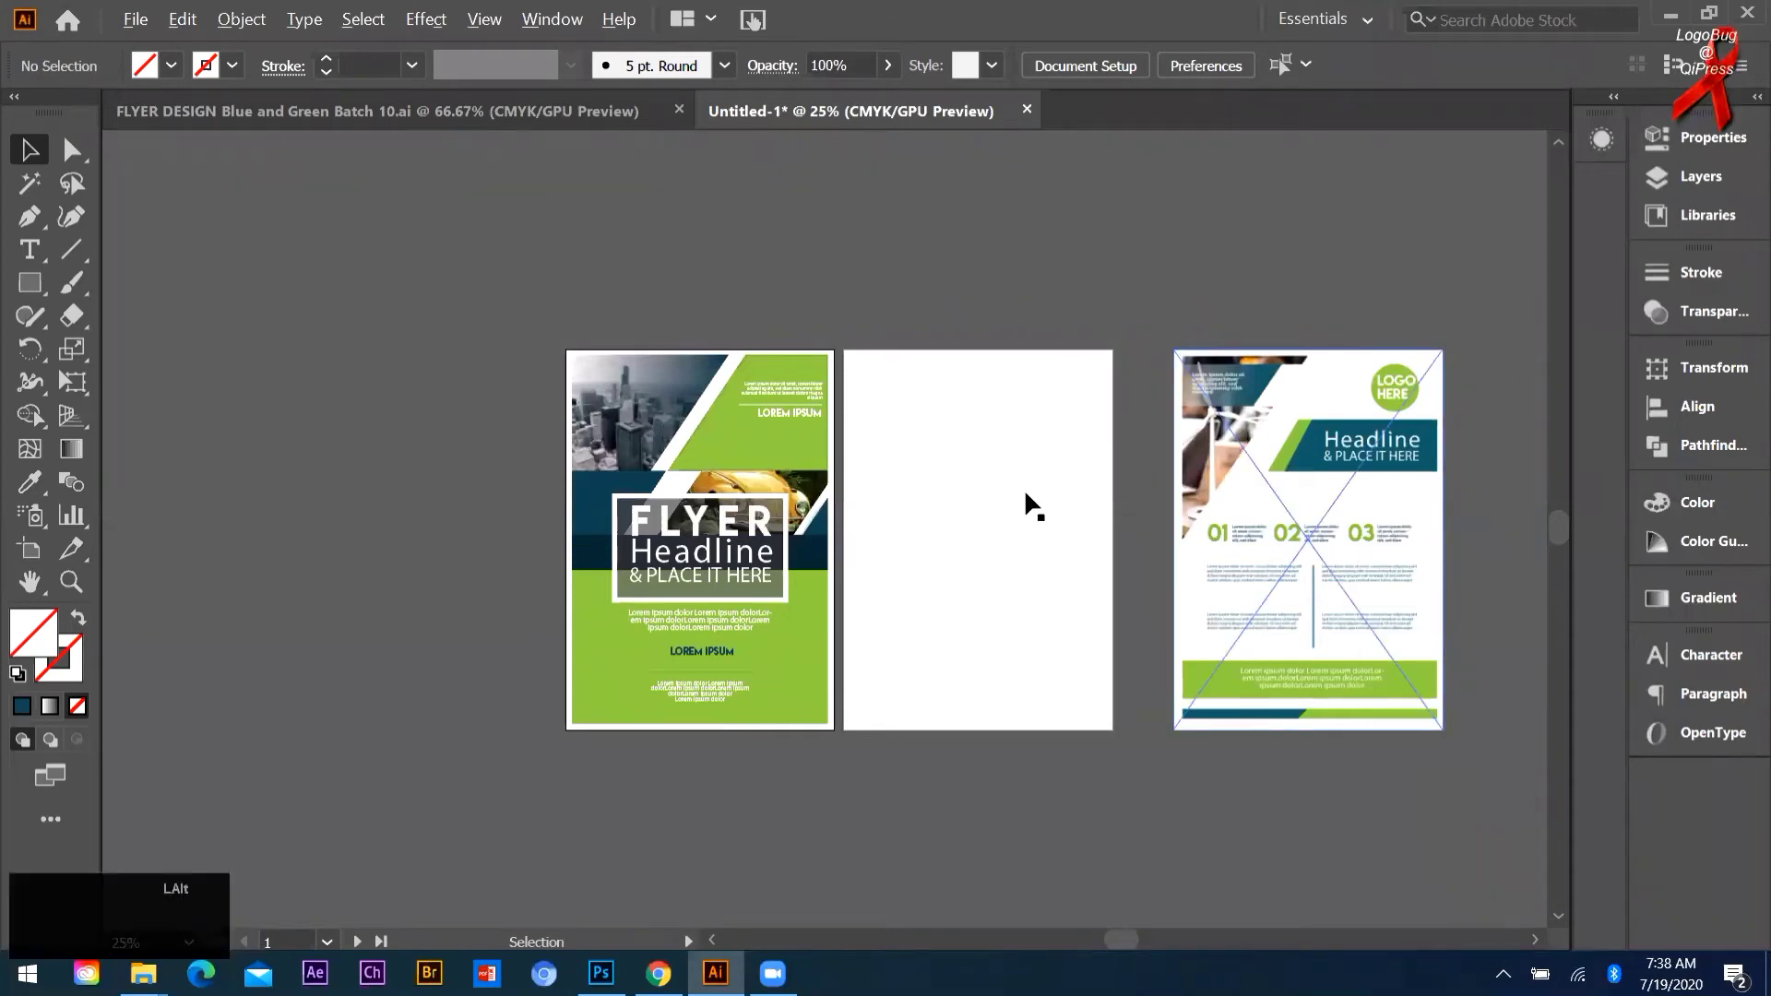
pyautogui.scroll(3, 1119, 427)
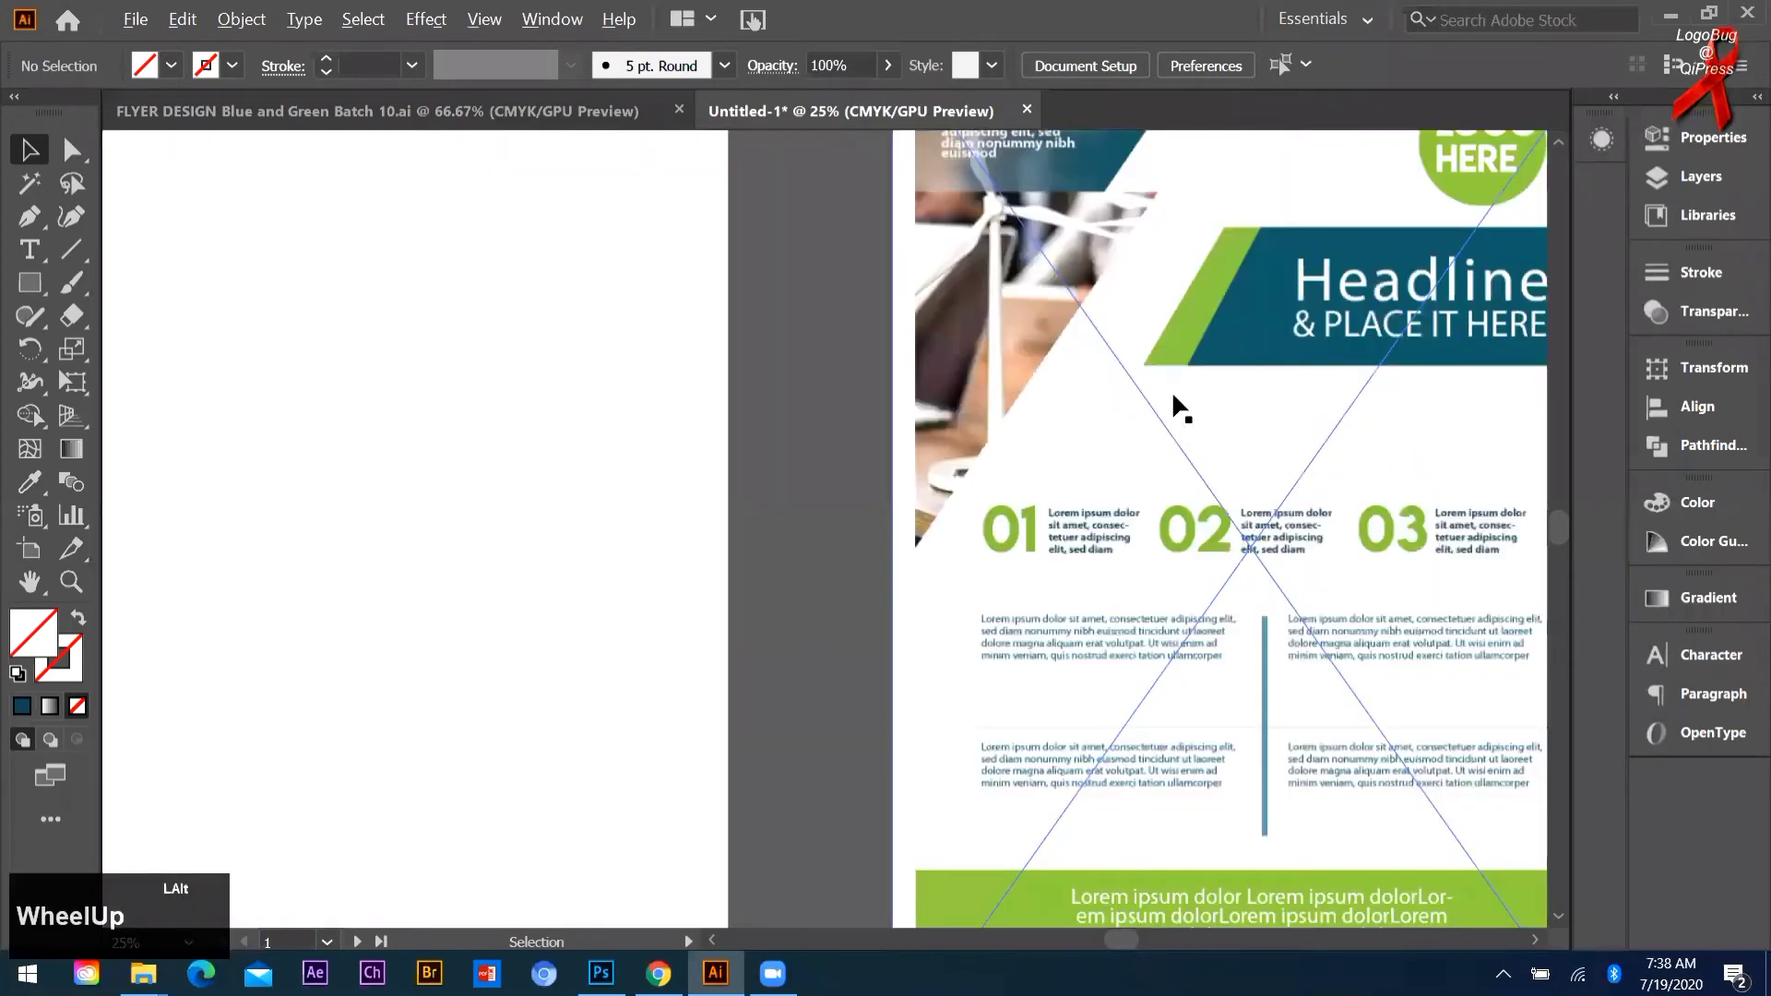
pyautogui.scroll(-3, 1155, 455)
pyautogui.click(1222, 402)
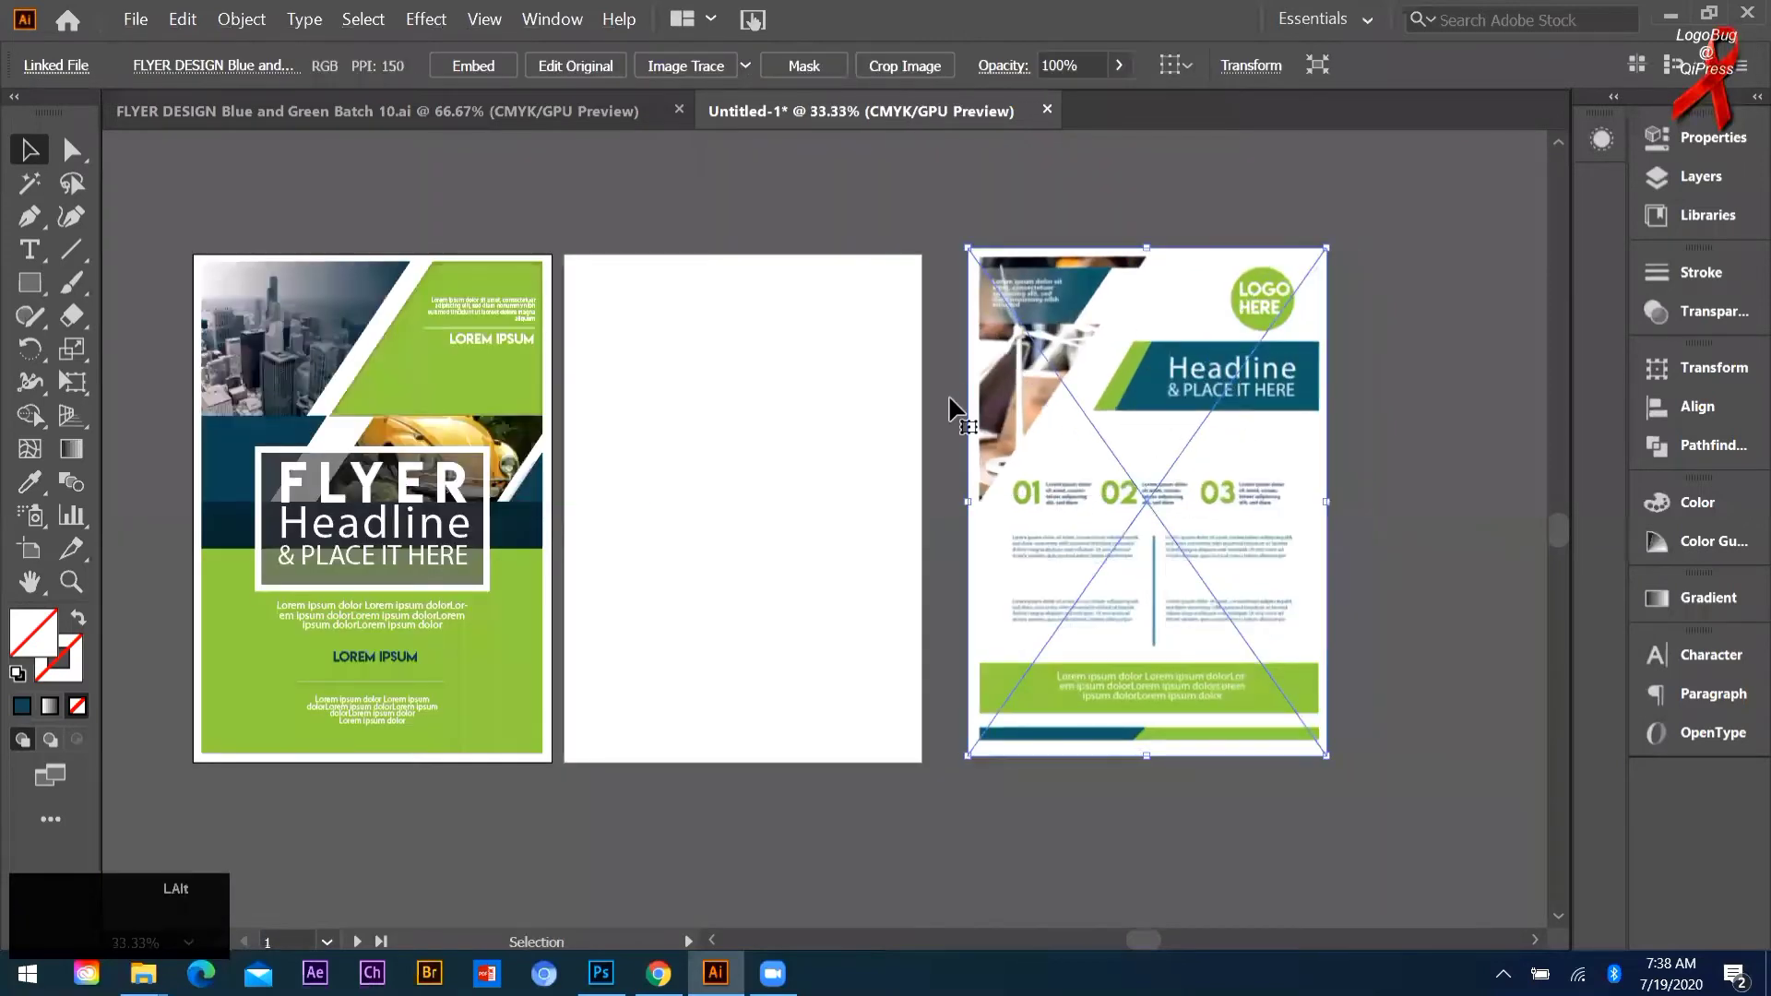
pyautogui.scroll(2, 956, 406)
pyautogui.scroll(-1, 147, 168)
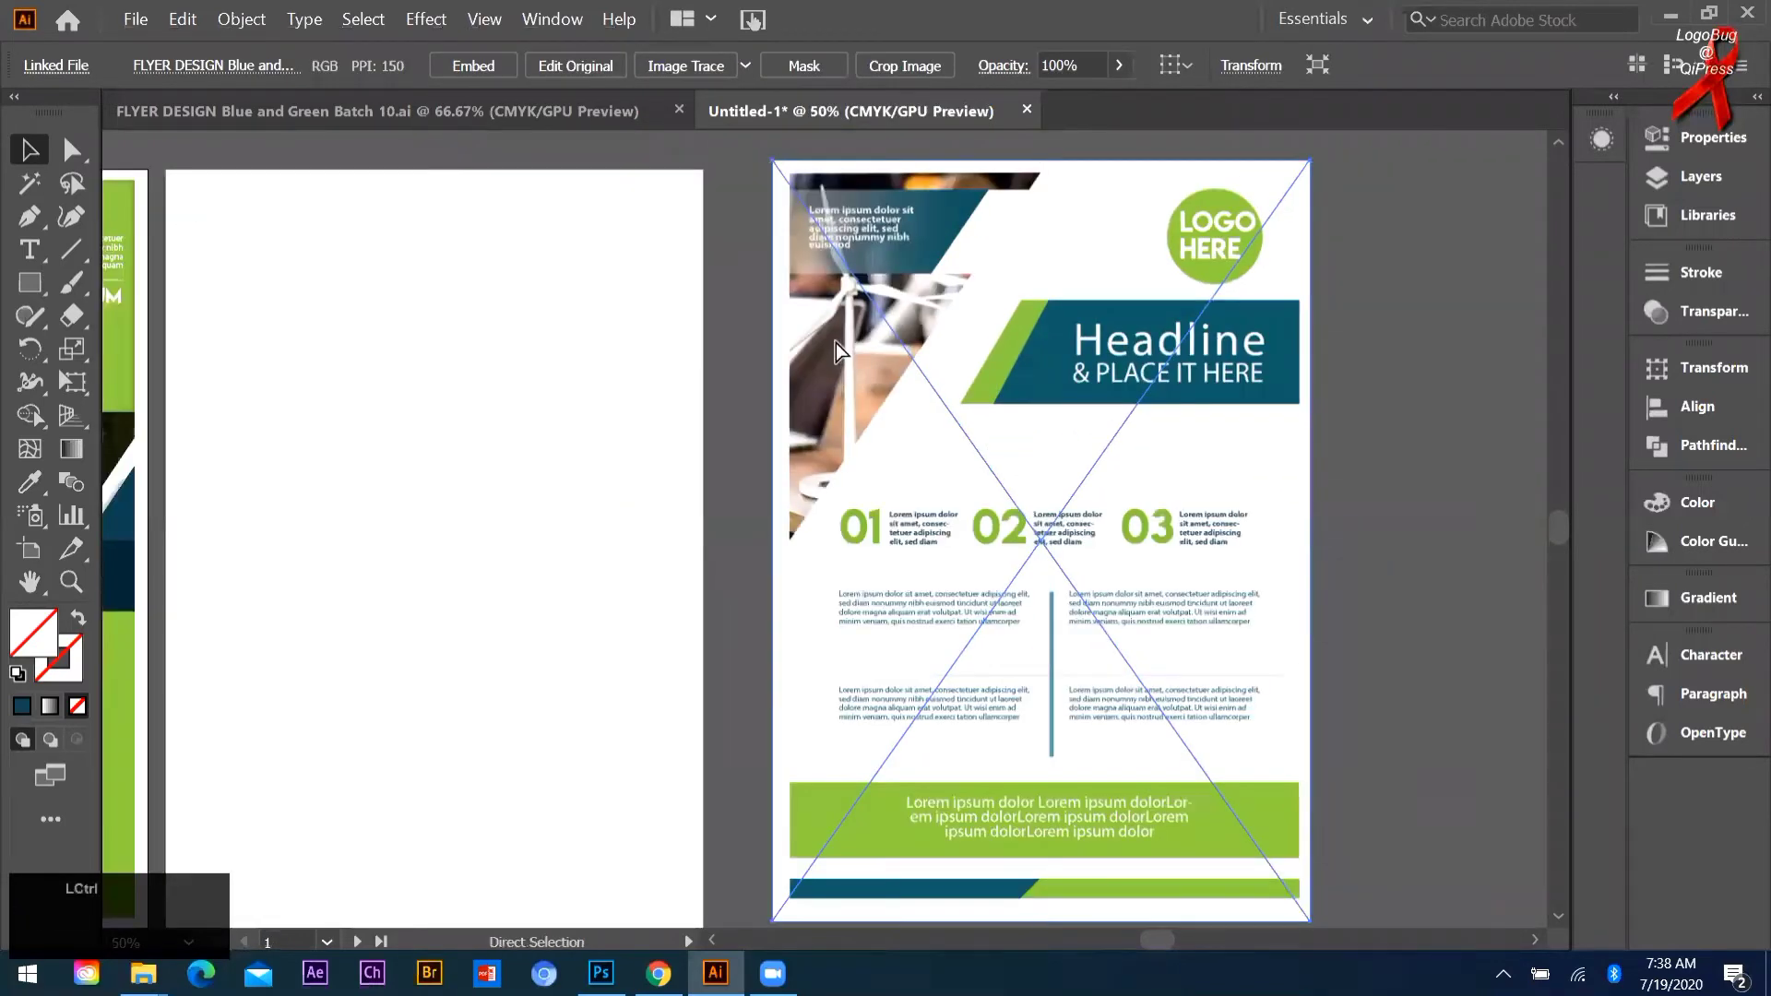
pyautogui.hotkey('ctrl', '2')
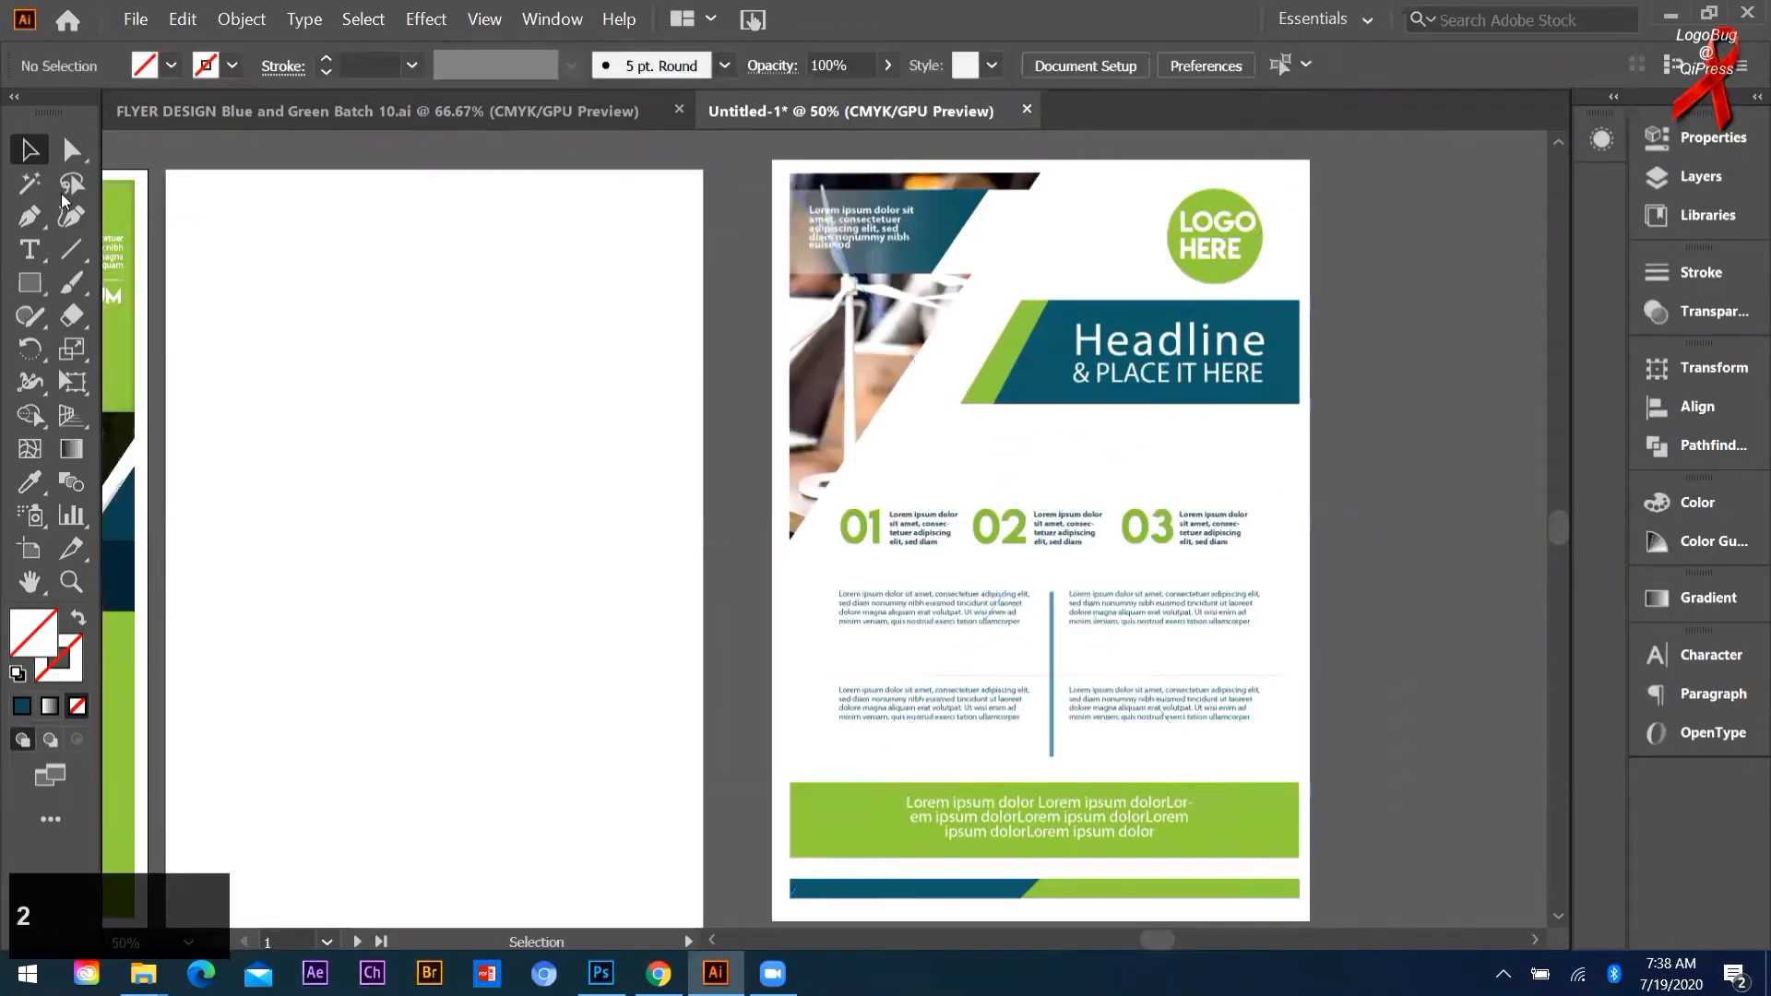
# Step: Trace the triangular wind turbine photo on the reference with the Pen tool as a closed path about 99 mm wide along its top
pyautogui.click(31, 249)
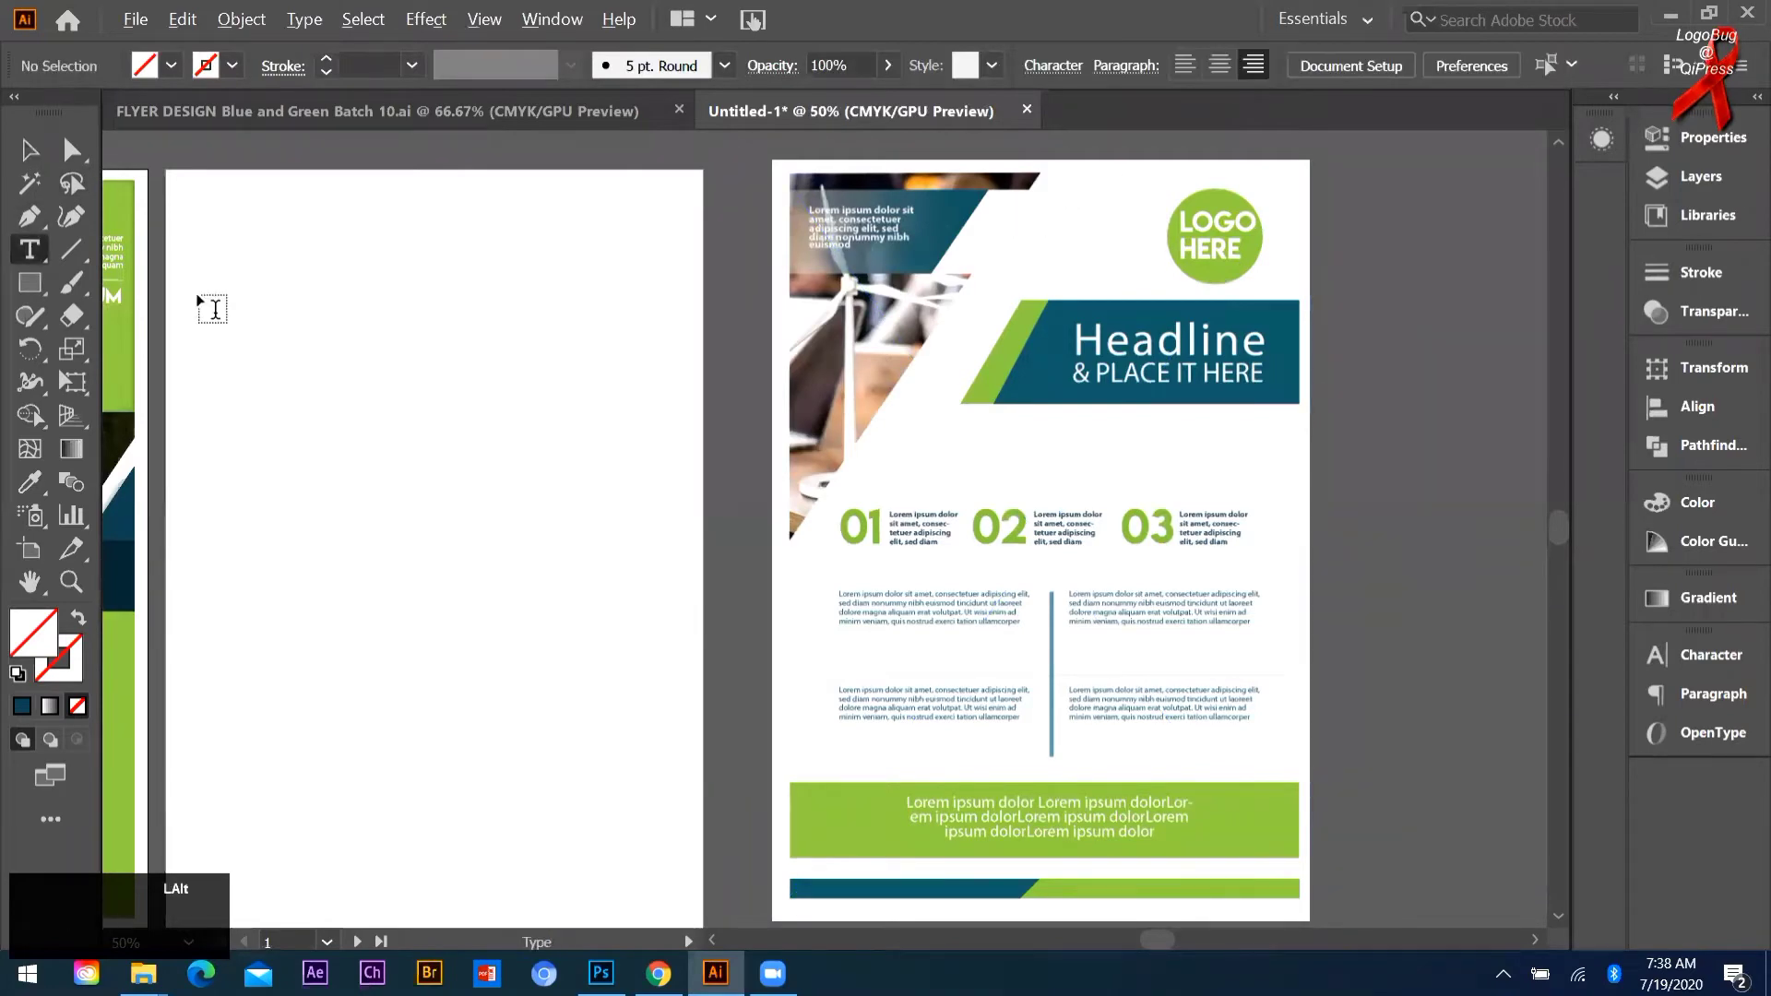
pyautogui.scroll(1, 1020, 214)
pyautogui.click(31, 216)
pyautogui.click(712, 164)
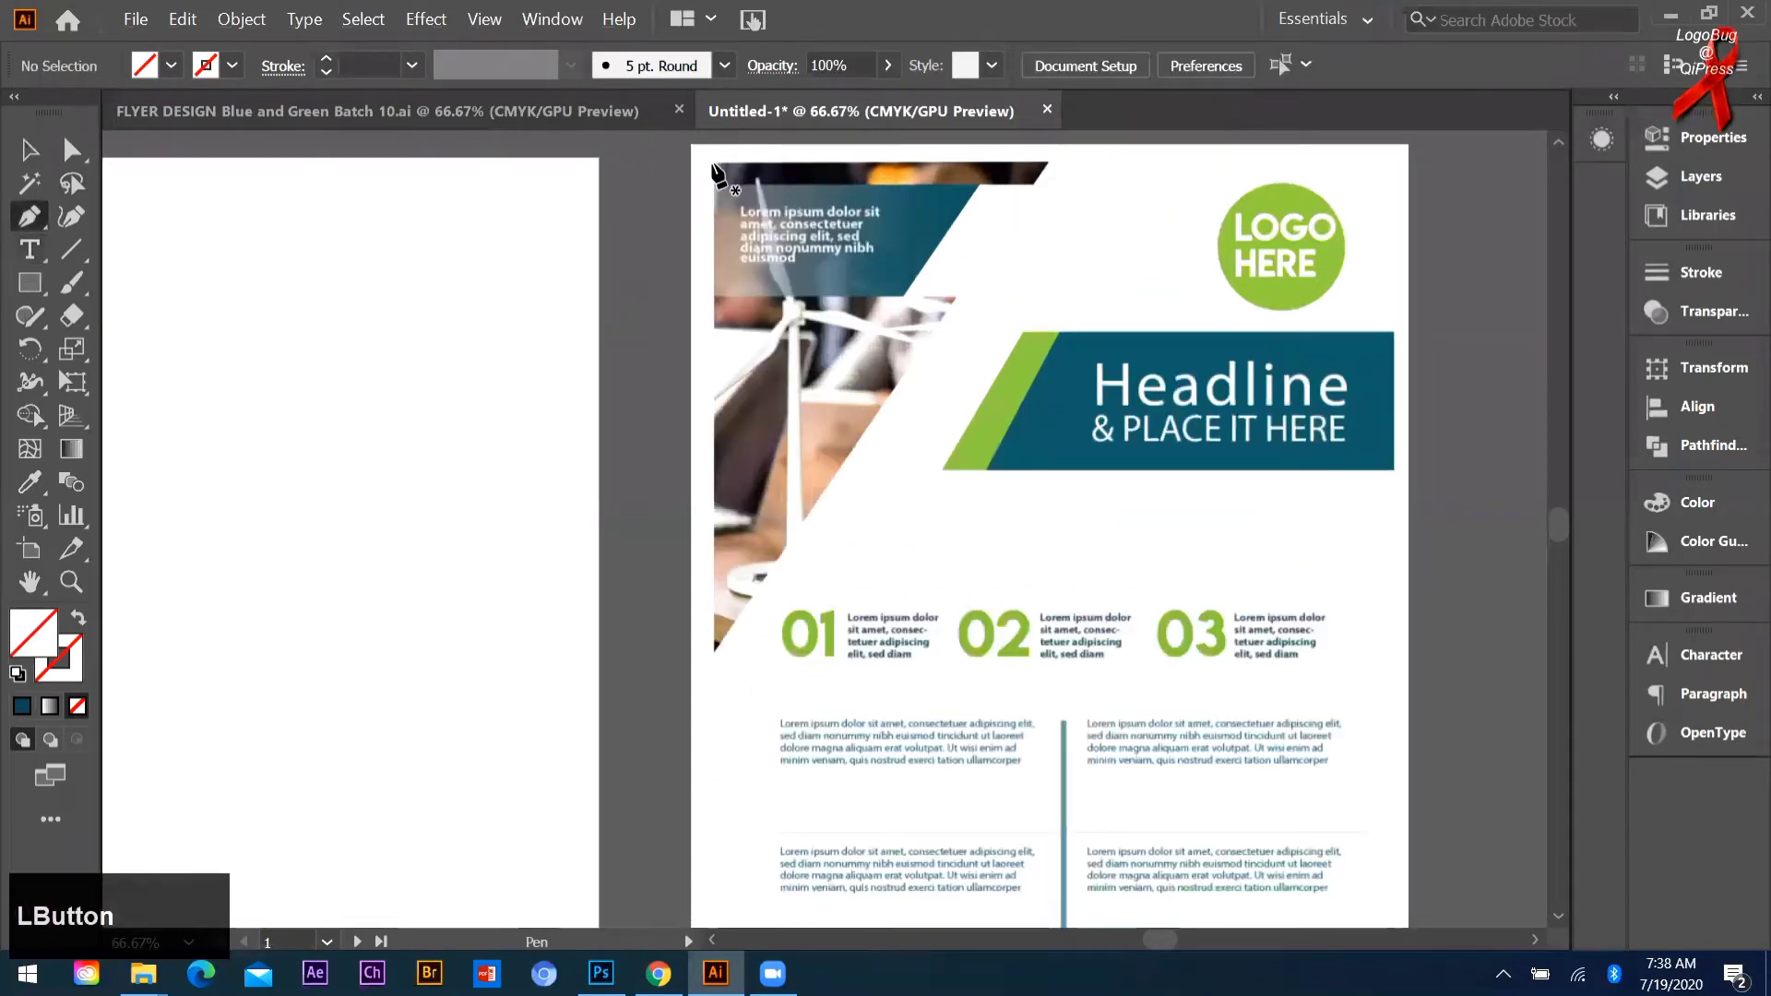
pyautogui.click(1048, 164)
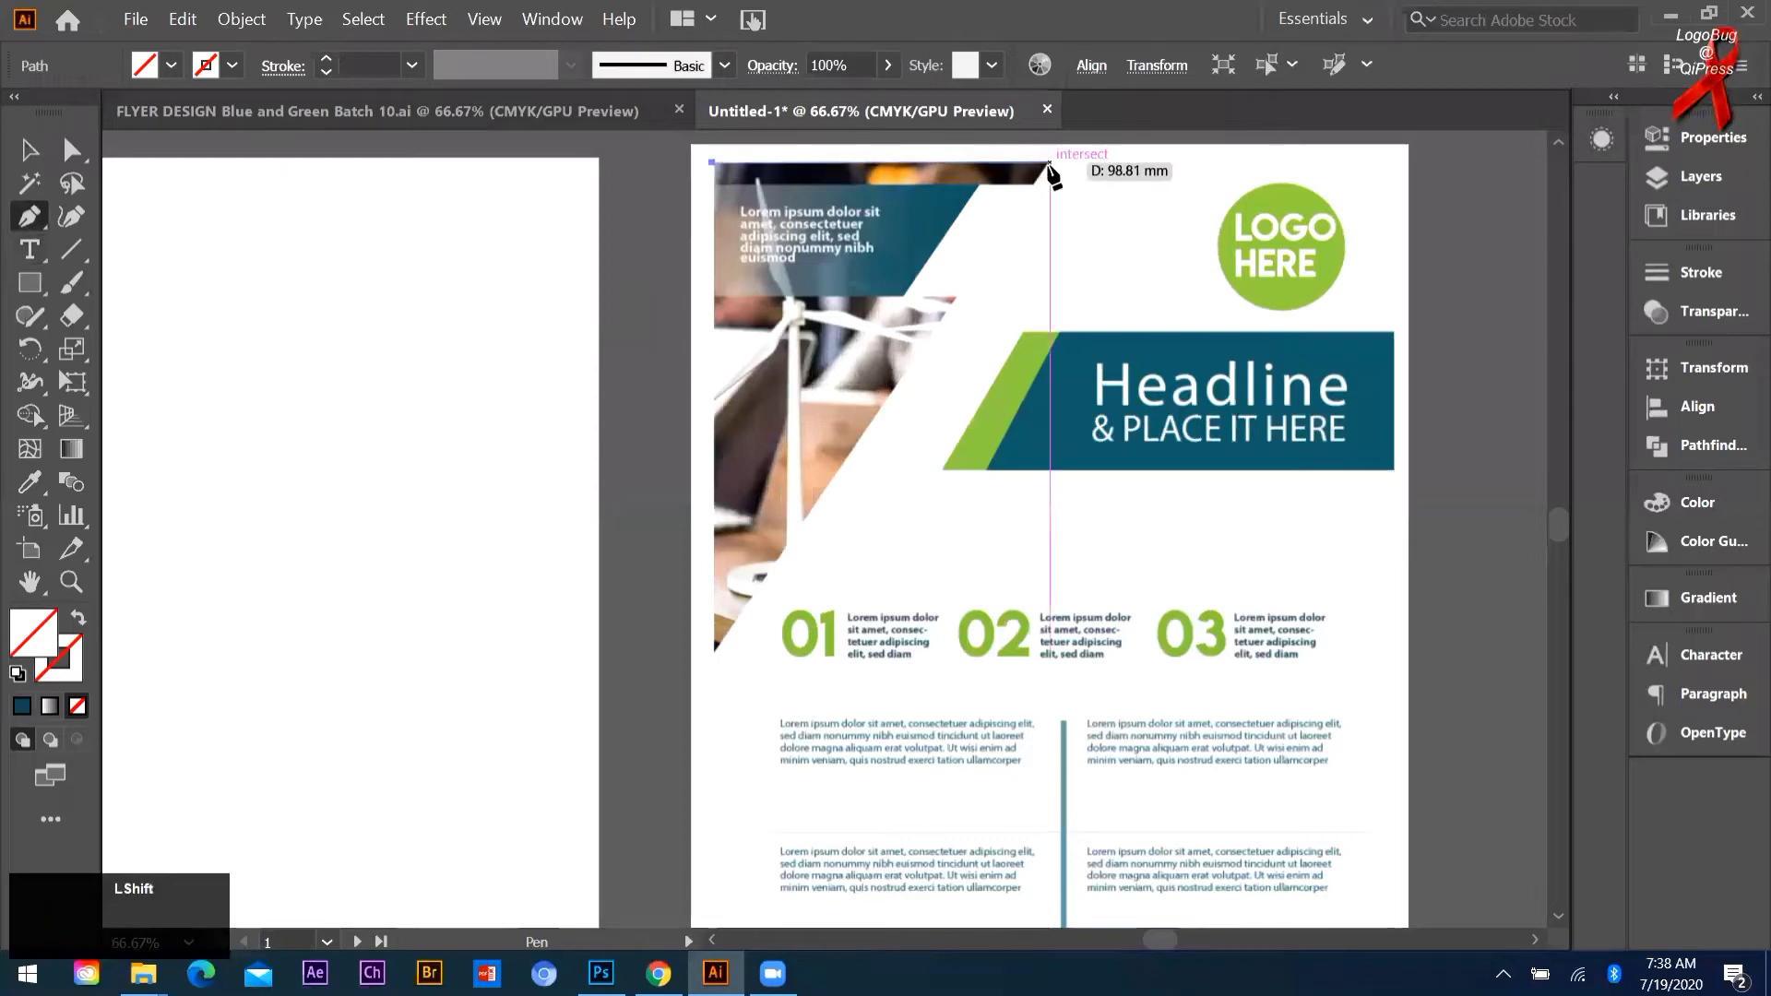
pyautogui.click(715, 652)
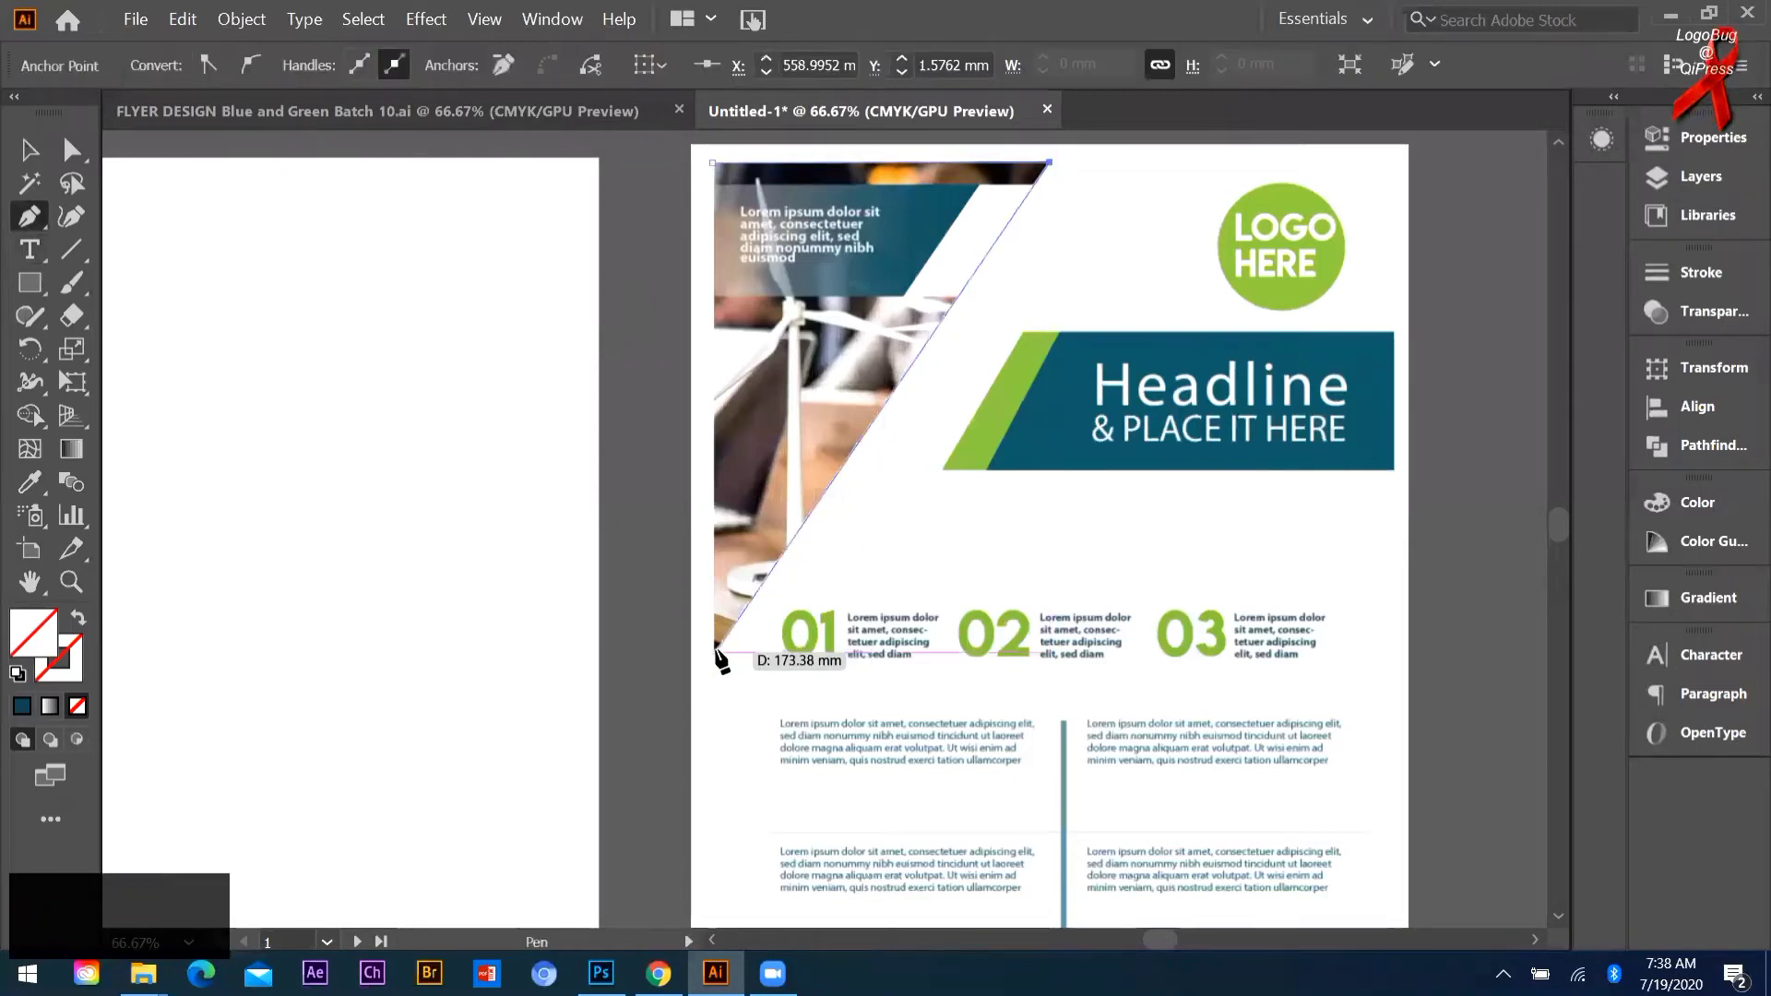
pyautogui.click(712, 164)
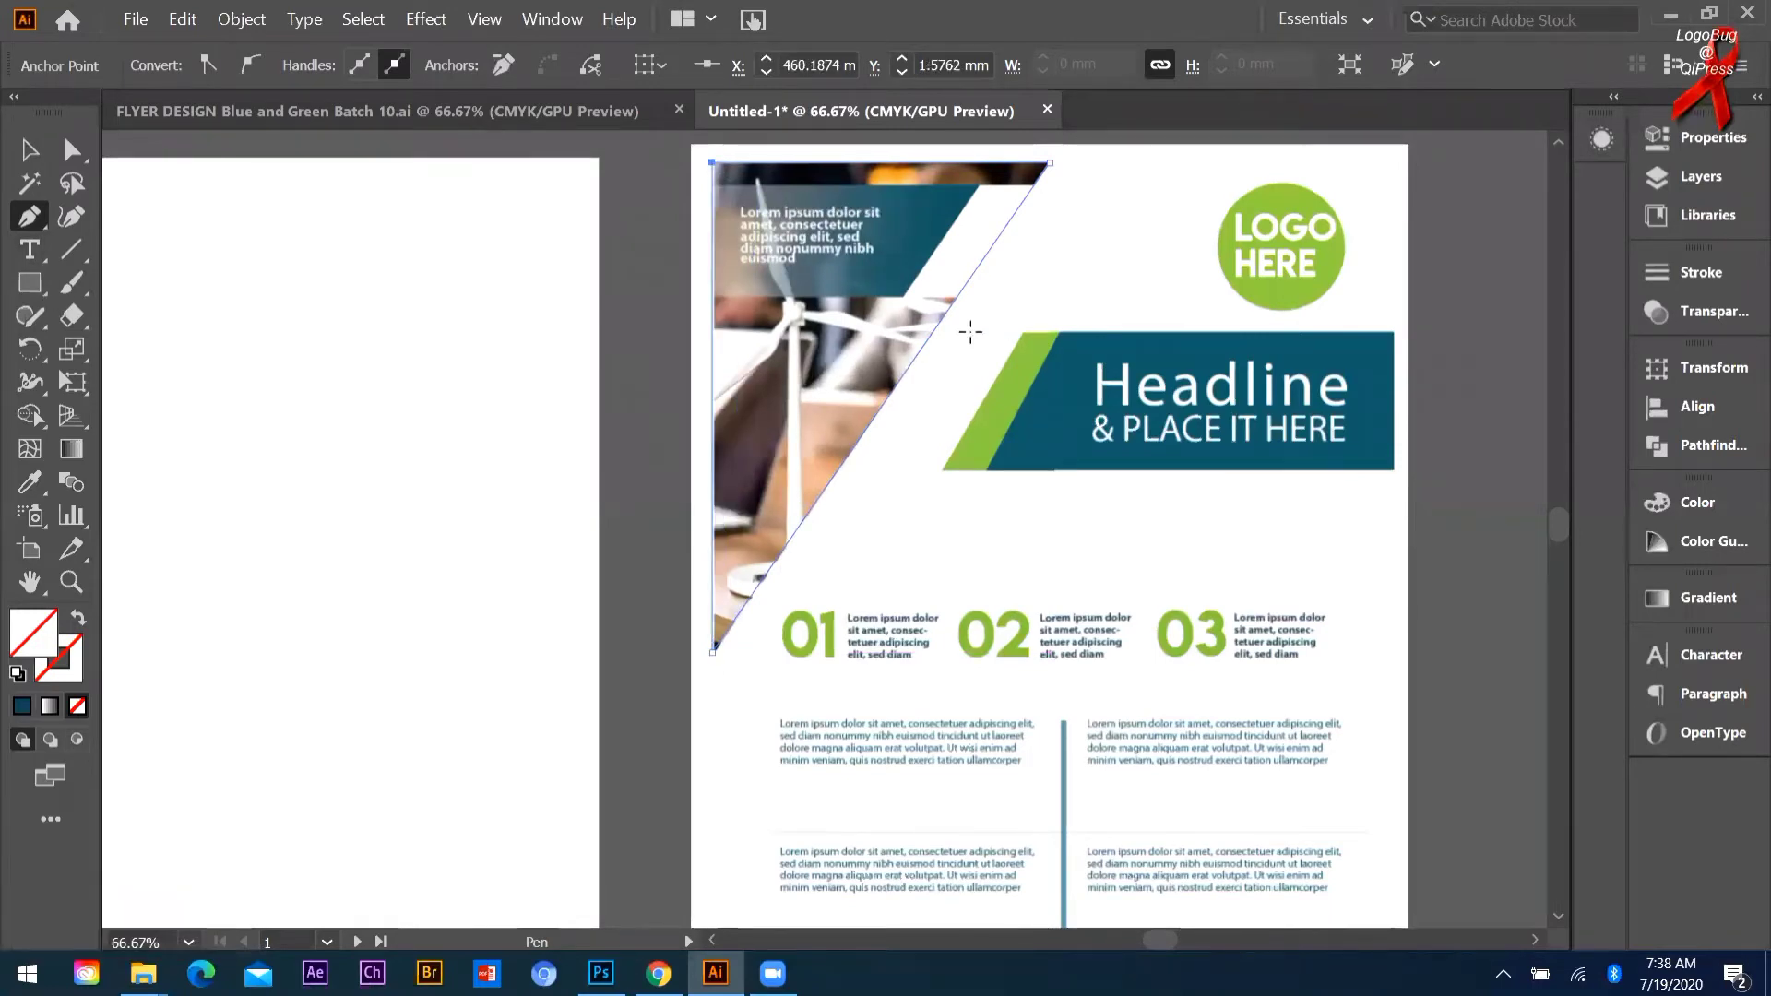
# Step: Draw a rectangle over the reference's headline banner, extending past the slanted green stripe
pyautogui.press('m')
pyautogui.moveTo(1394, 332); pyautogui.dragTo(1321, 479)
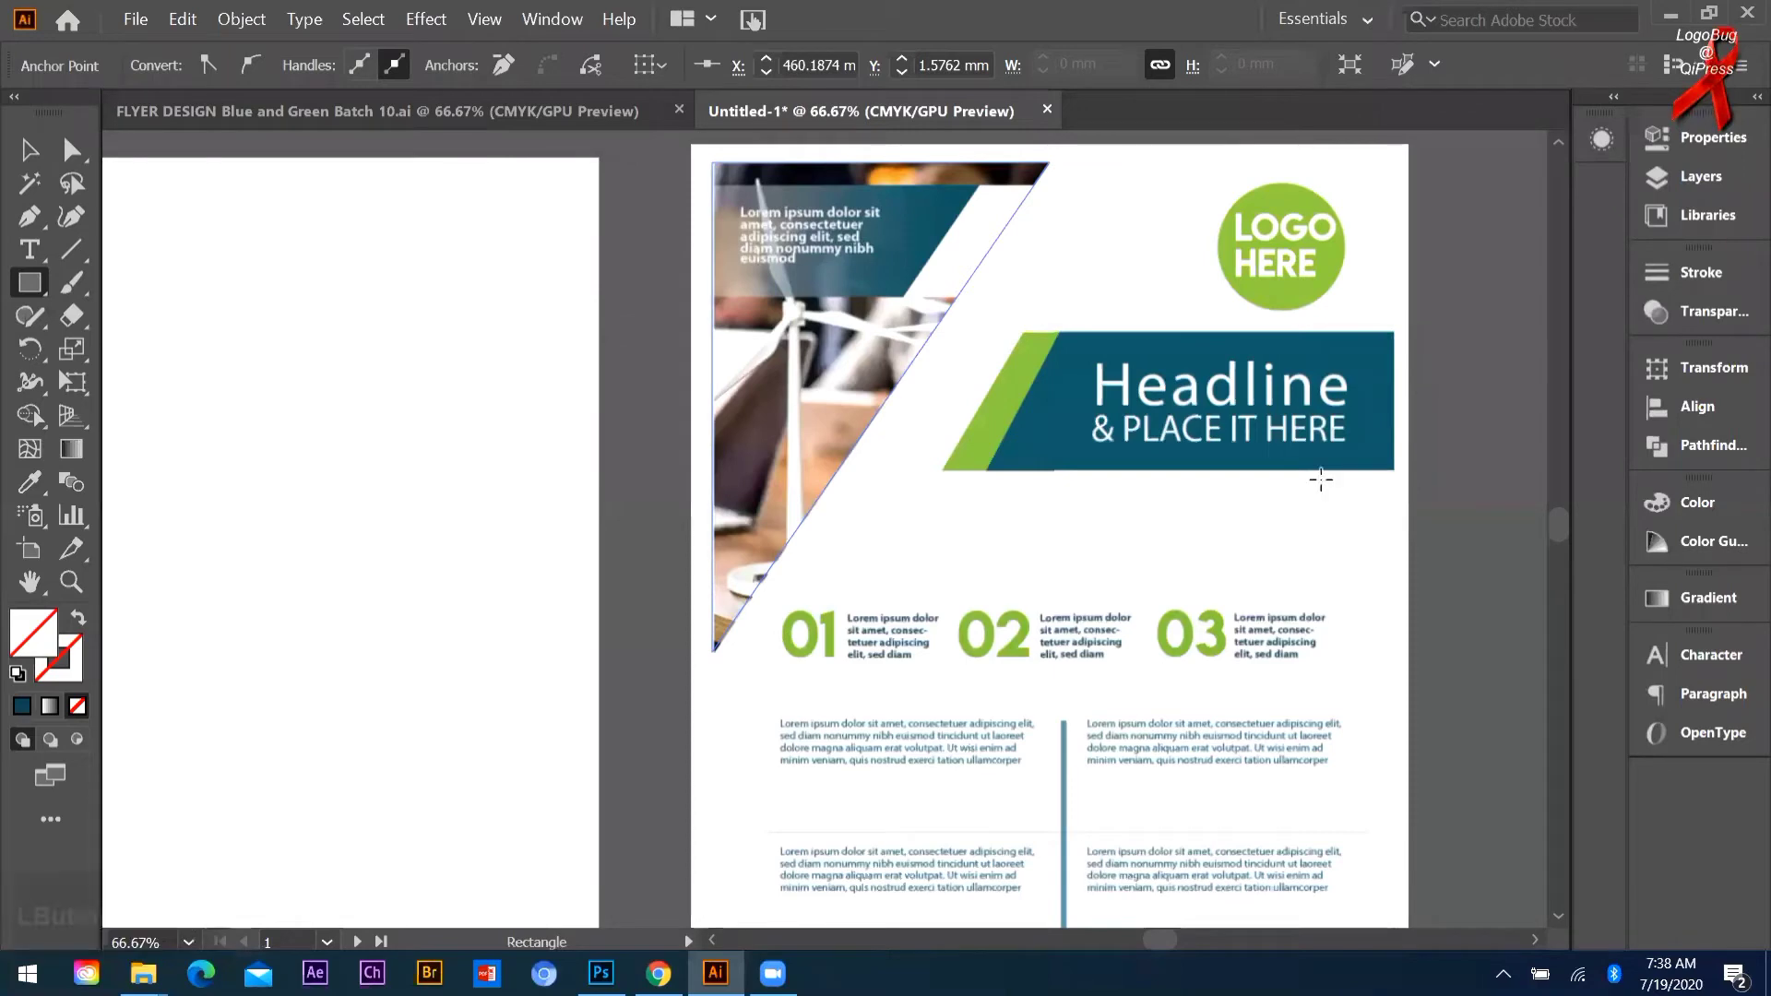
pyautogui.moveTo(1101, 474); pyautogui.dragTo(926, 469)
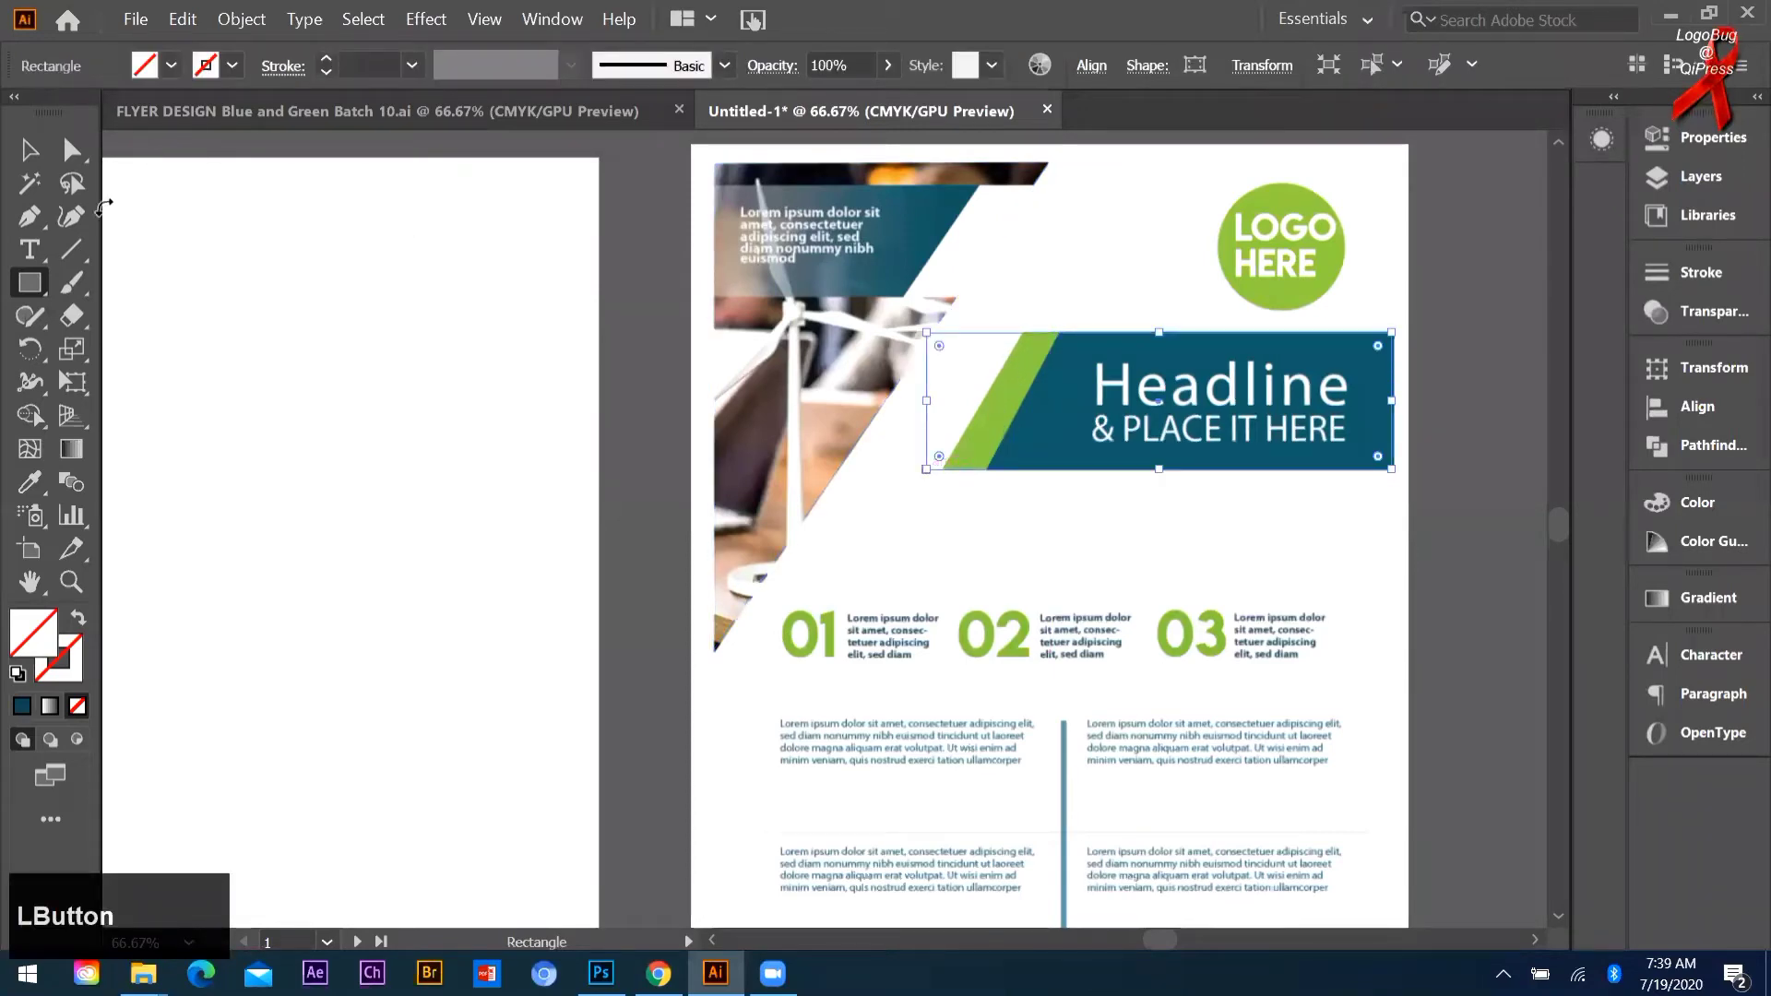
# Step: Slant the rectangle's left edge by moving its two left corner points onto the dark blue banner's slanted edge
pyautogui.click(71, 150)
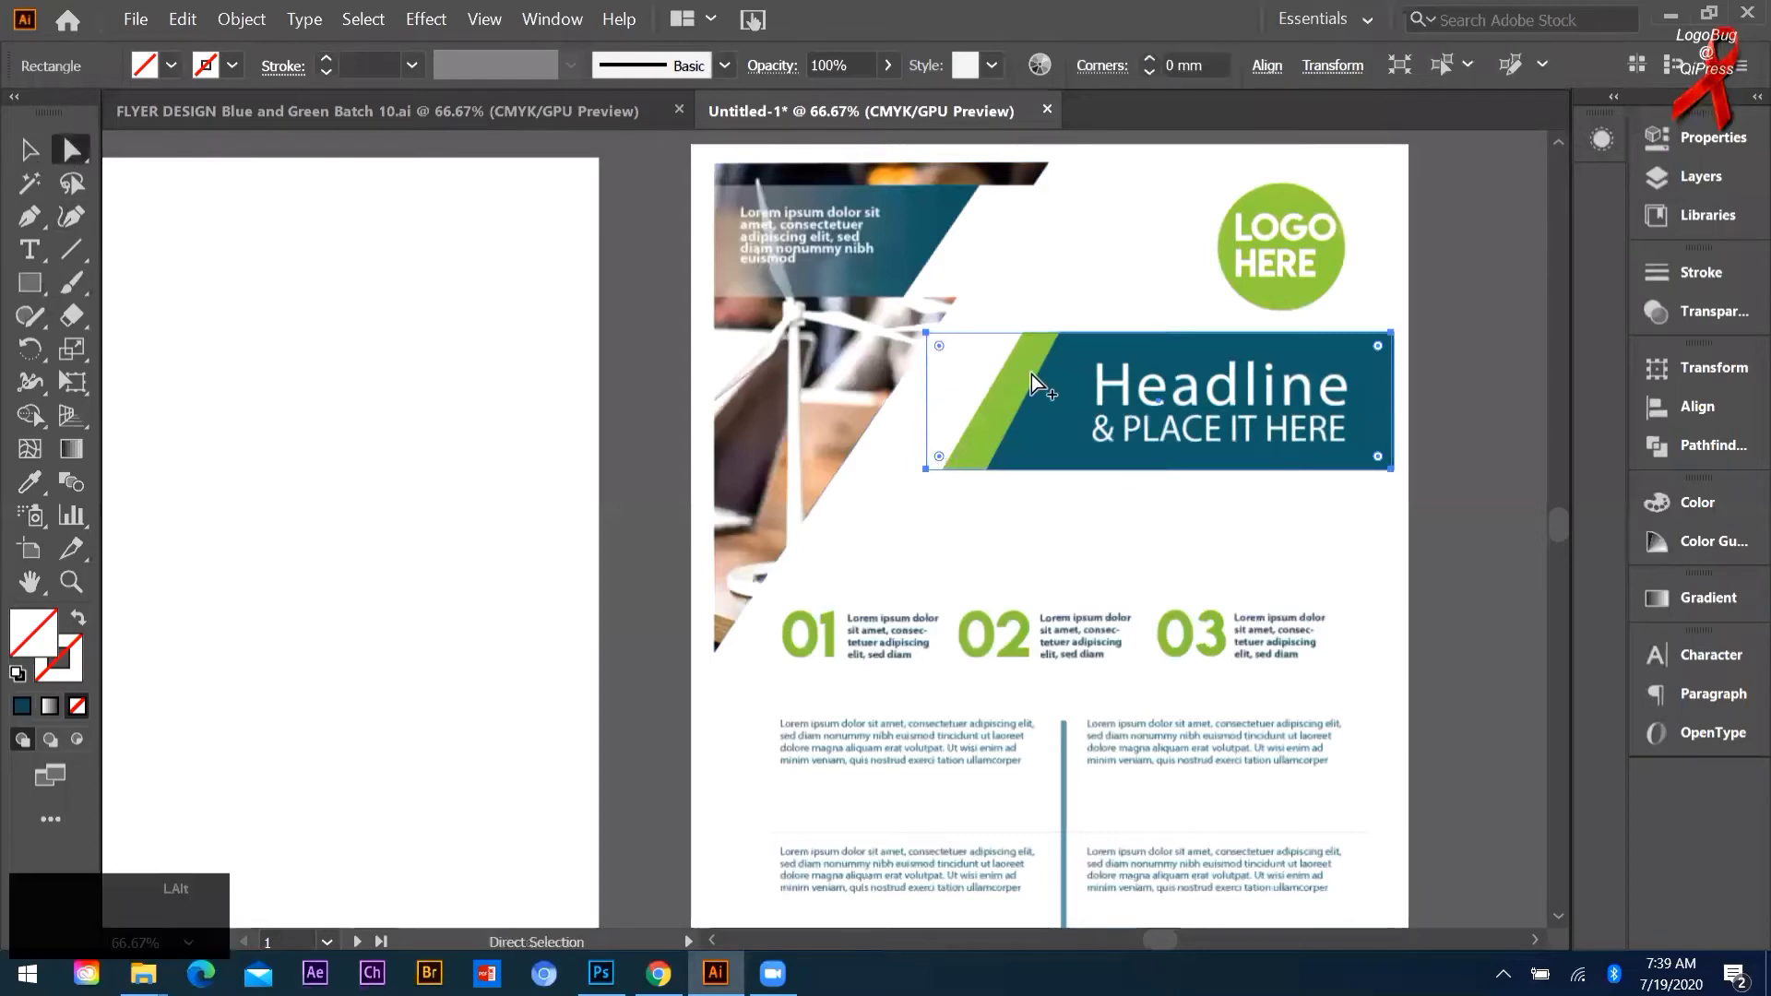
pyautogui.scroll(2, 719, 288)
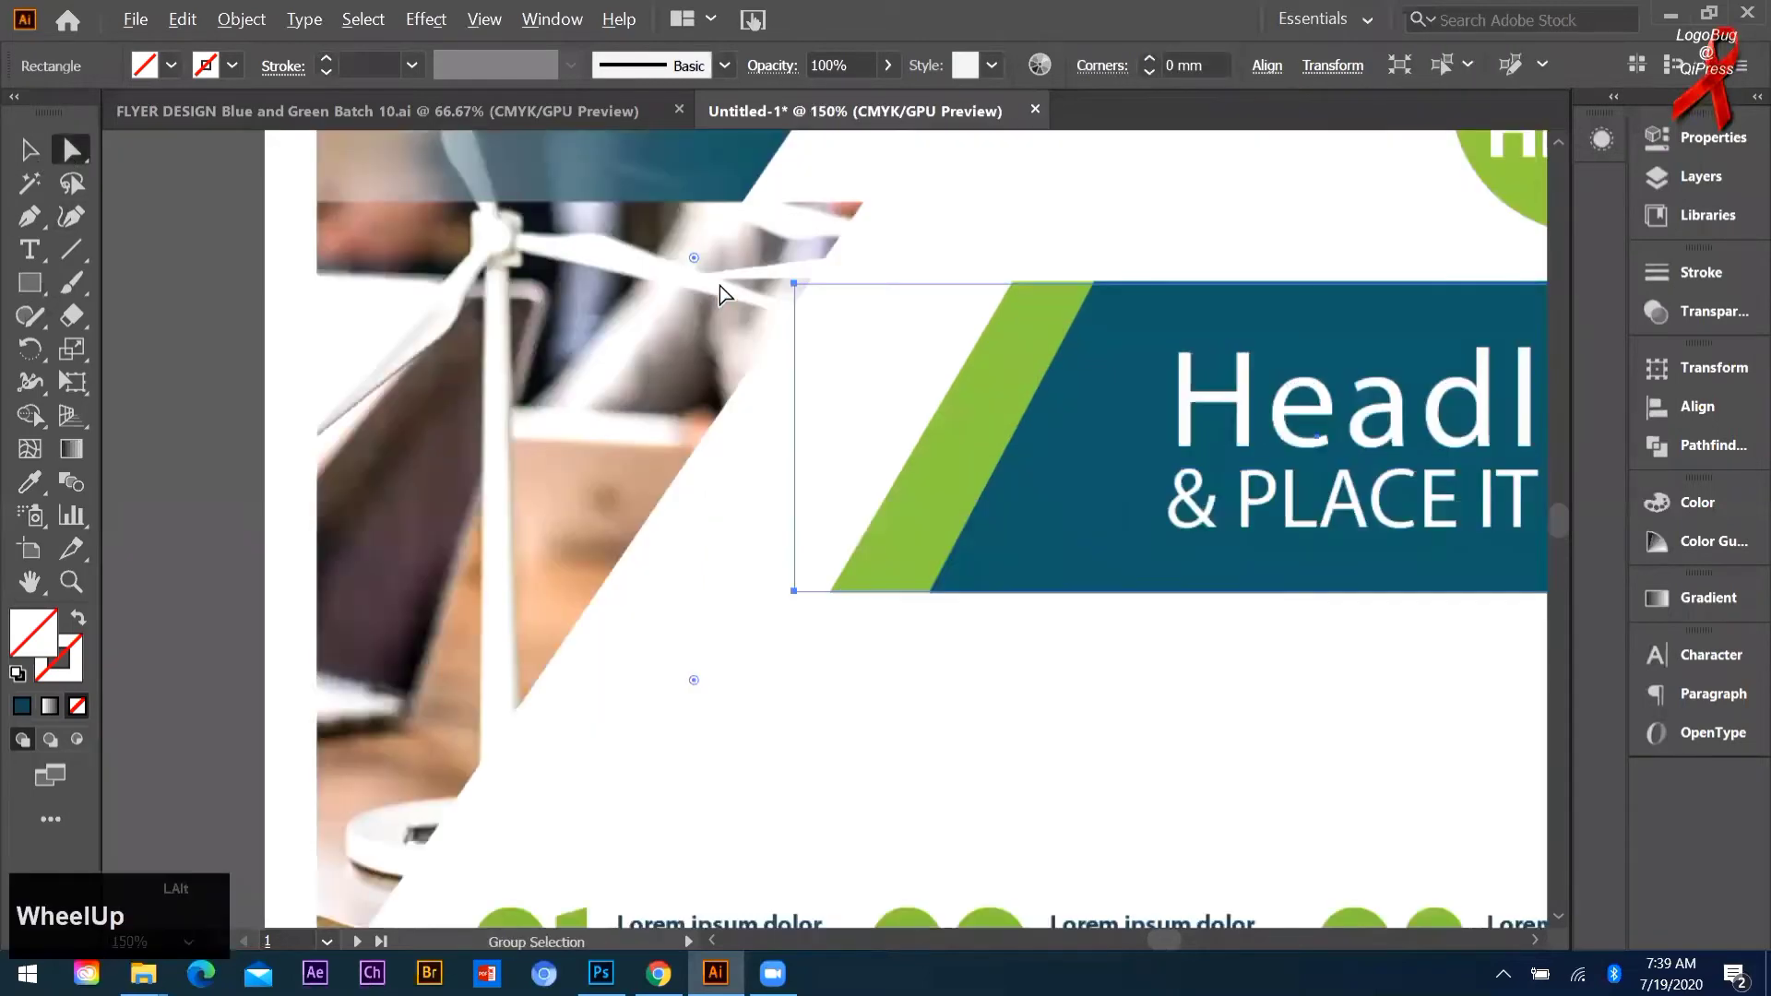
pyautogui.click(794, 284)
pyautogui.moveTo(1068, 281); pyautogui.dragTo(1092, 278)
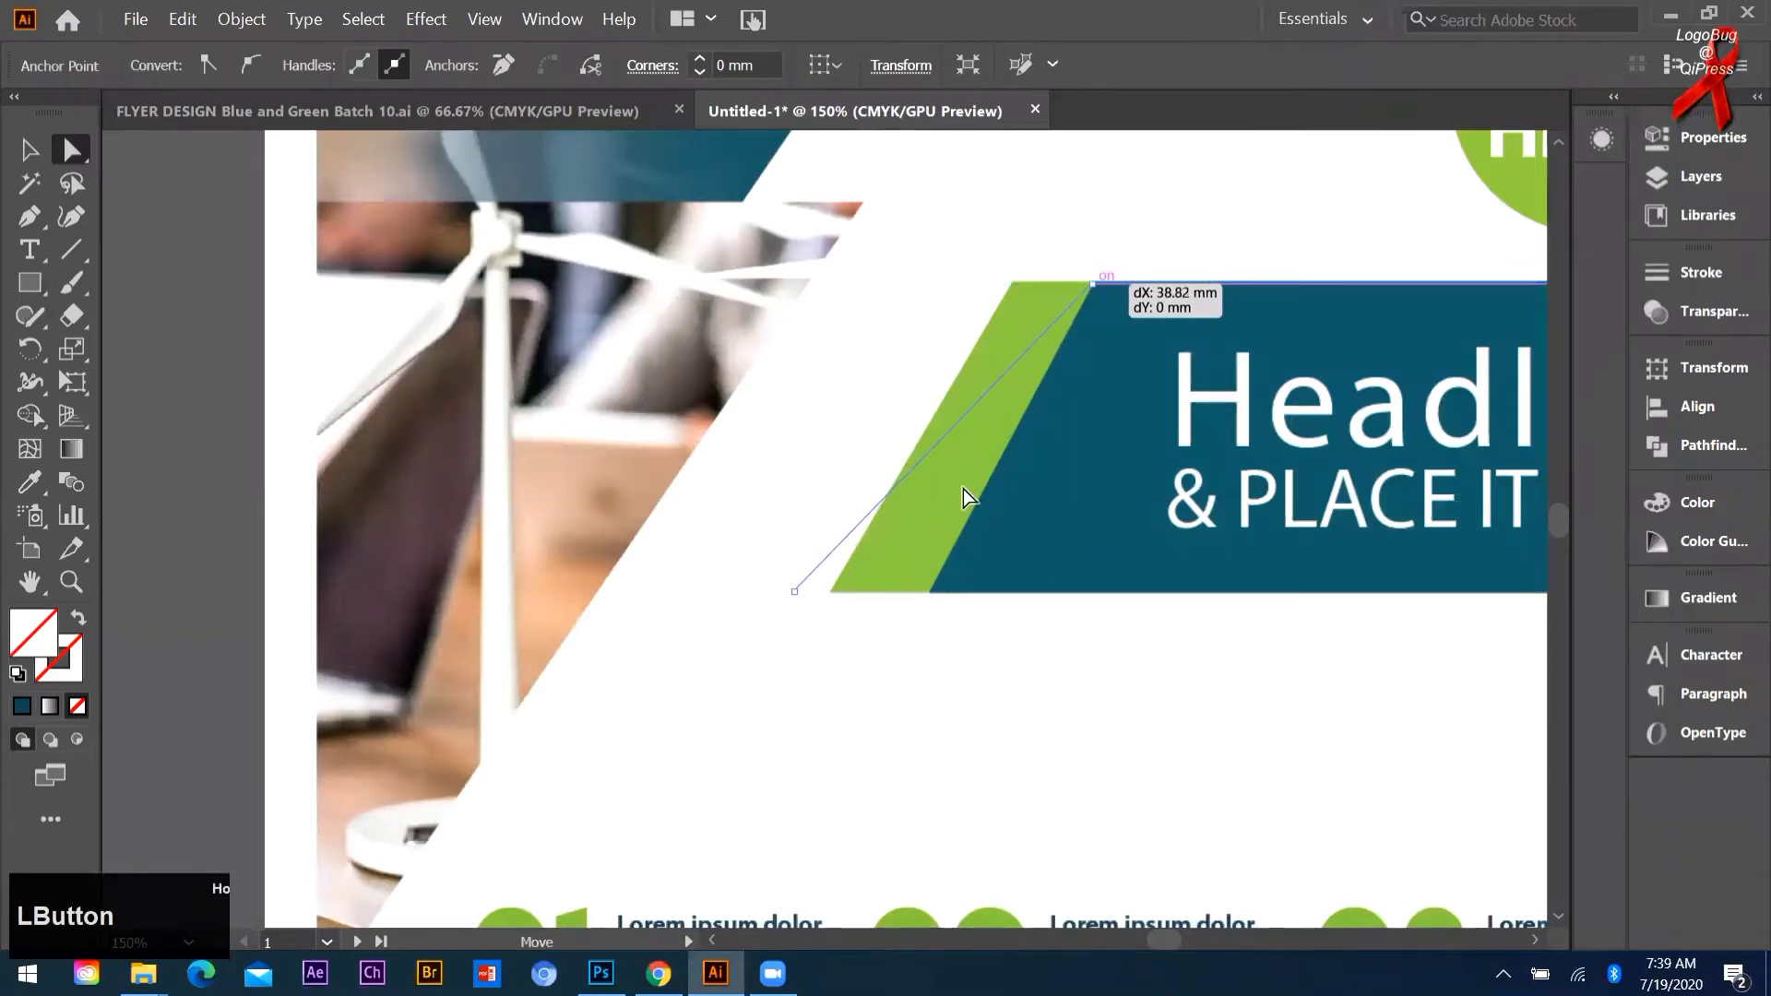
pyautogui.moveTo(795, 590); pyautogui.dragTo(930, 618)
pyautogui.click(878, 544)
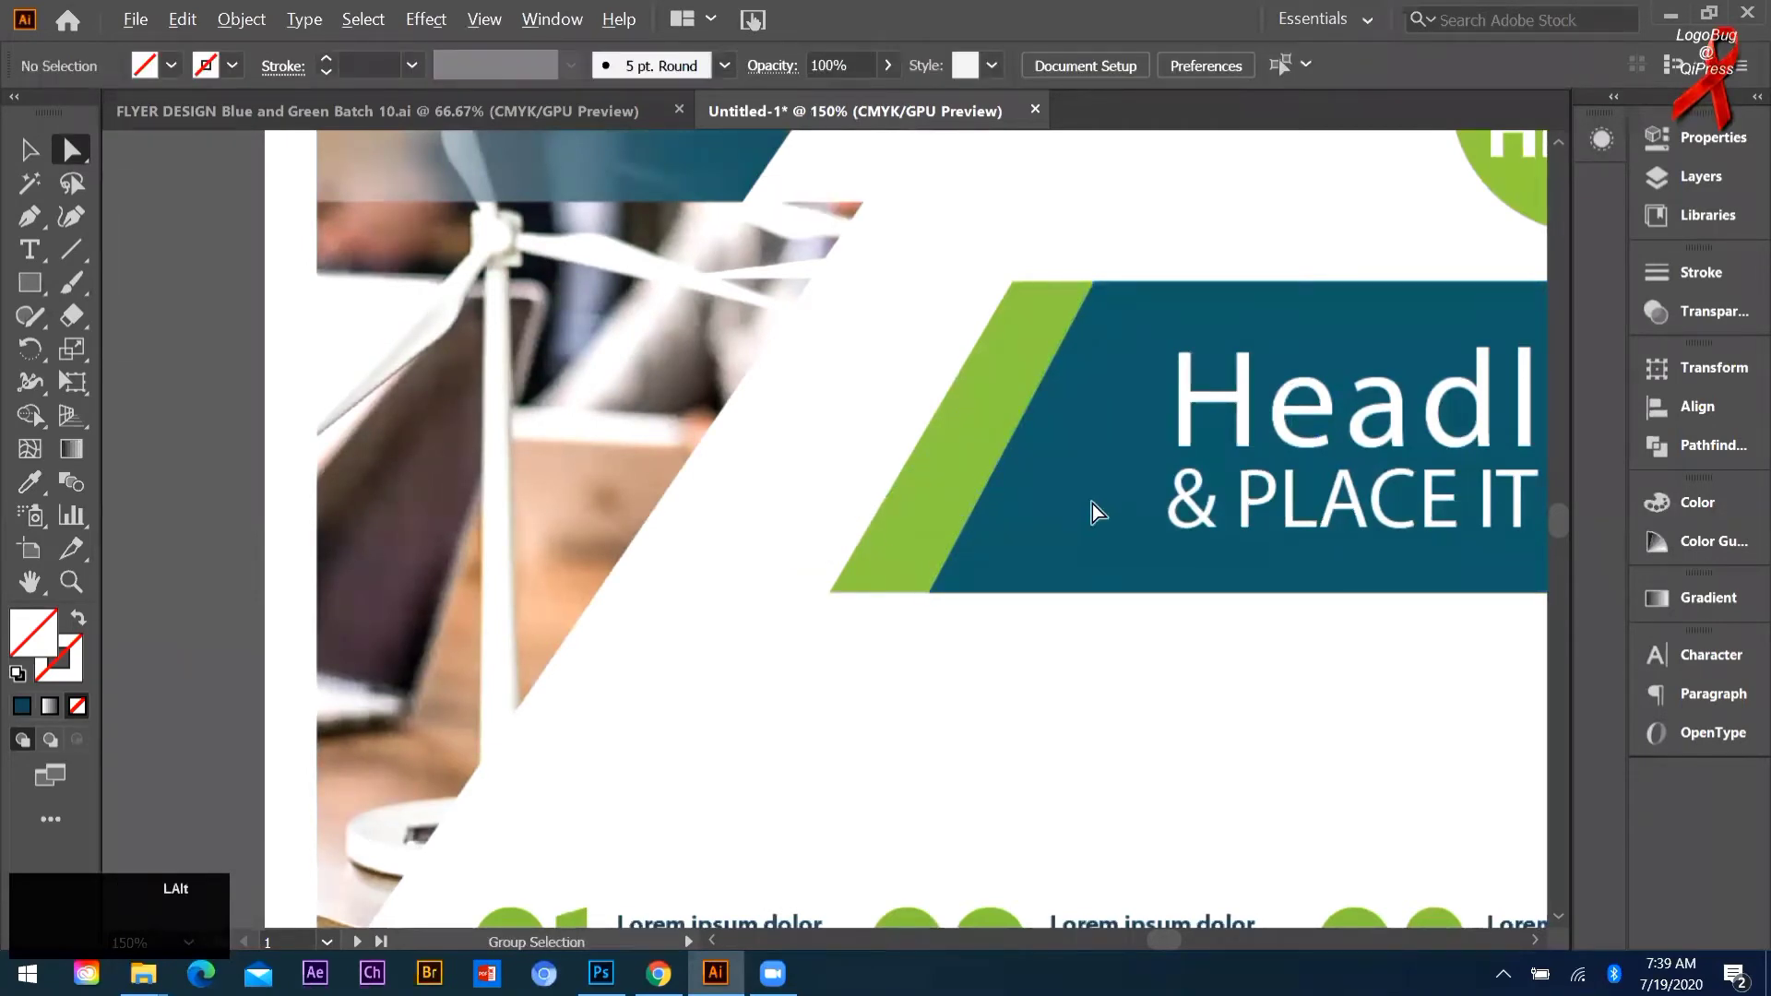
# Step: Draw one rectangle over the reference's green text band and another over the thin blue and green strip at the page bottom
pyautogui.keyDown('alt'); pyautogui.scroll(-2, 1093, 504); pyautogui.keyUp('alt')
pyautogui.scroll(-1, 1028, 465)
pyautogui.scroll(-4, 1015, 506)
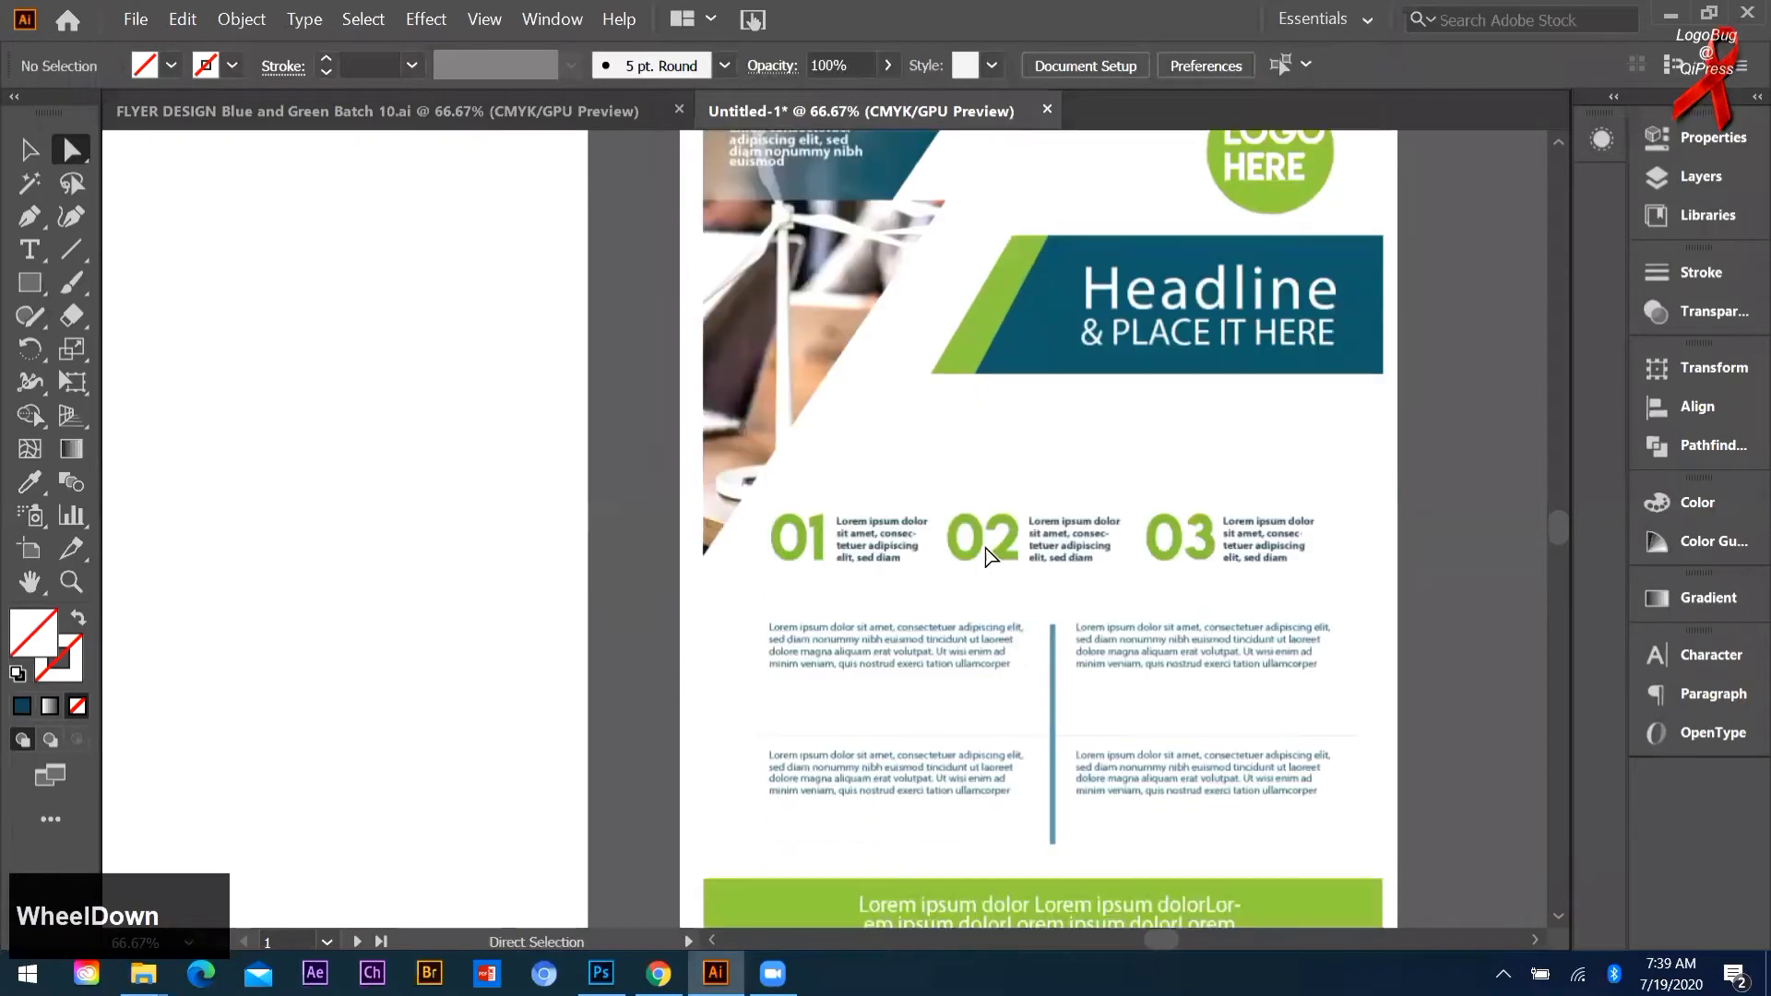
pyautogui.scroll(-1, 727, 719)
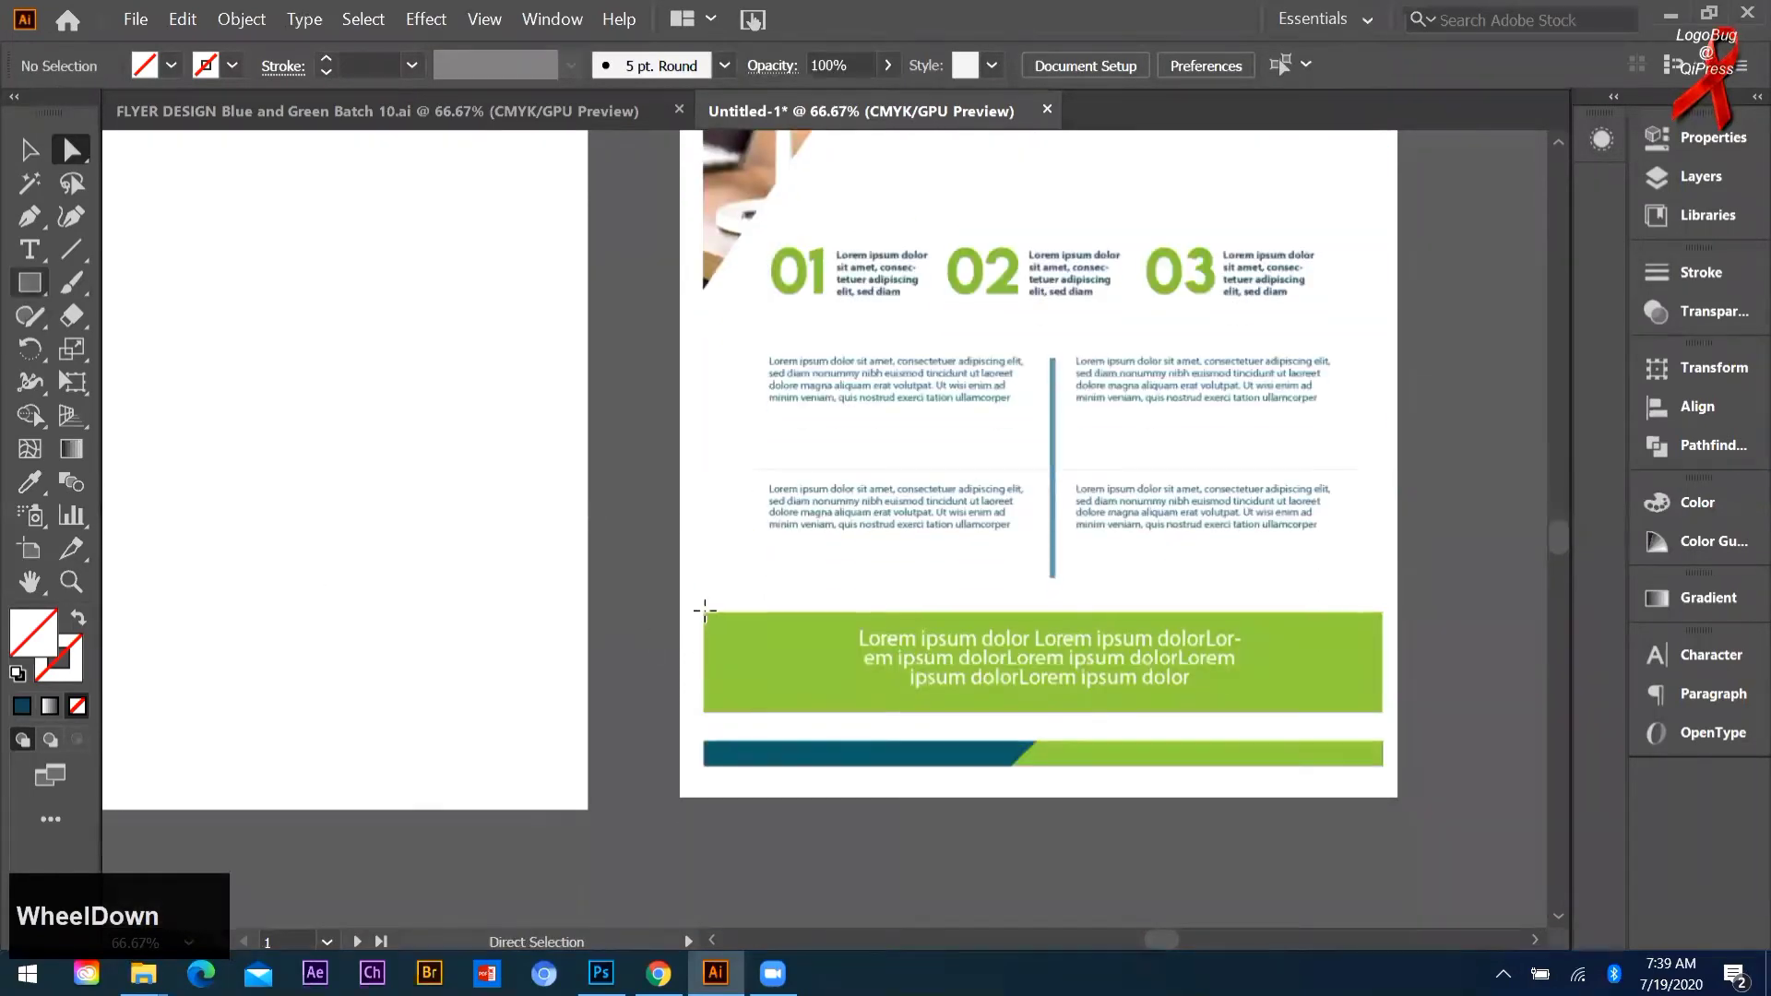
pyautogui.press('m')
pyautogui.moveTo(752, 718)
pyautogui.mouseDown()
pyautogui.moveTo(950, 808)
pyautogui.moveTo(1384, 710)
pyautogui.mouseUp()
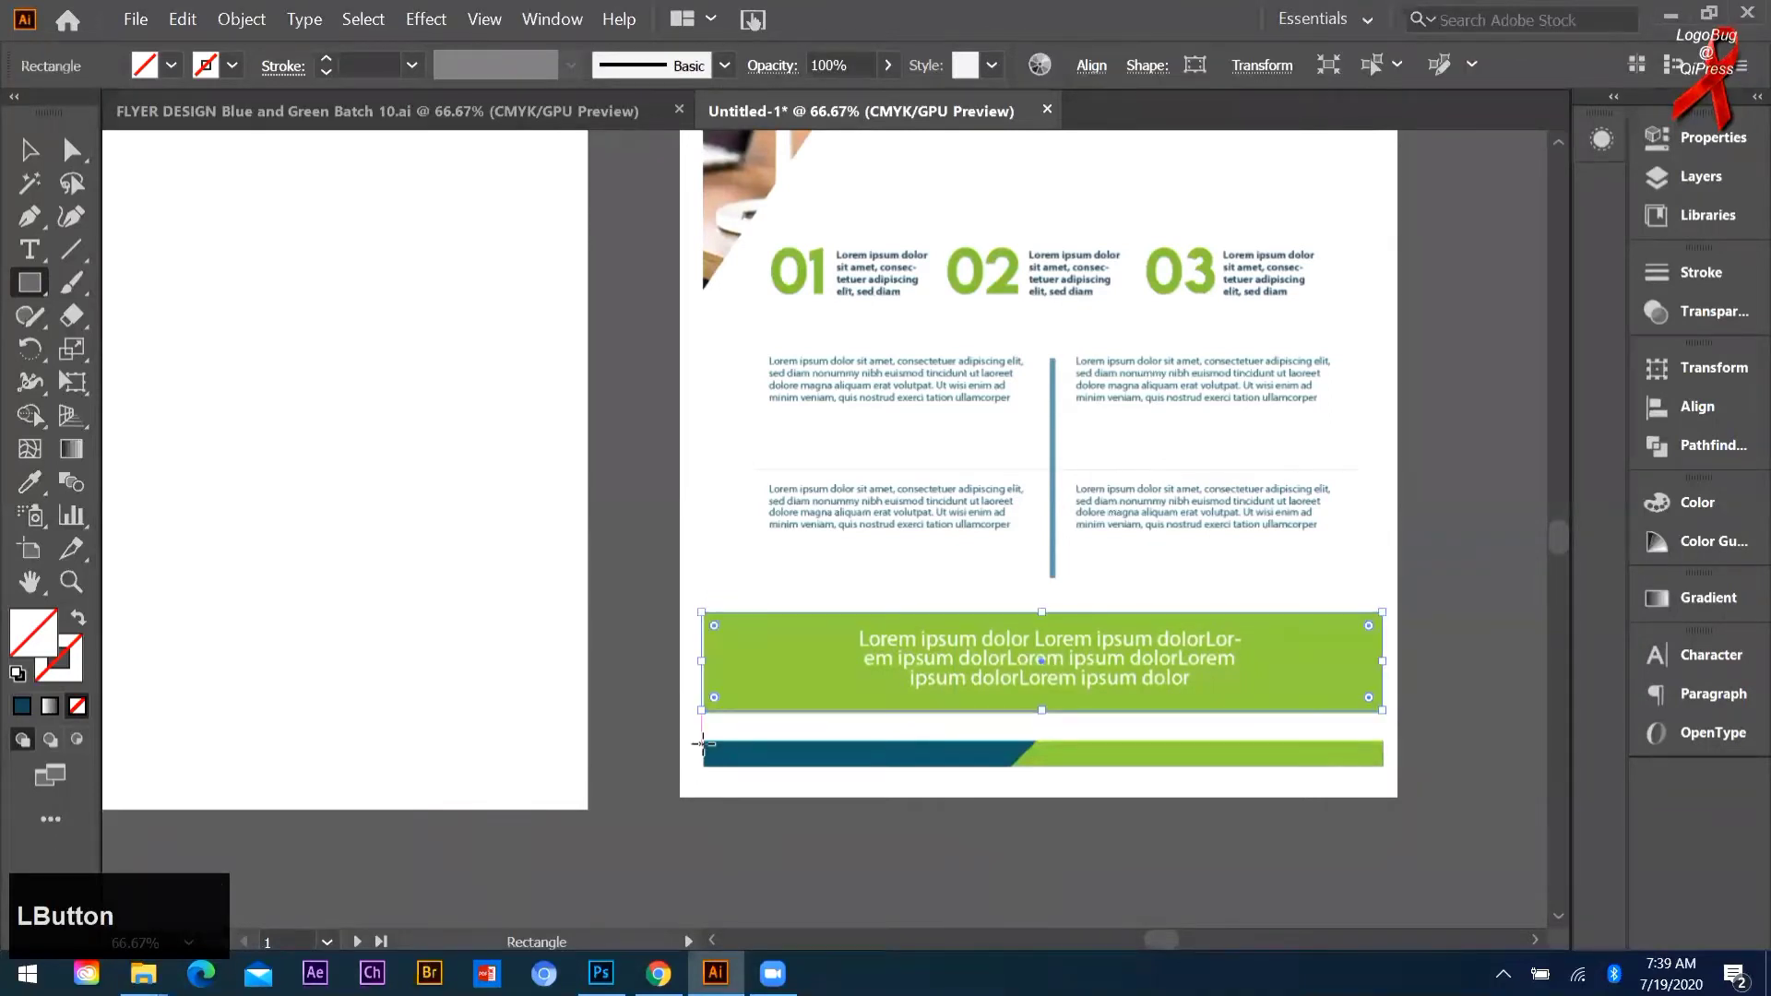
pyautogui.moveTo(703, 744); pyautogui.dragTo(1383, 766)
# Step: Trace the reference's vertical divider with a thin rectangle and the horizontal divider between the text blocks with a thin line
pyautogui.moveTo(1045, 358); pyautogui.dragTo(1053, 580)
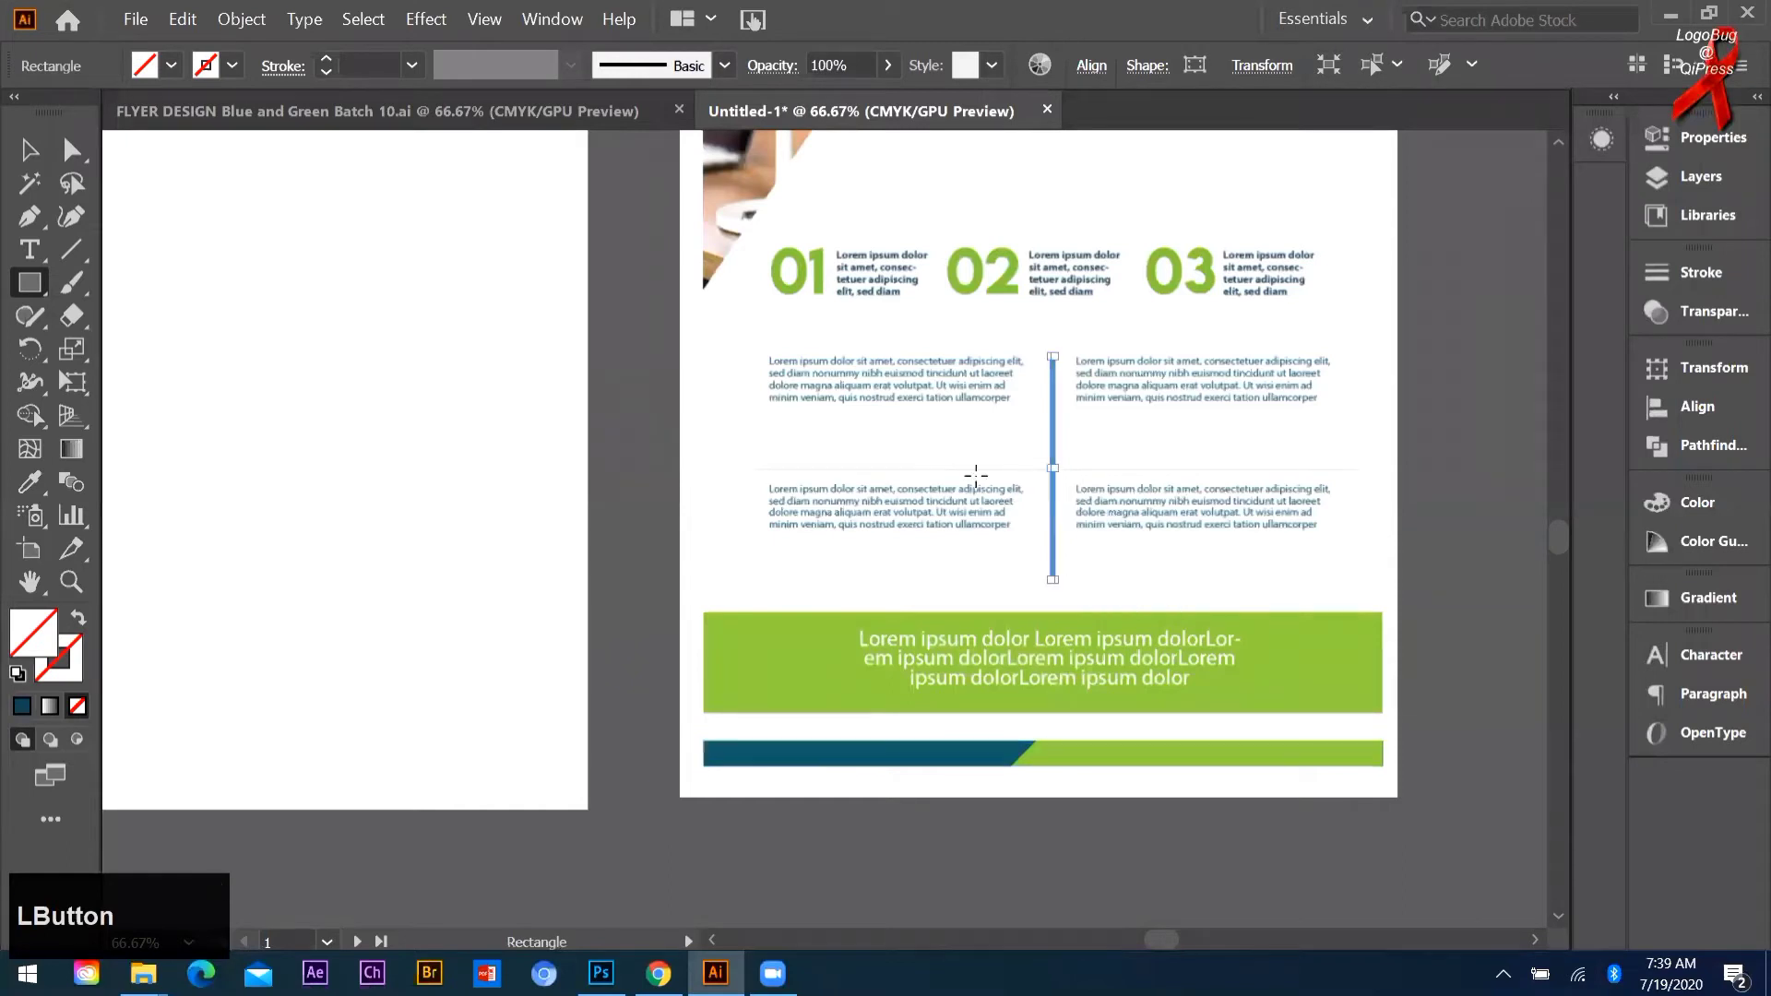
pyautogui.moveTo(1369, 443); pyautogui.dragTo(1347, 468)
# Step: Draw a circle with the Ellipse tool over the reference's green logo badge, centred on the badge
pyautogui.scroll(4, 1127, 421)
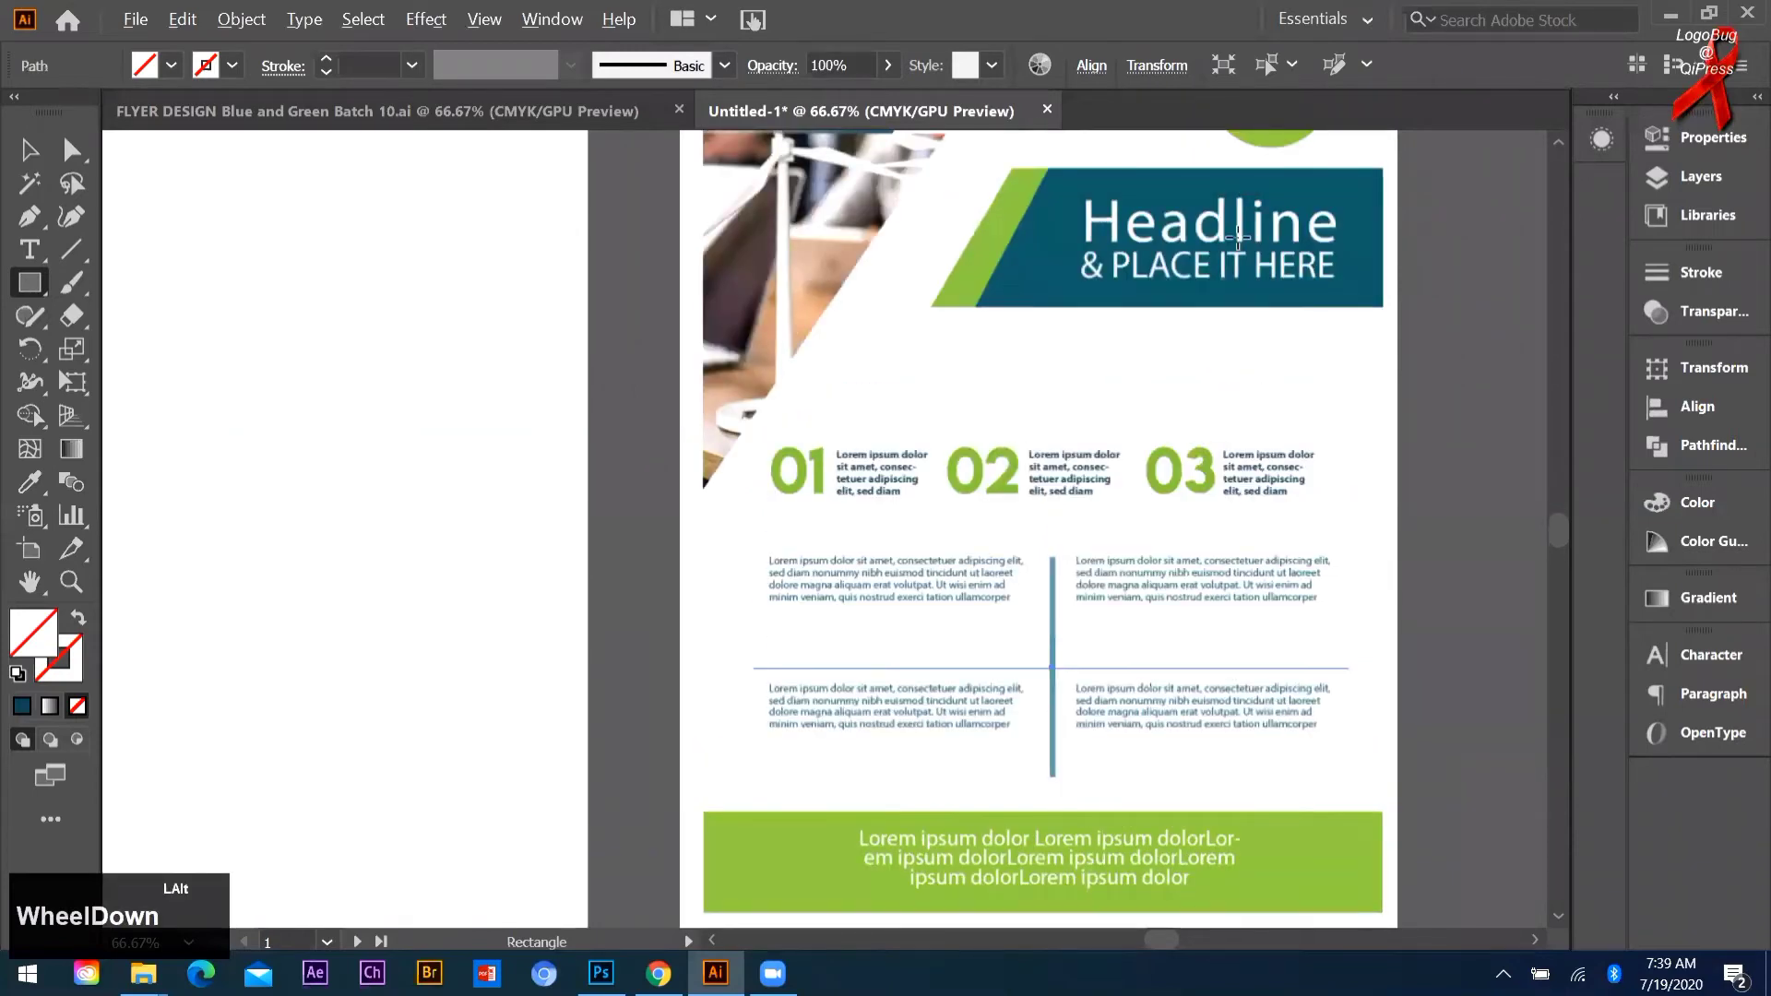
pyautogui.keyDown('alt'); pyautogui.scroll(-1, 1087, 366); pyautogui.keyUp('alt')
pyautogui.scroll(1, 109, 238)
pyautogui.rightClick(30, 282)
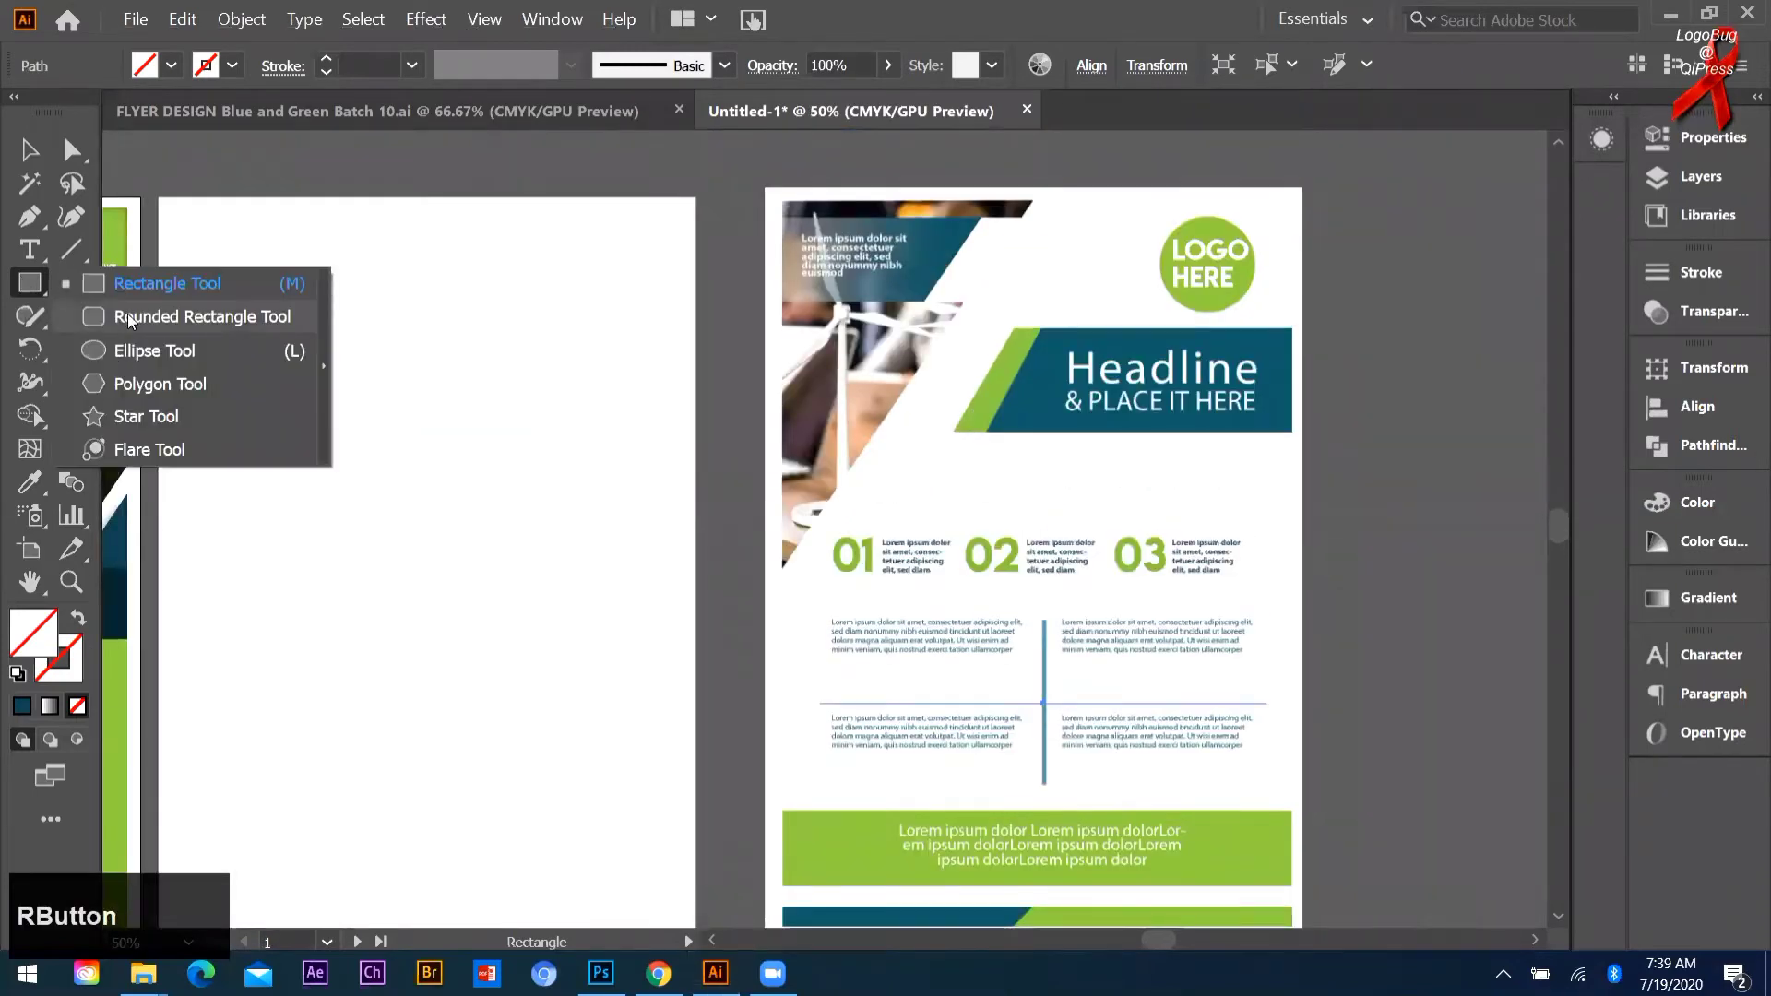
pyautogui.click(129, 316)
pyautogui.rightClick(30, 283)
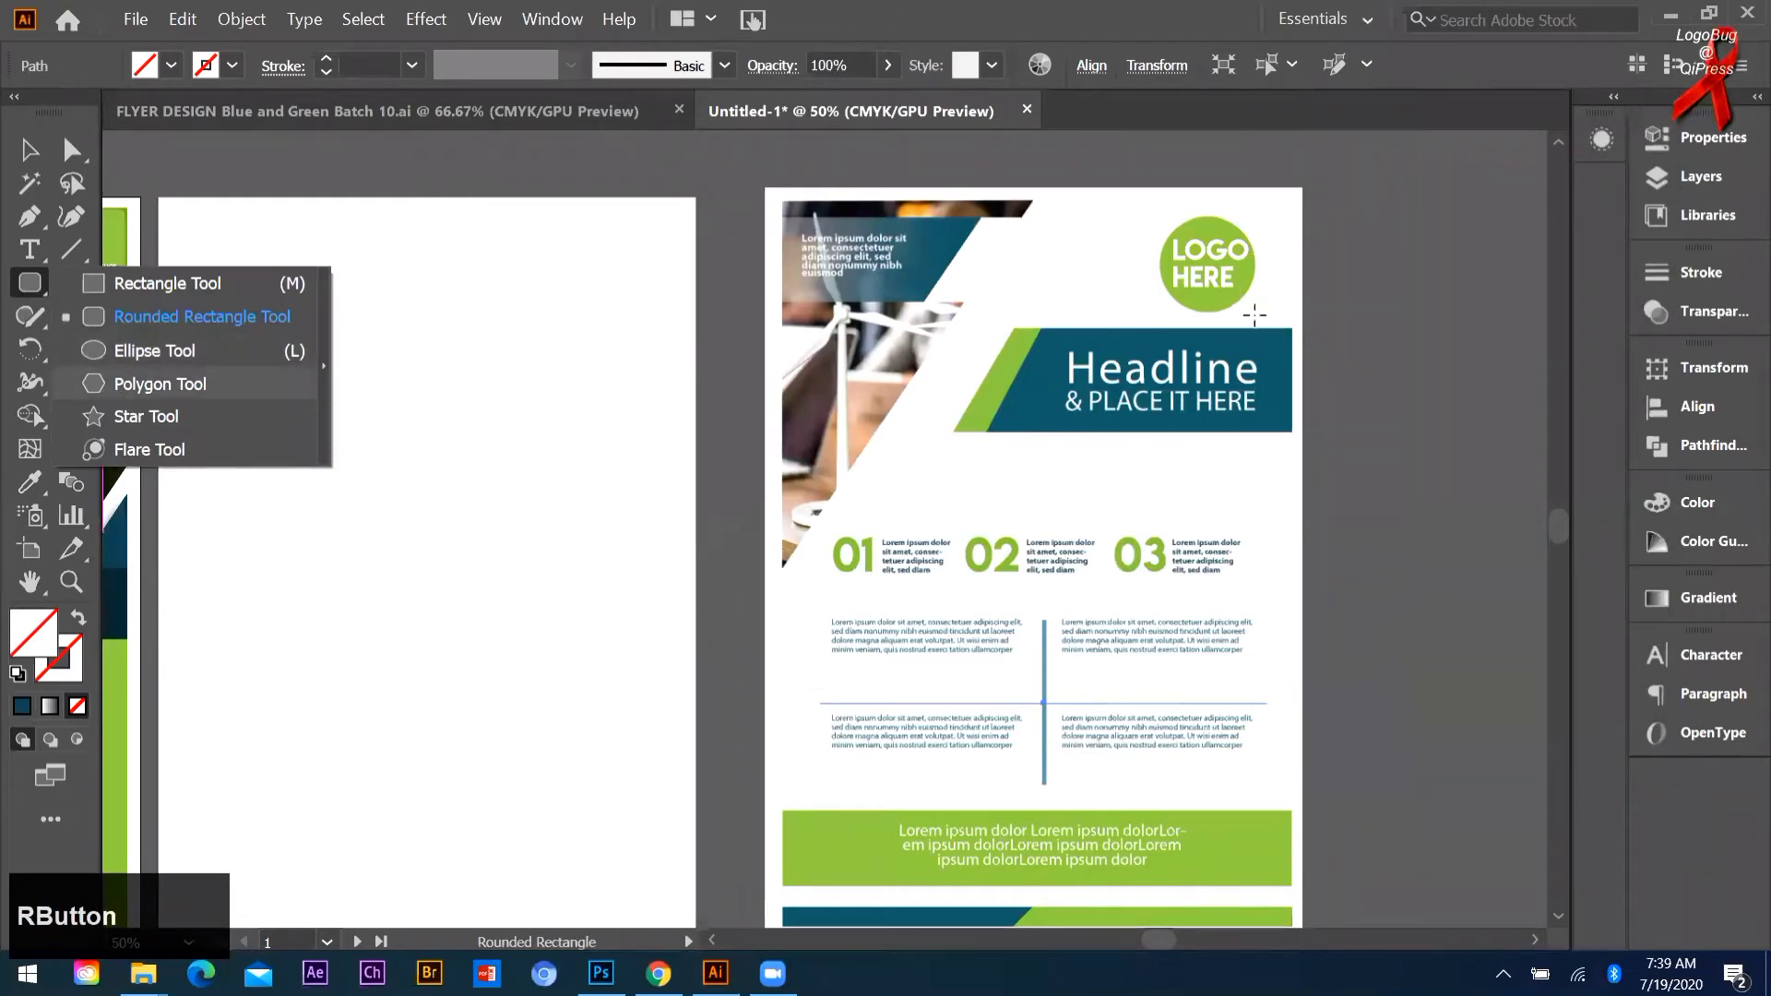
pyautogui.click(155, 350)
pyautogui.moveTo(1208, 263); pyautogui.dragTo(1256, 311)
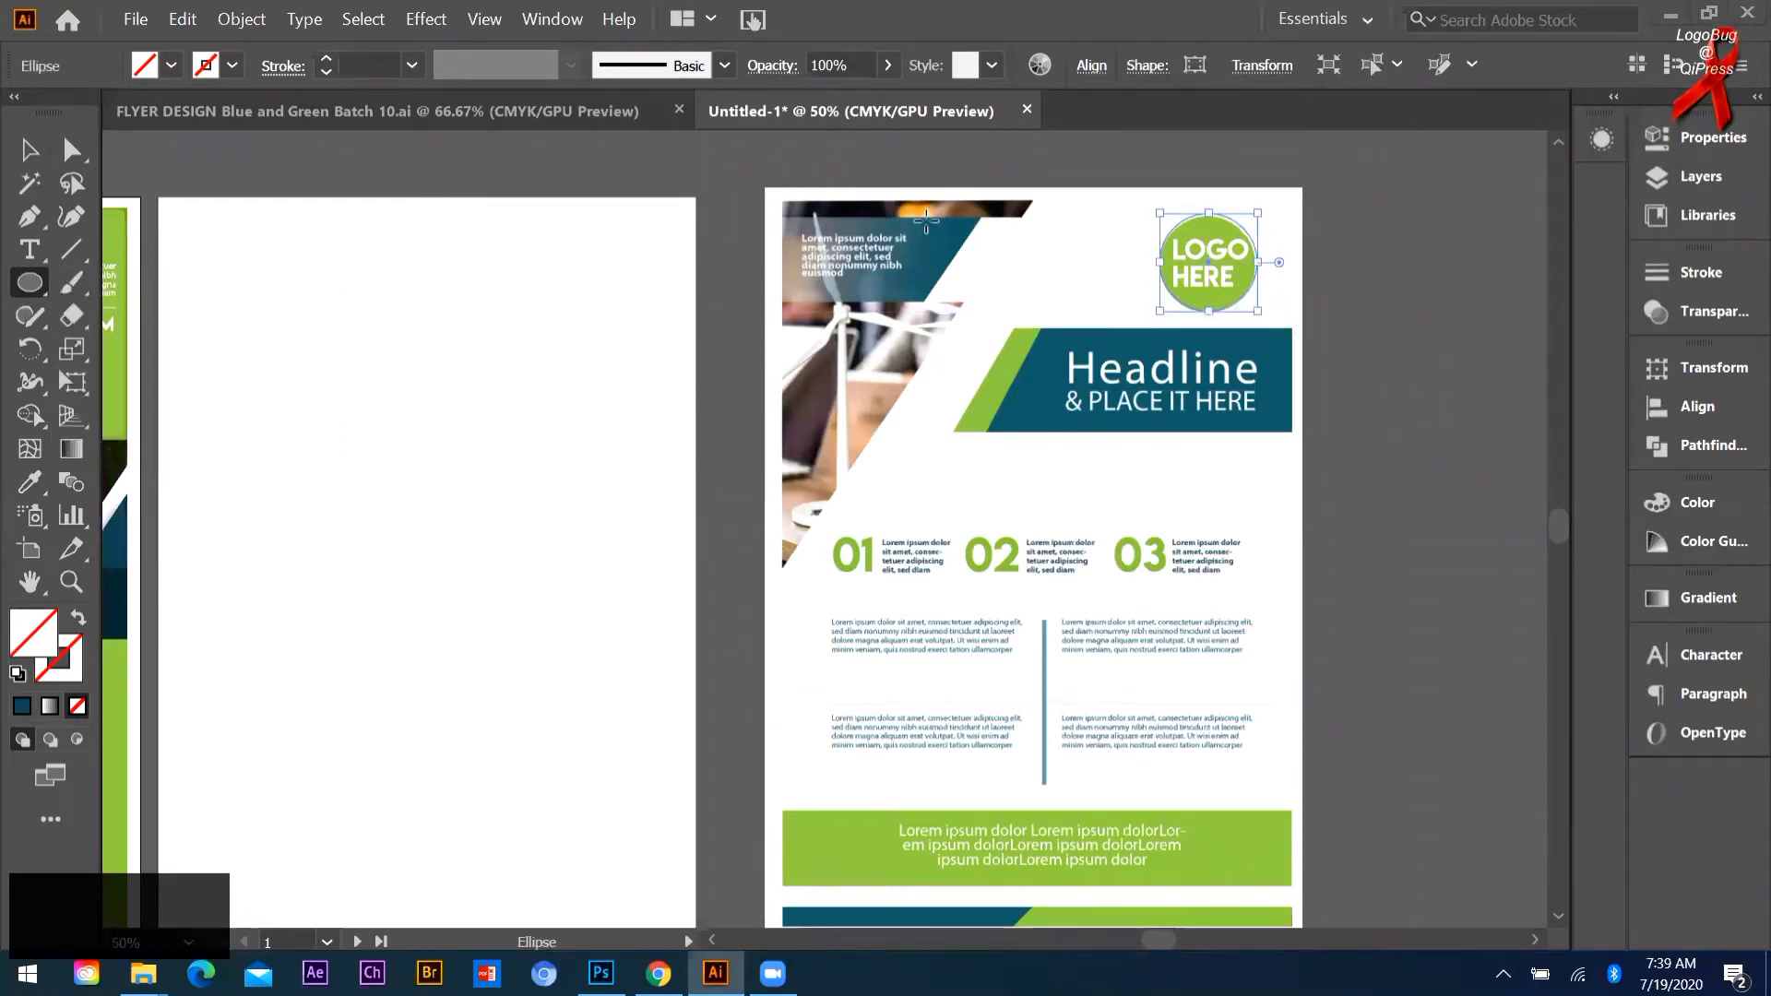
# Step: Trace the translucent text banner across the photo with the Pen tool as a closed path about 94 mm wide and 33 mm high
pyautogui.scroll(2, 922, 277)
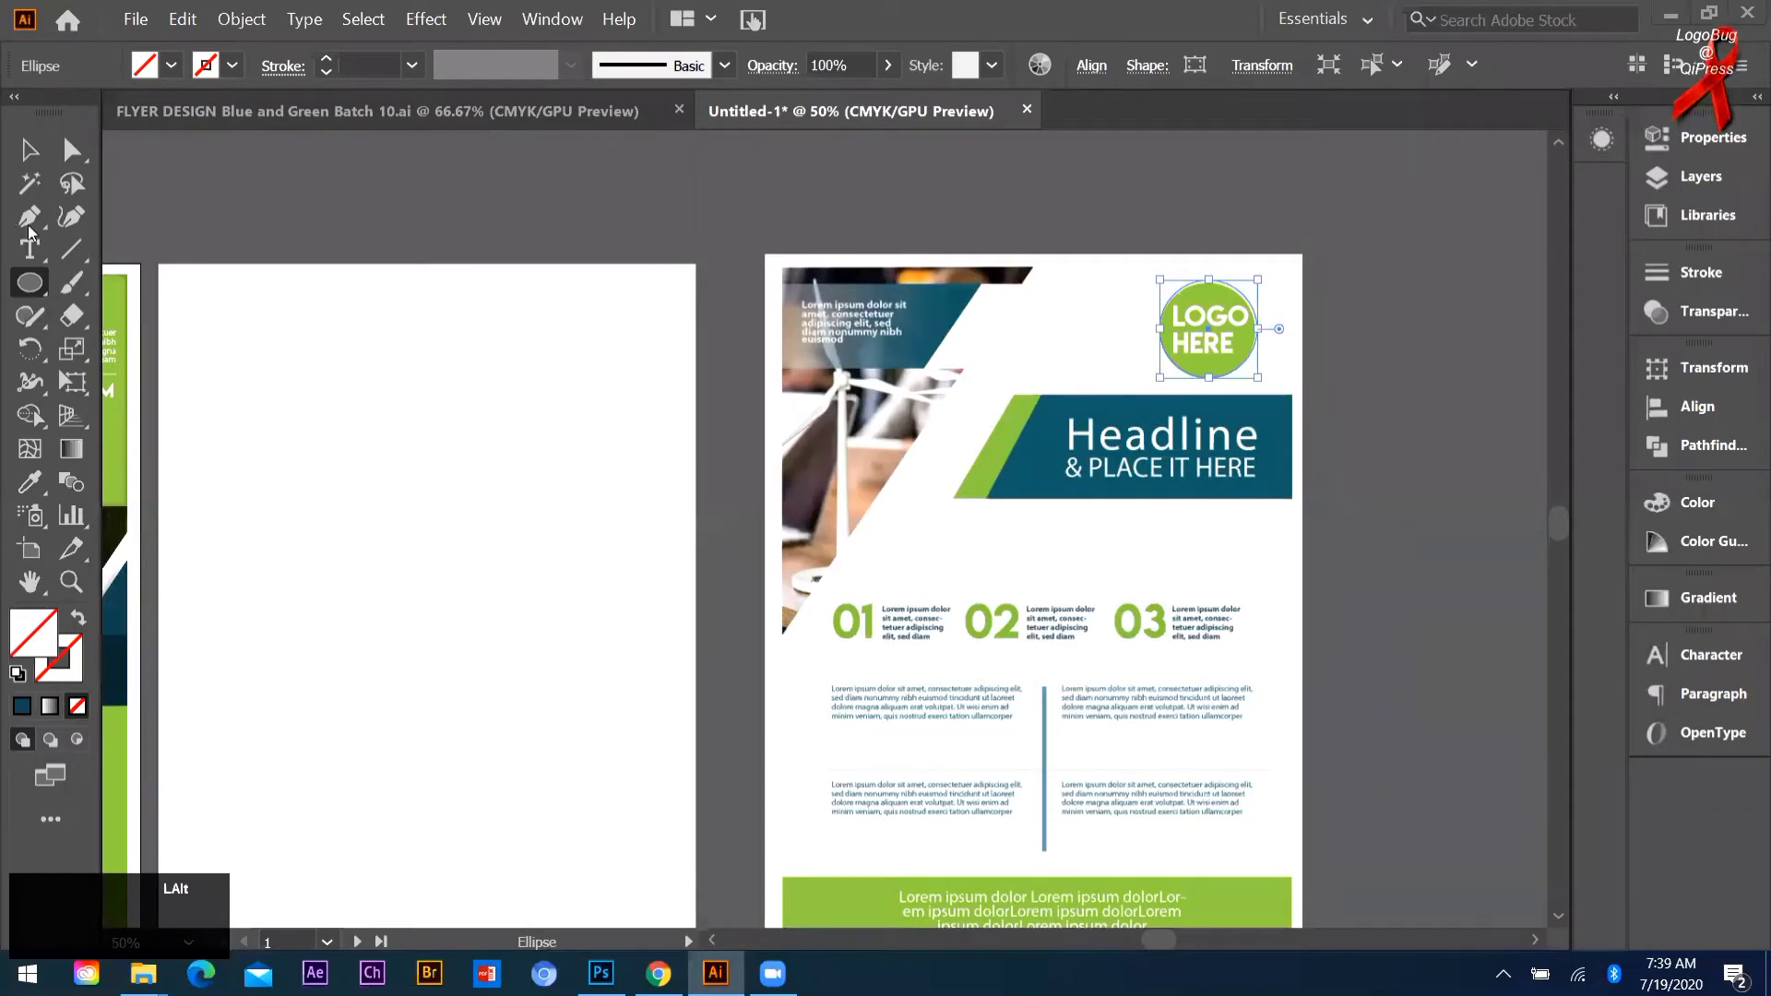
pyautogui.keyDown('alt'); pyautogui.scroll(2, 28, 267); pyautogui.keyUp('alt')
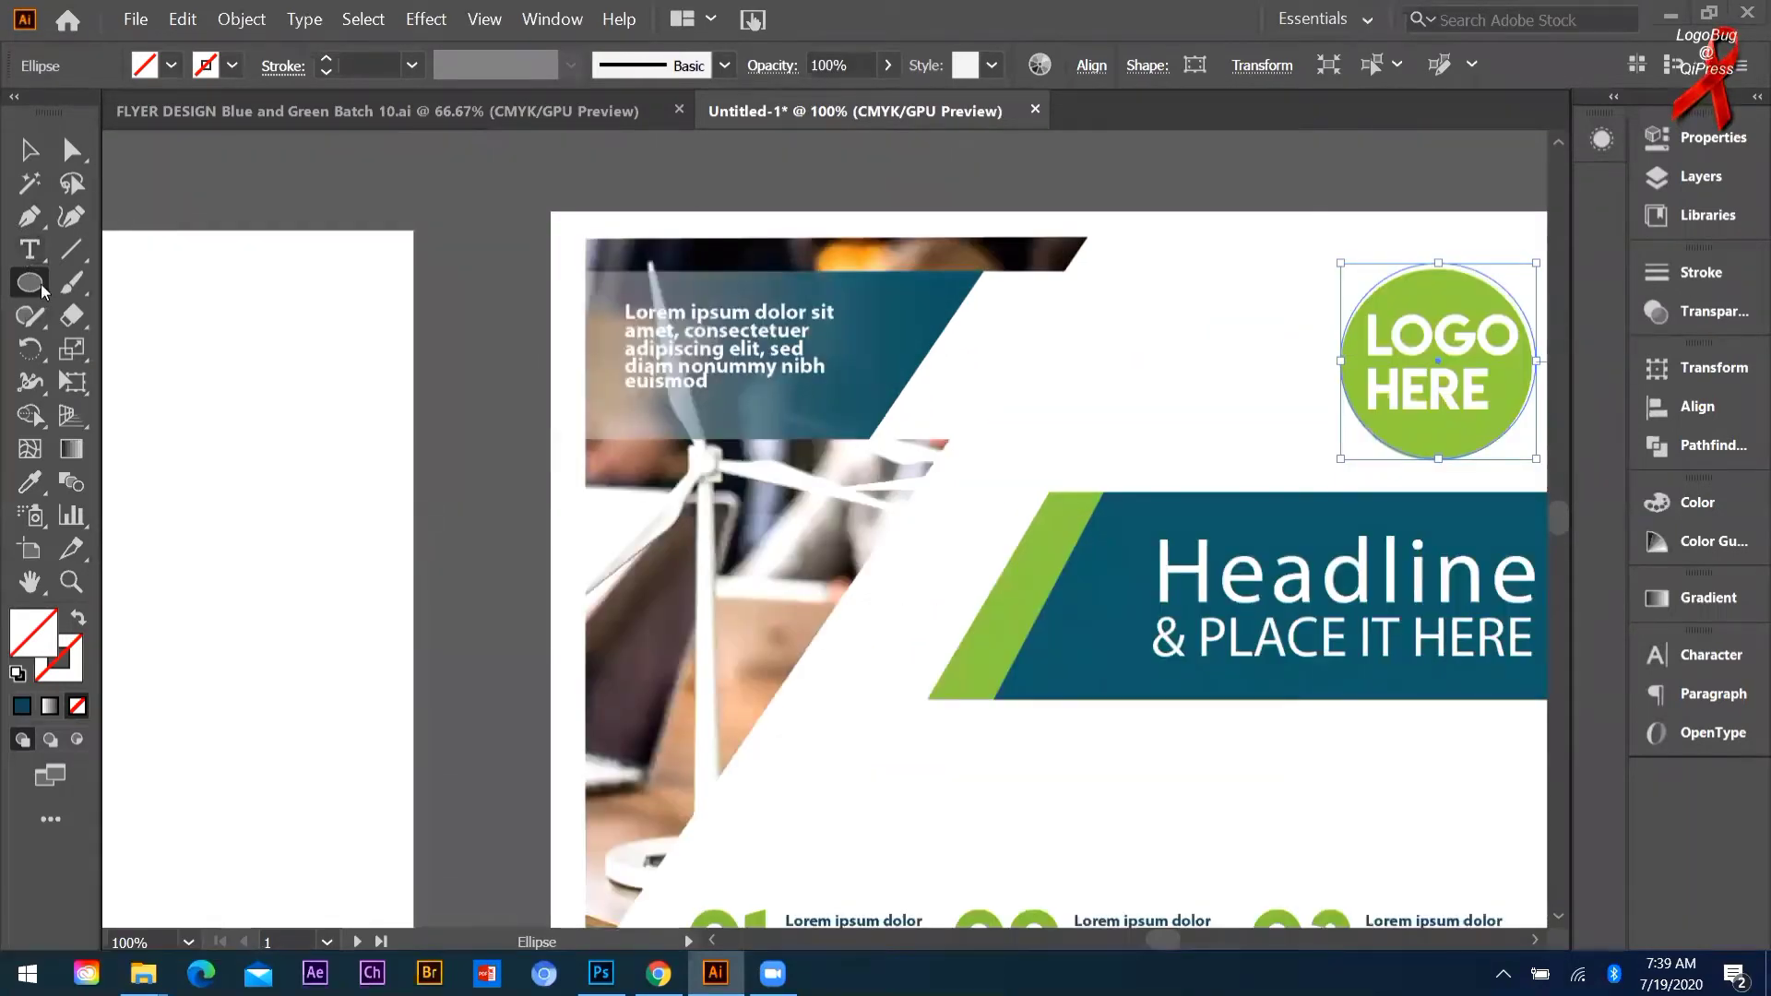
pyautogui.rightClick(31, 281)
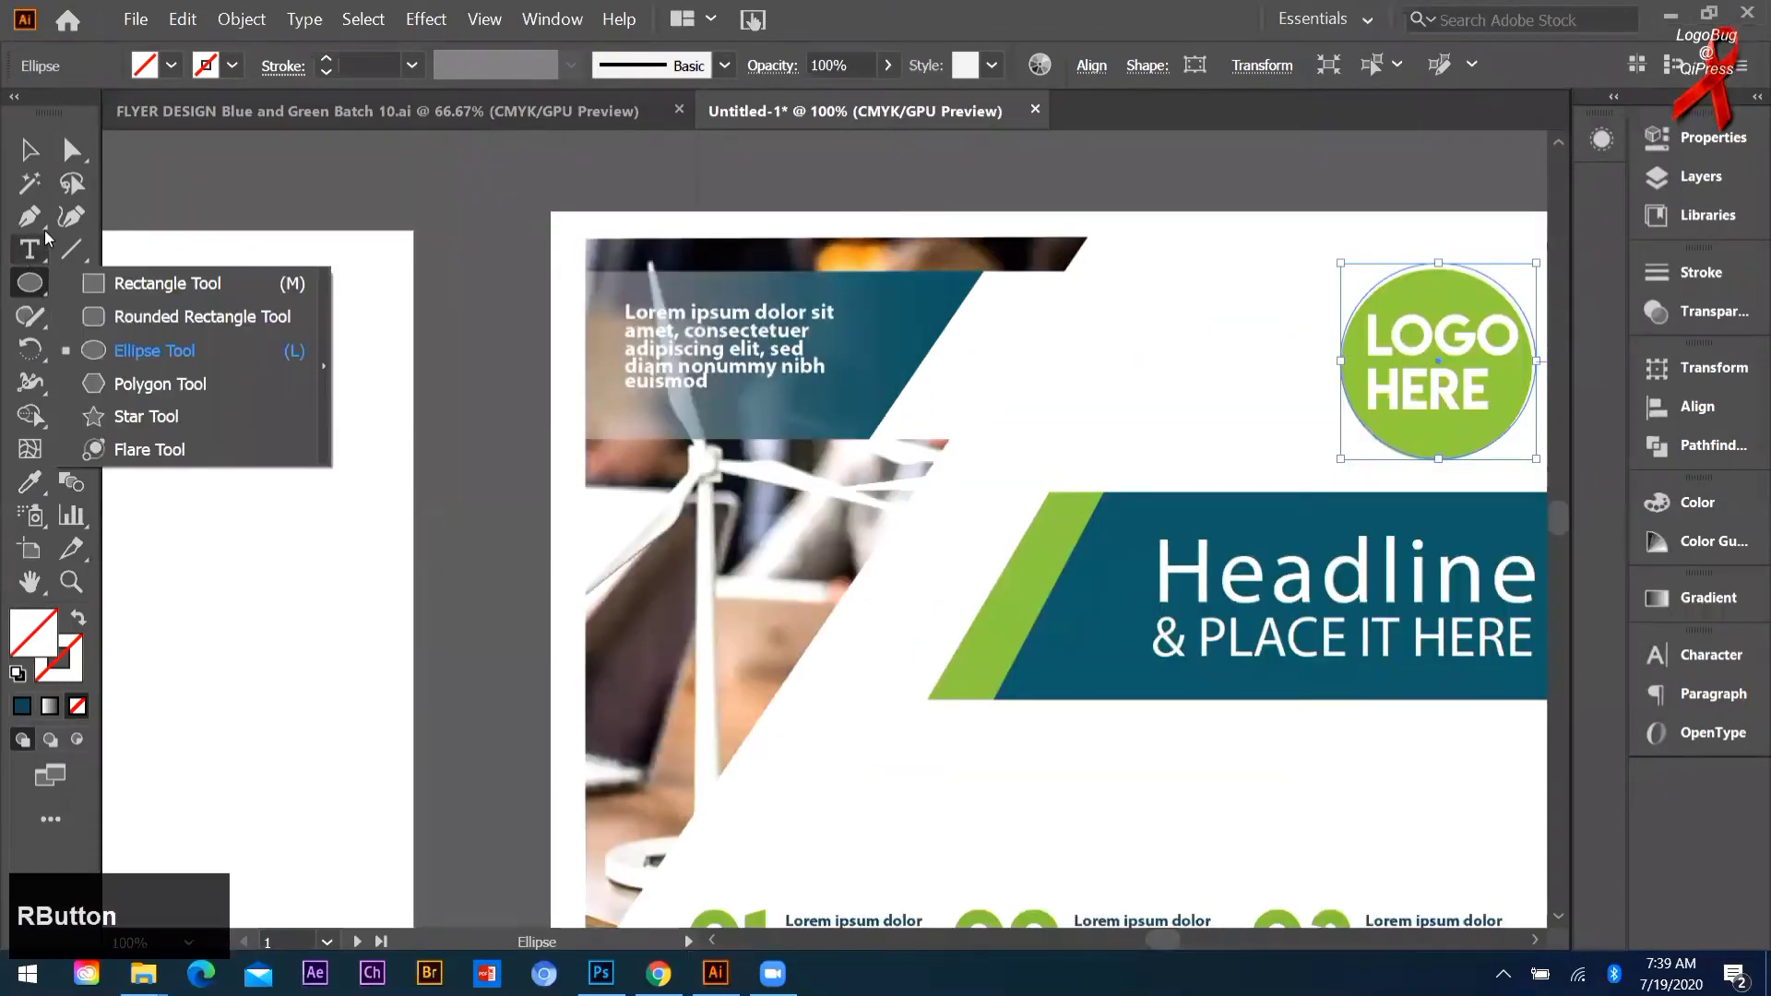
pyautogui.click(44, 230)
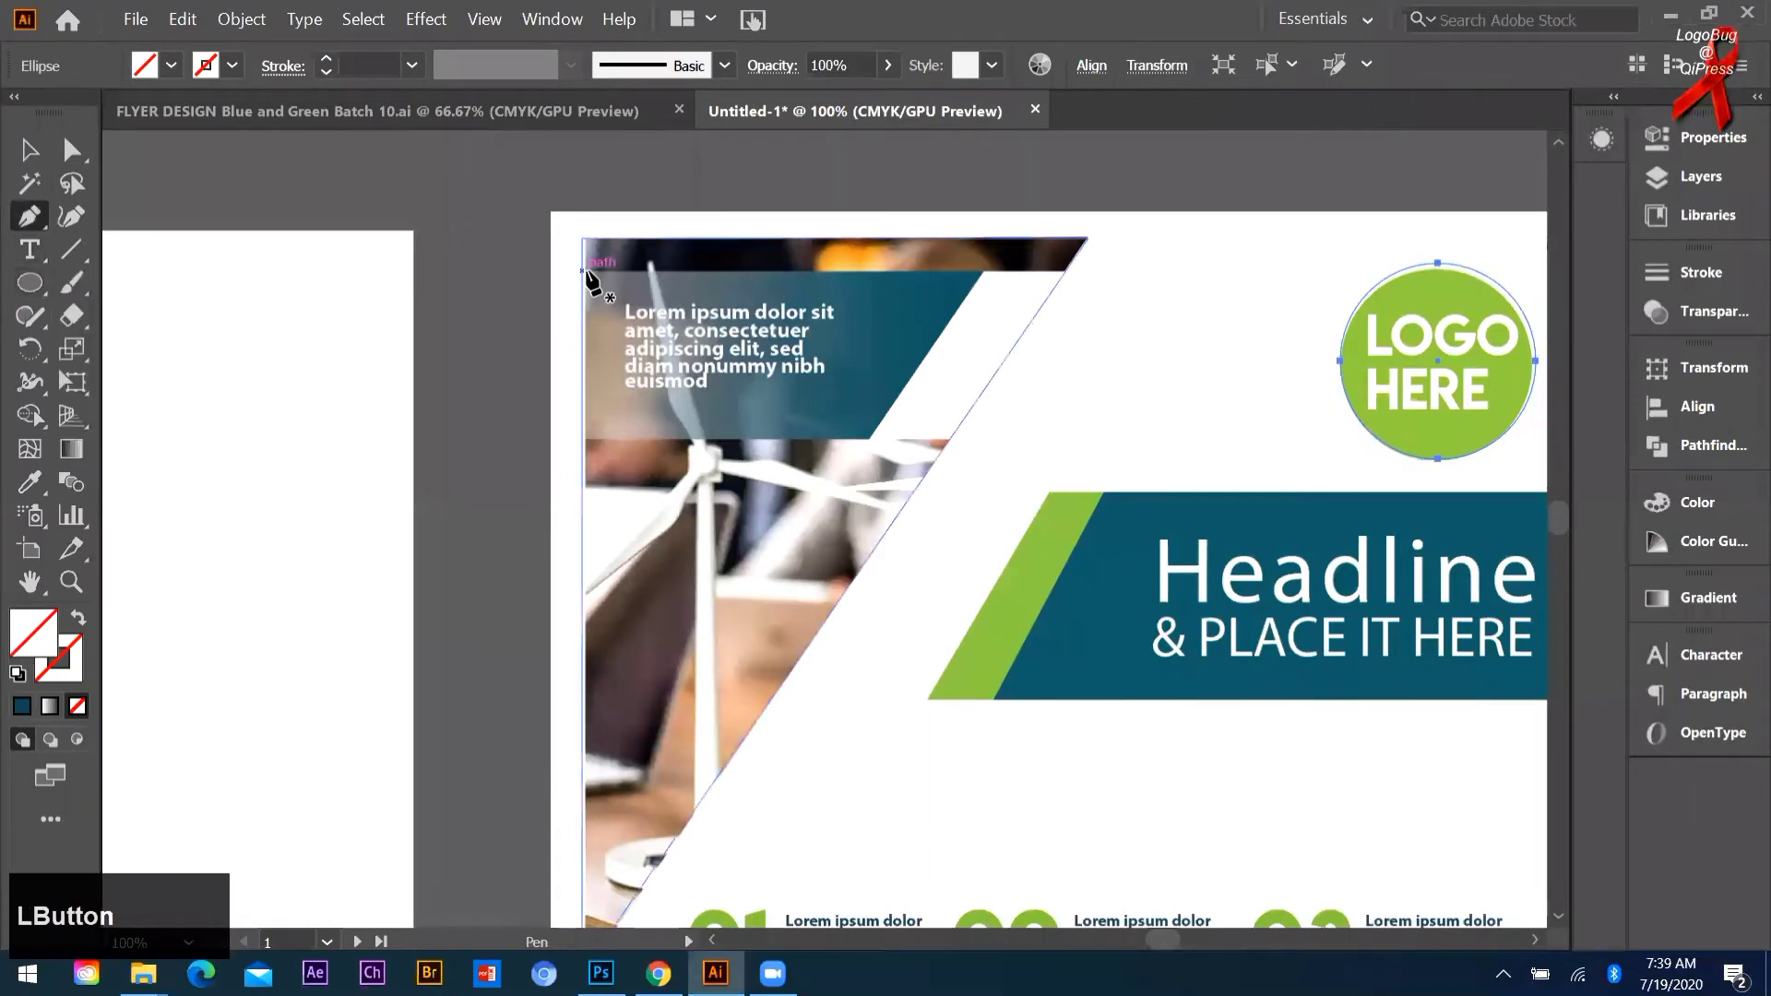
pyautogui.click(582, 270)
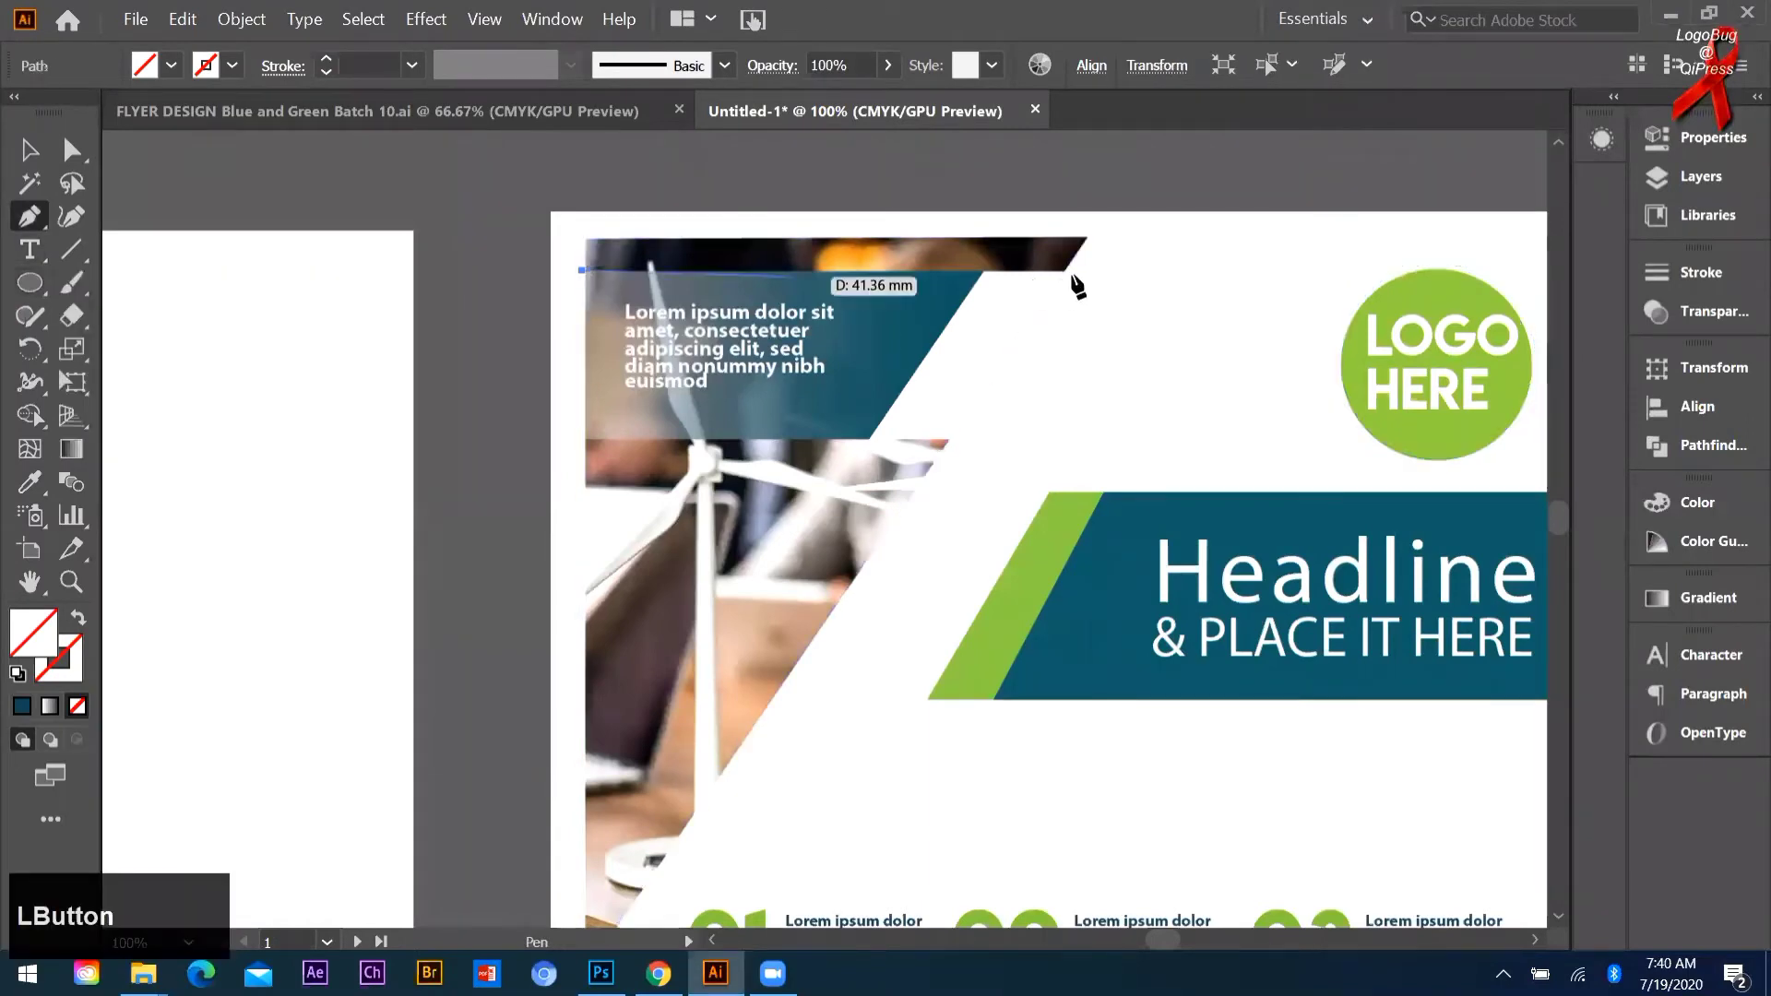
pyautogui.click(1067, 271)
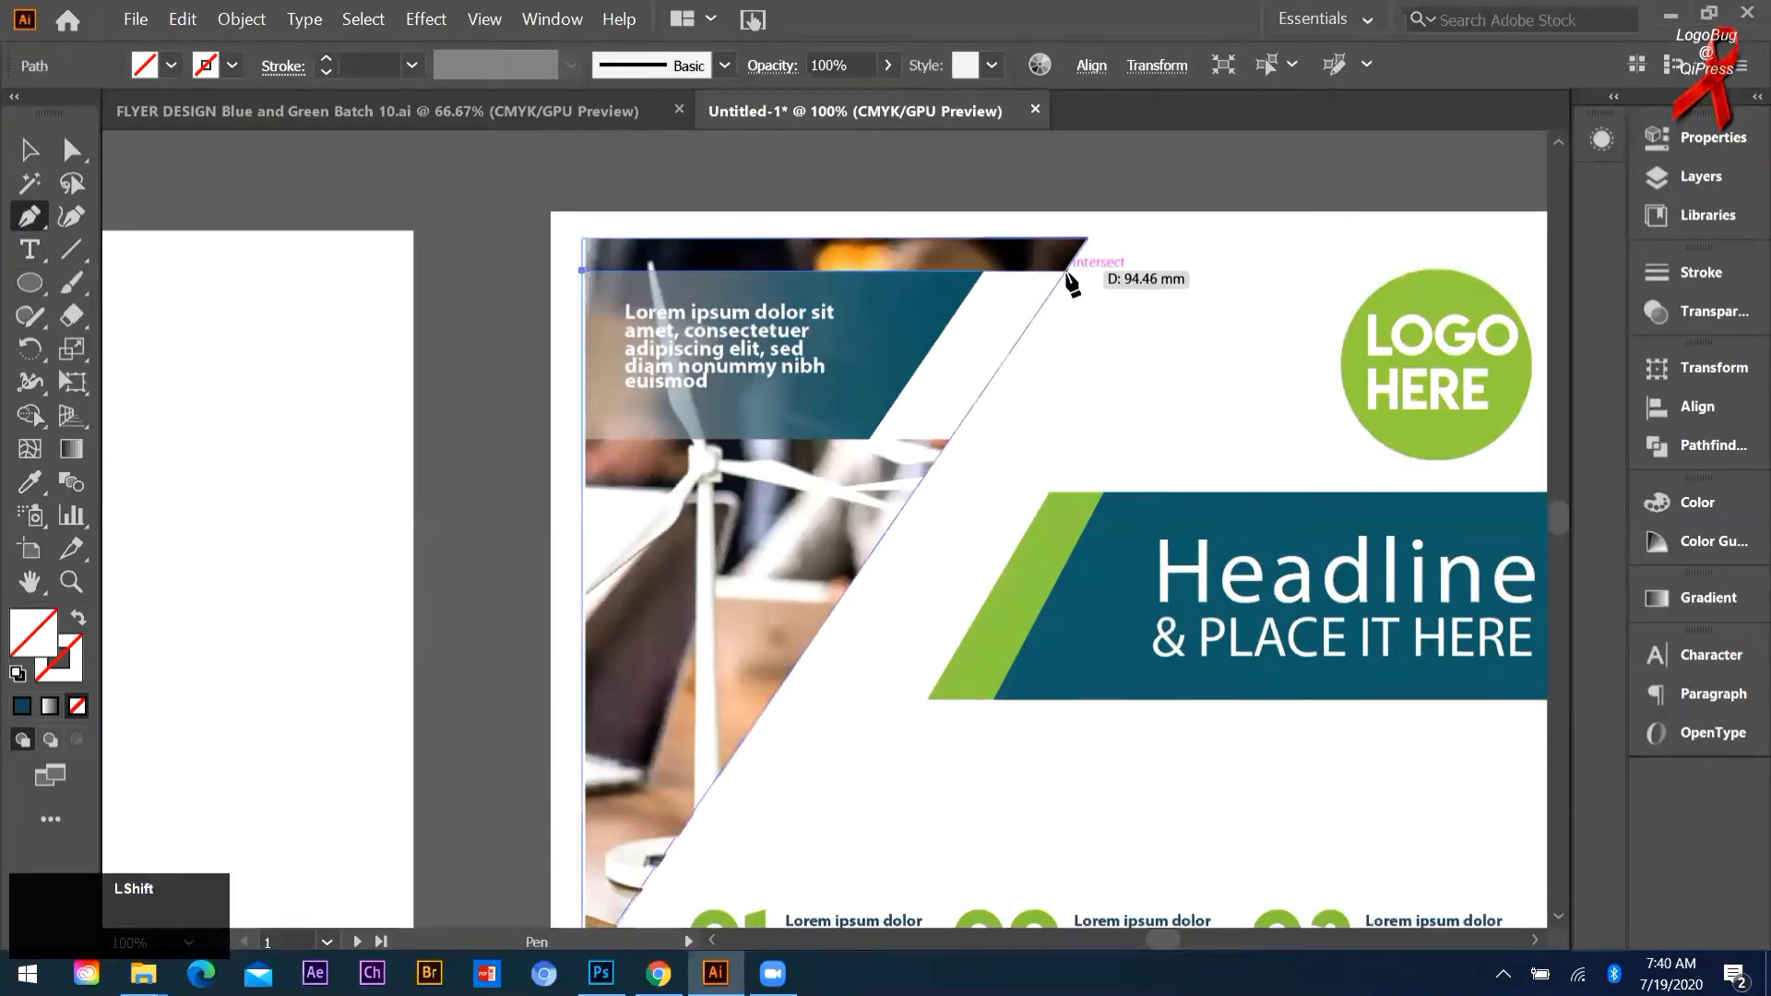
pyautogui.click(949, 440)
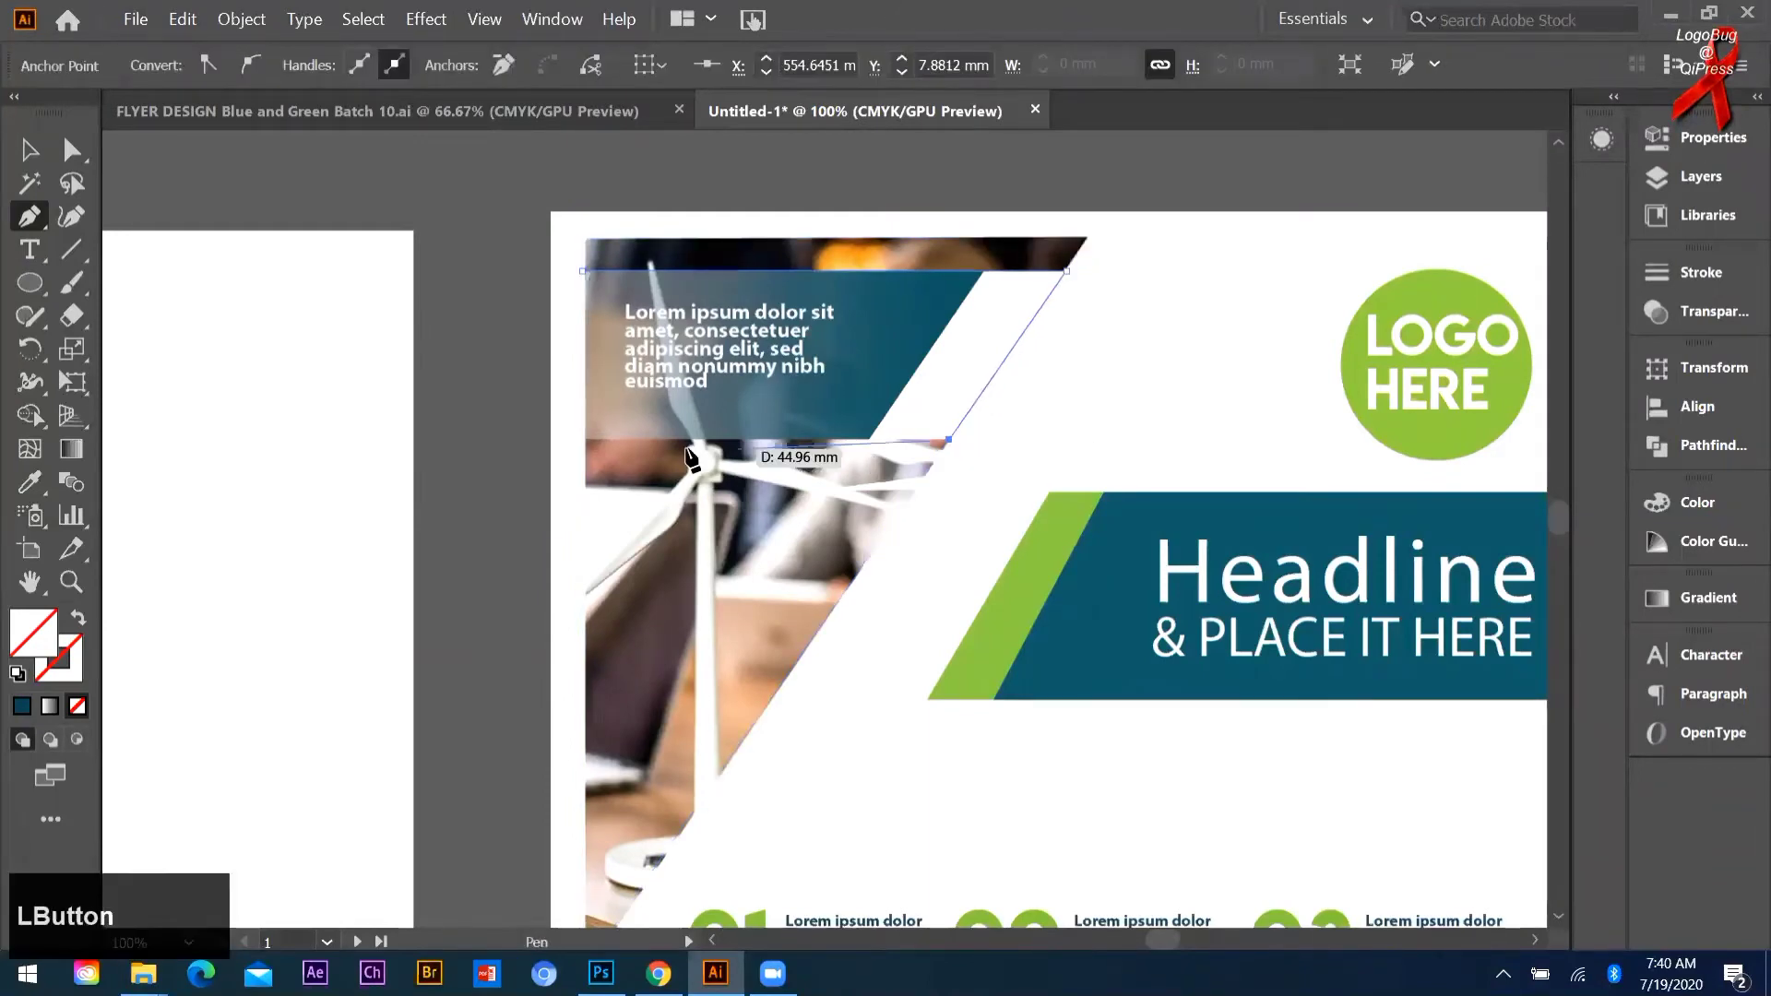
pyautogui.click(582, 440)
pyautogui.click(582, 270)
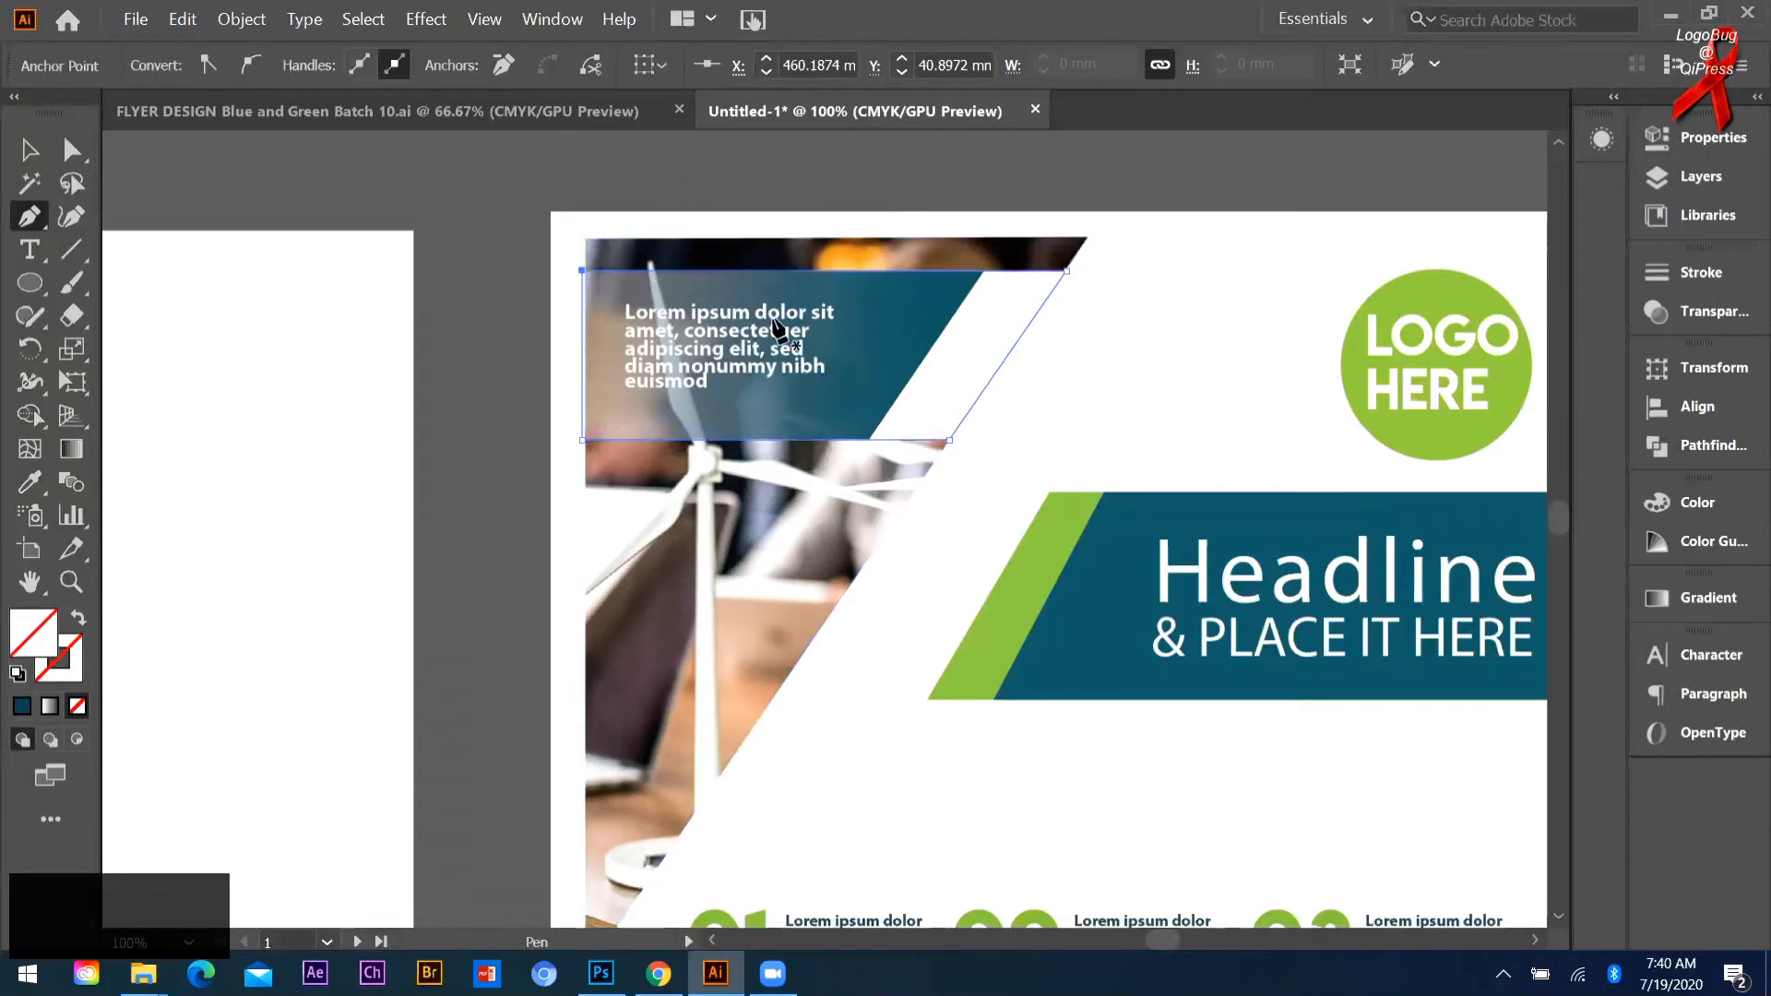
# Step: Select all the traced shapes on the reference and move them together onto the blank back-page artboard
pyautogui.scroll(-3, 830, 378)
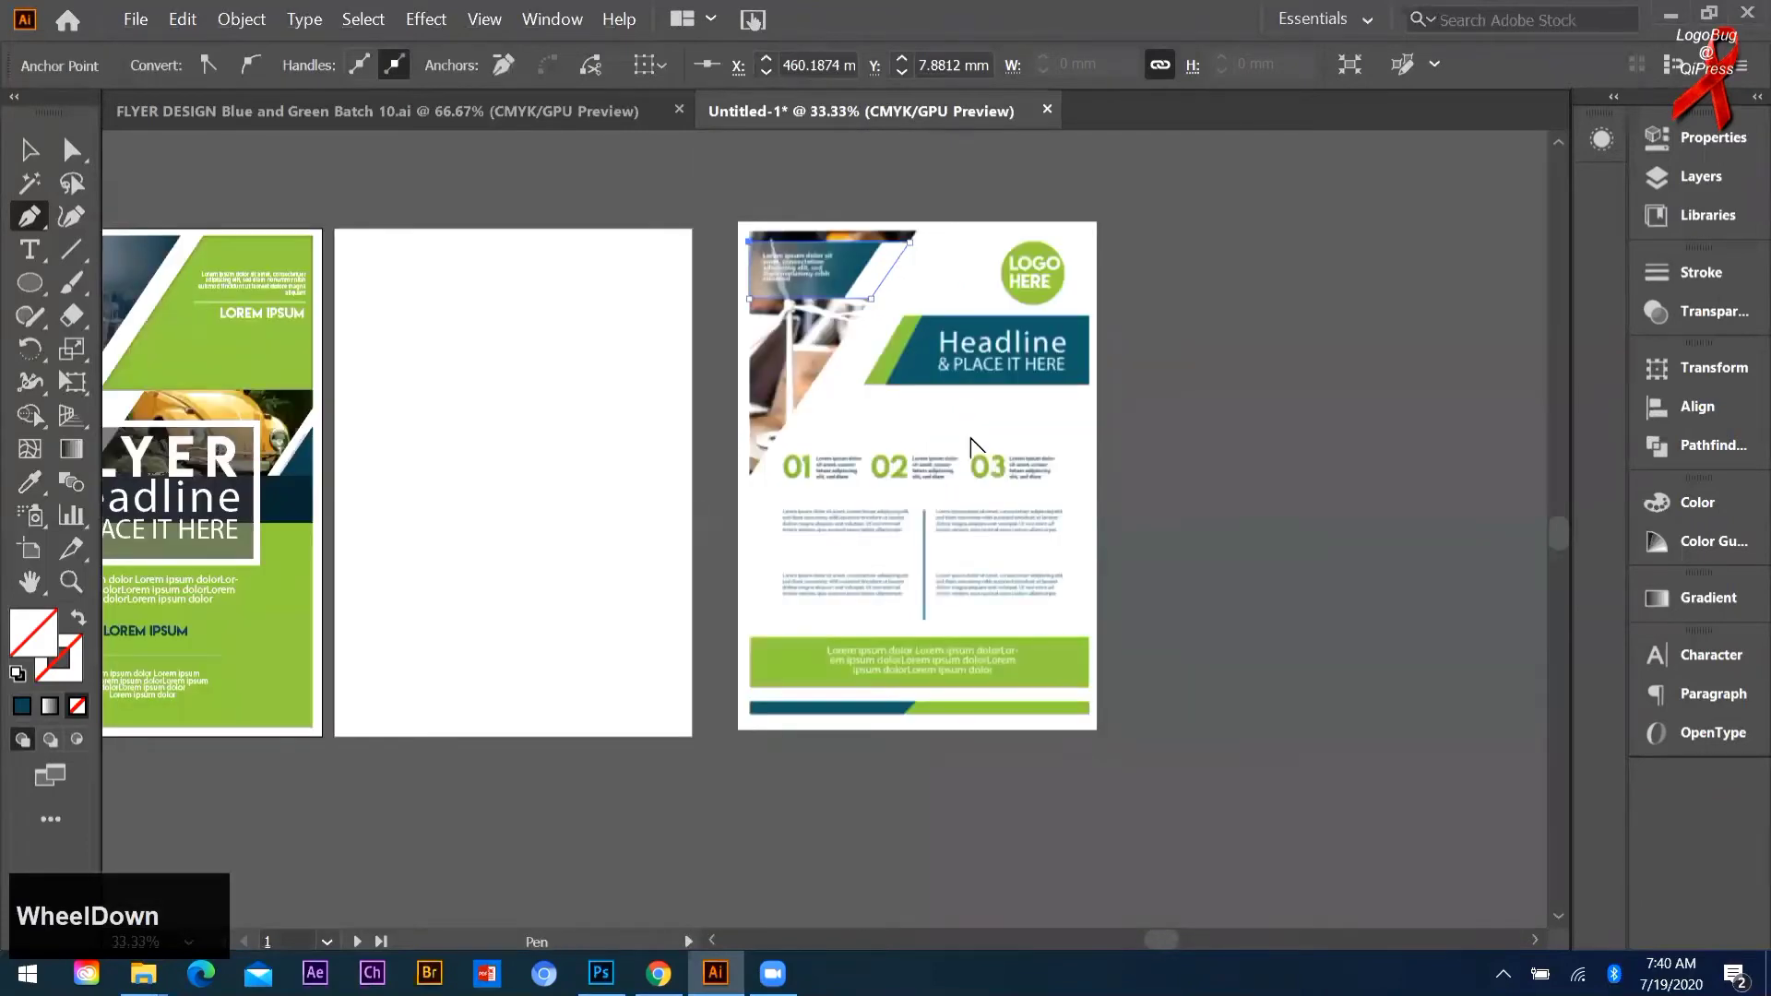
pyautogui.scroll(-1, 978, 447)
pyautogui.scroll(1, 1061, 450)
pyautogui.click(31, 150)
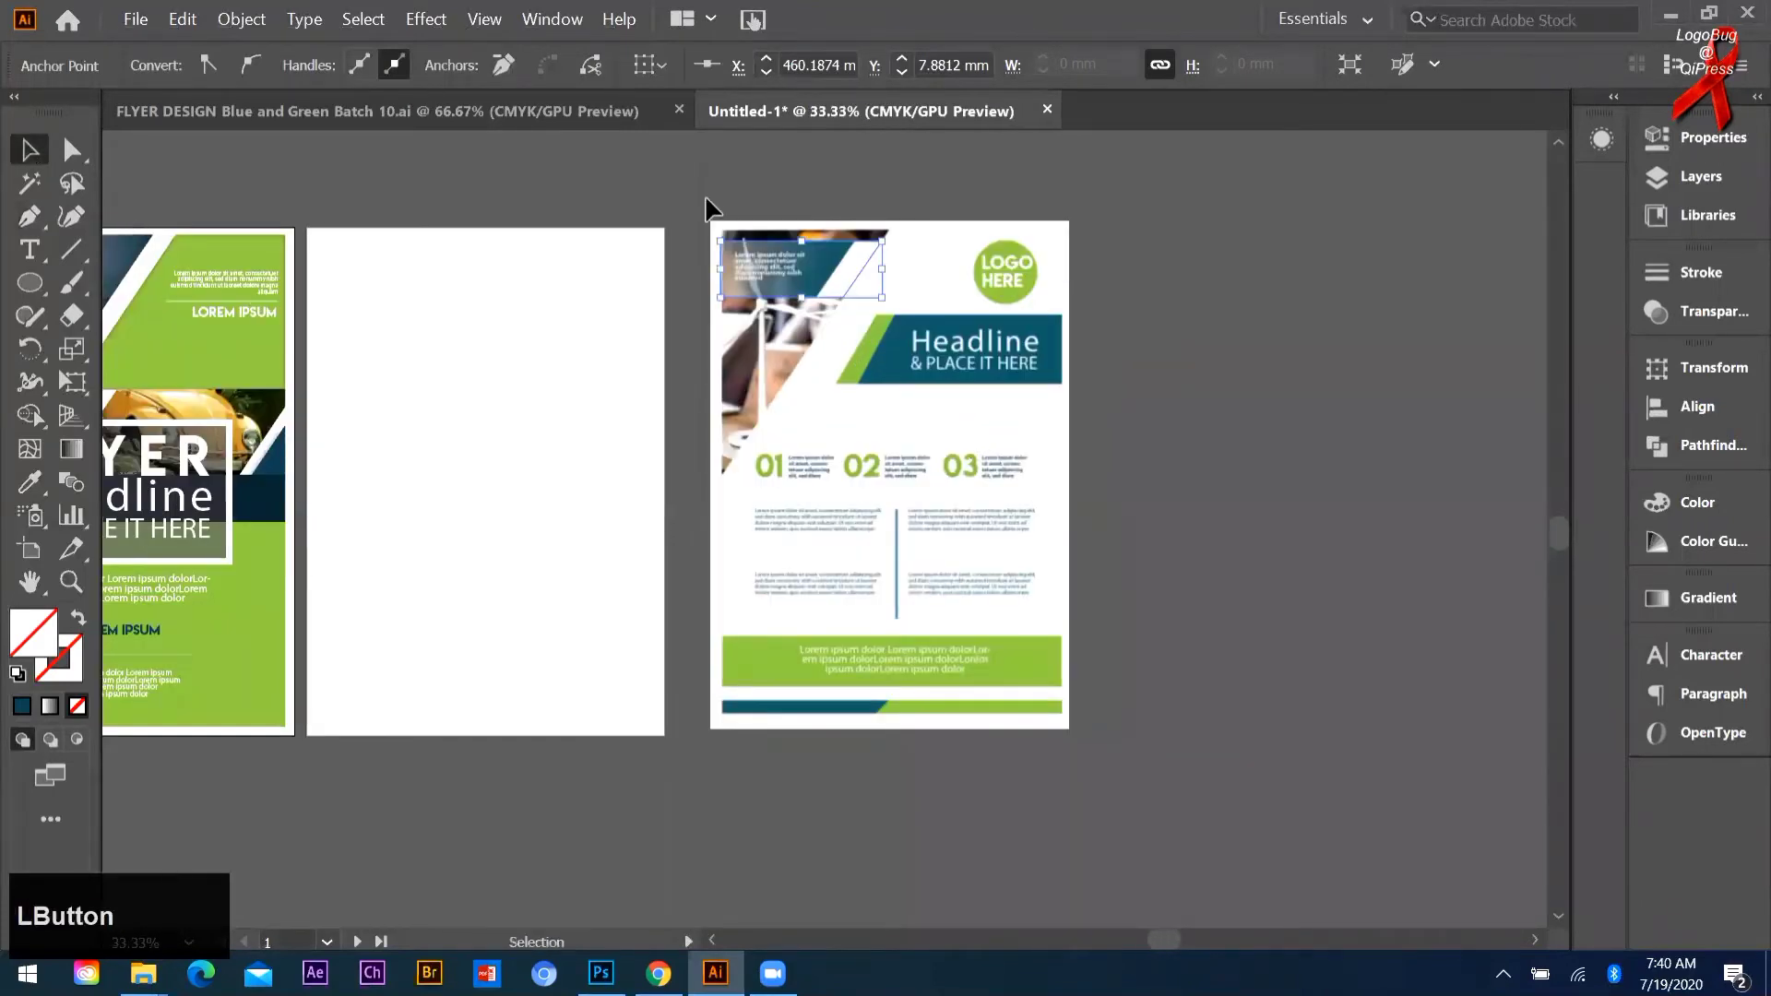
pyautogui.moveTo(1127, 729); pyautogui.dragTo(609, 348)
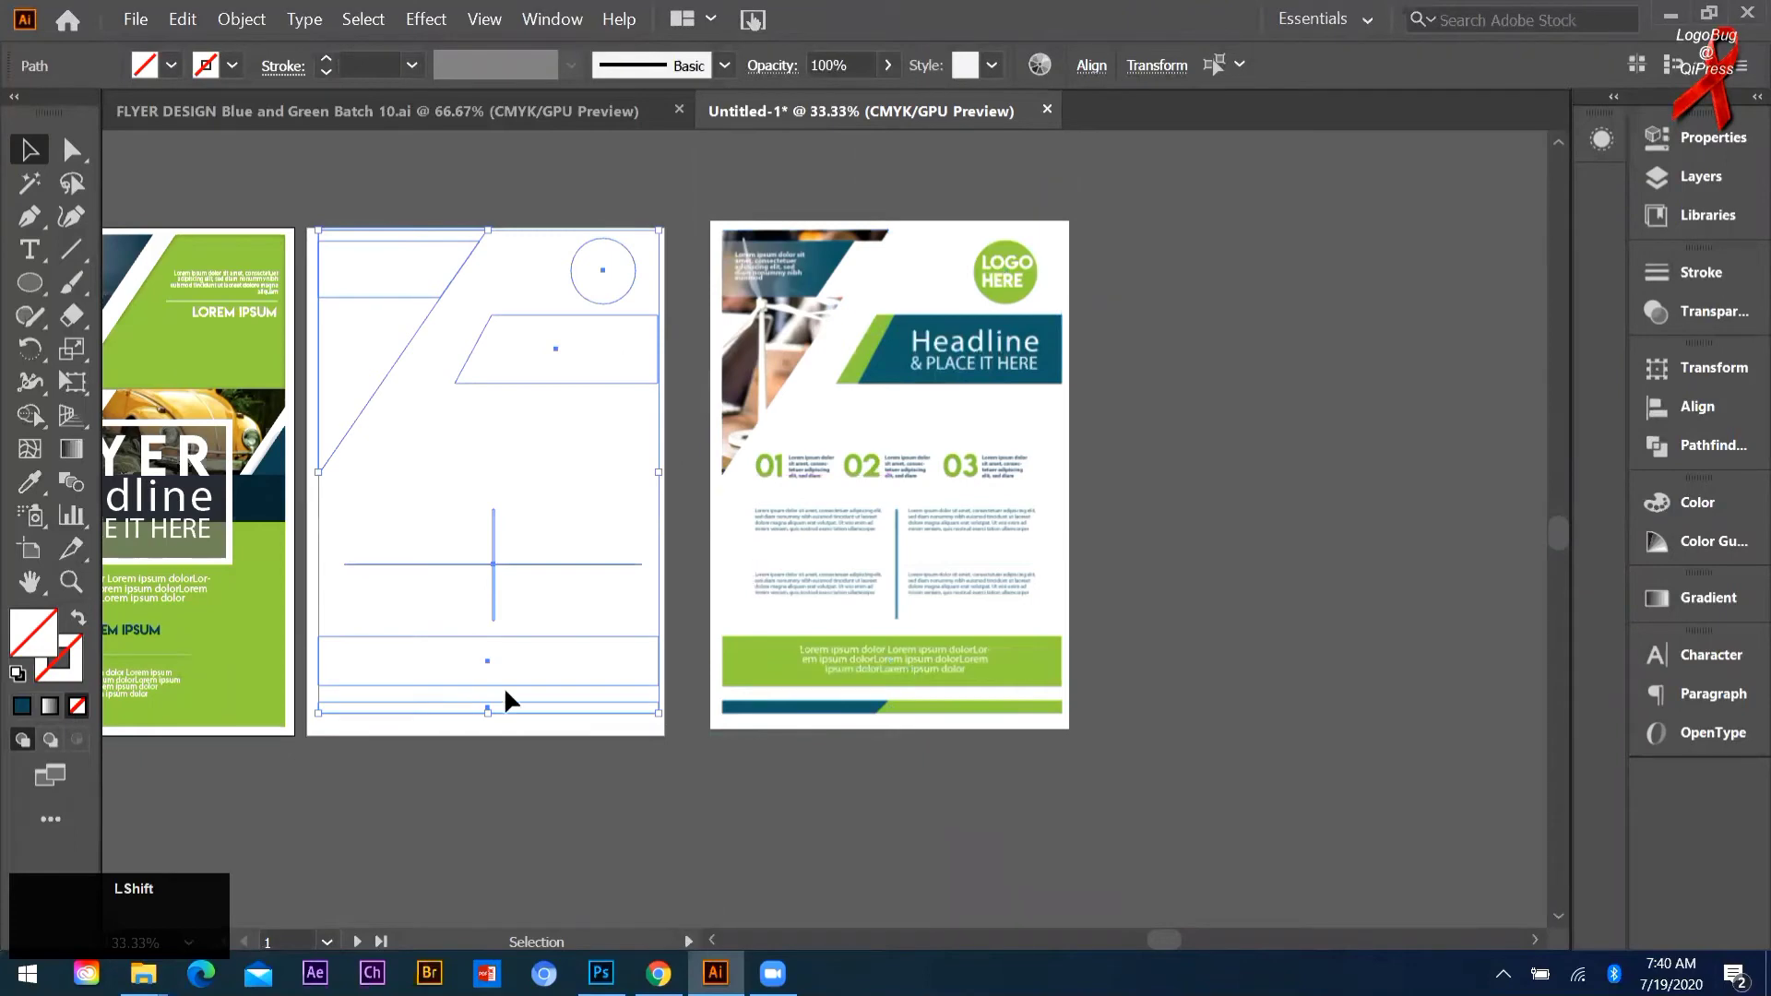
# Step: Nudge the group of traced shapes until its margins look even inside the back-page artboard
pyautogui.scroll(1, 443, 711)
pyautogui.scroll(-1, 634, 404)
pyautogui.click(632, 398)
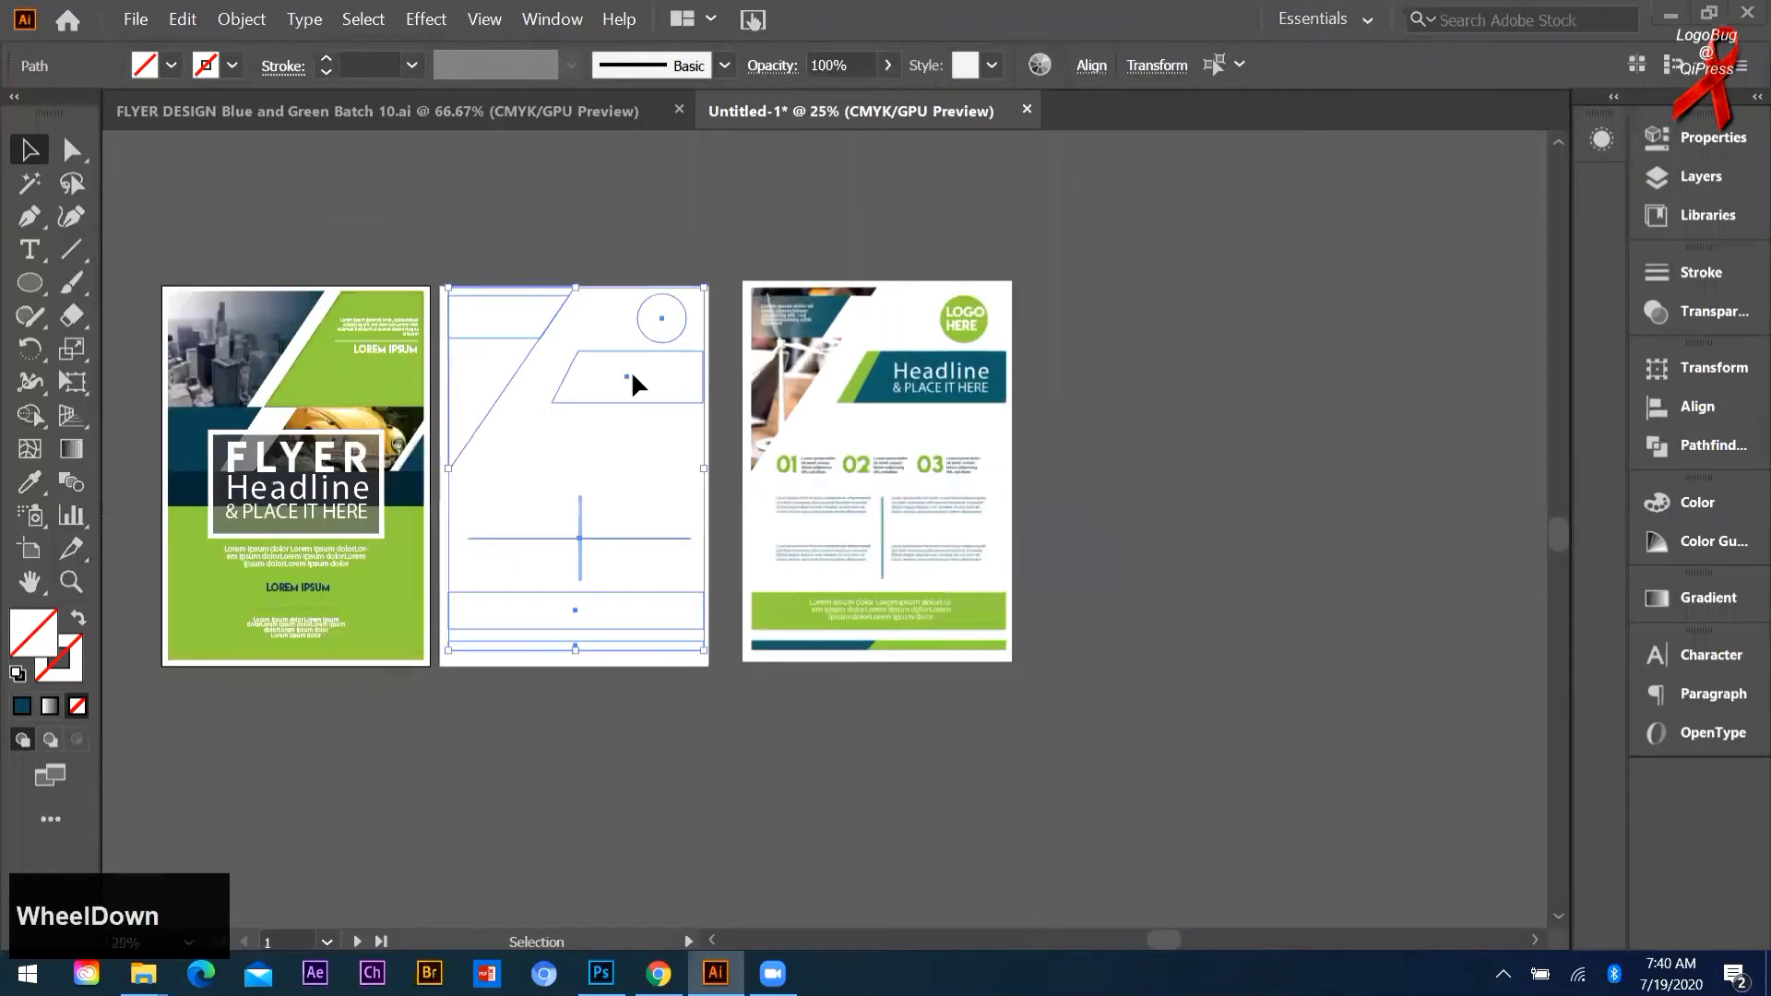
pyautogui.press('alt')
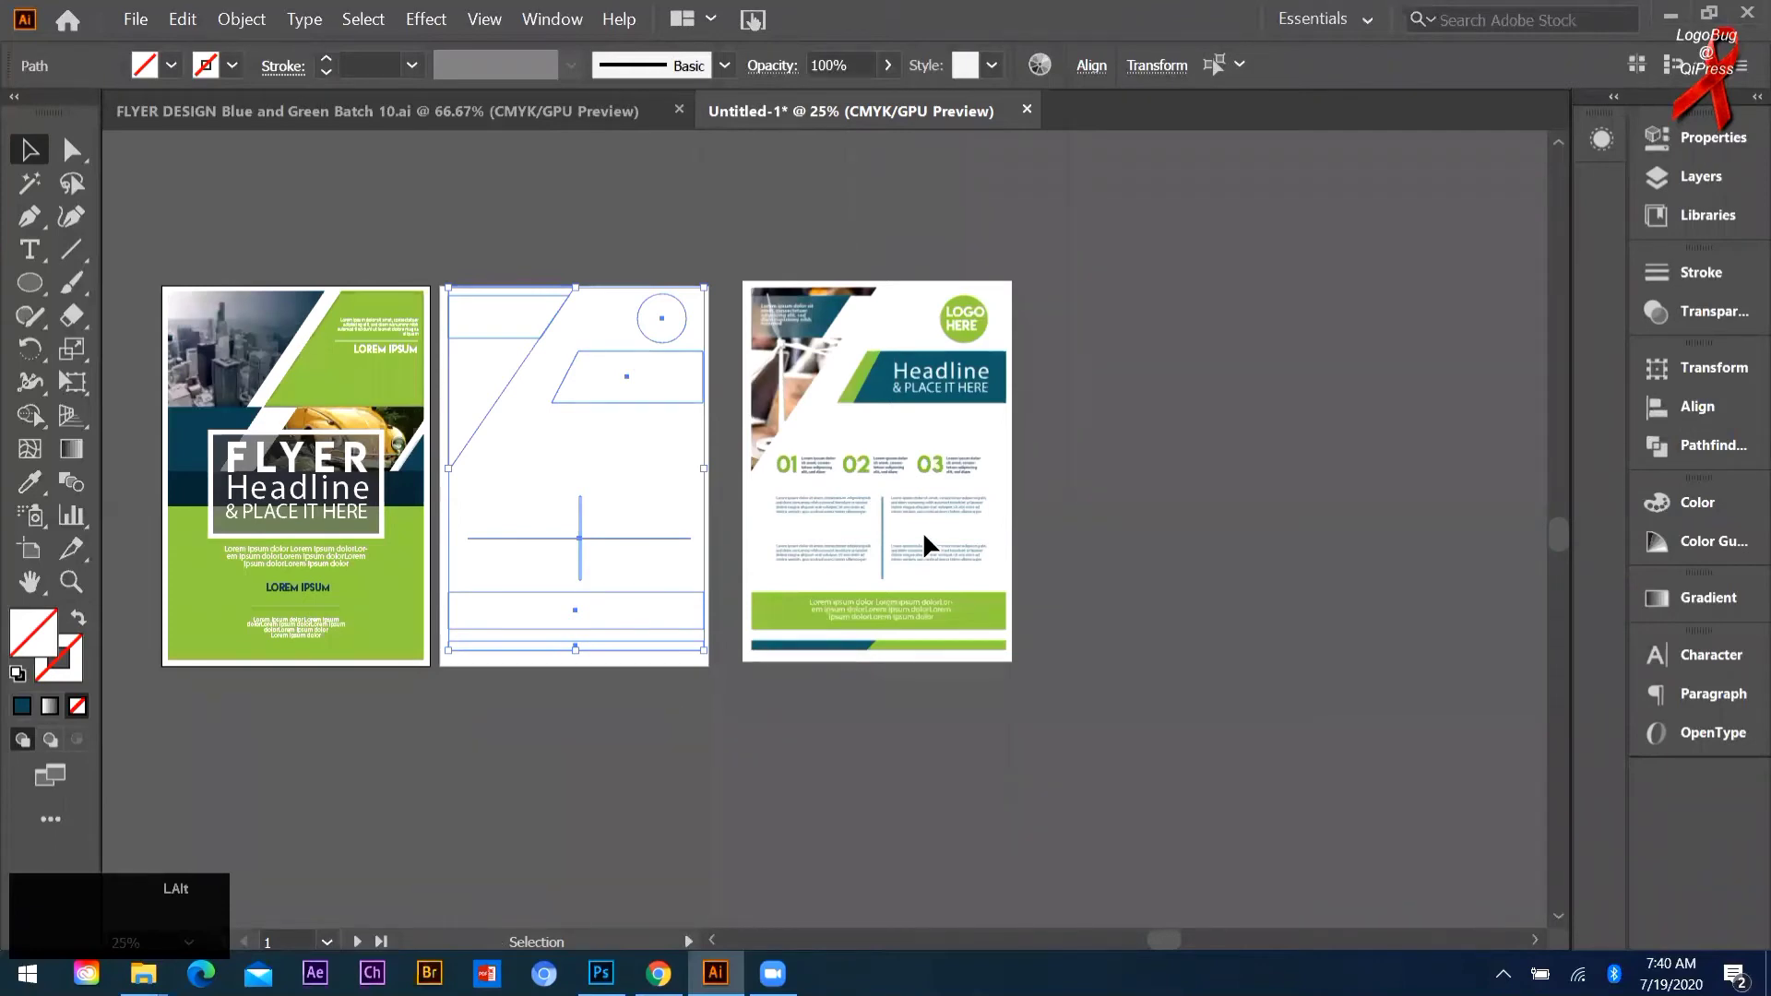
pyautogui.scroll(-1, 925, 554)
pyautogui.press('Down')
pyautogui.press('Down')
pyautogui.press('Down')
pyautogui.press('Down')
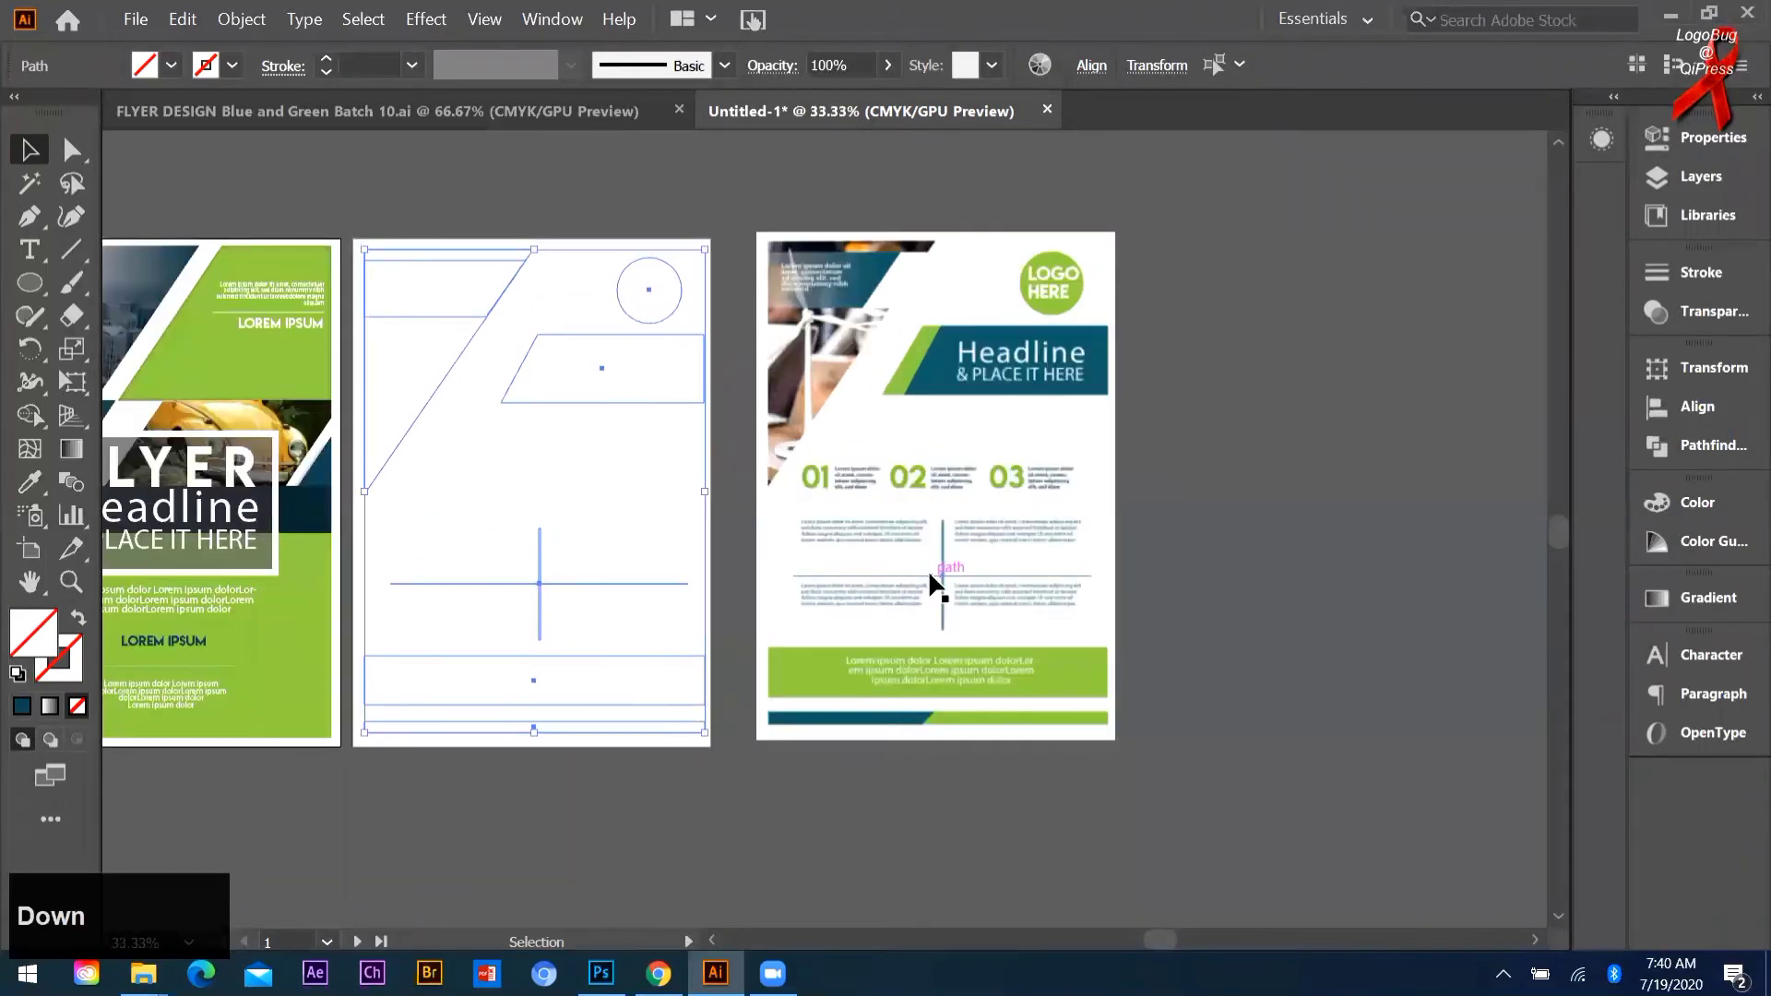
pyautogui.press('Left')
pyautogui.press('Left')
pyautogui.press('Up')
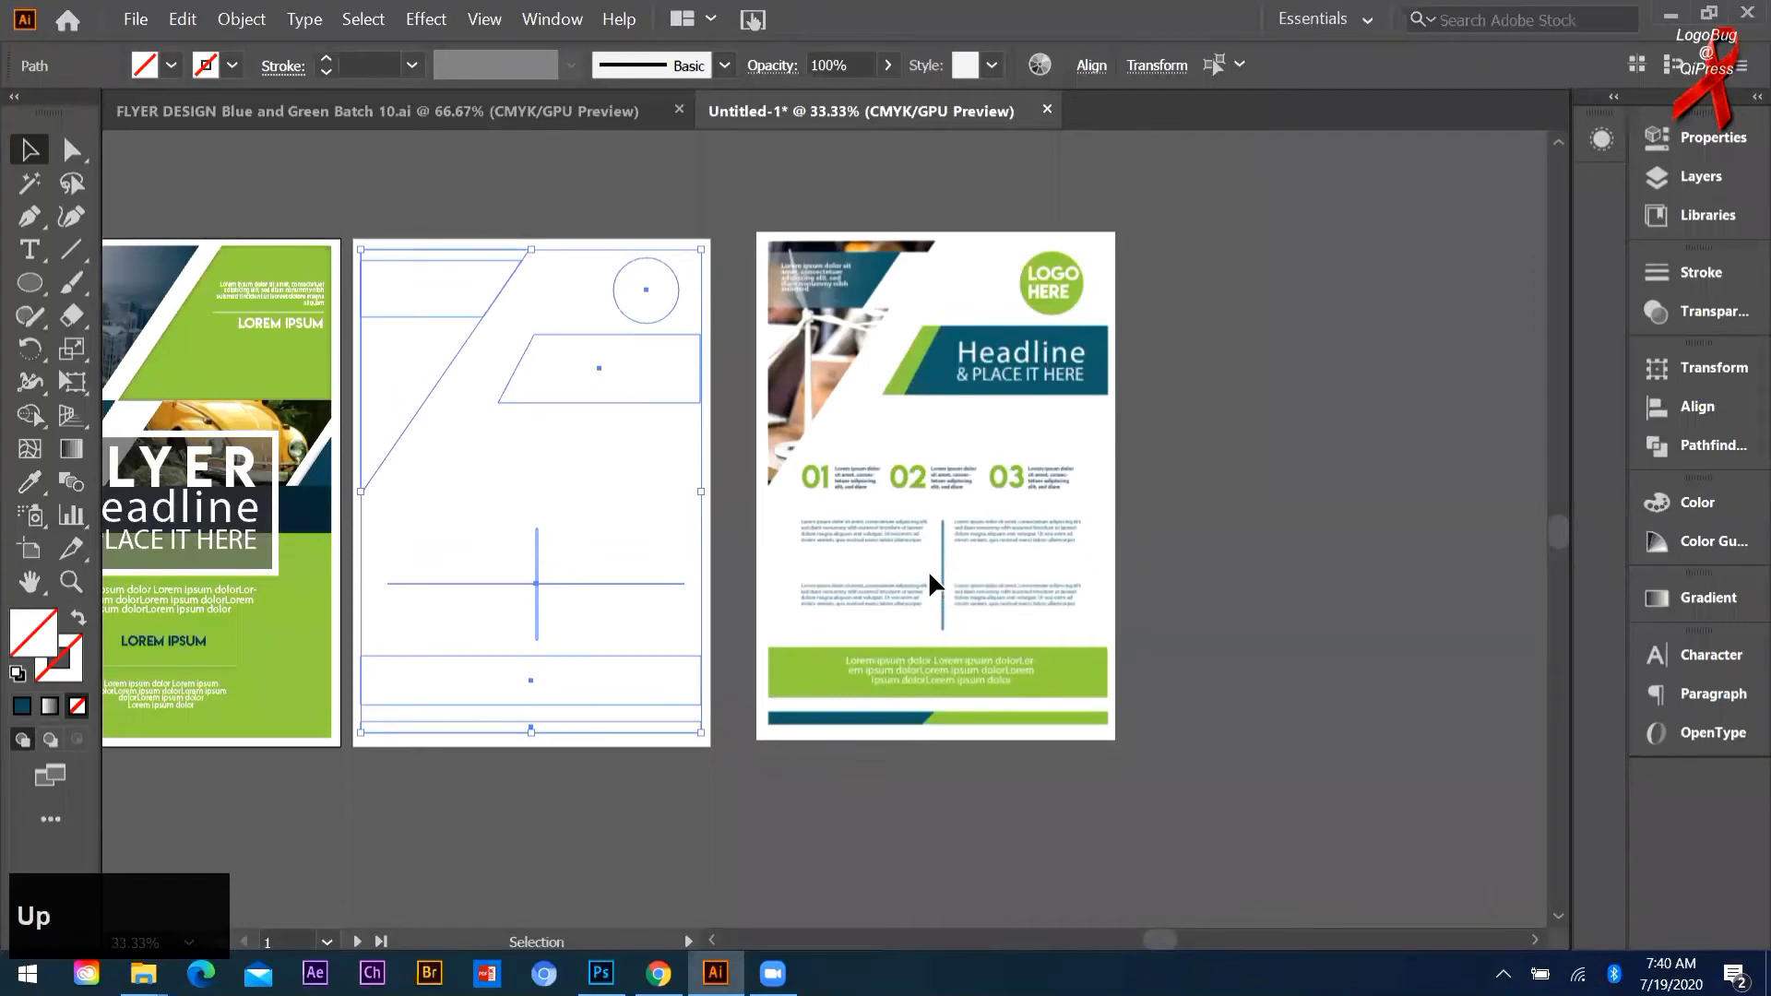
pyautogui.press('Down')
pyautogui.press('Down')
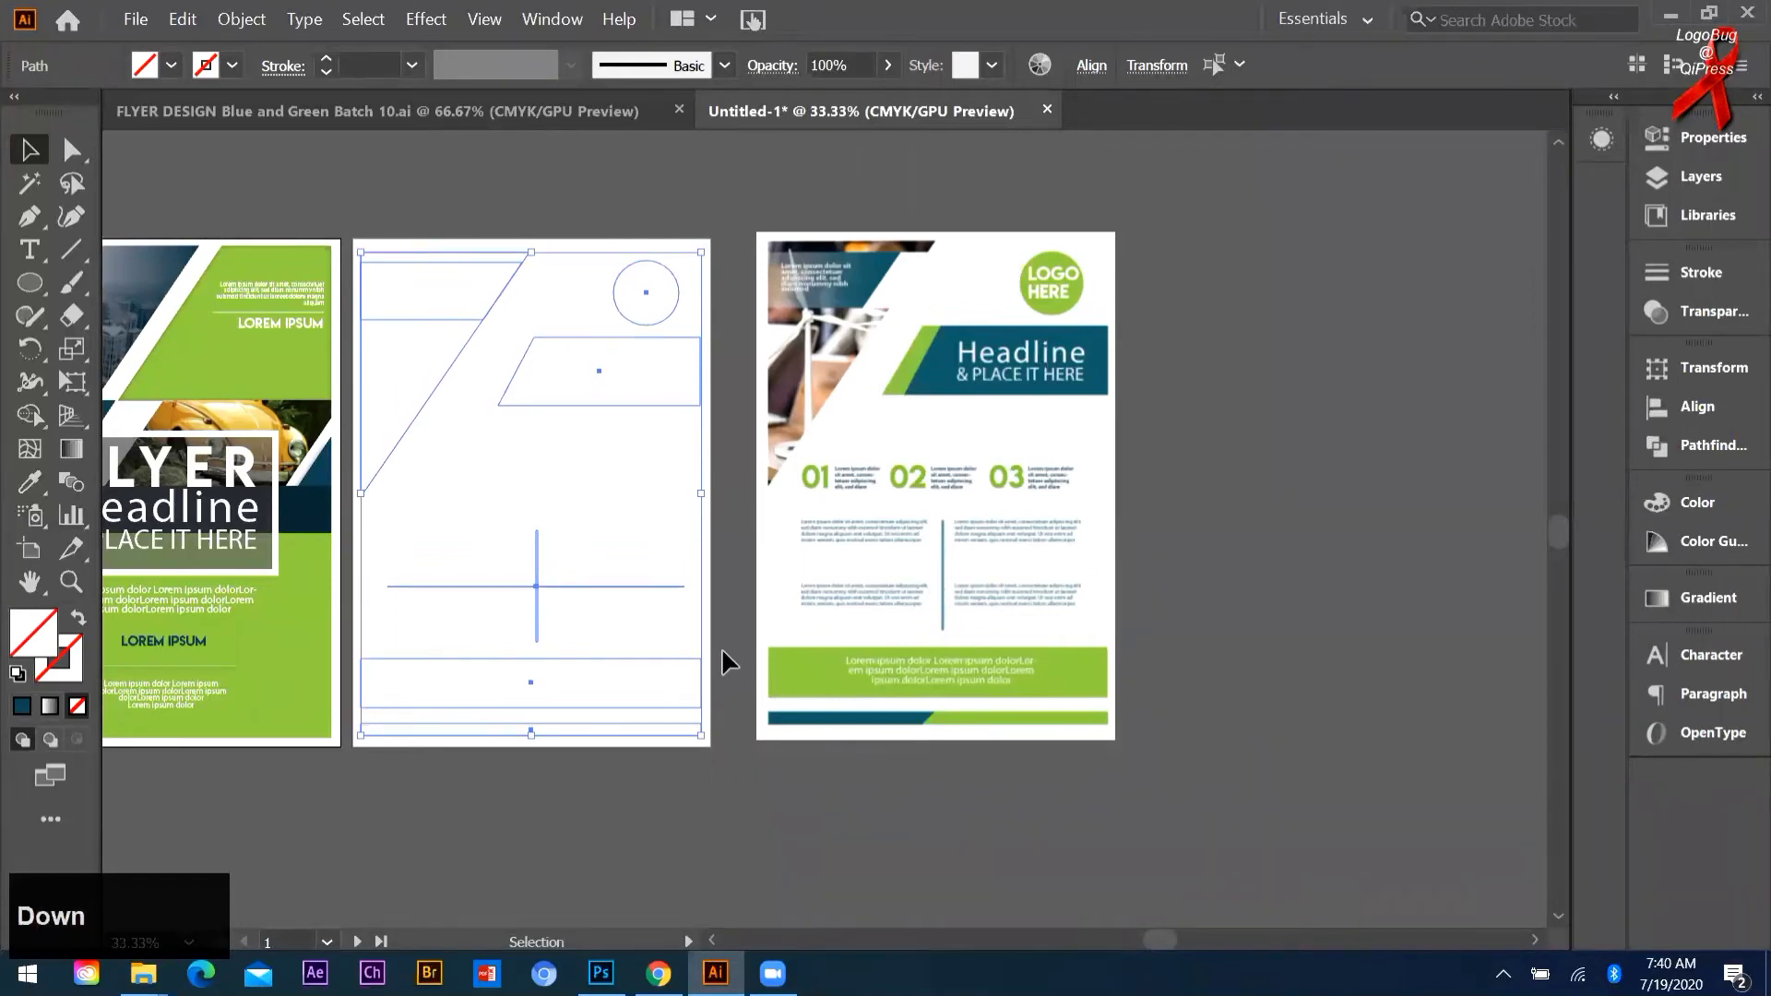
pyautogui.moveTo(527, 554); pyautogui.dragTo(534, 550)
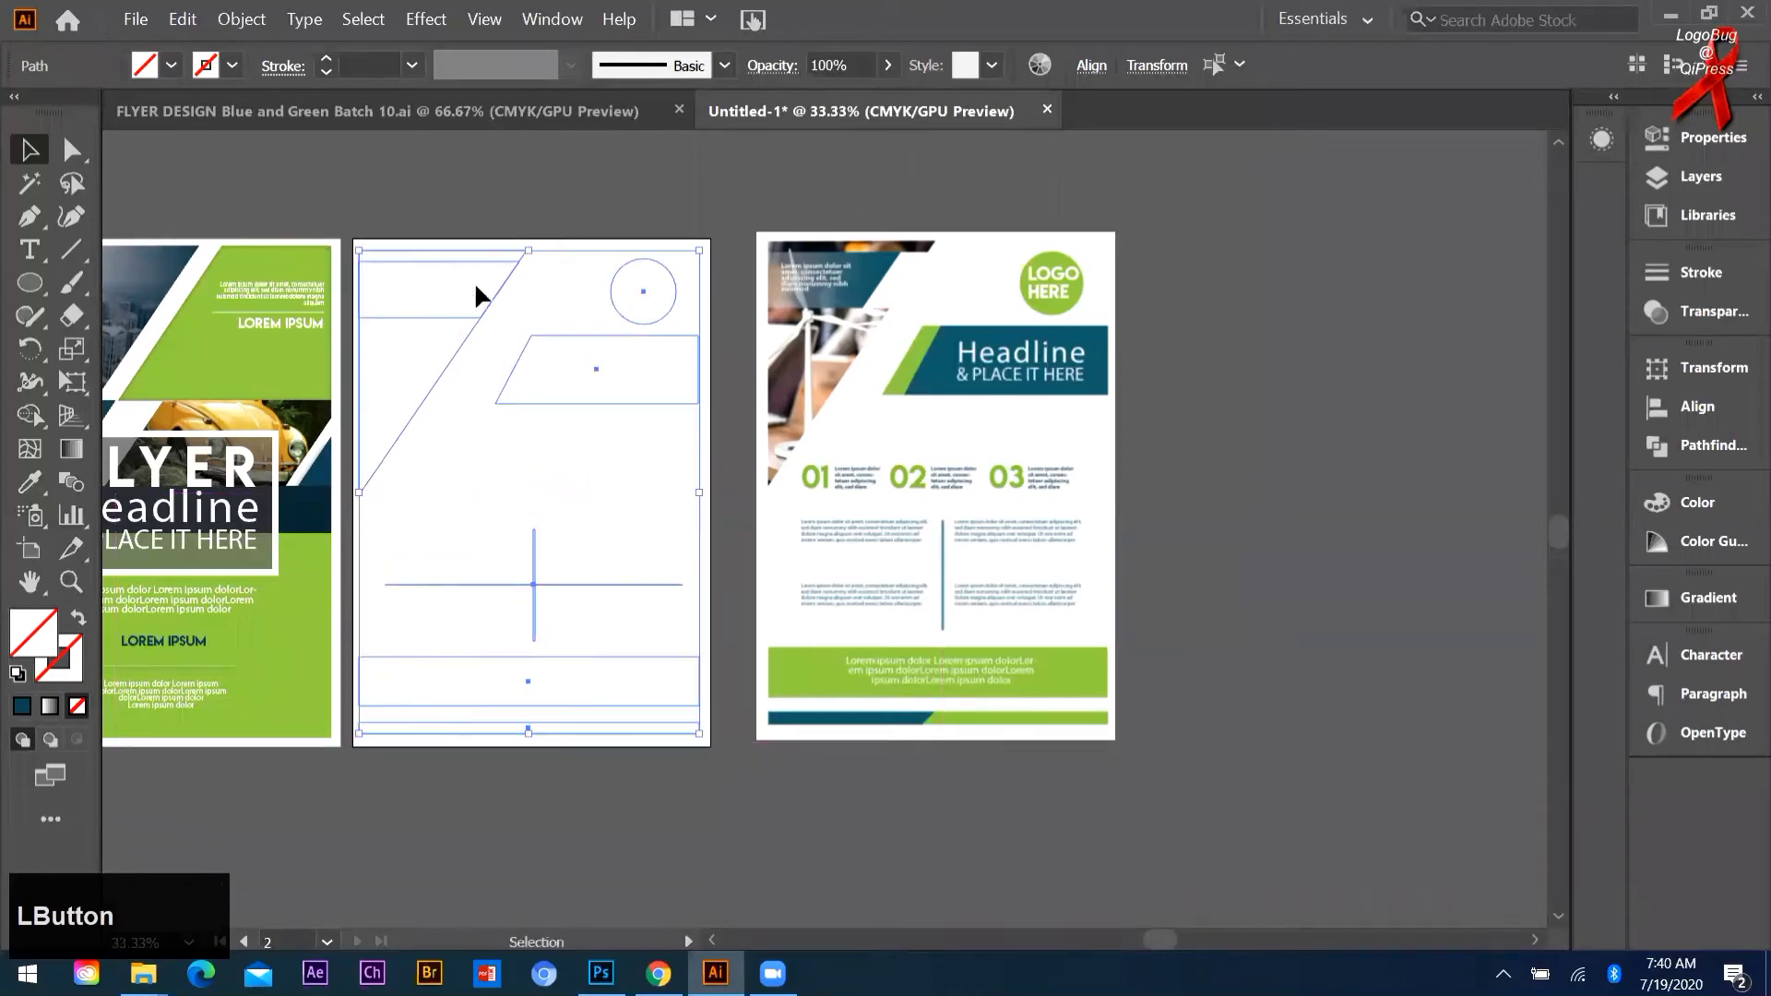
# Step: Give all traced shapes on the back-page artboard a 1 pt dark blue stroke without fill
pyautogui.click(426, 202)
pyautogui.moveTo(399, 242); pyautogui.dragTo(690, 801)
pyautogui.click(22, 707)
pyautogui.click(428, 742)
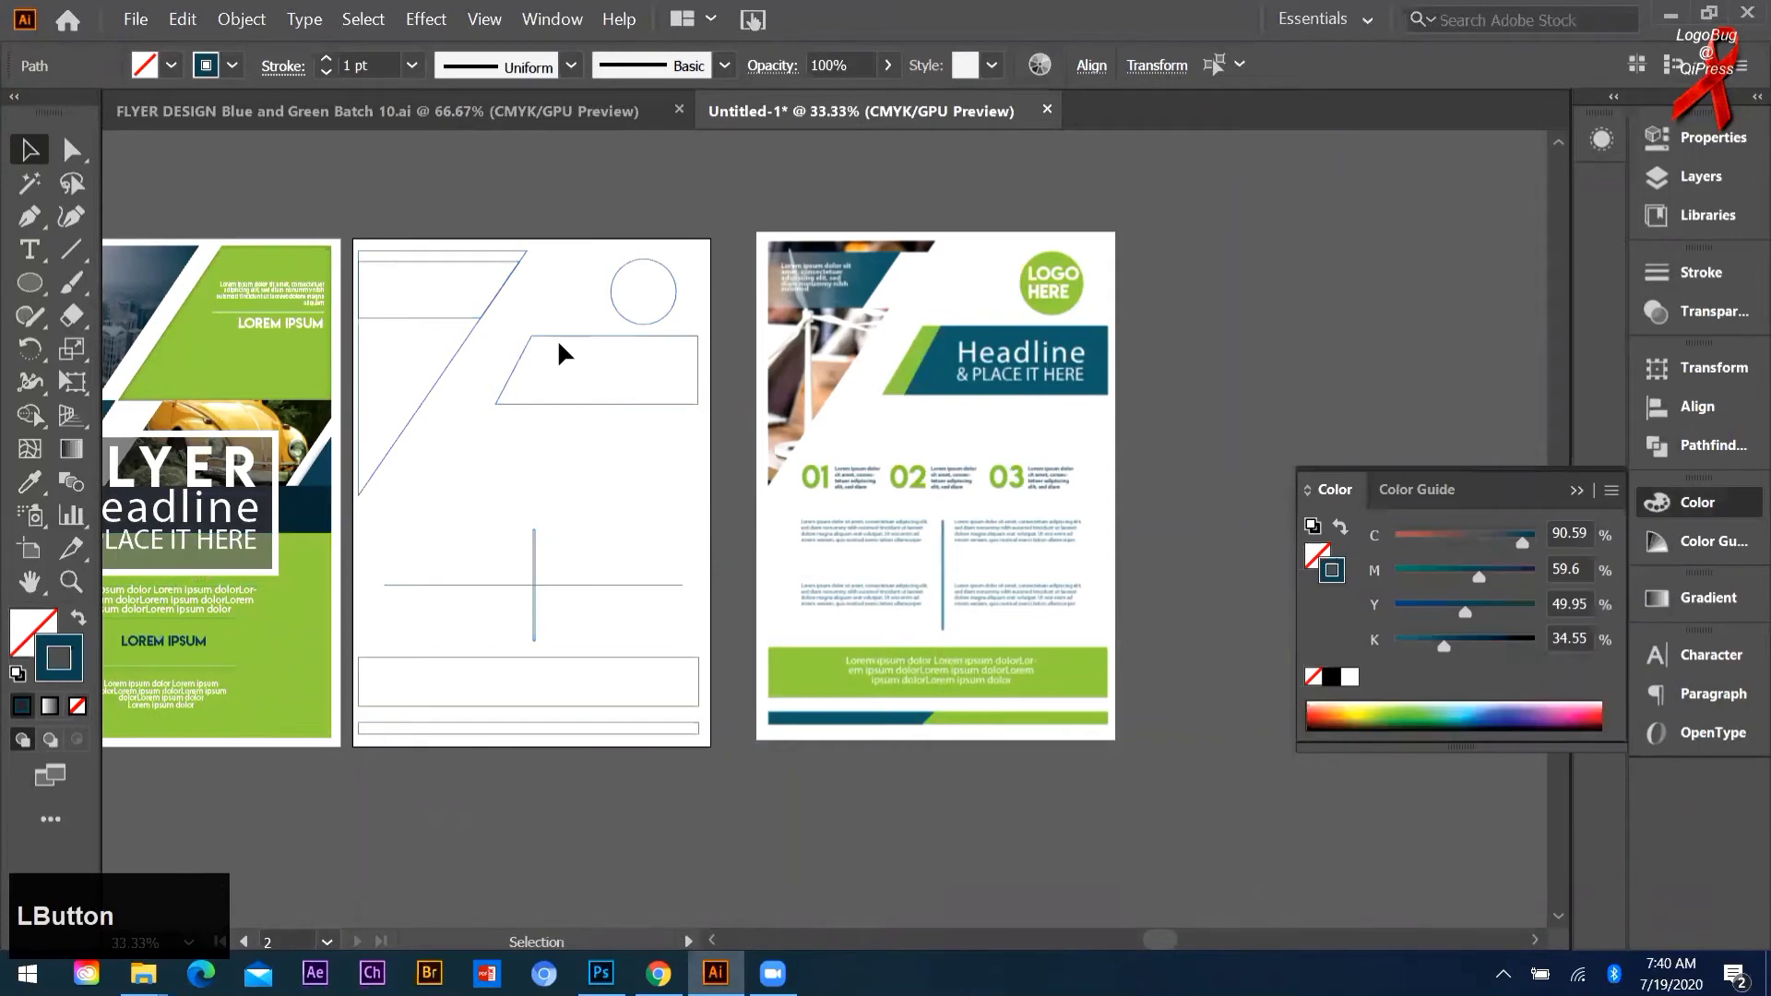
# Step: Fill the slanted headline banner shape with the dark blue sampled from the reference's headline banner
pyautogui.scroll(1, 430, 267)
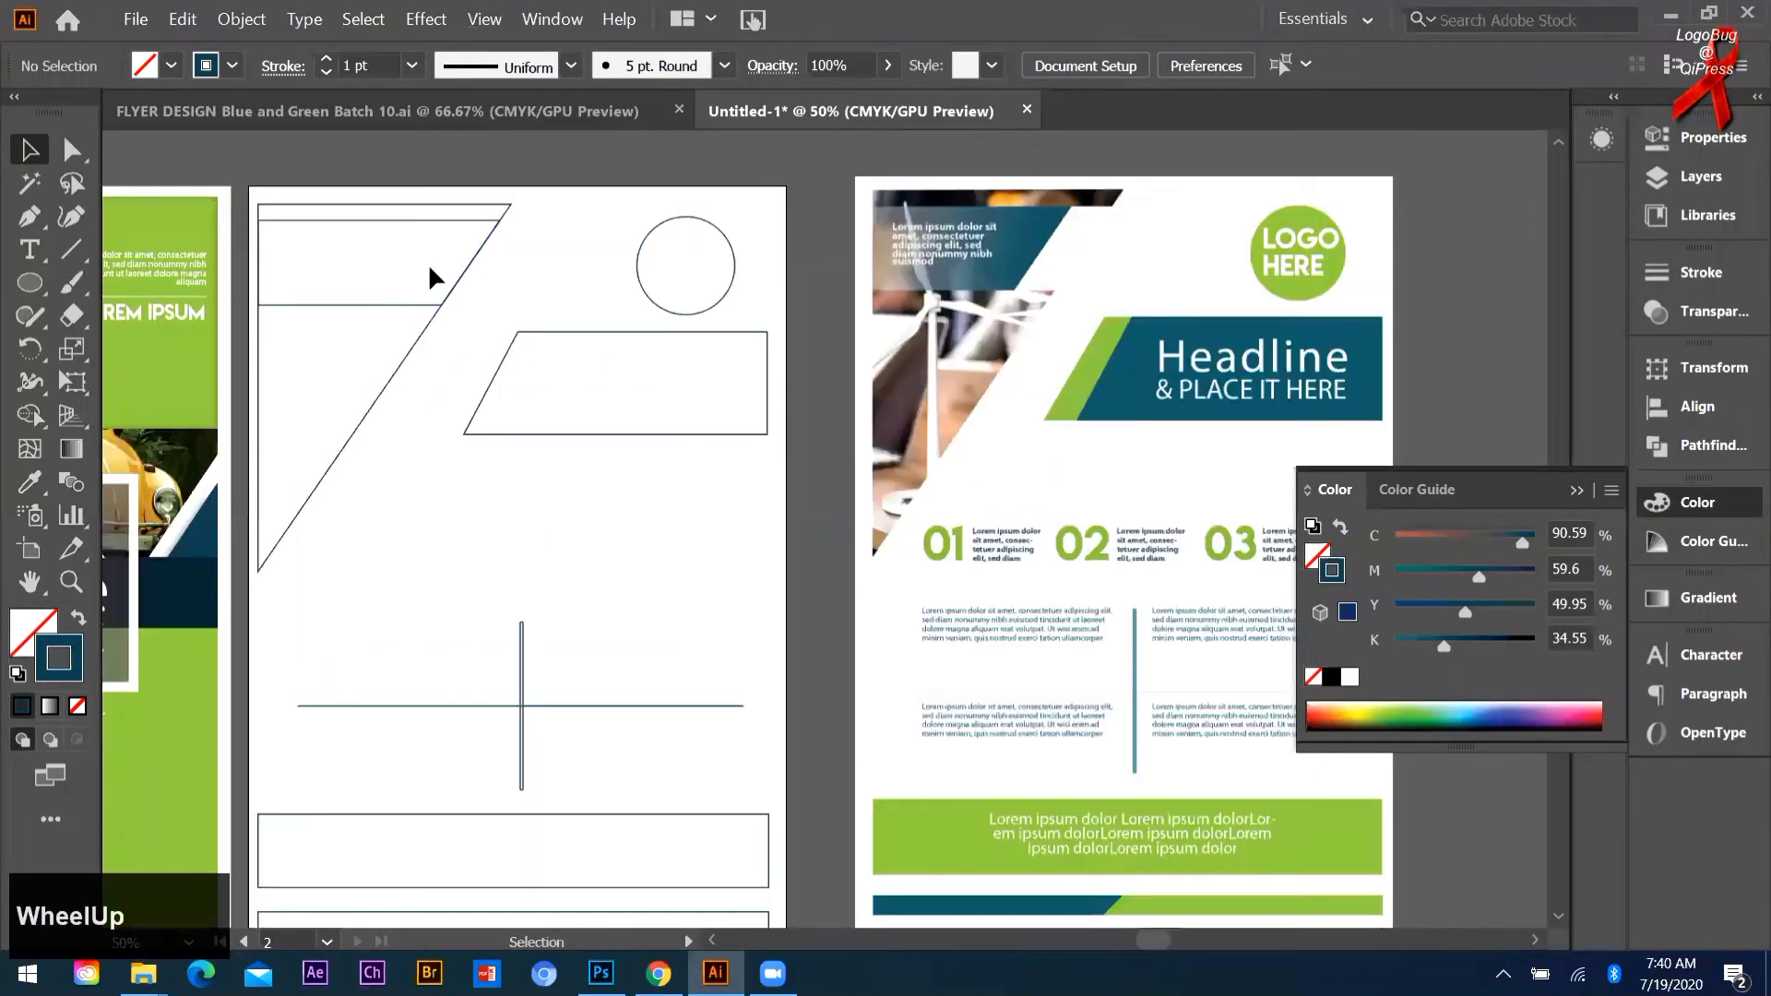
pyautogui.scroll(-1, 428, 312)
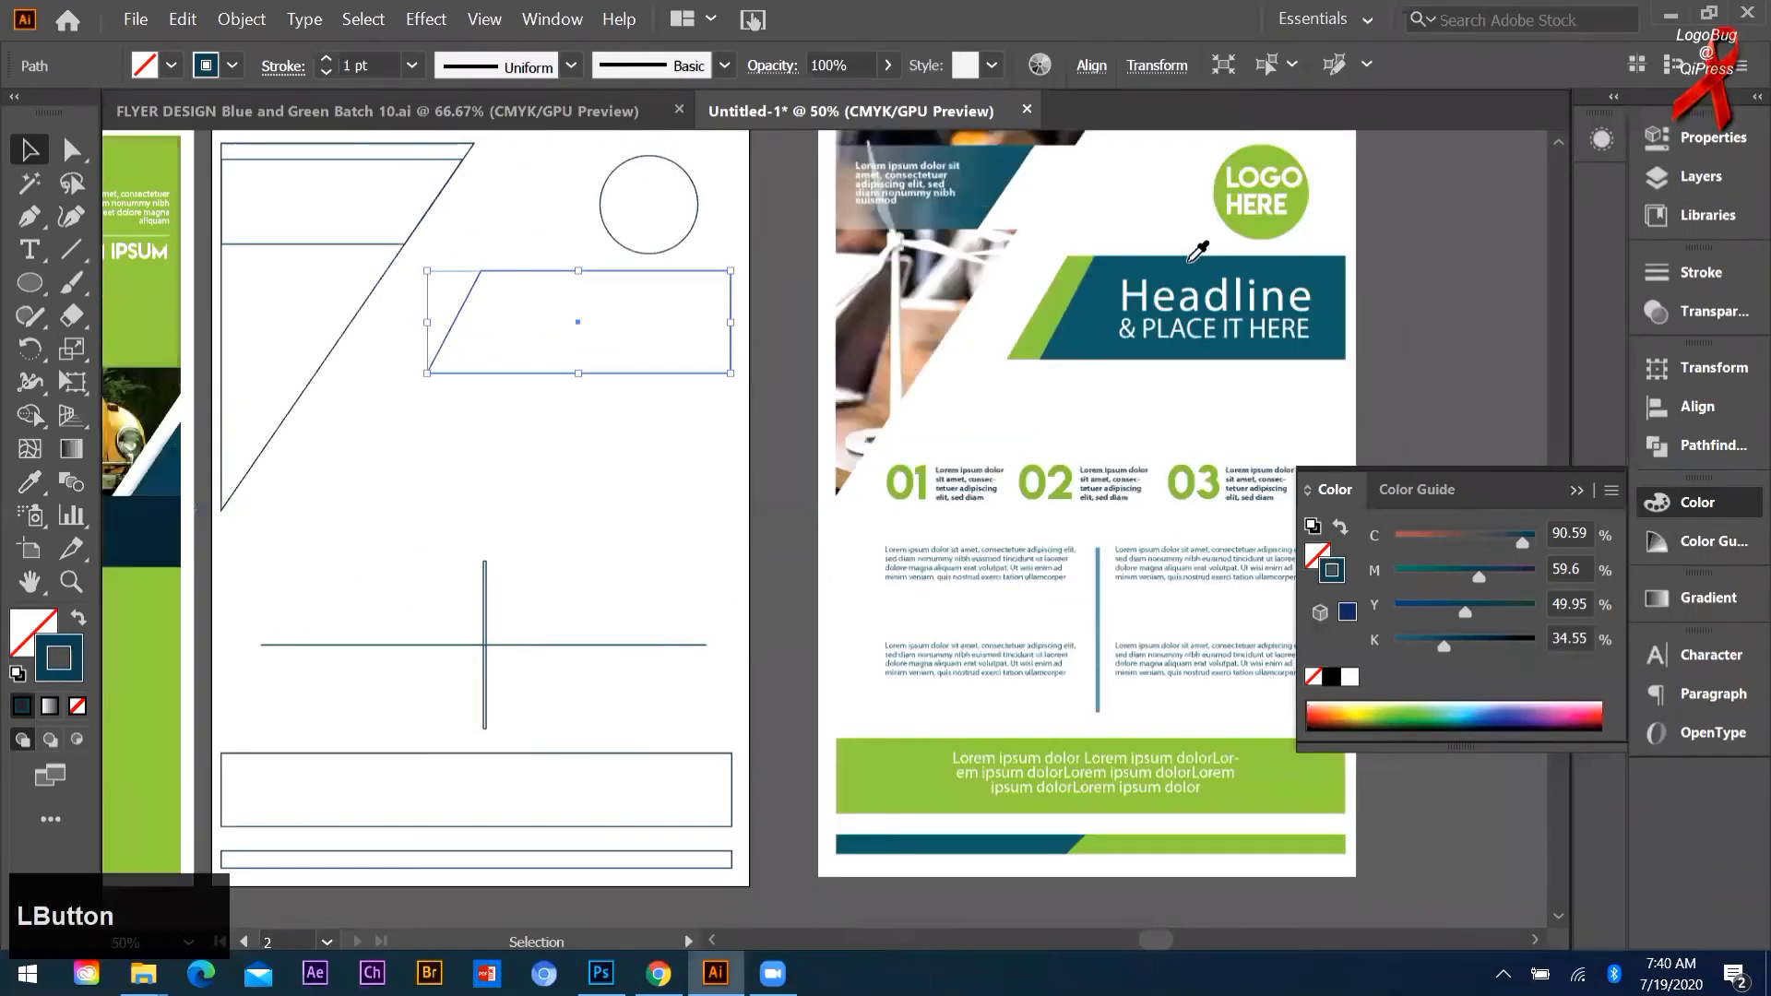
pyautogui.click(1187, 263)
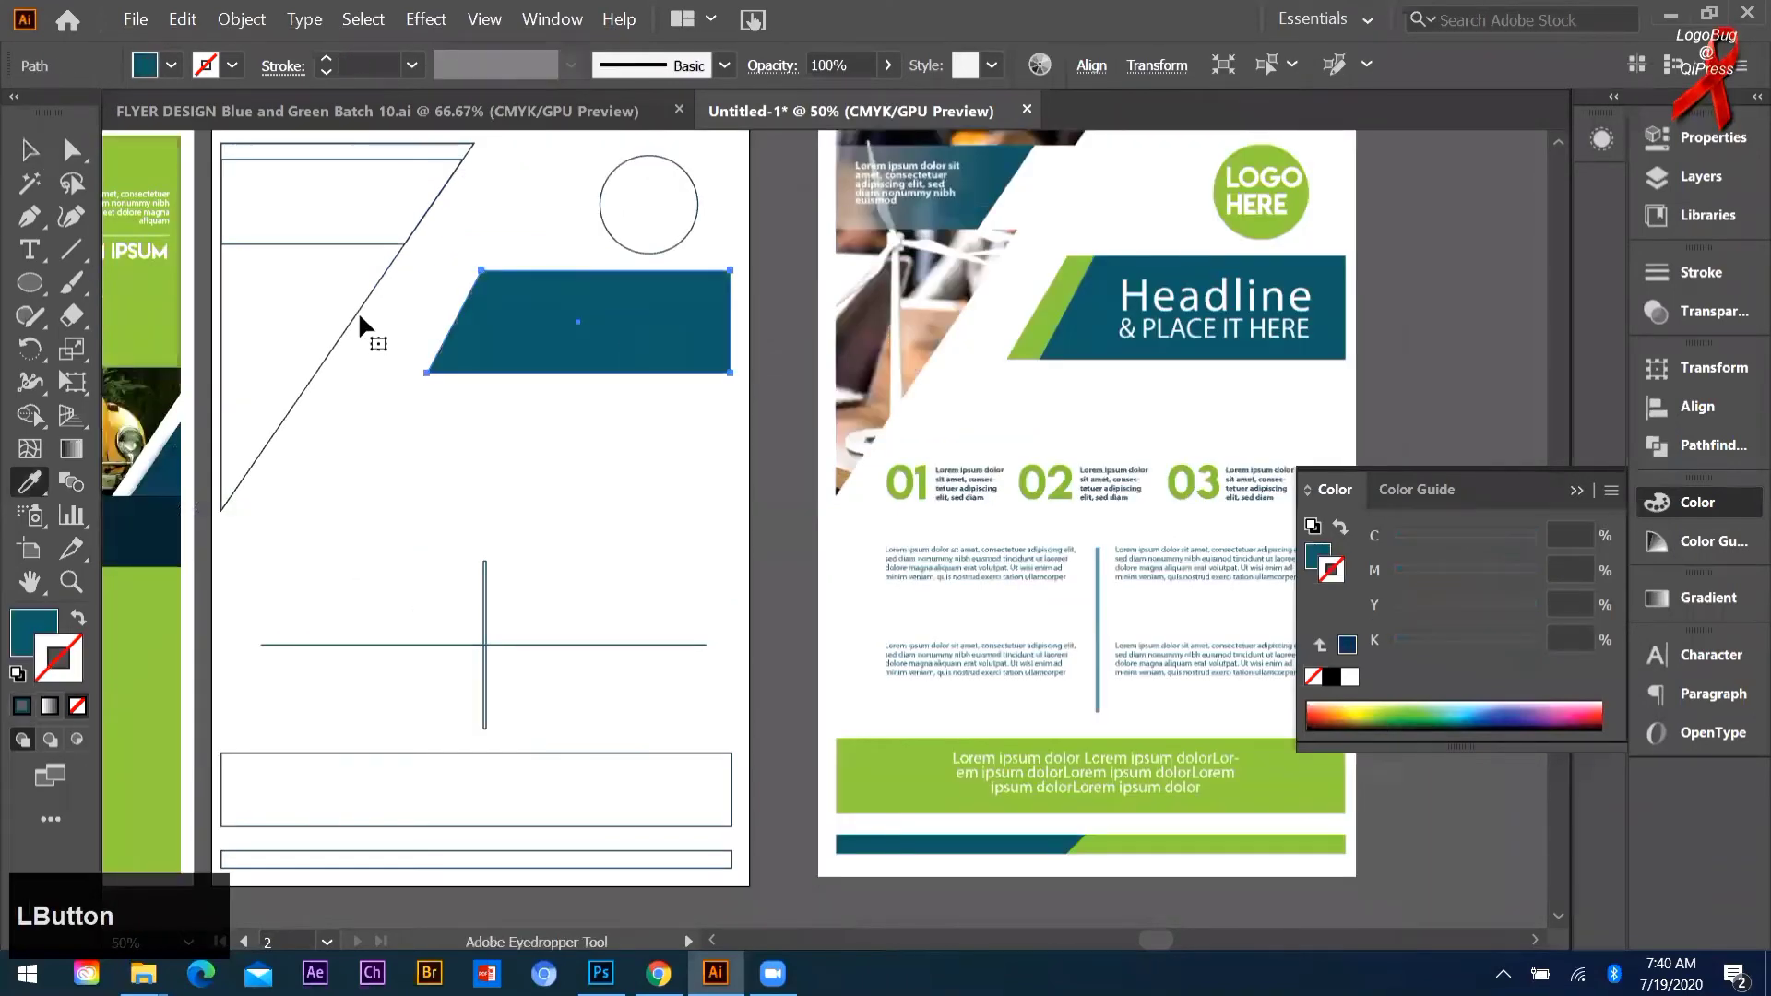
# Step: Duplicate the headline banner slightly to the left, colour the copy with the reference stripe's green, and send it behind the blue banner
pyautogui.moveTo(581, 332); pyautogui.dragTo(755, 304)
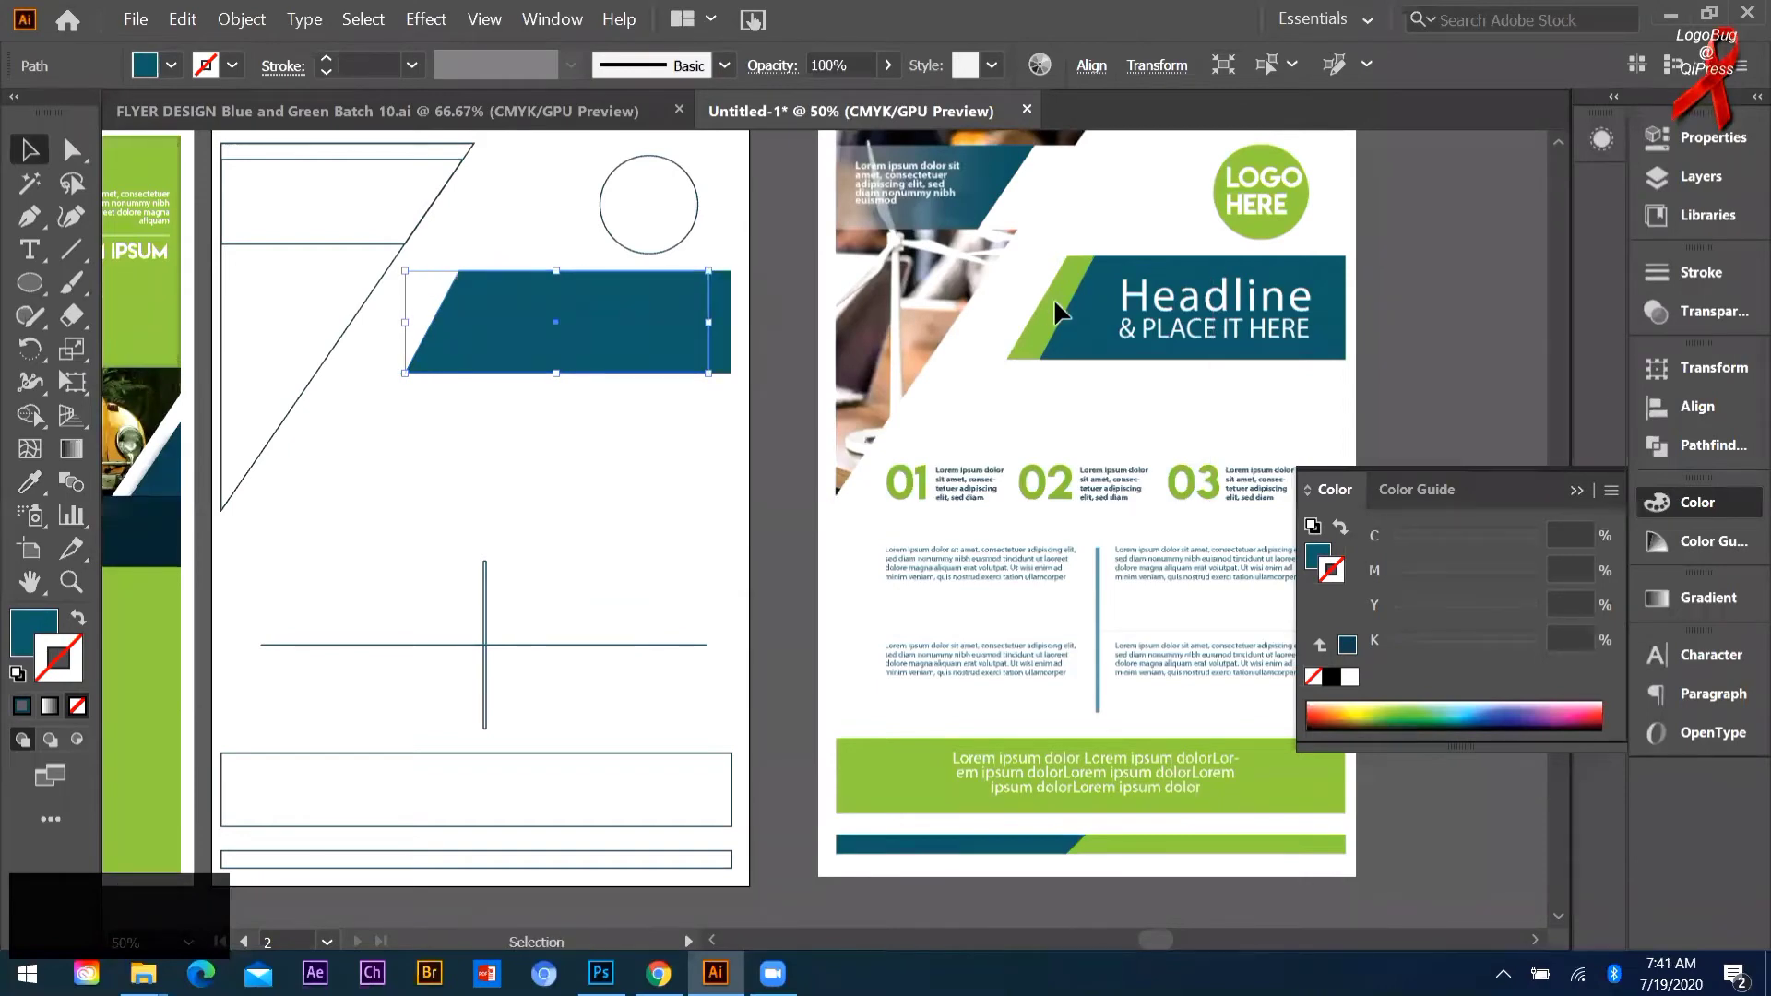
pyautogui.press('i')
pyautogui.click(1049, 308)
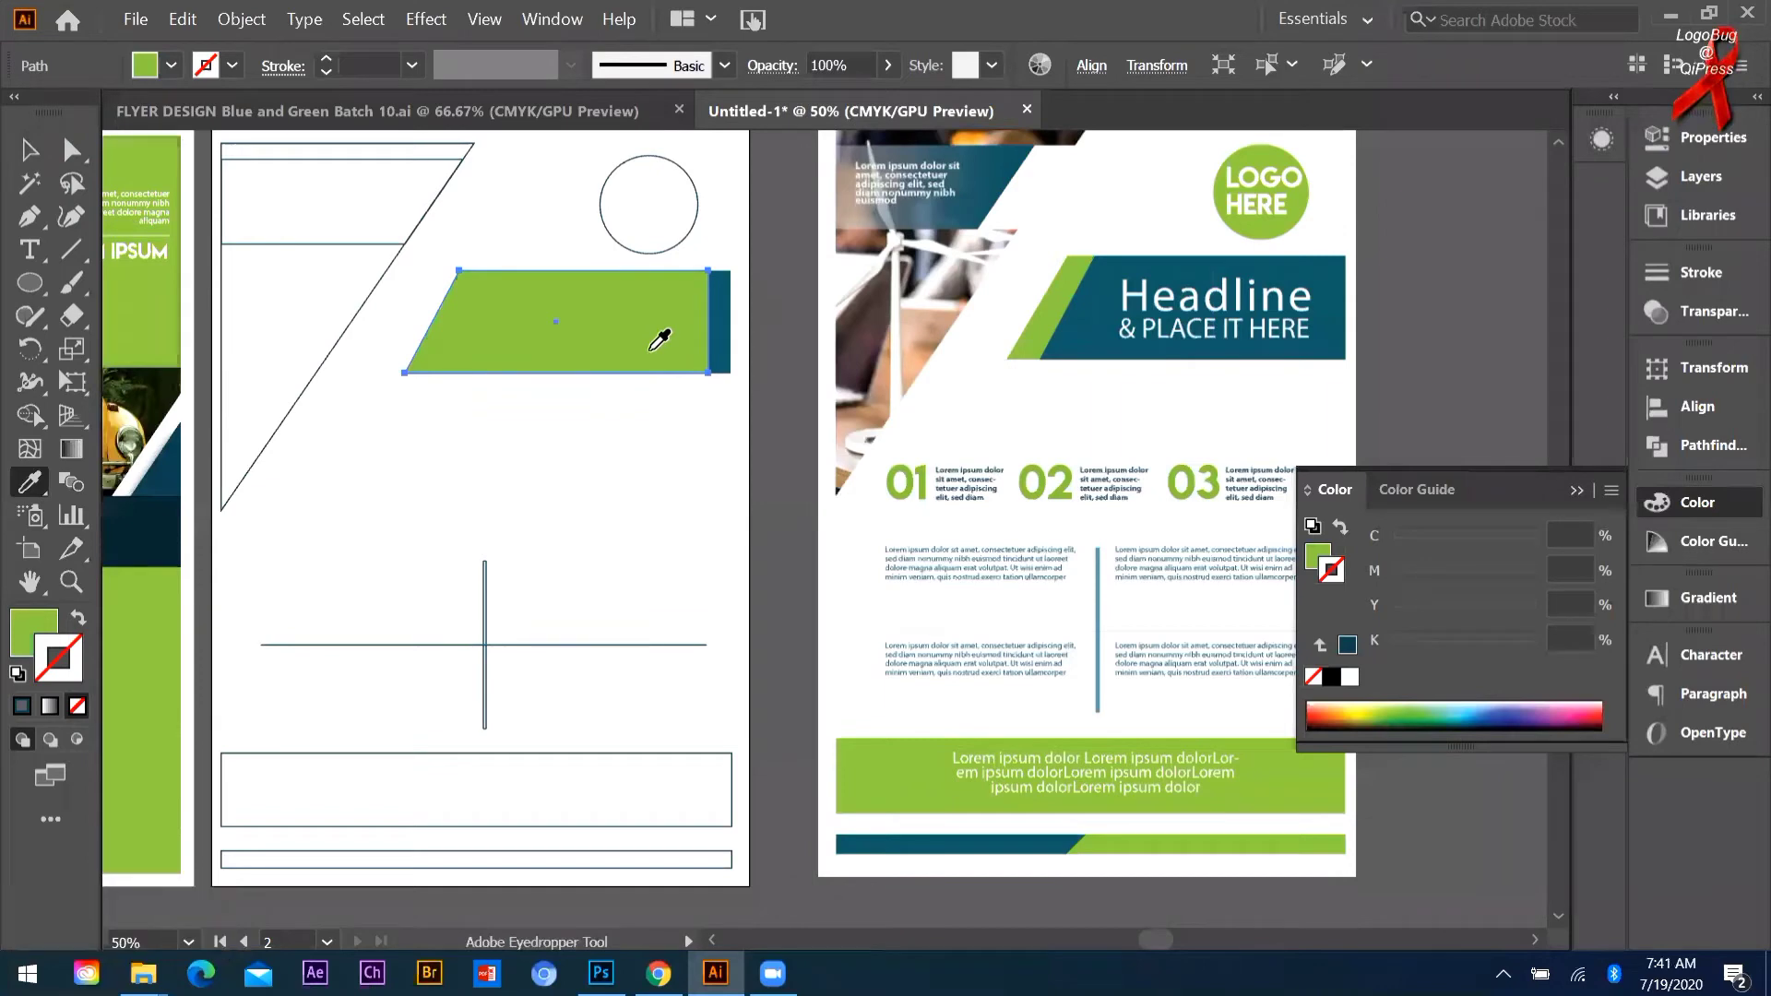
pyautogui.hotkey('ctrl', '[')
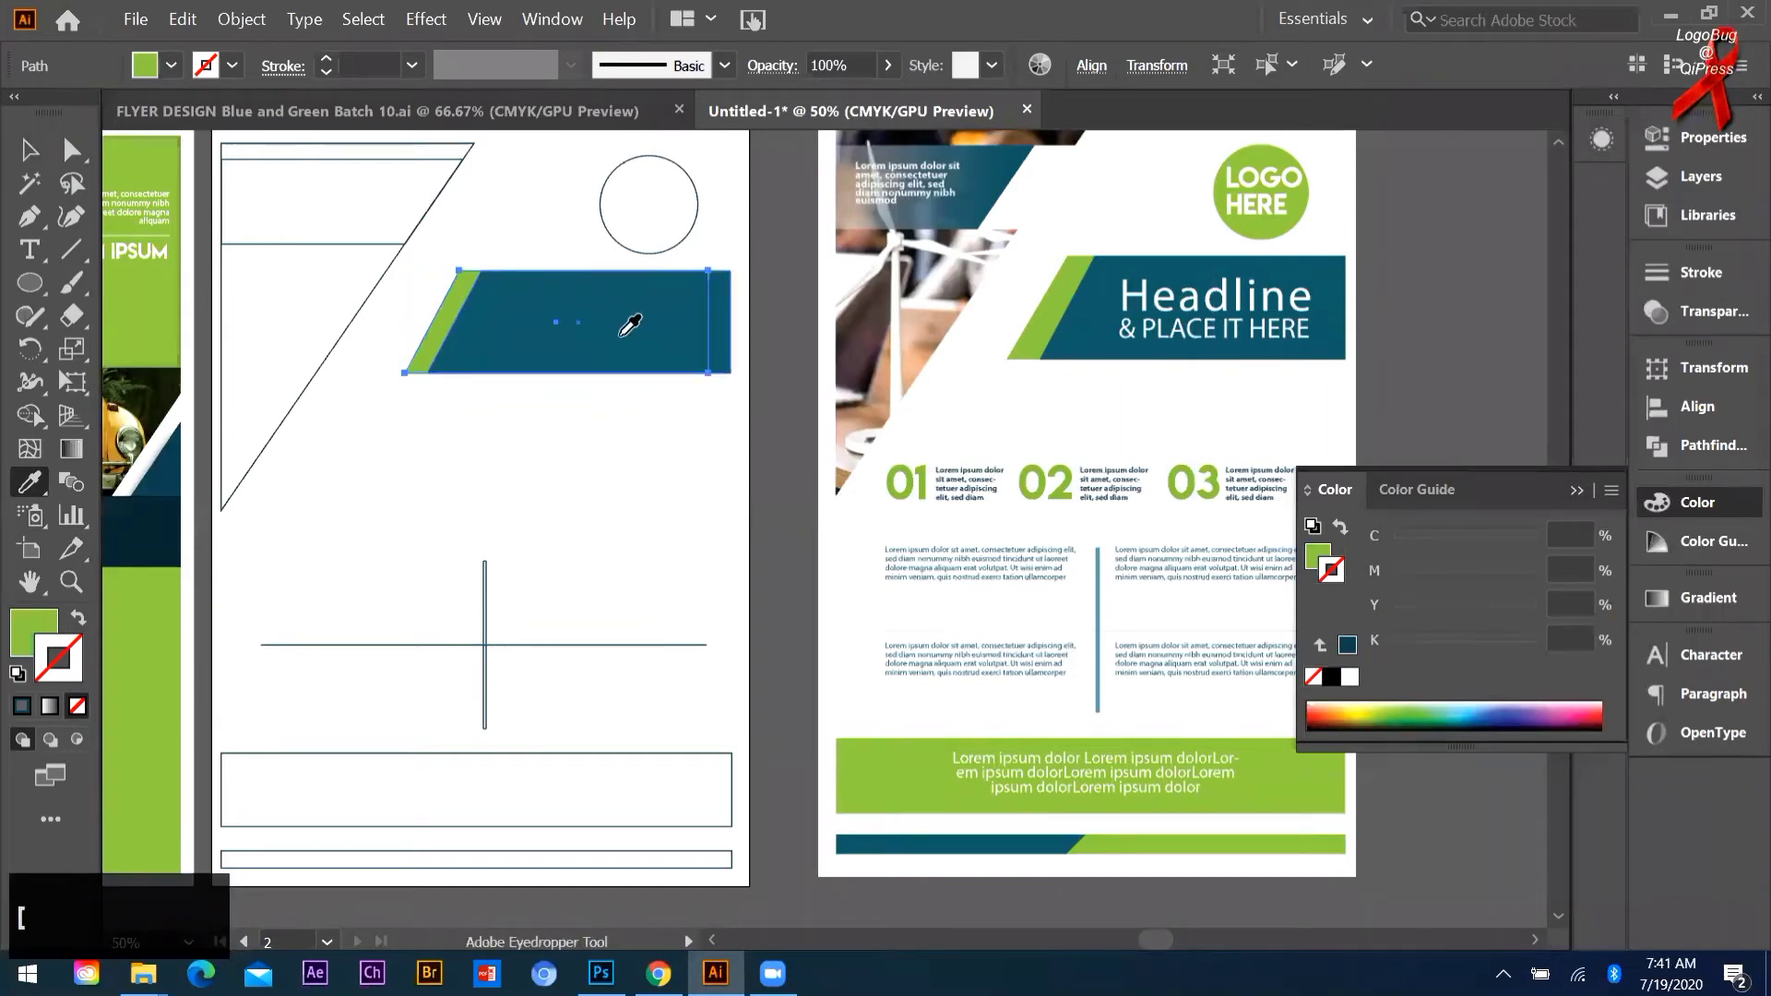
# Step: Nudge the green banner copy further left to widen the slanted green stripe beside the blue banner
pyautogui.press('v')
pyautogui.click(783, 422)
pyautogui.click(447, 323)
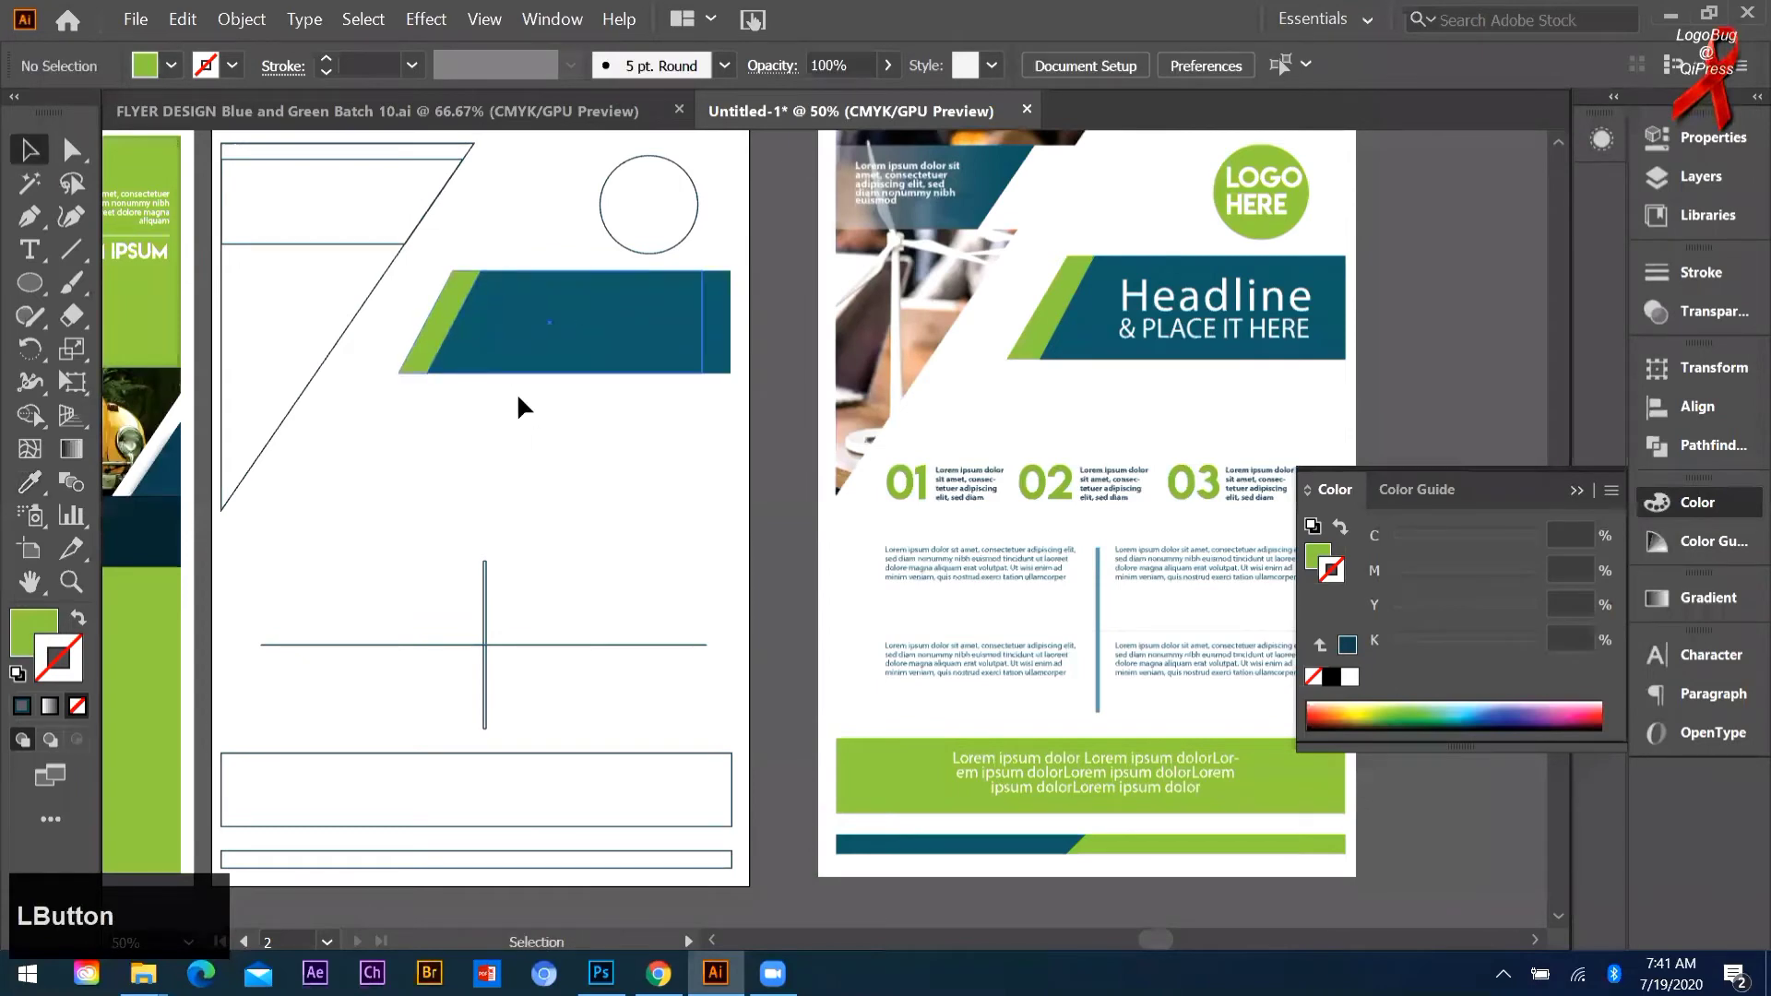
pyautogui.hotkey('shift', 'Left')
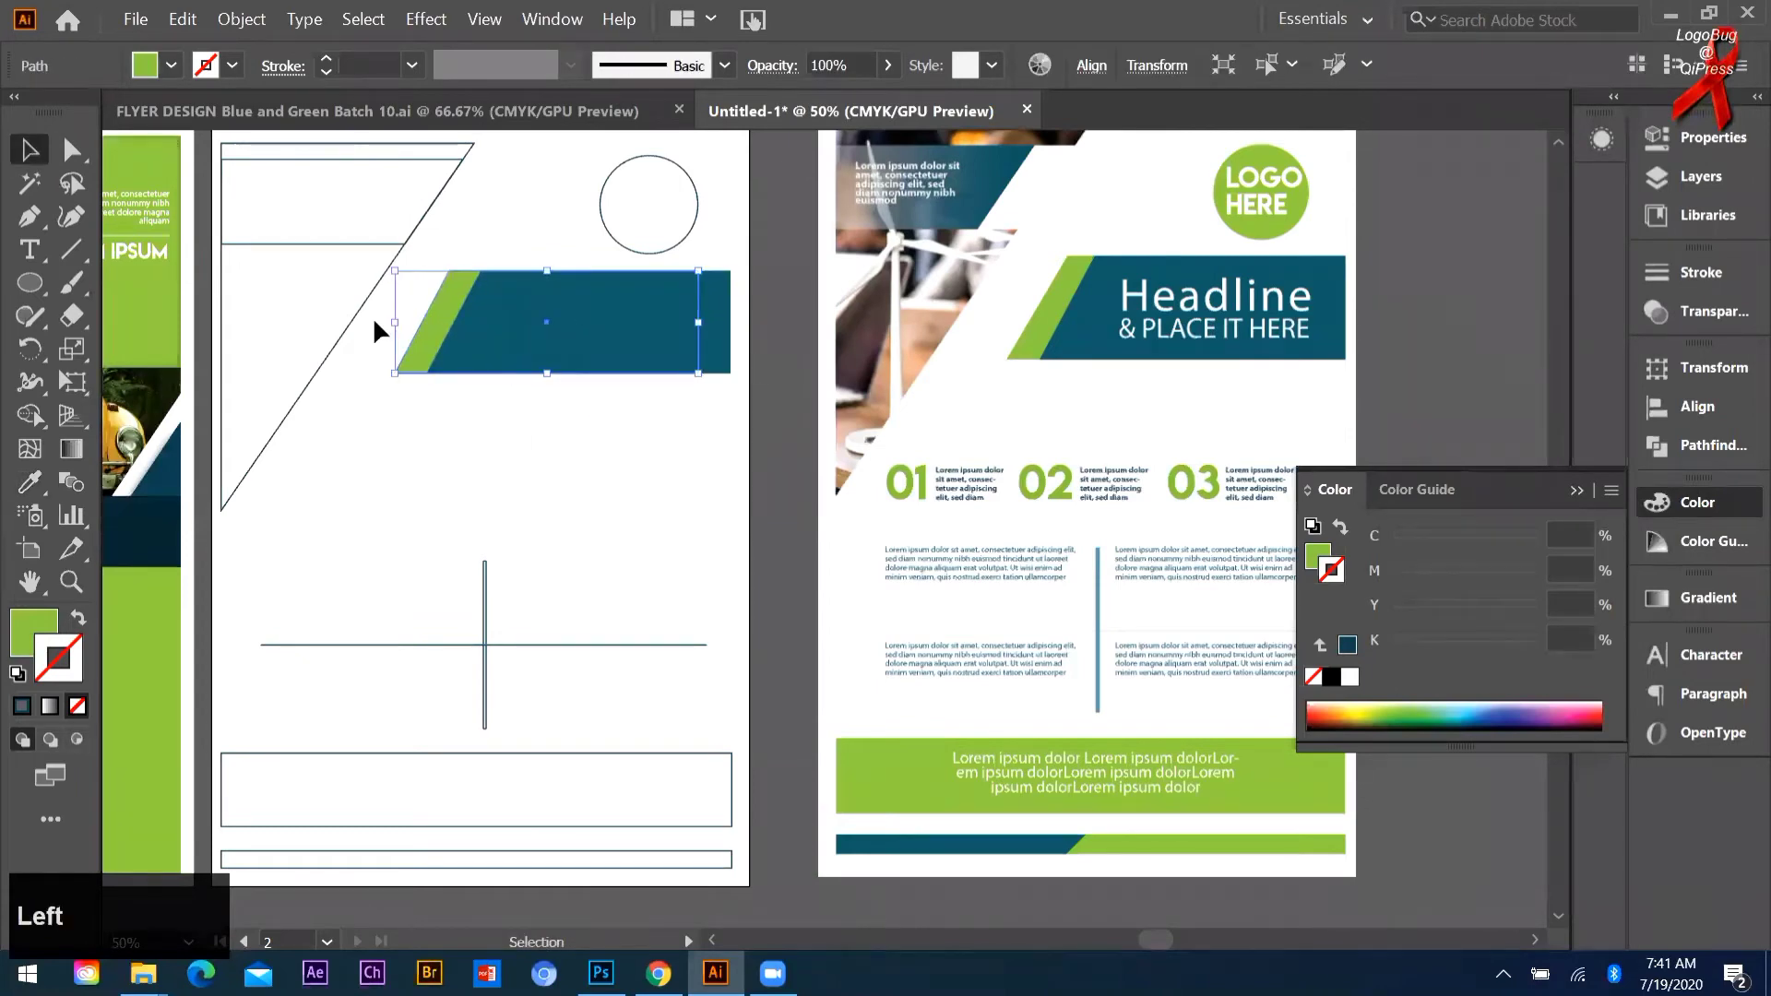
pyautogui.scroll(2, 275, 290)
pyautogui.click(266, 248)
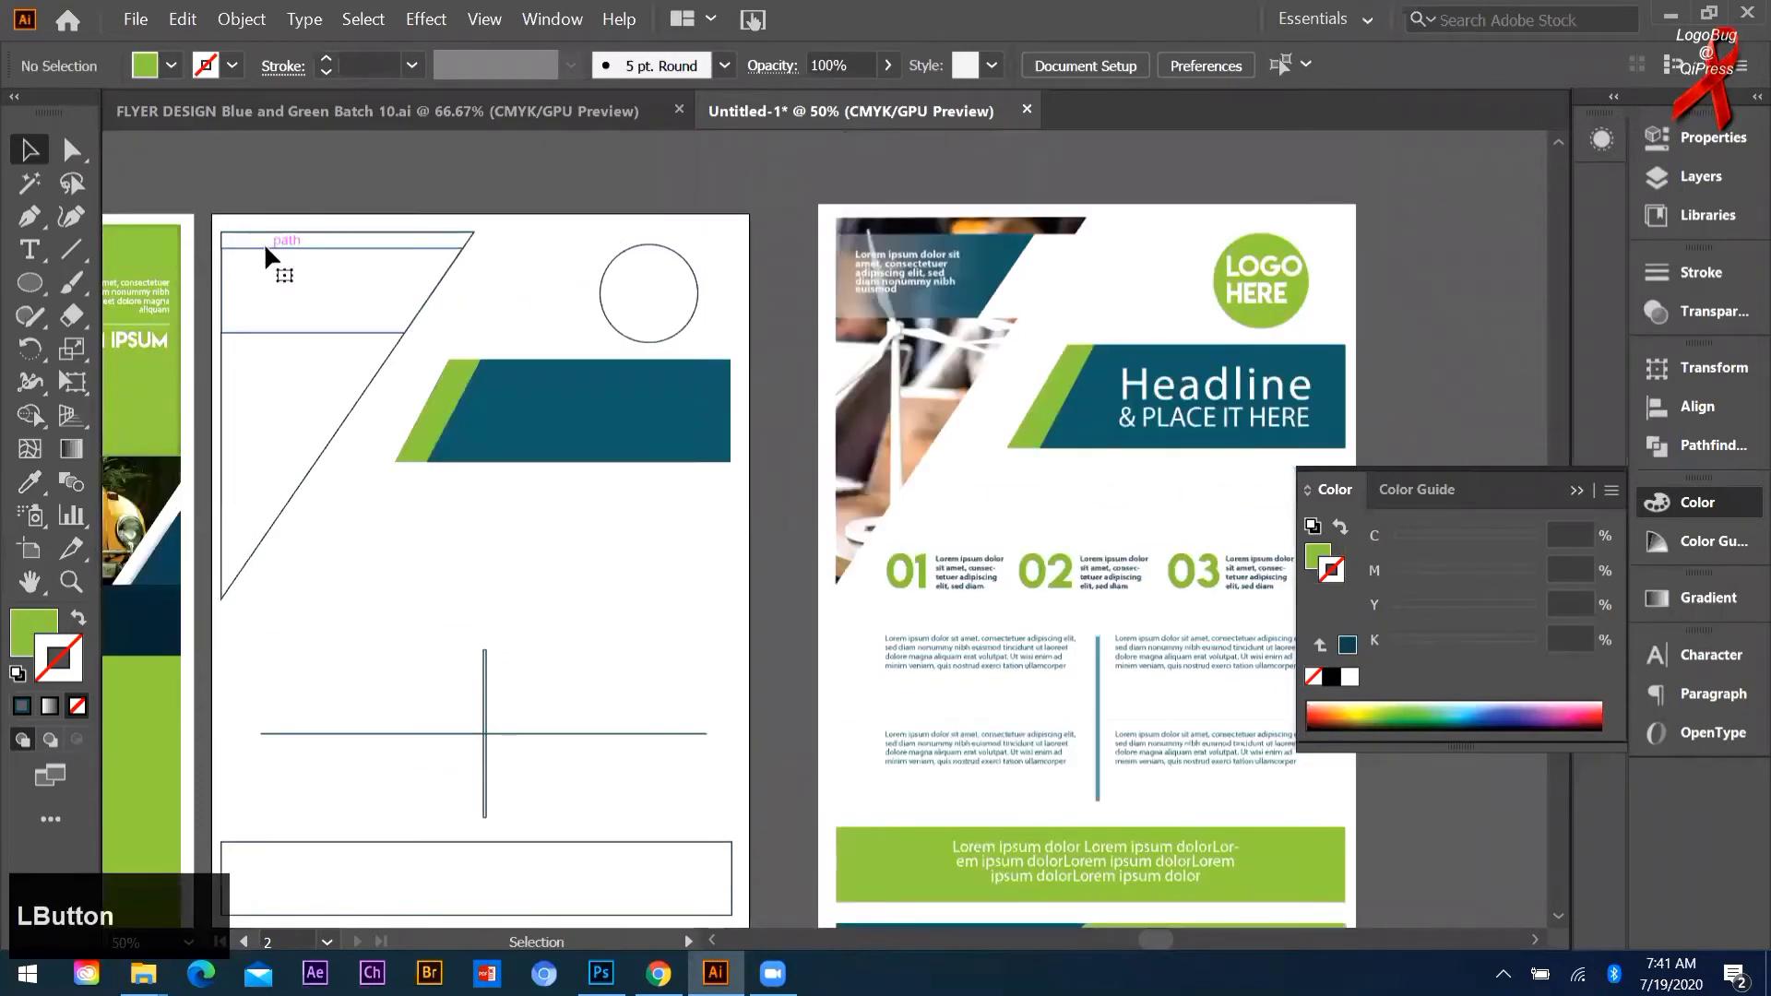
# Step: Fill the slanted text strip over the back page's triangle with the gradient sampled from the front page's city image shape
pyautogui.scroll(-2, 373, 359)
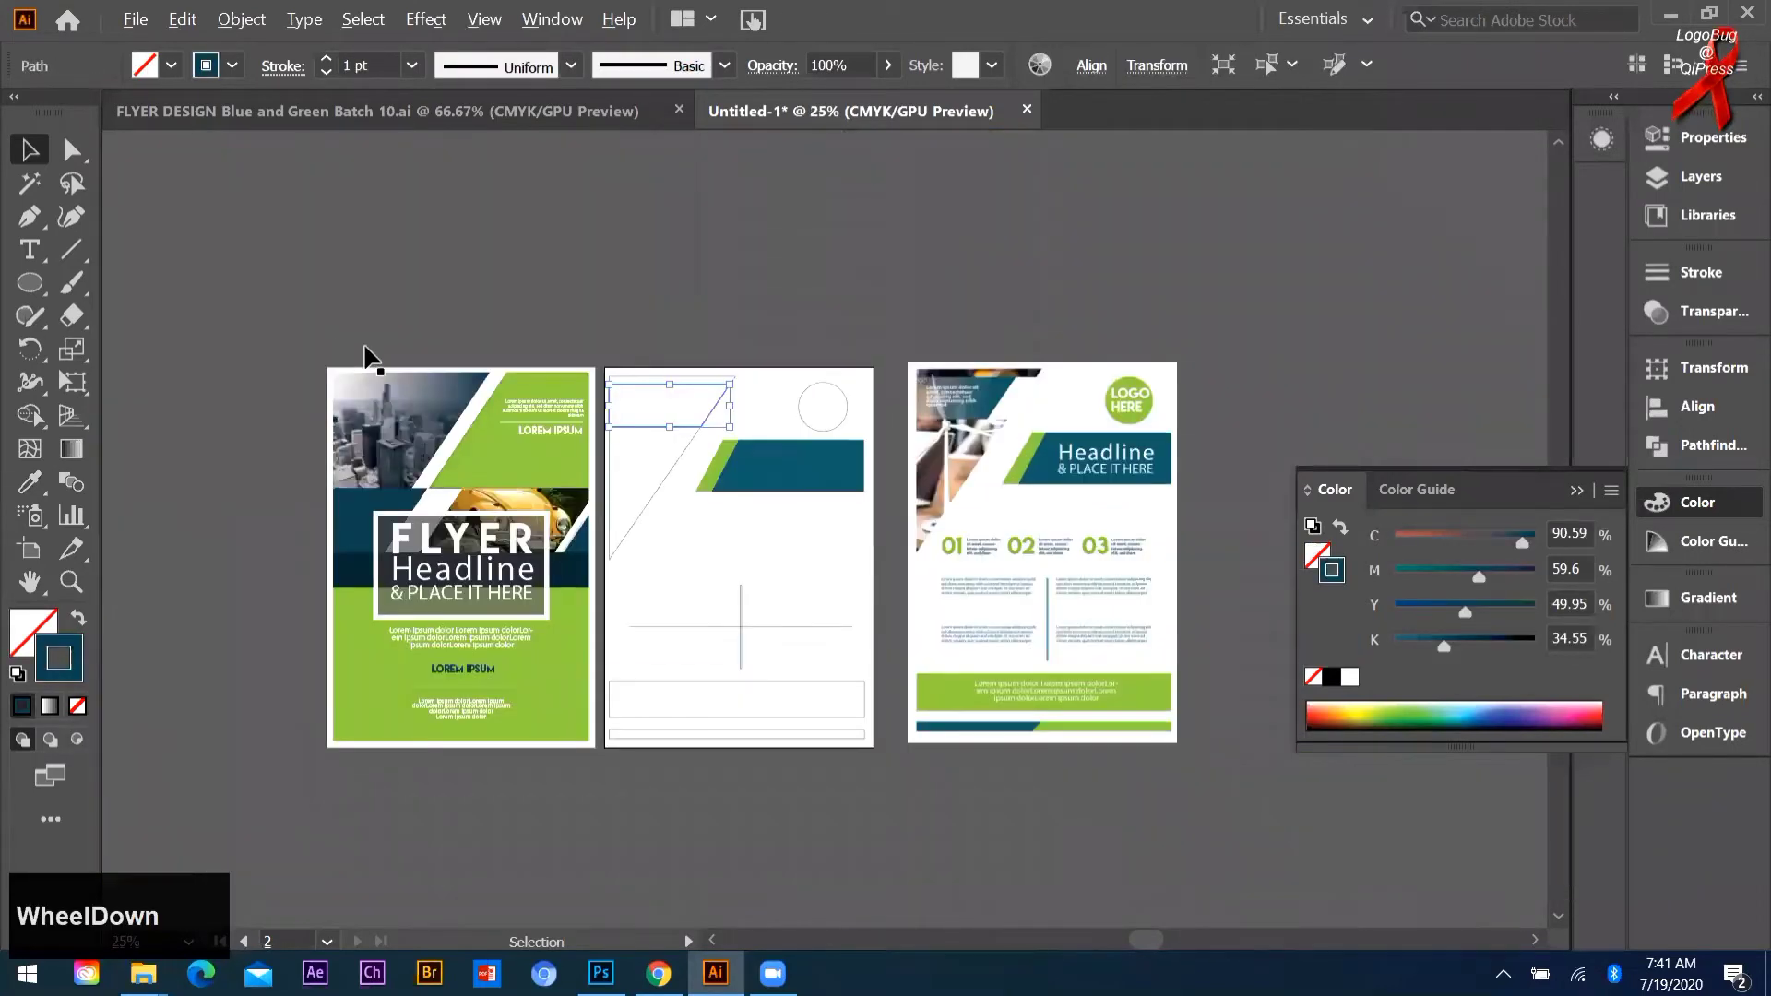
pyautogui.scroll(1, 411, 343)
pyautogui.click(406, 350)
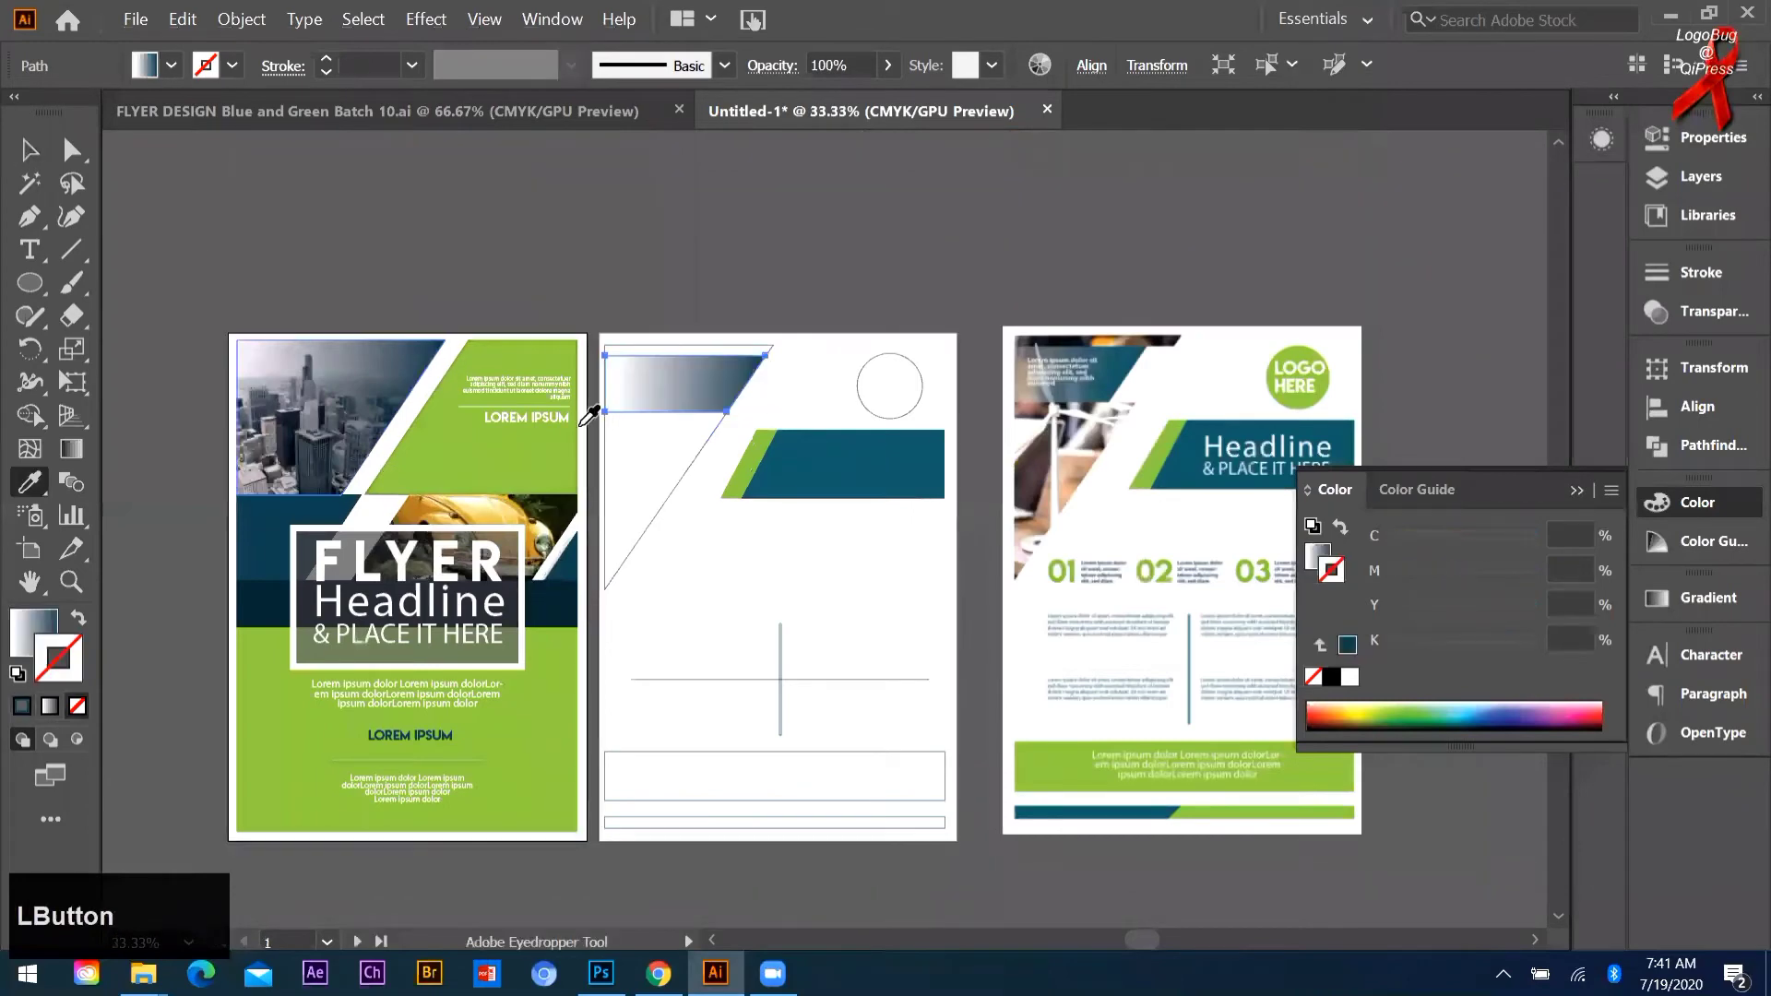
pyautogui.click(30, 149)
pyautogui.click(625, 336)
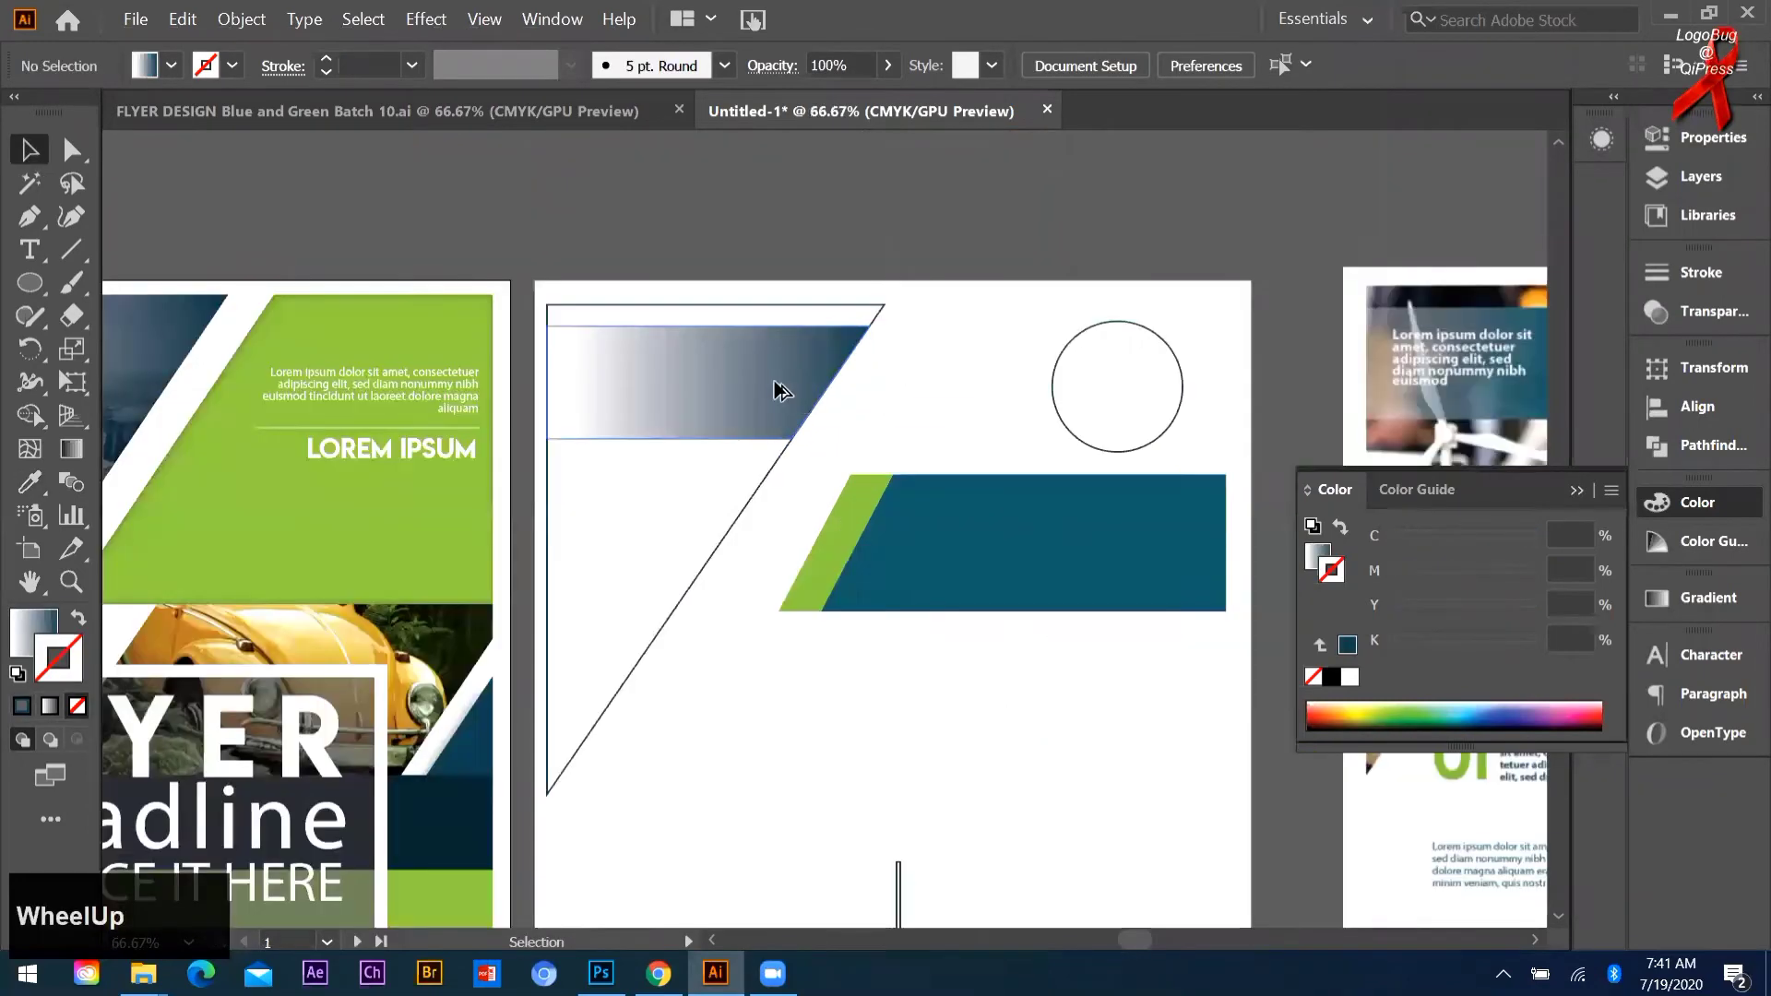
# Step: Duplicate the gradient strip to the left and narrow the copy so its left edge lines up with the original strip
pyautogui.scroll(2, 774, 387)
pyautogui.moveTo(773, 391); pyautogui.dragTo(546, 384)
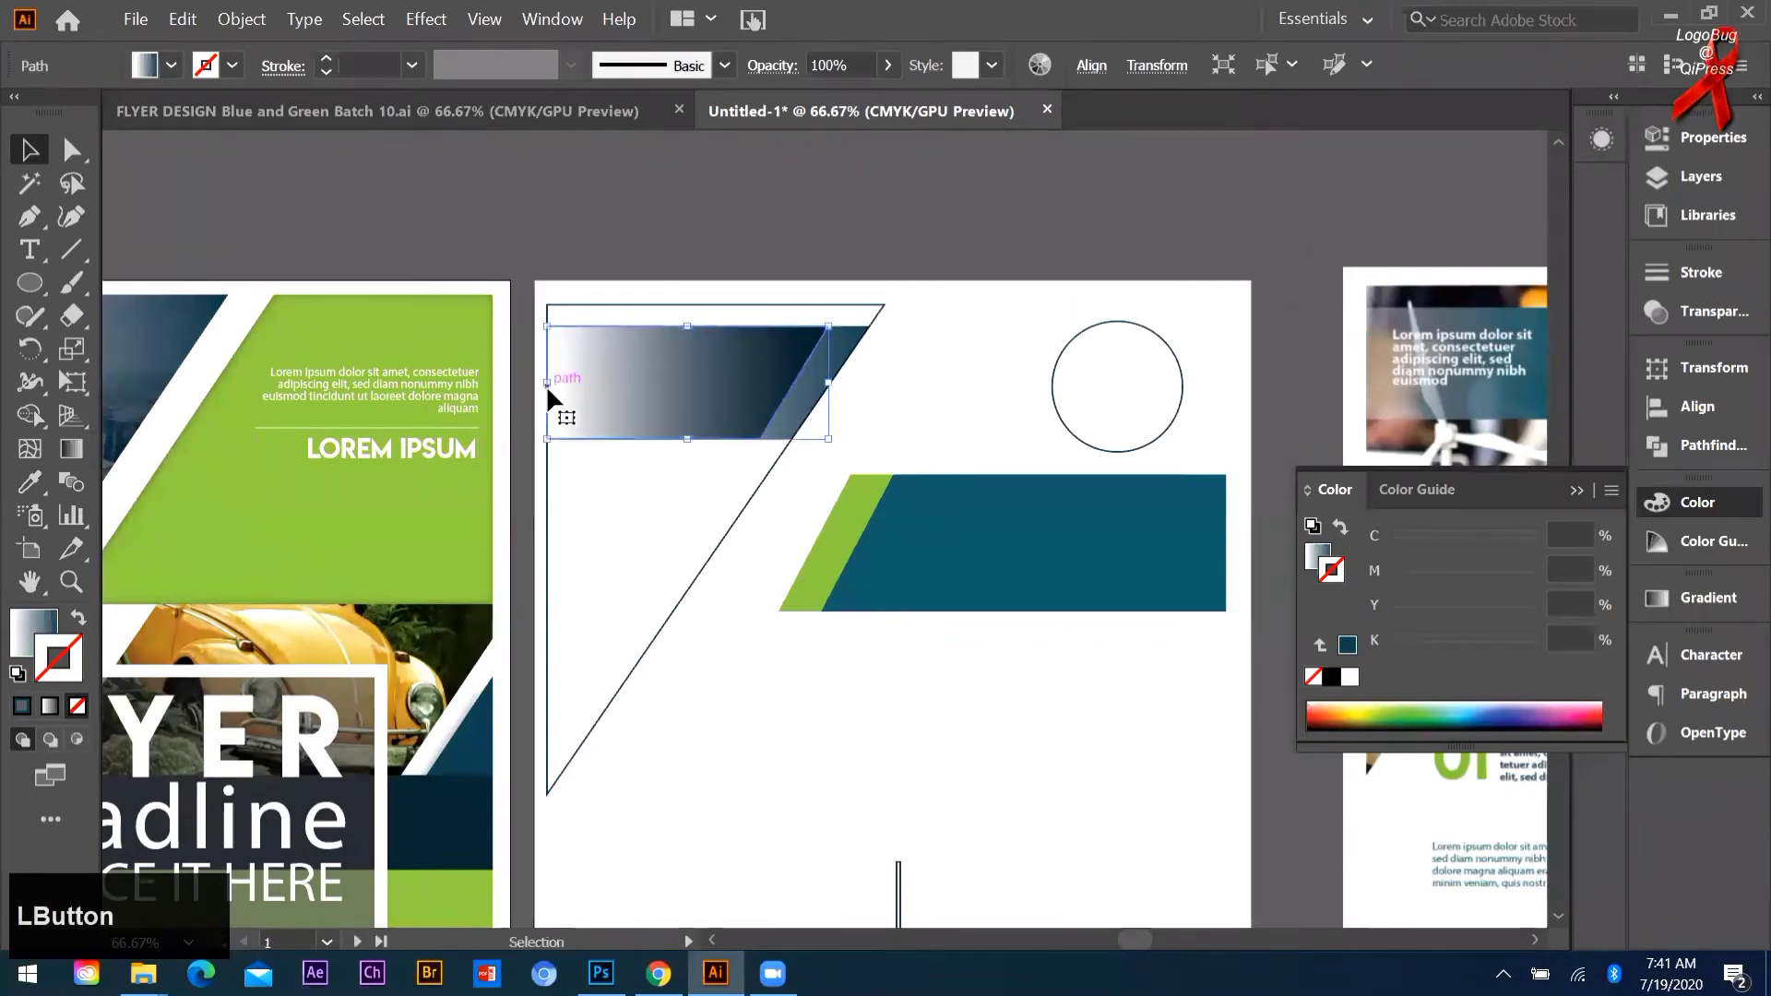
pyautogui.click(810, 403)
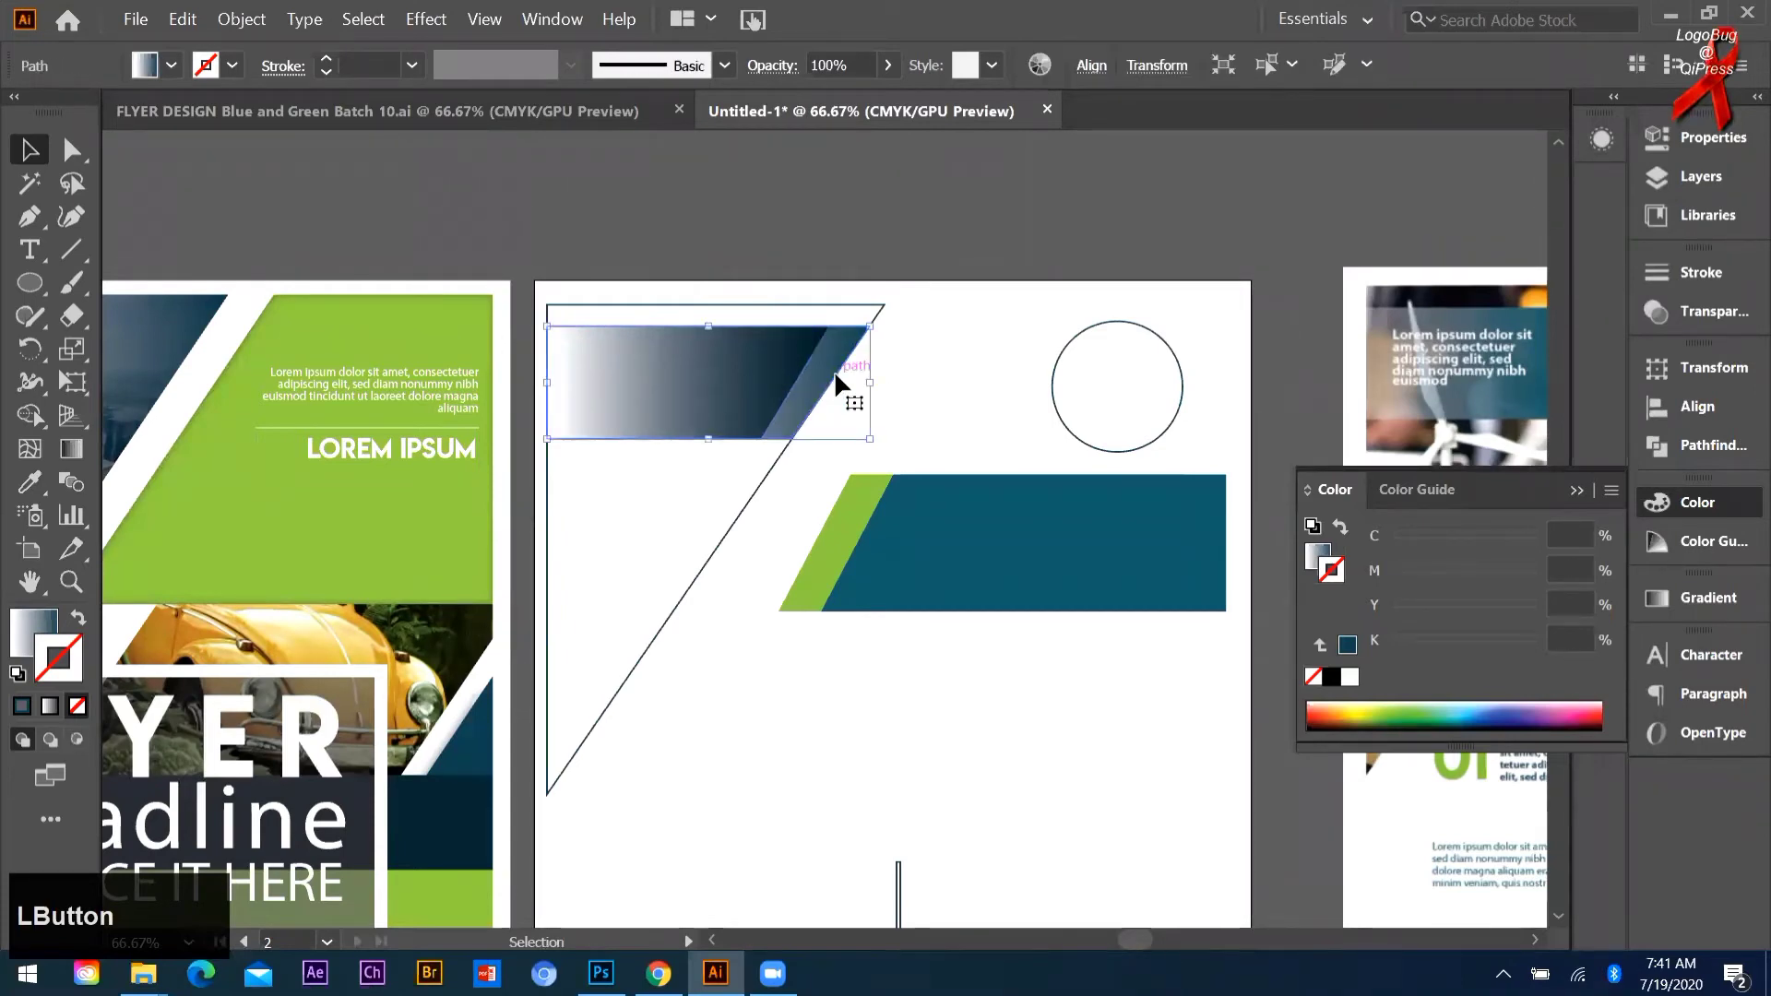
pyautogui.moveTo(839, 378); pyautogui.dragTo(902, 360)
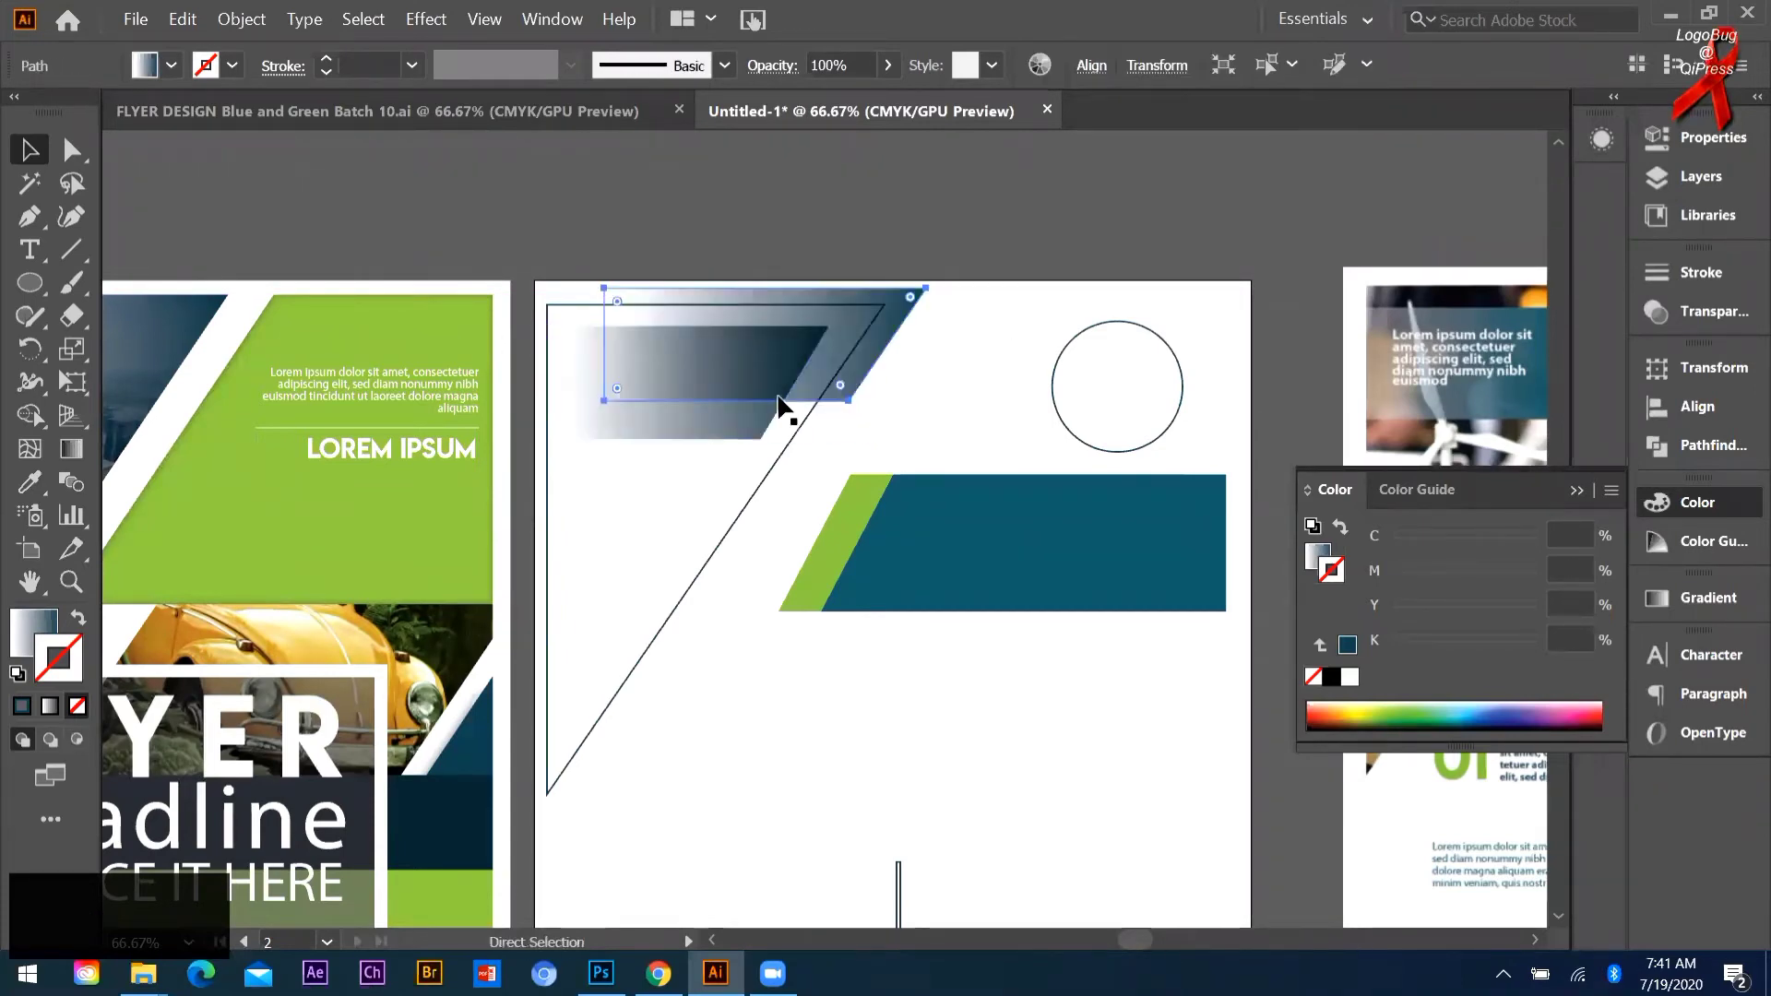
pyautogui.hotkey('ctrl', 'z')
# Step: Fill the original wider strip behind the gradient copy with plain white sampled from the page
pyautogui.scroll(1, 792, 415)
pyautogui.click(744, 433)
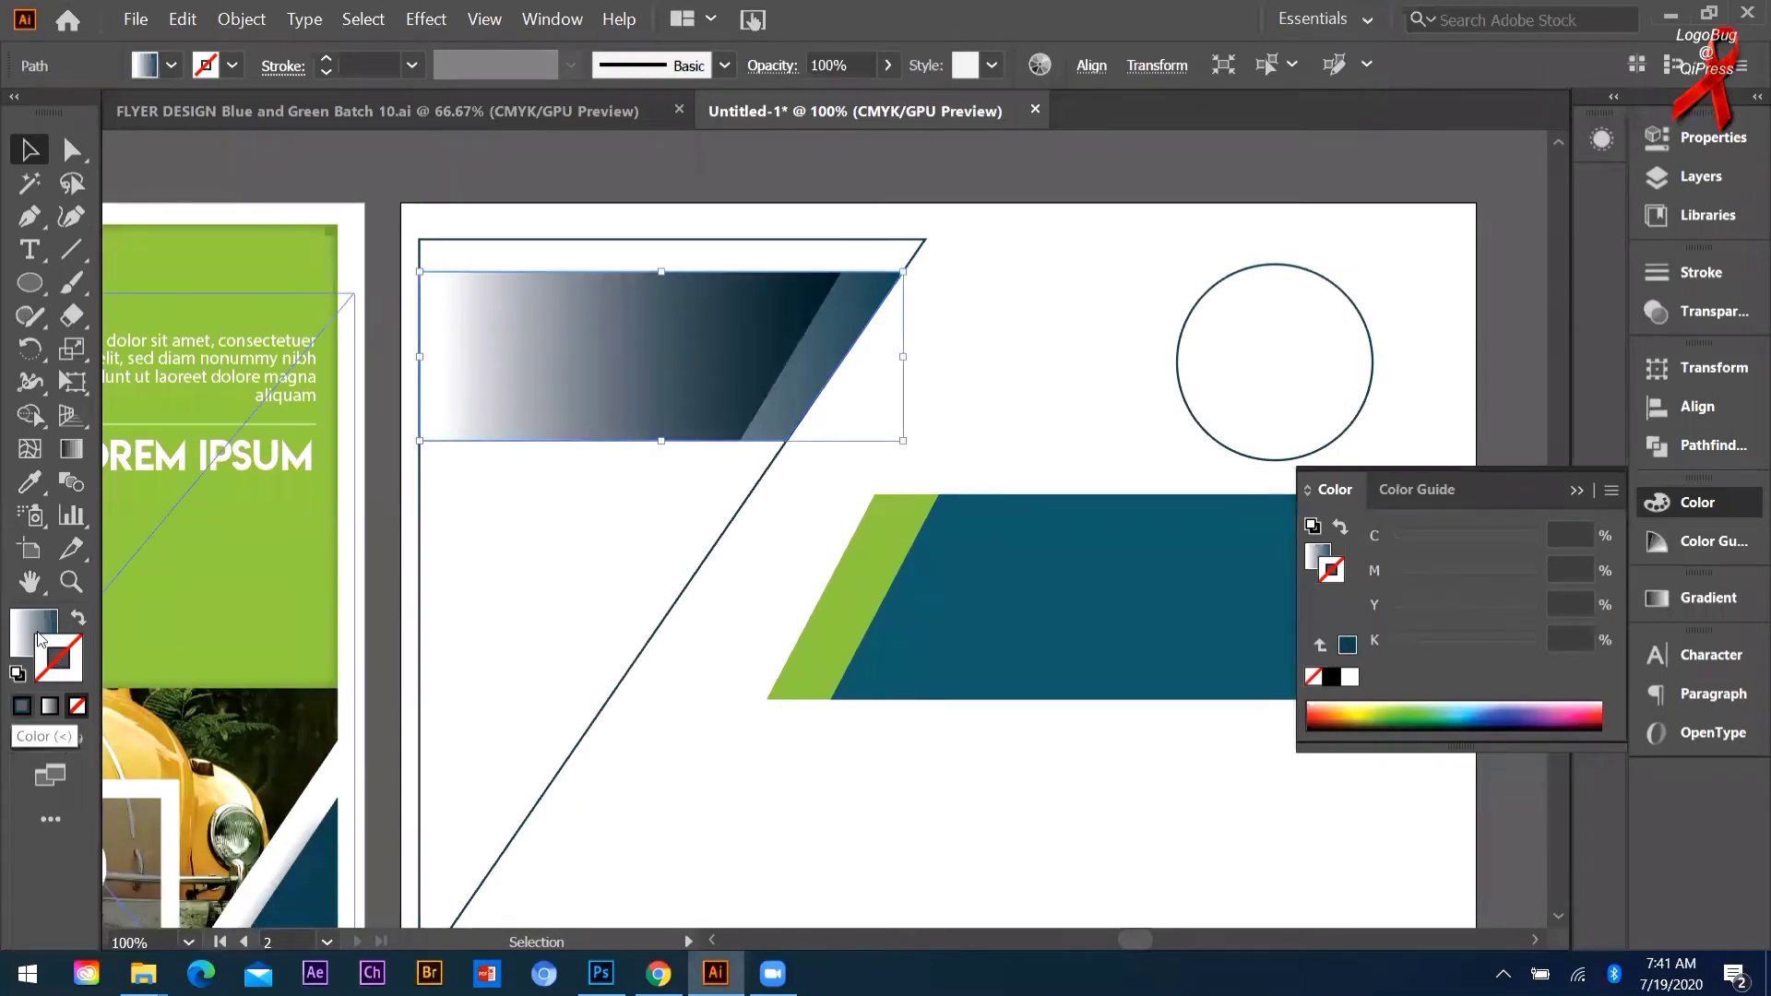
pyautogui.moveTo(37, 637)
pyautogui.mouseDown()
pyautogui.moveTo(785, 364)
pyautogui.moveTo(808, 402)
pyautogui.mouseUp()
pyautogui.press('i')
pyautogui.click(730, 566)
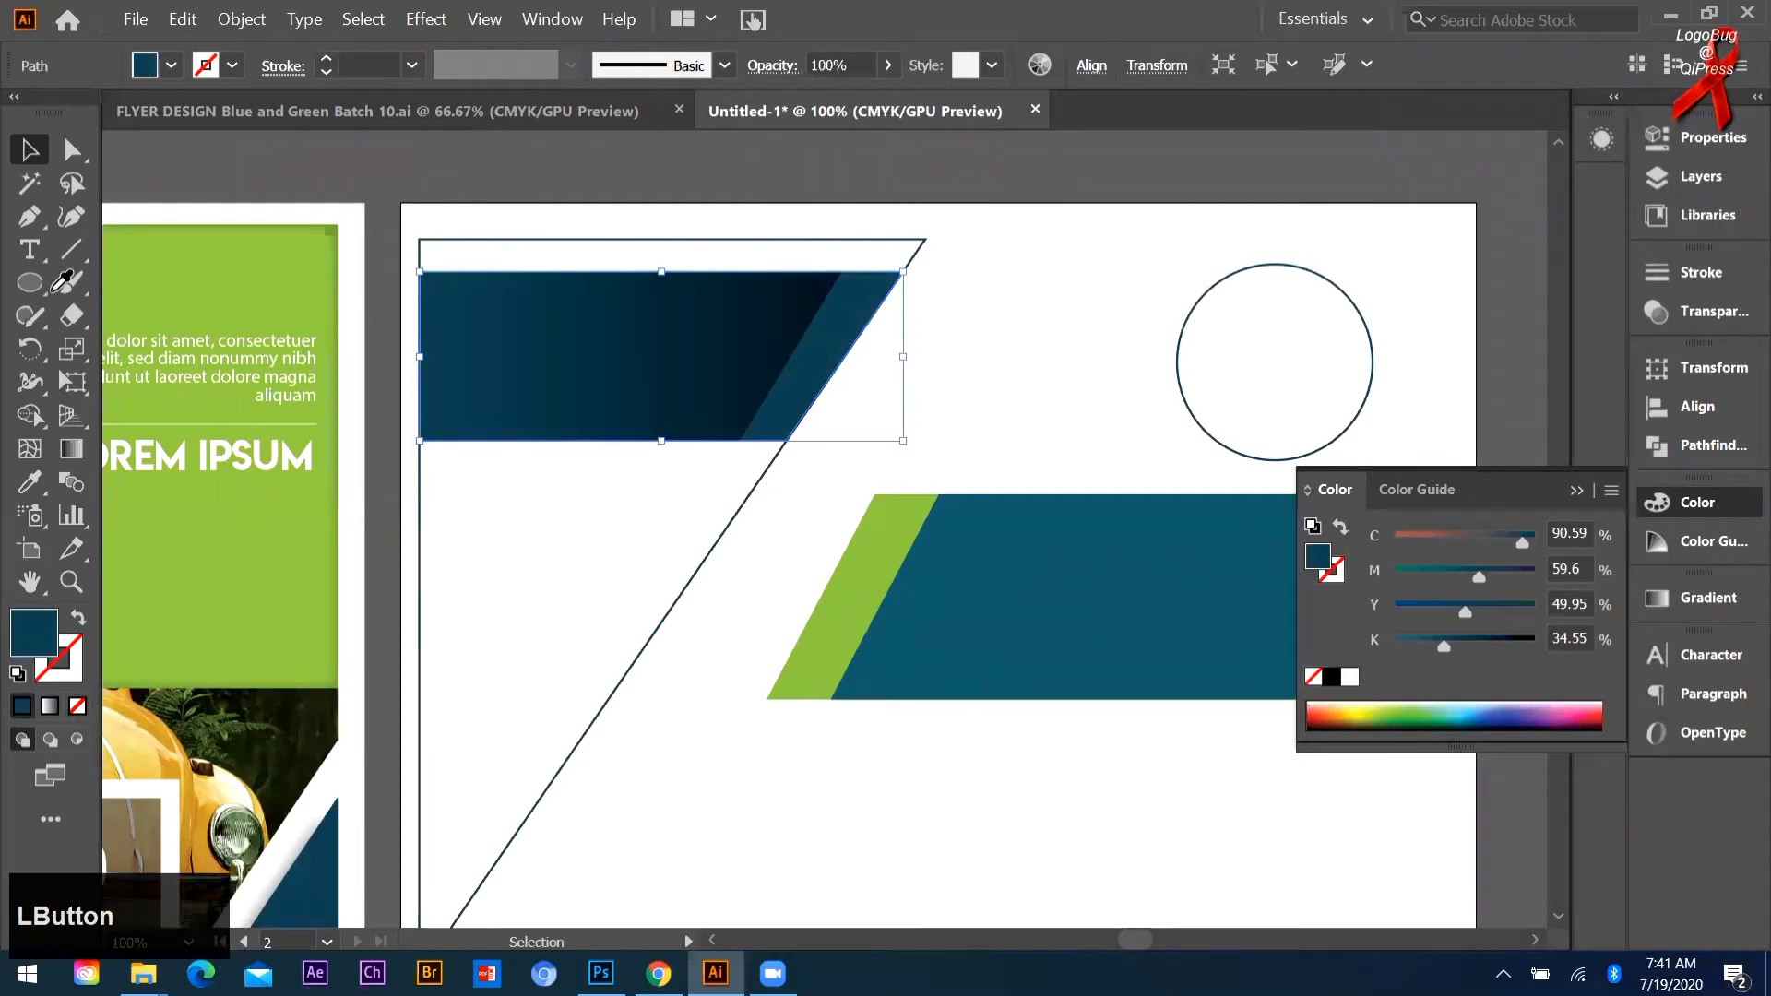
pyautogui.click(39, 147)
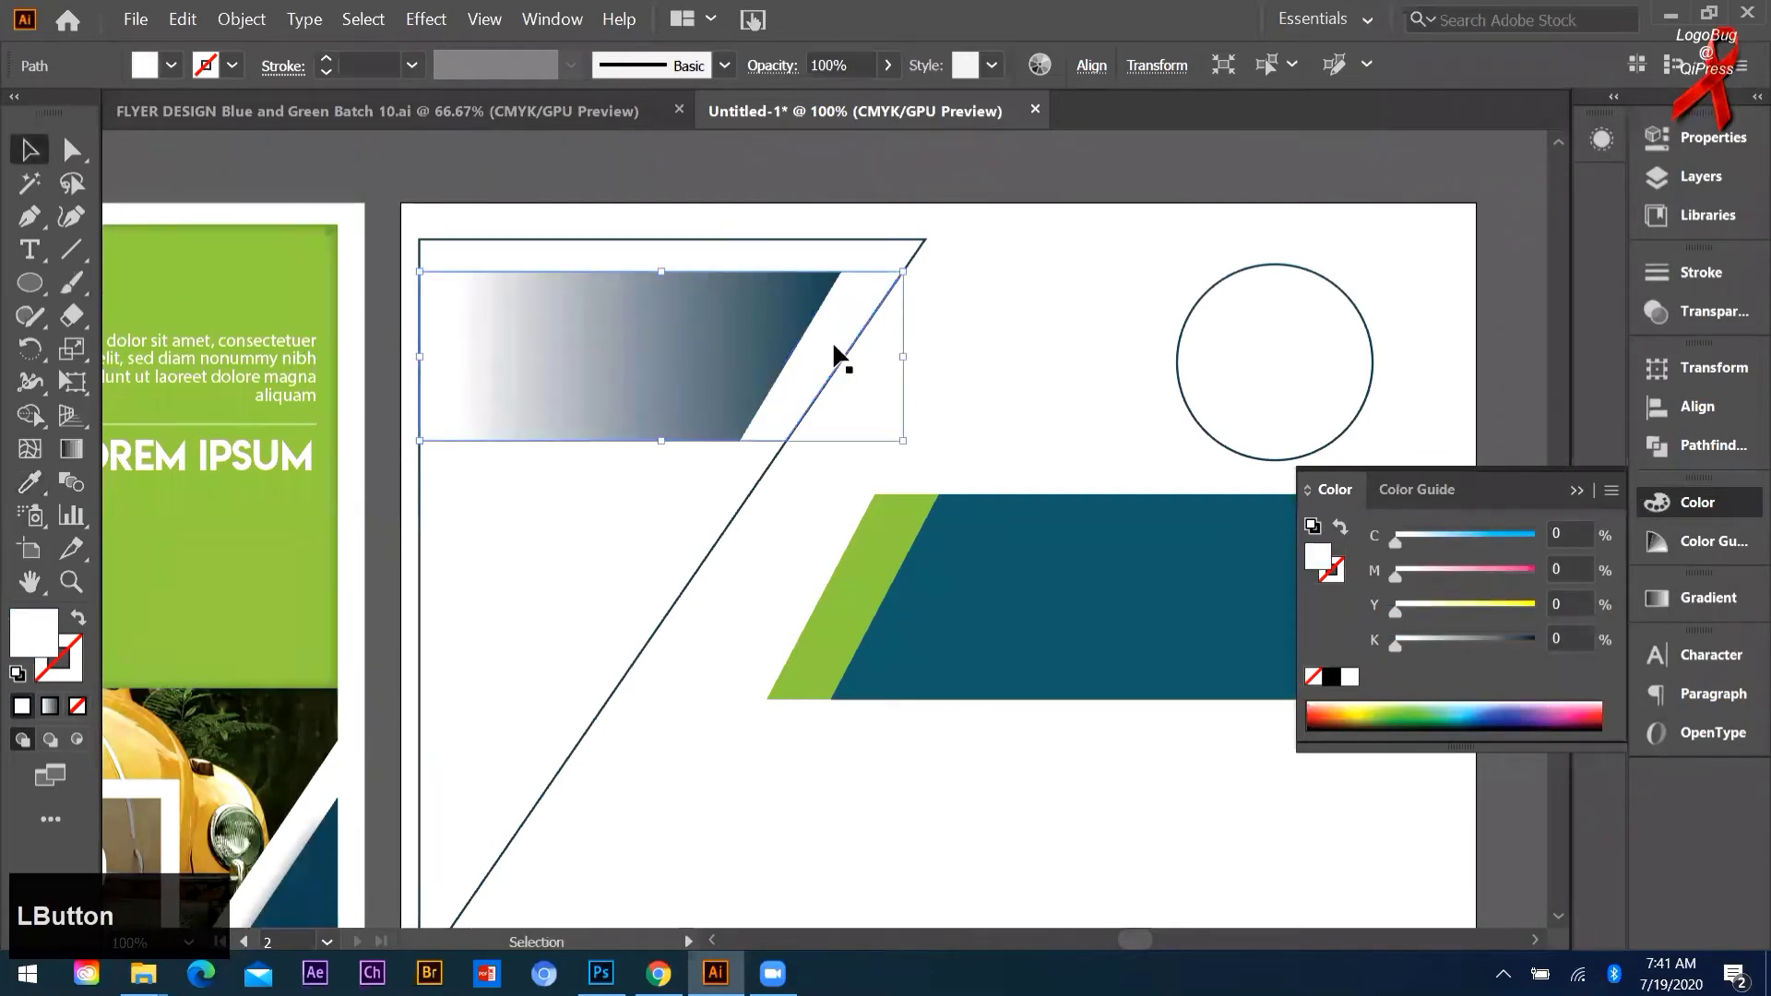
# Step: Reshape the narrower gradient strip by its corner points so its slanted end runs parallel to the triangle's long edge
pyautogui.click(757, 374)
pyautogui.click(71, 149)
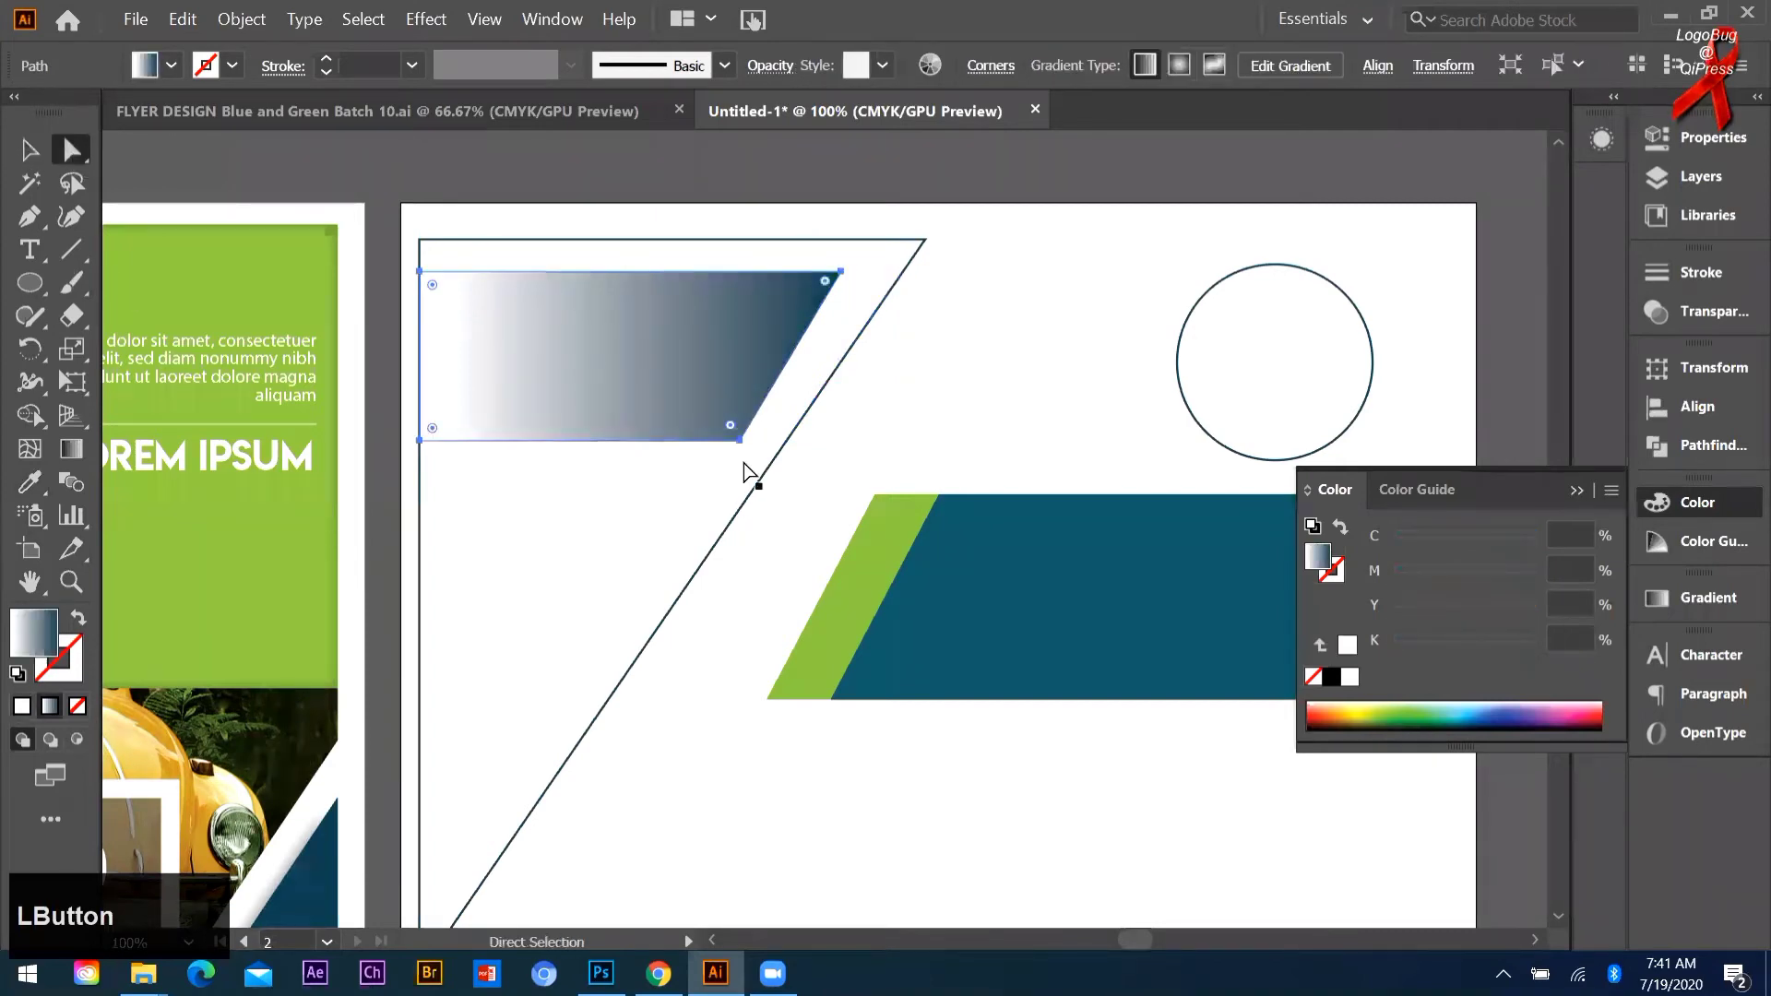
pyautogui.moveTo(738, 441); pyautogui.dragTo(730, 436)
pyautogui.click(818, 344)
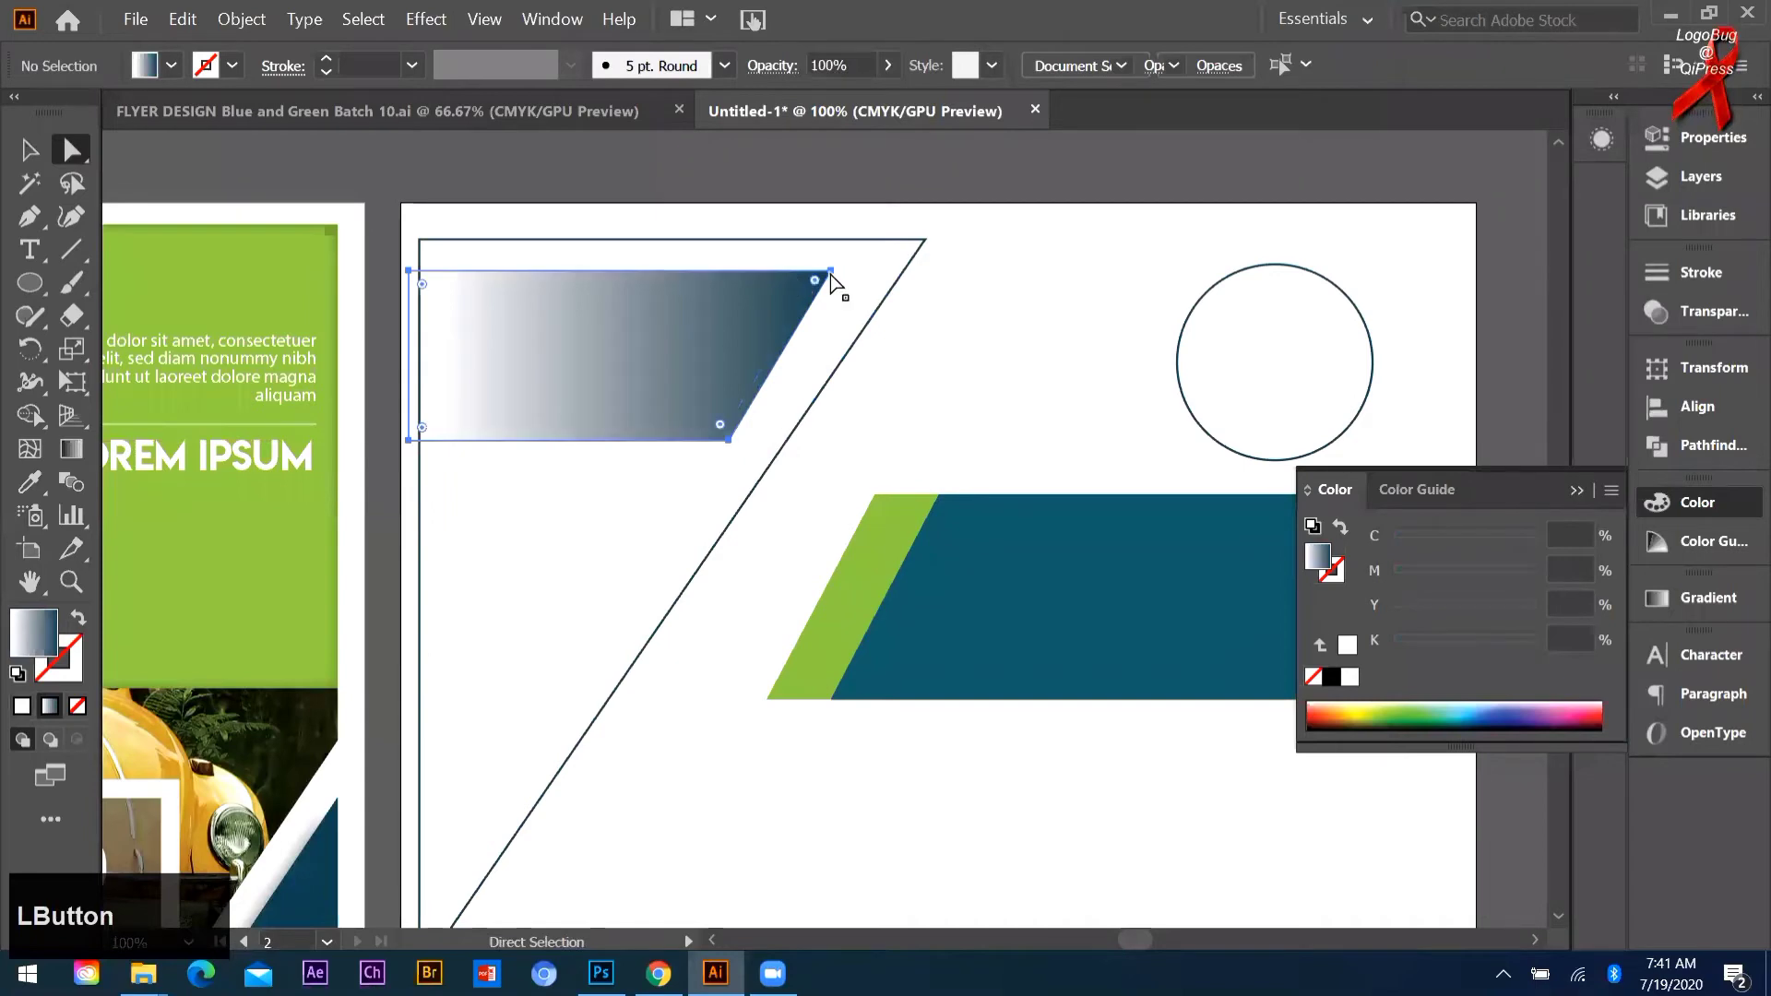
pyautogui.moveTo(830, 273); pyautogui.dragTo(847, 273)
pyautogui.hotkey('ctrl', 'z')
pyautogui.click(822, 406)
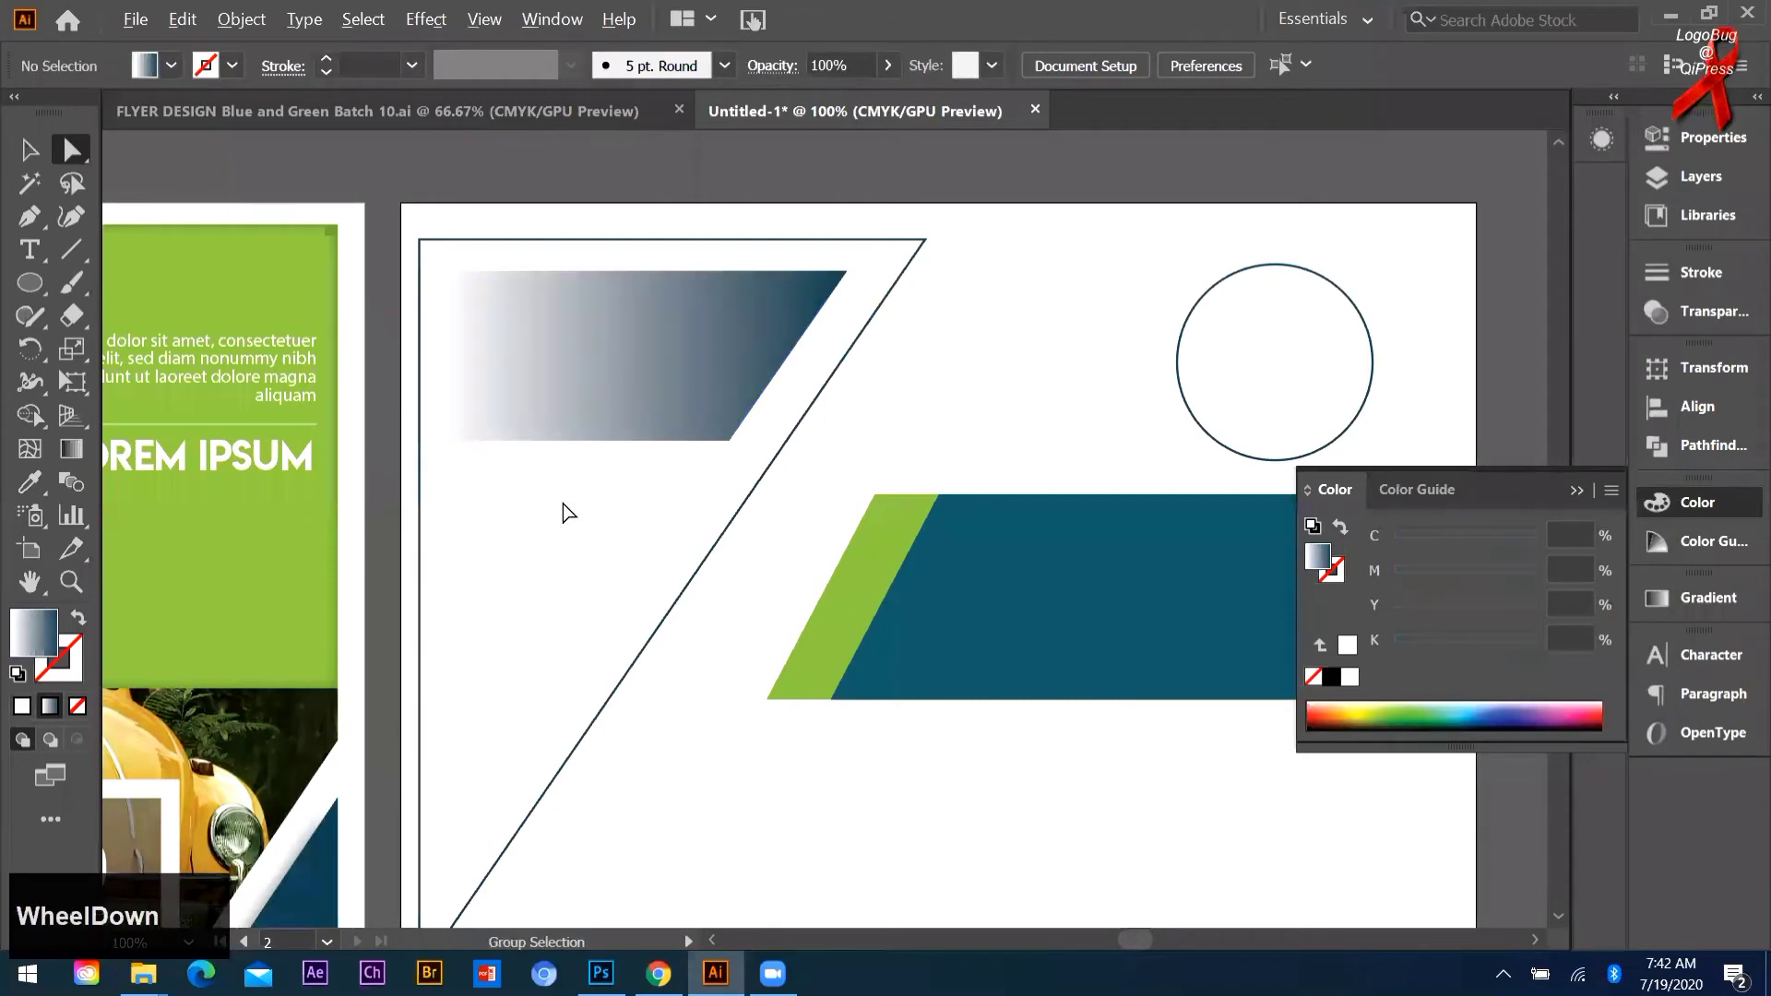
# Step: Place the night street photo with the yellow car from the behance folder onto the back-page artboard
pyautogui.scroll(-1, 568, 513)
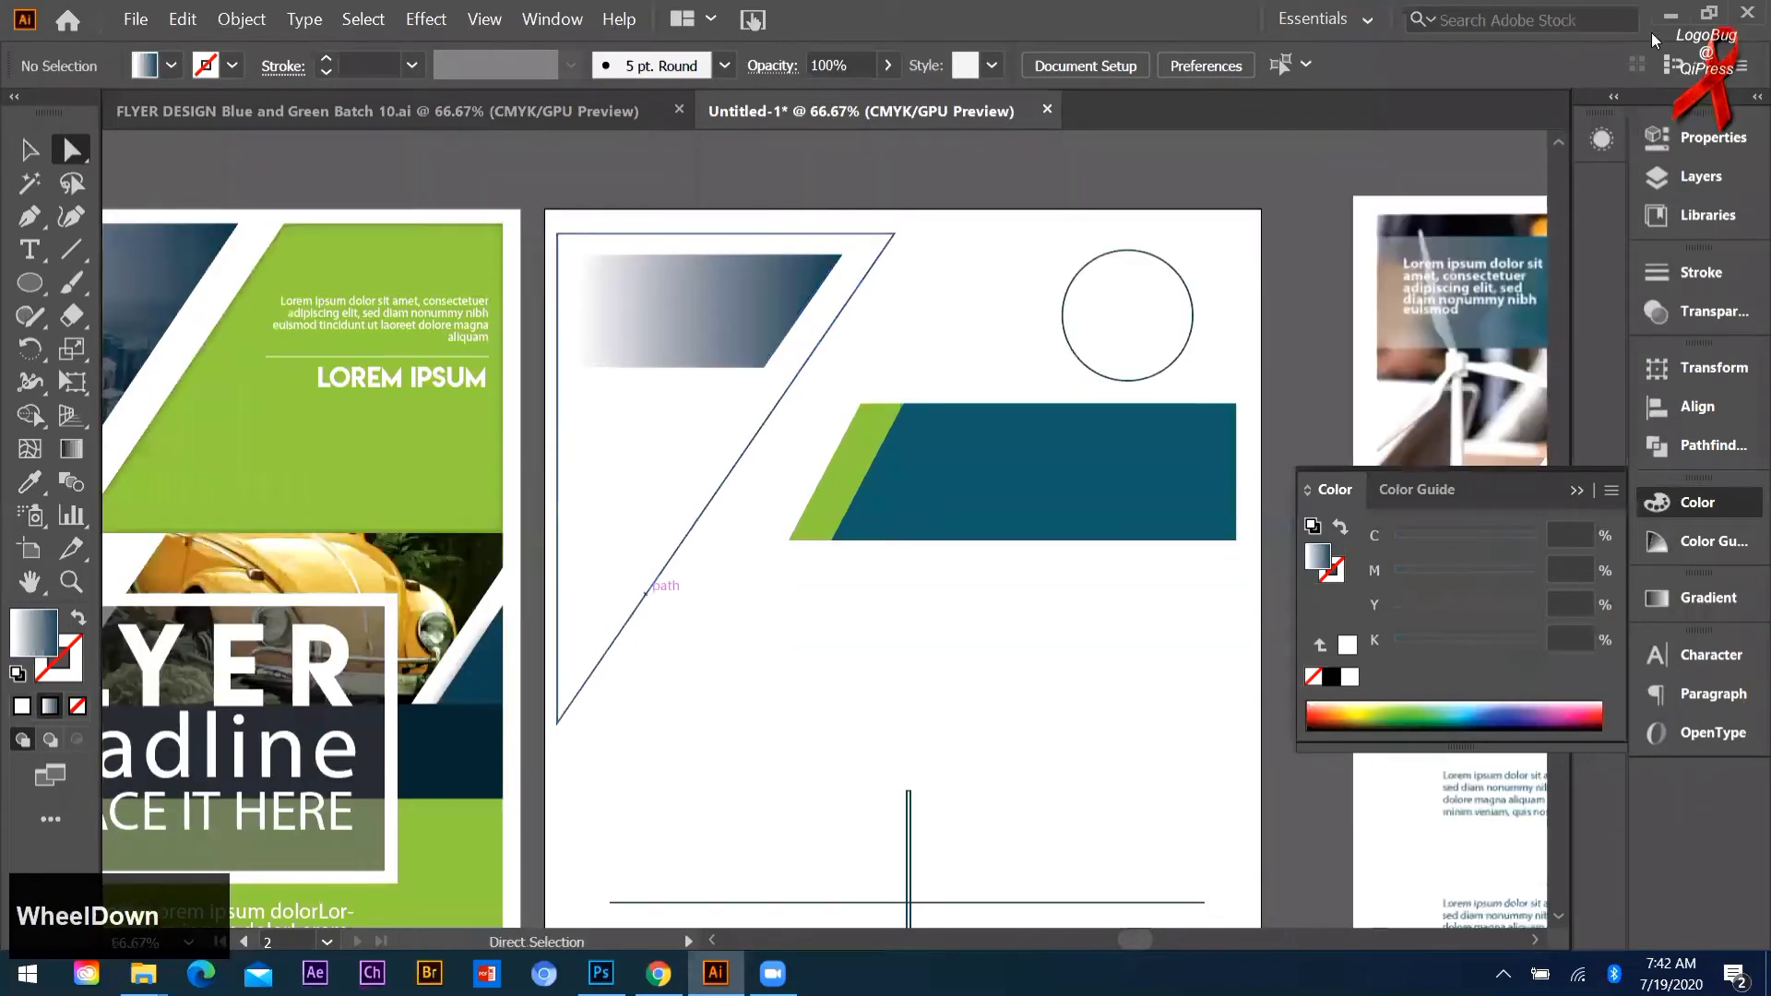
pyautogui.scroll(-2, 1677, 32)
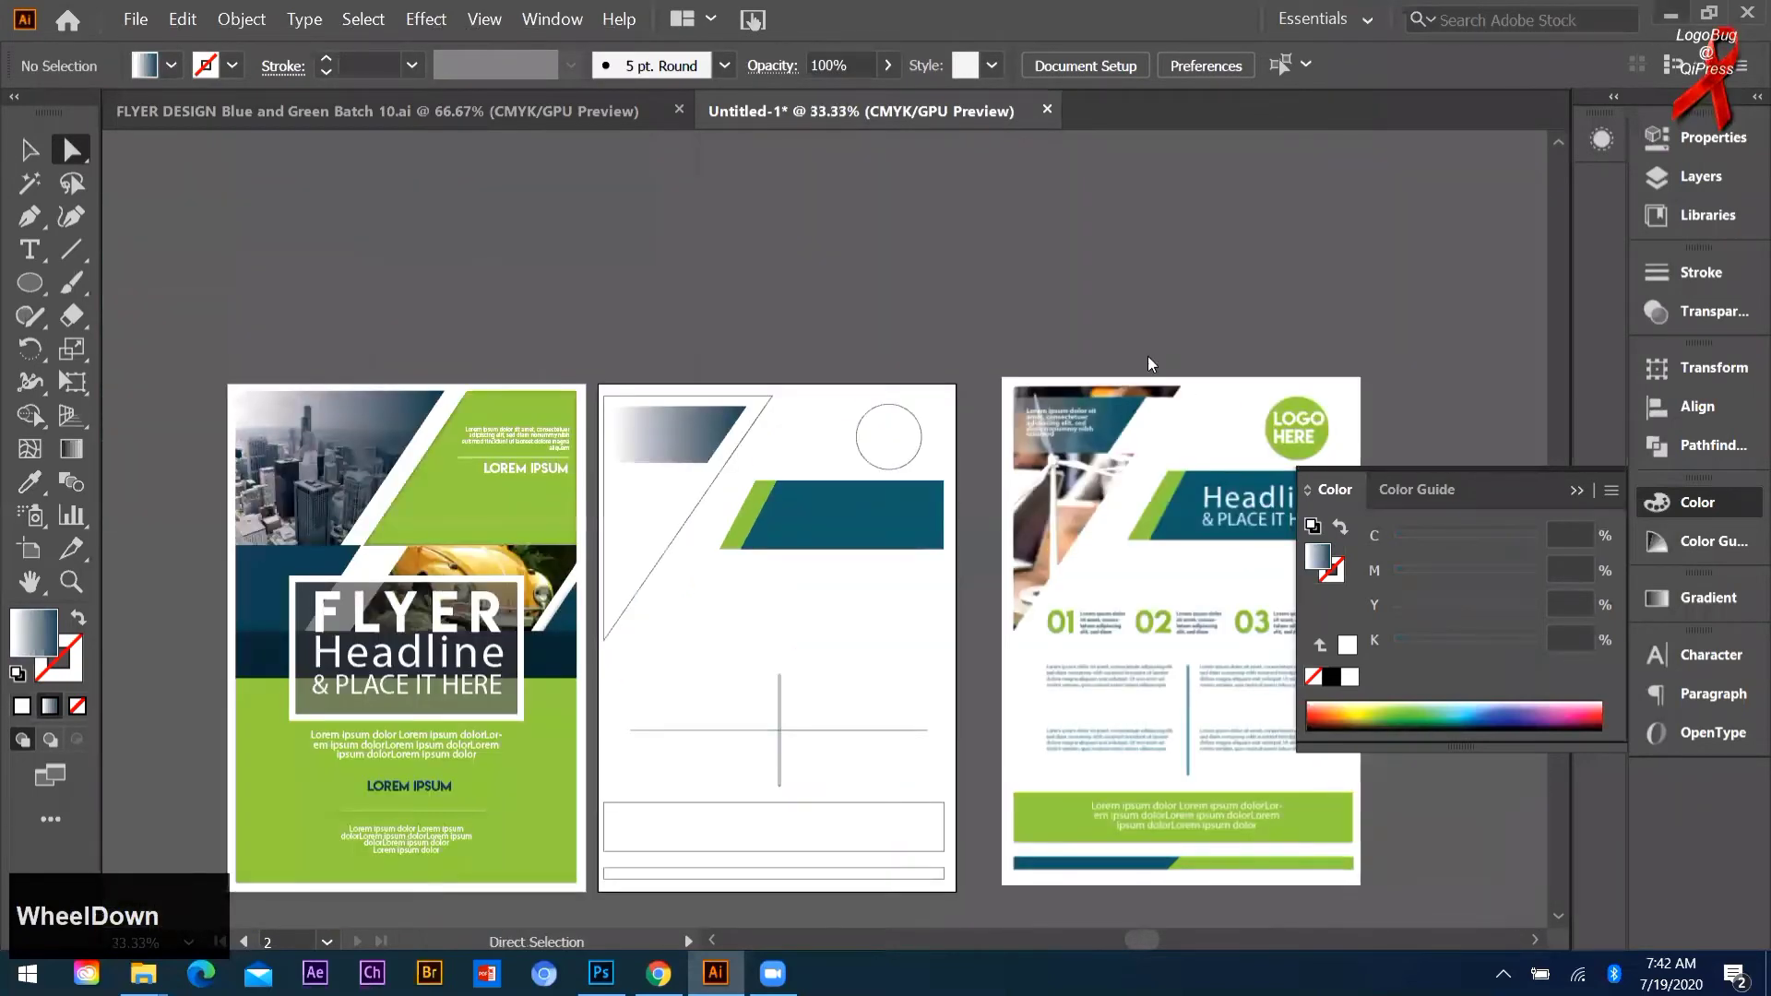
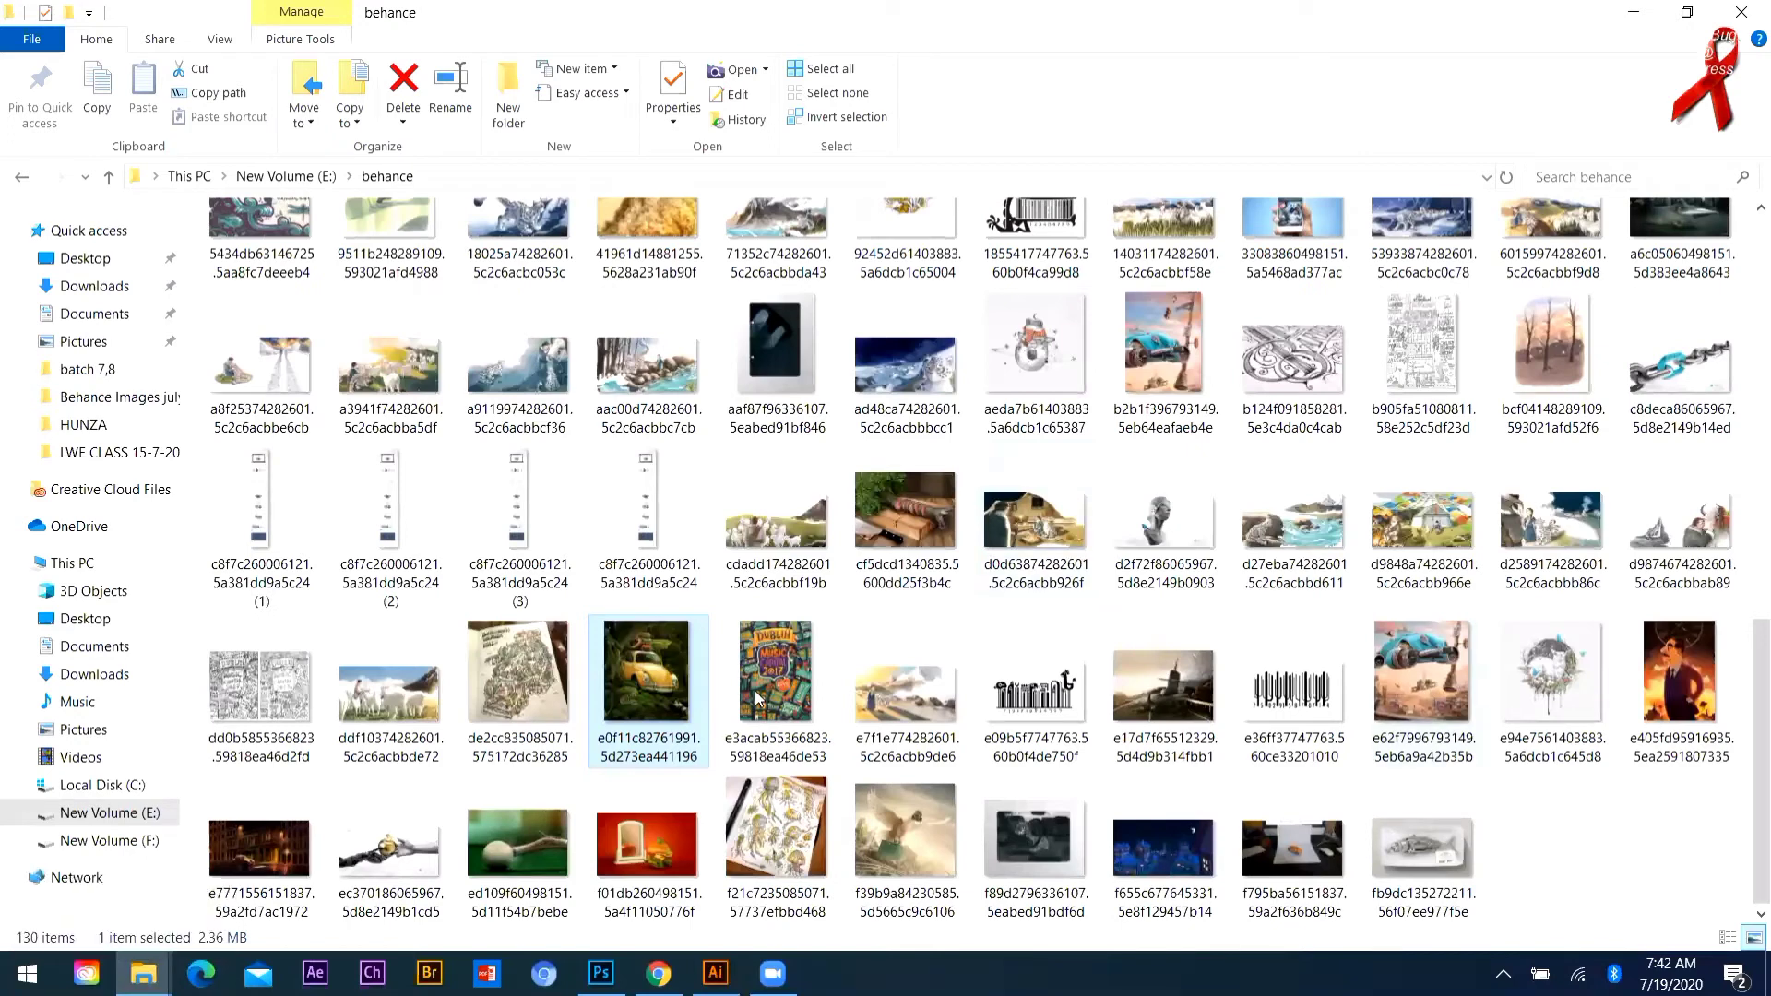
pyautogui.scroll(-1, 450, 814)
pyautogui.moveTo(259, 847); pyautogui.dragTo(678, 507)
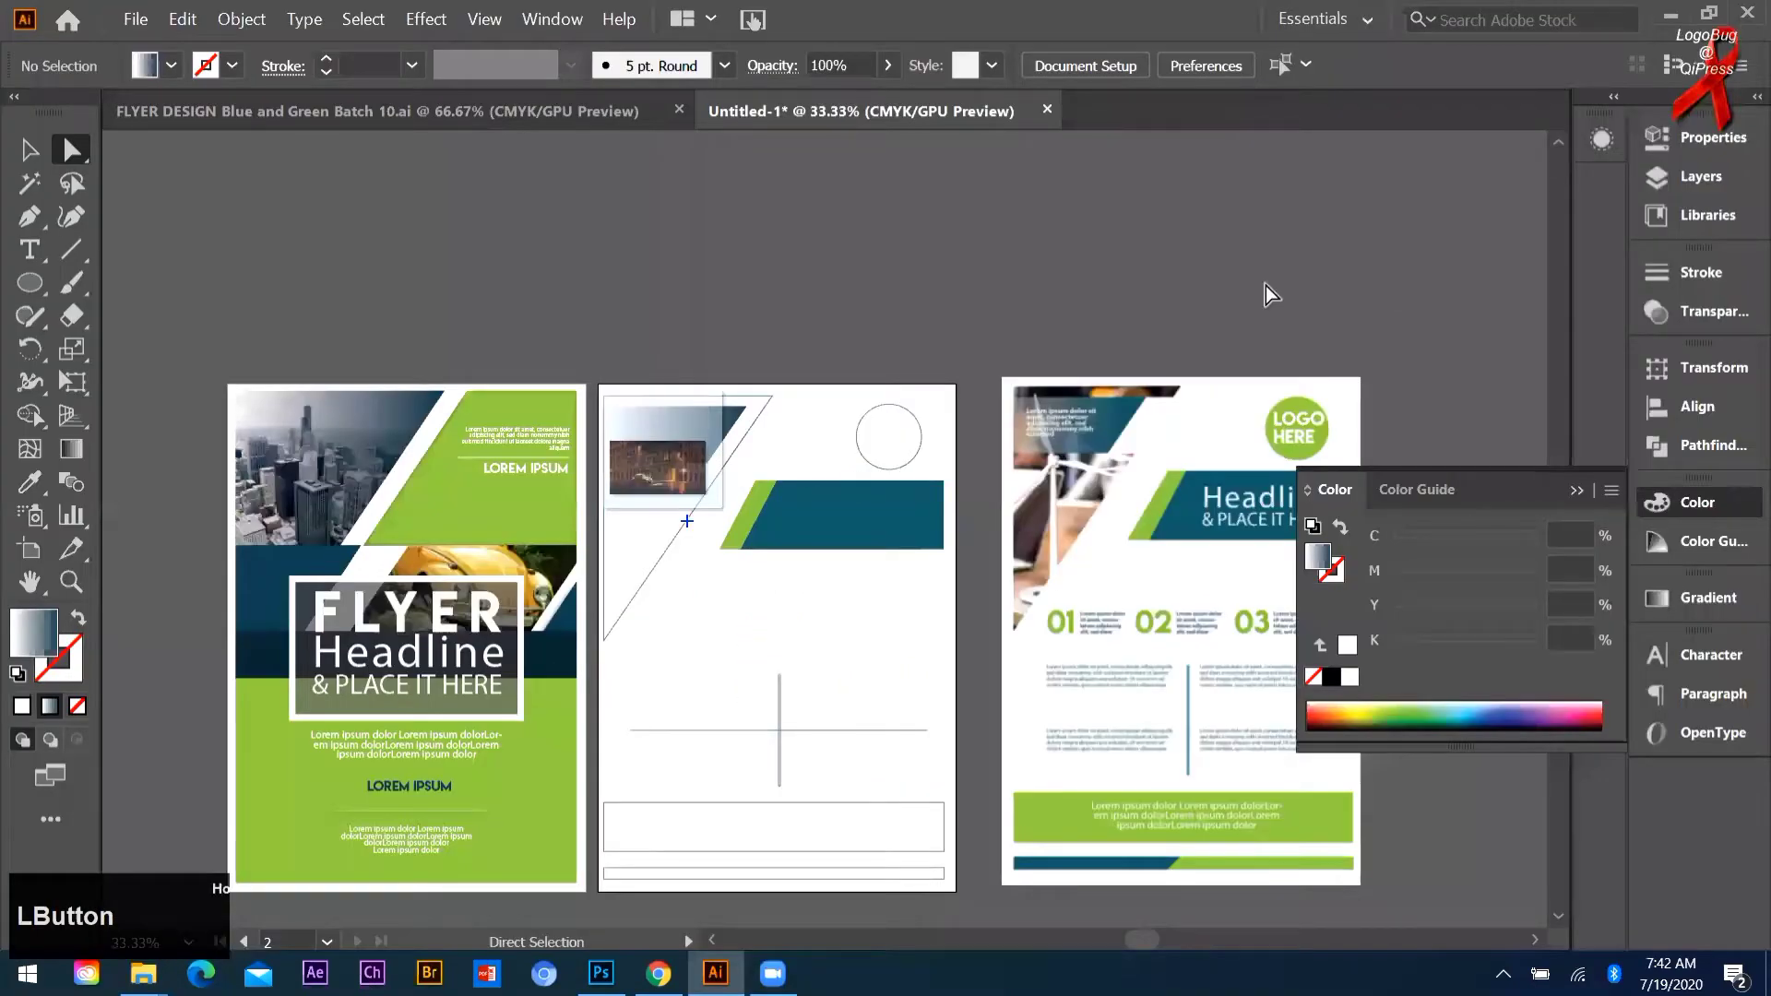
pyautogui.moveTo(1079, 278); pyautogui.dragTo(1205, 275)
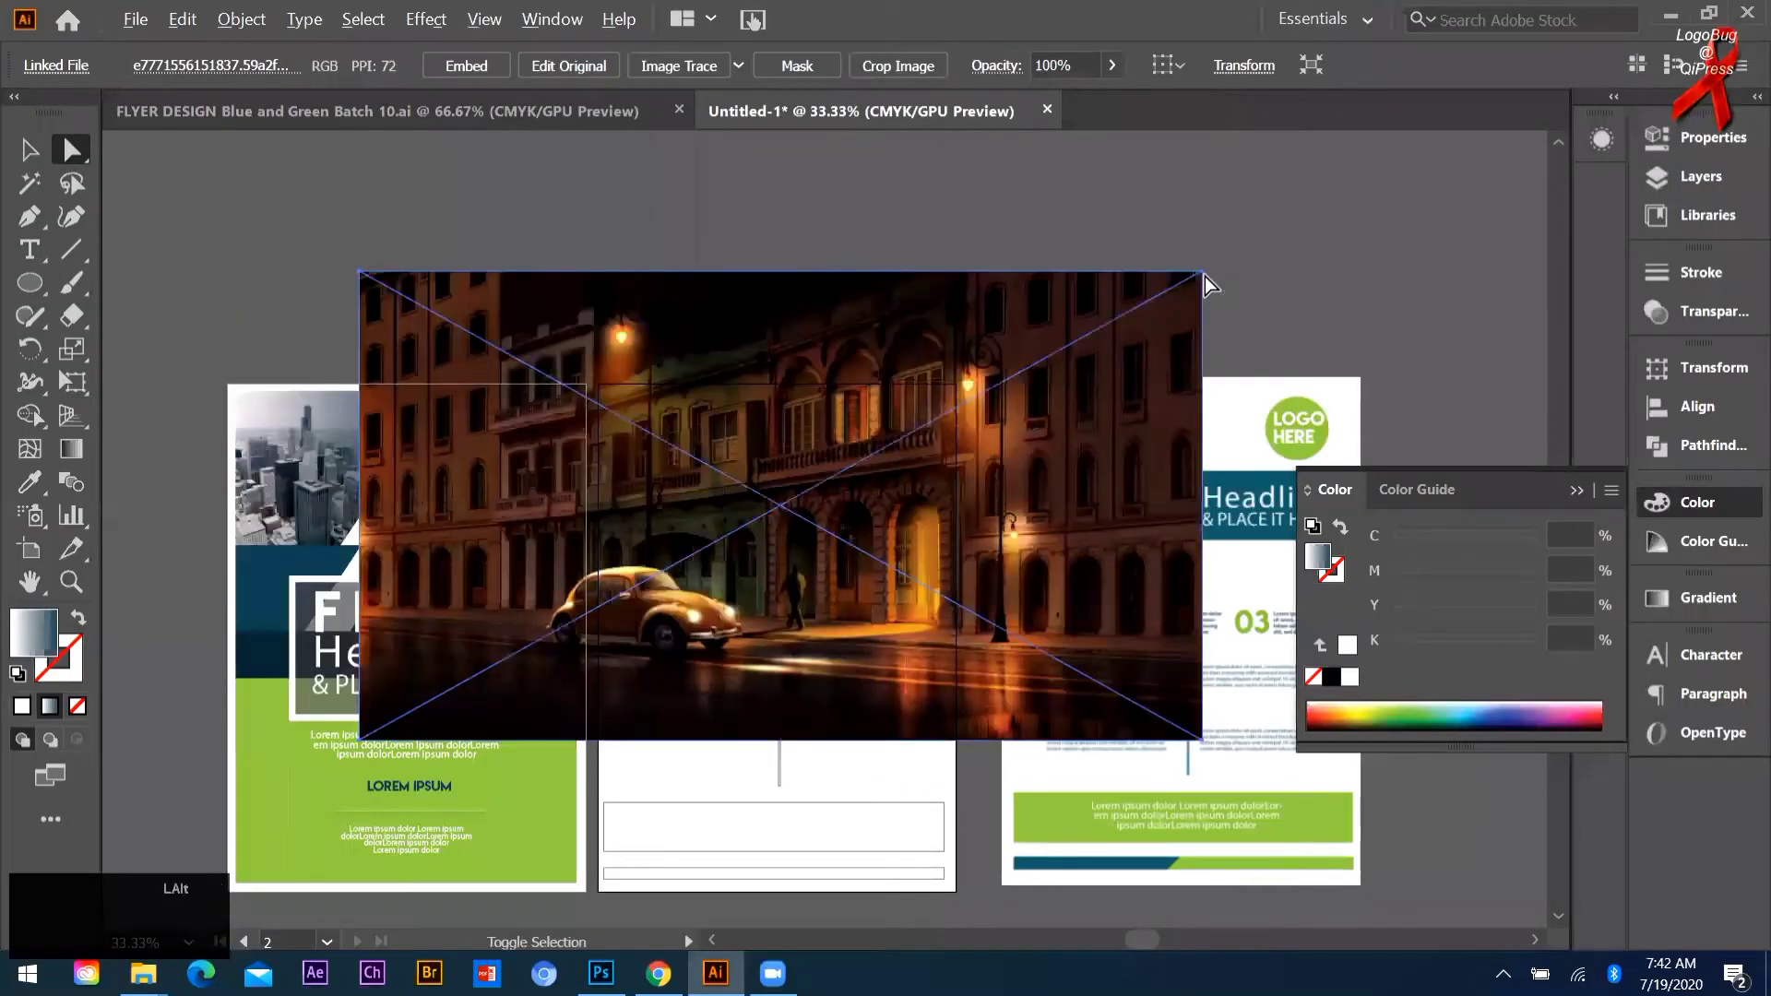
# Step: Scale the street photo to about 264 mm wide and position it over the back page's triangle
pyautogui.click(29, 150)
pyautogui.moveTo(1202, 273); pyautogui.dragTo(762, 503)
pyautogui.hotkey('ctrl', '=')
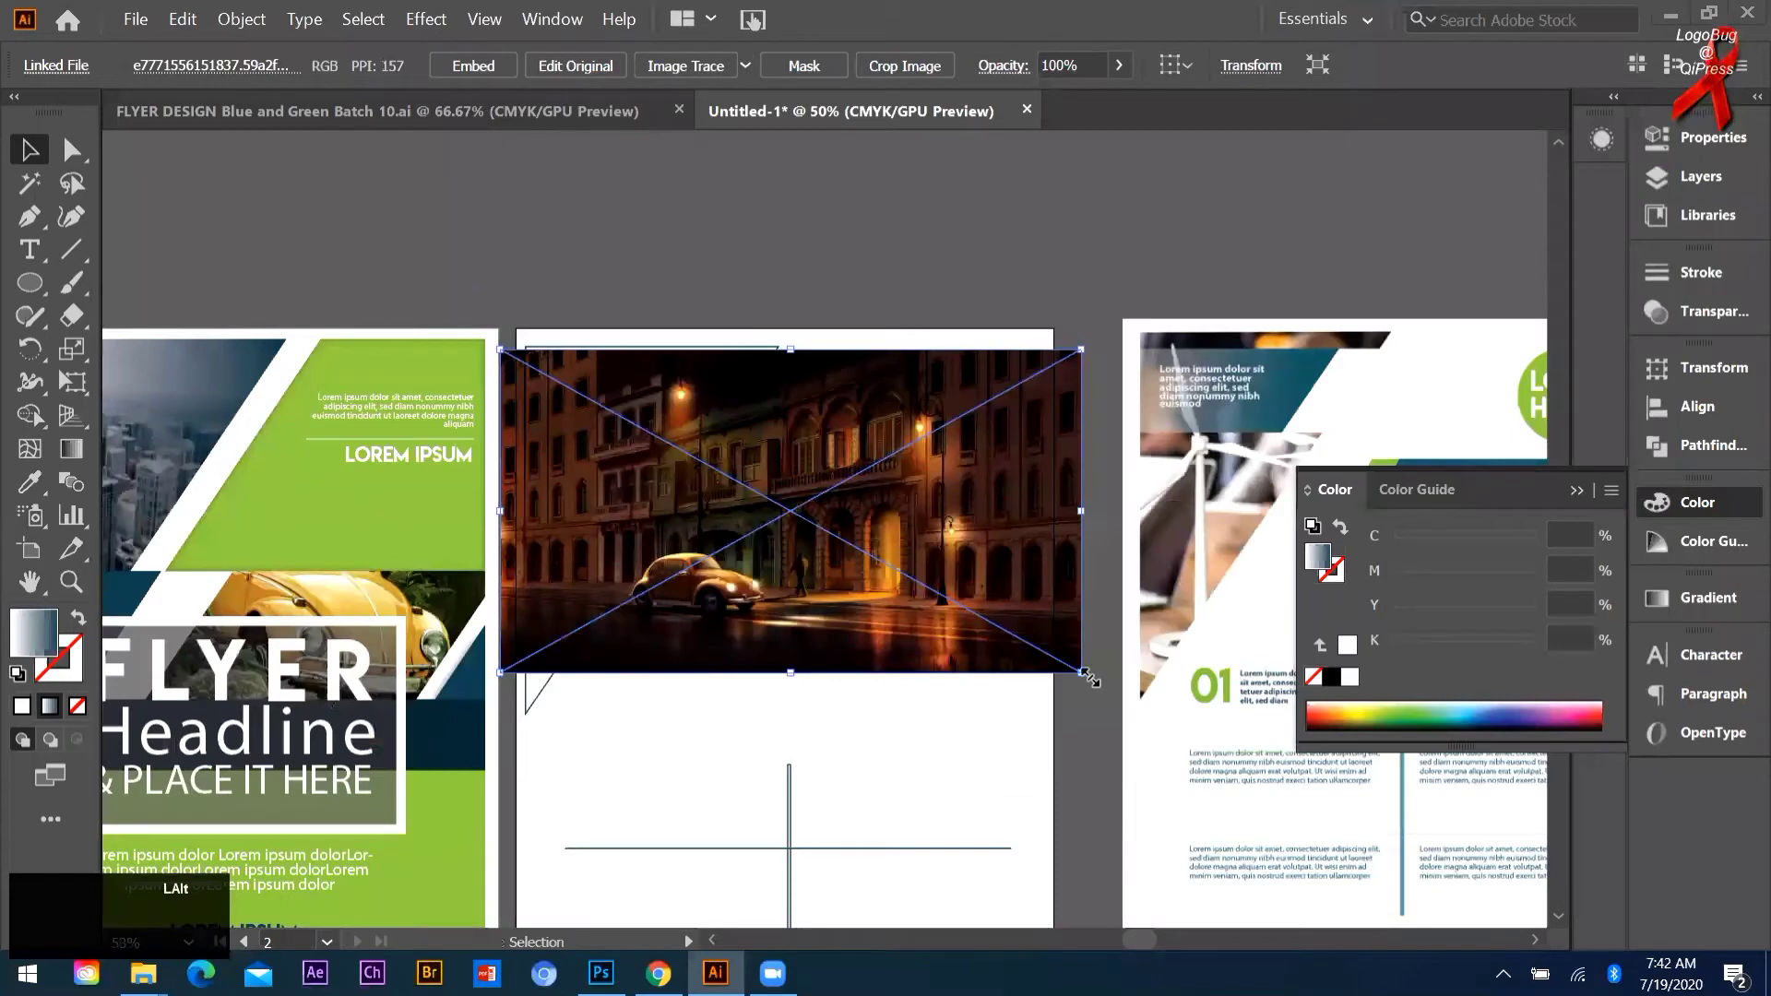
pyautogui.moveTo(1089, 680); pyautogui.dragTo(1122, 696)
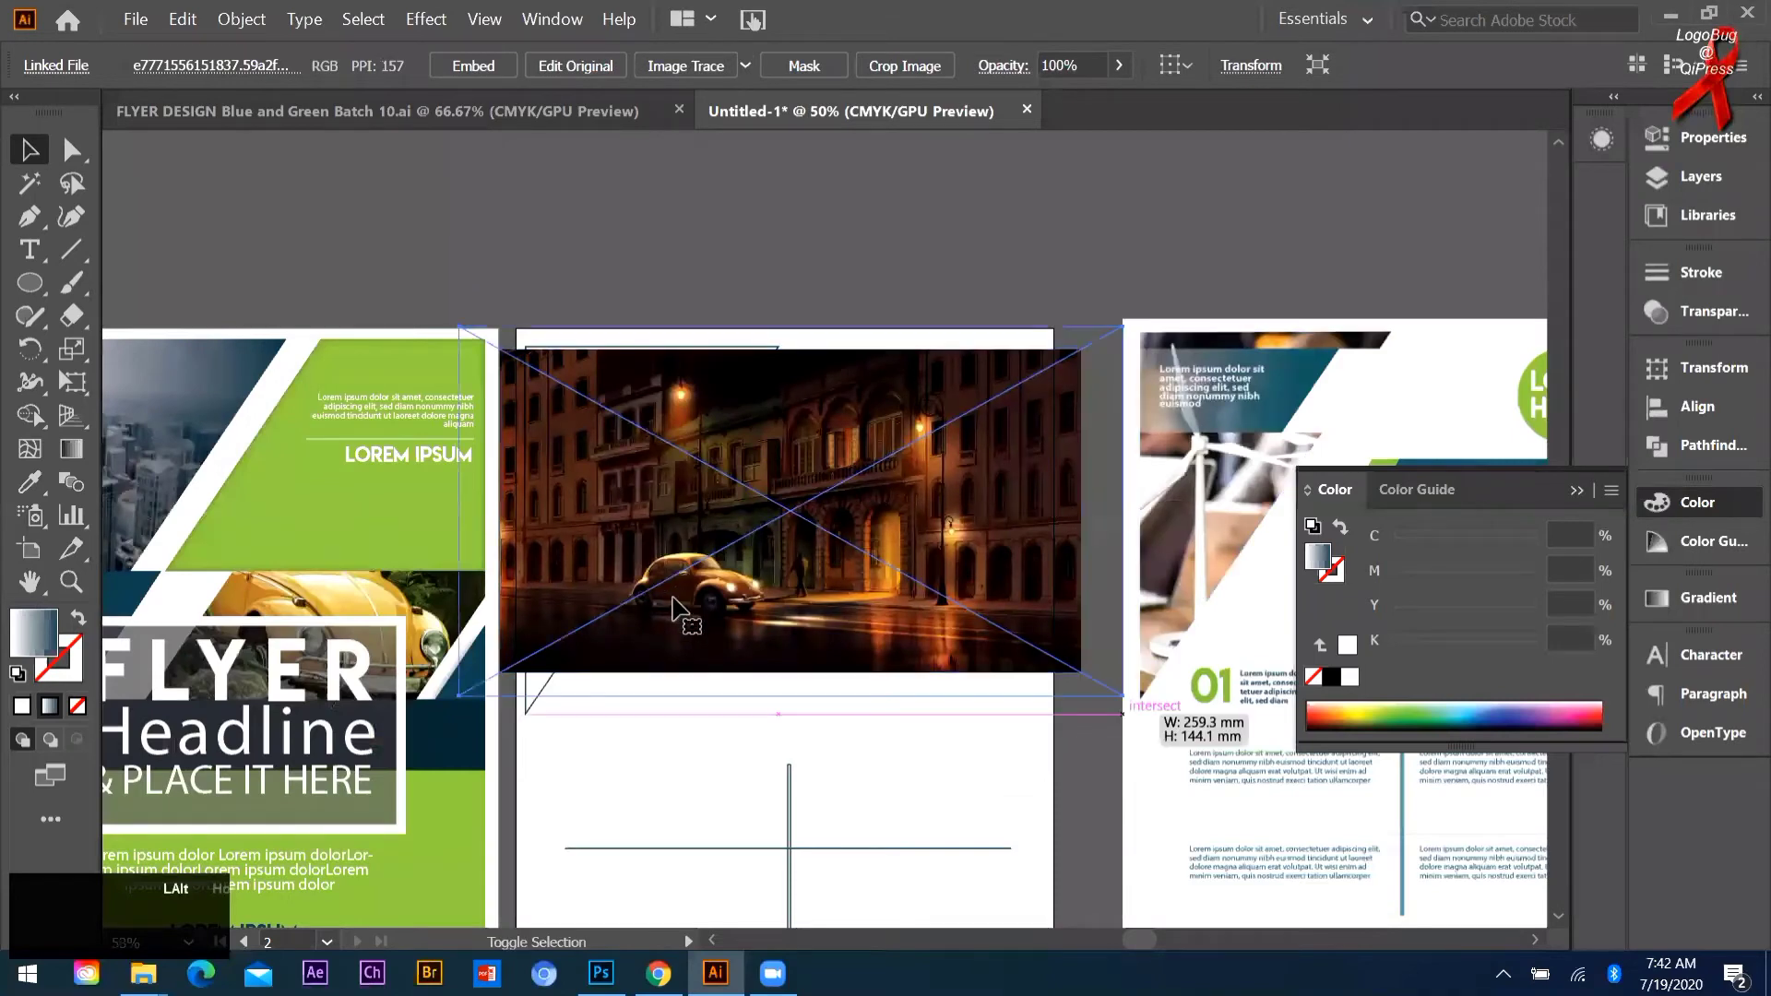
pyautogui.moveTo(678, 609); pyautogui.dragTo(717, 572)
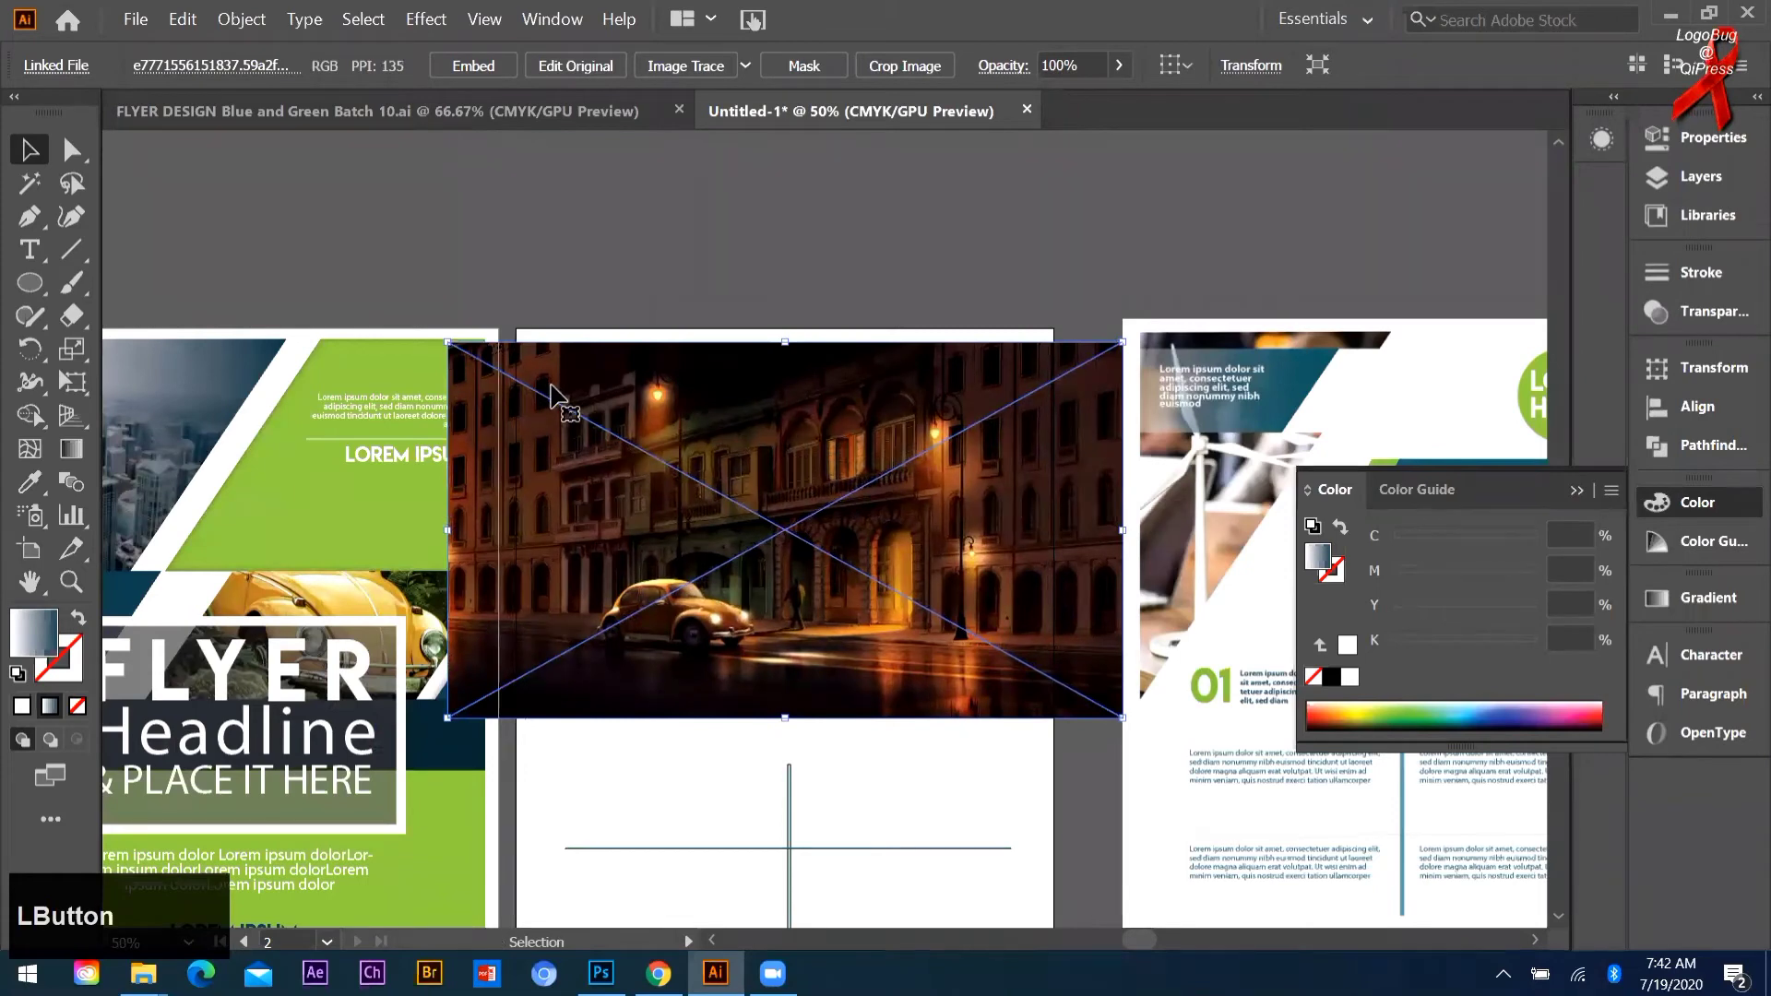
# Step: Send the street photo behind the traced shapes and clip it into the triangle with a clipping mask
pyautogui.press('ctrl')
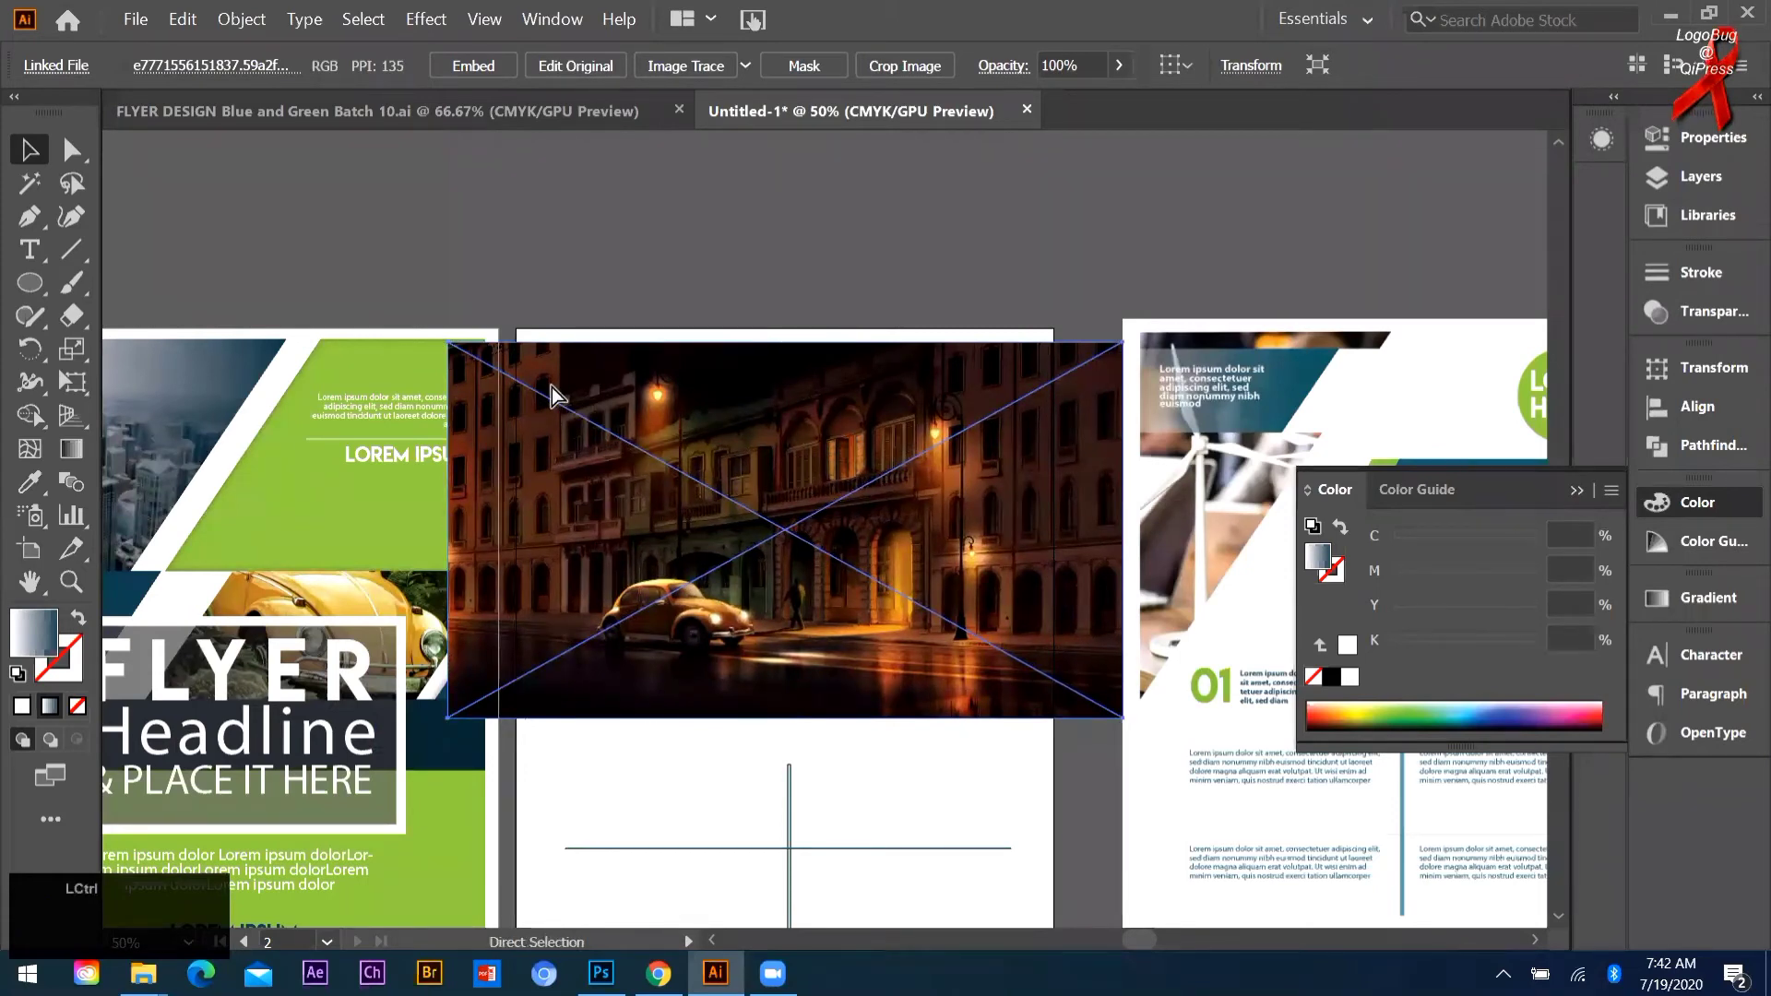
pyautogui.hotkey('ctrl', '[')
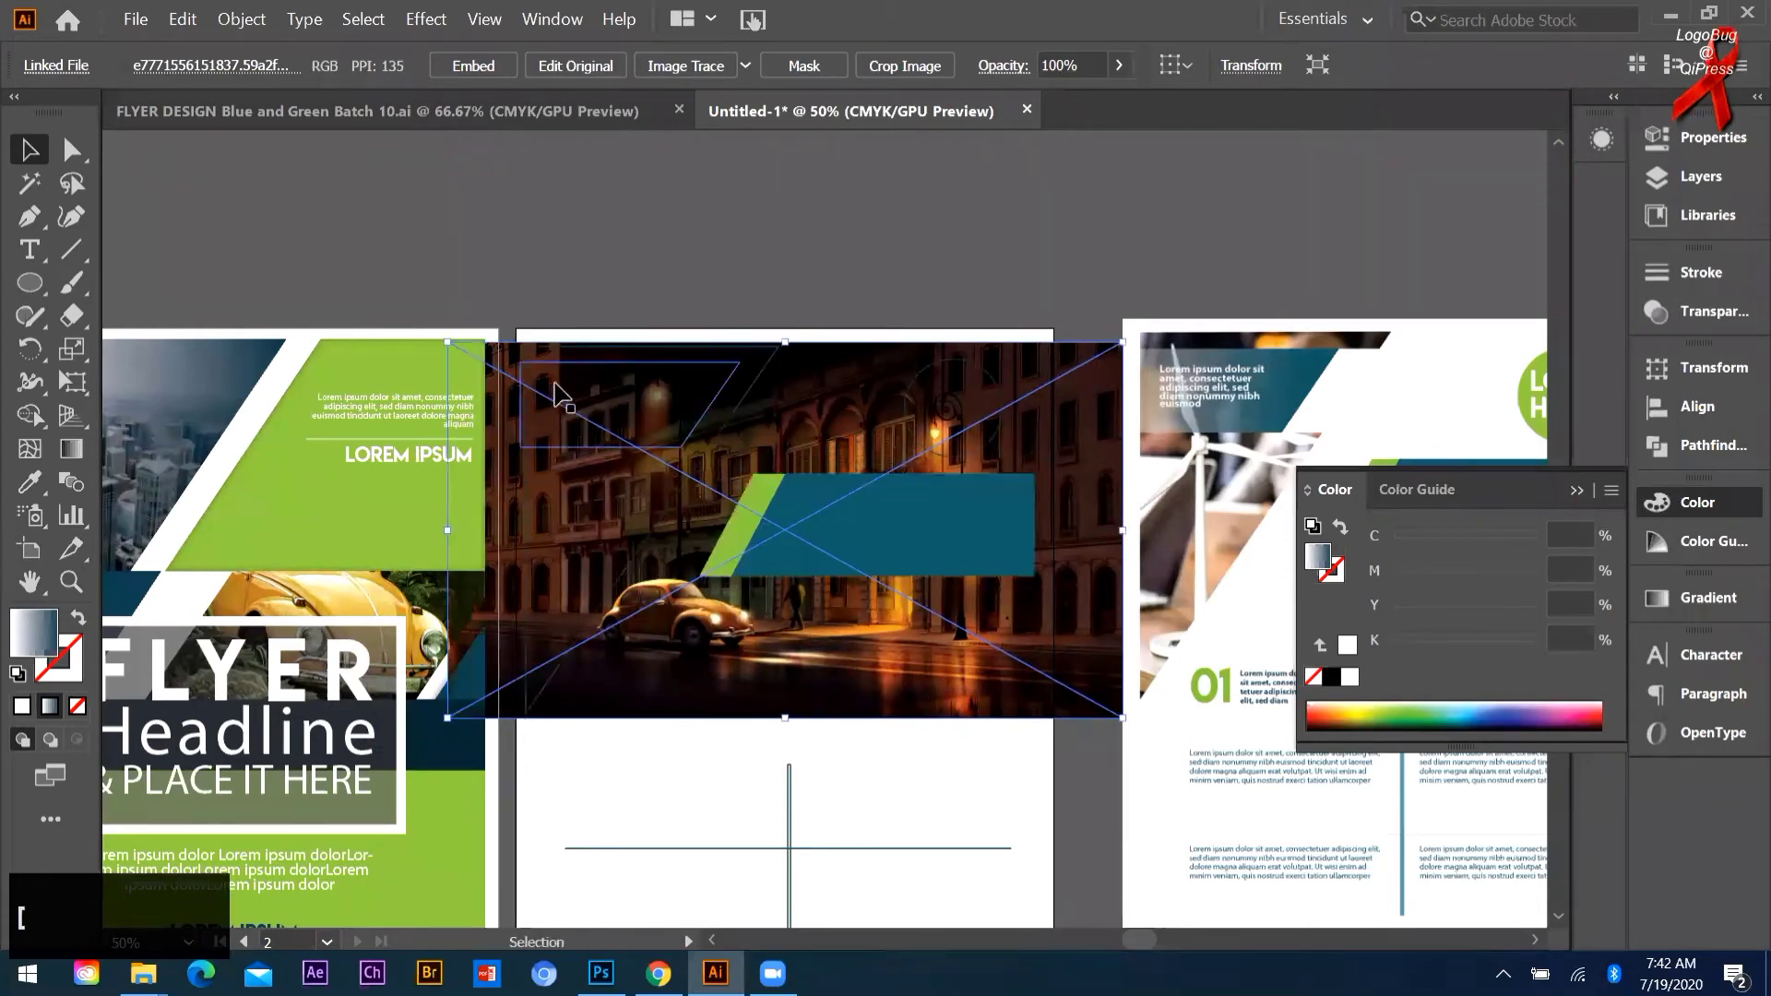
pyautogui.click(519, 328)
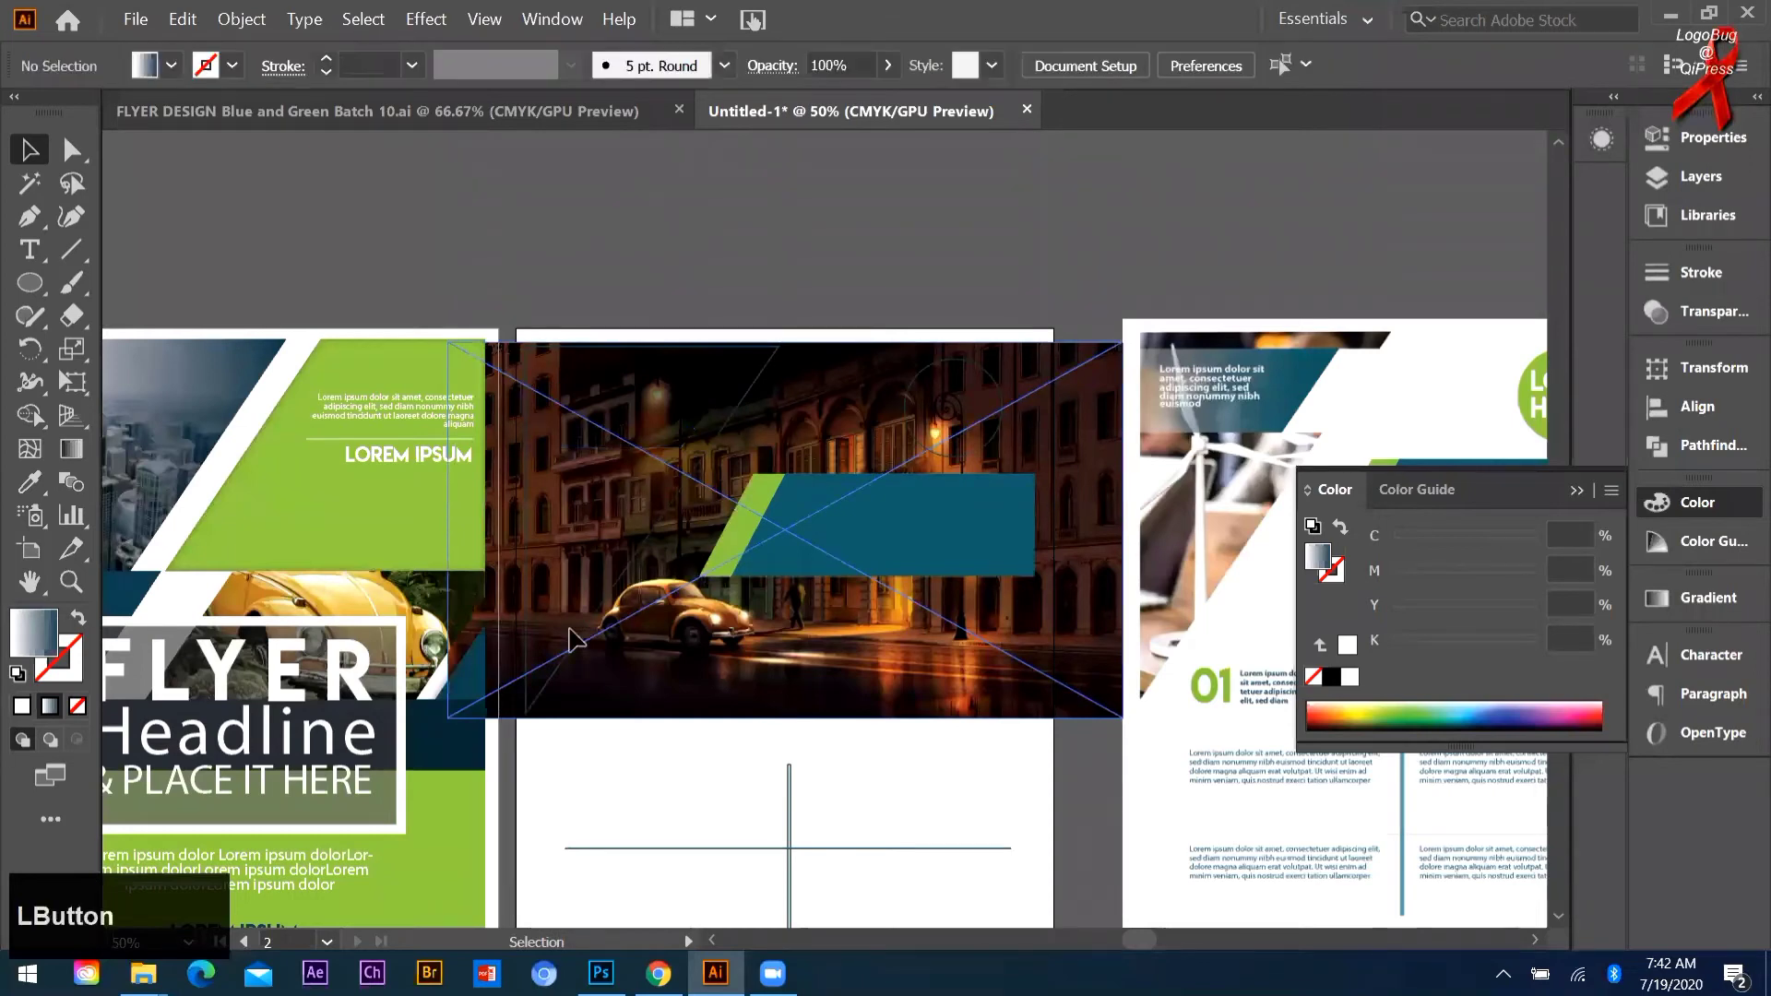
pyautogui.click(539, 641)
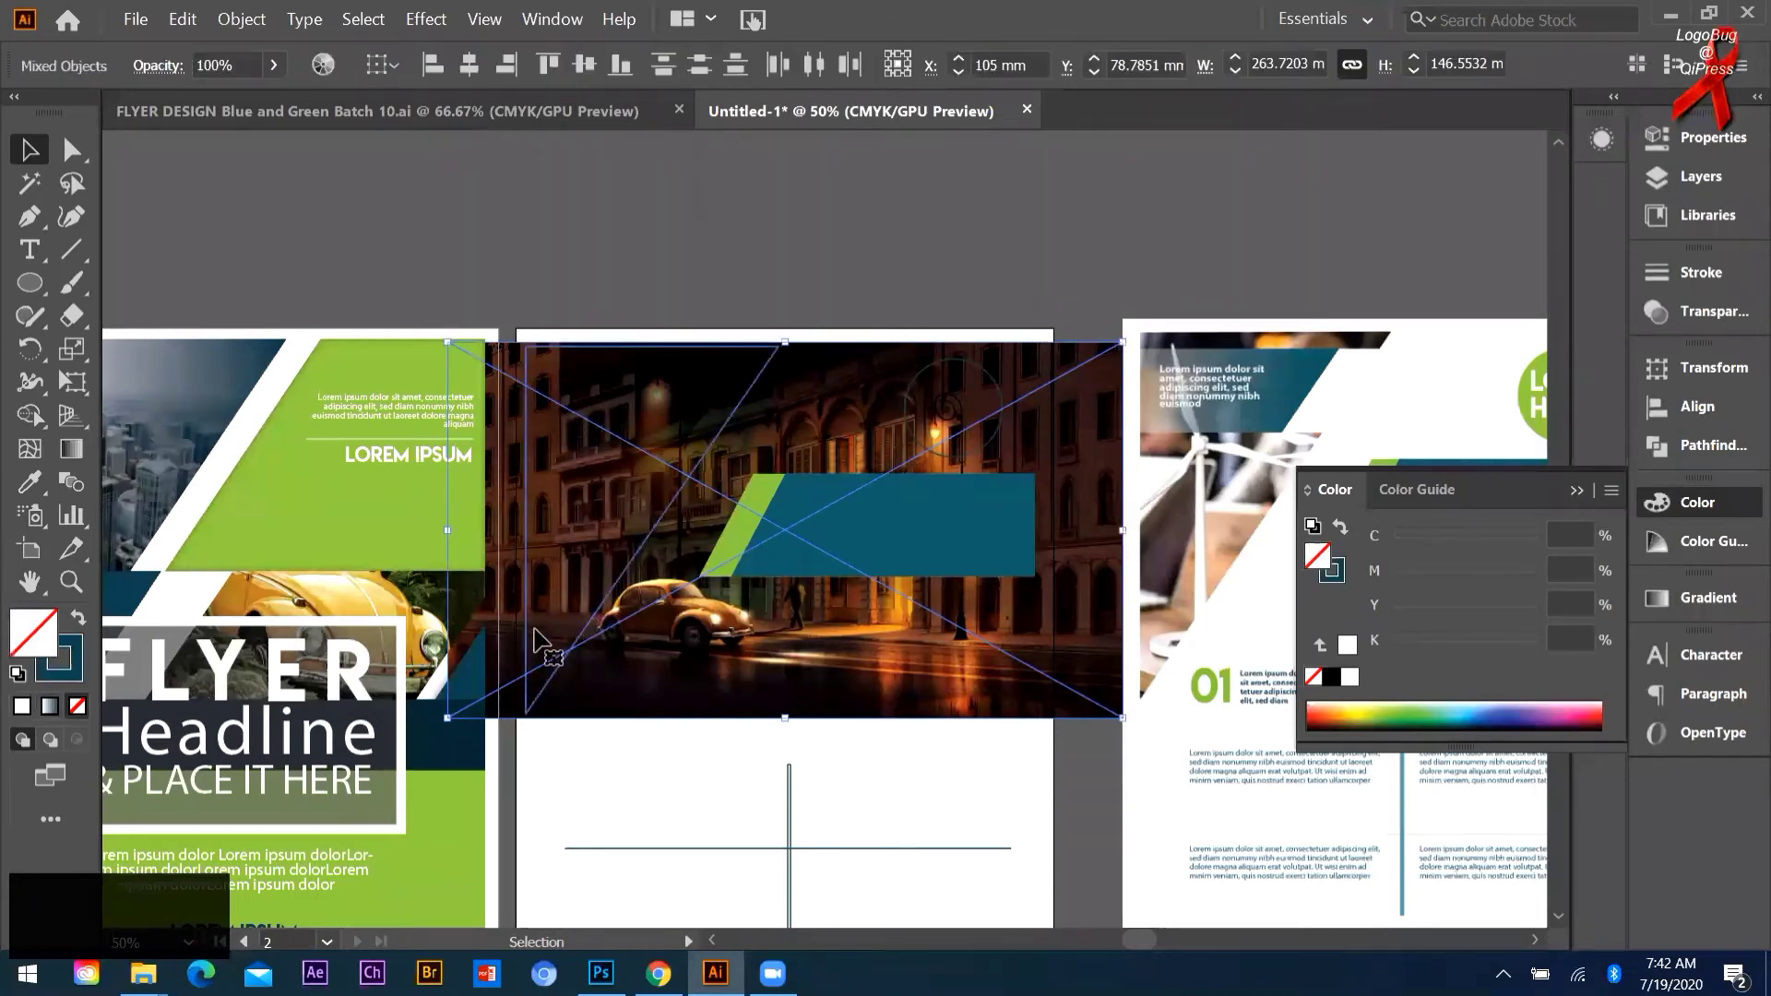
pyautogui.hotkey('ctrl', '7')
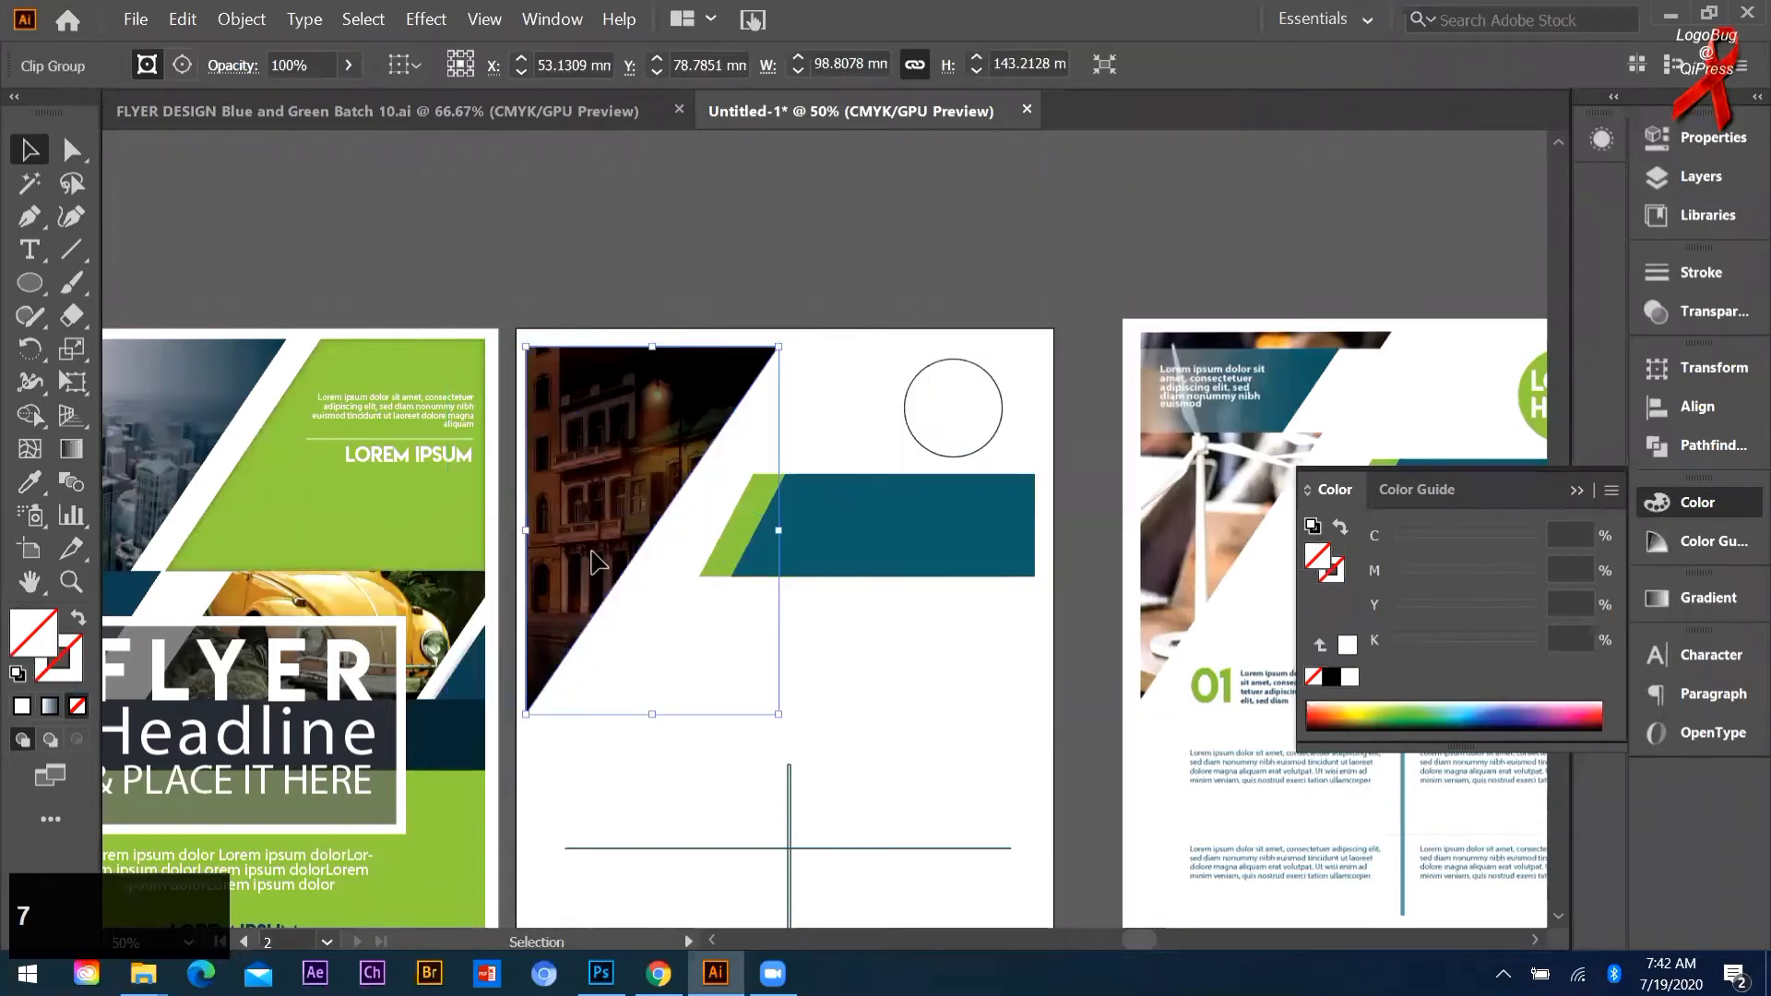
pyautogui.click(627, 249)
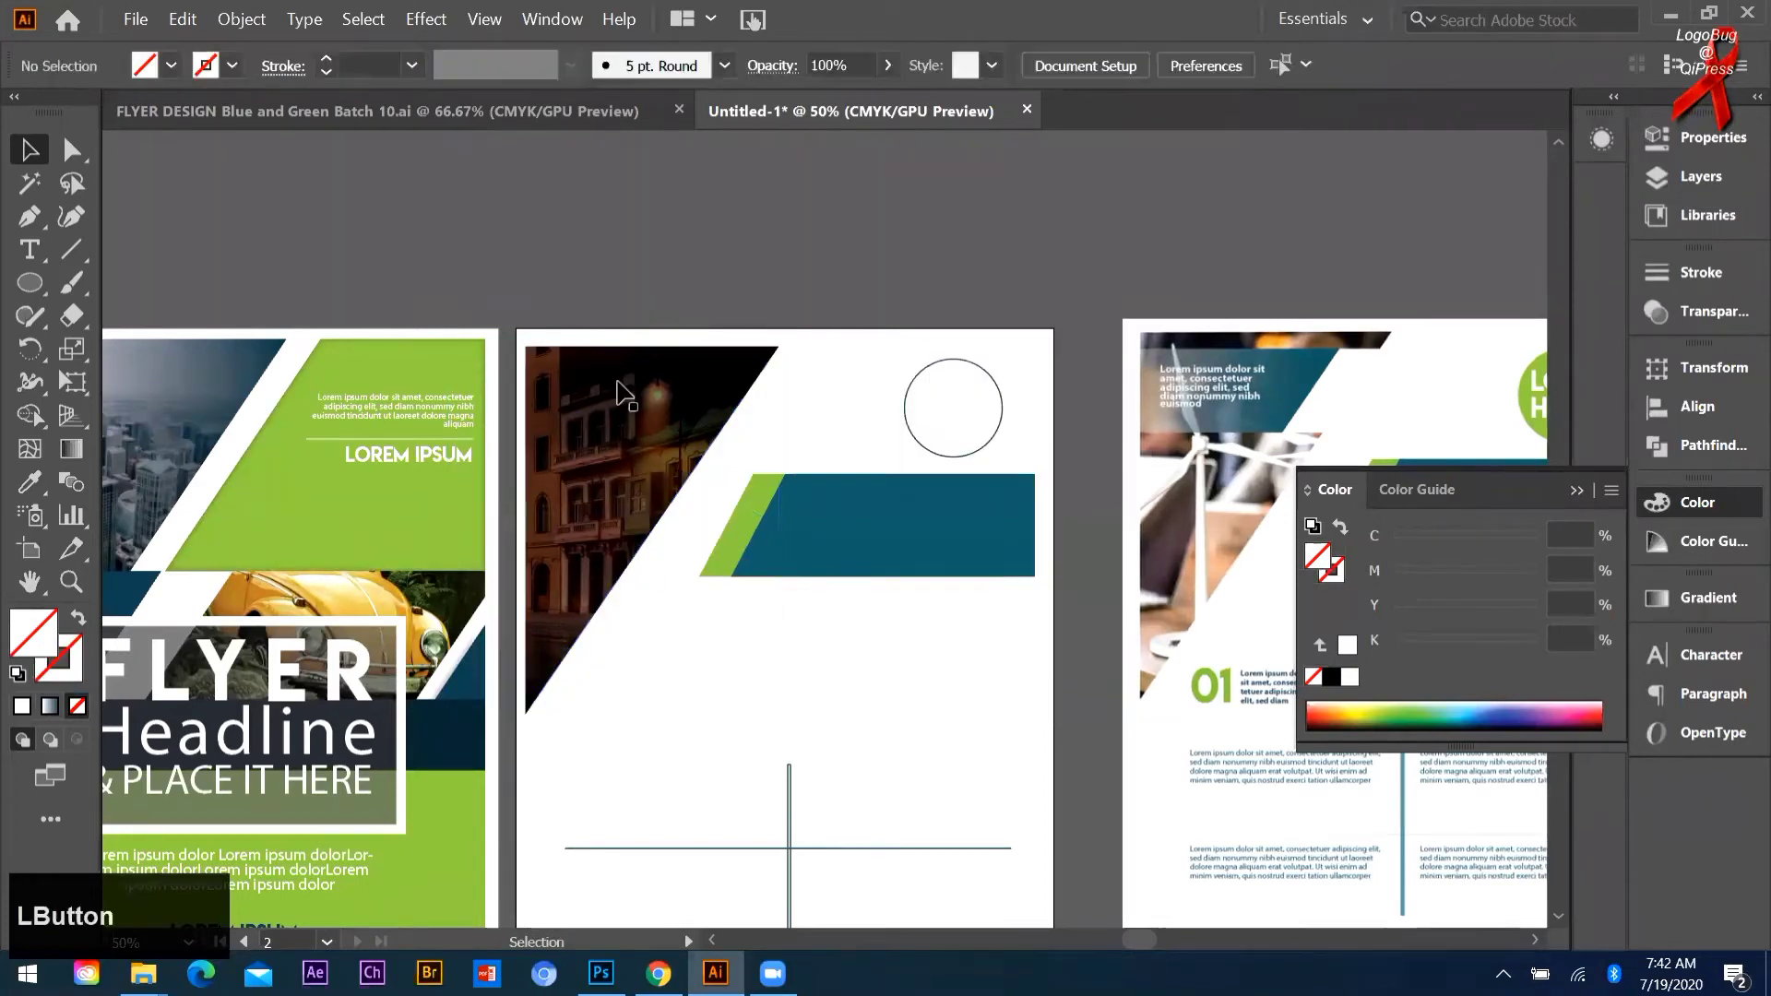
# Step: Shift the street photo left inside its clip group until the yellow car shows in the triangle's lower part
pyautogui.doubleClick(564, 604)
pyautogui.moveTo(557, 593); pyautogui.dragTo(372, 541)
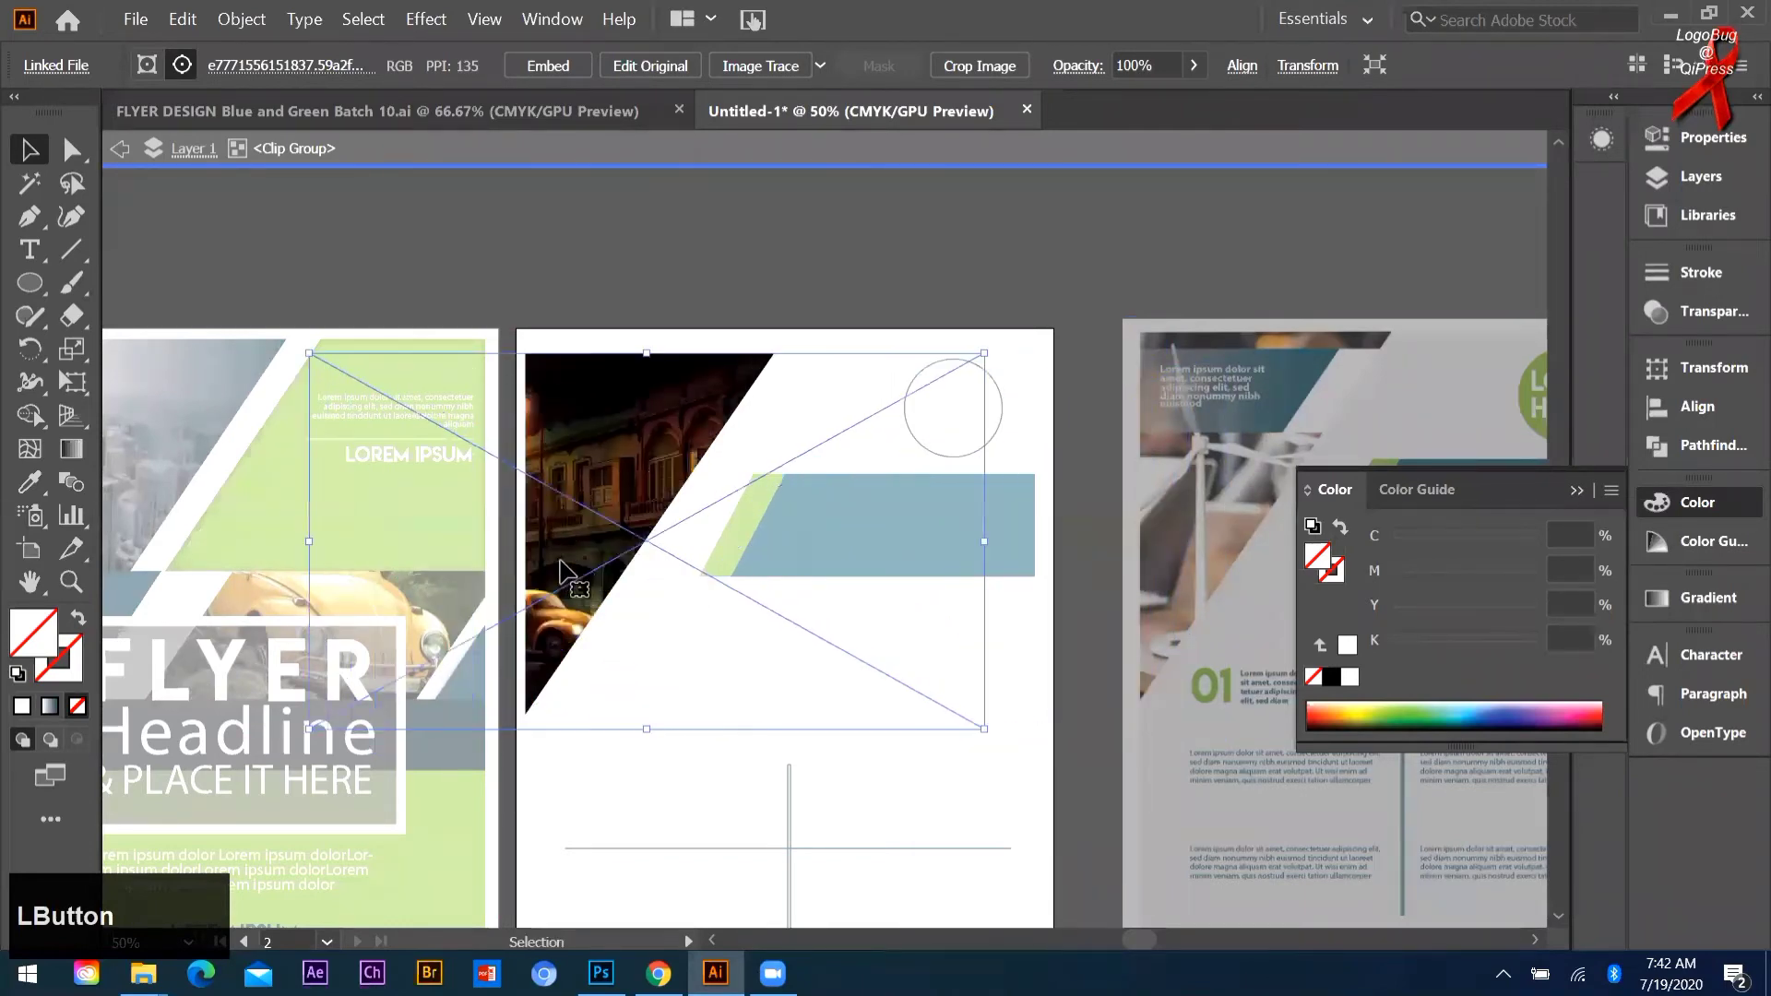
pyautogui.moveTo(558, 551); pyautogui.dragTo(537, 543)
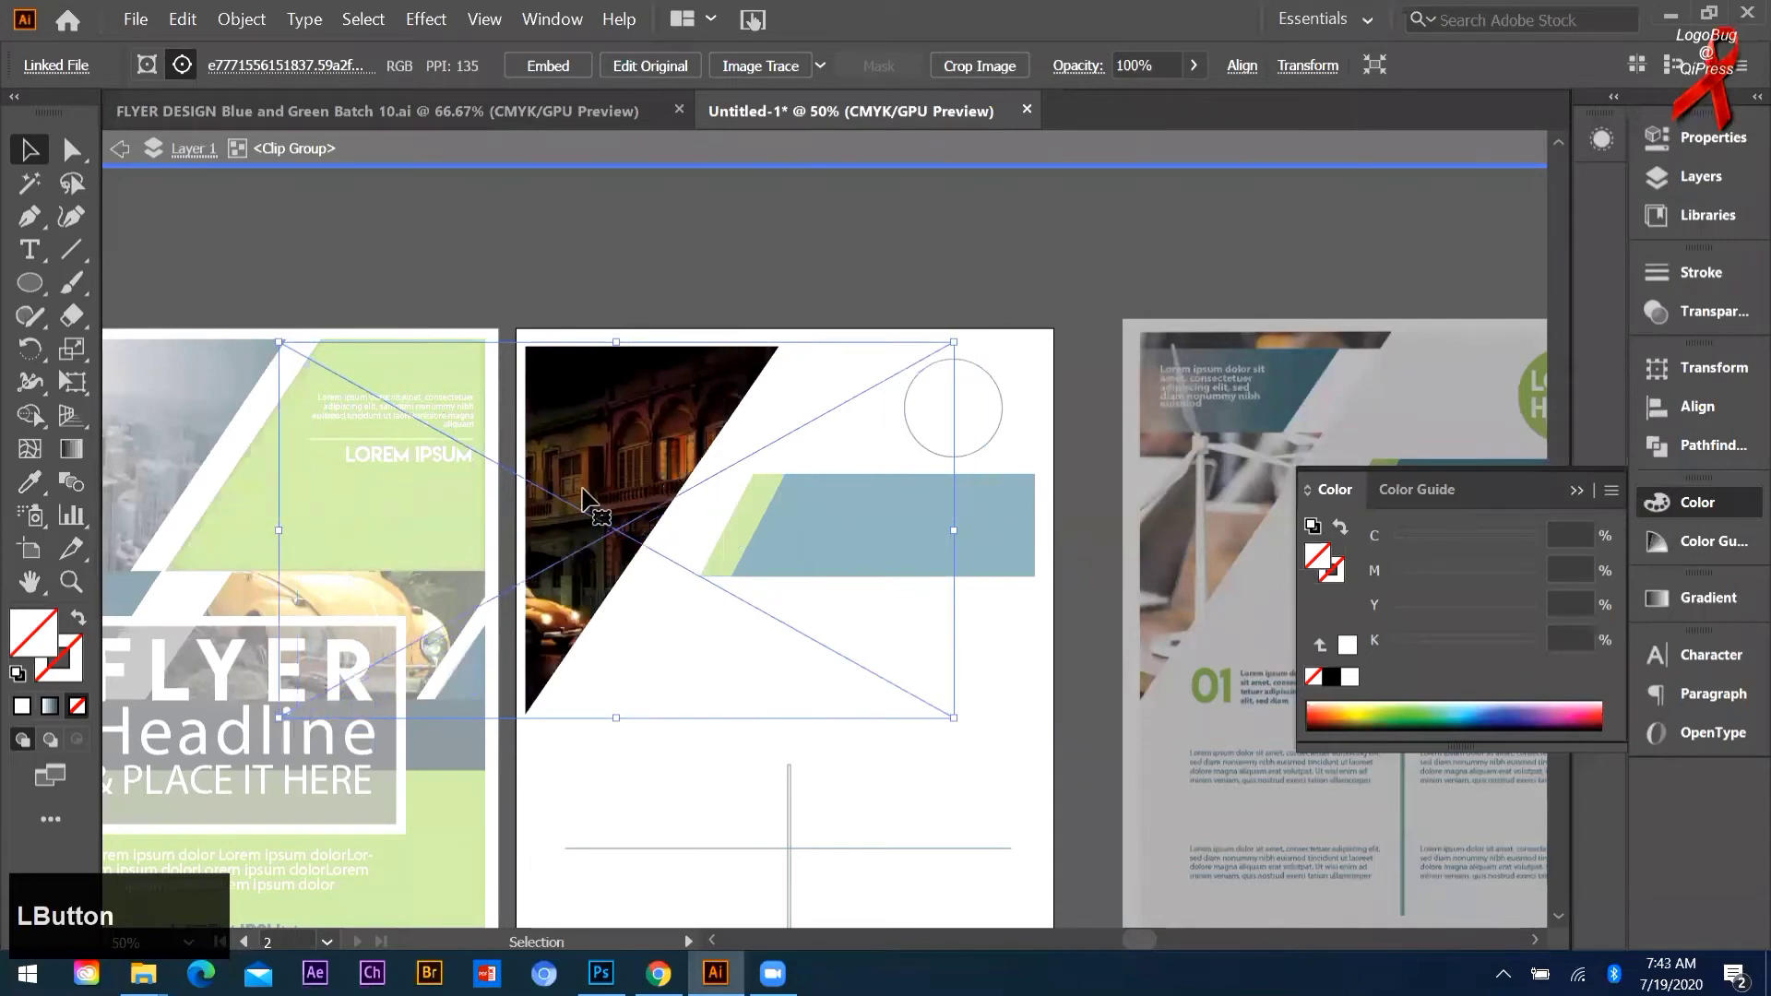
pyautogui.moveTo(589, 476); pyautogui.dragTo(581, 476)
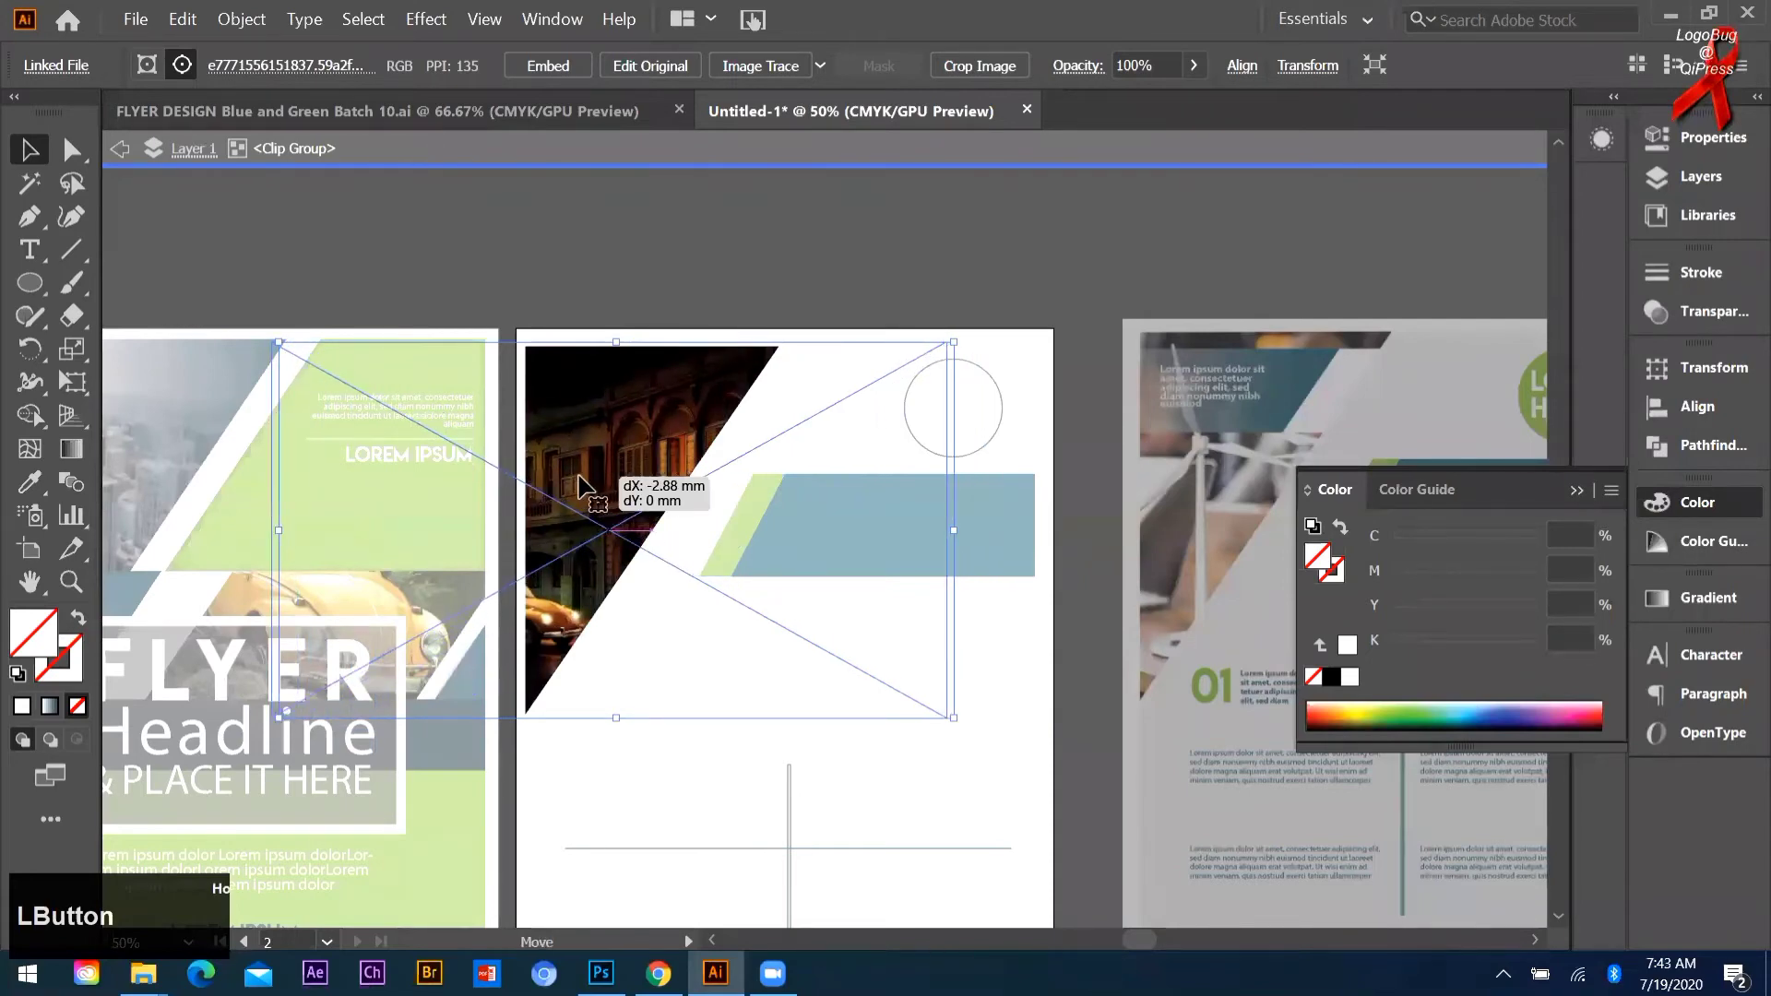
pyautogui.click(612, 245)
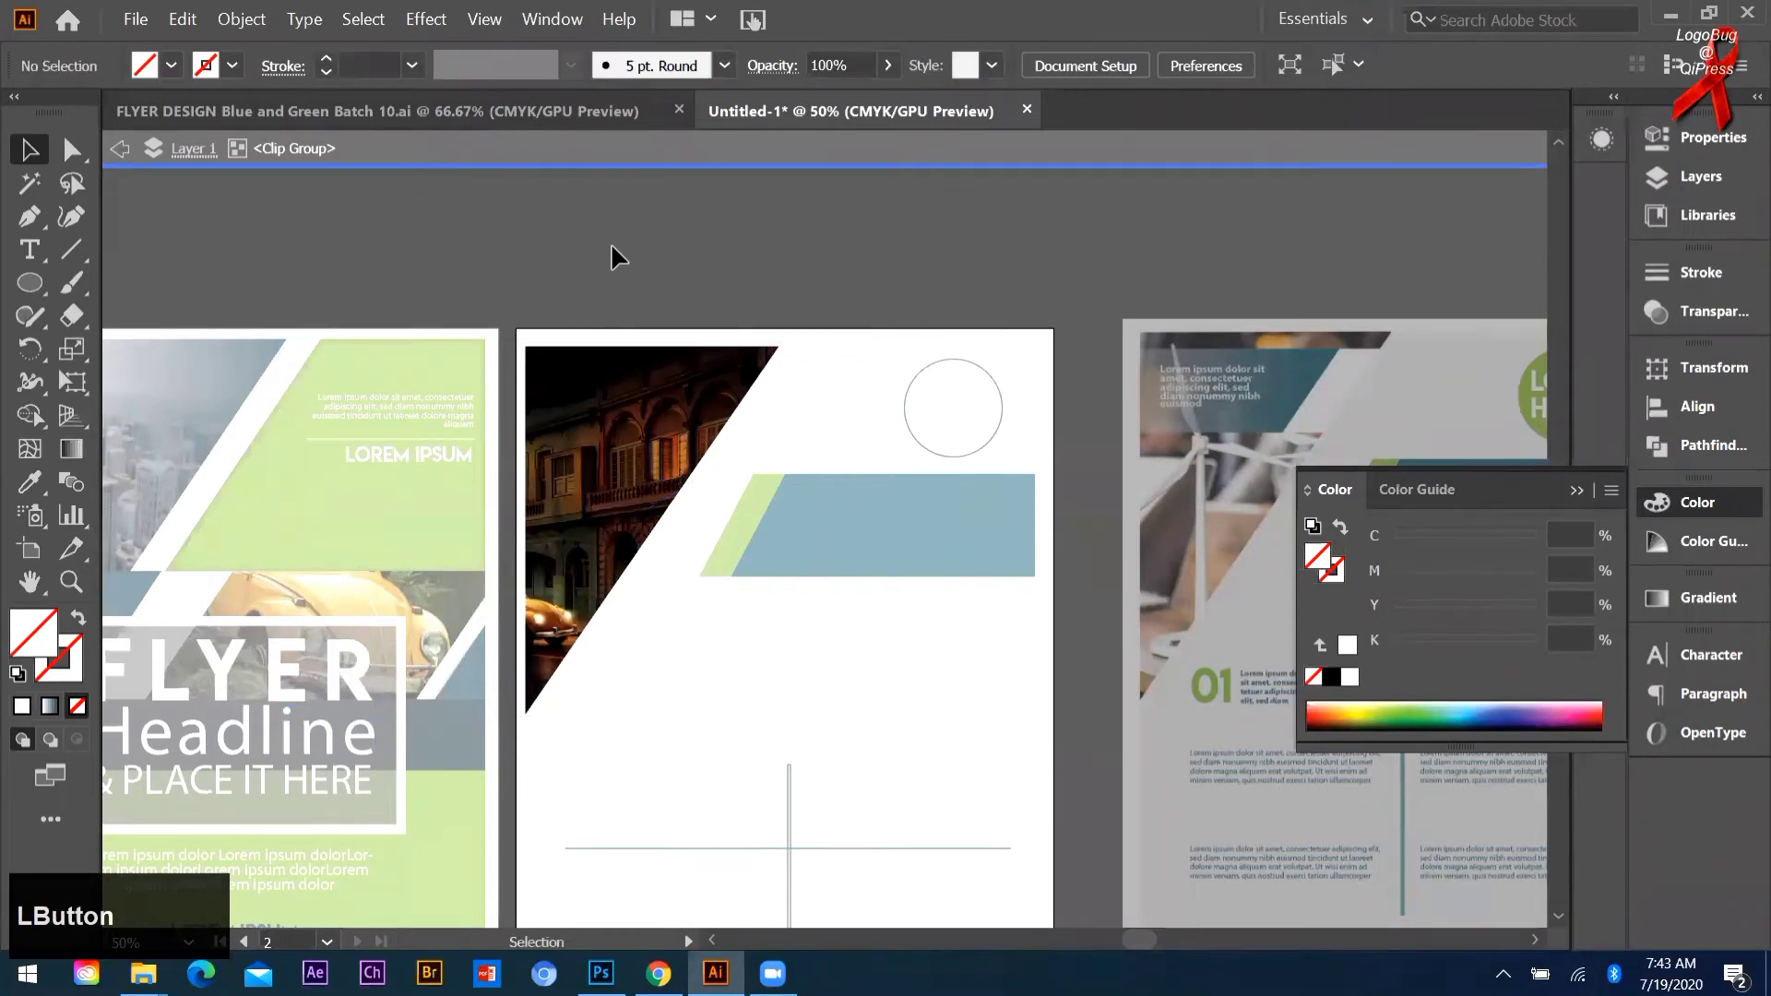
pyautogui.doubleClick(722, 255)
# Step: Leave the clip group and fill the parallelogram traced over the street photo's upper part with the white-to-blue linear gradient
pyautogui.moveTo(662, 422); pyautogui.dragTo(731, 347)
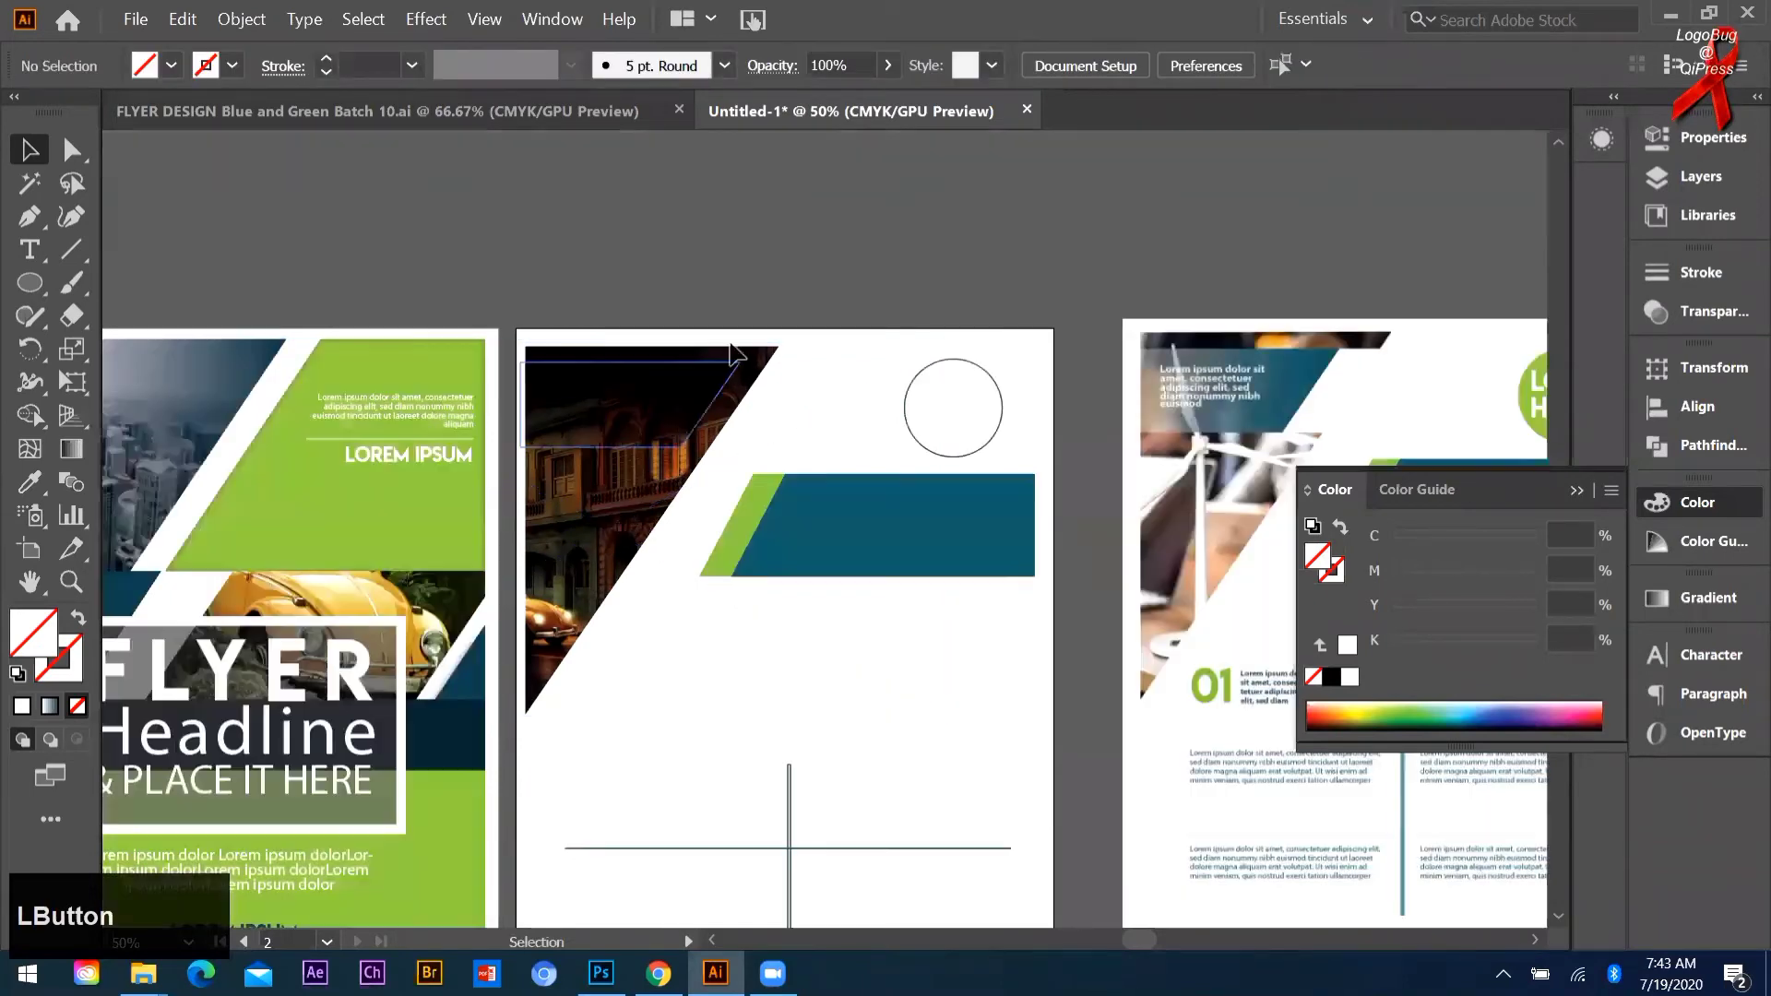
pyautogui.hotkey('ctrl', 'z')
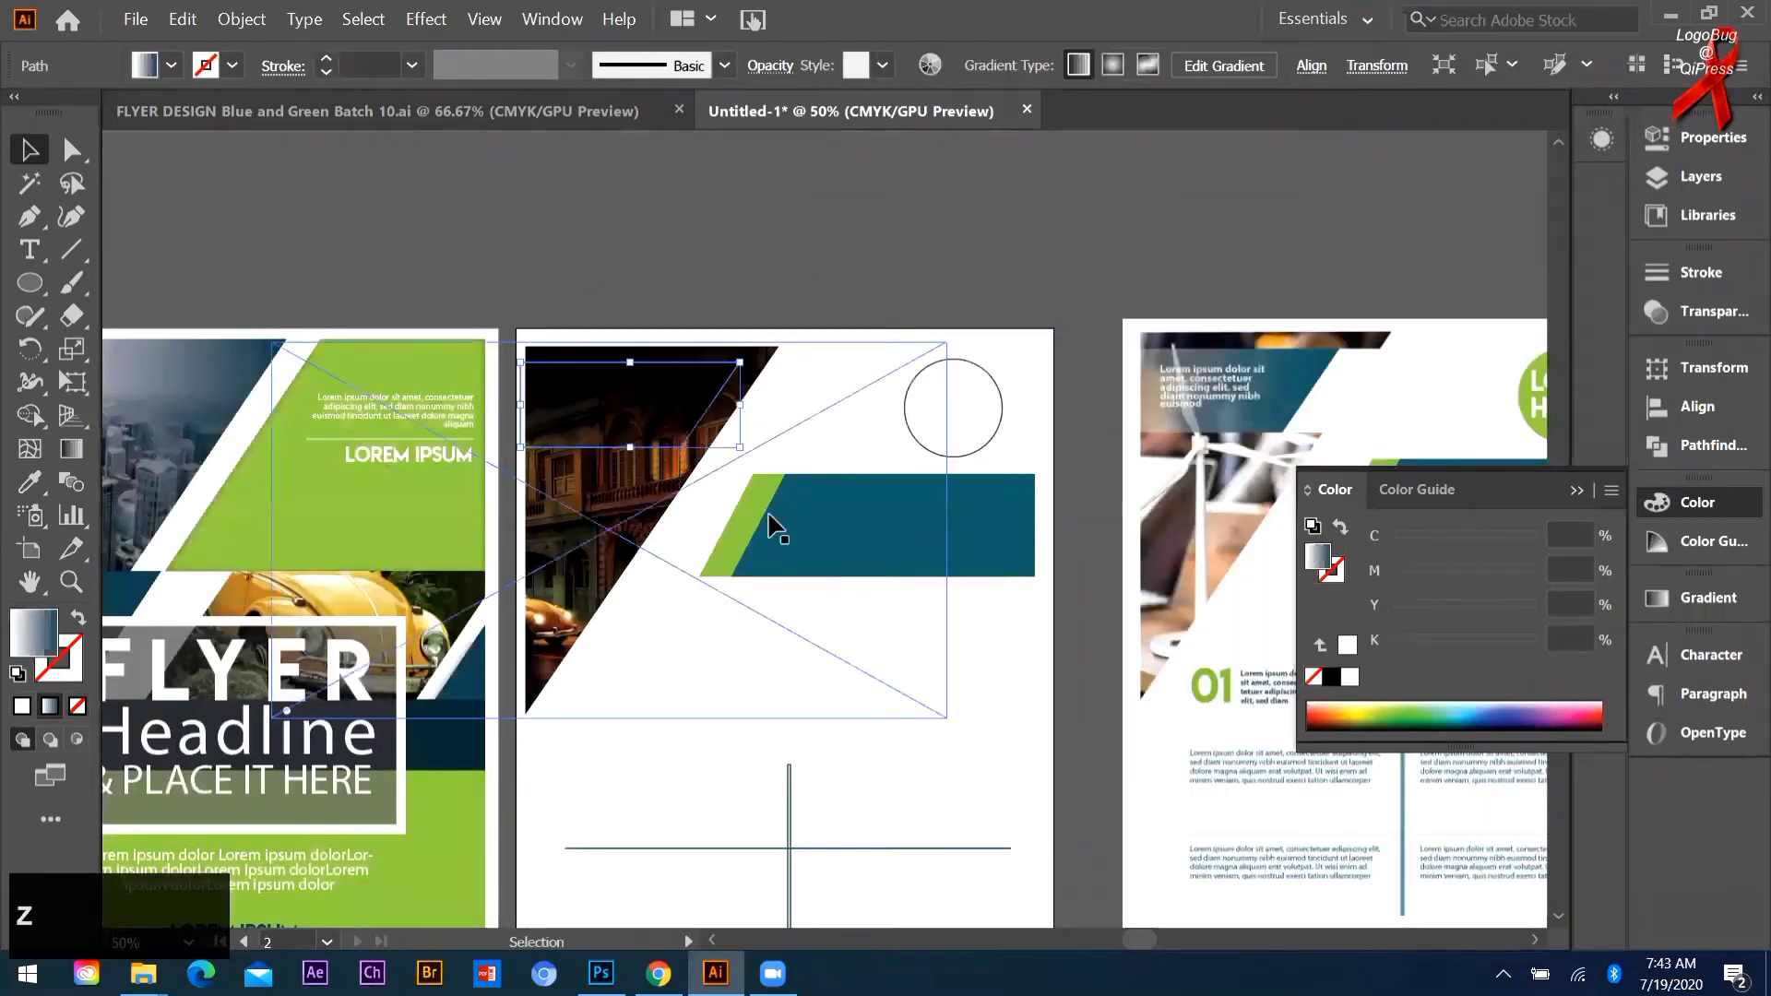
pyautogui.scroll(-1, 759, 562)
pyautogui.scroll(1, 830, 566)
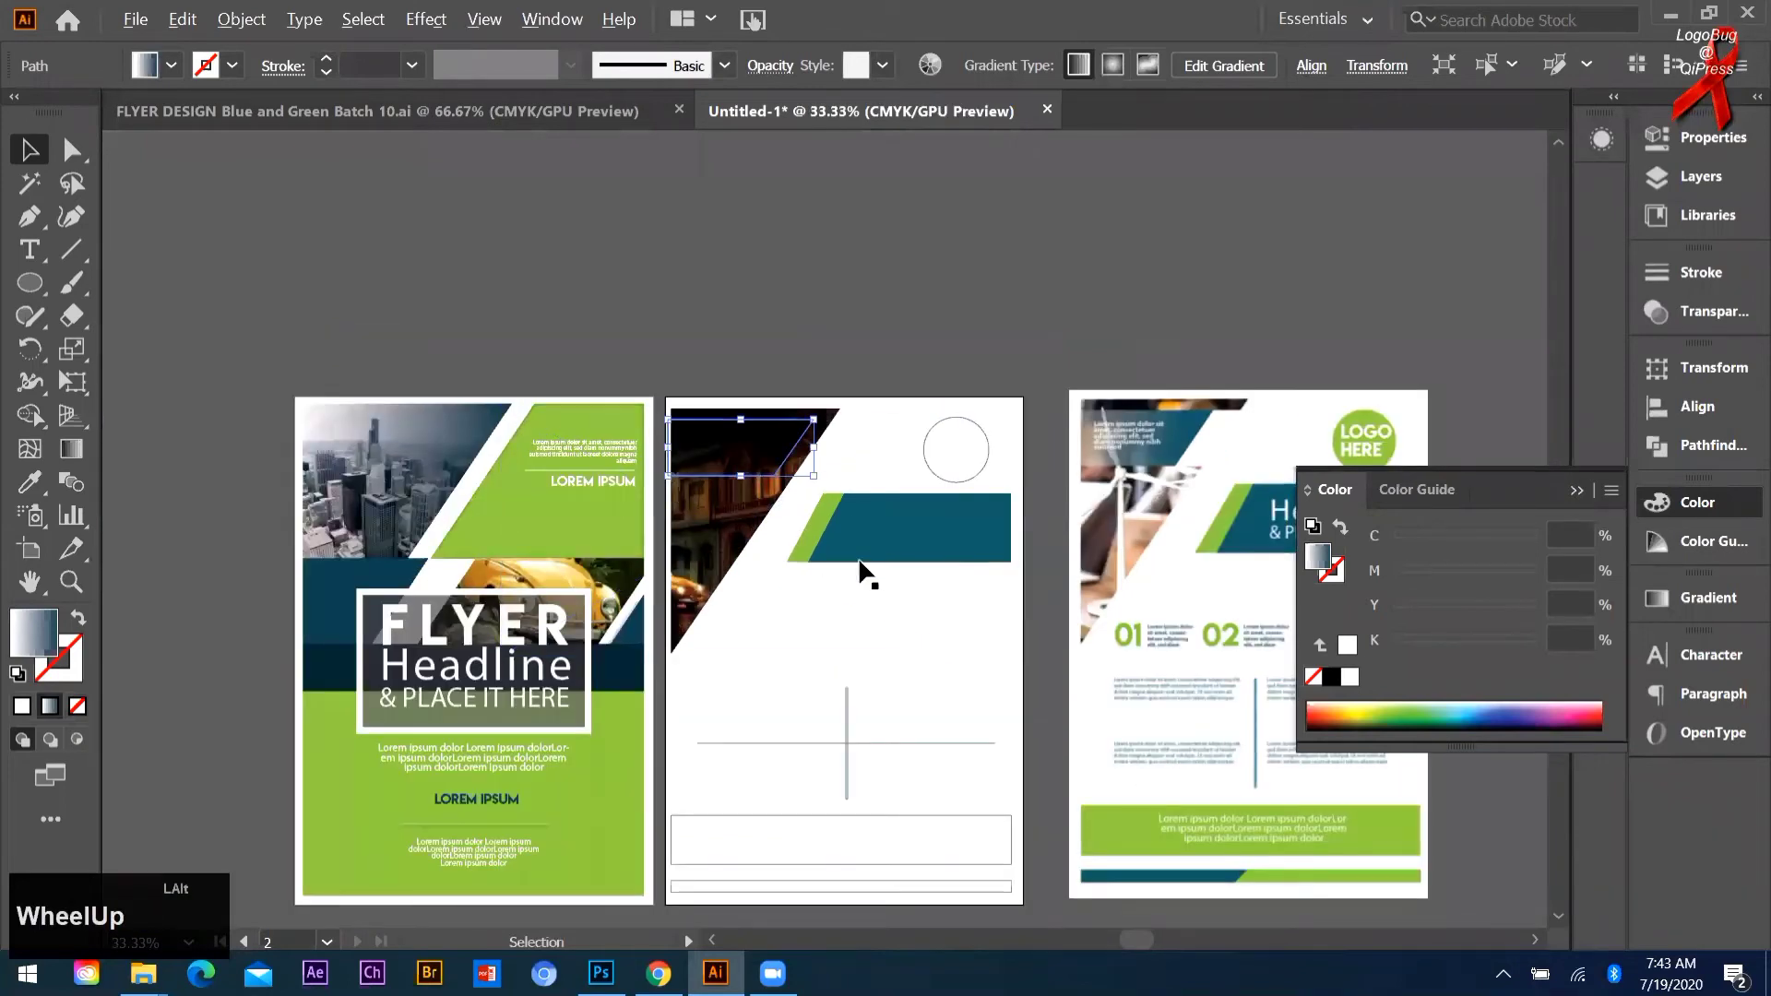
pyautogui.press('i')
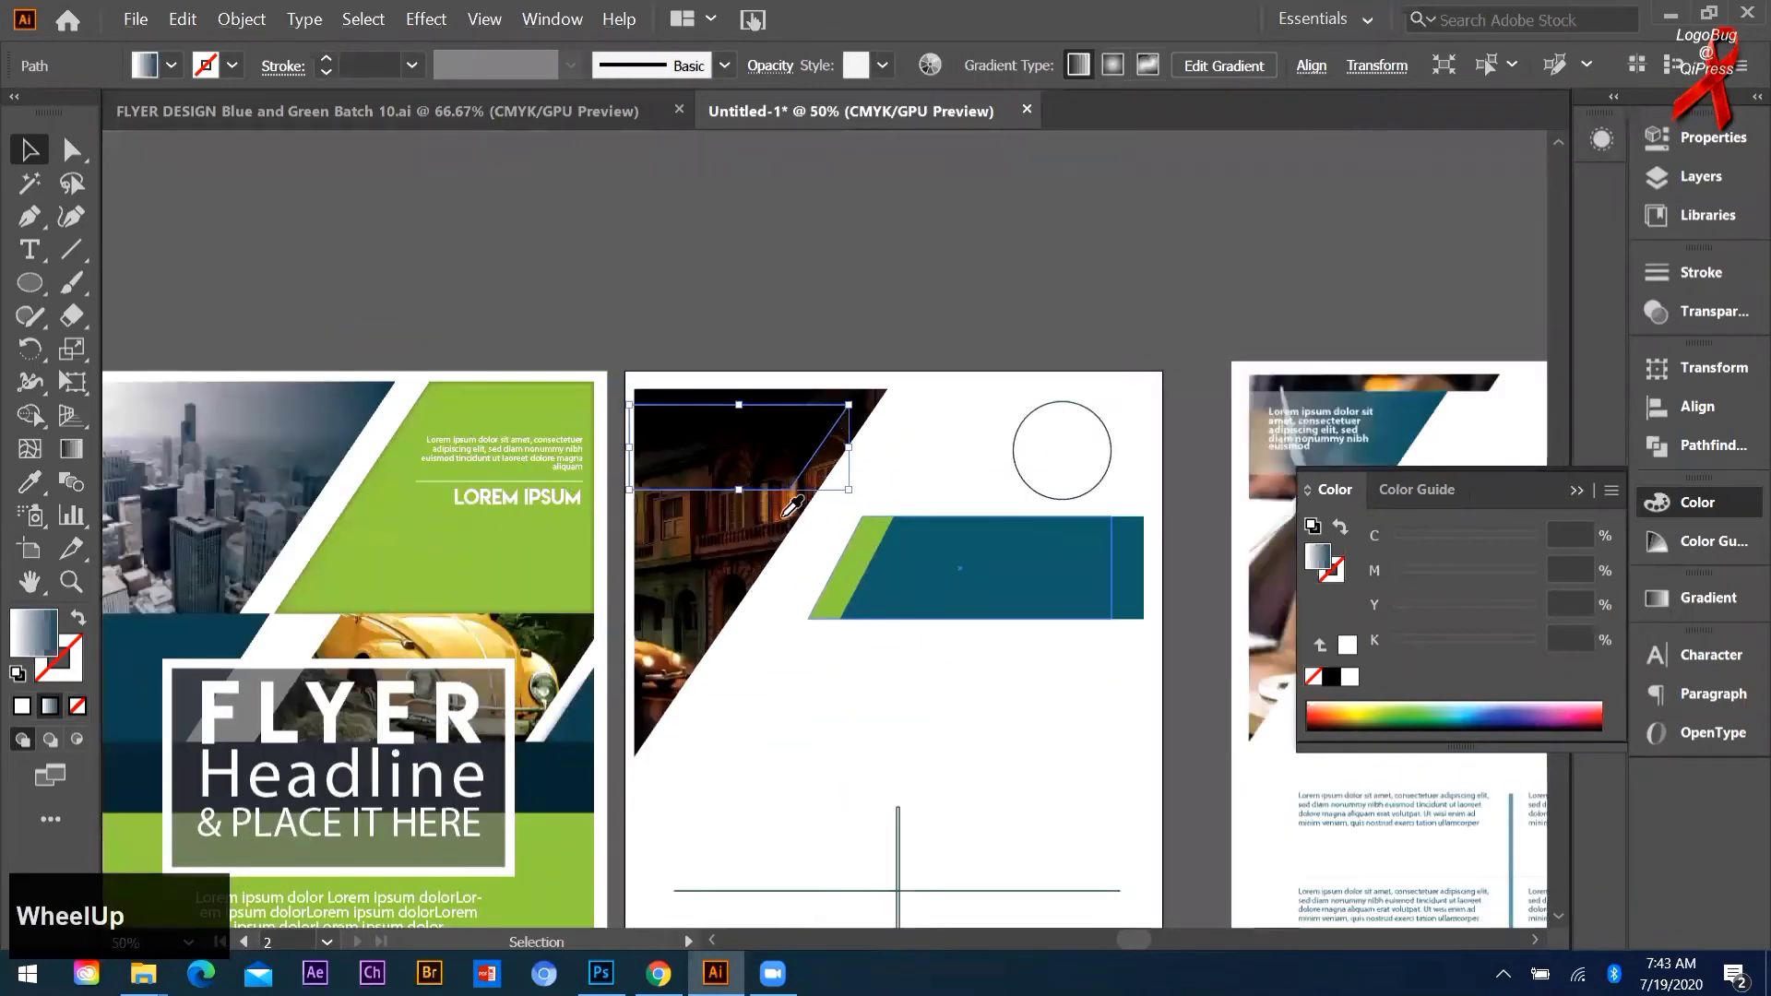
pyautogui.click(50, 706)
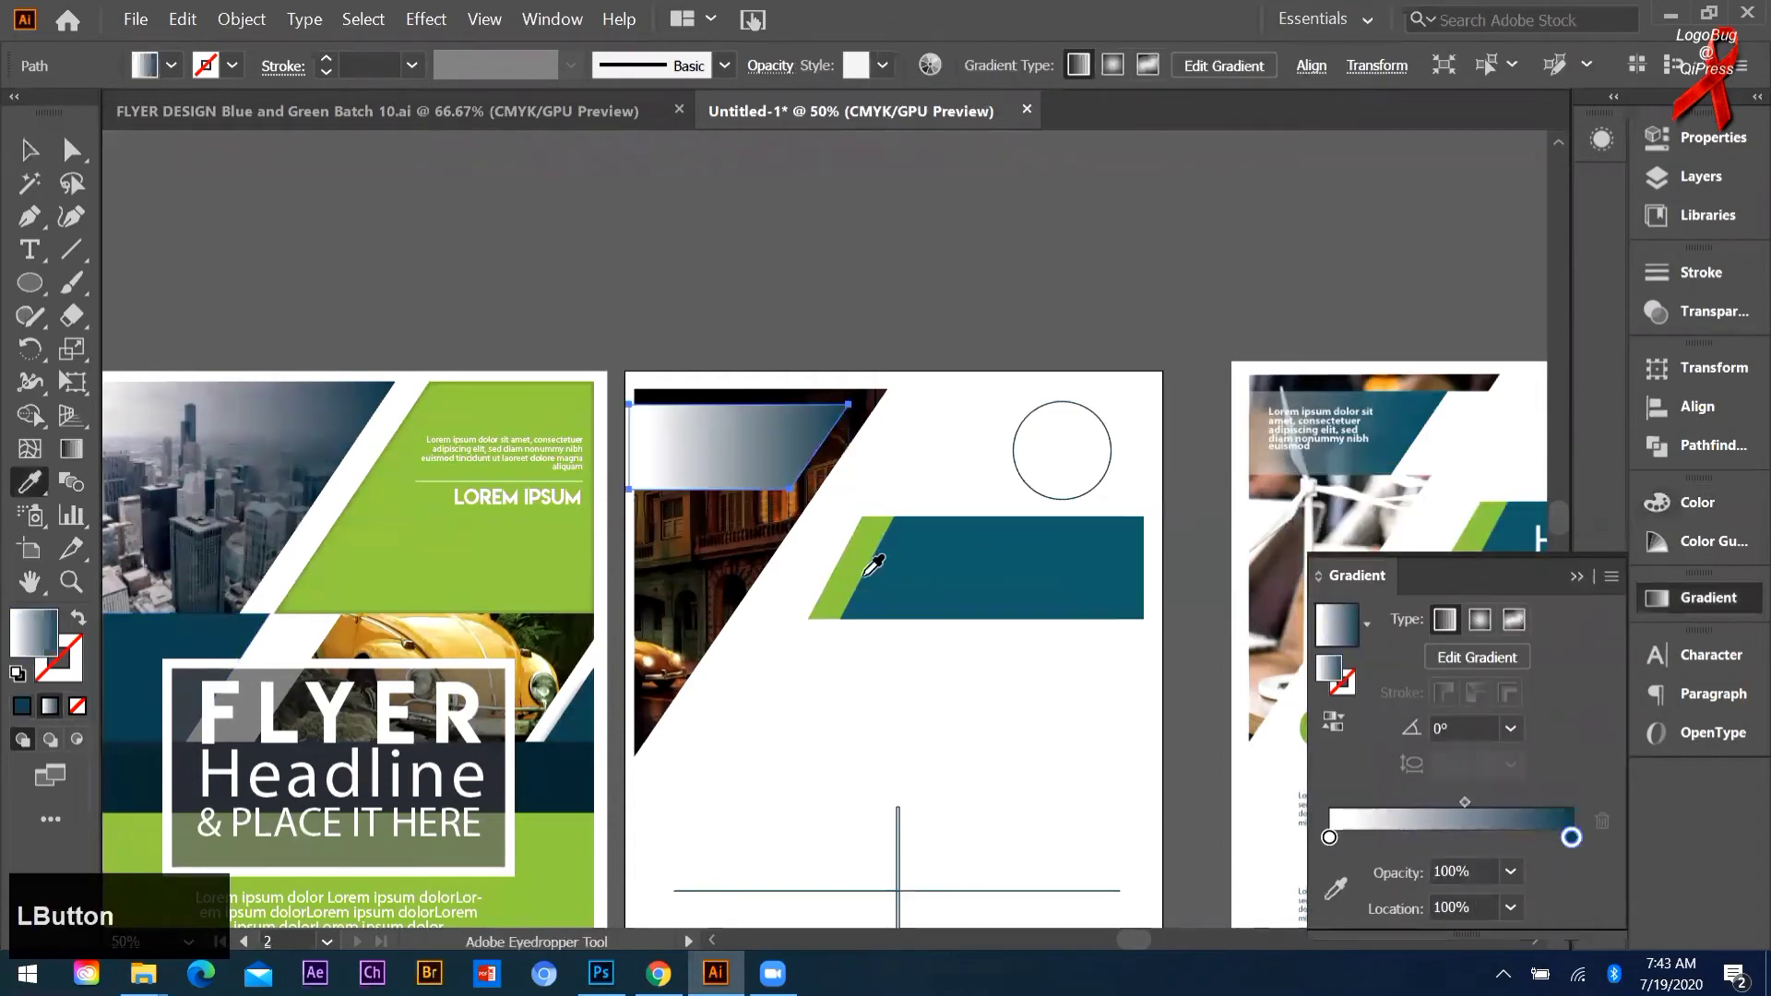
# Step: Recolour the parallelogram gradient's blue end stop with the green sampled from the slanted stripe beside the blue banner
pyautogui.click(861, 558)
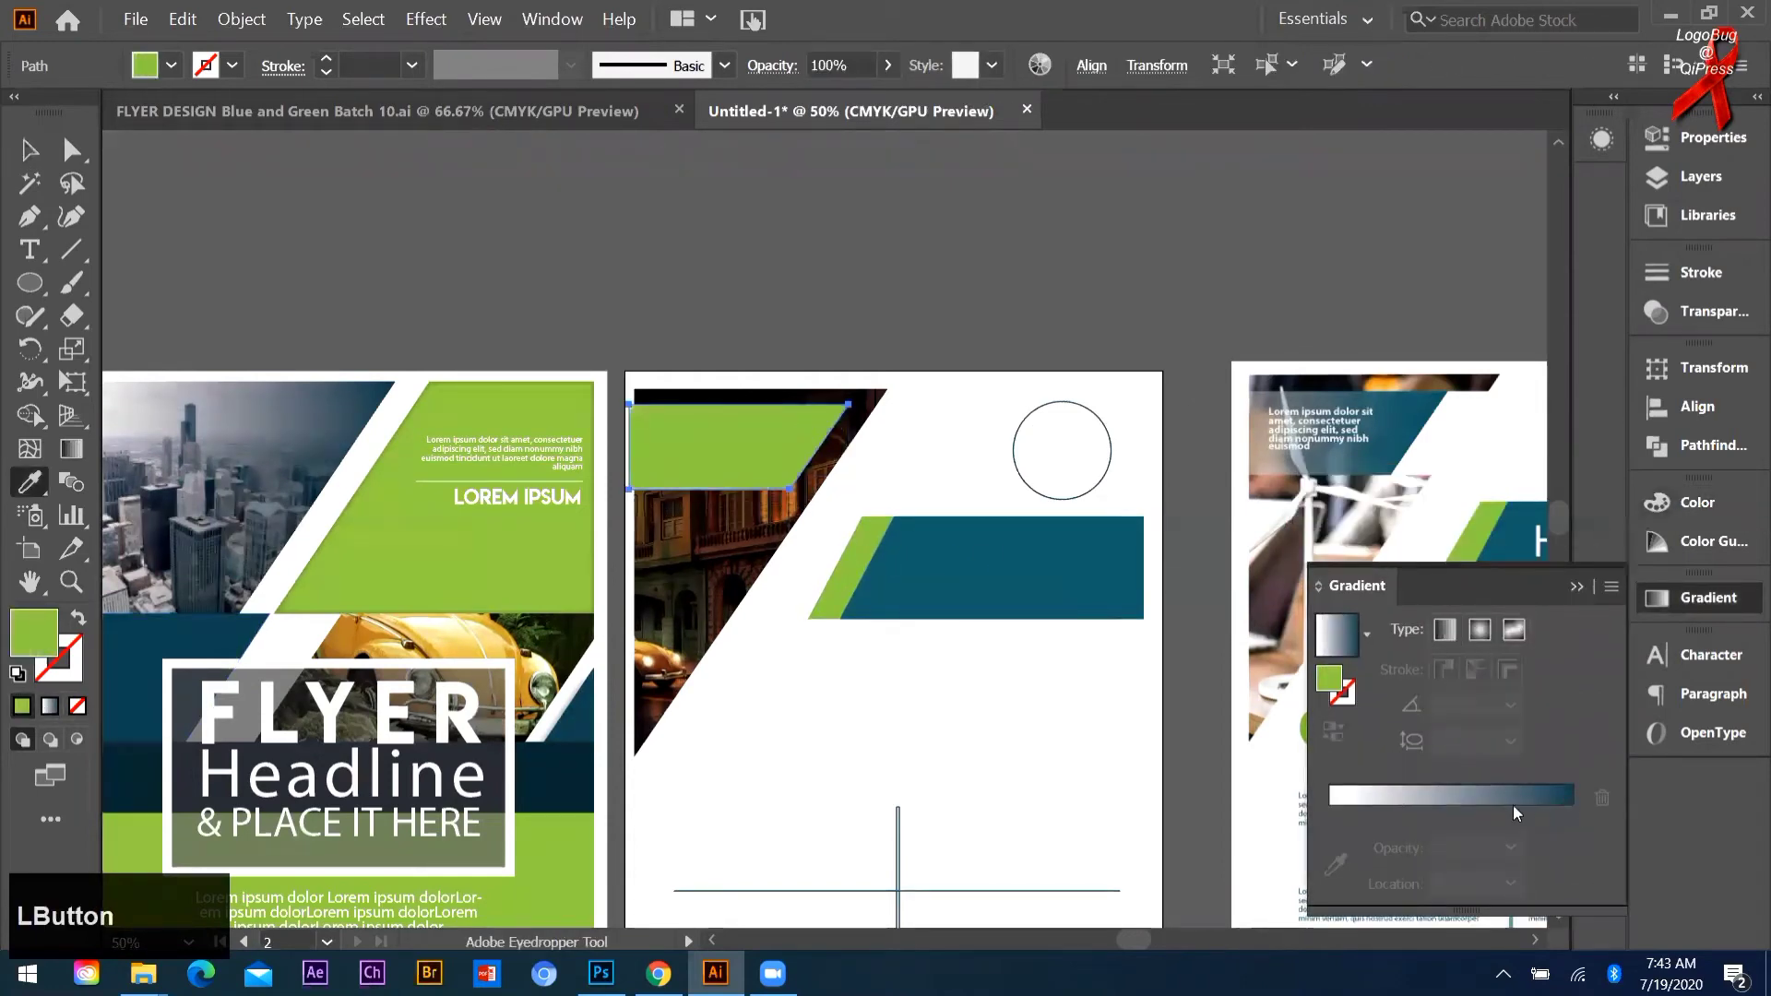
pyautogui.click(1504, 797)
pyautogui.click(1571, 838)
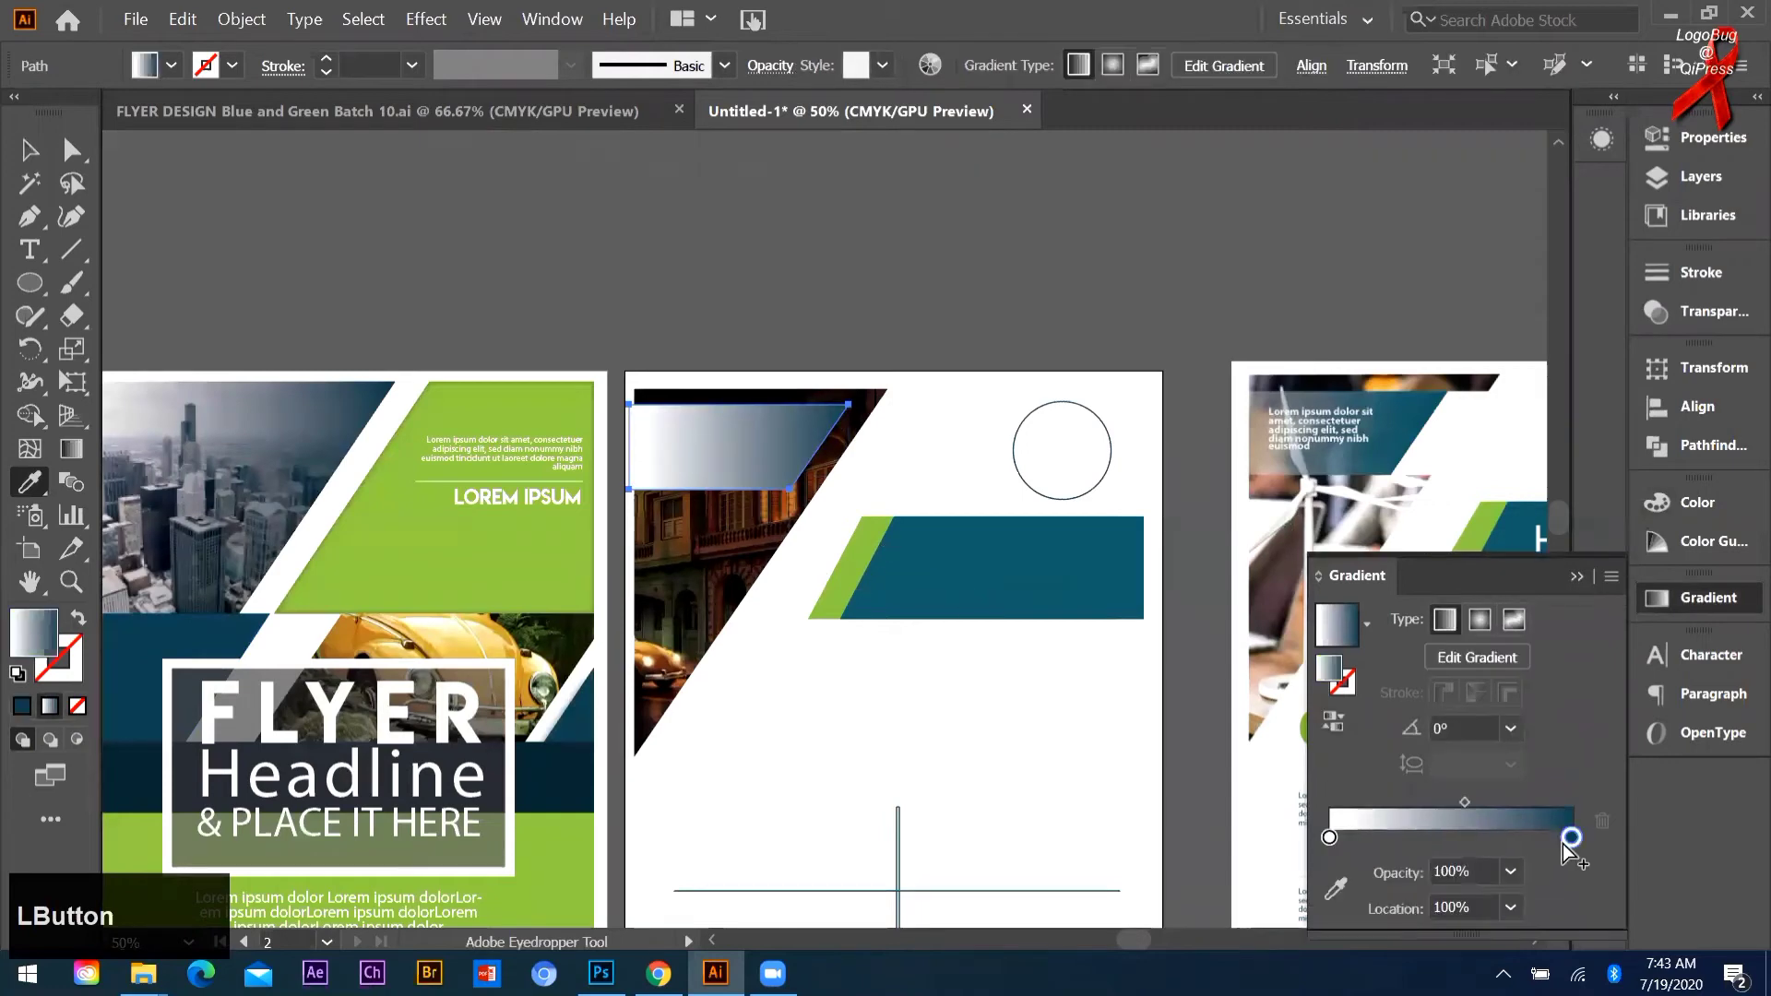
pyautogui.click(1334, 889)
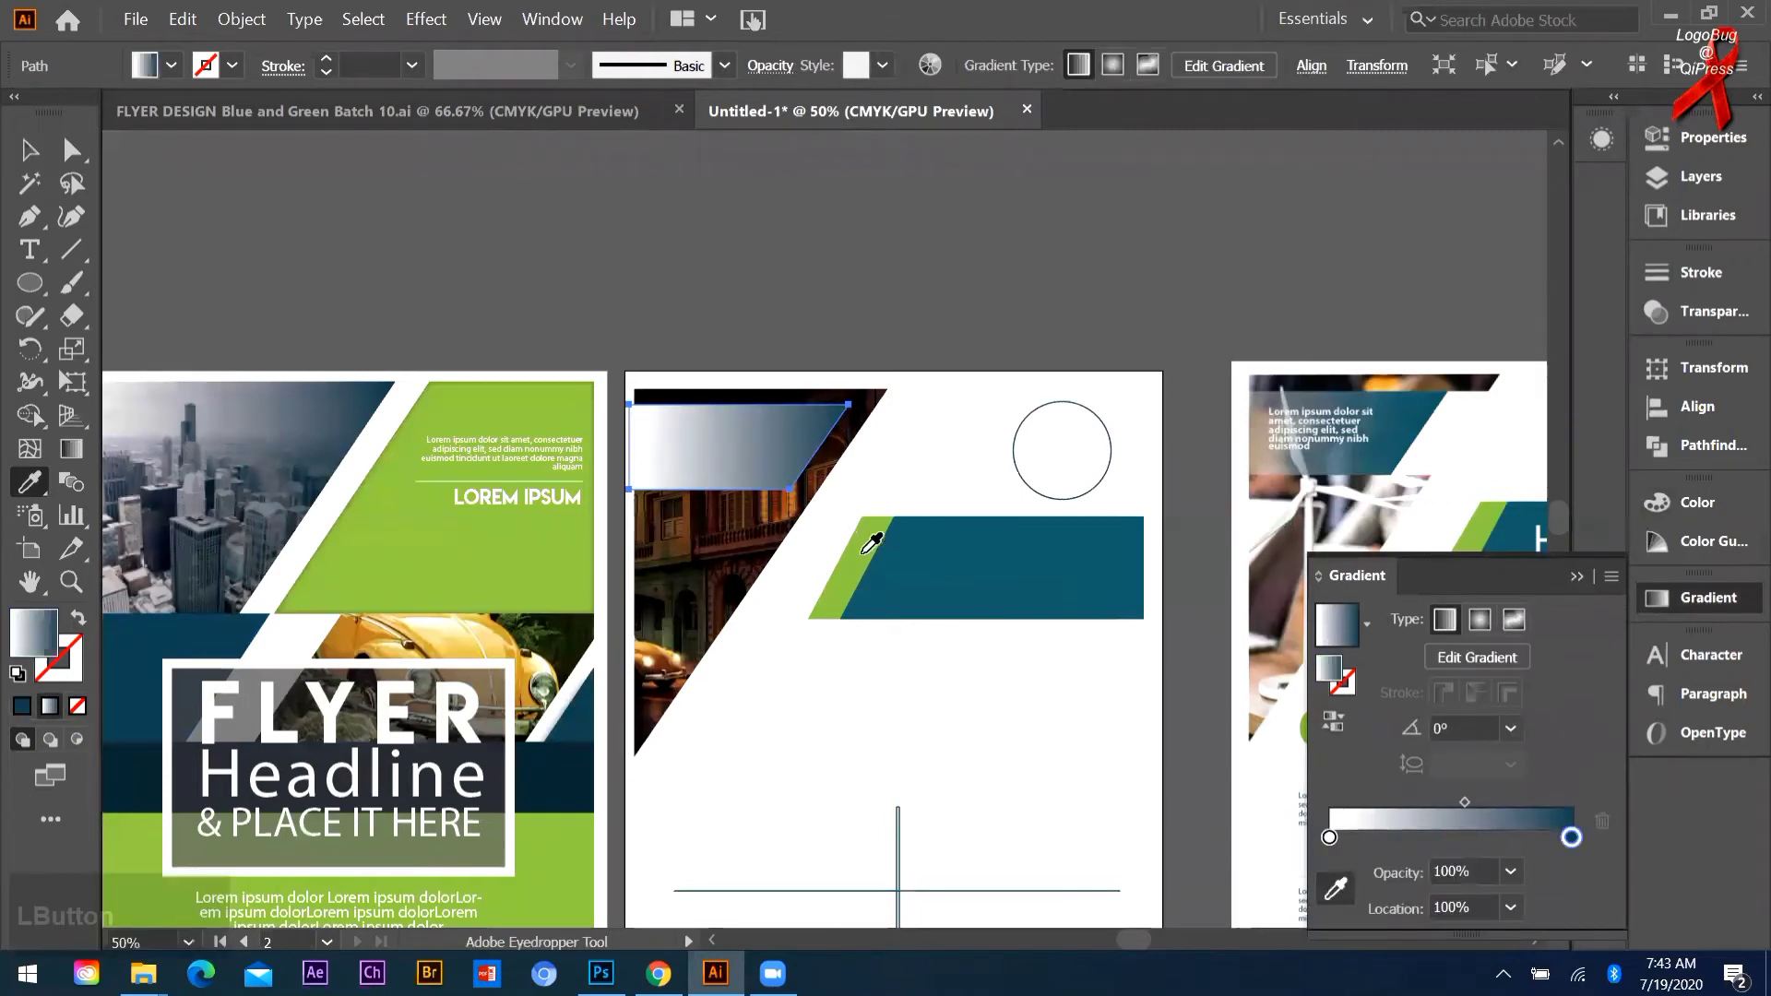
pyautogui.click(860, 554)
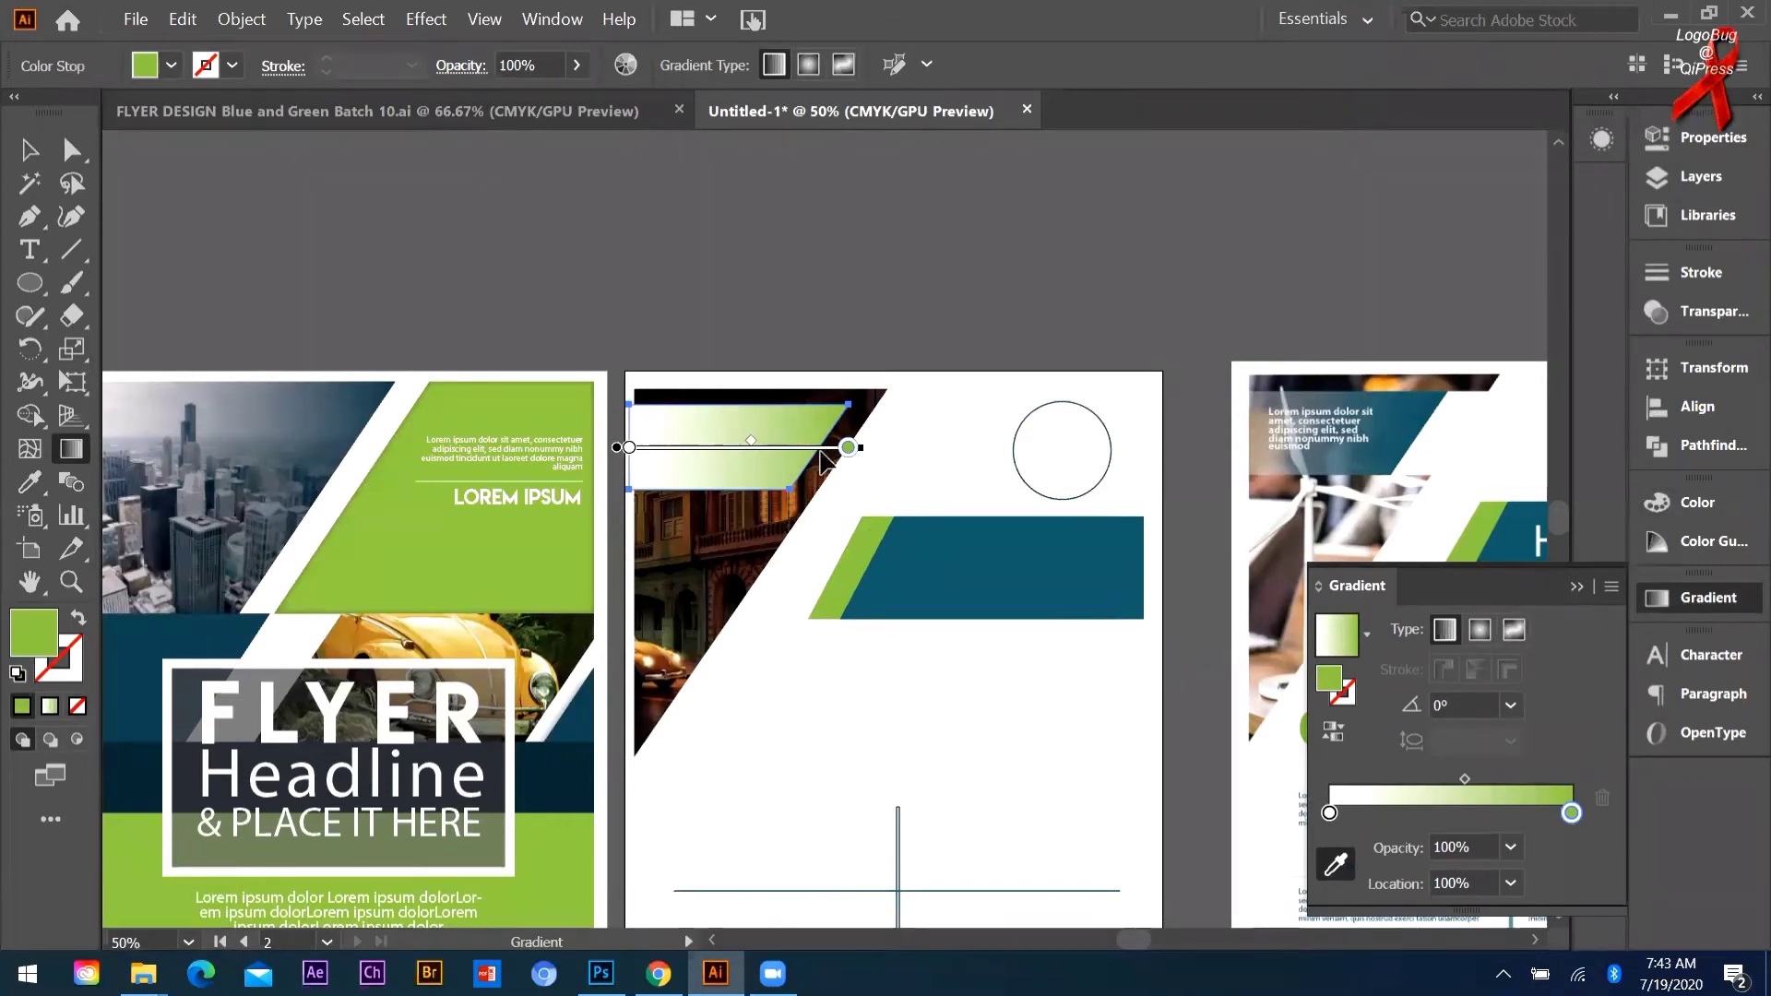
pyautogui.click(41, 155)
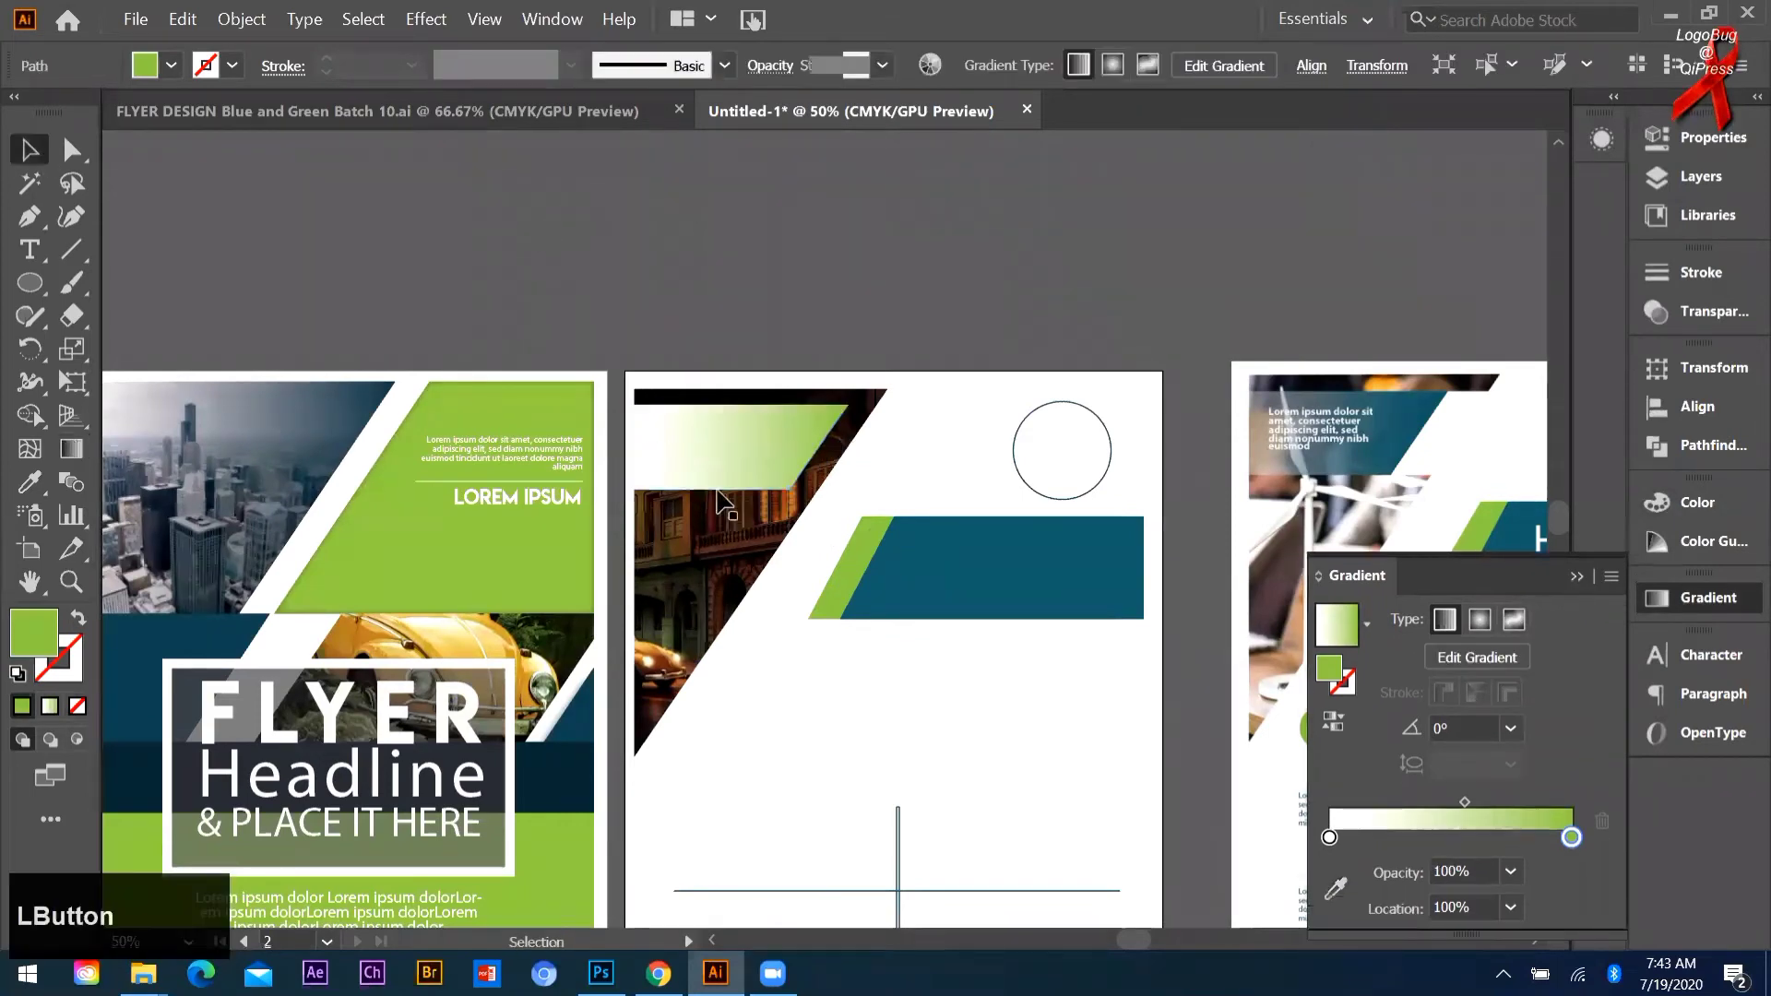
# Step: Shift the gradient parallelogram slightly right so its left side aligns with the street photo's left edge
pyautogui.scroll(2, 734, 421)
pyautogui.click(757, 427)
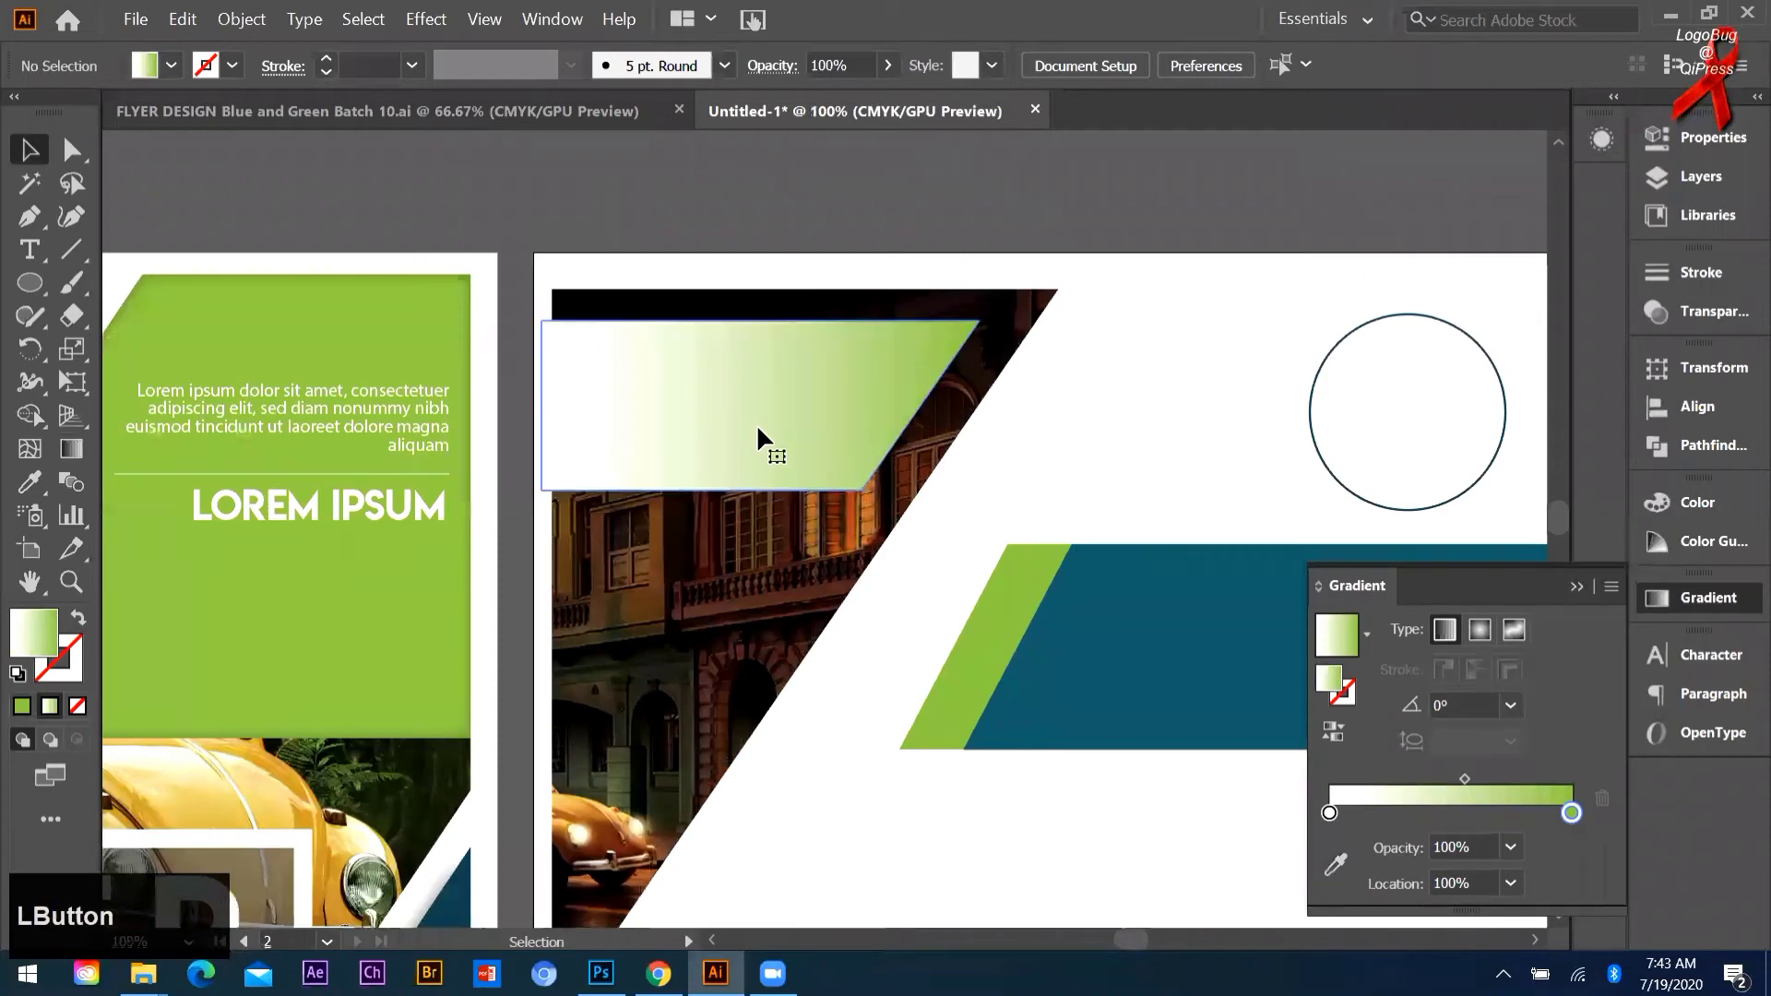
pyautogui.moveTo(757, 427); pyautogui.dragTo(712, 393)
pyautogui.hotkey('ctrl', 'z')
pyautogui.click(700, 393)
pyautogui.click(750, 216)
pyautogui.click(791, 446)
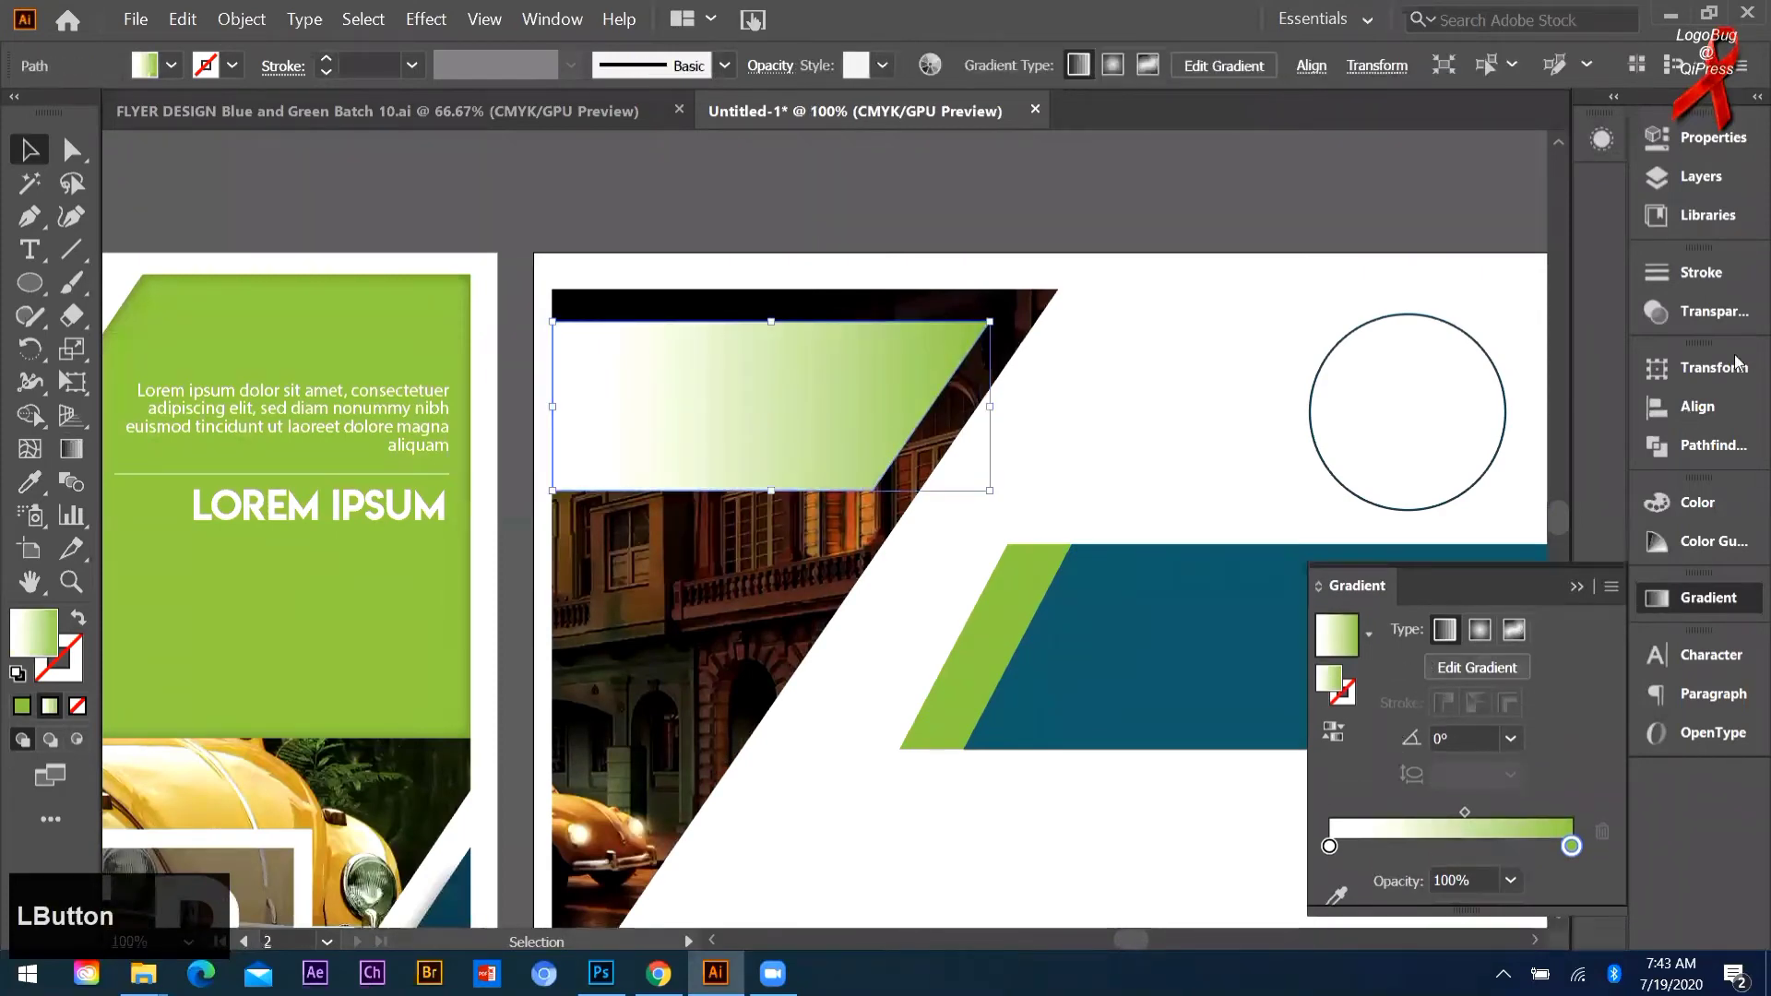
# Step: Try the Multiply blending mode on the gradient parallelogram
pyautogui.click(1680, 311)
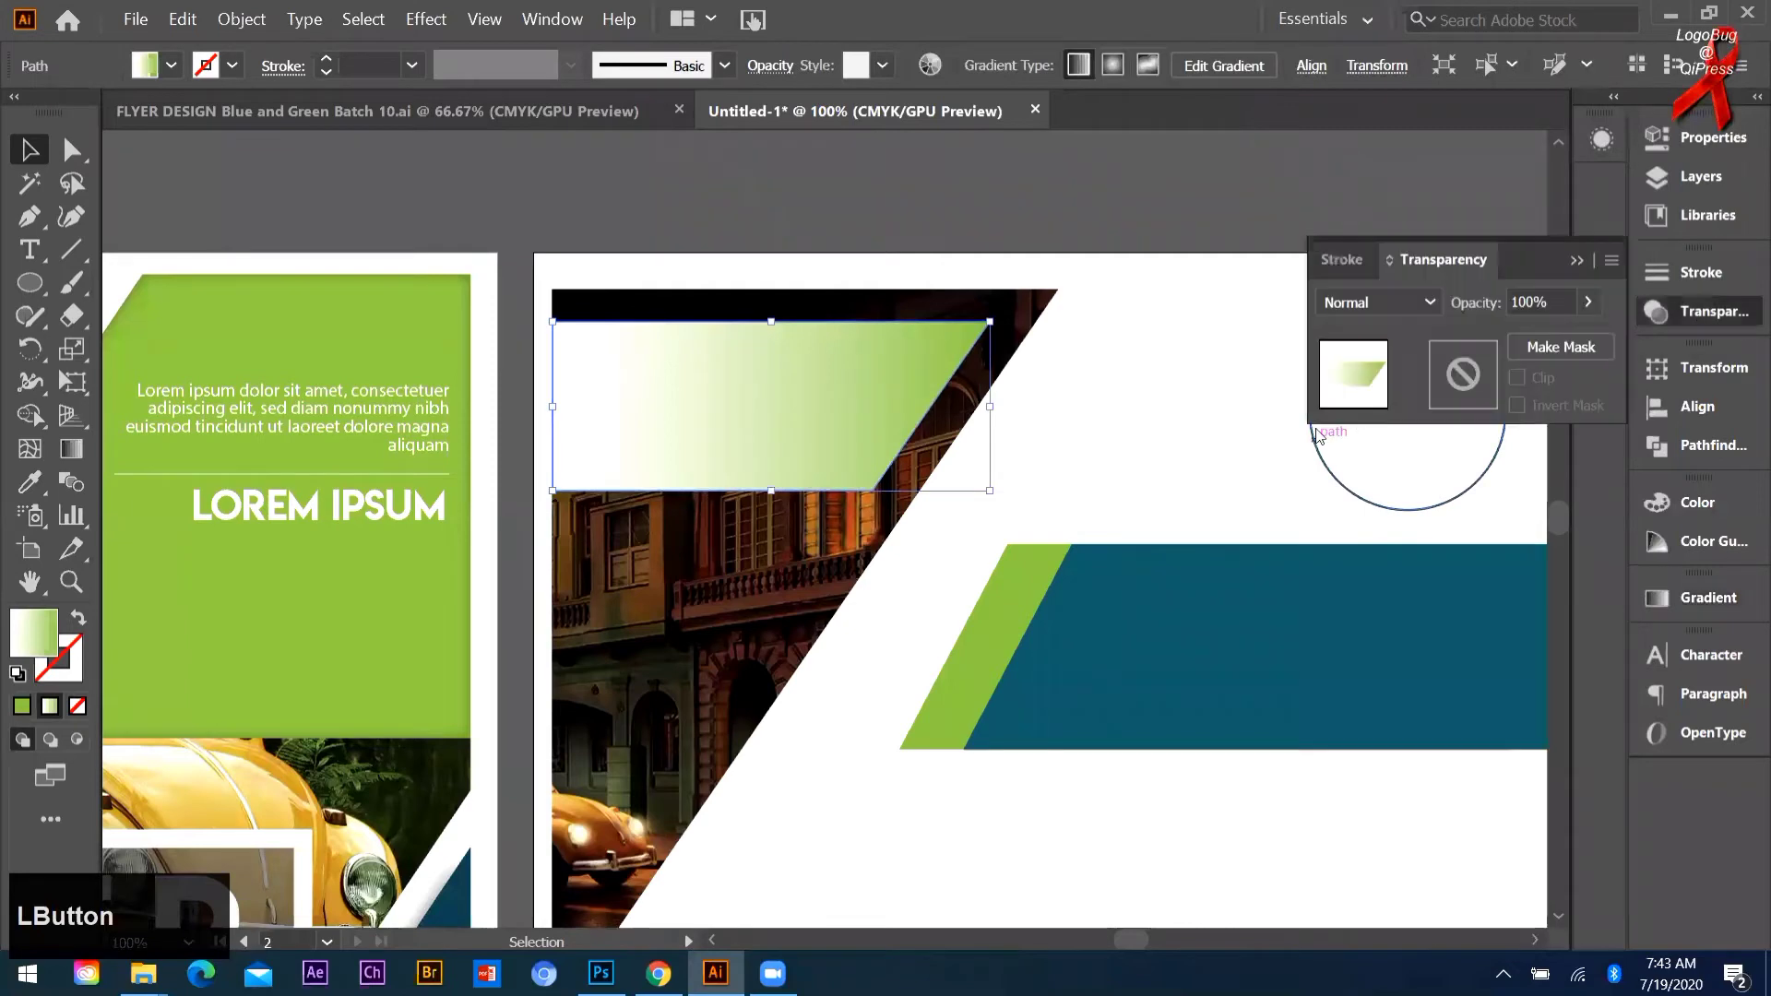
pyautogui.click(1393, 301)
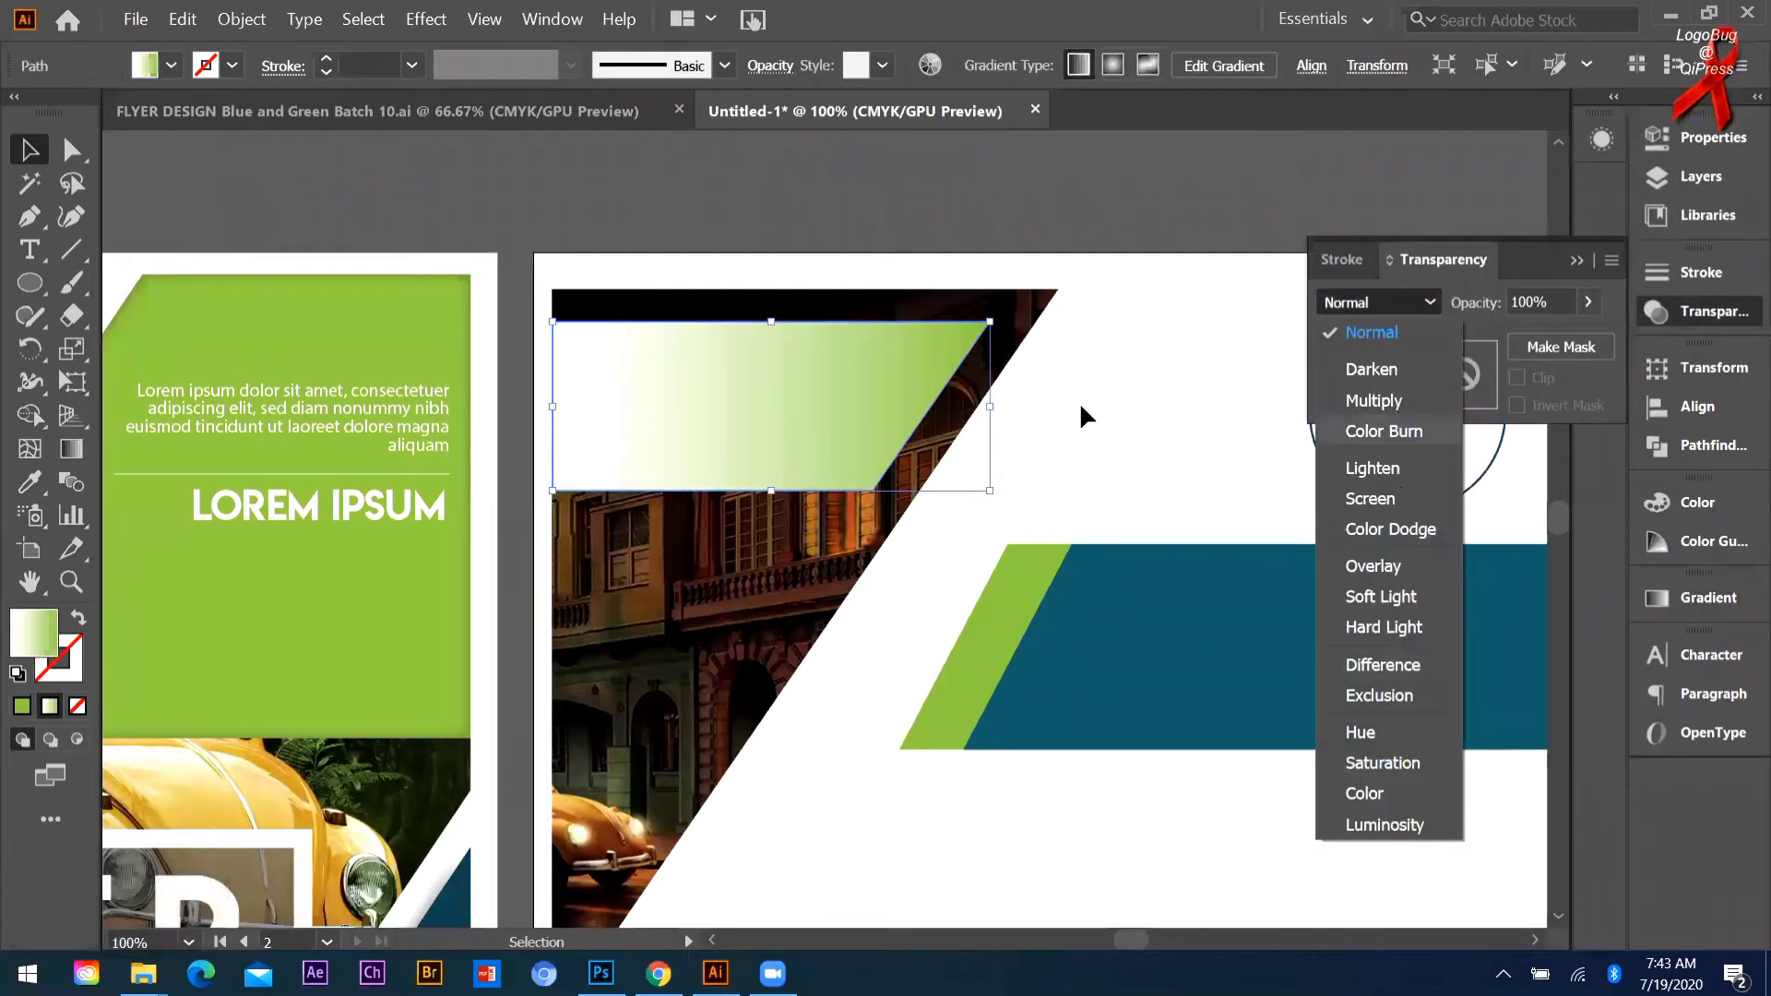
pyautogui.click(1374, 400)
pyautogui.moveTo(888, 422); pyautogui.dragTo(887, 518)
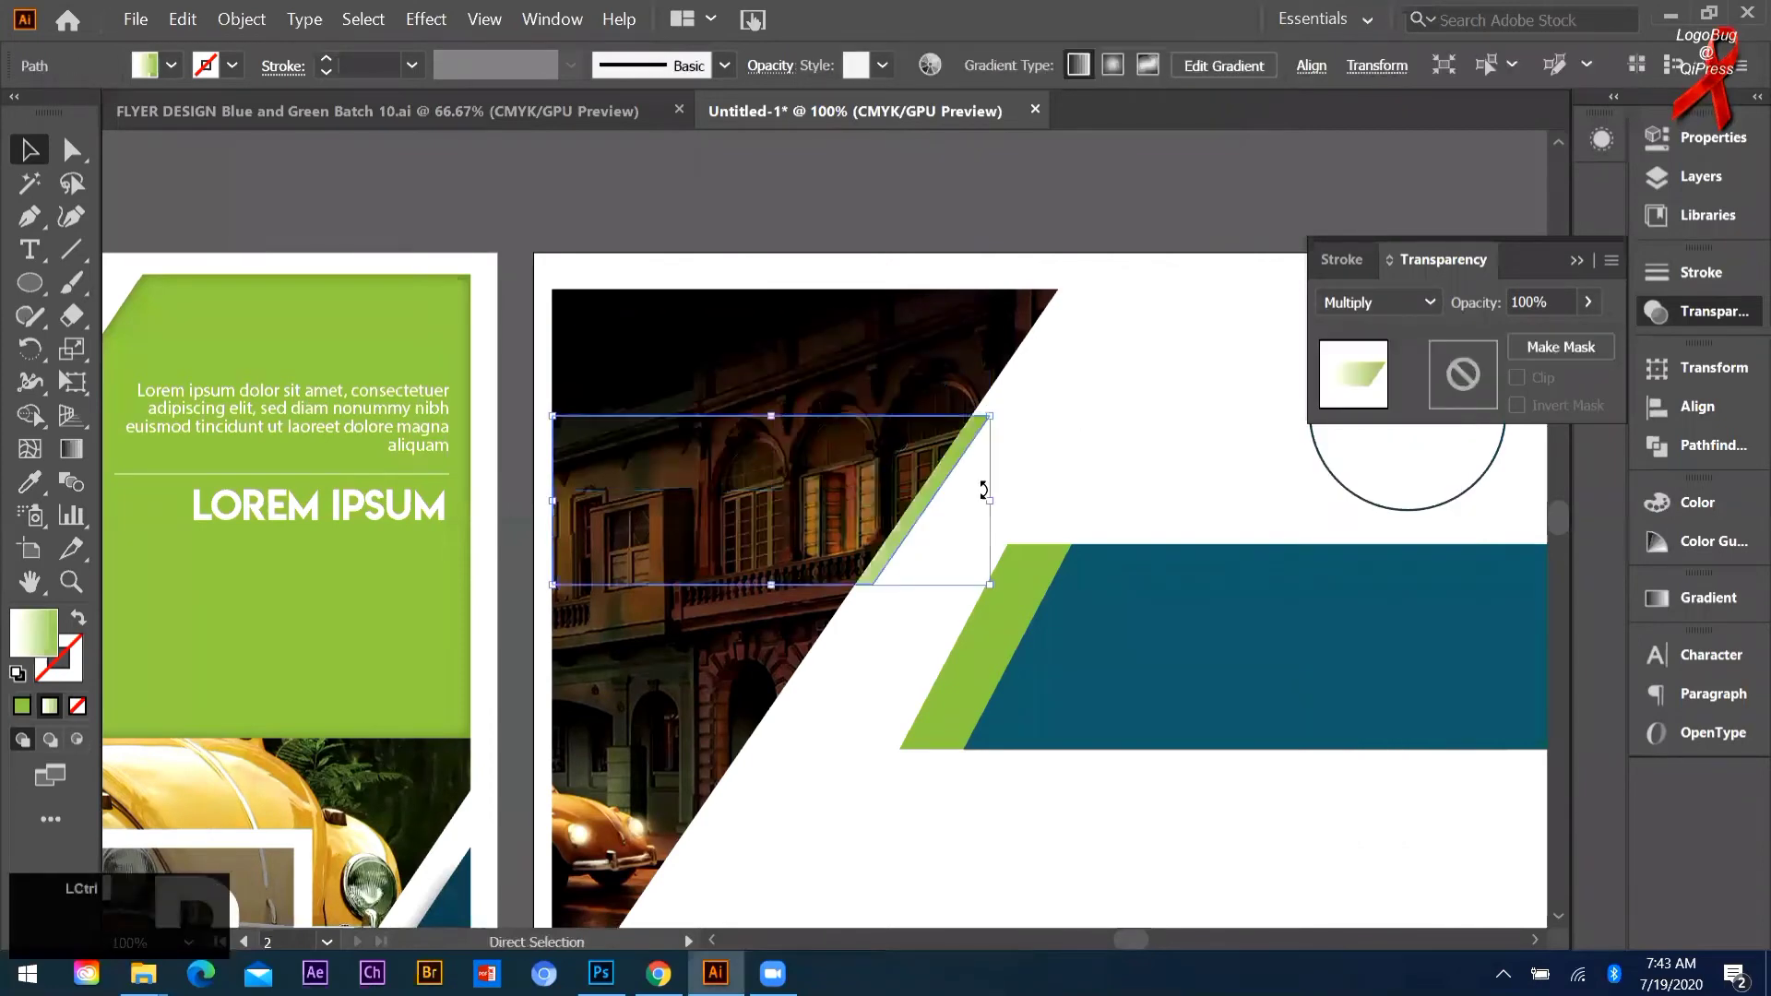
pyautogui.hotkey('ctrl', 'z')
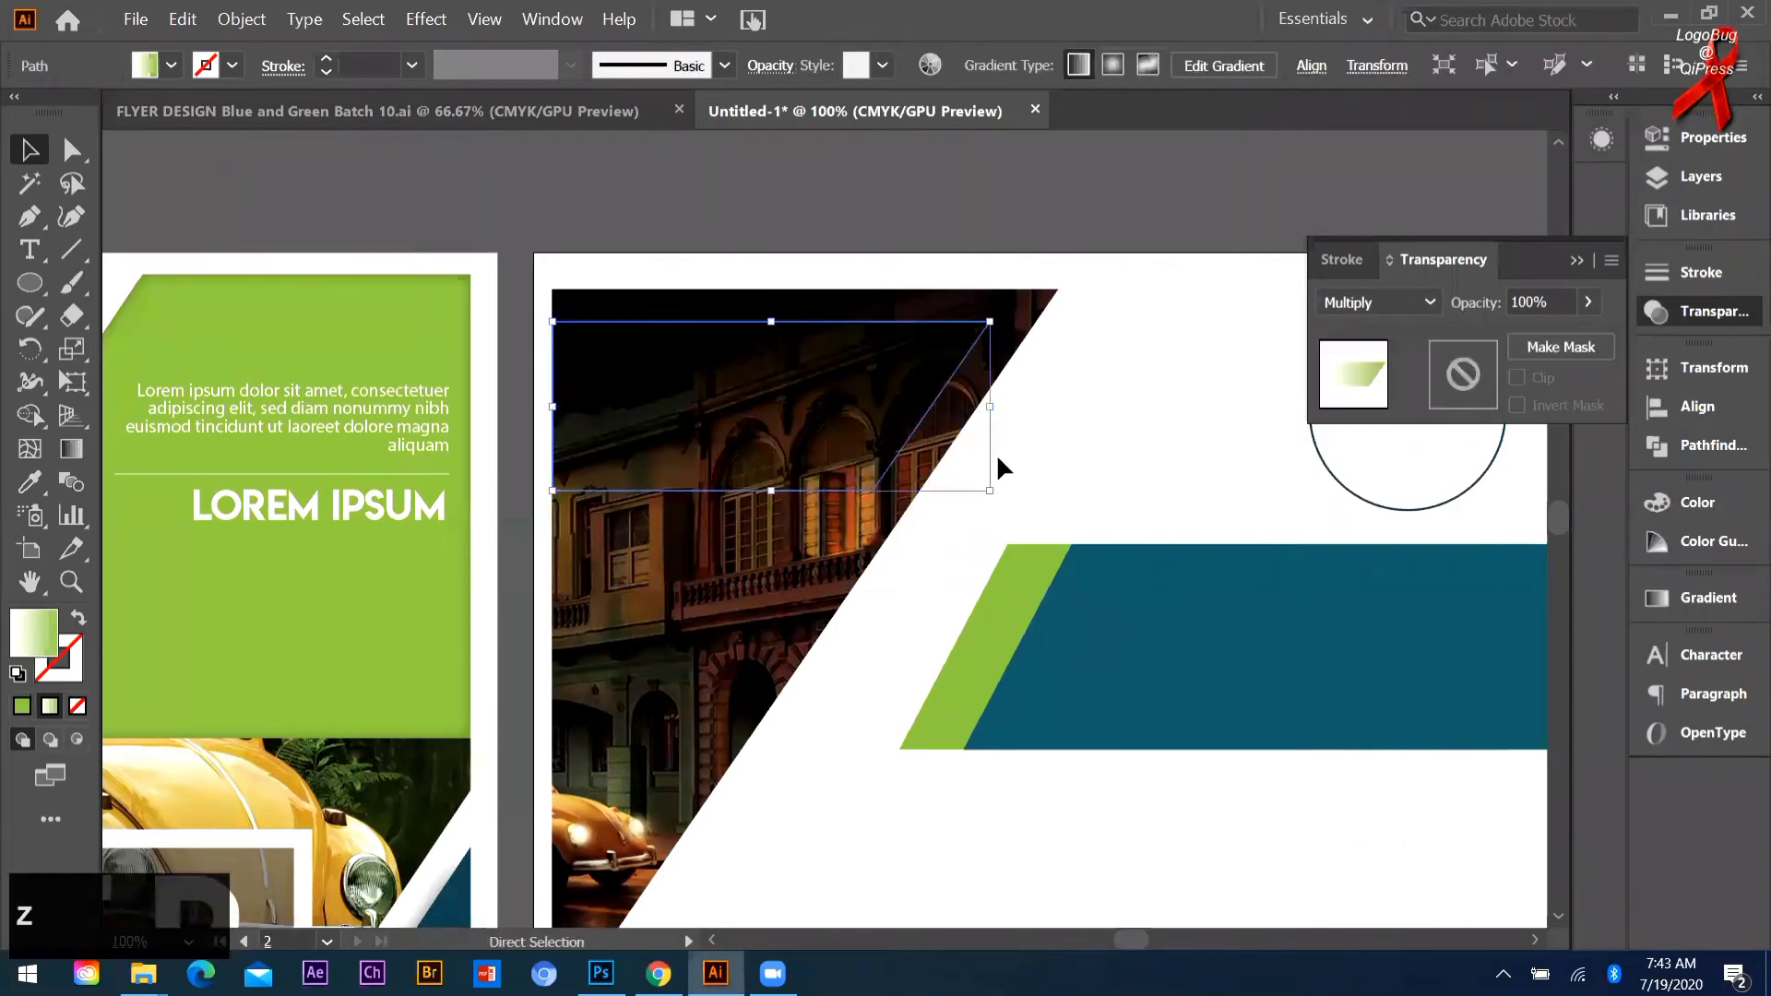
pyautogui.click(826, 502)
pyautogui.scroll(-1, 821, 510)
pyautogui.hotkey('ctrl', 'z')
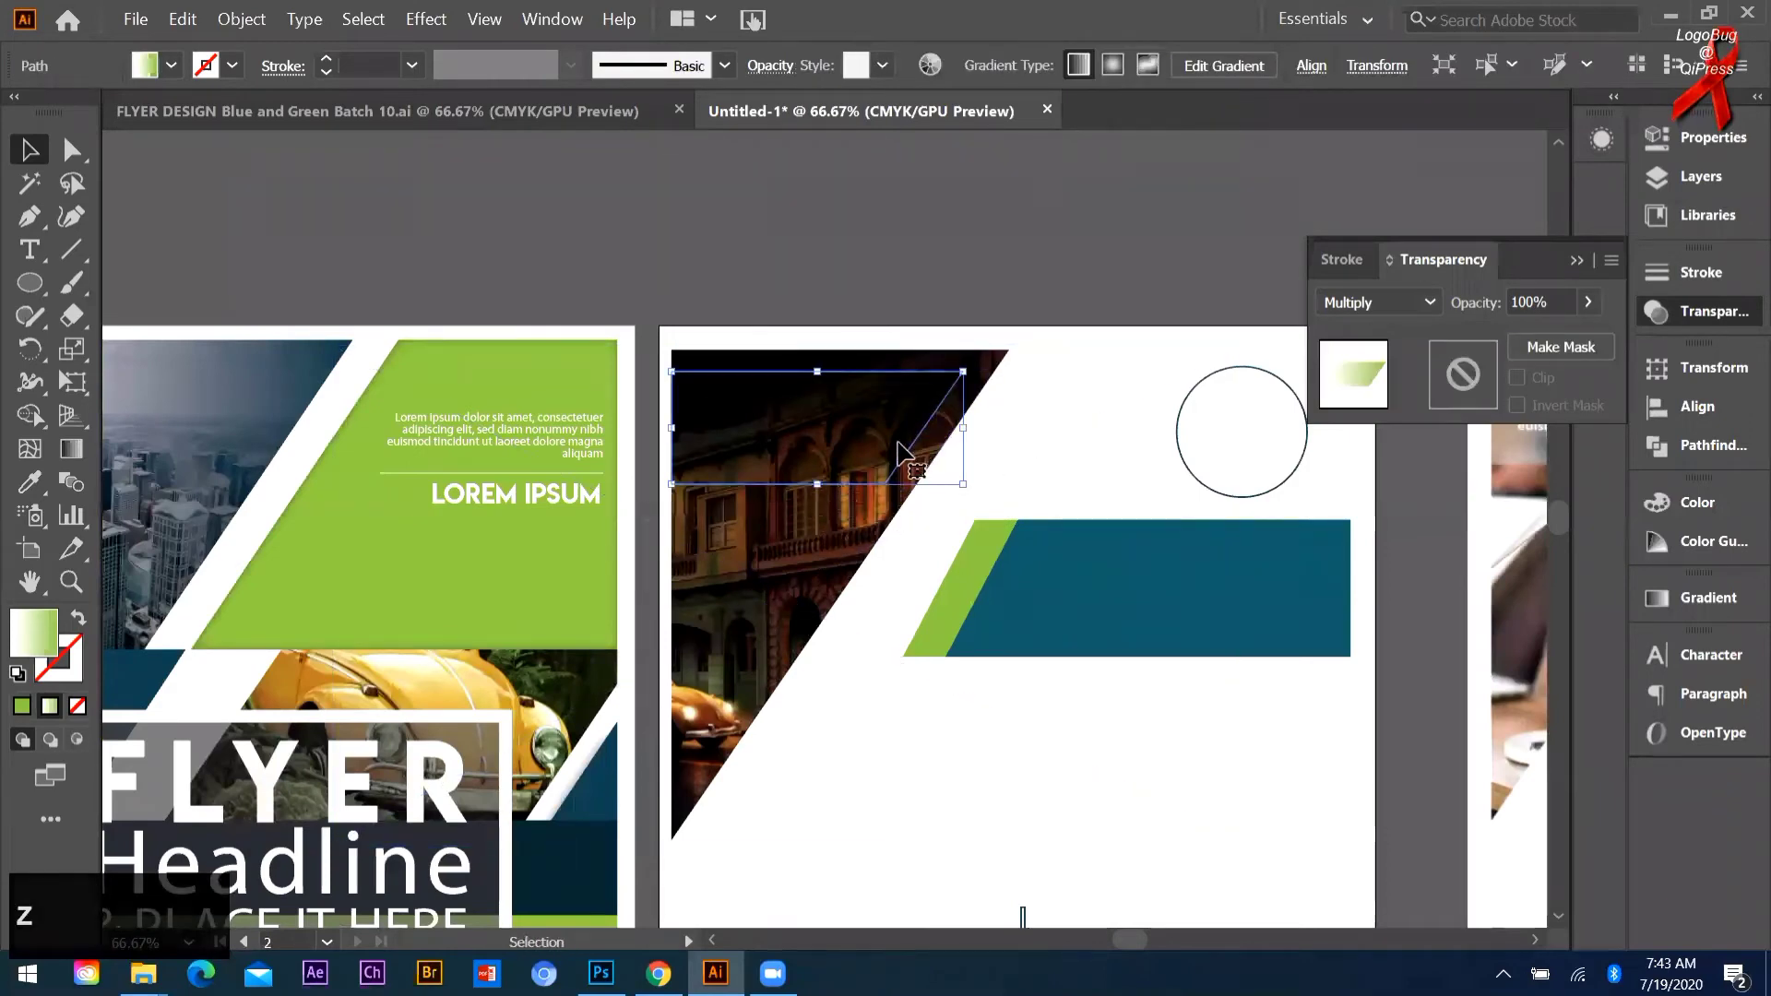
# Step: Set the gradient parallelogram's blending mode to Overlay
pyautogui.click(1374, 302)
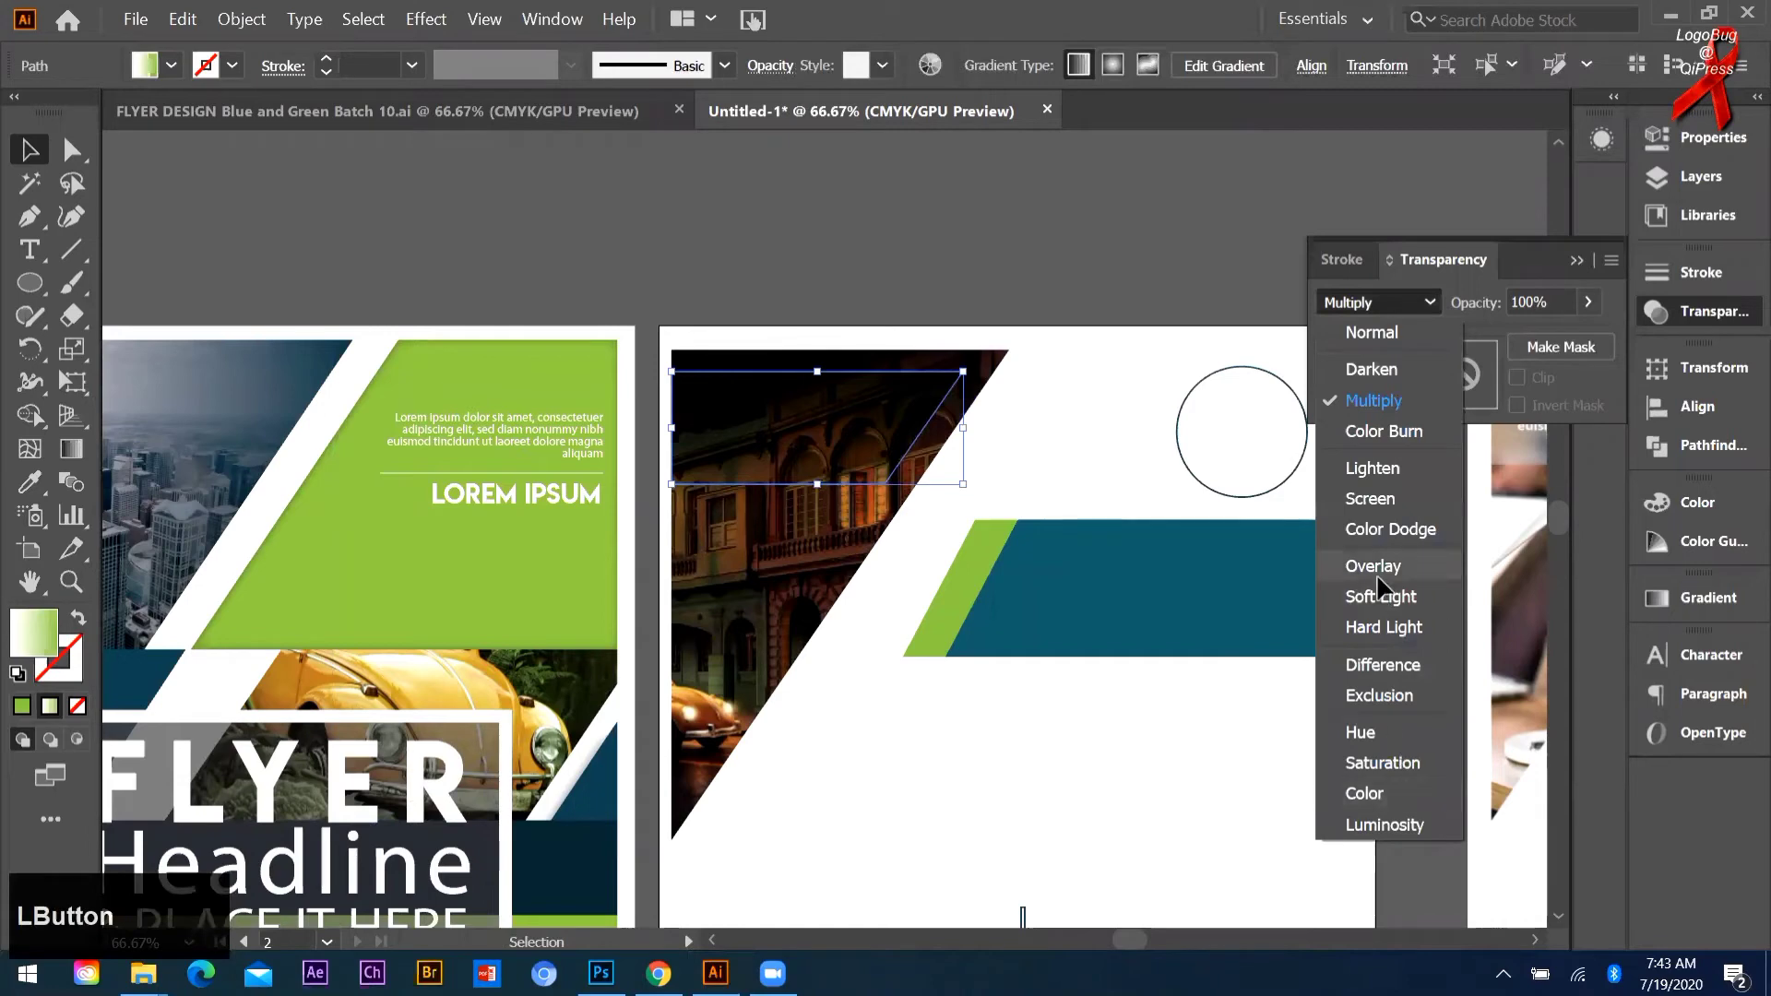
pyautogui.click(1379, 566)
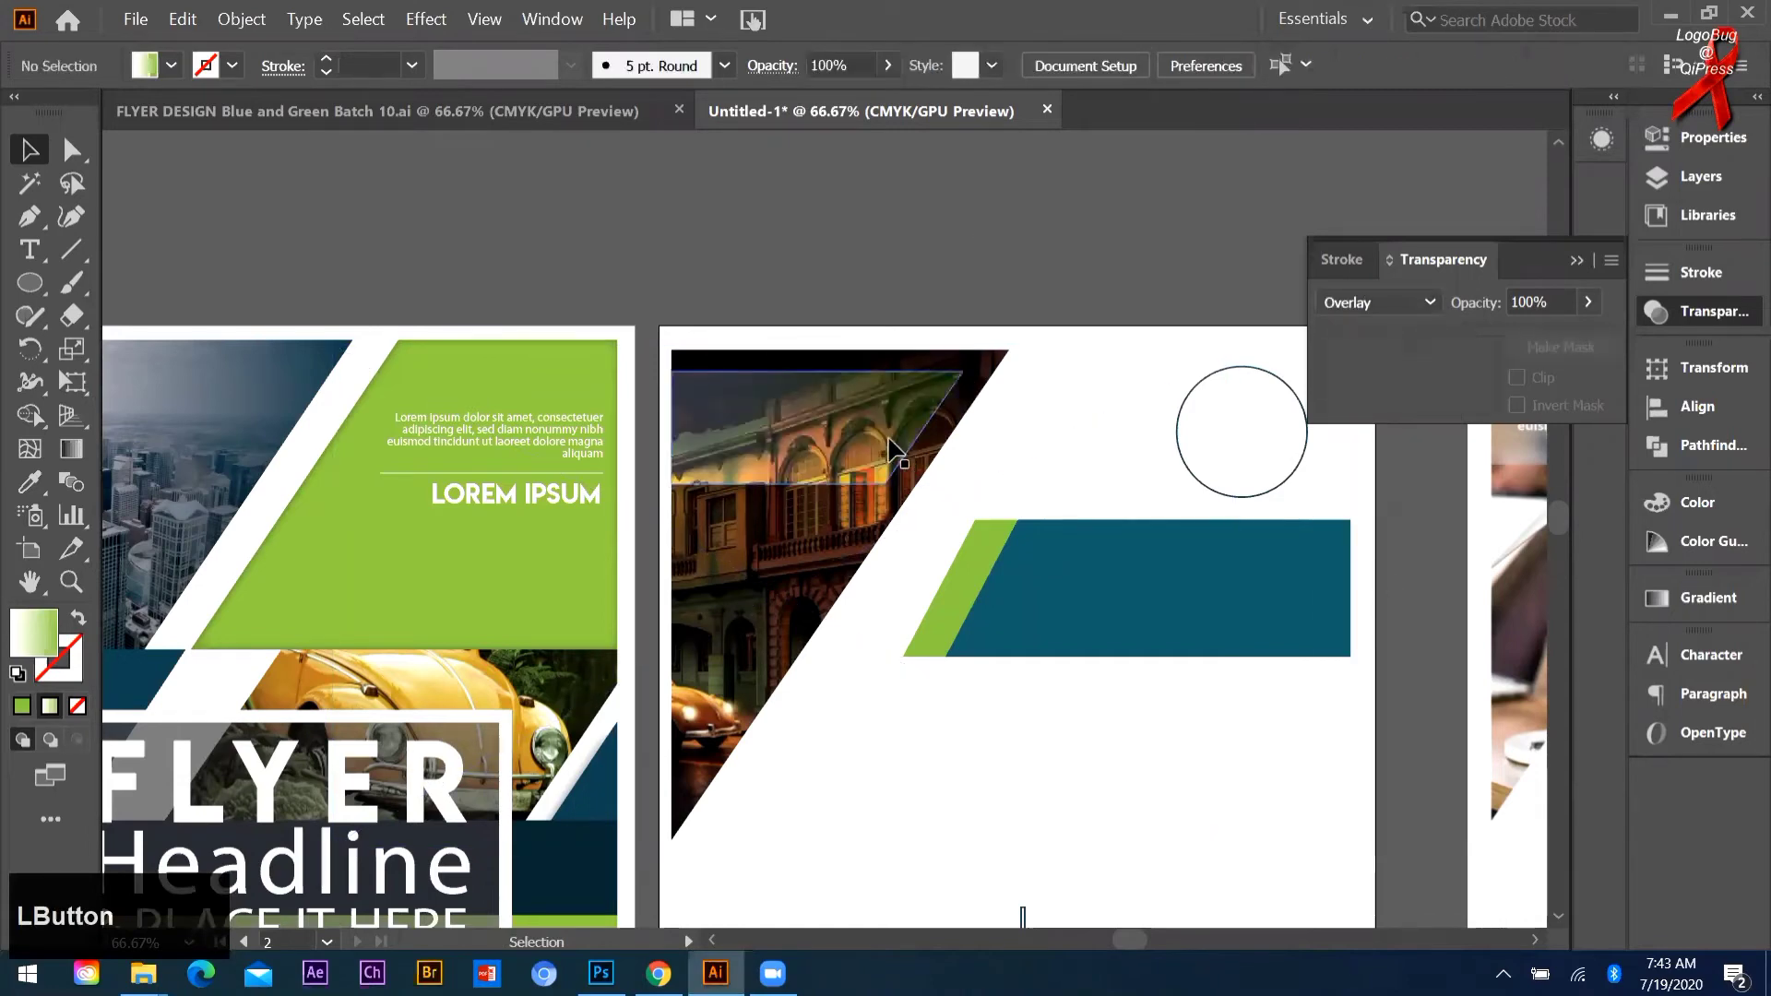
pyautogui.scroll(1, 819, 441)
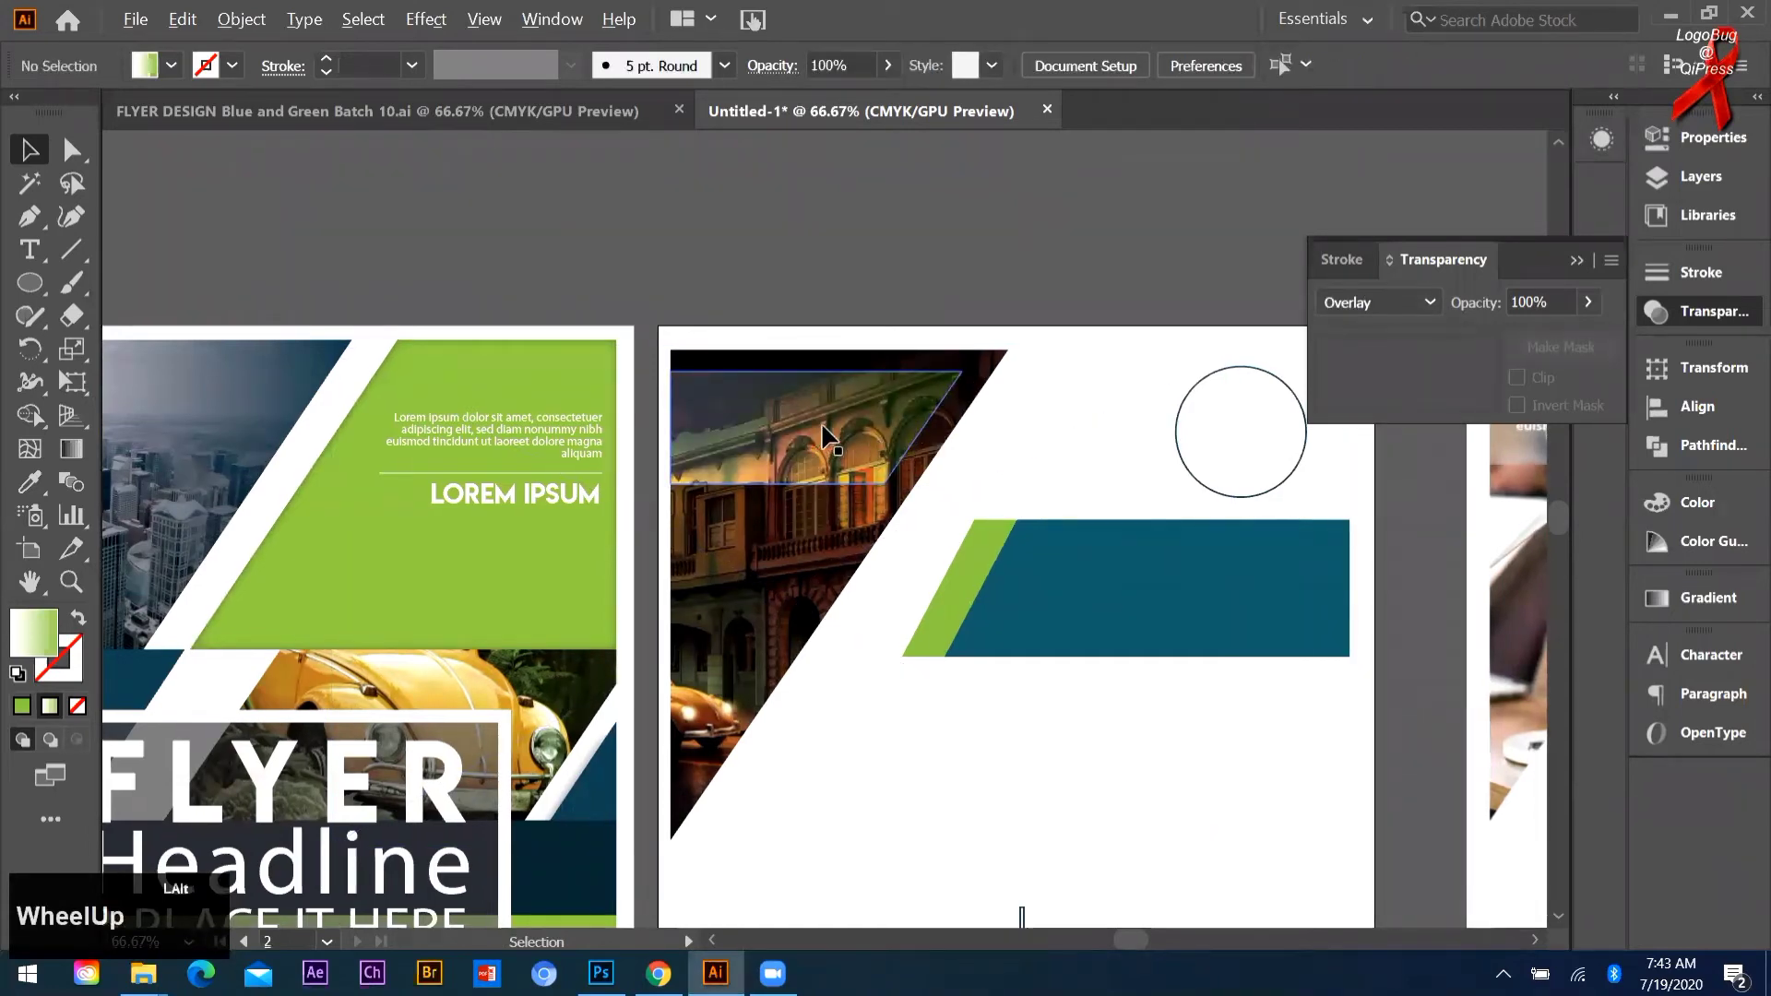
pyautogui.scroll(3, 884, 432)
# Step: Duplicate the Overlay parallelogram slightly to the right so the copy's slanted side meets the photo's diagonal edge
pyautogui.moveTo(884, 431); pyautogui.dragTo(976, 507)
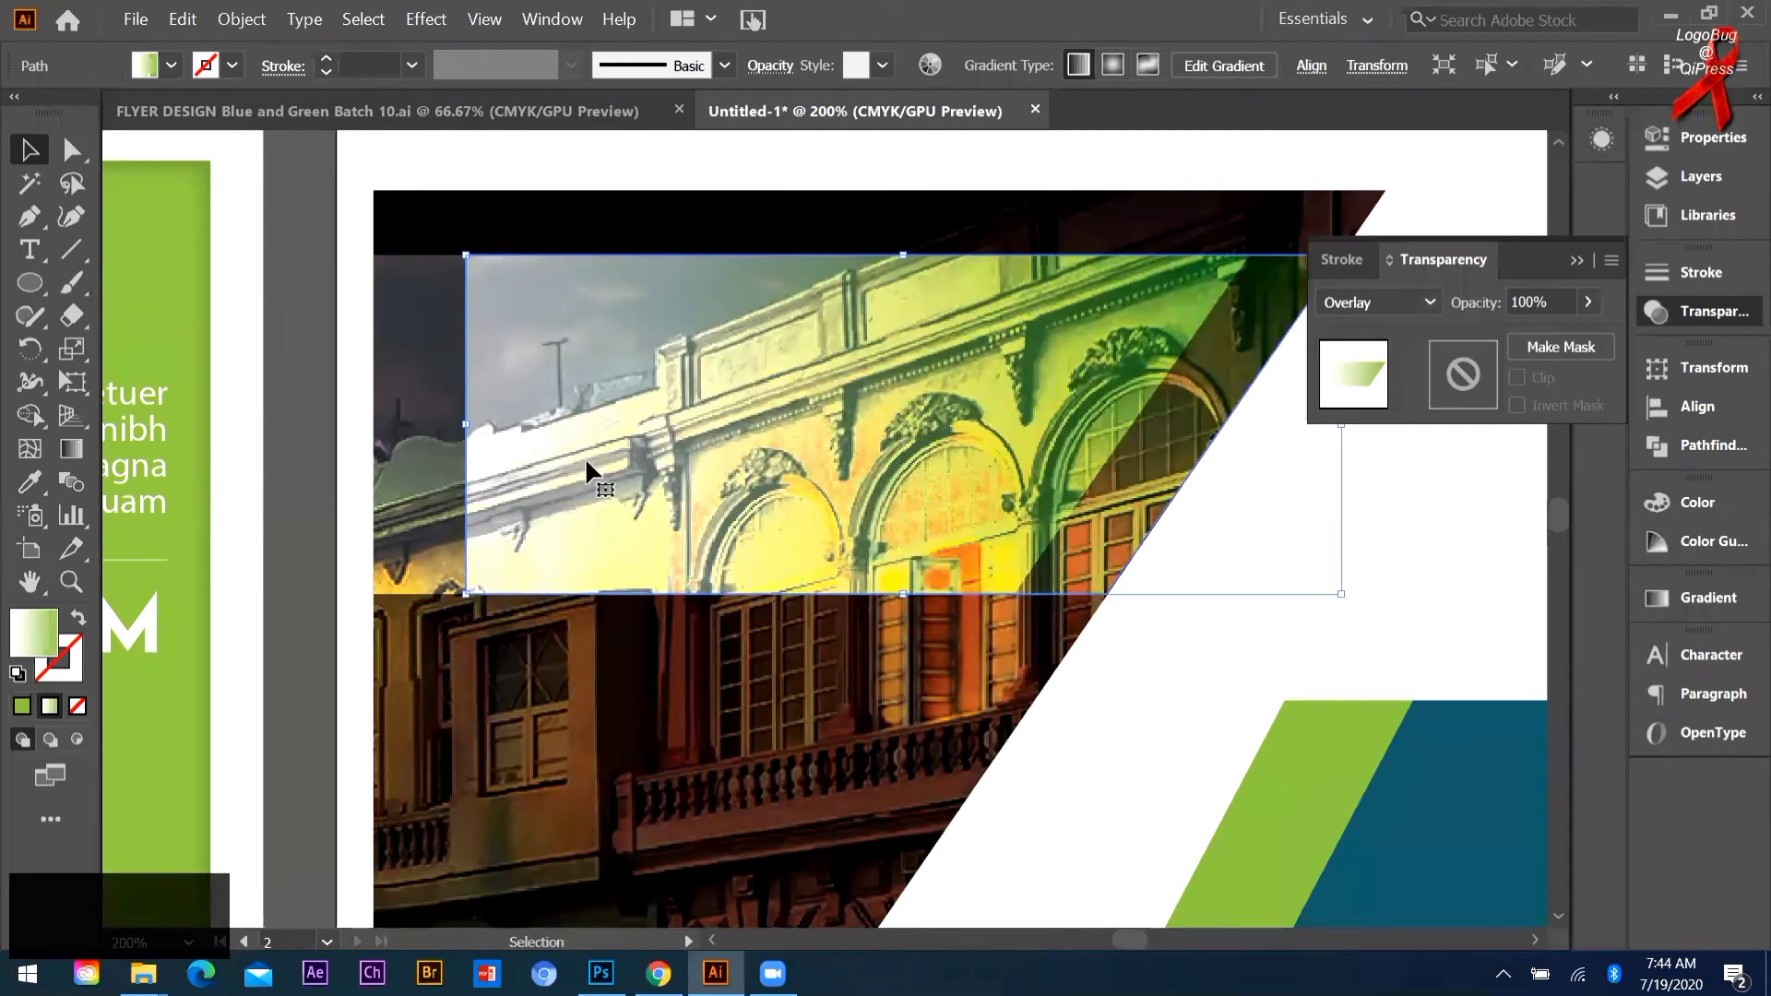
pyautogui.scroll(-1, 562, 435)
pyautogui.moveTo(548, 452); pyautogui.dragTo(974, 434)
pyautogui.hotkey('ctrl', 'z')
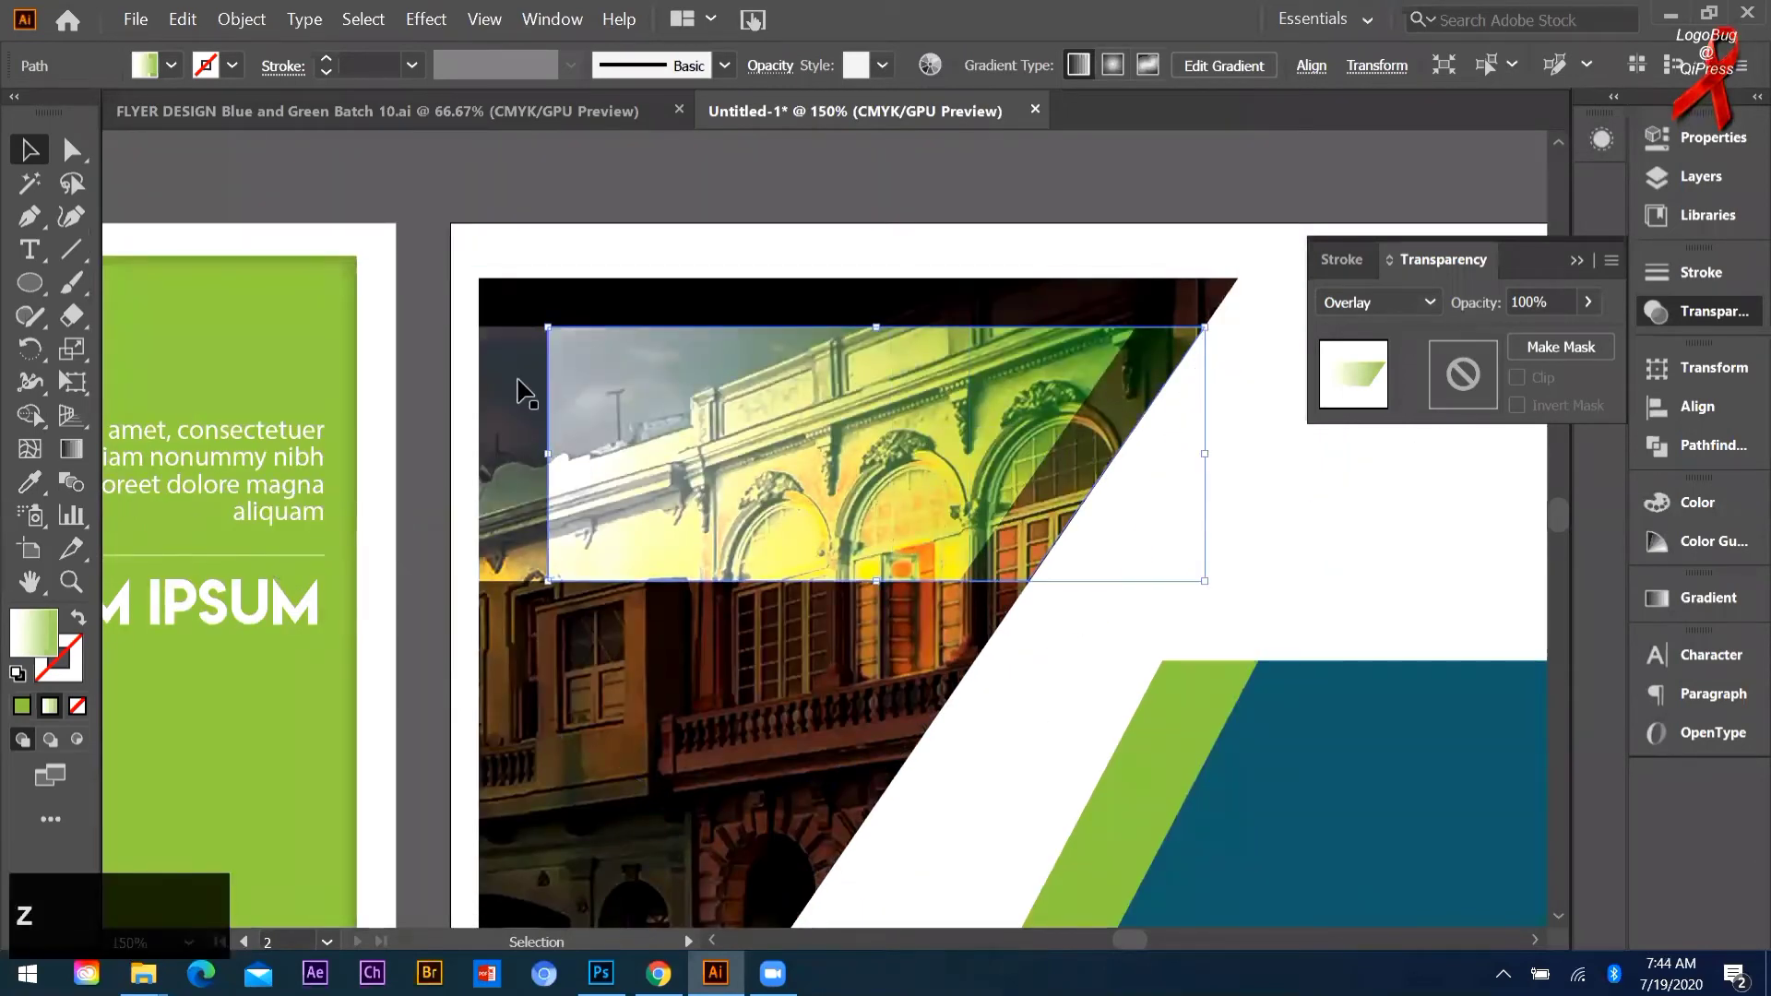
# Step: Move the copy's two left corner points right, the upper by about 76.5 mm, to reduce it to a narrow slanted stripe
pyautogui.press('a')
pyautogui.click(548, 327)
pyautogui.moveTo(547, 327); pyautogui.dragTo(1135, 334)
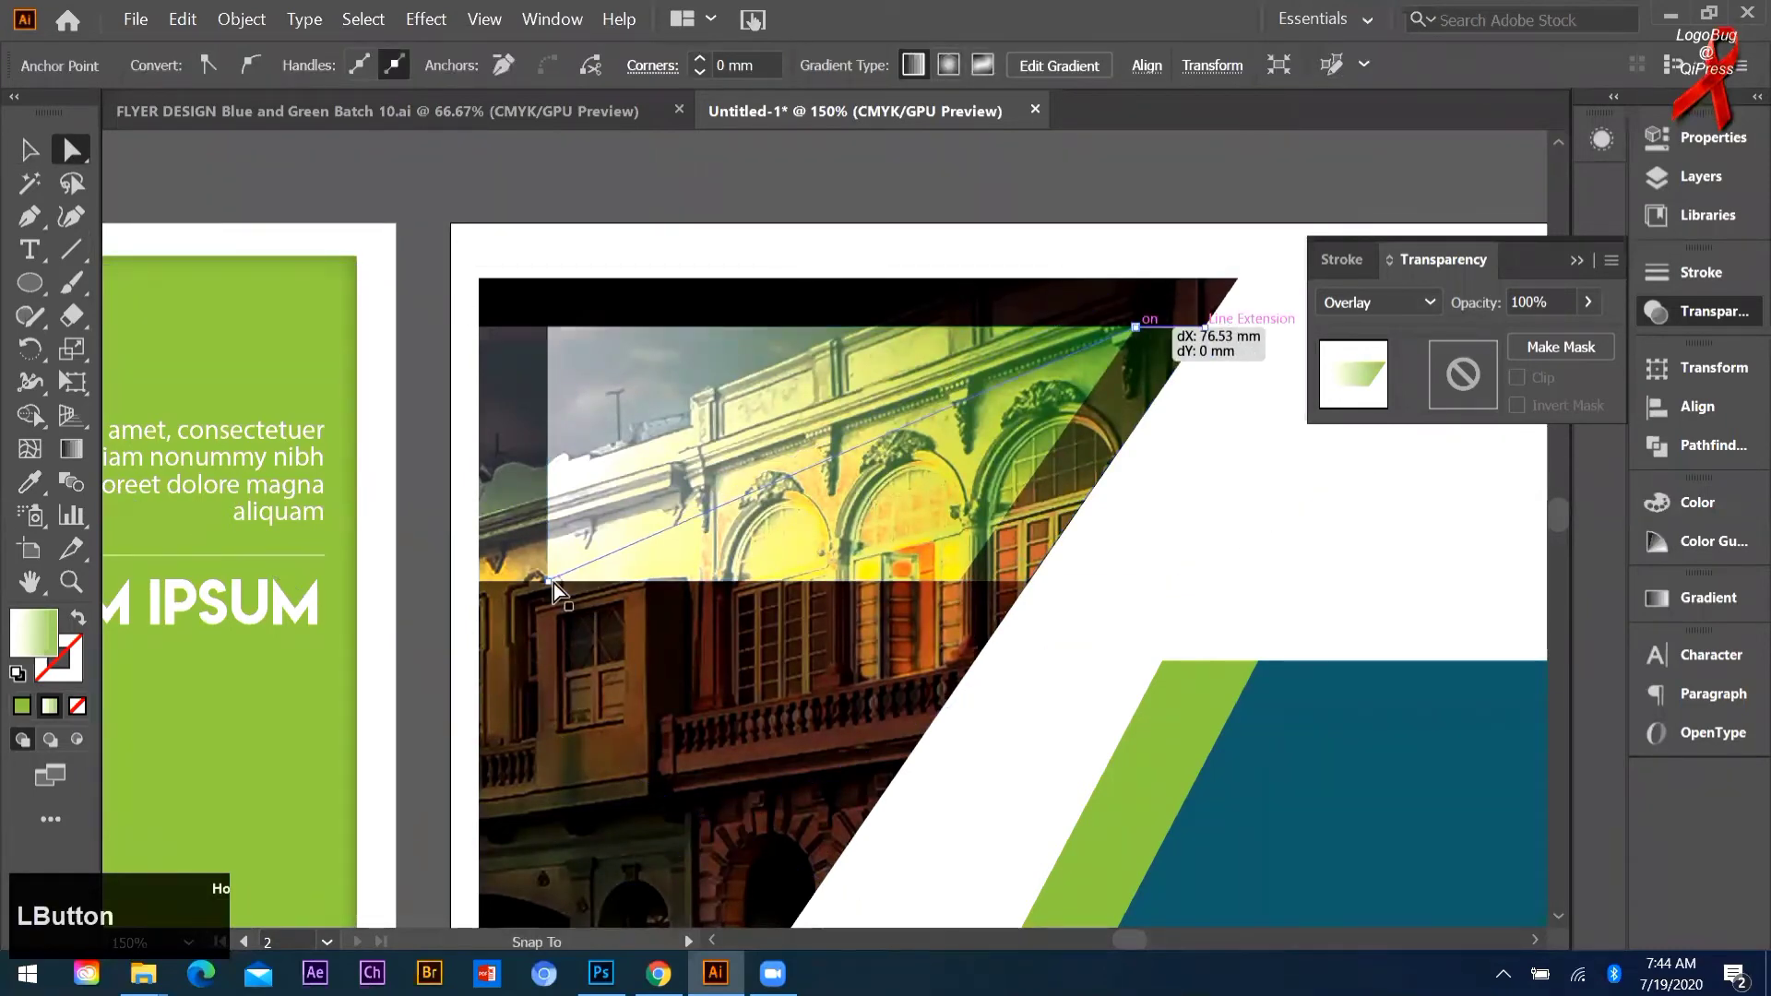
pyautogui.moveTo(548, 583); pyautogui.dragTo(960, 580)
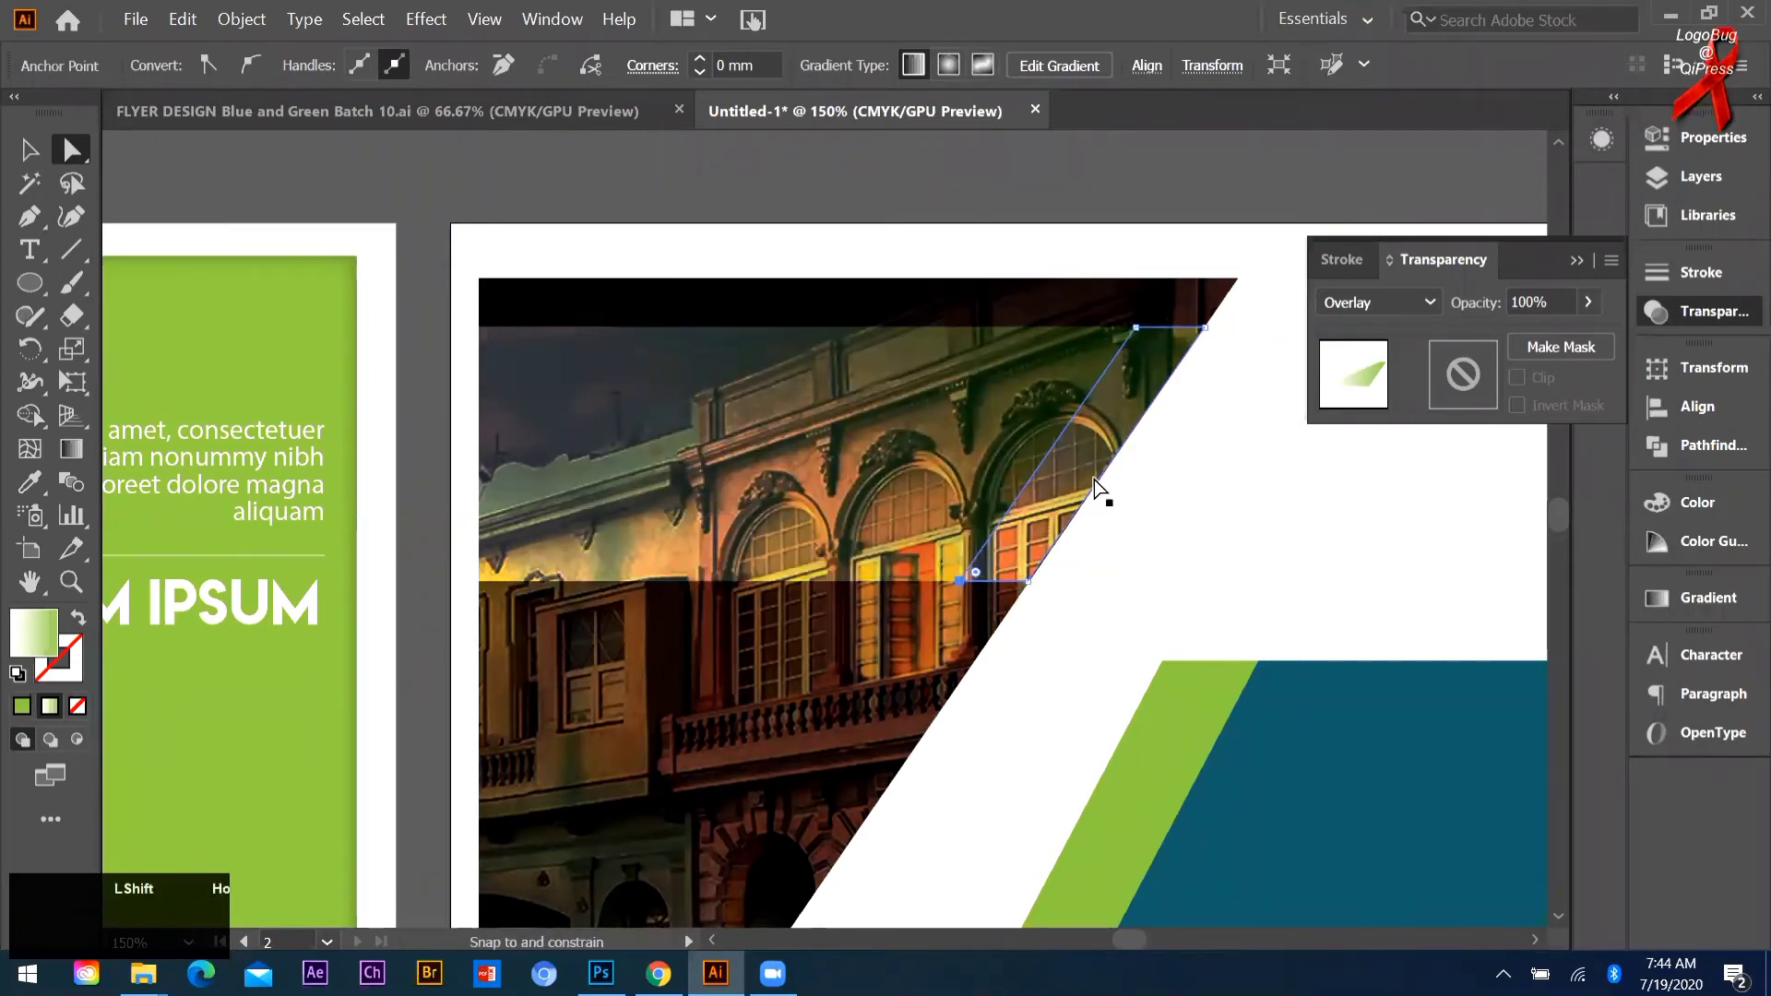
# Step: Fill the narrow slanted stripe with solid green and set its blending mode to Normal
pyautogui.click(22, 709)
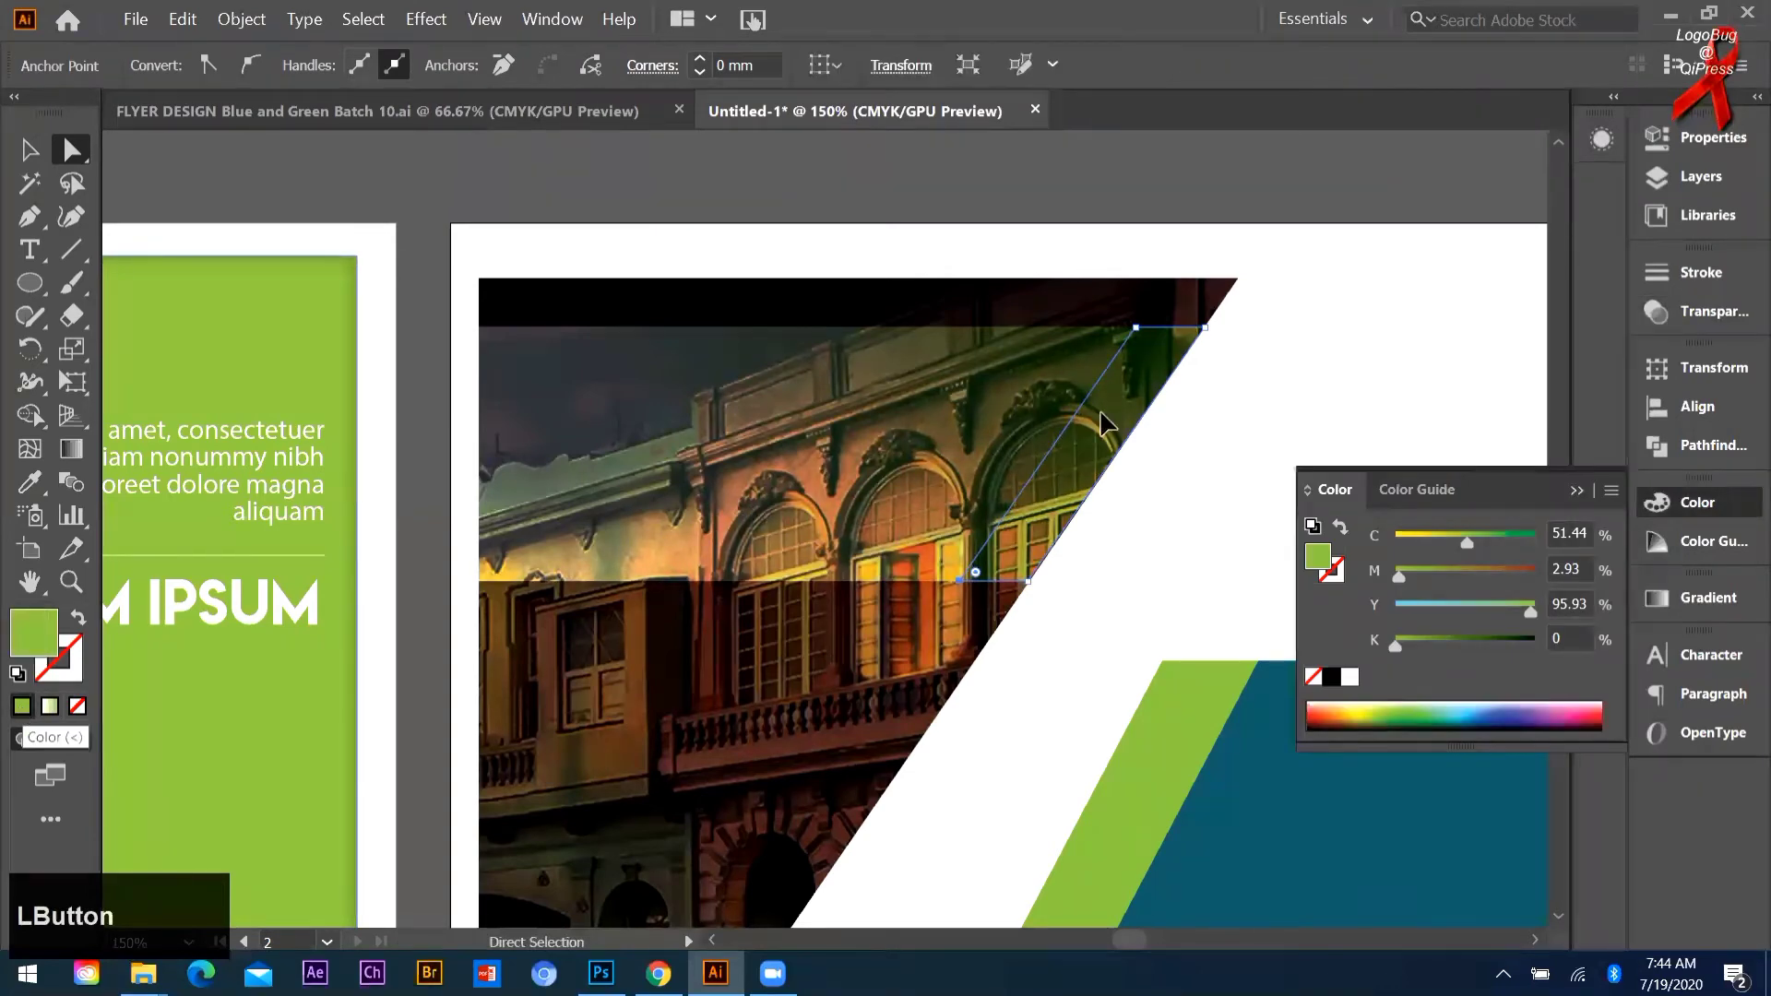
pyautogui.click(29, 150)
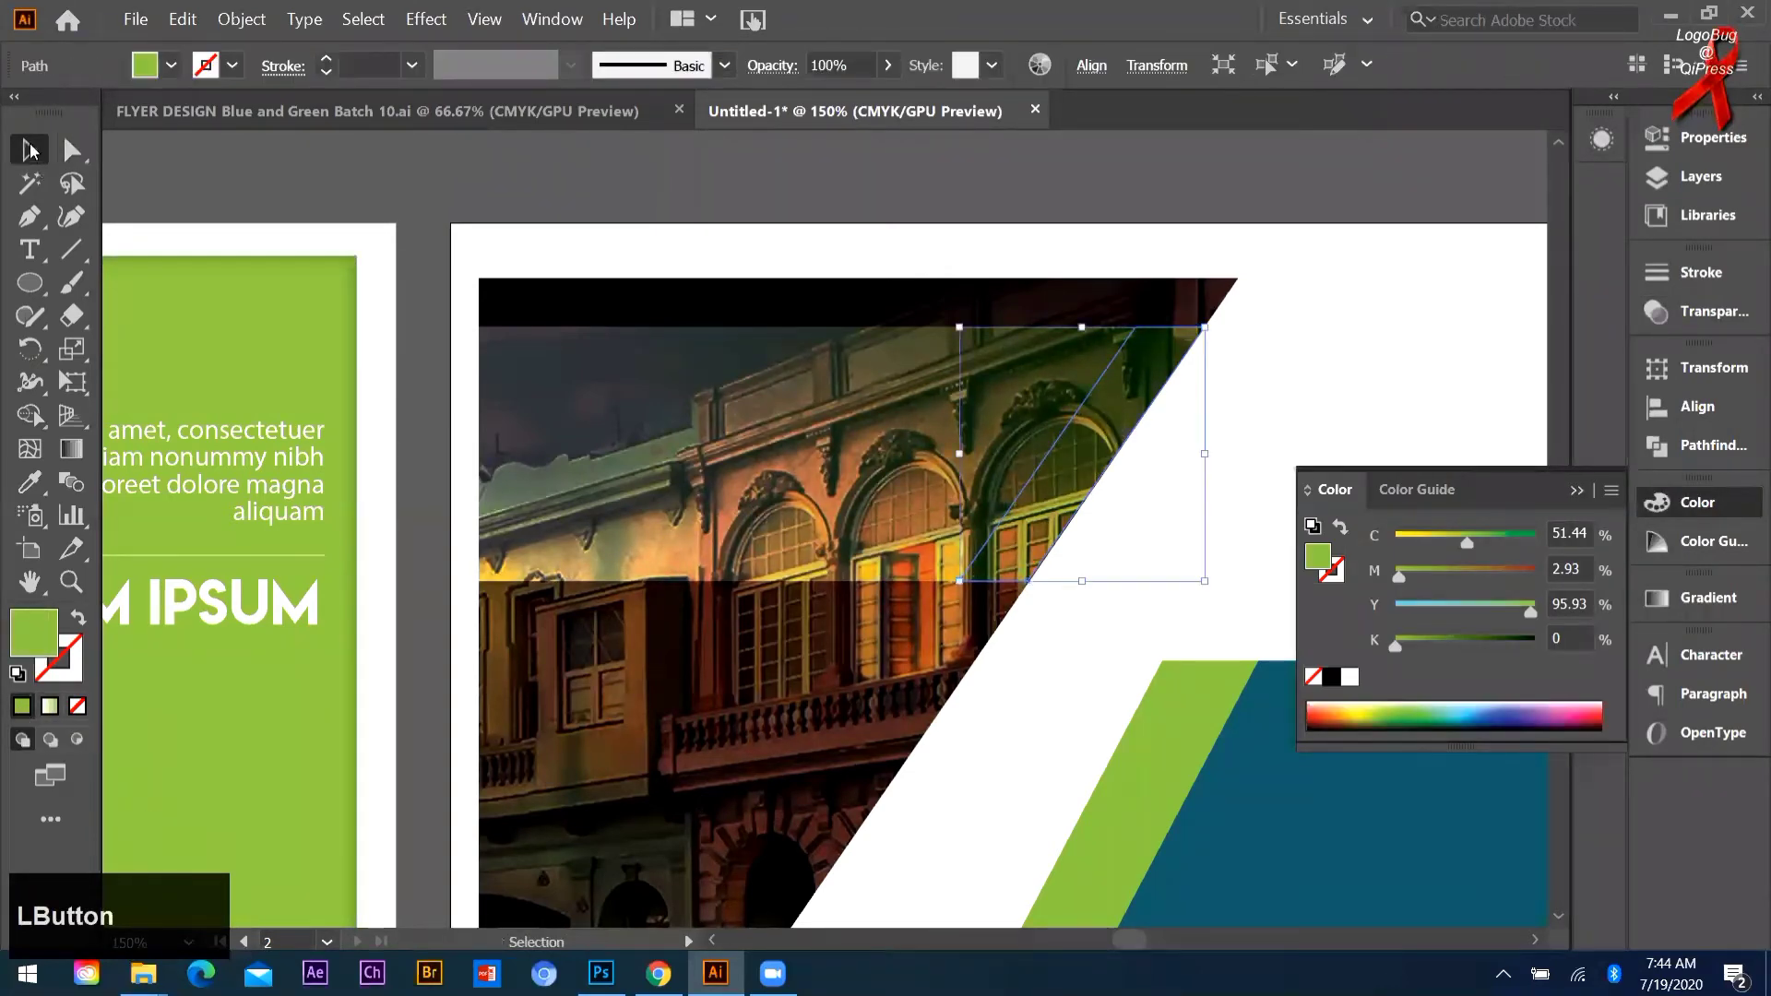
pyautogui.moveTo(1074, 467); pyautogui.dragTo(1154, 476)
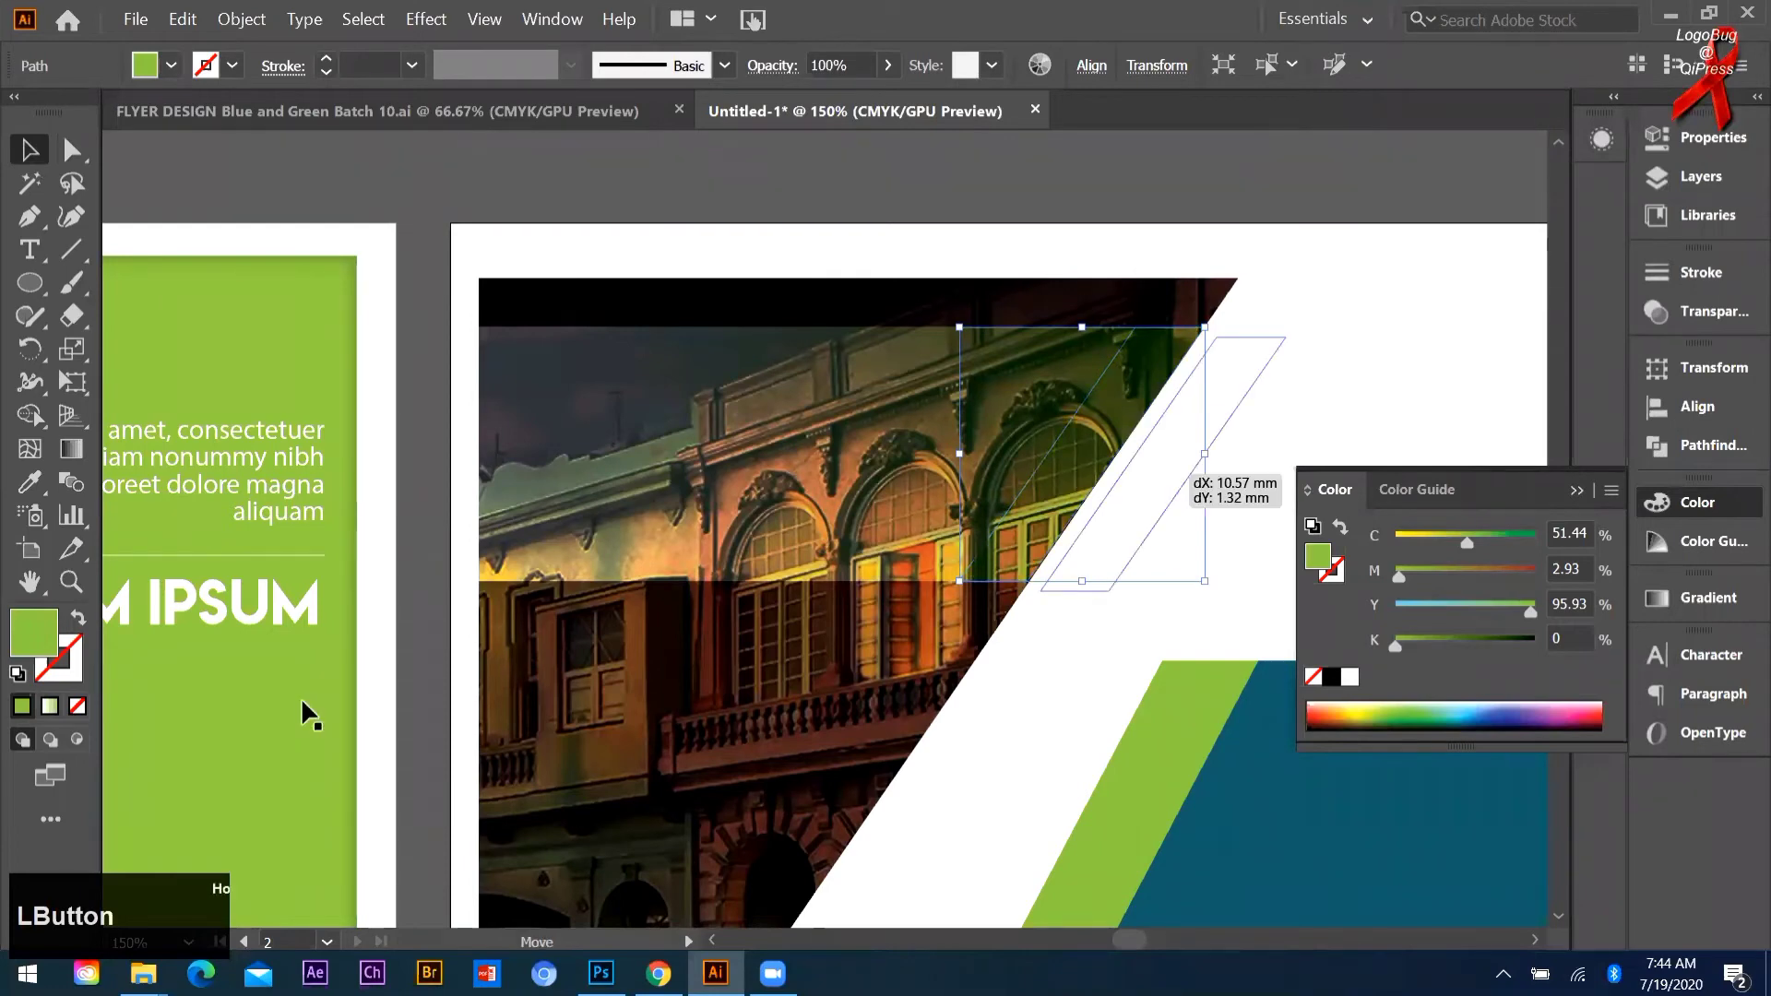
pyautogui.hotkey('ctrl', 'z')
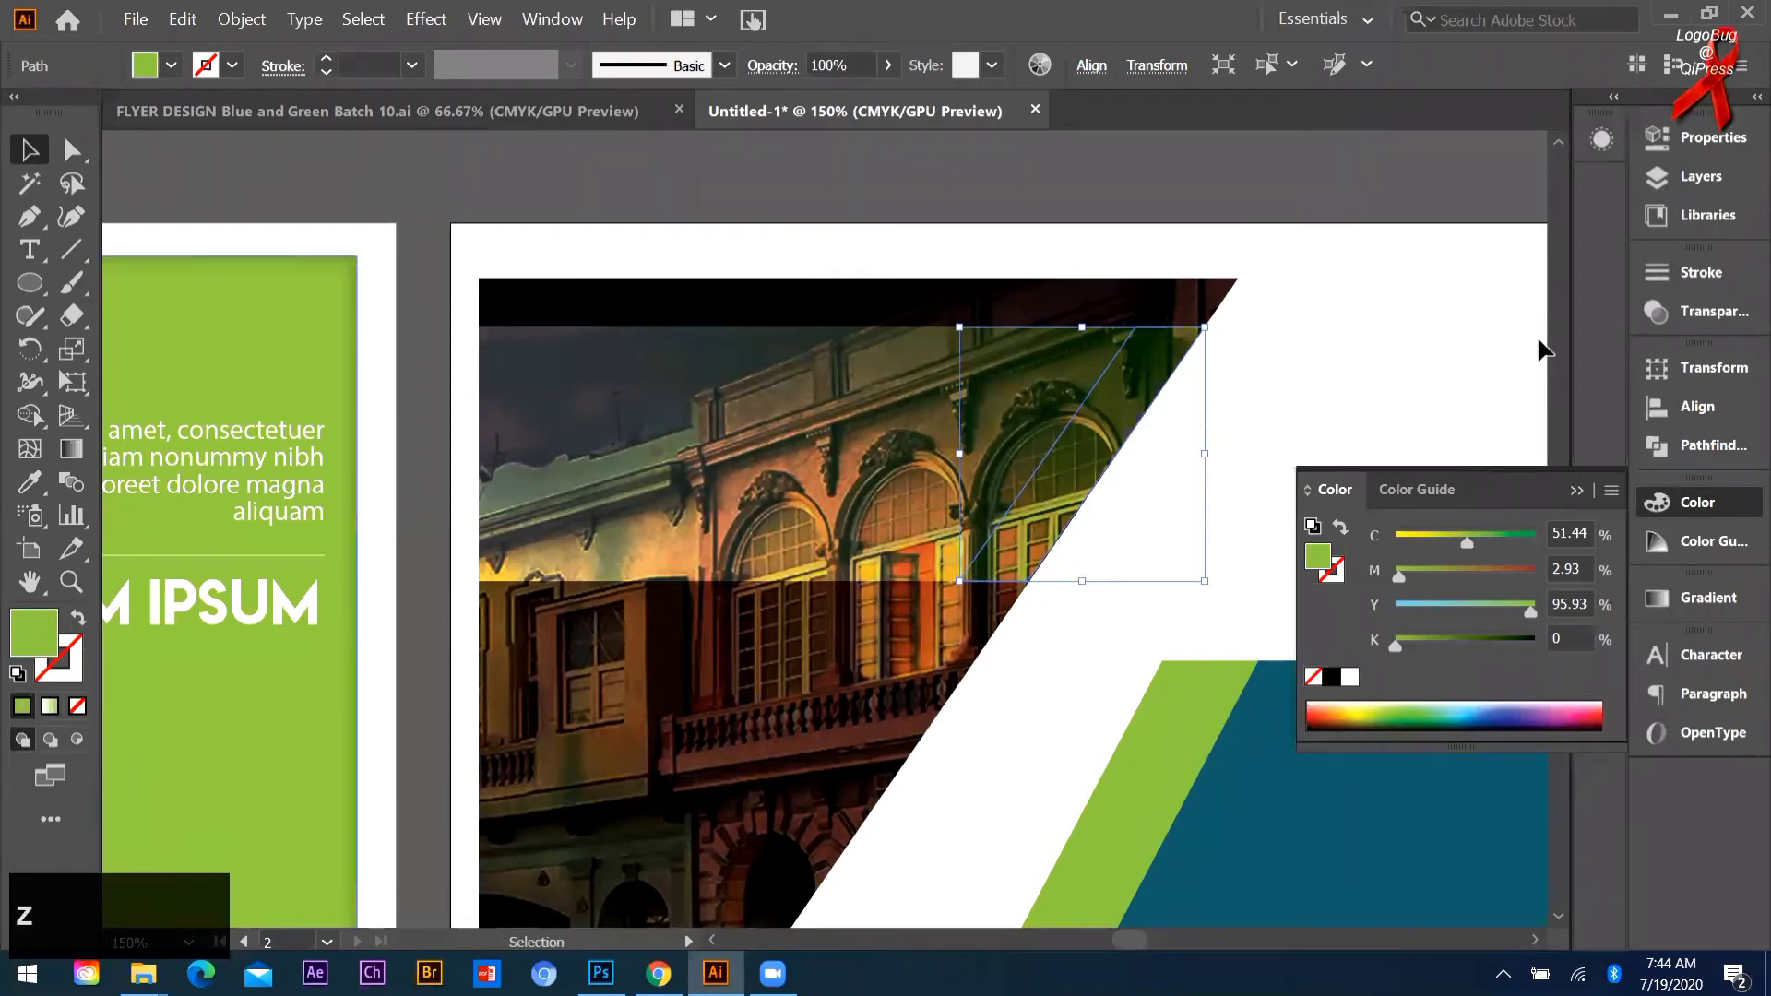
pyautogui.click(1688, 312)
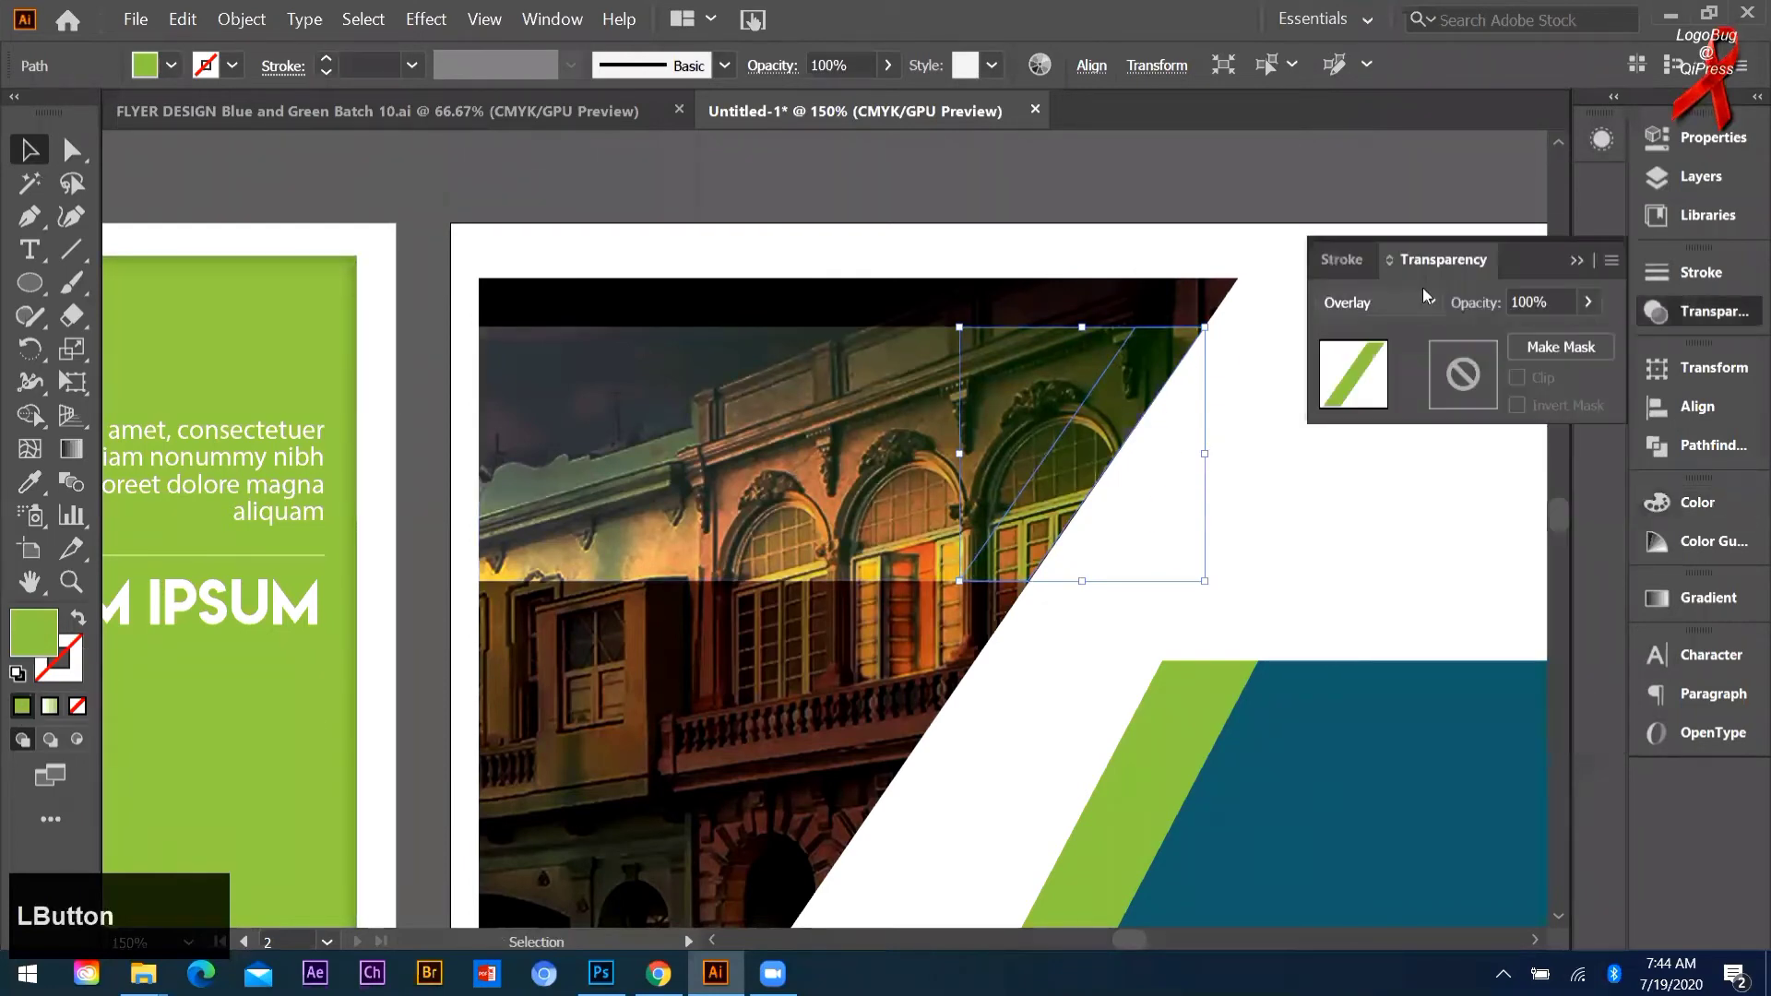
pyautogui.click(1401, 302)
pyautogui.click(1360, 330)
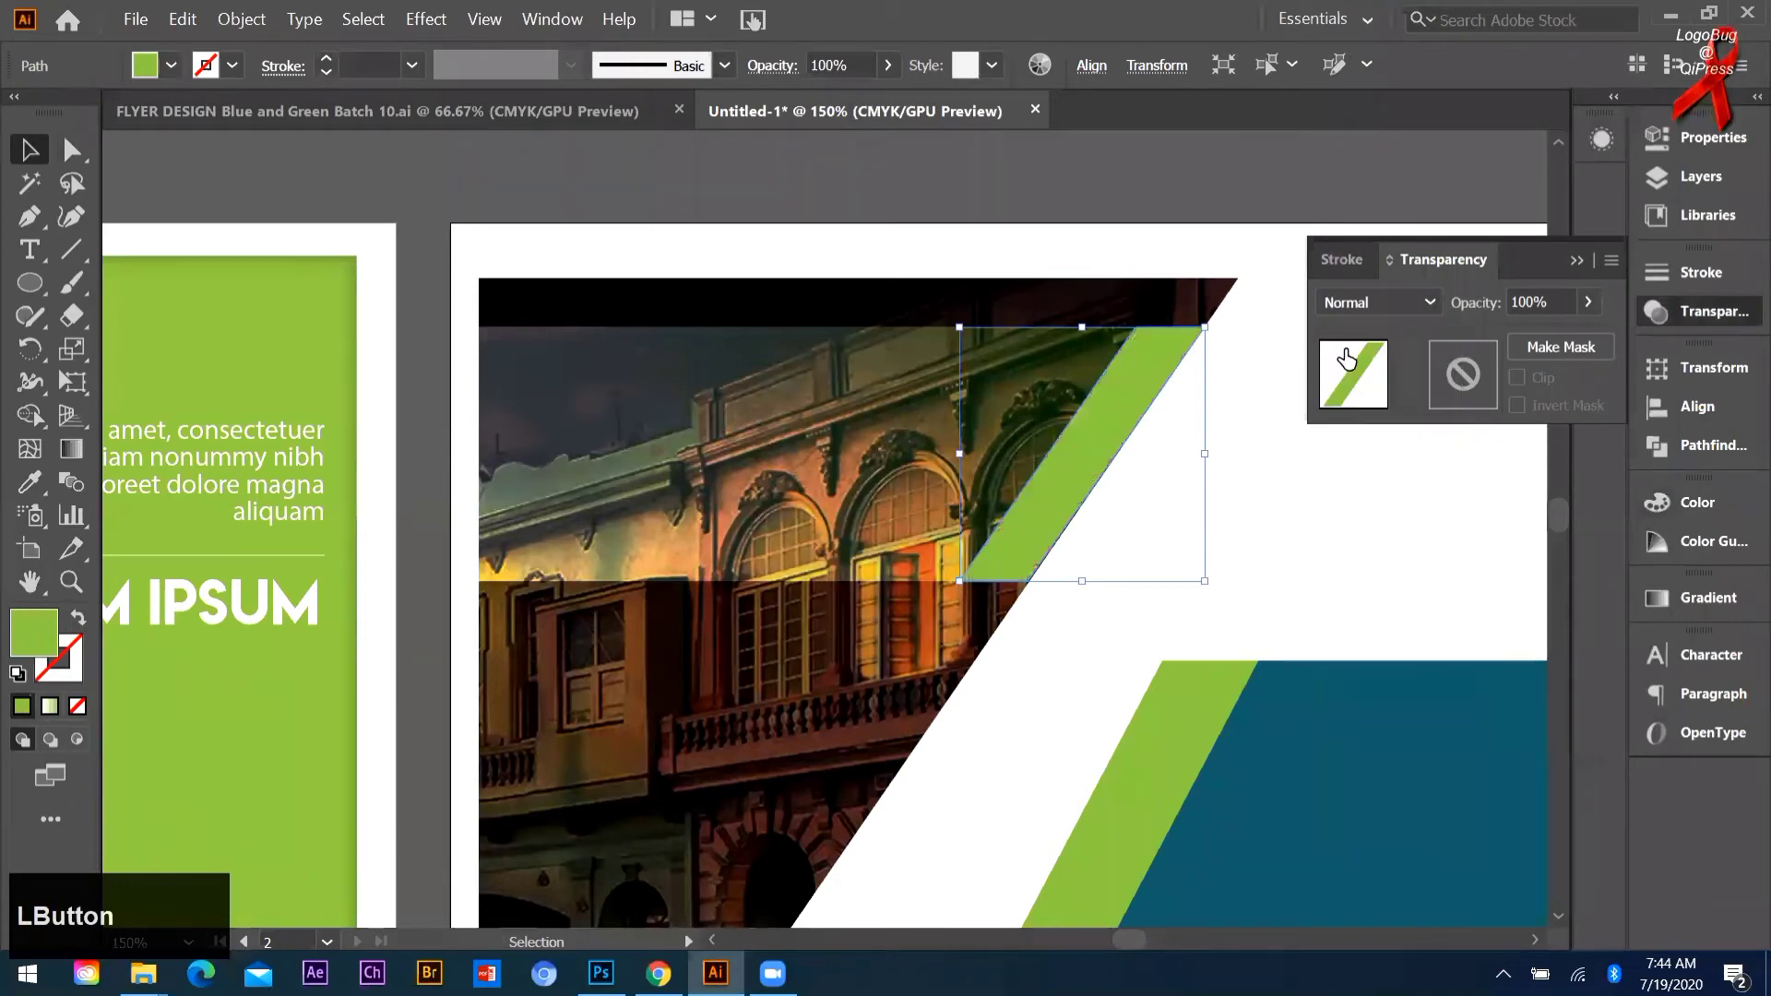
pyautogui.click(1264, 501)
# Step: Recolour the slanted stripe on the photo white by sampling the white of the page
pyautogui.keyDown('alt'); pyautogui.scroll(-1, 889, 504); pyautogui.keyUp('alt')
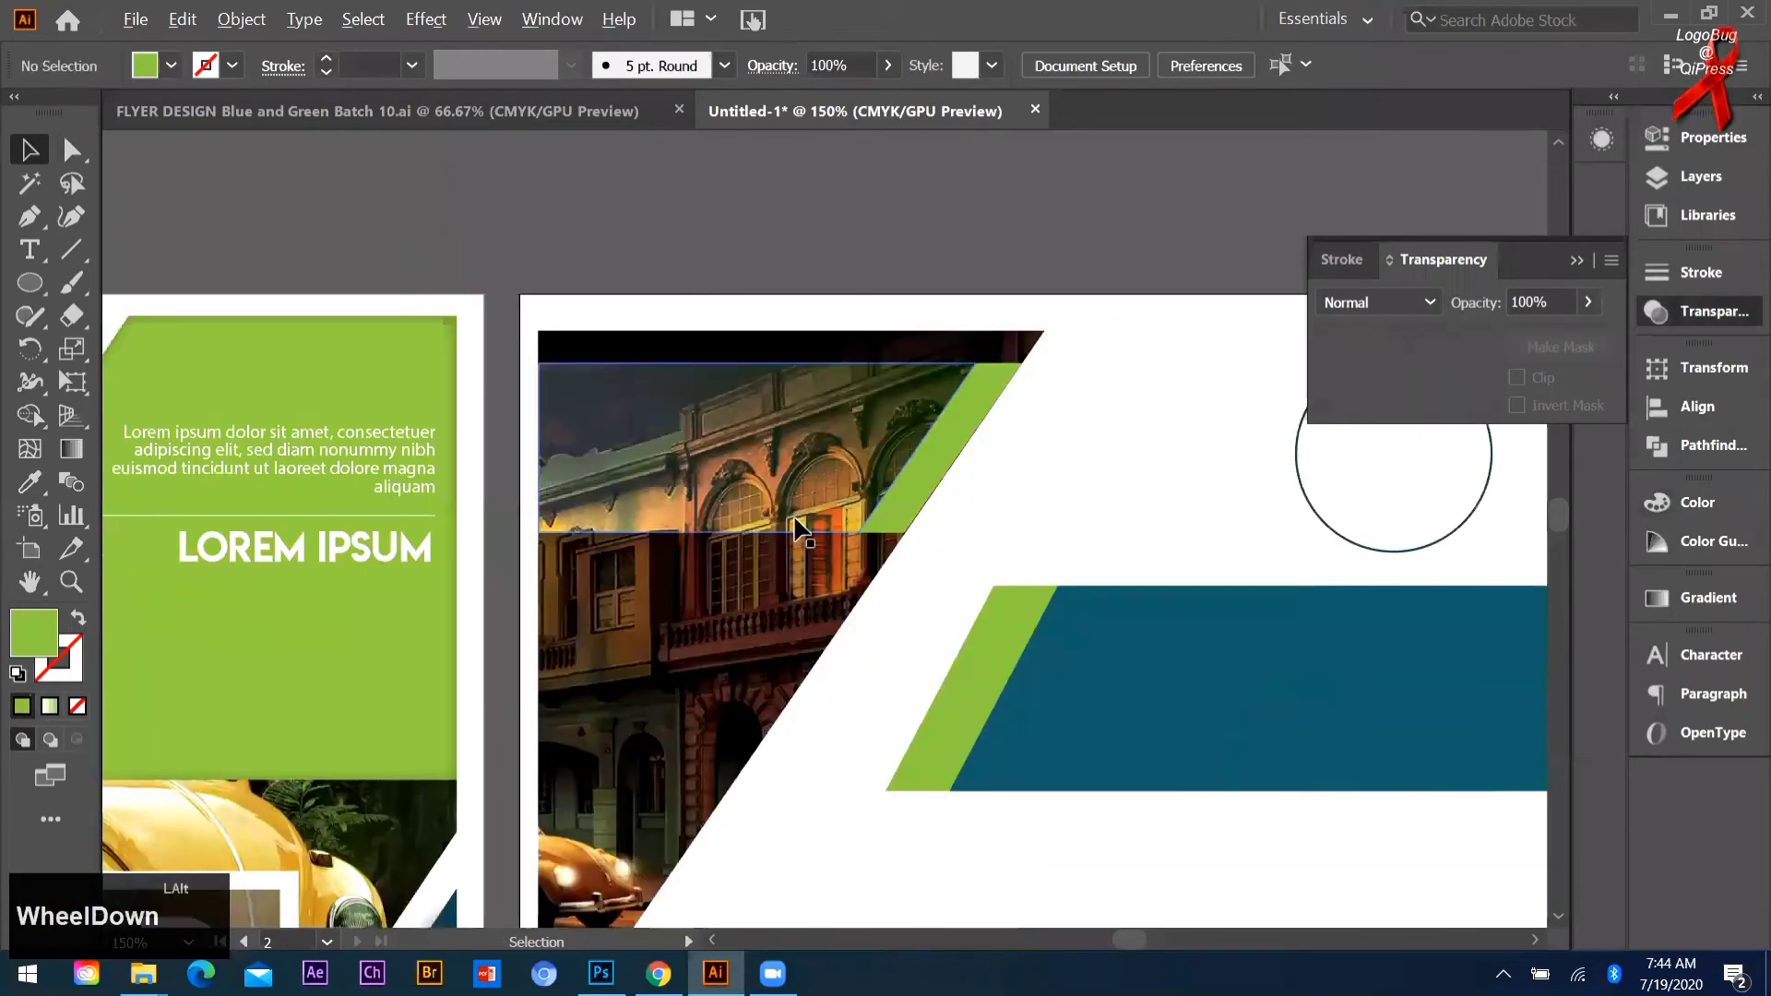
pyautogui.keyDown('alt'); pyautogui.scroll(3, 830, 356); pyautogui.keyUp('alt')
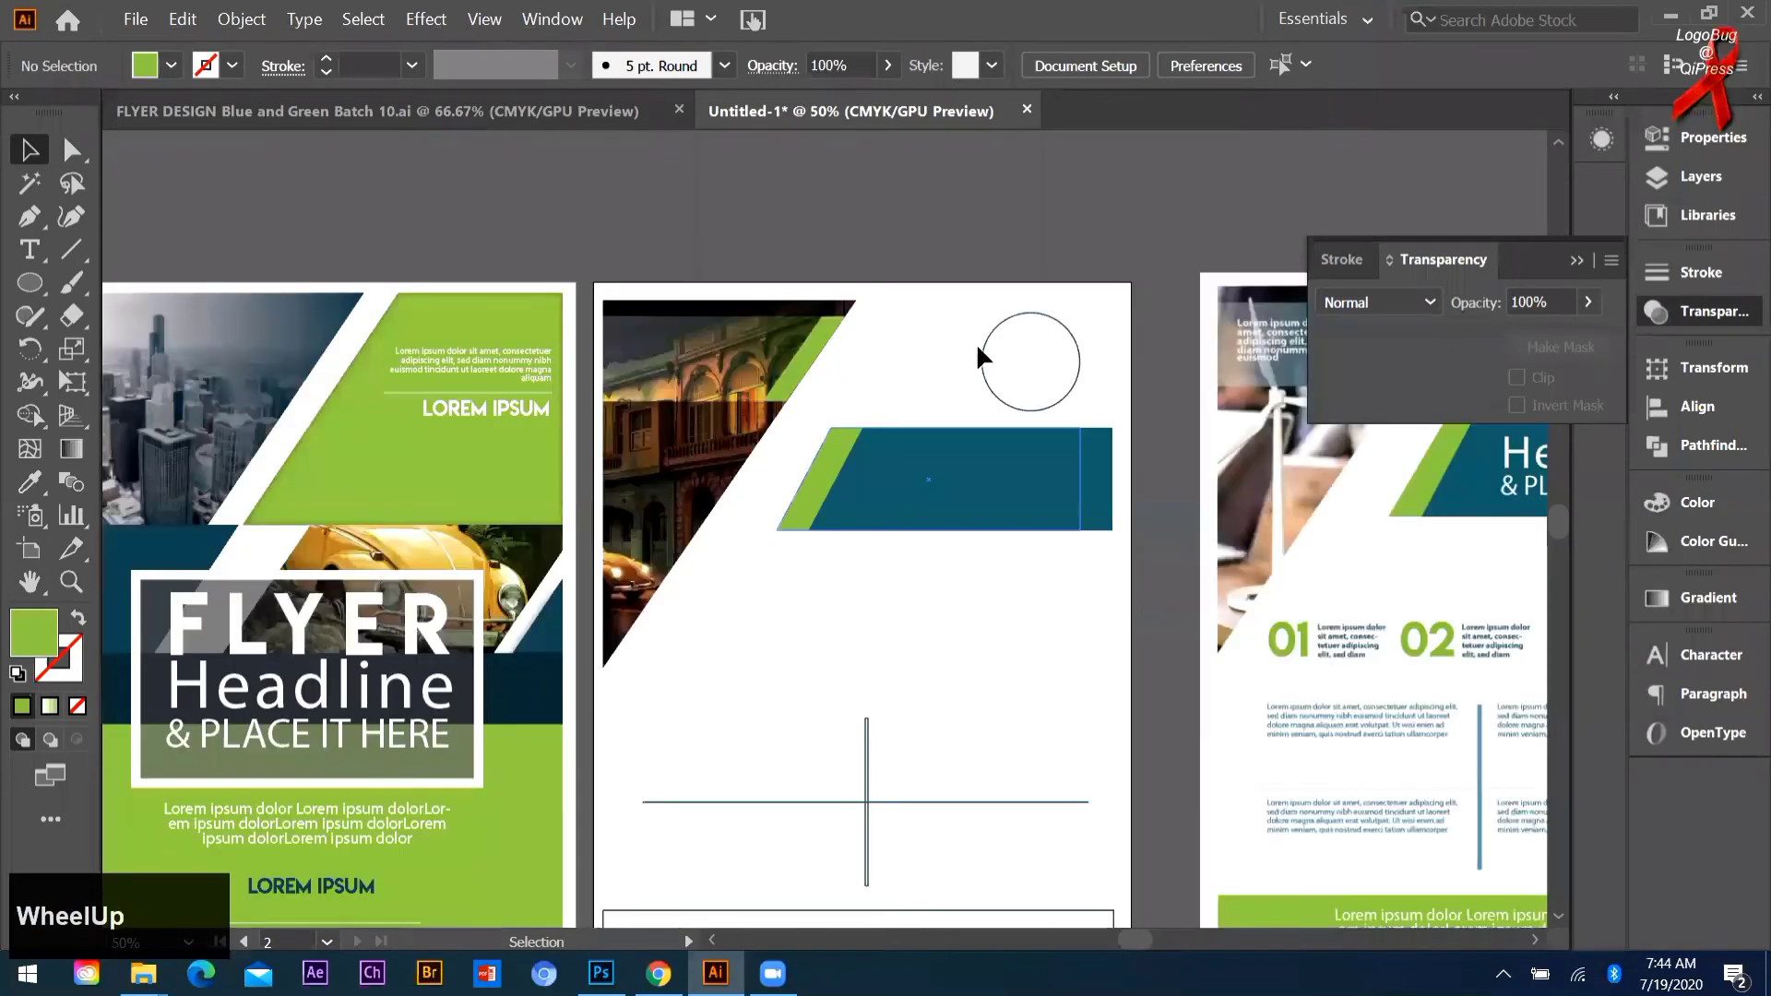
pyautogui.keyDown('alt'); pyautogui.scroll(2, 778, 392); pyautogui.keyUp('alt')
pyautogui.click(778, 392)
pyautogui.press('i')
pyautogui.click(365, 211)
pyautogui.press('v')
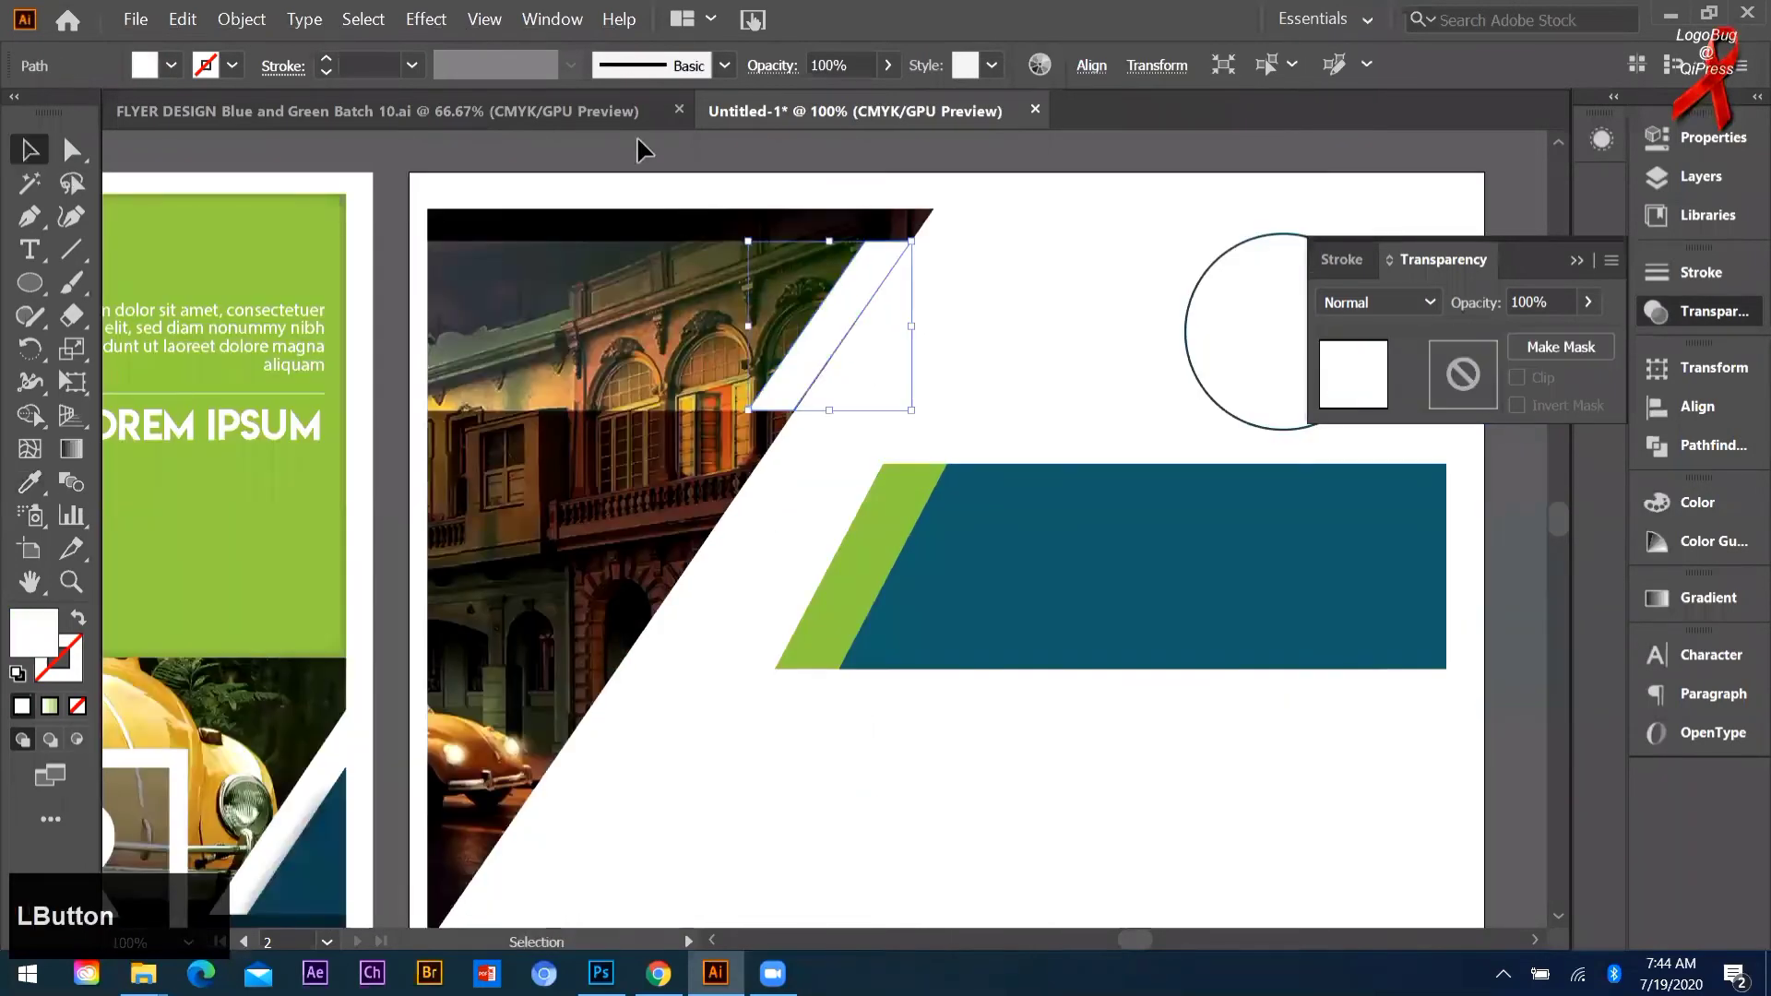
# Step: Duplicate the white stripe slightly to the left and fill the copy with the green of the banner's slanted stripe
pyautogui.click(811, 269)
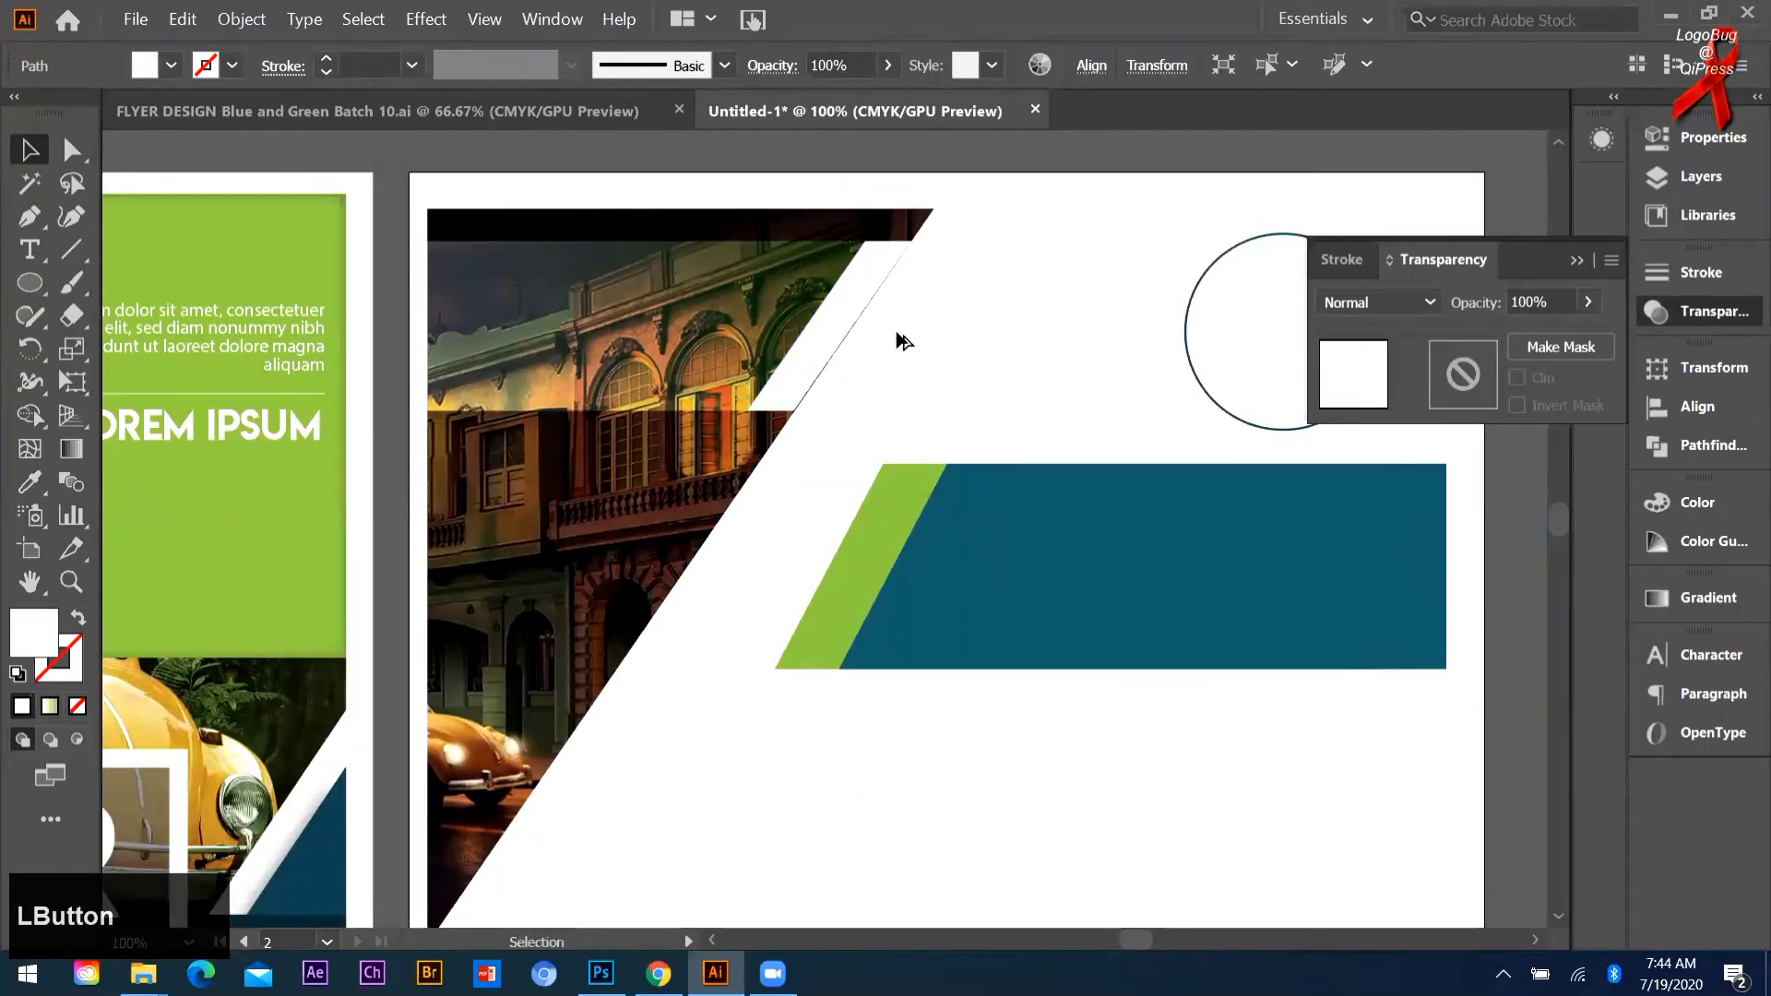
pyautogui.scroll(1, 879, 340)
pyautogui.scroll(1, 871, 334)
pyautogui.moveTo(902, 334); pyautogui.dragTo(871, 334)
pyautogui.press('i')
pyautogui.click(1006, 688)
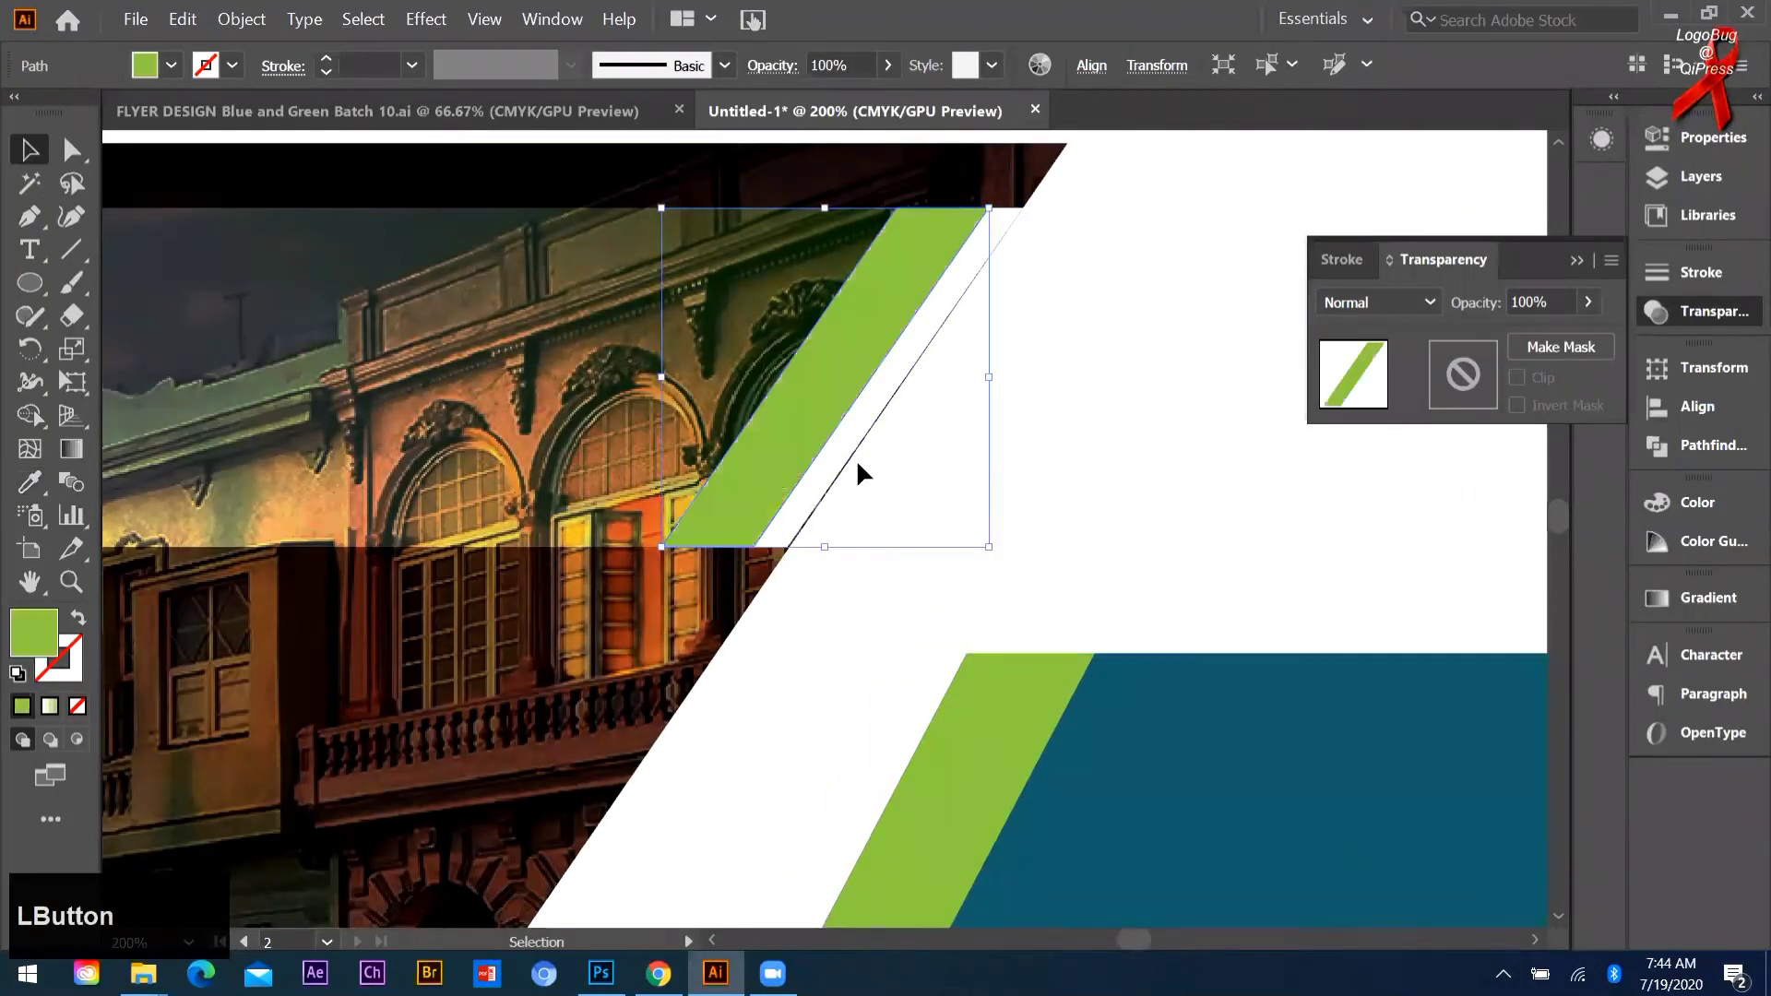
# Step: Move the green slanted stripe on the photo horizontally to the right so the white stripe shows along its left side
pyautogui.click(860, 434)
pyautogui.scroll(-2, 859, 434)
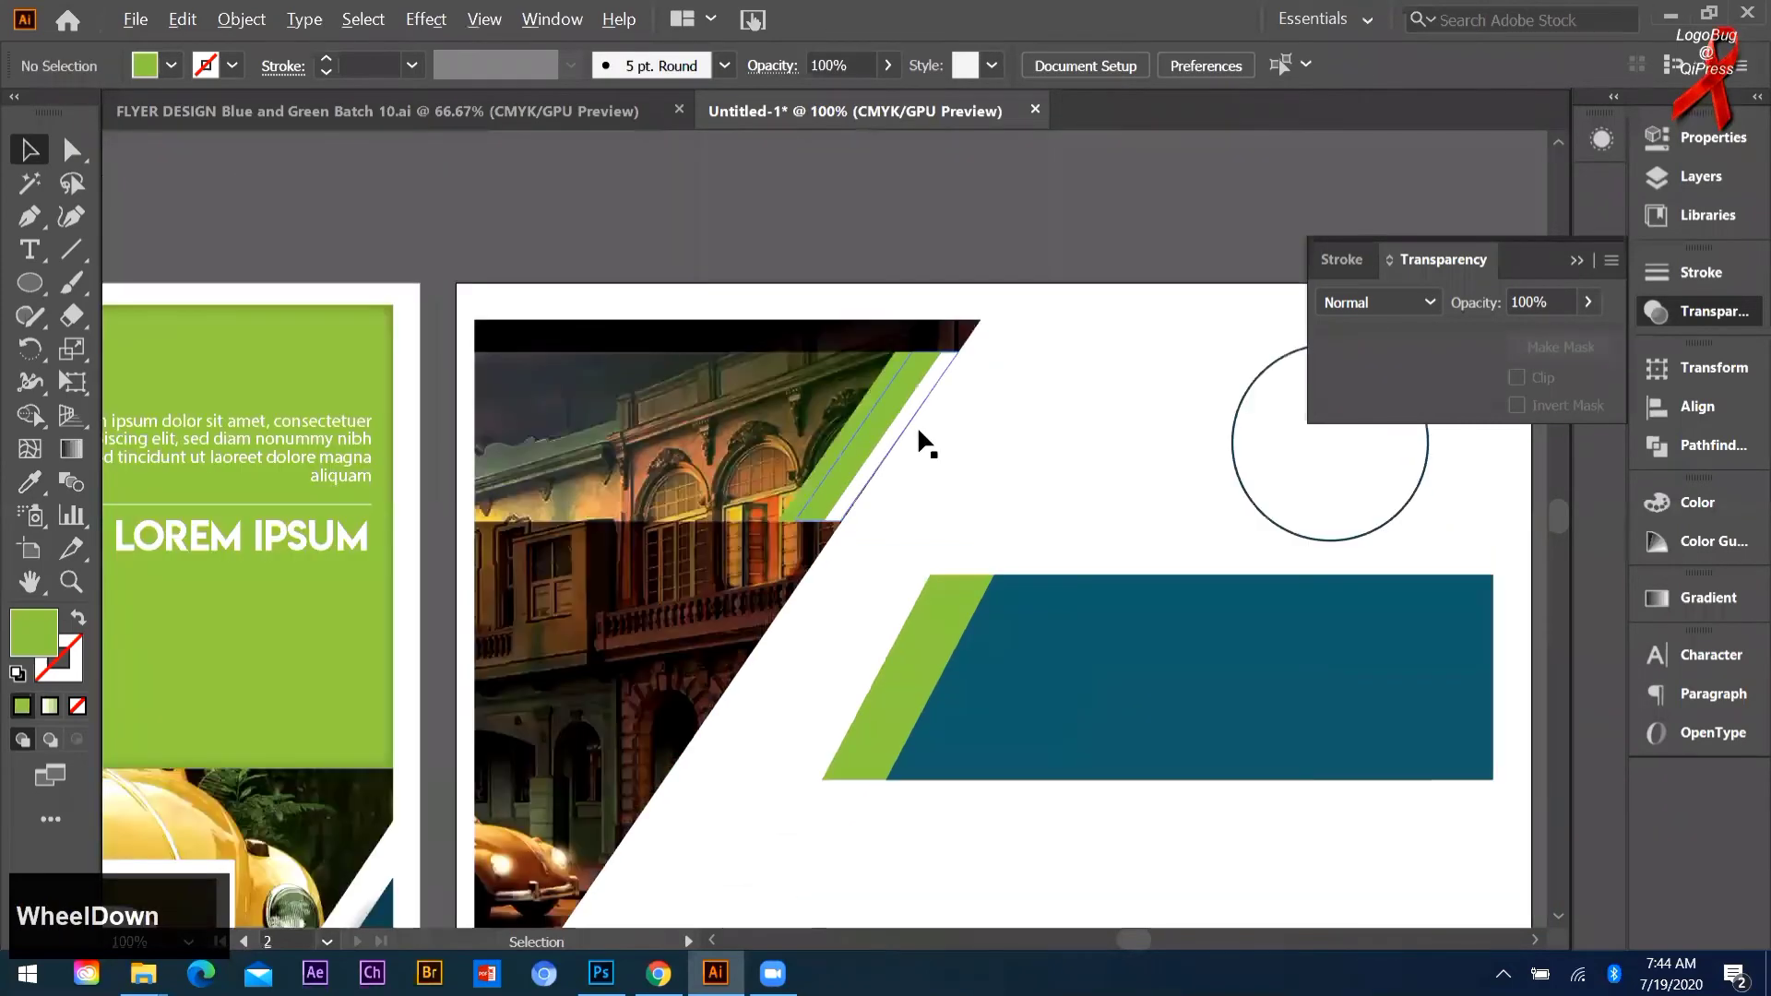
pyautogui.click(867, 386)
pyautogui.scroll(1, 887, 374)
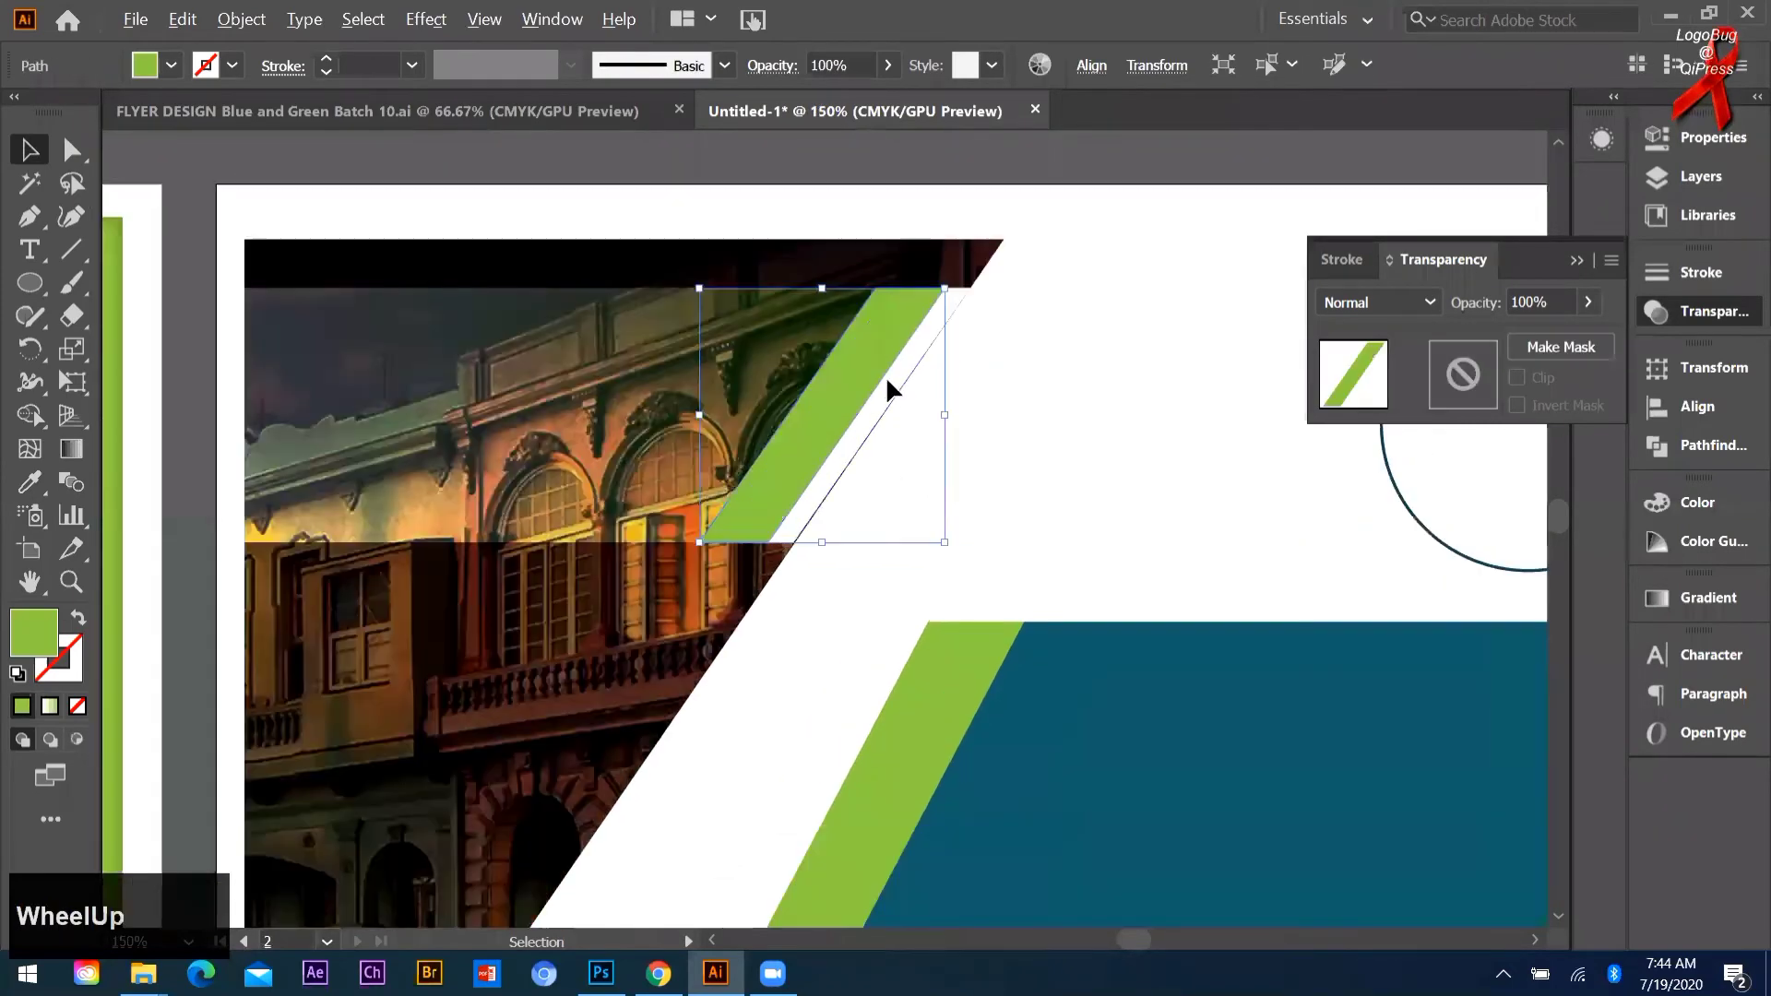
pyautogui.moveTo(887, 386); pyautogui.dragTo(933, 404)
# Step: Shift the white and green slanted stripes left together until the green one meets the photo triangle's slanted edge
pyautogui.click(860, 367)
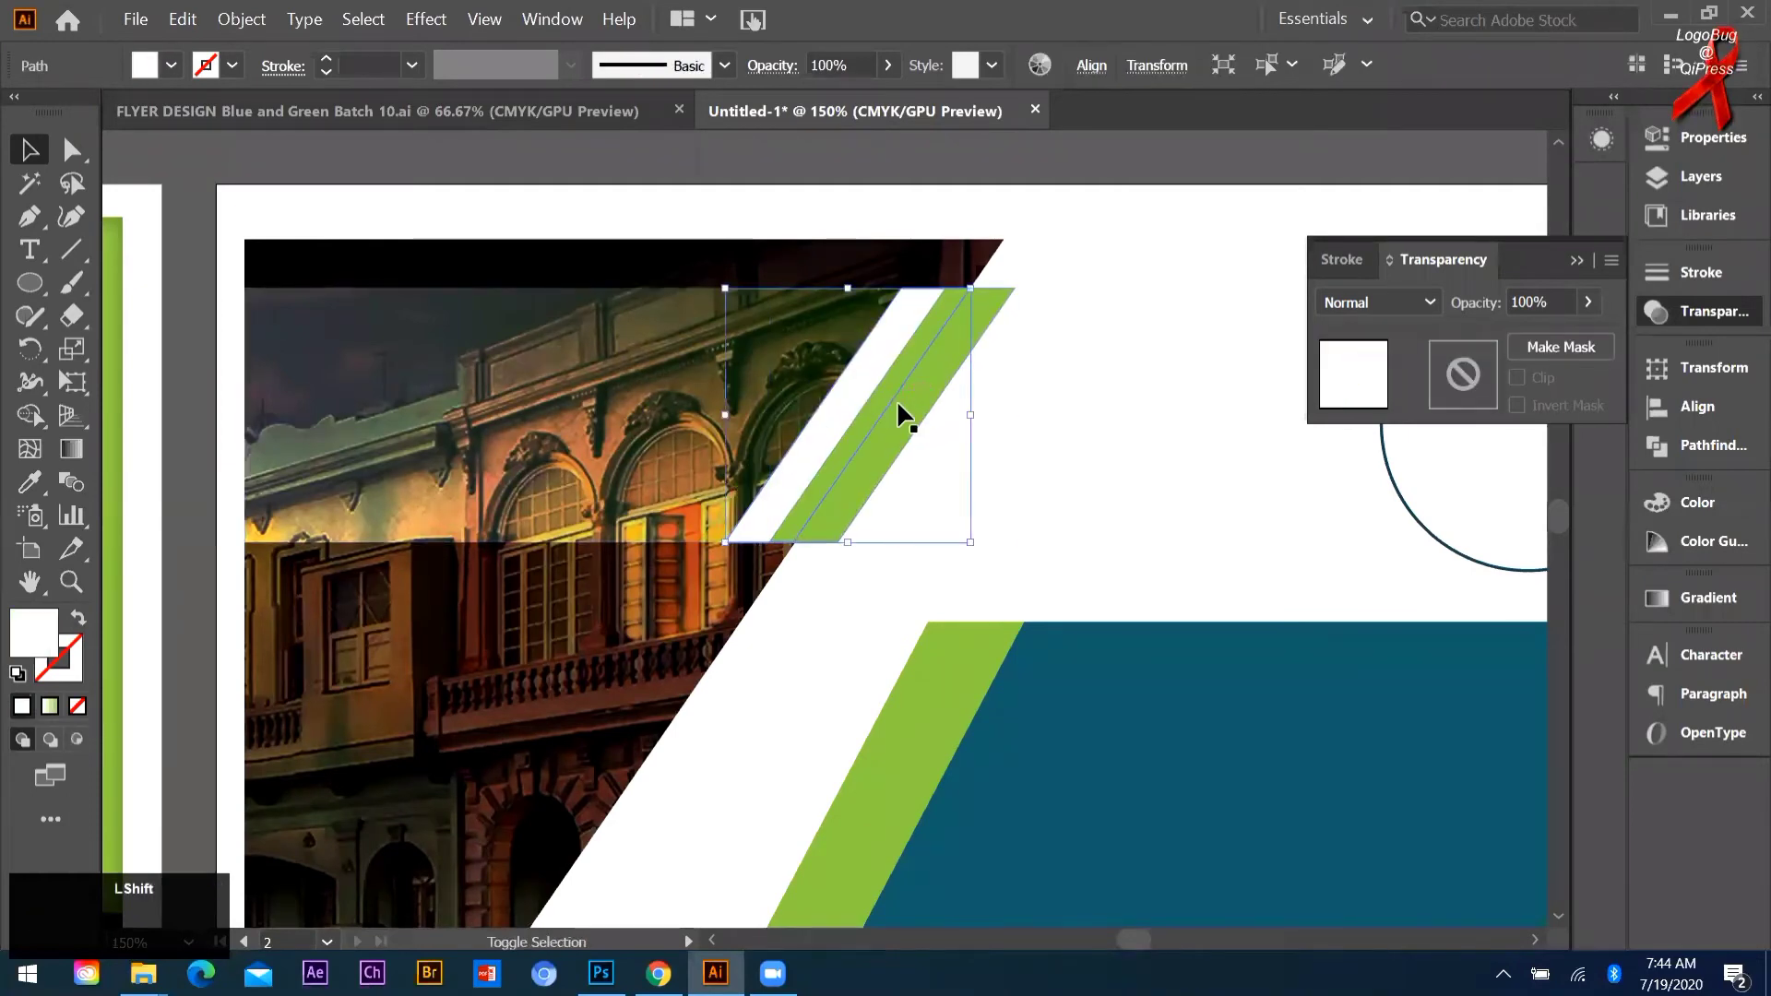
pyautogui.keyDown('shift'); pyautogui.click(856, 386); pyautogui.keyUp('shift')
pyautogui.click(856, 386)
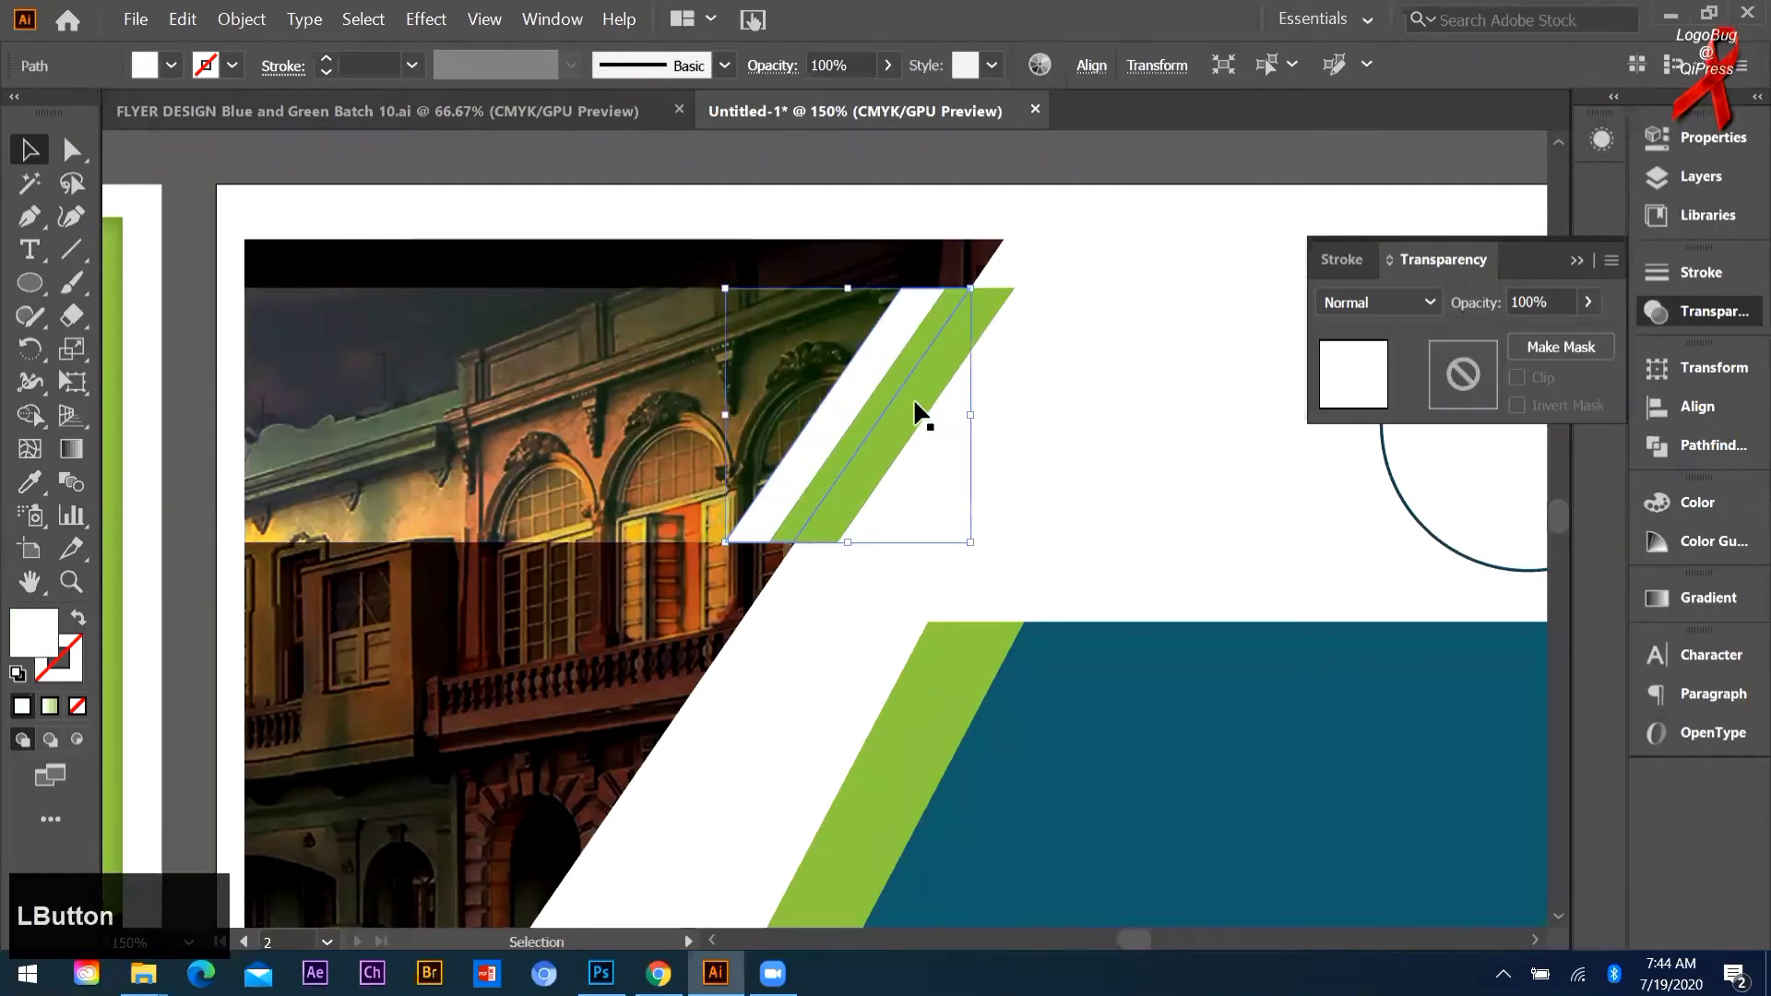
pyautogui.keyDown('shift'); pyautogui.click(913, 406); pyautogui.keyUp('shift')
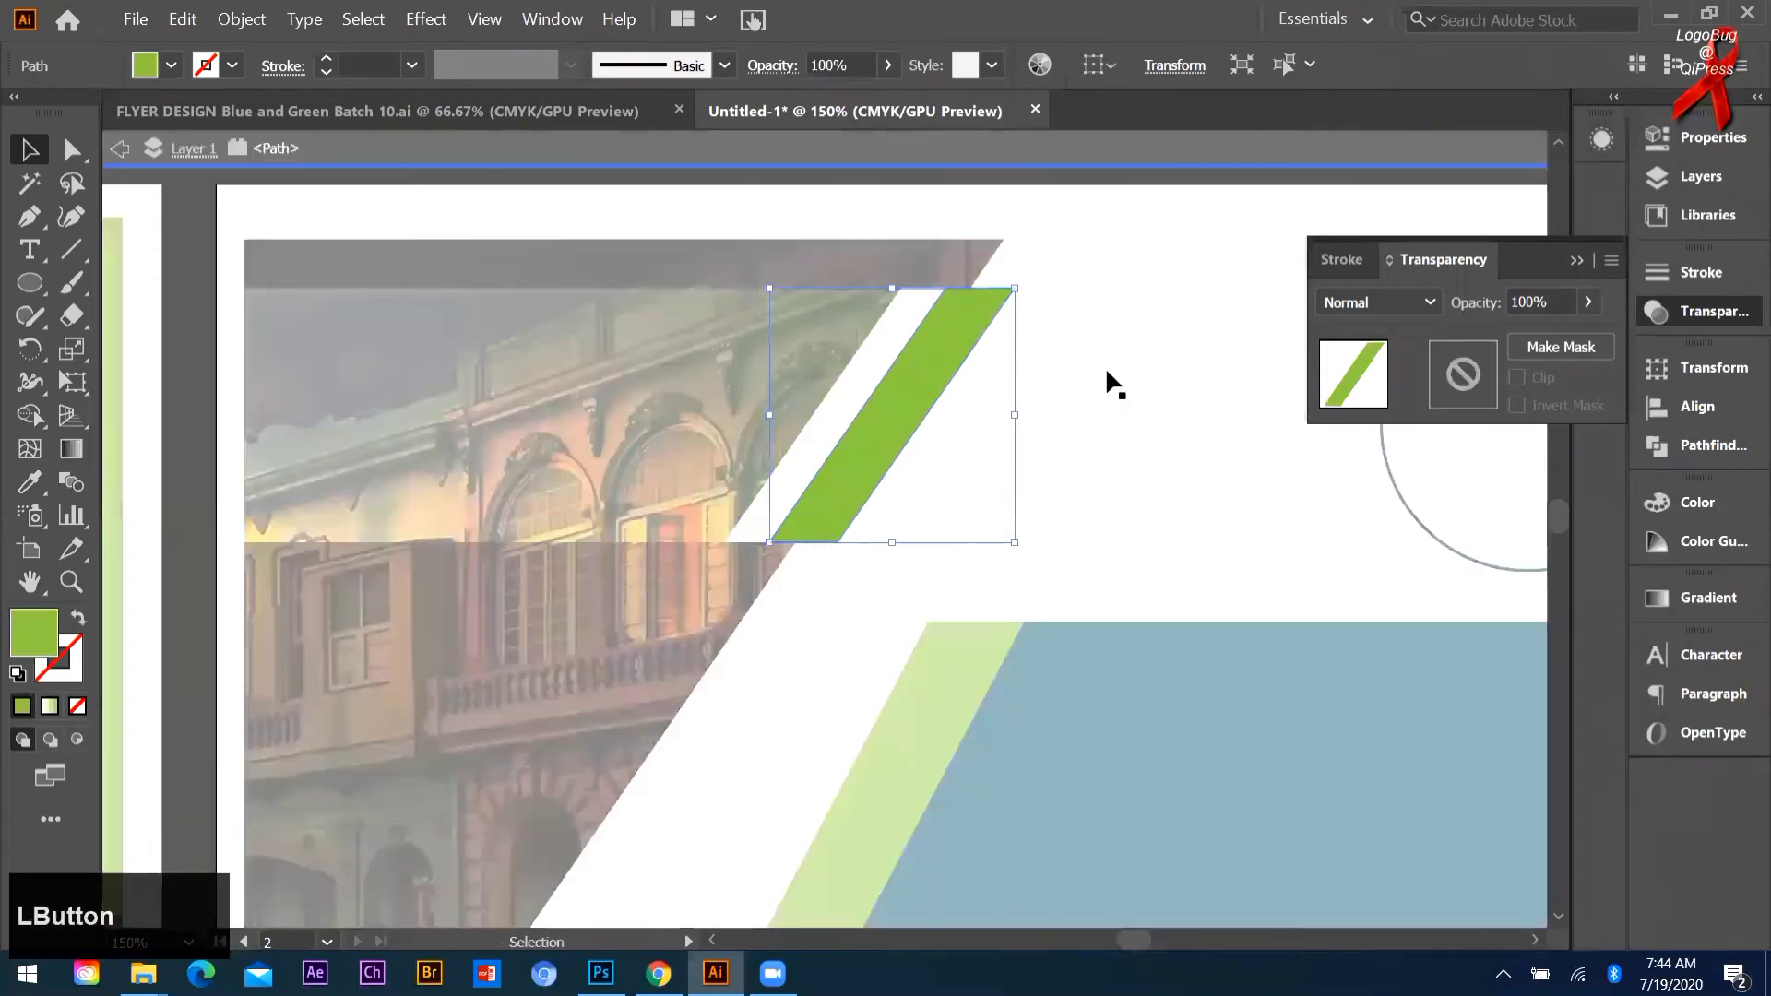
pyautogui.doubleClick(1105, 367)
pyautogui.click(981, 335)
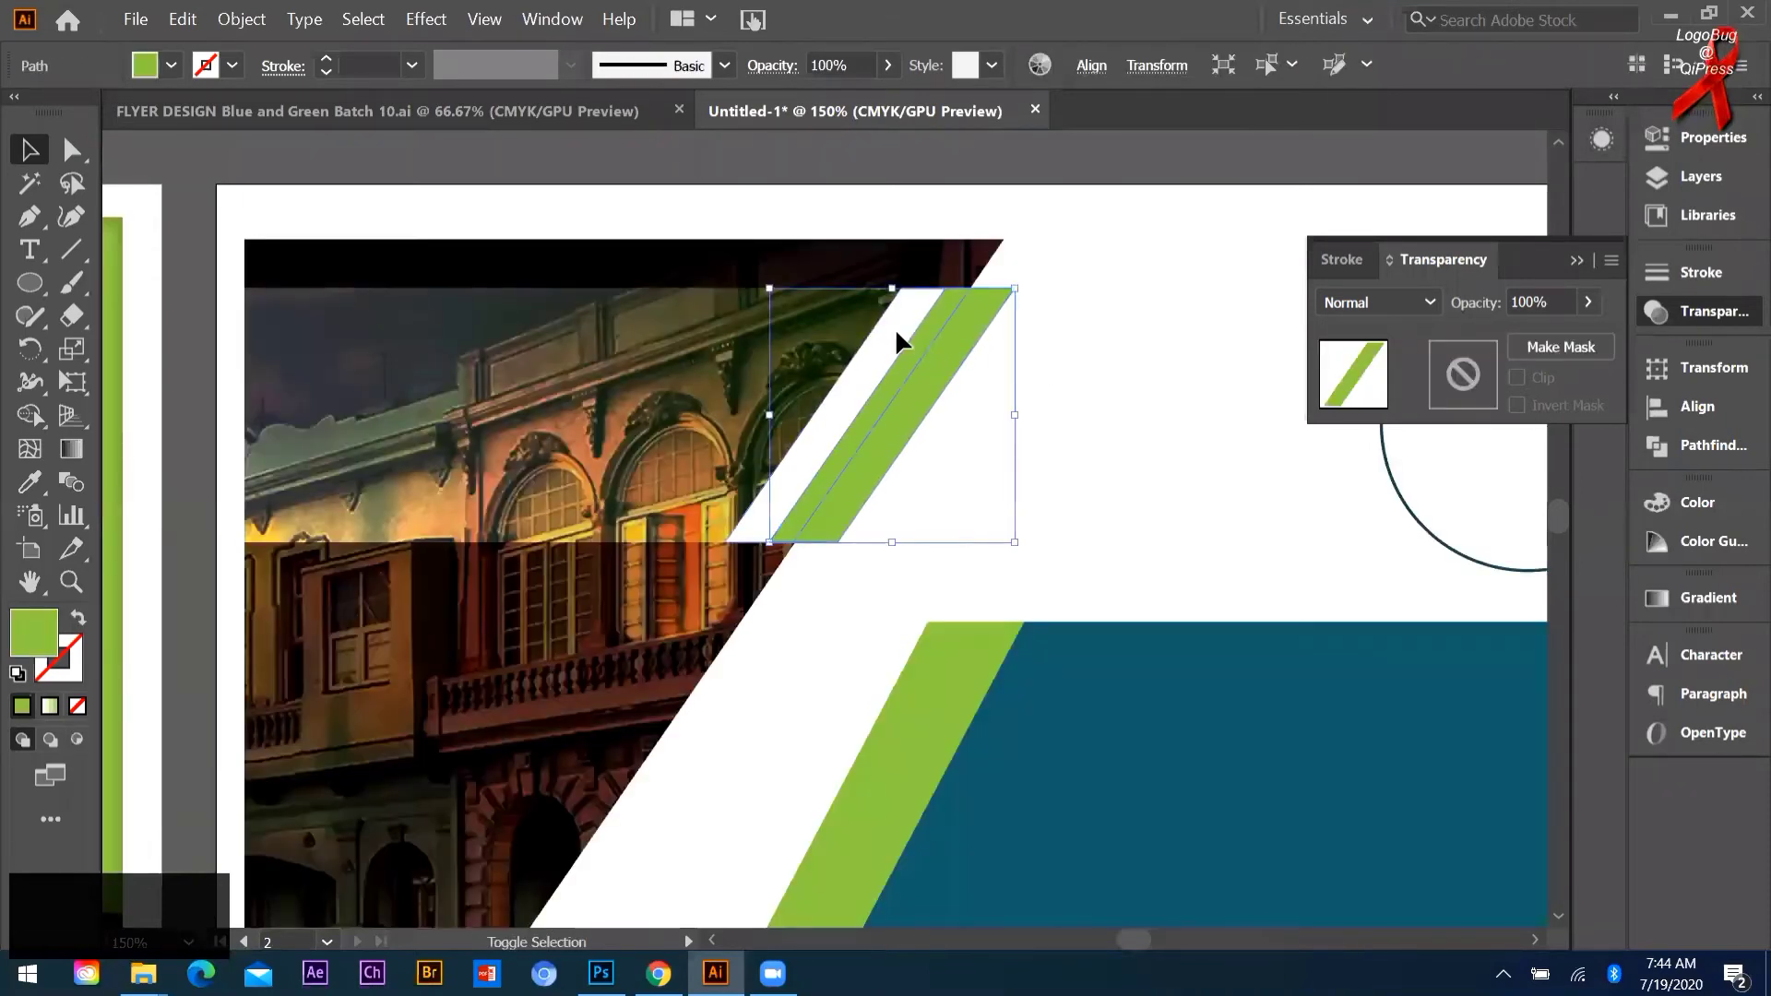
pyautogui.keyDown('shift'); pyautogui.click(895, 329); pyautogui.keyUp('shift')
pyautogui.moveTo(894, 328); pyautogui.dragTo(856, 328)
pyautogui.click(1059, 347)
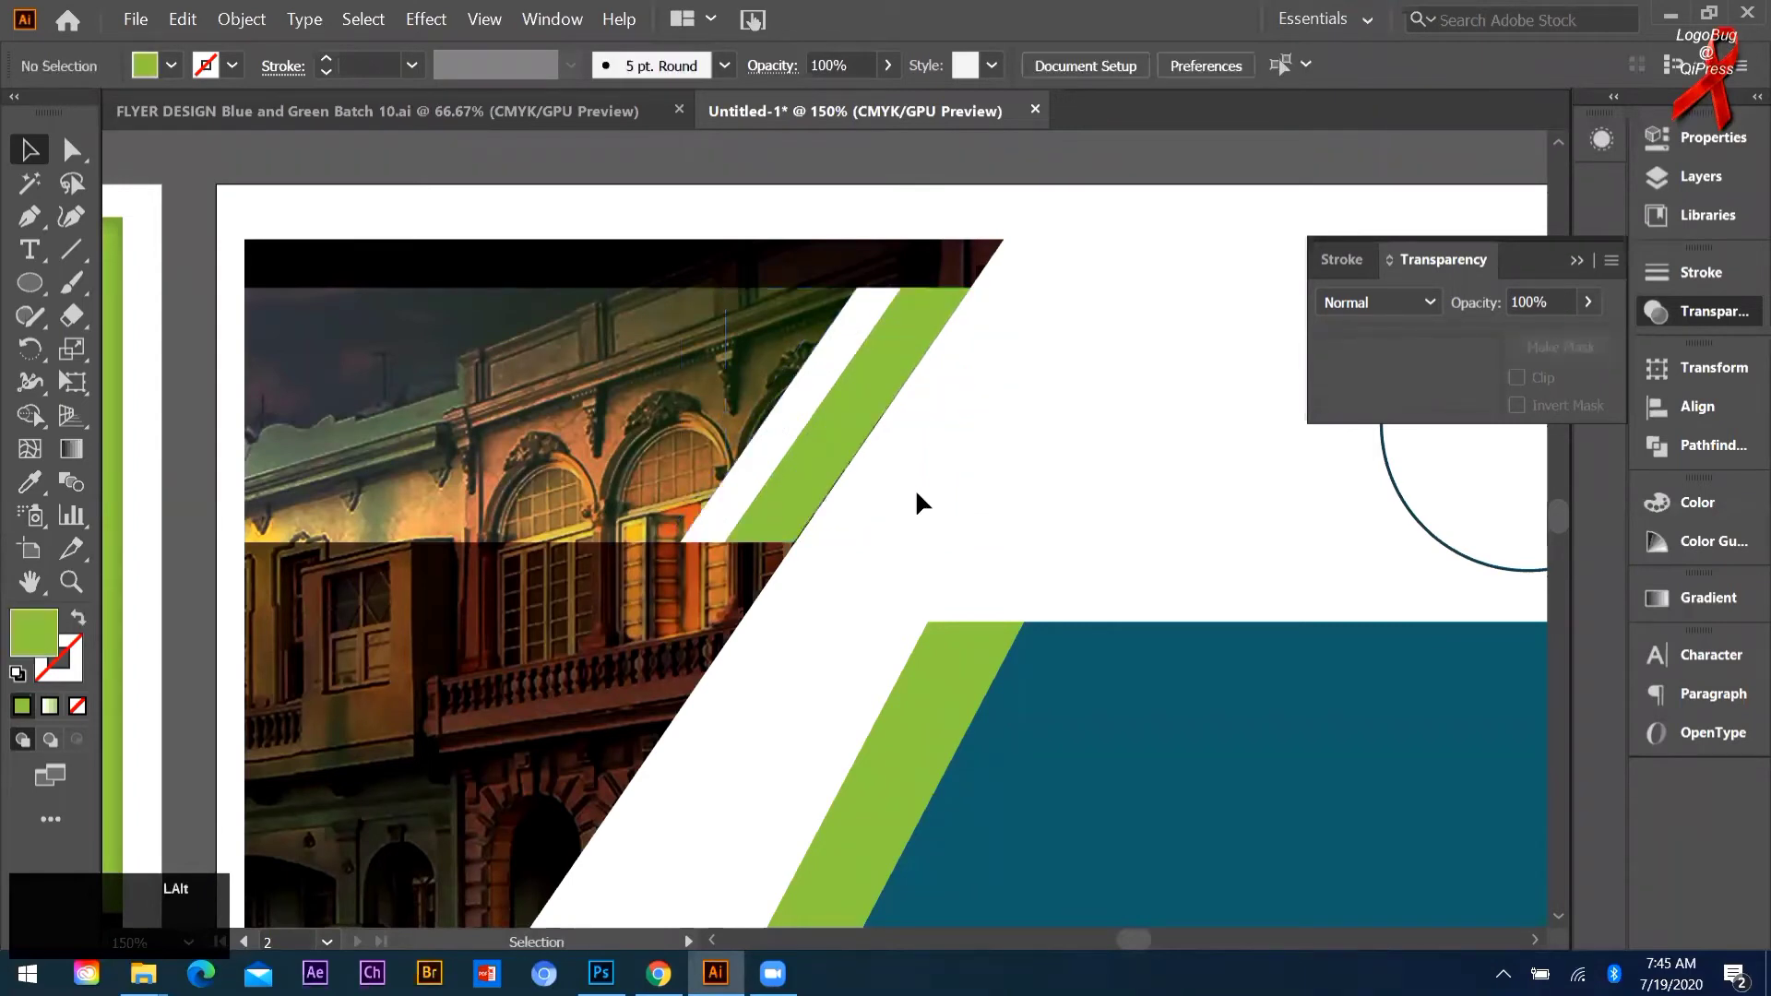
# Step: Compare the back page's layout with the front page and the reference image
pyautogui.scroll(-1, 912, 476)
pyautogui.scroll(-1, 755, 319)
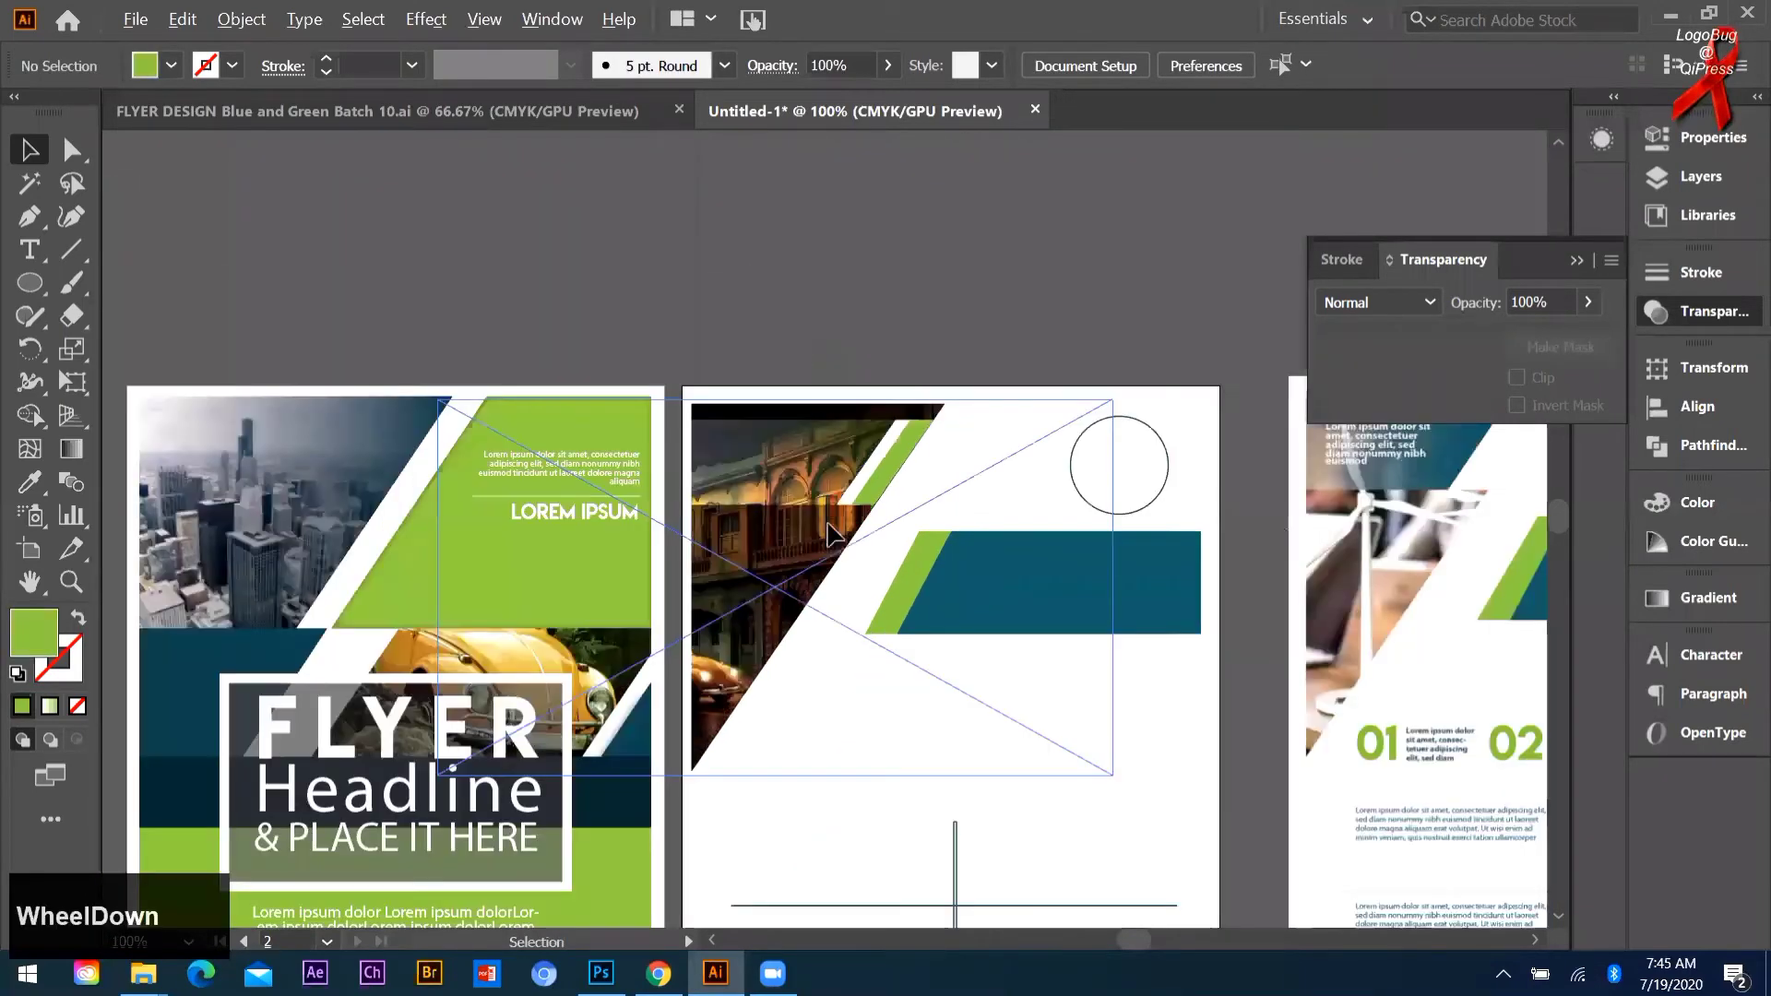
pyautogui.scroll(-1, 833, 533)
pyautogui.click(889, 417)
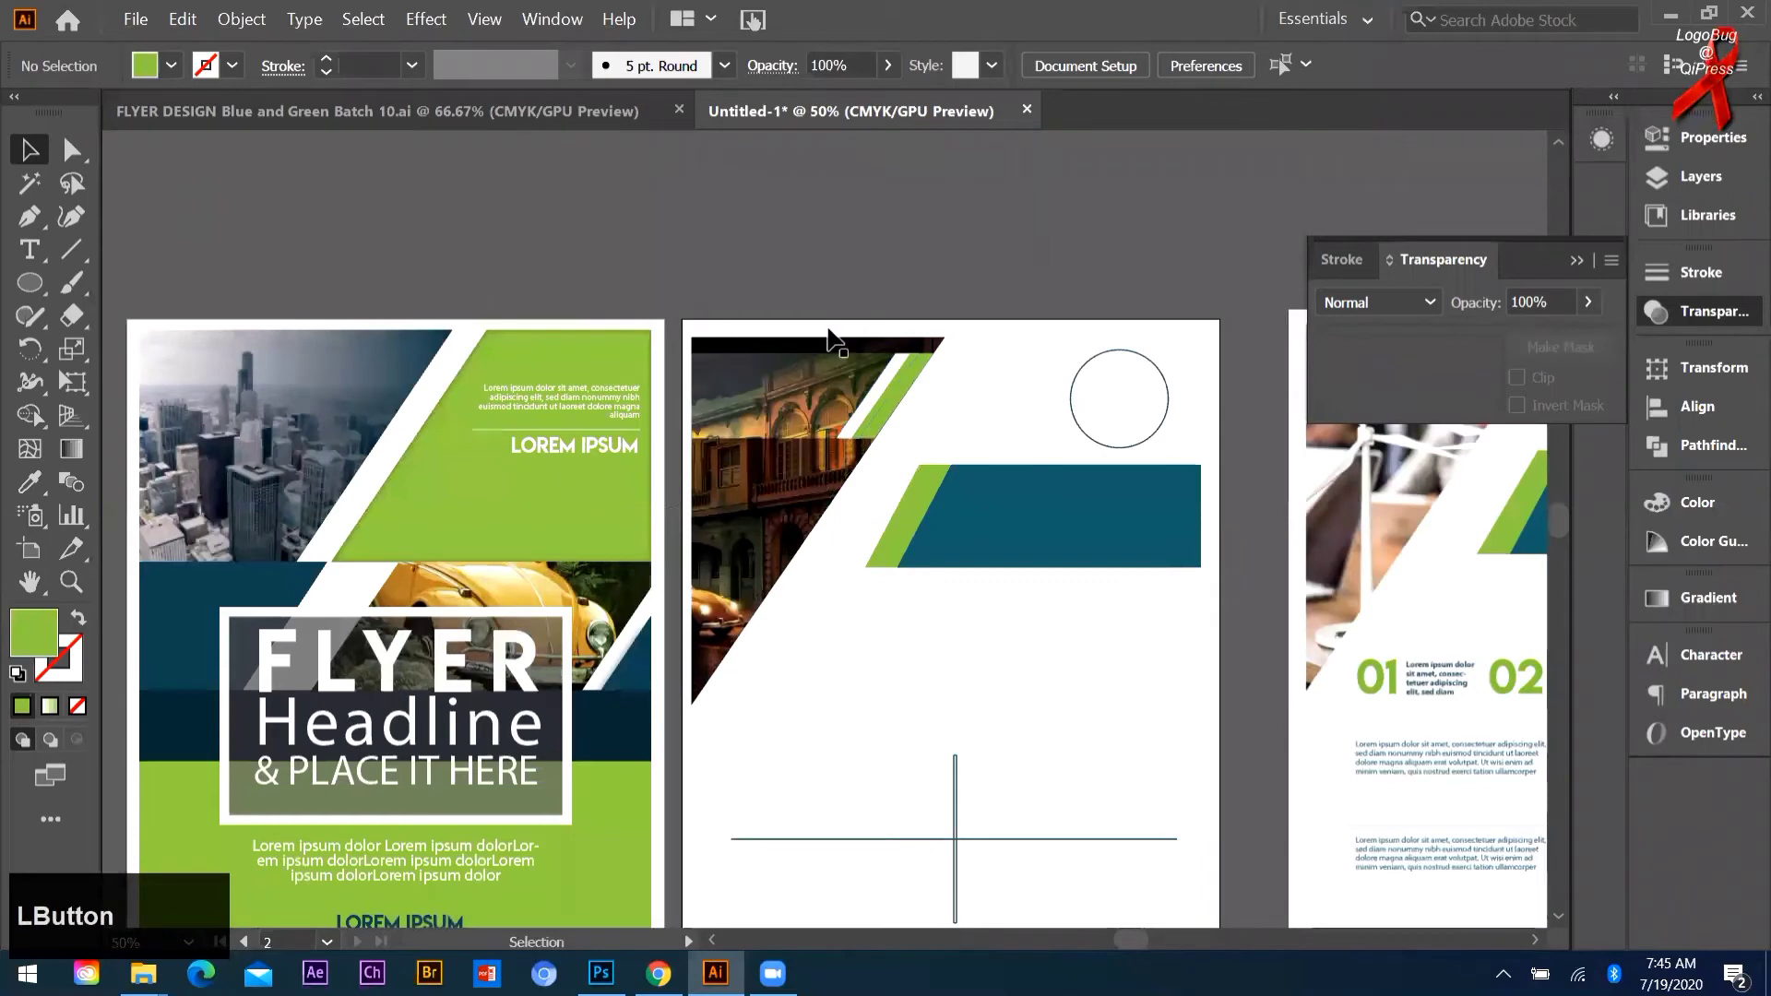
pyautogui.scroll(-1, 751, 334)
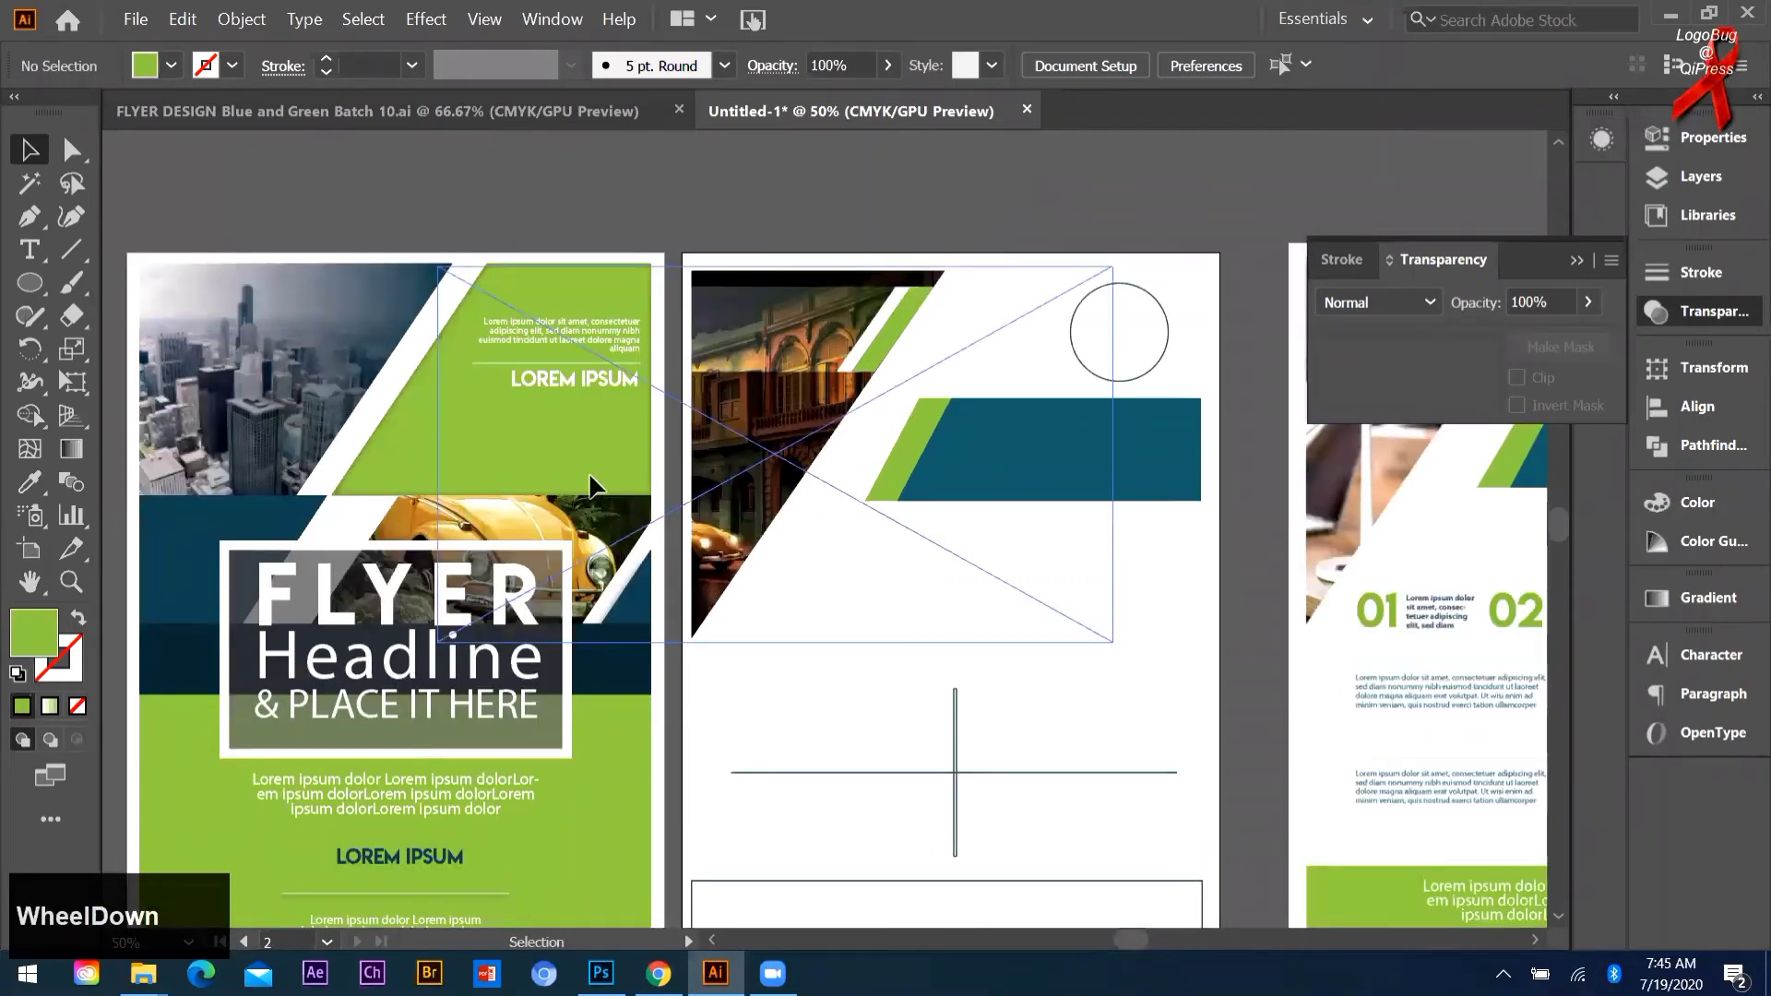
pyautogui.click(881, 287)
pyautogui.hscroll(2, 797, 647)
pyautogui.scroll(1, 797, 647)
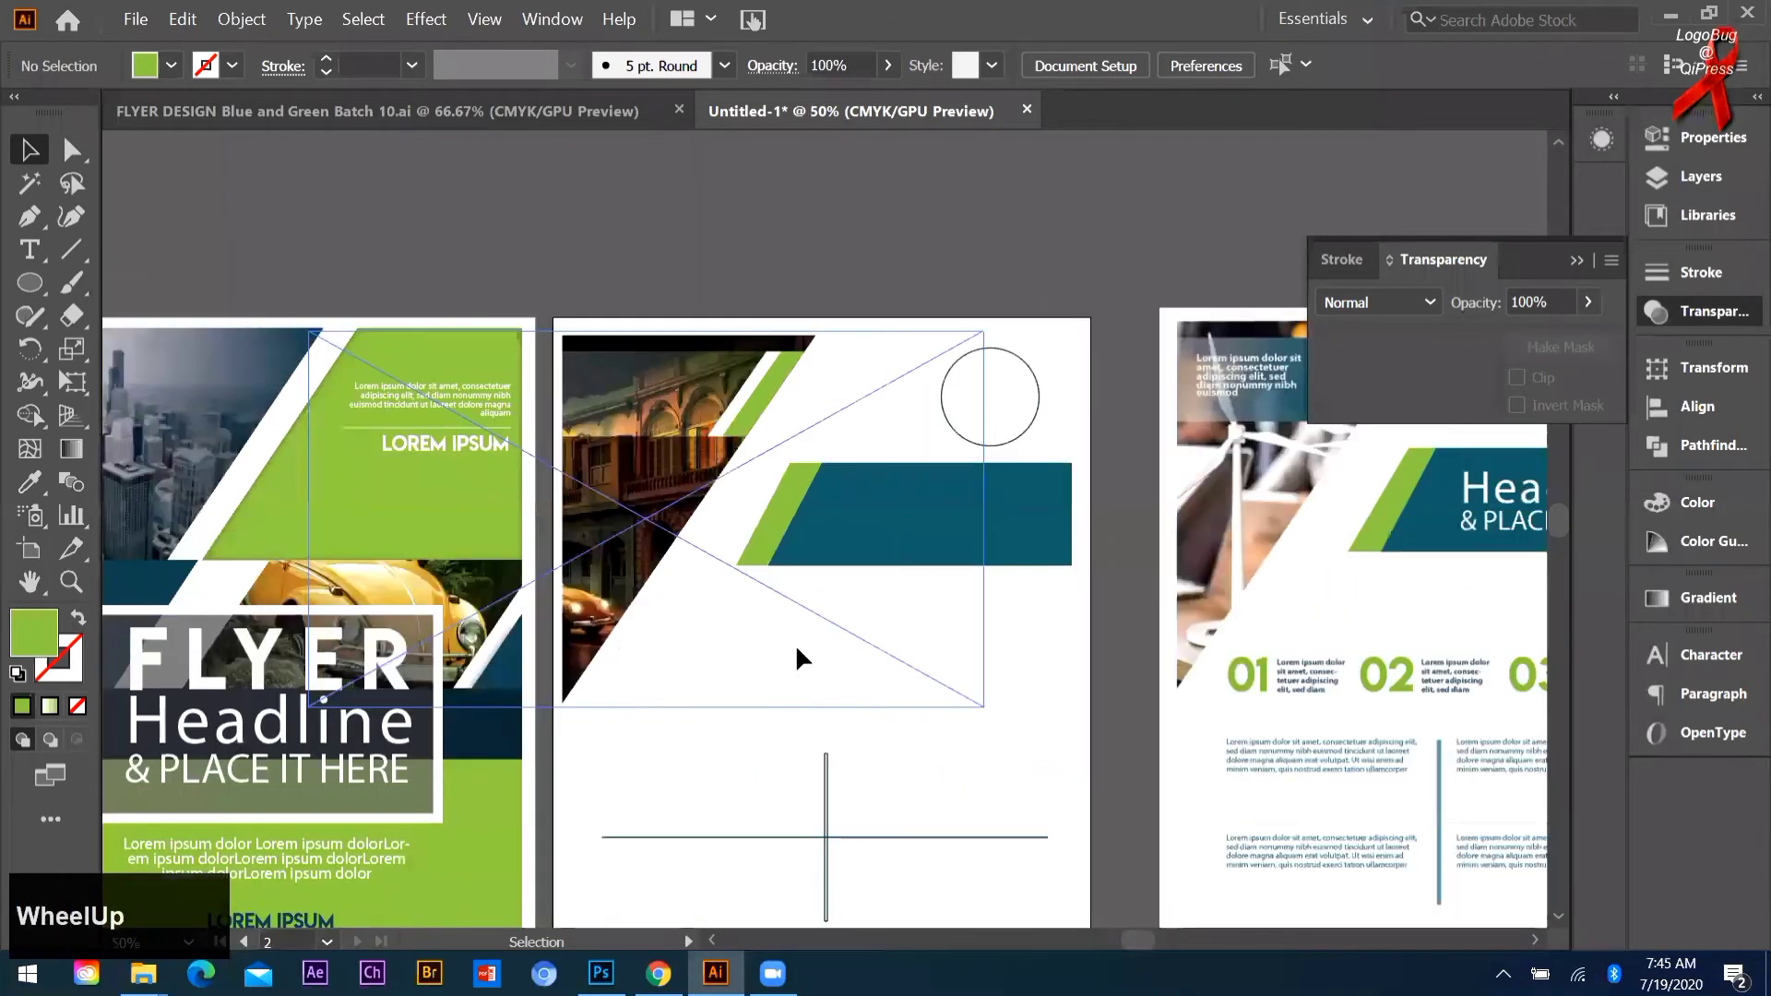
pyautogui.scroll(-1, 1385, 721)
pyautogui.scroll(-1, 1397, 600)
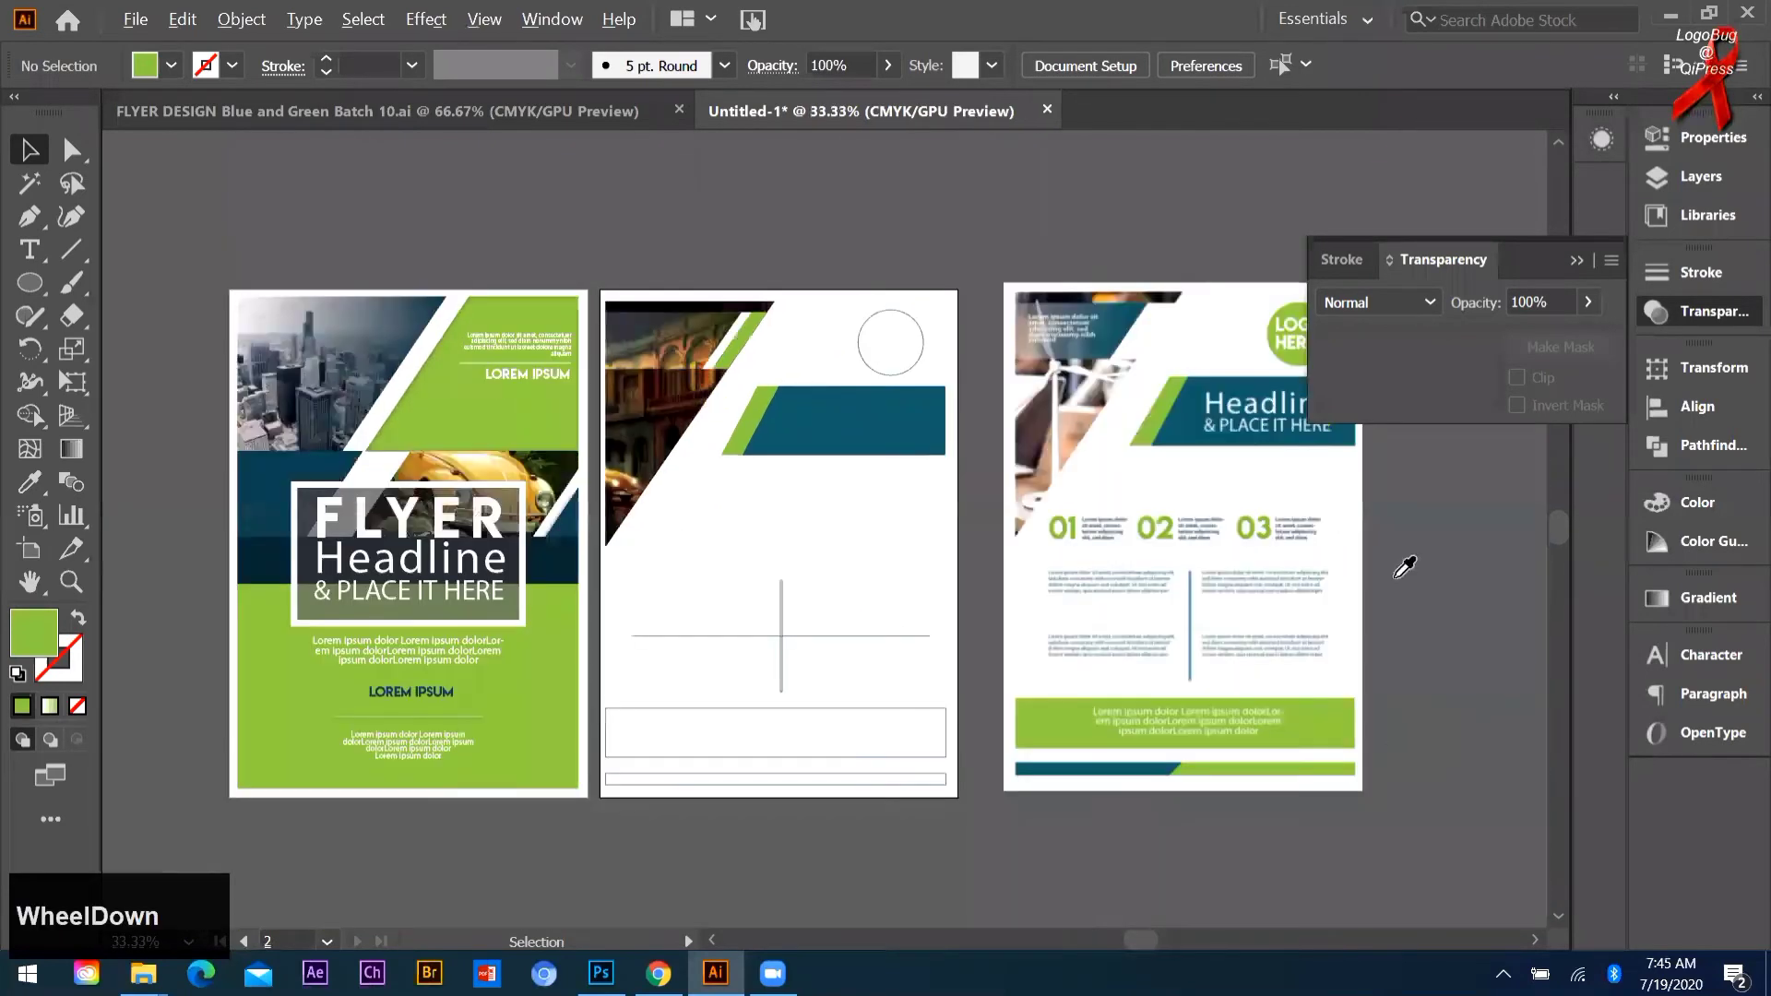
# Step: Try to recolour the thin vertical divider on the back page by sampling the reference image's divider
pyautogui.scroll(1, 799, 716)
pyautogui.click(781, 664)
pyautogui.press('i')
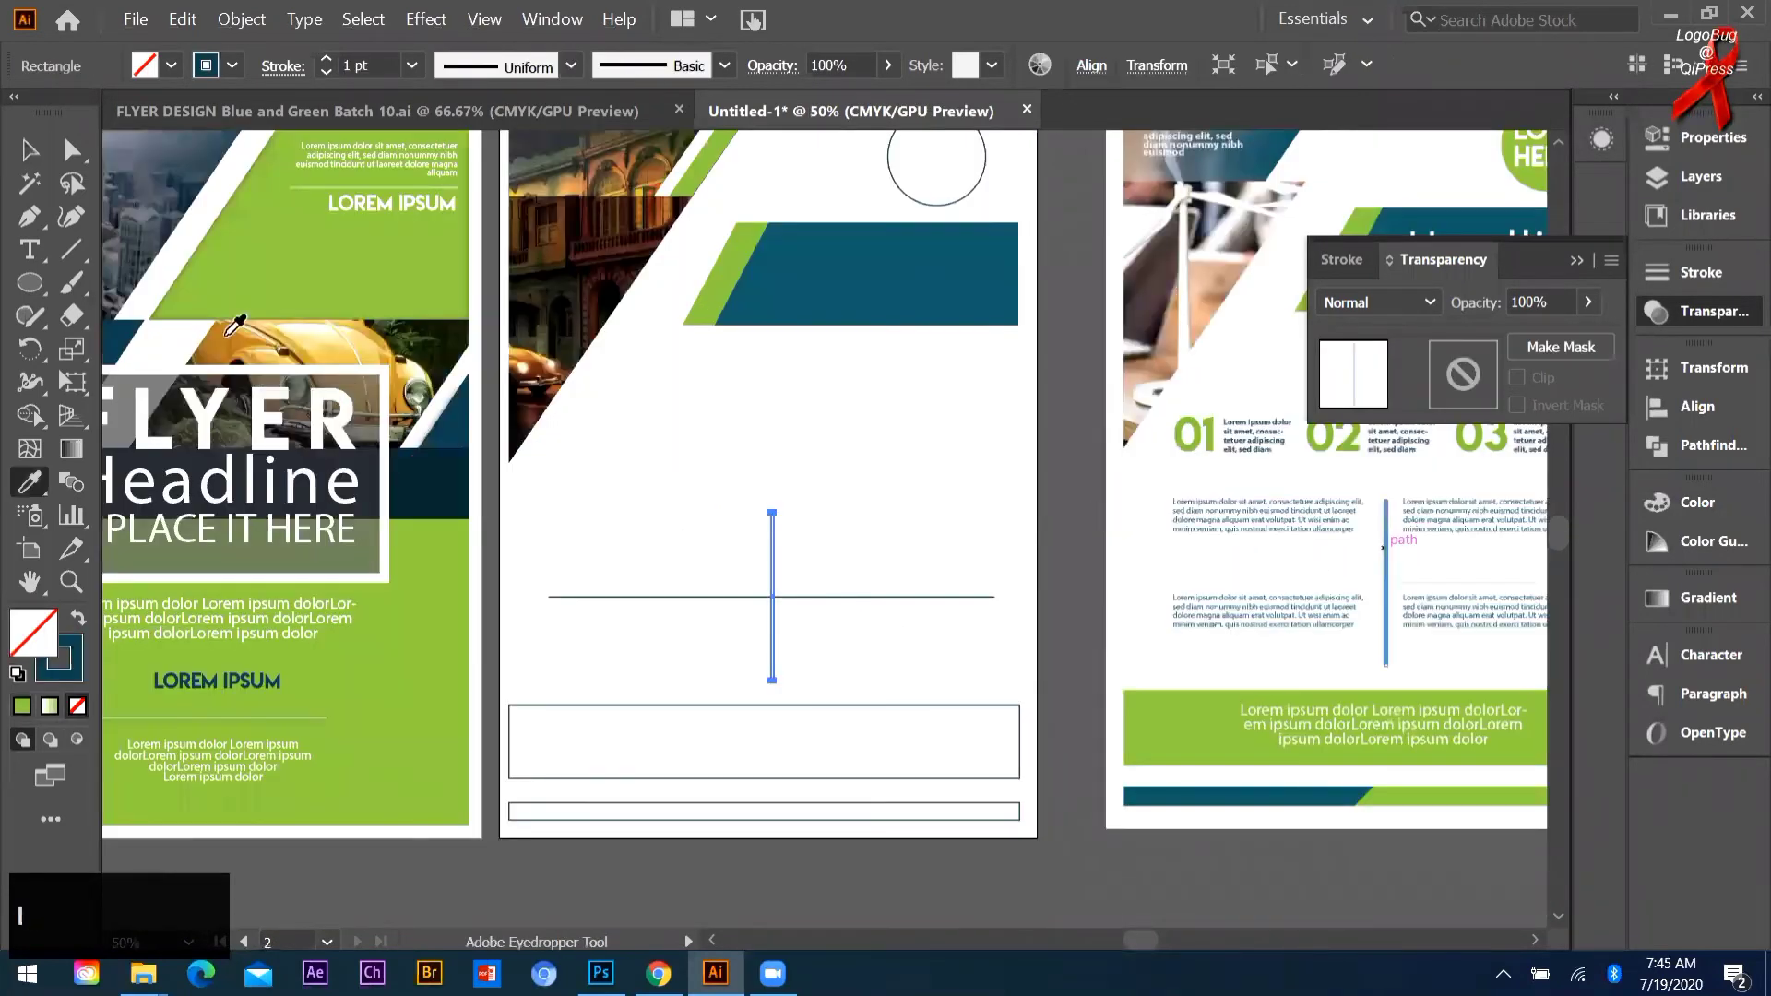
pyautogui.click(1387, 545)
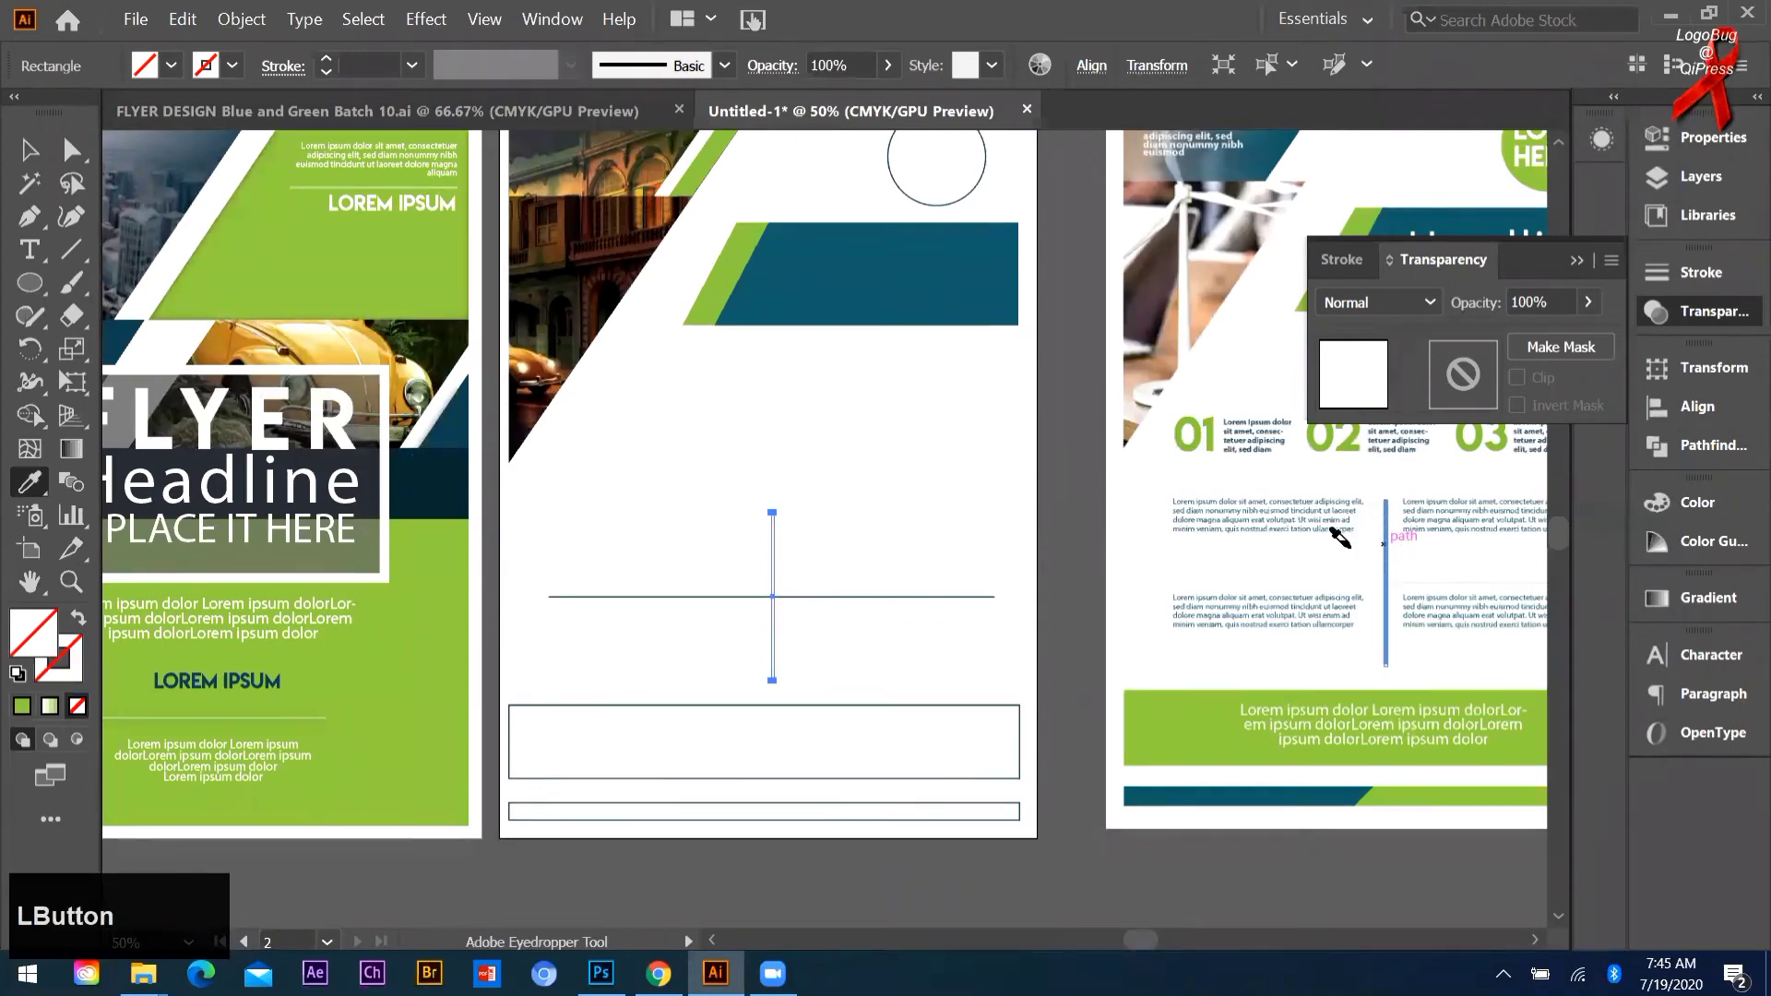
pyautogui.scroll(5, 496, 582)
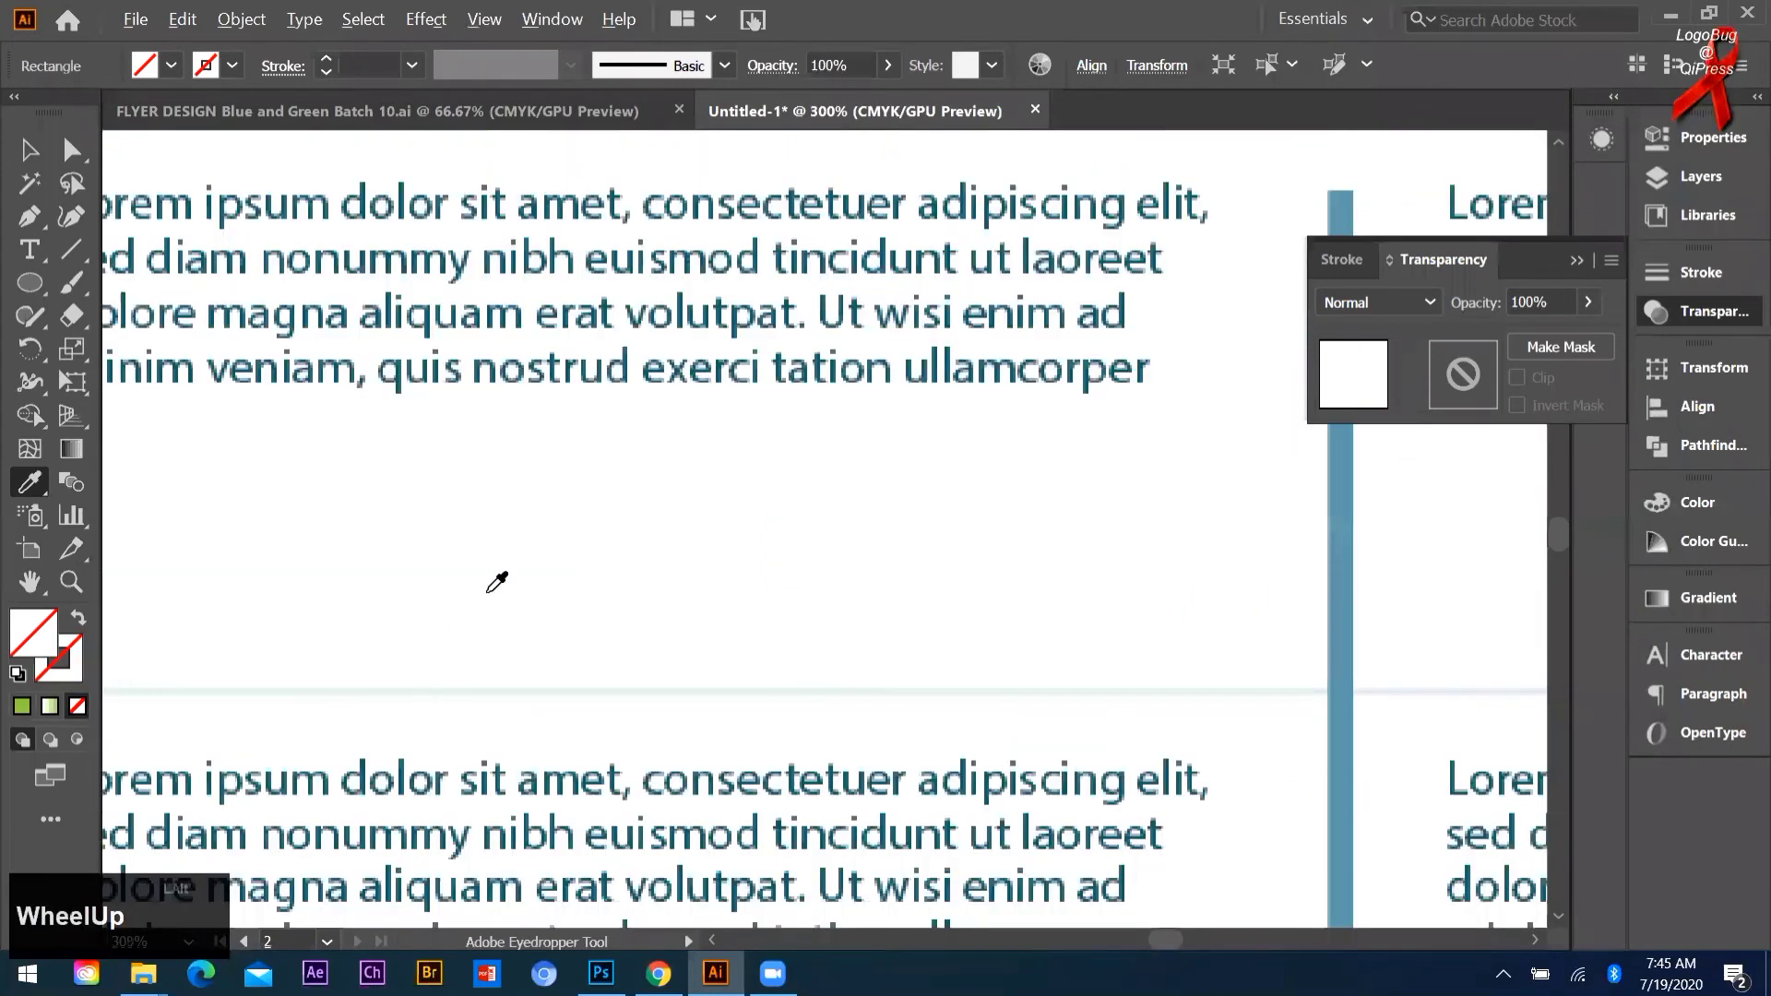
pyautogui.scroll(2, 488, 600)
pyautogui.click(46, 643)
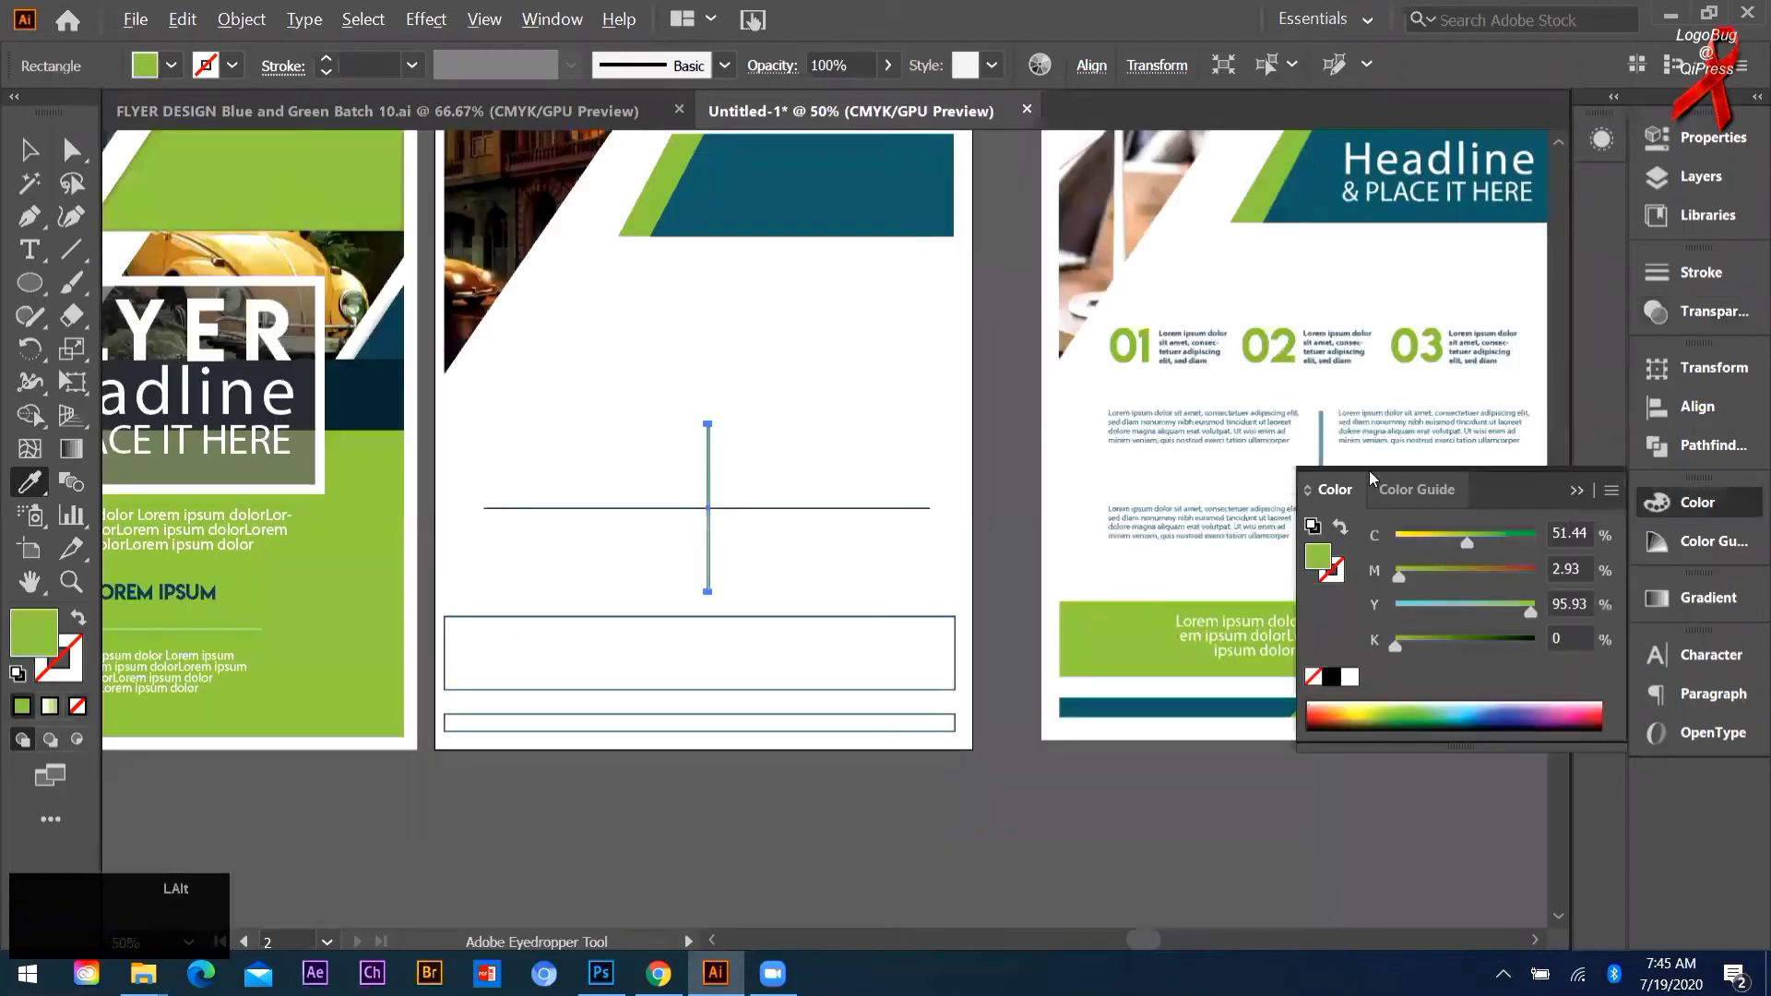
pyautogui.click(1308, 461)
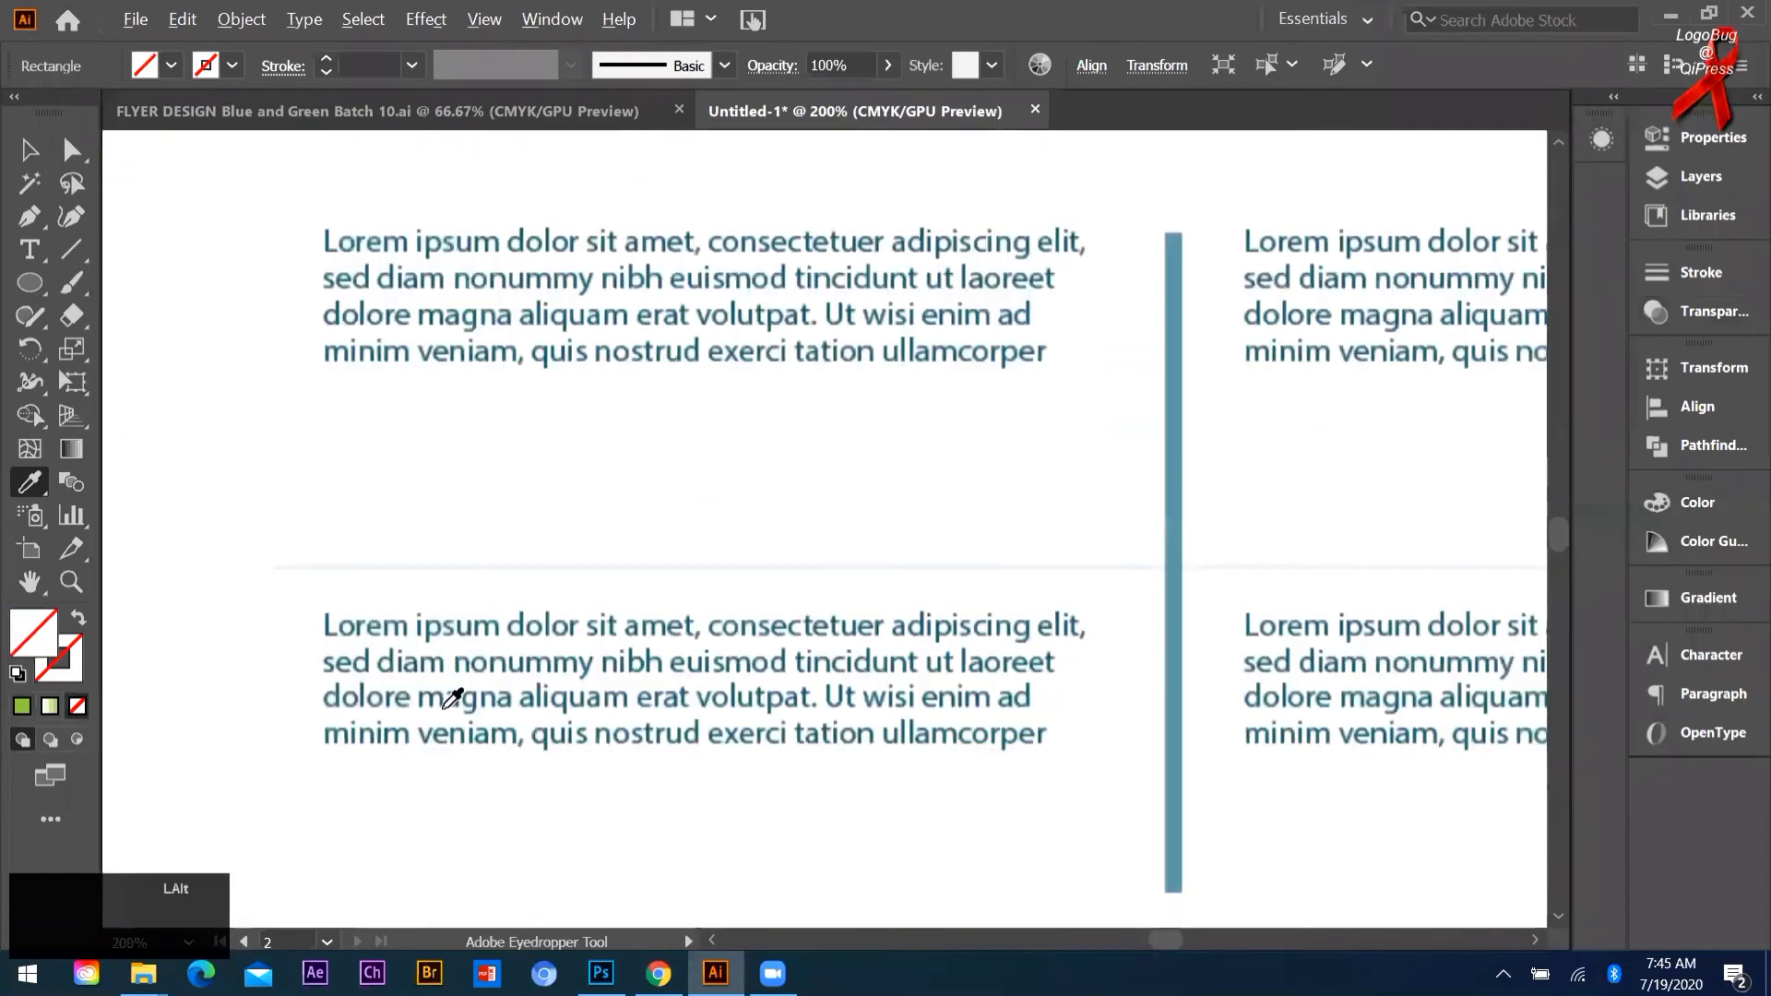
# Step: Fill the vertical divider with teal and remove its outline by sampling the headline banner
pyautogui.scroll(-3, 248, 622)
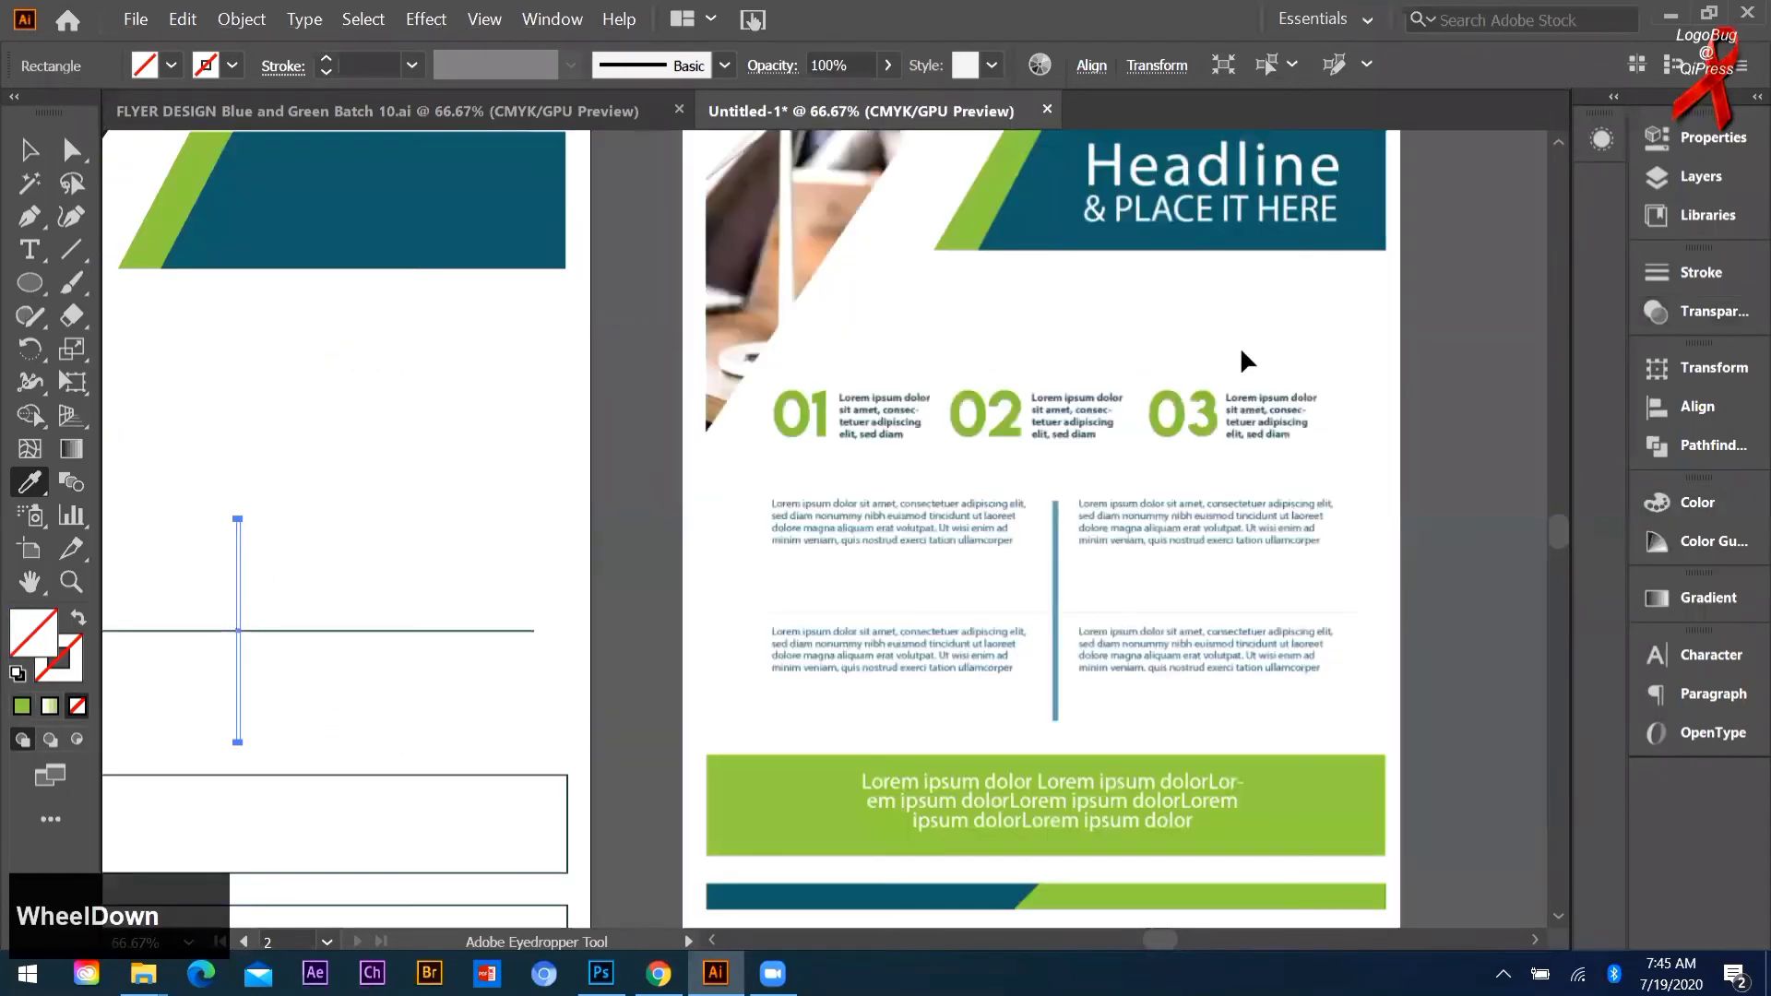
pyautogui.scroll(-1, 997, 302)
pyautogui.click(997, 303)
pyautogui.click(31, 153)
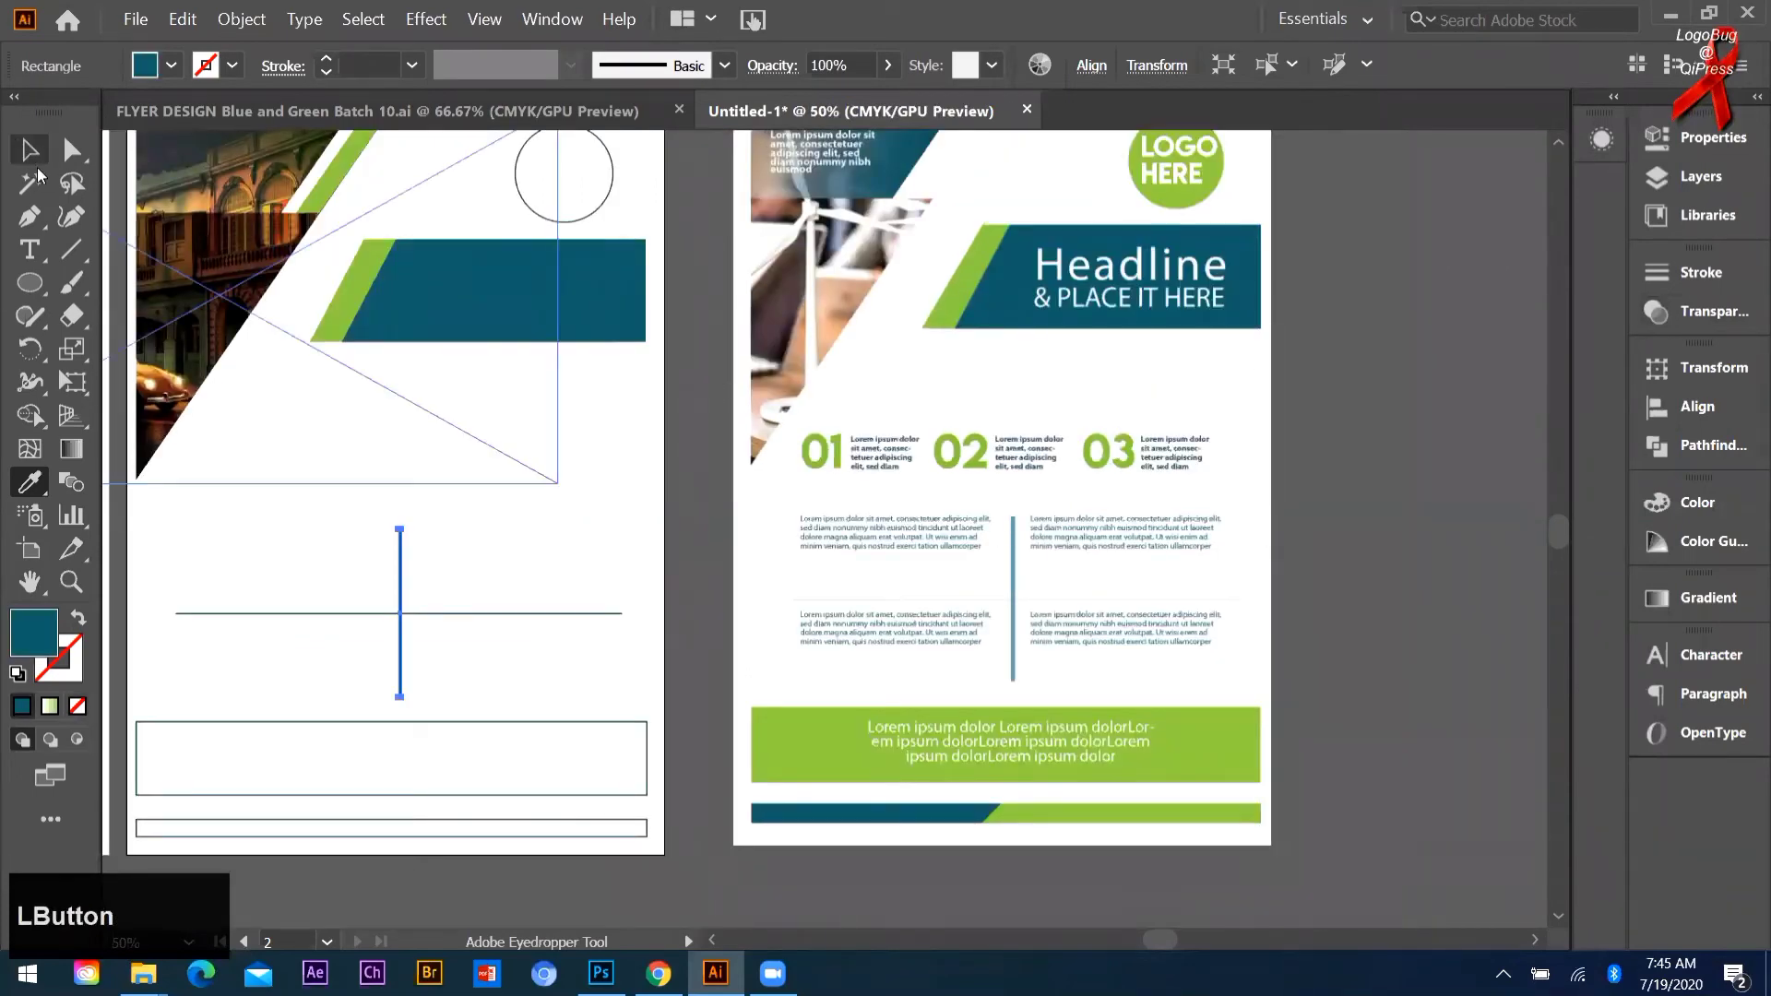
# Step: Give the thin horizontal divider a grey 6A6B6B outline and no fill
pyautogui.click(581, 579)
pyautogui.click(517, 613)
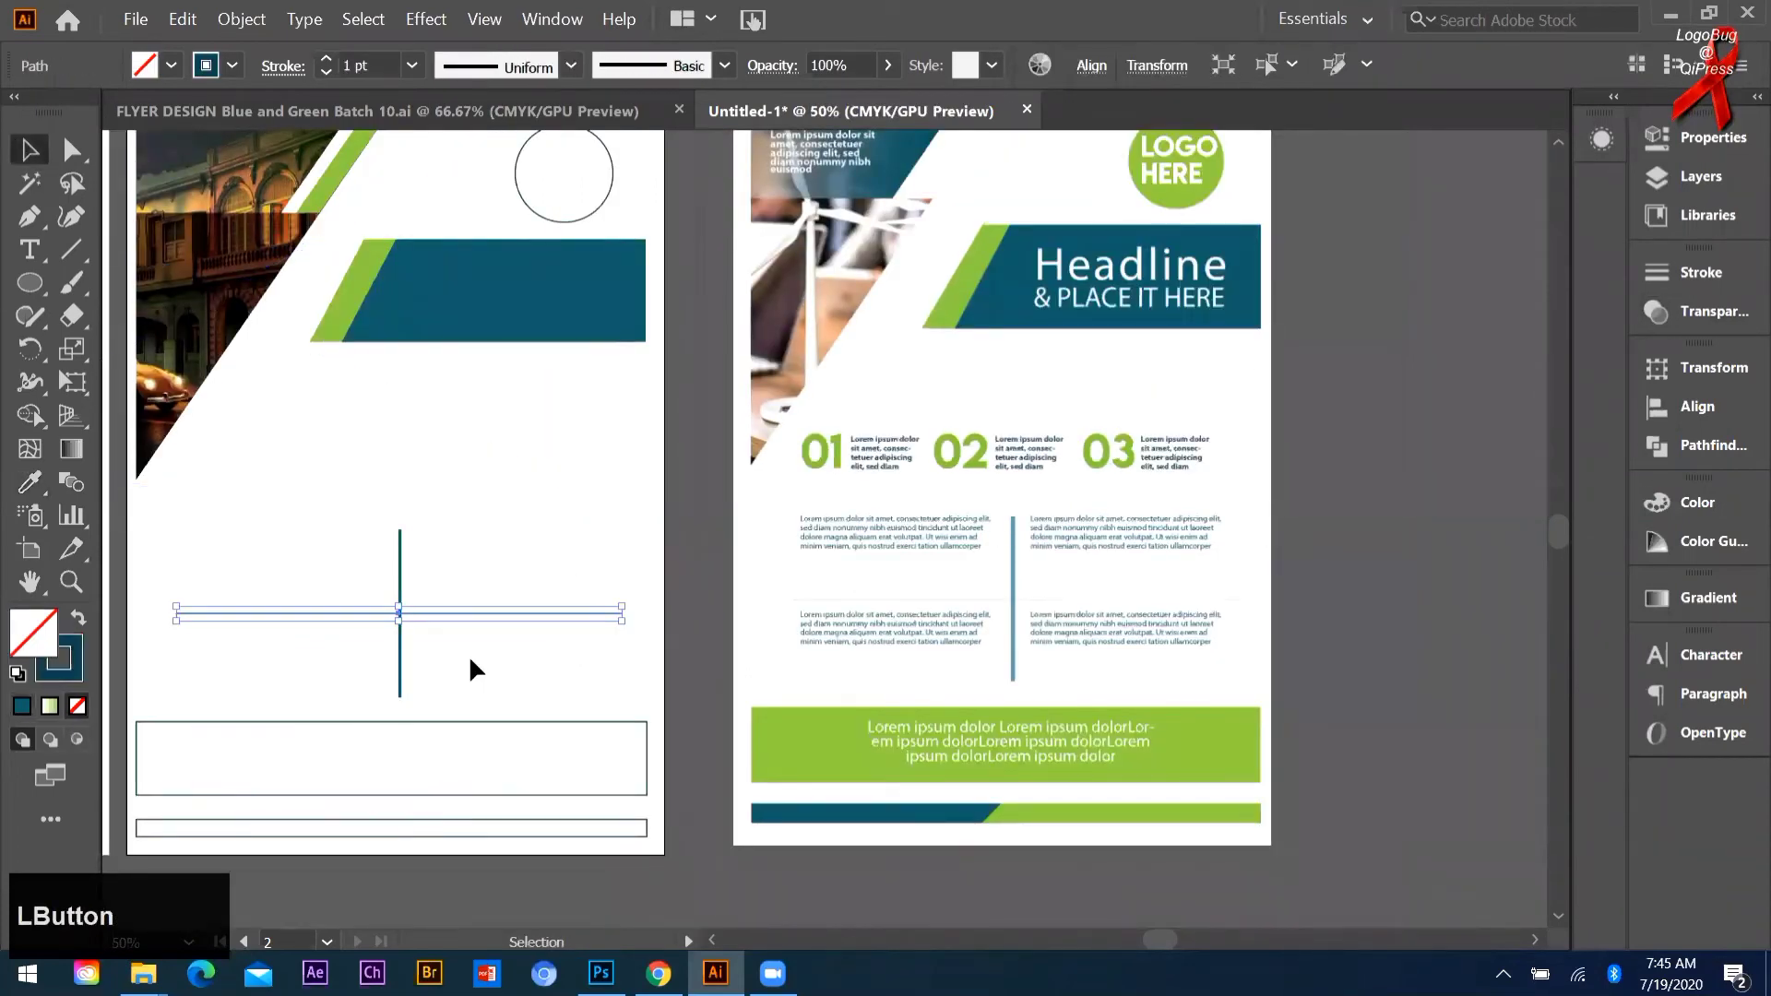
pyautogui.scroll(1, 468, 655)
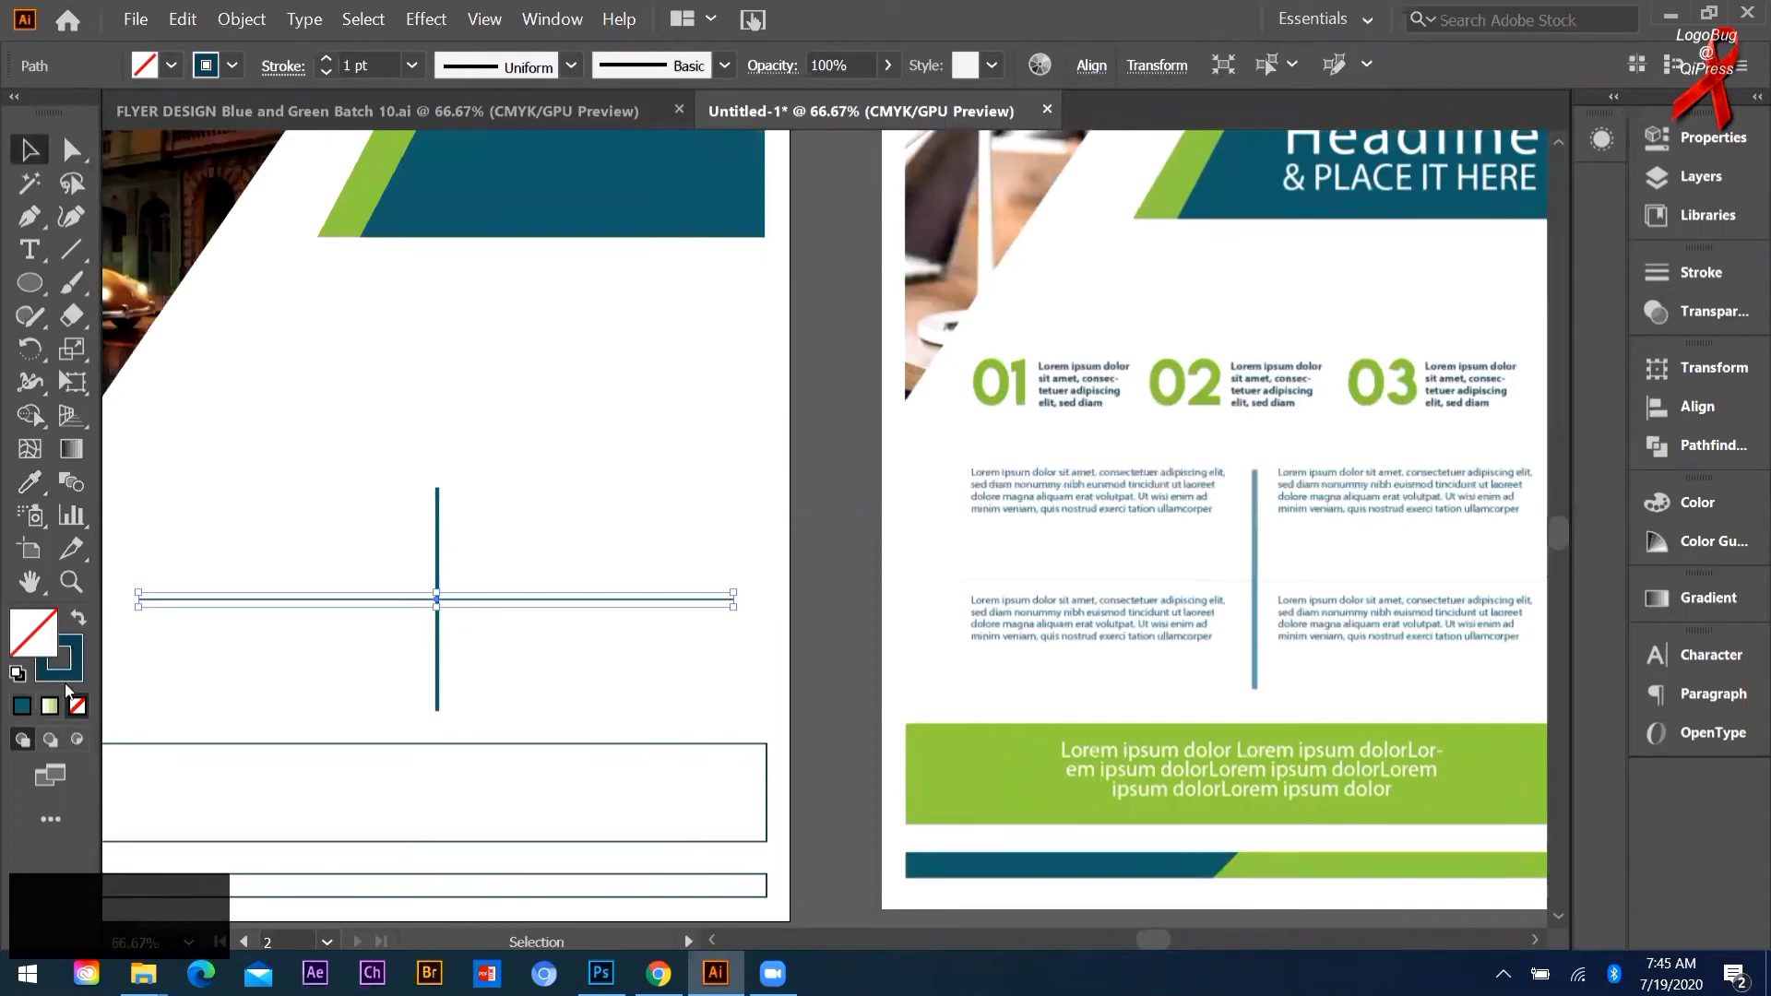
pyautogui.click(22, 707)
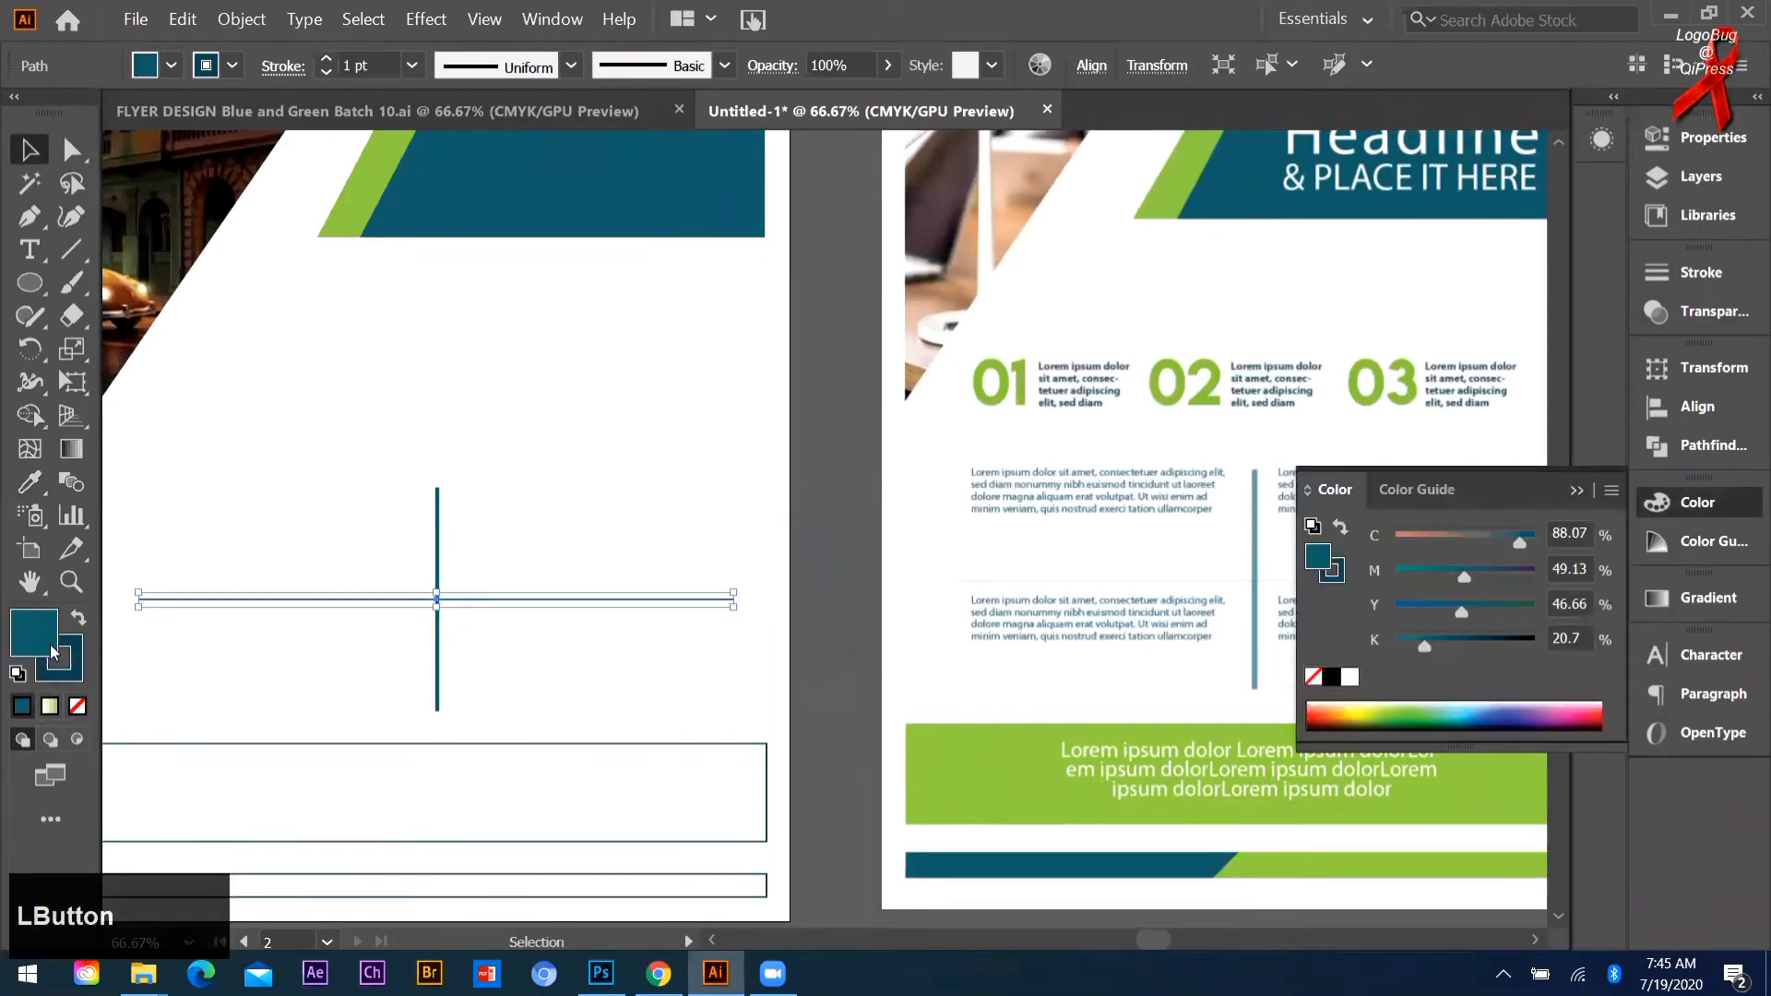
pyautogui.click(78, 708)
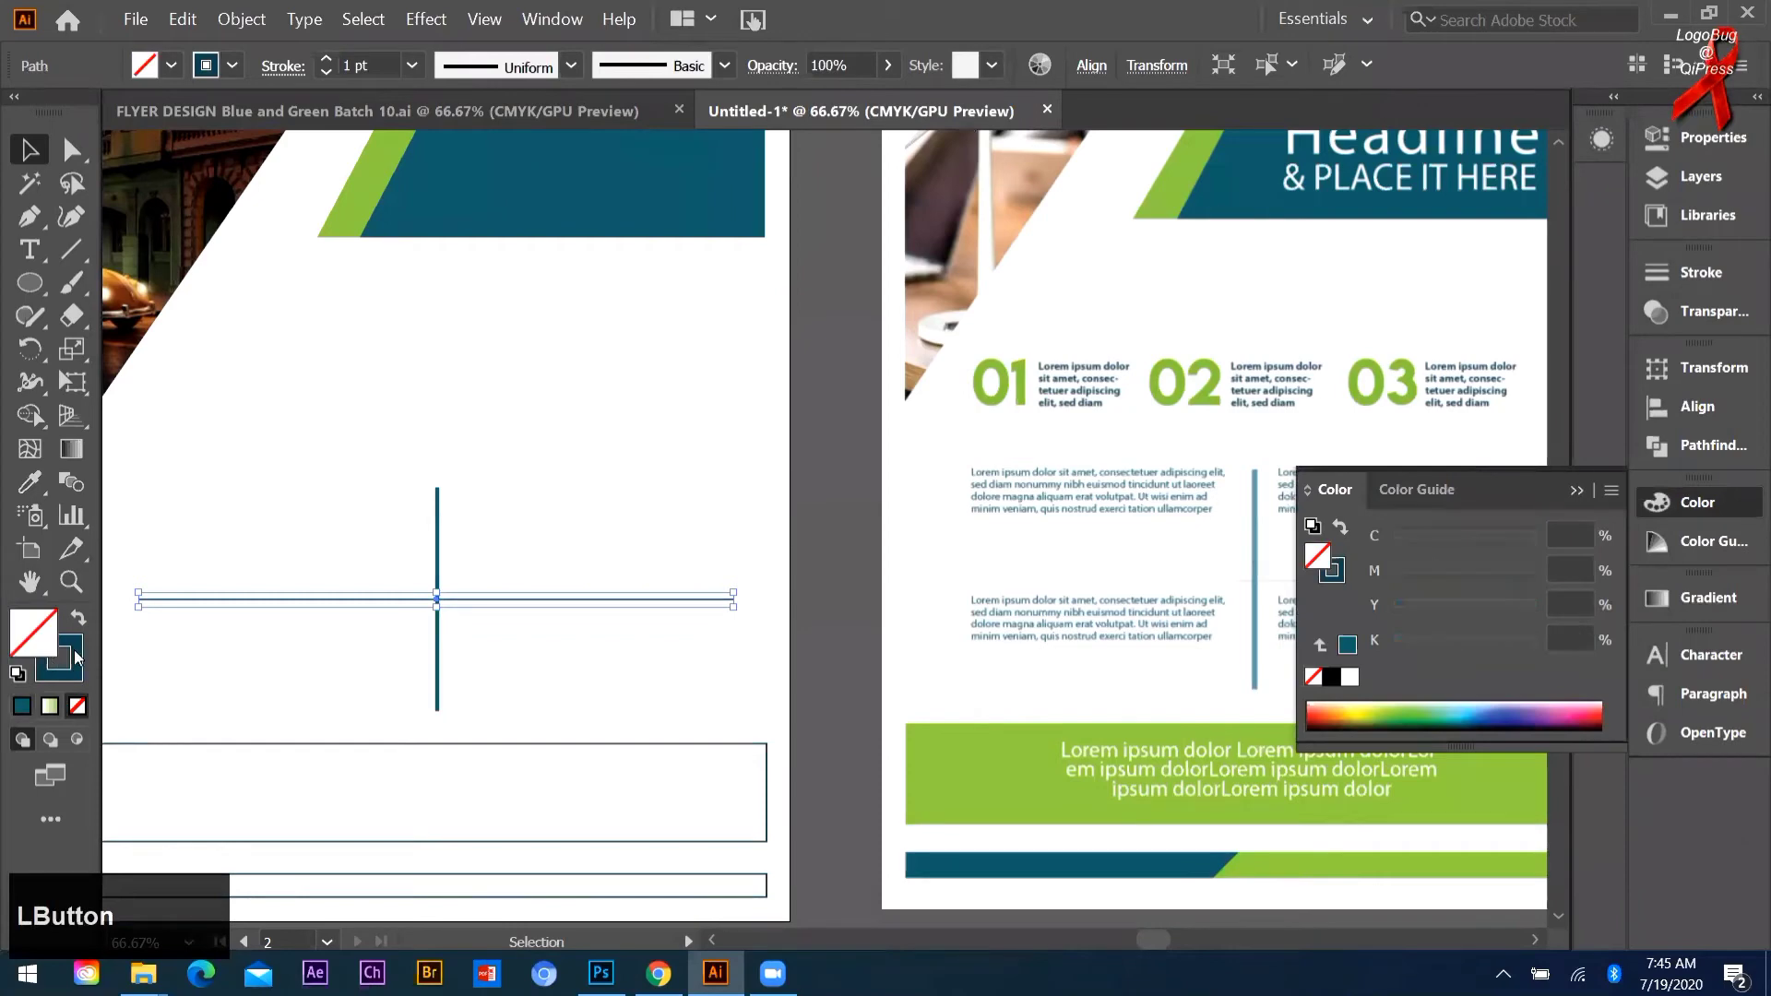
pyautogui.click(77, 668)
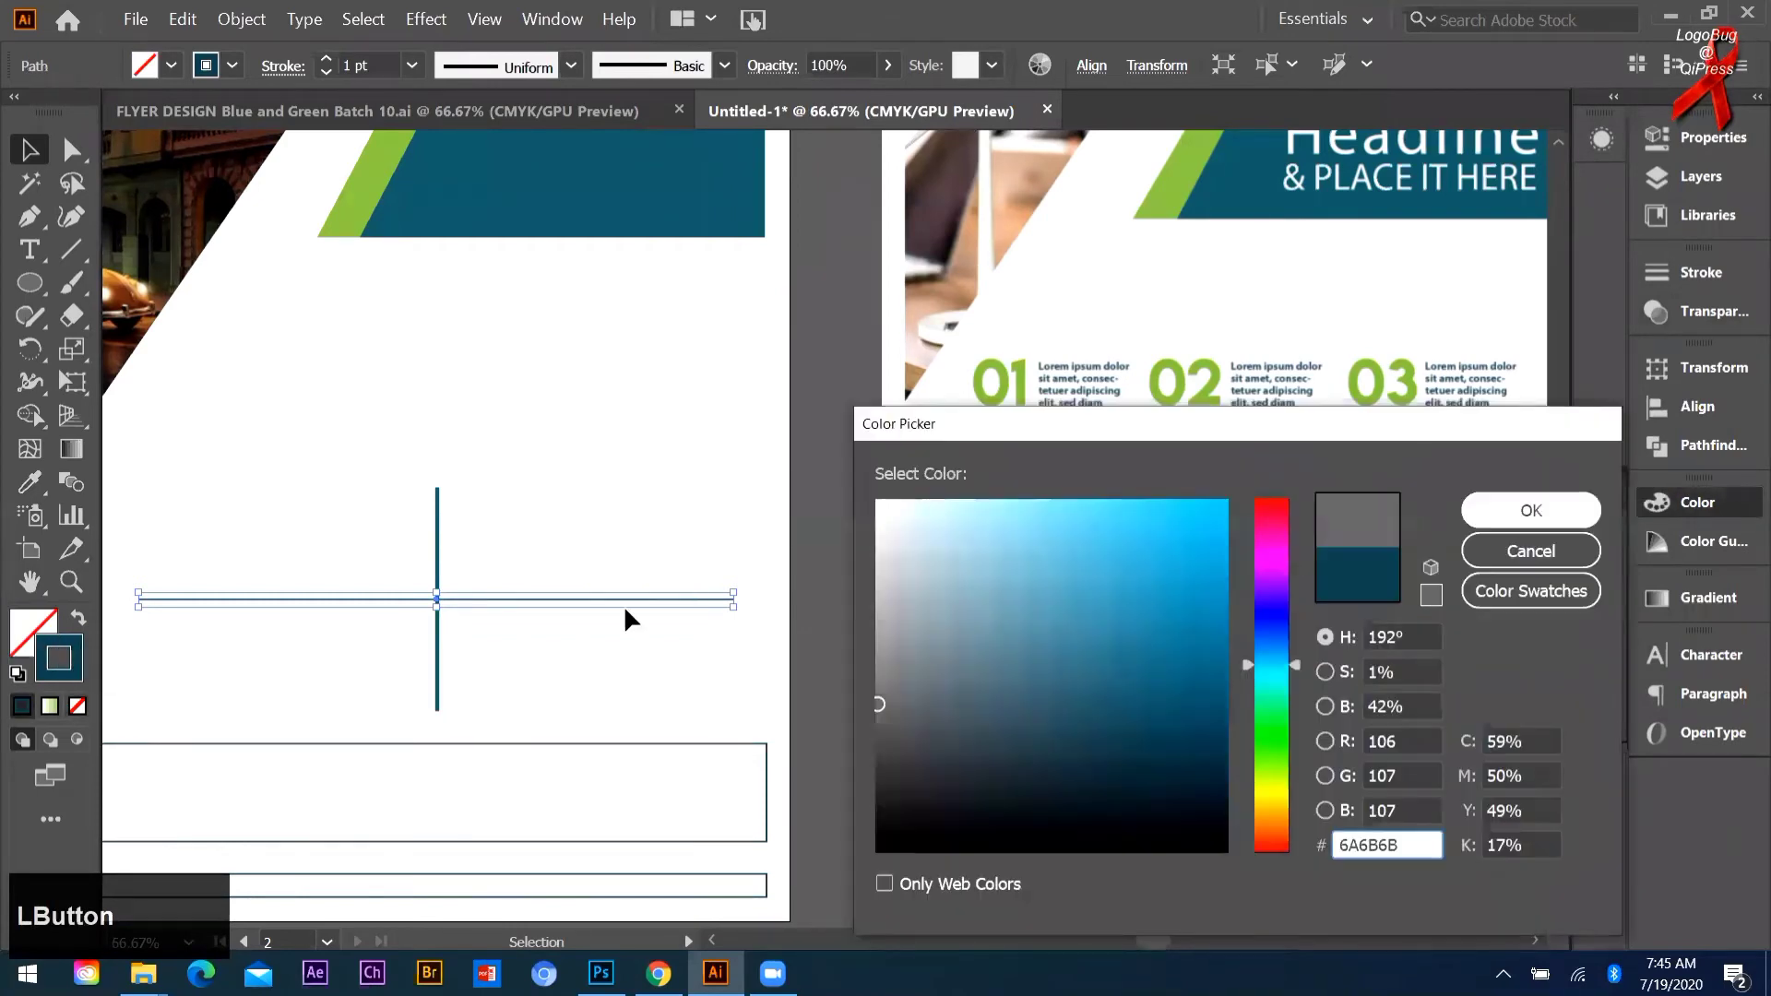
# Step: Lower the horizontal divider's opacity to 35%
pyautogui.scroll(-1, 545, 585)
pyautogui.click(1702, 311)
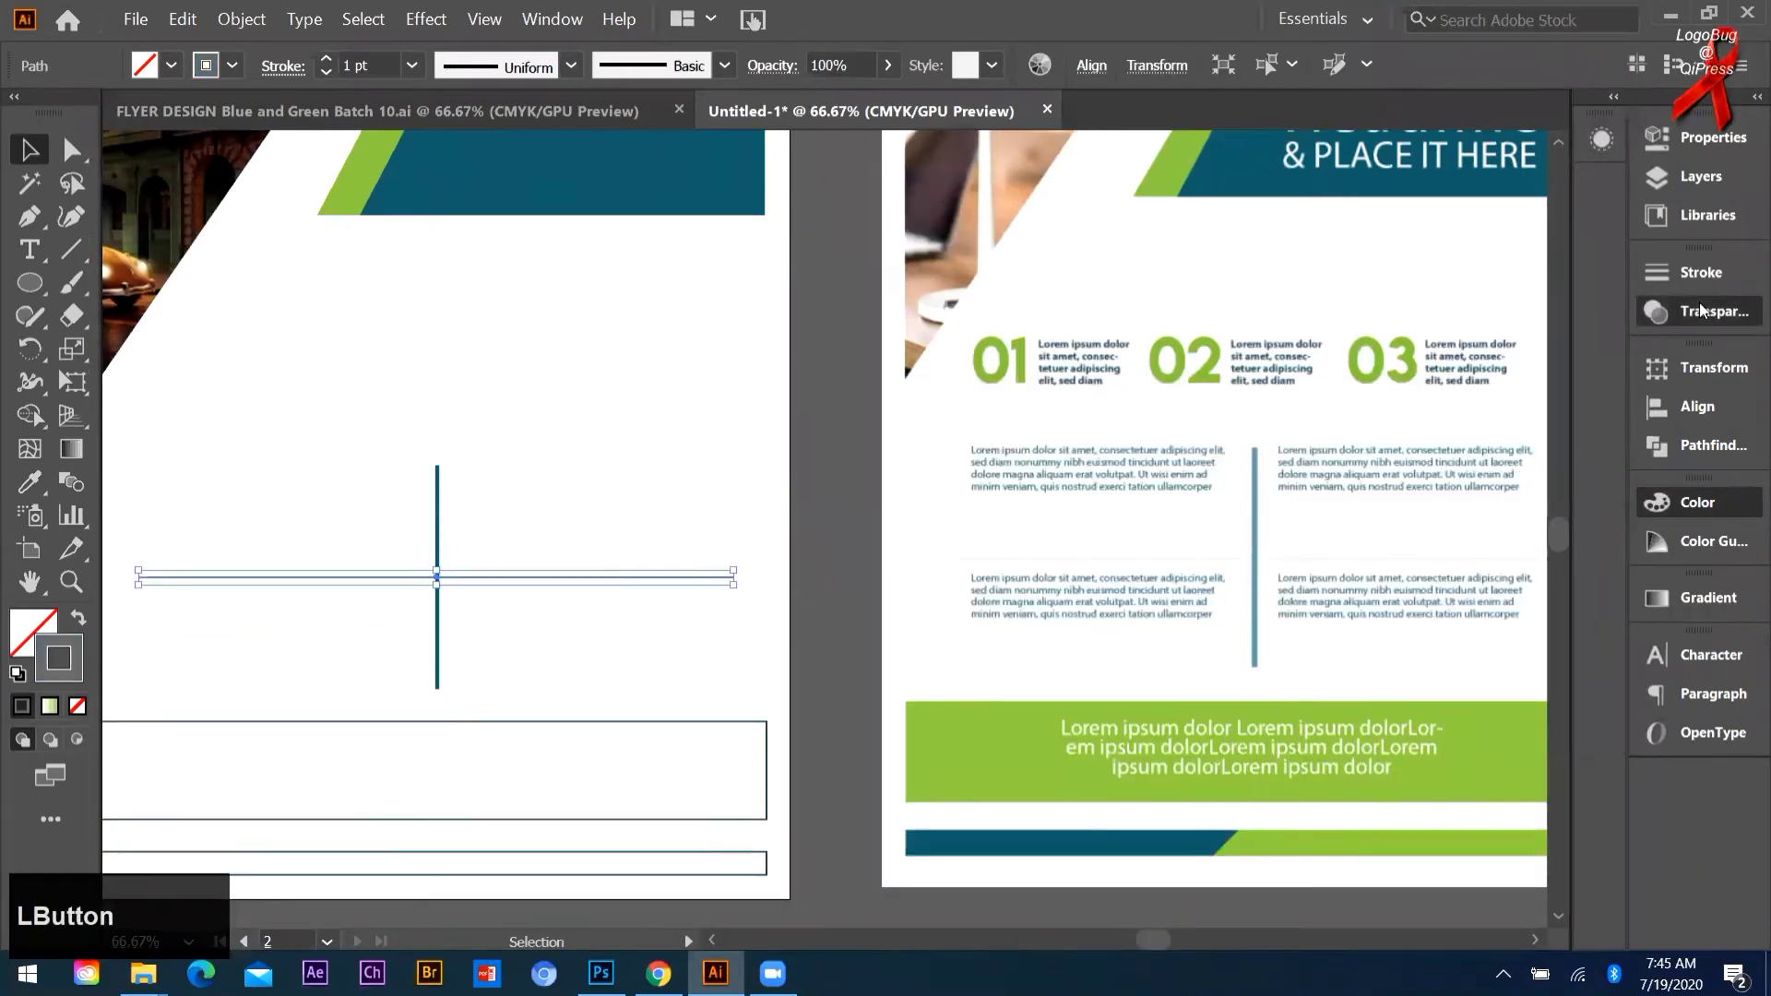
pyautogui.moveTo(1496, 345); pyautogui.dragTo(1514, 340)
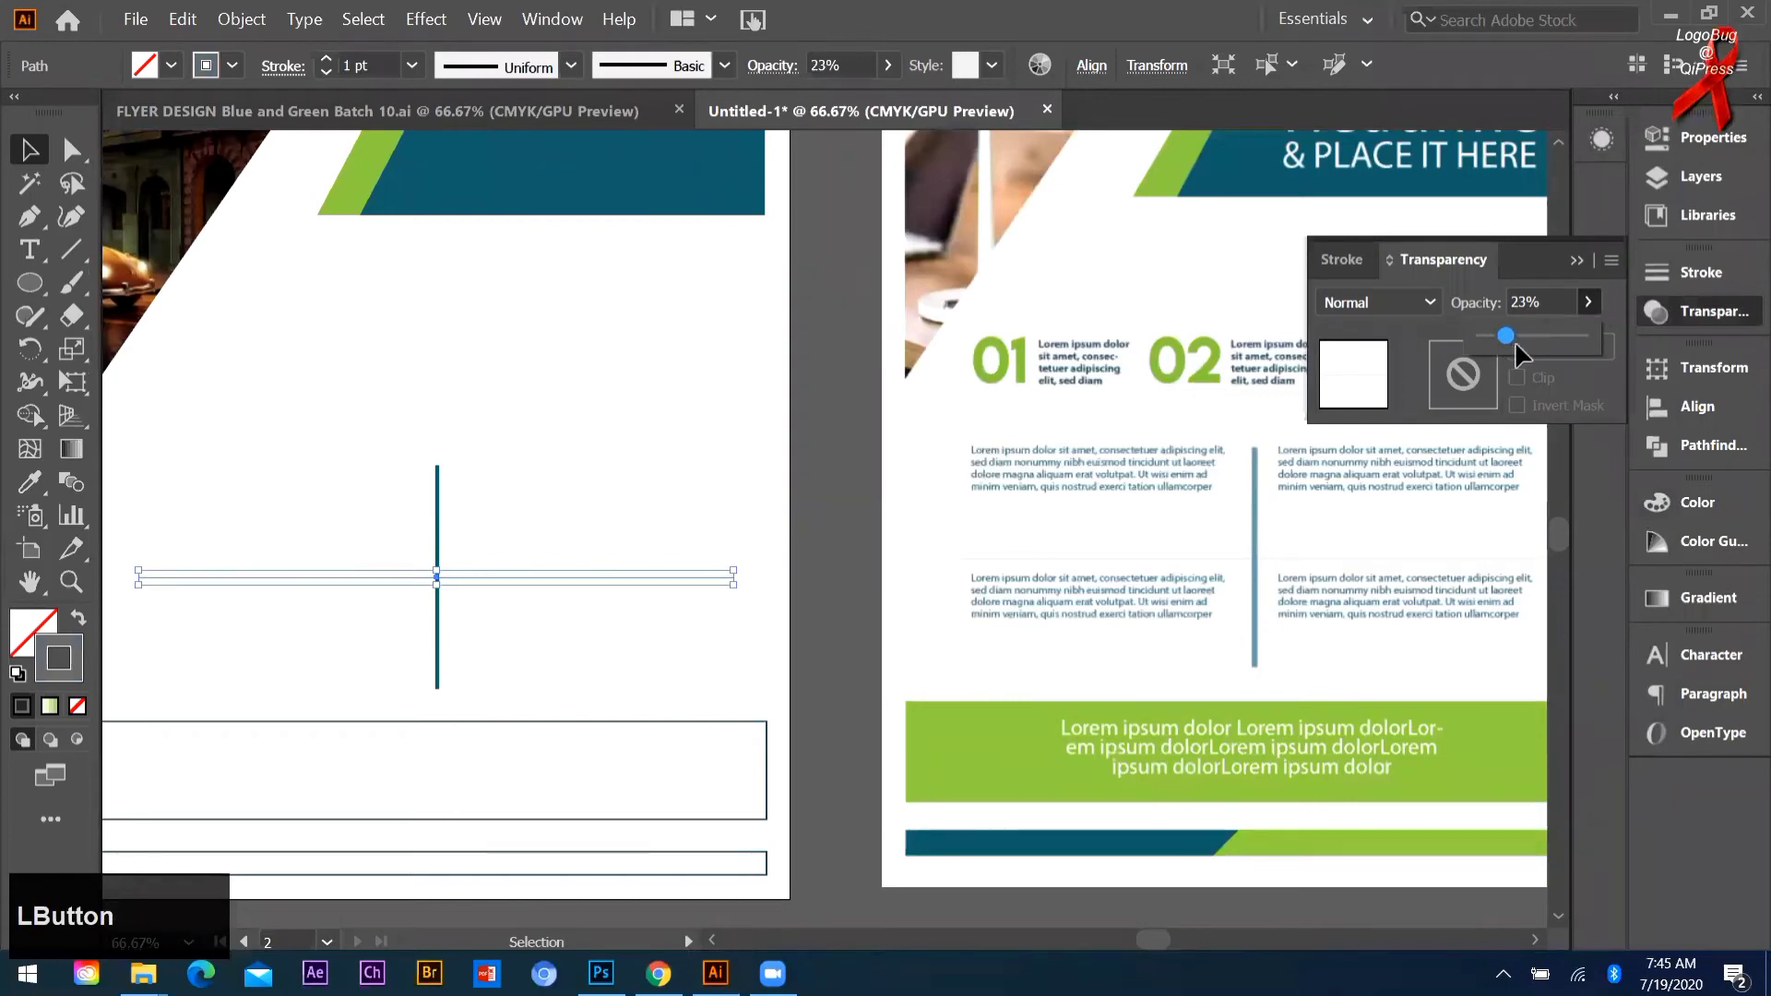
pyautogui.click(512, 583)
pyautogui.scroll(-1, 683, 636)
pyautogui.keyDown('alt'); pyautogui.scroll(-1, 554, 633); pyautogui.keyUp('alt')
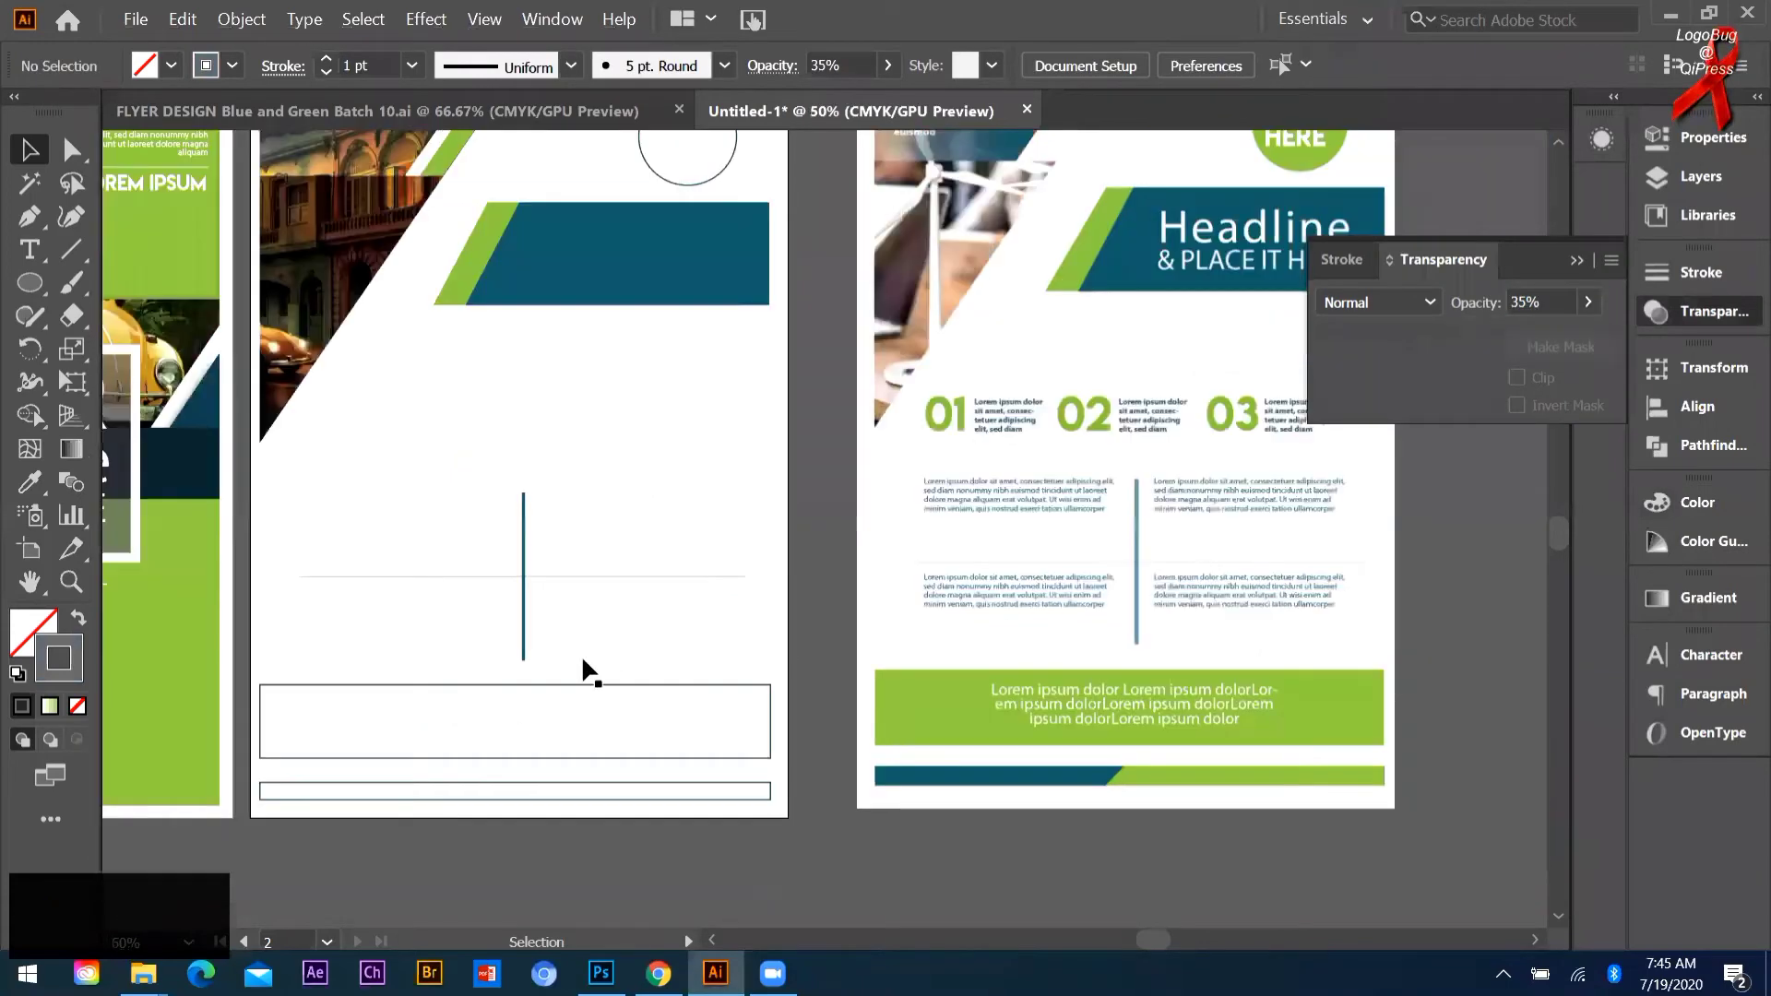
# Step: Fill the large rectangle near the foot of the back page with green, sampled from the reference's text band
pyautogui.scroll(-1, 609, 683)
pyautogui.click(646, 735)
pyautogui.press('i')
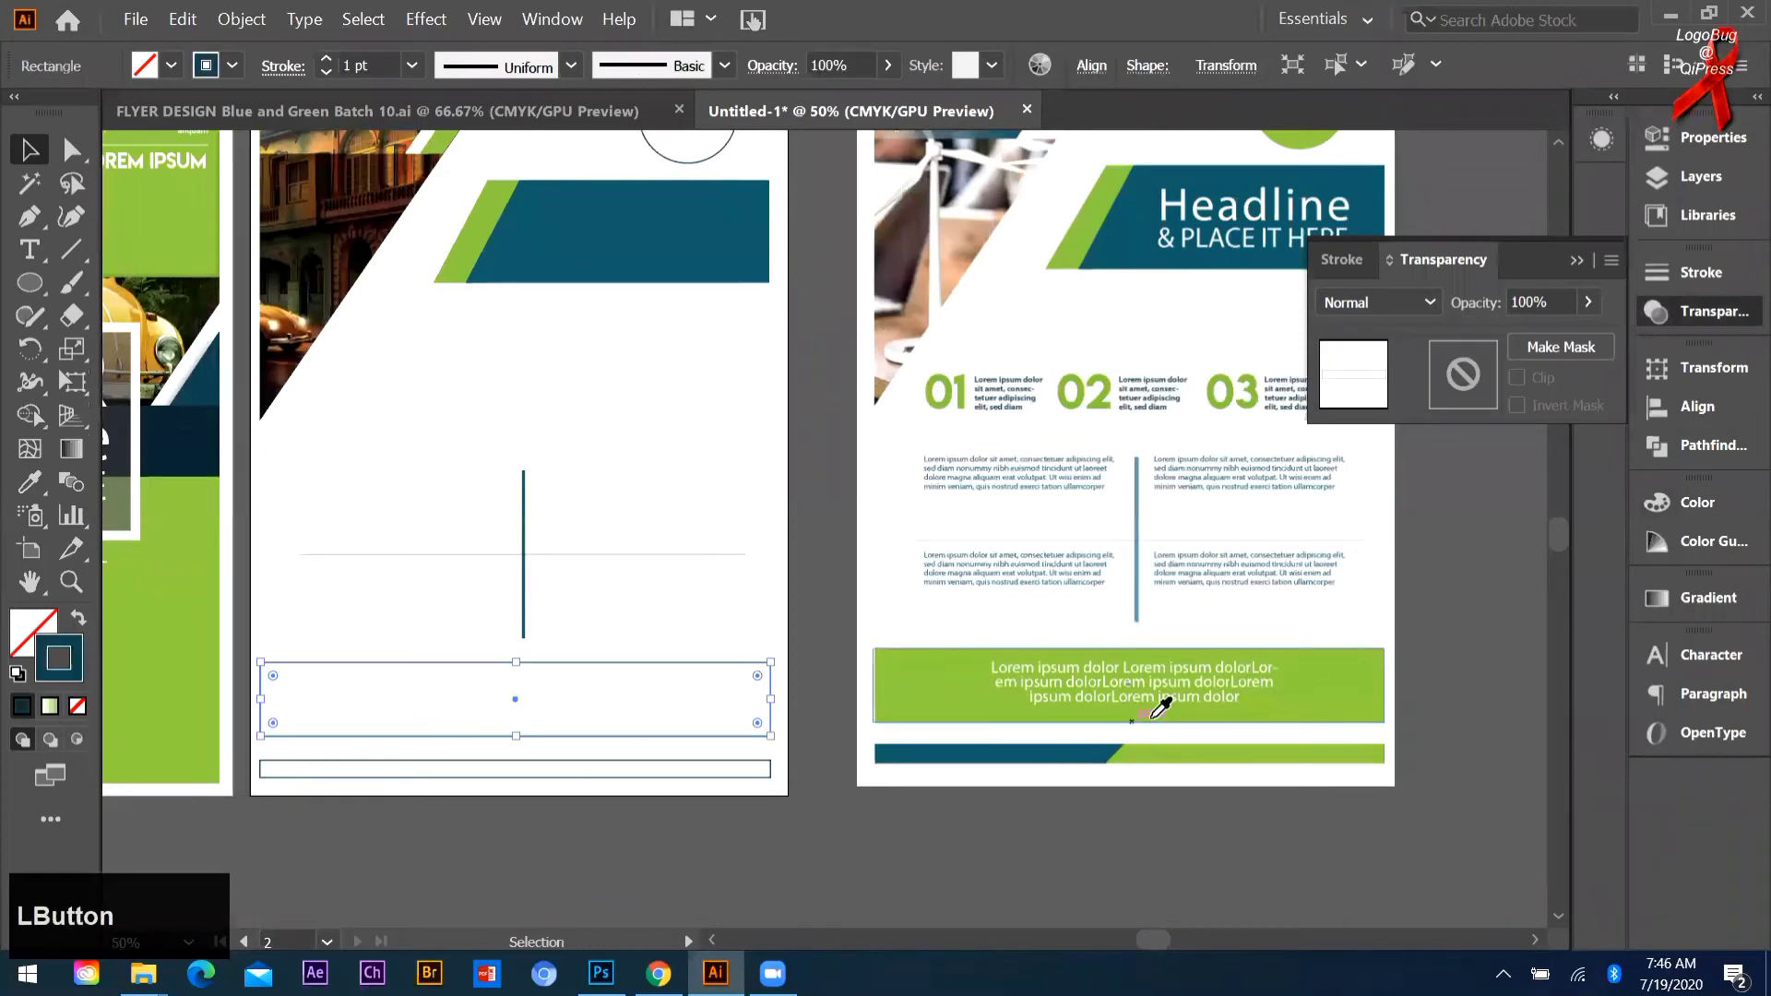
pyautogui.click(1326, 671)
pyautogui.click(30, 150)
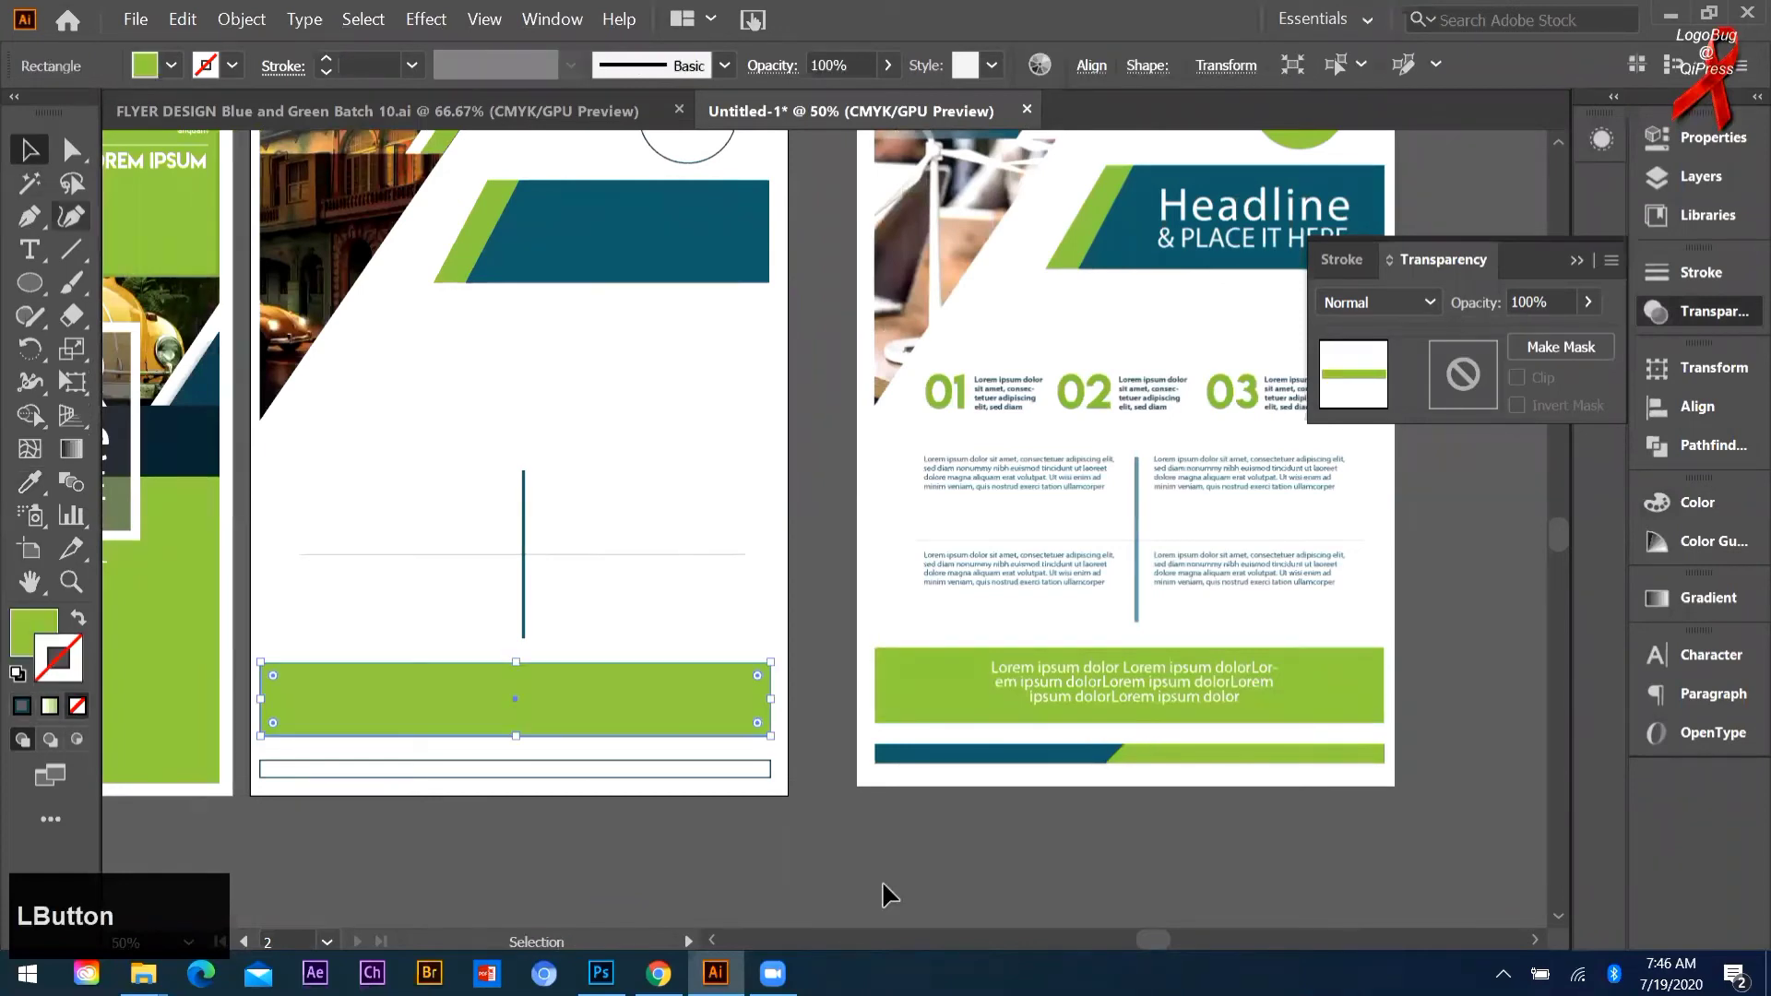
# Step: Fill the narrow bar at the foot of the back page with the same green and no outline, using the Eyedropper
pyautogui.click(705, 799)
pyautogui.click(691, 768)
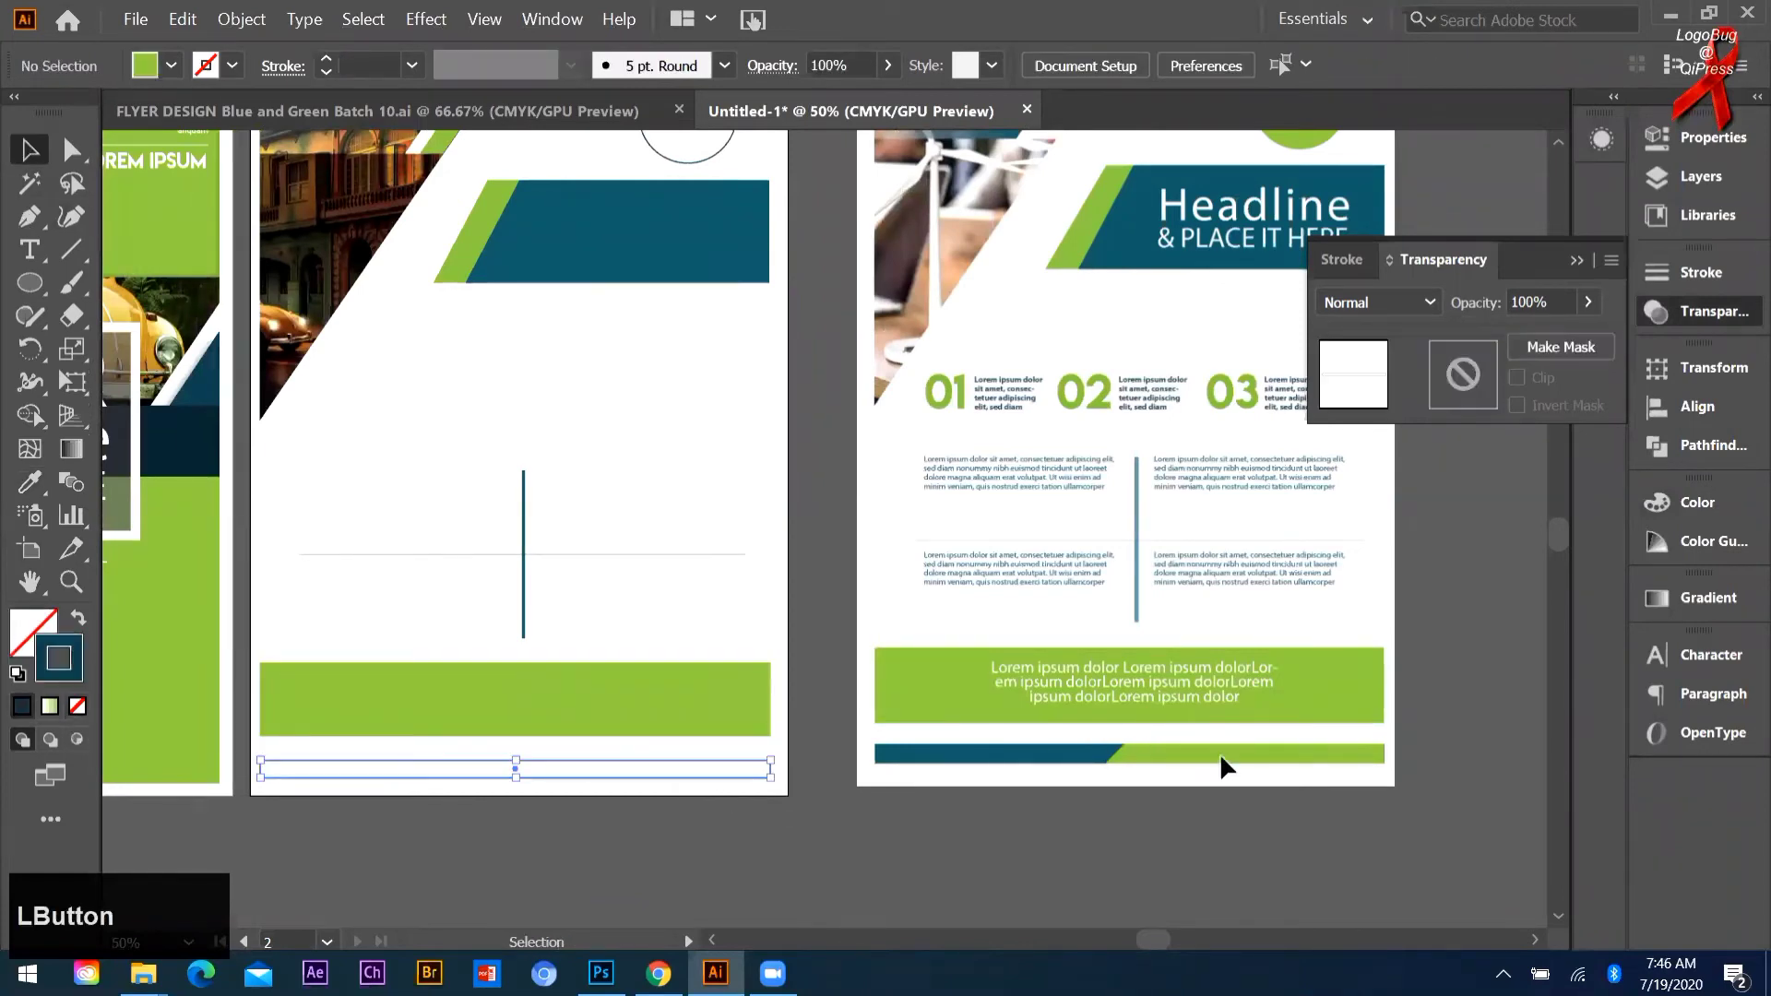
pyautogui.press('i')
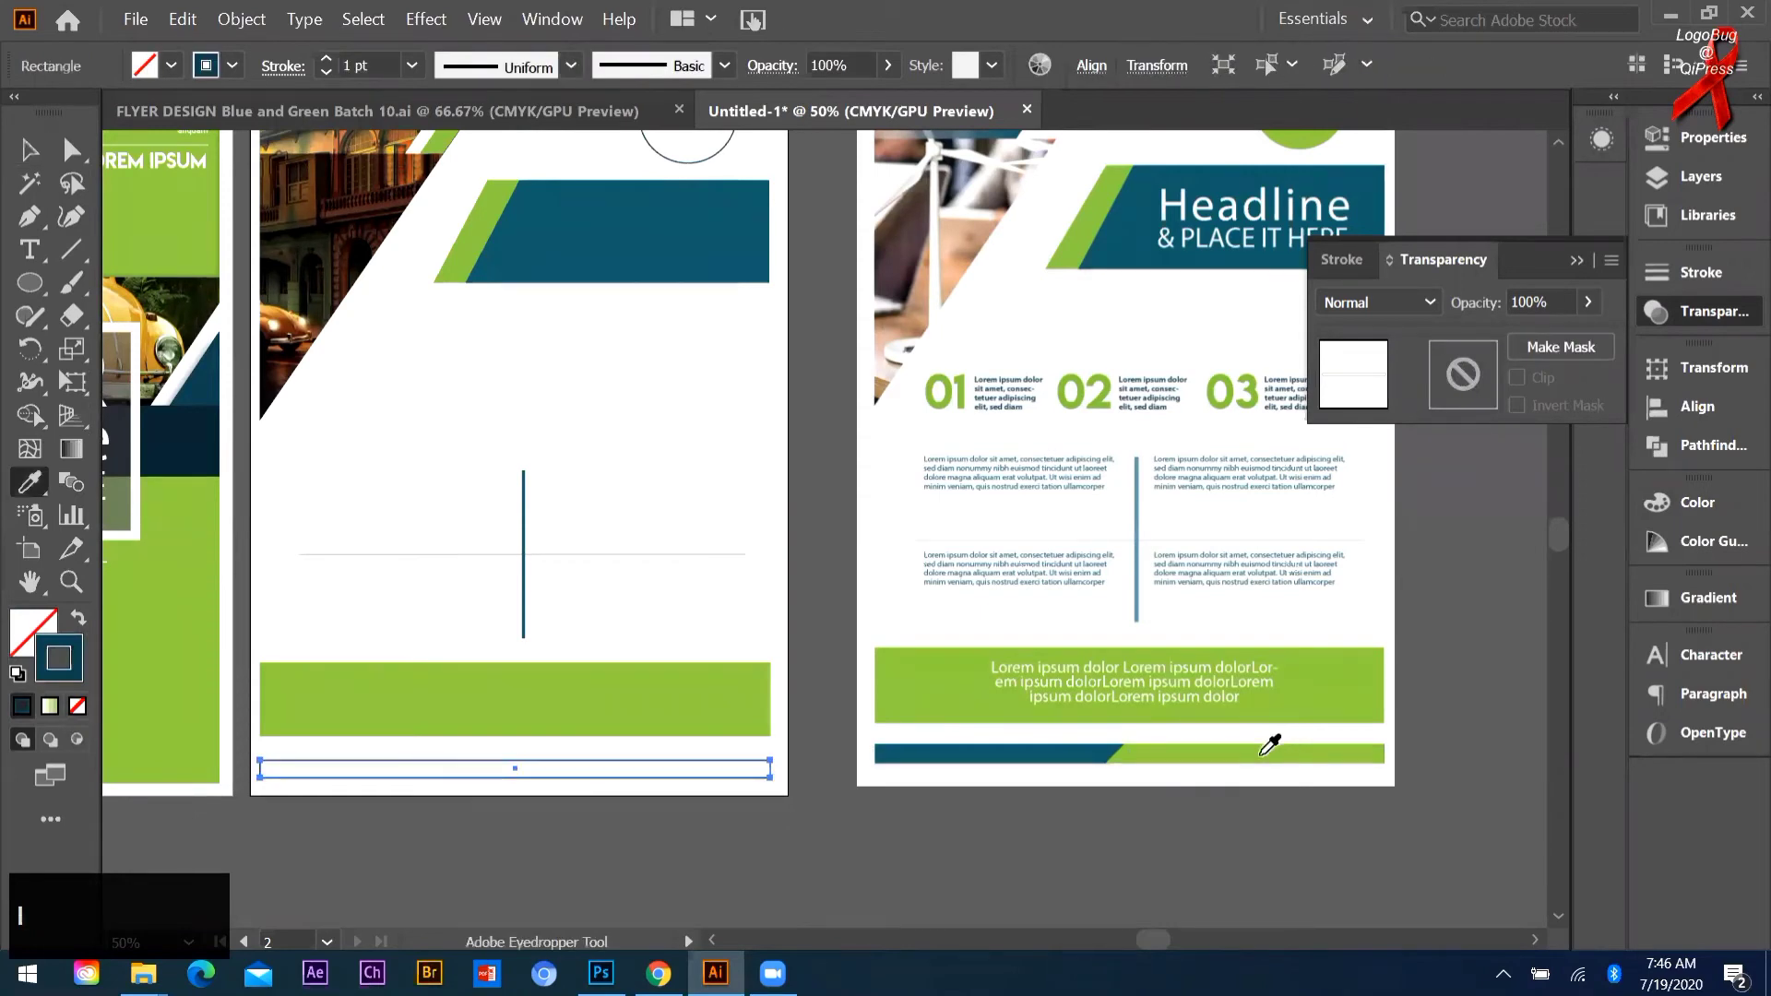
pyautogui.click(678, 738)
pyautogui.scroll(-1, 434, 771)
pyautogui.scroll(1, 423, 781)
pyautogui.scroll(1, 422, 781)
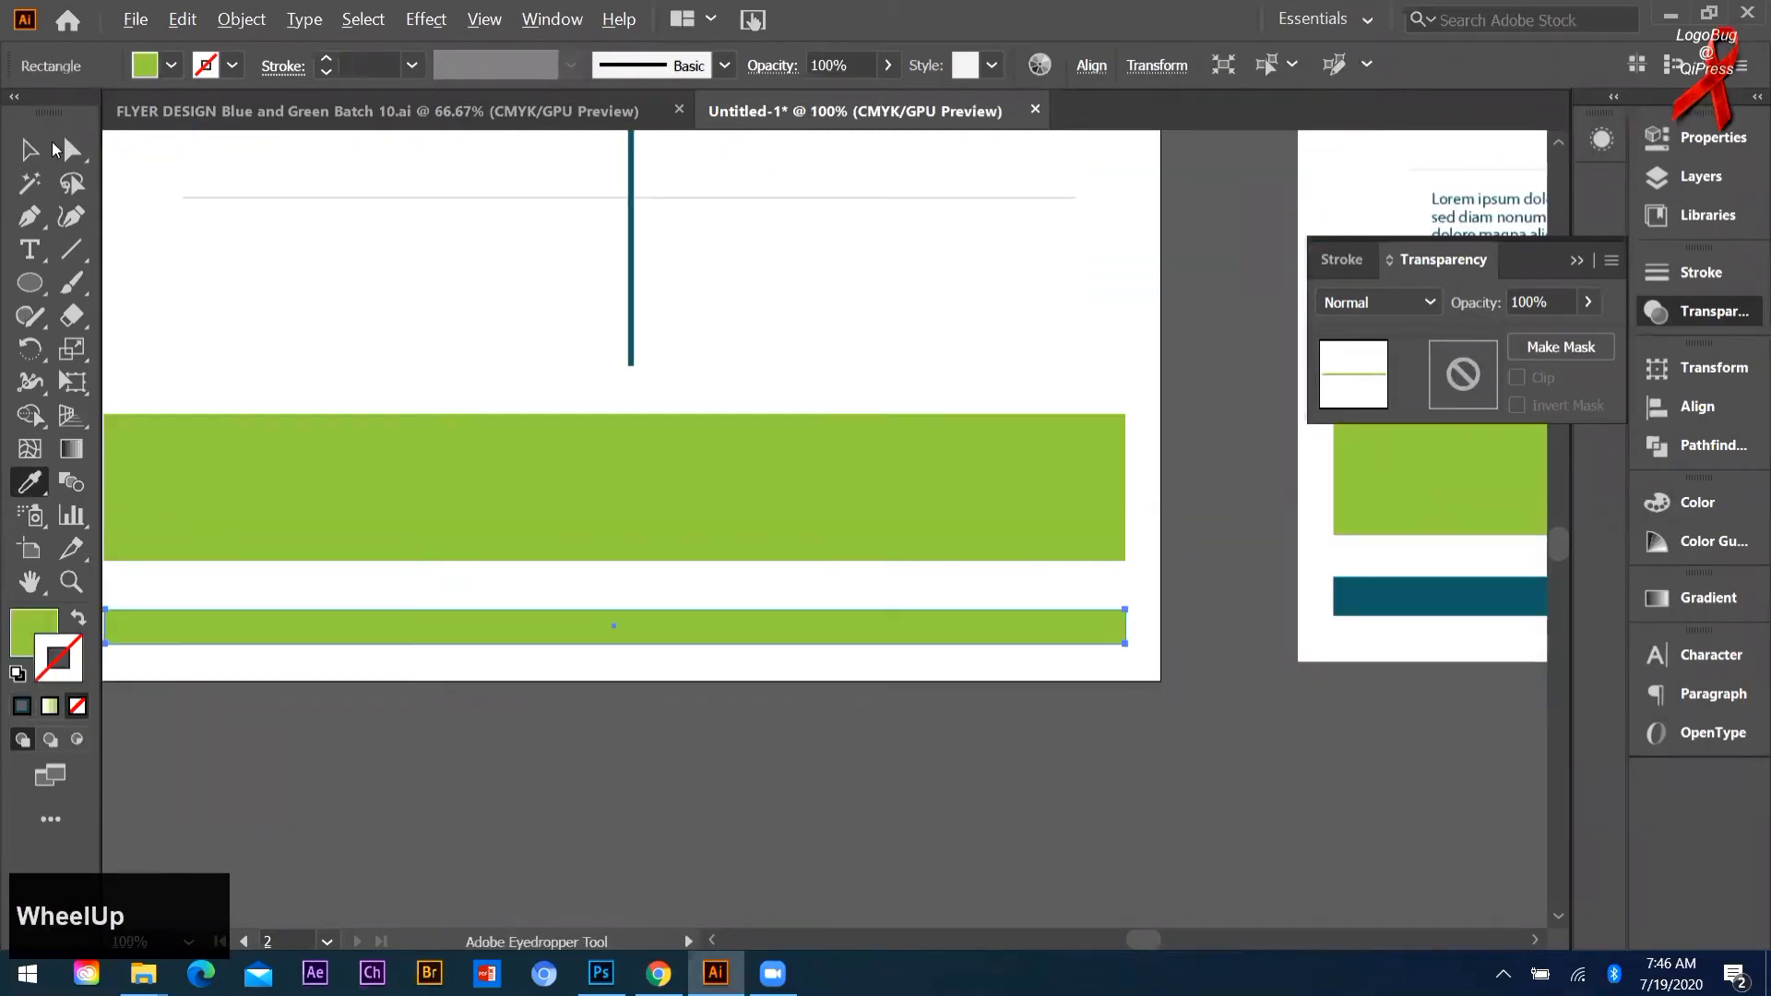
pyautogui.click(30, 150)
# Step: Duplicate the narrow green footer bar and shift the copy horizontally so its left end meets the page edge
pyautogui.scroll(-1, 976, 657)
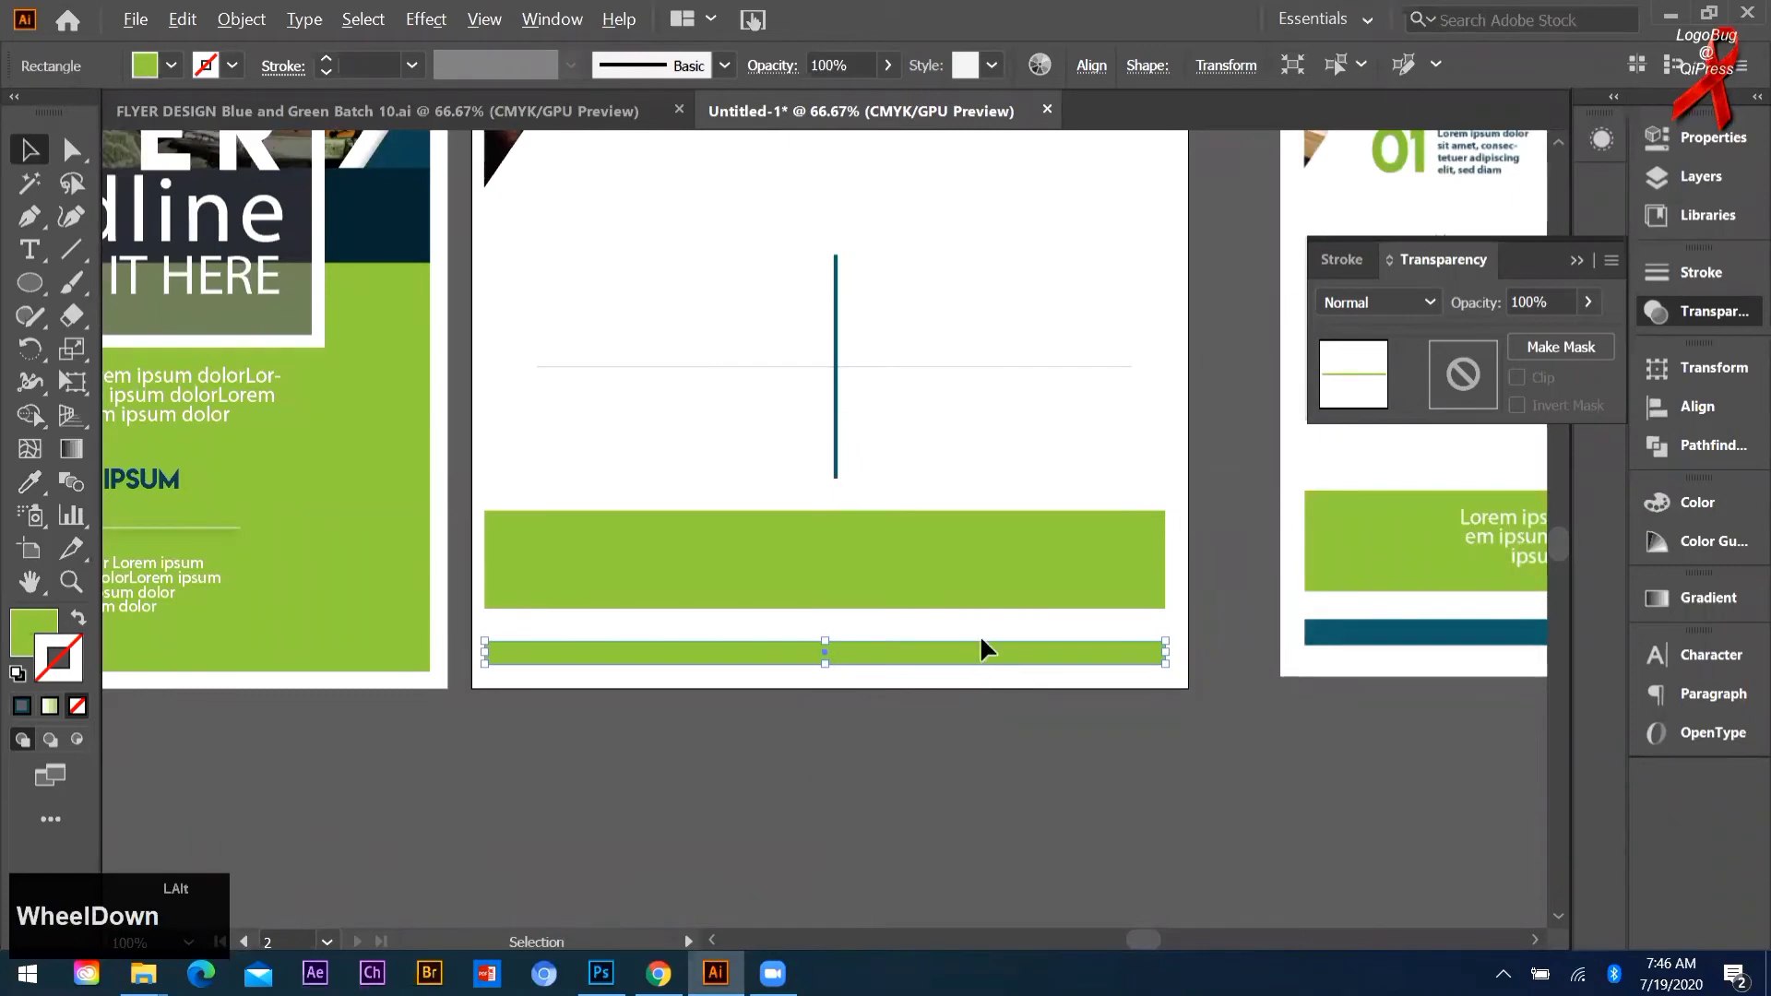
pyautogui.scroll(-1, 979, 637)
pyautogui.moveTo(969, 672); pyautogui.dragTo(928, 677)
pyautogui.scroll(3, 1005, 674)
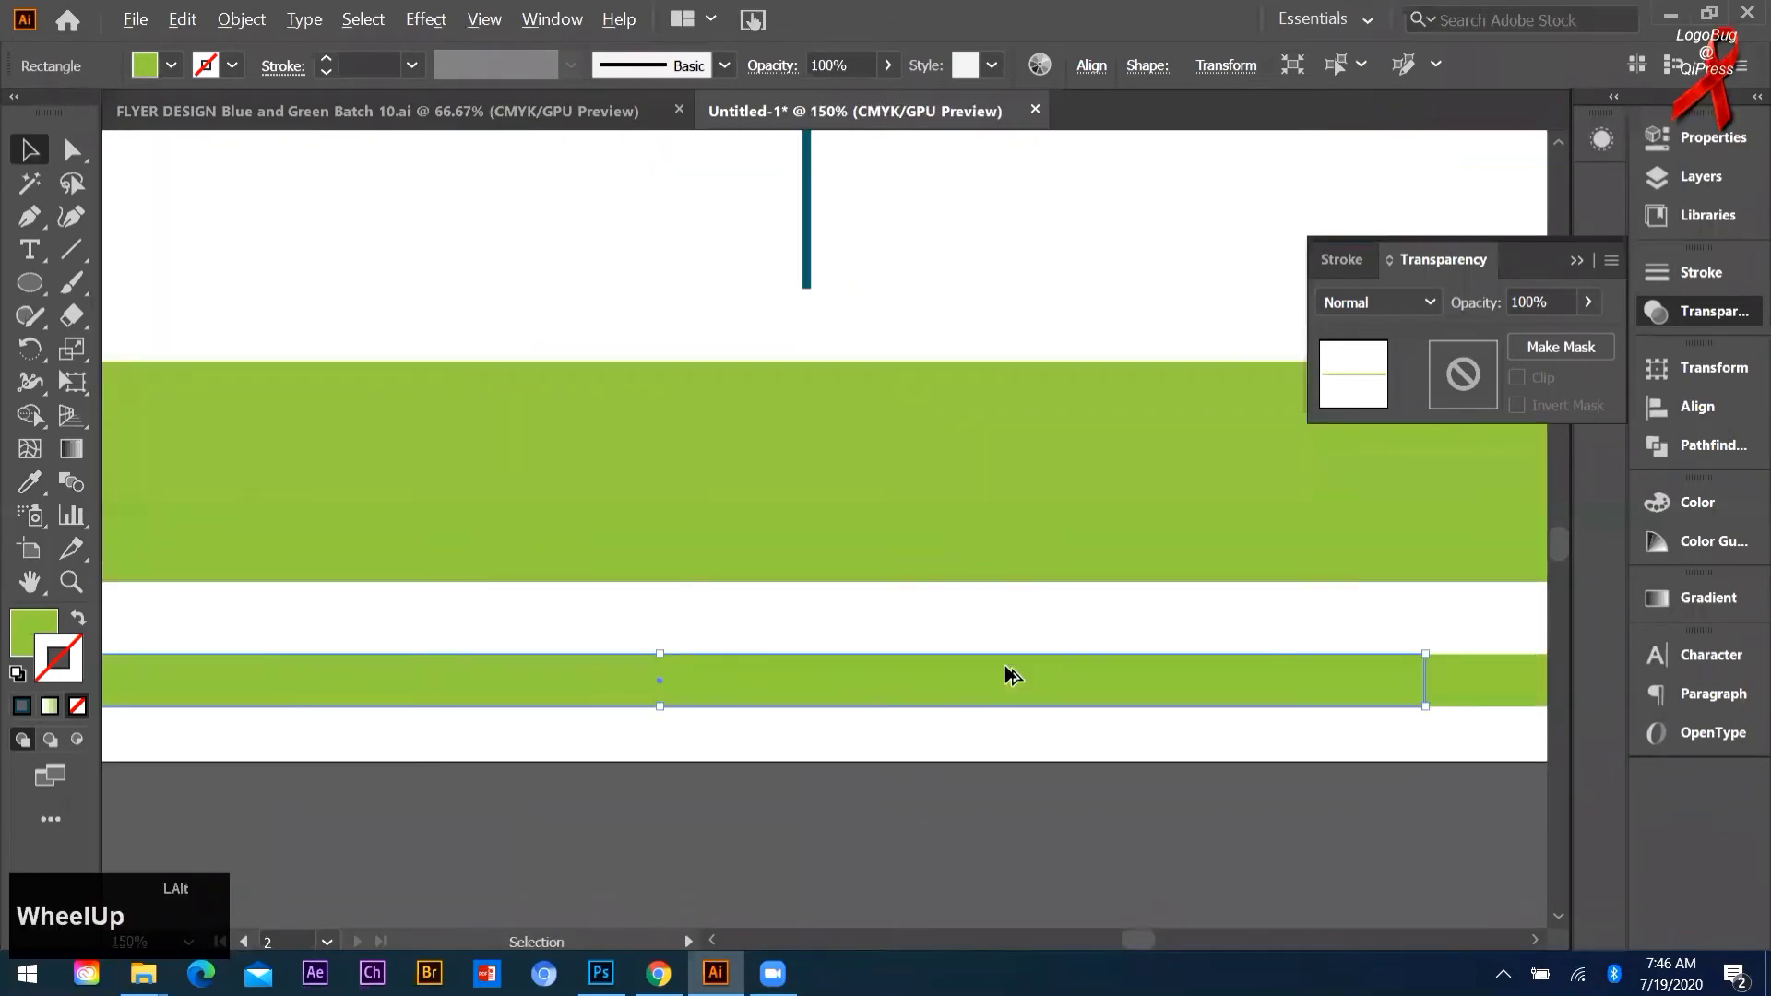
pyautogui.scroll(-1, 1011, 675)
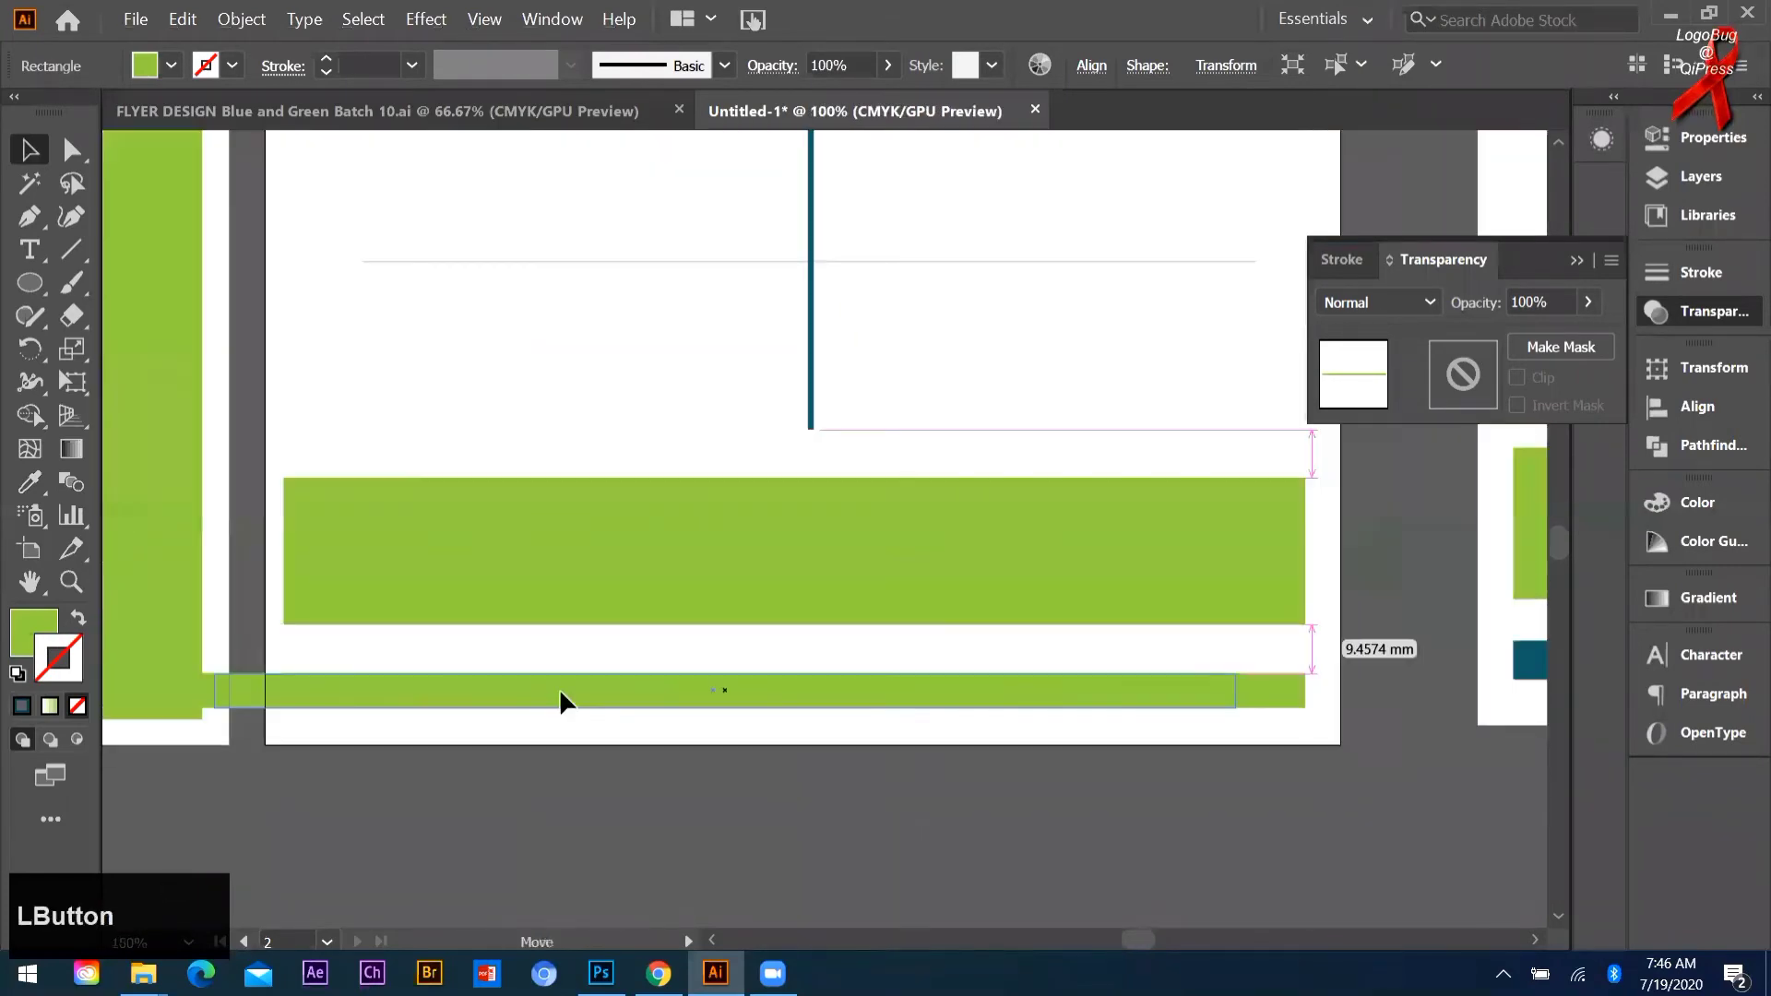
pyautogui.click(768, 786)
pyautogui.click(1260, 690)
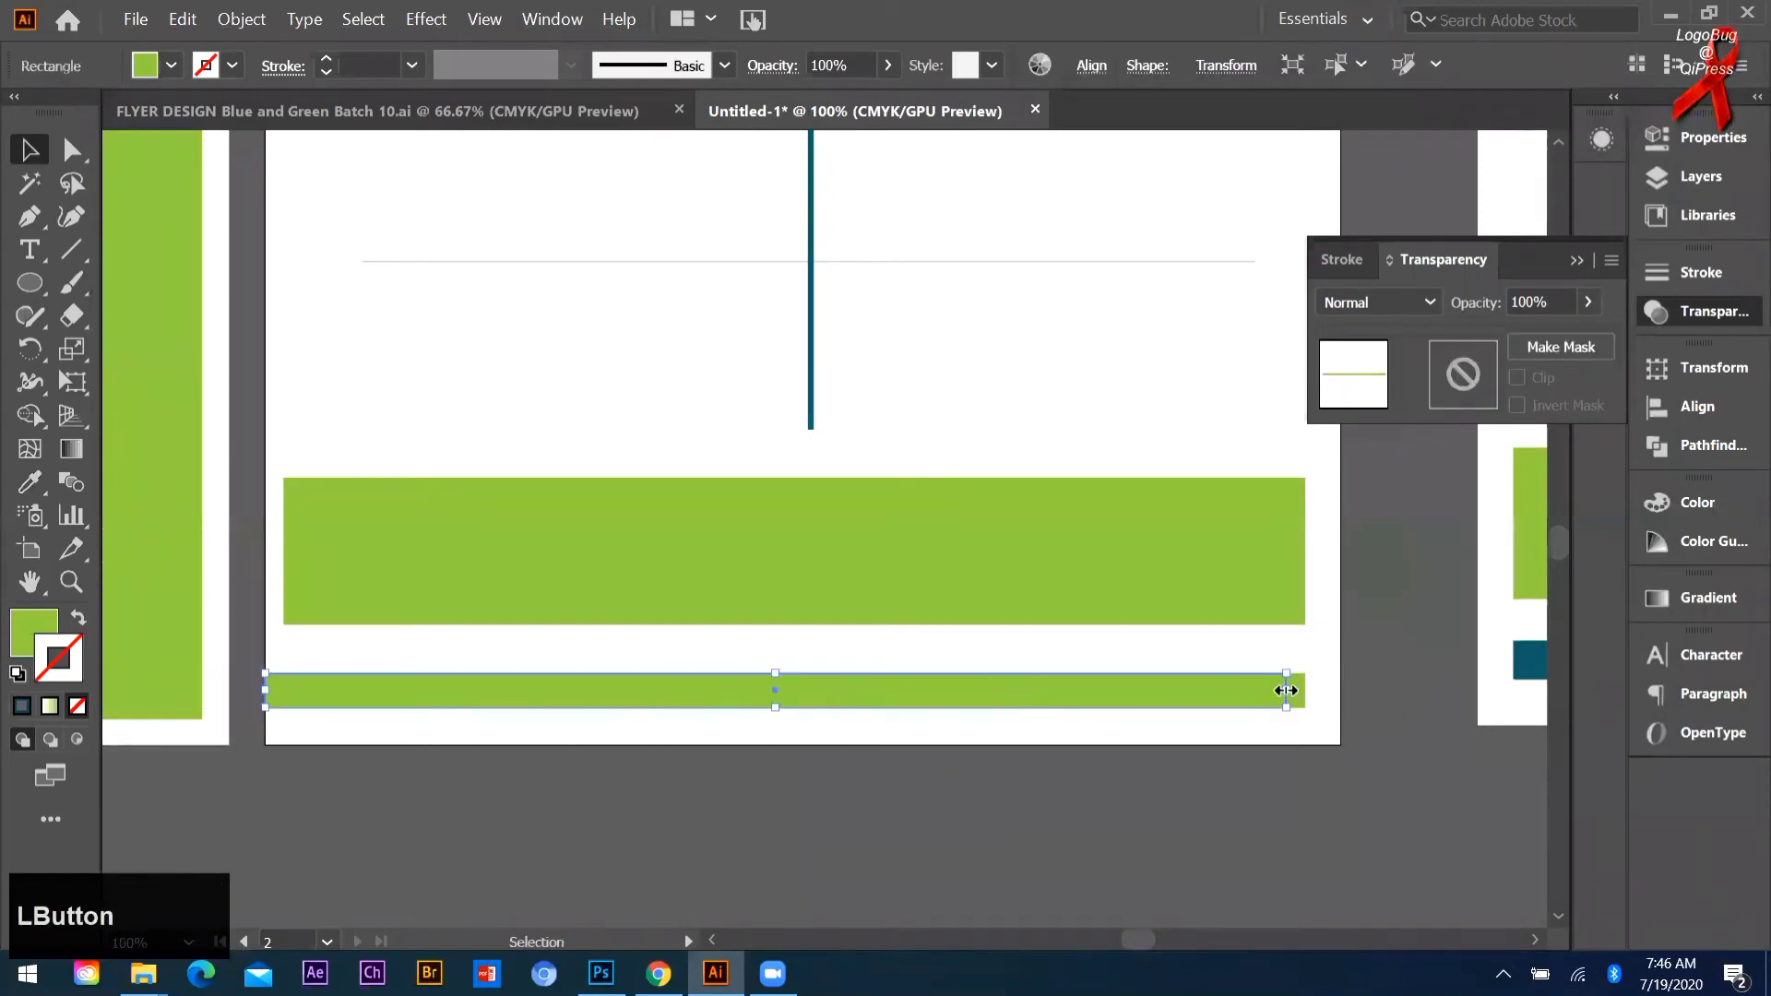
# Step: Shorten the copied footer bar from its right end so it stops in line with the vertical divider
pyautogui.moveTo(1285, 690); pyautogui.dragTo(823, 701)
pyautogui.hotkey('ctrl', 'z')
pyautogui.moveTo(1289, 692); pyautogui.dragTo(808, 695)
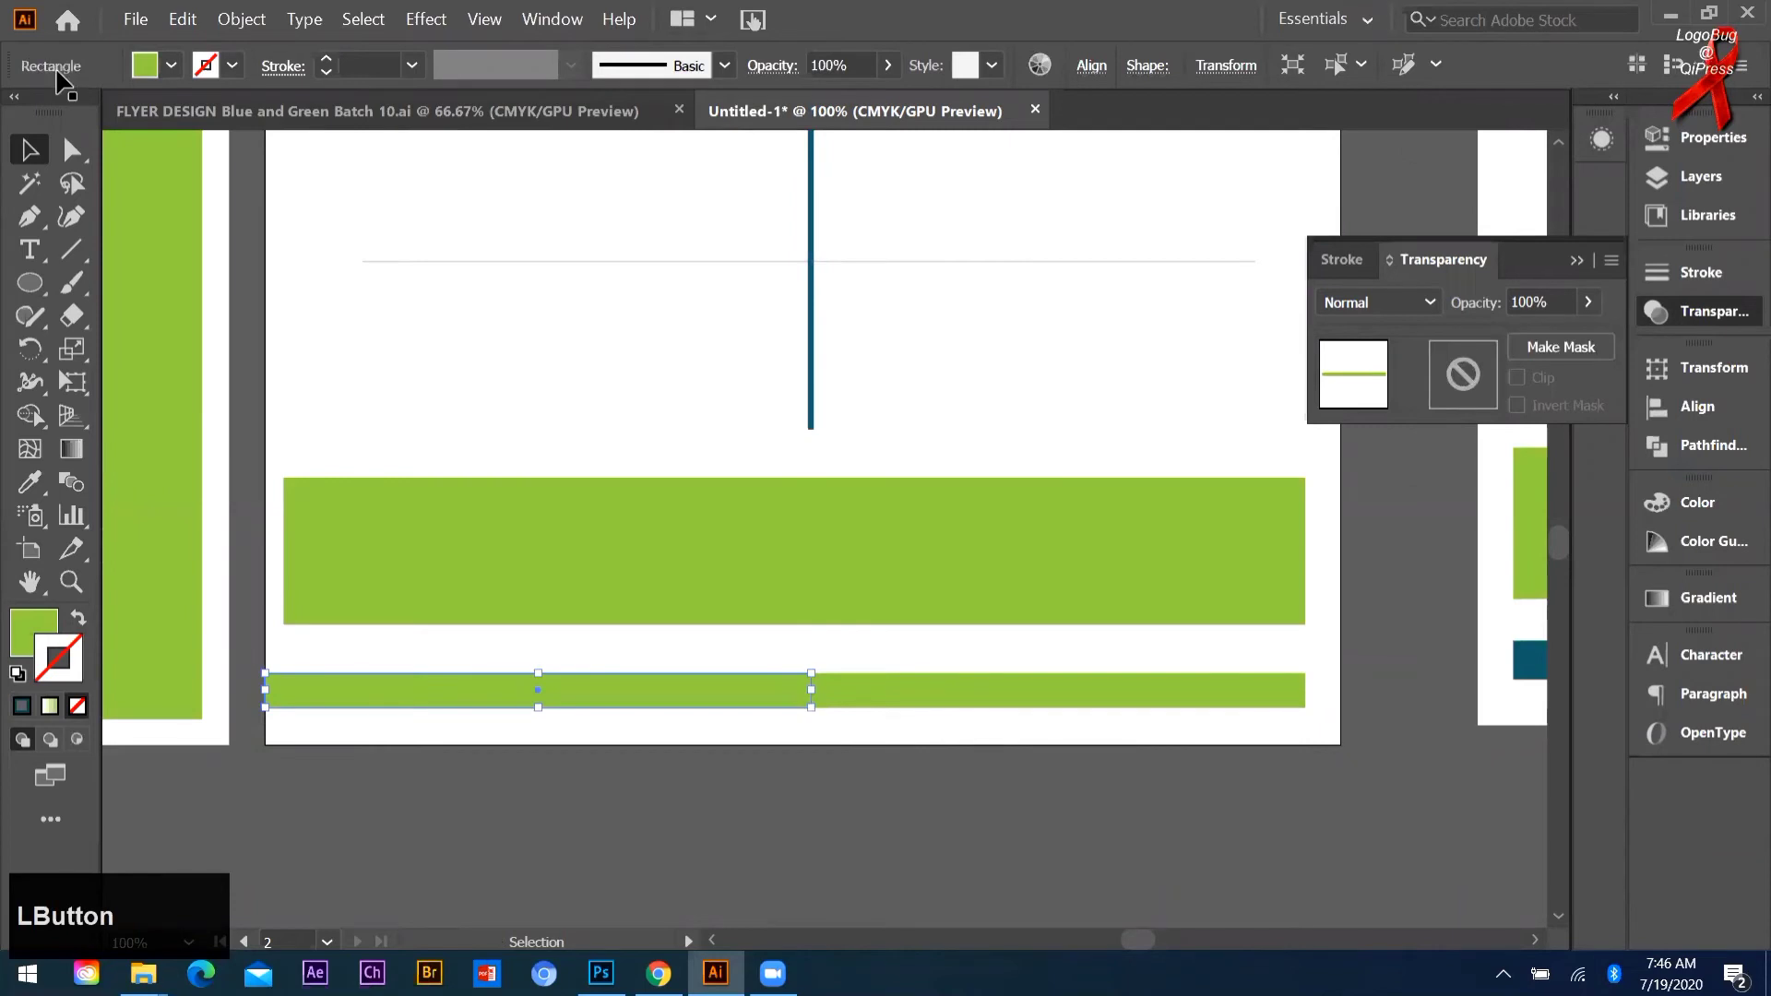
# Step: Fill the shortened footer bar with the dark blue sampled from the reference's footer bar, using the Eyedropper
pyautogui.scroll(-3, 811, 502)
pyautogui.scroll(2, 804, 498)
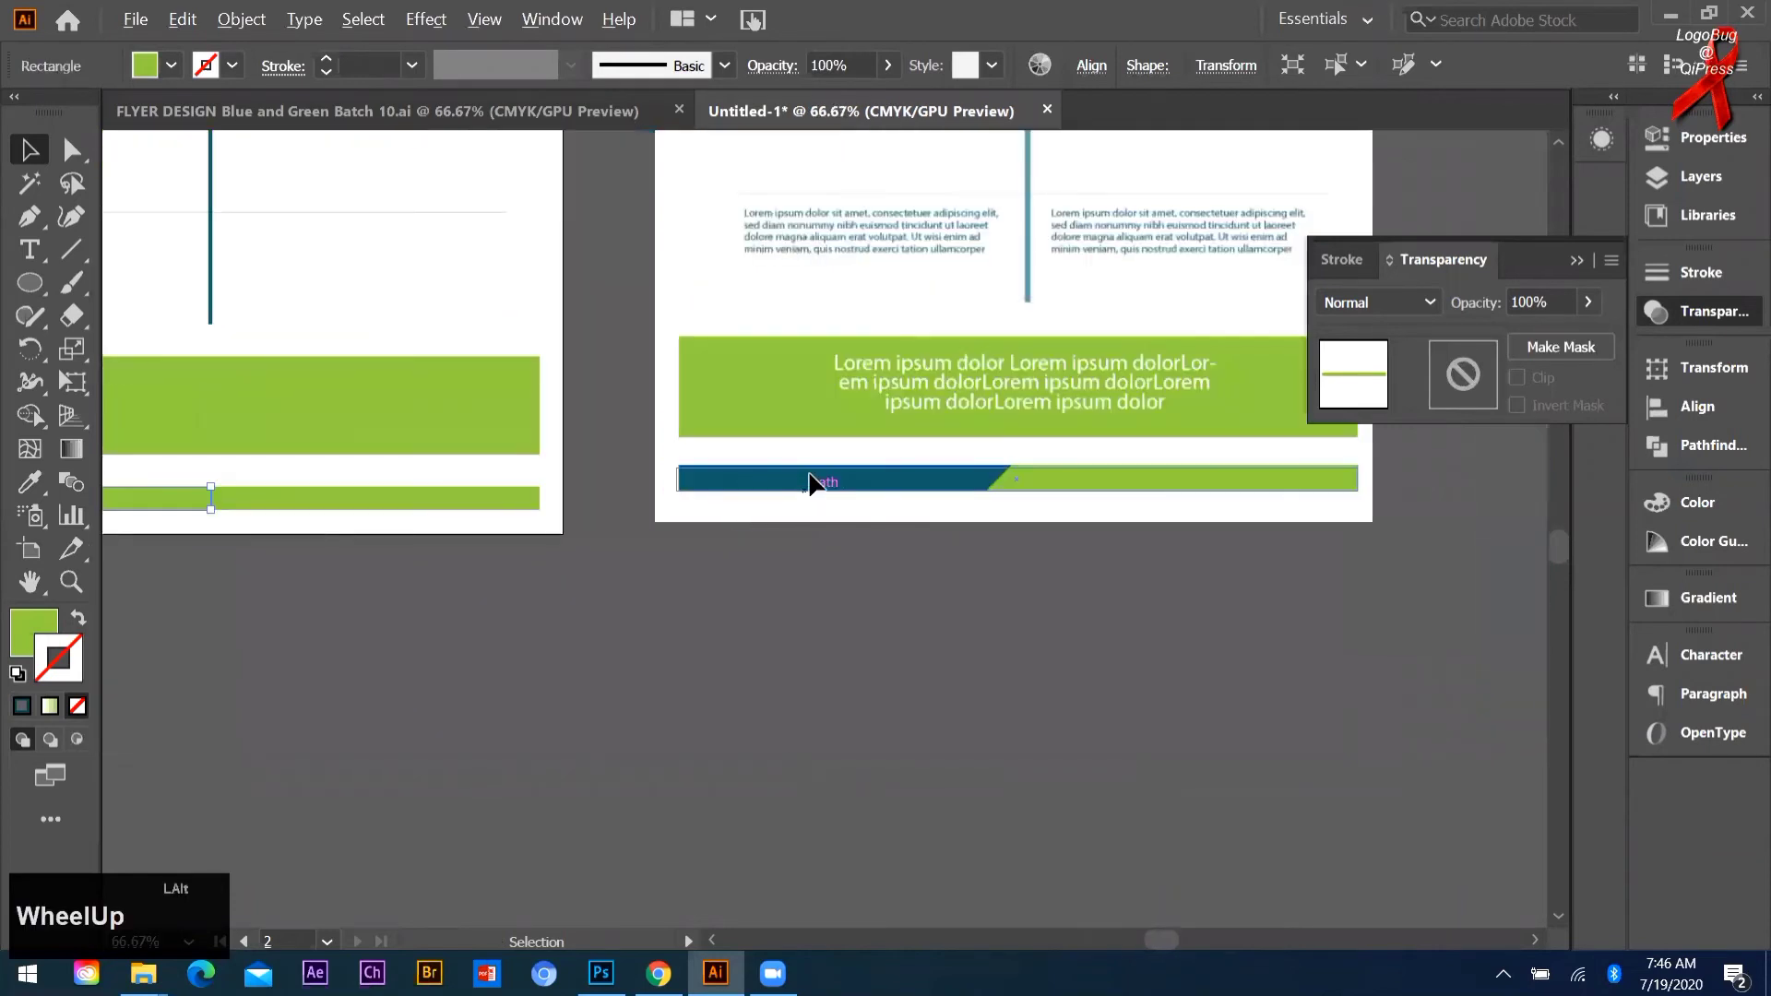
pyautogui.press('i')
pyautogui.click(782, 487)
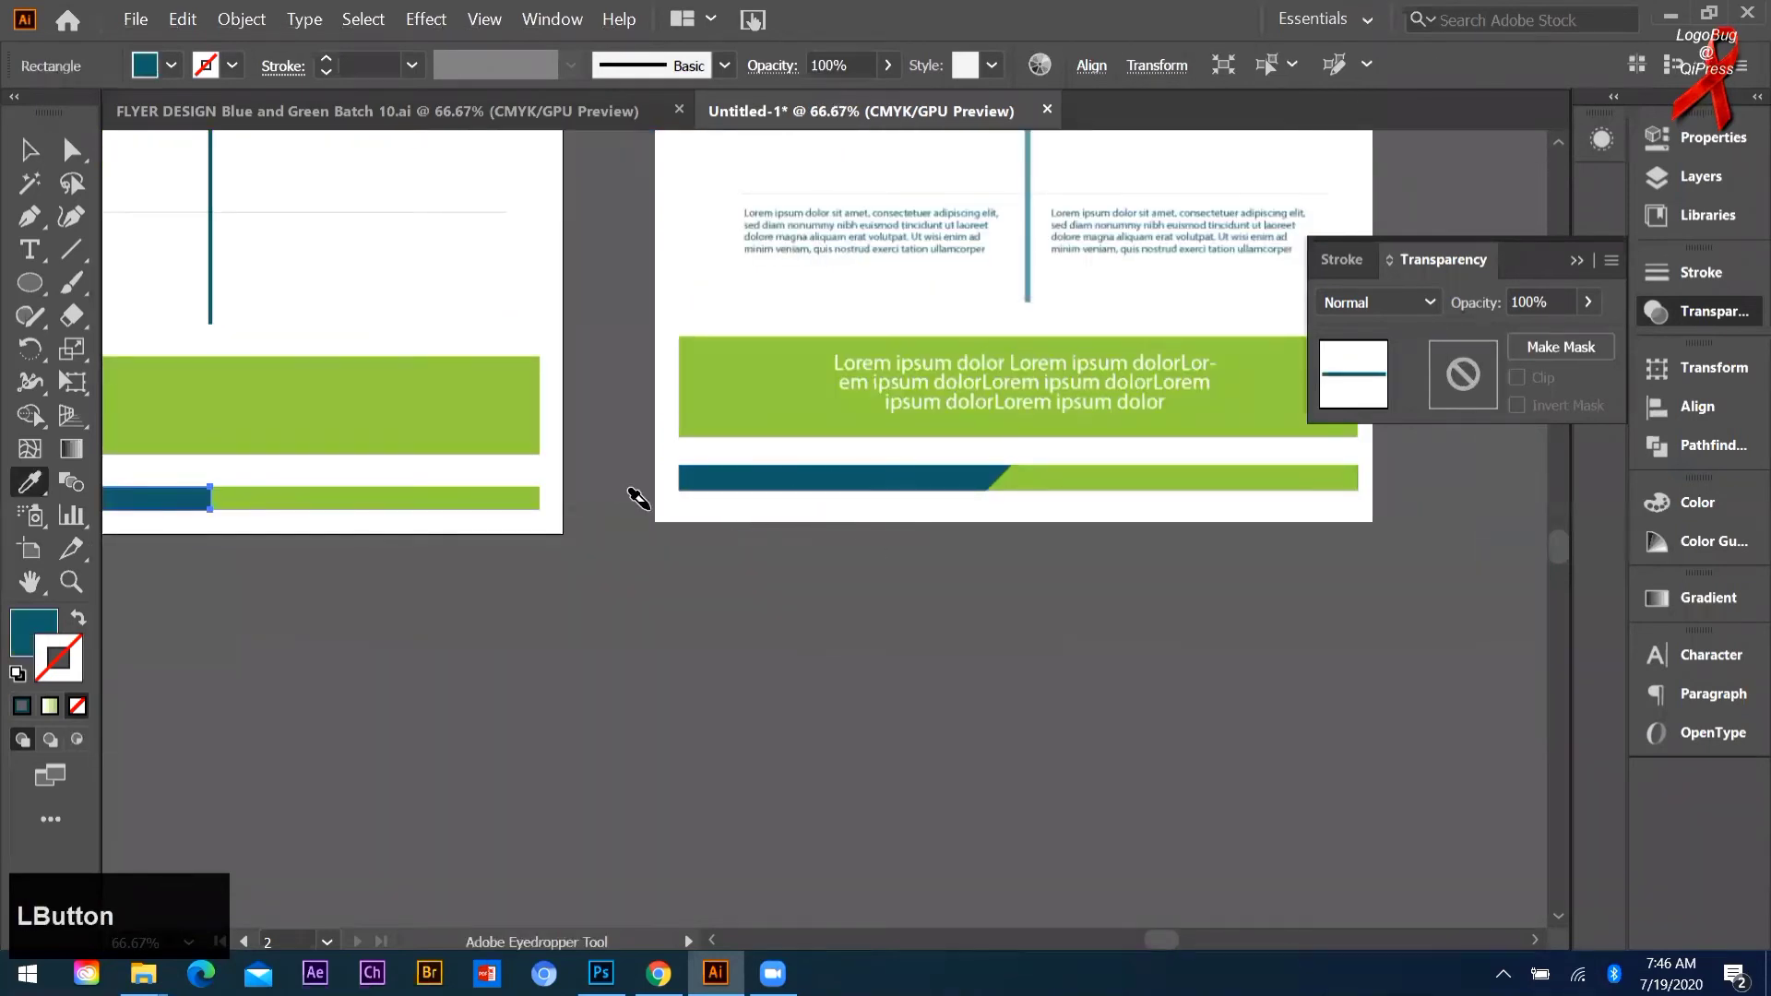
pyautogui.scroll(-2, 1107, 585)
# Step: Slant the blue footer bar's right end by moving its lower right anchor point horizontally inward
pyautogui.scroll(4, 1265, 624)
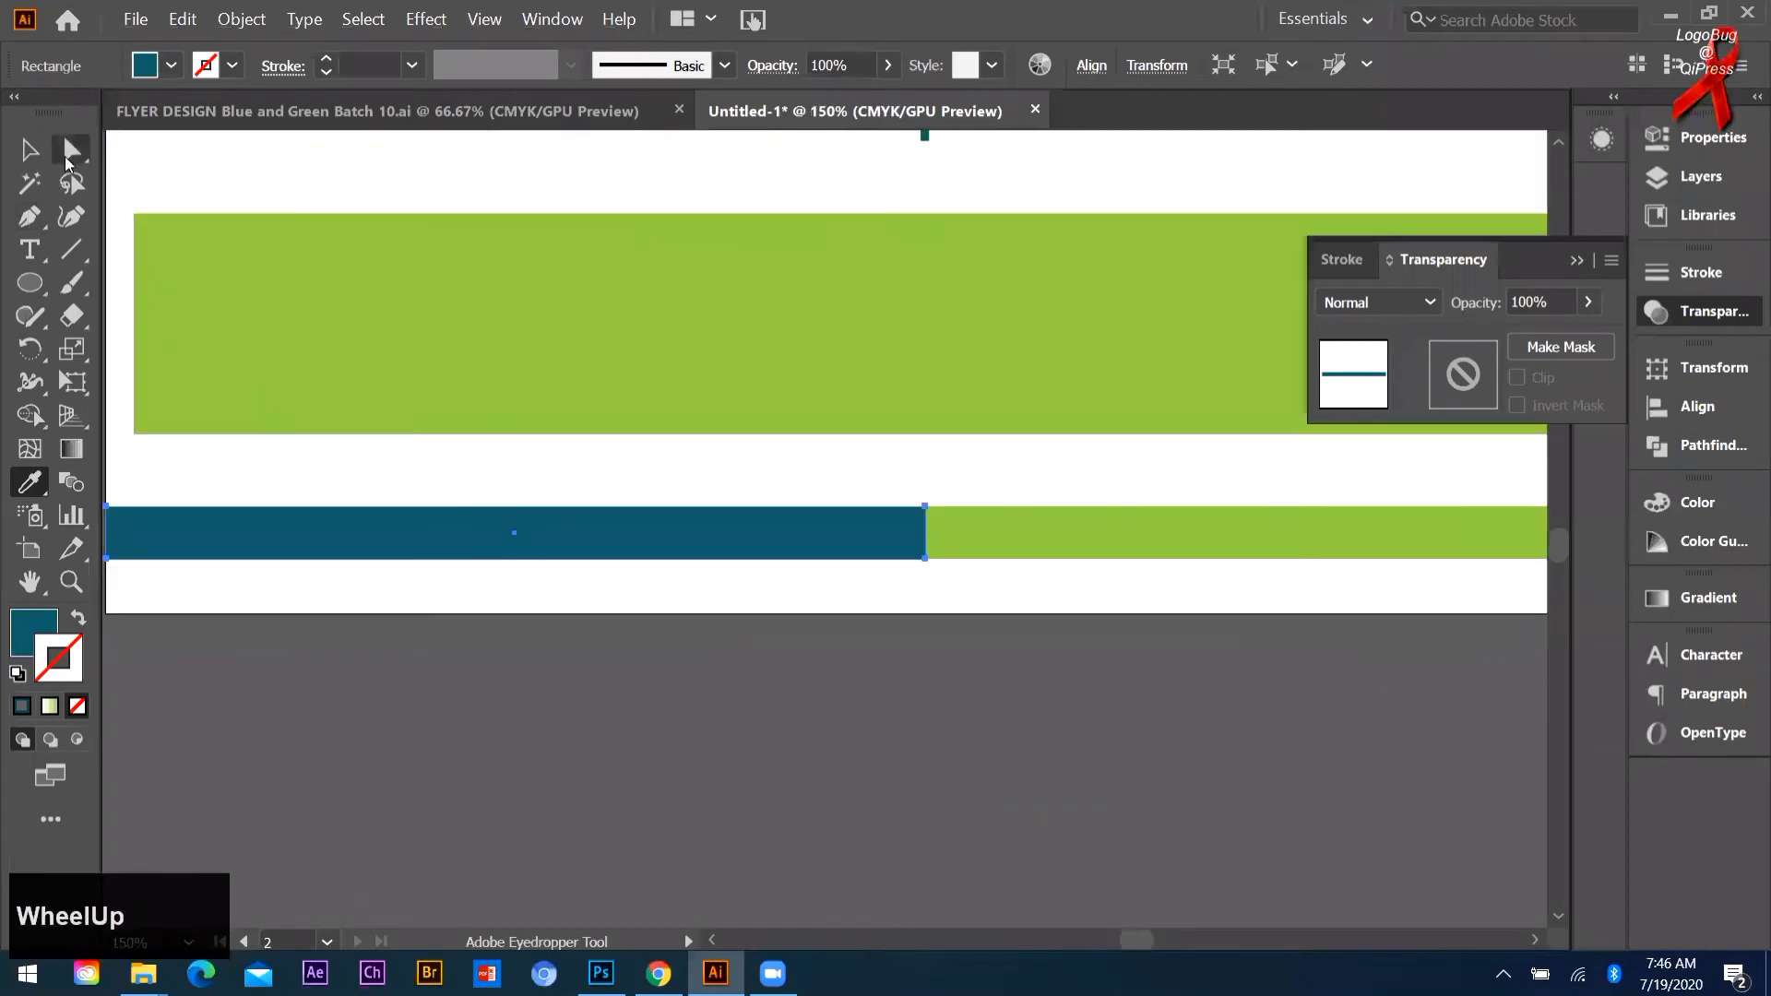
pyautogui.click(67, 159)
pyautogui.click(925, 558)
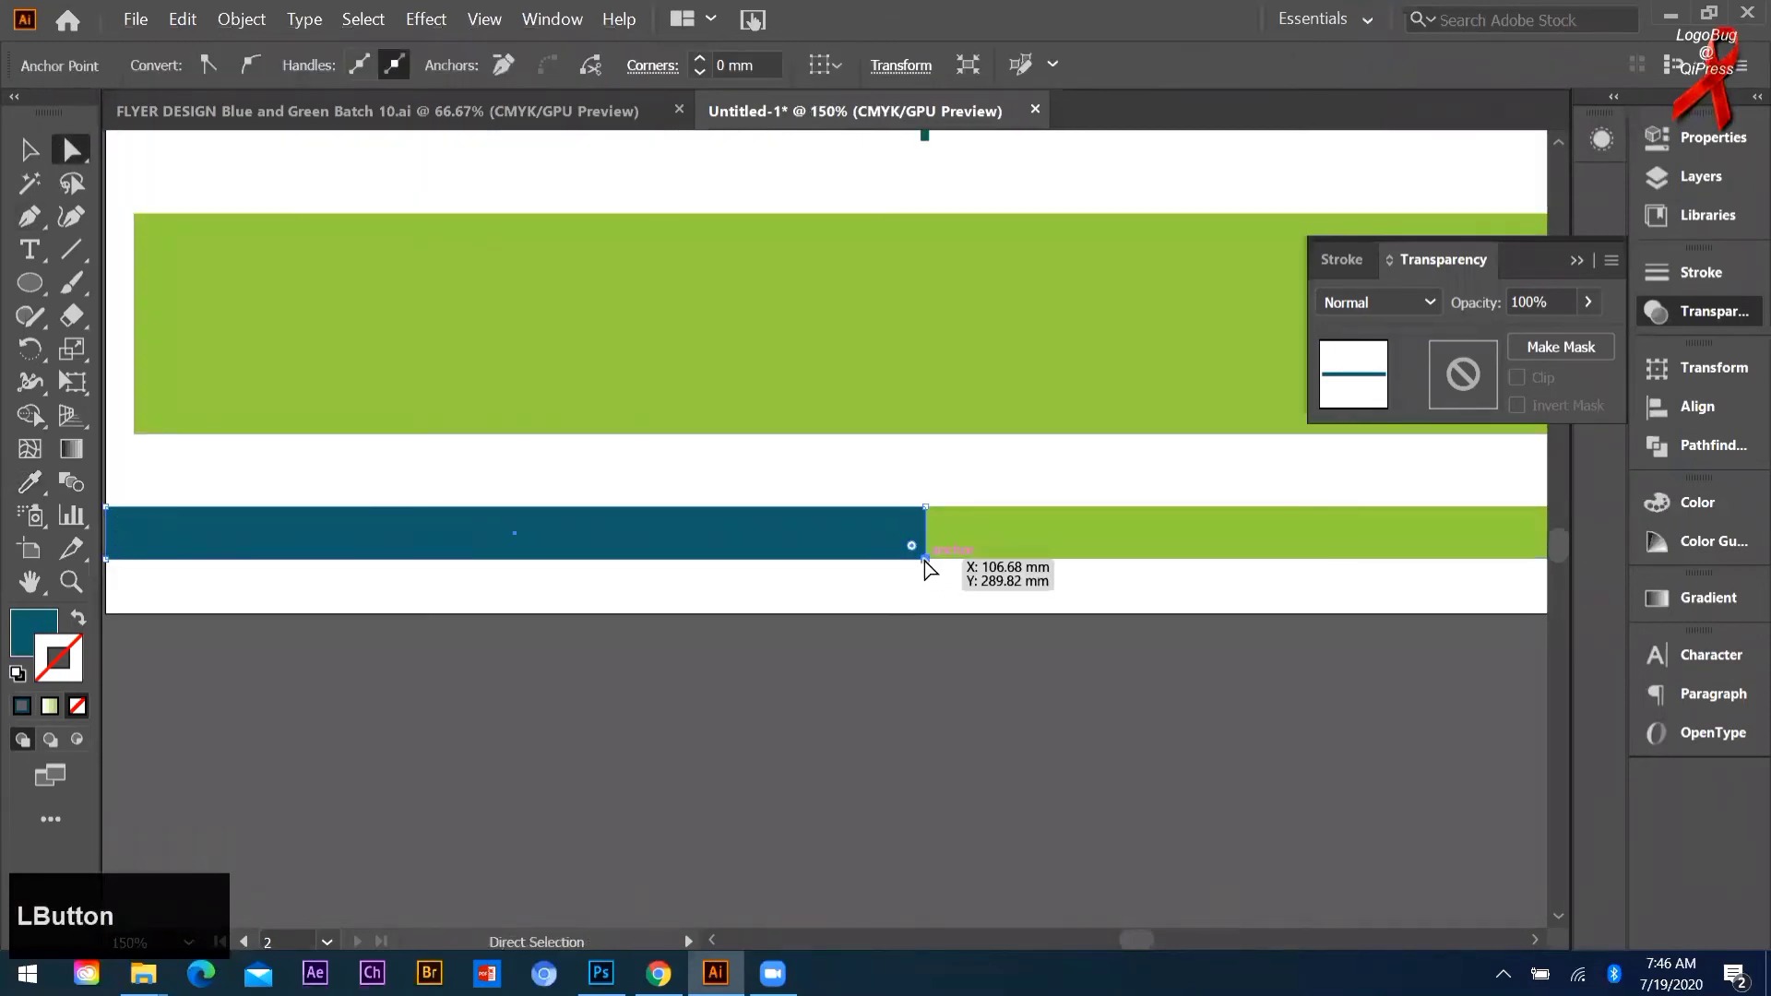
pyautogui.moveTo(926, 559); pyautogui.dragTo(882, 558)
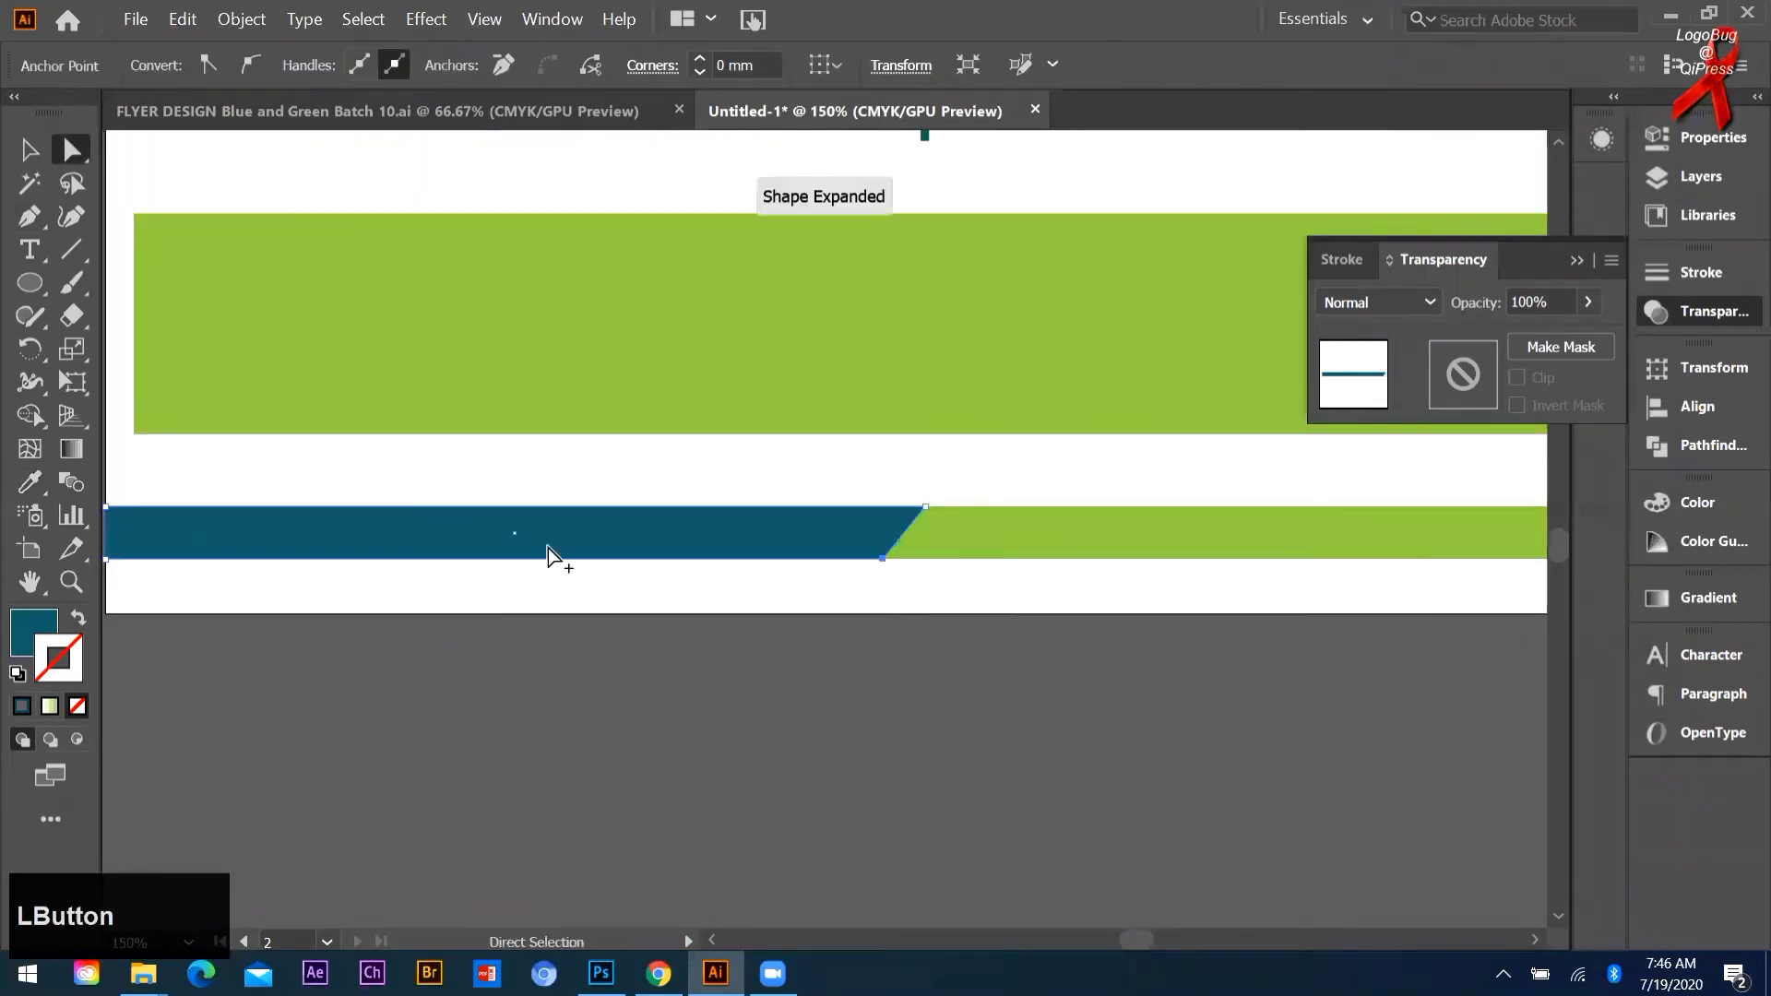
pyautogui.click(640, 598)
# Step: Move the blue footer bar right until its left end lines up with the green bar beneath it
pyautogui.scroll(-2, 700, 553)
pyautogui.scroll(-1, 535, 590)
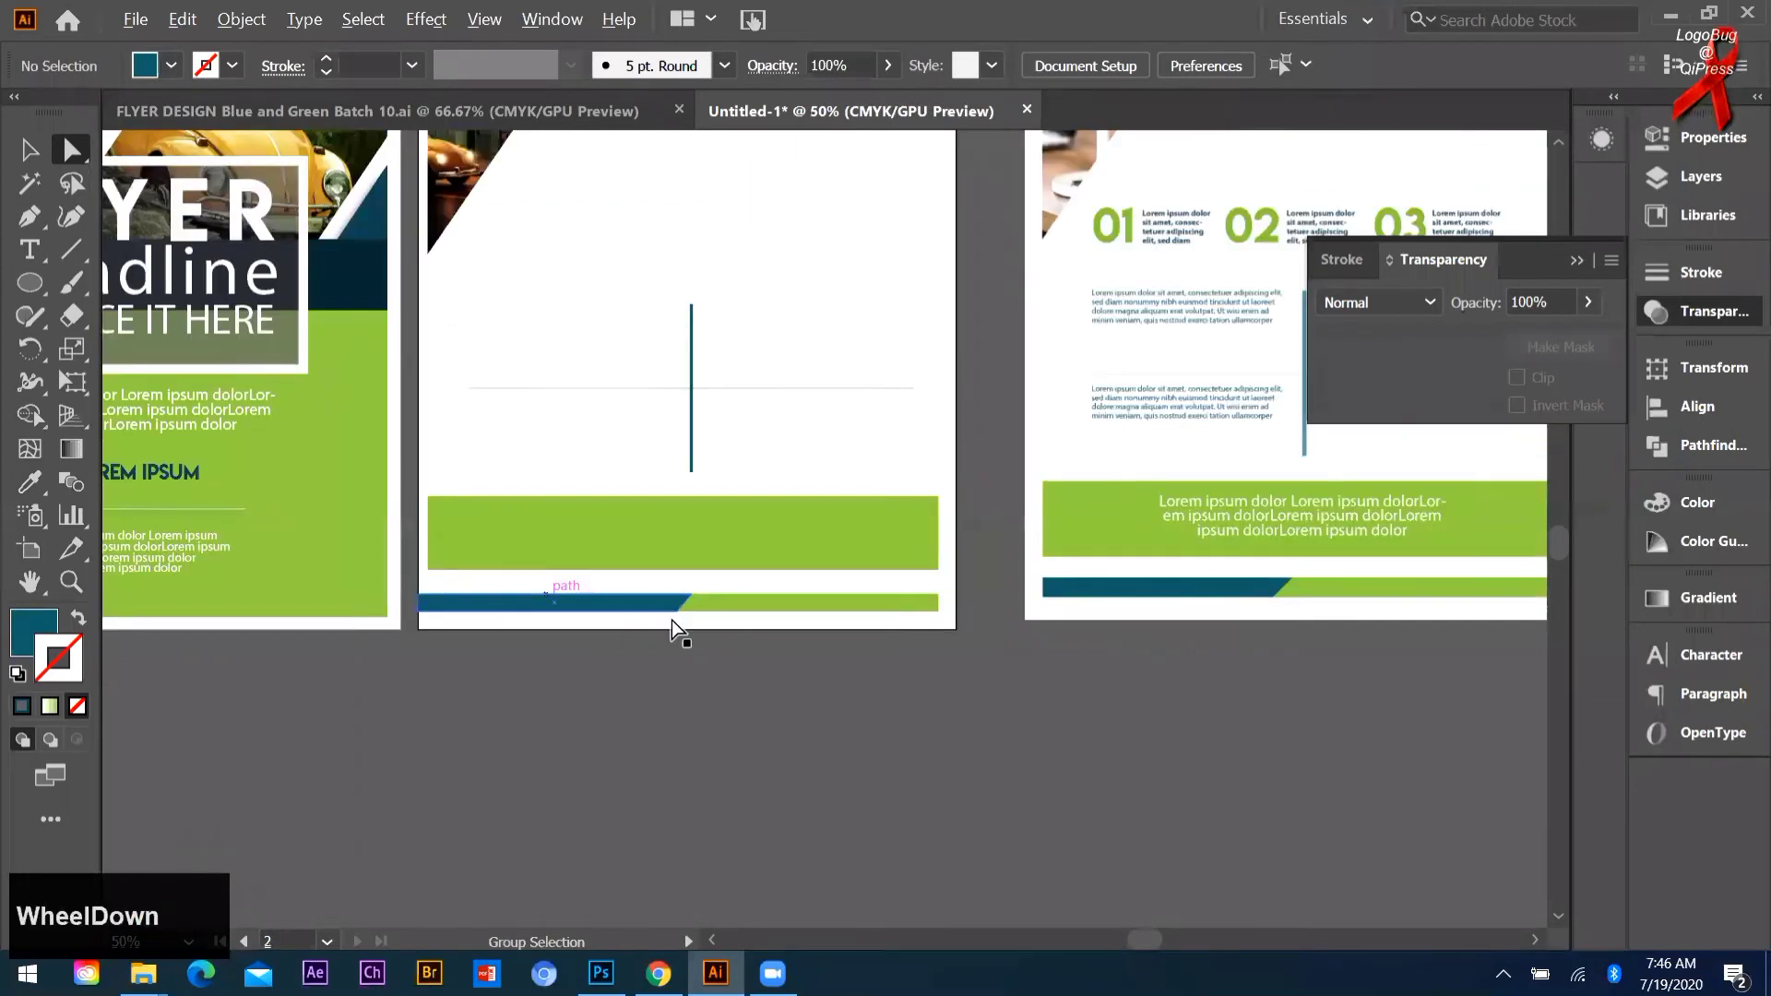
pyautogui.scroll(2, 666, 678)
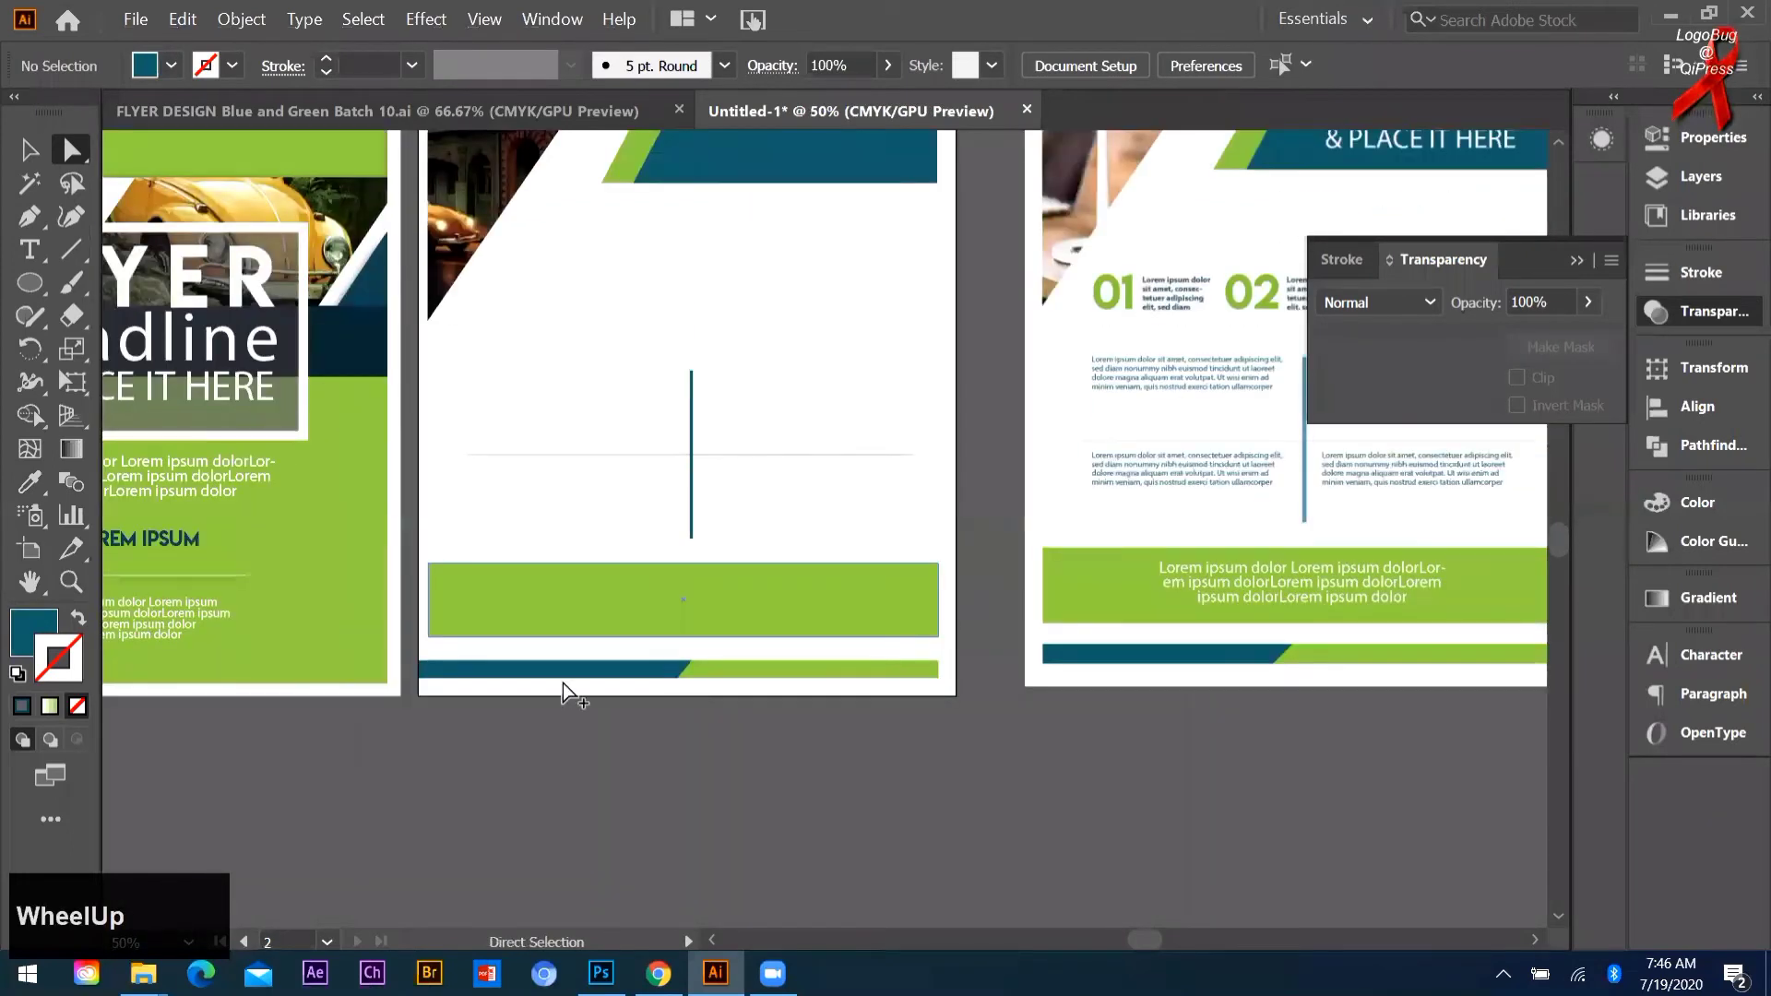
pyautogui.scroll(-1, 590, 663)
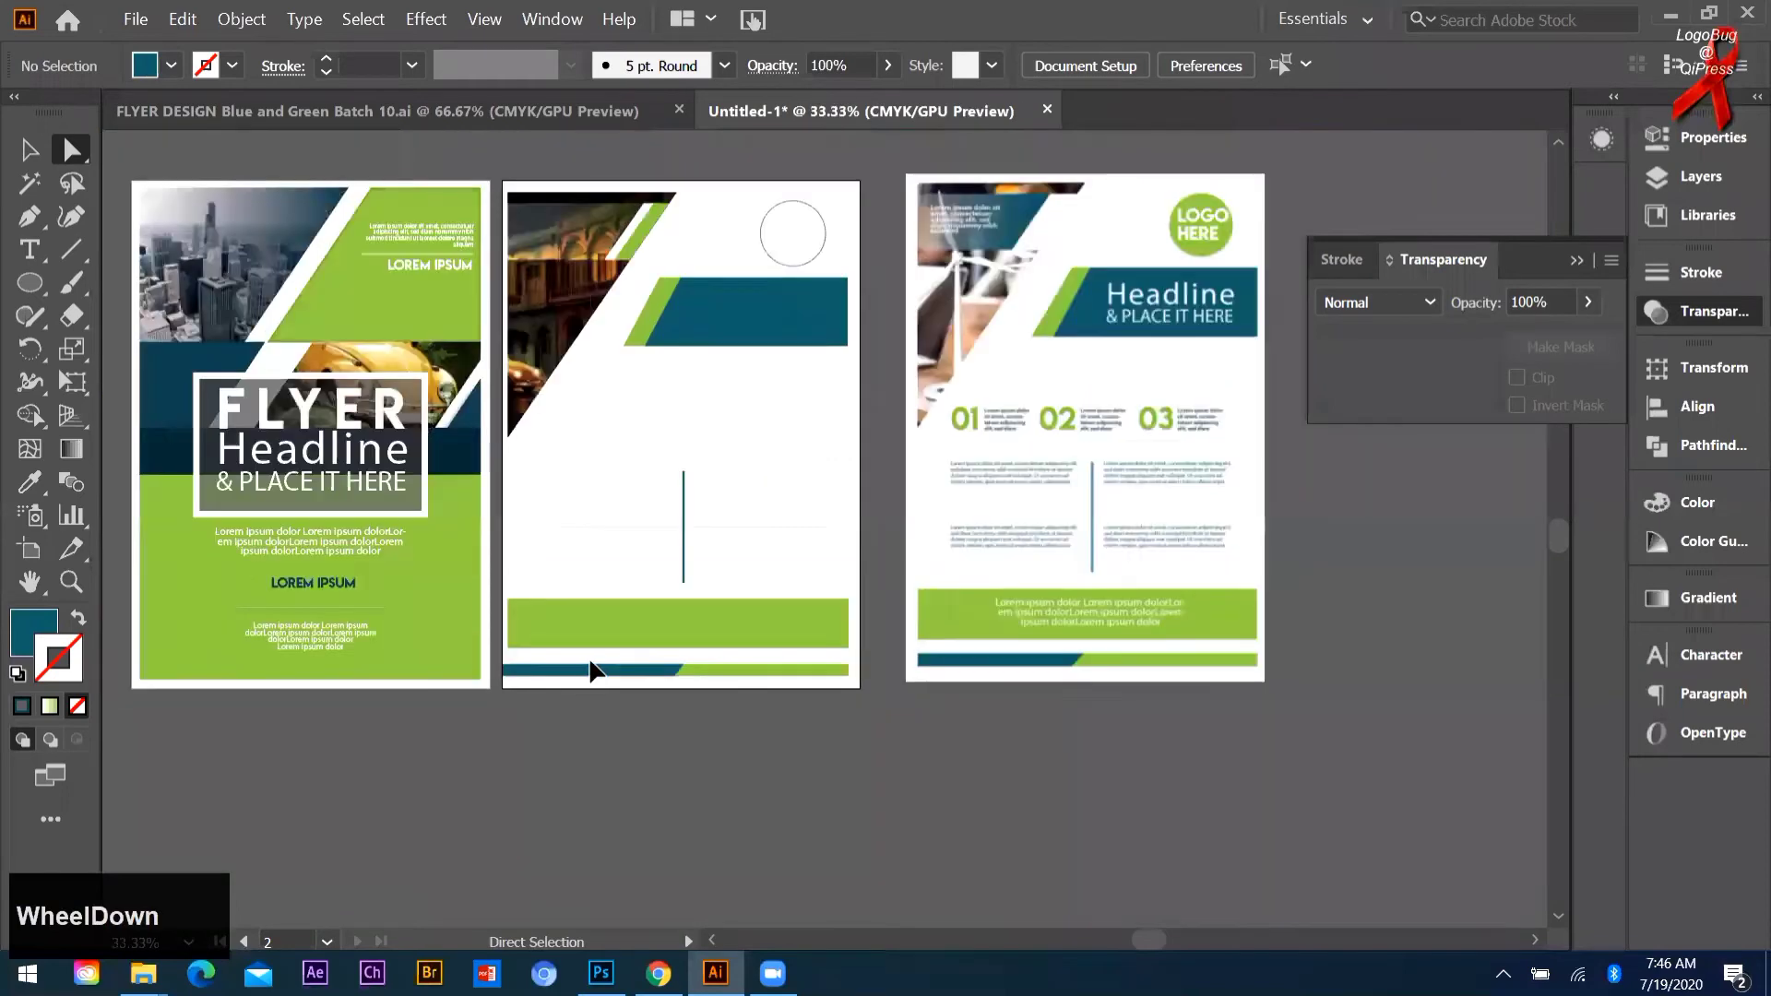
pyautogui.scroll(1, 592, 662)
pyautogui.moveTo(561, 662); pyautogui.dragTo(592, 661)
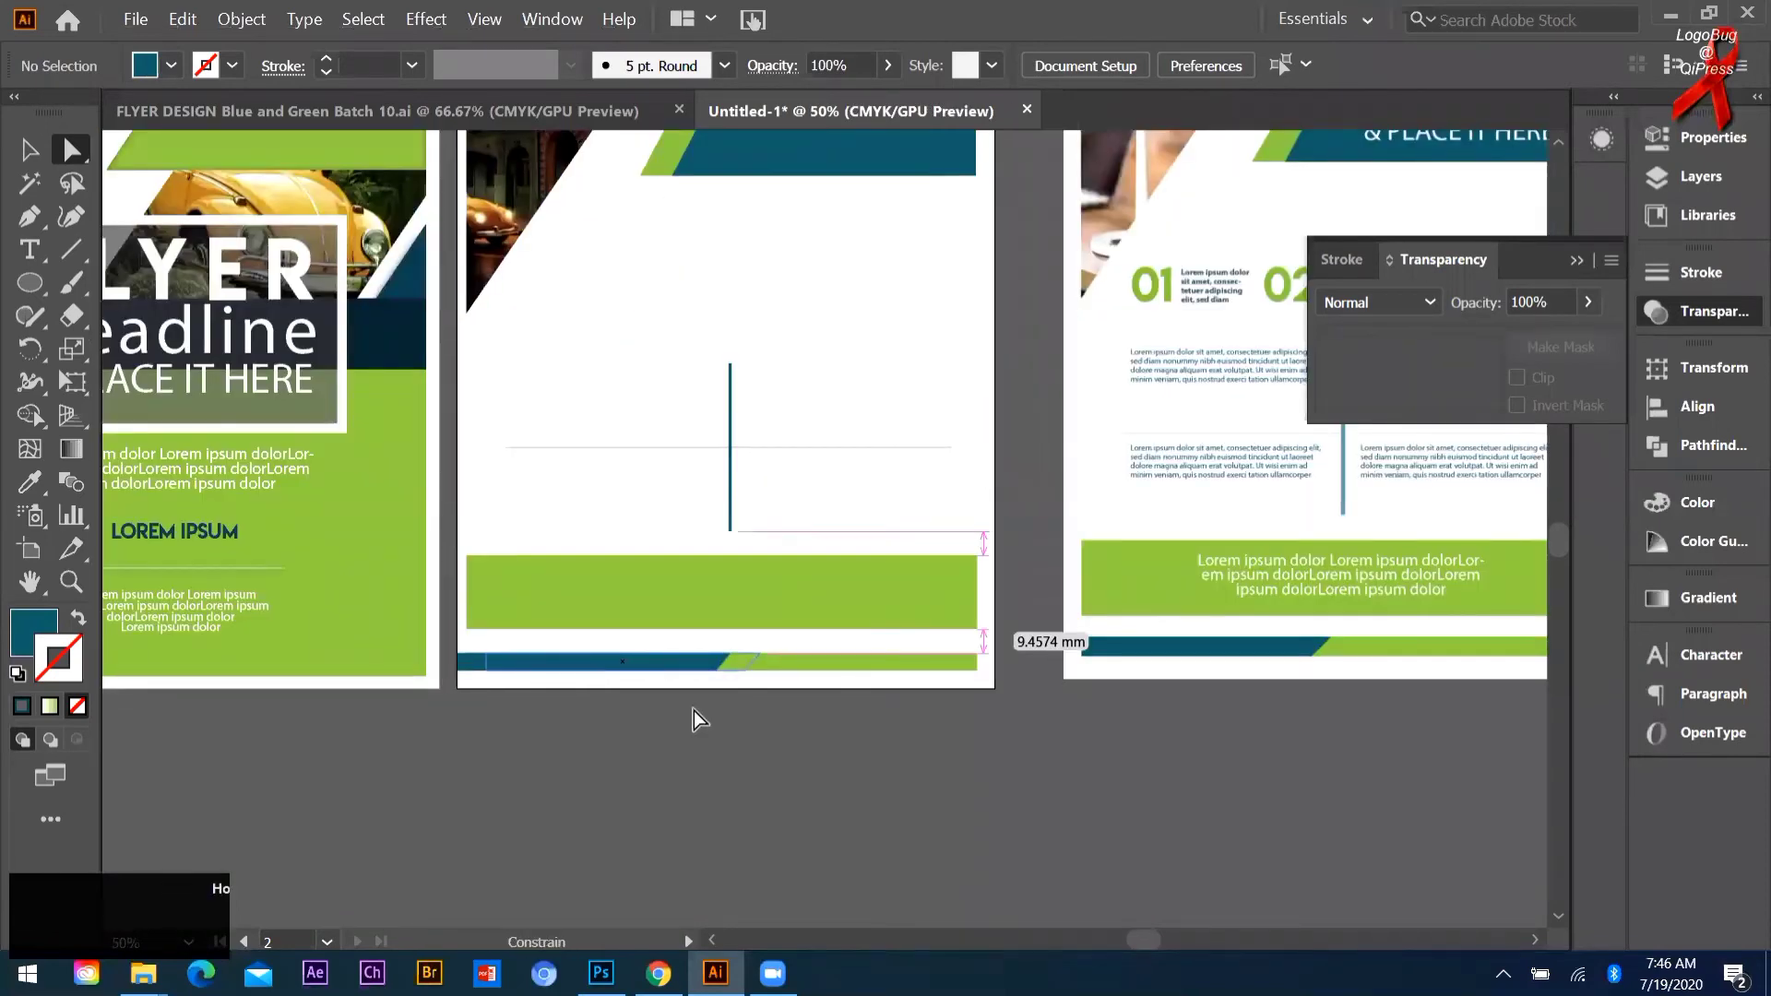
pyautogui.click(772, 874)
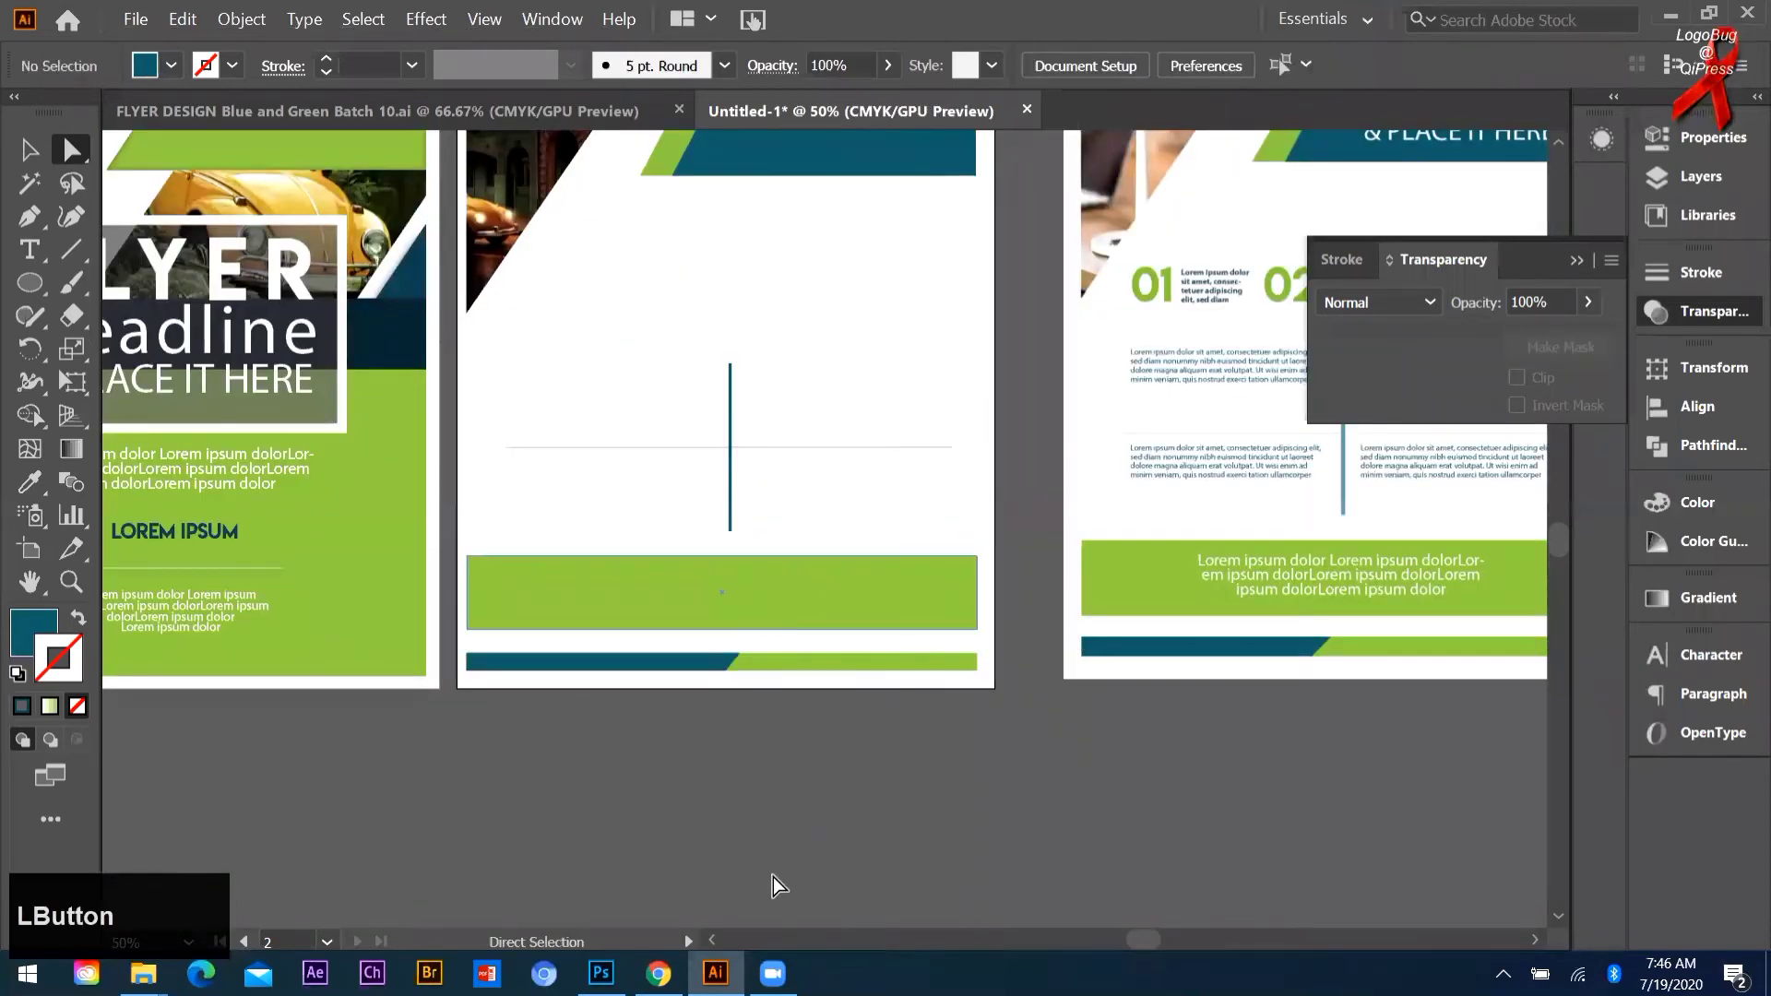
pyautogui.scroll(1, 421, 557)
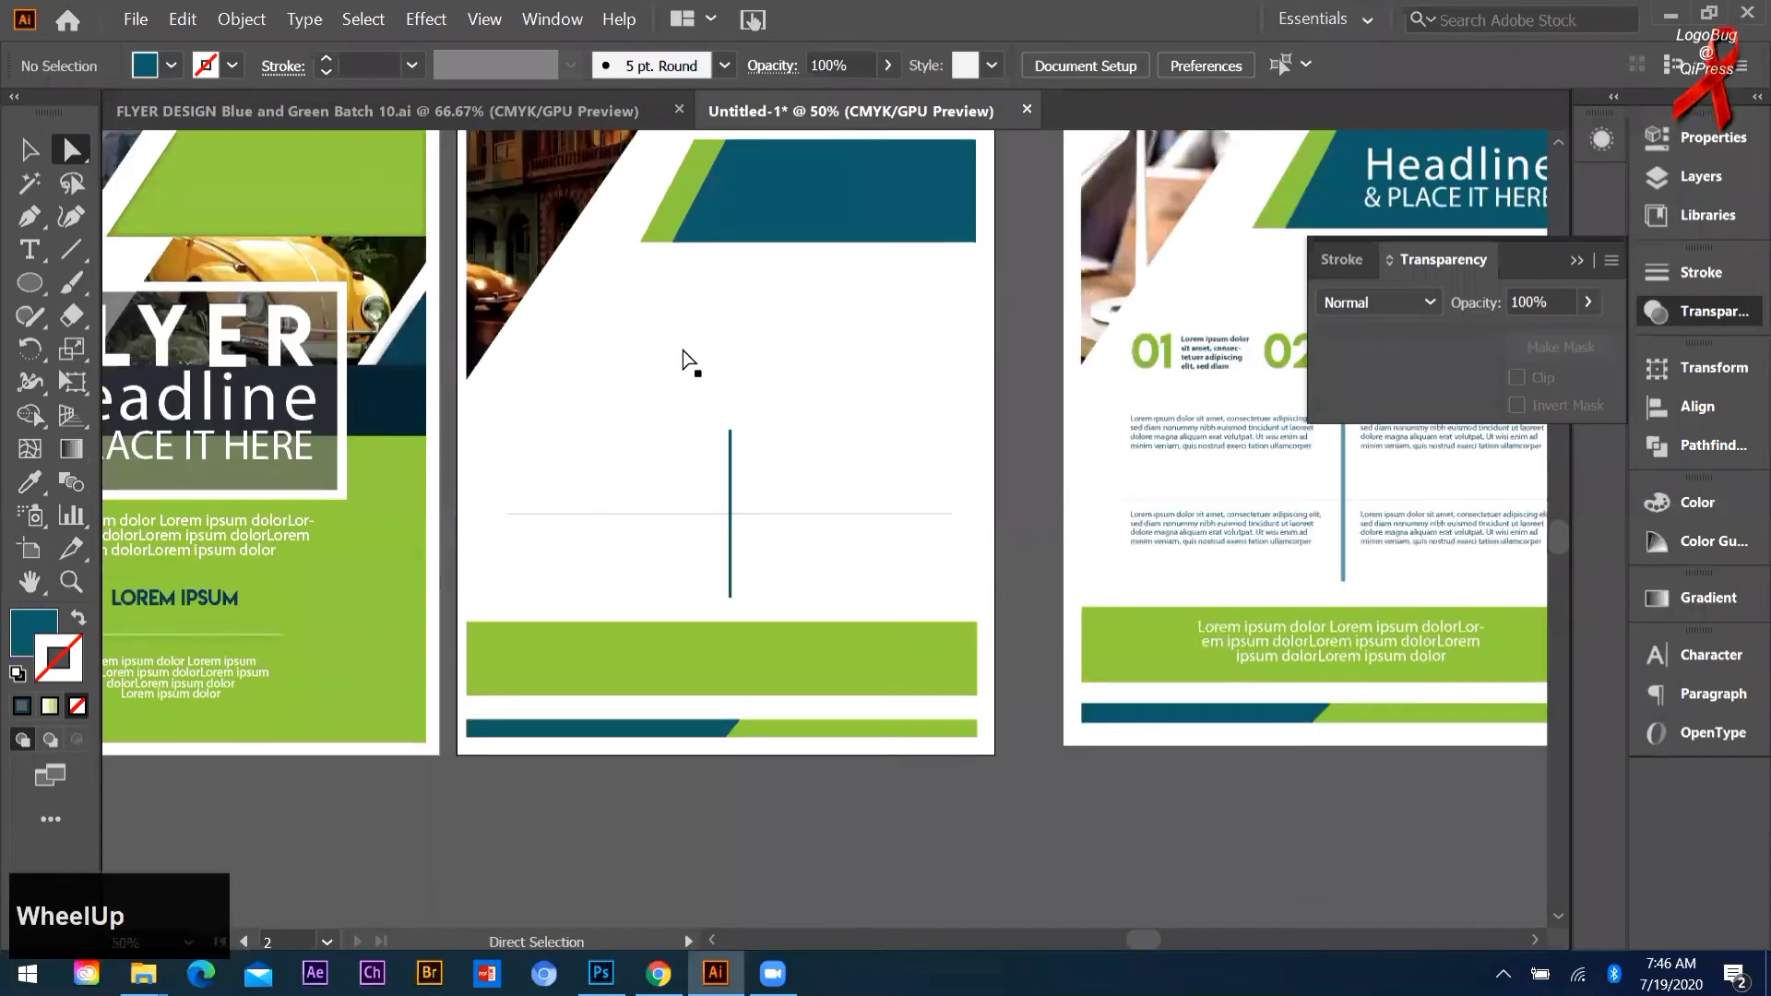
# Step: Fill the back page's logo circle with the green sampled from the front page and remove its outline, using the Eyedropper
pyautogui.scroll(-1, 683, 363)
pyautogui.click(701, 294)
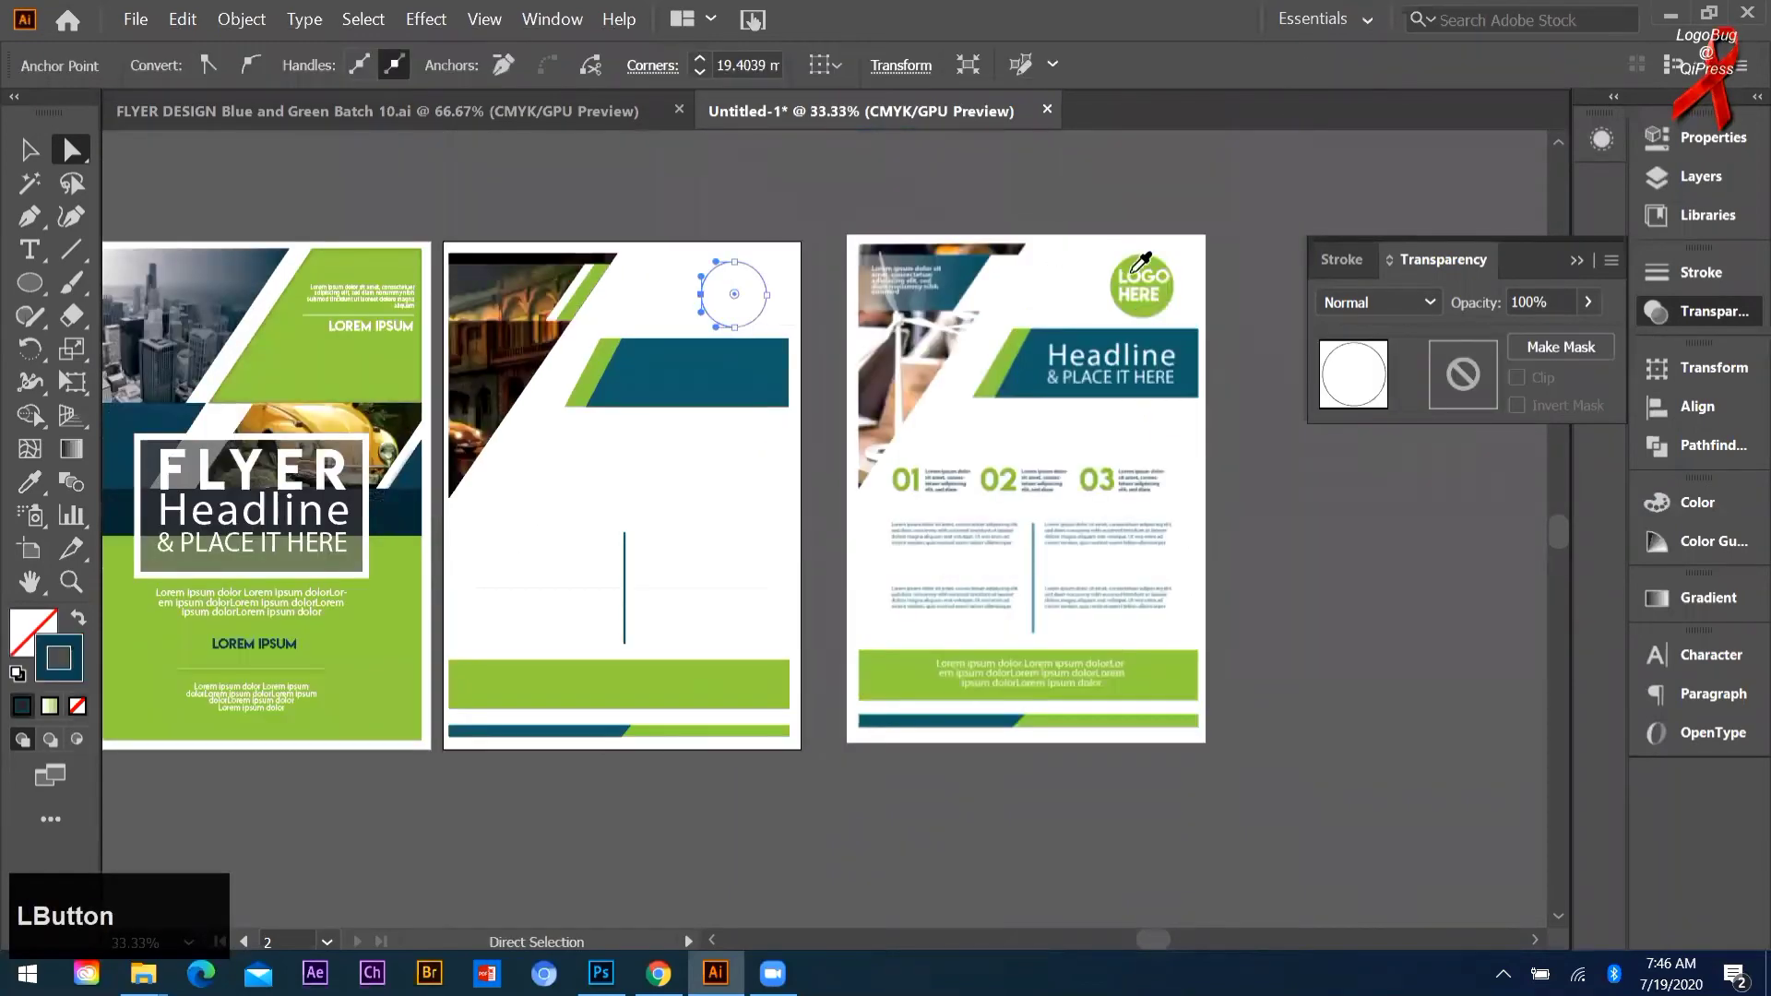
pyautogui.press('i')
pyautogui.click(314, 275)
pyautogui.click(71, 150)
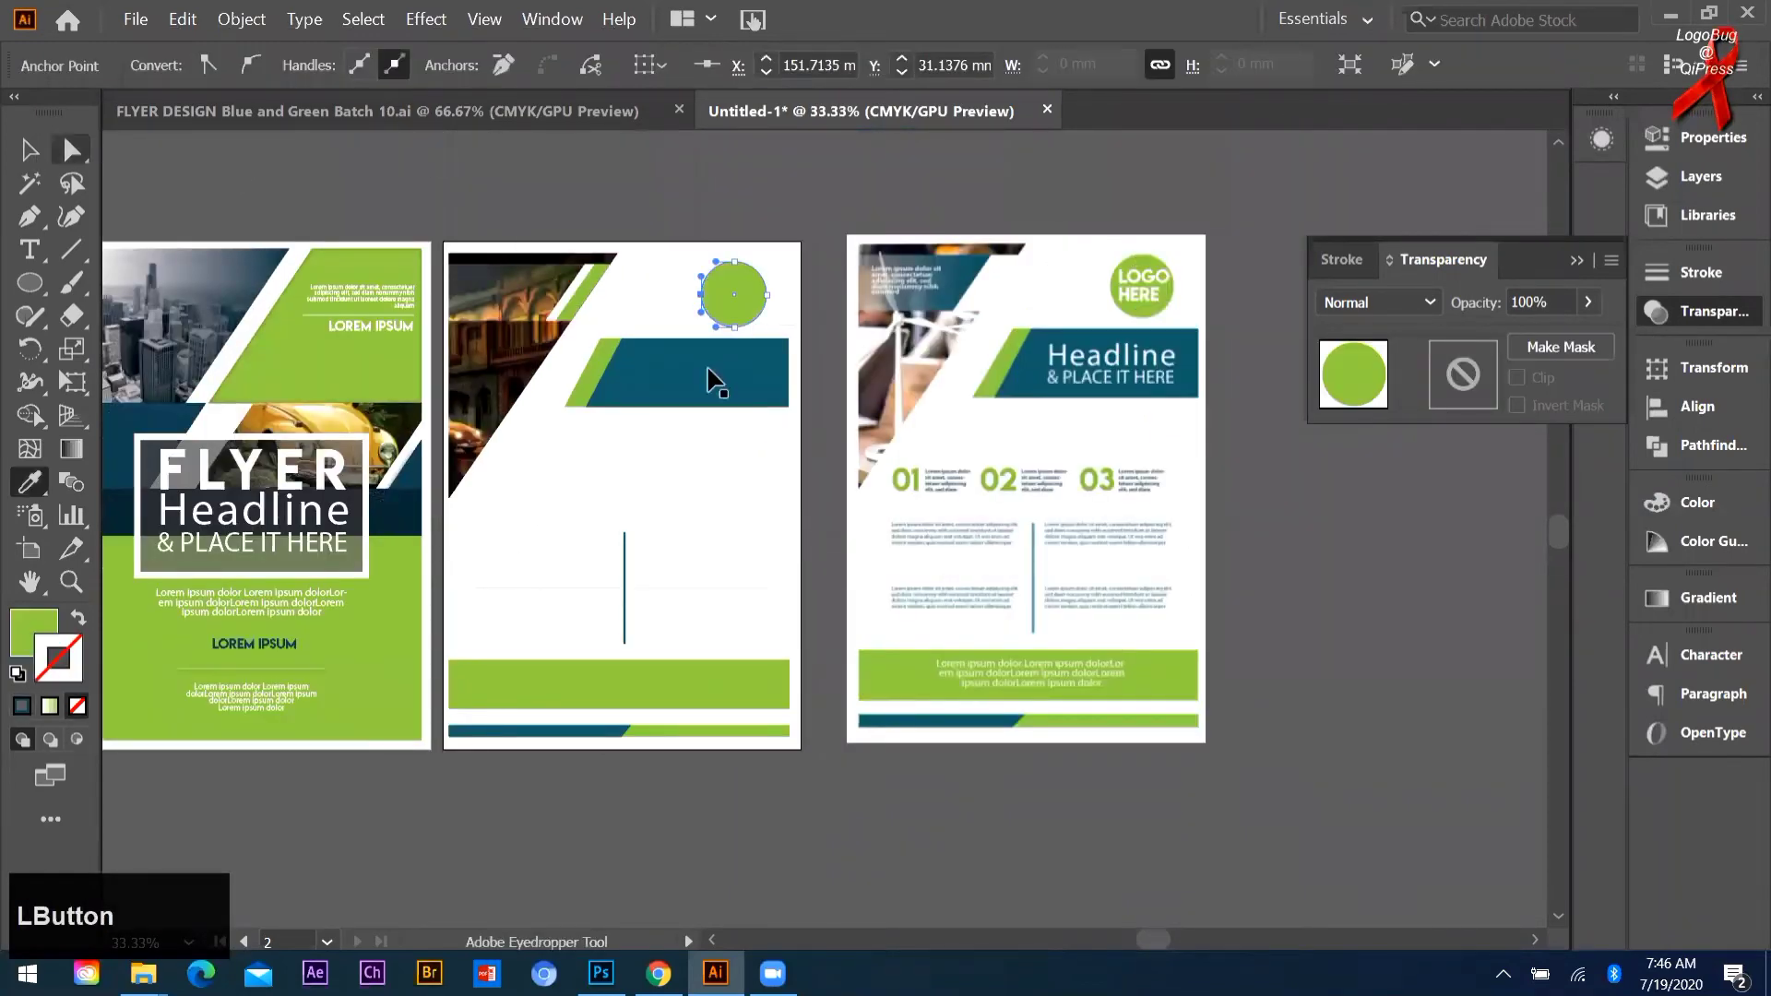
pyautogui.press('v')
pyautogui.hotkey('ctrl', 'shift', 'a')
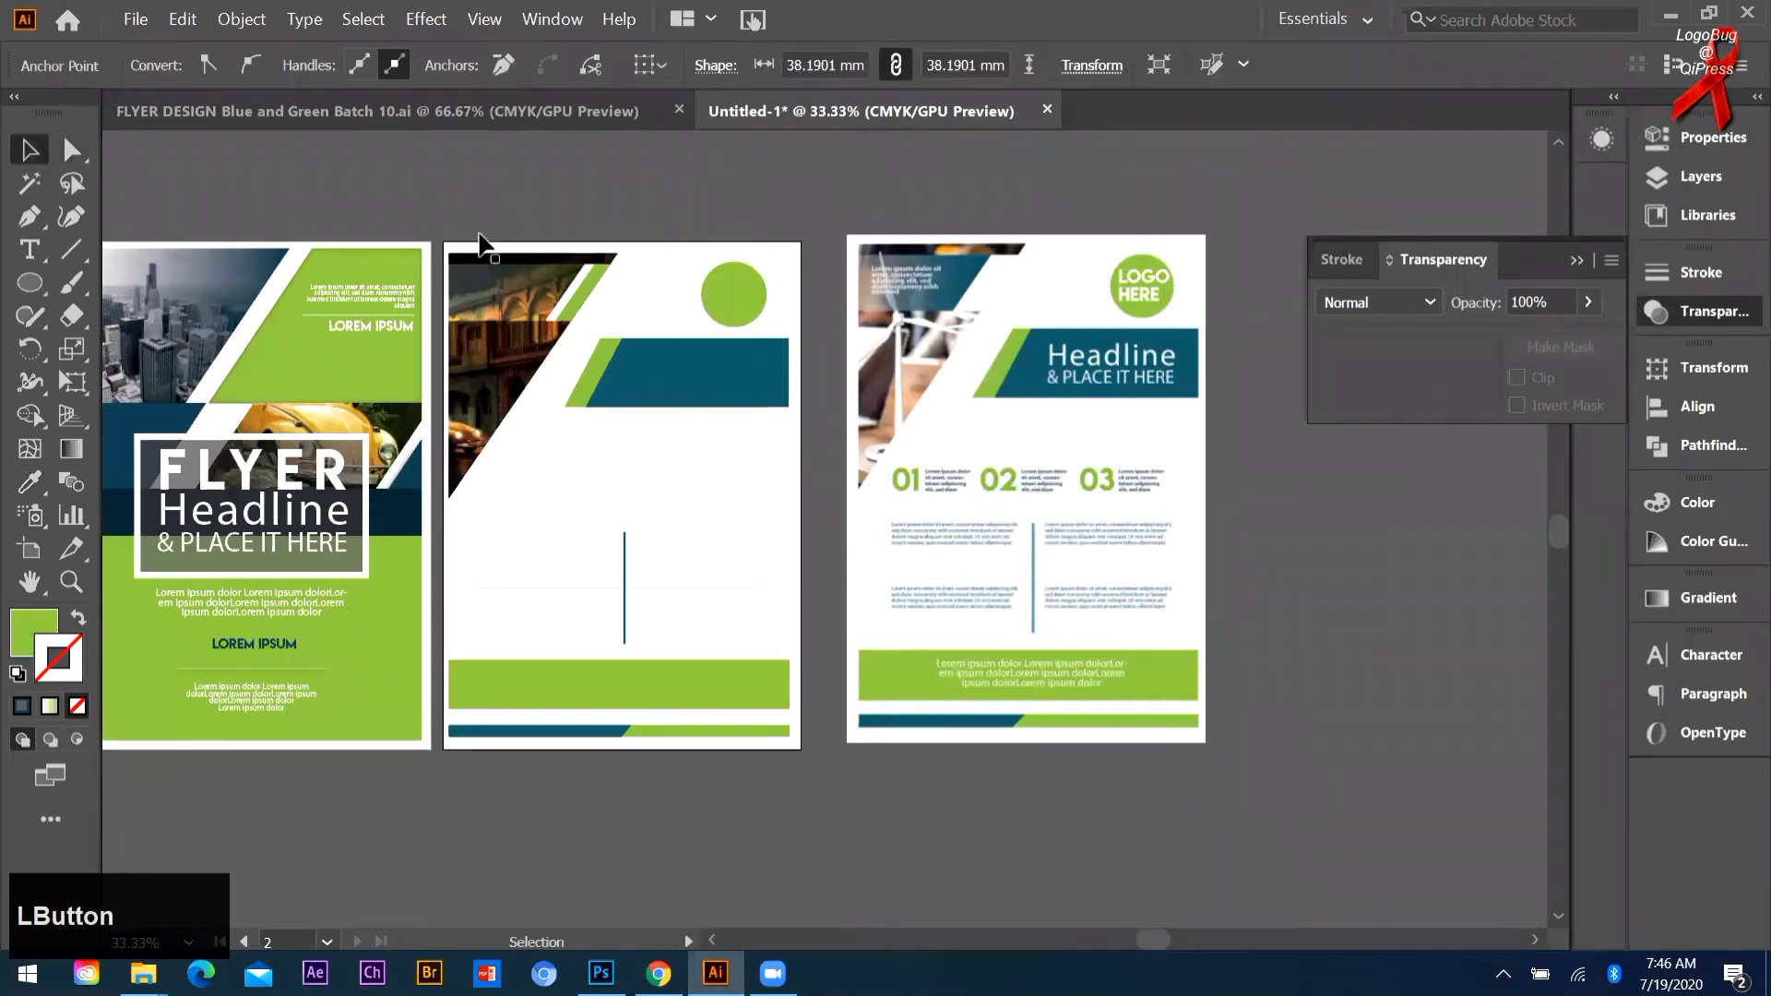
# Step: Draw a large rectangle over the back page's design area, from the photo's upper left corner to the footer's lower right margin
pyautogui.scroll(-1, 471, 180)
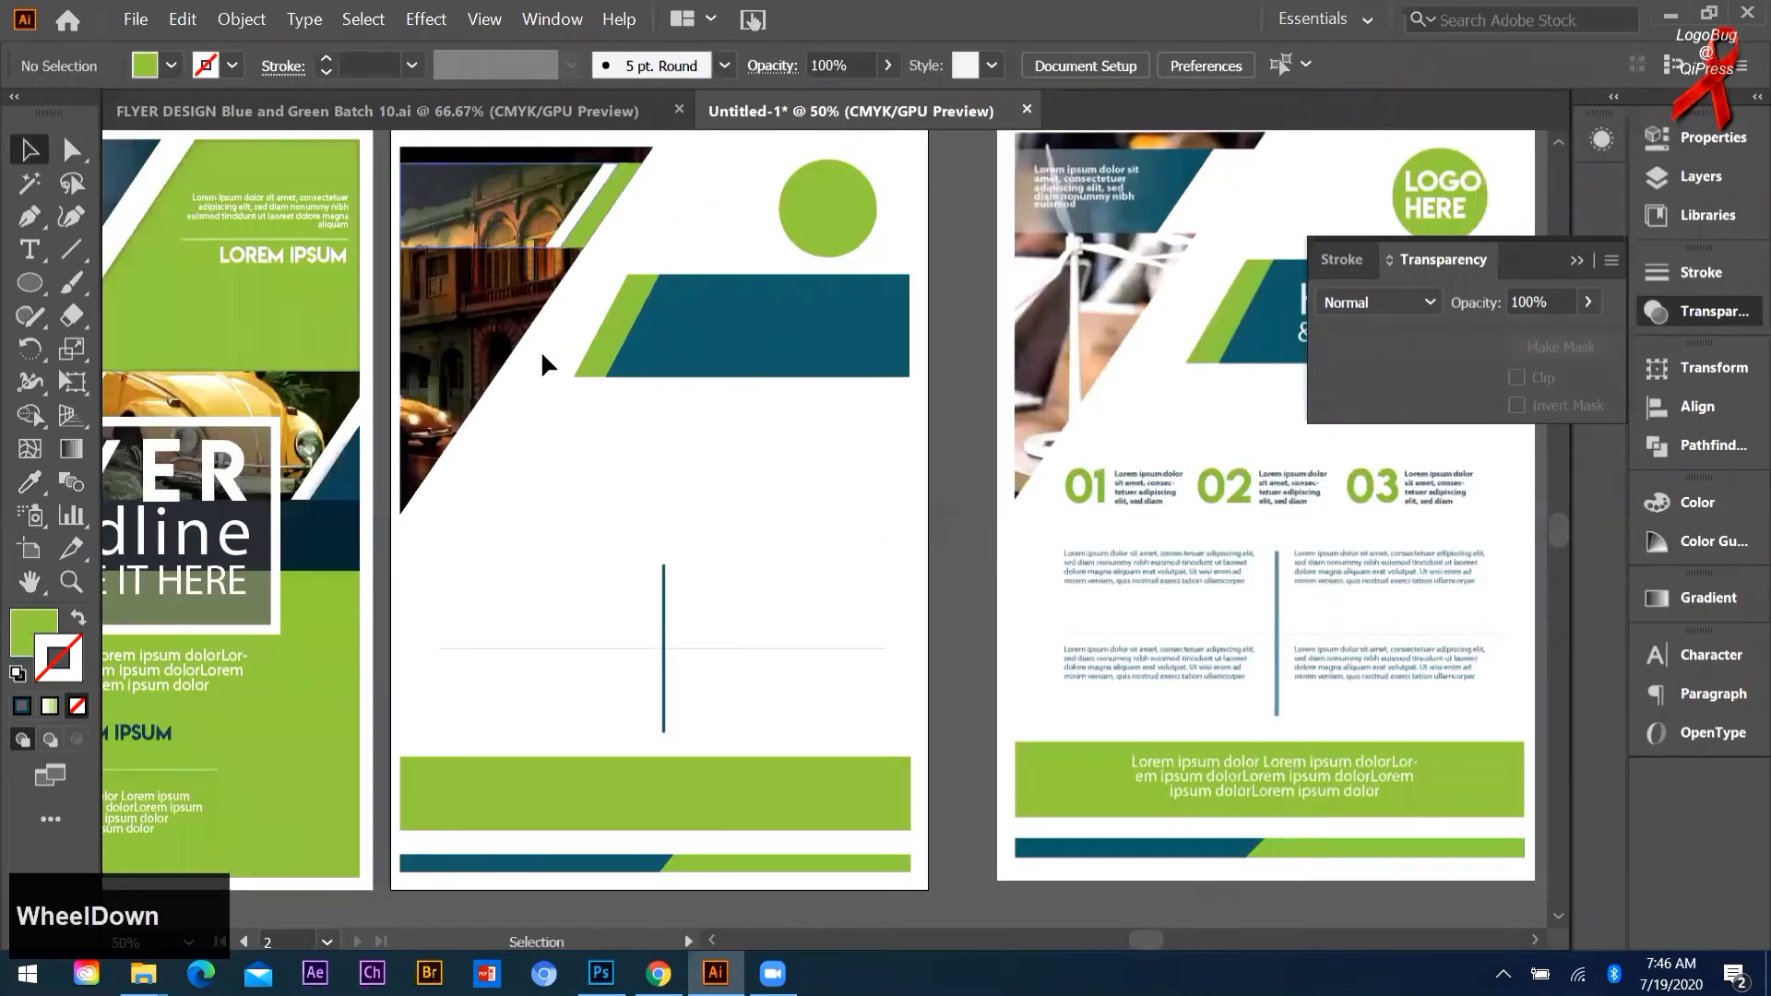
pyautogui.scroll(-1, 516, 323)
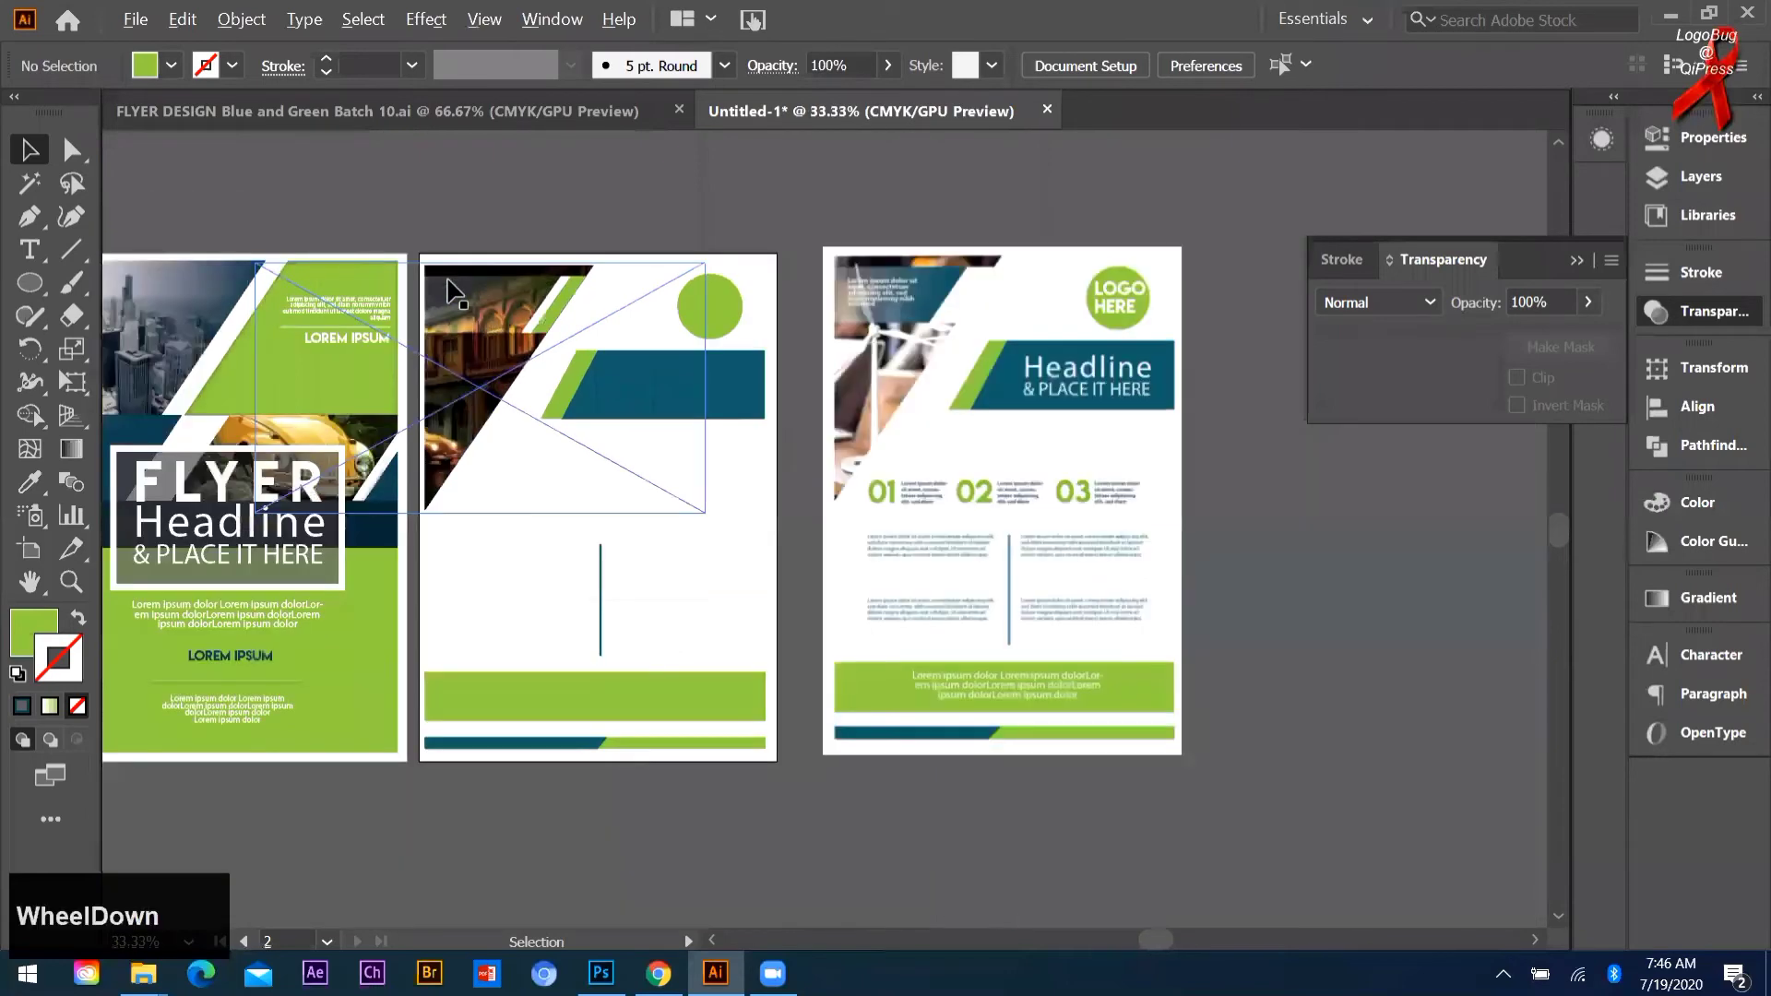
pyautogui.rightClick(29, 283)
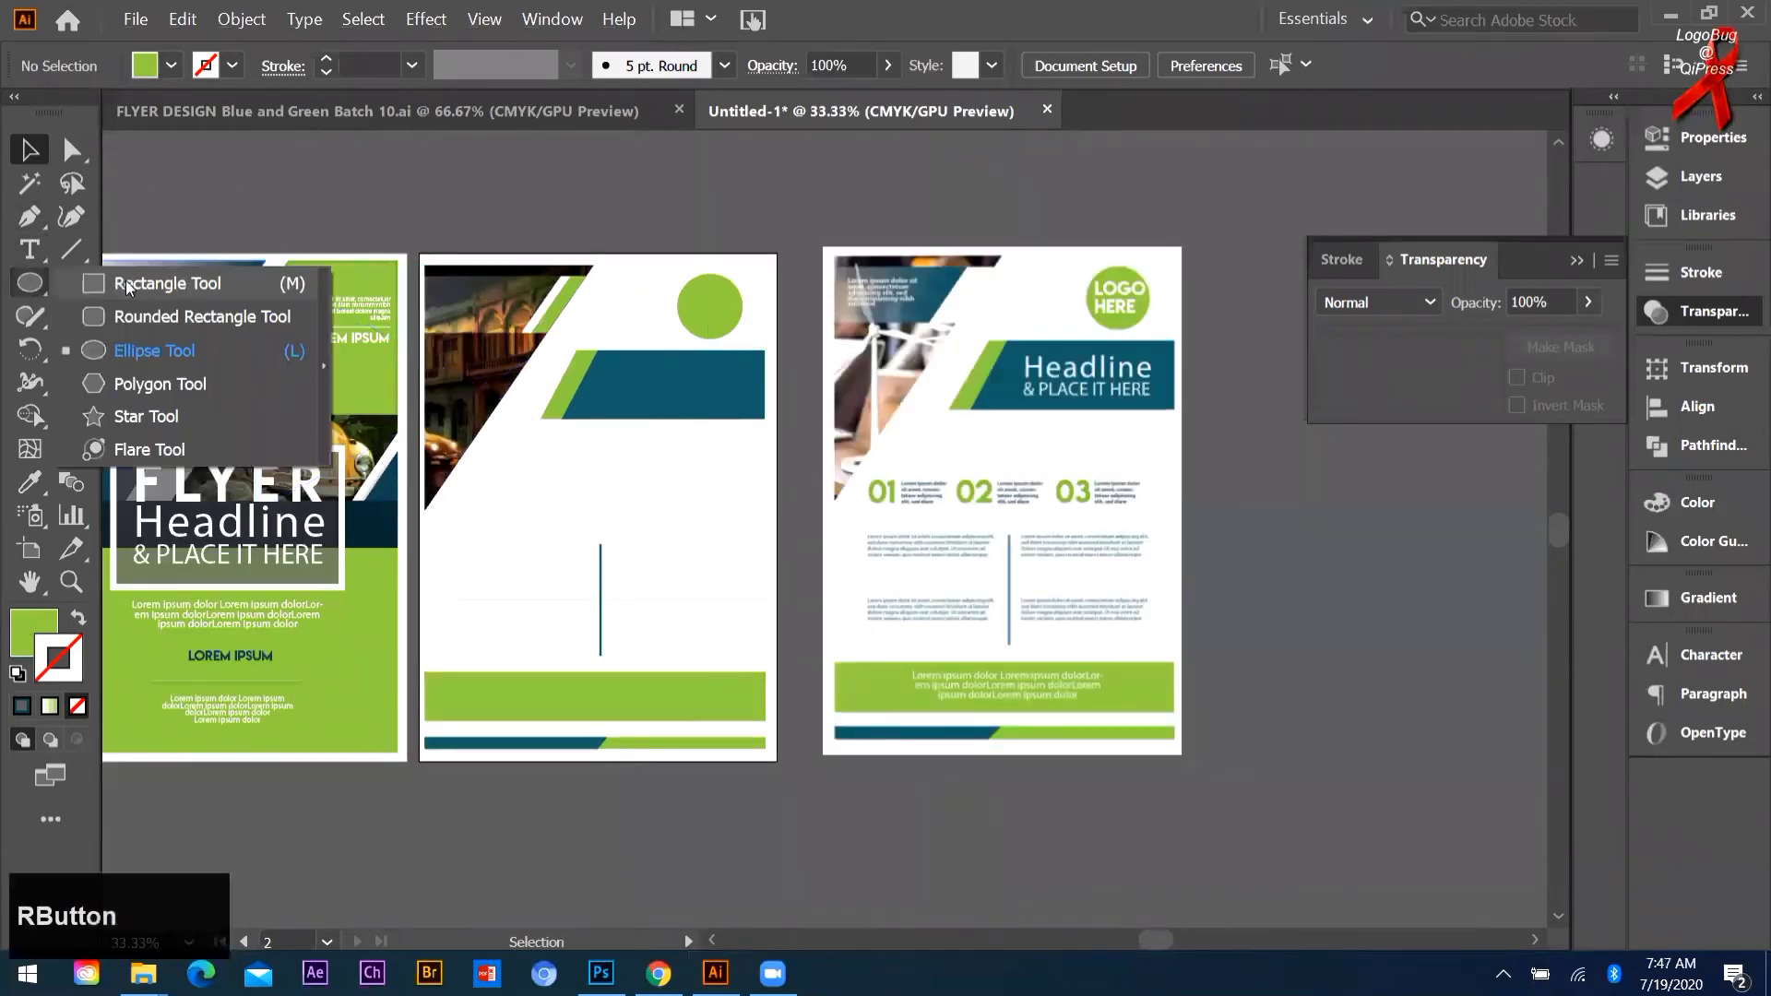
pyautogui.click(138, 279)
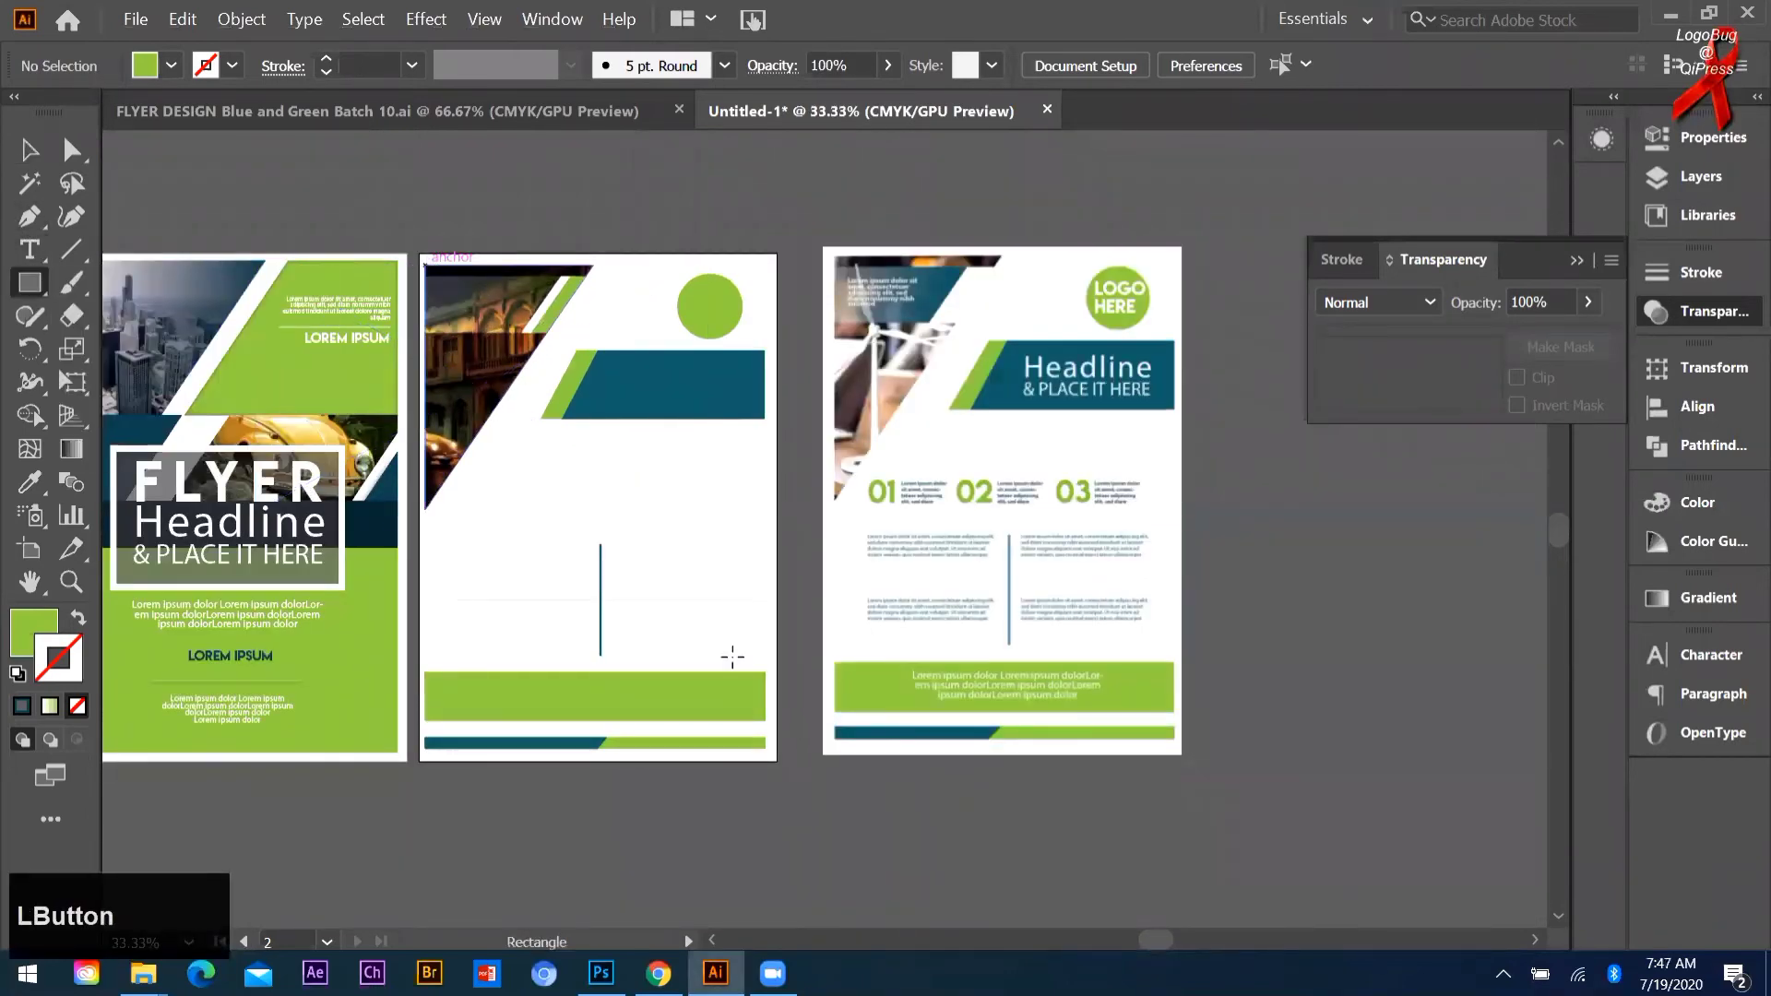
pyautogui.moveTo(732, 657); pyautogui.dragTo(732, 657)
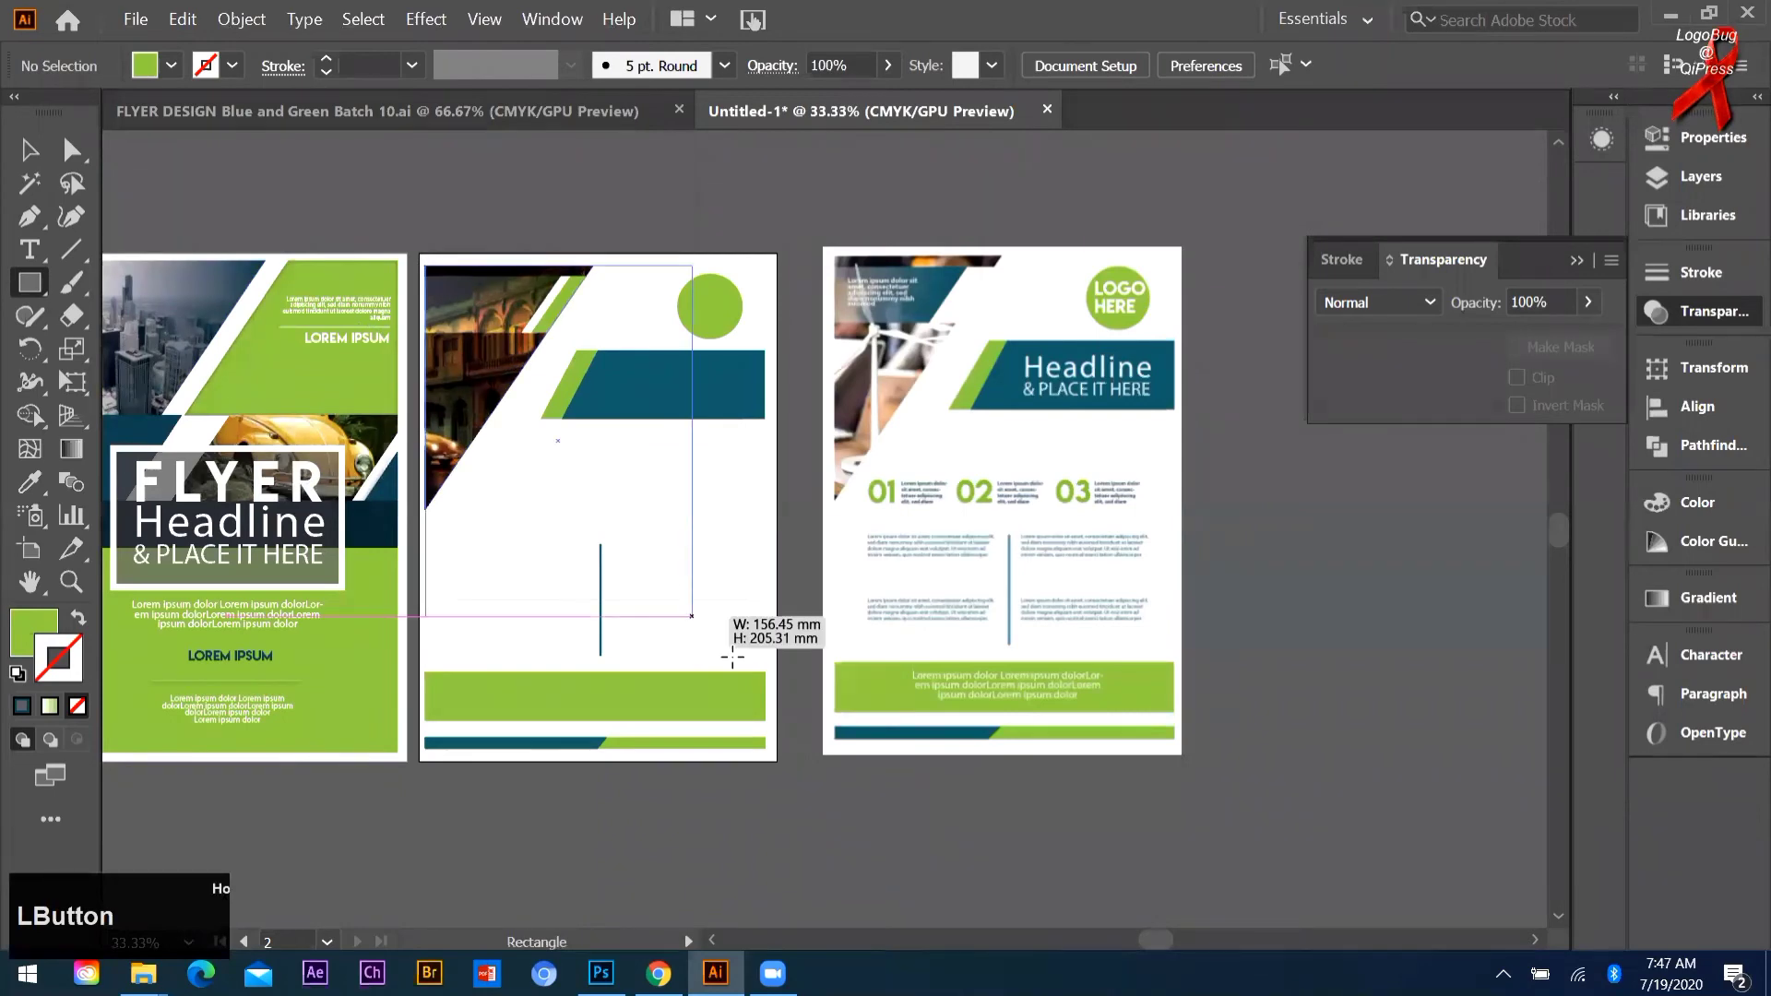
pyautogui.moveTo(773, 743); pyautogui.dragTo(764, 746)
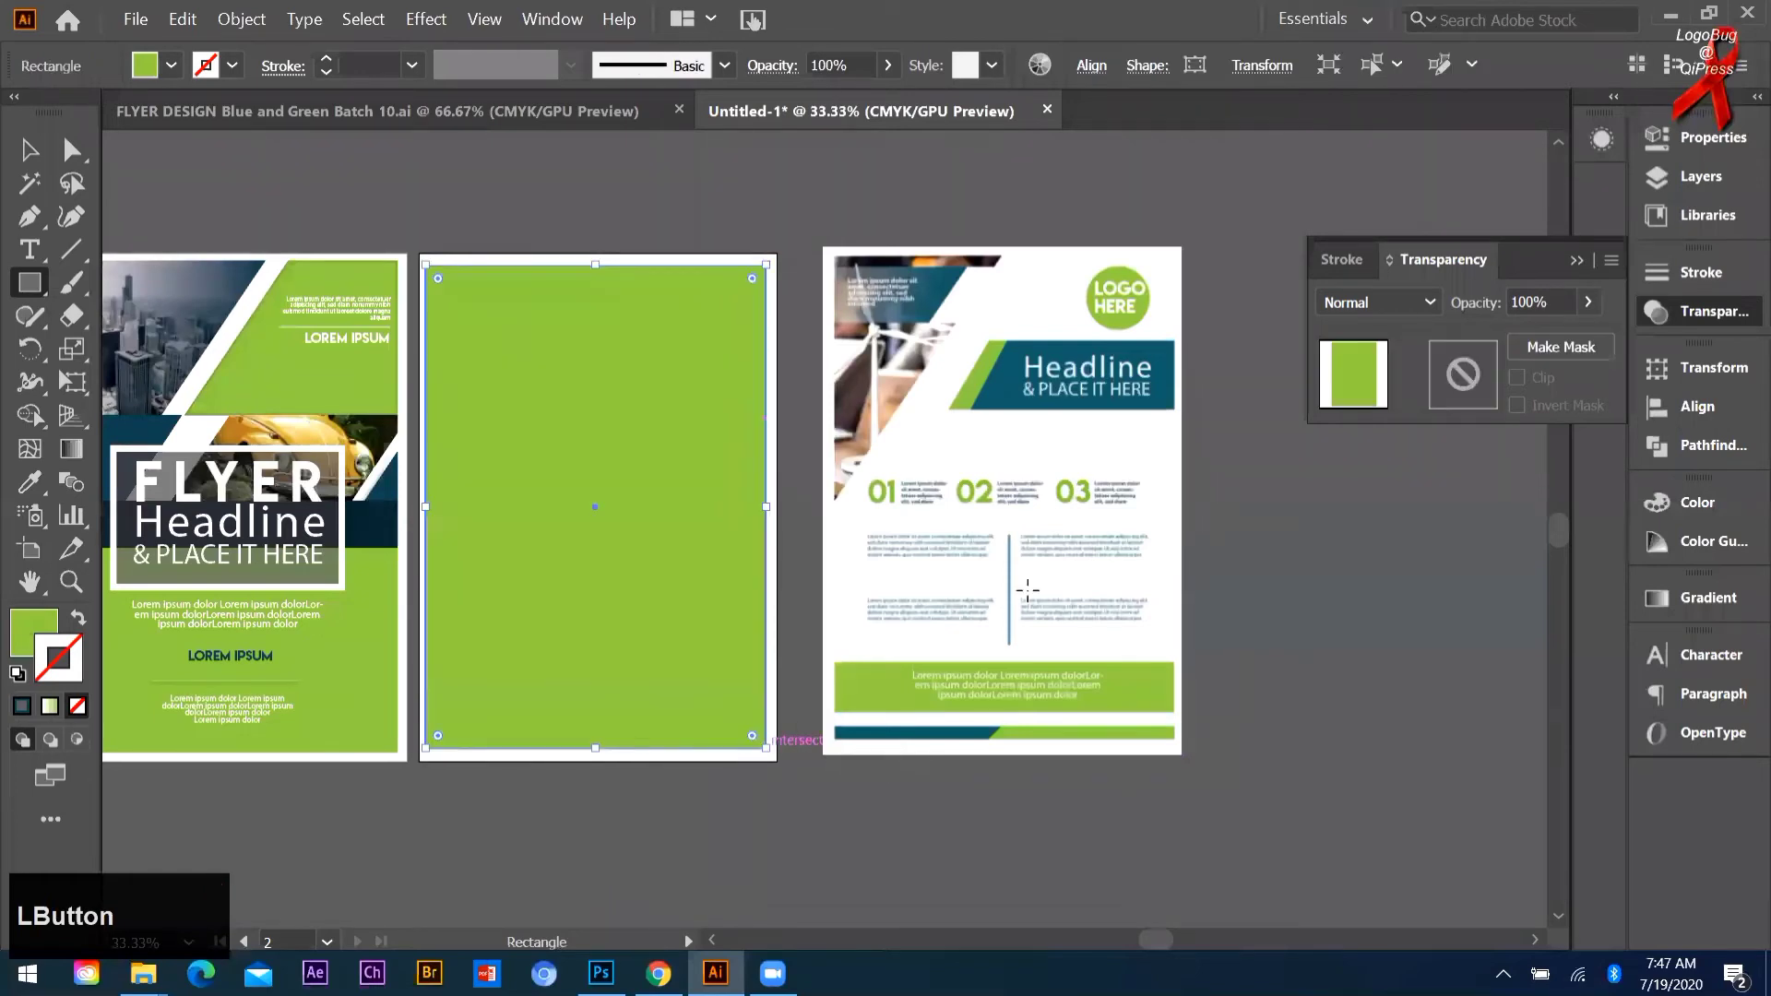
# Step: Fill the large rectangle with white sampled from the reference back page and send it behind all other artwork
pyautogui.press('i')
pyautogui.click(1123, 441)
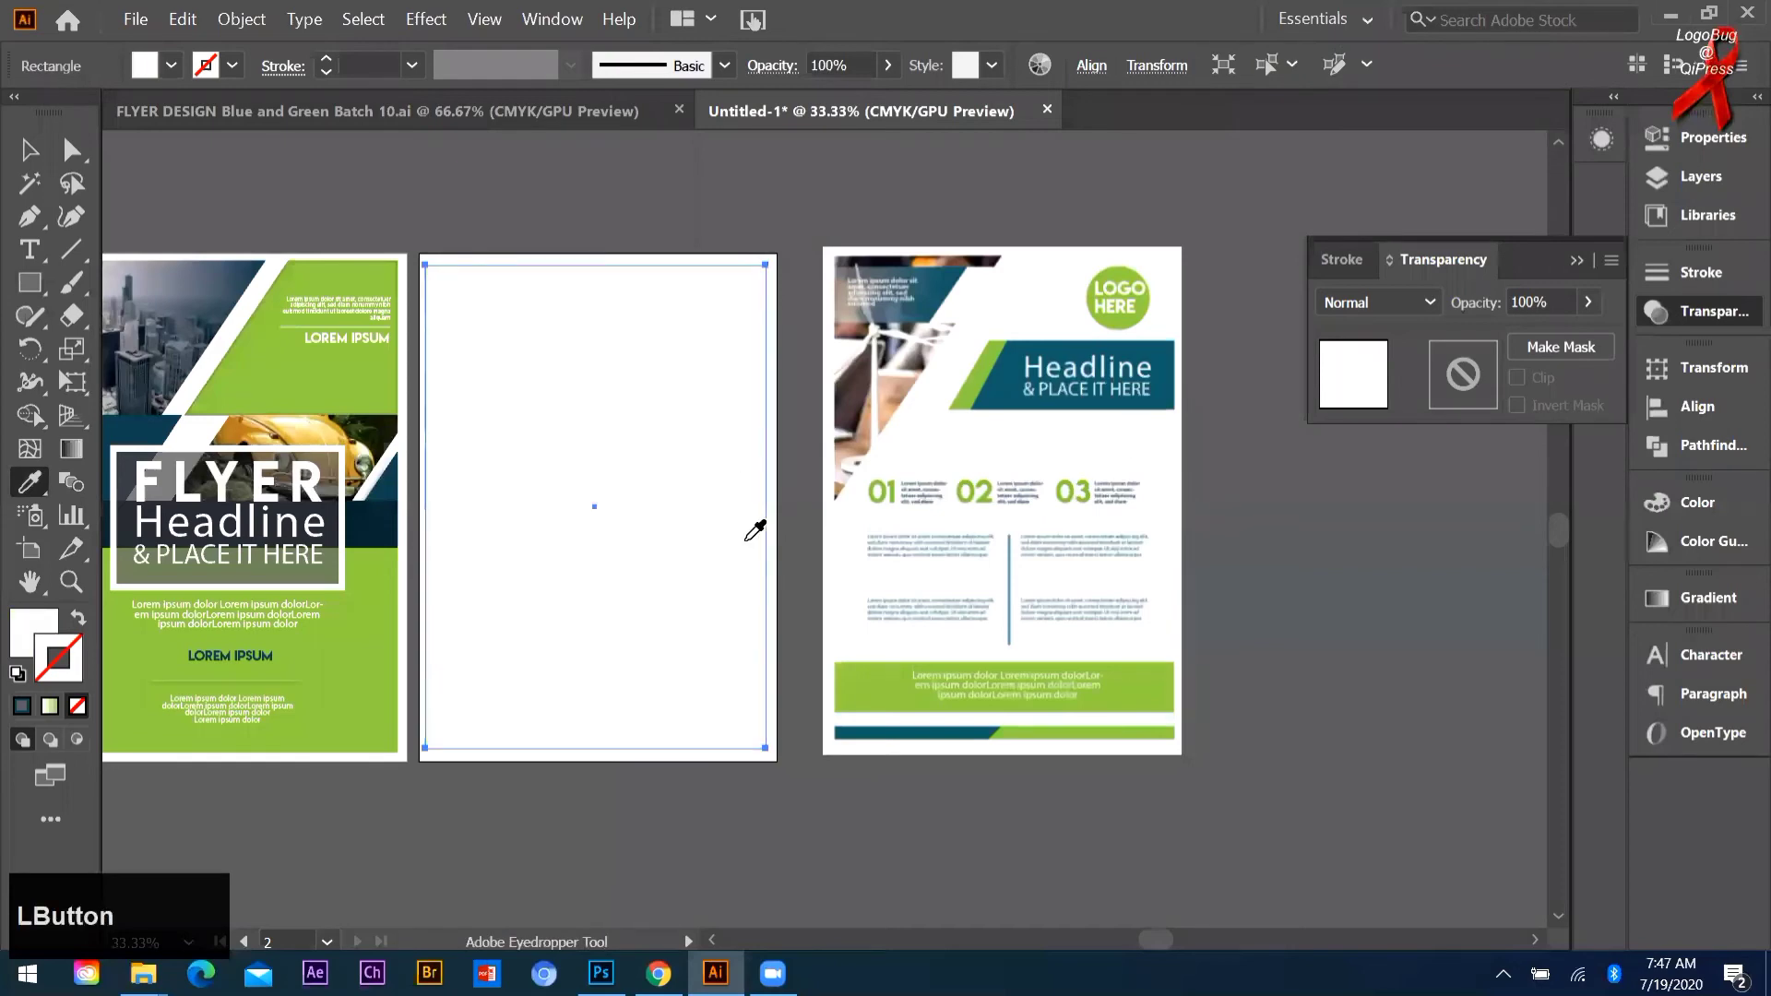
pyautogui.hotkey('ctrl', 'shift', '[')
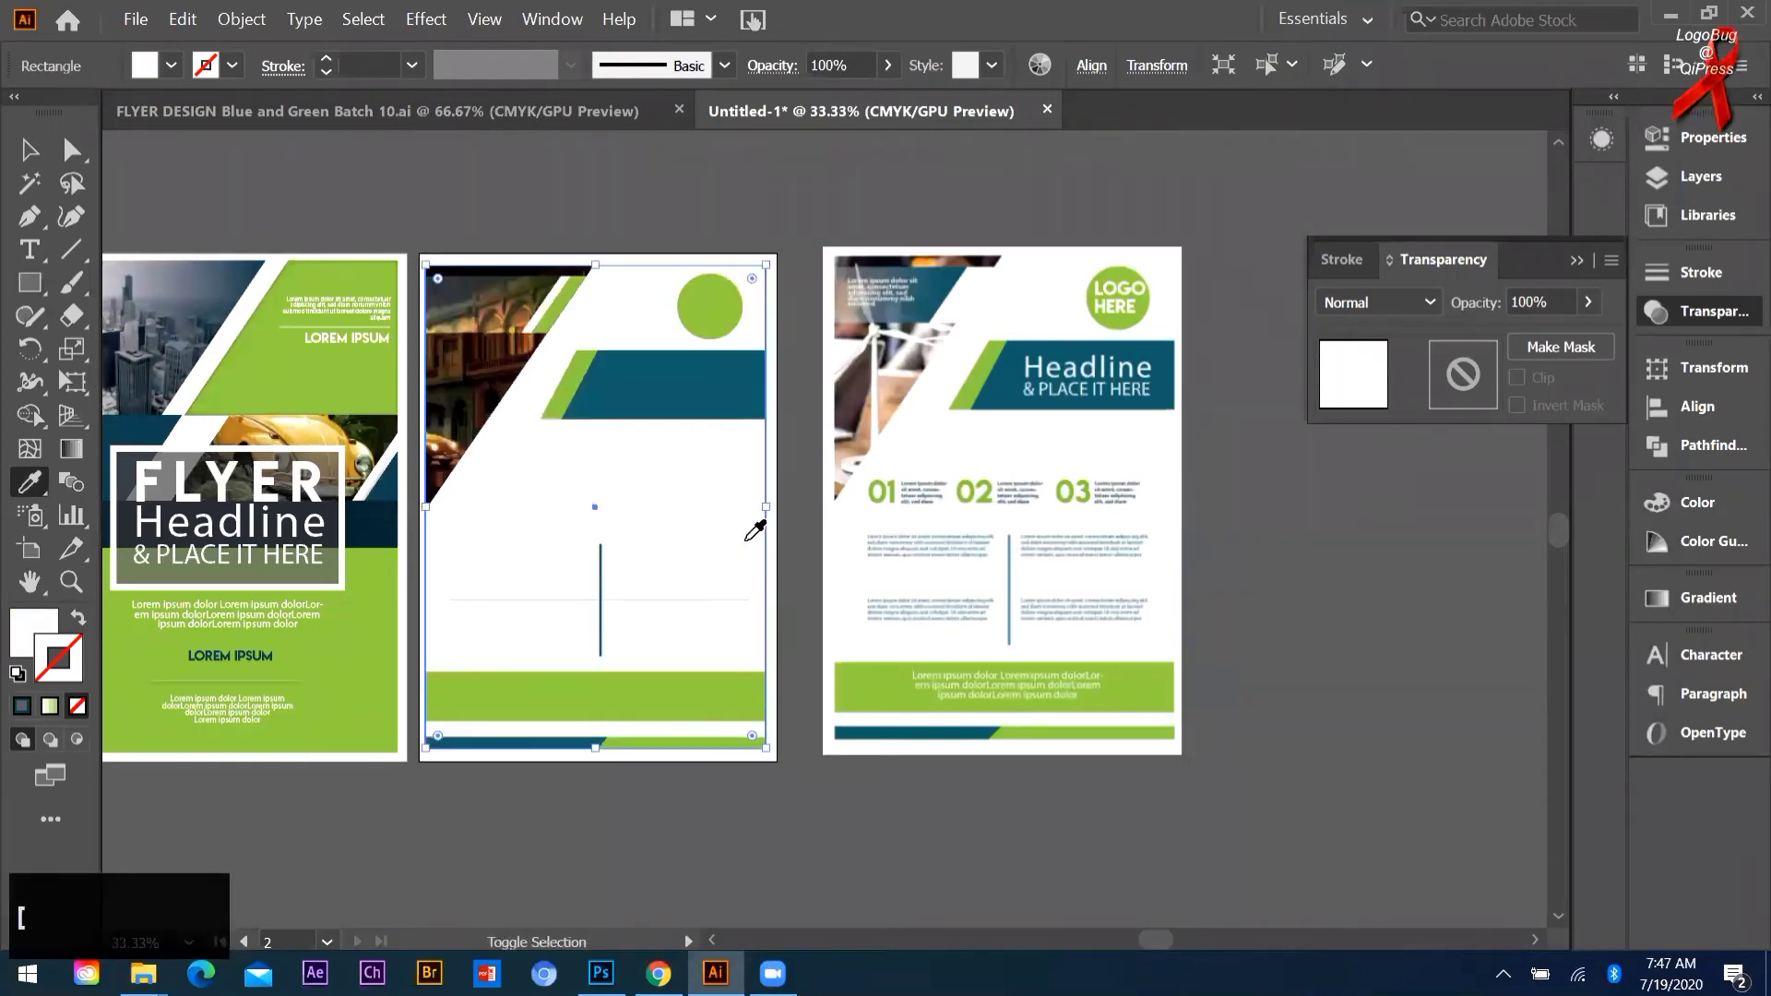
pyautogui.click(29, 150)
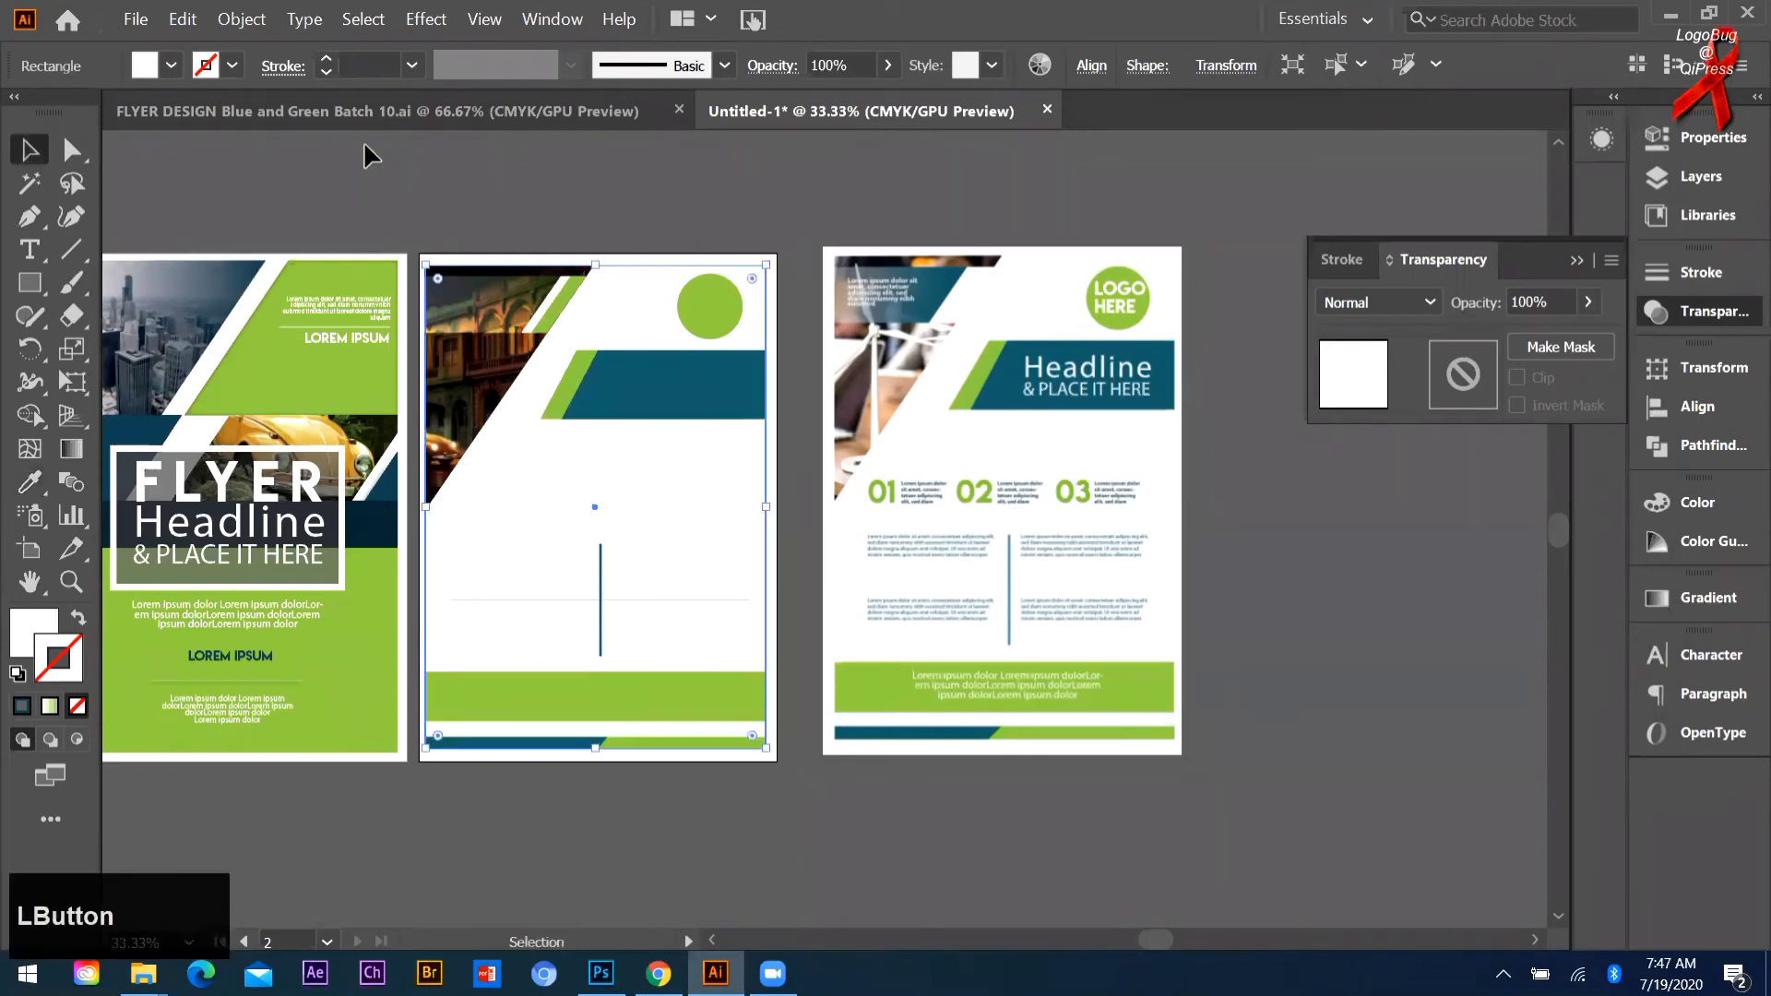
pyautogui.click(367, 158)
# Step: In the original FLYER DESIGN file, select the back page's headline, logo text and the numbered items with their captions together
pyautogui.scroll(1, 620, 573)
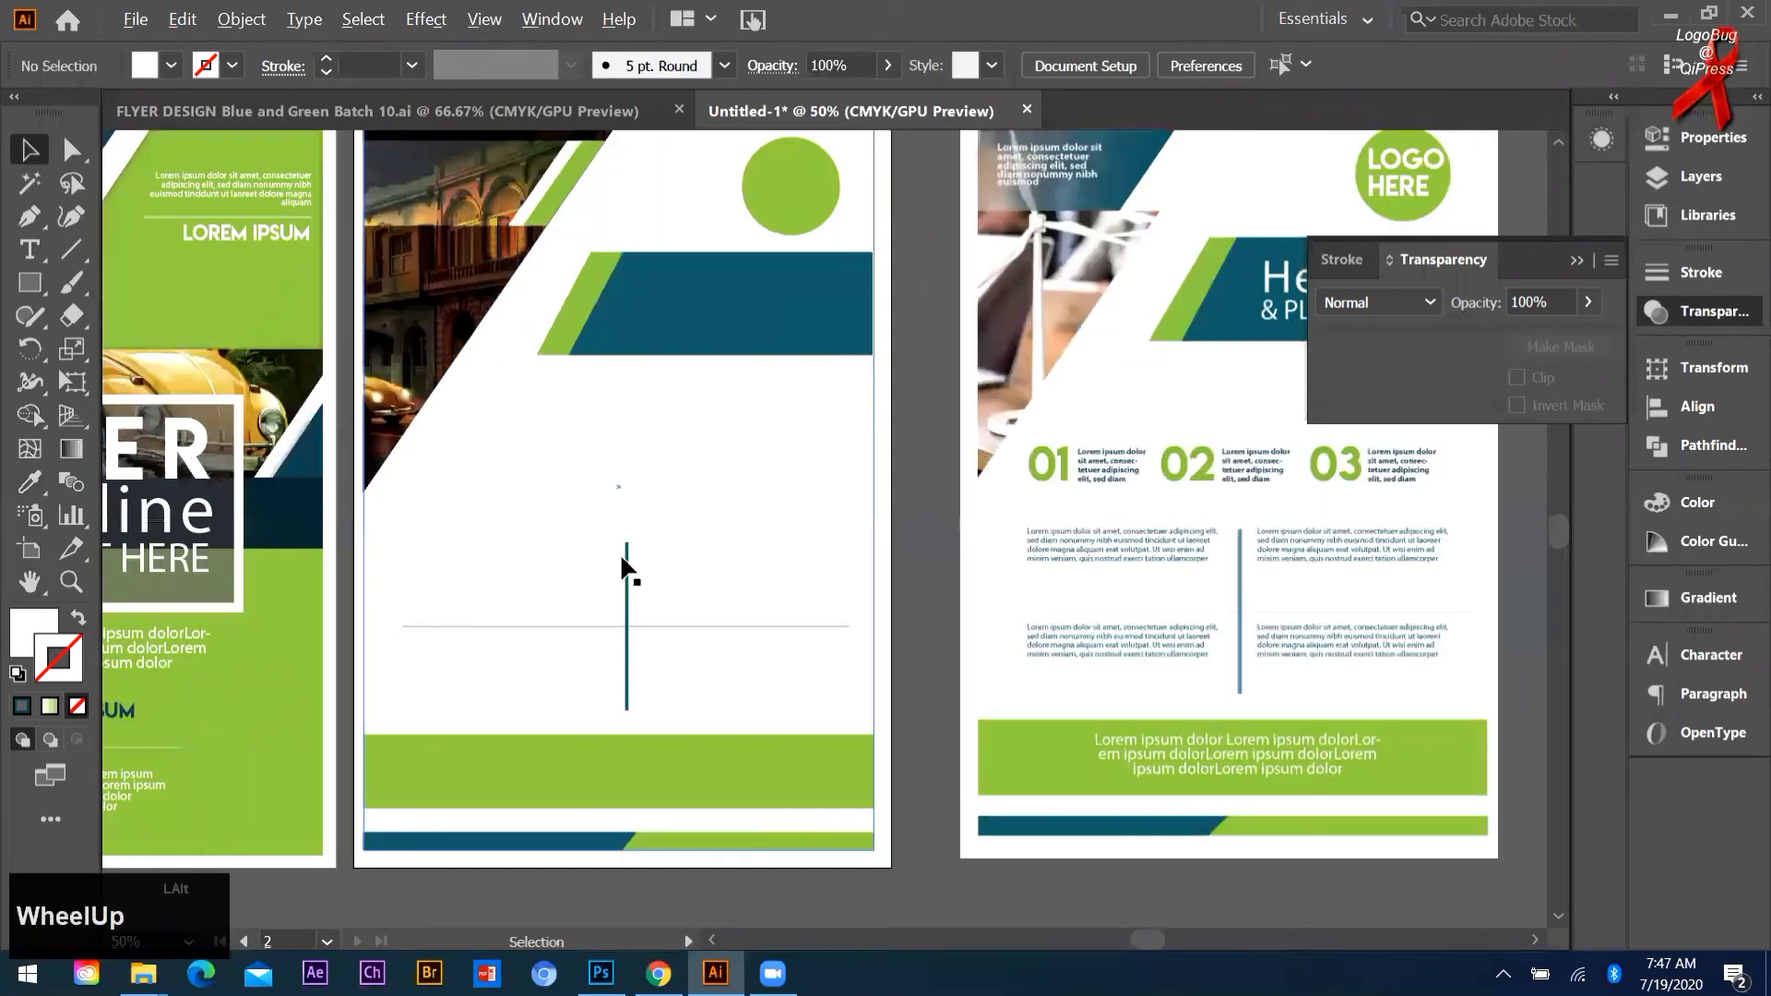
pyautogui.scroll(-1, 677, 568)
pyautogui.scroll(2, 637, 443)
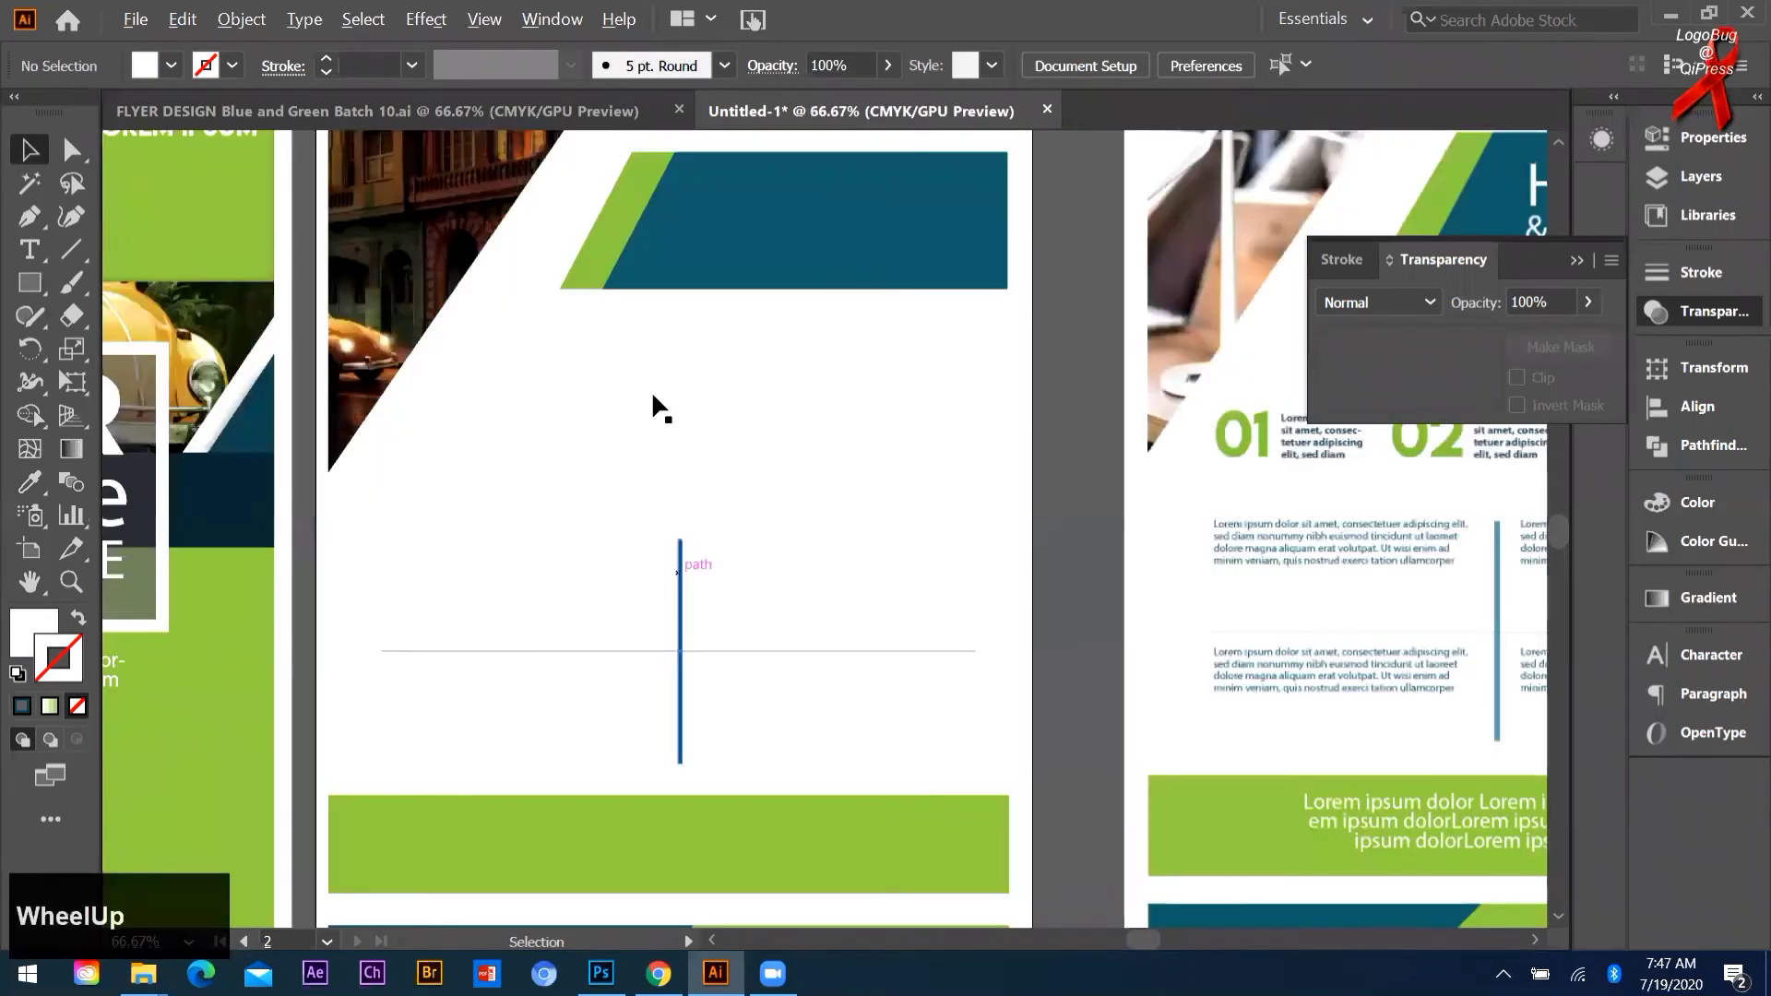
pyautogui.scroll(-2, 426, 120)
pyautogui.click(426, 118)
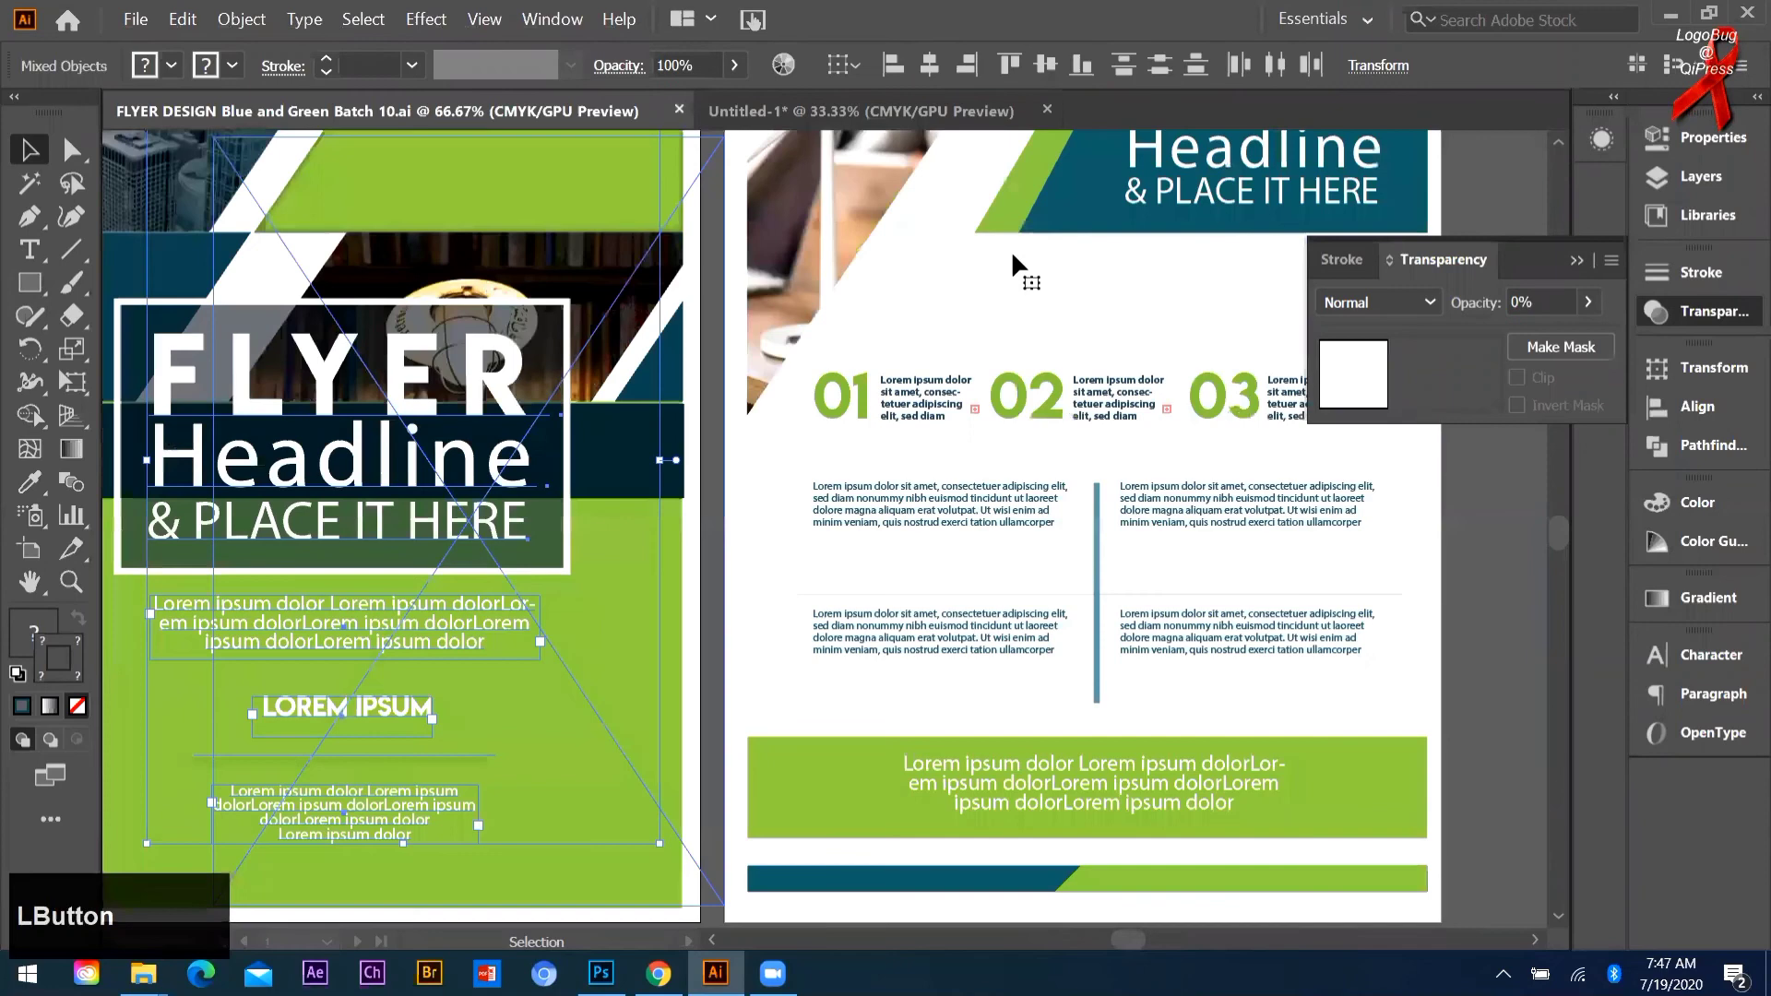
pyautogui.click(1011, 251)
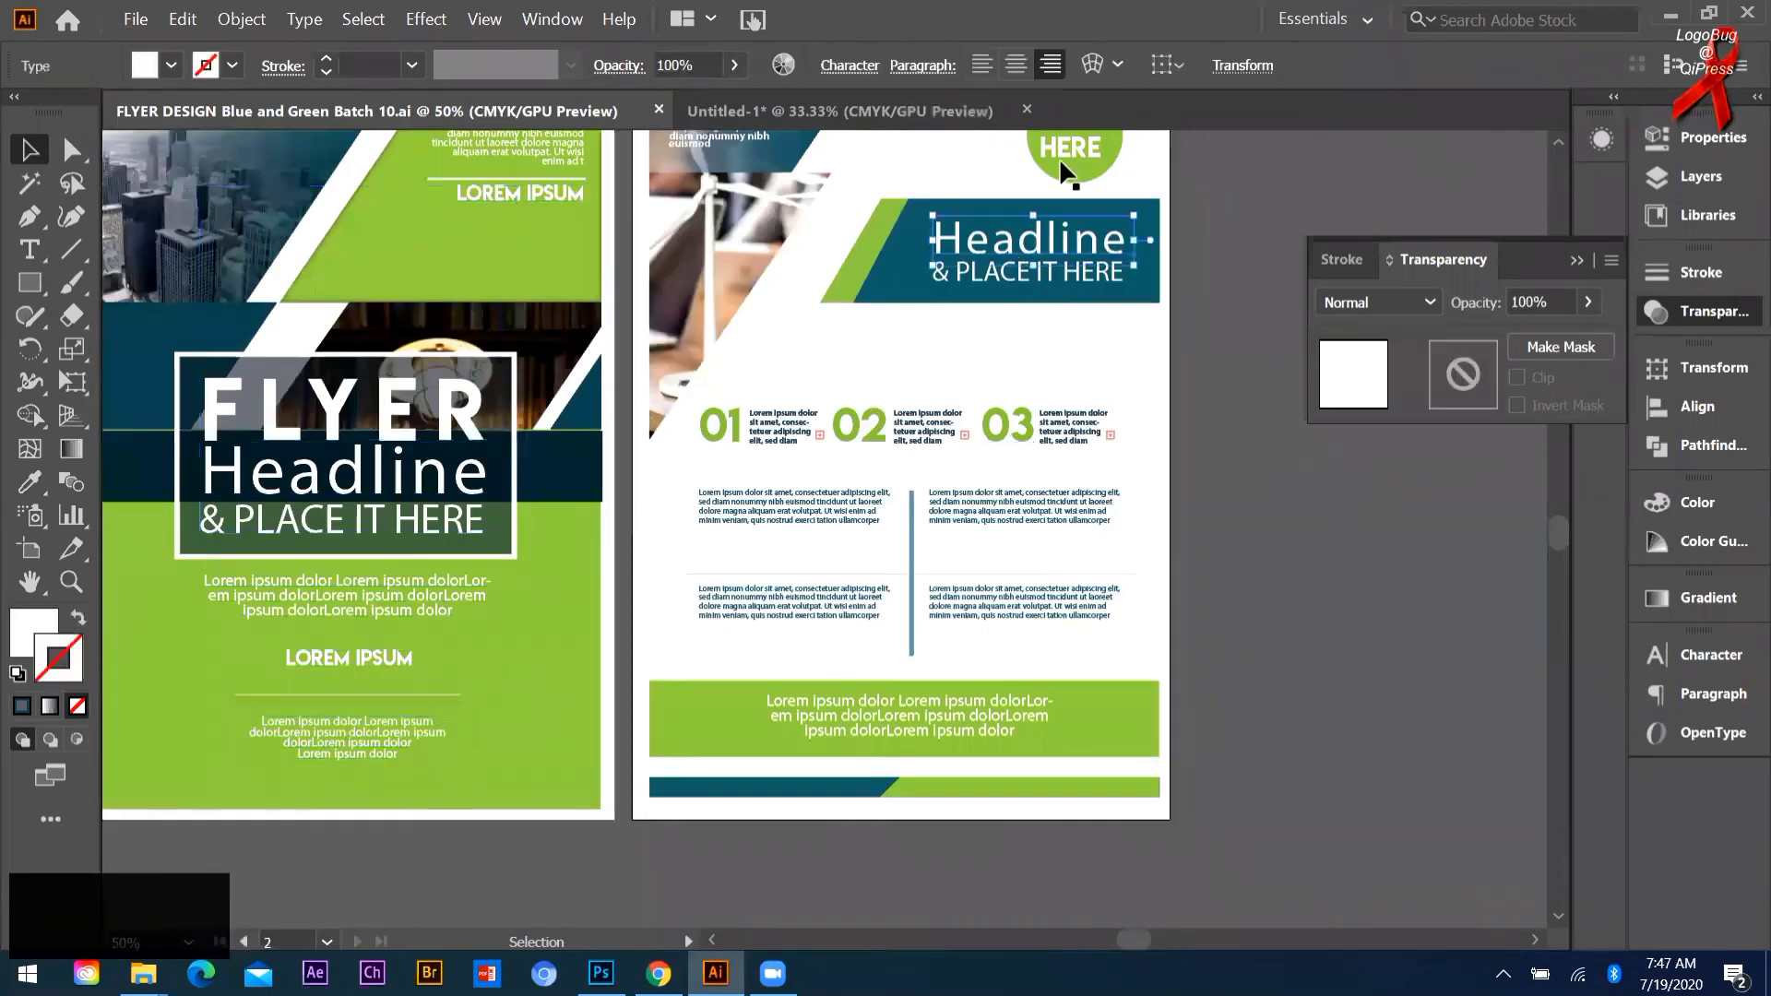
pyautogui.keyDown('shift'); pyautogui.click(1068, 146); pyautogui.keyUp('shift')
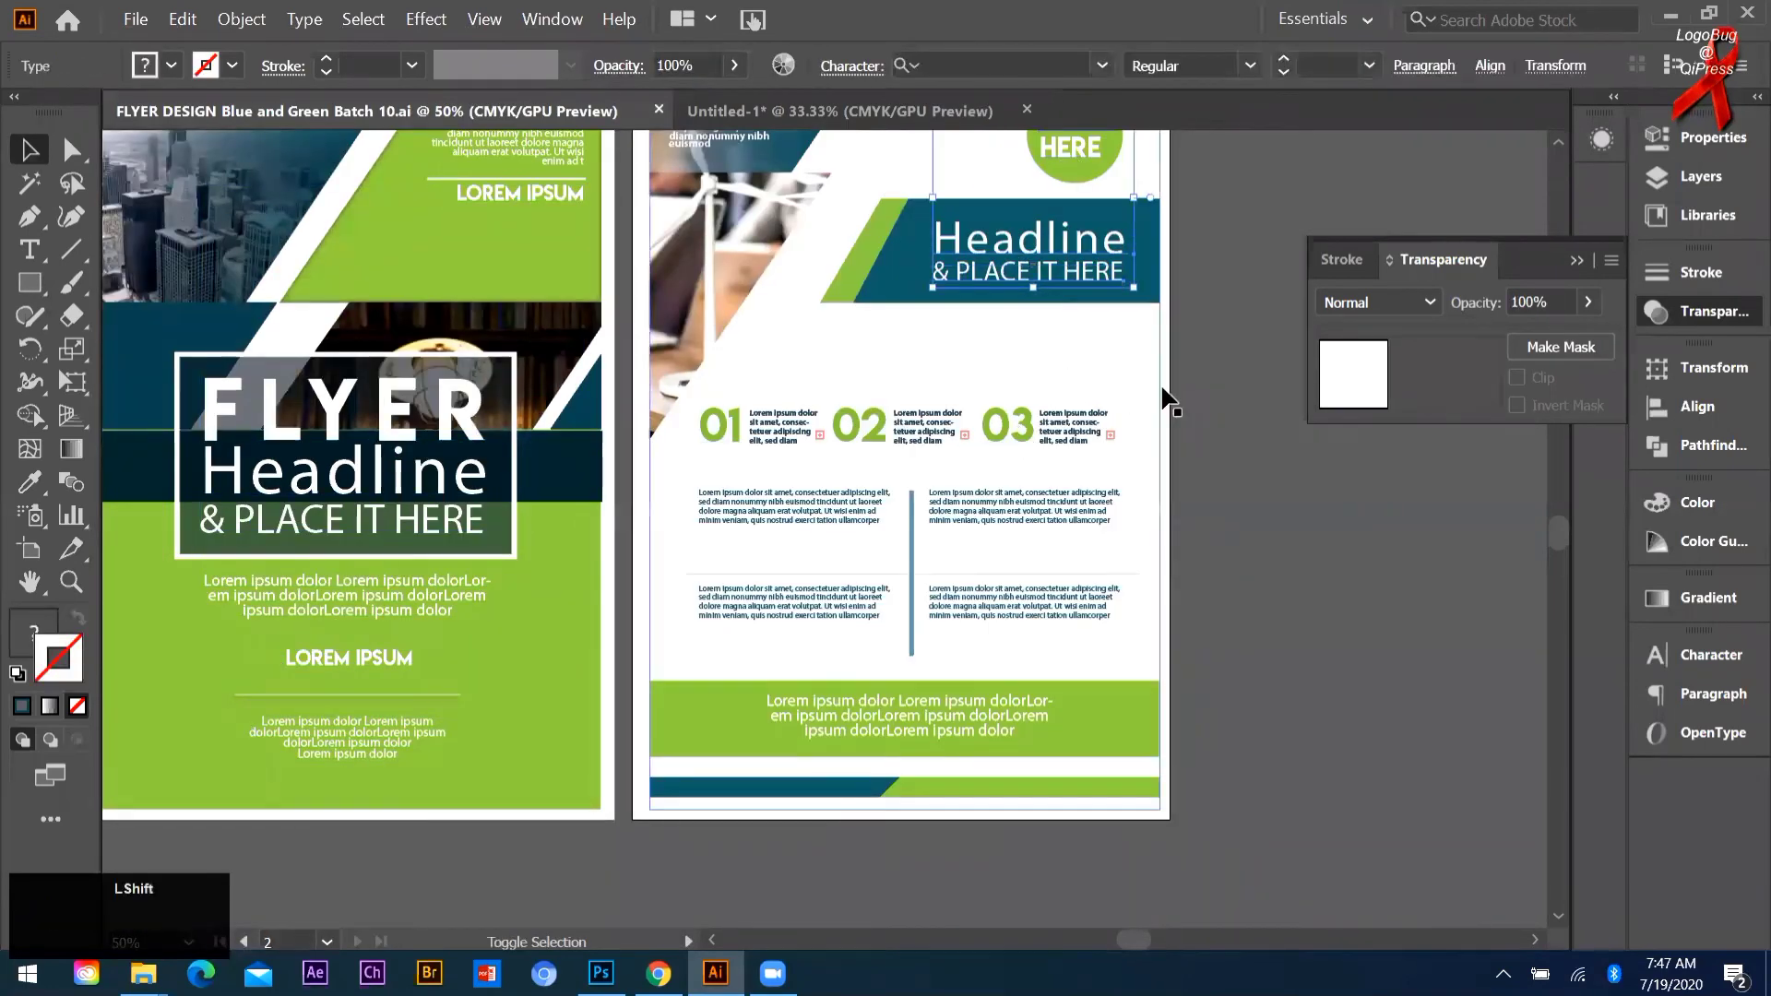
pyautogui.keyDown('shift'); pyautogui.click(1070, 429); pyautogui.keyUp('shift')
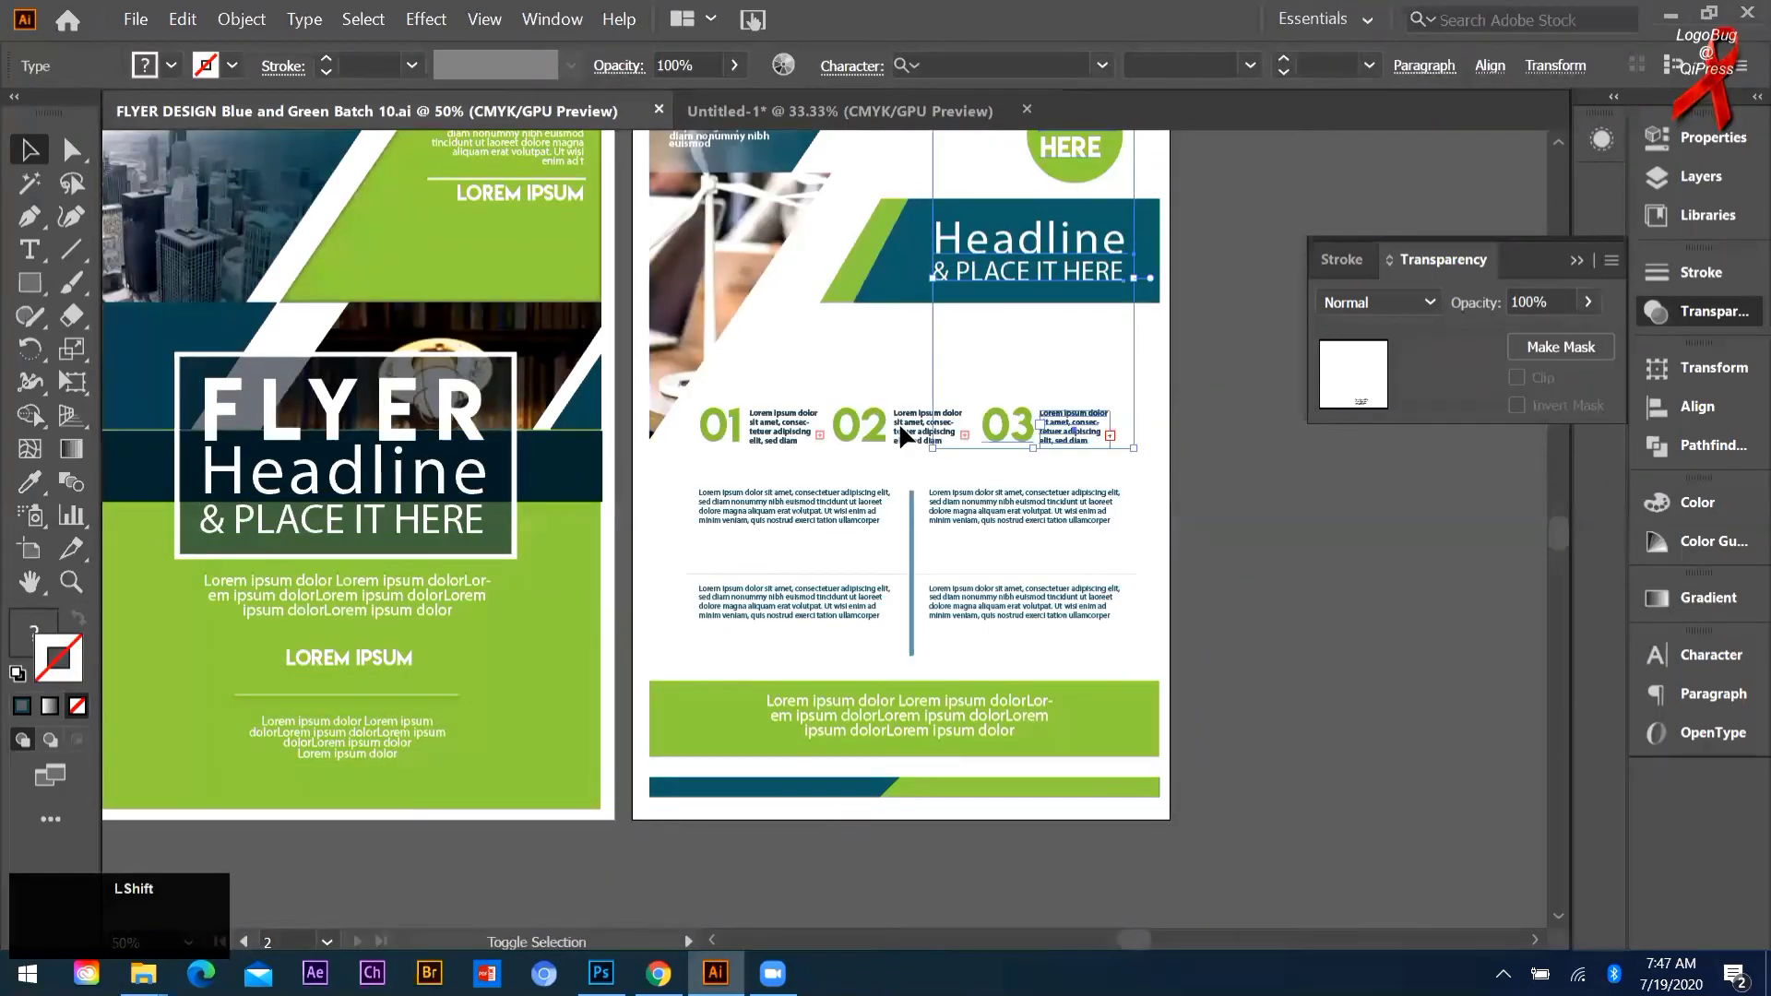
pyautogui.keyDown('shift'); pyautogui.click(781, 433); pyautogui.keyUp('shift')
pyautogui.keyDown('shift'); pyautogui.click(733, 424); pyautogui.keyUp('shift')
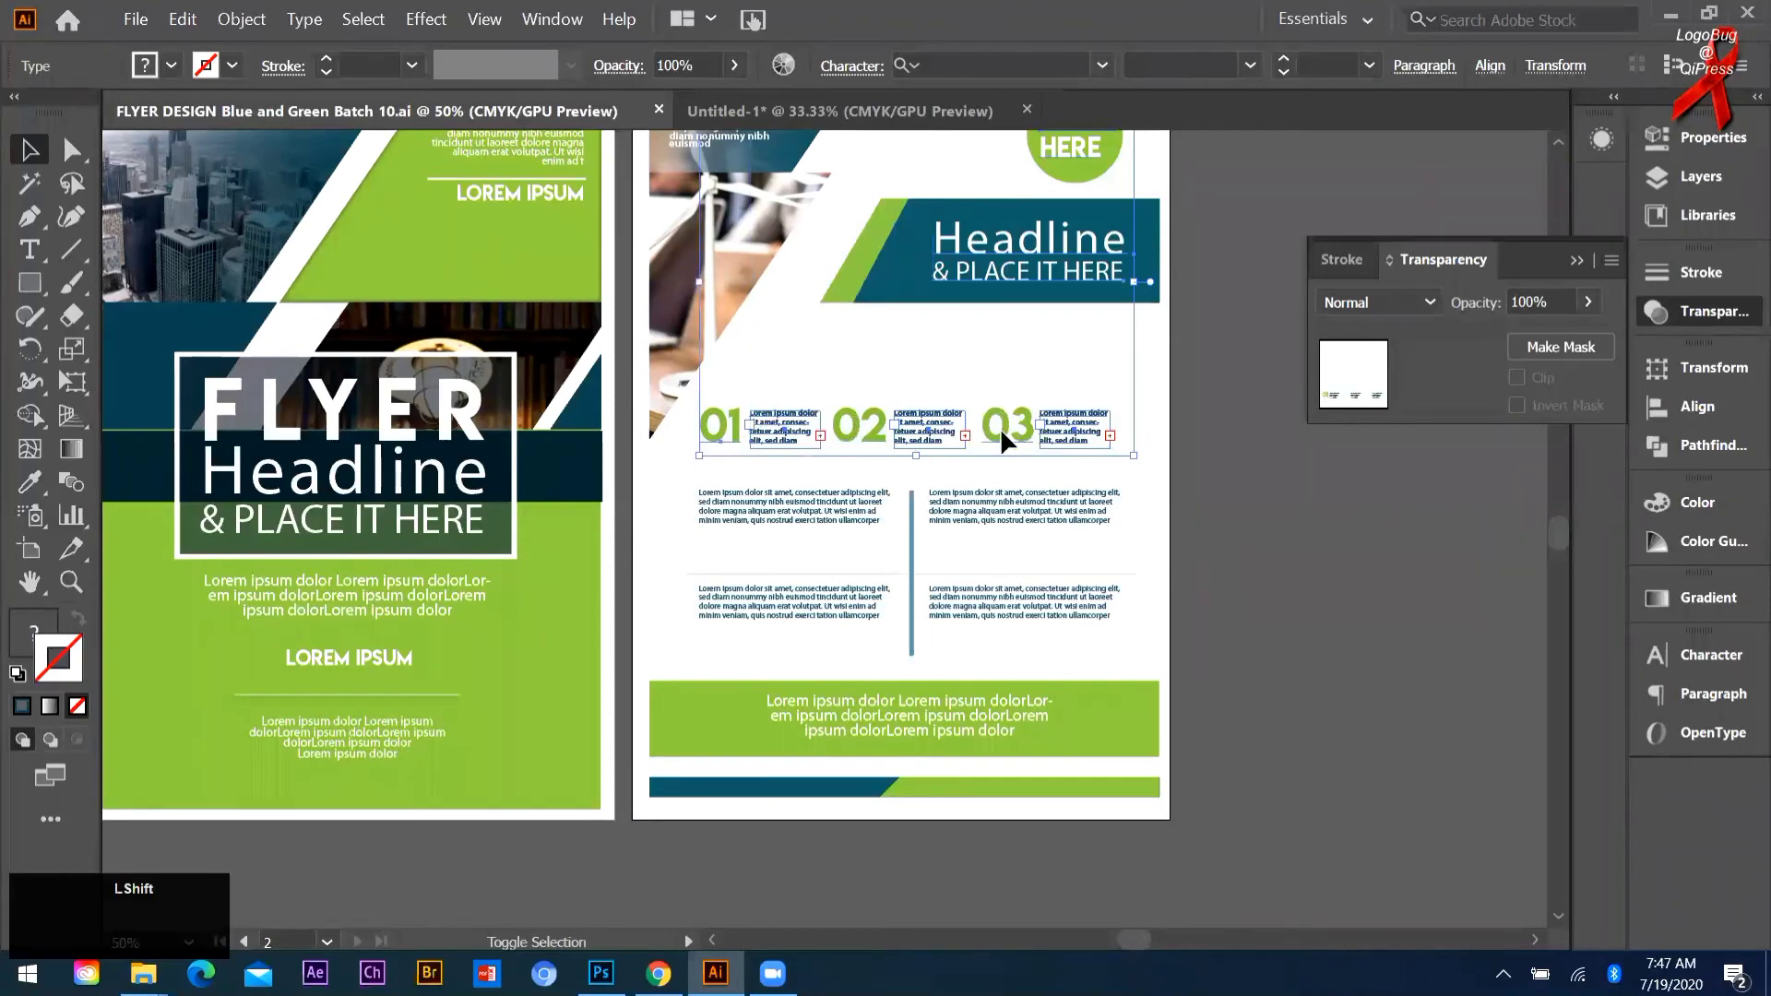
pyautogui.moveTo(1000, 428); pyautogui.dragTo(1120, 406)
pyautogui.hotkey('ctrl', 'z')
pyautogui.scroll(1, 779, 553)
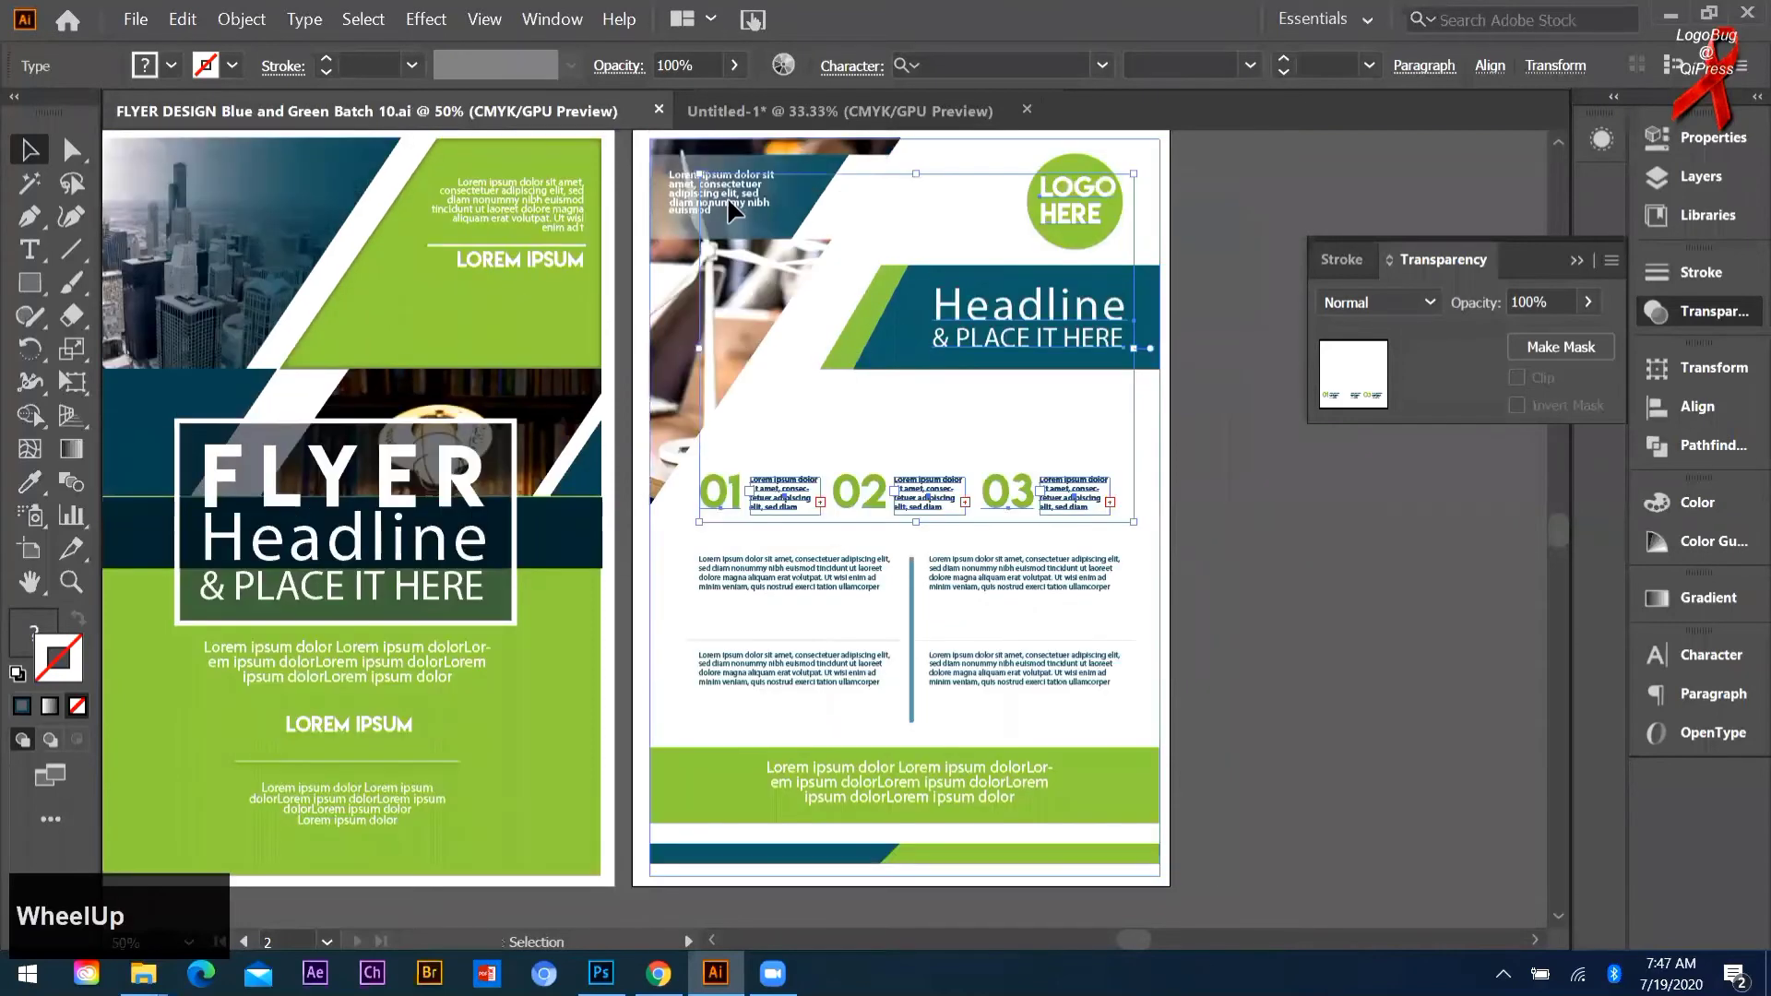
# Step: Add the intro text over the photo, the four body paragraphs and the green band's text to the selection and copy everything
pyautogui.keyDown('shift'); pyautogui.click(780, 574); pyautogui.keyUp('shift')
pyautogui.keyDown('shift'); pyautogui.click(1033, 591); pyautogui.keyUp('shift')
pyautogui.keyDown('shift'); pyautogui.click(1002, 671); pyautogui.keyUp('shift')
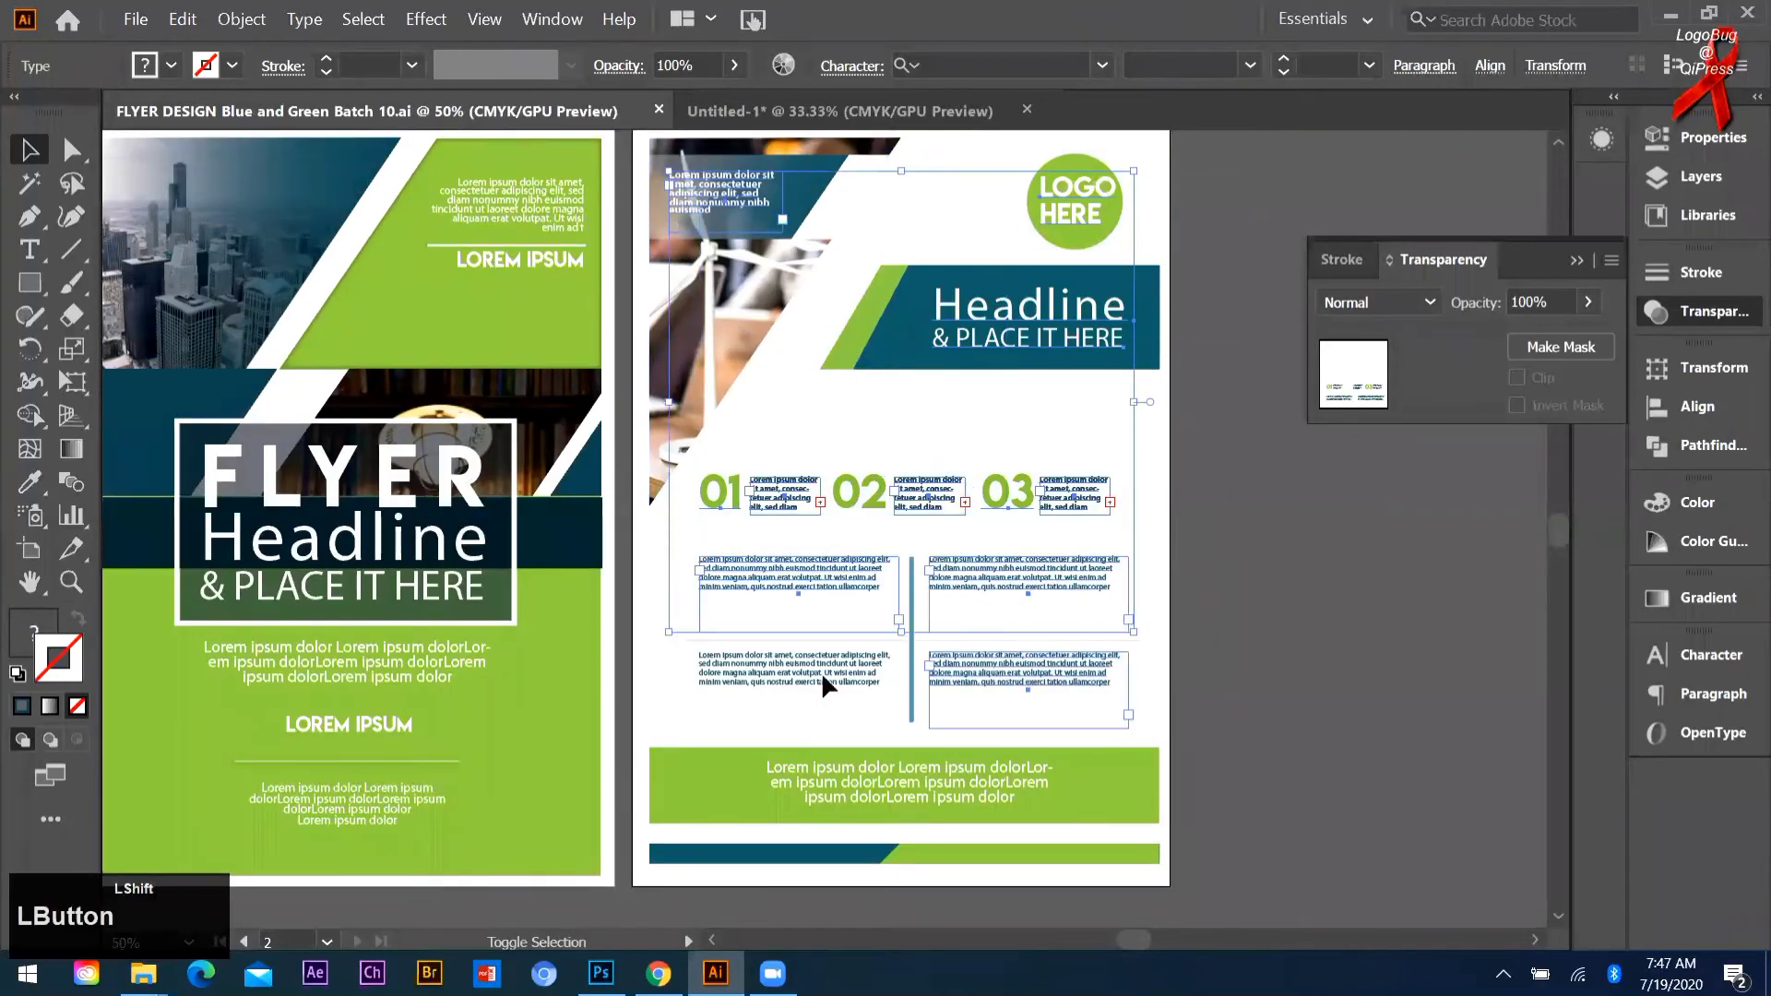
pyautogui.keyDown('shift'); pyautogui.click(822, 676); pyautogui.keyUp('shift')
pyautogui.keyDown('shift'); pyautogui.click(878, 784); pyautogui.keyUp('shift')
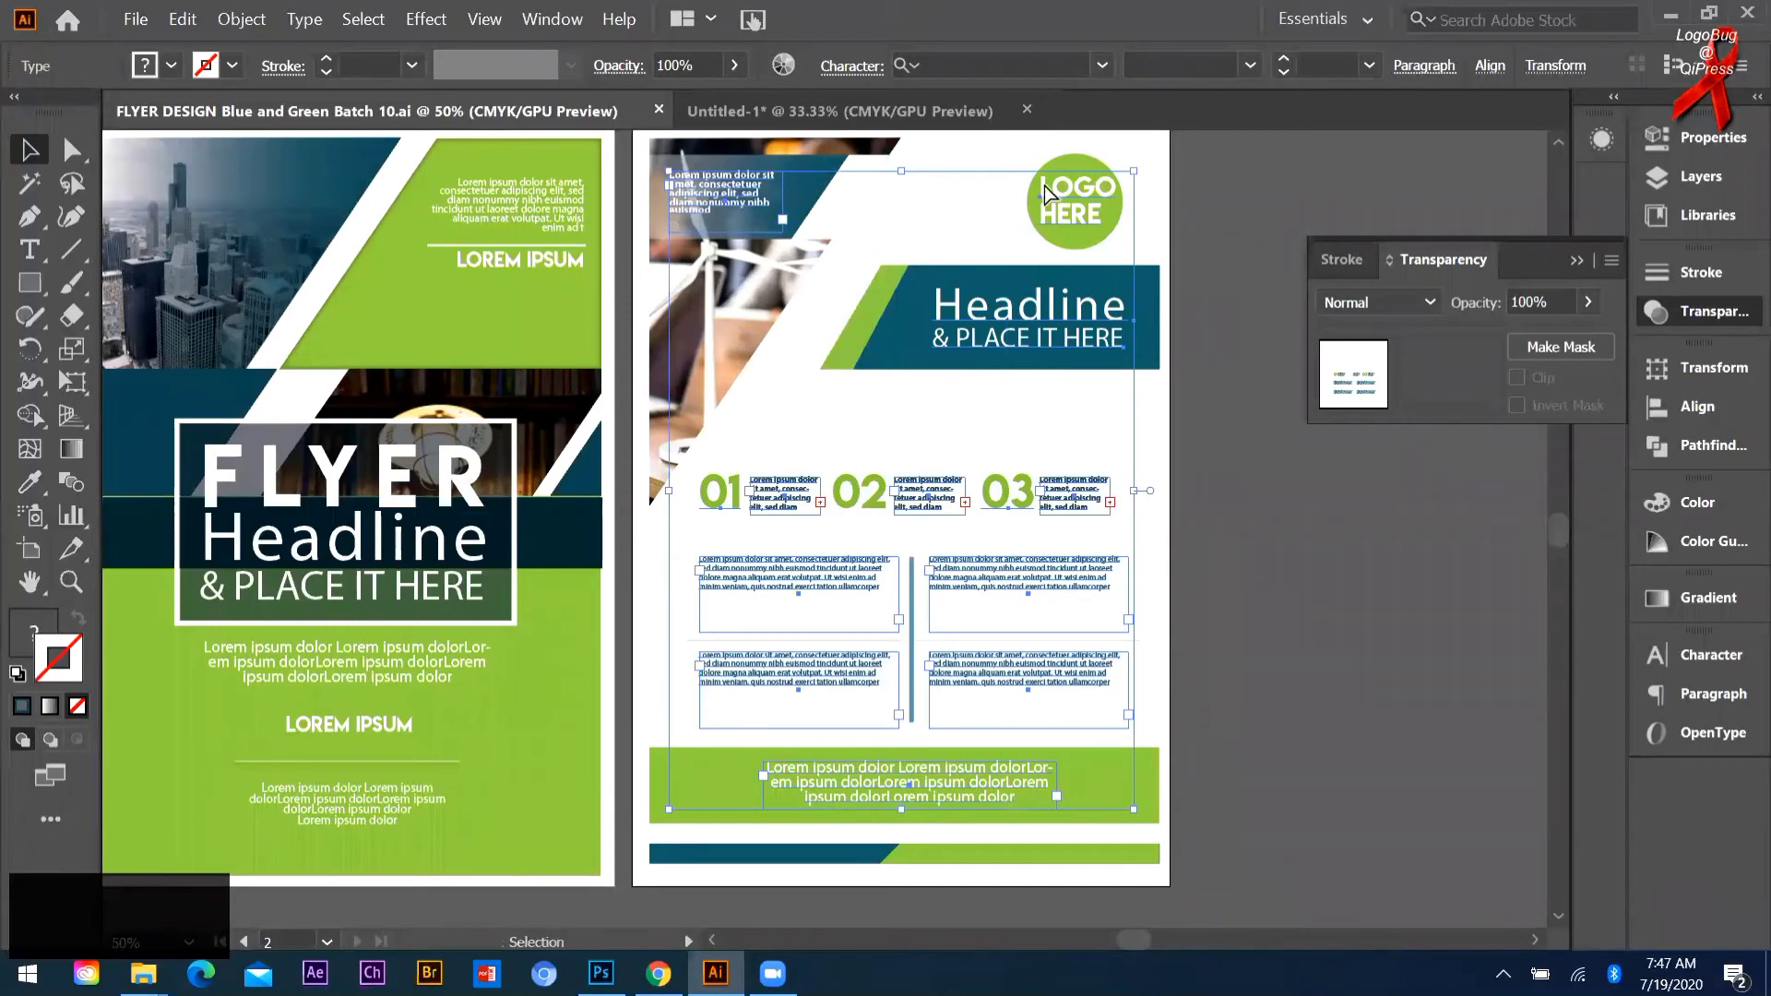
pyautogui.hotkey('ctrl', 'c')
# Step: Paste the copied text into the Untitled-1 document and position it over the matching shapes on the back page
pyautogui.click(763, 114)
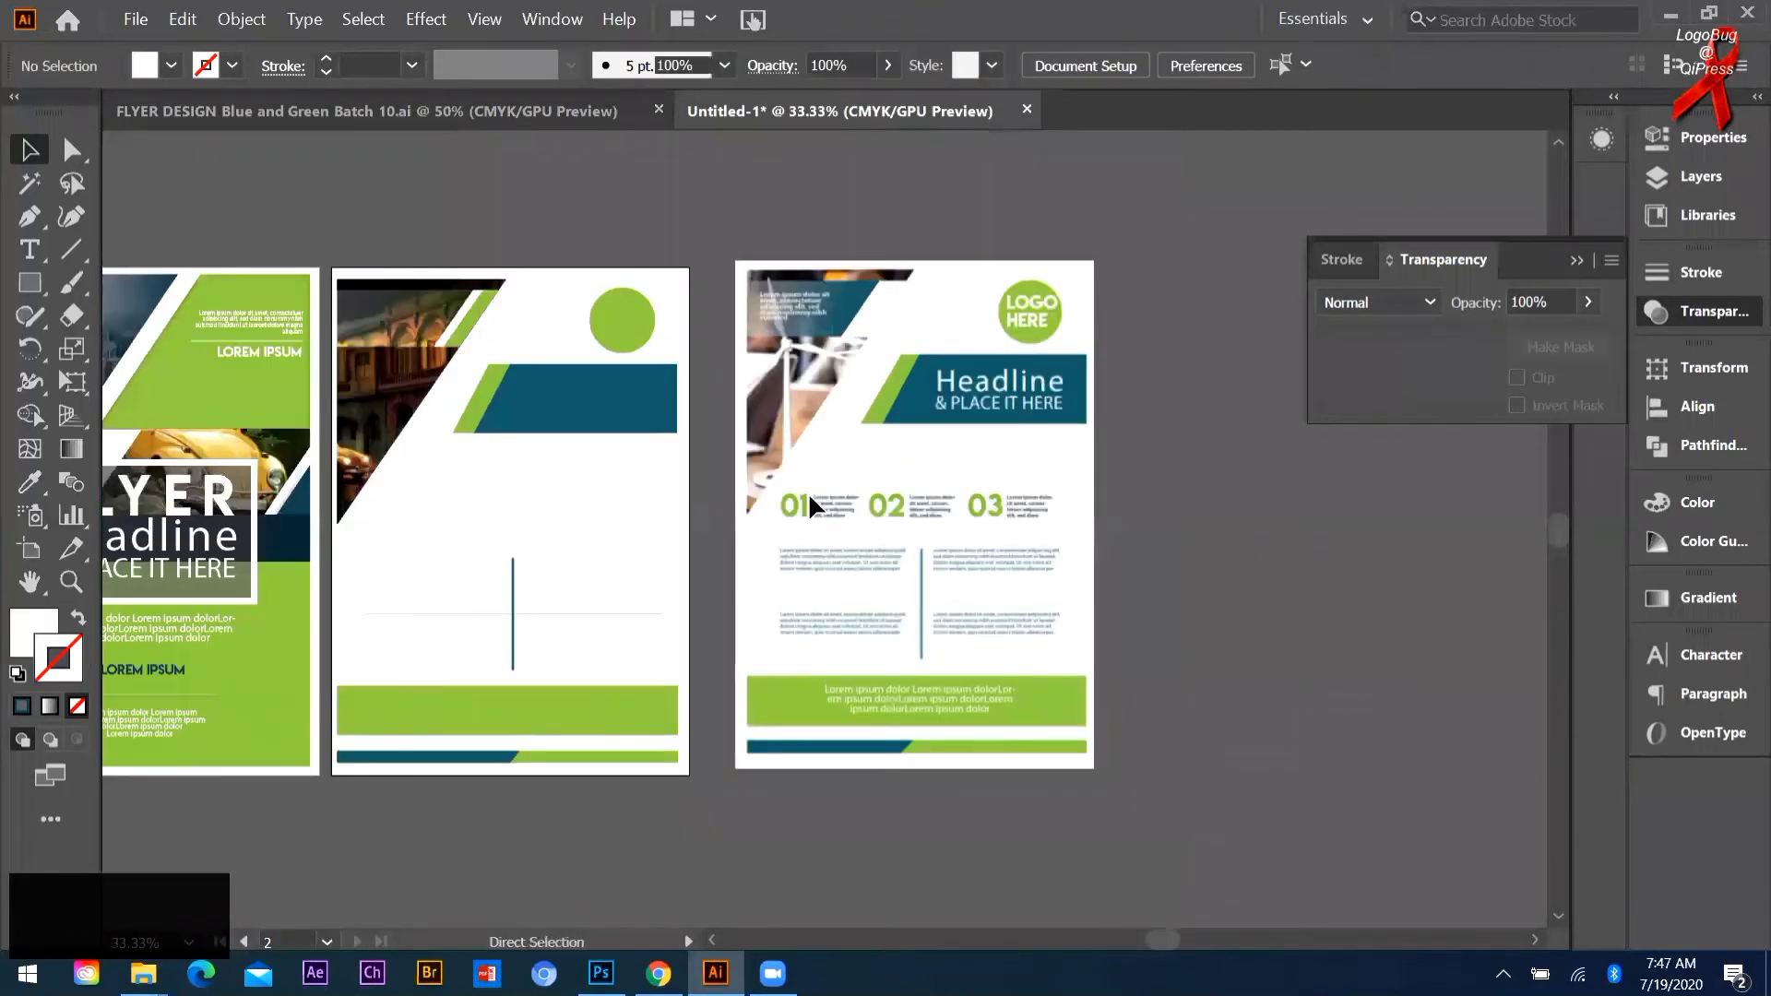
pyautogui.hotkey('ctrl', 'v')
pyautogui.moveTo(781, 590); pyautogui.dragTo(463, 570)
pyautogui.click(426, 420)
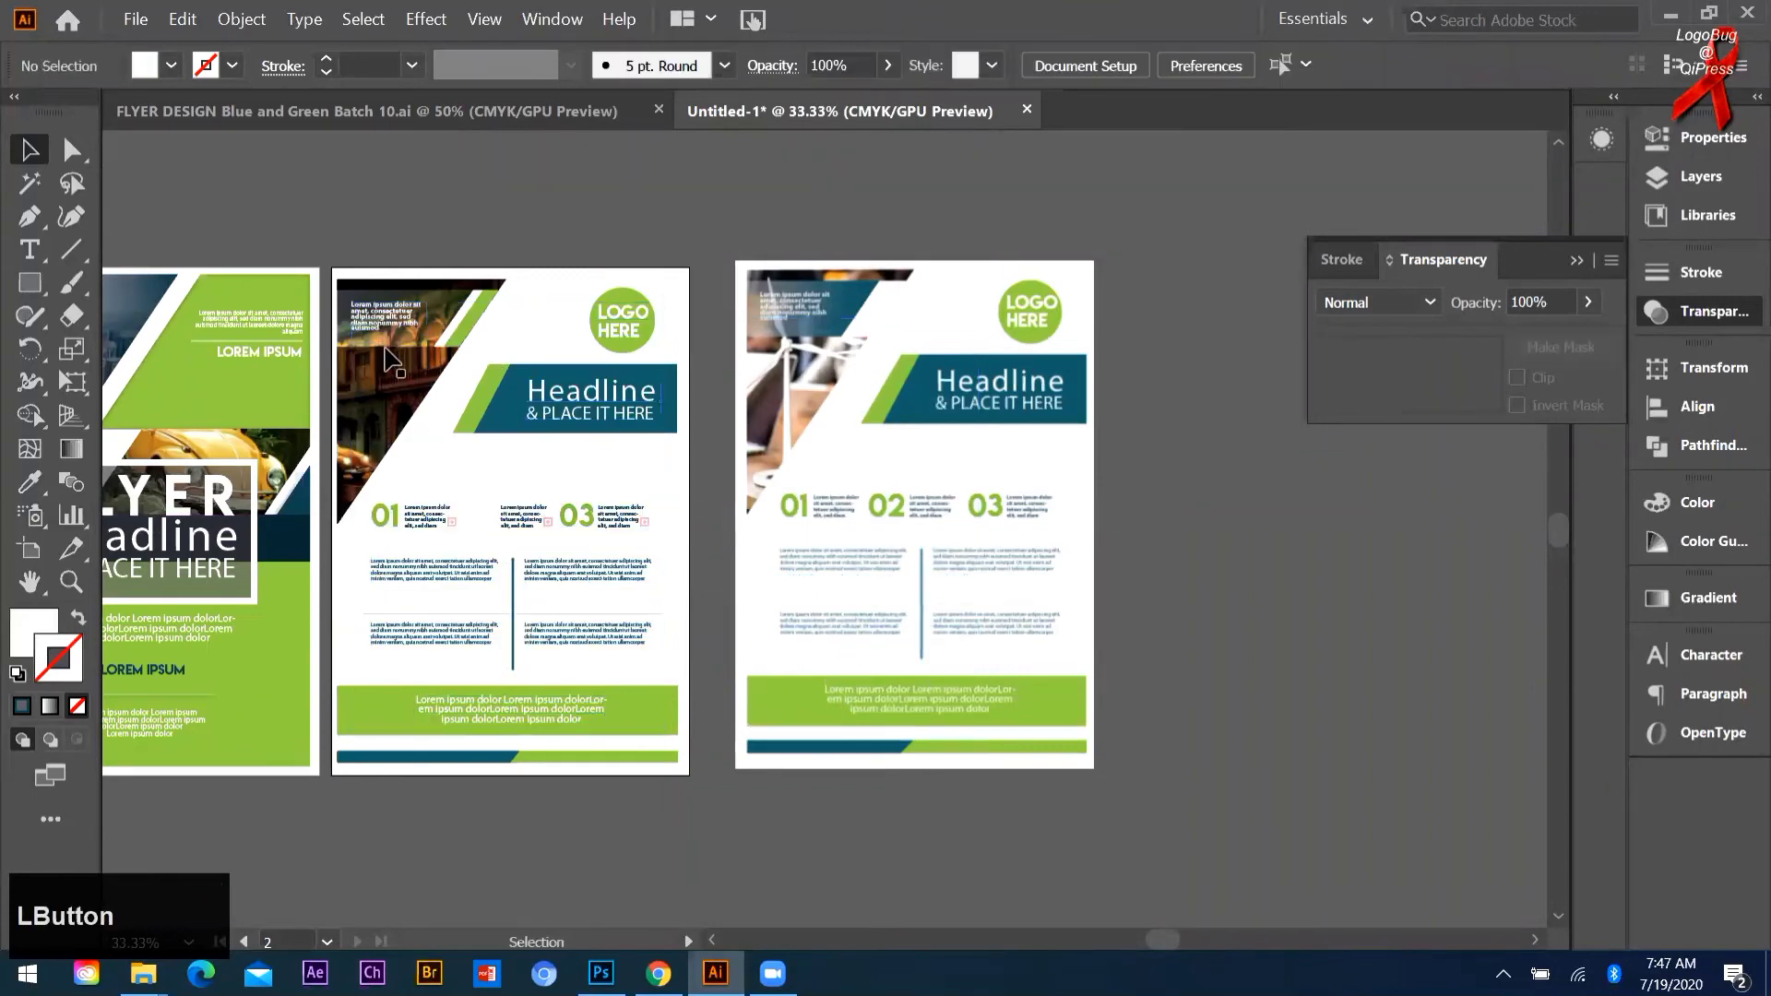
# Step: Copy the missing green number 02 from the original file and place it beside the middle caption on the new back page
pyautogui.scroll(1, 426, 420)
pyautogui.scroll(-1, 803, 249)
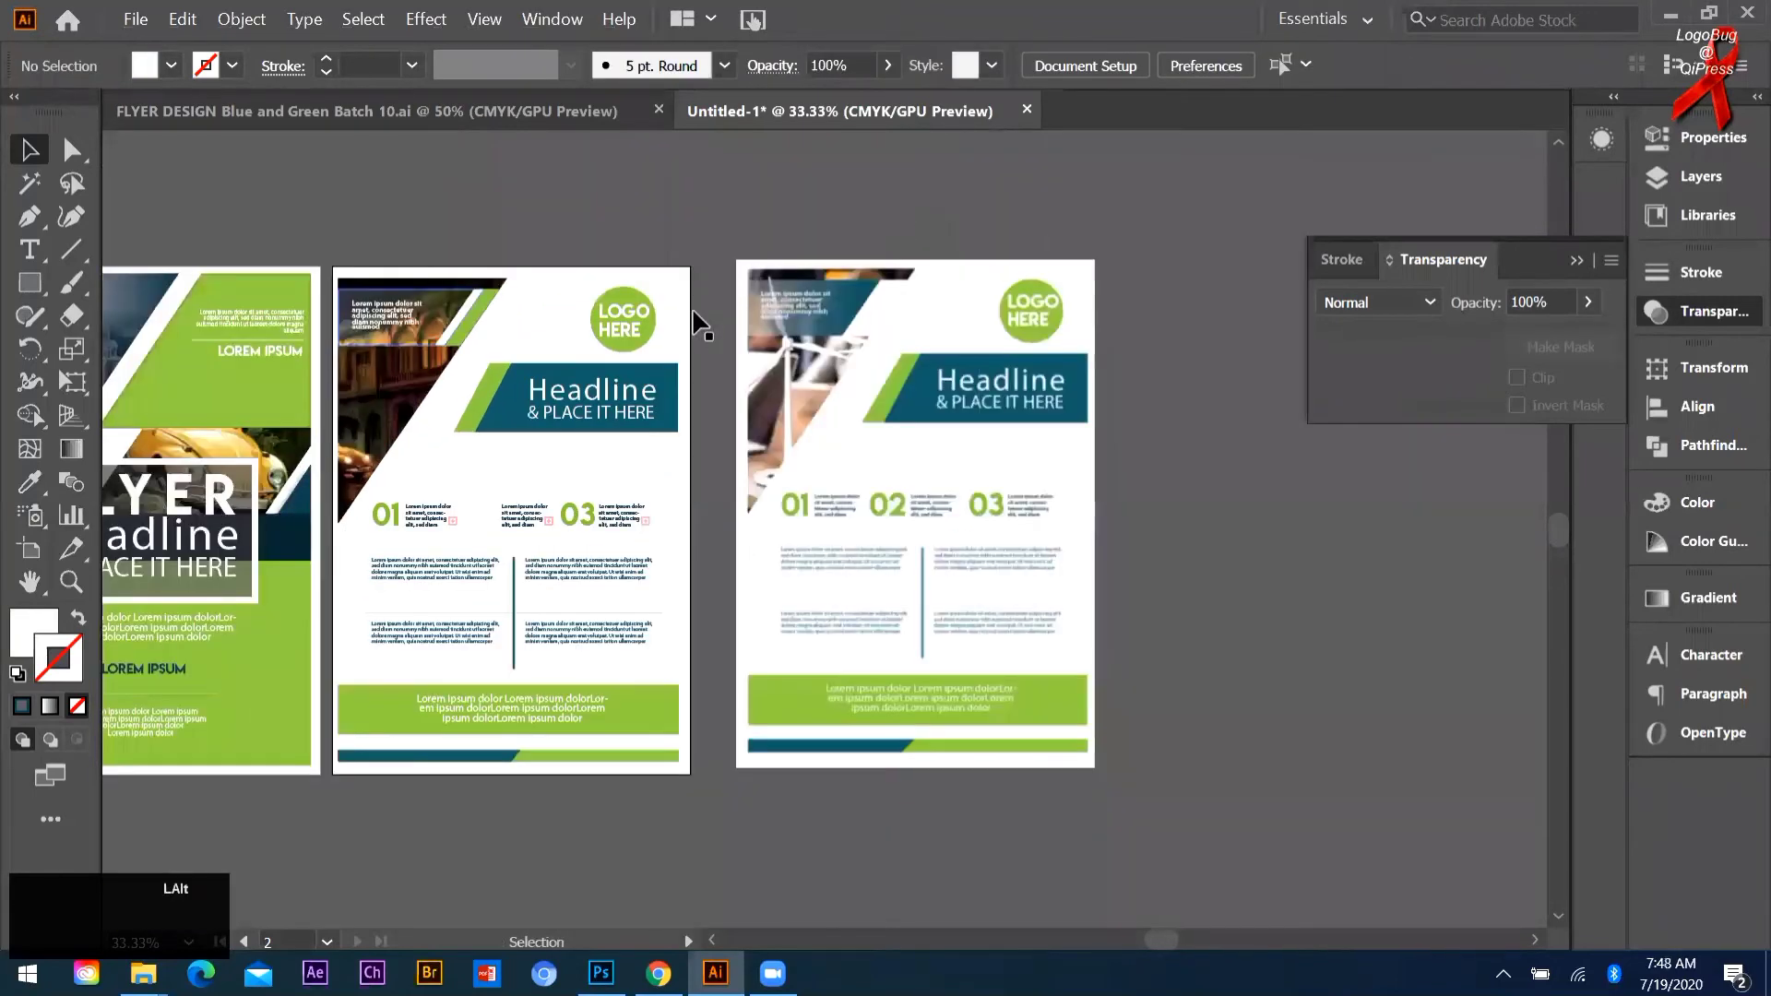
pyautogui.scroll(3, 645, 443)
pyautogui.scroll(-4, 604, 522)
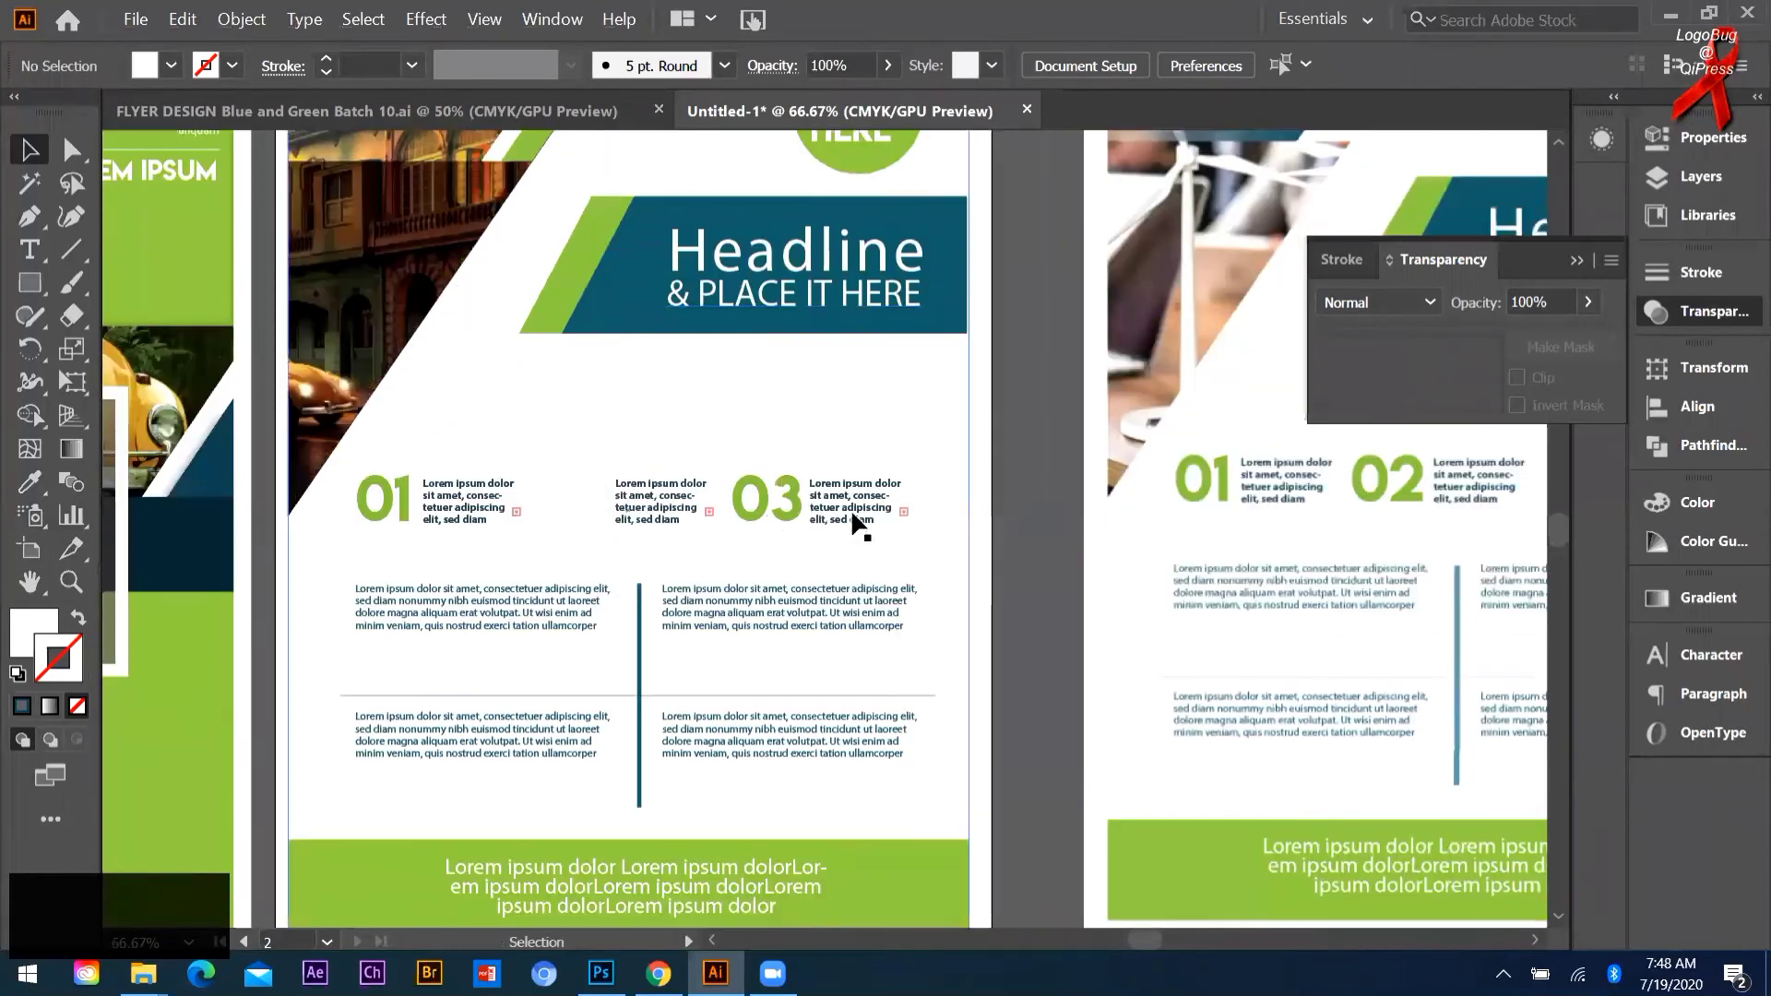
pyautogui.click(567, 118)
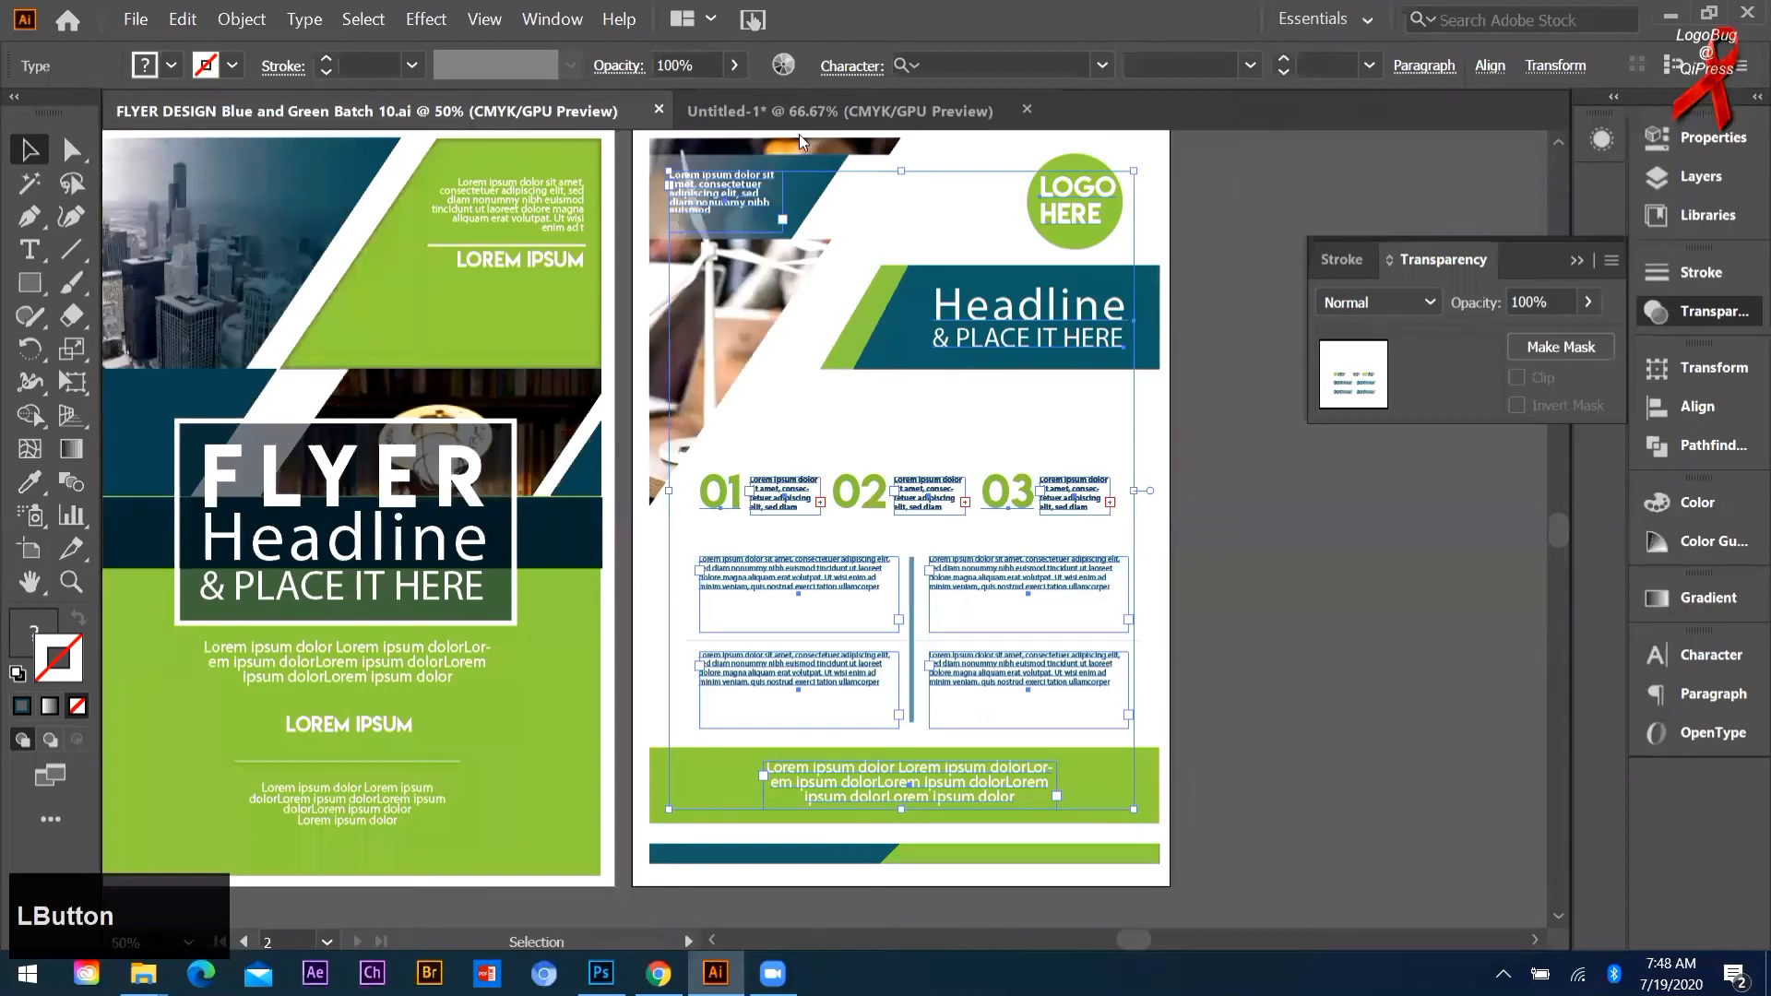
pyautogui.click(859, 492)
pyautogui.hotkey('ctrl', 'c')
pyautogui.click(793, 113)
pyautogui.hotkey('ctrl', 'v')
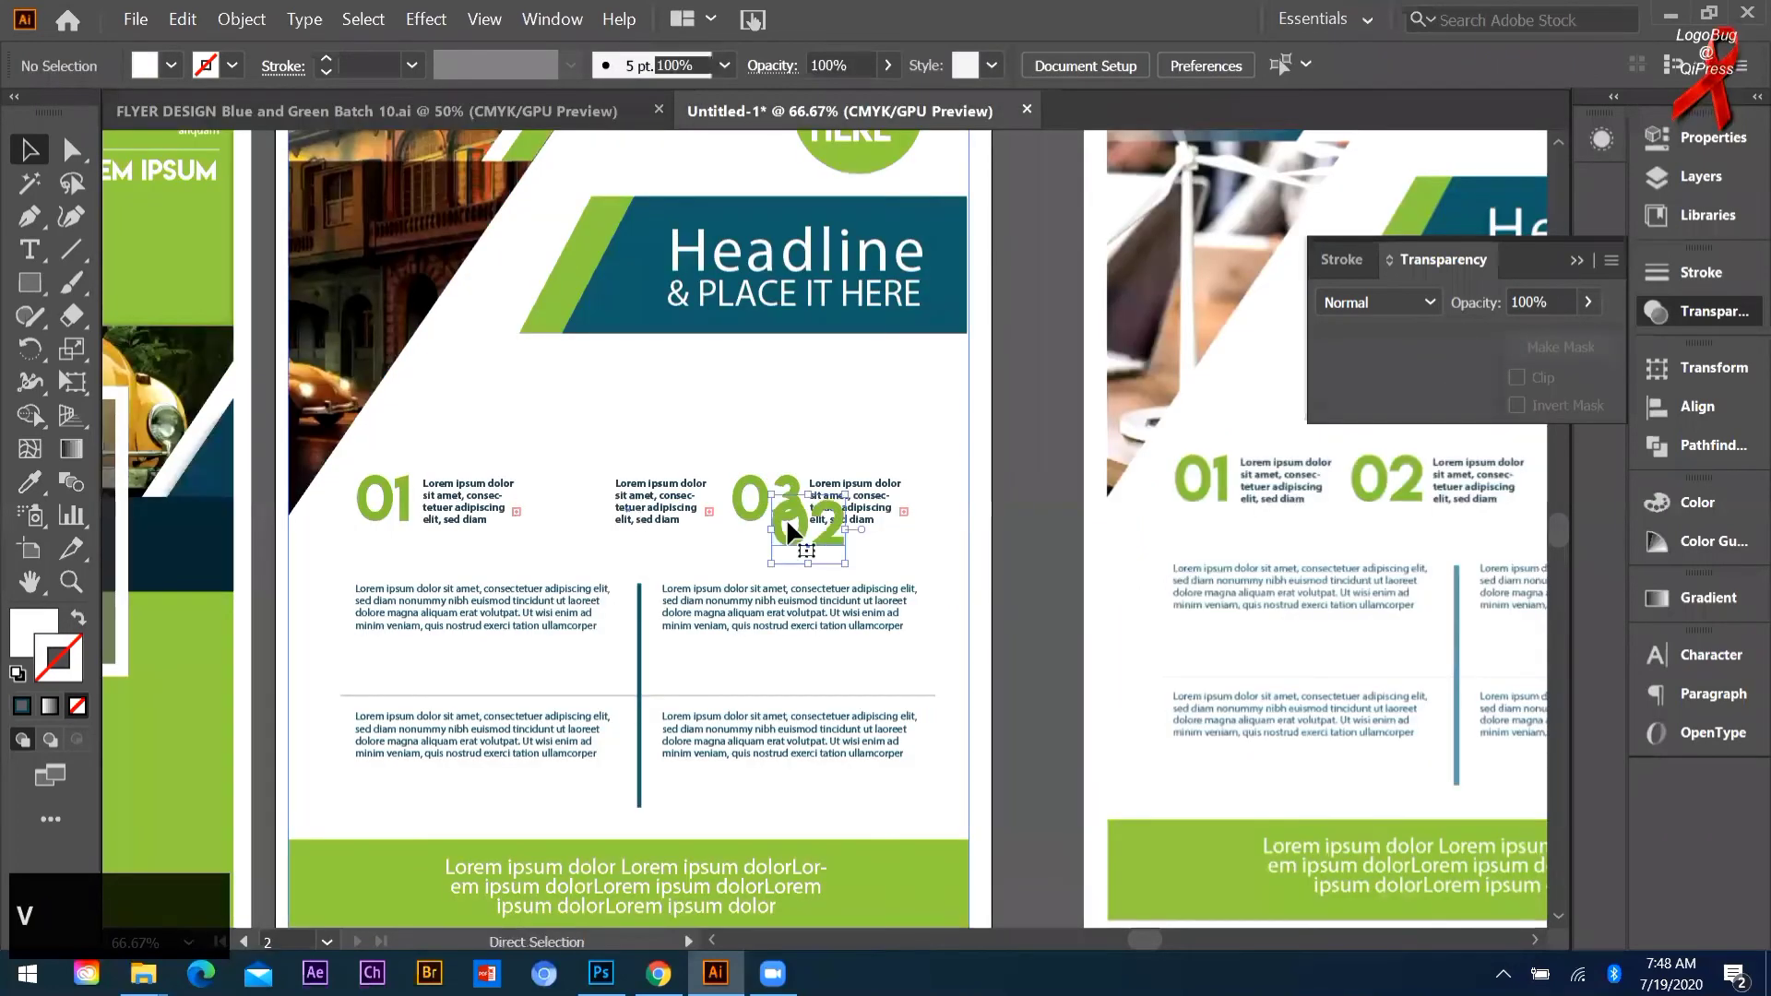
pyautogui.moveTo(559, 503); pyautogui.dragTo(589, 481)
pyautogui.click(630, 556)
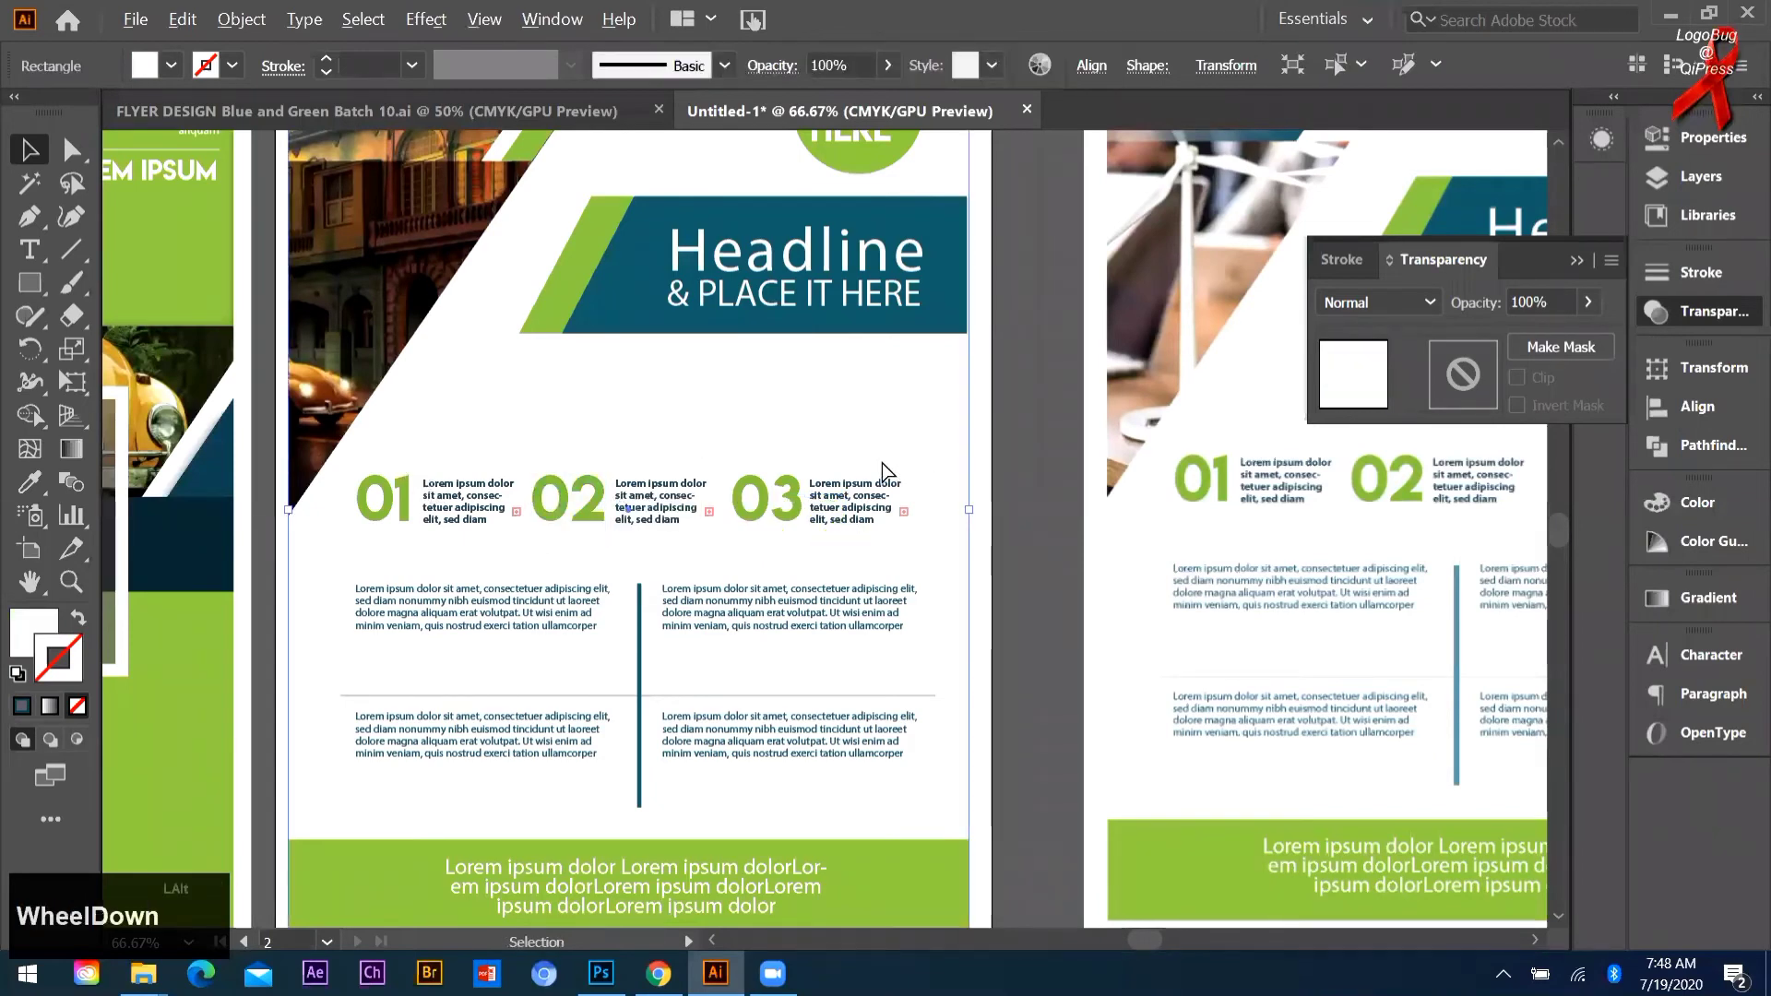
pyautogui.scroll(-1, 870, 474)
pyautogui.click(1018, 462)
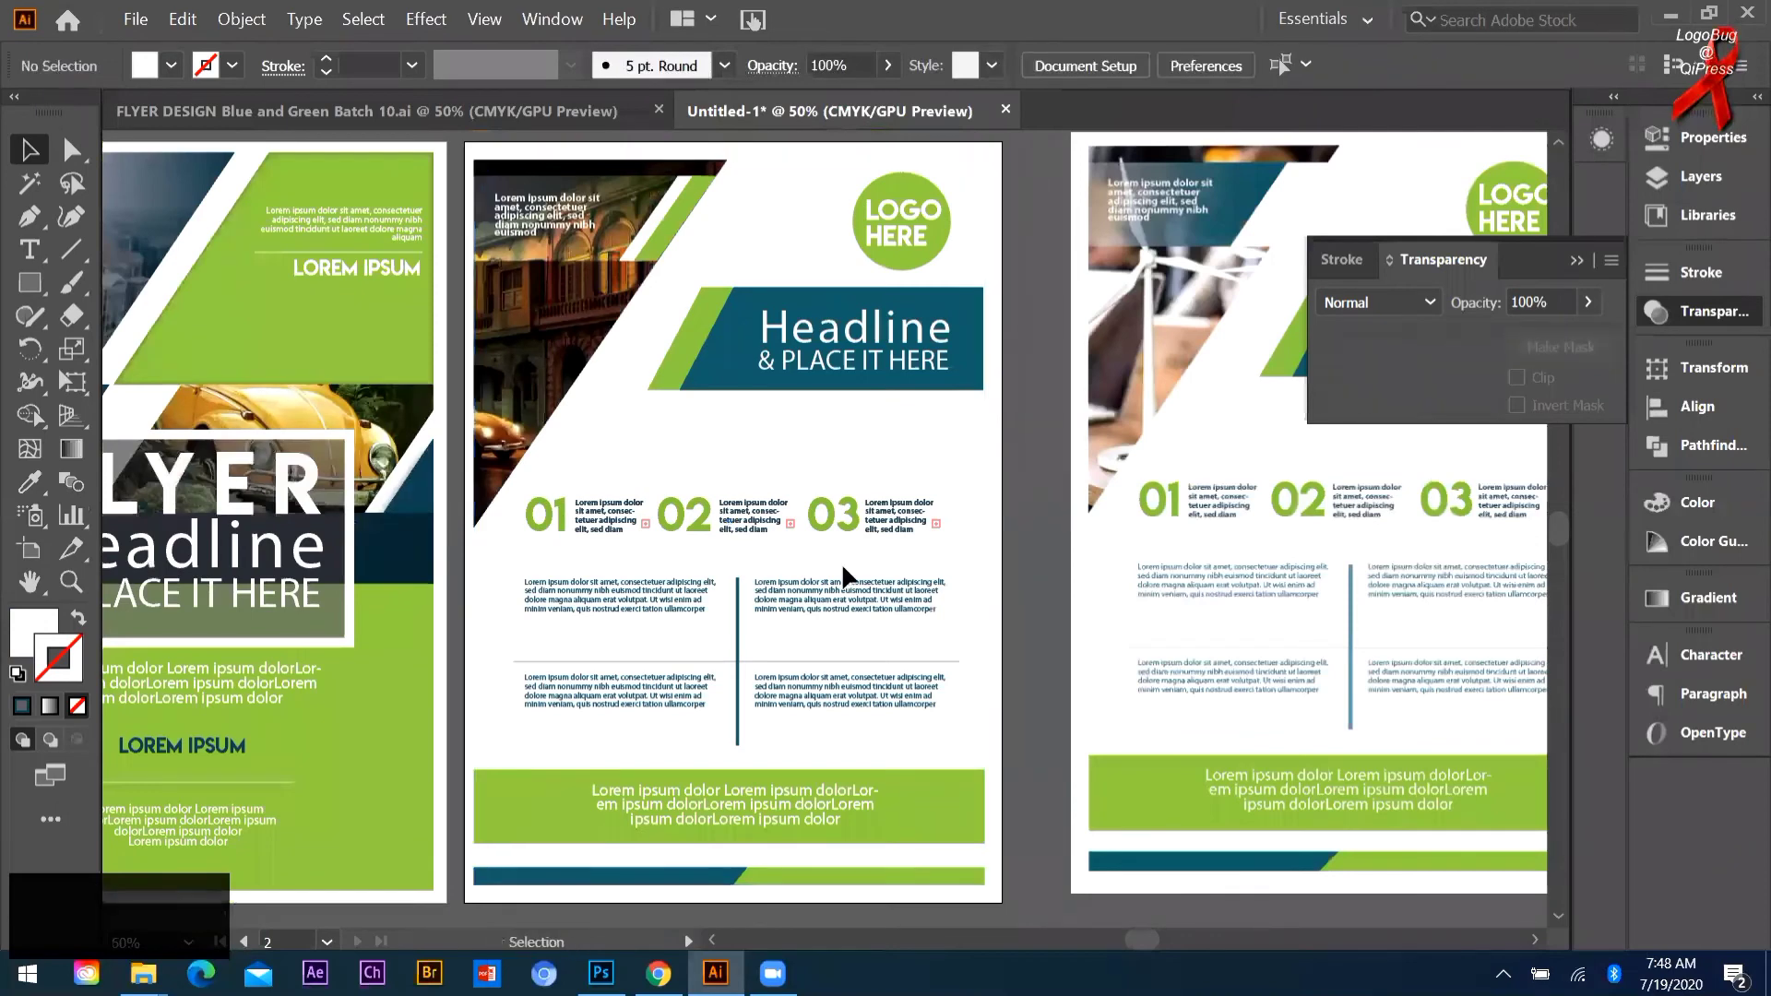
# Step: Select the numbered items, four paragraphs and divider lines together and shift them slightly up and right above the green band
pyautogui.click(725, 607)
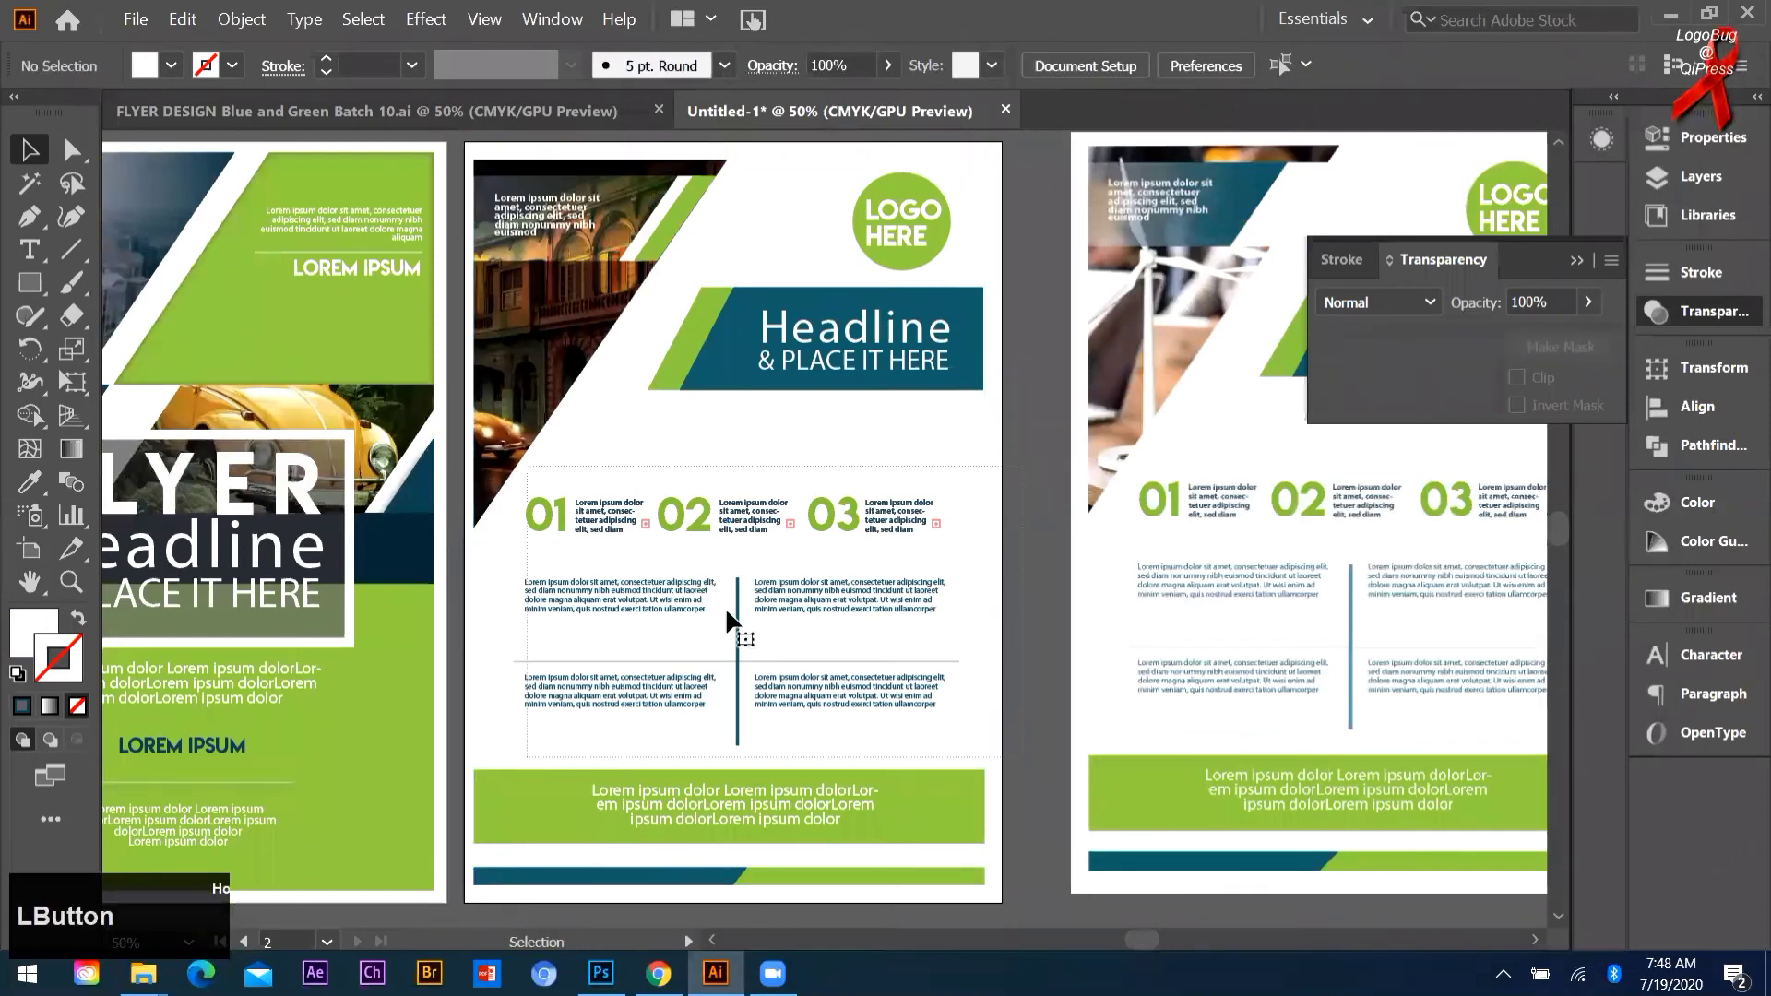
pyautogui.moveTo(692, 592); pyautogui.dragTo(692, 595)
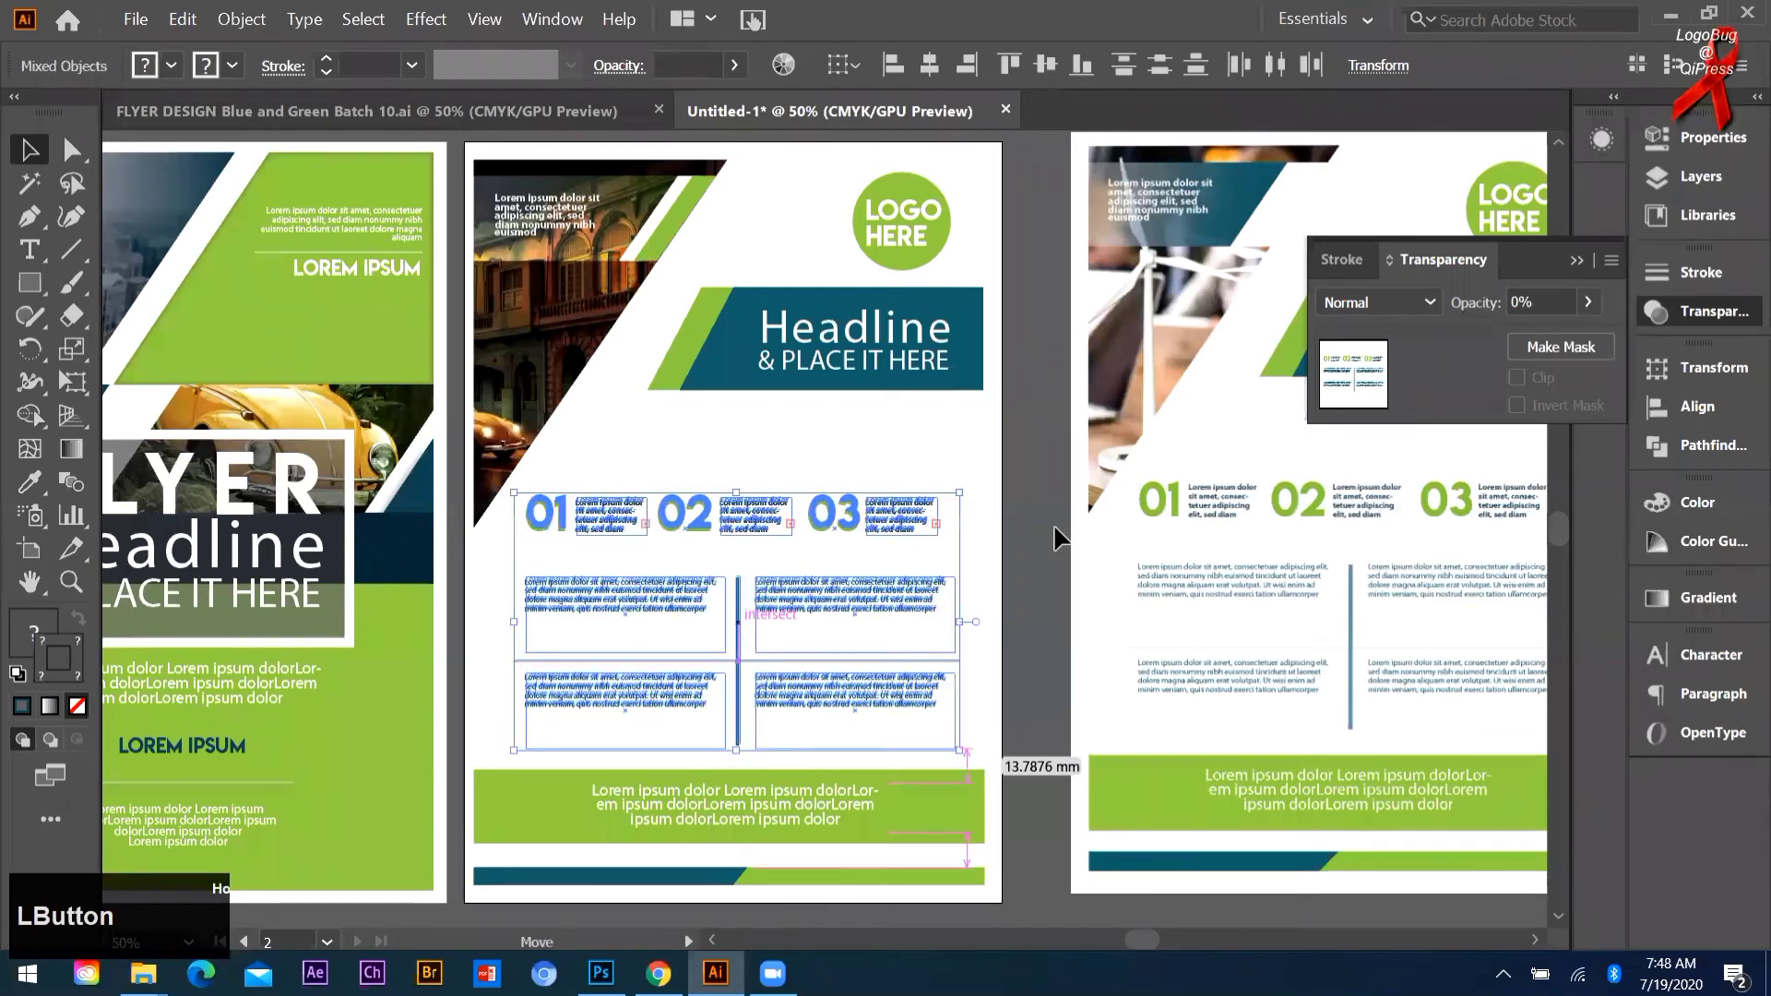
pyautogui.click(735, 743)
# Step: Unlock all objects and delete the reference back page beside the finished artboards
pyautogui.scroll(-1, 758, 719)
pyautogui.scroll(1, 710, 528)
pyautogui.scroll(-1, 684, 481)
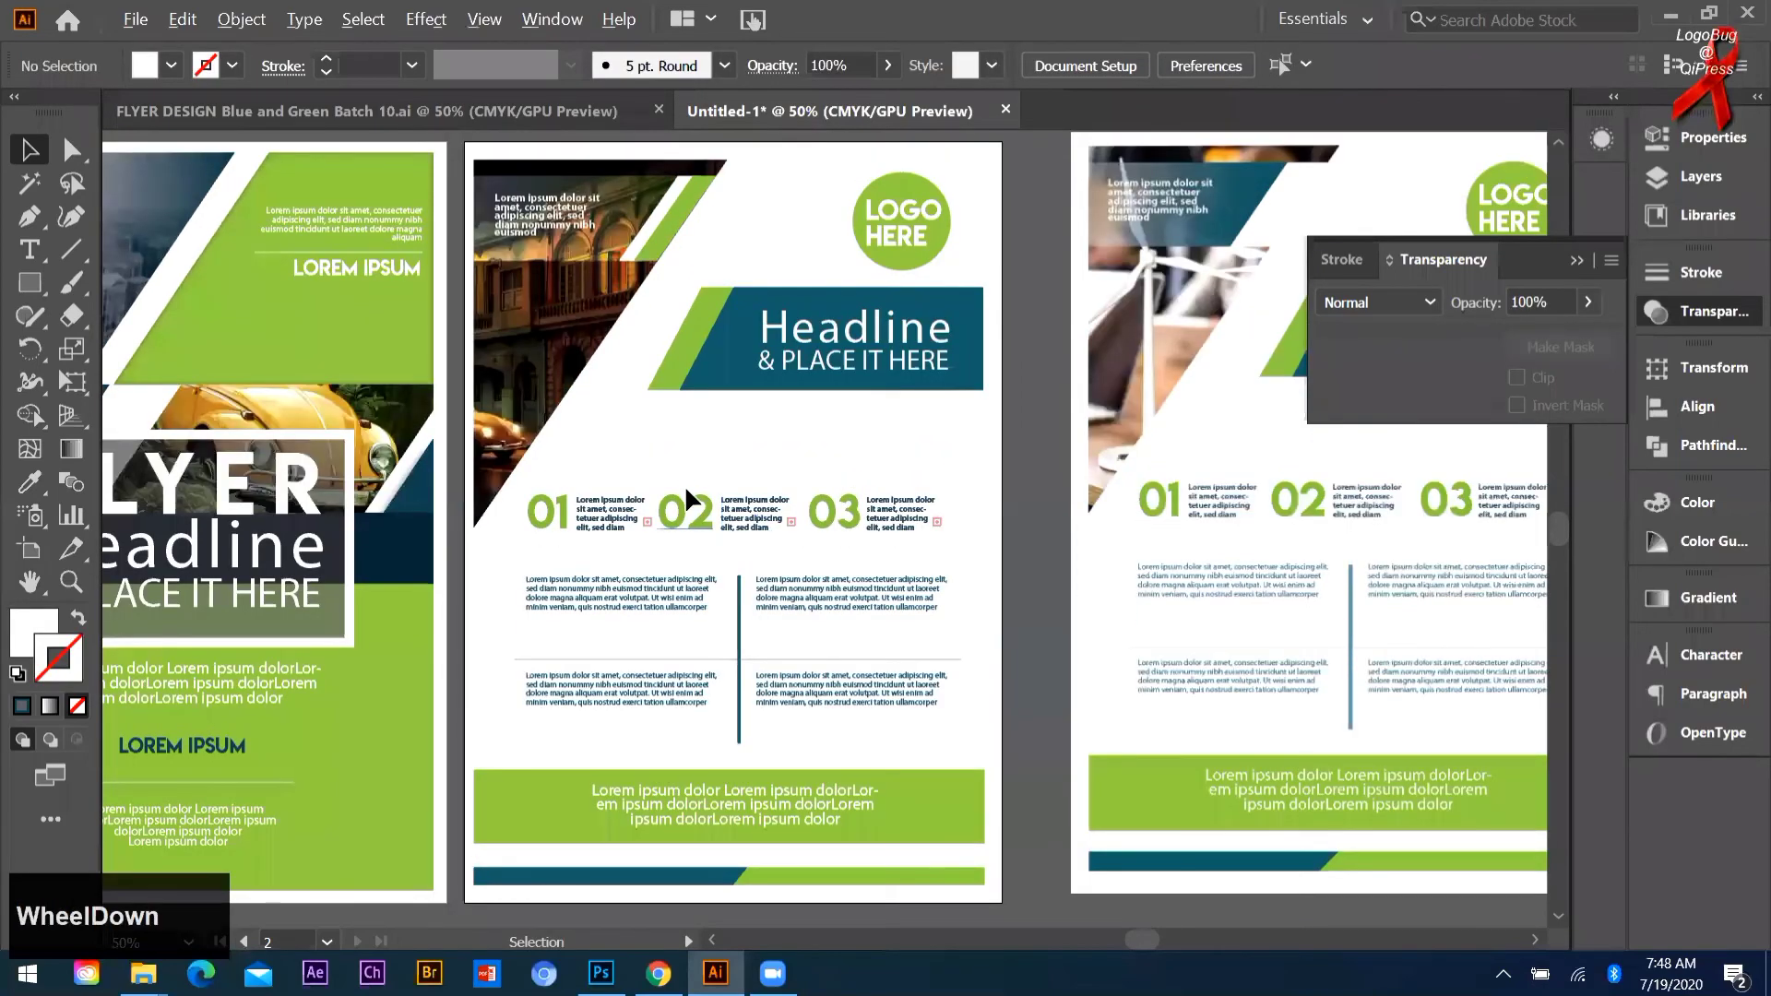
pyautogui.scroll(1, 899, 451)
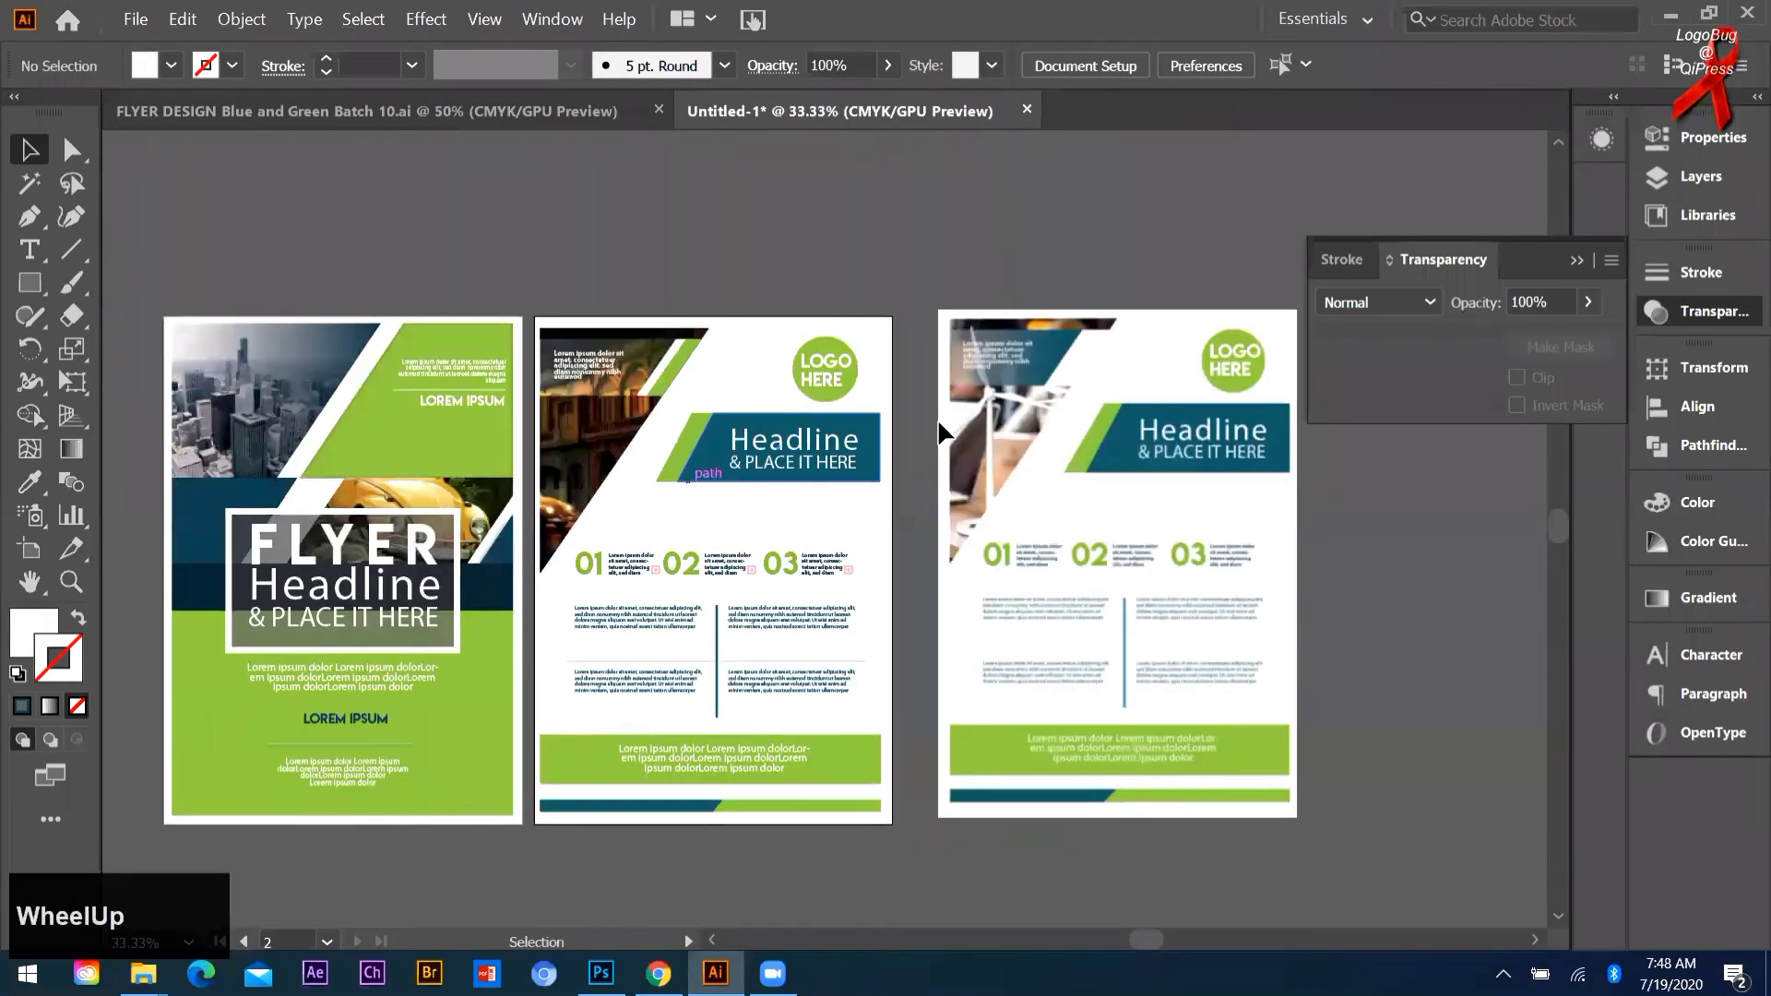
pyautogui.scroll(-1, 941, 434)
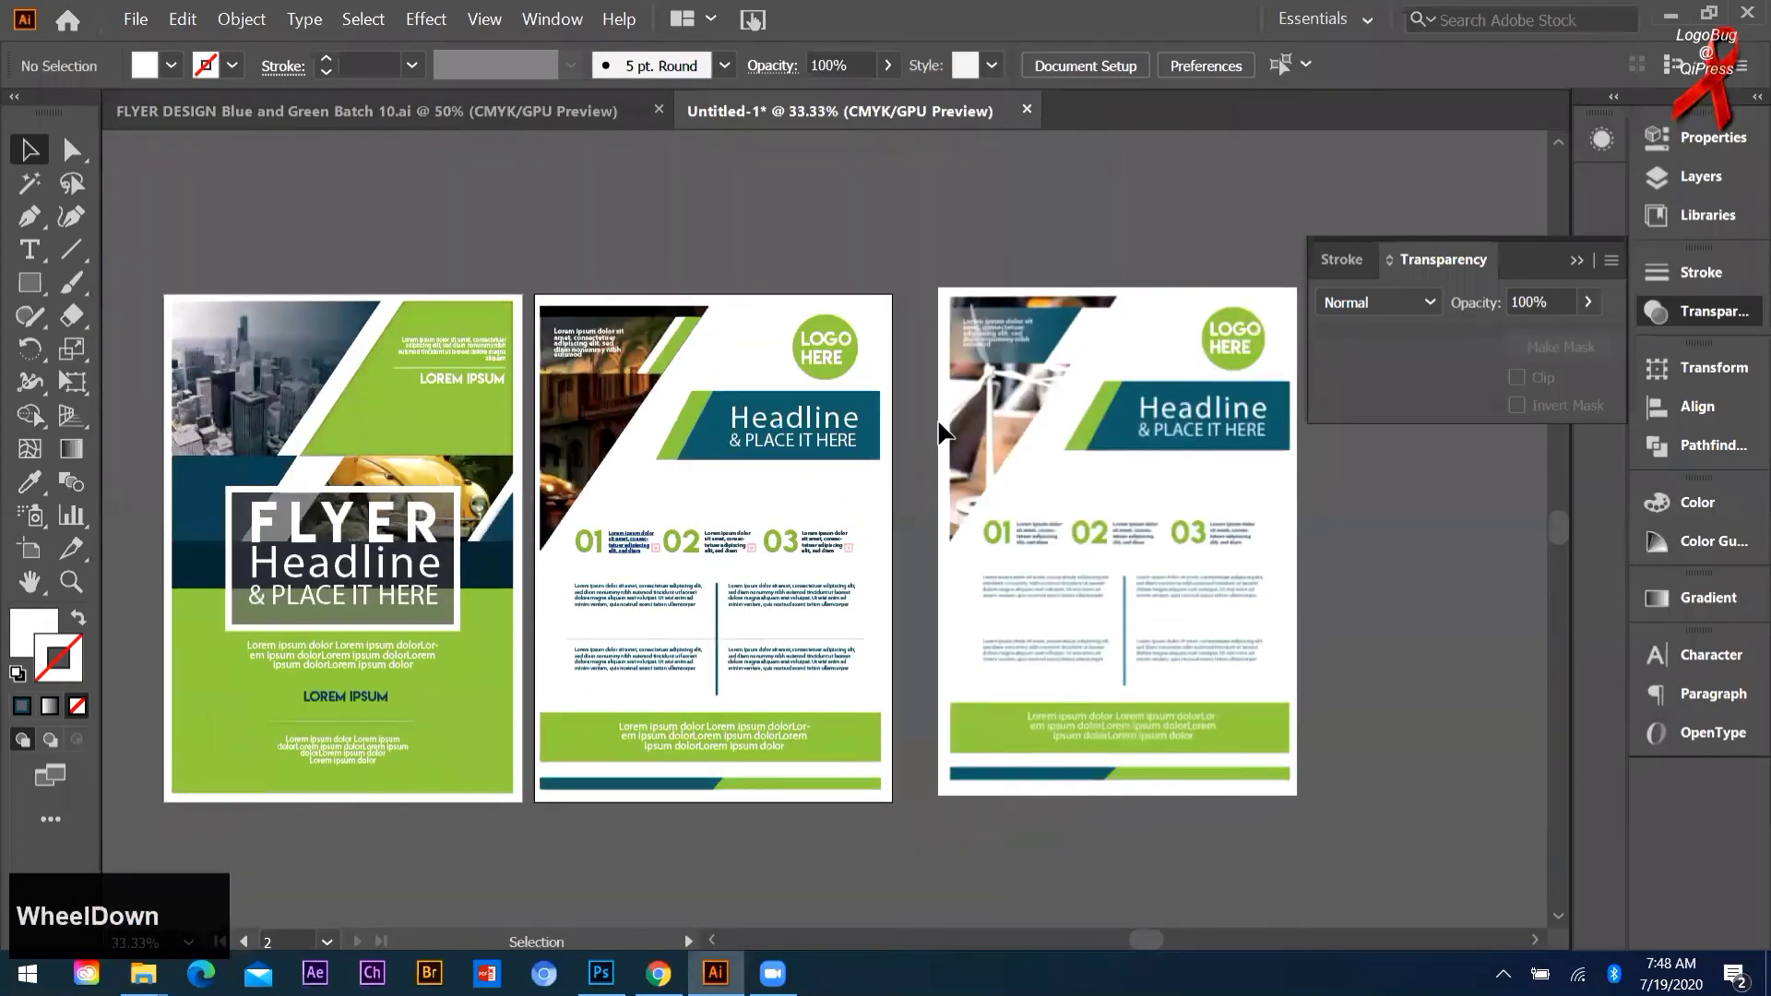
pyautogui.click(1275, 664)
pyautogui.scroll(-1, 1269, 649)
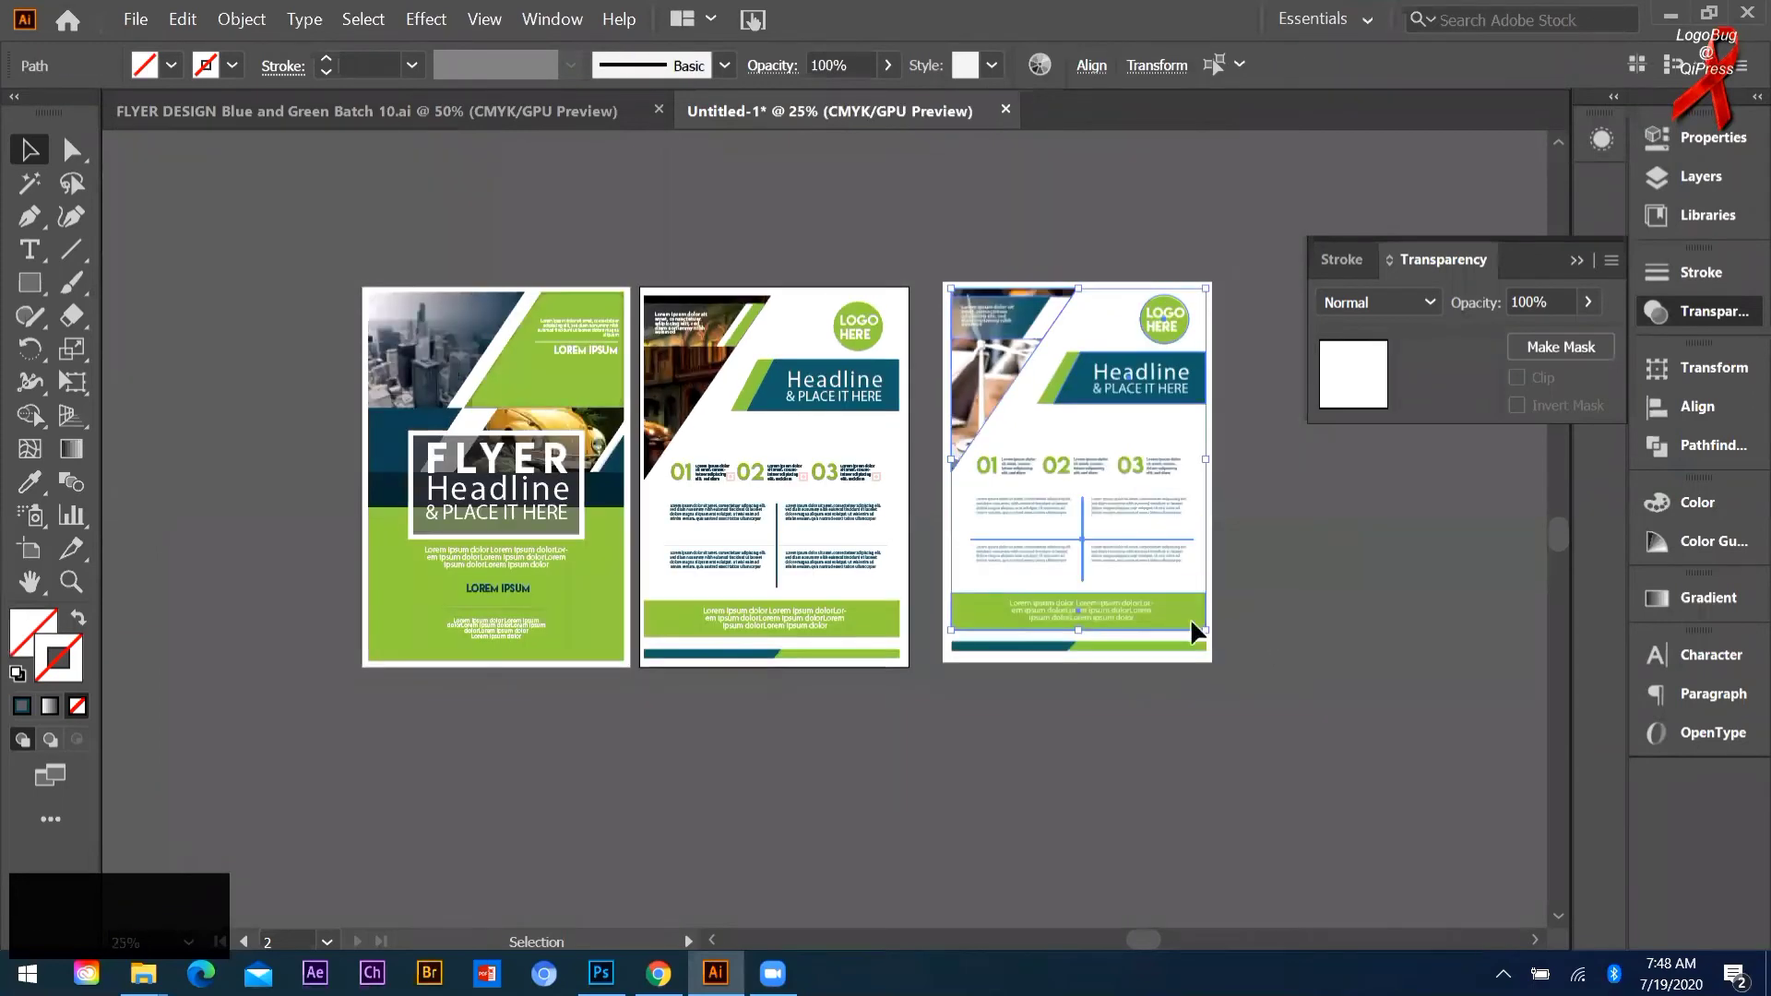
pyautogui.press('Delete')
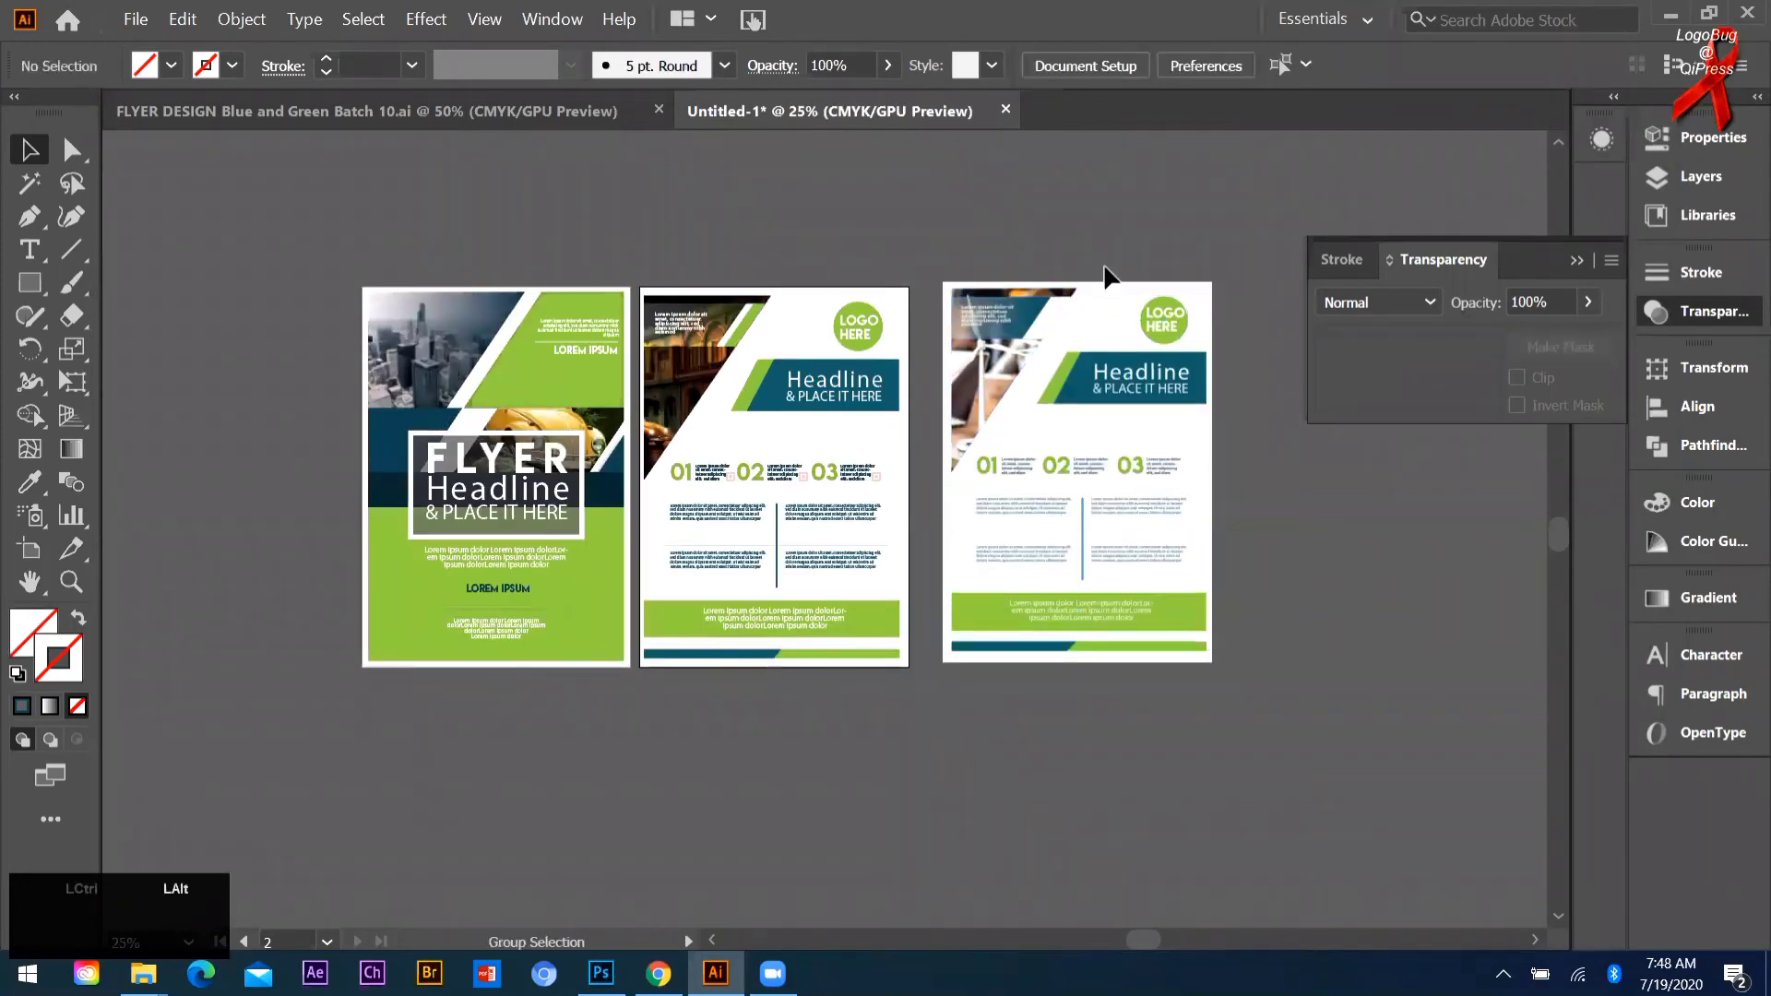
pyautogui.hotkey('ctrl', 'alt', '2')
pyautogui.moveTo(1127, 469); pyautogui.dragTo(1185, 377)
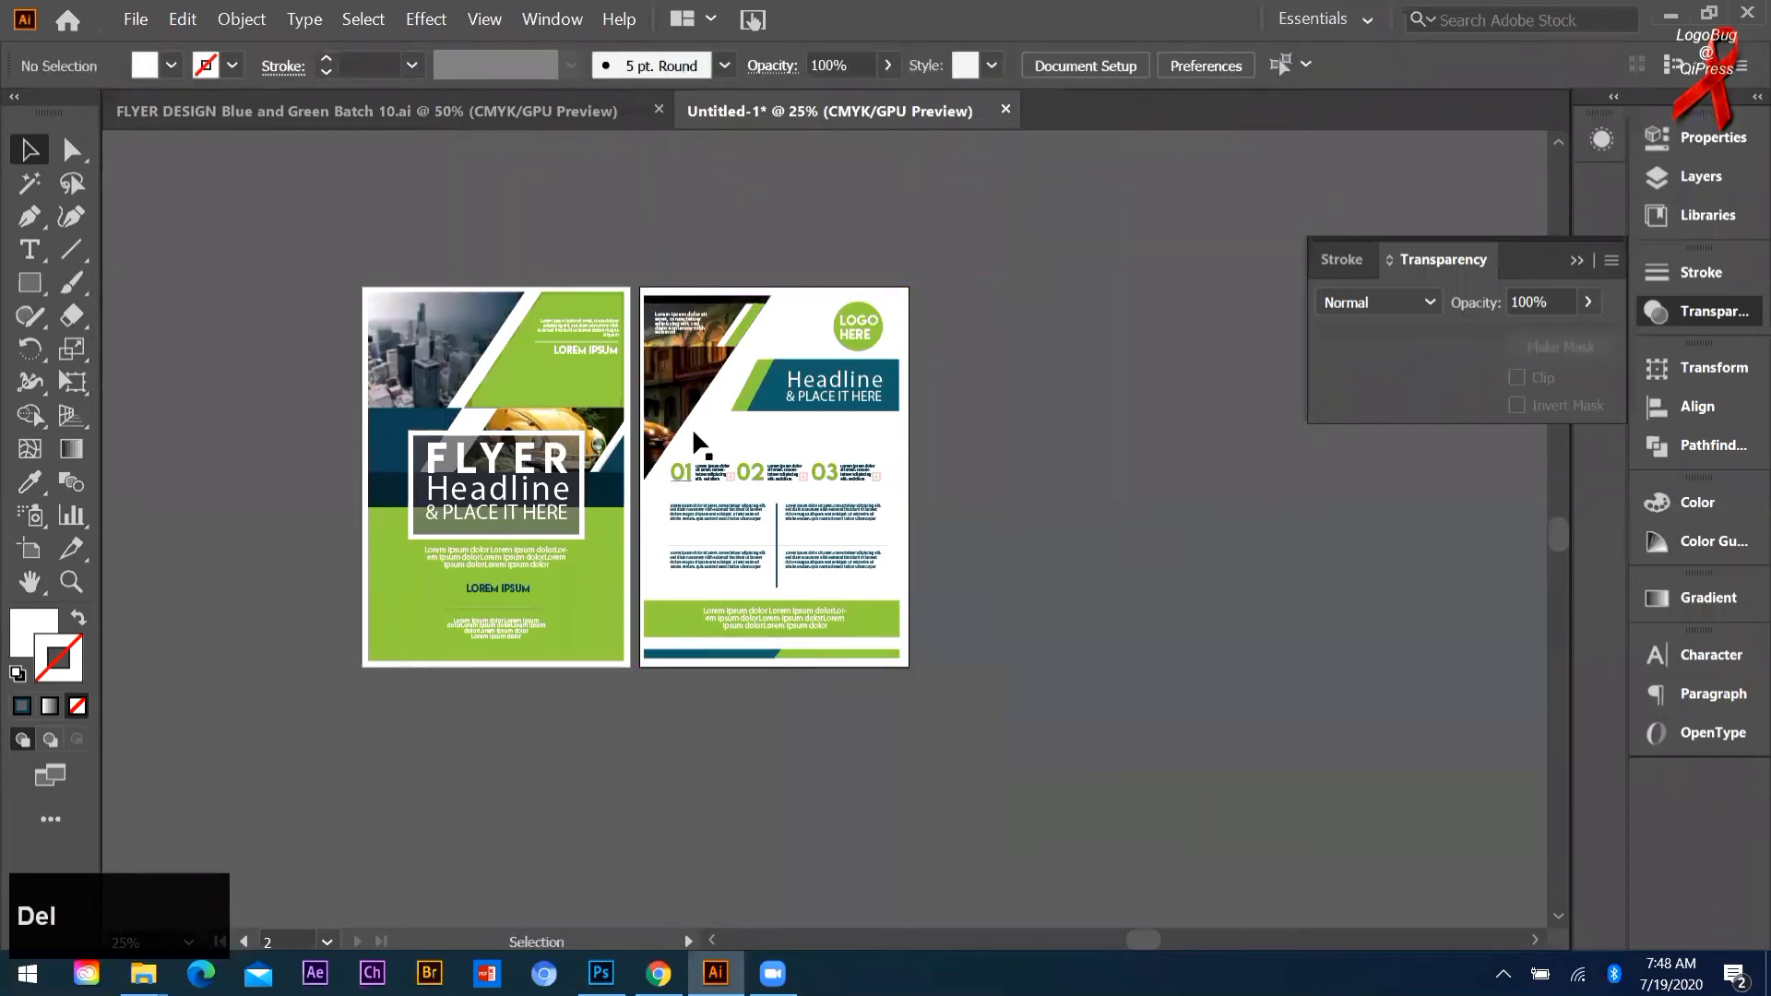
# Step: Select all of the back page's artwork and nudge it slightly upward on the artboard
pyautogui.scroll(2, 694, 430)
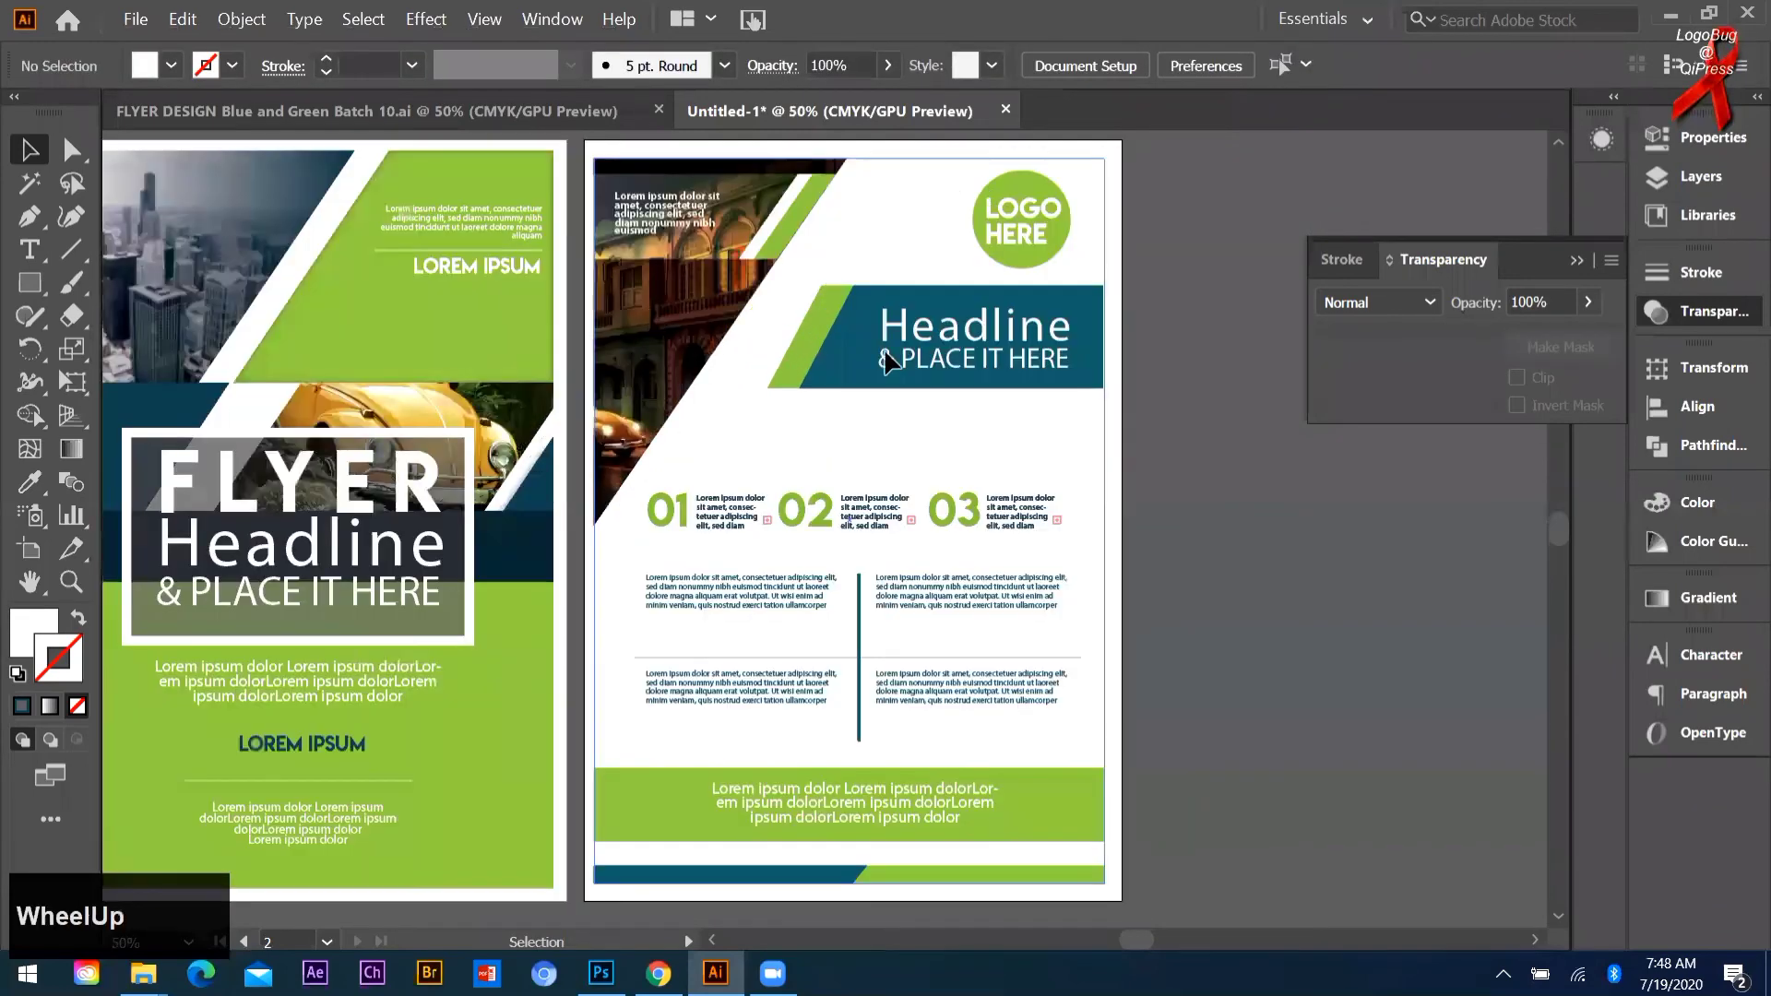
pyautogui.scroll(-1, 594, 664)
pyautogui.moveTo(612, 685); pyautogui.dragTo(710, 360)
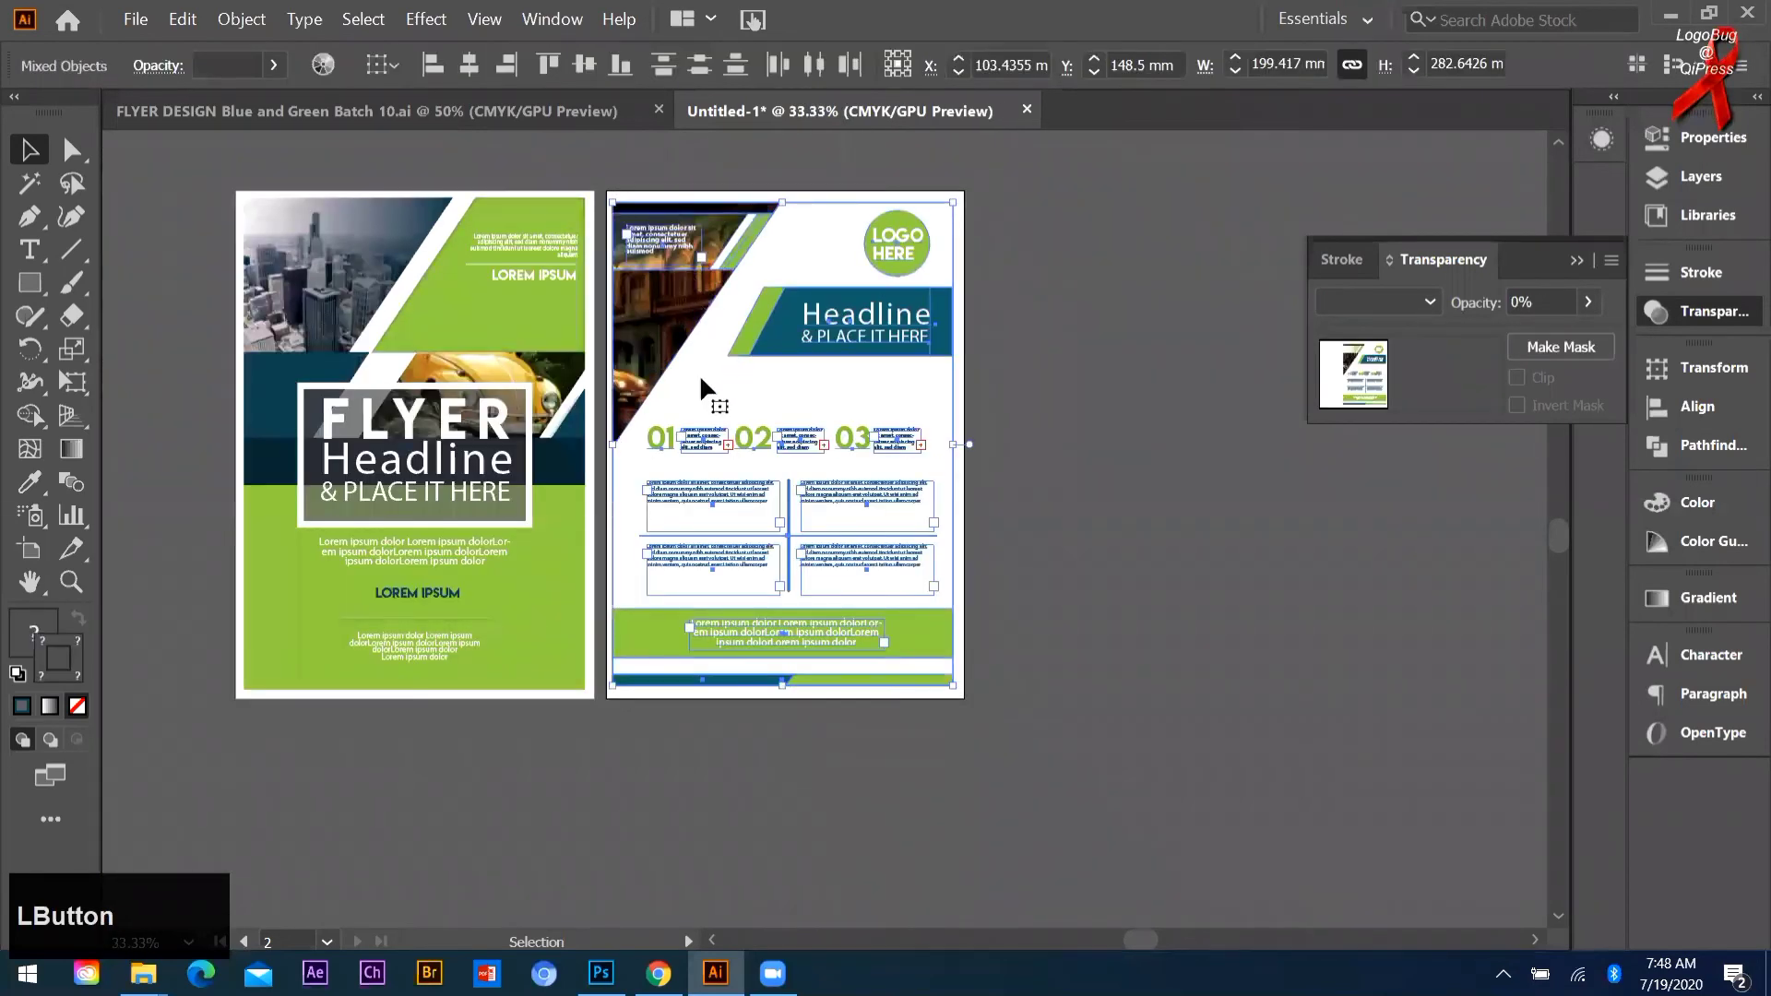
pyautogui.scroll(1, 699, 376)
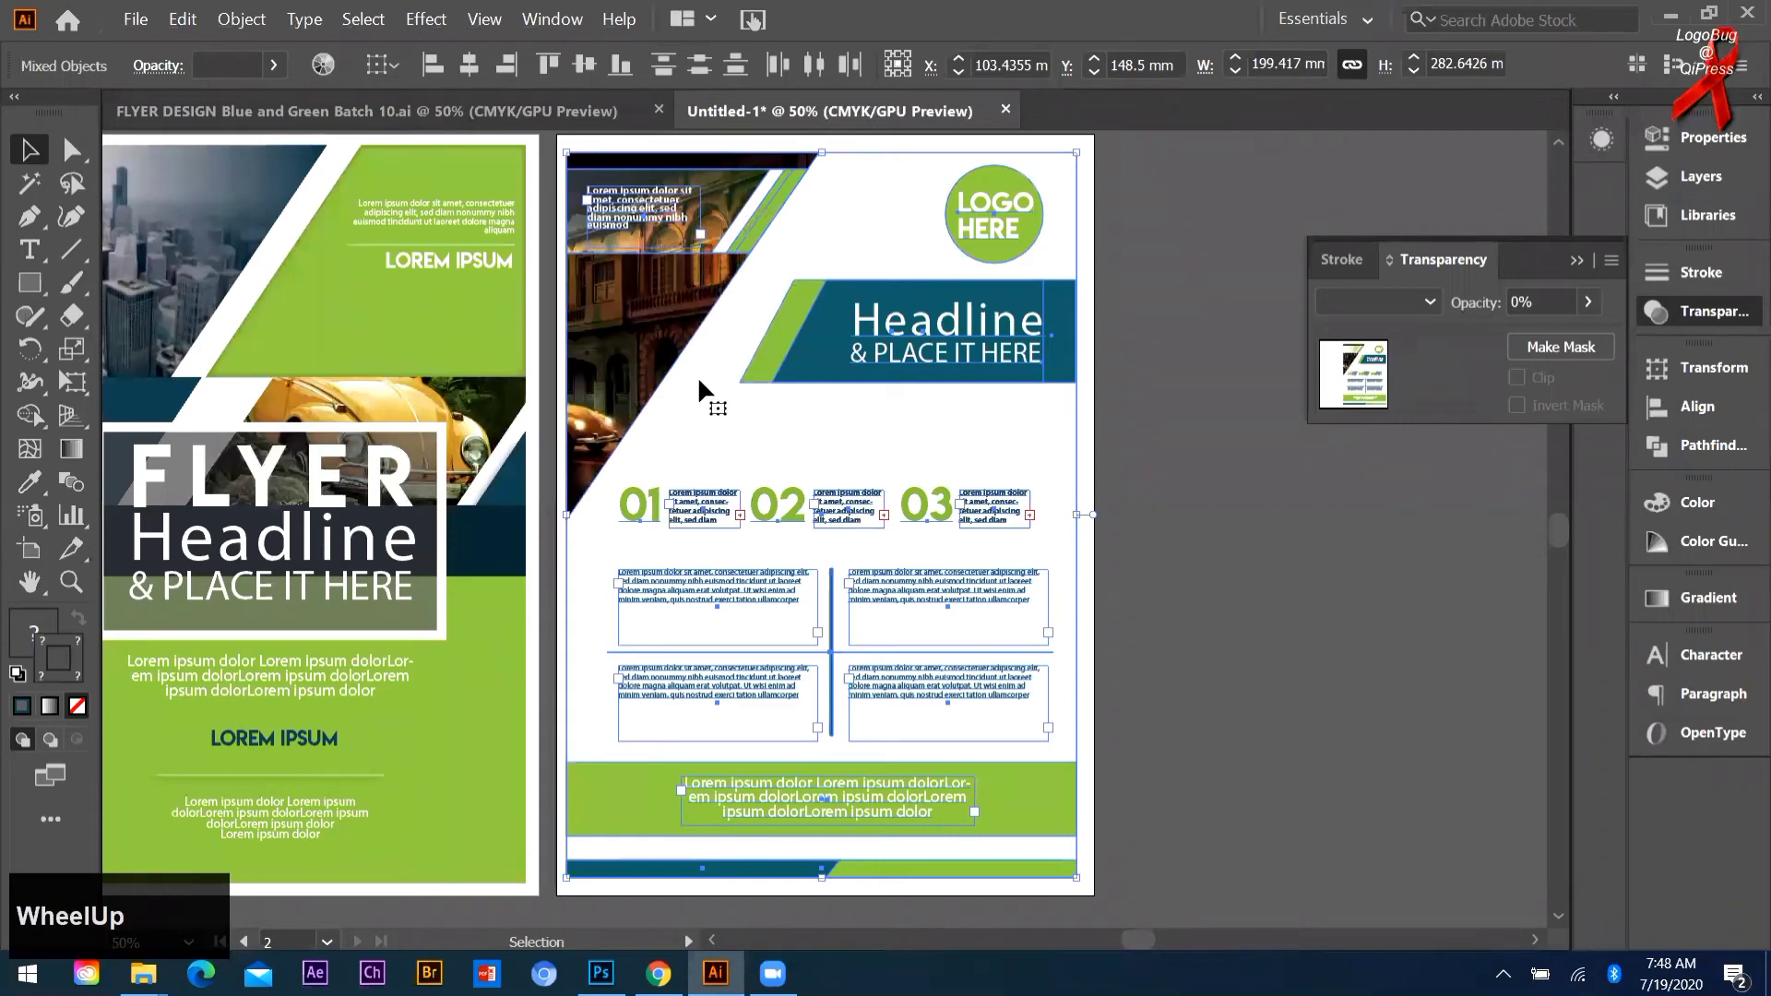
pyautogui.press('Up')
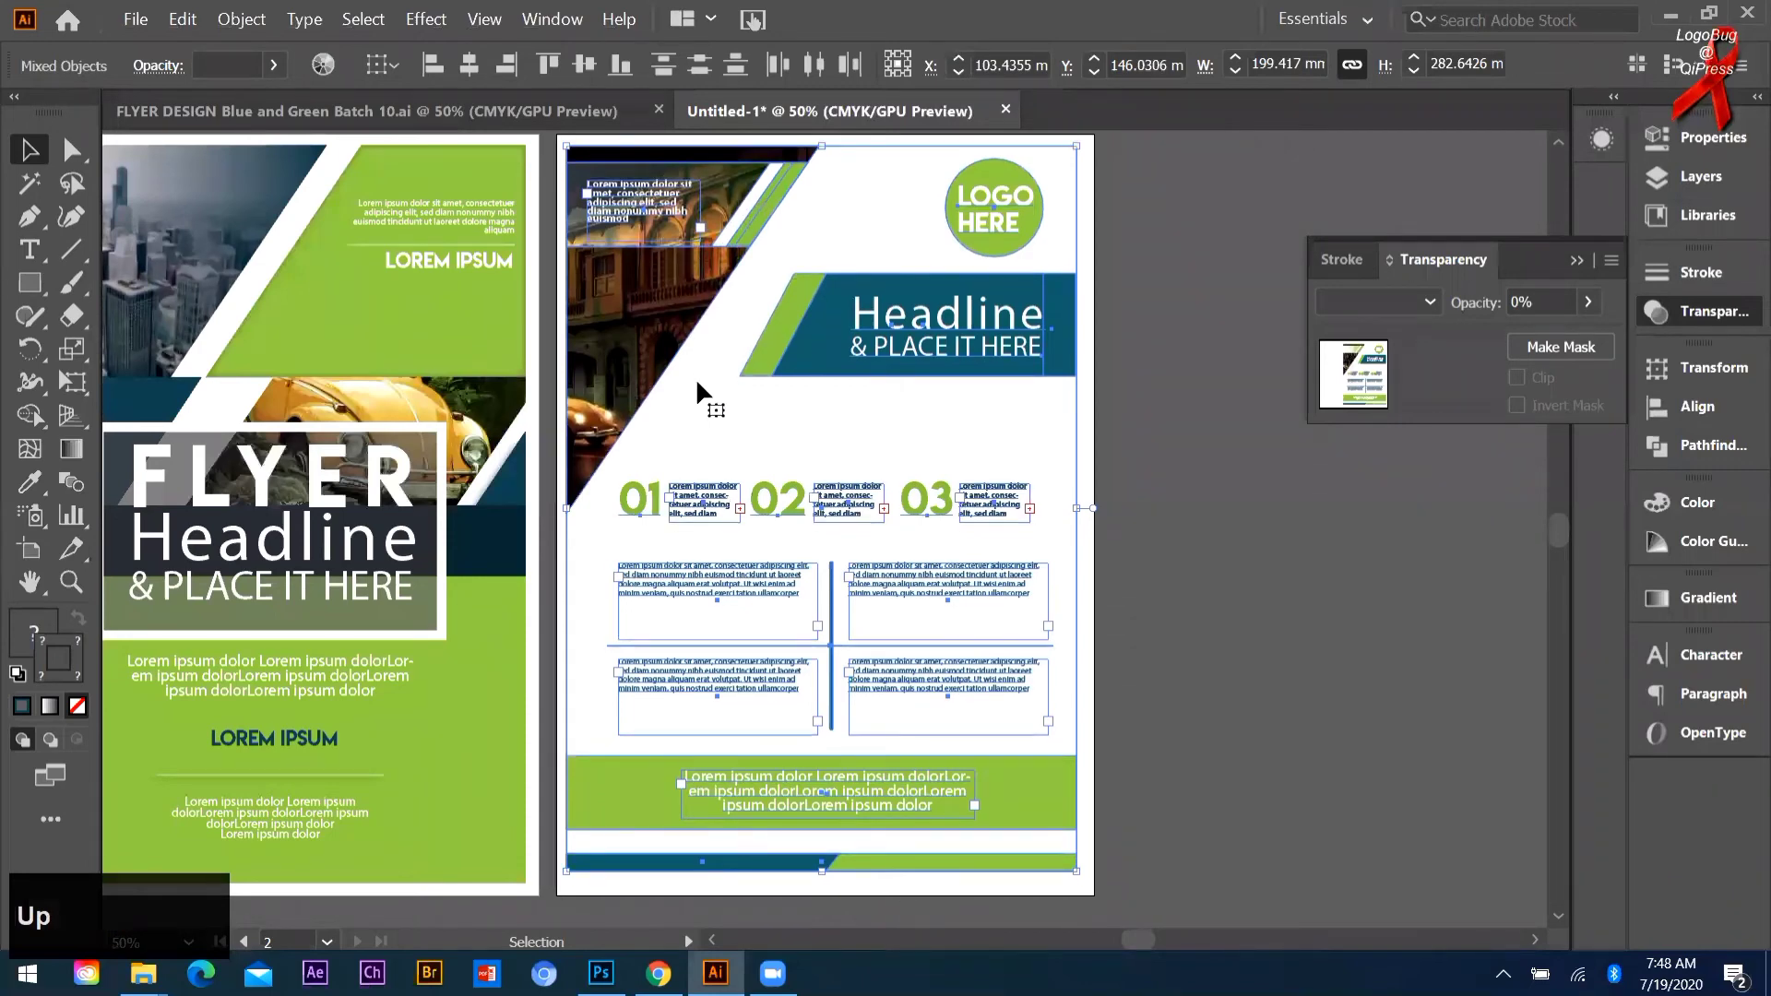
pyautogui.press('Up')
pyautogui.press('Up')
pyautogui.press('Down')
pyautogui.press('Down')
pyautogui.press('Down')
pyautogui.press('Up')
pyautogui.click(565, 837)
# Step: Nudge the blue and green footer bars together slightly down toward the lower margin of the back page
pyautogui.scroll(-1, 974, 852)
pyautogui.moveTo(1086, 857); pyautogui.dragTo(1089, 865)
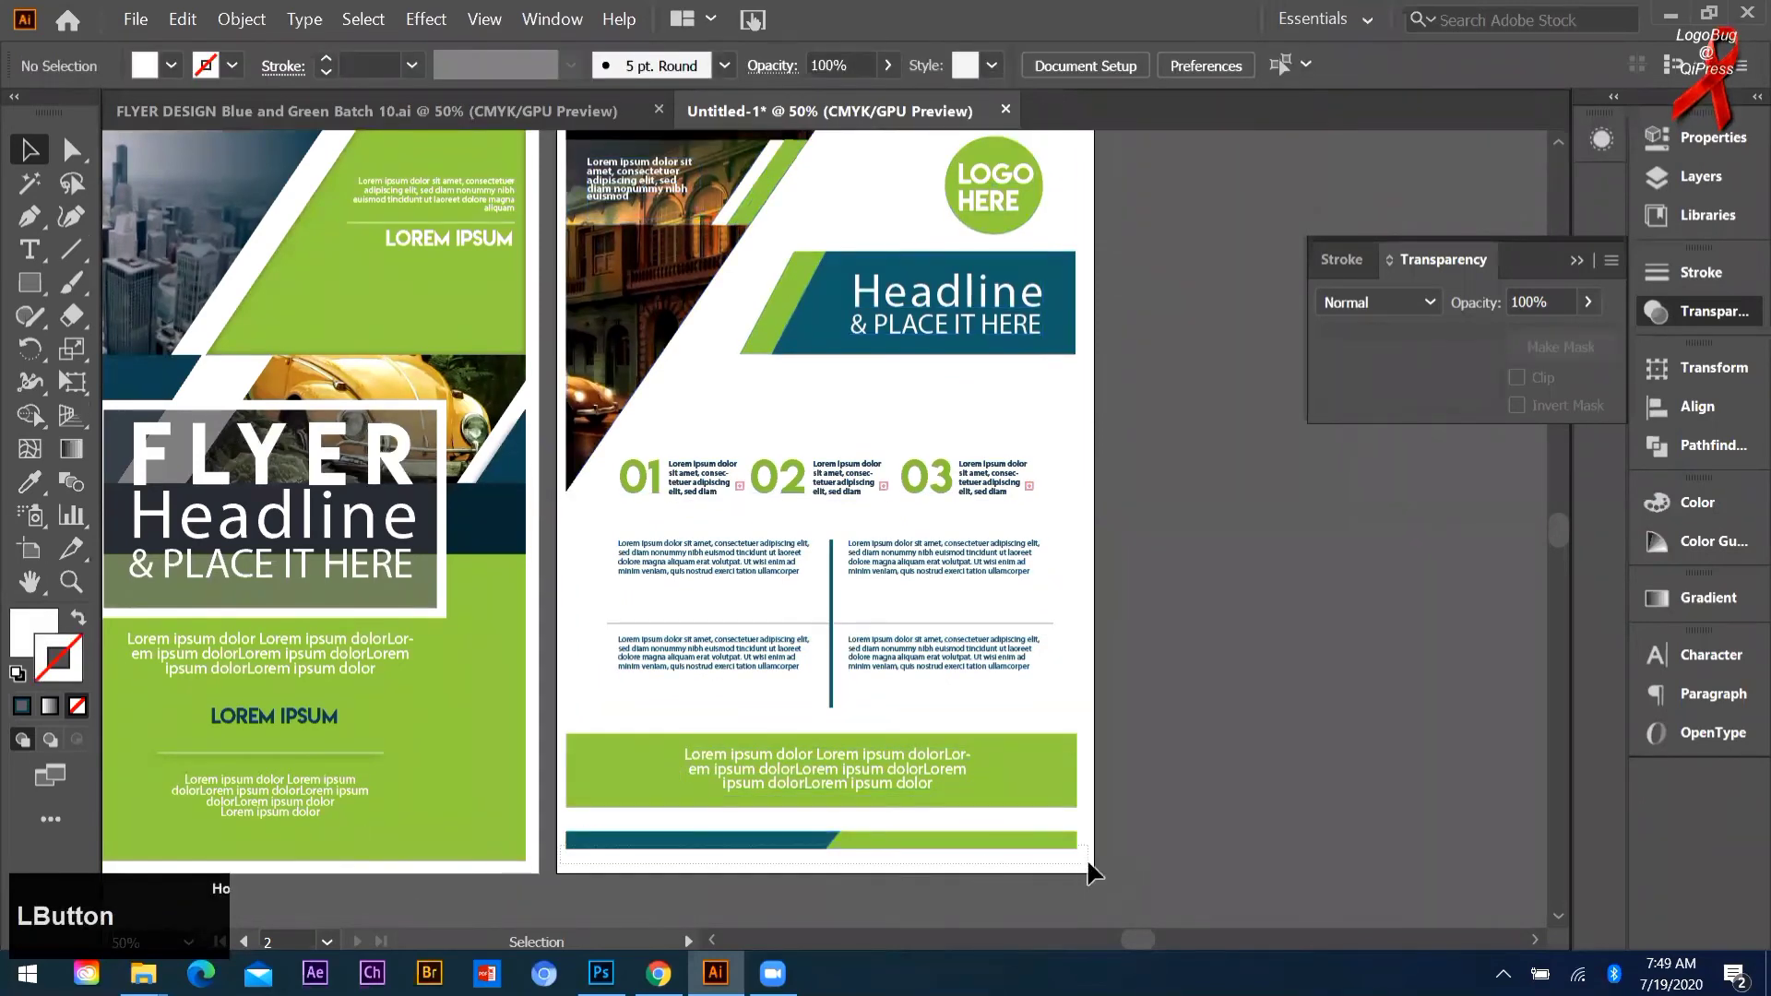
pyautogui.click(1064, 694)
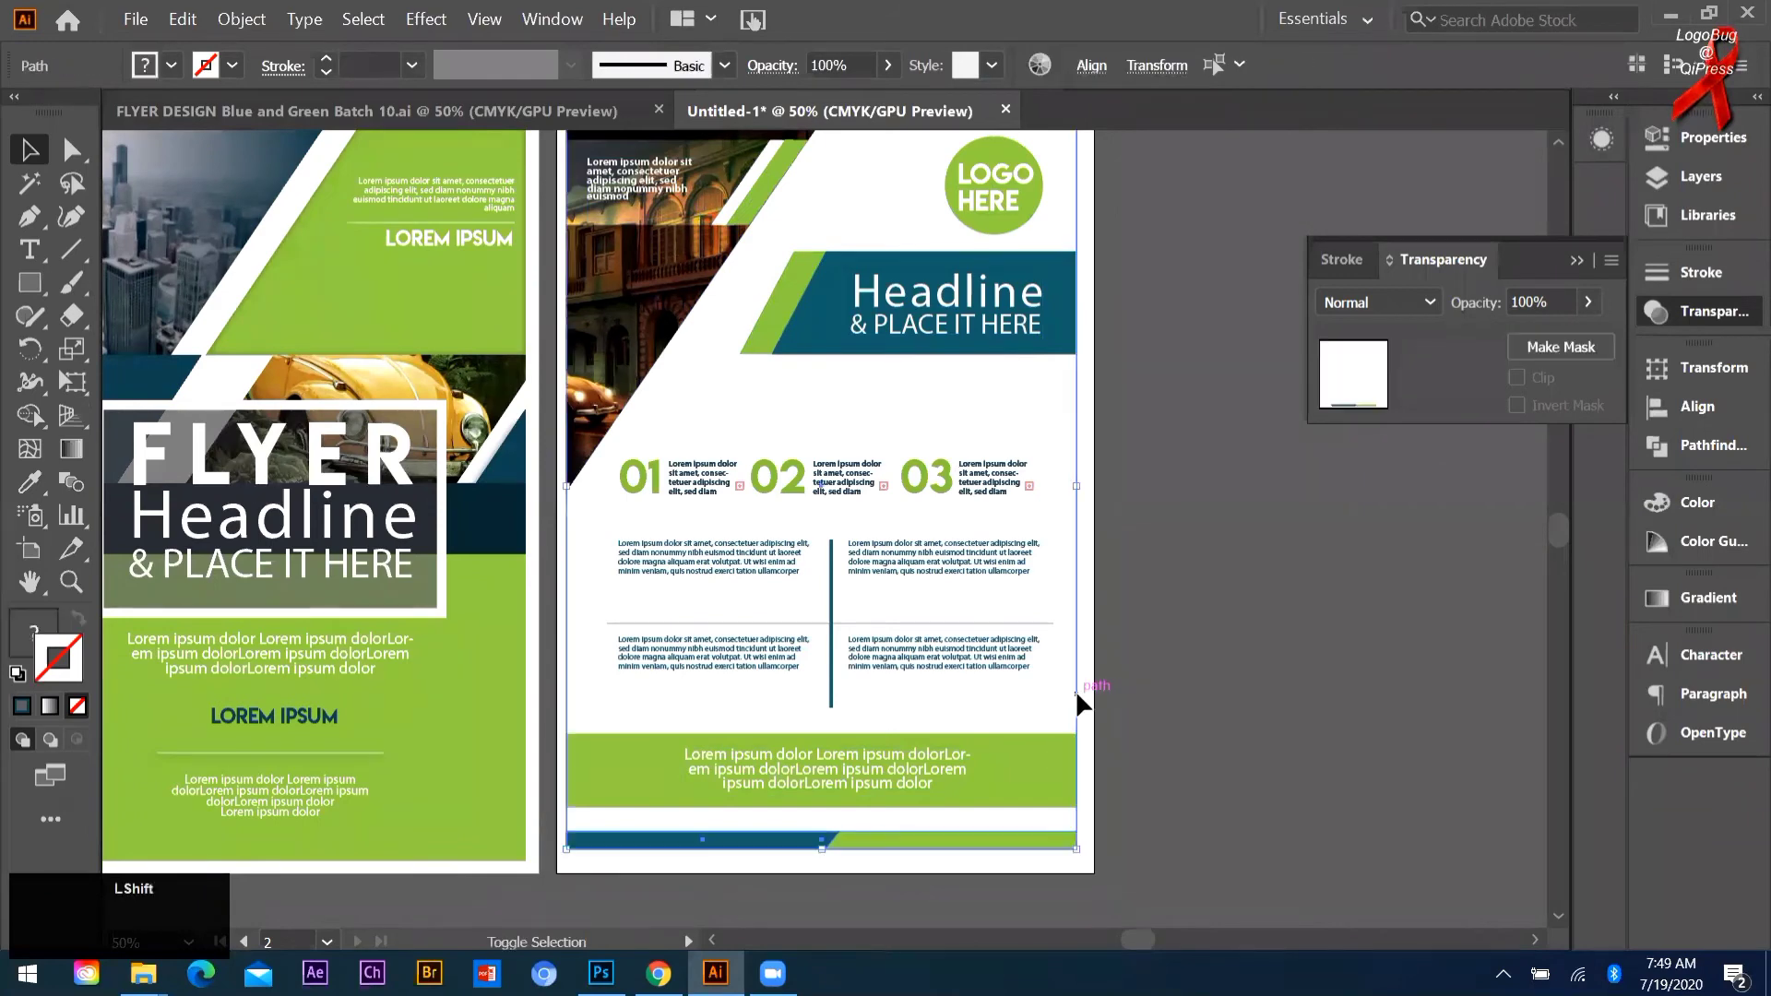
pyautogui.keyDown('shift'); pyautogui.click(997, 843); pyautogui.keyUp('shift')
pyautogui.press('Down')
pyautogui.press('Down')
pyautogui.press('Down')
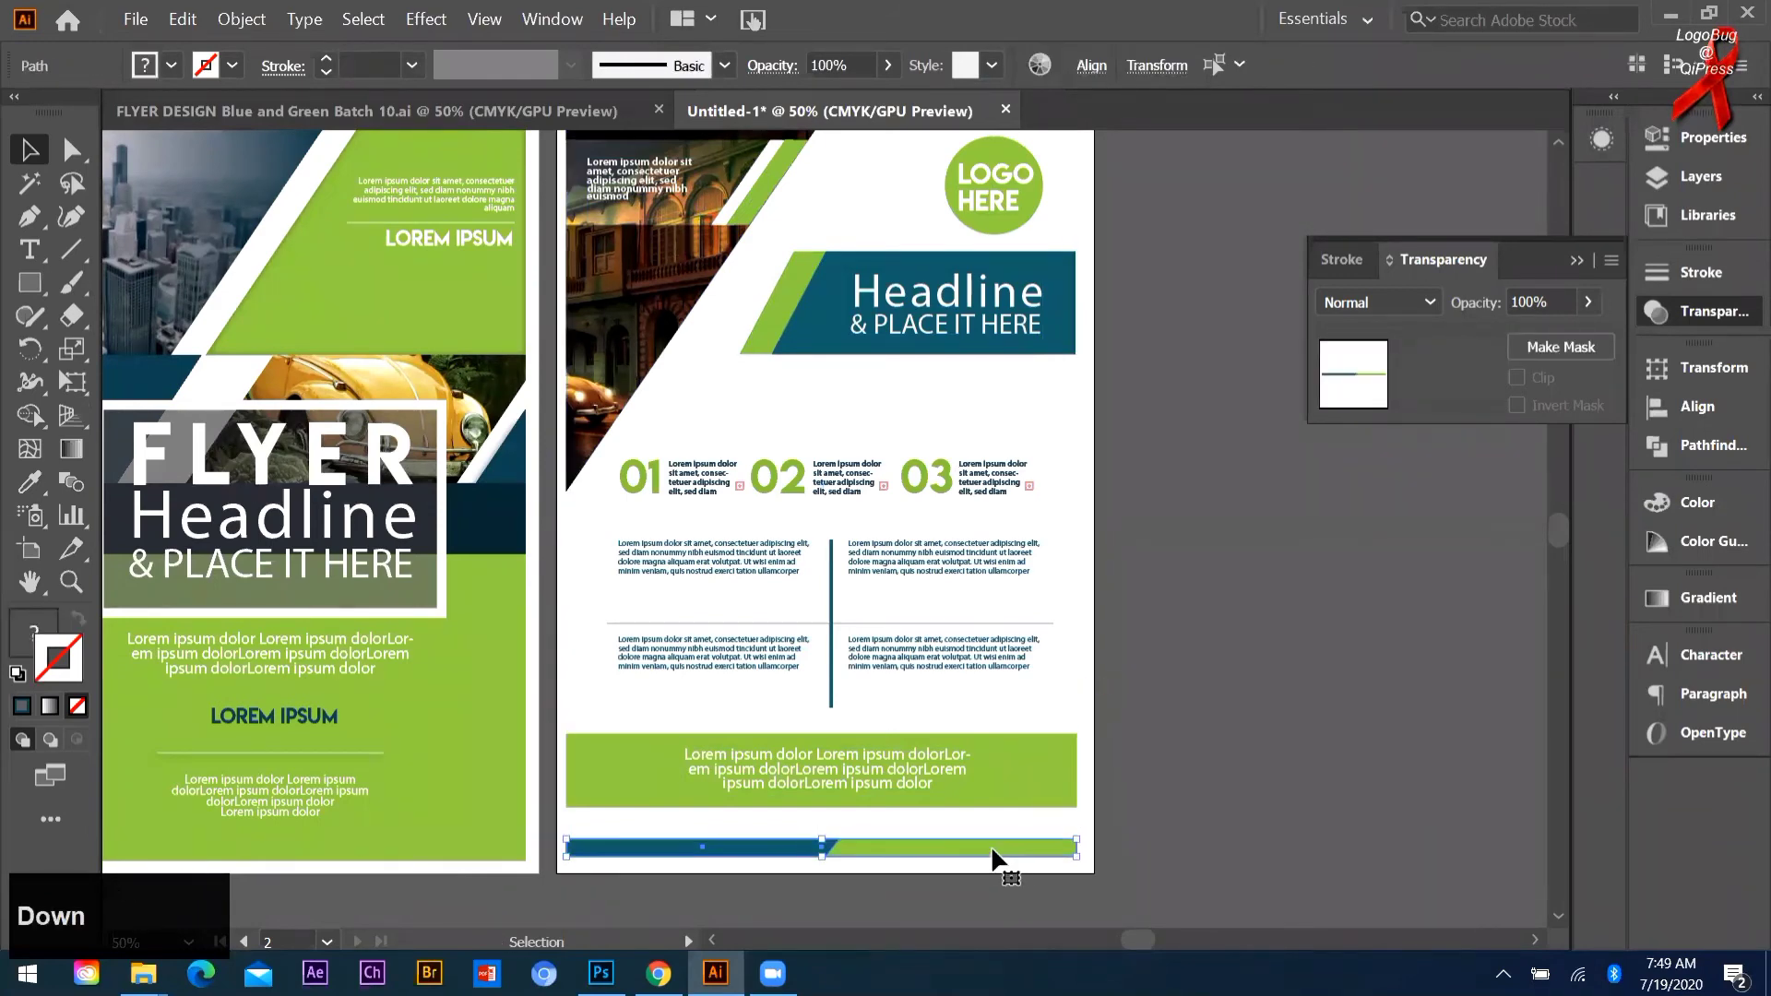
pyautogui.press('Down')
pyautogui.press('Down')
pyautogui.press('Up')
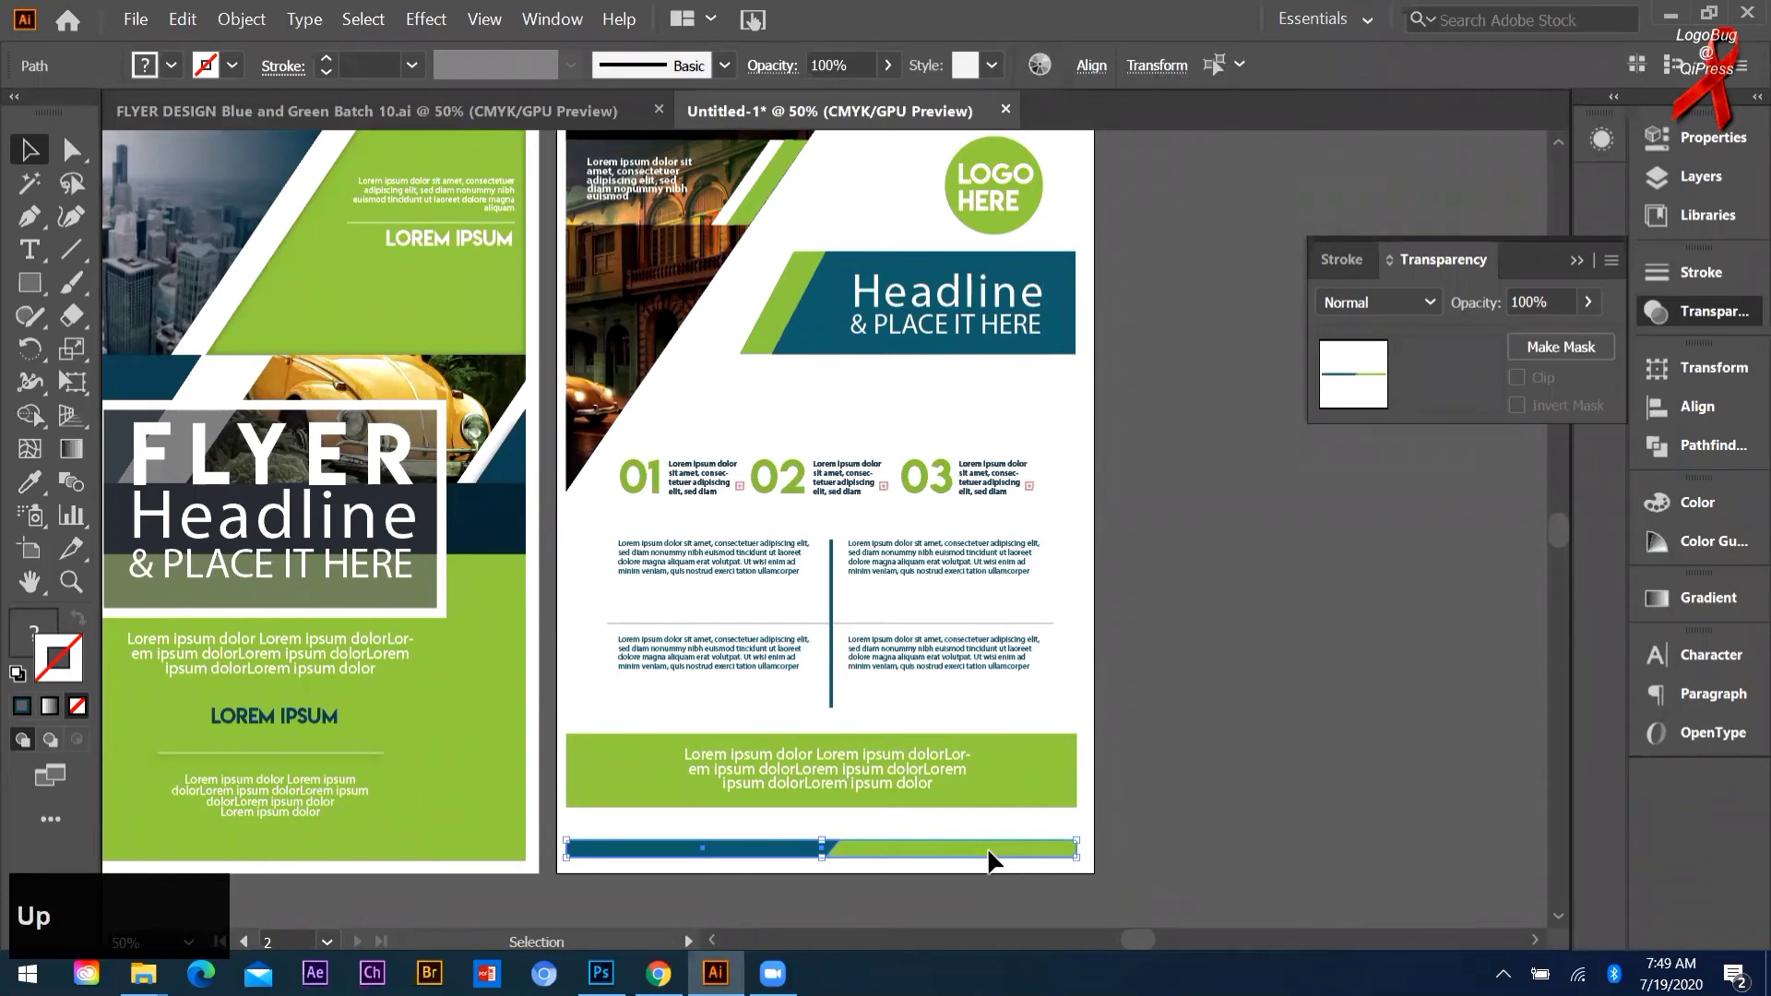
pyautogui.press('Down')
pyautogui.click(646, 496)
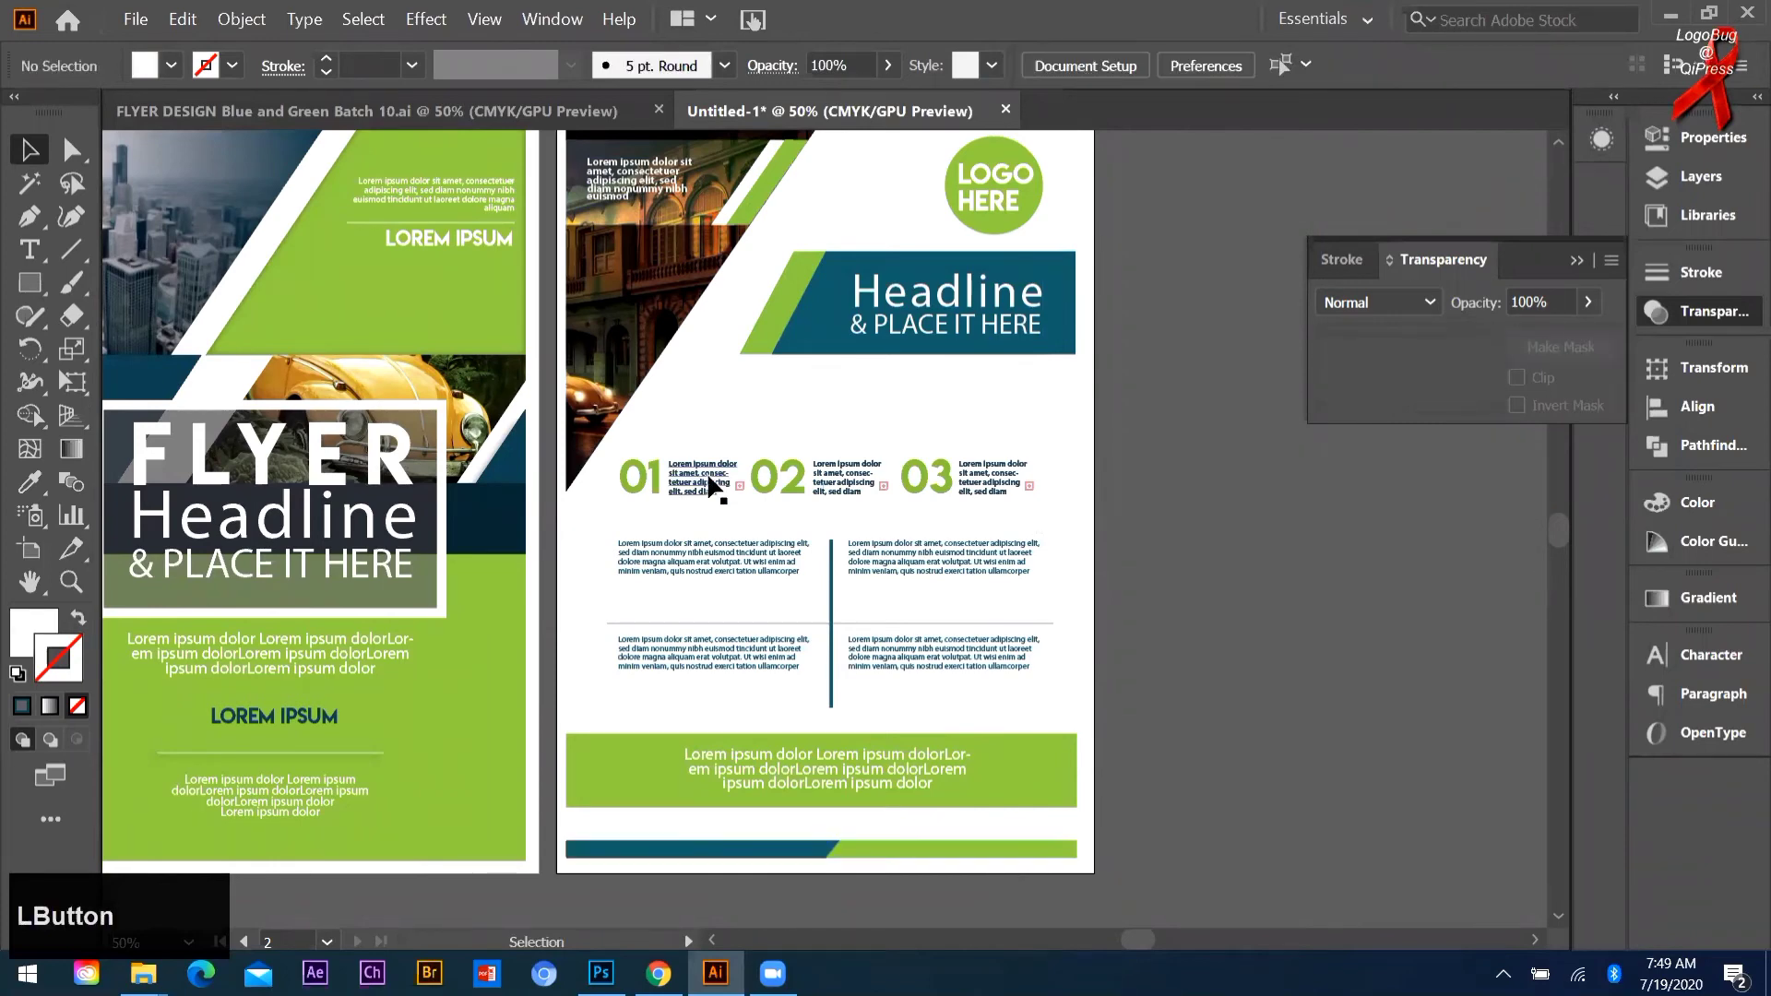
# Step: Select all of the back page's artwork and nudge it slightly right on its artboard
pyautogui.scroll(-1, 687, 478)
pyautogui.click(858, 585)
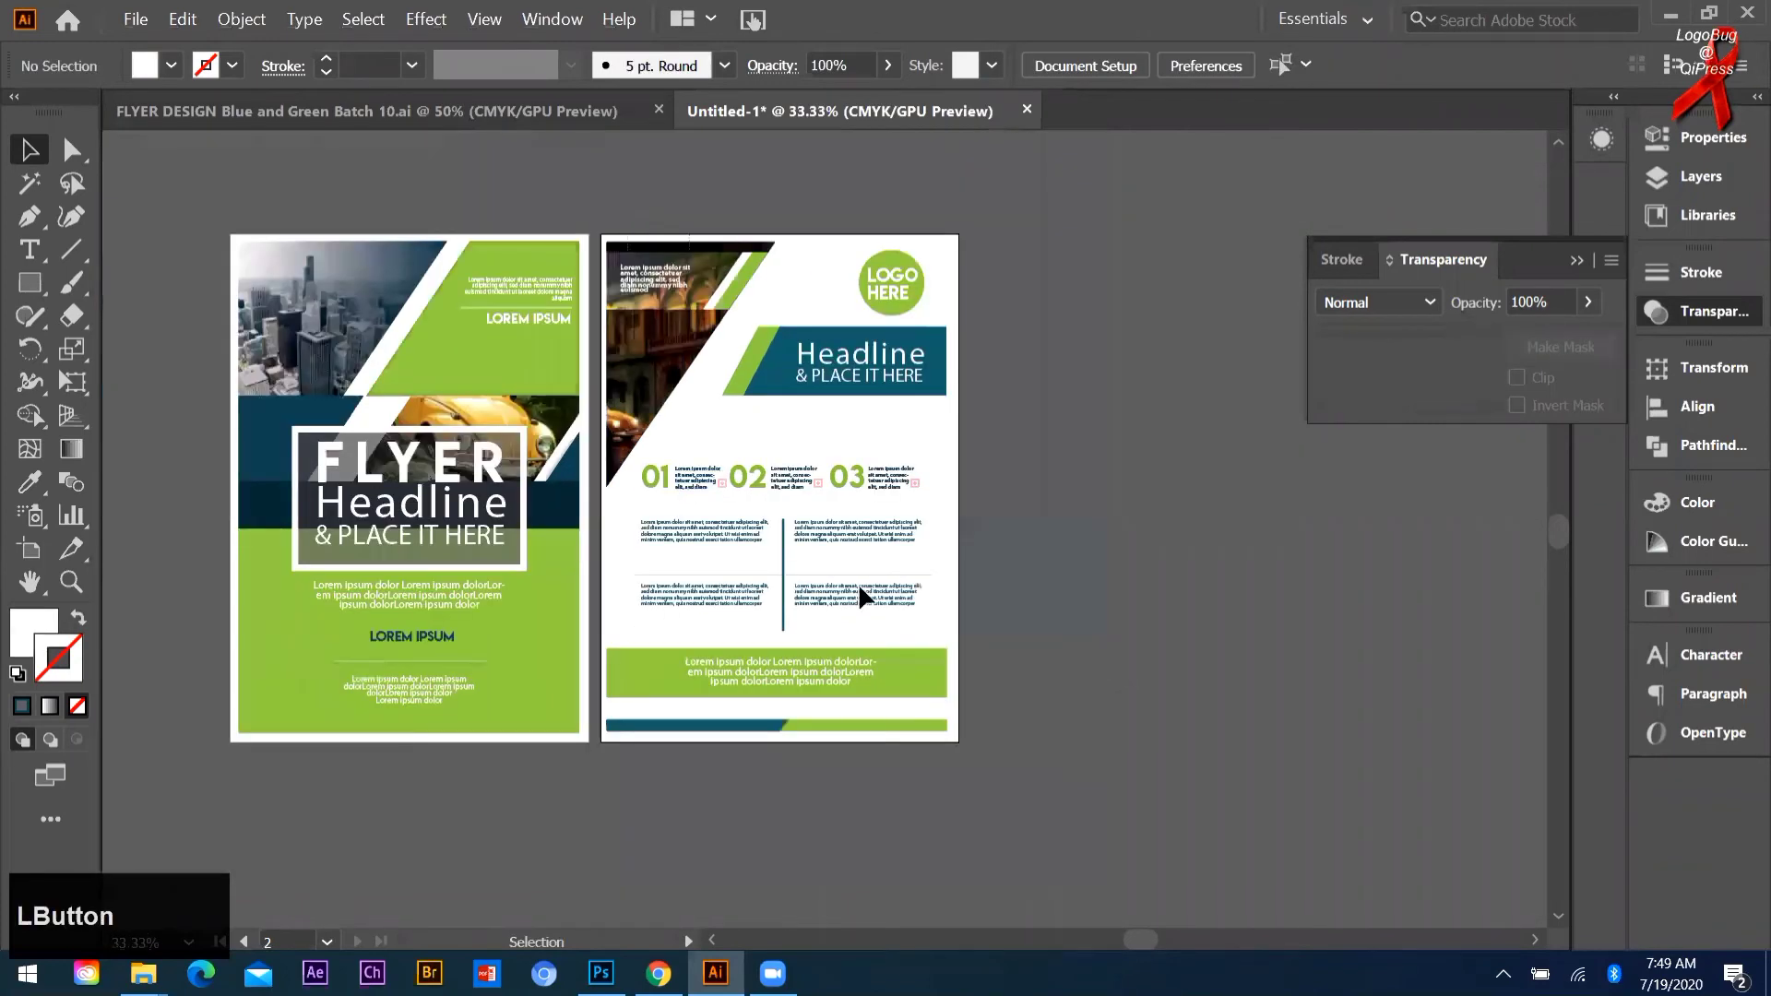
pyautogui.moveTo(974, 741); pyautogui.dragTo(994, 749)
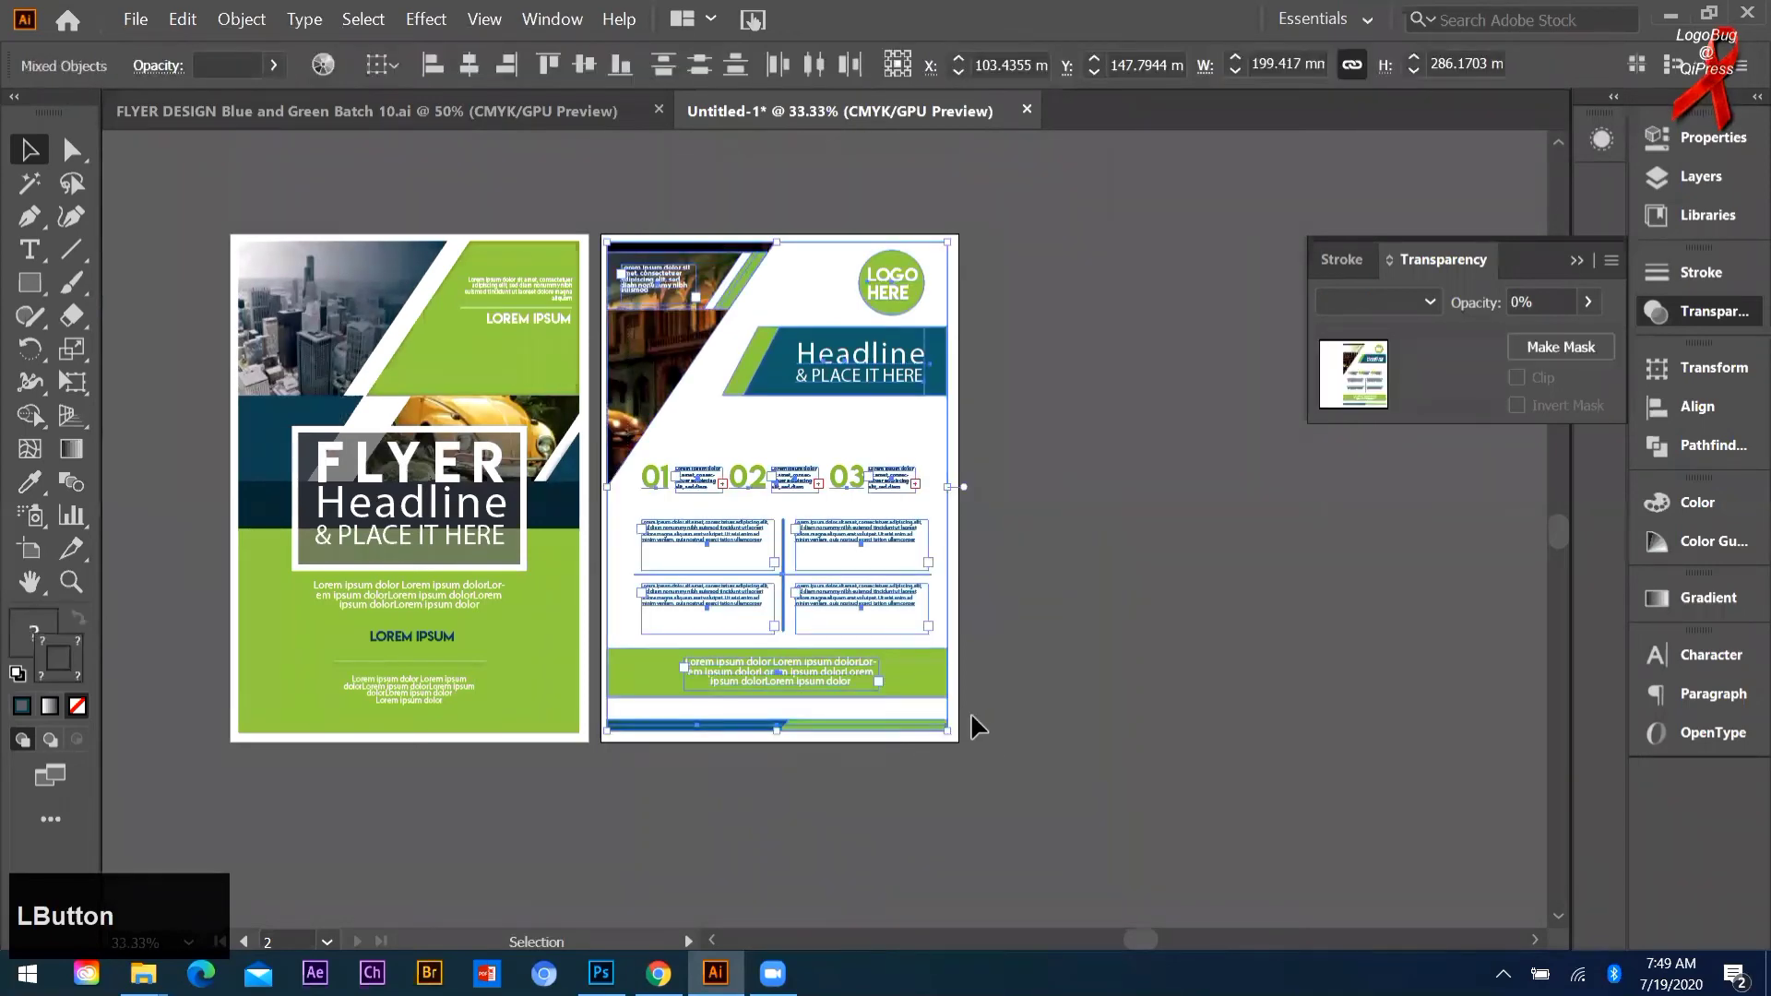
pyautogui.press('Right')
pyautogui.press('Right')
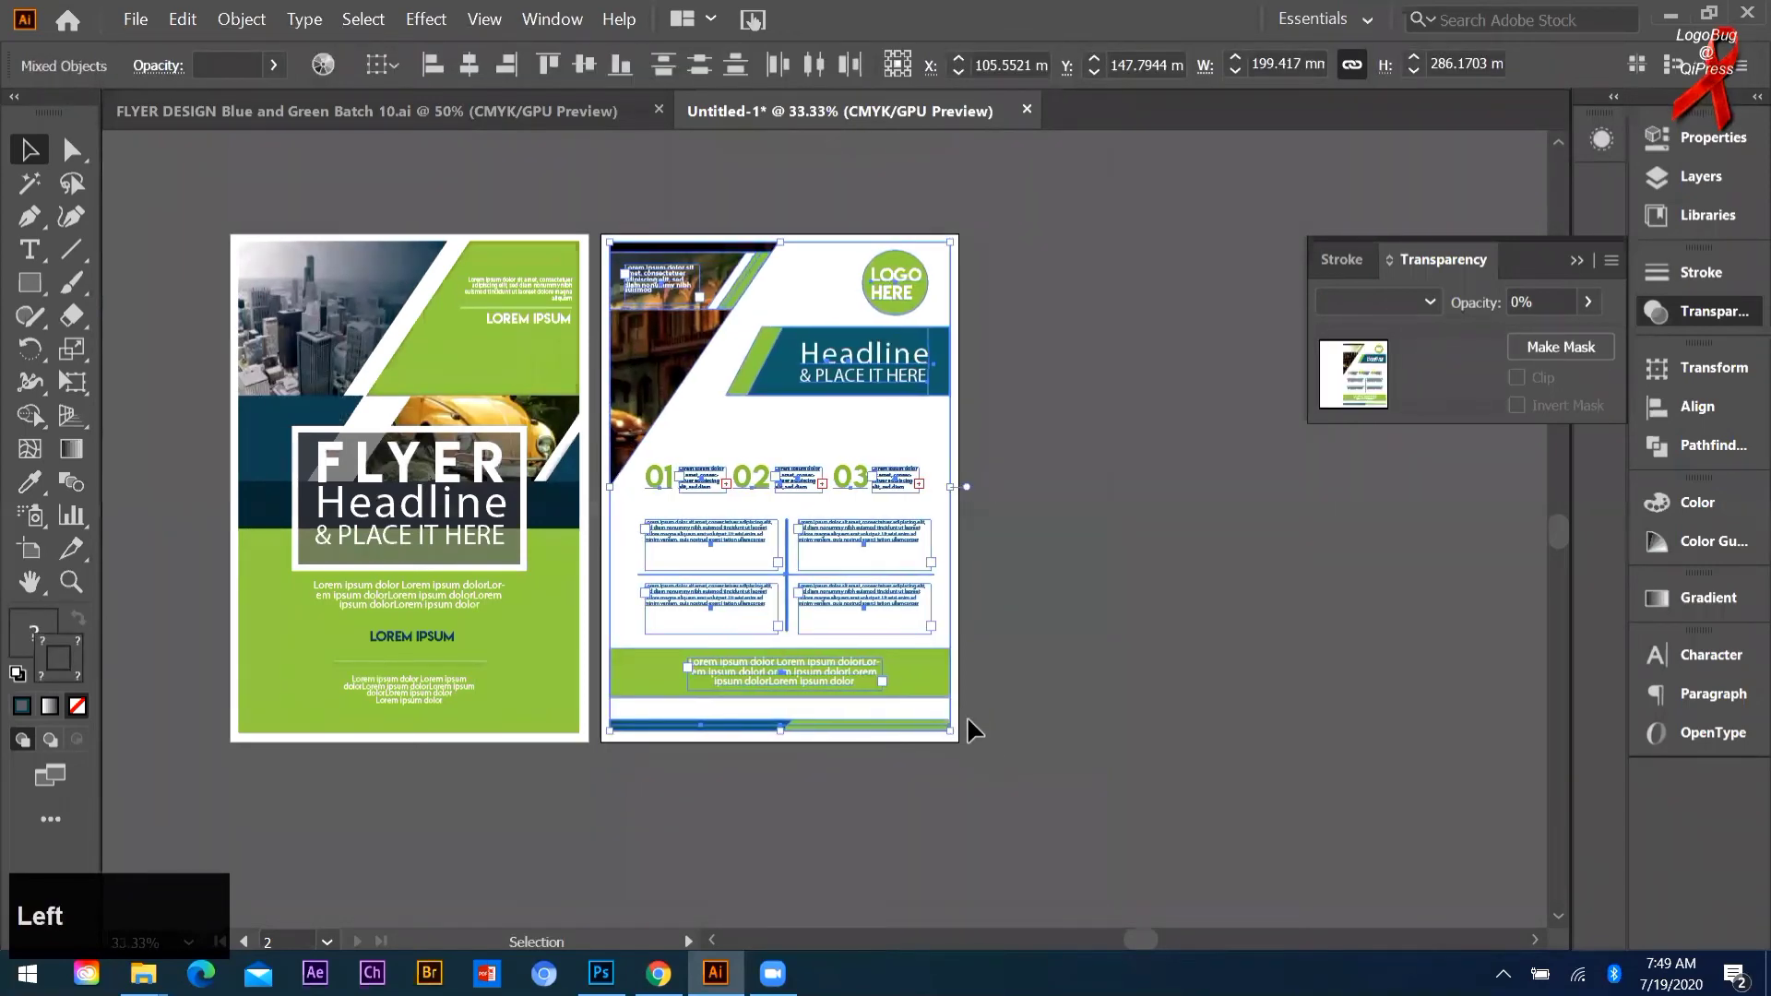
pyautogui.press('Left')
pyautogui.press('Right')
pyautogui.click(976, 650)
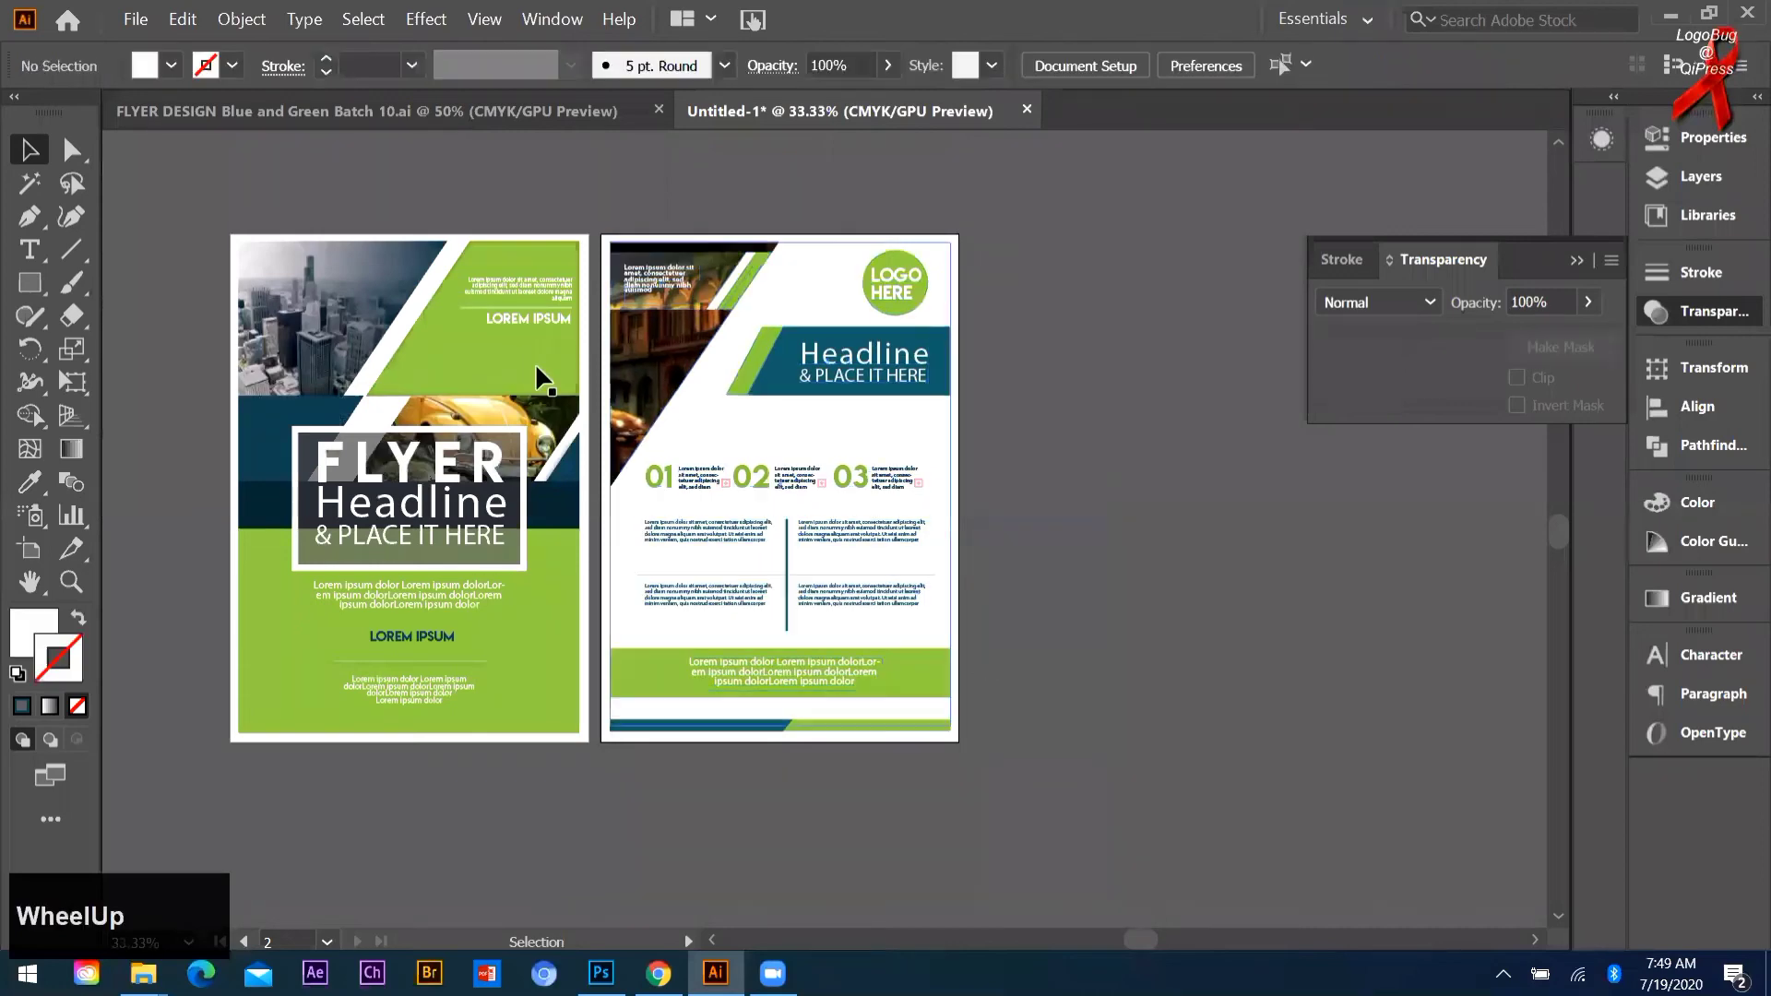
# Step: Draw a white rectangle covering the whole front artboard and place a copy of it over the back artboard
pyautogui.scroll(1, 440, 345)
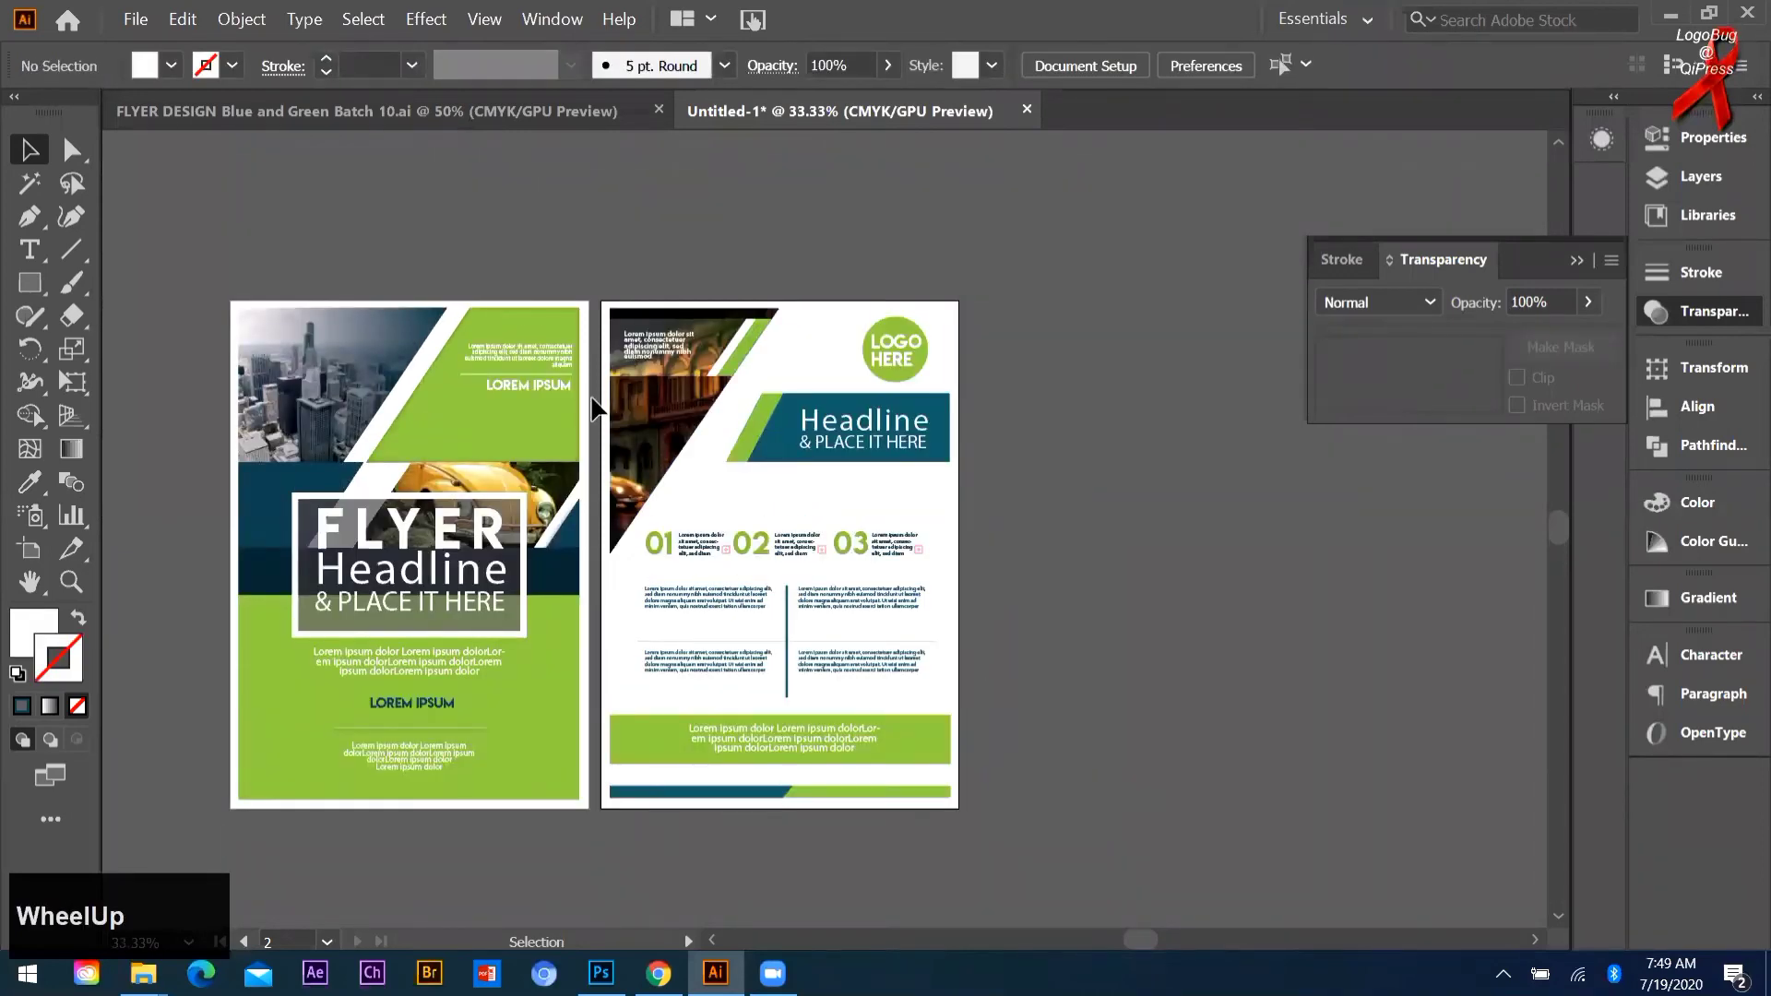
pyautogui.moveTo(868, 596); pyautogui.dragTo(999, 471)
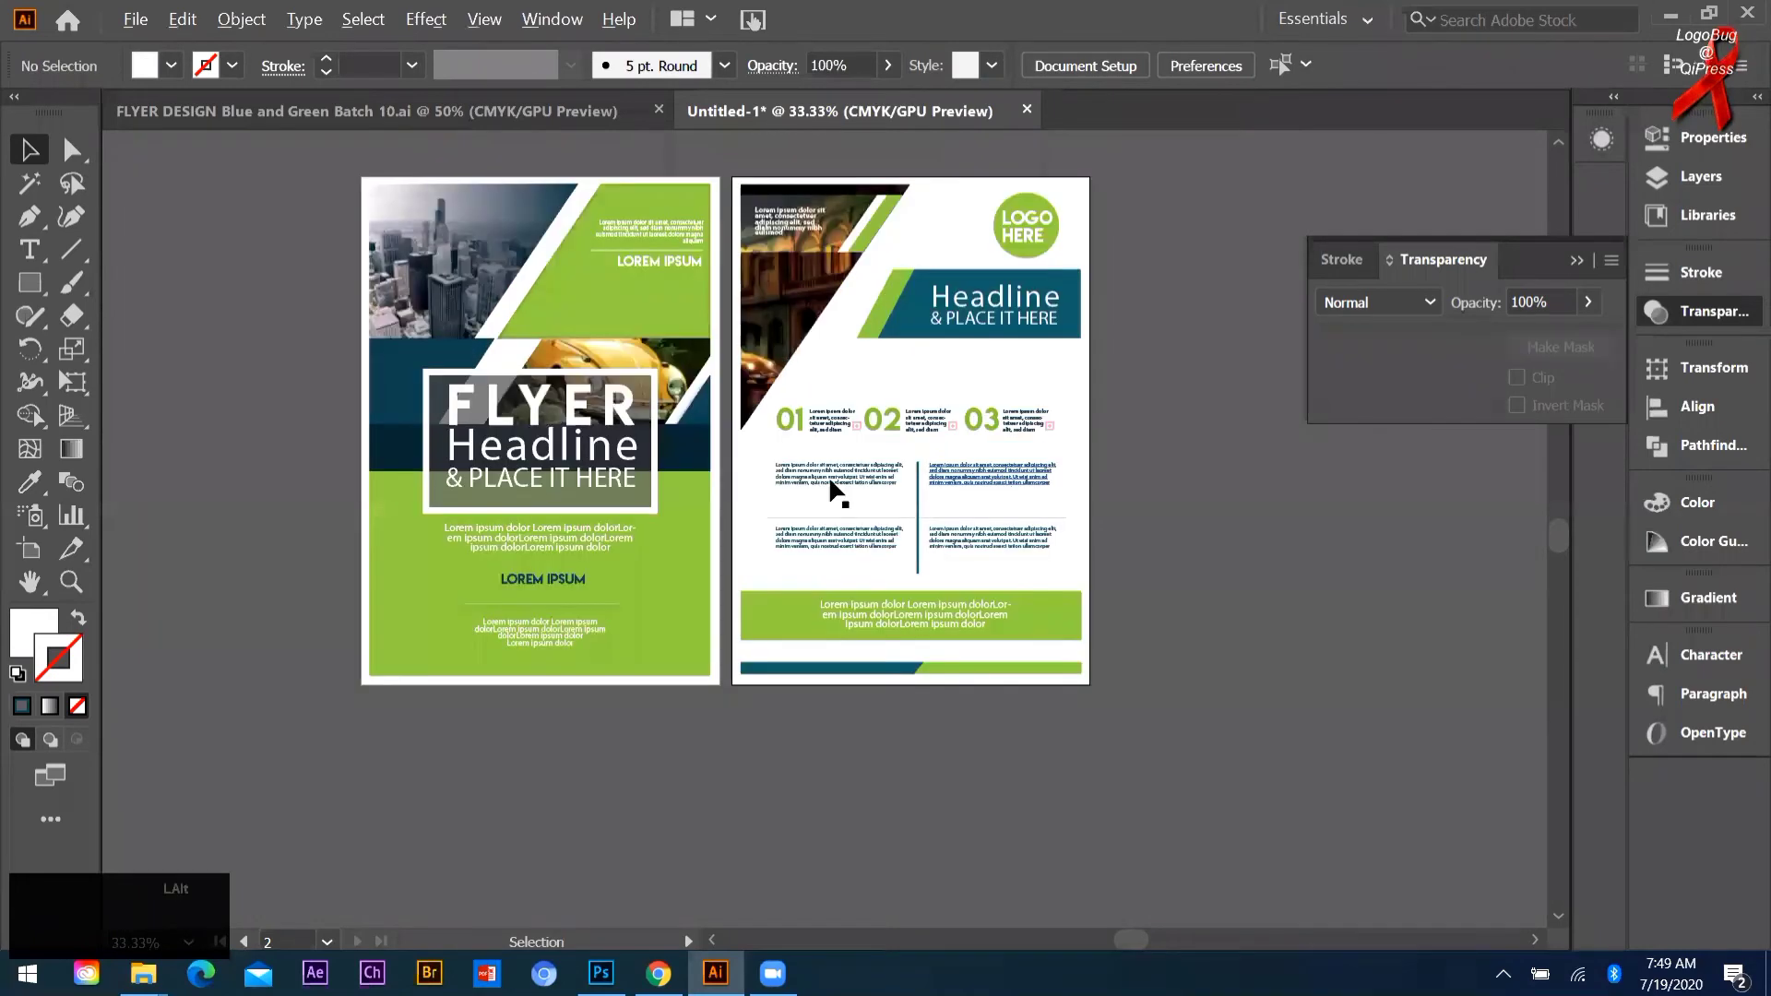
pyautogui.click(30, 283)
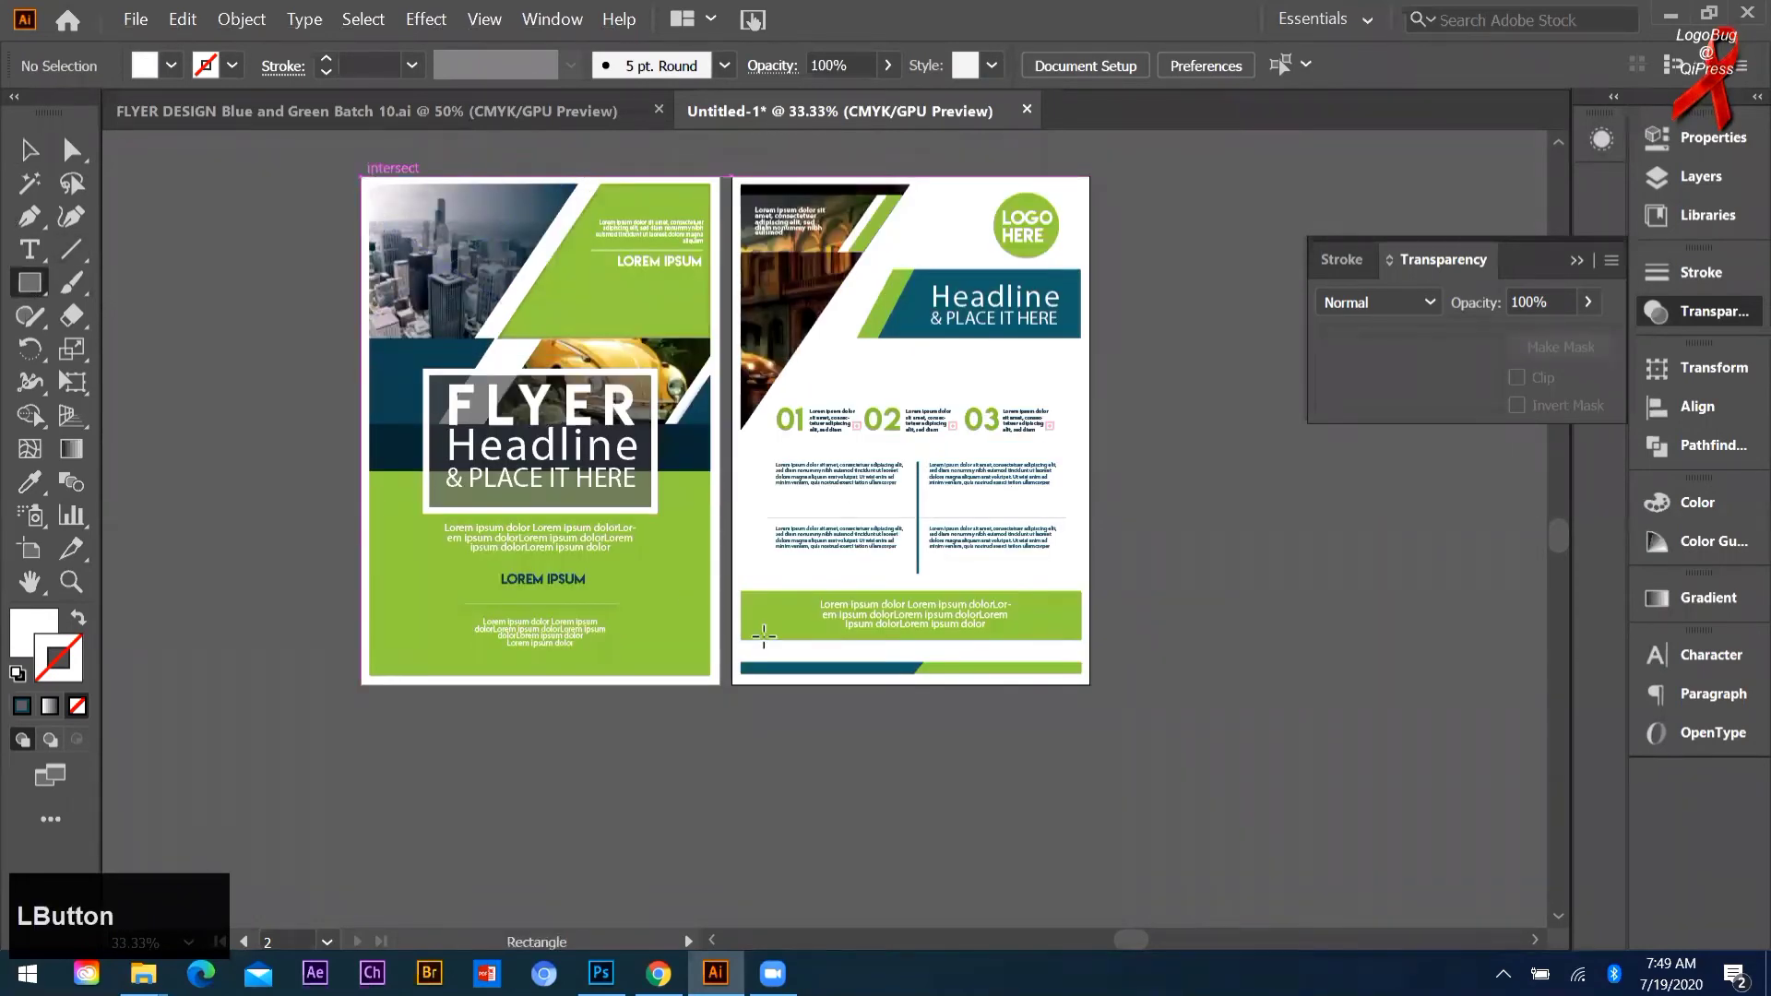
pyautogui.moveTo(764, 636); pyautogui.dragTo(719, 683)
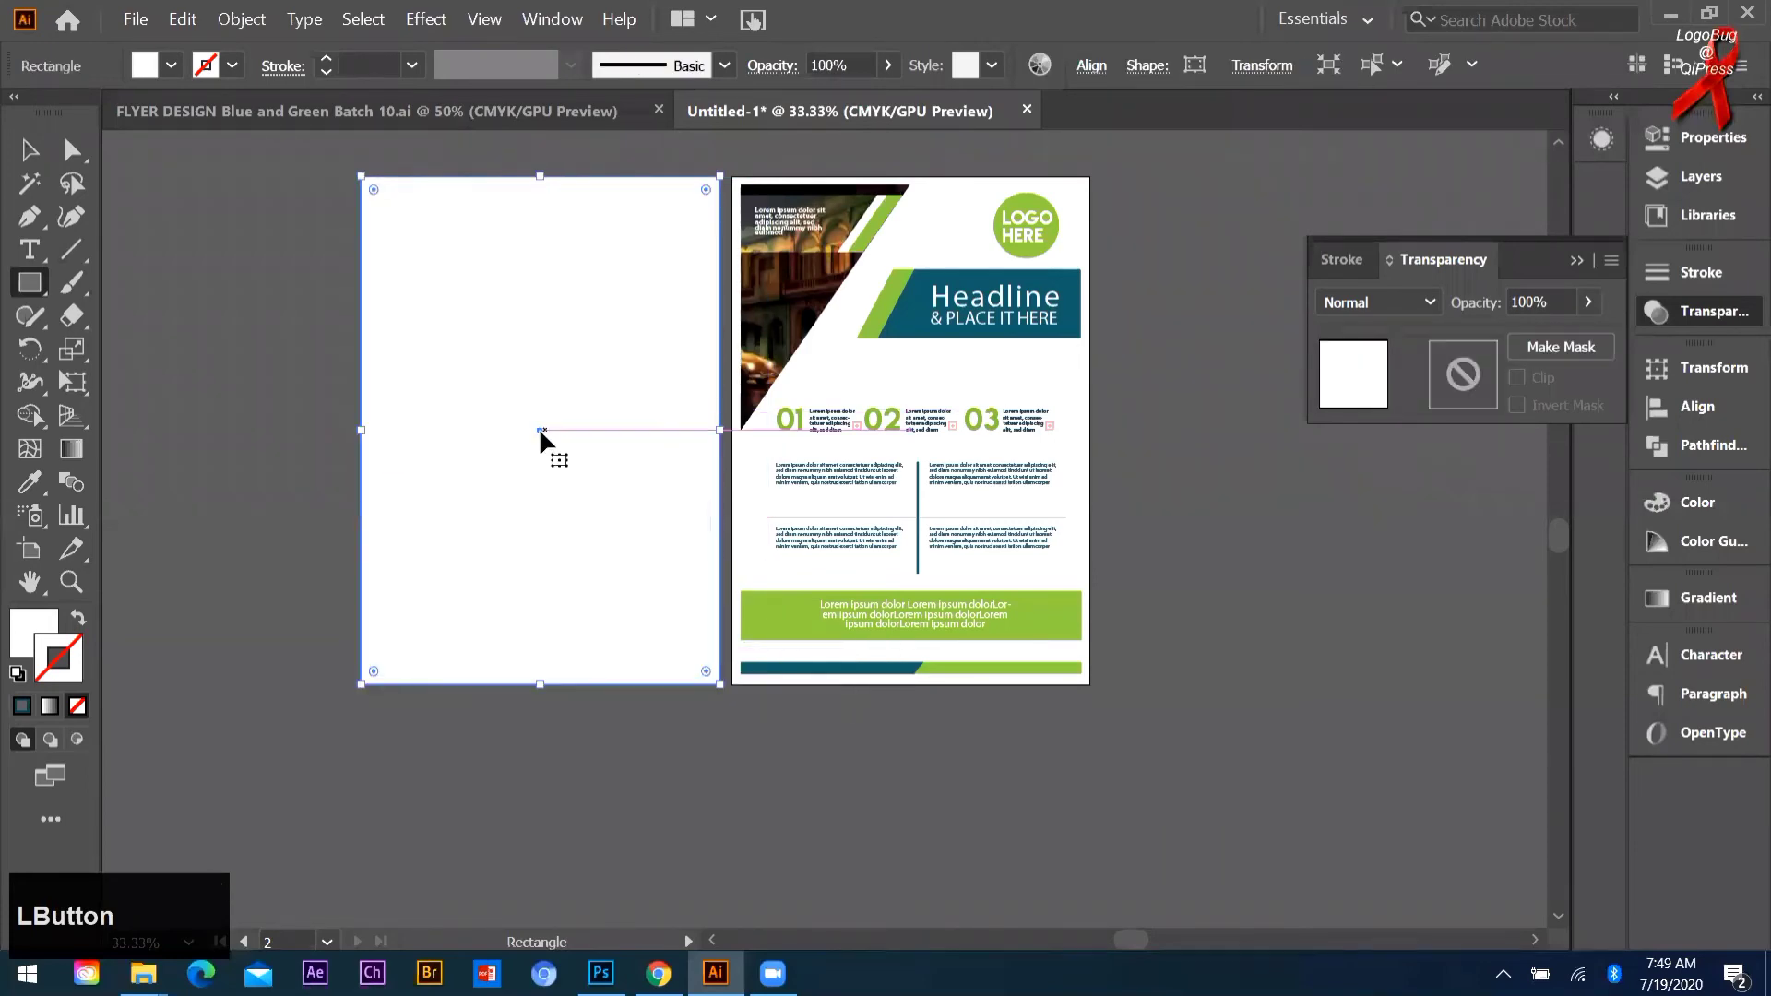
pyautogui.moveTo(539, 430); pyautogui.dragTo(908, 441)
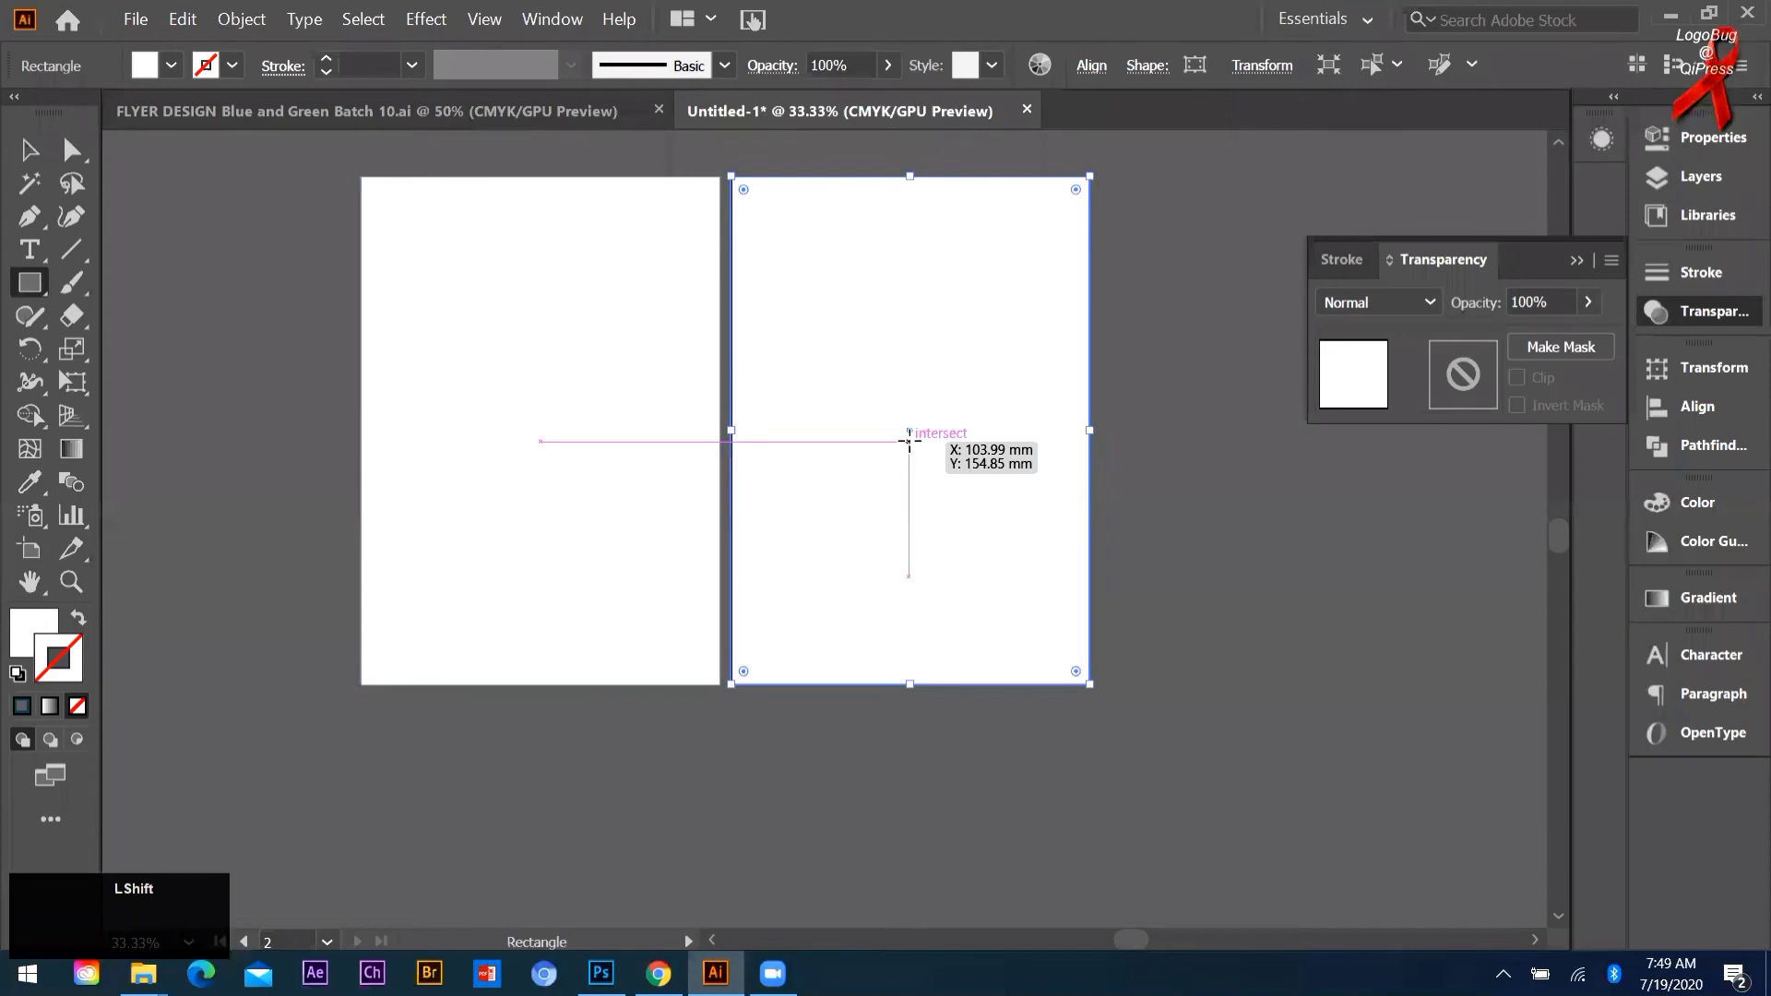
# Step: Select both artboard-sized rectangles and set their fill to none
pyautogui.click(30, 150)
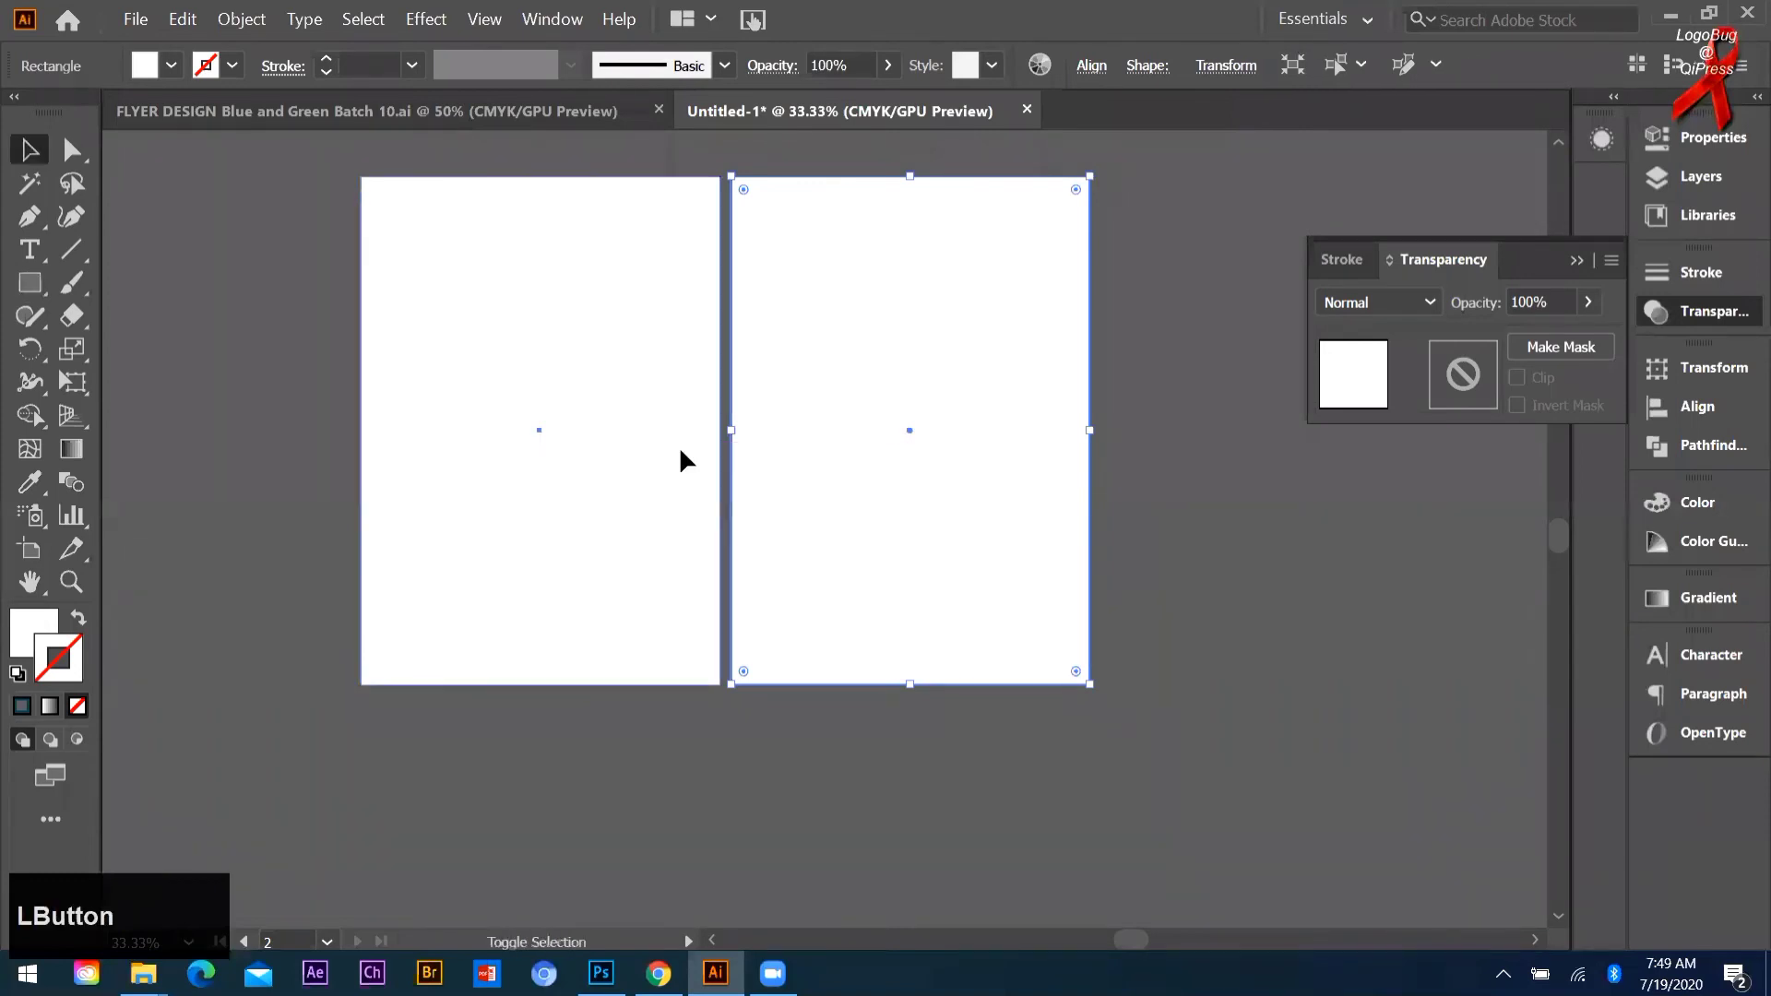
pyautogui.keyDown('shift'); pyautogui.click(587, 208); pyautogui.keyUp('shift')
pyautogui.keyDown('shift'); pyautogui.click(826, 220); pyautogui.keyUp('shift')
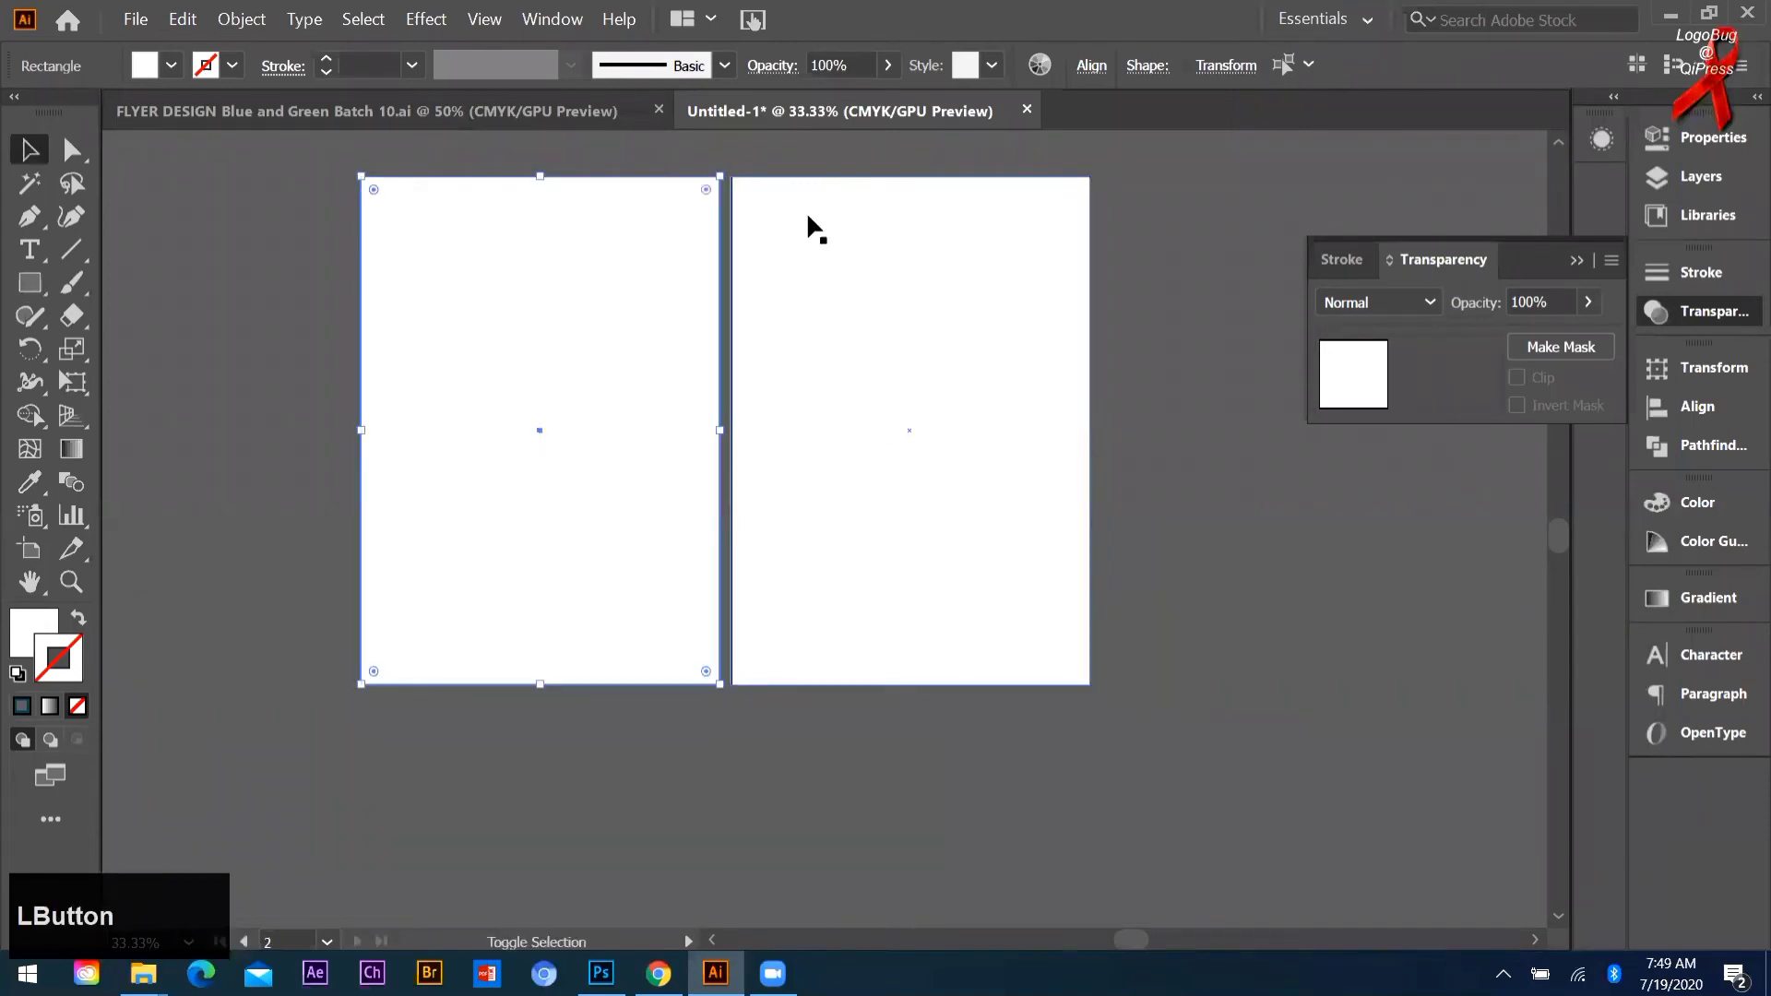
pyautogui.keyDown('shift'); pyautogui.click(762, 188); pyautogui.keyUp('shift')
pyautogui.click(58, 632)
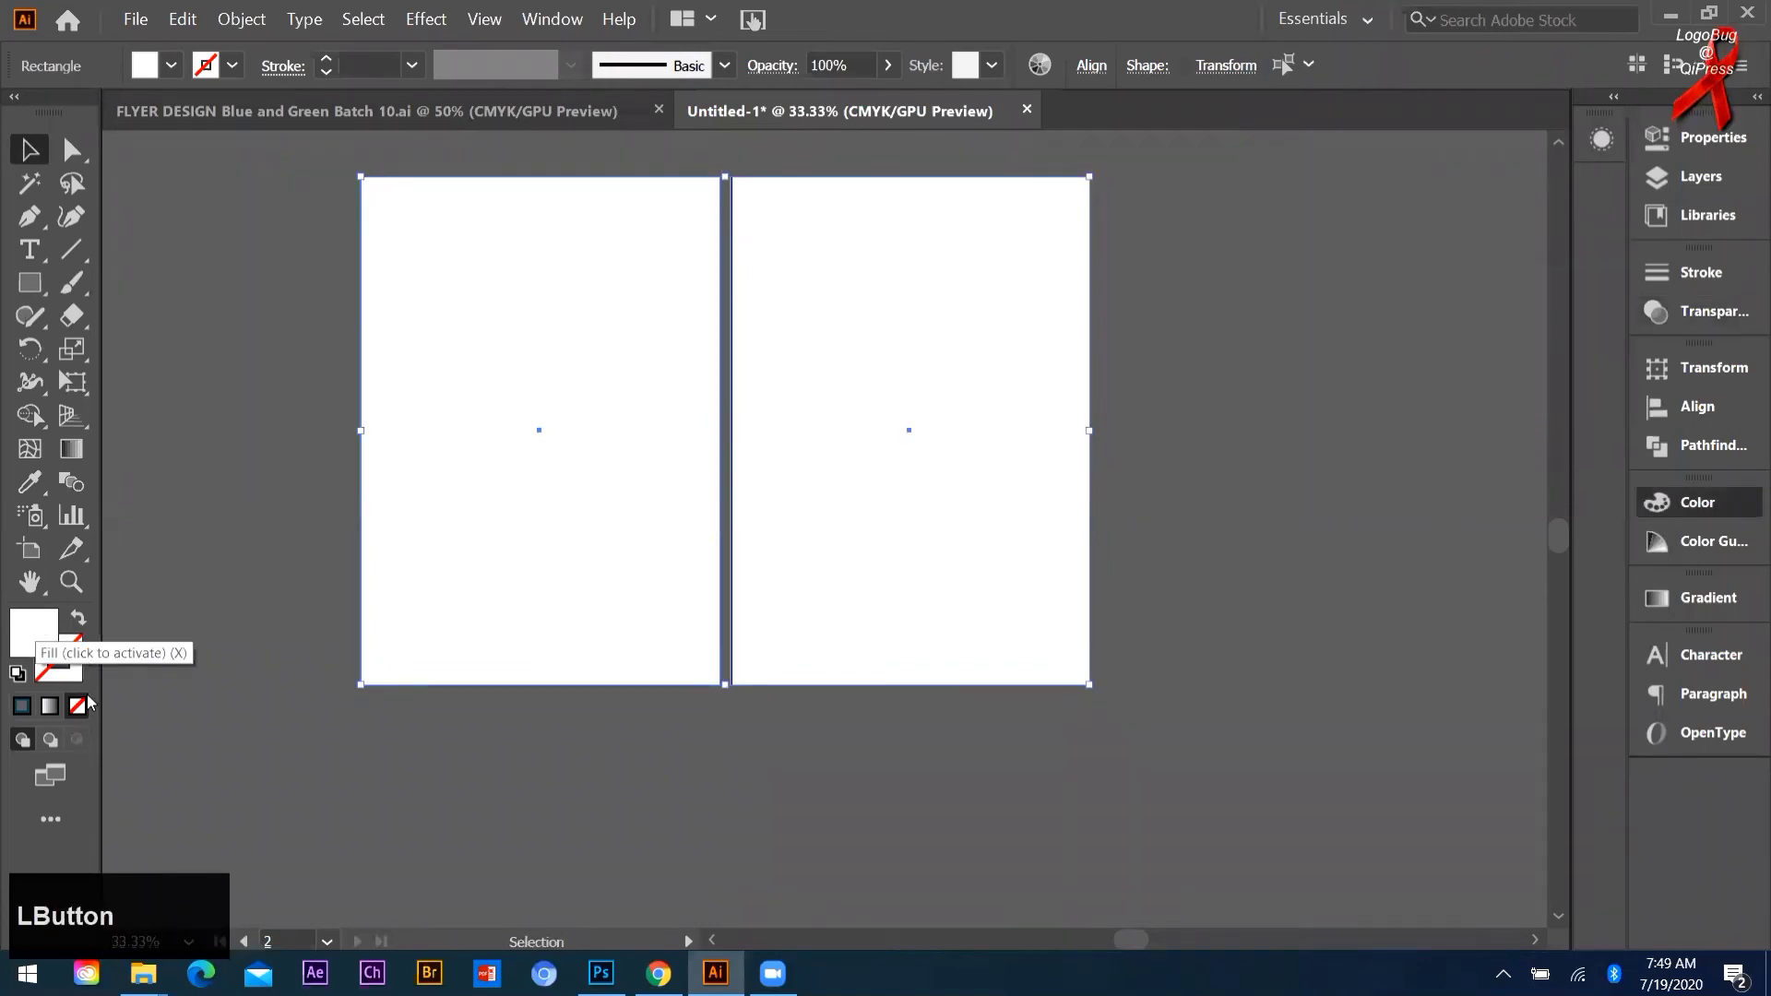
pyautogui.click(77, 705)
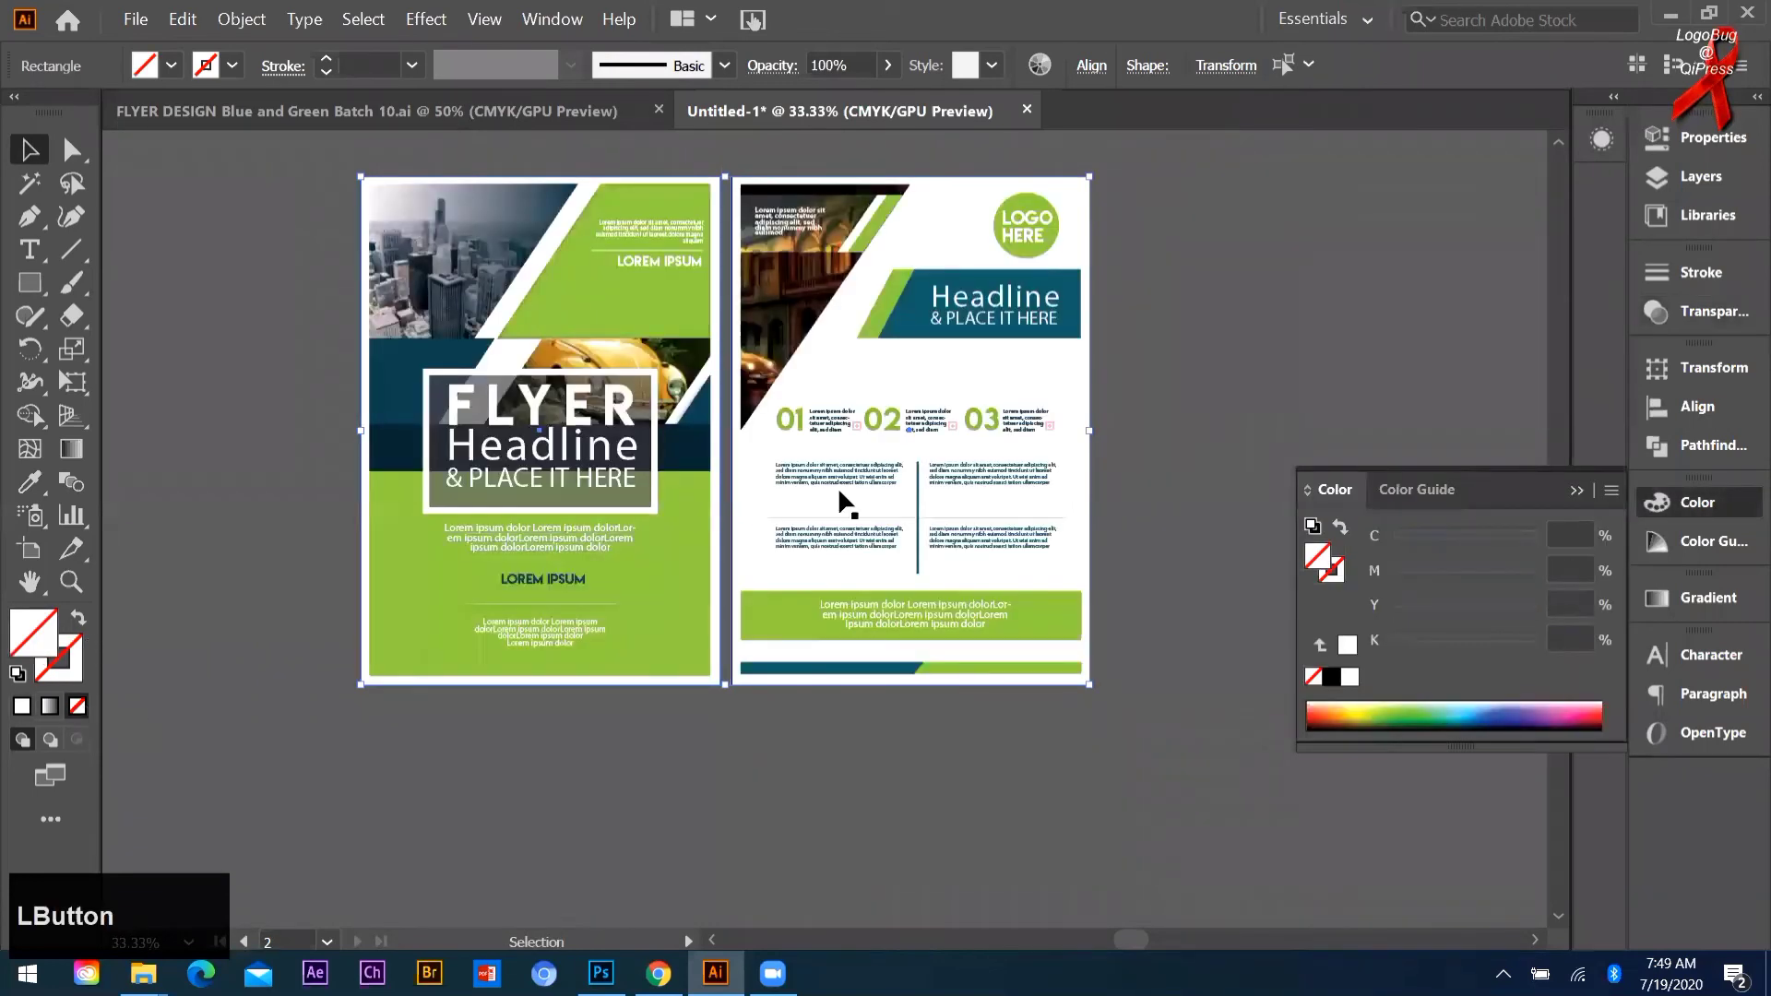
# Step: Start saving the document and browse to the ONILE LWE folder on New Volume (E:)
pyautogui.click(137, 20)
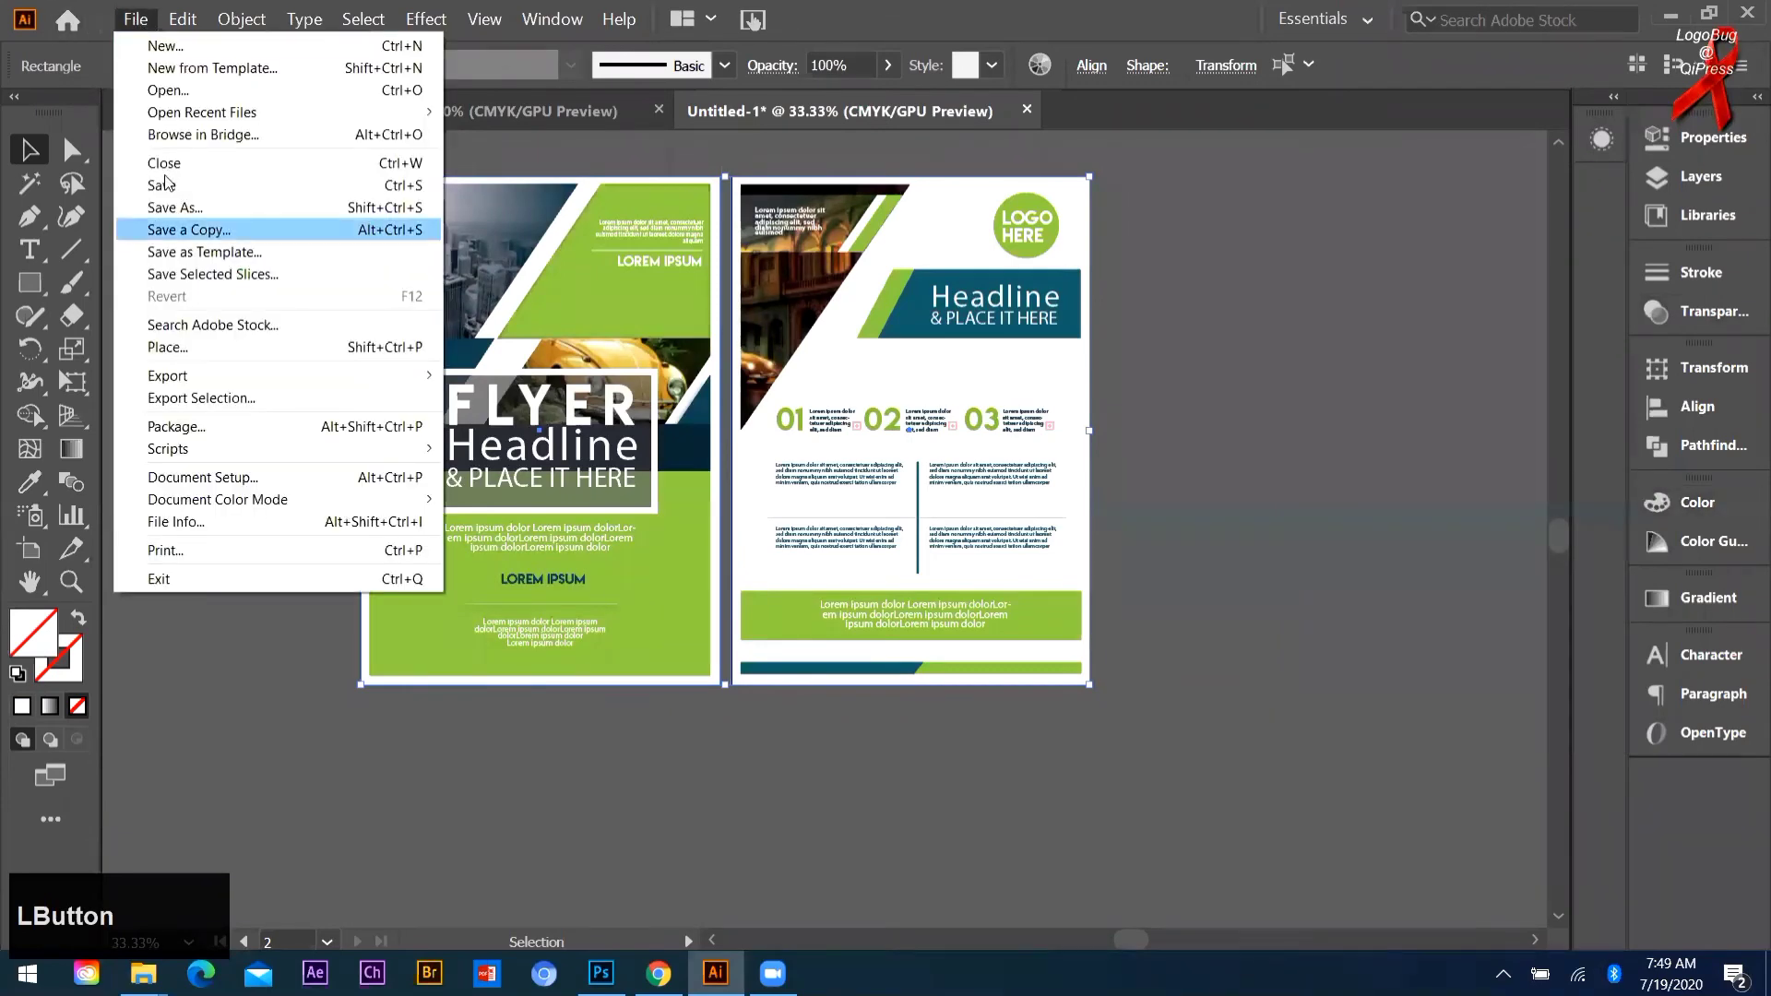
pyautogui.click(166, 184)
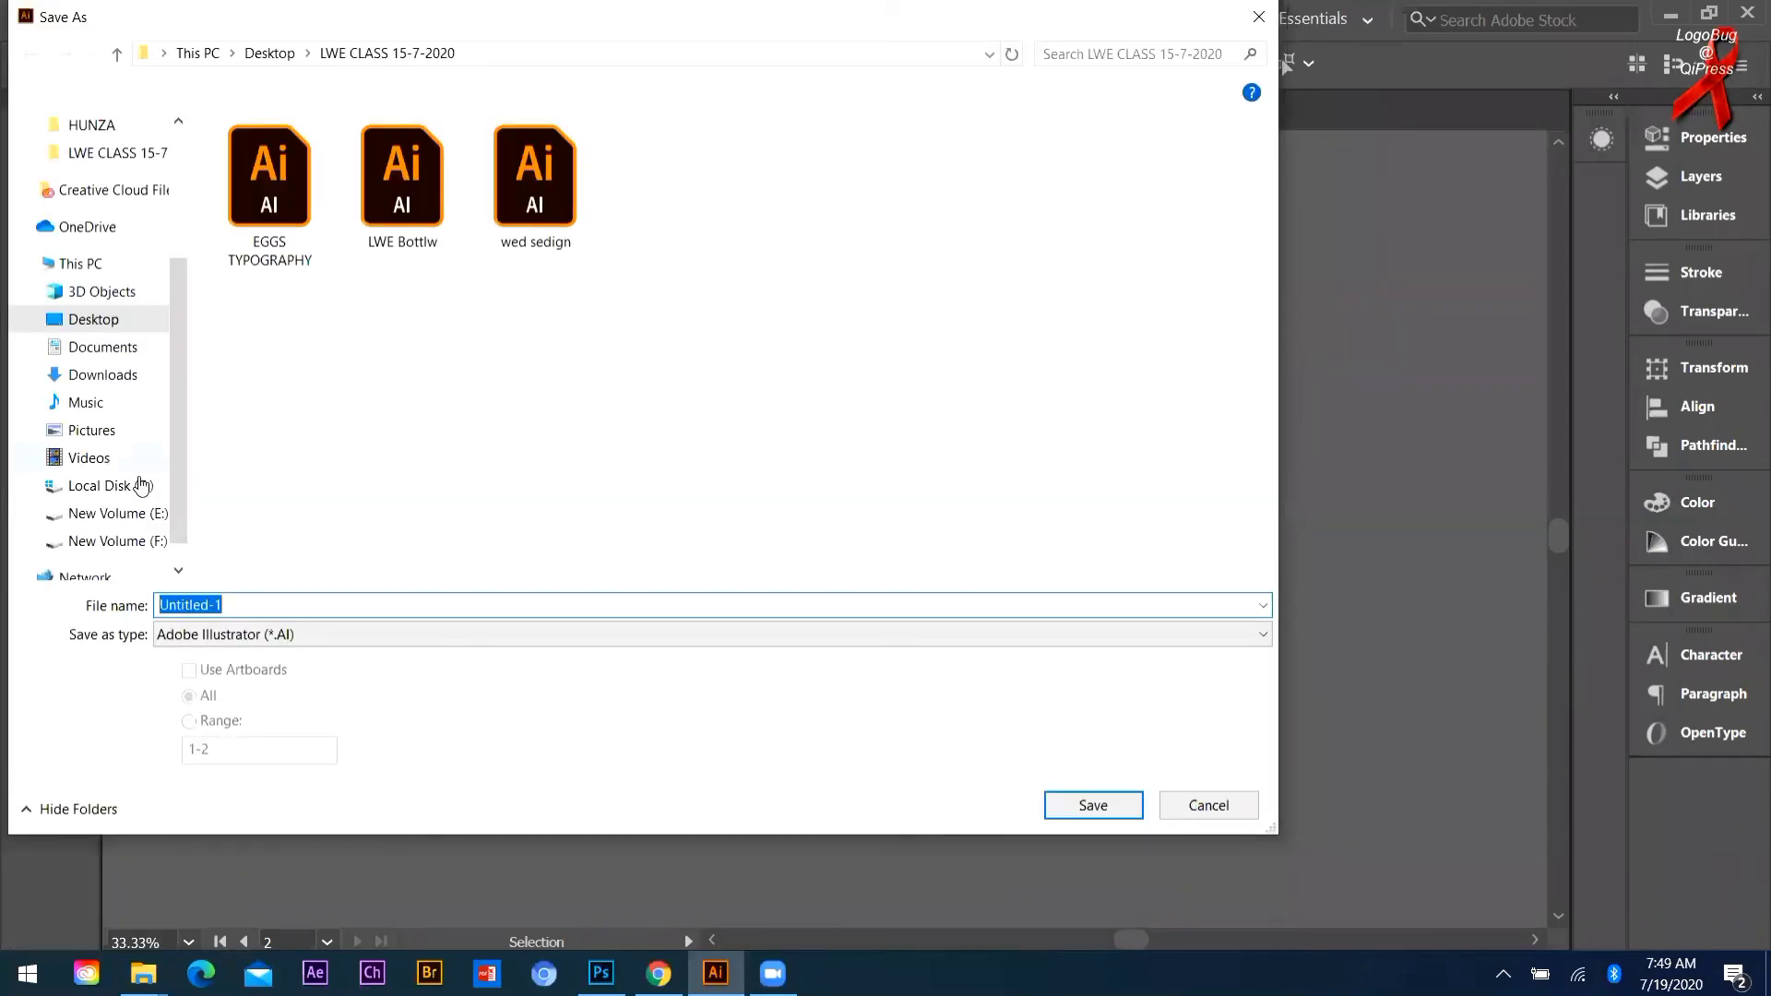
pyautogui.scroll(-1, 138, 434)
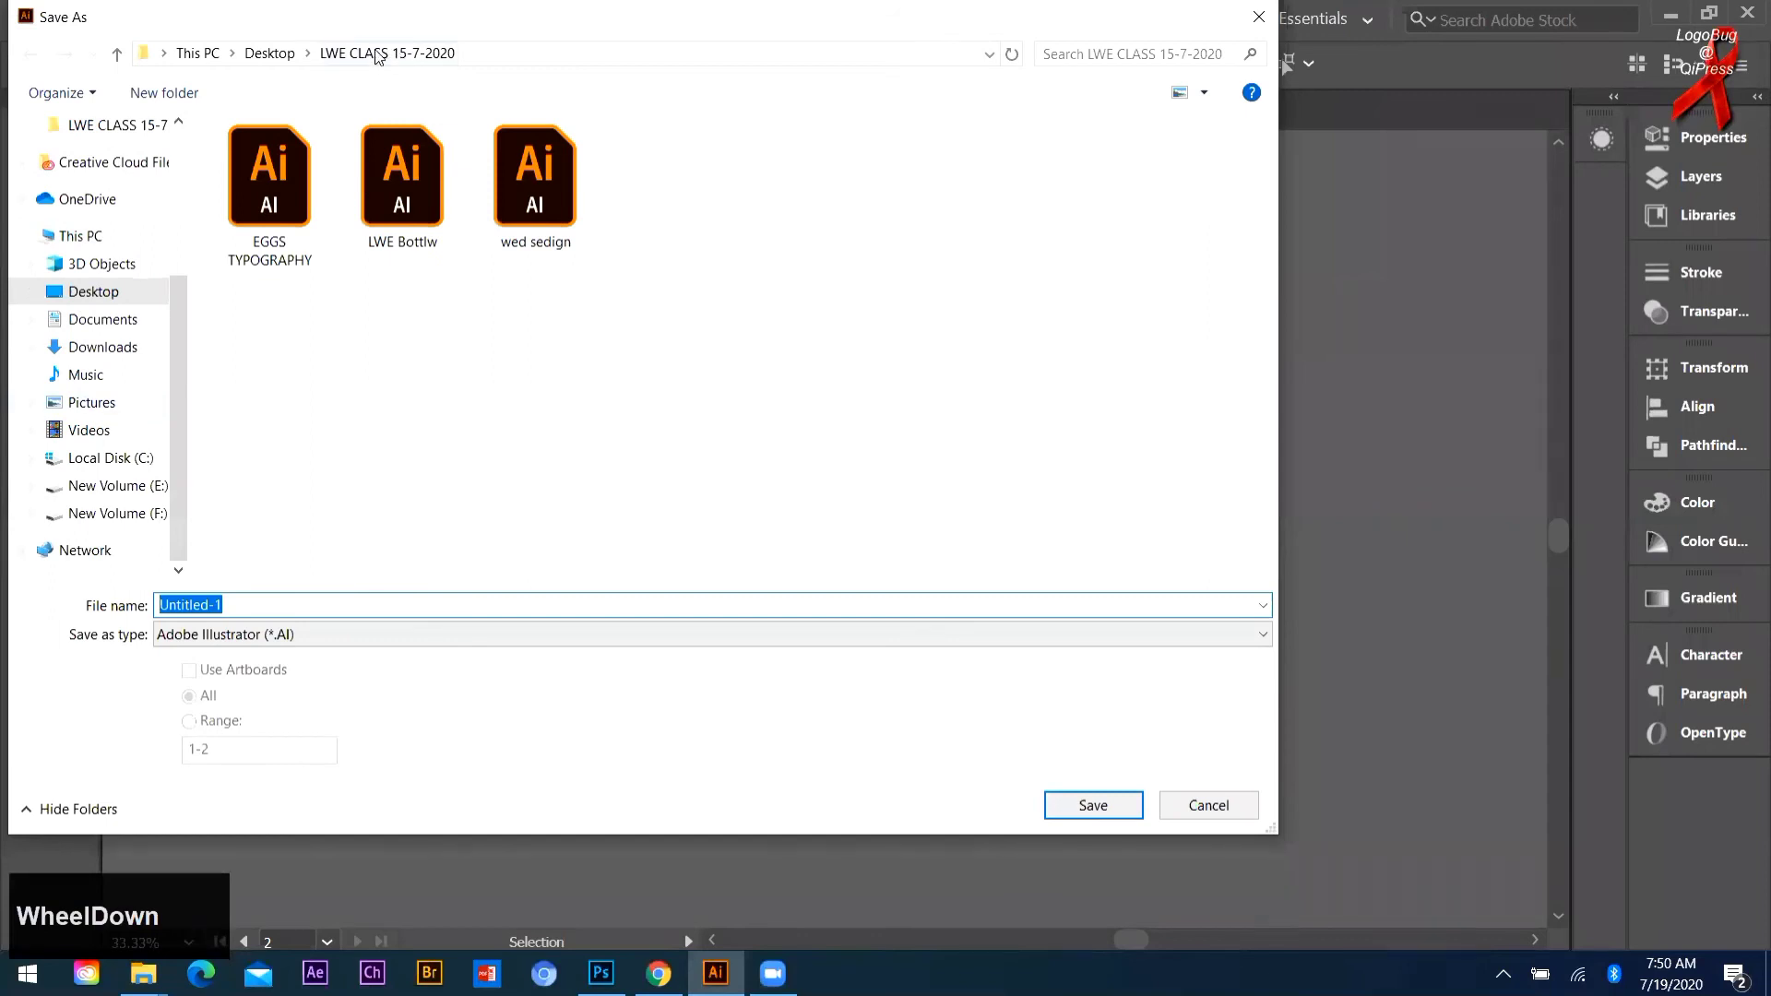
pyautogui.click(268, 53)
pyautogui.scroll(-1, 104, 503)
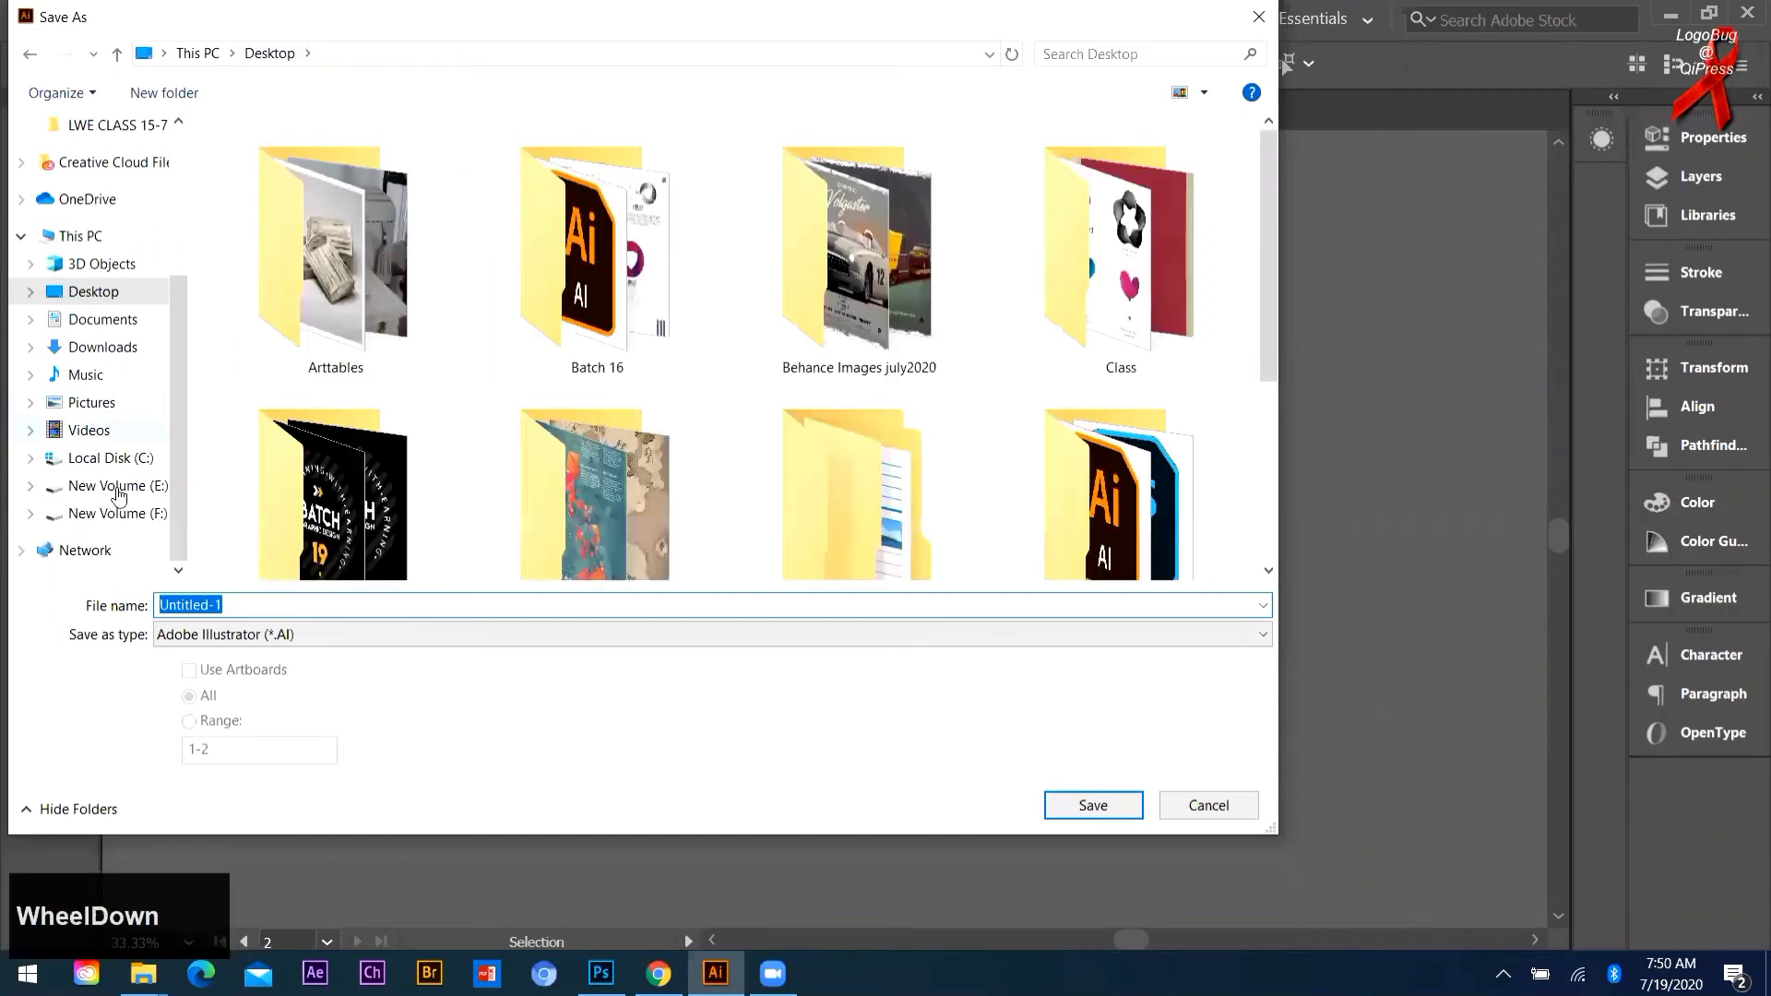
pyautogui.click(118, 487)
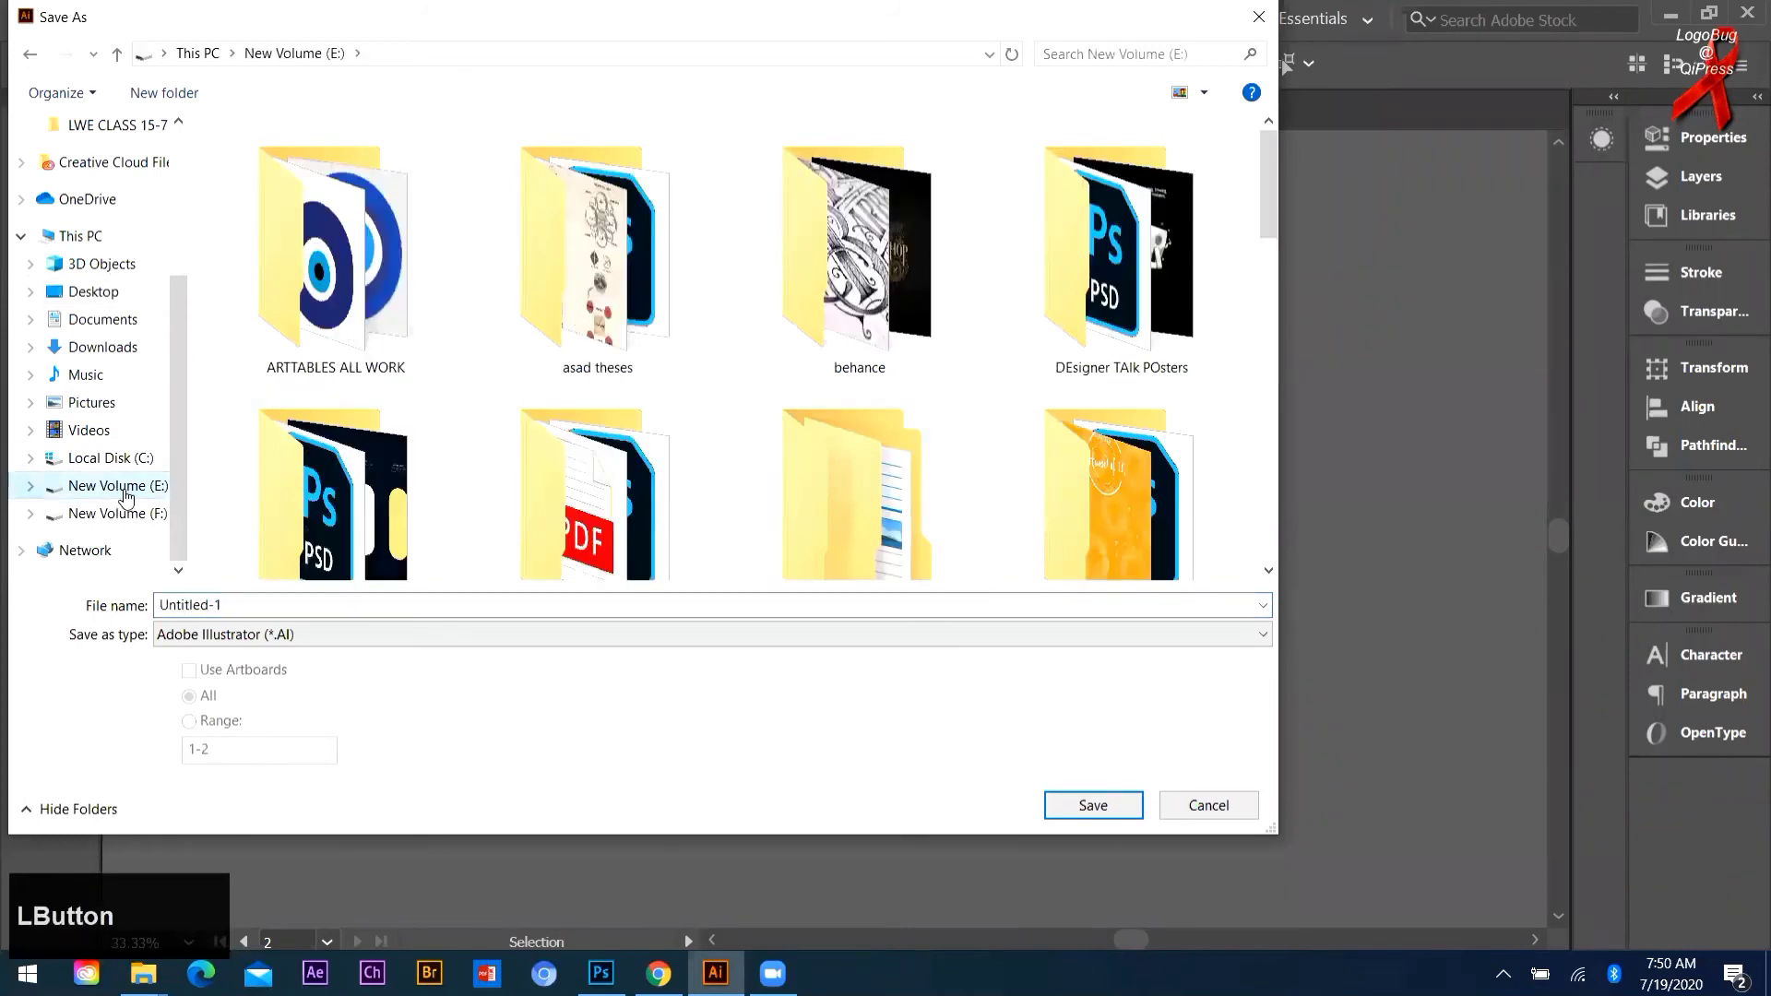
pyautogui.scroll(-3, 1151, 497)
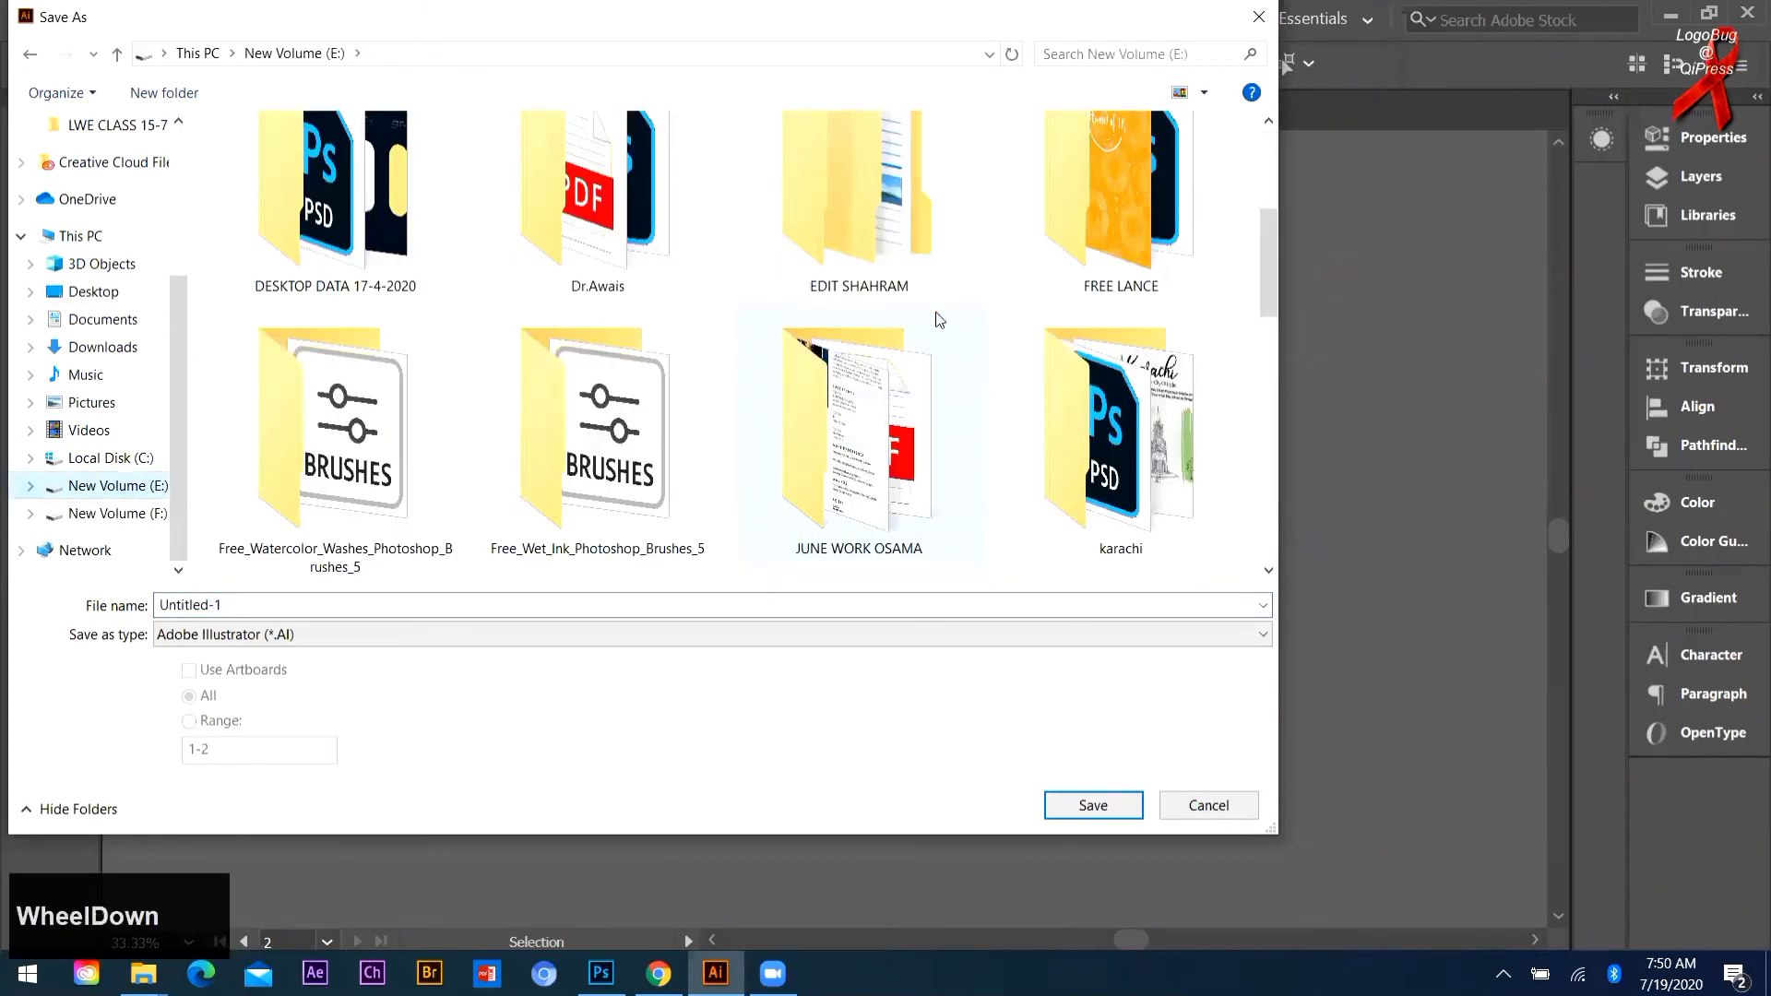
pyautogui.scroll(-3, 315, 408)
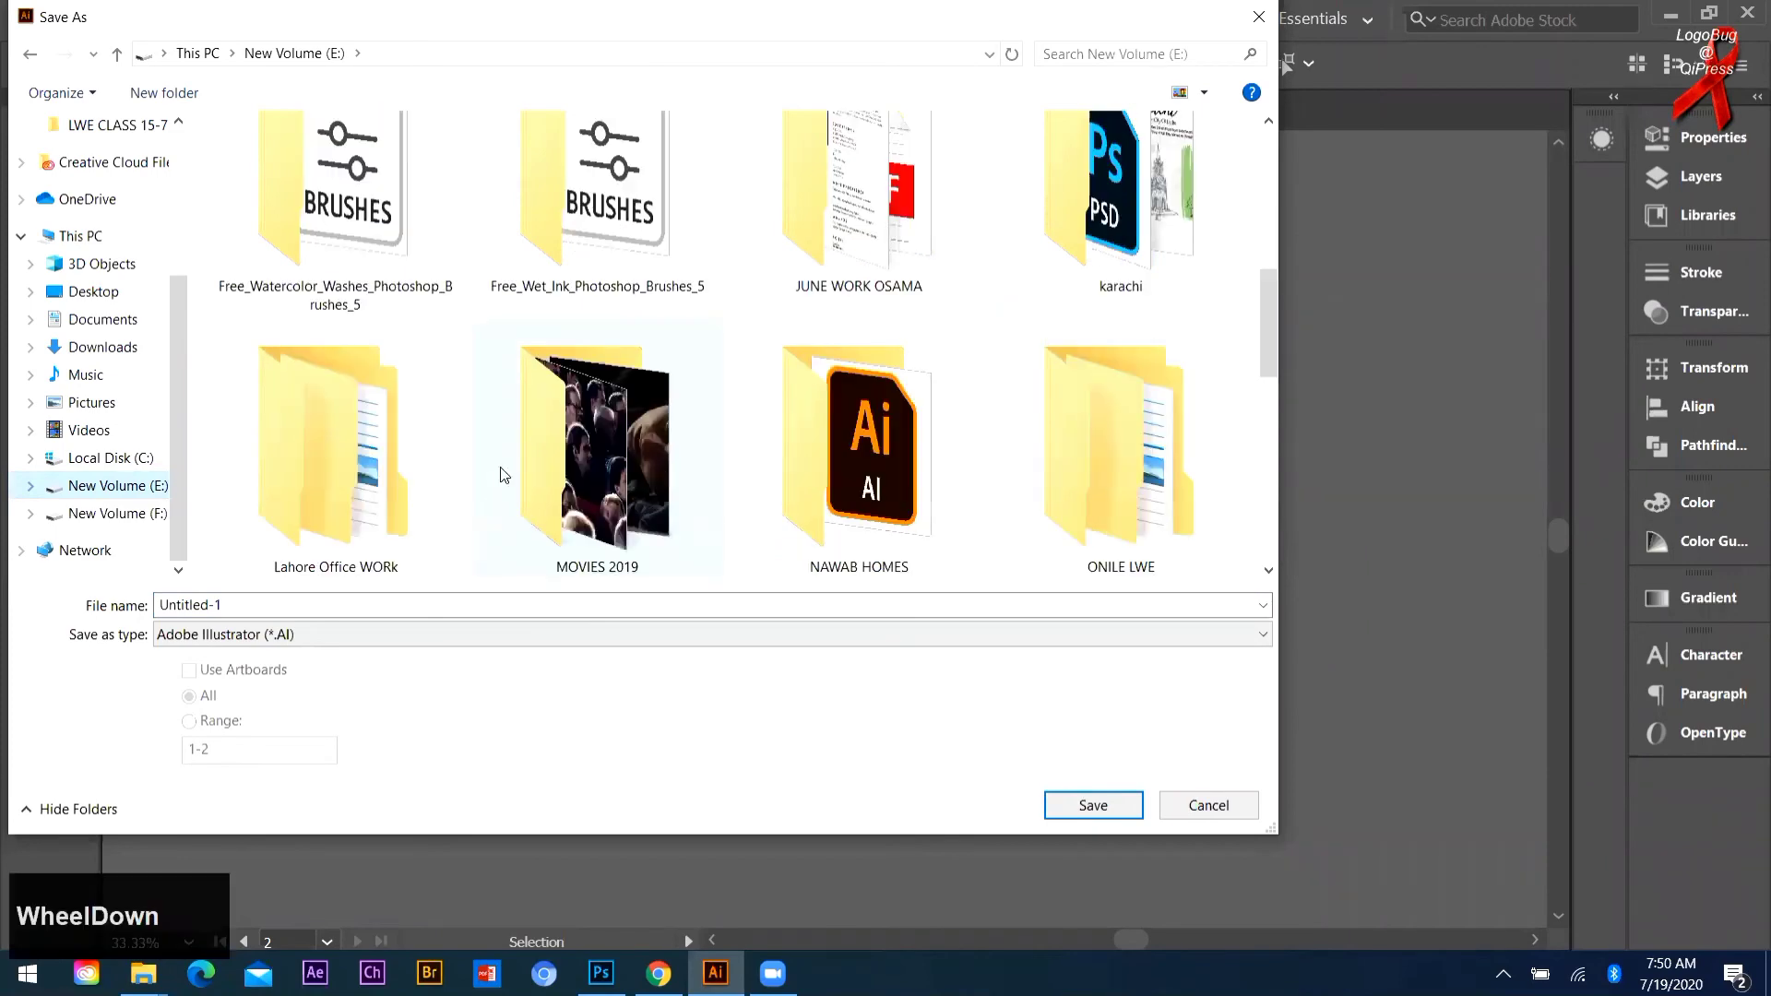
pyautogui.click(1096, 489)
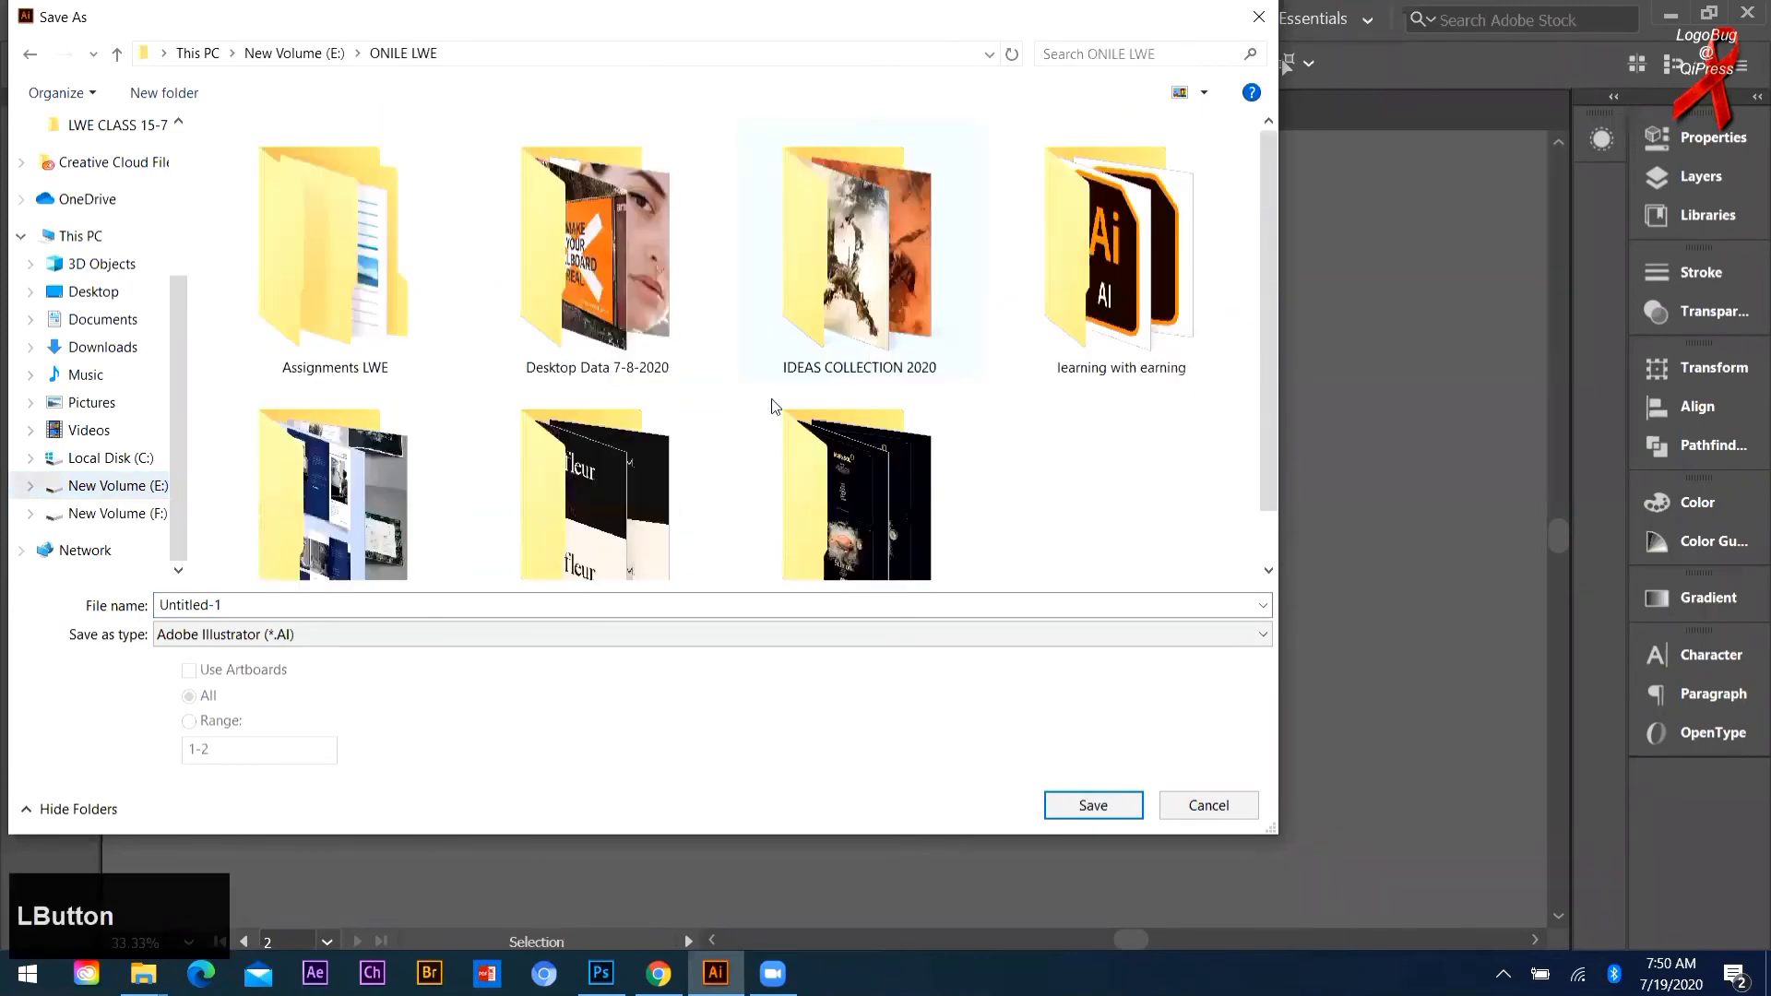
# Step: Choose the Batch 15 folder inside learning with earning, LWE CLASS as the save location
pyautogui.scroll(-1, 766, 250)
pyautogui.doubleClick(1121, 198)
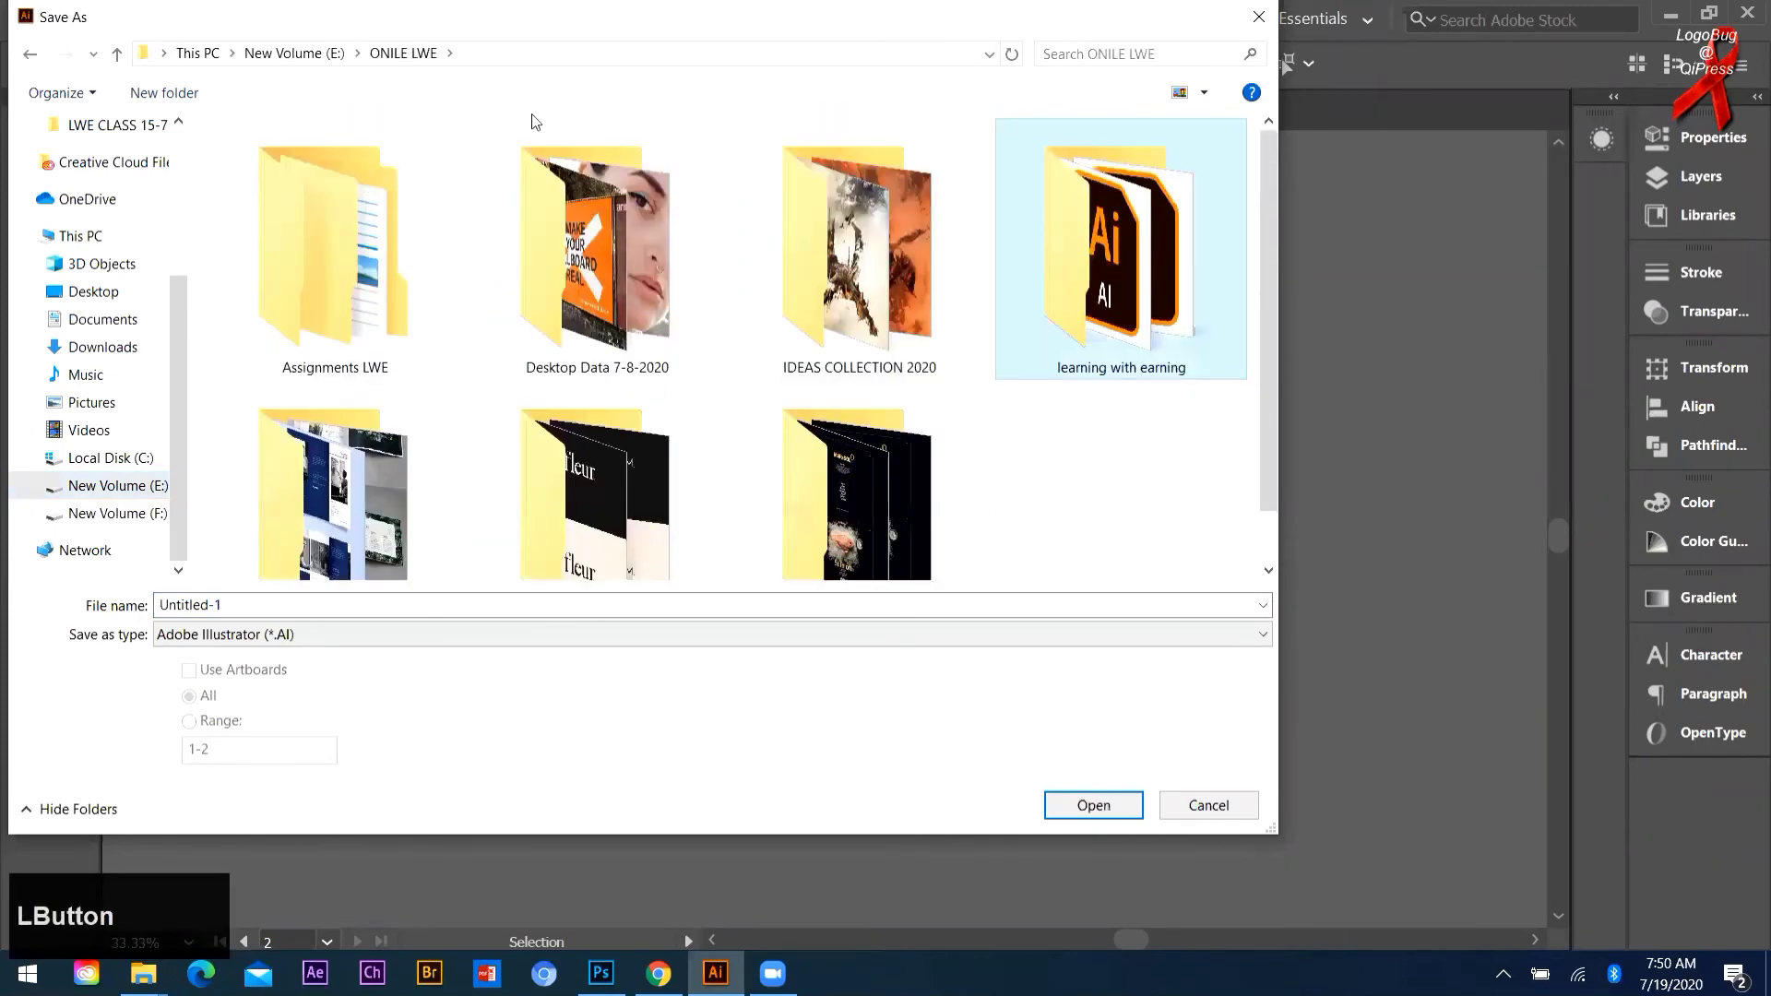
pyautogui.click(427, 229)
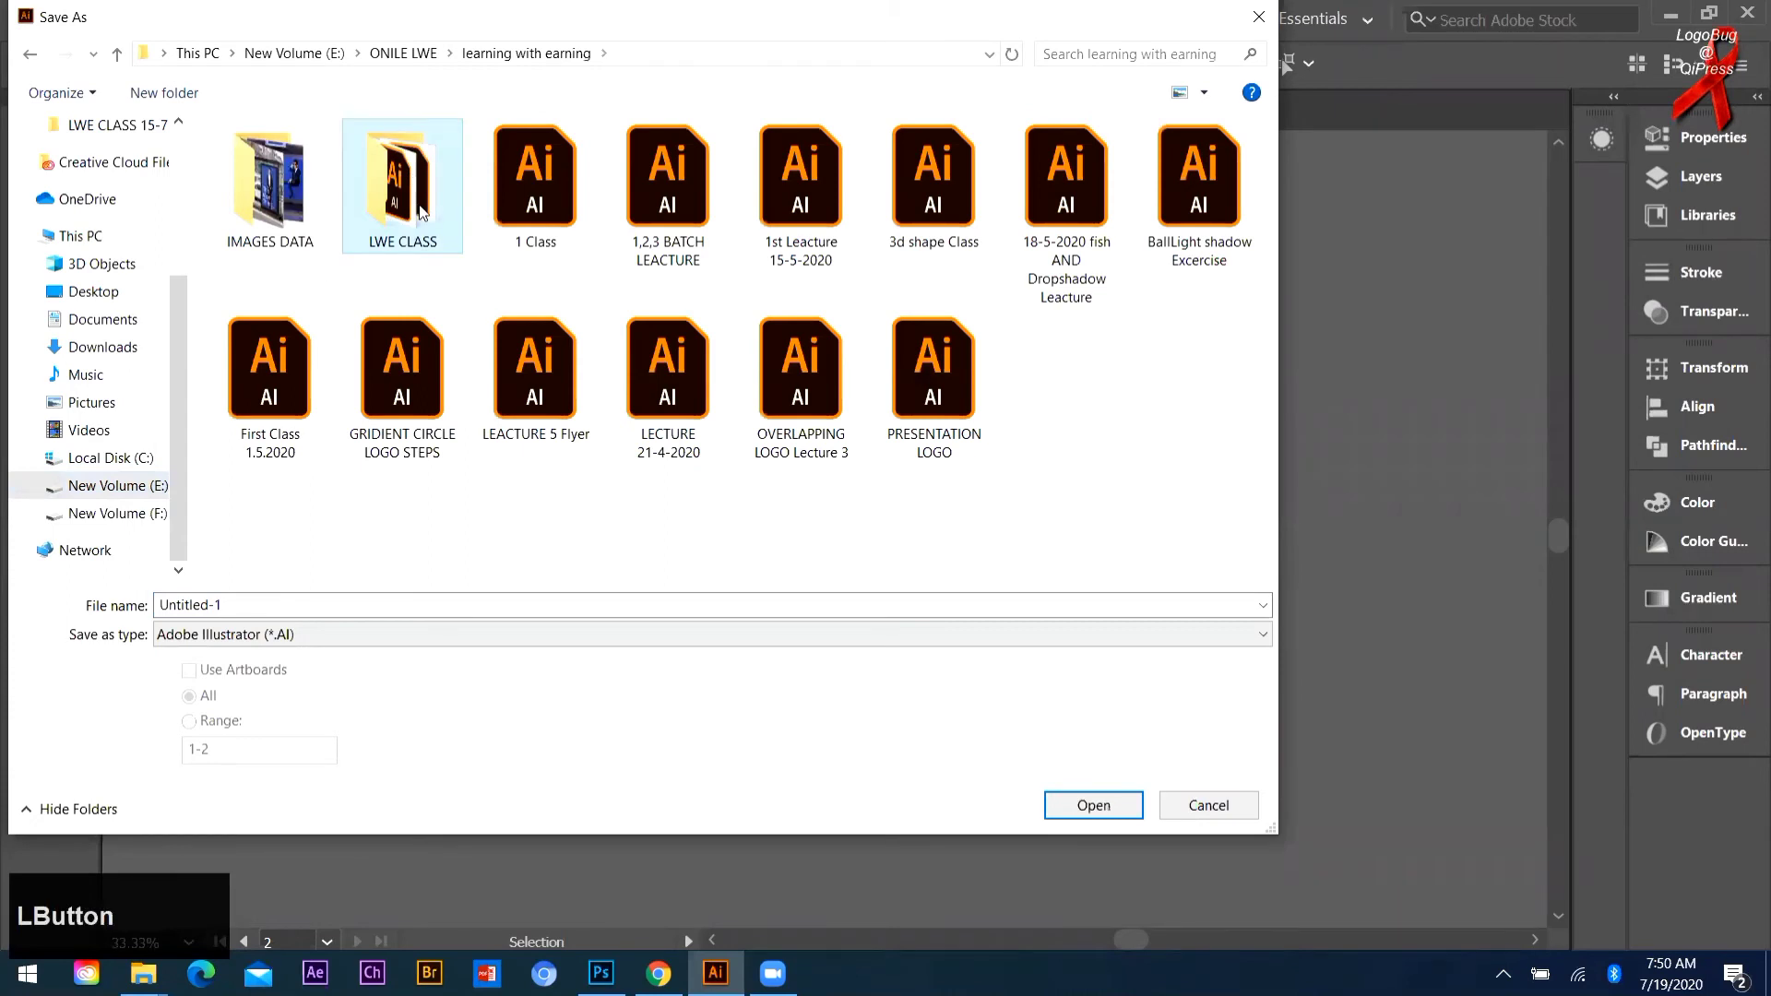
pyautogui.doubleClick(400, 230)
pyautogui.doubleClick(400, 230)
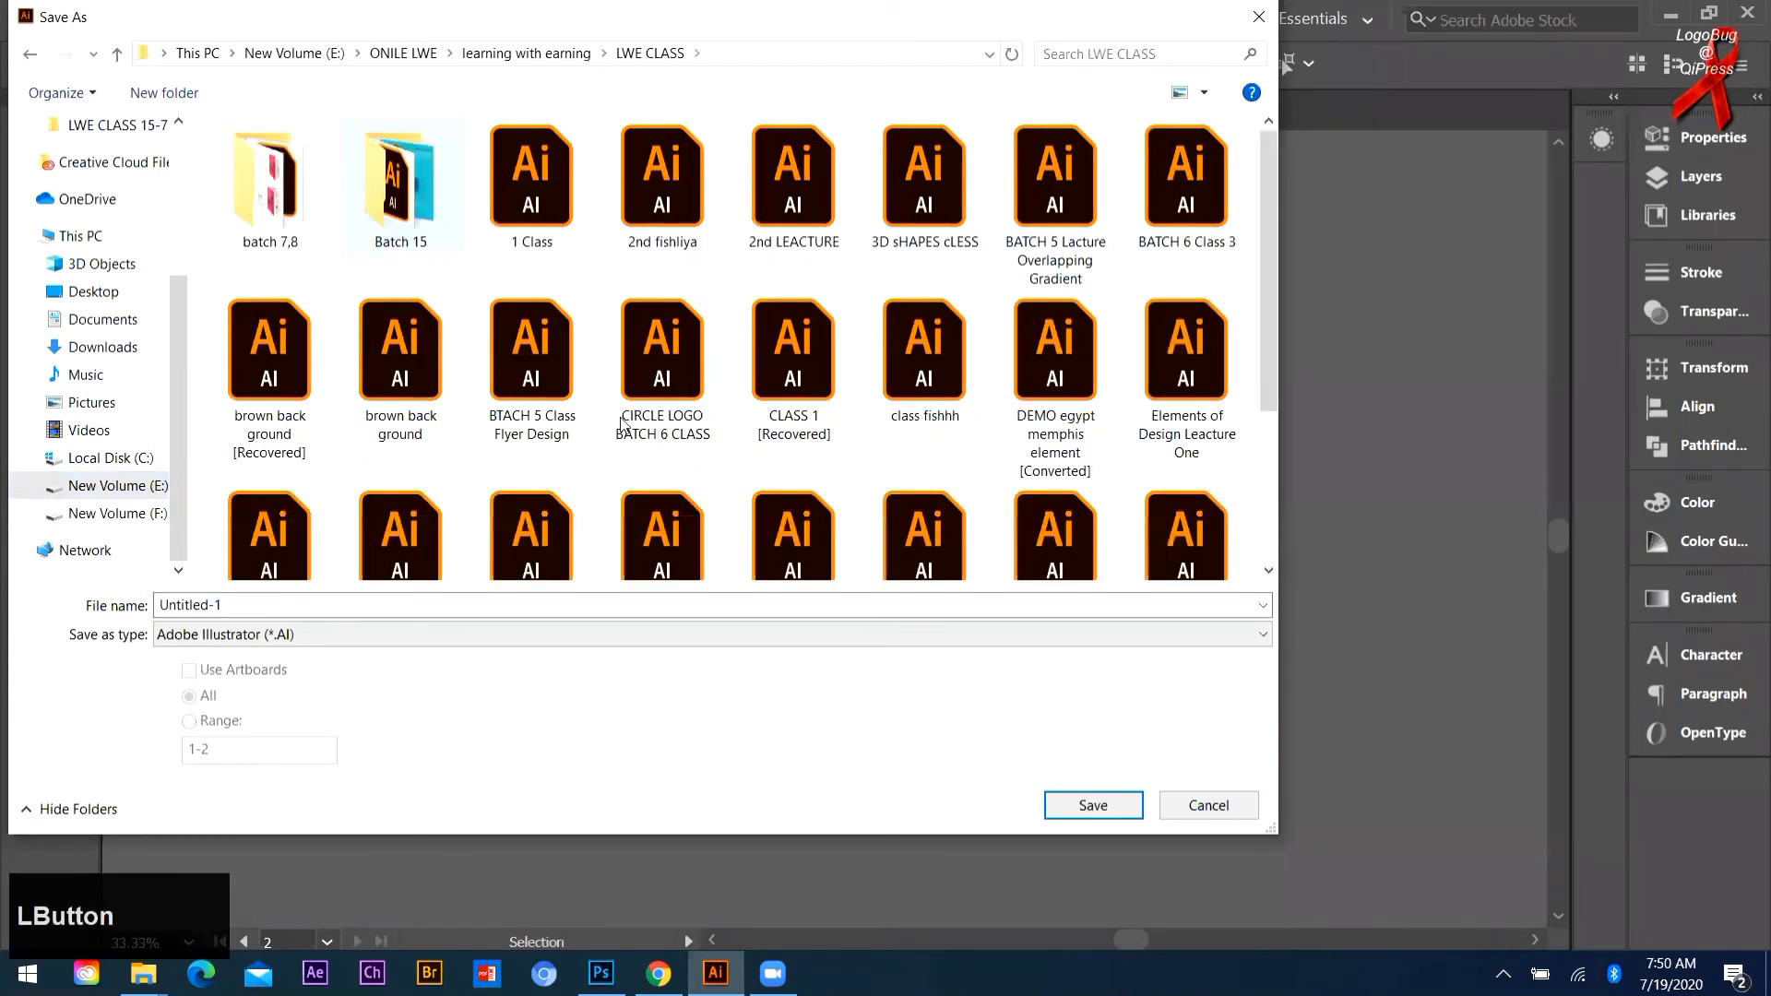
# Step: Name the file "LAct 6 BAtch 15 Flyer LAyout" and save it as an Adobe Illustrator file with the default Illustrator 2020 options
pyautogui.doubleClick(183, 608)
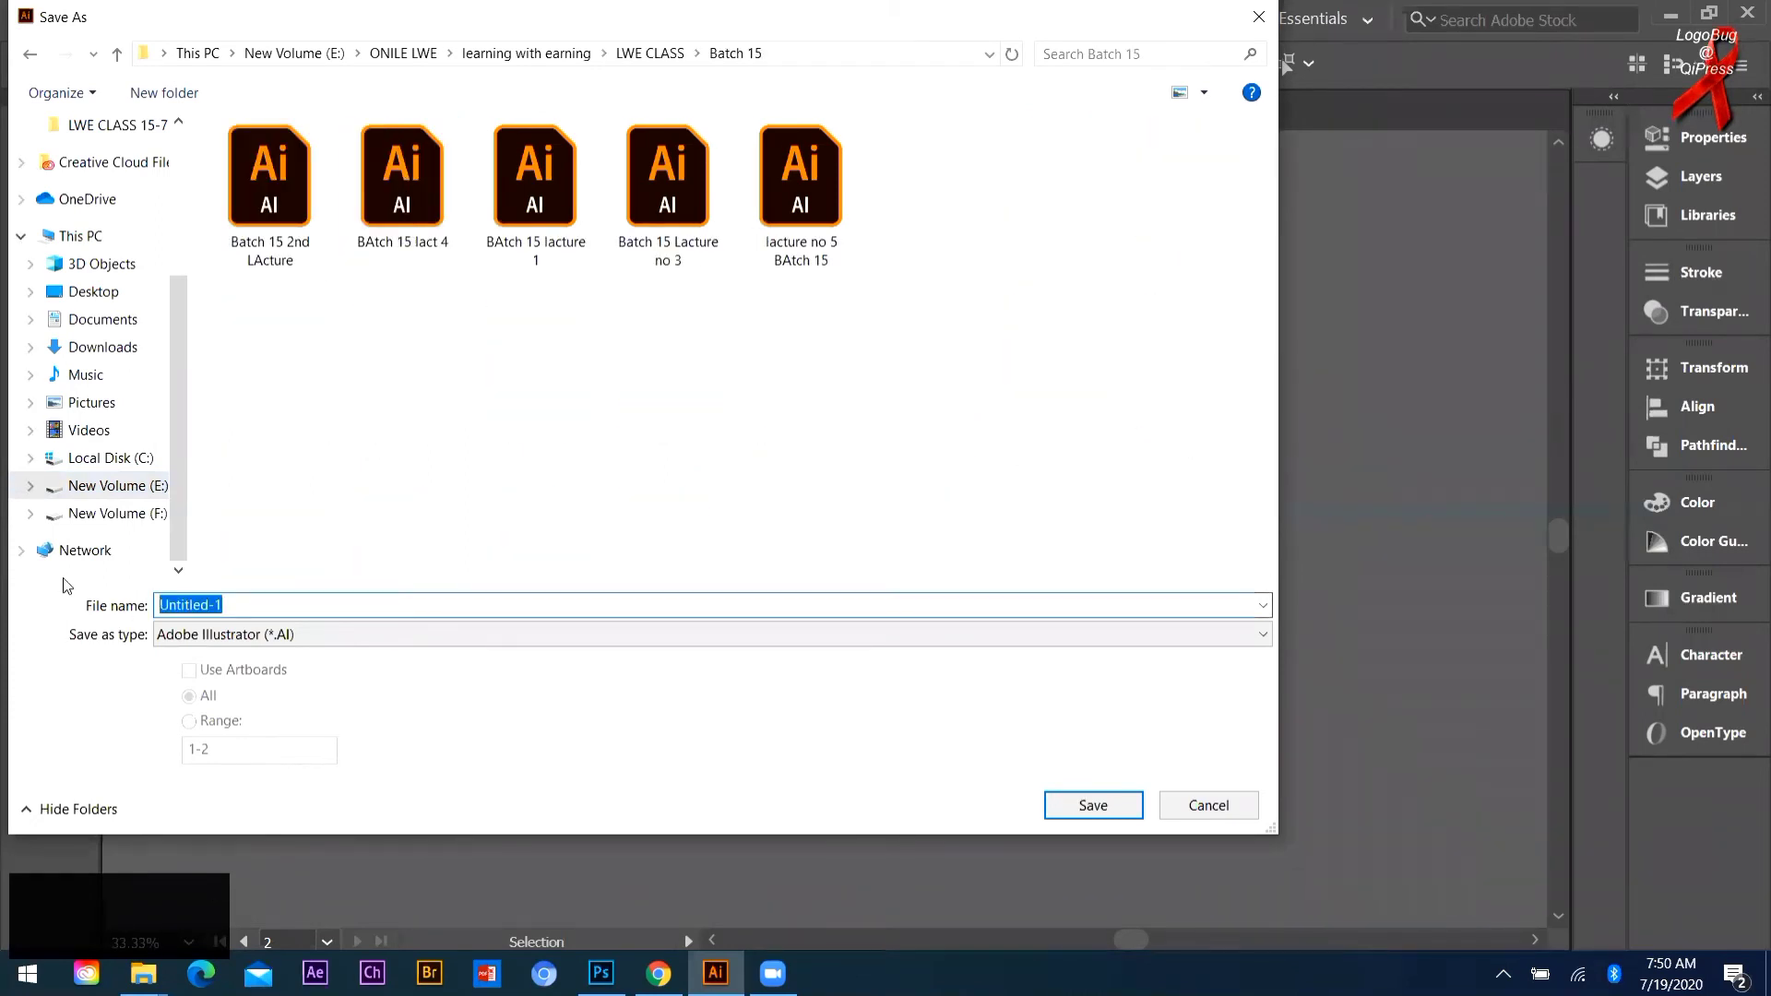
pyautogui.press('shift')
pyautogui.write('LAct 6 BAtch 16')
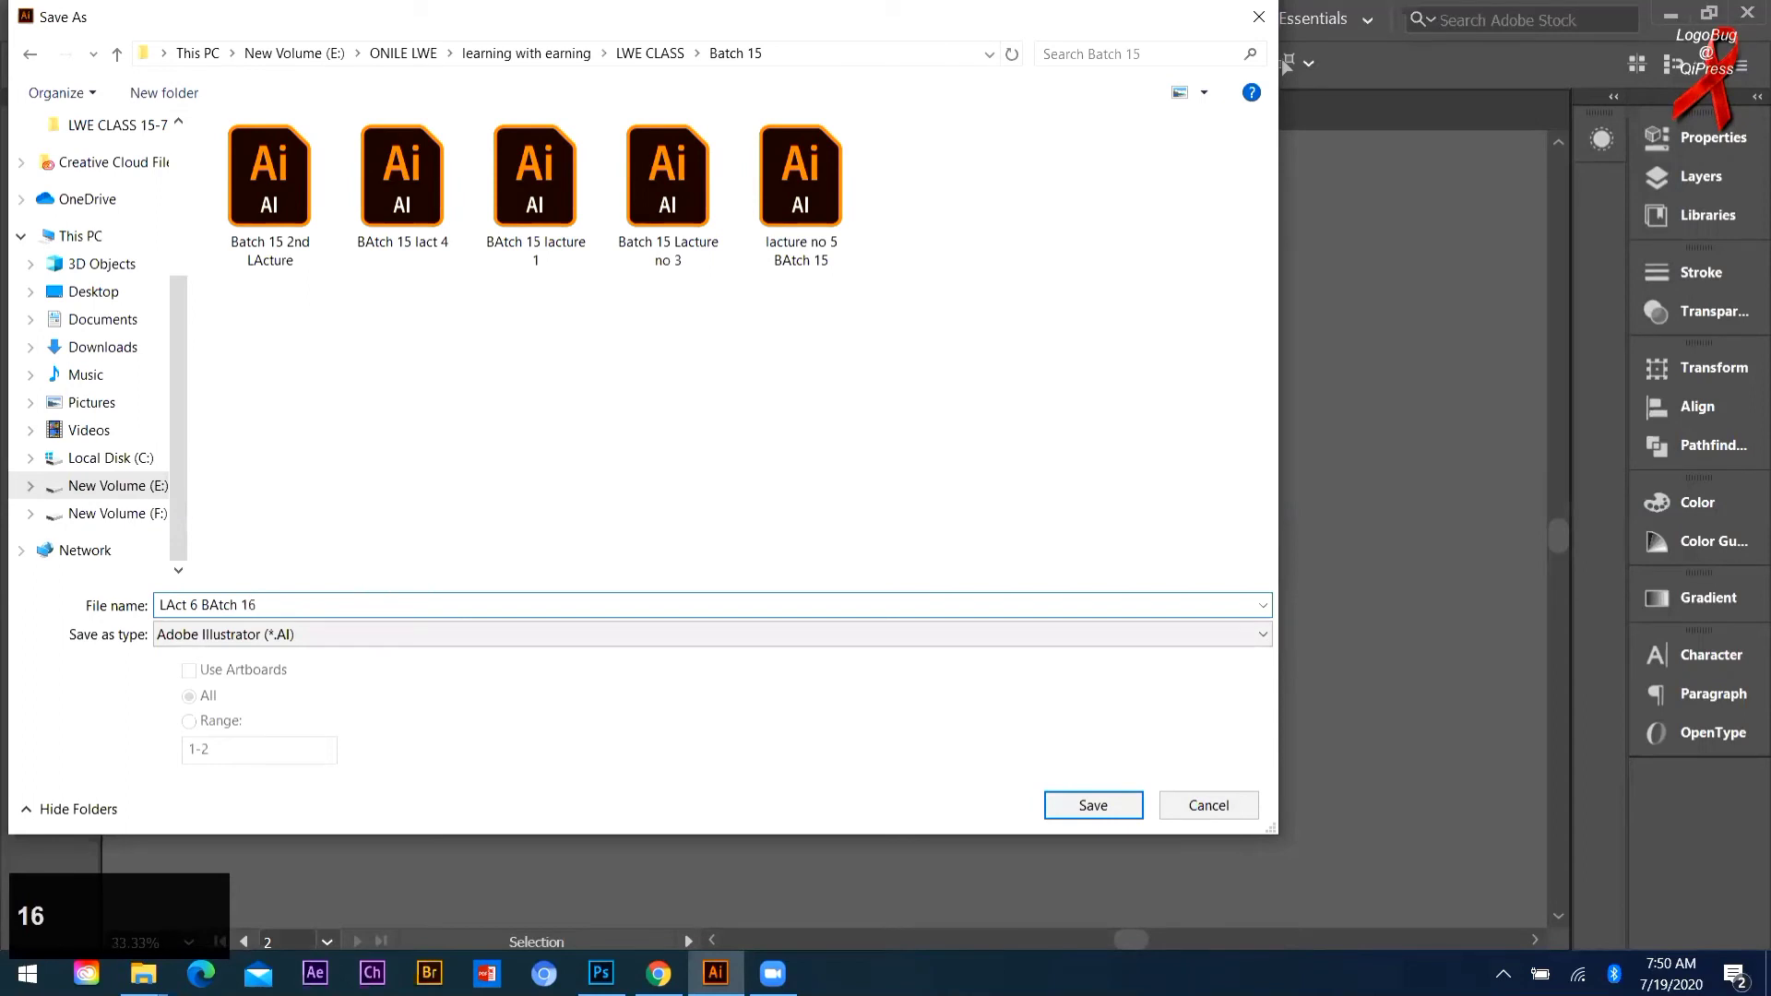
pyautogui.press('BackSpace')
pyautogui.write('5 Flyer LAyout')
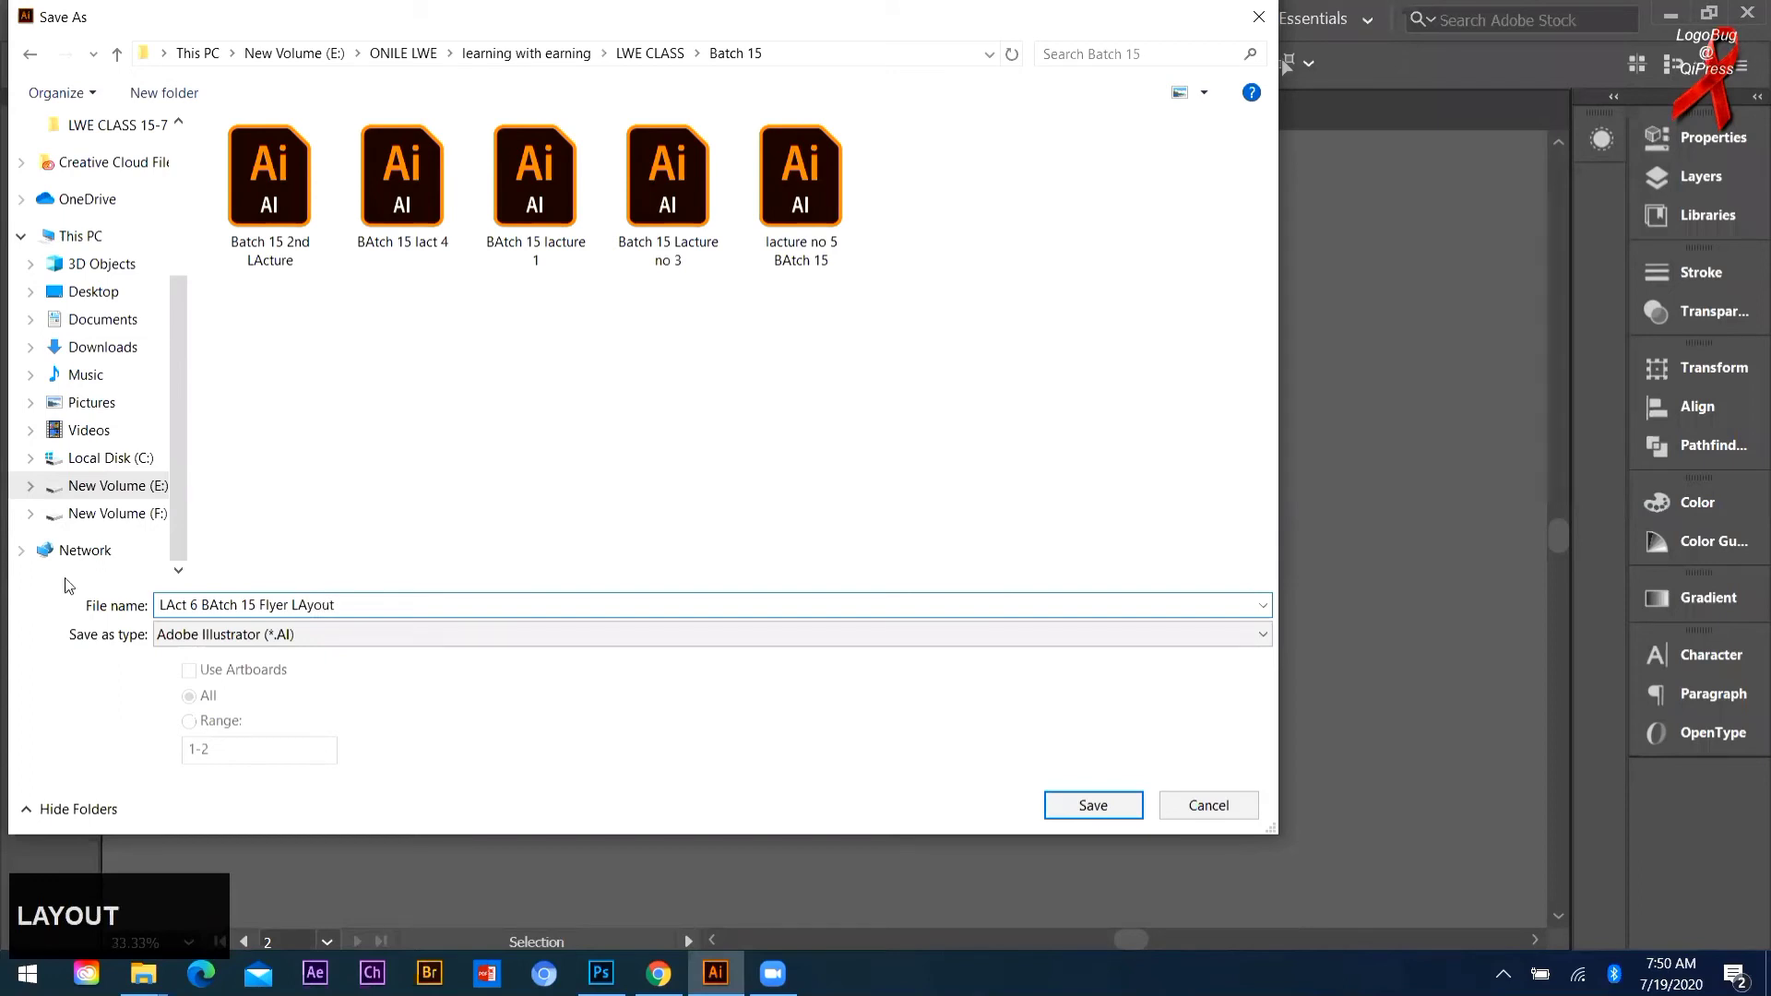
pyautogui.click(1094, 805)
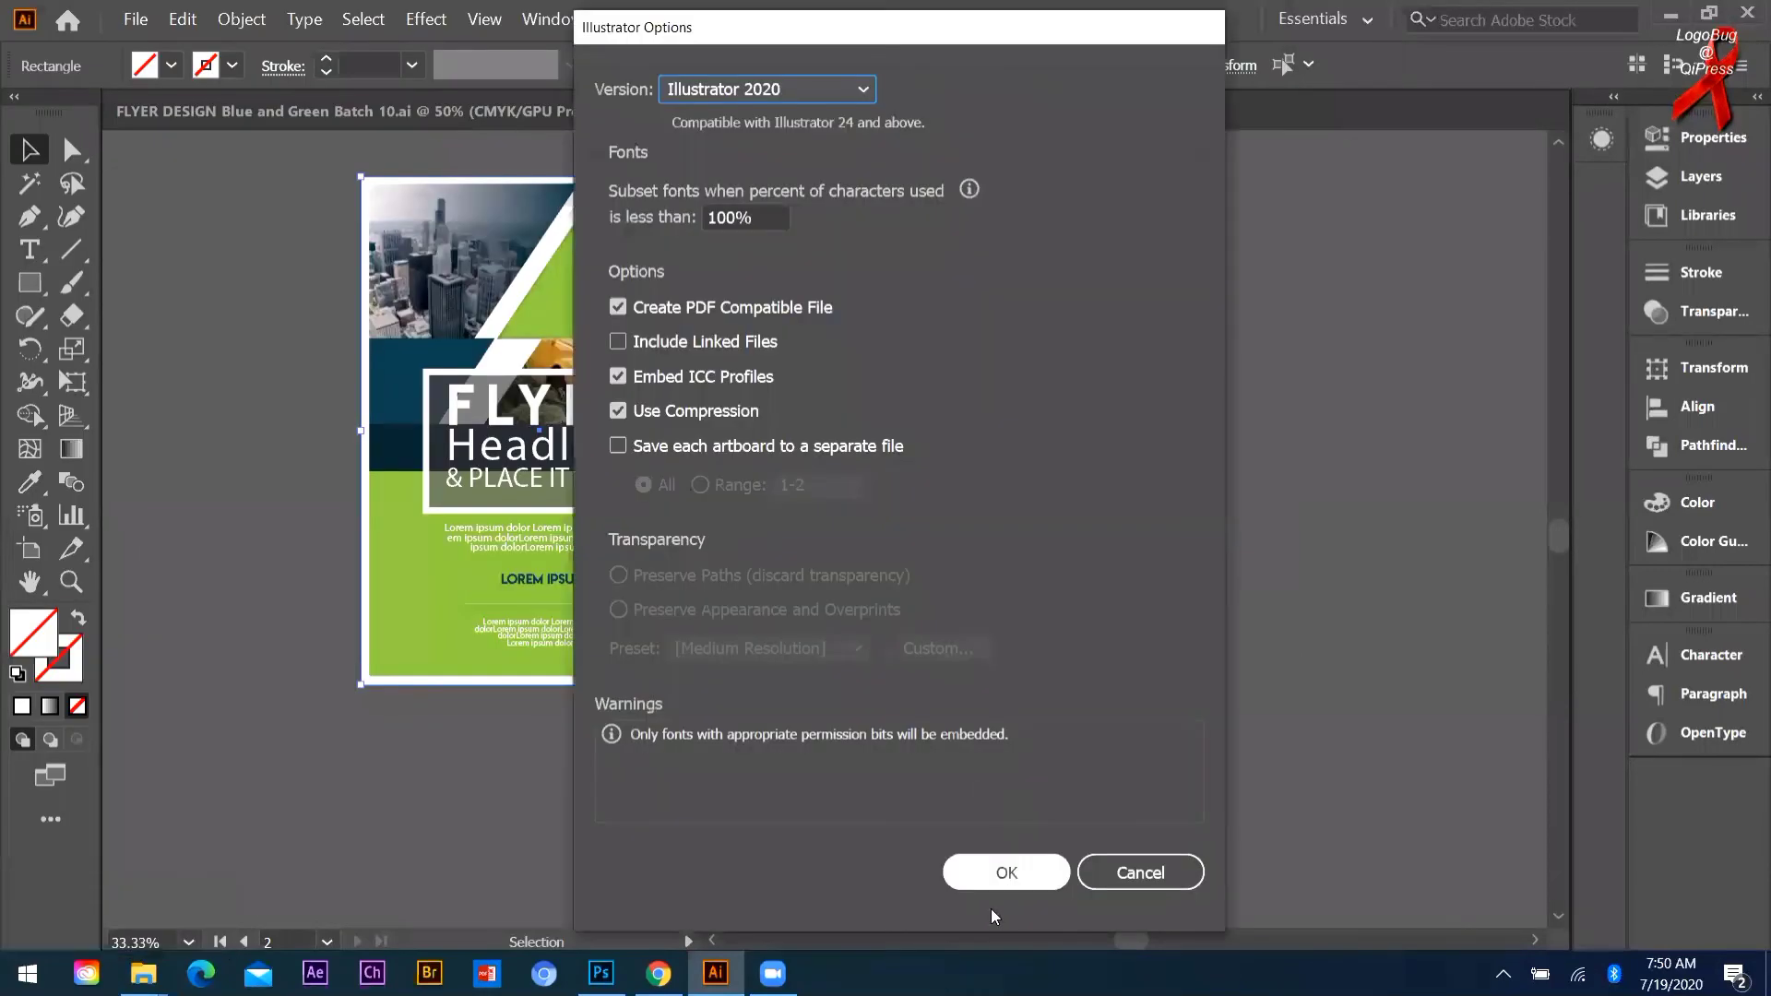
pyautogui.click(996, 877)
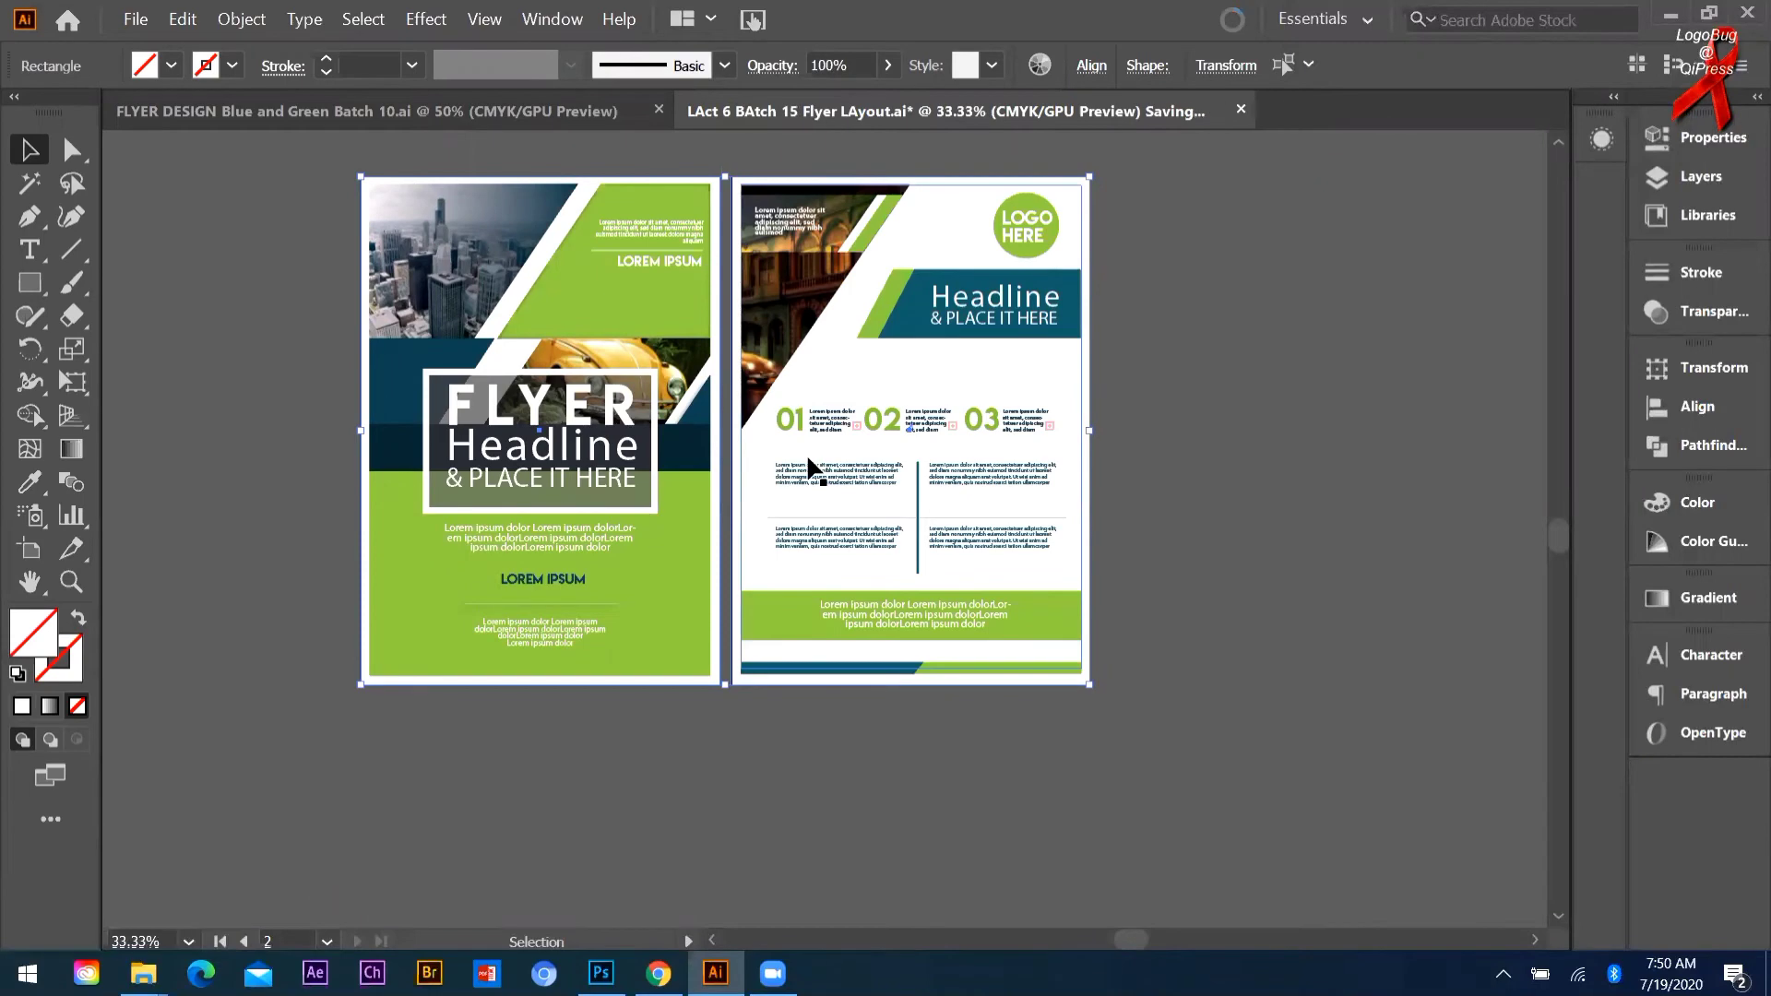
# Step: Export "LAct 6 BAtch 15 Flyer LAyout" as JPEG into the Batch 15 folder, using artboards with all of them included
pyautogui.click(136, 20)
pyautogui.moveTo(185, 377)
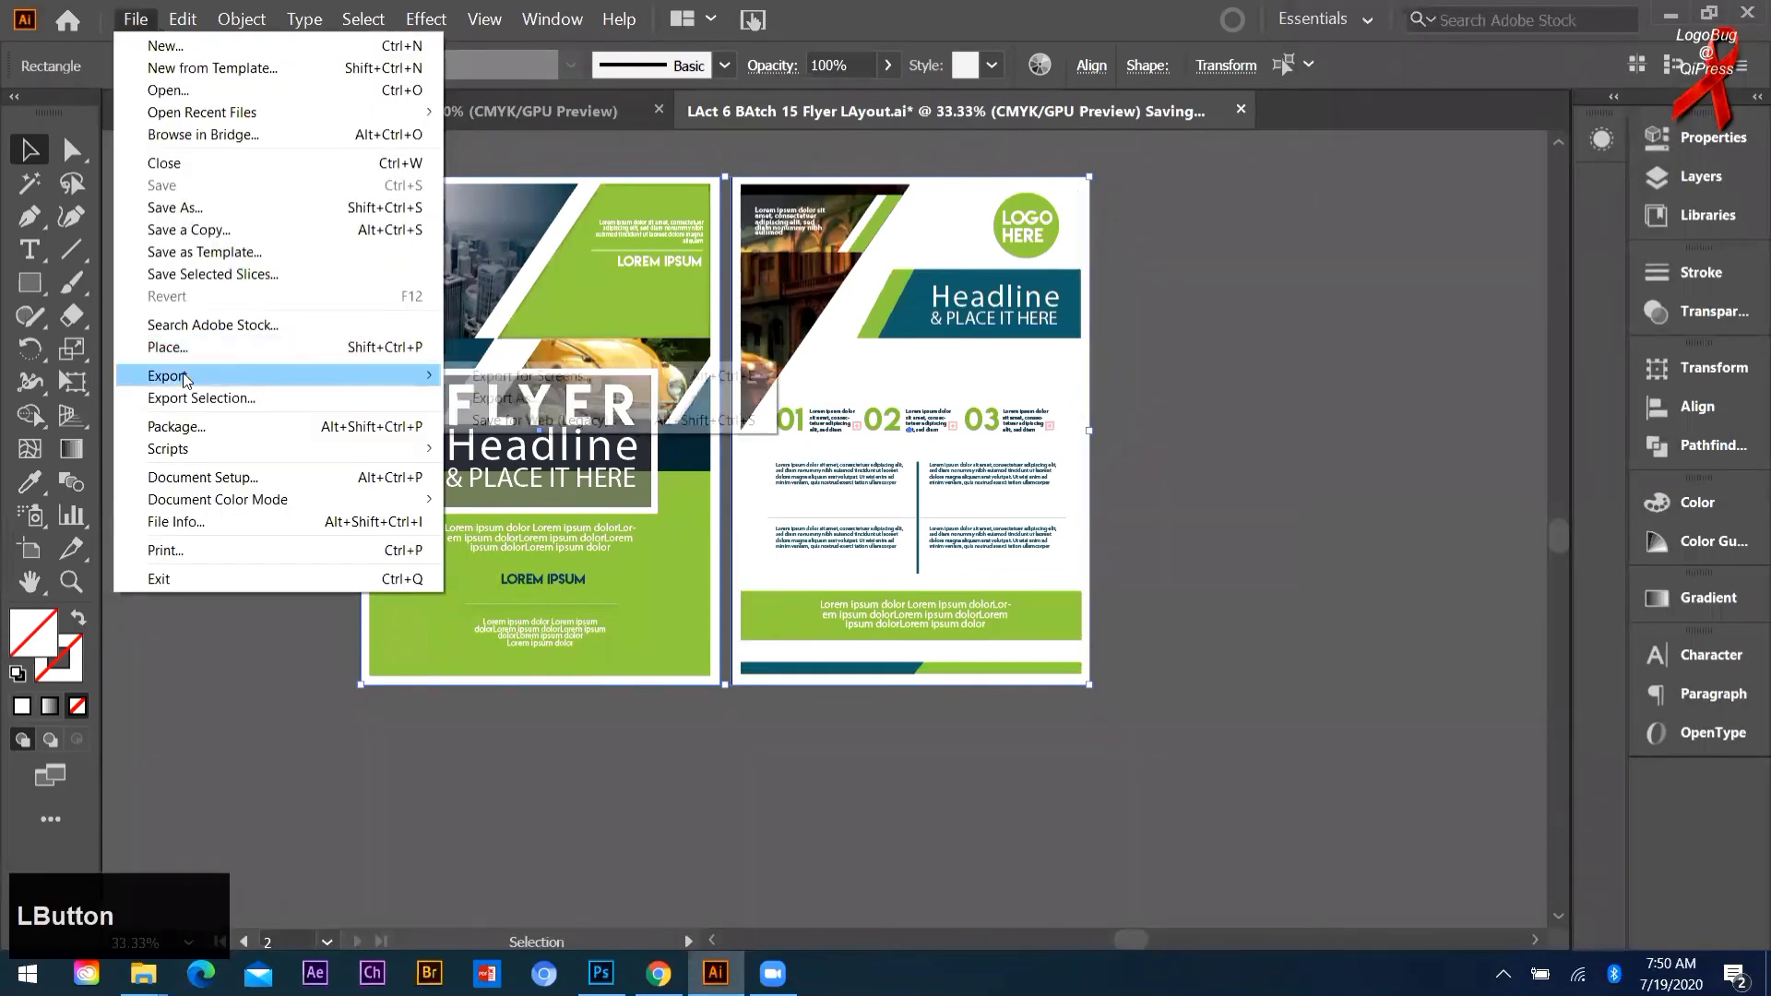
pyautogui.click(540, 397)
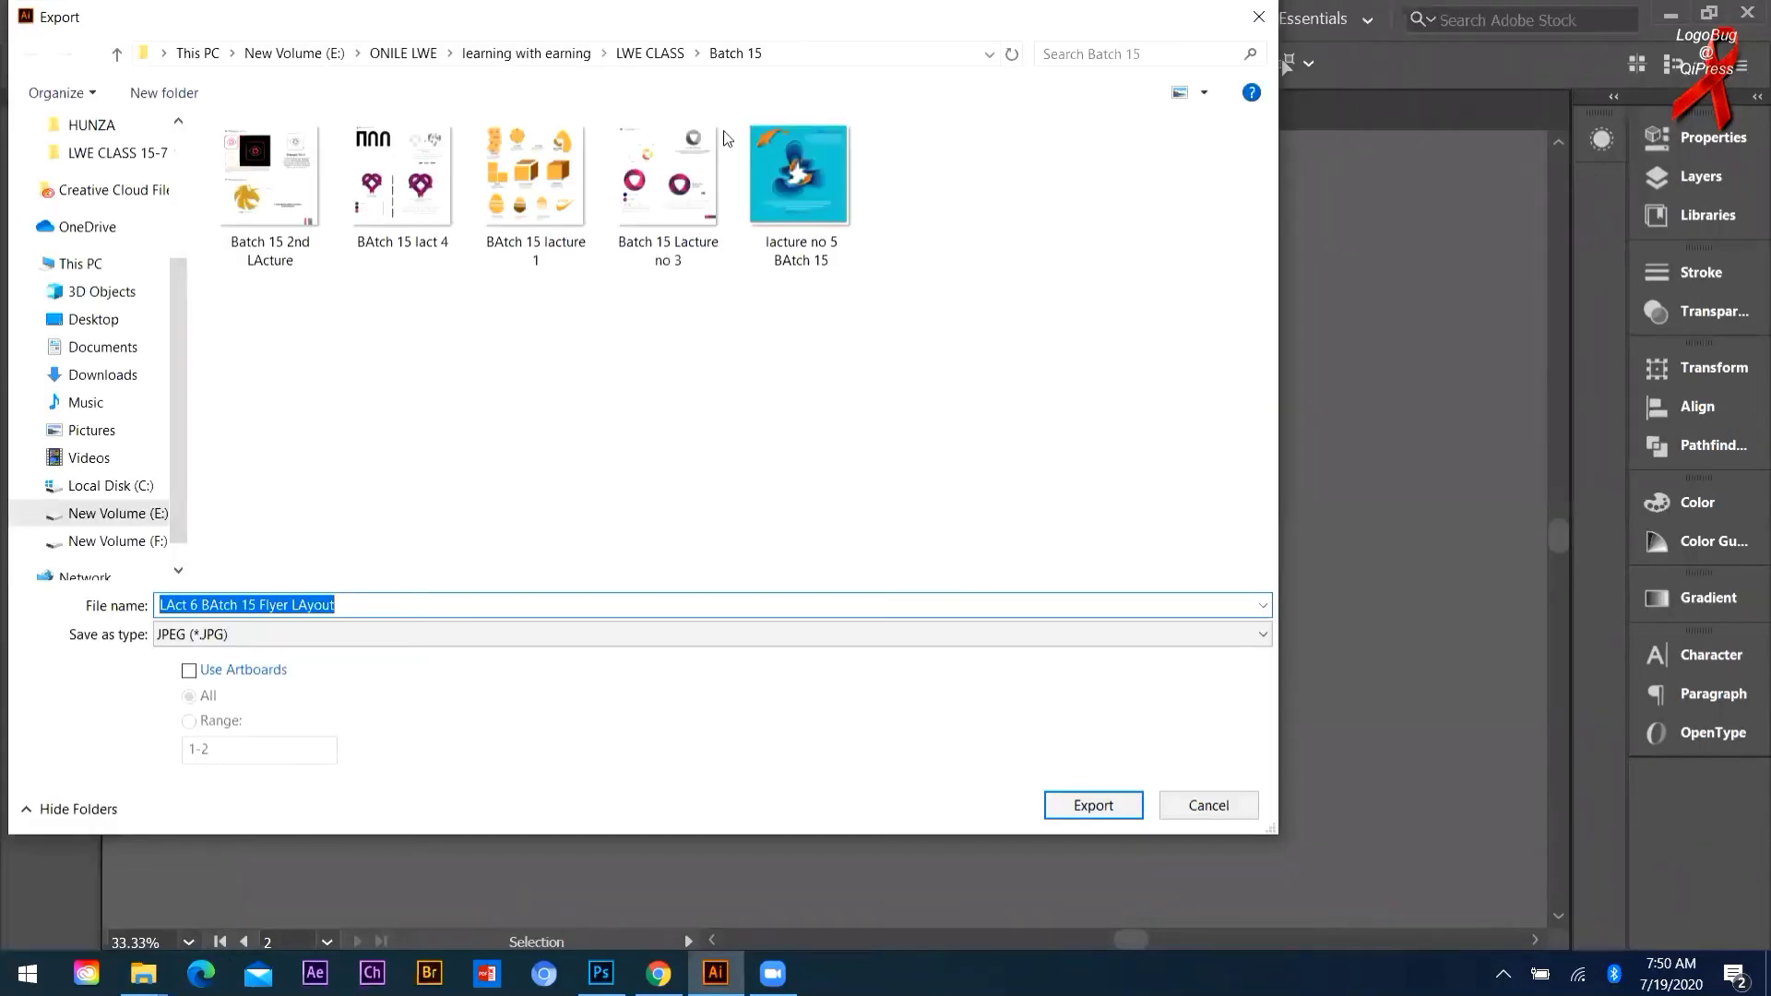
pyautogui.click(232, 636)
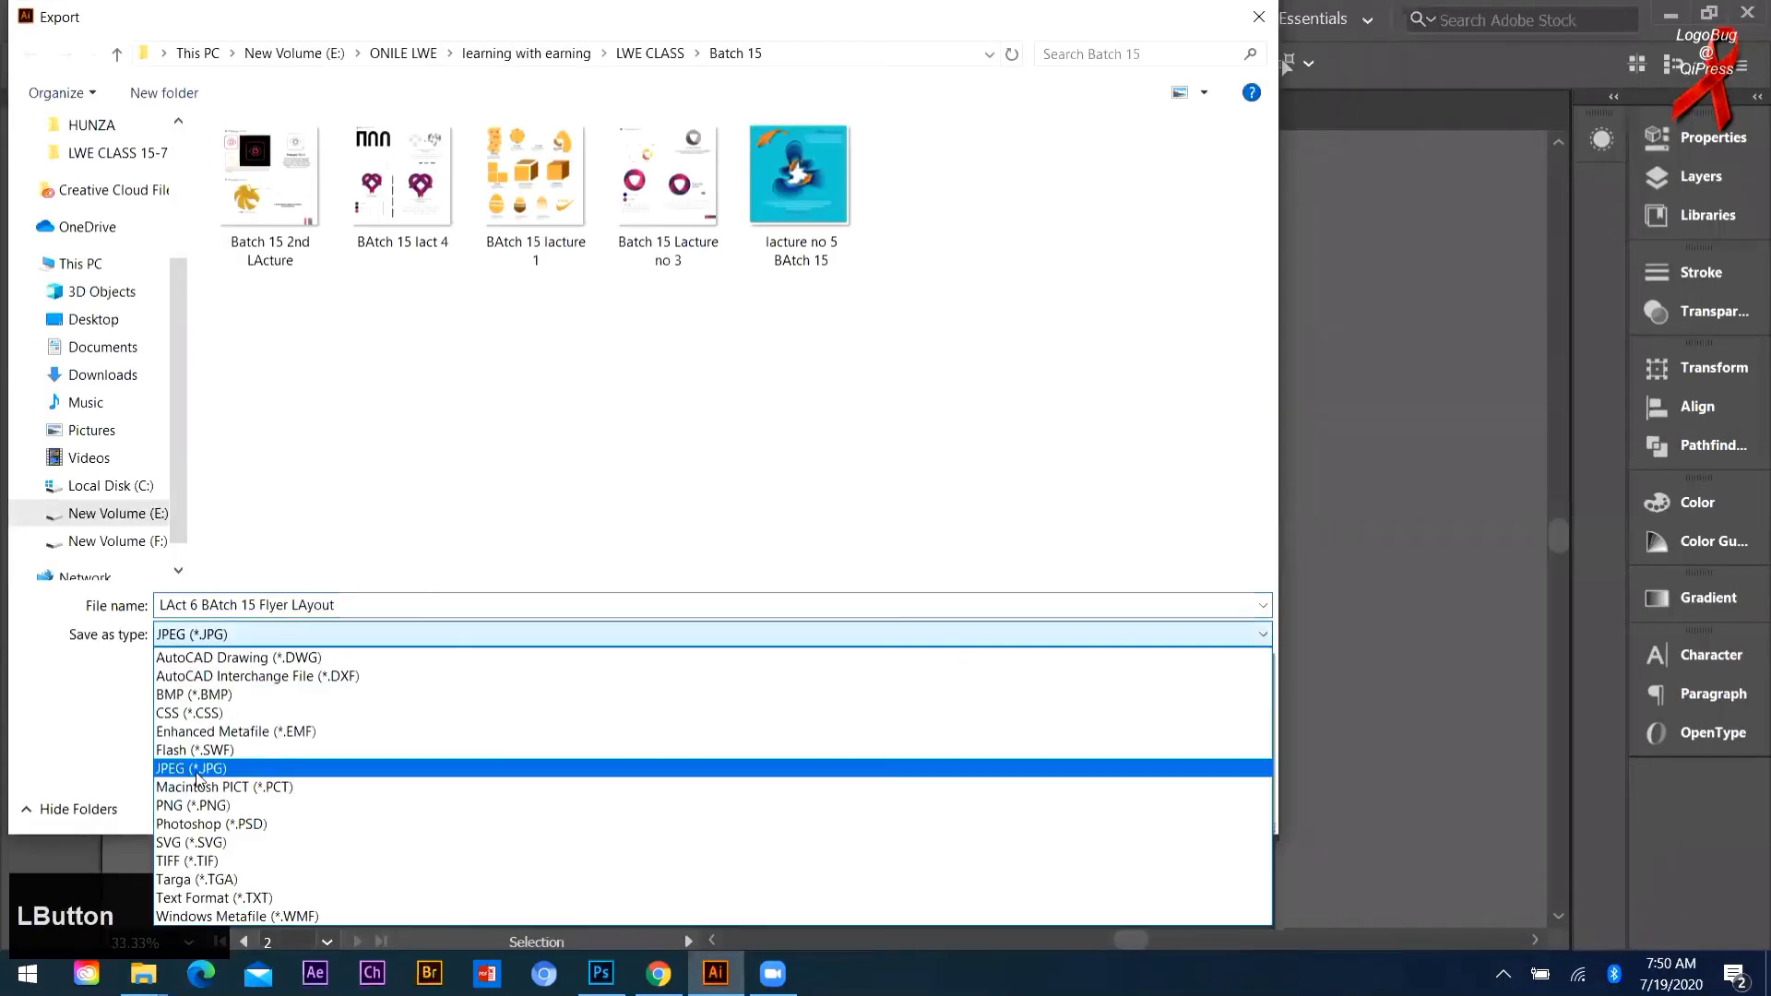
pyautogui.click(234, 629)
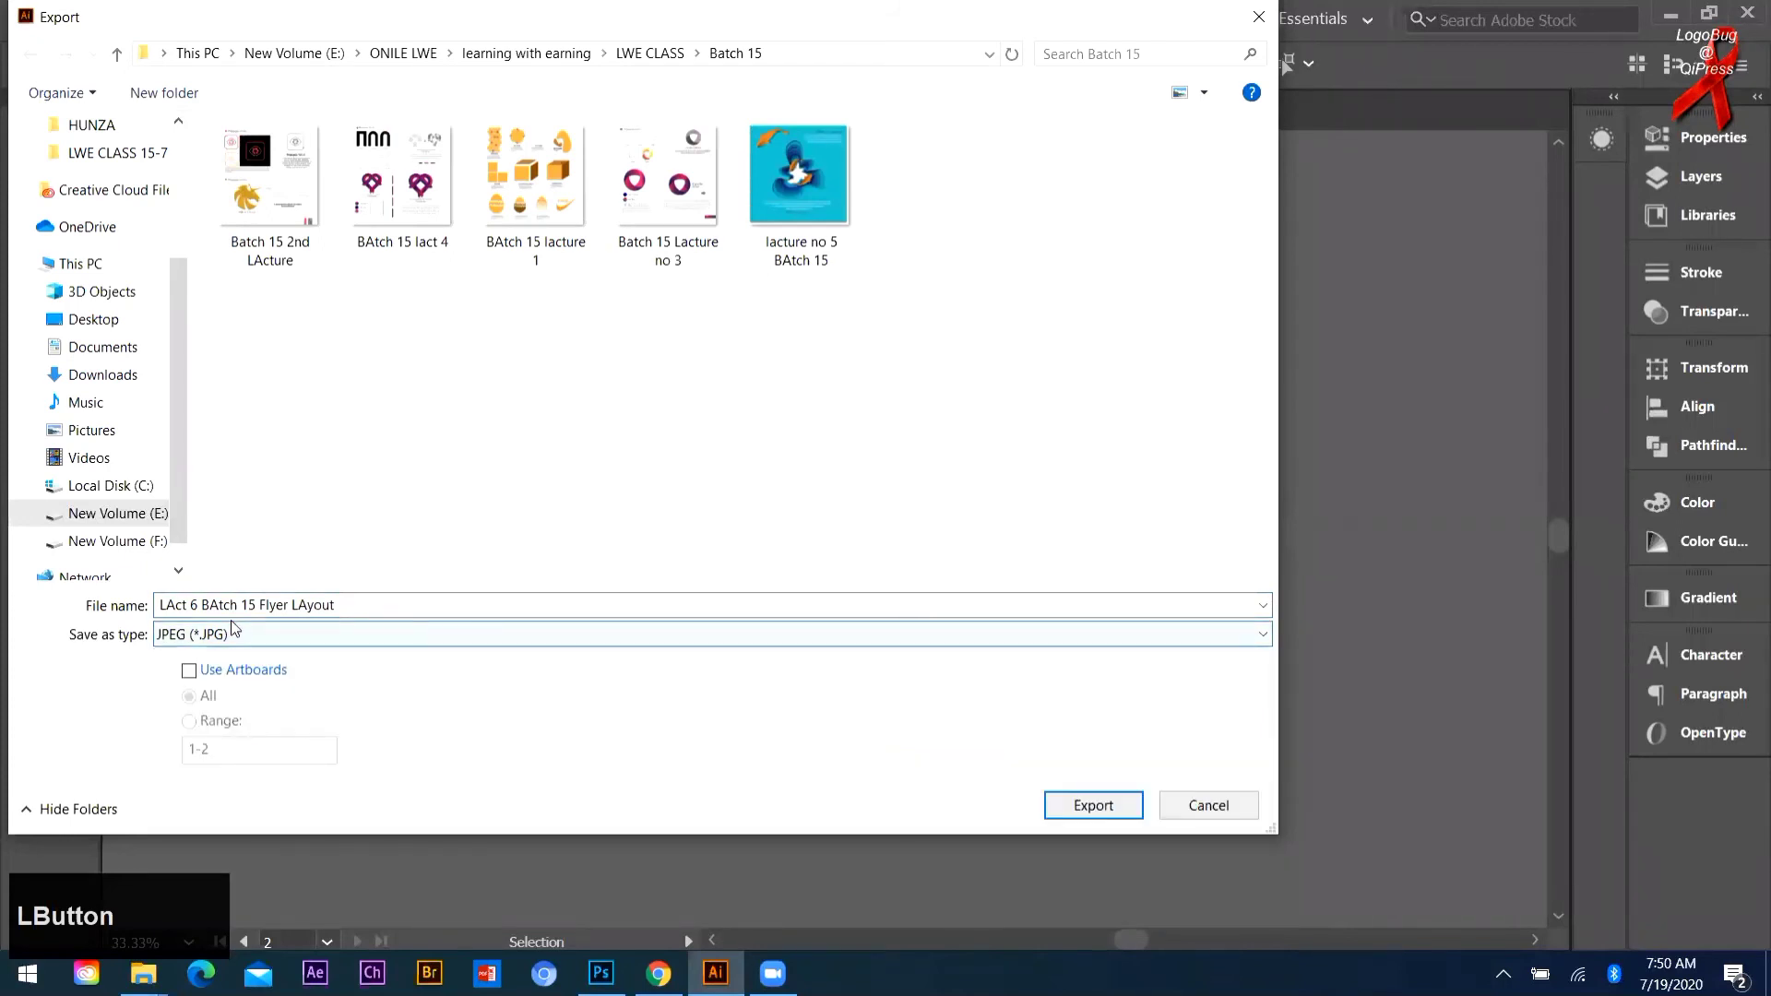
pyautogui.click(190, 673)
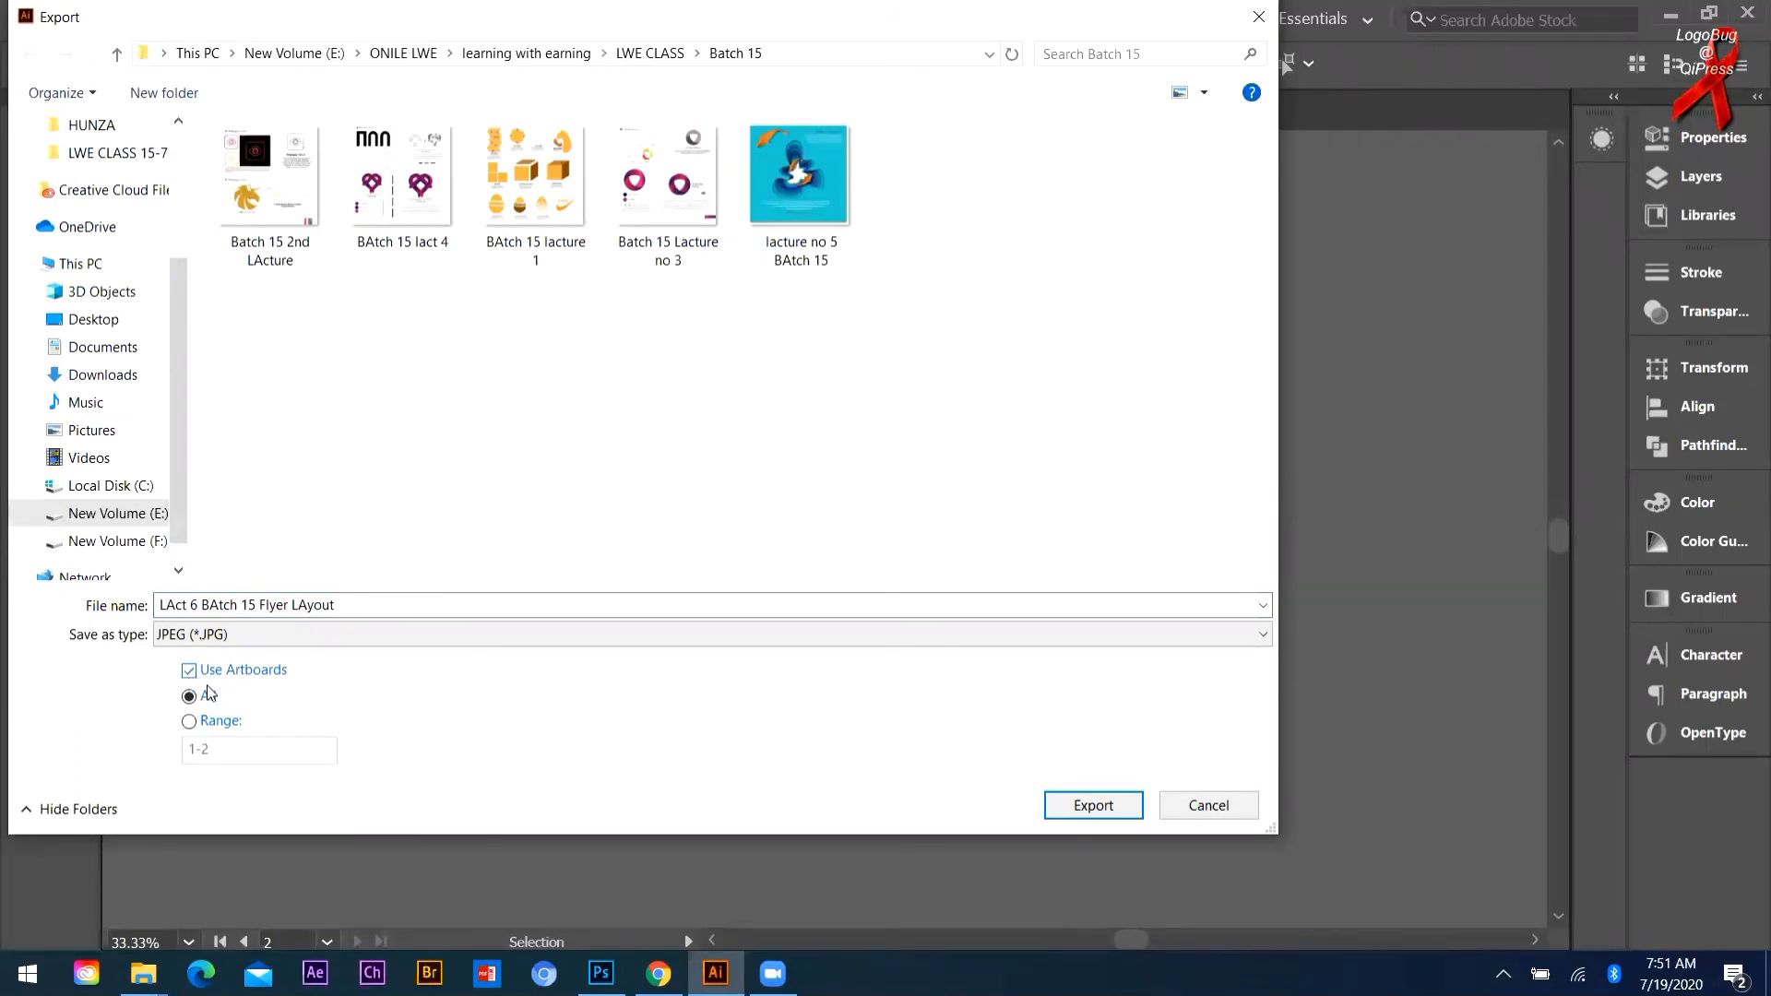
pyautogui.click(1081, 808)
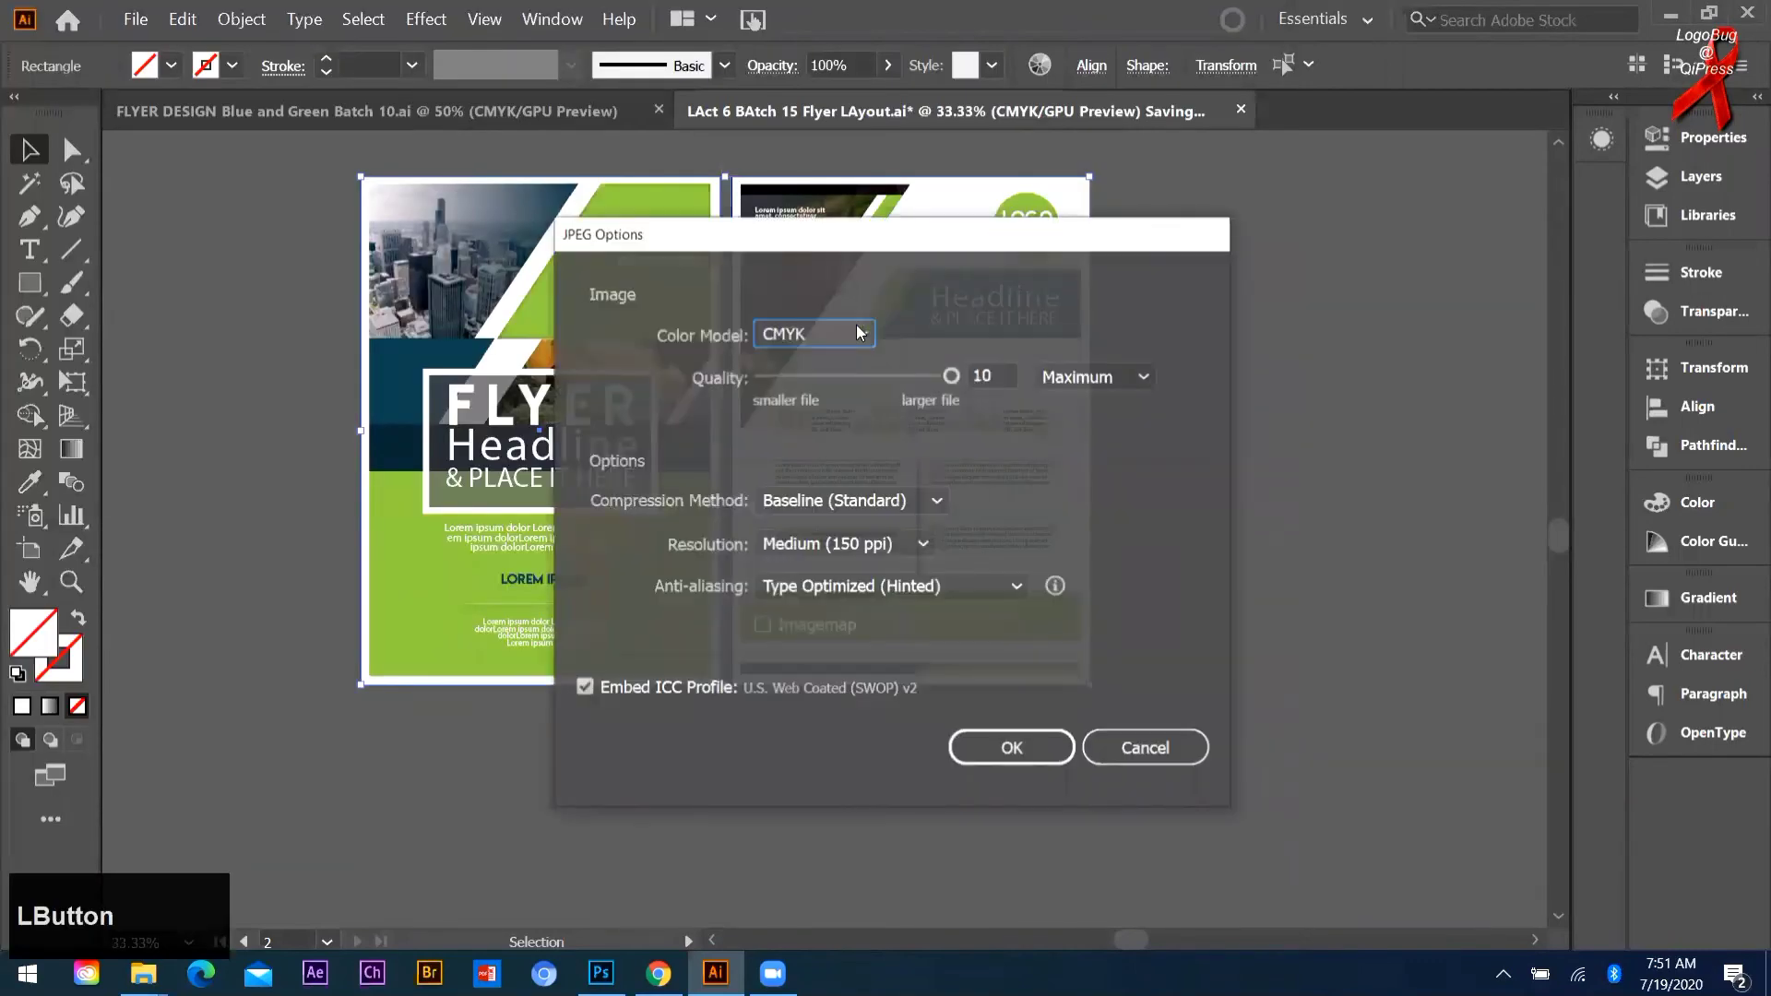
# Step: Set the JPEG color model to RGB, keep the resolution at Medium (150 ppi), and confirm the export options
pyautogui.click(806, 337)
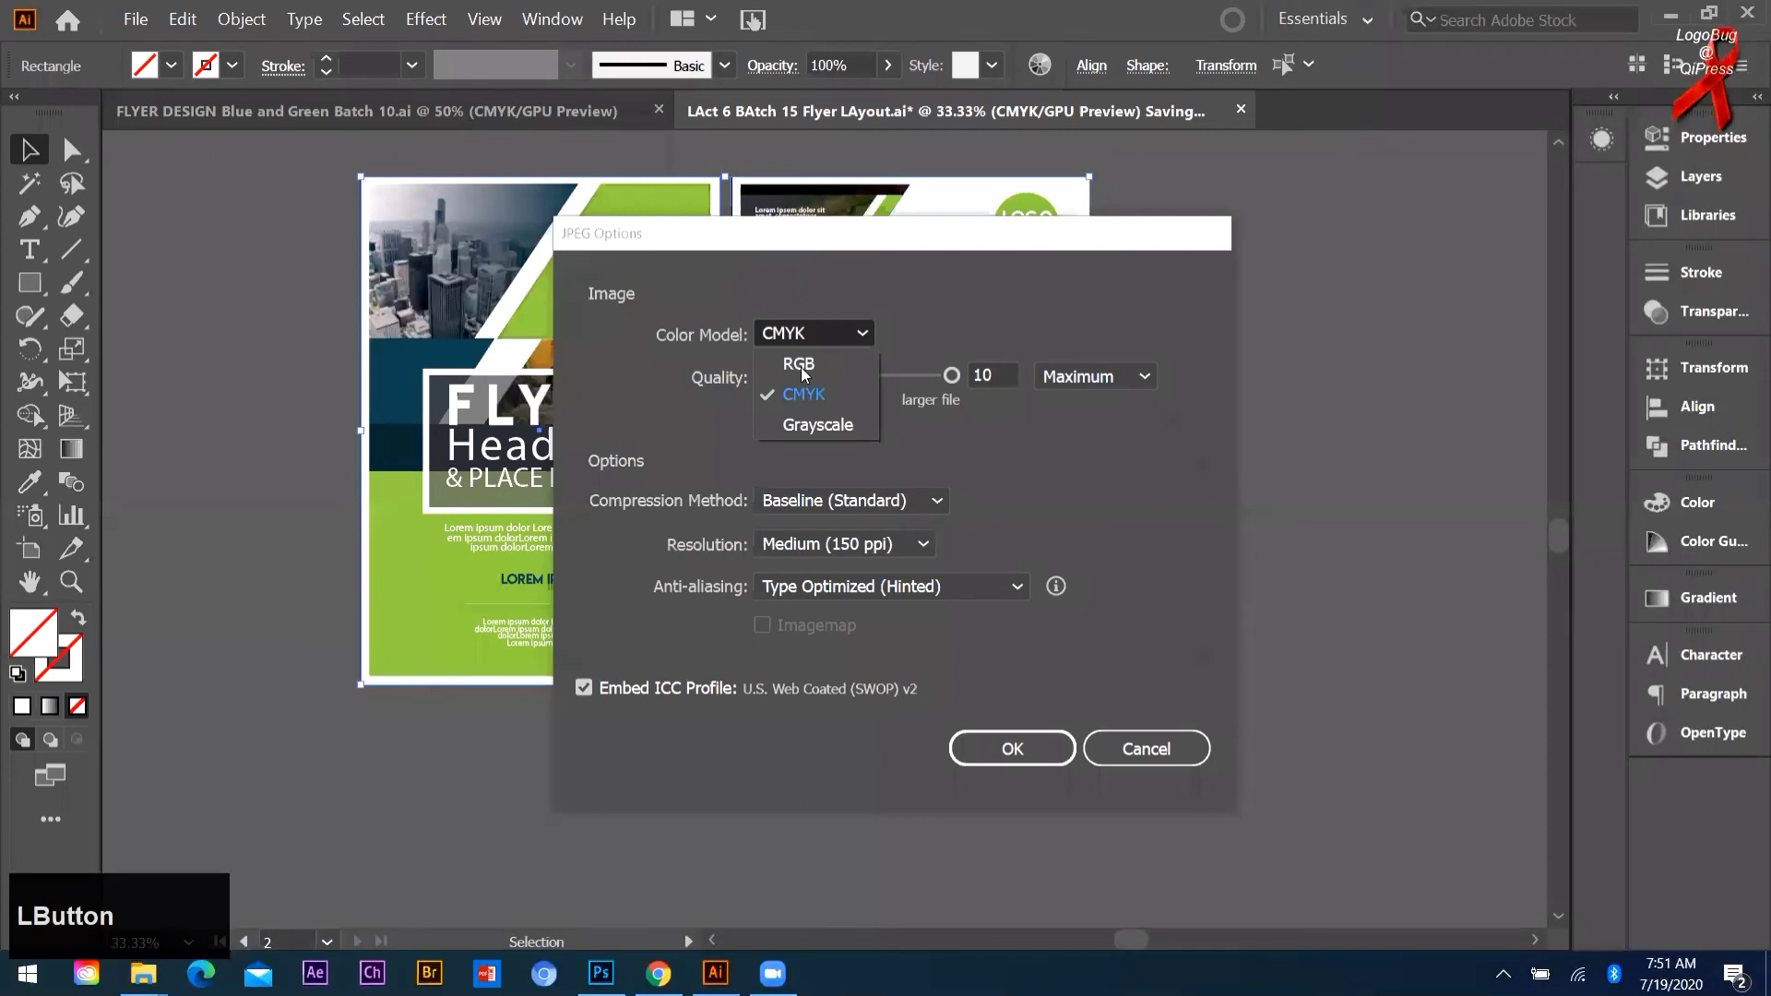
pyautogui.click(799, 366)
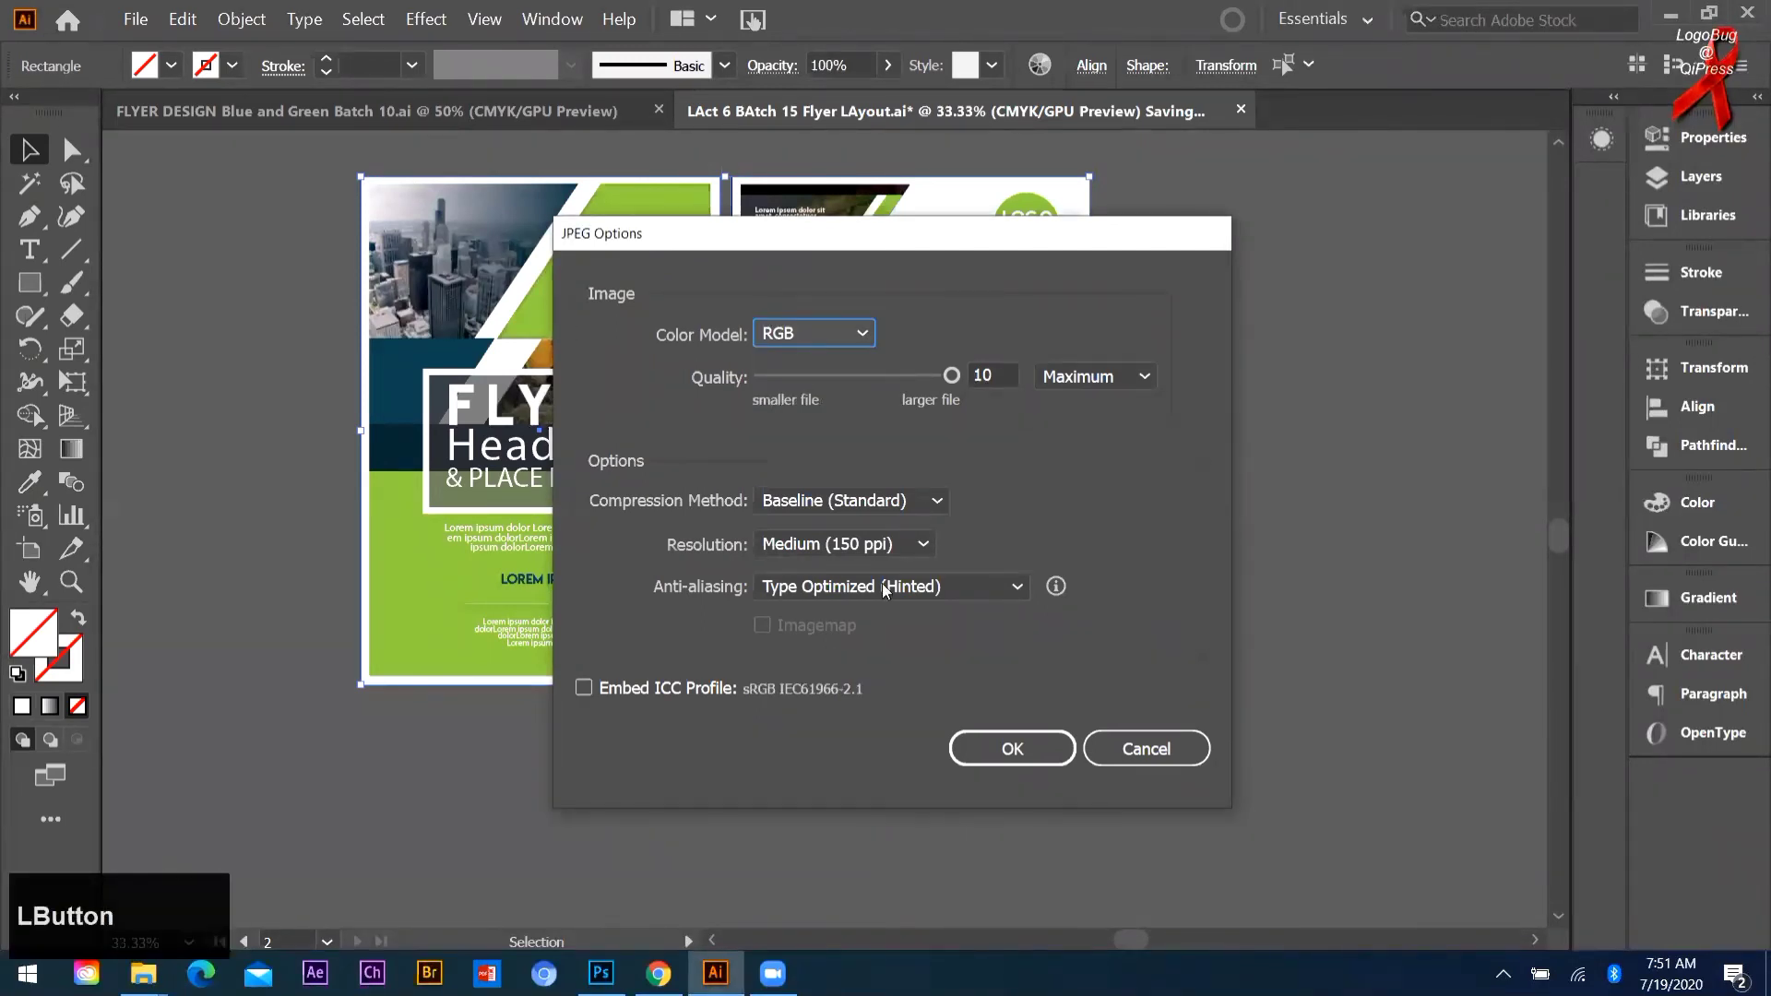
pyautogui.click(865, 546)
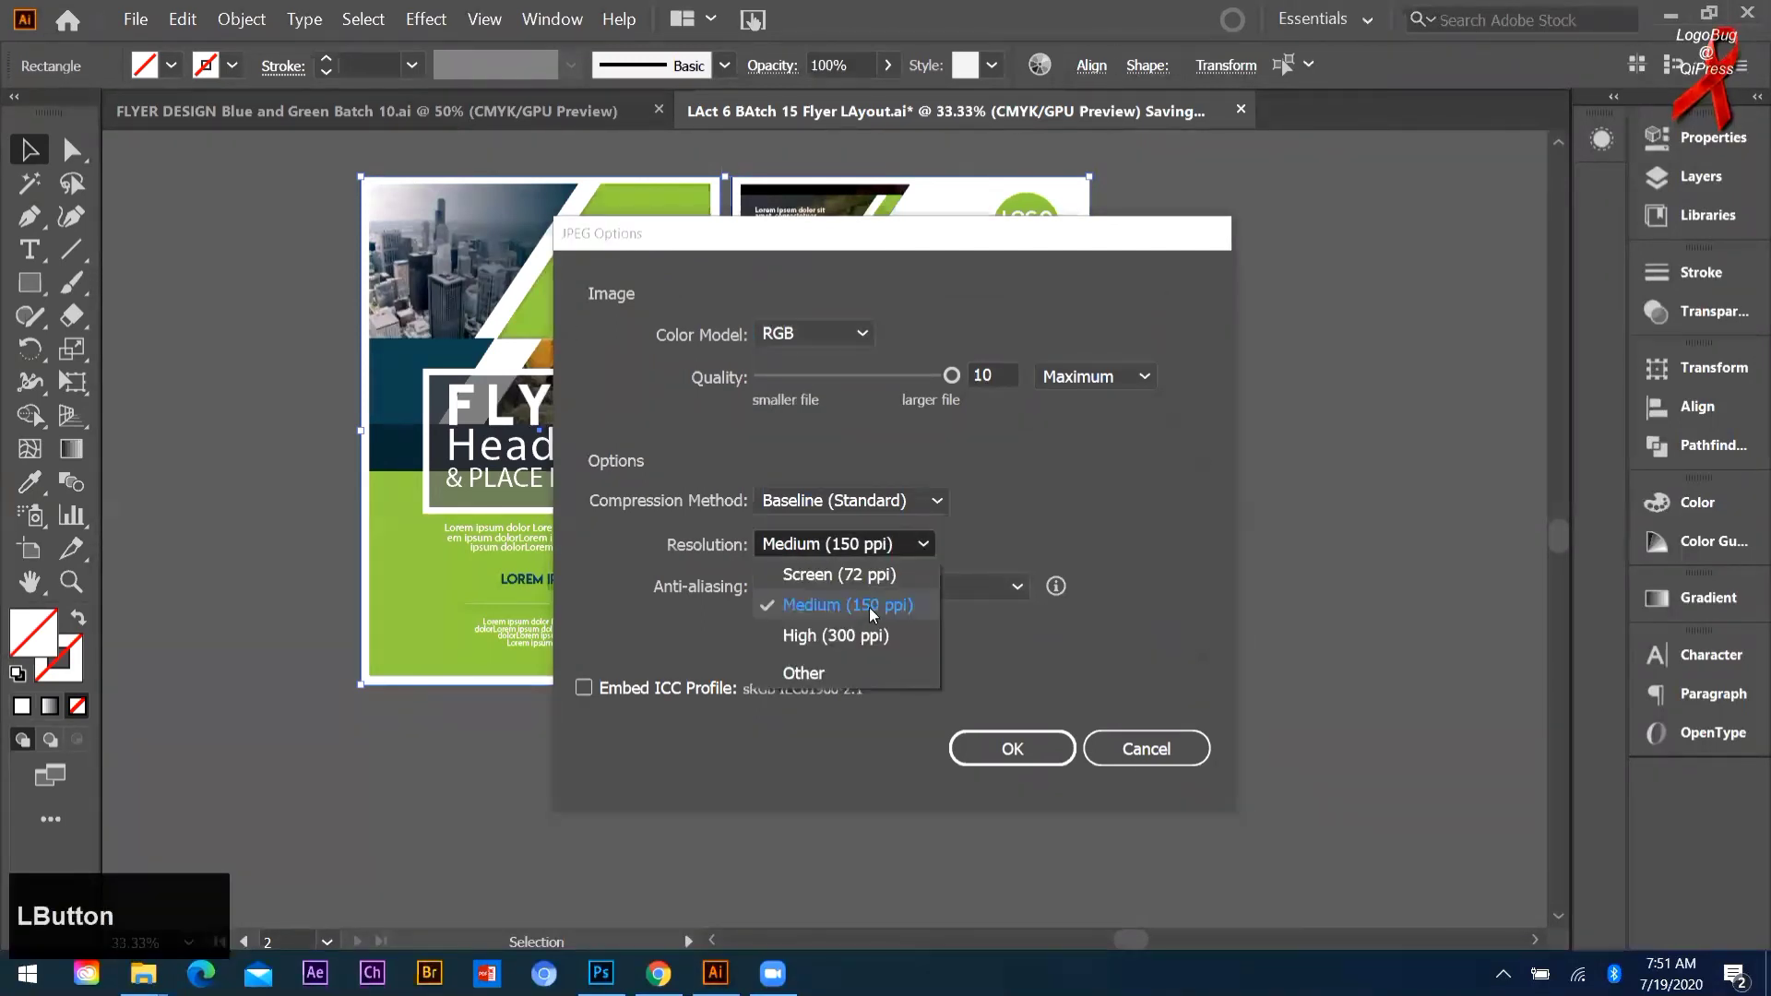
pyautogui.click(869, 607)
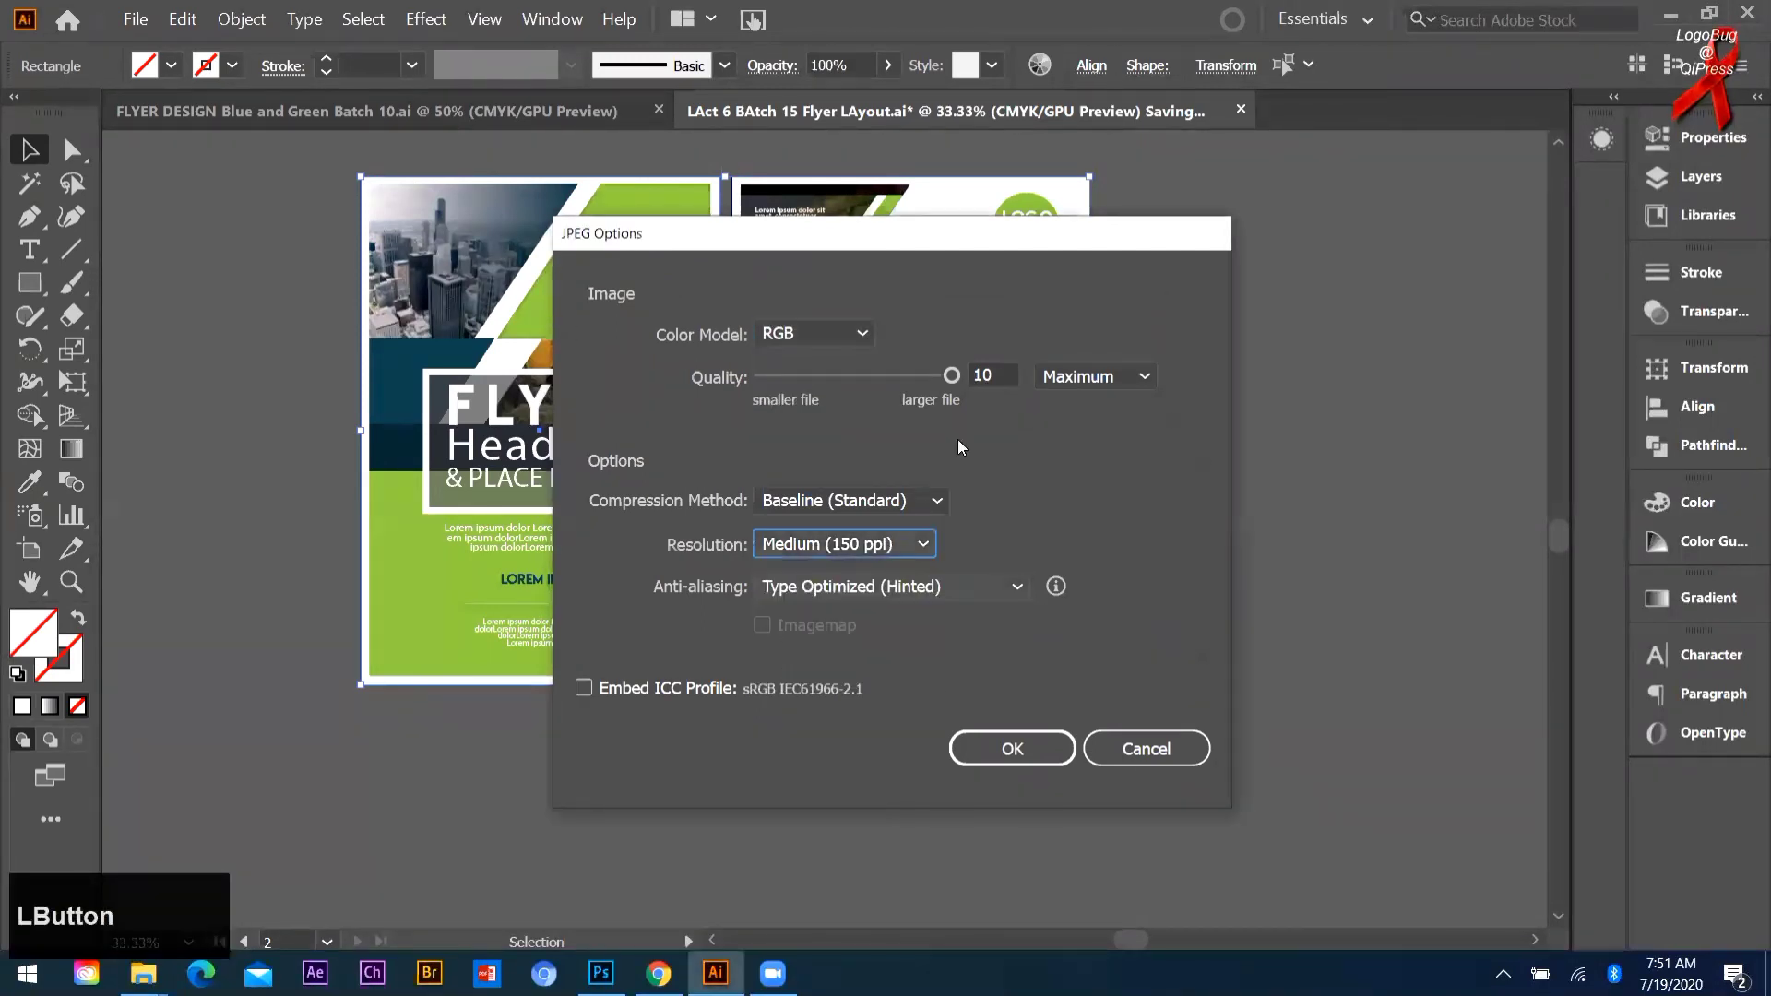
pyautogui.click(1011, 754)
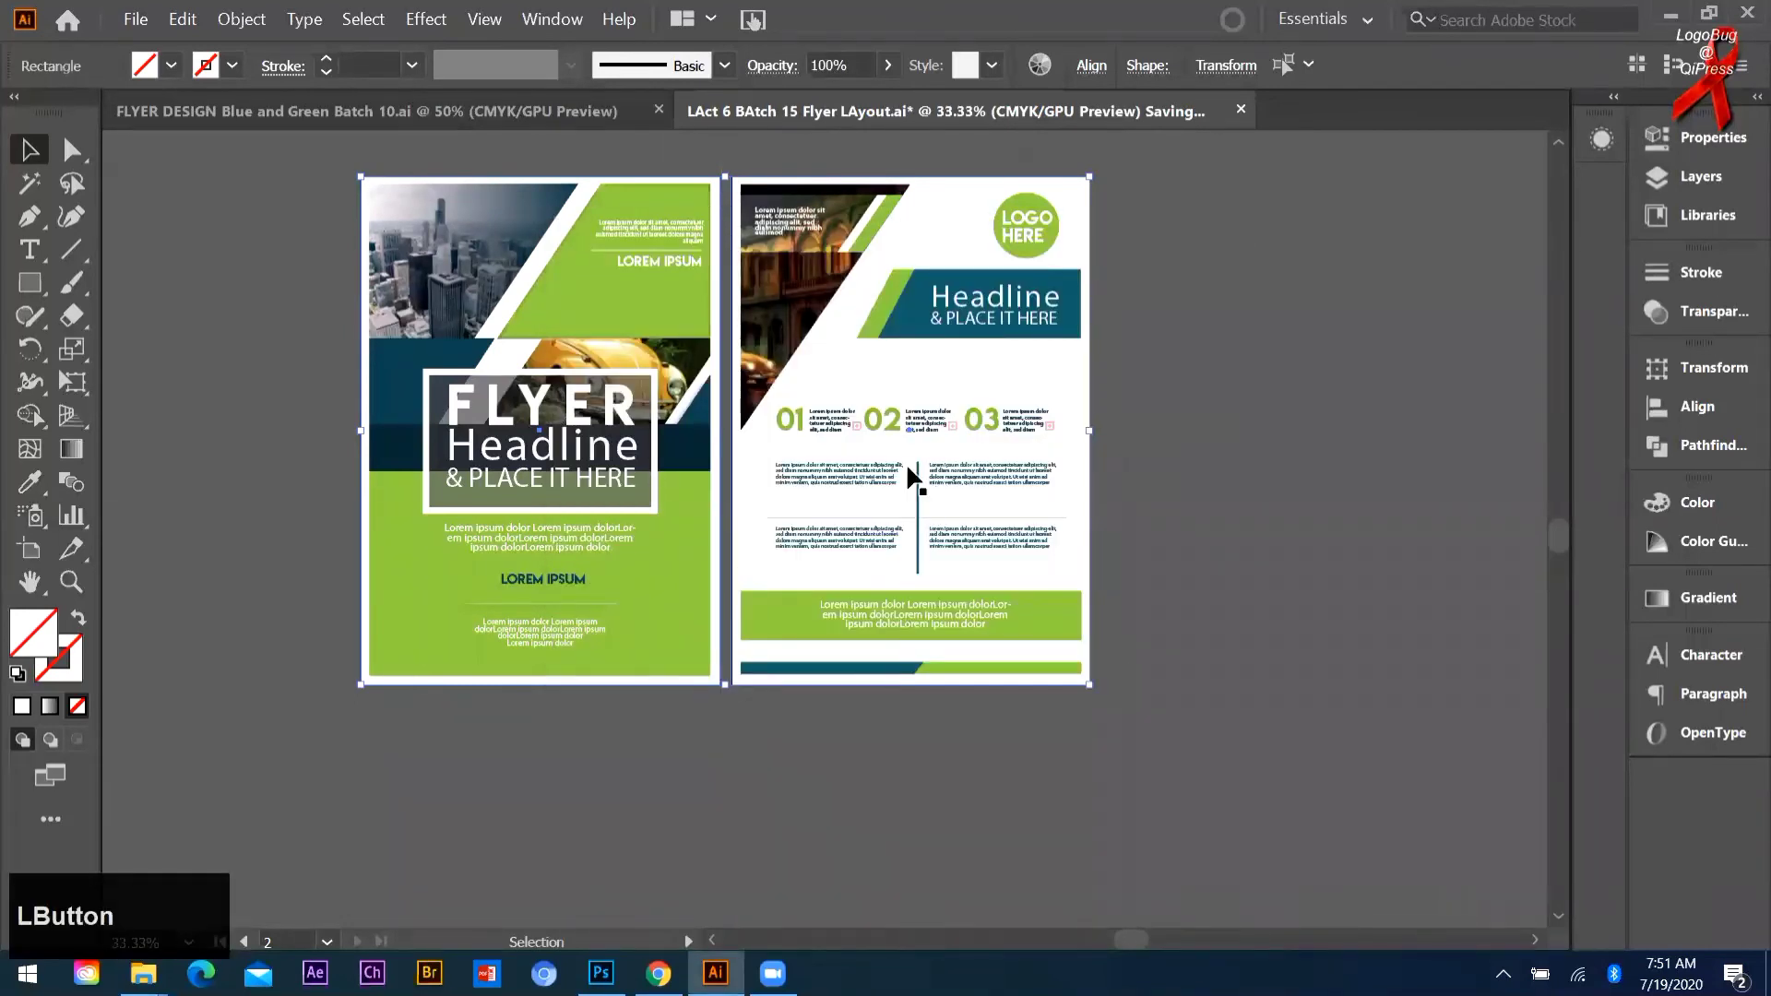
pyautogui.scroll(-2, 810, 268)
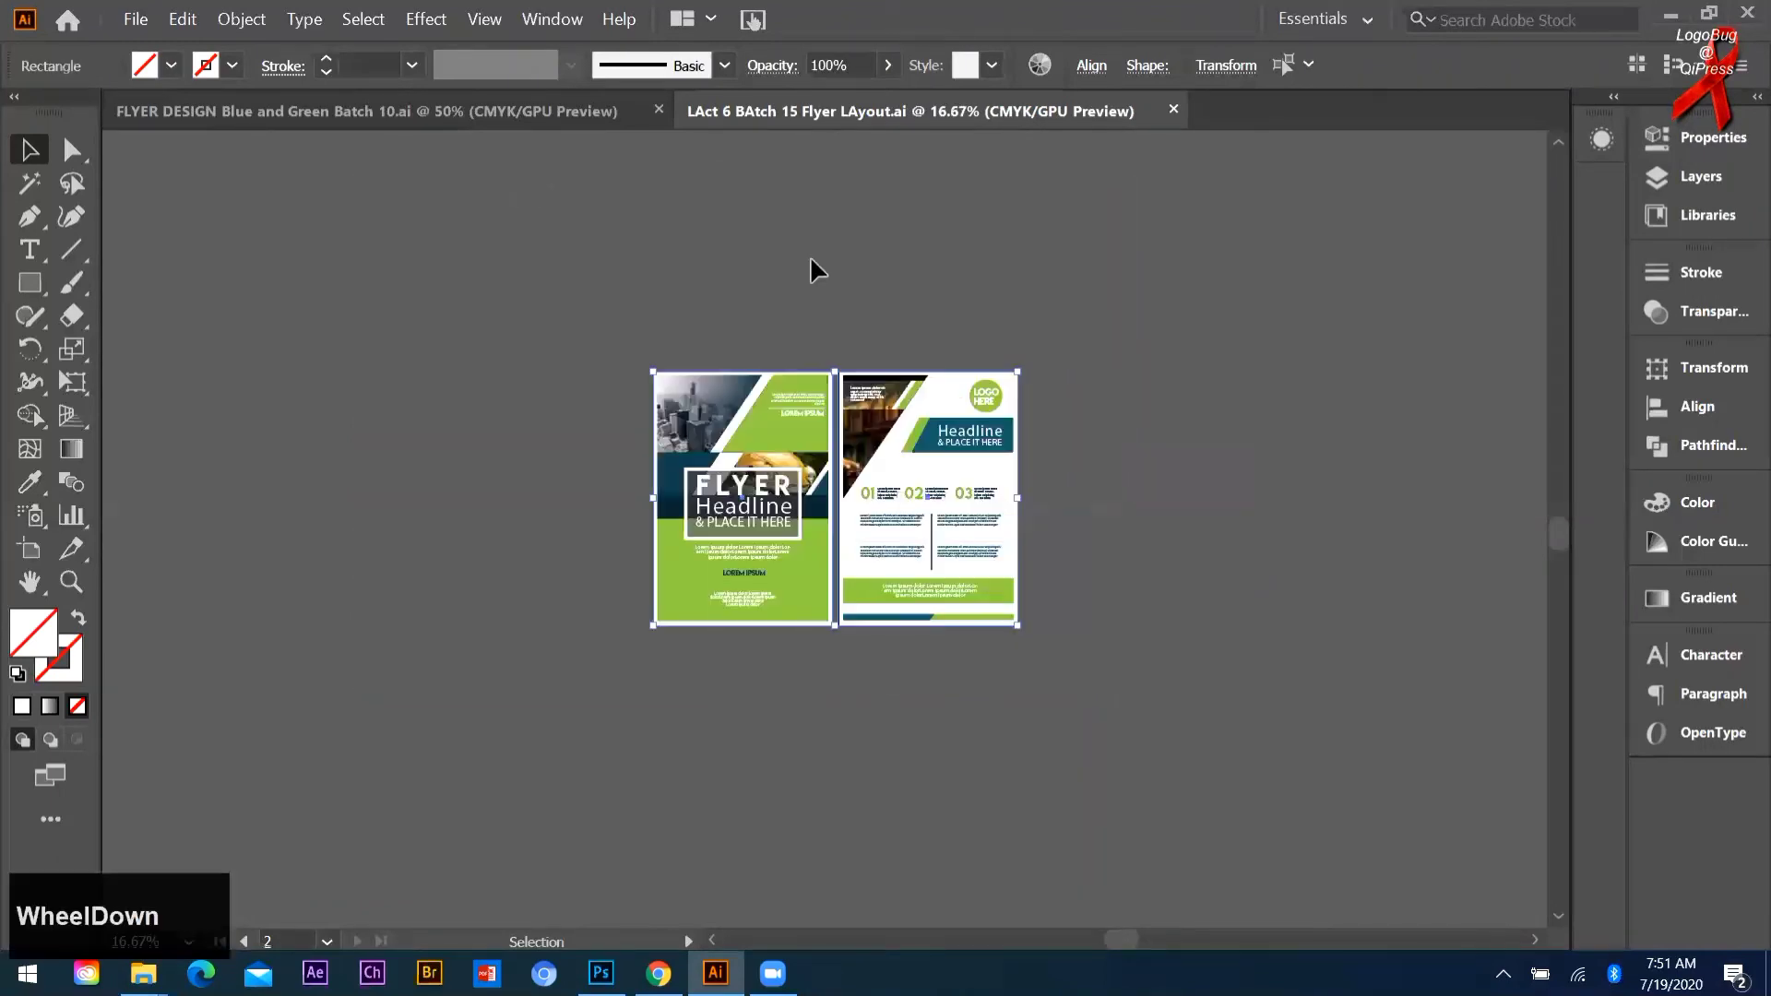
pyautogui.click(1129, 348)
pyautogui.moveTo(1049, 327); pyautogui.dragTo(1172, 684)
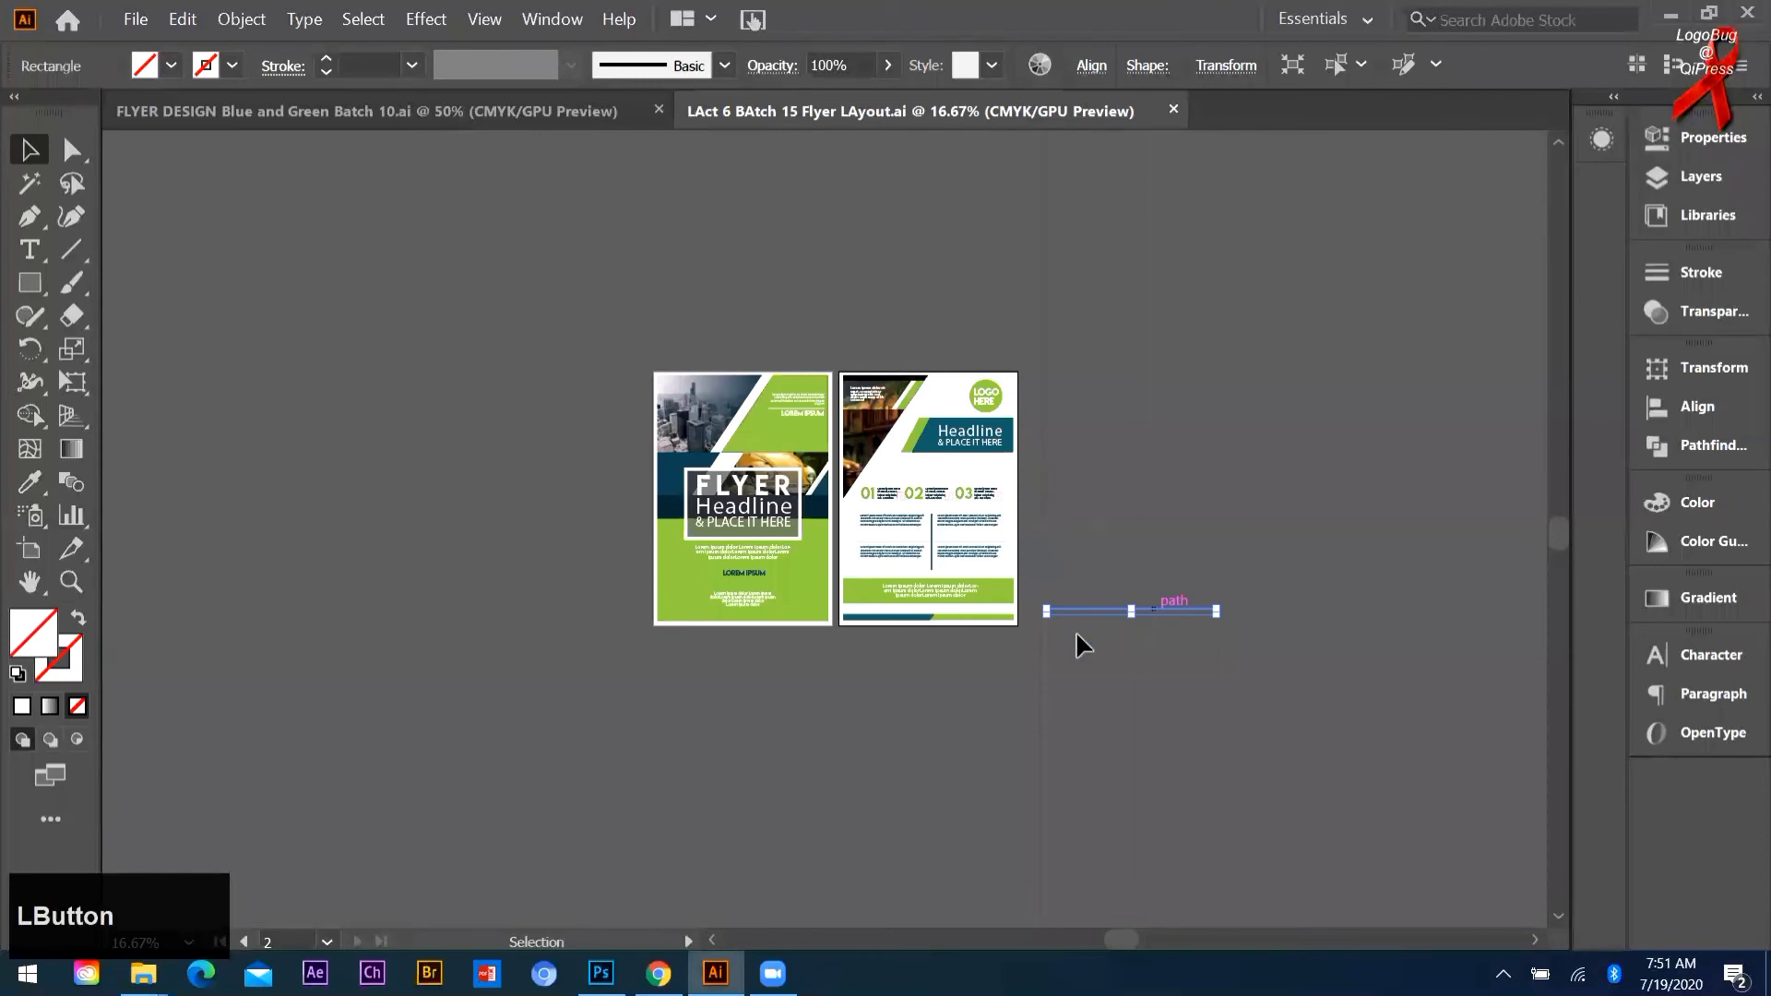
pyautogui.scroll(1, 1077, 633)
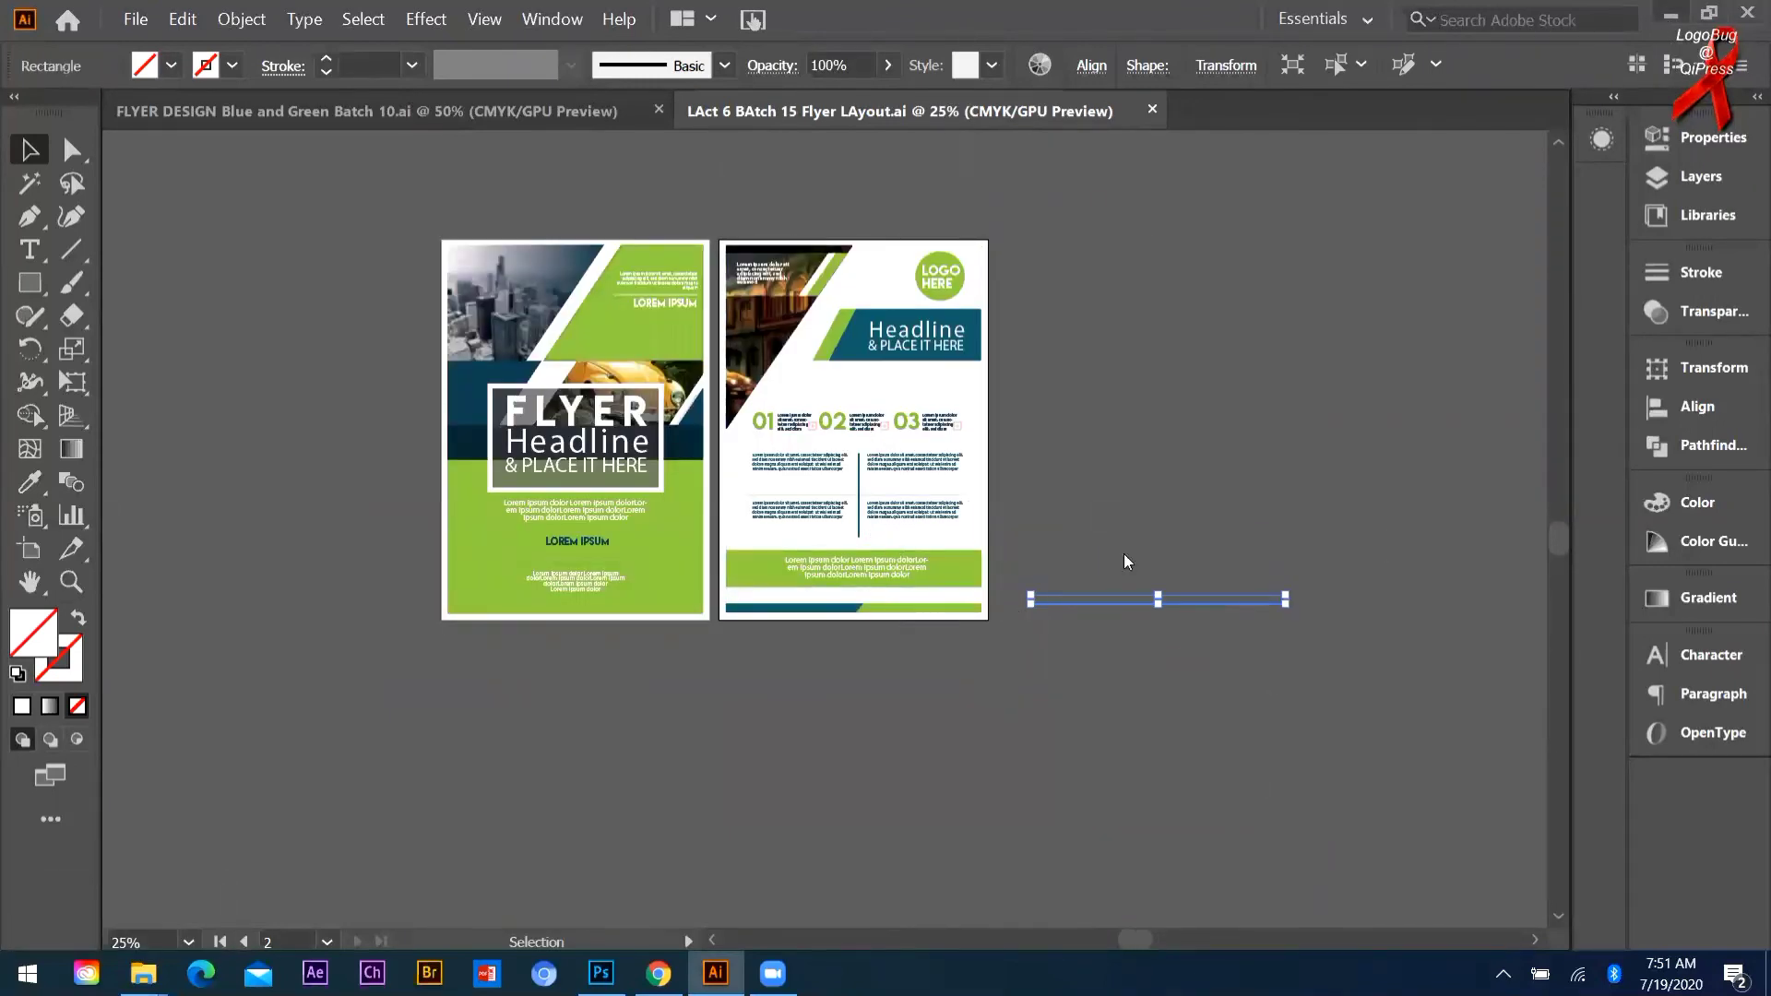
# Step: Switch to File Explorer, open the Batch 15 folder and view the exported flyer page JPEGs
pyautogui.click(143, 973)
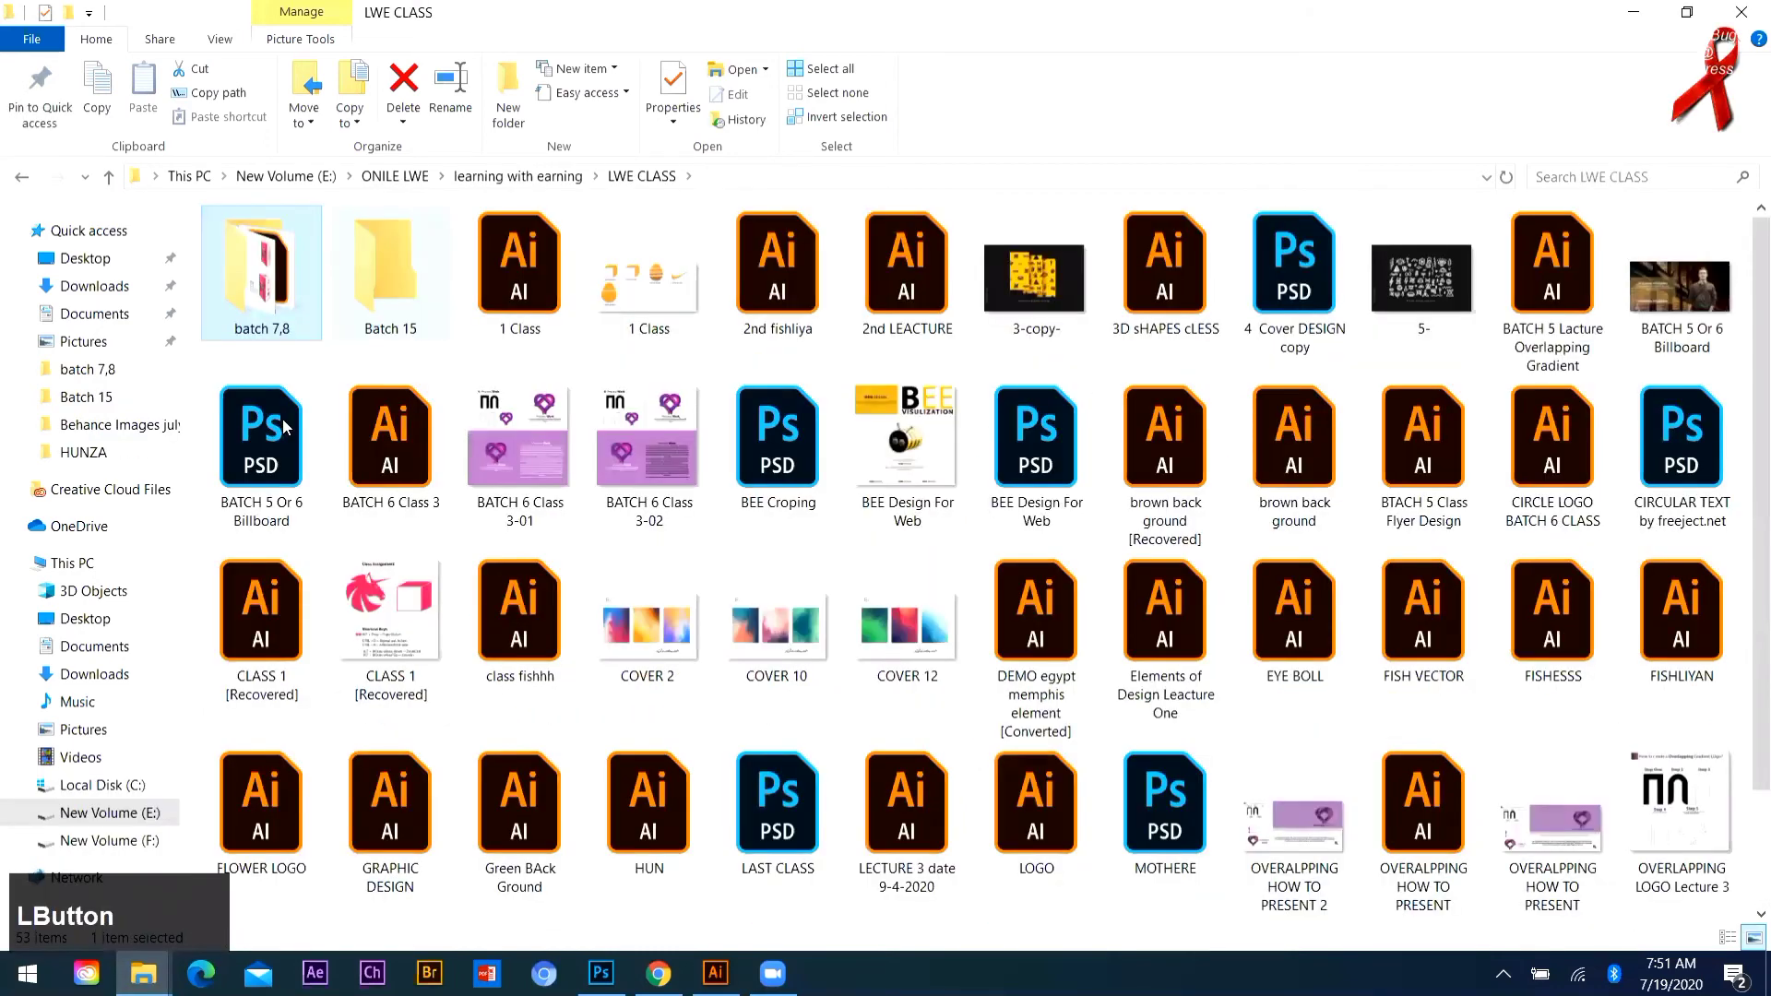
pyautogui.doubleClick(383, 272)
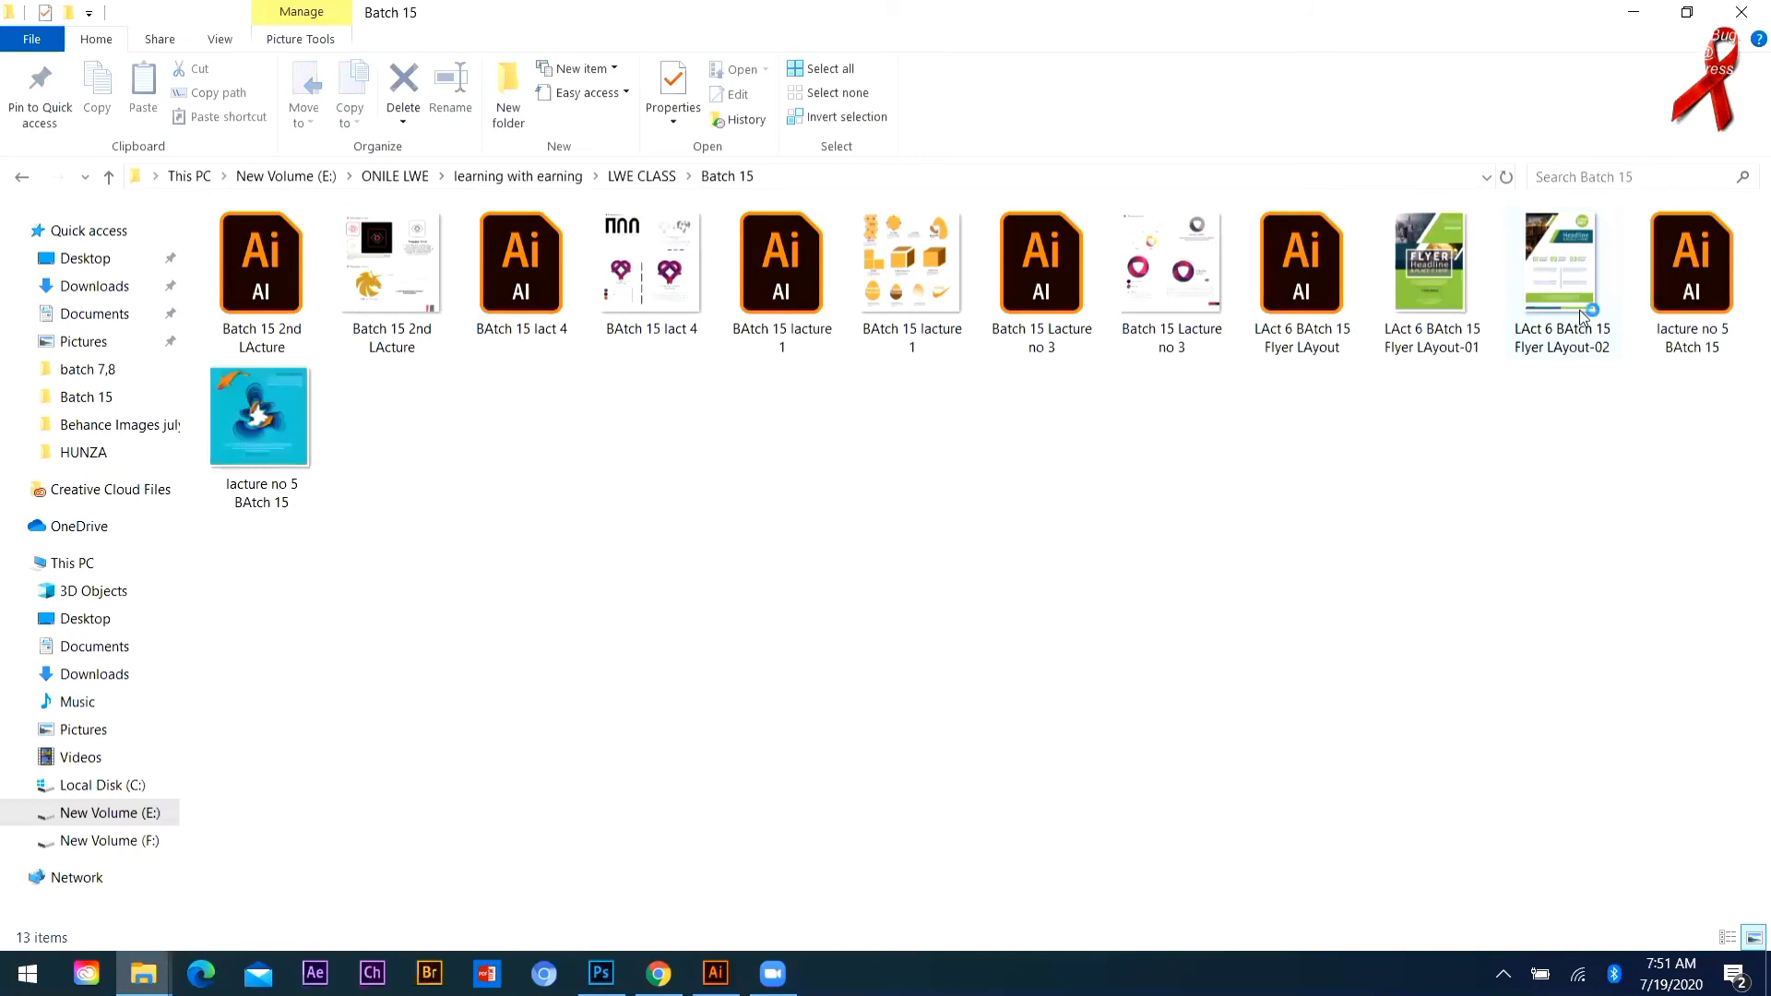
pyautogui.click(1580, 321)
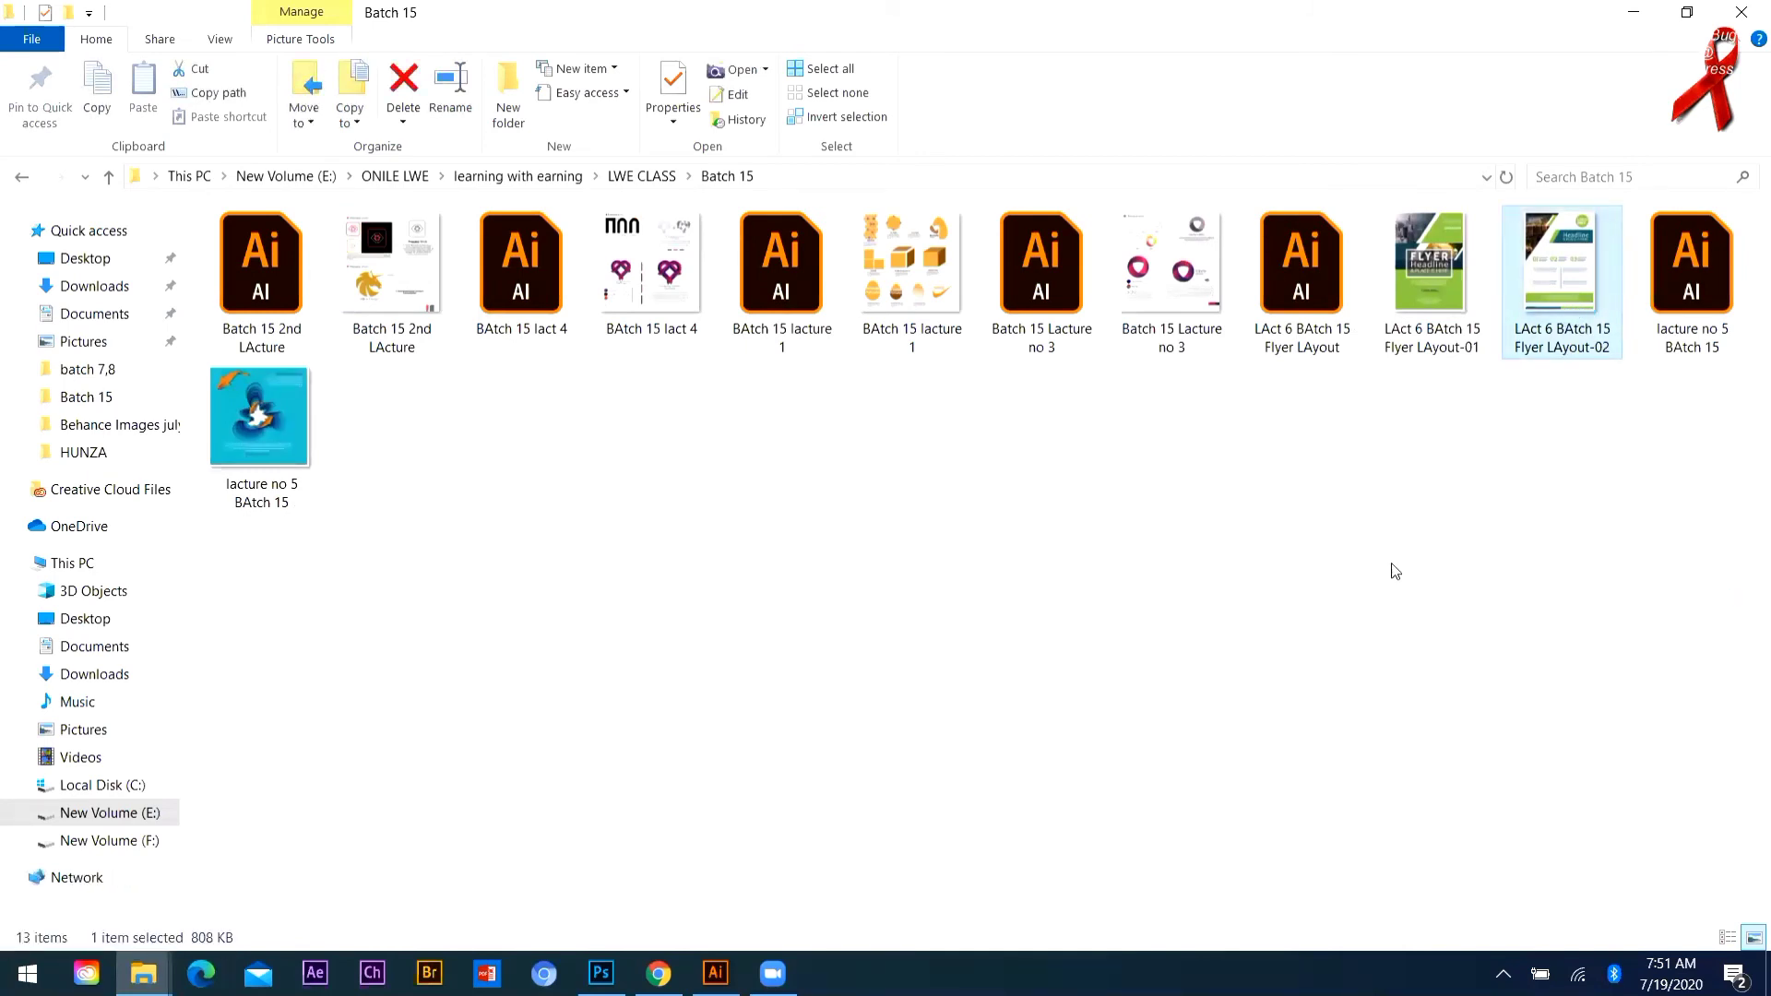
pyautogui.doubleClick(1502, 292)
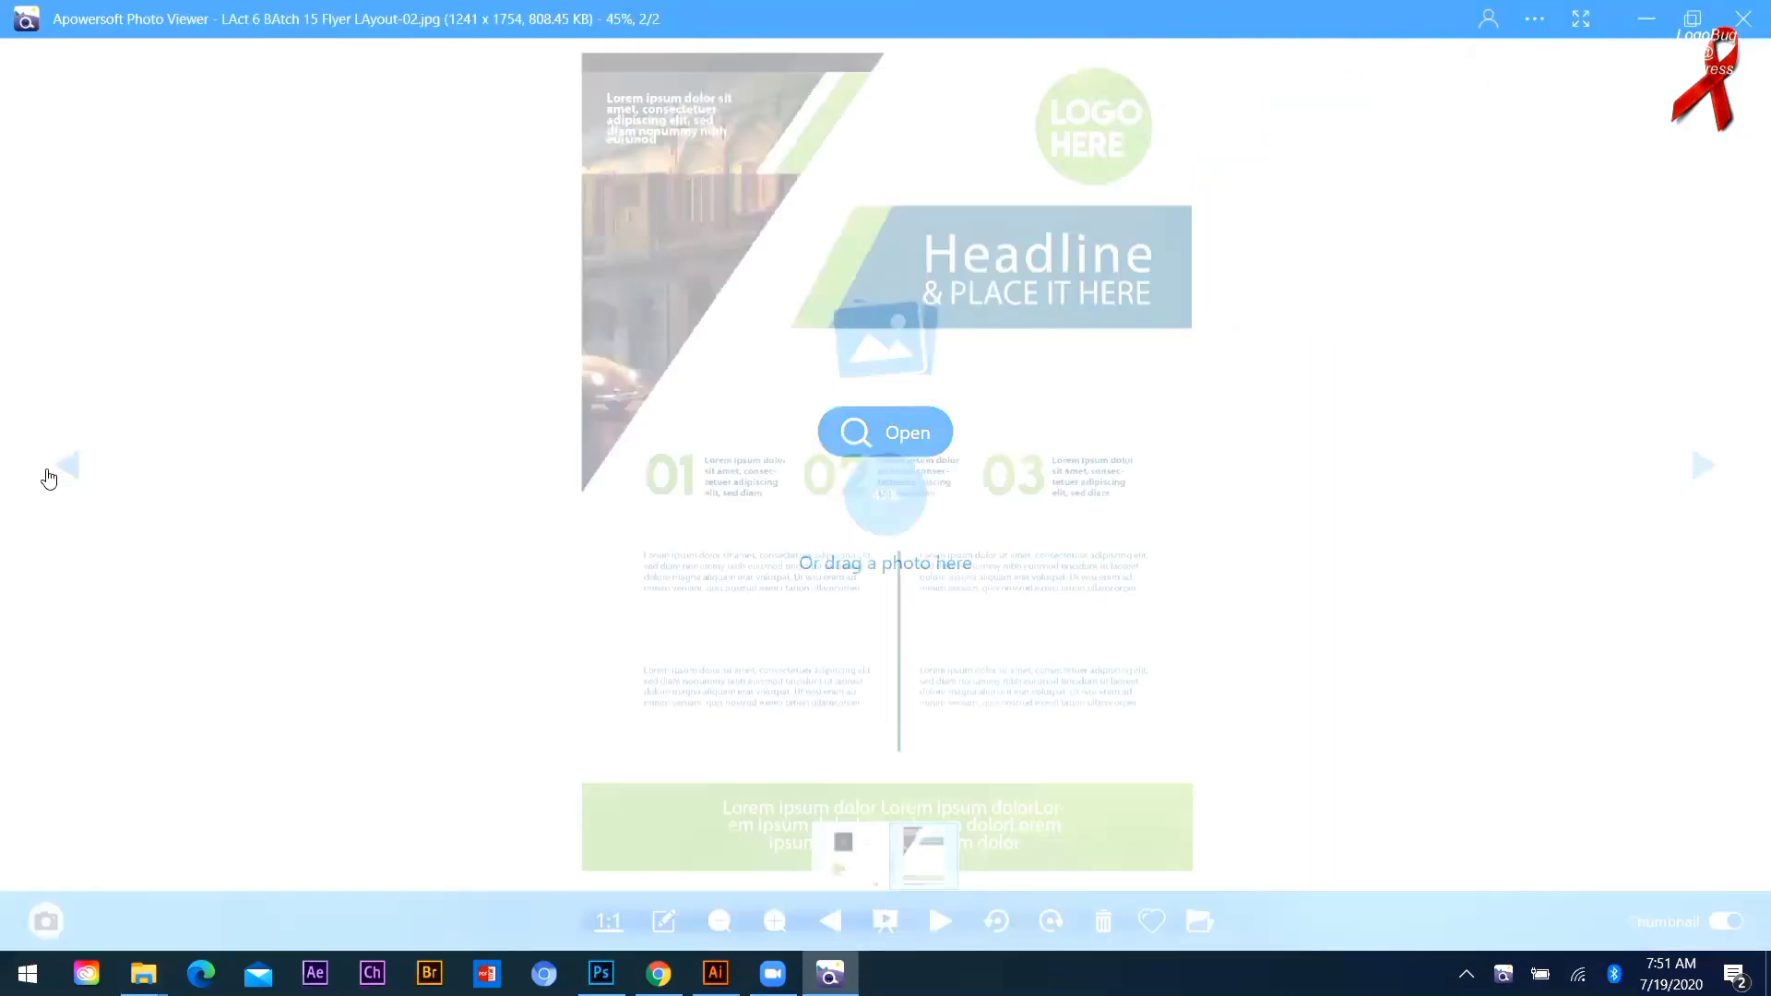
pyautogui.click(49, 477)
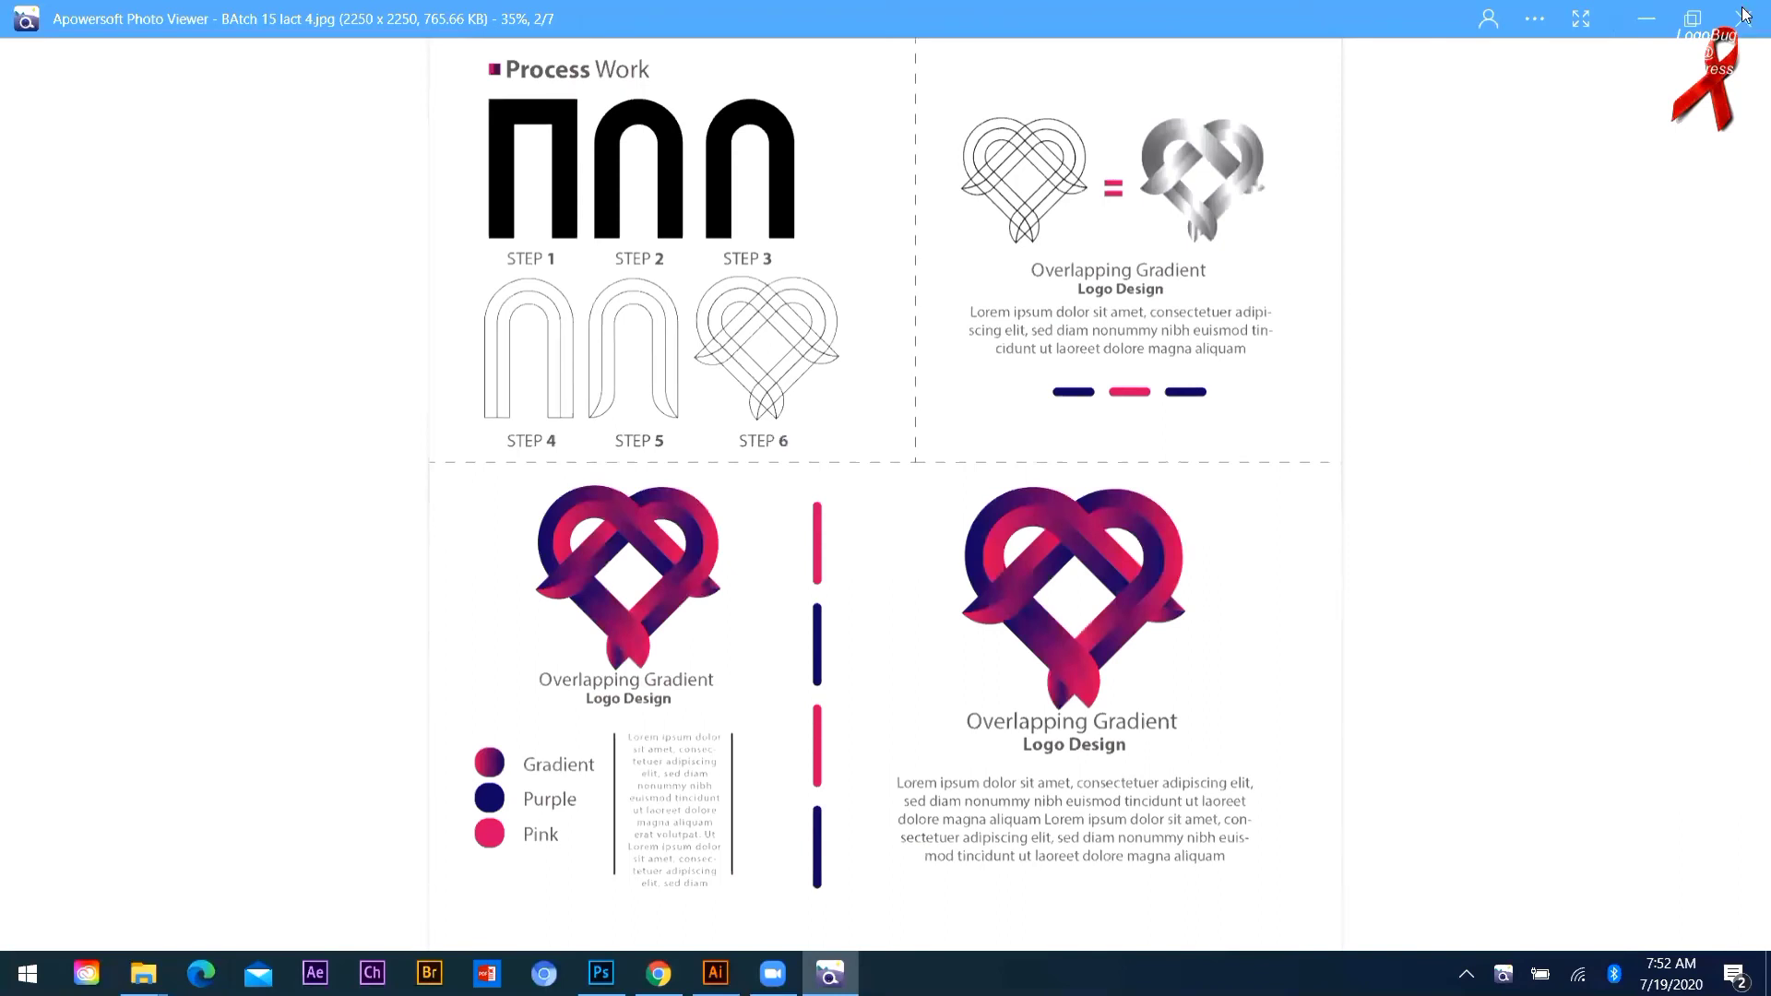
pyautogui.click(1393, 303)
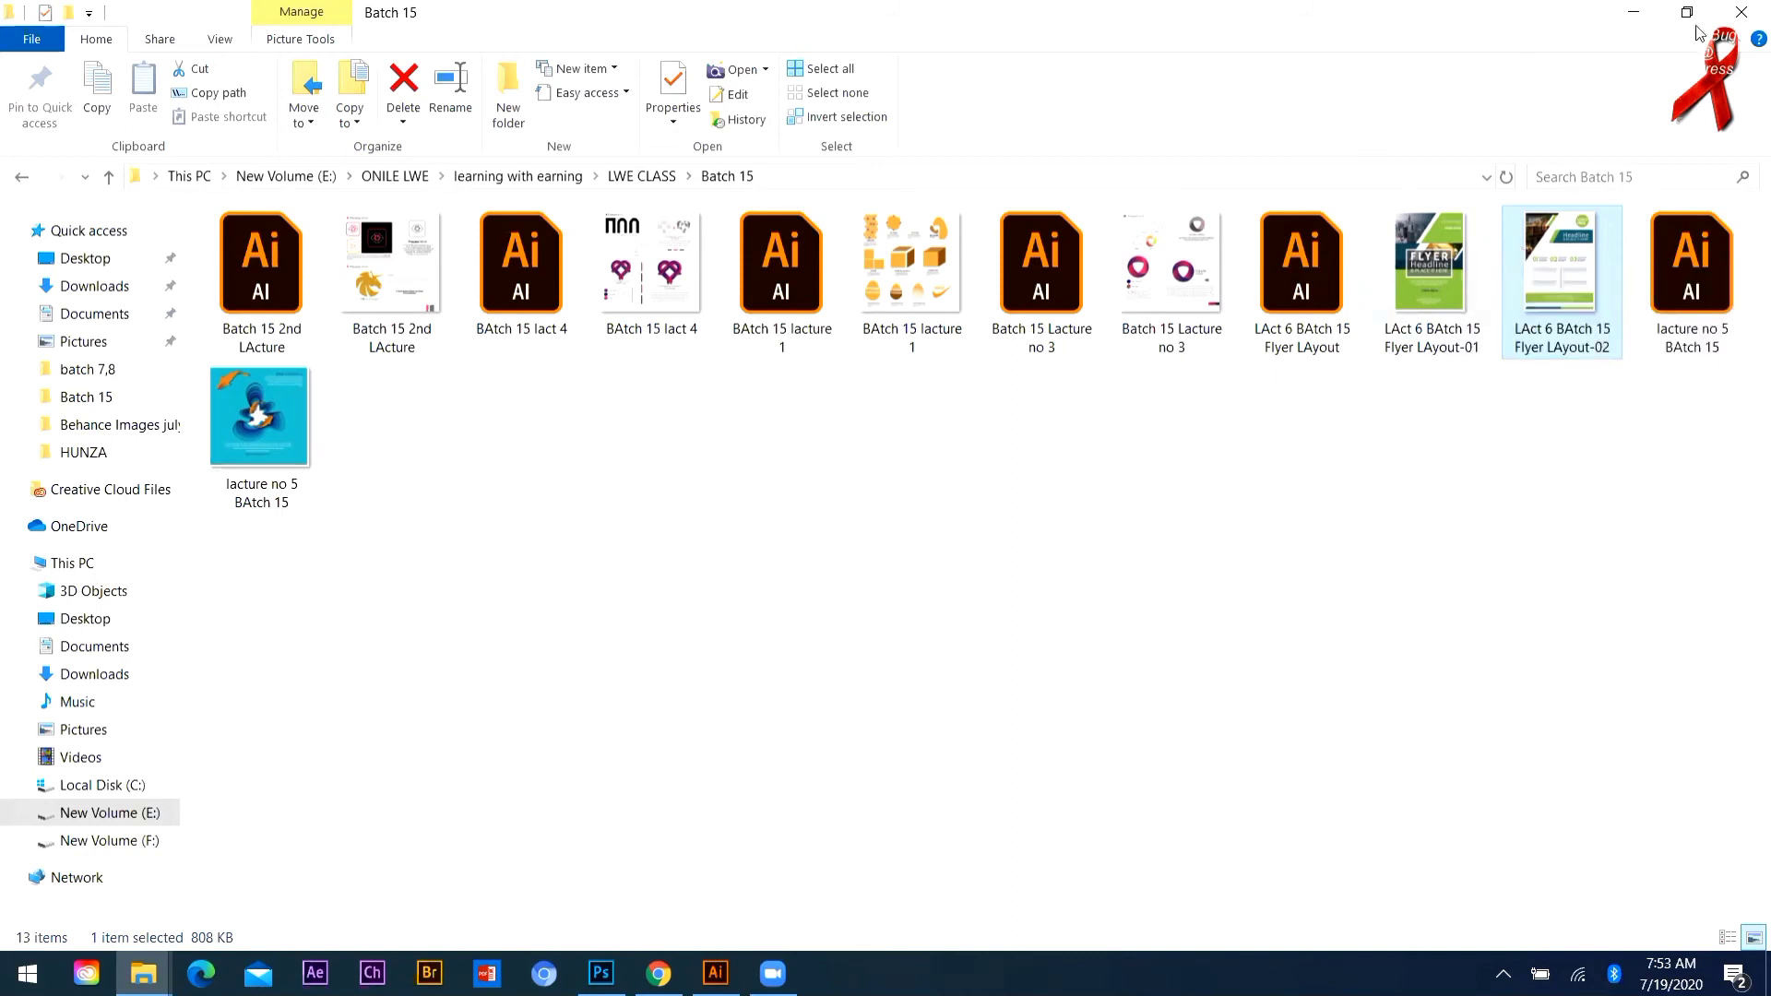
pyautogui.click(1642, 18)
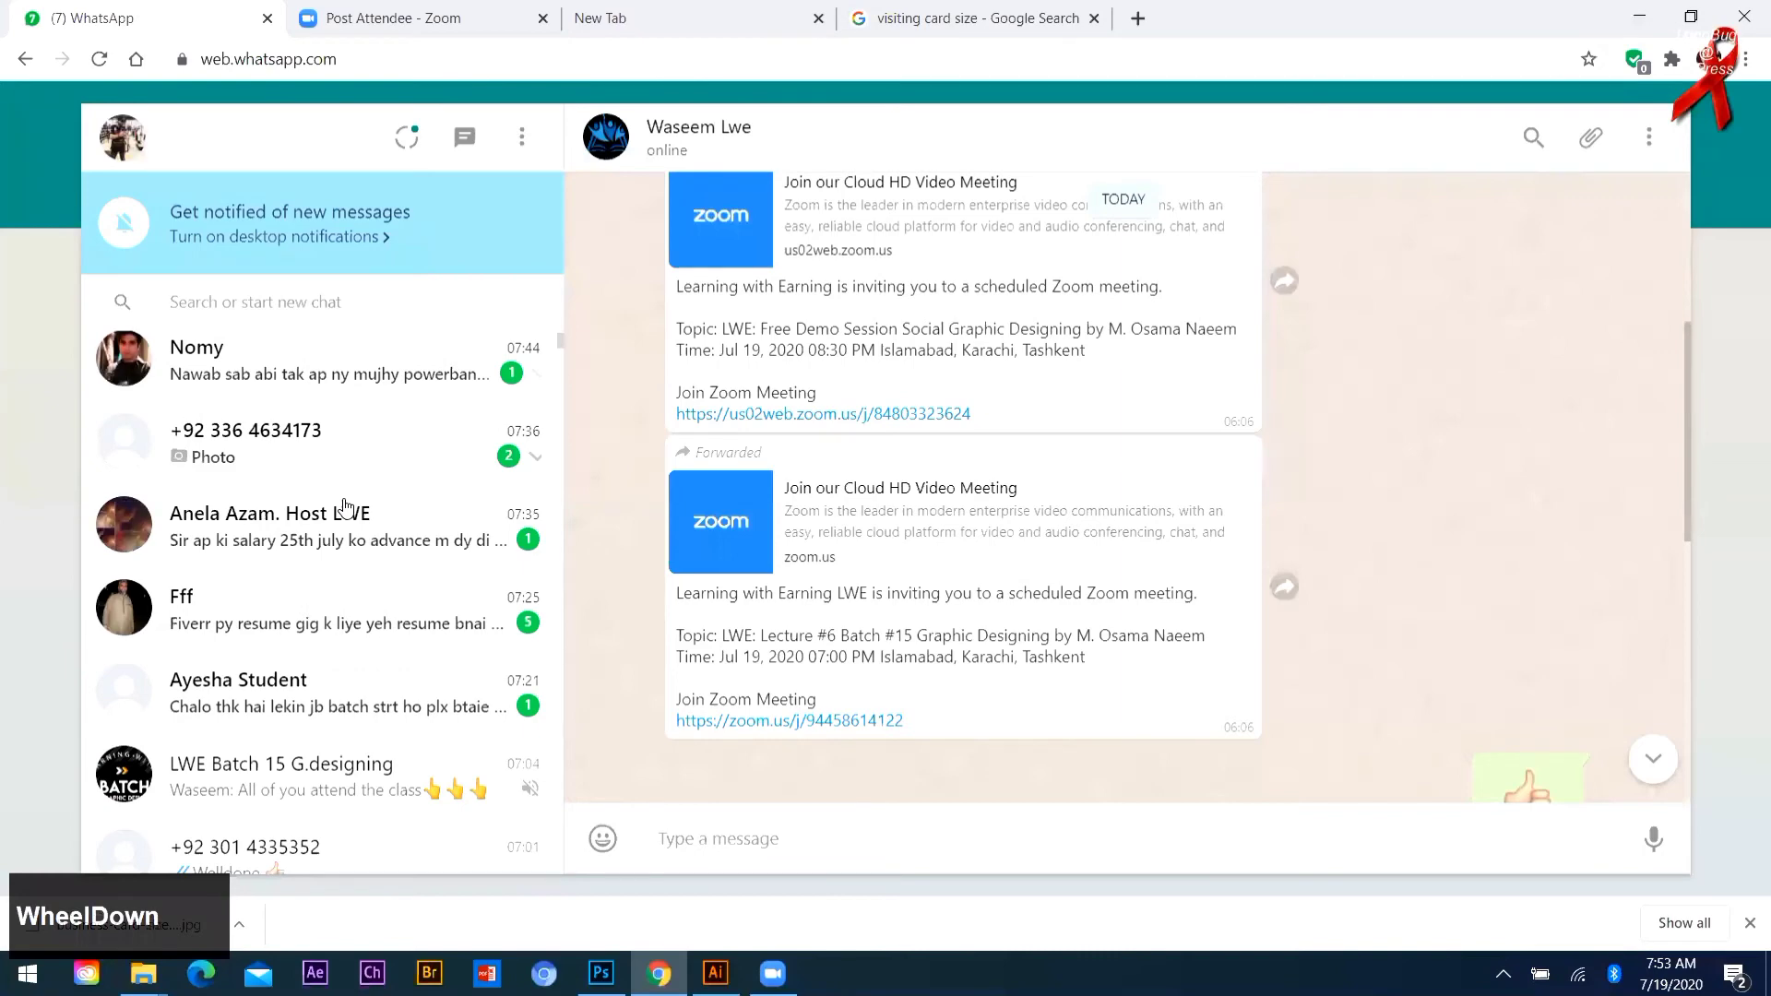
# Step: Look through the WhatsApp Web chat list, switch to the empty browser tab and minimize the browser
pyautogui.scroll(-10, 344, 507)
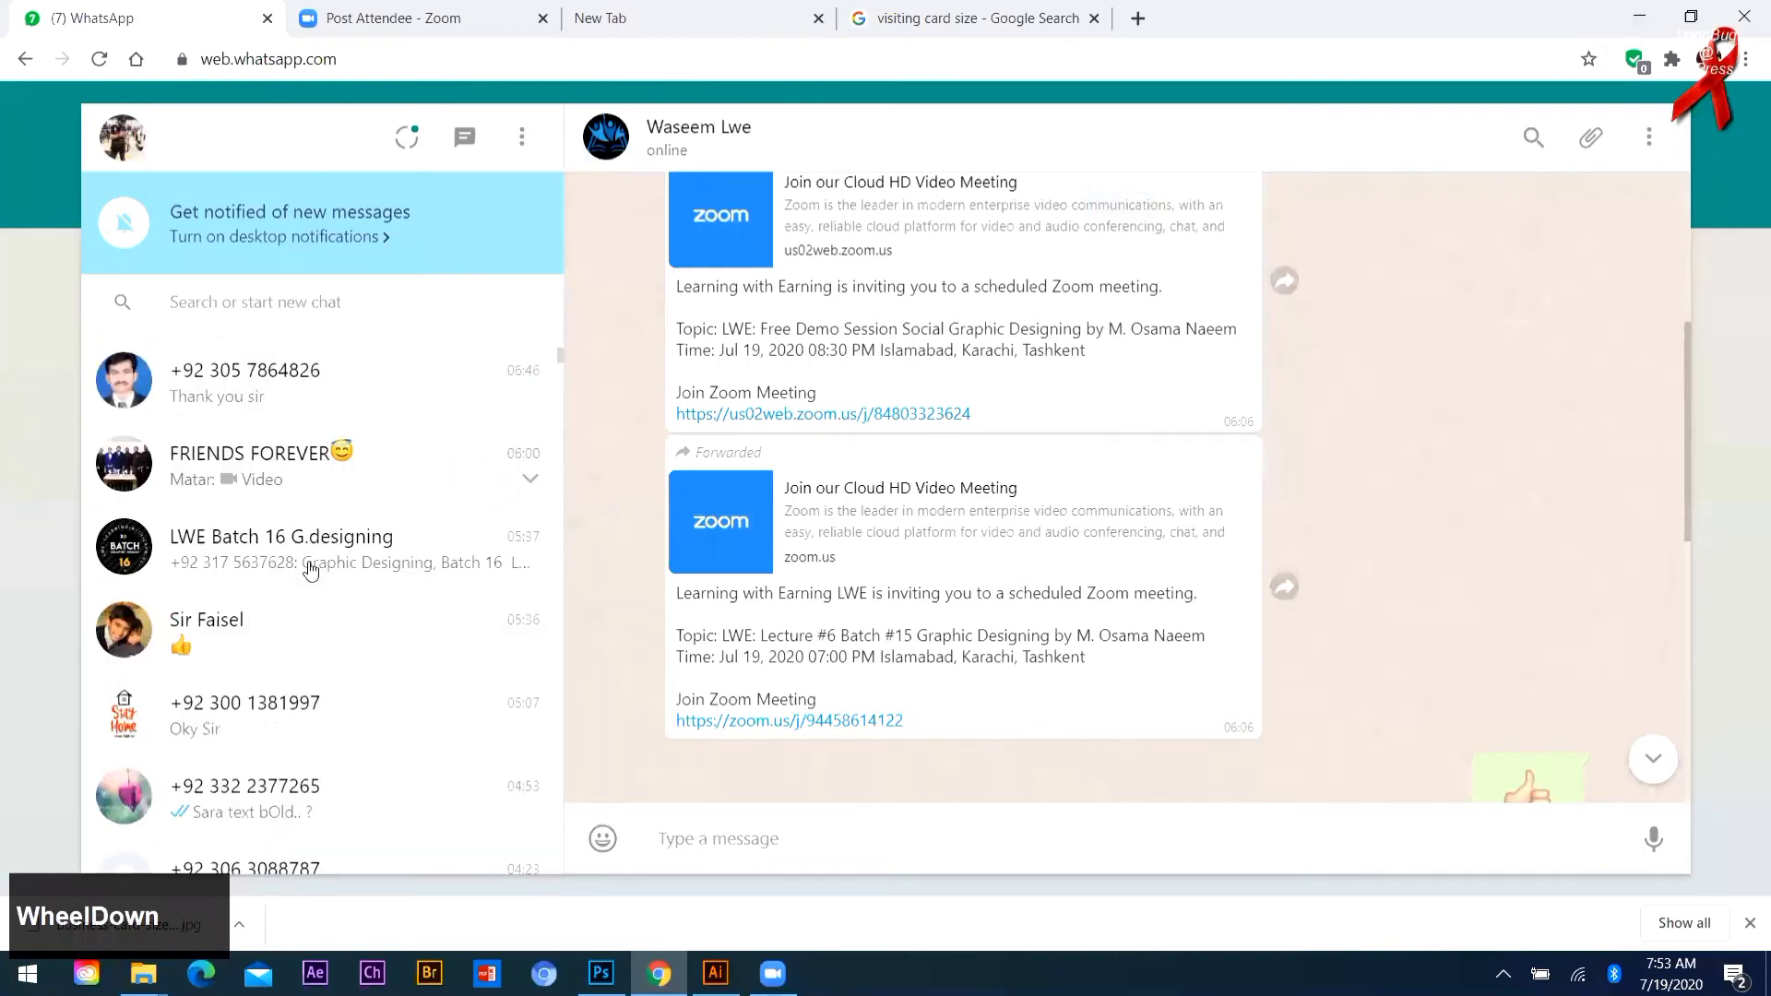
pyautogui.scroll(-15, 311, 570)
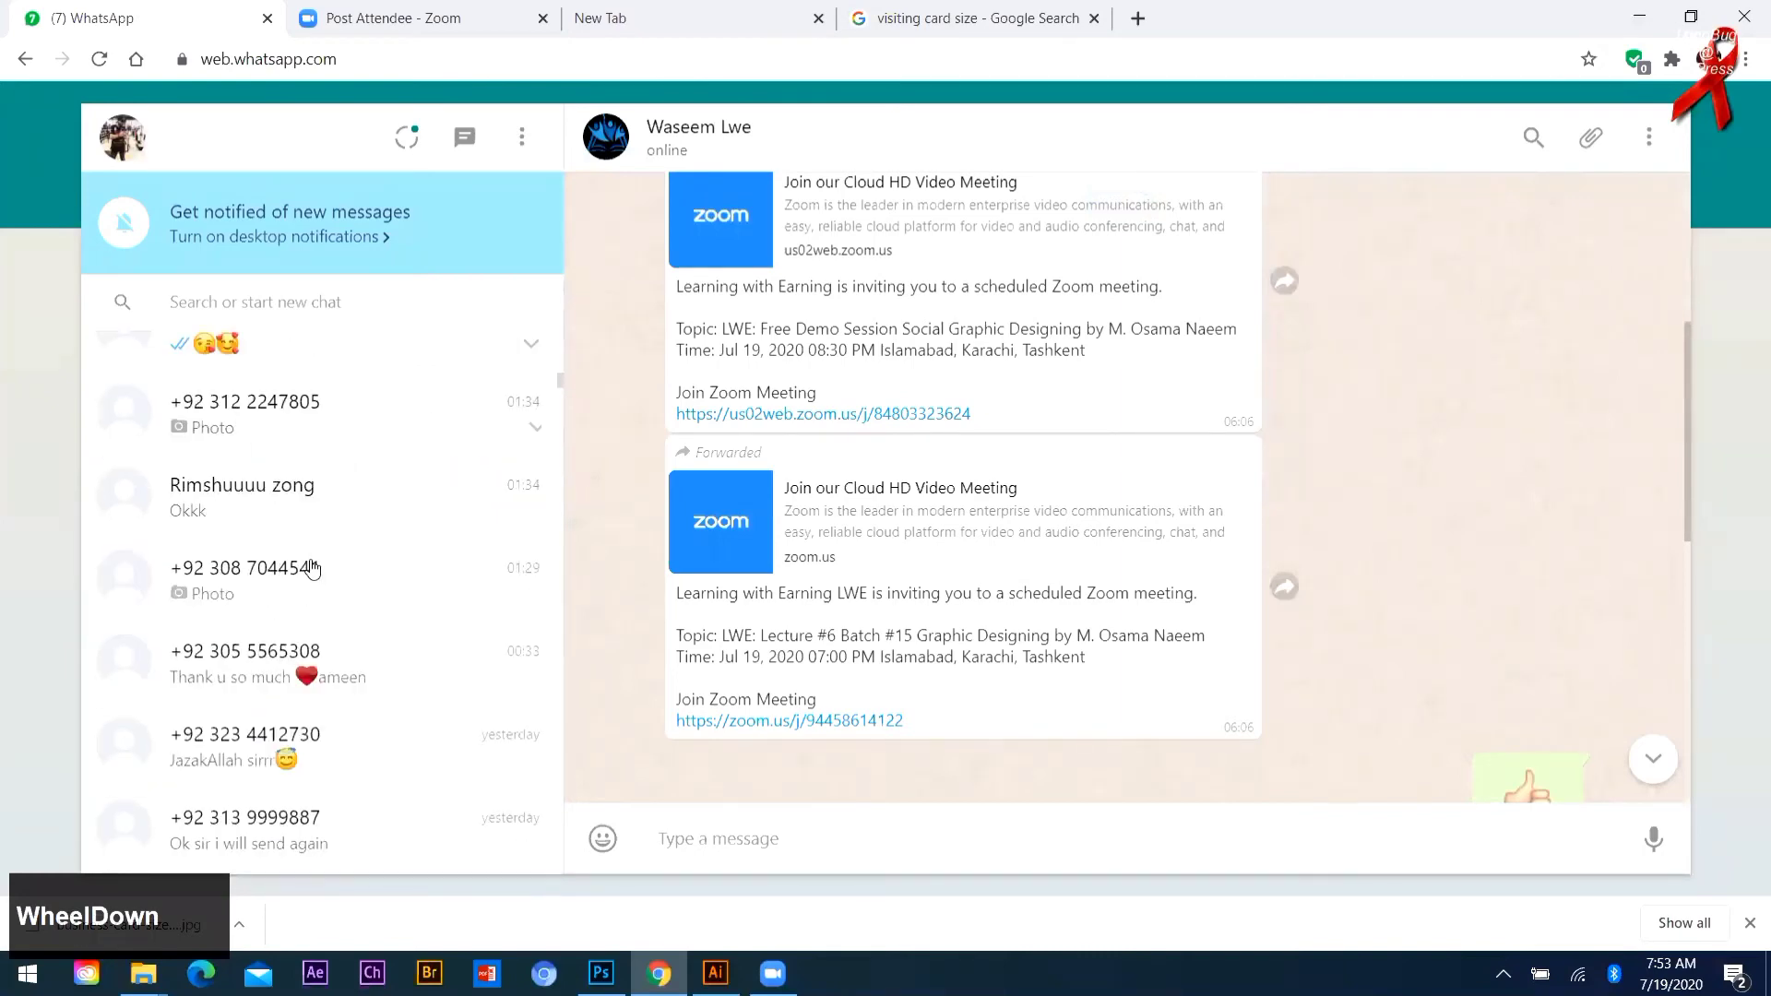
pyautogui.scroll(-1, 311, 568)
pyautogui.scroll(-5, 312, 567)
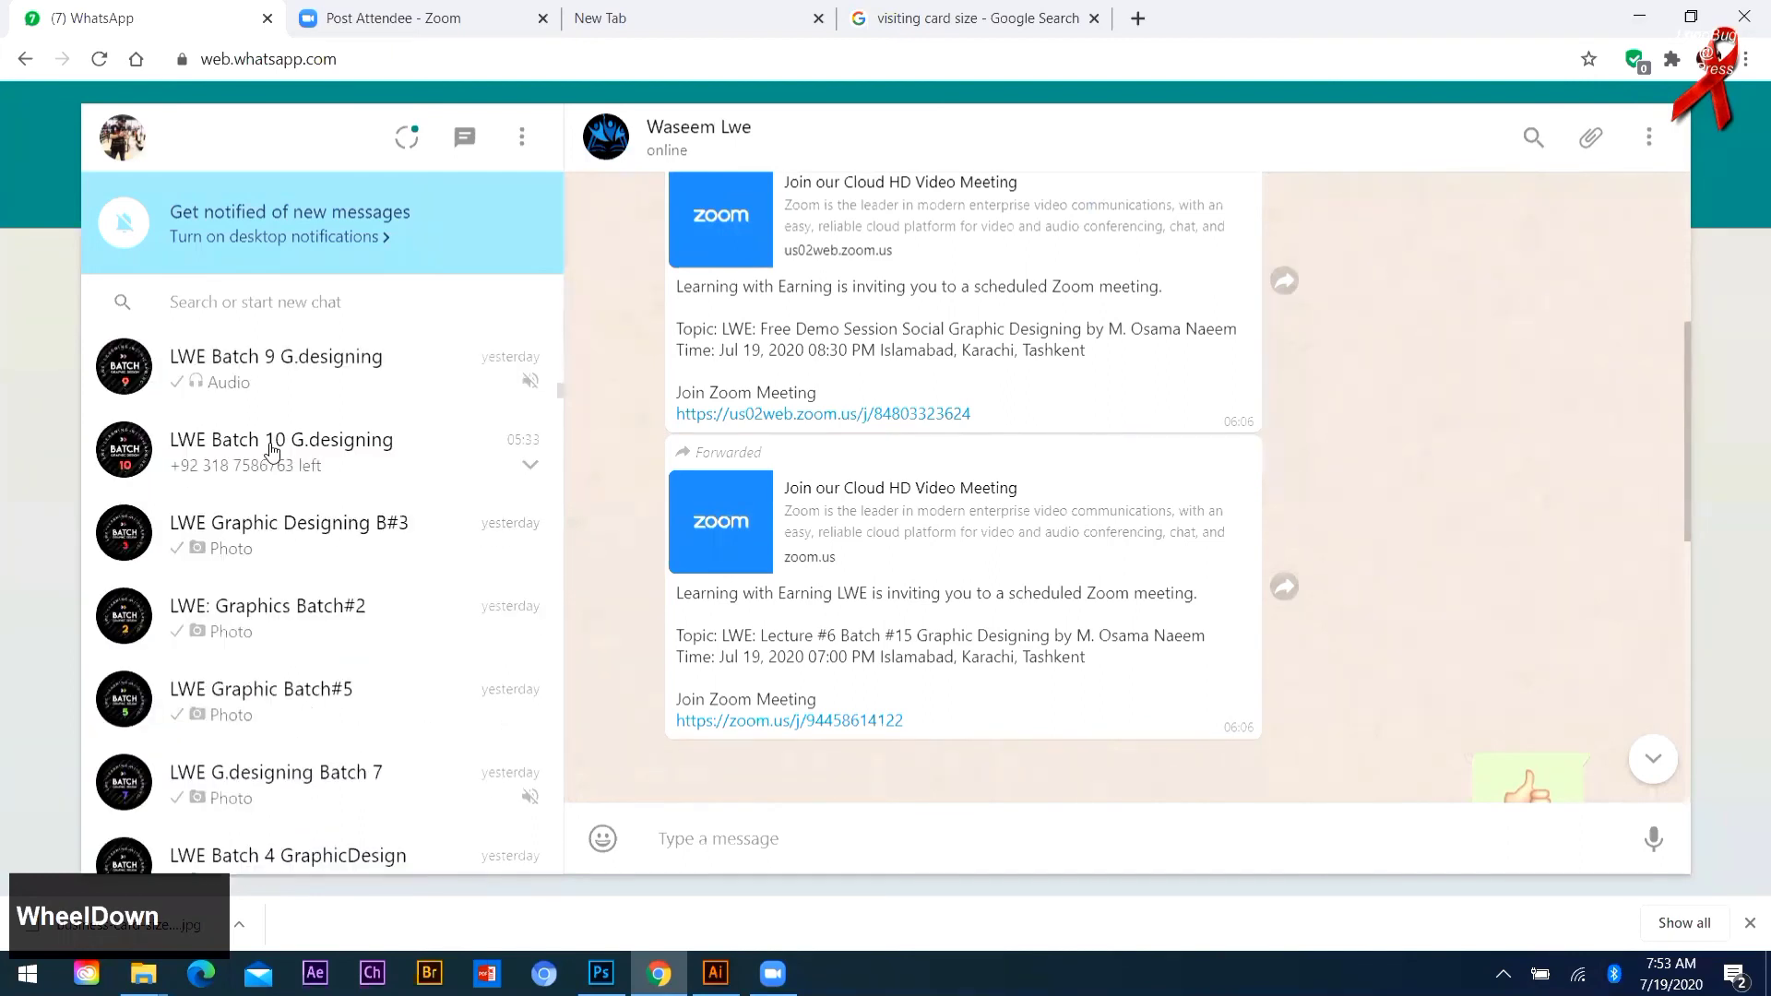
pyautogui.scroll(1, 245, 508)
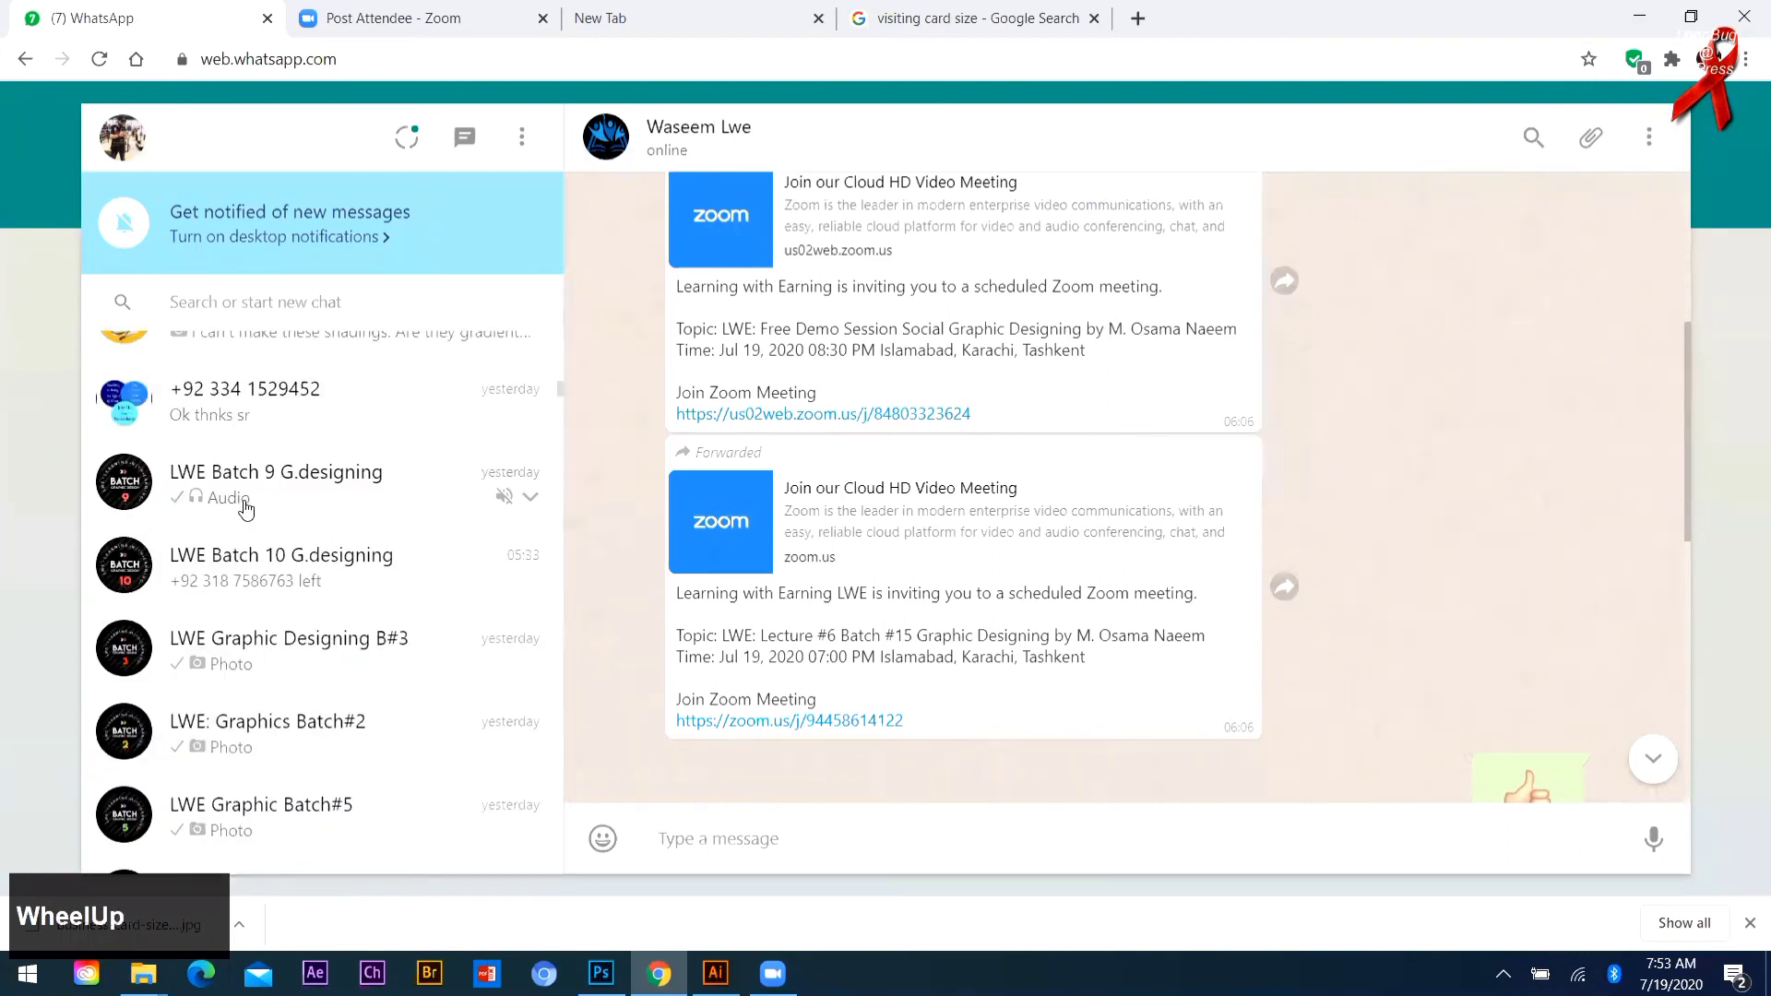
pyautogui.scroll(-5, 285, 475)
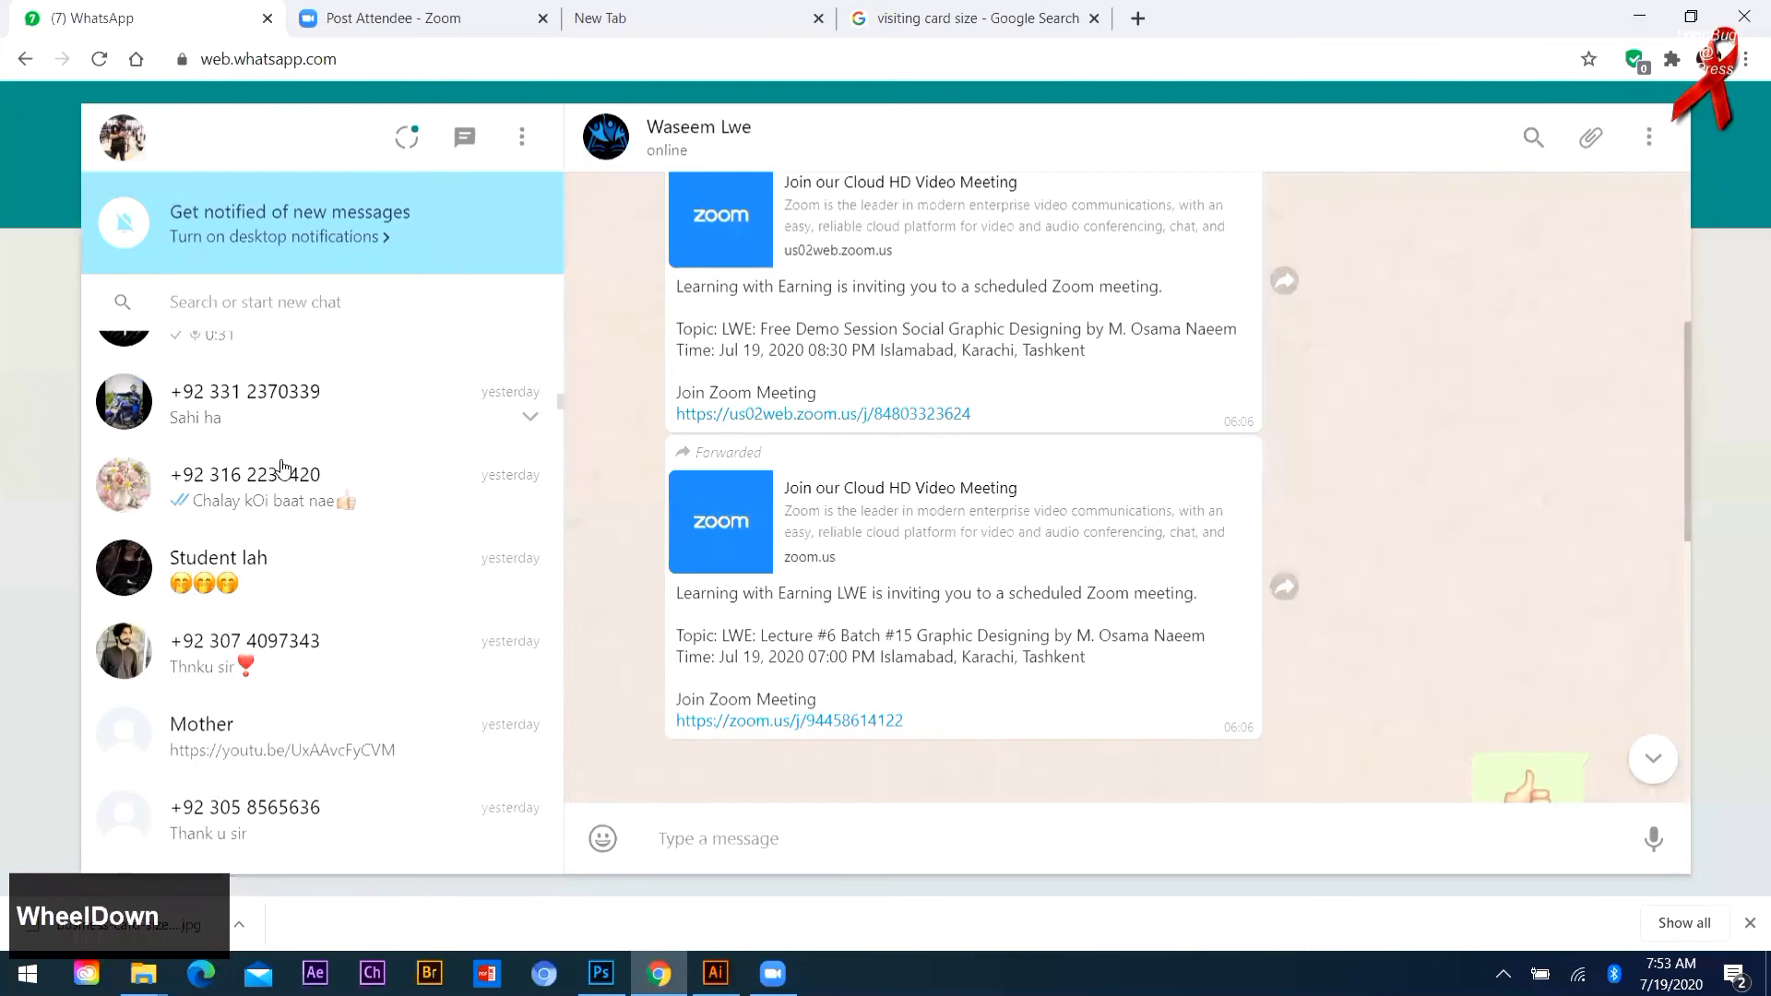
pyautogui.scroll(-5, 289, 477)
pyautogui.scroll(-5, 290, 477)
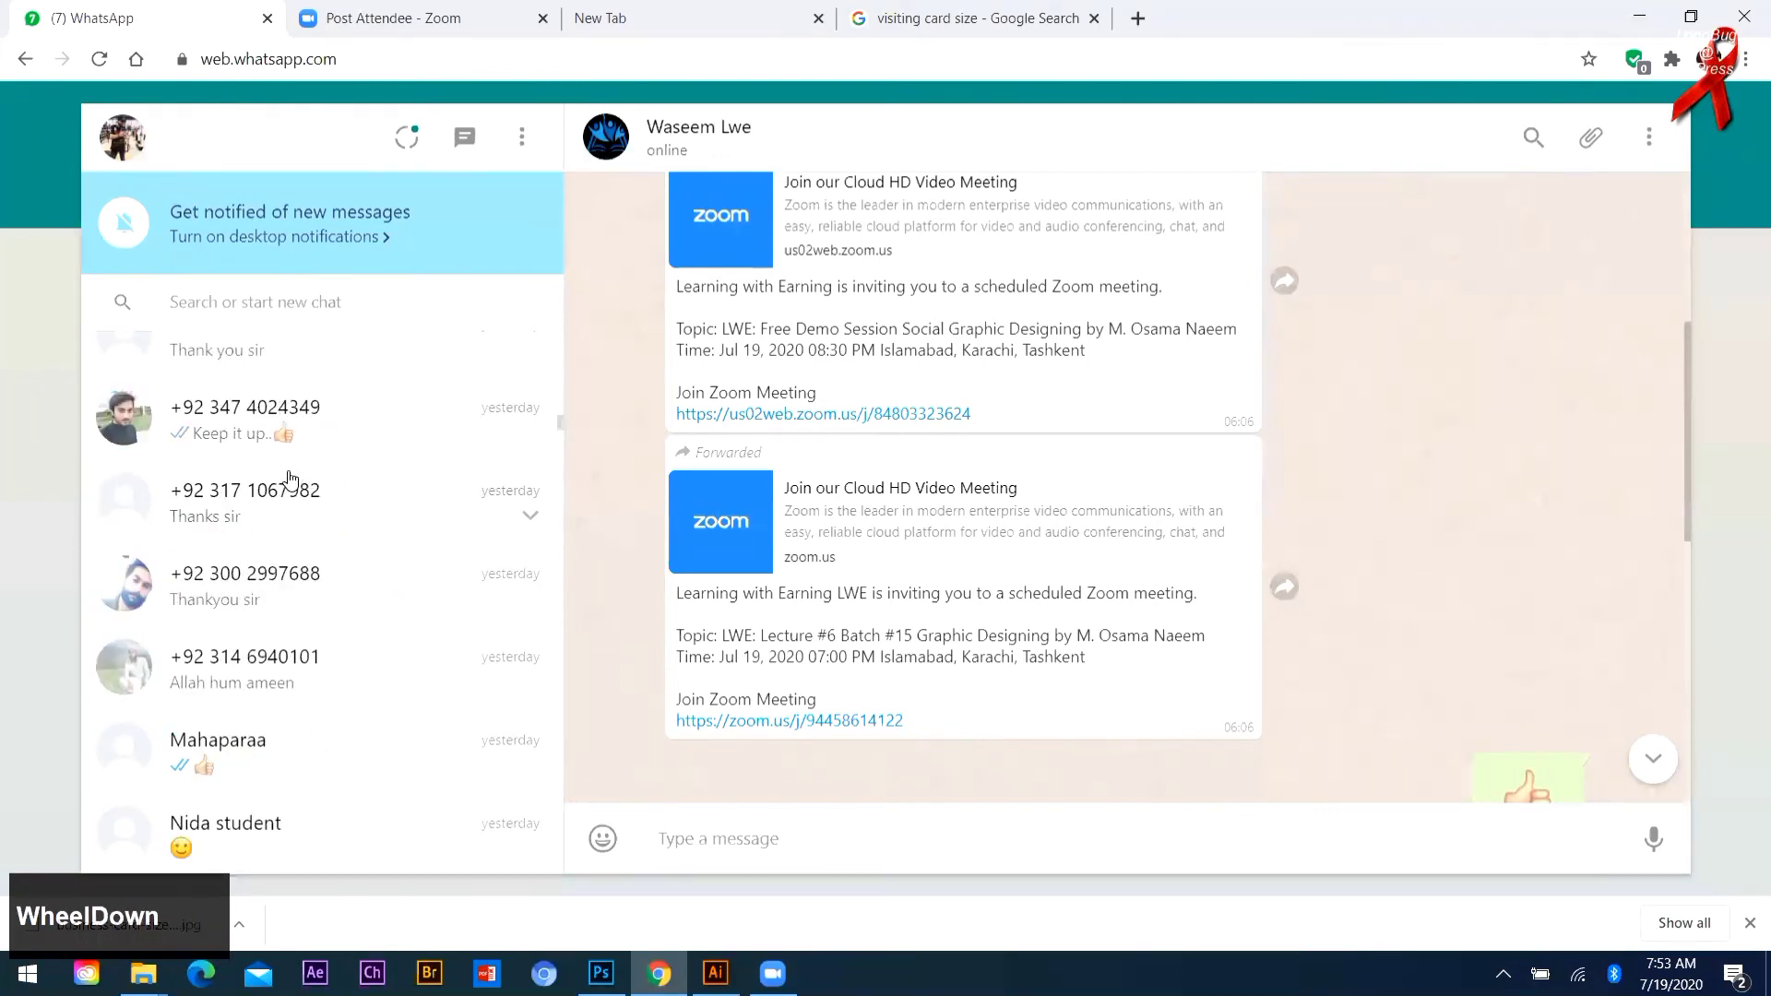
pyautogui.scroll(-5, 286, 480)
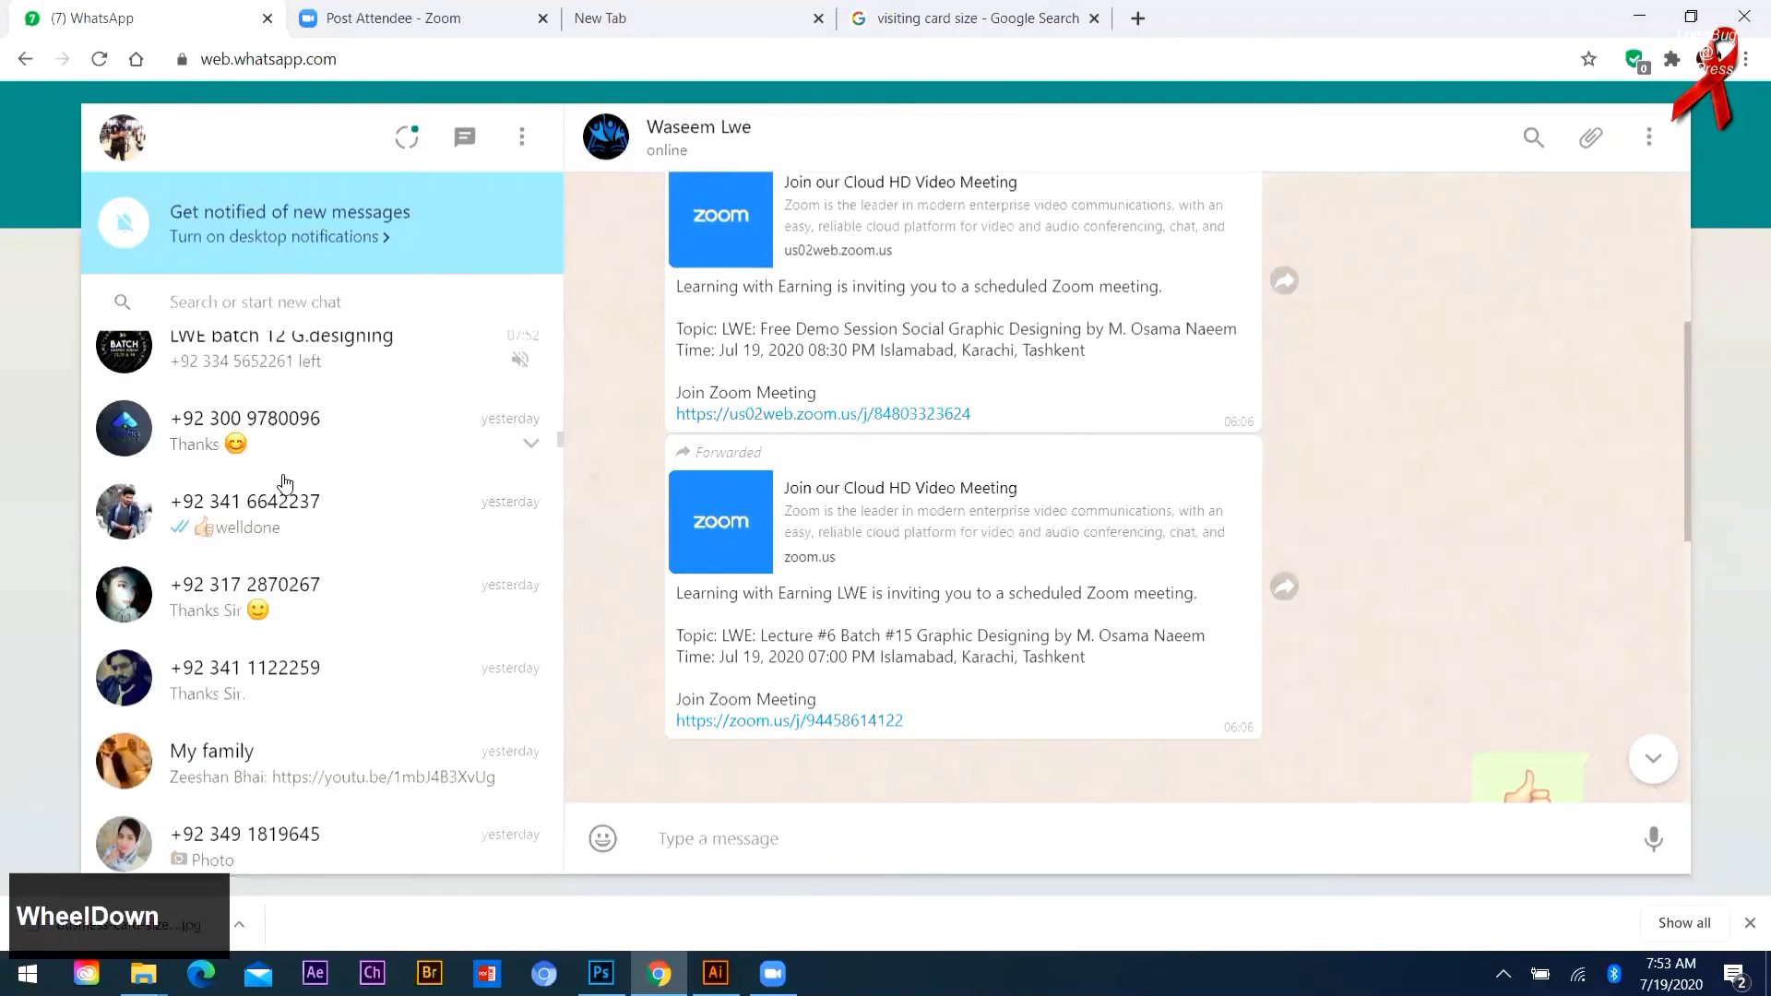
pyautogui.scroll(-15, 285, 484)
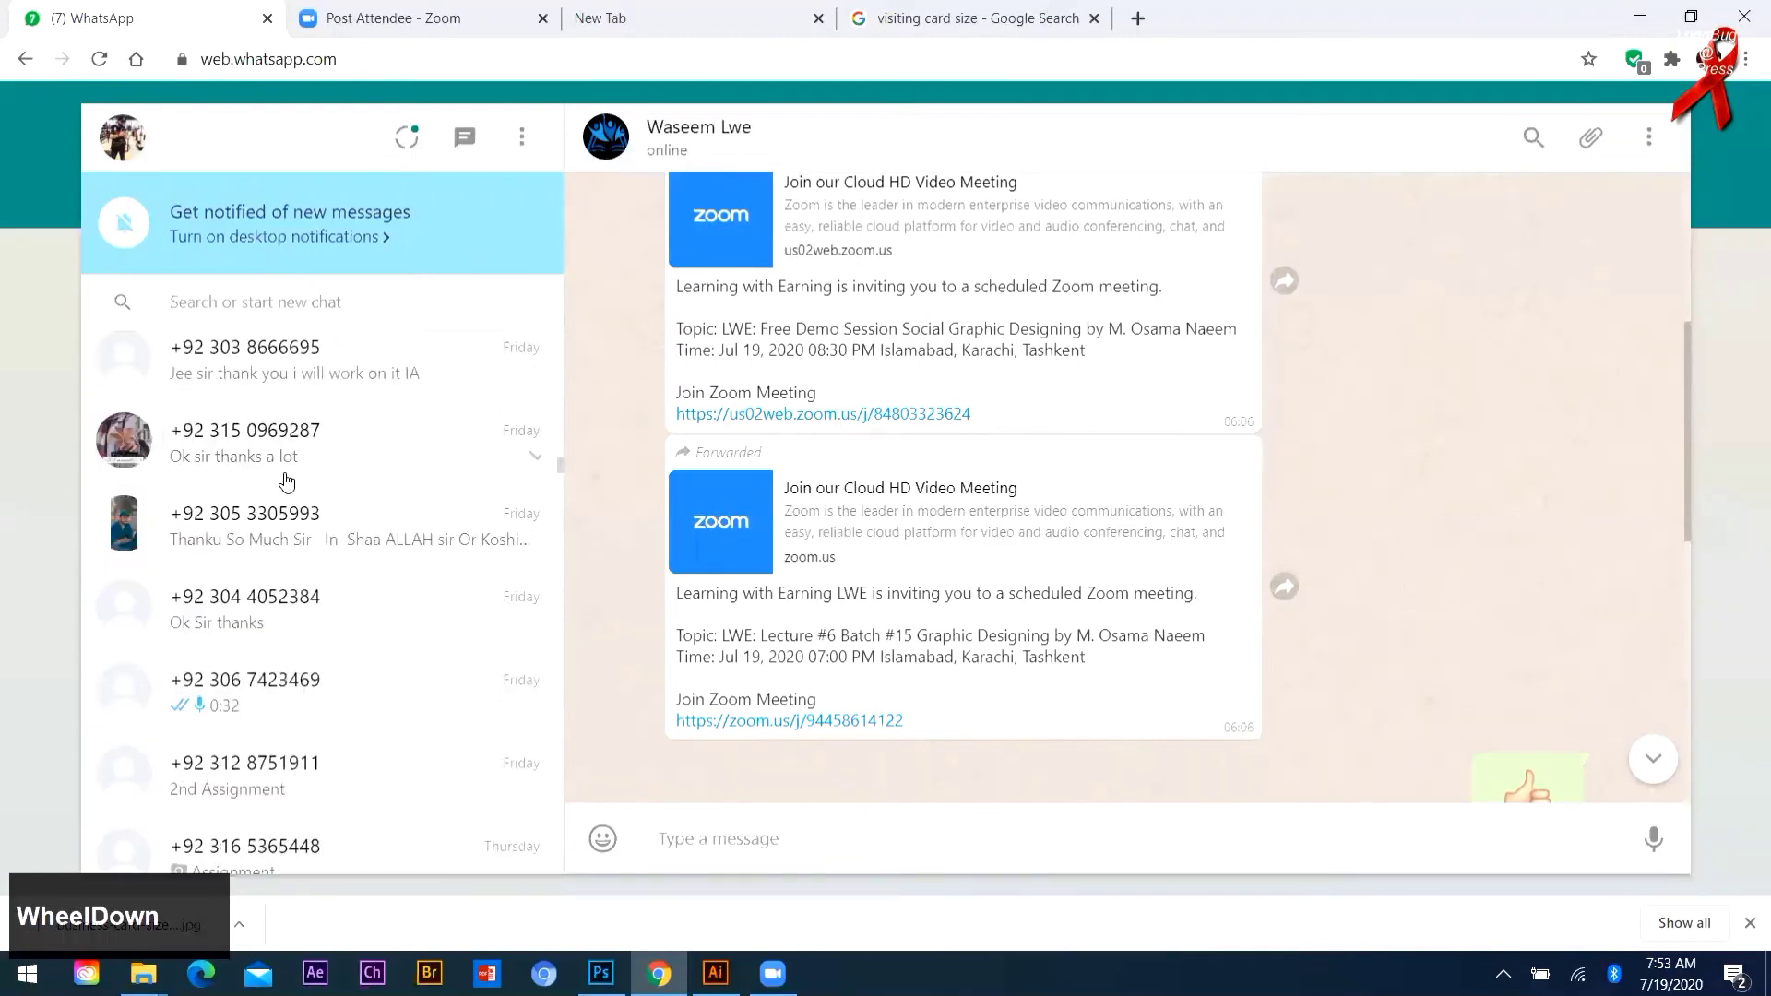
pyautogui.scroll(-10, 285, 484)
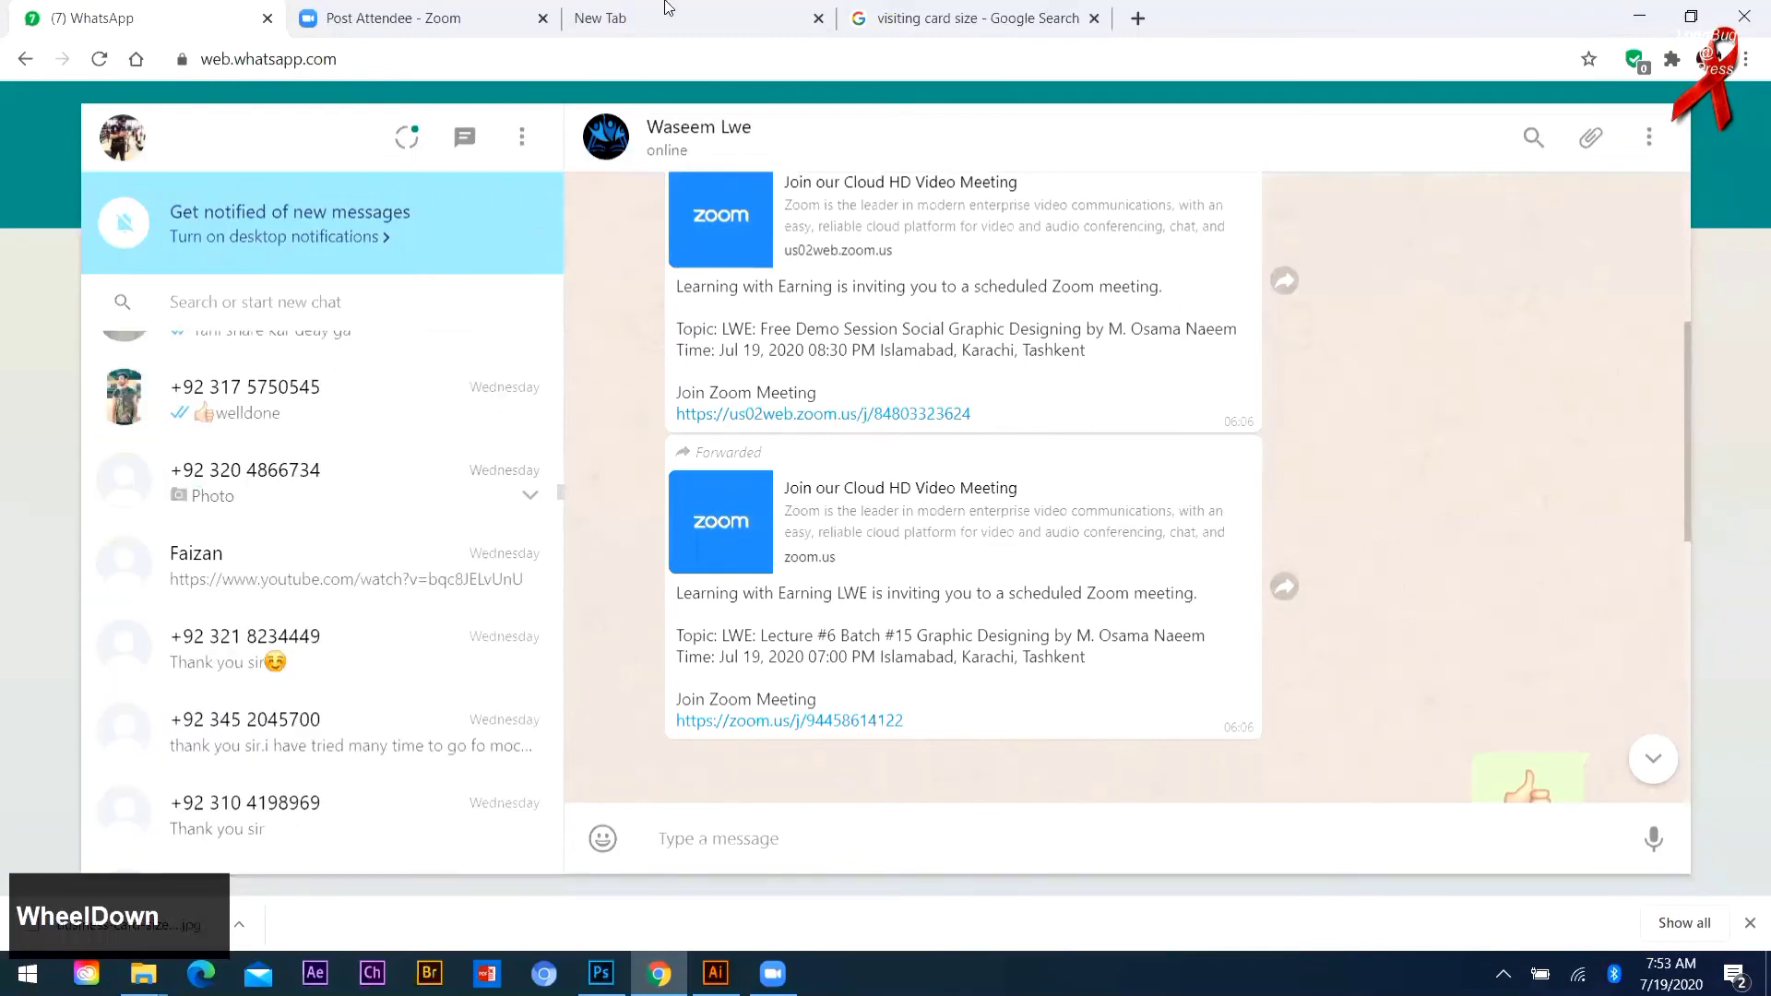
pyautogui.click(692, 19)
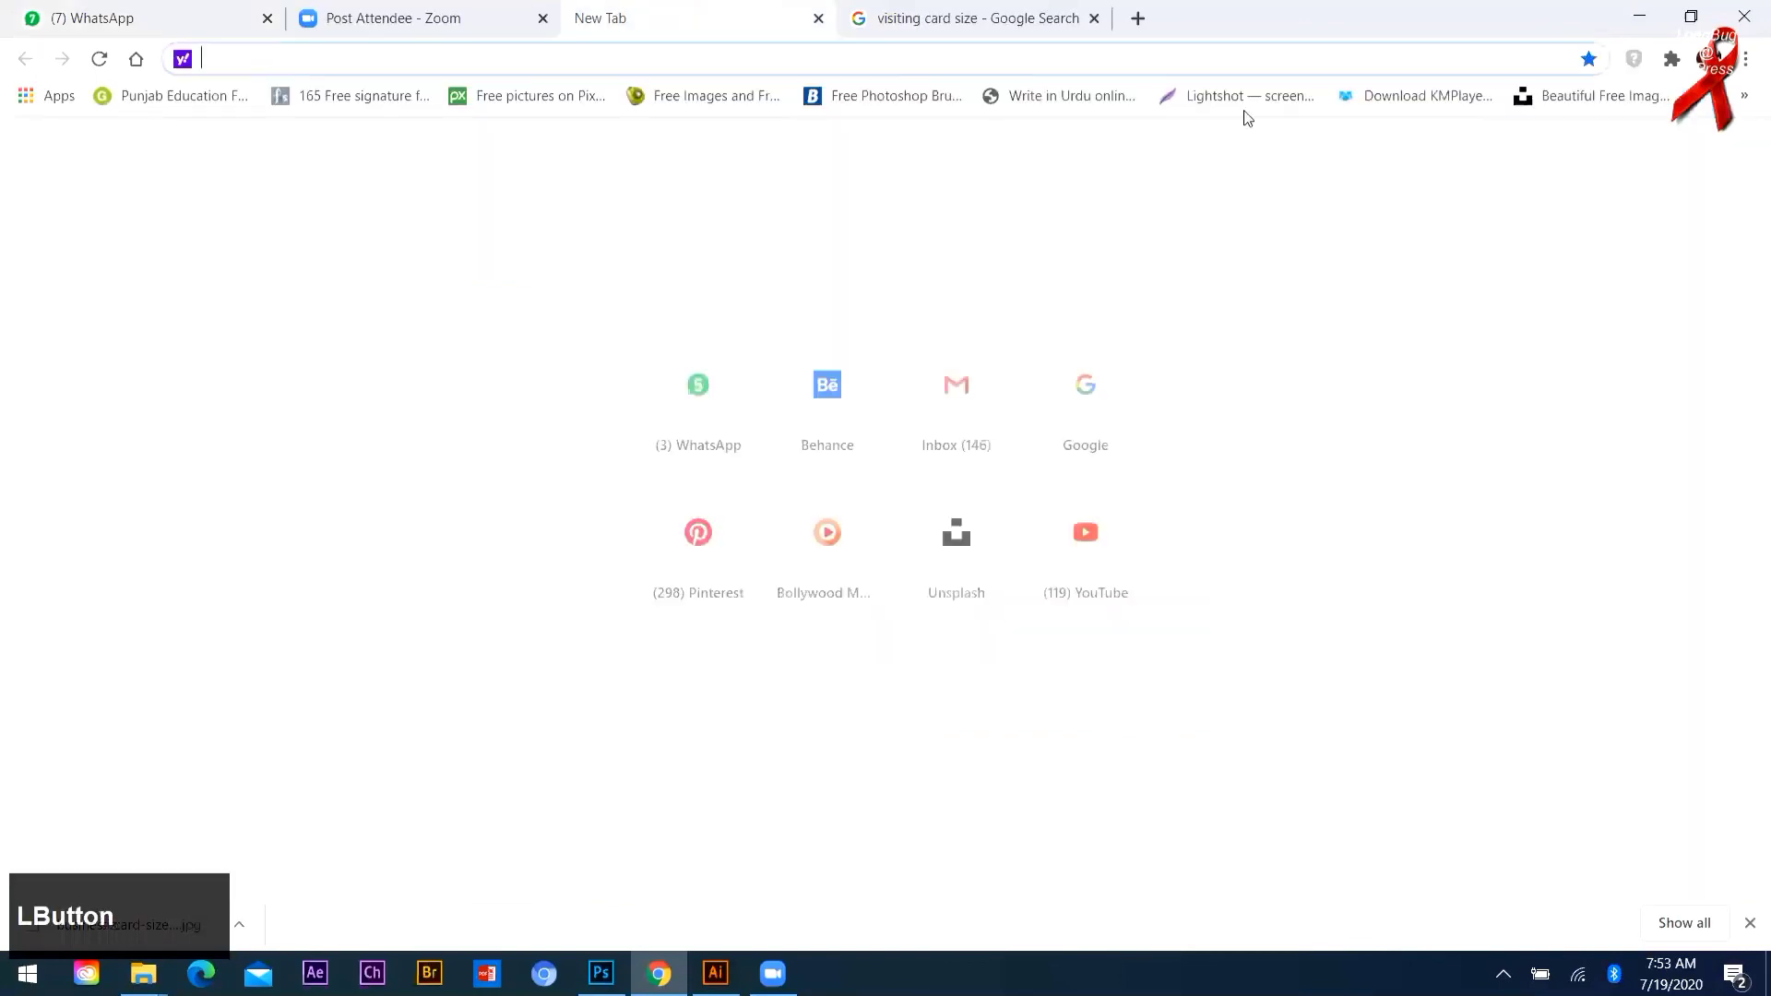
pyautogui.click(1643, 18)
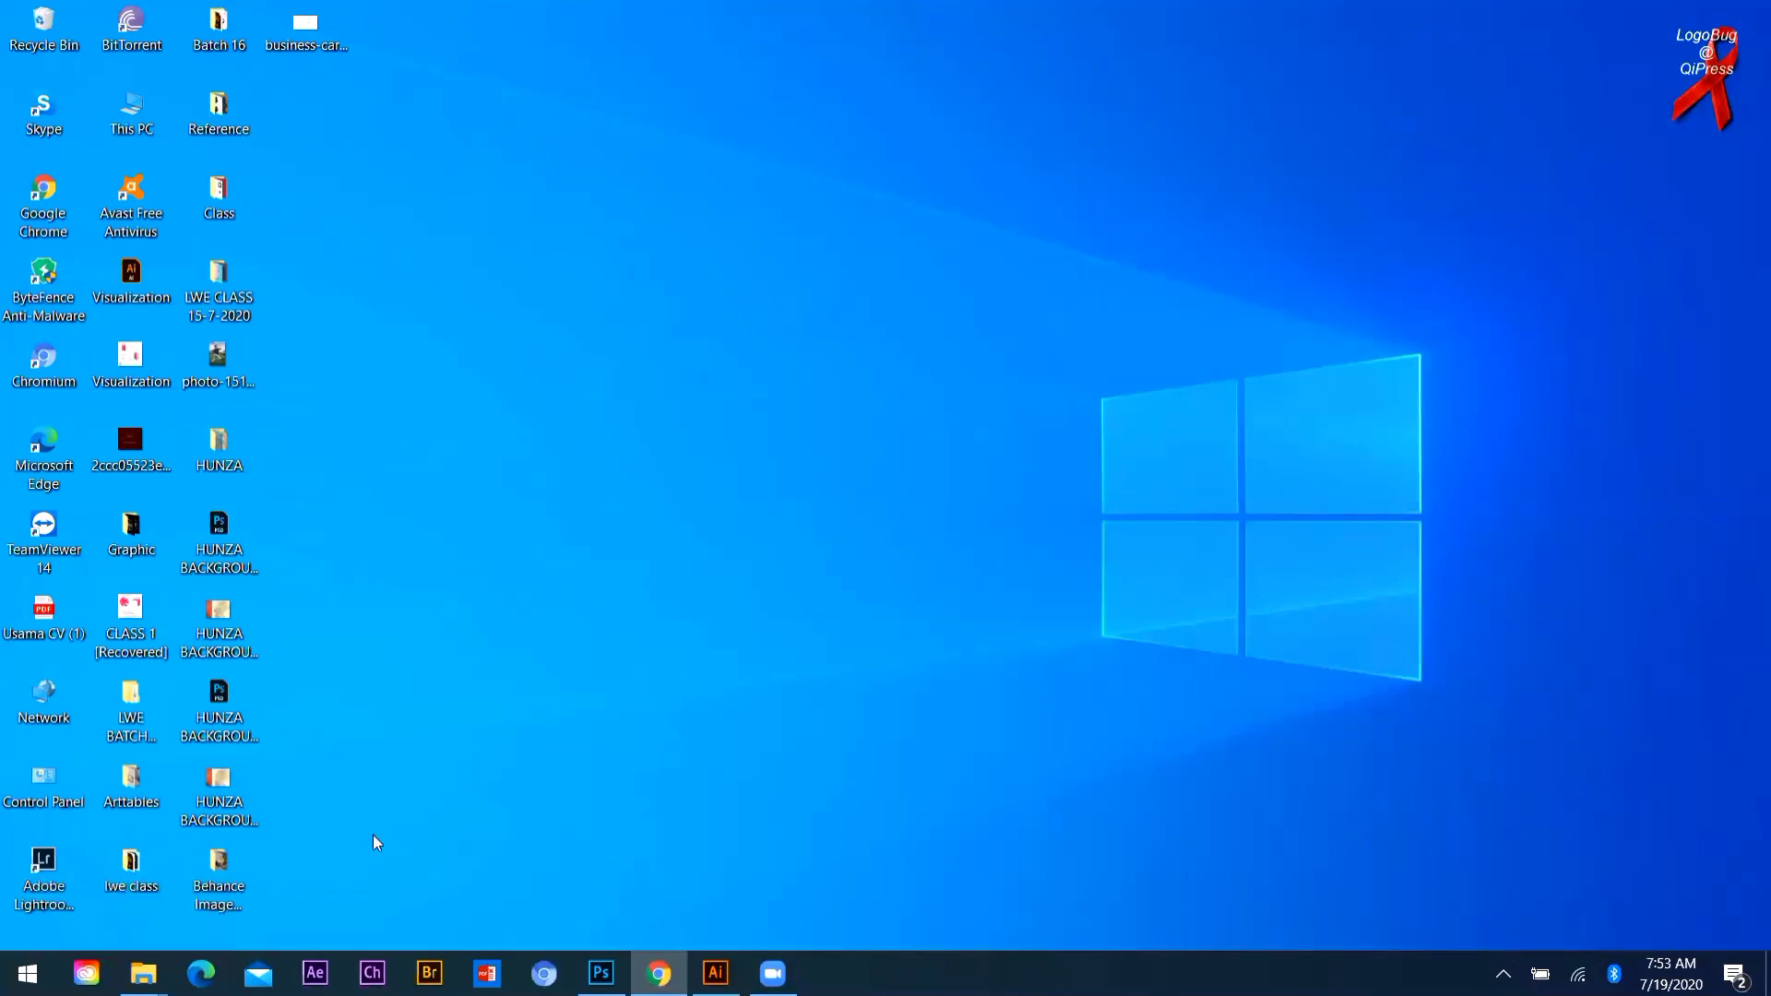
pyautogui.click(885, 658)
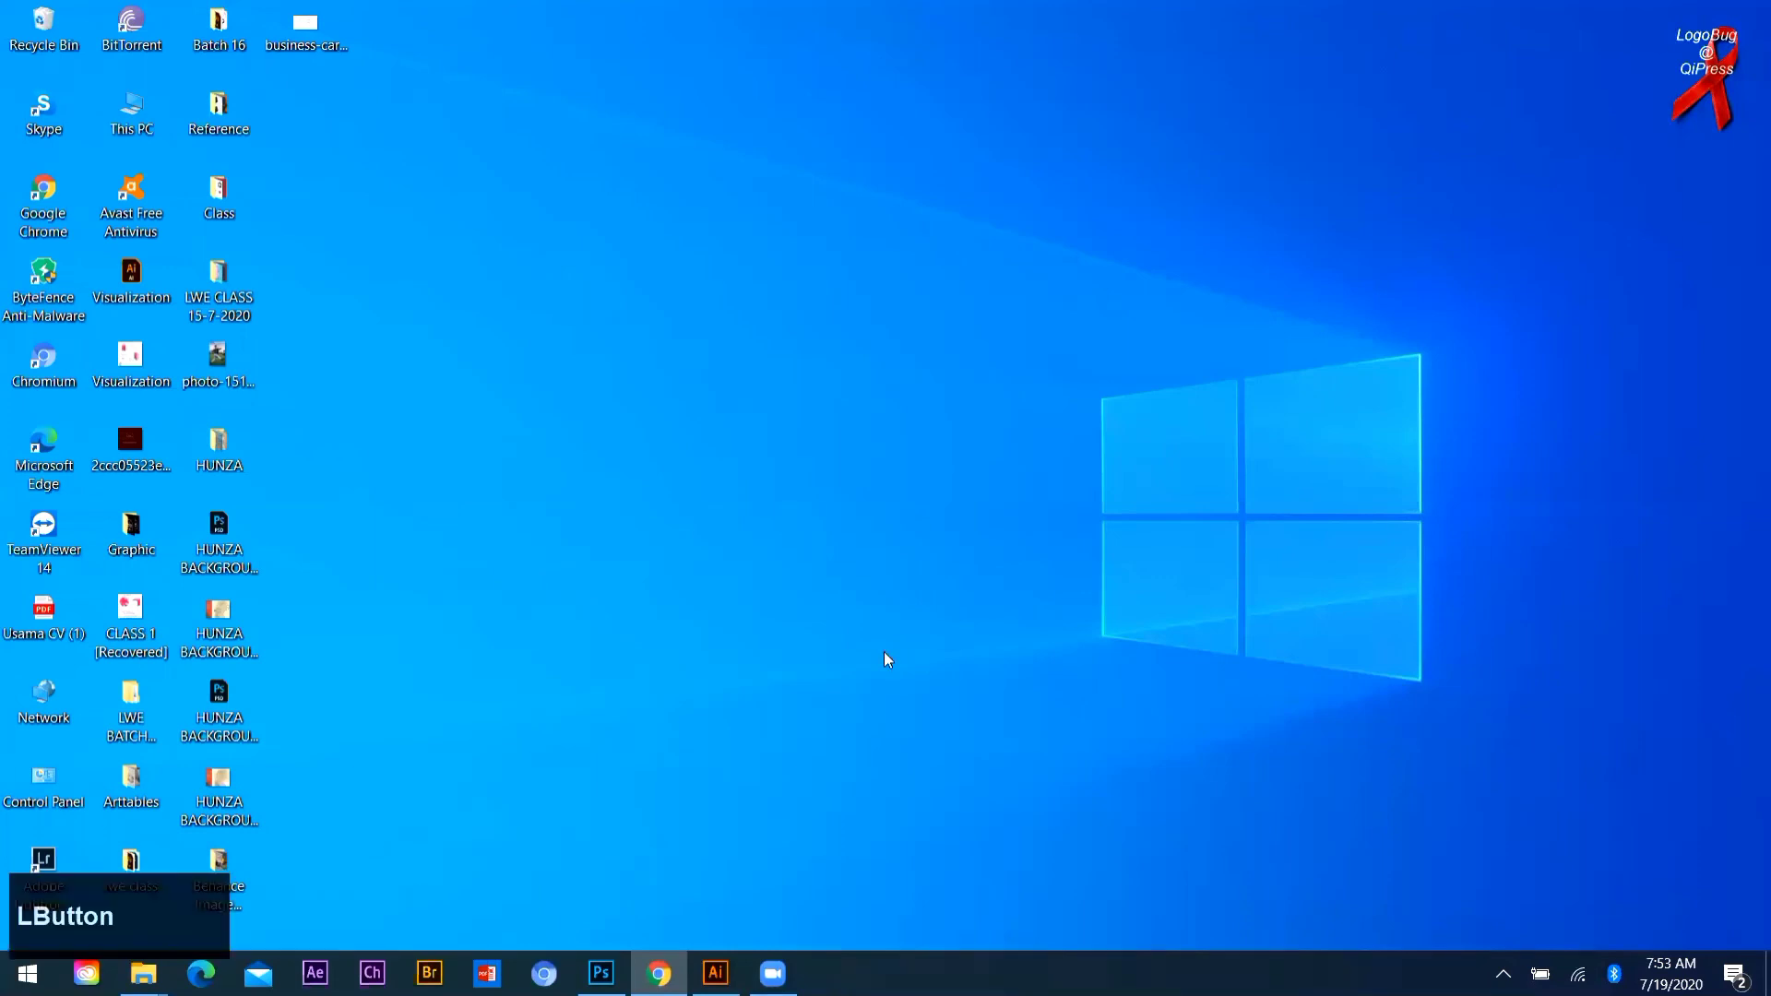
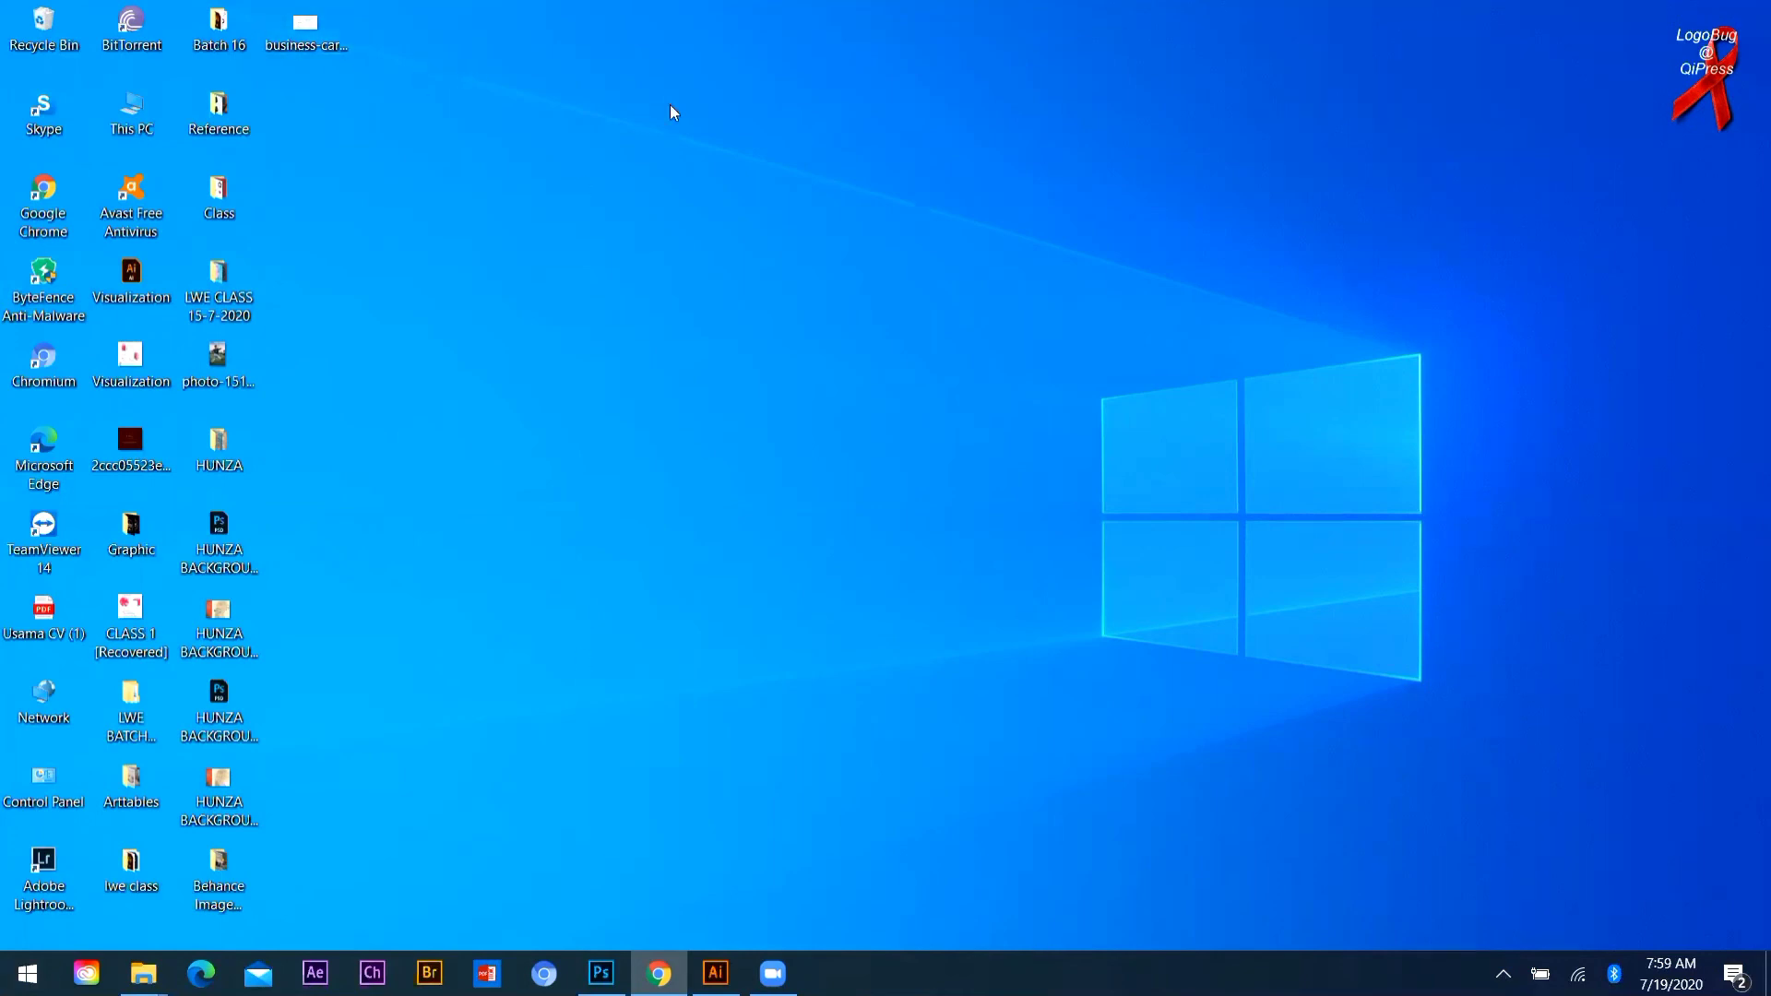
pyautogui.click(422, 896)
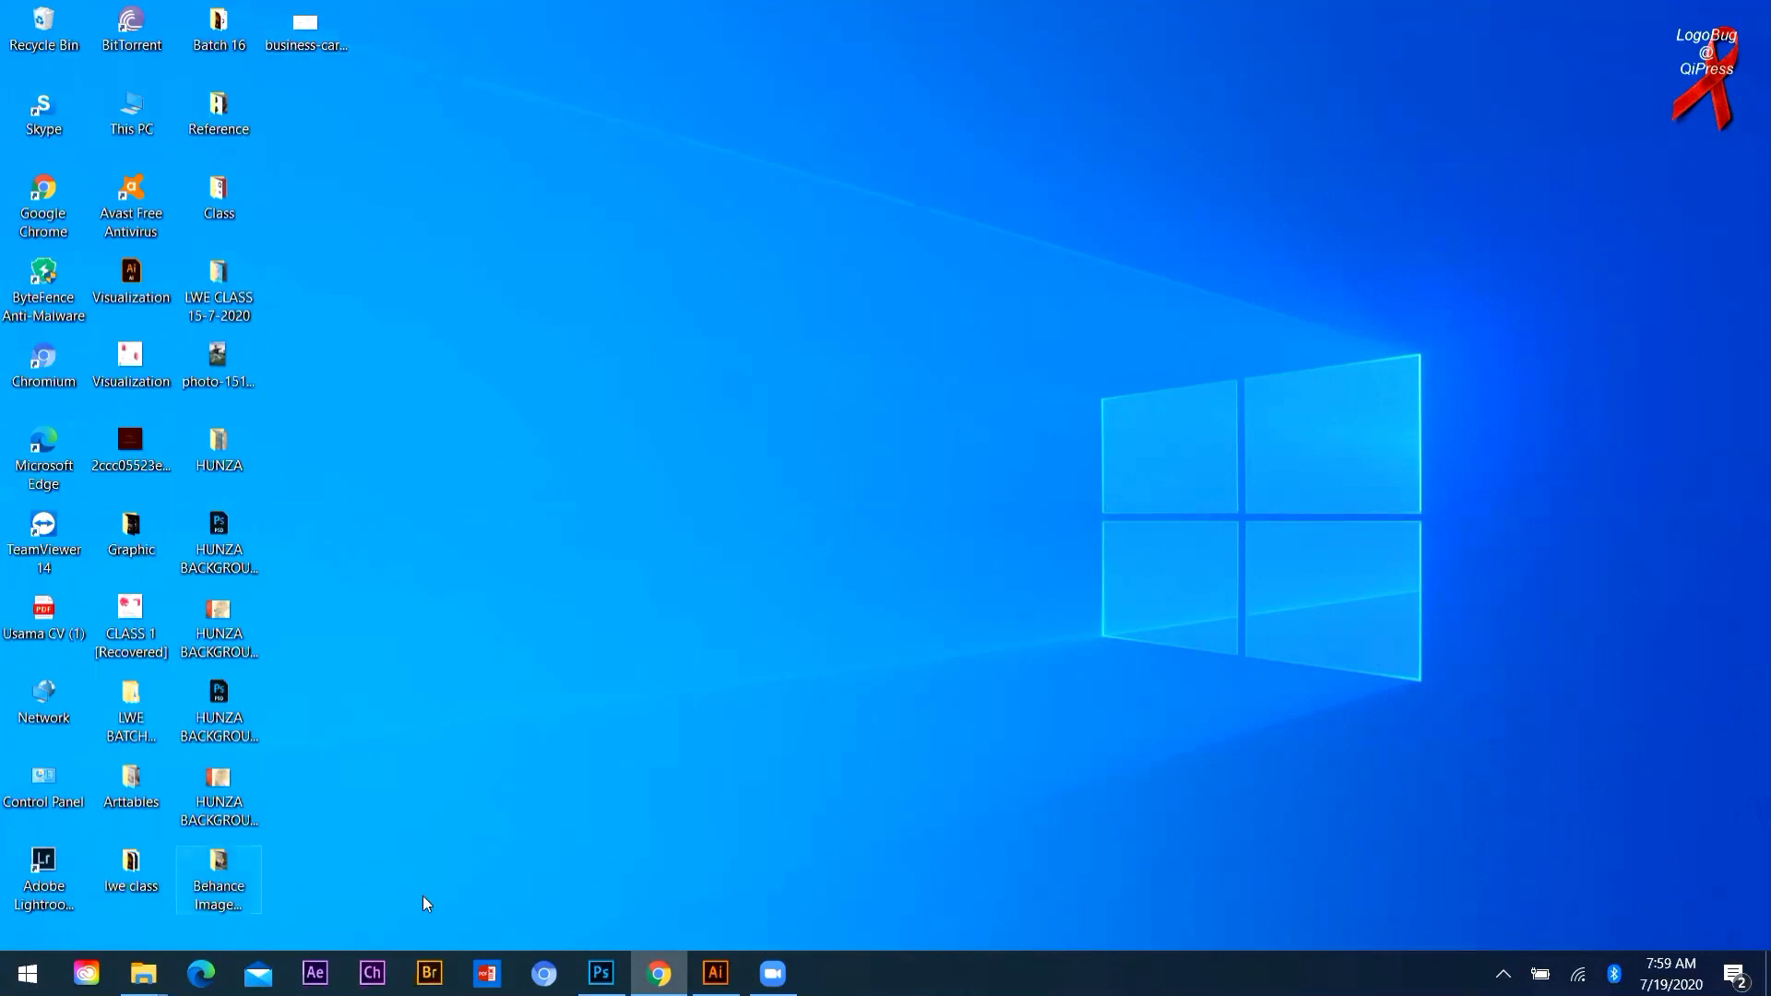